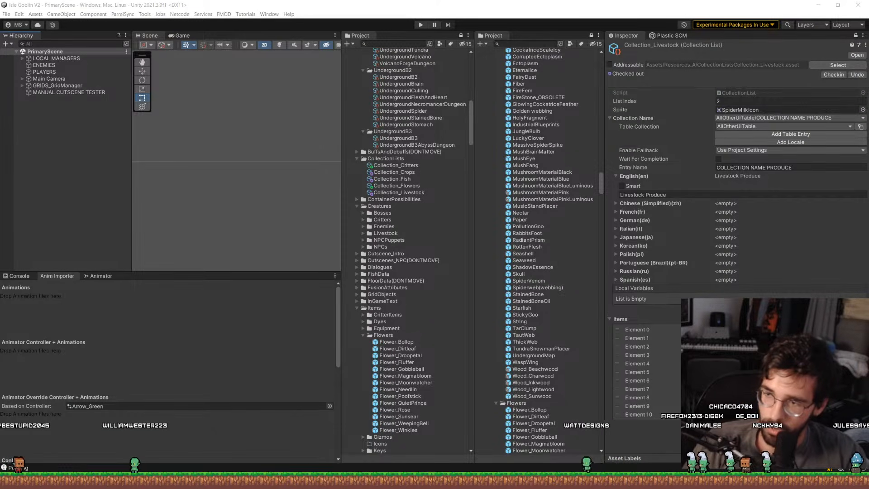
# Switch to Aseprite, lasso the red critter beside the winged critter on layer MG1, and move it slightly left into empty canvas.
pyautogui.hotkey('alt', 'Tab')
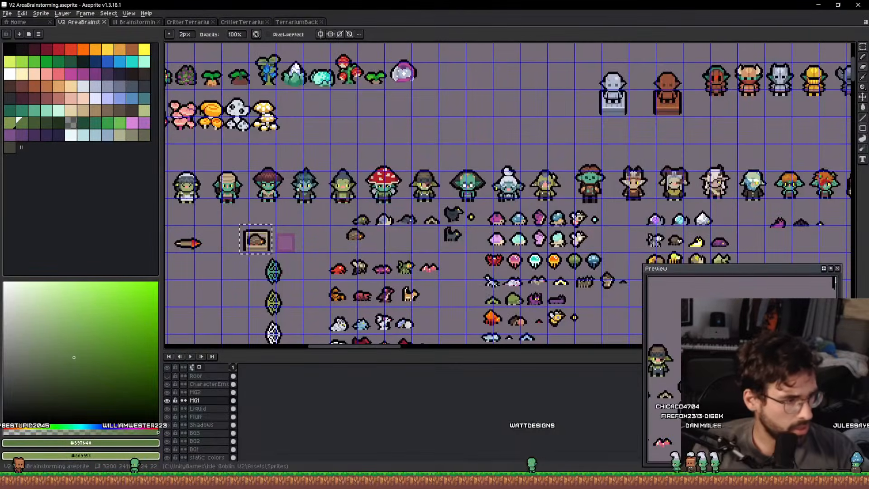
pyautogui.moveTo(431, 203); pyautogui.dragTo(370, 110)
pyautogui.scroll(5, 274, 177)
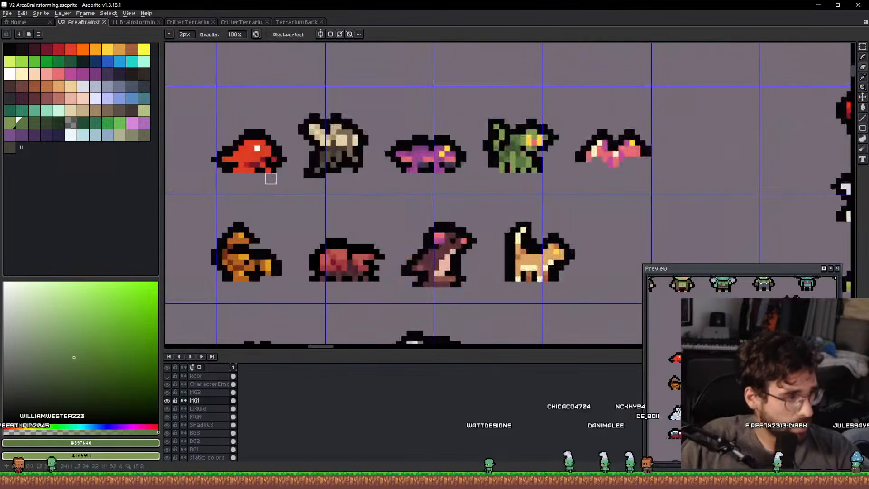
pyautogui.scroll(3, 379, 207)
pyautogui.scroll(-2, 379, 207)
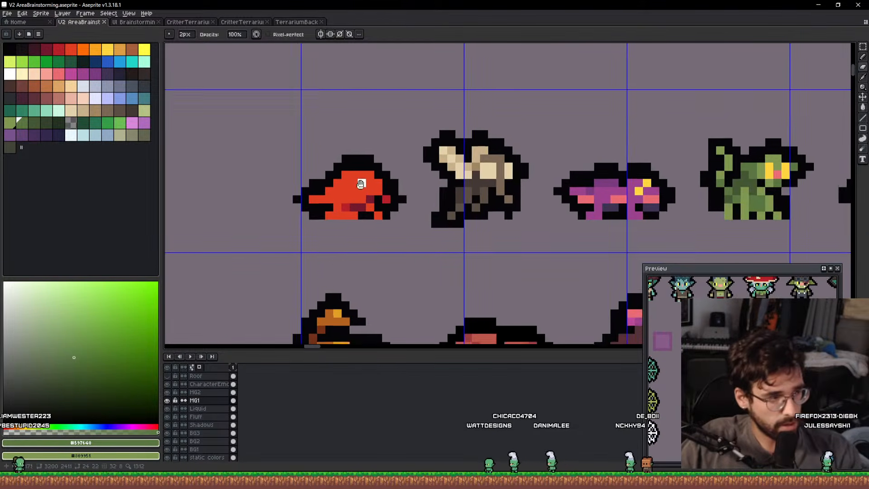
pyautogui.press('m')
pyautogui.moveTo(412, 188)
pyautogui.mouseDown()
pyautogui.moveTo(320, 121)
pyautogui.moveTo(362, 127)
pyautogui.mouseUp()
pyautogui.scroll(-2, 371, 182)
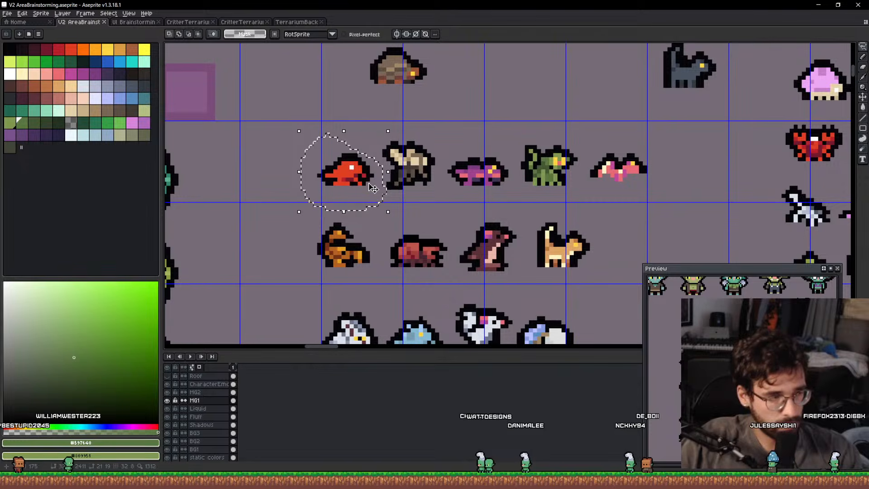
pyautogui.moveTo(371, 182)
pyautogui.mouseDown()
pyautogui.moveTo(297, 163)
pyautogui.moveTo(299, 200)
pyautogui.mouseUp()
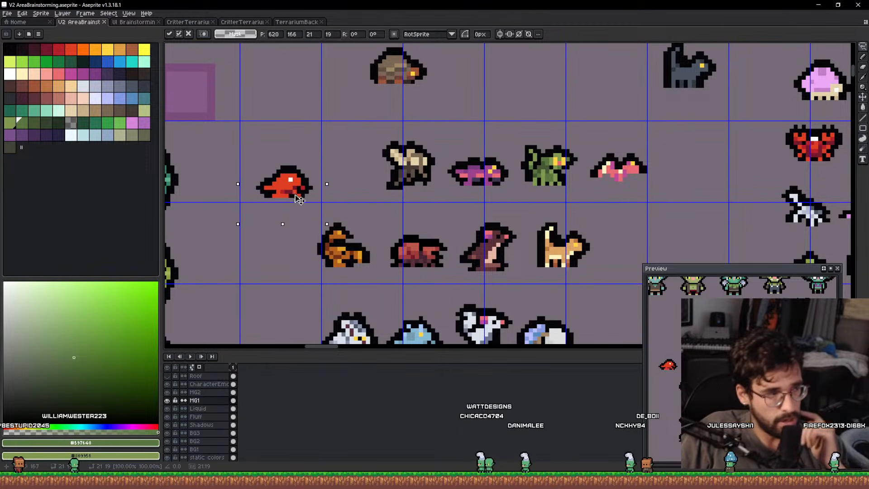
# Look over the critter groups and inspect the tan cat and its neighbouring critters up close.
pyautogui.moveTo(335, 167); pyautogui.dragTo(166, 174)
pyautogui.scroll(-2, 337, 176)
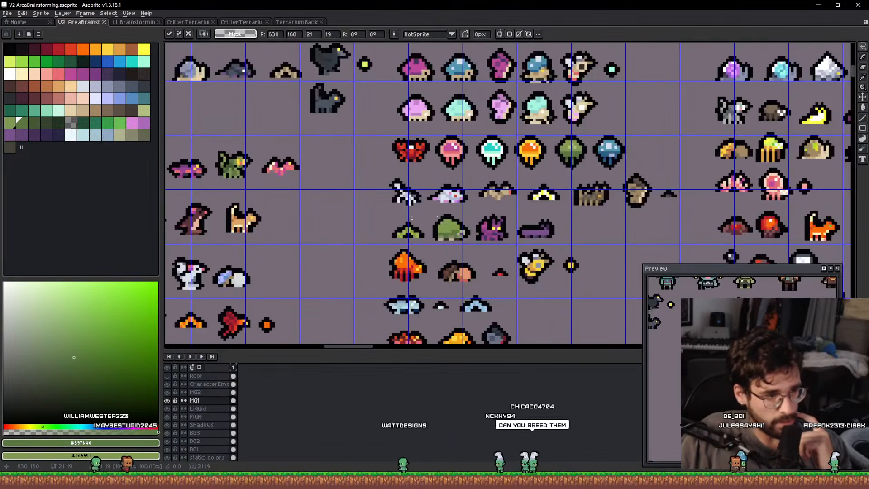
pyautogui.moveTo(795, 219); pyautogui.dragTo(589, 226)
pyautogui.scroll(5, 405, 232)
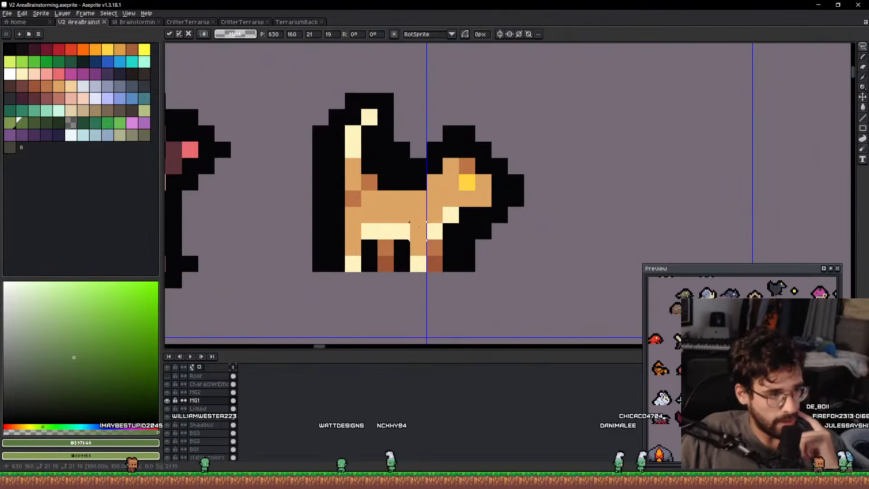
pyautogui.moveTo(432, 213); pyautogui.dragTo(433, 218)
pyautogui.scroll(-4, 432, 218)
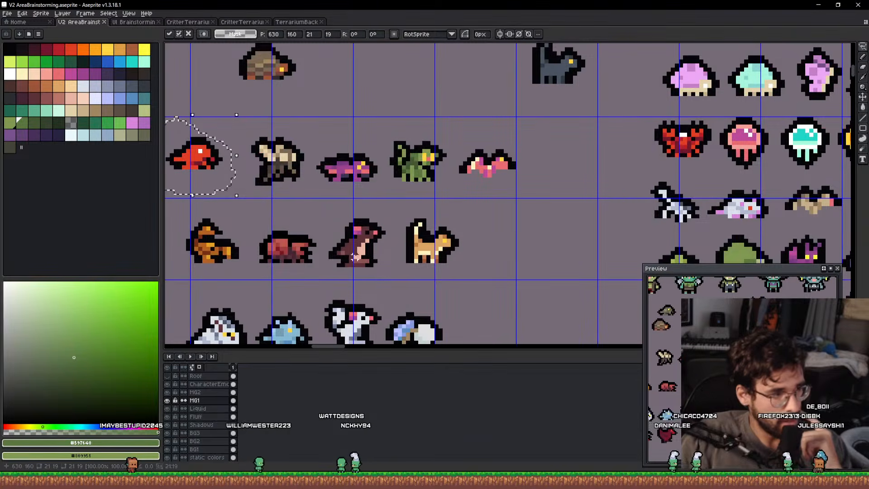
pyautogui.scroll(5, 352, 243)
pyautogui.scroll(-5, 352, 243)
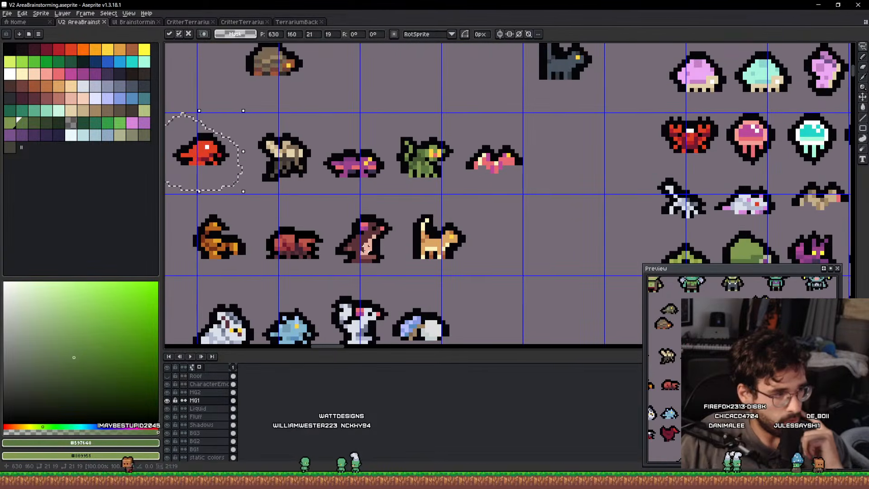
# Inspect the snail, the bat-like critters and the green cat in the first critter group at pixel level.
pyautogui.moveTo(363, 250); pyautogui.dragTo(385, 340)
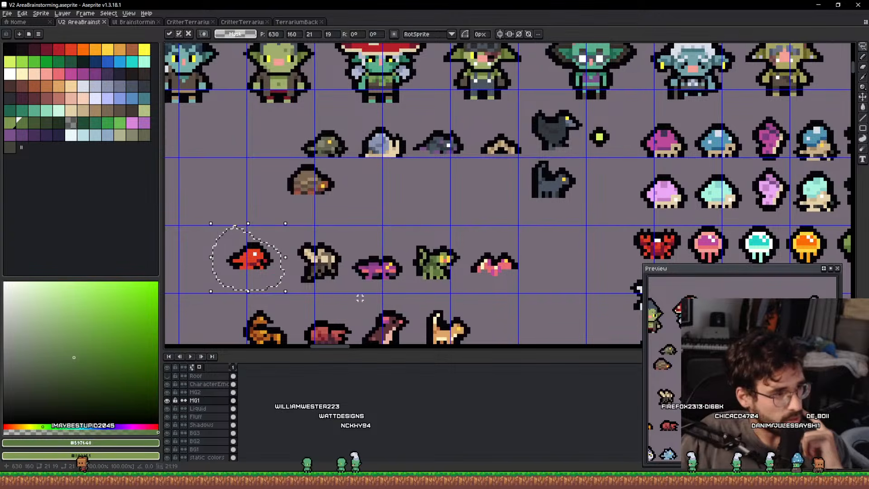
pyautogui.moveTo(403, 234); pyautogui.dragTo(418, 295)
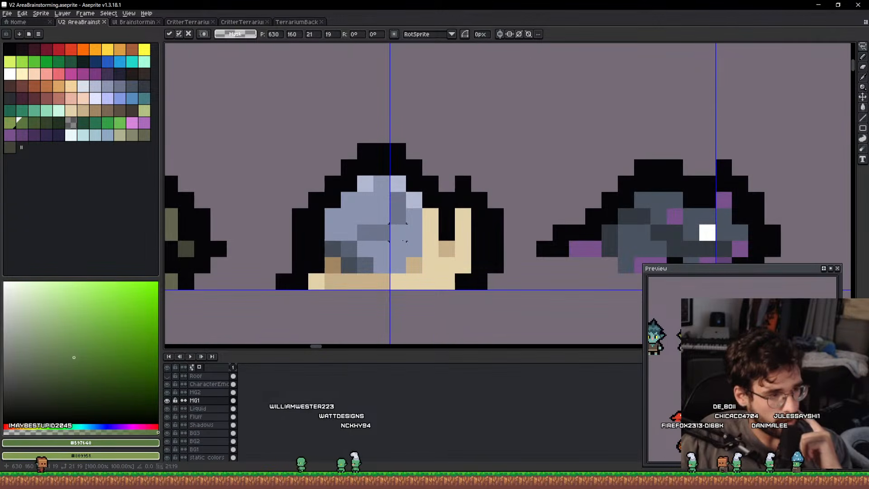
pyautogui.scroll(-4, 398, 217)
pyautogui.moveTo(419, 251); pyautogui.dragTo(381, 180)
pyautogui.moveTo(535, 162); pyautogui.dragTo(428, 227)
pyautogui.scroll(1, 428, 228)
pyautogui.scroll(-2, 427, 227)
pyautogui.moveTo(392, 281); pyautogui.dragTo(504, 159)
pyautogui.scroll(4, 473, 228)
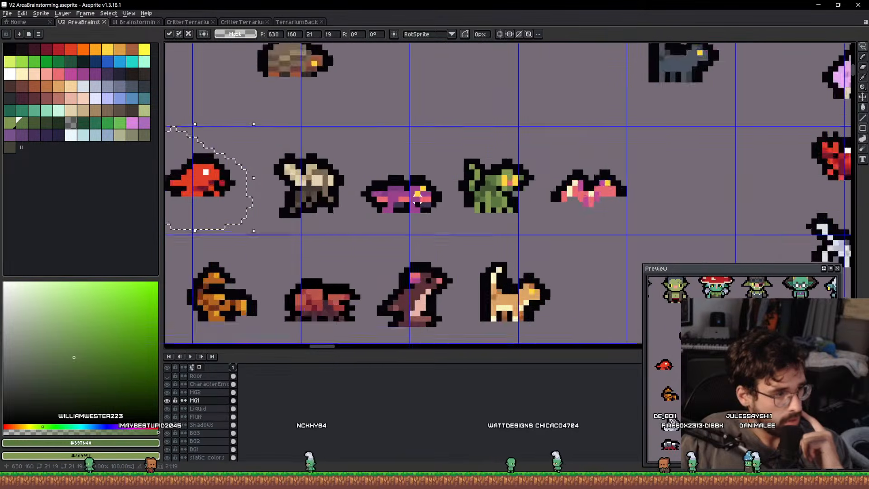
pyautogui.scroll(-3, 435, 201)
pyautogui.scroll(4, 496, 190)
pyautogui.scroll(2, 496, 191)
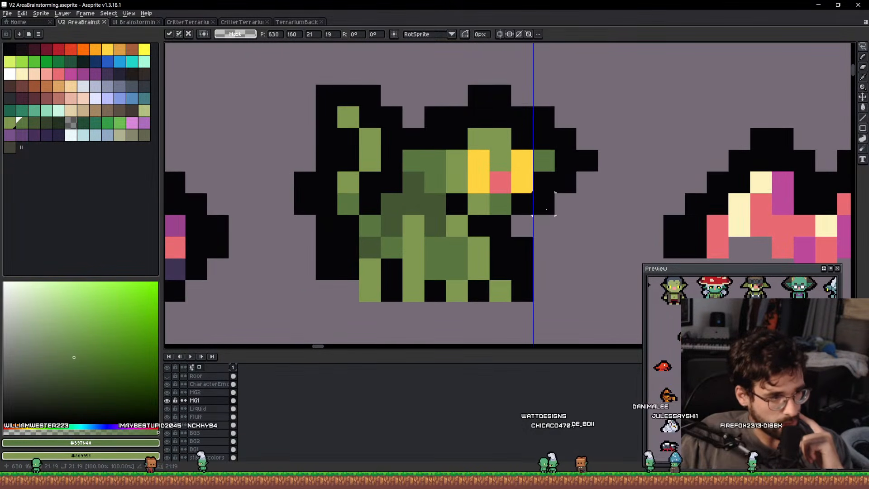
pyautogui.scroll(-5, 546, 208)
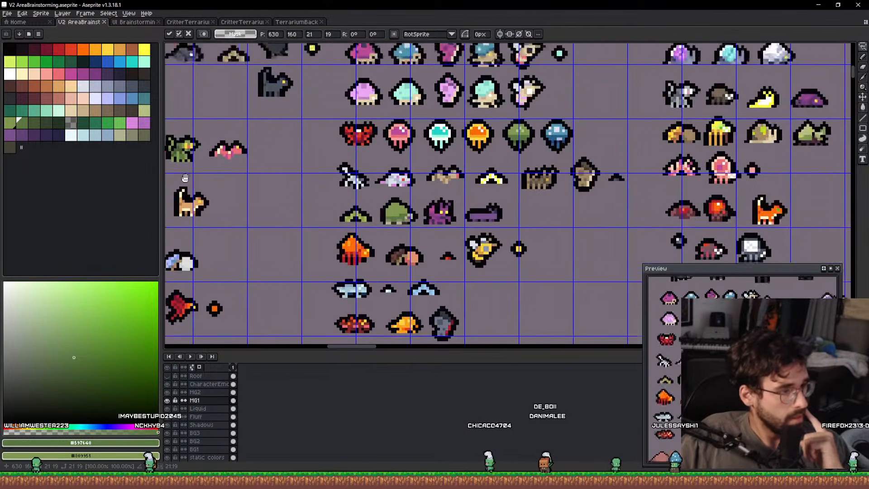
# Examine the remaining critter groups, comparing the green long-necked lizard with its white counterpart up close.
pyautogui.moveTo(185, 177); pyautogui.dragTo(170, 128)
pyautogui.moveTo(546, 167); pyautogui.dragTo(315, 220)
pyautogui.scroll(2, 399, 289)
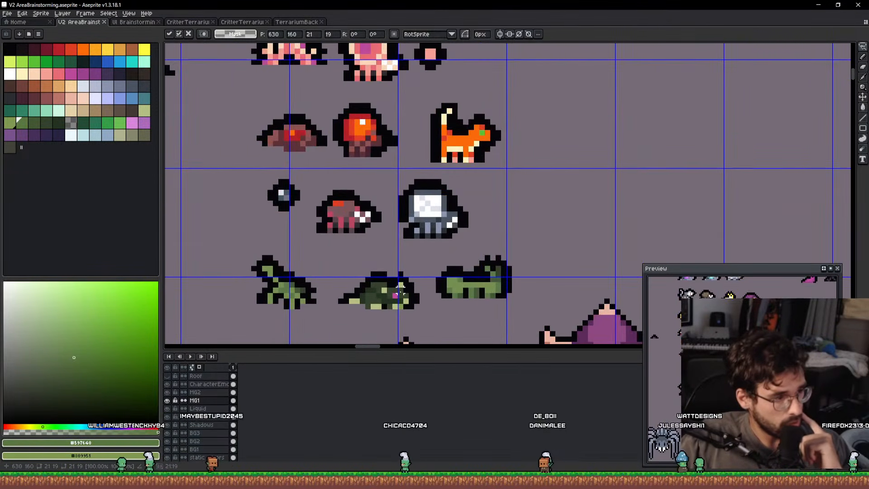
pyautogui.scroll(3, 399, 288)
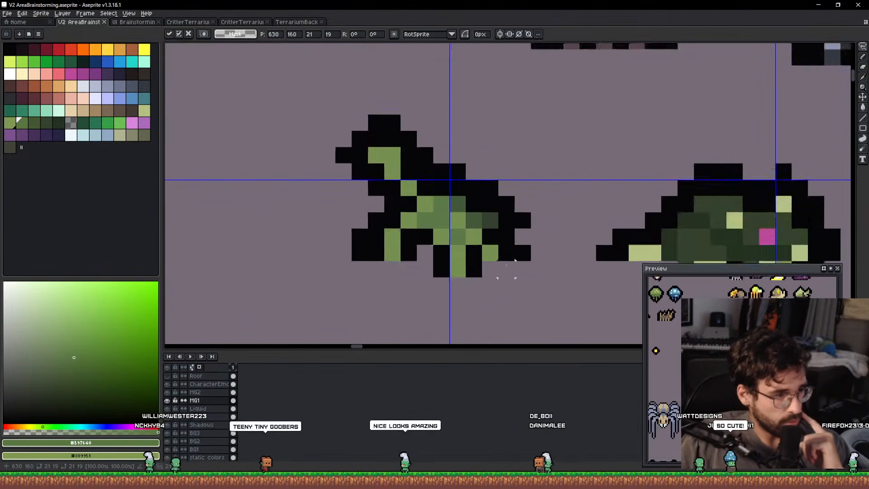
pyautogui.scroll(2, 515, 260)
pyautogui.scroll(-5, 533, 246)
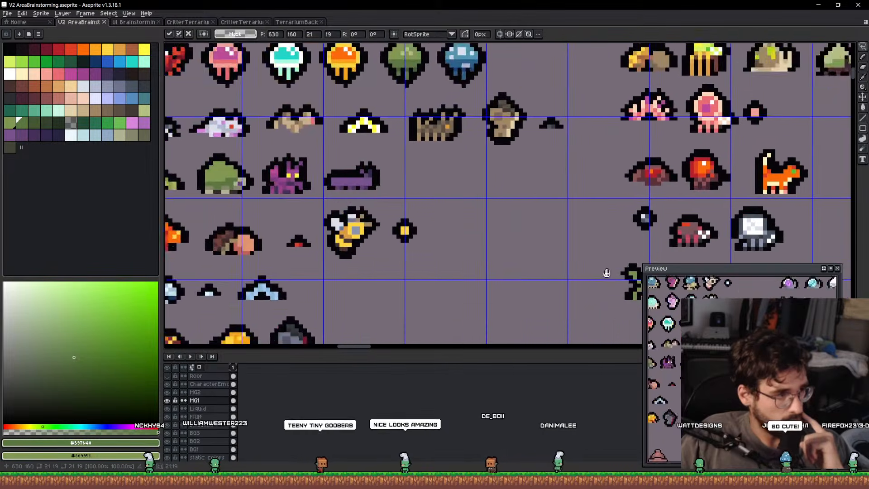
pyautogui.moveTo(606, 273); pyautogui.dragTo(711, 309)
pyautogui.moveTo(450, 232); pyautogui.dragTo(611, 277)
pyautogui.scroll(5, 398, 206)
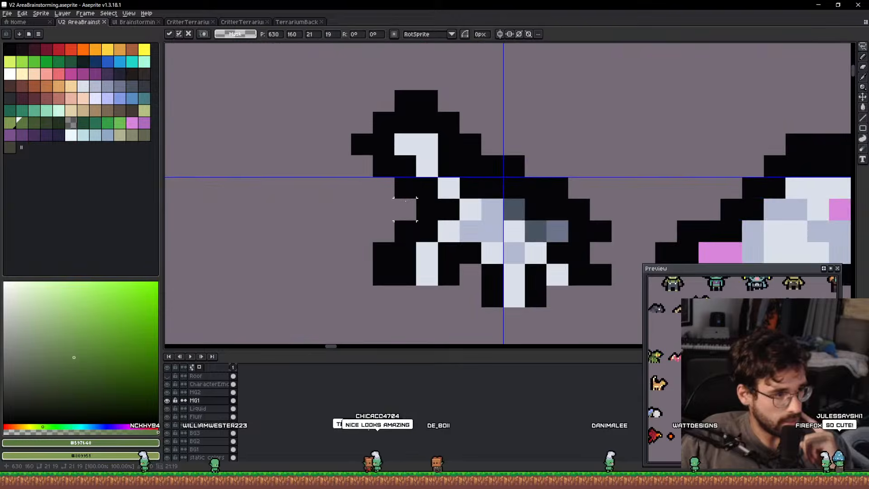
pyautogui.scroll(-5, 426, 222)
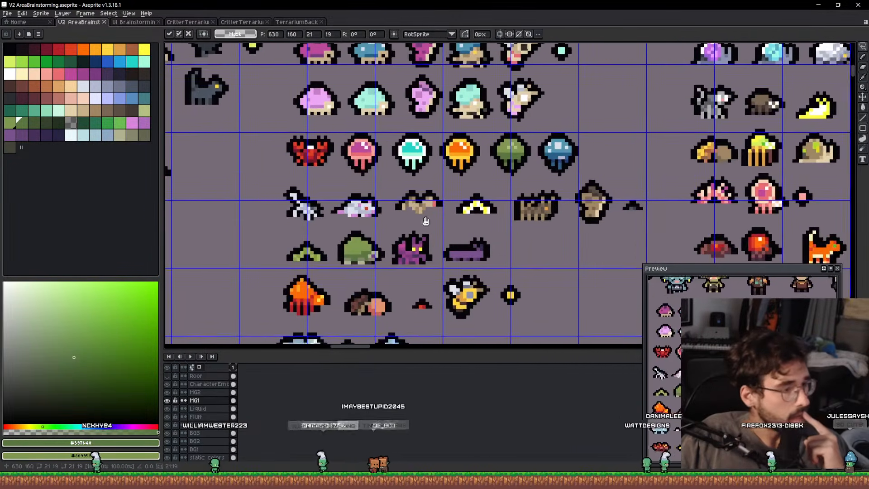
pyautogui.moveTo(426, 221); pyautogui.dragTo(392, 278)
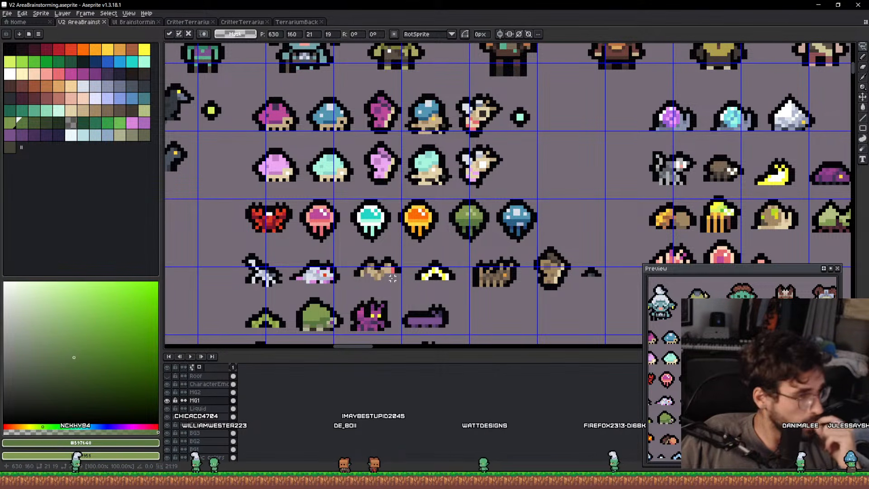
# Survey the whole sprite sheet and look along the rows of goblin hairstyles and headwear.
pyautogui.scroll(-4, 321, 214)
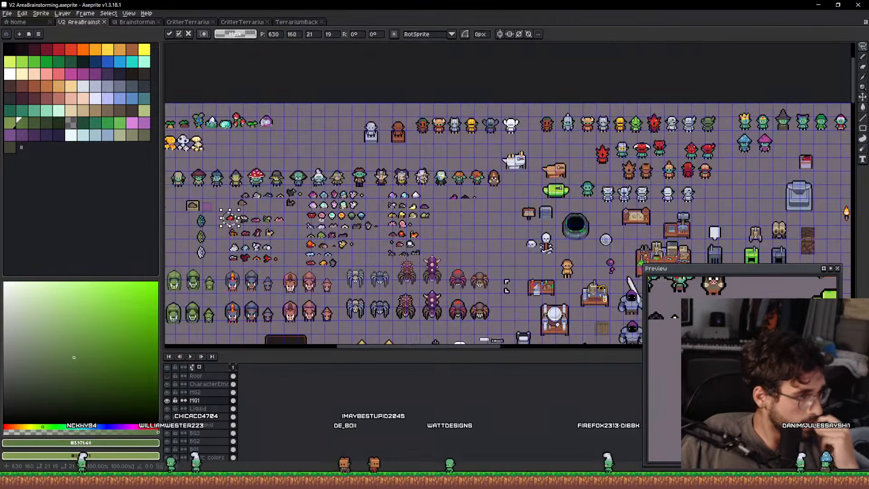
pyautogui.scroll(2, 321, 242)
pyautogui.scroll(-1, 321, 225)
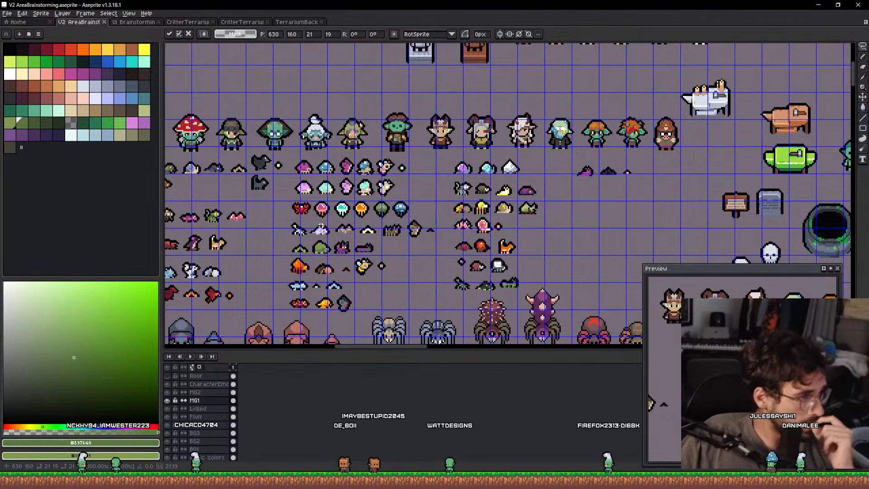
pyautogui.moveTo(495, 172); pyautogui.dragTo(321, 329)
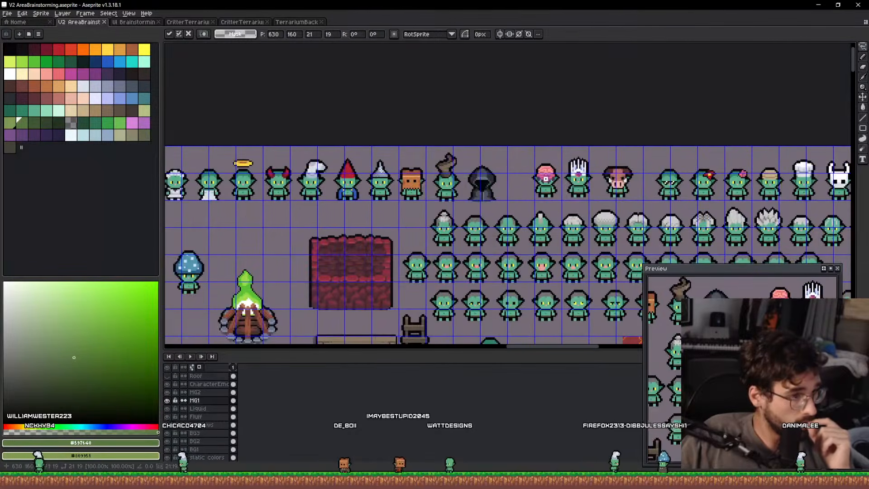
pyautogui.moveTo(338, 212); pyautogui.dragTo(163, 230)
pyautogui.moveTo(770, 214); pyautogui.dragTo(199, 222)
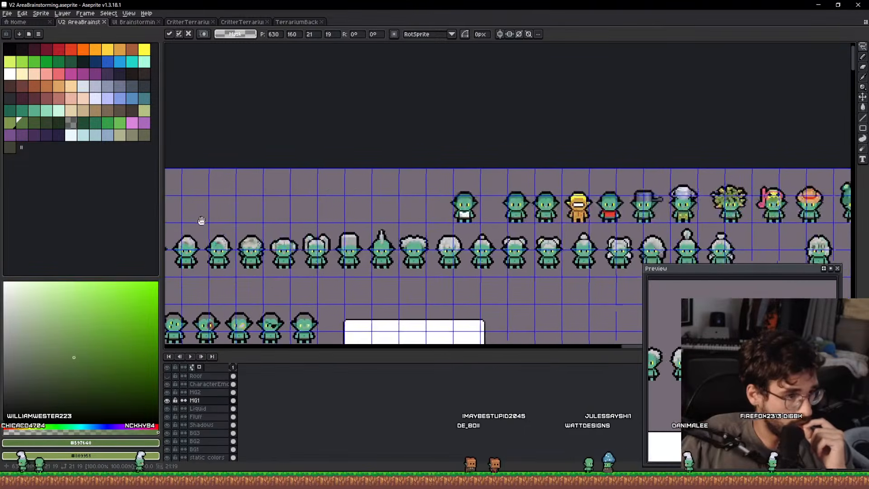
pyautogui.moveTo(383, 218); pyautogui.dragTo(184, 218)
pyautogui.scroll(1, 621, 197)
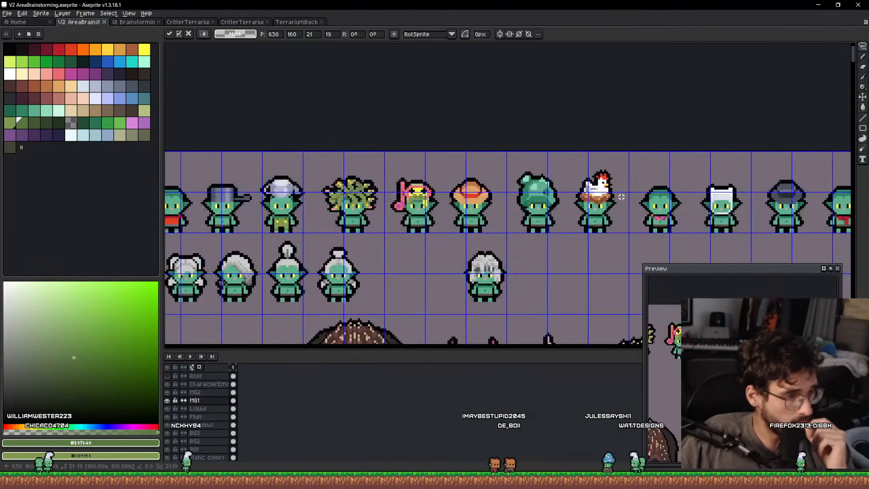
# Examine the goblin costume row, from the pot and straw hats to the chicken hat and red bandana.
pyautogui.moveTo(432, 212); pyautogui.dragTo(166, 208)
pyautogui.moveTo(686, 233); pyautogui.dragTo(747, 213)
pyautogui.moveTo(413, 210); pyautogui.dragTo(646, 215)
pyautogui.moveTo(434, 212); pyautogui.dragTo(679, 206)
pyautogui.moveTo(388, 211); pyautogui.dragTo(632, 208)
pyautogui.scroll(-2, 607, 207)
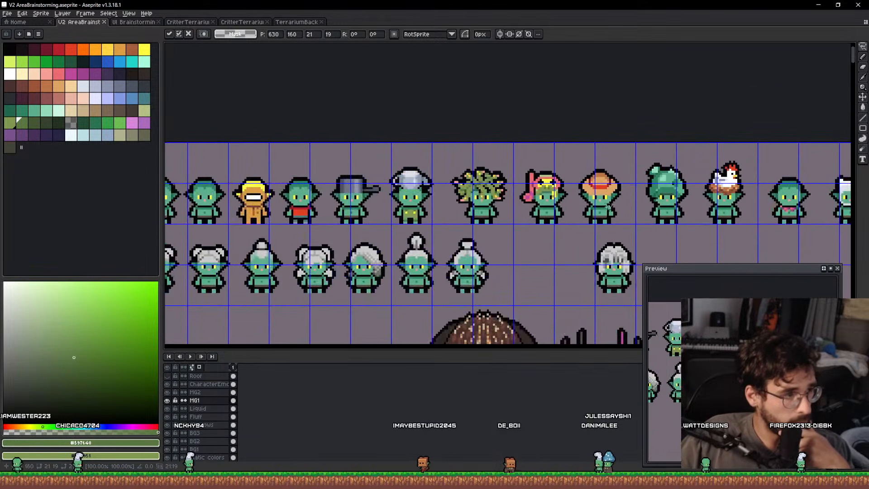
pyautogui.moveTo(746, 206); pyautogui.dragTo(411, 194)
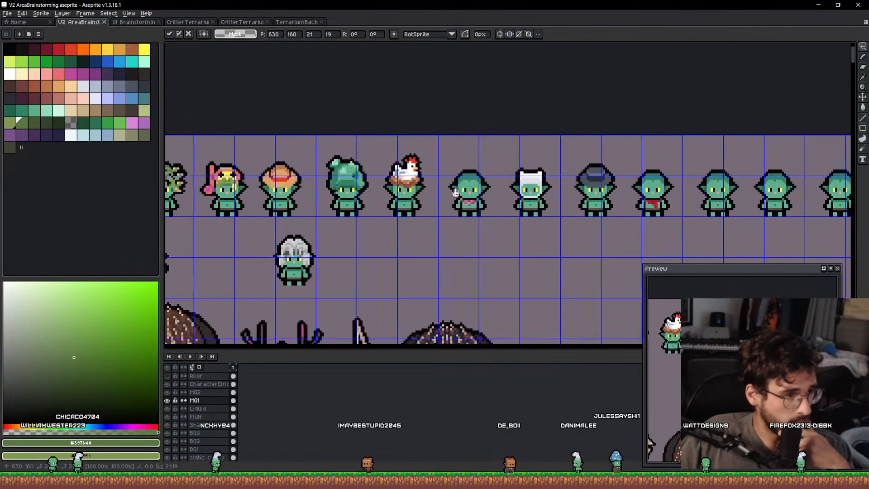
pyautogui.moveTo(688, 196); pyautogui.dragTo(470, 212)
pyautogui.scroll(1, 455, 207)
pyautogui.scroll(-1, 478, 195)
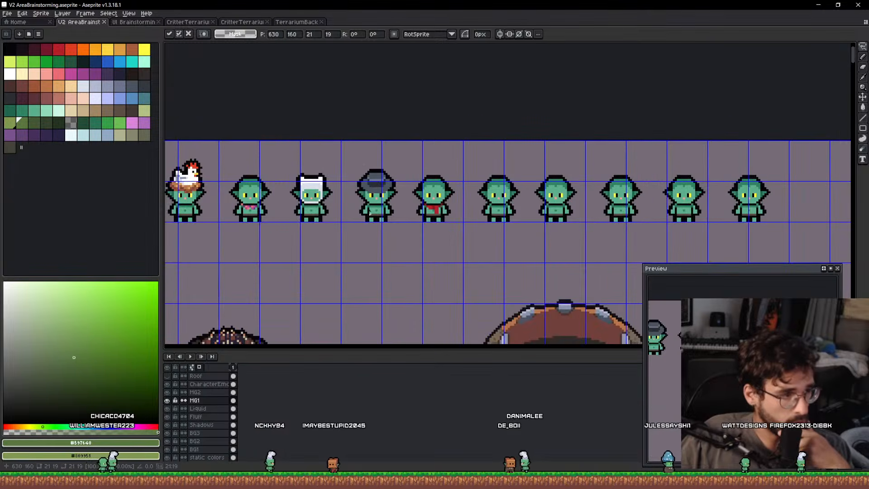
# Check the goblin headwear near the hooded and chef-hat characters, and return to an overview of the sprite sheet.
pyautogui.moveTo(361, 206); pyautogui.dragTo(511, 198)
pyautogui.scroll(-5, 510, 198)
pyautogui.moveTo(343, 196); pyautogui.dragTo(801, 215)
pyautogui.scroll(5, 444, 199)
pyautogui.scroll(-3, 569, 224)
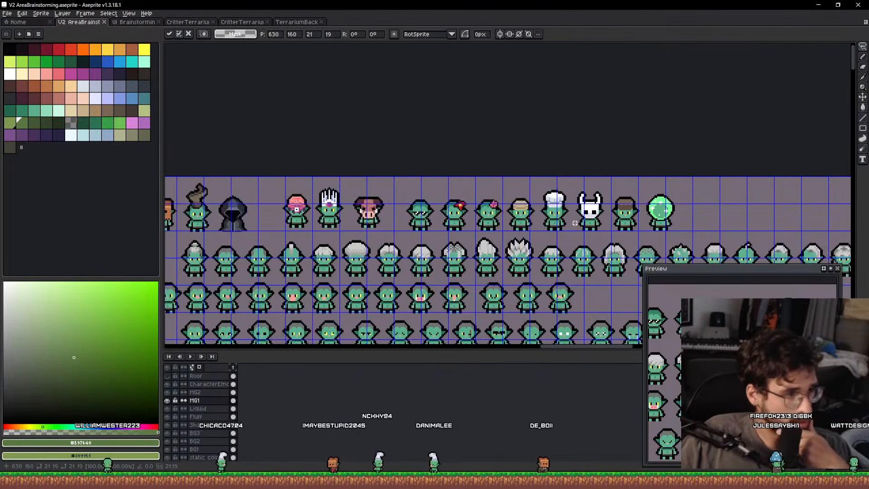
pyautogui.scroll(-3, 569, 224)
pyautogui.scroll(2, 569, 224)
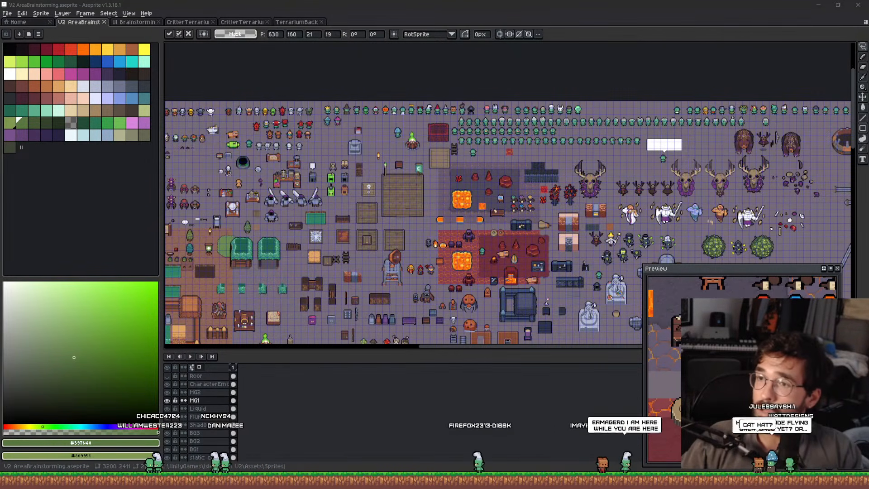
# Switch to Obsidian and review the _TO DO TODAY note's Advised feedback and suggested crafting menu layouts.
pyautogui.hotkey('alt', 'Tab')
pyautogui.hotkey('alt', 'Tab')
pyautogui.hotkey('alt', 'Tab')
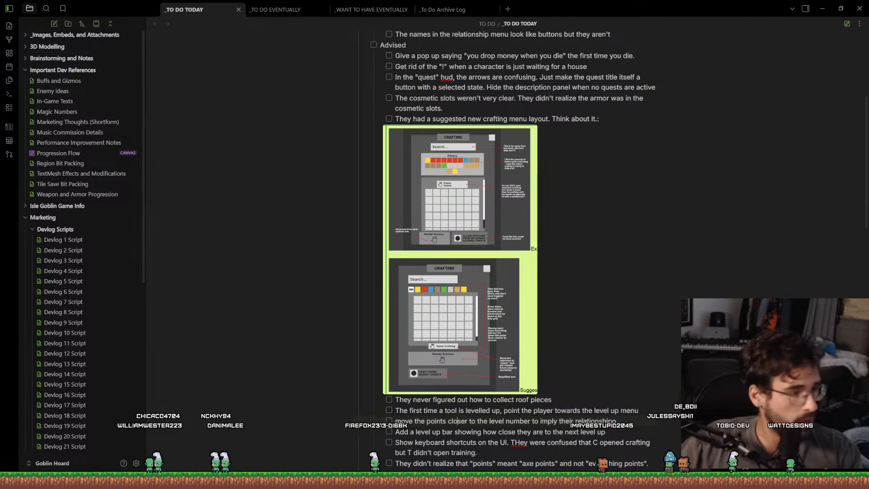
pyautogui.scroll(4, 475, 149)
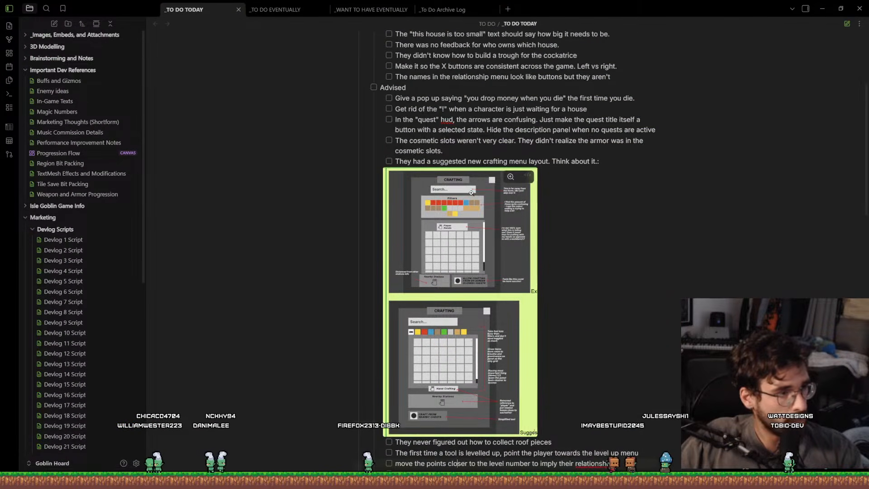
pyautogui.scroll(-5, 450, 180)
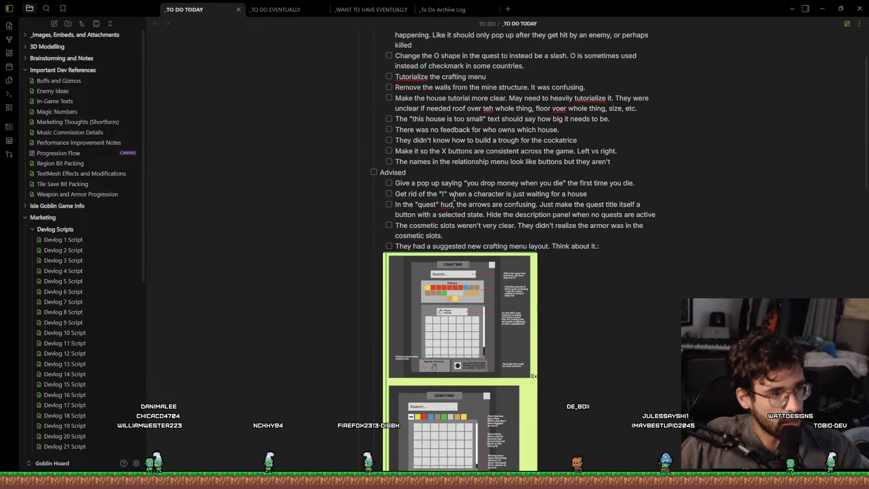
pyautogui.scroll(2, 467, 214)
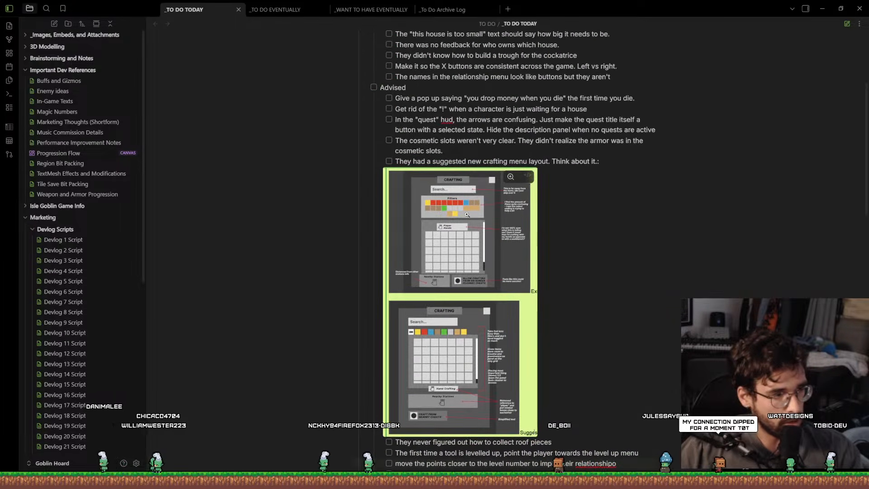
pyautogui.scroll(-4, 467, 214)
pyautogui.scroll(6, 467, 214)
pyautogui.scroll(-3, 466, 214)
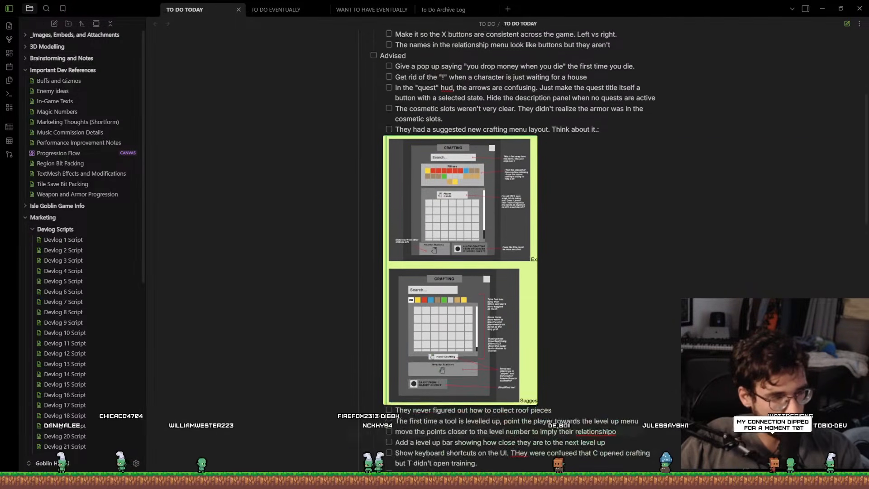
# Reread the Advised and Optional feedback items around the suggested crafting menu layouts in the _TO DO TODAY note.
pyautogui.scroll(5, 467, 214)
pyautogui.scroll(-9, 467, 214)
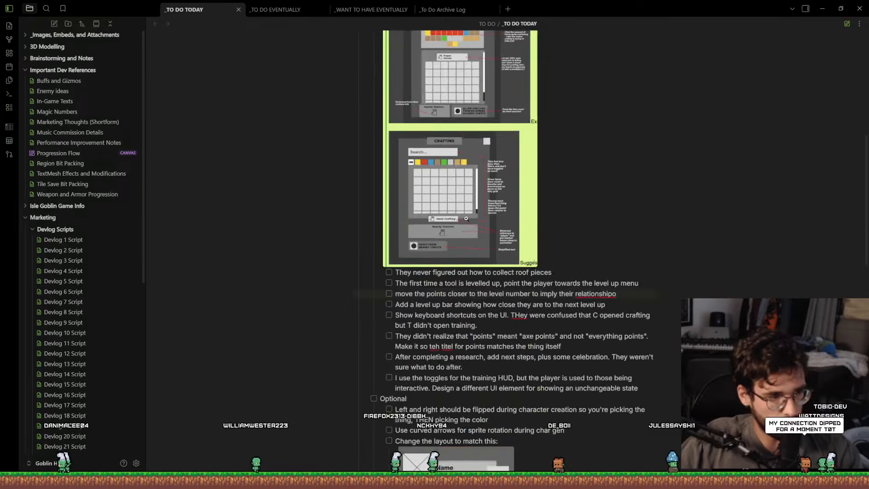
pyautogui.scroll(4, 466, 216)
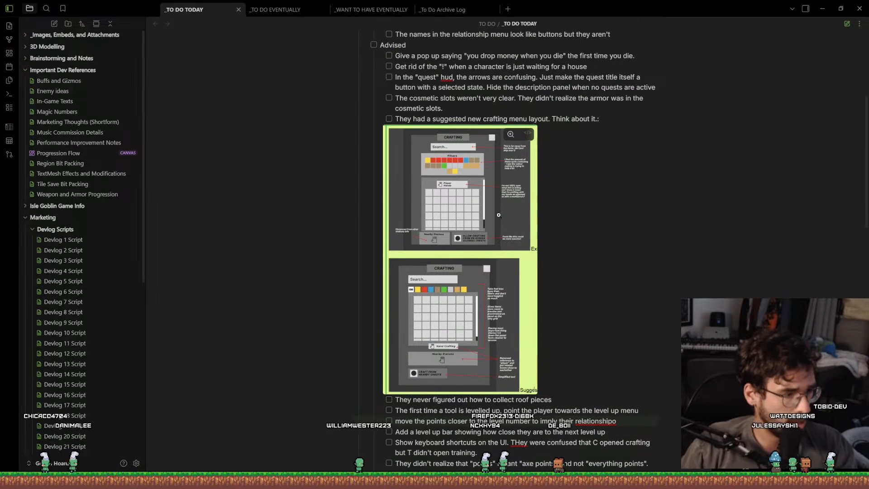
# Switch to Aseprite, select the row of jellyfish critters below the mushroom critters and nudge it slightly right.
pyautogui.hotkey('alt', 'Tab')
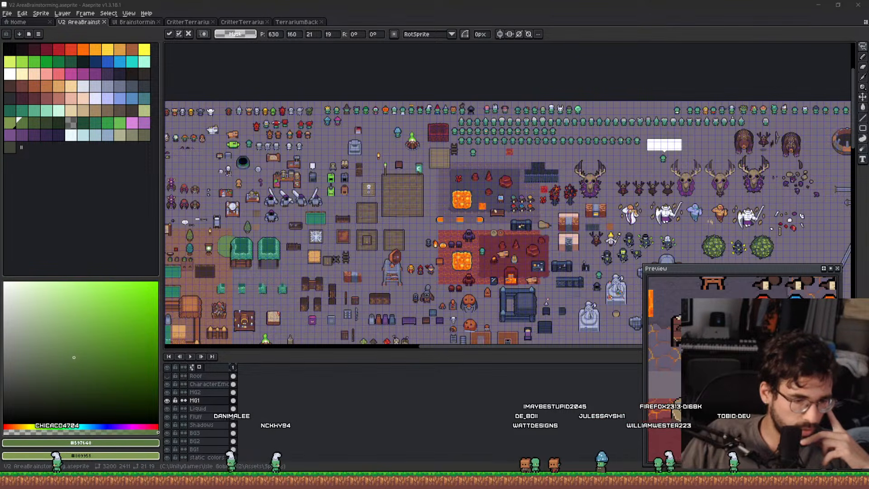
pyautogui.moveTo(429, 147); pyautogui.dragTo(582, 180)
pyautogui.scroll(7, 264, 199)
pyautogui.moveTo(265, 199); pyautogui.dragTo(230, 306)
pyautogui.scroll(3, 492, 176)
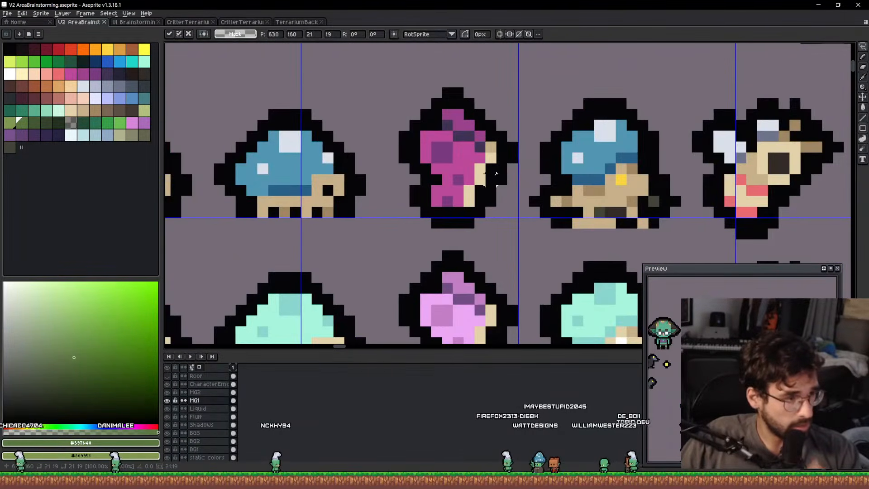
pyautogui.scroll(-1, 449, 165)
pyautogui.scroll(2, 448, 164)
pyautogui.scroll(-2, 448, 166)
pyautogui.moveTo(449, 291)
pyautogui.mouseDown()
pyautogui.moveTo(436, 192)
pyautogui.moveTo(261, 201)
pyautogui.moveTo(559, 138)
pyautogui.moveTo(596, 223)
pyautogui.mouseUp()
pyautogui.scroll(1, 430, 196)
pyautogui.moveTo(578, 207)
pyautogui.mouseDown()
pyautogui.moveTo(599, 195)
pyautogui.moveTo(594, 206)
pyautogui.mouseUp()
pyautogui.scroll(-2, 532, 200)
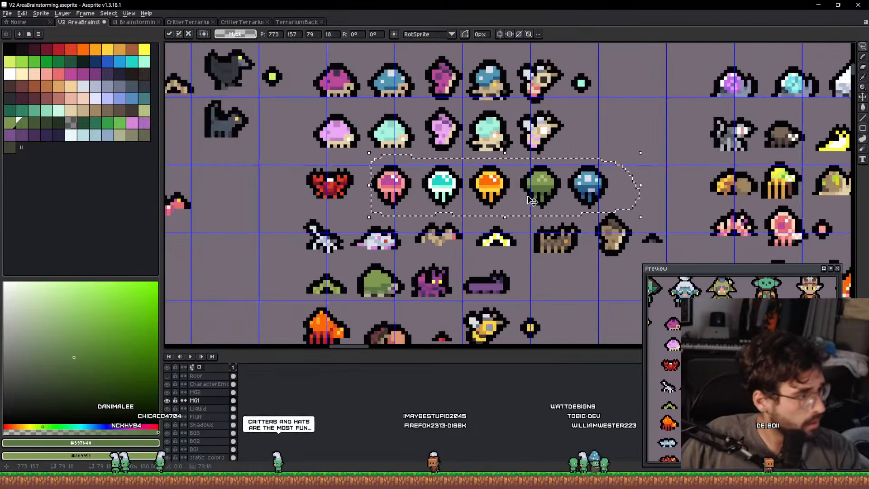
# Outline the small orange projectile beside the red bird critter with a lasso selection.
pyautogui.moveTo(521, 210)
pyautogui.mouseDown()
pyautogui.moveTo(466, 82)
pyautogui.moveTo(317, 61)
pyautogui.moveTo(257, 84)
pyautogui.moveTo(161, 166)
pyautogui.moveTo(168, 218)
pyautogui.moveTo(469, 189)
pyautogui.mouseUp()
pyautogui.moveTo(252, 204)
pyautogui.mouseDown()
pyautogui.moveTo(498, 151)
pyautogui.moveTo(496, 82)
pyautogui.moveTo(425, 22)
pyautogui.mouseUp()
pyautogui.scroll(4, 391, 239)
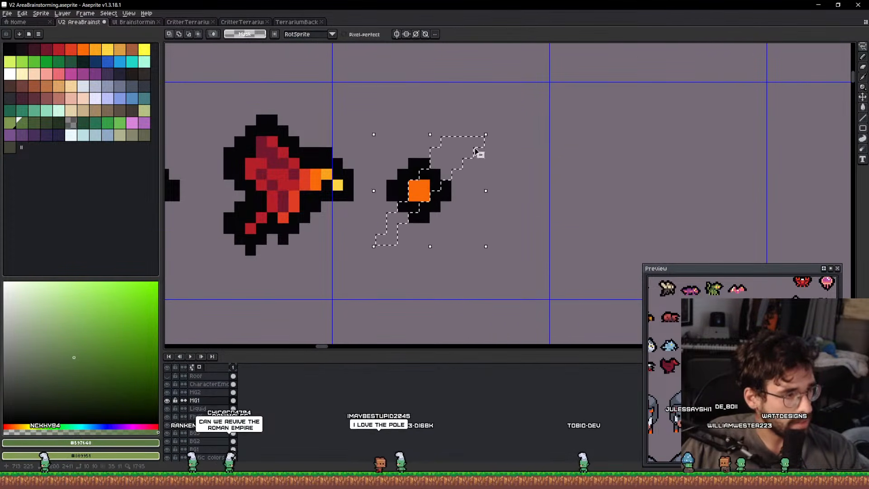
pyautogui.moveTo(445, 229); pyautogui.dragTo(440, 235)
pyautogui.scroll(-4, 416, 178)
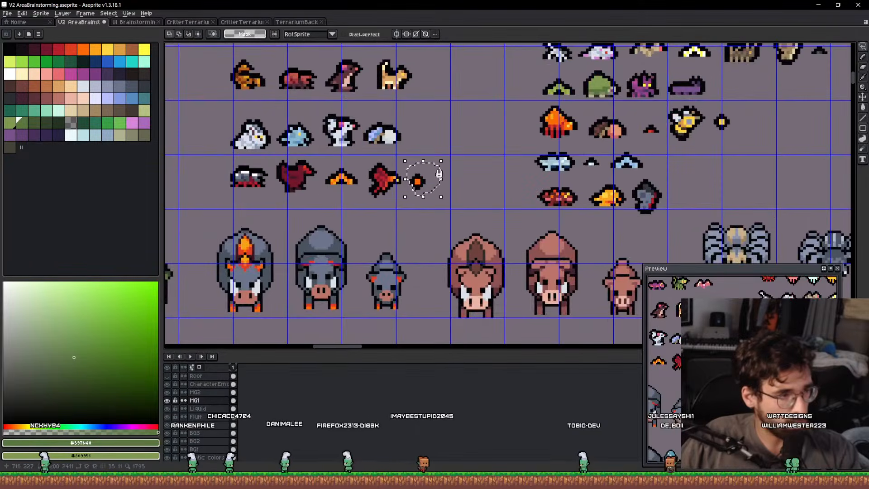
# Outline the yellow-green projectile beside the black raven with a lasso selection.
pyautogui.moveTo(438, 177); pyautogui.dragTo(316, 296)
pyautogui.moveTo(335, 88)
pyautogui.mouseDown()
pyautogui.moveTo(462, 132)
pyautogui.moveTo(450, 222)
pyautogui.mouseUp()
pyautogui.scroll(6, 522, 174)
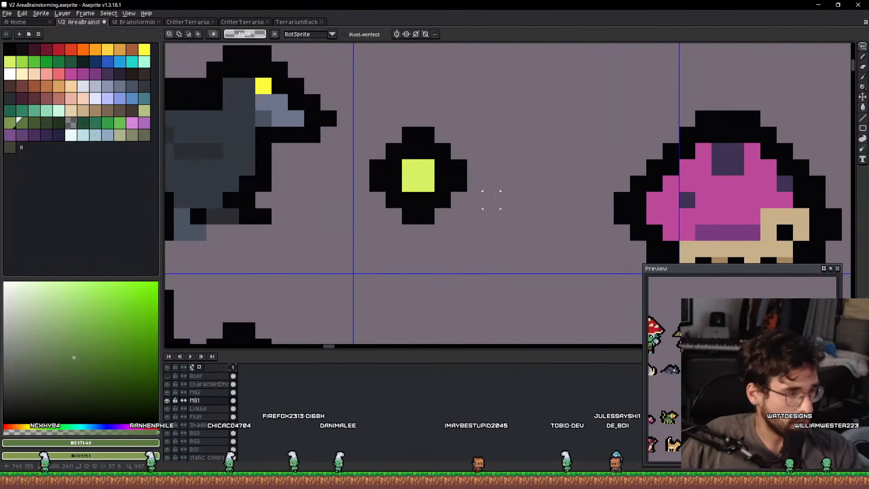
pyautogui.moveTo(509, 232)
pyautogui.mouseDown()
pyautogui.moveTo(442, 70)
pyautogui.moveTo(534, 195)
pyautogui.mouseUp()
pyautogui.scroll(-1, 474, 163)
pyautogui.scroll(-4, 475, 163)
pyautogui.scroll(-1, 469, 159)
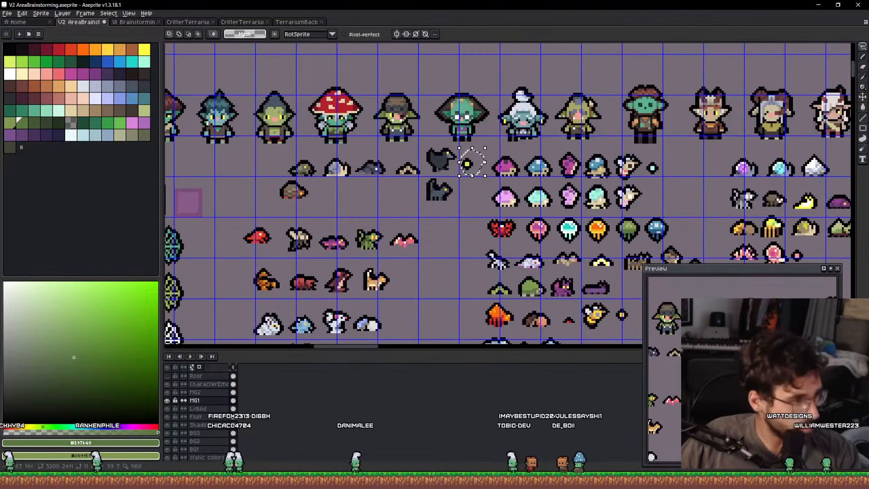
# Examine the critter row with the winged insect, purple lizard and green critter, and survey the surrounding goblin and hog sprites.
pyautogui.moveTo(470, 159)
pyautogui.mouseDown()
pyautogui.moveTo(398, 113)
pyautogui.moveTo(353, 109)
pyautogui.moveTo(554, 116)
pyautogui.mouseUp()
pyautogui.scroll(6, 258, 175)
pyautogui.moveTo(257, 174); pyautogui.dragTo(388, 248)
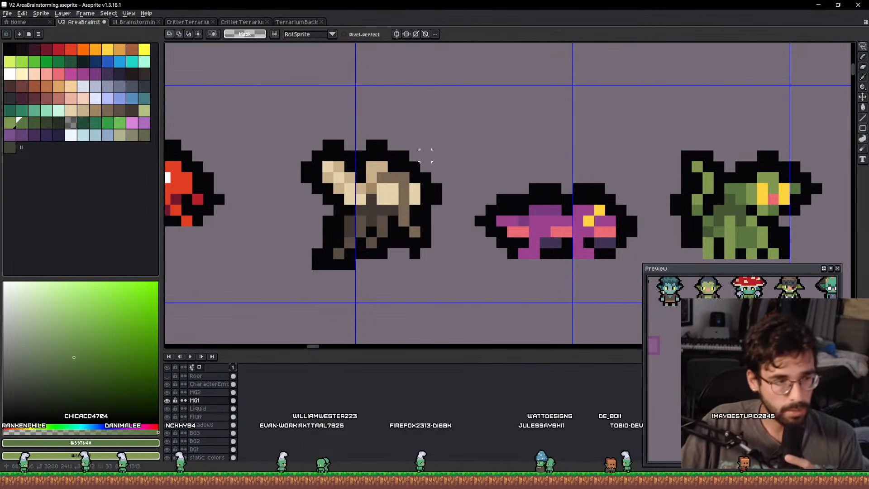
pyautogui.scroll(-5, 426, 156)
pyautogui.scroll(-1, 639, 68)
pyautogui.moveTo(639, 68); pyautogui.dragTo(830, 208)
pyautogui.moveTo(227, 71); pyautogui.dragTo(670, 164)
pyautogui.moveTo(392, 231); pyautogui.dragTo(635, 150)
pyautogui.scroll(-5, 458, 213)
pyautogui.moveTo(448, 215); pyautogui.dragTo(292, 135)
pyautogui.scroll(1, 458, 200)
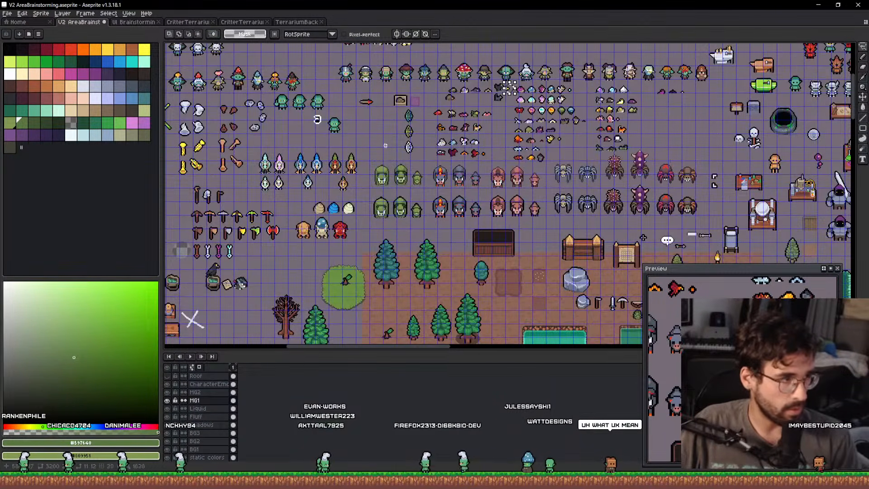
# Select the plain goblin above the crested bird sprites and move it into the empty space further right.
pyautogui.scroll(4, 385, 146)
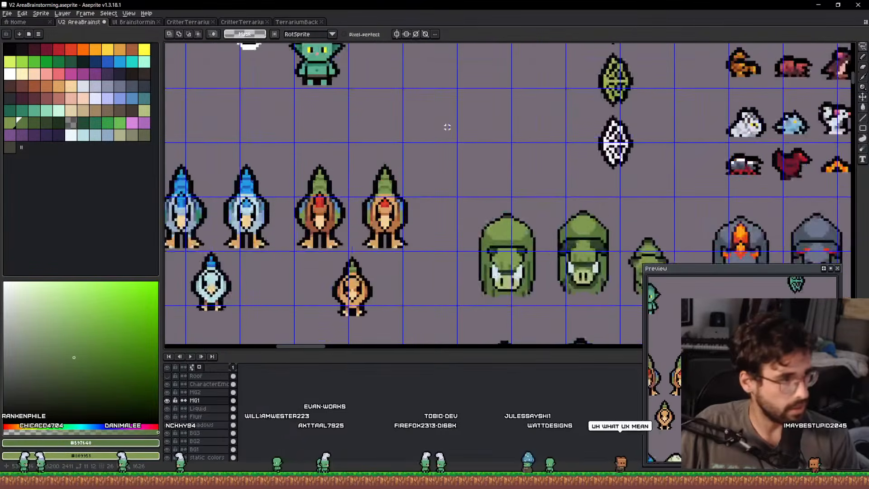
pyautogui.scroll(-1, 447, 128)
pyautogui.moveTo(286, 58)
pyautogui.mouseDown()
pyautogui.moveTo(363, 140)
pyautogui.moveTo(529, 249)
pyautogui.moveTo(490, 250)
pyautogui.moveTo(464, 158)
pyautogui.mouseUp()
pyautogui.hotkey('ctrl', 'd')
pyautogui.moveTo(518, 196); pyautogui.dragTo(480, 127)
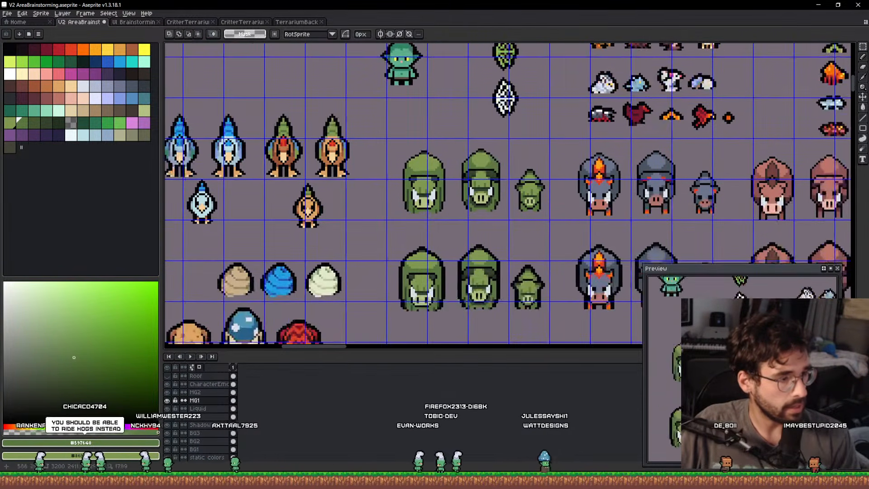
# Copy the large green hog from the lower hog row into the empty space beside the plain goblin.
pyautogui.press('q')
pyautogui.moveTo(443, 247)
pyautogui.mouseDown()
pyautogui.moveTo(433, 322)
pyautogui.moveTo(421, 244)
pyautogui.mouseUp()
pyautogui.moveTo(420, 292)
pyautogui.mouseDown()
pyautogui.moveTo(299, 47)
pyautogui.moveTo(319, 222)
pyautogui.mouseUp()
pyautogui.hotkey('ctrl', 'd')
# Paint a brown saddle patch across the copied hog's back with the Pencil tool.
pyautogui.scroll(4, 315, 216)
pyautogui.click(119, 111)
pyautogui.scroll(1, 319, 157)
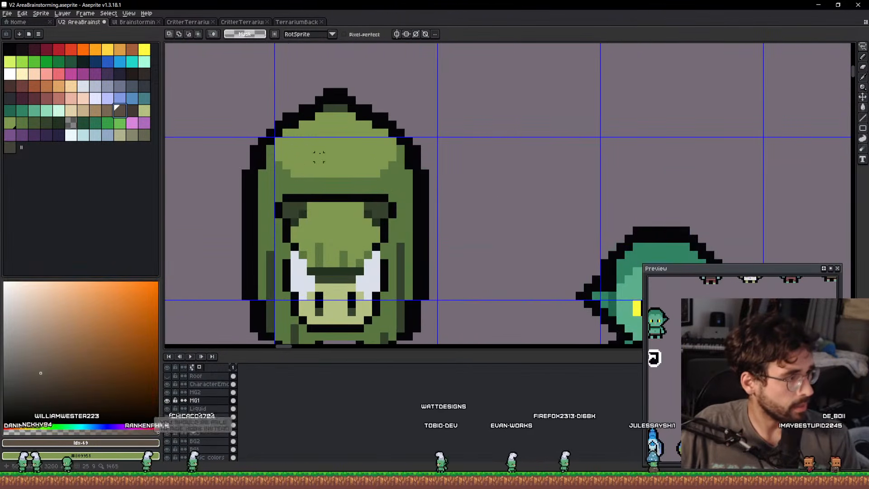
pyautogui.press('b')
pyautogui.scroll(7, 294, 140)
pyautogui.scroll(-1, 313, 140)
pyautogui.moveTo(302, 142)
pyautogui.mouseDown()
pyautogui.moveTo(342, 158)
pyautogui.moveTo(364, 141)
pyautogui.moveTo(343, 127)
pyautogui.moveTo(319, 125)
pyautogui.mouseUp()
pyautogui.scroll(-1, 312, 138)
pyautogui.scroll(-3, 311, 133)
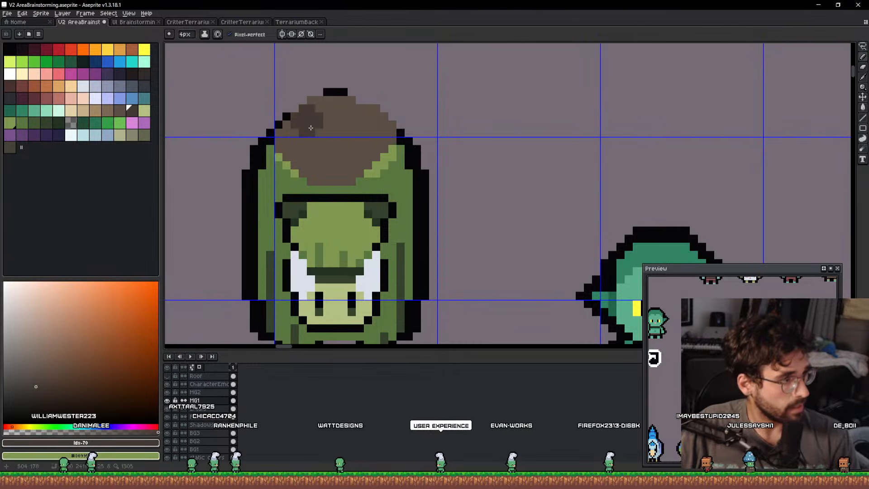
# Shade the upper middle of the saddle in a darker brown with a smaller pencil brush.
pyautogui.press('[')
pyautogui.press('[')
pyautogui.press('[')
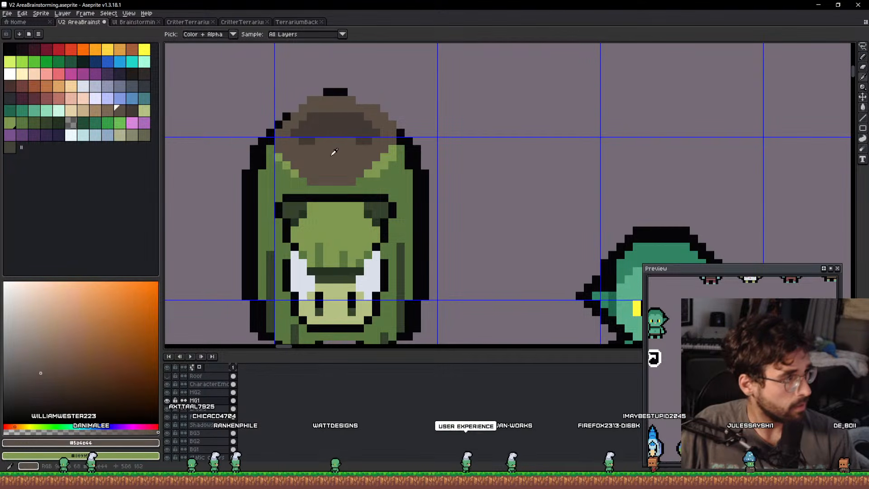
# Paint an orange-brown seat in the middle of the saddle and fill its centre with dark red-brown.
pyautogui.click(34, 85)
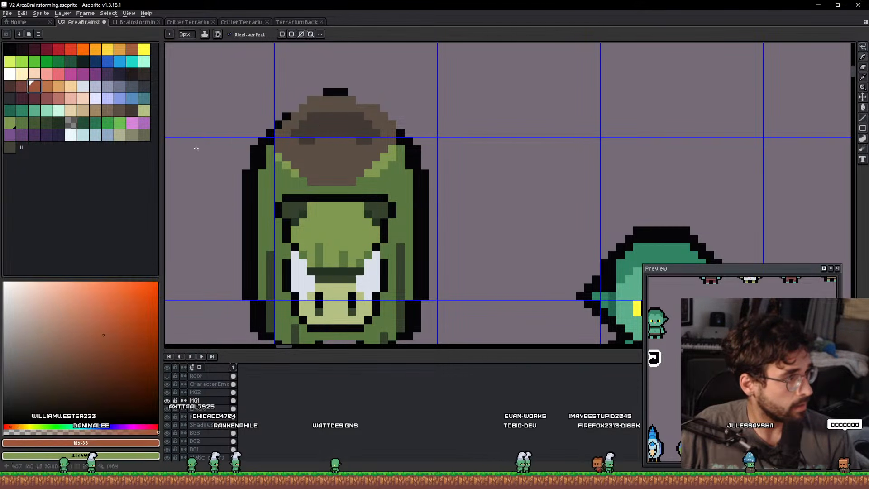
pyautogui.scroll(2, 310, 157)
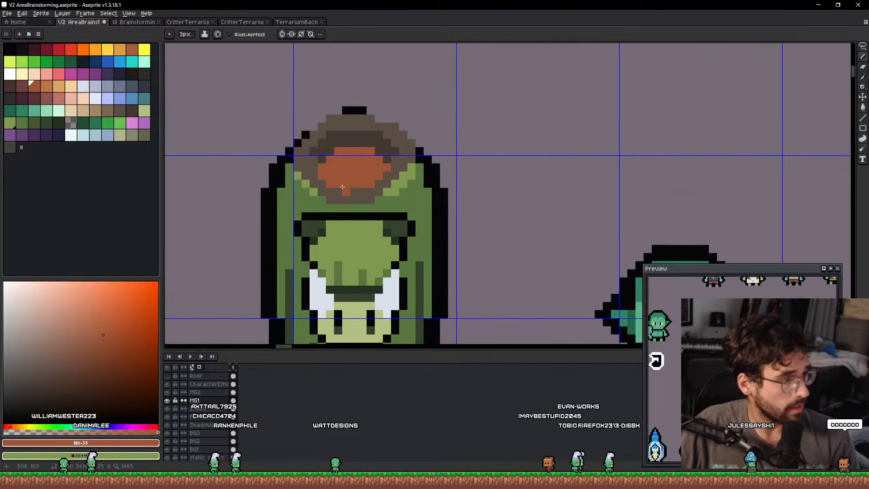
pyautogui.click(23, 89)
pyautogui.press('-')
pyautogui.press('-')
pyautogui.moveTo(317, 147)
pyautogui.mouseDown()
pyautogui.moveTo(389, 129)
pyautogui.moveTo(414, 146)
pyautogui.moveTo(403, 136)
pyautogui.moveTo(395, 161)
pyautogui.moveTo(331, 163)
pyautogui.moveTo(347, 147)
pyautogui.moveTo(378, 148)
pyautogui.mouseUp()
# Add near-black shading around the seat's upper corners with a 1 px pencil.
pyautogui.keyDown('alt'); pyautogui.click(317, 102); pyautogui.keyUp('alt')
pyautogui.press(']')
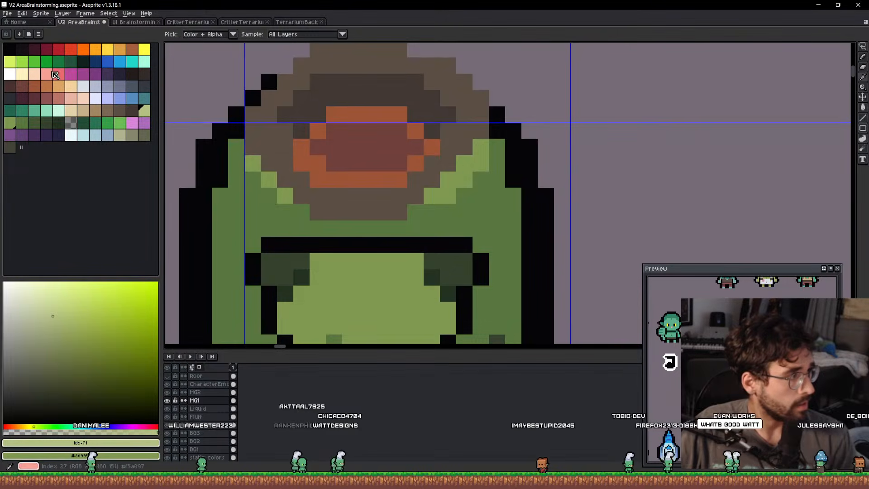
pyautogui.click(15, 104)
pyautogui.click(145, 77)
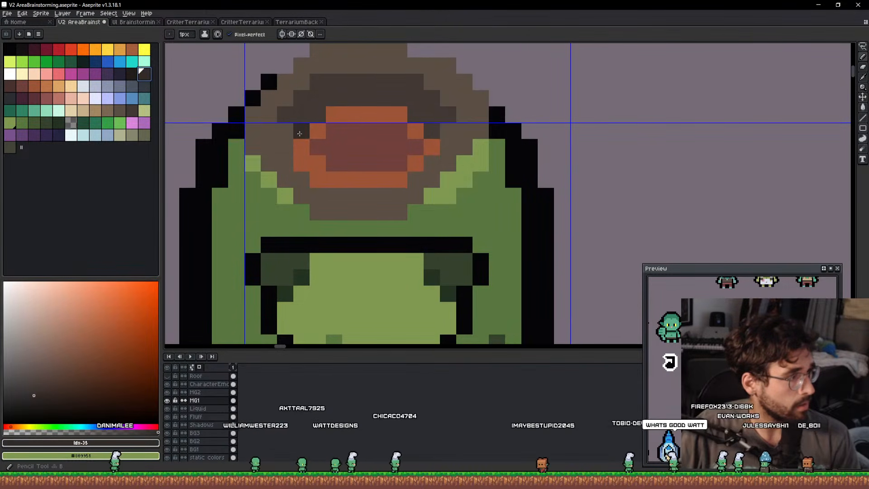
pyautogui.moveTo(301, 132)
pyautogui.mouseDown()
pyautogui.moveTo(282, 121)
pyautogui.moveTo(285, 130)
pyautogui.mouseUp()
pyautogui.moveTo(446, 116)
pyautogui.mouseDown()
pyautogui.moveTo(426, 130)
pyautogui.moveTo(436, 99)
pyautogui.moveTo(416, 83)
pyautogui.mouseUp()
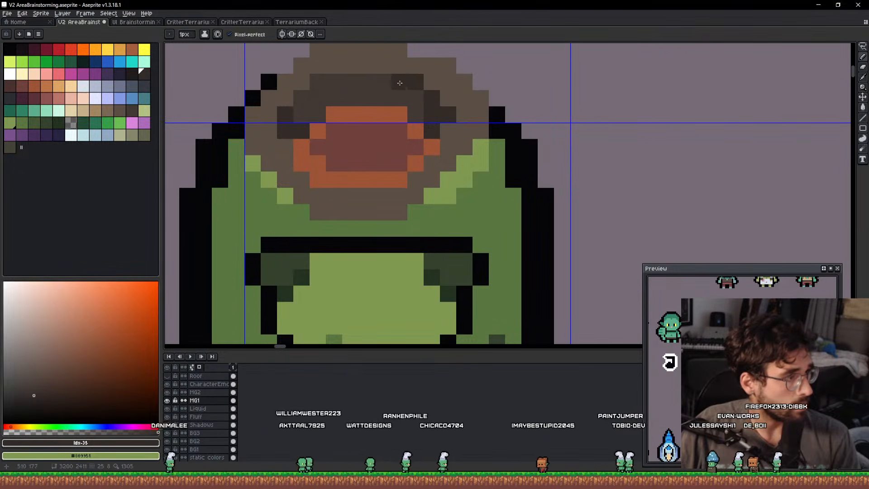
pyautogui.moveTo(302, 97); pyautogui.dragTo(313, 85)
# Redraw the black outline around the top of the hog so that it encloses the brown saddle.
pyautogui.keyDown('alt'); pyautogui.click(268, 83); pyautogui.keyUp('alt')
pyautogui.moveTo(273, 108); pyautogui.dragTo(265, 167)
pyautogui.moveTo(228, 157)
pyautogui.mouseDown()
pyautogui.moveTo(345, 81)
pyautogui.moveTo(304, 86)
pyautogui.moveTo(317, 79)
pyautogui.moveTo(306, 99)
pyautogui.moveTo(279, 103)
pyautogui.moveTo(278, 121)
pyautogui.mouseUp()
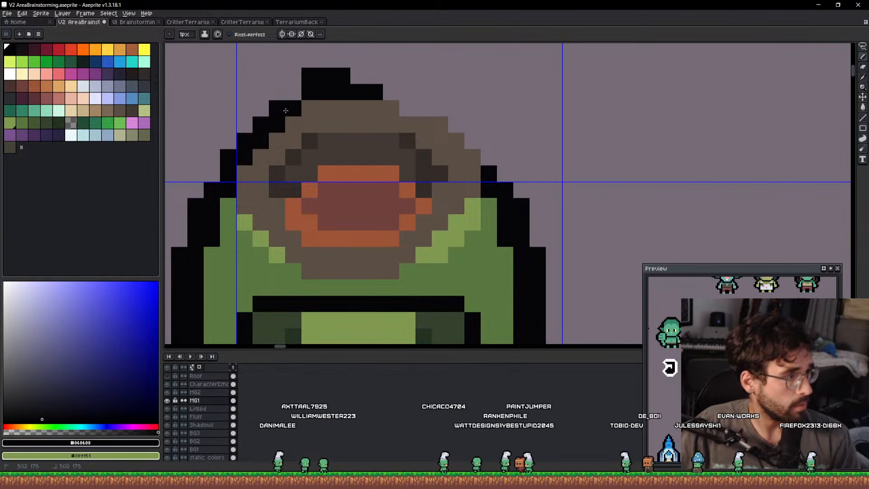
pyautogui.click(357, 77)
pyautogui.moveTo(356, 77)
pyautogui.mouseDown()
pyautogui.moveTo(436, 96)
pyautogui.moveTo(433, 108)
pyautogui.moveTo(408, 113)
pyautogui.moveTo(394, 92)
pyautogui.moveTo(459, 114)
pyautogui.mouseUp()
pyautogui.scroll(-4, 471, 134)
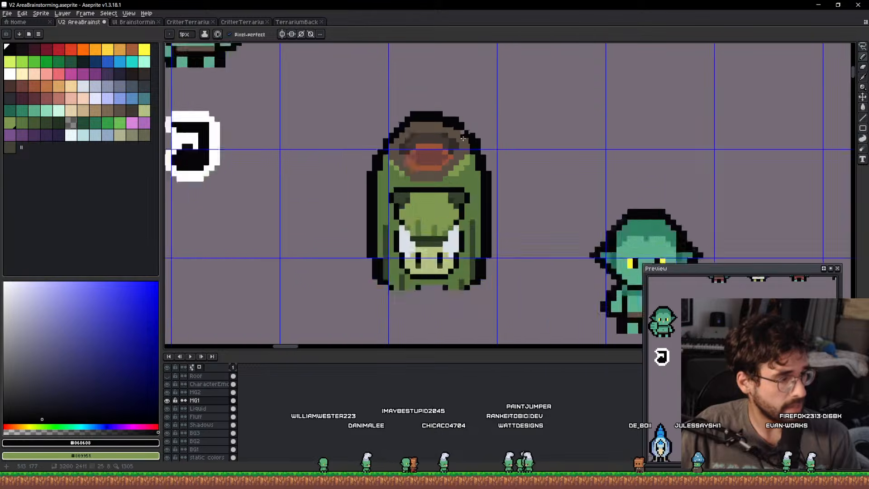
pyautogui.scroll(3, 399, 140)
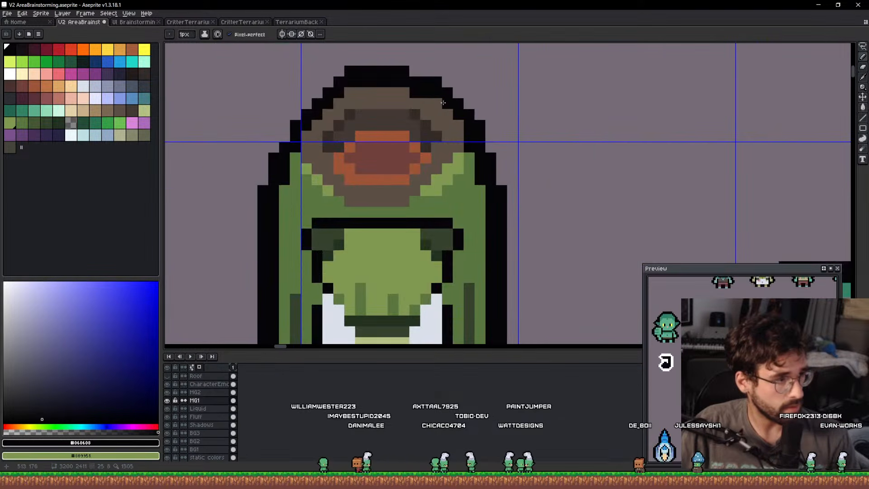
# Select the legs of the plain goblin beside the saddled hog and delete them.
pyautogui.scroll(-3, 399, 140)
pyautogui.scroll(-1, 442, 159)
pyautogui.scroll(2, 506, 237)
pyautogui.scroll(2, 505, 236)
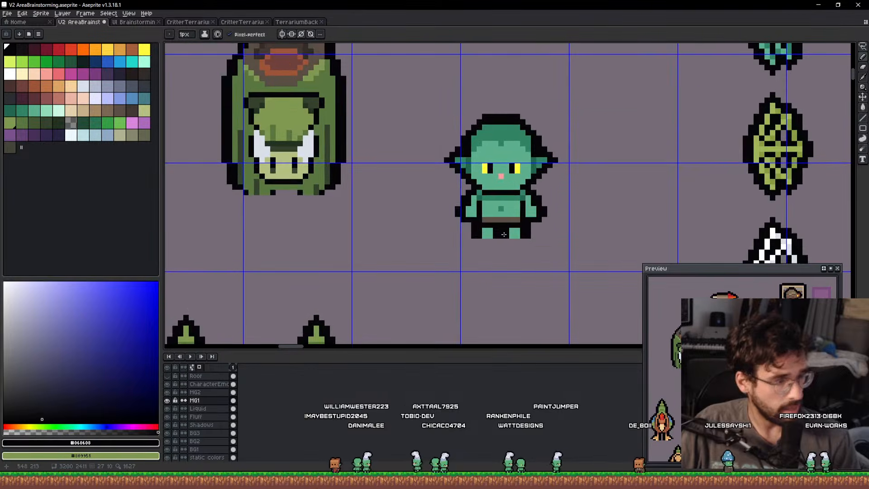
pyautogui.press('m')
pyautogui.moveTo(433, 267); pyautogui.dragTo(560, 221)
pyautogui.hotkey('ctrl', 'd')
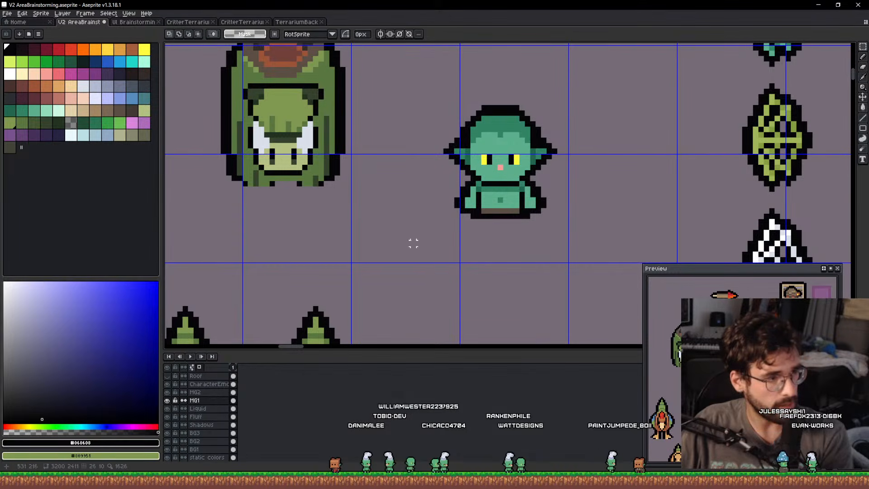
# Move the legless goblin onto the hog's saddle so that it sits as a rider.
pyautogui.moveTo(406, 240); pyautogui.dragTo(595, 83)
pyautogui.moveTo(548, 172)
pyautogui.mouseDown()
pyautogui.moveTo(312, 172)
pyautogui.moveTo(335, 230)
pyautogui.mouseUp()
pyautogui.hotkey('ctrl', 'd')
pyautogui.scroll(-2, 351, 262)
pyautogui.moveTo(382, 268); pyautogui.dragTo(413, 200)
pyautogui.scroll(-6, 413, 201)
pyautogui.scroll(5, 414, 202)
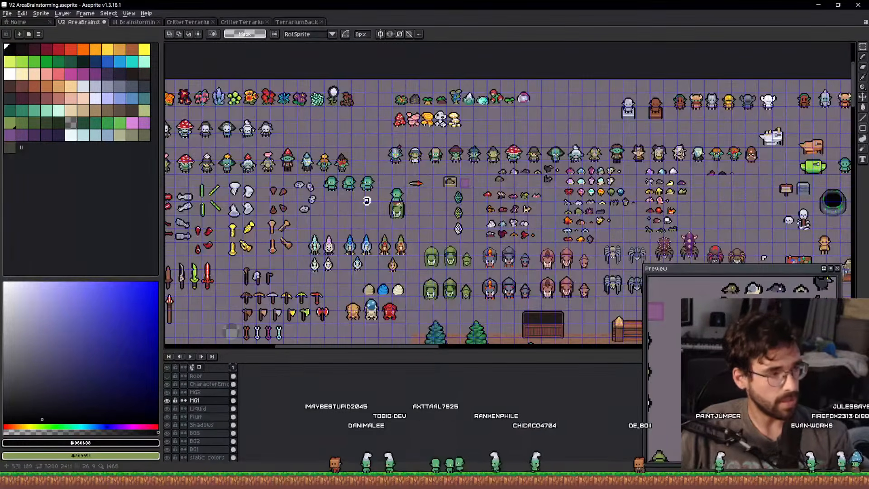
pyautogui.moveTo(405, 203); pyautogui.dragTo(448, 222)
# Open _BloodstoneArmor_MASTER.aseprite from the BloodstoneArmor folder inside the Armor sprites.
pyautogui.click(19, 23)
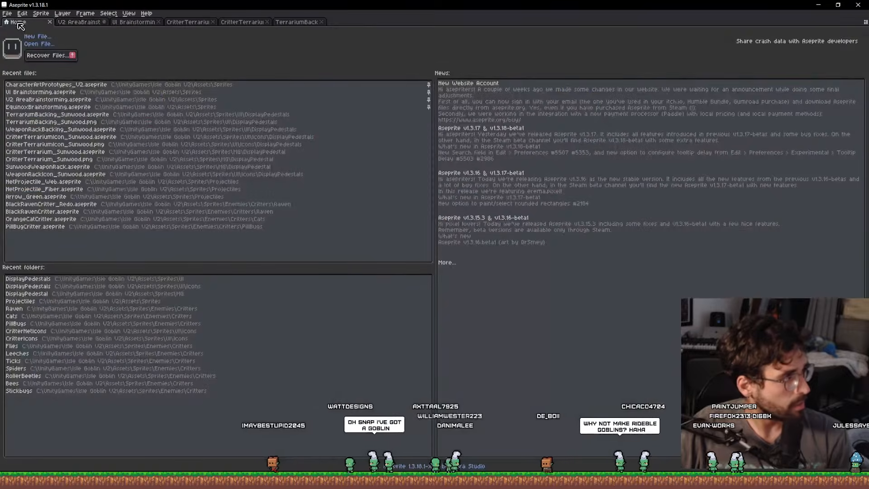
pyautogui.hotkey('ctrl', 'o')
pyautogui.click(153, 27)
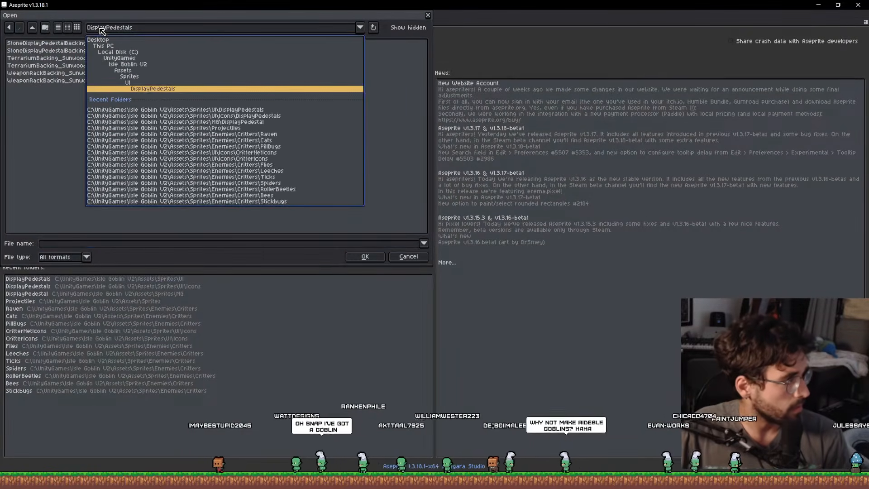
pyautogui.click(143, 77)
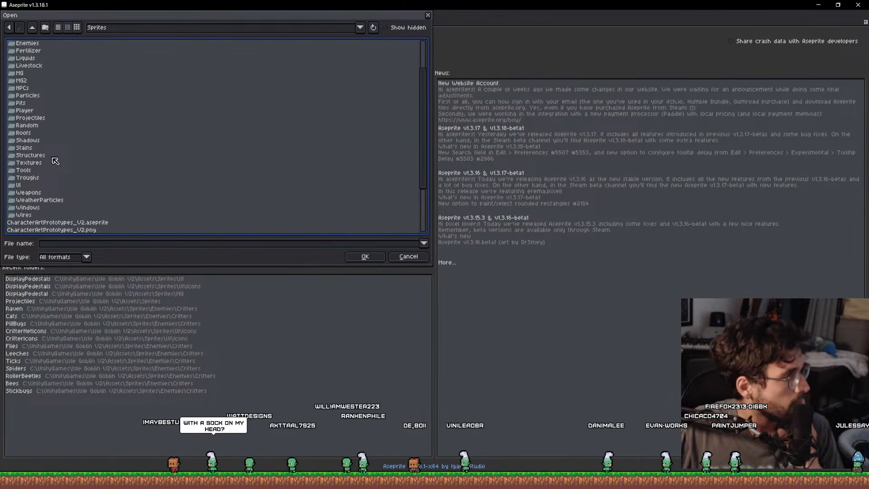
pyautogui.scroll(2, 56, 161)
pyautogui.doubleClick(32, 45)
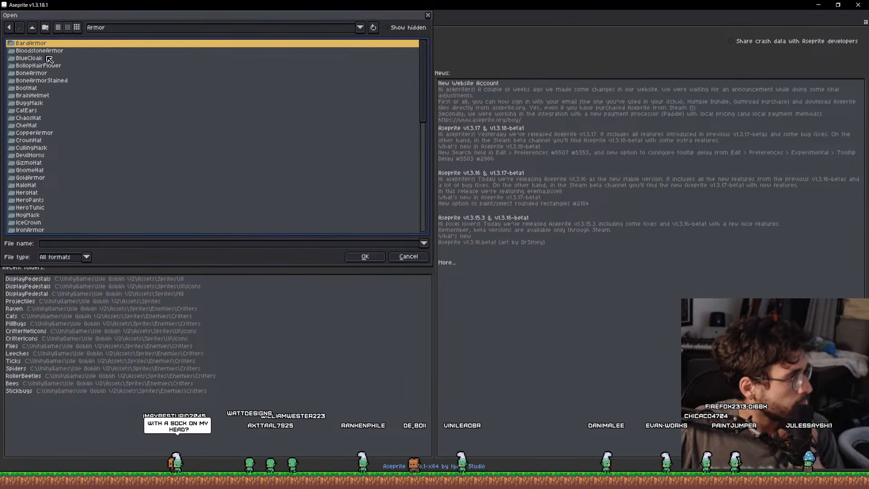
pyautogui.doubleClick(45, 50)
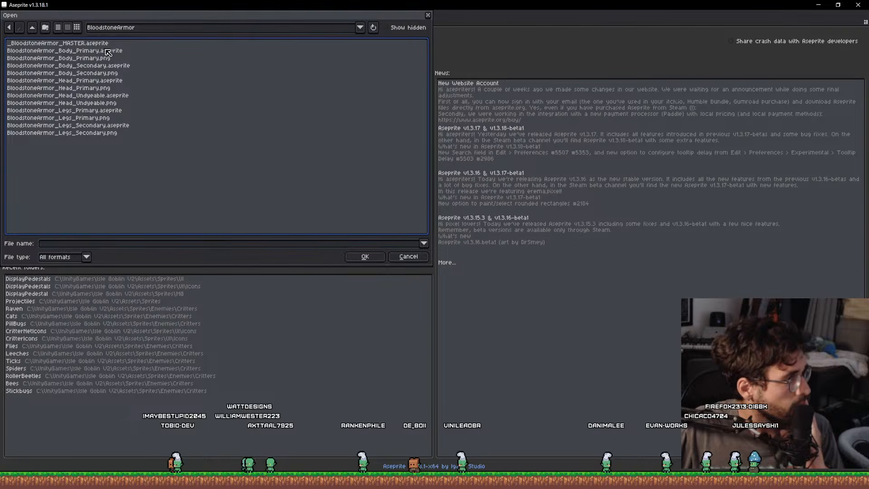
pyautogui.doubleClick(101, 44)
# Show the Bloodstone armor file's hidden layers to view the armored goblin, and return to the rider in the V2 AreaBrainstorming sheet.
pyautogui.scroll(5, 383, 78)
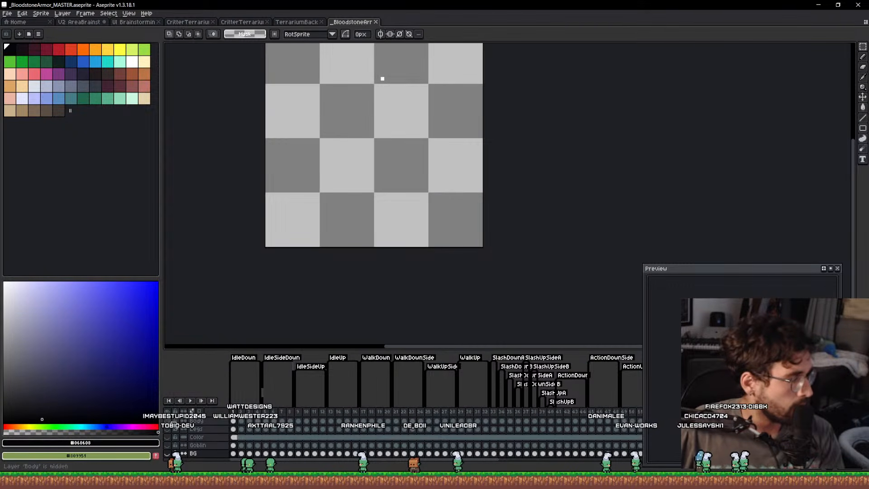
pyautogui.moveTo(382, 79); pyautogui.dragTo(346, 147)
pyautogui.moveTo(244, 420); pyautogui.dragTo(197, 430)
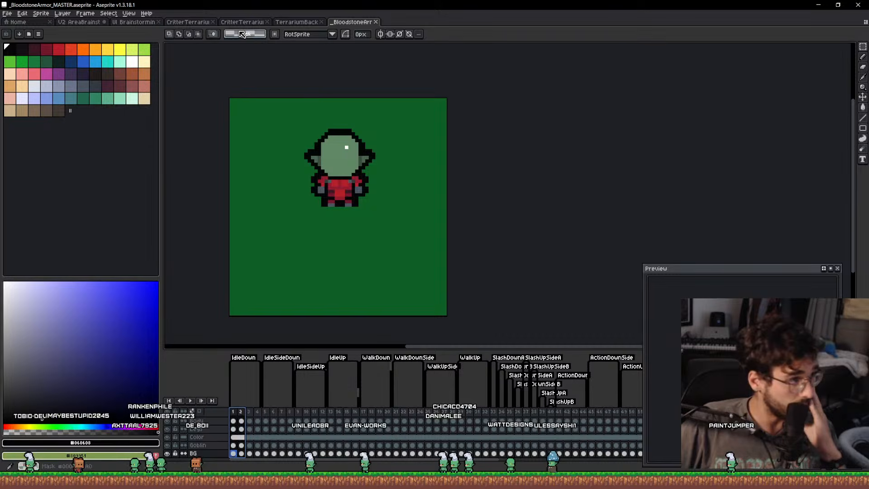
pyautogui.click(93, 22)
pyautogui.moveTo(454, 207); pyautogui.dragTo(408, 205)
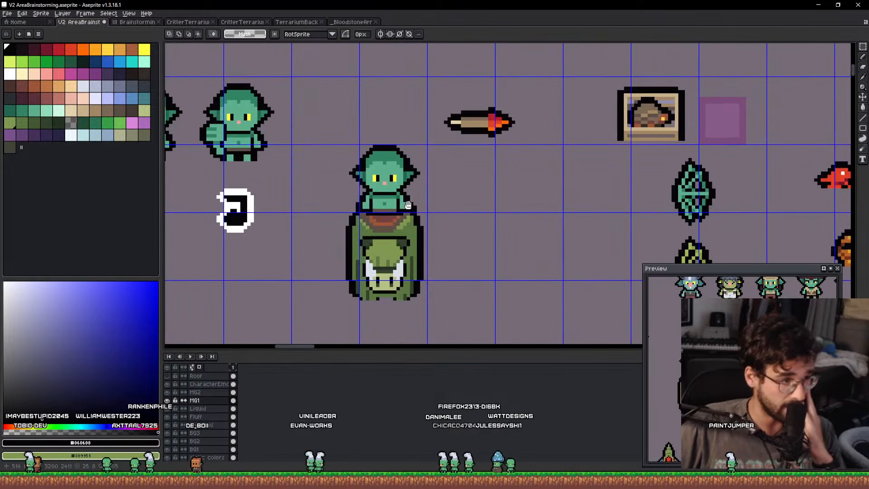
# View the armored goblin in the Bloodstone armor file and return to the V2 AreaBrainstorming sheet.
pyautogui.click(351, 22)
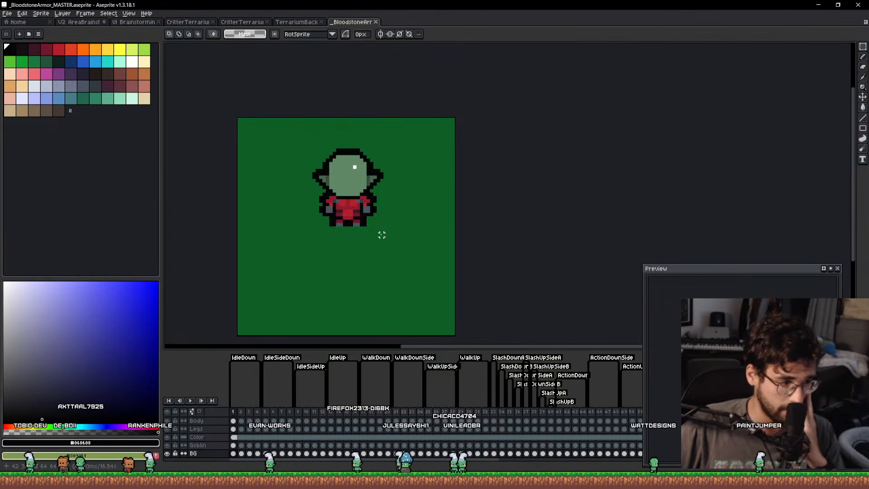
pyautogui.scroll(-1, 382, 234)
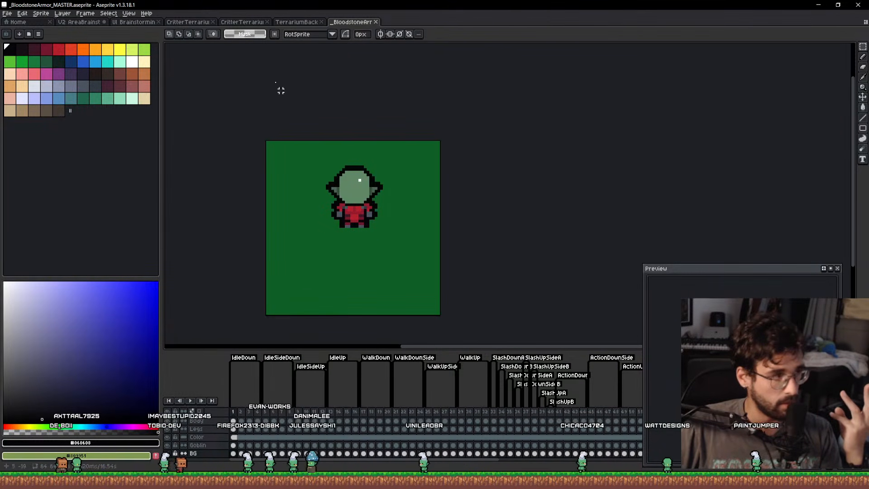
pyautogui.click(84, 22)
# Select the strip below the goblin rider's waist and repaint the black line's right end with the saddle's orange and brown.
pyautogui.moveTo(326, 156); pyautogui.dragTo(380, 177)
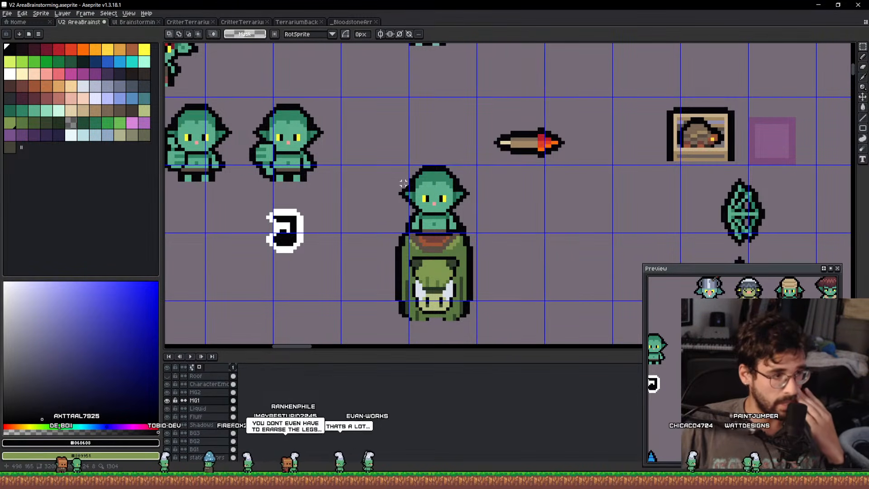
pyautogui.scroll(3, 447, 244)
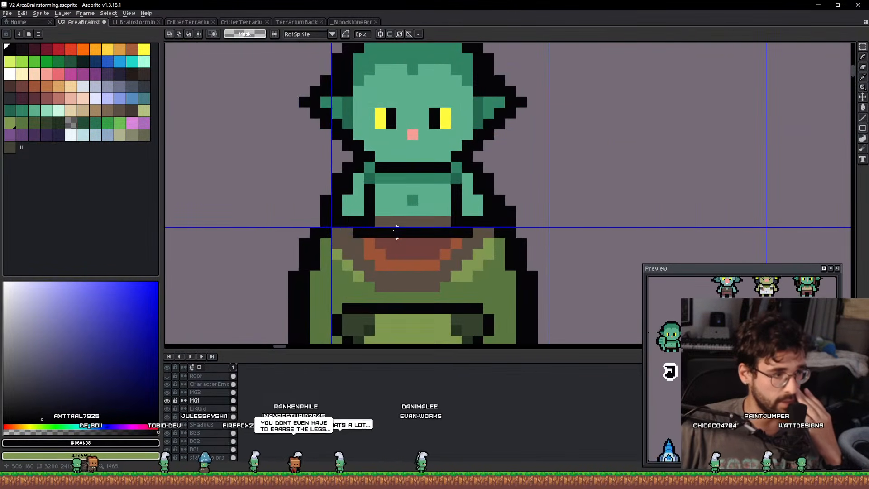
pyautogui.moveTo(341, 225); pyautogui.dragTo(496, 261)
pyautogui.scroll(2, 494, 258)
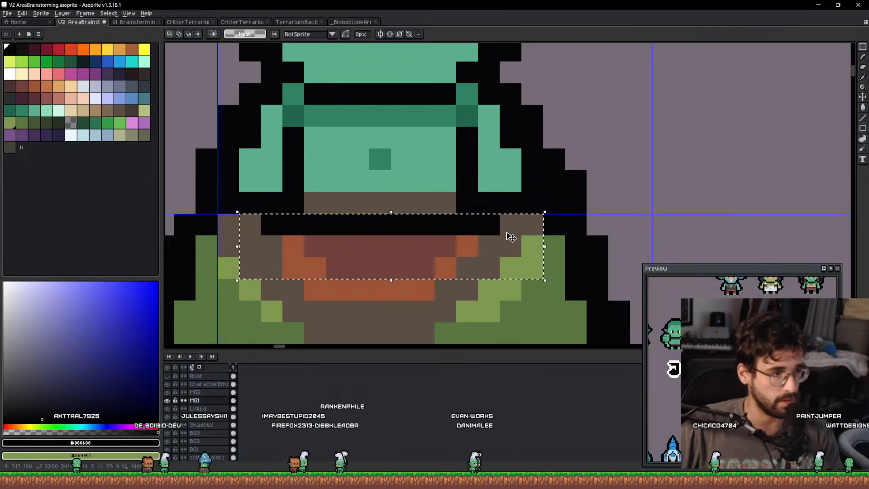
pyautogui.press('b')
pyautogui.keyDown('alt'); pyautogui.click(470, 243); pyautogui.keyUp('alt')
pyautogui.click(468, 222)
pyautogui.keyDown('alt'); pyautogui.click(490, 240); pyautogui.keyUp('alt')
pyautogui.click(491, 222)
# Repaint the rest of the black line with the saddle's dark red and orange, and clear the selection.
pyautogui.keyDown('alt'); pyautogui.click(444, 242); pyautogui.keyUp('alt')
pyautogui.click(438, 224)
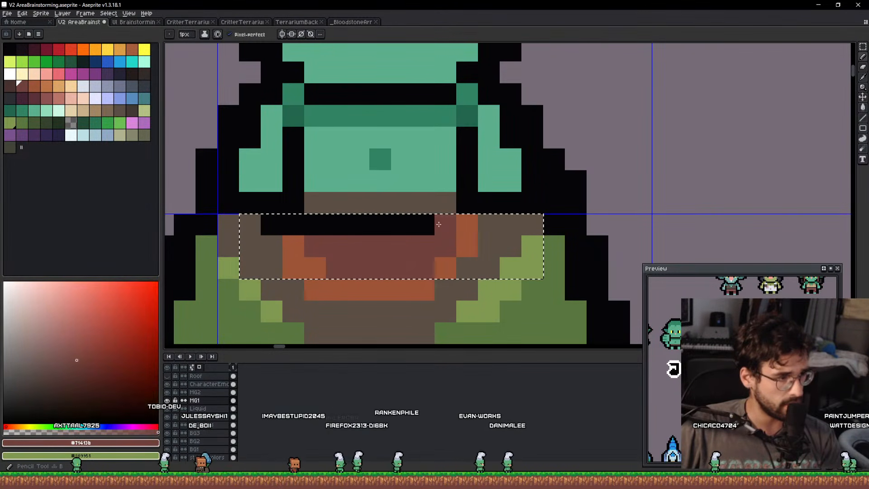
pyautogui.moveTo(439, 224)
pyautogui.mouseDown()
pyautogui.moveTo(283, 232)
pyautogui.moveTo(296, 238)
pyautogui.moveTo(270, 225)
pyautogui.mouseUp()
pyautogui.keyDown('alt'); pyautogui.click(293, 245); pyautogui.keyUp('alt')
pyautogui.keyDown('alt'); pyautogui.click(354, 230); pyautogui.keyUp('alt')
pyautogui.hotkey('ctrl', 'd')
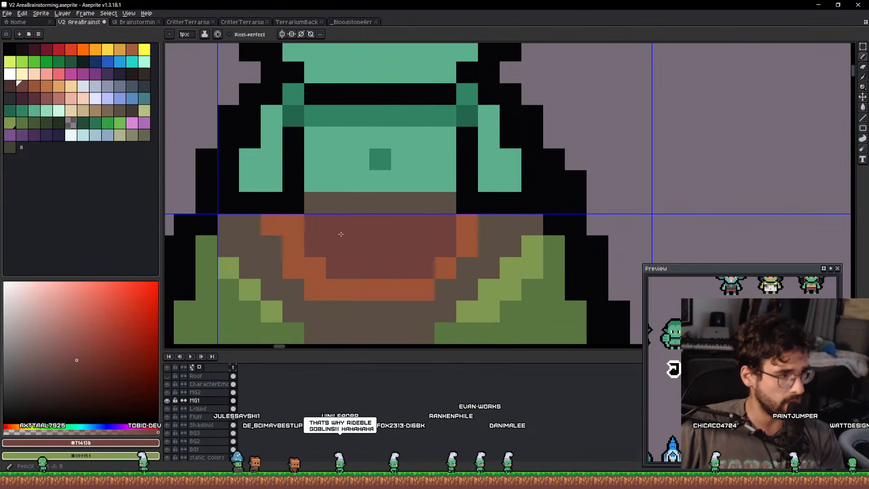
# Enlarge the pencil to 4 px and paint a dark red saddle front over the rider's belly and waist.
pyautogui.press('+')
pyautogui.press('+')
pyautogui.press('+')
pyautogui.moveTo(341, 234)
pyautogui.mouseDown()
pyautogui.moveTo(305, 228)
pyautogui.moveTo(350, 202)
pyautogui.moveTo(440, 226)
pyautogui.moveTo(443, 236)
pyautogui.moveTo(380, 198)
pyautogui.mouseUp()
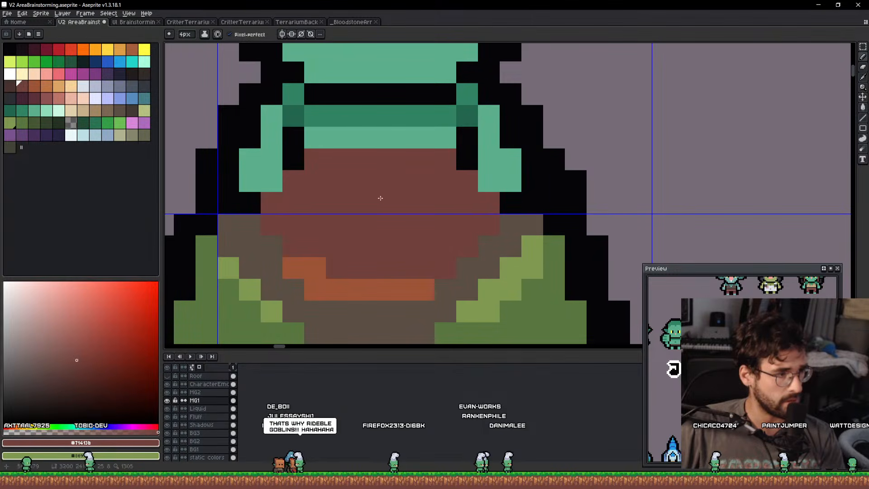
# Fill the inside of the saddle front with the saddle's orange and set the pencil back to 1 px.
pyautogui.keyDown('alt'); pyautogui.click(327, 285); pyautogui.keyUp('alt')
pyautogui.moveTo(326, 278)
pyautogui.mouseDown()
pyautogui.moveTo(319, 244)
pyautogui.moveTo(396, 209)
pyautogui.moveTo(359, 243)
pyautogui.mouseUp()
pyautogui.scroll(-6, 425, 219)
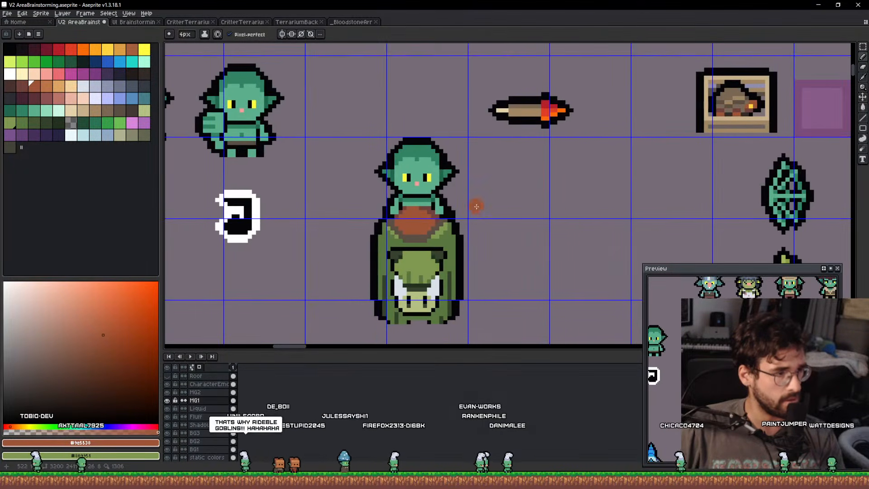
pyautogui.scroll(-3, 473, 217)
pyautogui.press('-')
pyautogui.press('-')
pyautogui.press('-')
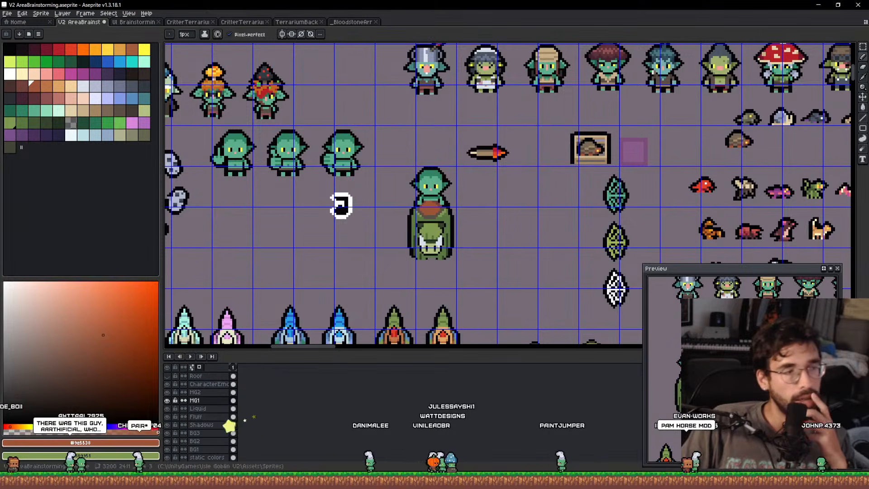
# Examine the sheet's birds, hogs, spiders and other large creatures alongside the rider mock-up.
pyautogui.moveTo(540, 246); pyautogui.dragTo(447, 147)
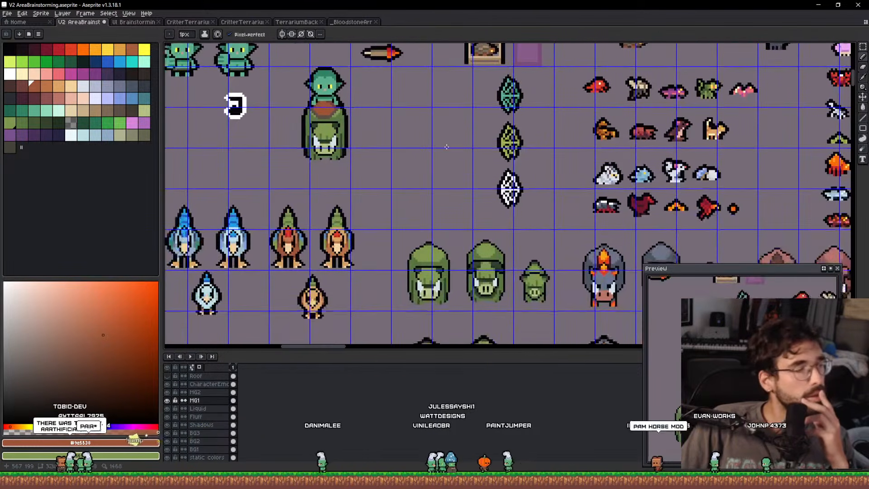
pyautogui.moveTo(405, 205); pyautogui.dragTo(464, 96)
pyautogui.scroll(1, 301, 131)
pyautogui.moveTo(301, 132); pyautogui.dragTo(516, 157)
pyautogui.scroll(1, 588, 136)
pyautogui.moveTo(777, 189); pyautogui.dragTo(382, 107)
pyautogui.moveTo(513, 196); pyautogui.dragTo(347, 103)
pyautogui.scroll(-3, 367, 138)
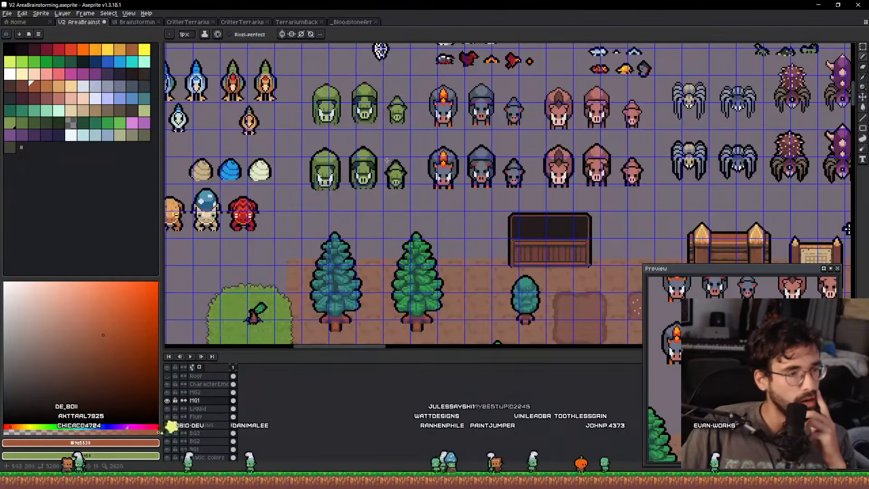
pyautogui.moveTo(533, 161); pyautogui.dragTo(295, 193)
pyautogui.scroll(2, 571, 204)
pyautogui.scroll(-1, 571, 203)
pyautogui.scroll(1, 572, 203)
pyautogui.scroll(-5, 571, 203)
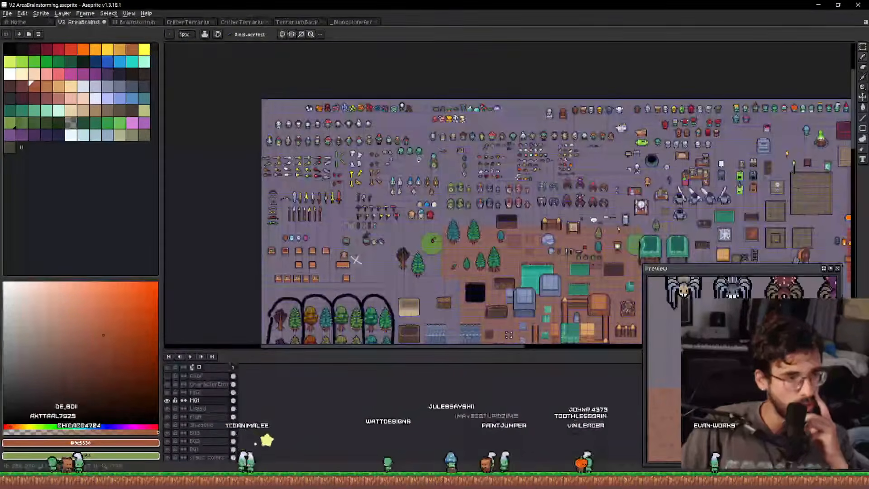
pyautogui.scroll(1, 453, 172)
pyautogui.scroll(2, 375, 145)
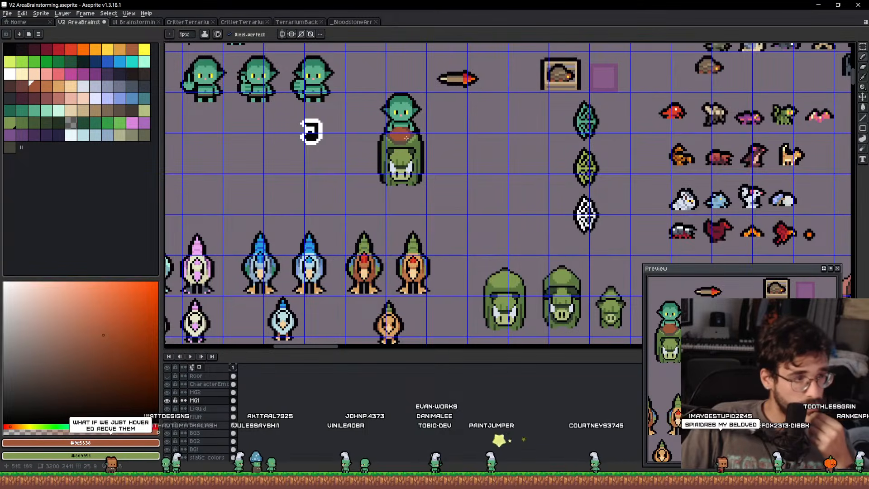
# Inspect the mounted rider closely, scrub through the Bloodstone armor file's animation frames, and return to the V2 AreaBrainstorming sheet.
pyautogui.scroll(4, 406, 137)
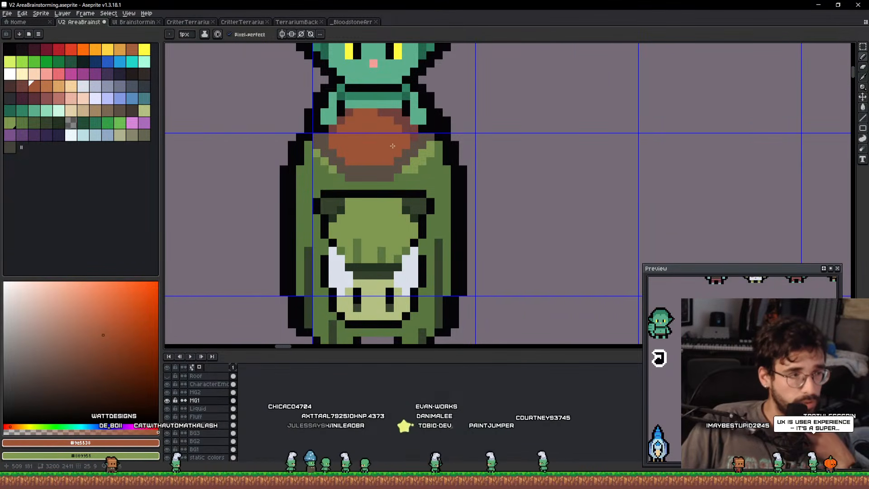
pyautogui.moveTo(392, 146); pyautogui.dragTo(391, 197)
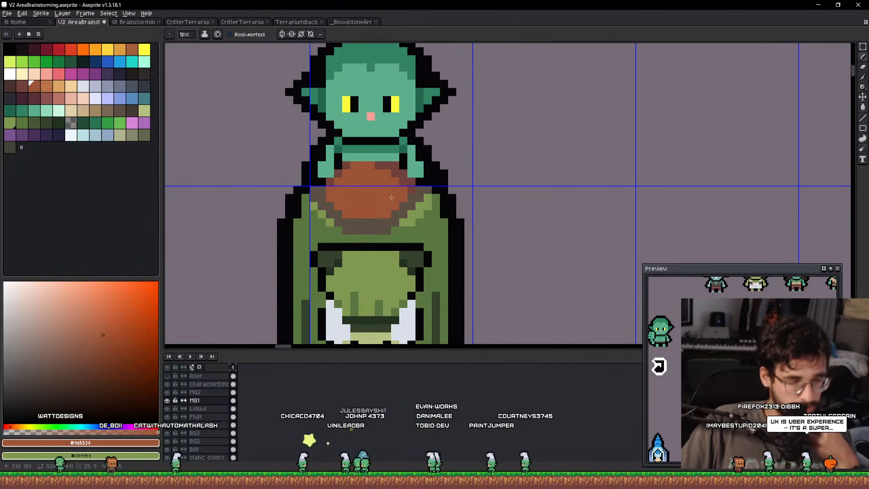
pyautogui.click(349, 23)
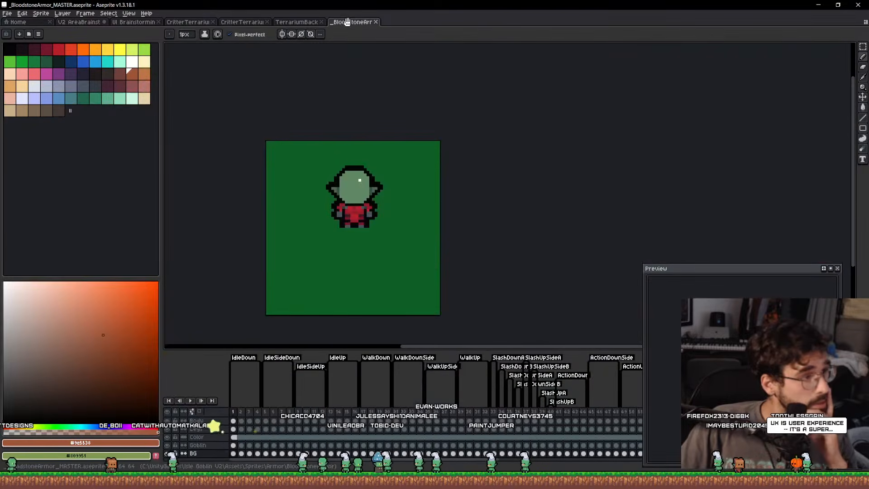
pyautogui.moveTo(249, 428); pyautogui.dragTo(527, 424)
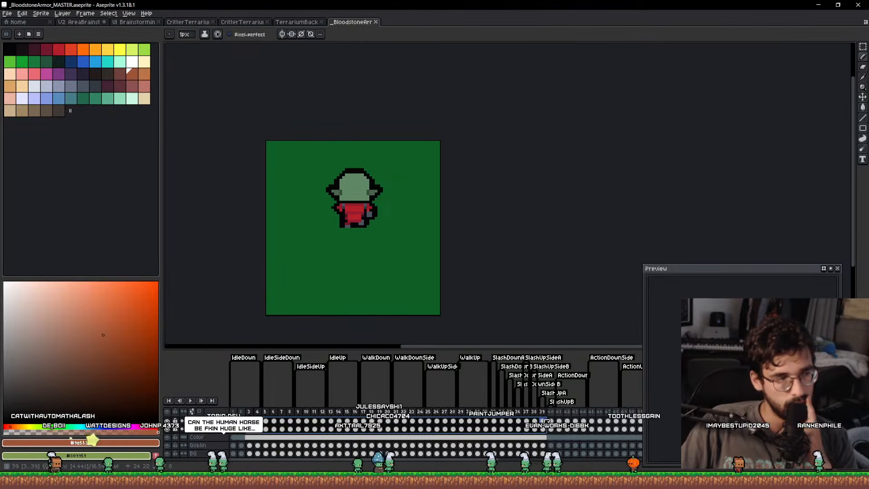
pyautogui.moveTo(547, 422); pyautogui.dragTo(223, 449)
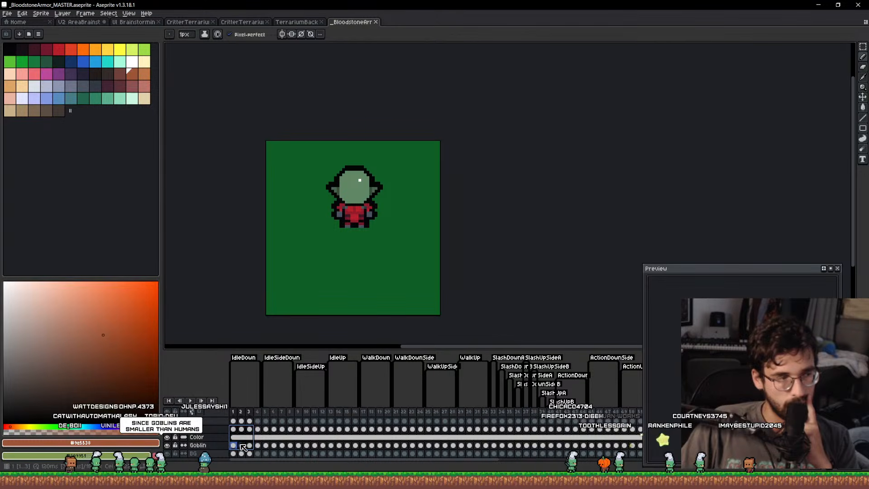
pyautogui.moveTo(294, 445); pyautogui.dragTo(445, 443)
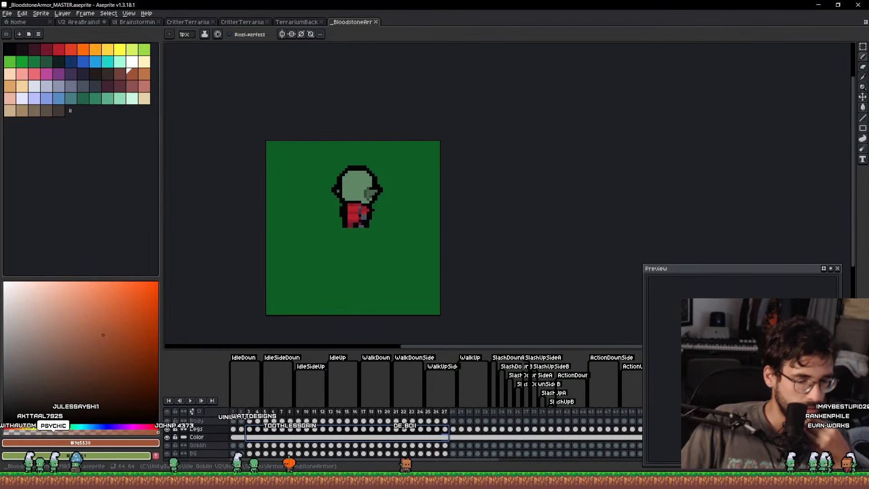
pyautogui.click(75, 23)
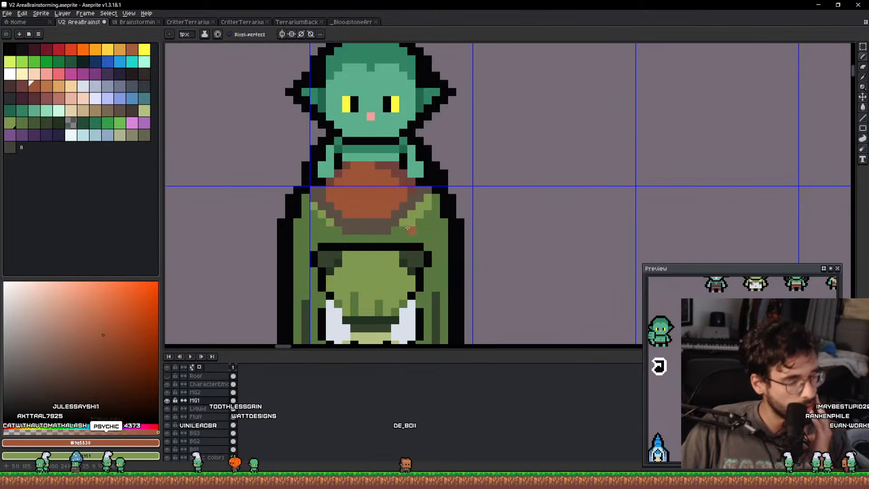
# Examine the green, flaming grey and reddish-brown hog variants in both rows of the sheet.
pyautogui.scroll(-5, 408, 228)
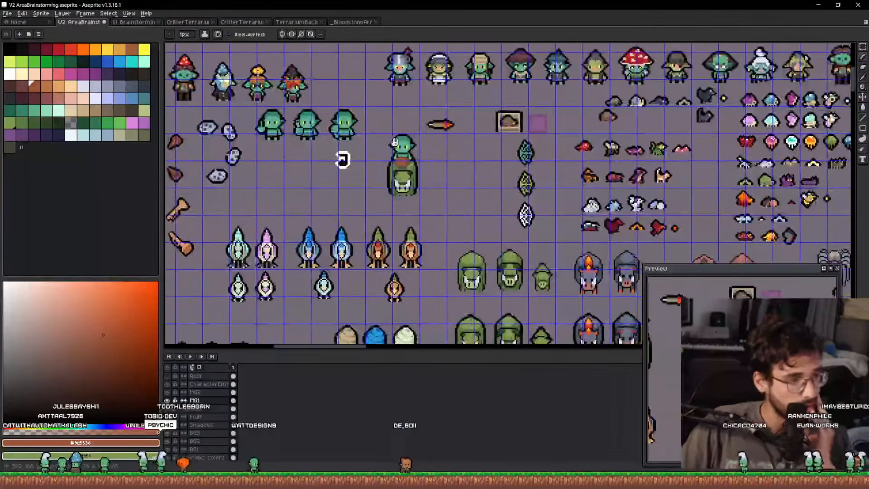
pyautogui.moveTo(395, 142); pyautogui.dragTo(338, 130)
pyautogui.scroll(1, 453, 265)
pyautogui.moveTo(522, 281); pyautogui.dragTo(387, 158)
pyautogui.scroll(2, 453, 230)
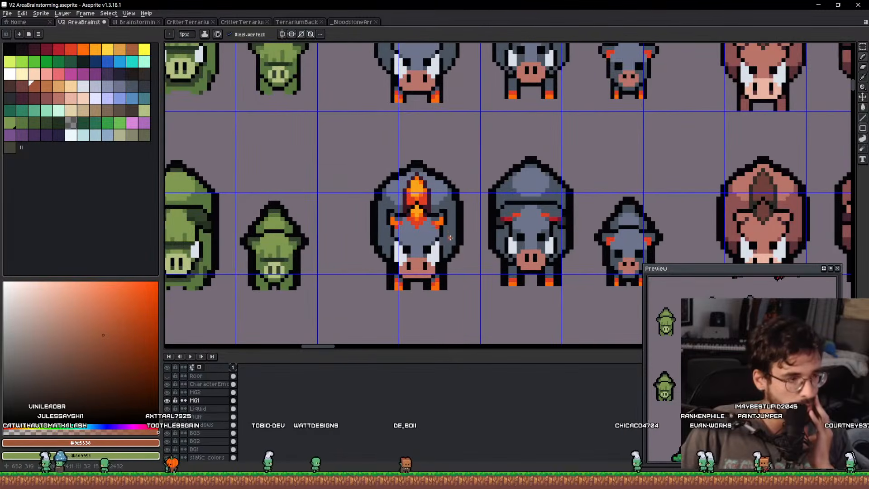
pyautogui.moveTo(500, 251); pyautogui.dragTo(444, 248)
pyautogui.scroll(2, 464, 247)
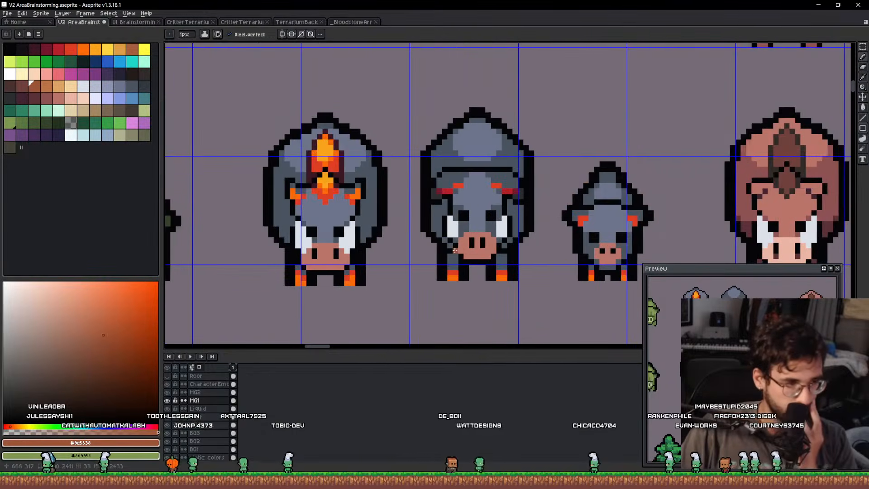
pyautogui.scroll(-2, 463, 247)
pyautogui.scroll(2, 466, 242)
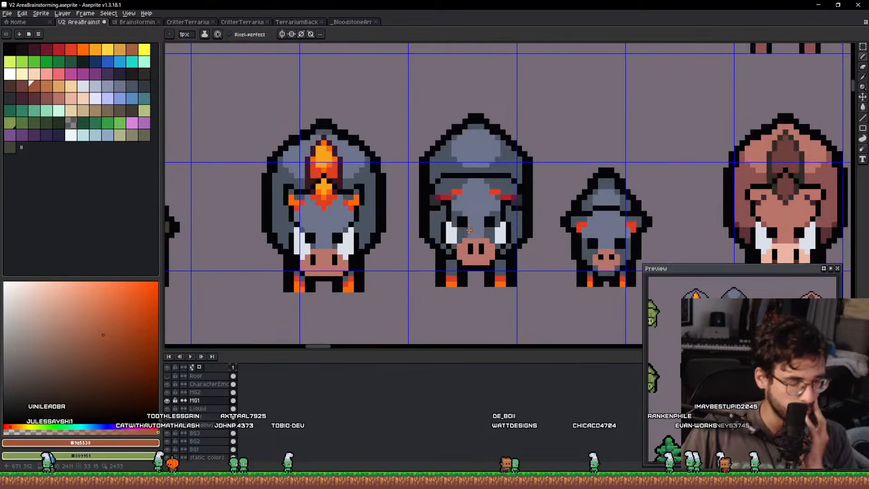
pyautogui.scroll(-3, 468, 237)
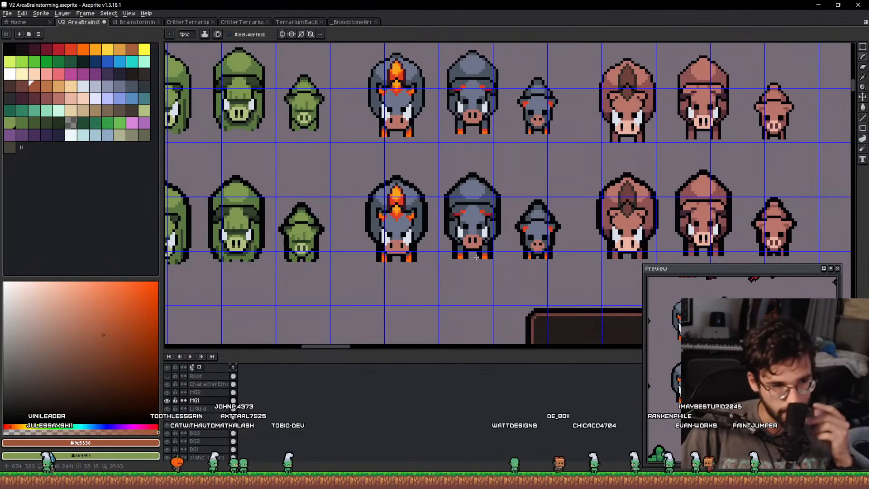
pyautogui.moveTo(496, 259); pyautogui.dragTo(487, 258)
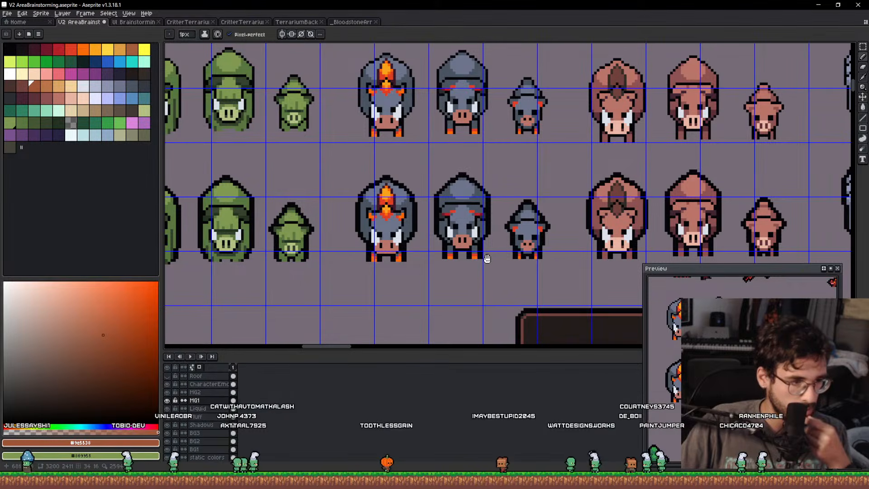
pyautogui.moveTo(487, 258); pyautogui.dragTo(434, 257)
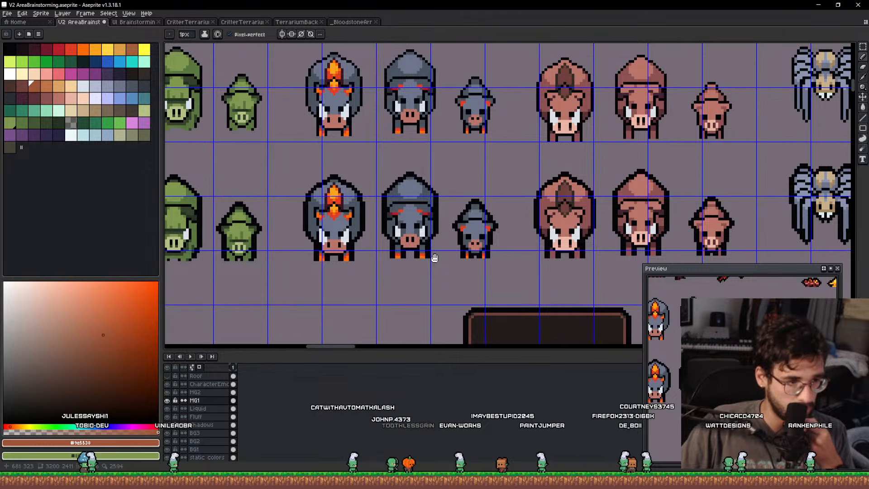
pyautogui.moveTo(435, 257); pyautogui.dragTo(529, 288)
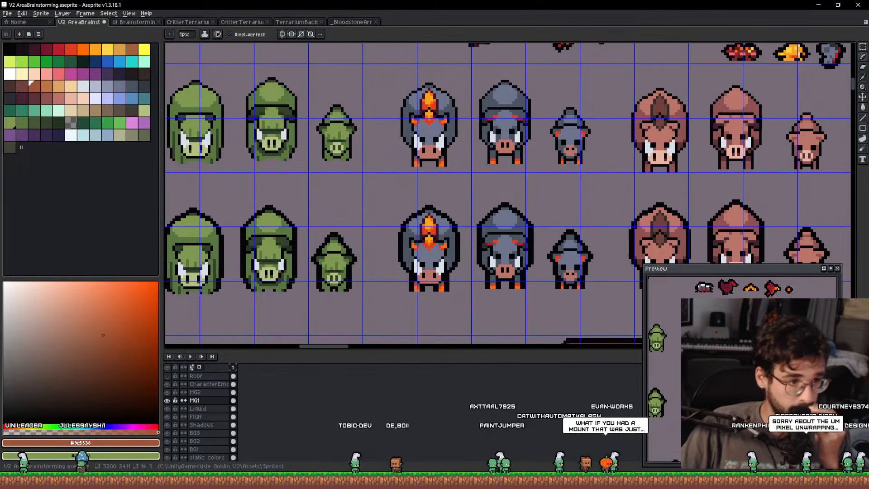
pyautogui.scroll(-2, 642, 205)
pyautogui.moveTo(642, 205); pyautogui.dragTo(663, 204)
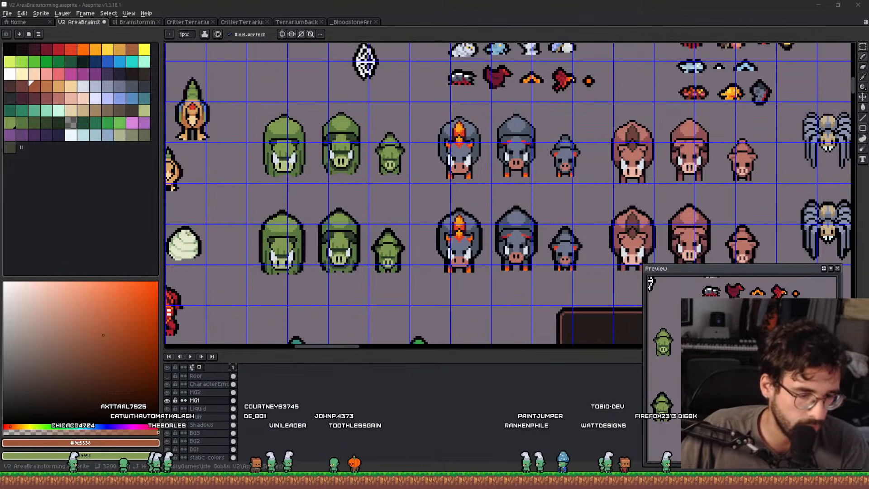
# Smooth the right shoulder of the leftmost green hog in the upper row with the back's light green and black outline pixels.
pyautogui.scroll(-5, 539, 211)
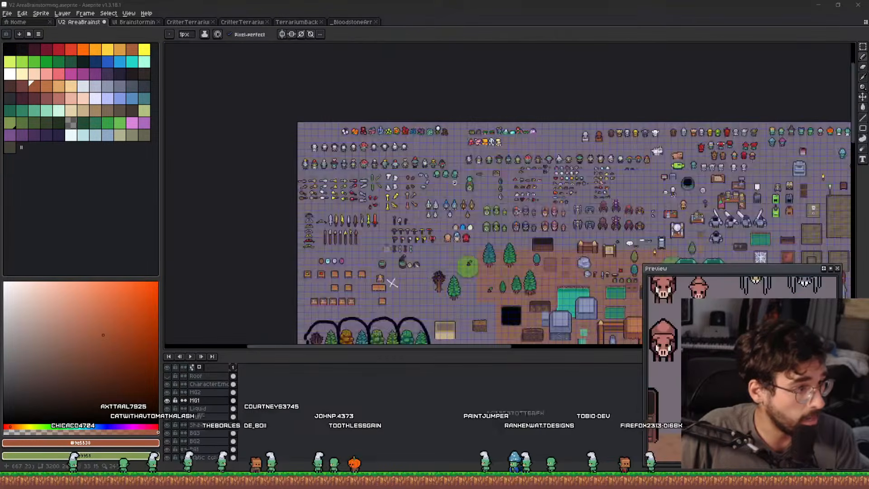
pyautogui.scroll(6, 464, 250)
pyautogui.moveTo(464, 250); pyautogui.dragTo(478, 158)
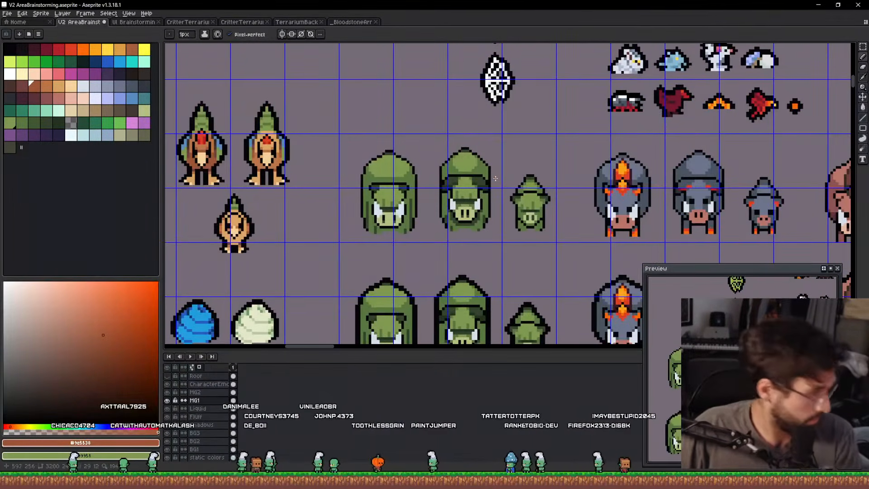
pyautogui.scroll(2, 412, 185)
pyautogui.press('v')
pyautogui.moveTo(403, 198)
pyautogui.mouseDown()
pyautogui.moveTo(408, 178)
pyautogui.moveTo(442, 233)
pyautogui.moveTo(384, 54)
pyautogui.moveTo(441, 95)
pyautogui.mouseUp()
pyautogui.press('q')
pyautogui.scroll(3, 403, 115)
pyautogui.press('b')
pyautogui.keyDown('alt'); pyautogui.click(401, 138); pyautogui.keyUp('alt')
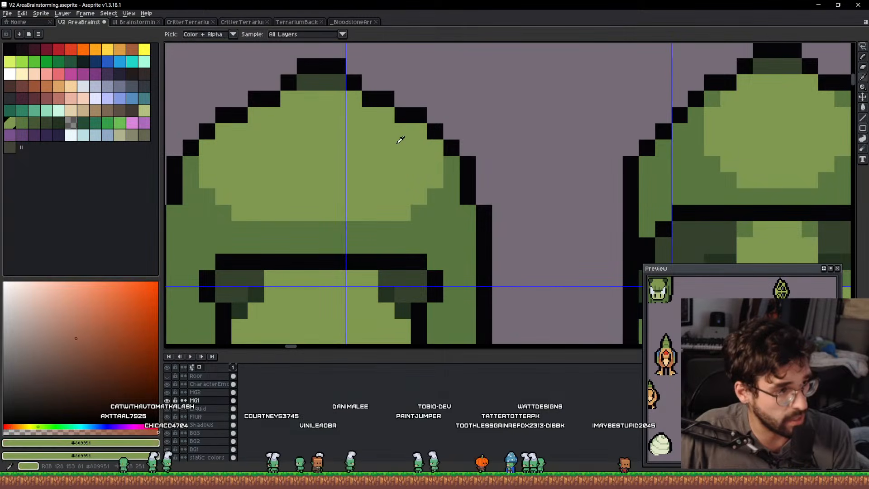
pyautogui.click(402, 120)
pyautogui.keyDown('alt'); pyautogui.click(425, 114); pyautogui.keyUp('alt')
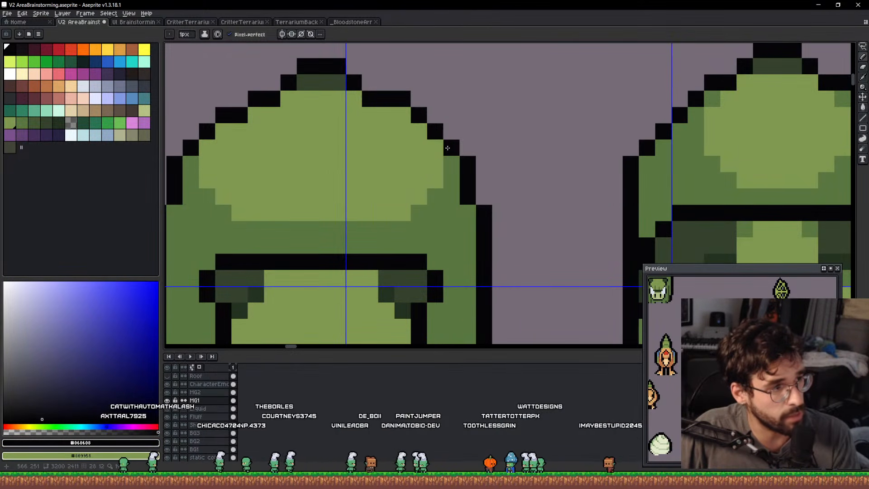
# Reshape the right shoulder of the leftmost green hog in the lower row with one light green pixel and new black outline pixels.
pyautogui.scroll(-2, 446, 149)
pyautogui.scroll(3, 328, 150)
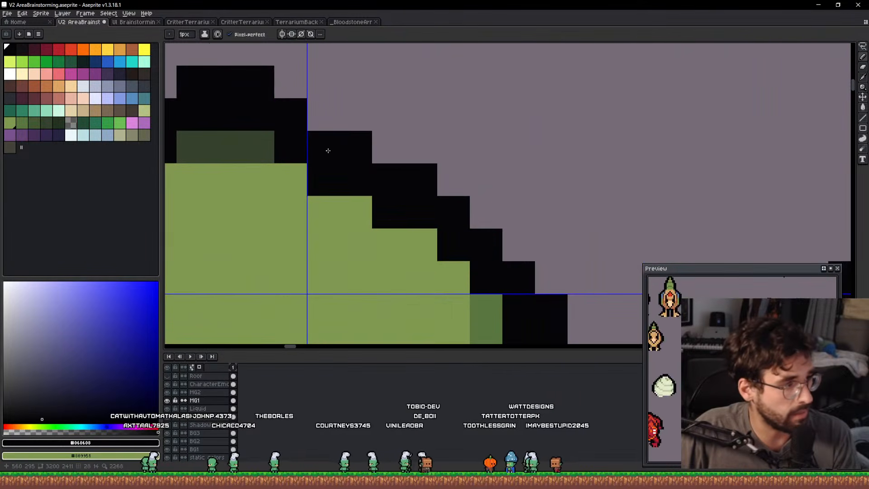
pyautogui.keyDown('alt'); pyautogui.click(343, 211); pyautogui.keyUp('alt')
pyautogui.click(388, 212)
pyautogui.keyDown('alt'); pyautogui.click(413, 186); pyautogui.keyUp('alt')
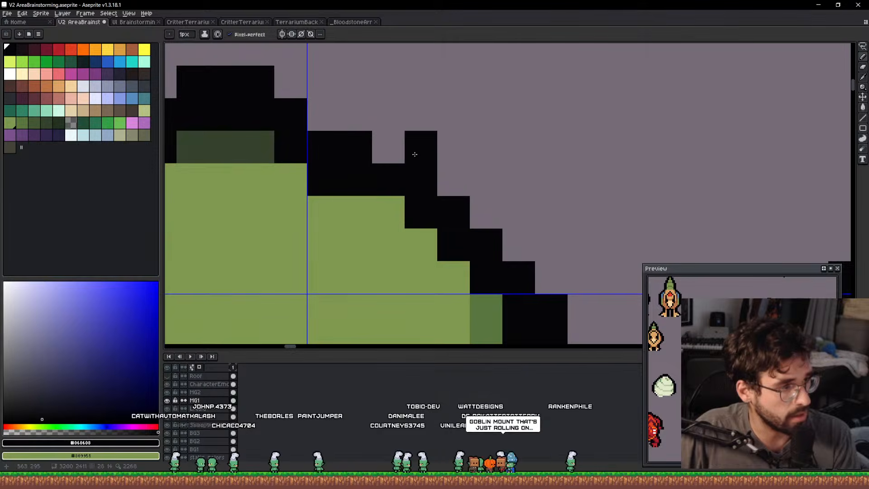
pyautogui.click(448, 177)
pyautogui.click(415, 150)
# Erase the surplus black pixels from the outer edge of the lower hog's right shoulder outline.
pyautogui.press('e')
pyautogui.click(454, 171)
pyautogui.hotkey('ctrl', 'z')
pyautogui.press('b')
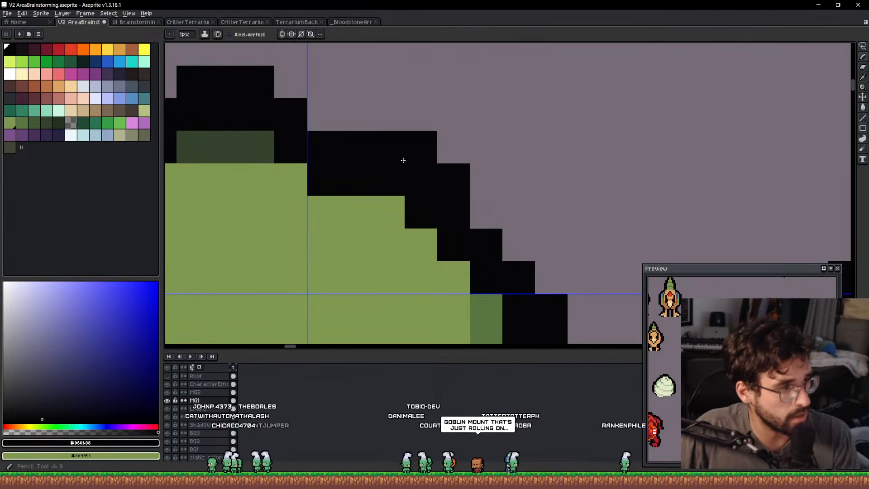
pyautogui.press('e')
pyautogui.click(412, 144)
pyautogui.hotkey('ctrl', 'z')
pyautogui.click(444, 144)
pyautogui.click(476, 175)
pyautogui.scroll(-5, 482, 169)
pyautogui.moveTo(490, 159)
pyautogui.mouseDown()
pyautogui.moveTo(503, 307)
pyautogui.moveTo(475, 317)
pyautogui.moveTo(416, 232)
pyautogui.mouseUp()
pyautogui.scroll(4, 377, 200)
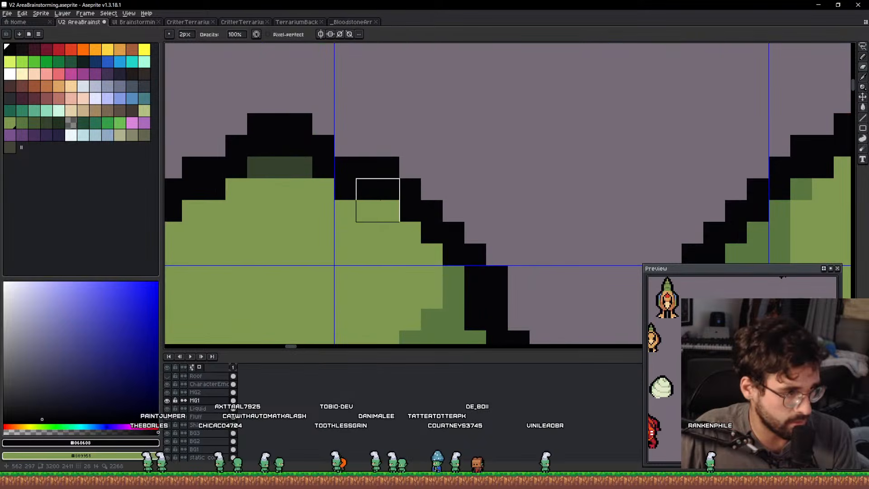
pyautogui.moveTo(397, 199)
pyautogui.mouseDown()
pyautogui.moveTo(410, 221)
pyautogui.moveTo(434, 205)
pyautogui.mouseUp()
pyautogui.scroll(-4, 432, 208)
pyautogui.scroll(4, 434, 205)
# Paint the lower hog's light green back outward over the inner outline pixels along its upper edge.
pyautogui.press('b')
pyautogui.keyDown('alt'); pyautogui.click(311, 166); pyautogui.keyUp('alt')
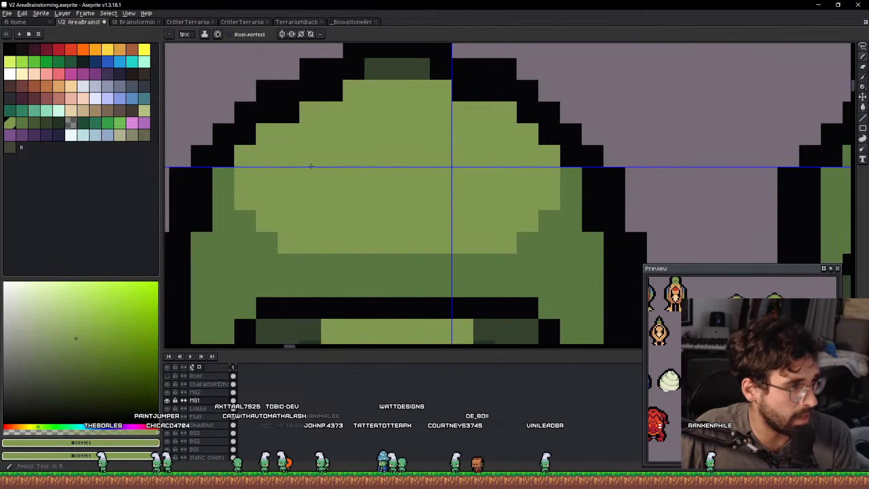
pyautogui.scroll(-6, 299, 161)
pyautogui.moveTo(310, 158)
pyautogui.mouseDown()
pyautogui.moveTo(439, 103)
pyautogui.moveTo(510, 196)
pyautogui.mouseUp()
pyautogui.scroll(5, 330, 228)
pyautogui.scroll(6, 299, 228)
# Redraw the lower hog's upper outline in black with a 2 px pencil and undo the last strokes.
pyautogui.keyDown('alt'); pyautogui.click(295, 225); pyautogui.keyUp('alt')
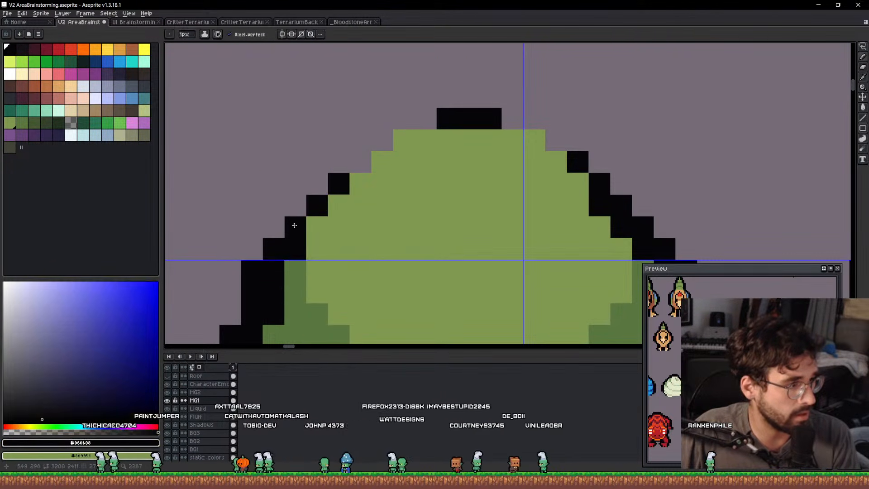
pyautogui.scroll(2, 295, 225)
pyautogui.moveTo(285, 226)
pyautogui.mouseDown()
pyautogui.moveTo(297, 199)
pyautogui.moveTo(381, 107)
pyautogui.moveTo(484, 44)
pyautogui.mouseUp()
pyautogui.moveTo(497, 57)
pyautogui.mouseDown()
pyautogui.moveTo(471, 86)
pyautogui.moveTo(355, 144)
pyautogui.mouseUp()
pyautogui.moveTo(256, 211)
pyautogui.mouseDown()
pyautogui.moveTo(372, 120)
pyautogui.moveTo(418, 117)
pyautogui.moveTo(435, 233)
pyautogui.mouseUp()
pyautogui.scroll(-5, 418, 158)
pyautogui.scroll(-1, 484, 180)
pyautogui.hotkey('ctrl', 'z')
pyautogui.hotkey('ctrl', 'z')
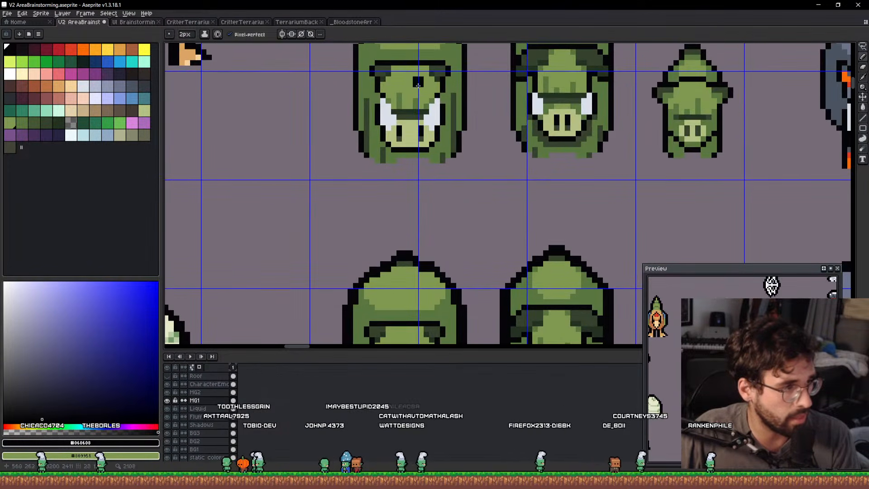
pyautogui.moveTo(418, 85); pyautogui.dragTo(421, 218)
pyautogui.scroll(2, 403, 138)
pyautogui.scroll(-3, 401, 139)
pyautogui.press('q')
pyautogui.moveTo(474, 319)
pyautogui.mouseDown()
pyautogui.moveTo(616, 156)
pyautogui.moveTo(614, 170)
pyautogui.mouseUp()
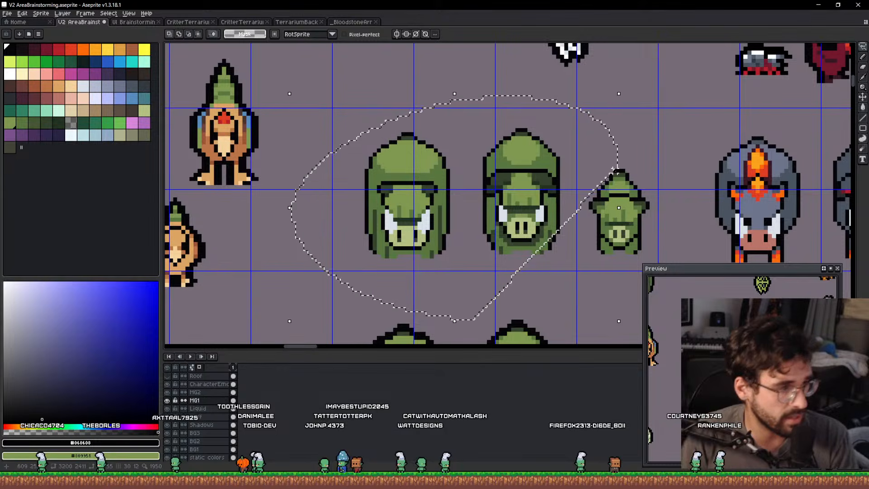
pyautogui.hotkey('shift', 'o')
pyautogui.press('Escape')
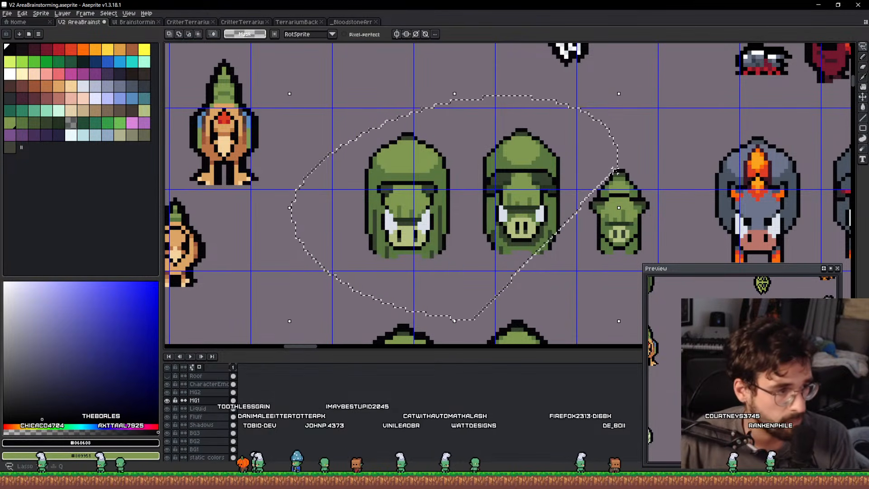
pyautogui.hotkey('ctrl', 'd')
# Compare the thinner-outlined hogs in the upper row with the thicker-outlined ones in the lower row.
pyautogui.moveTo(392, 200); pyautogui.dragTo(280, 188)
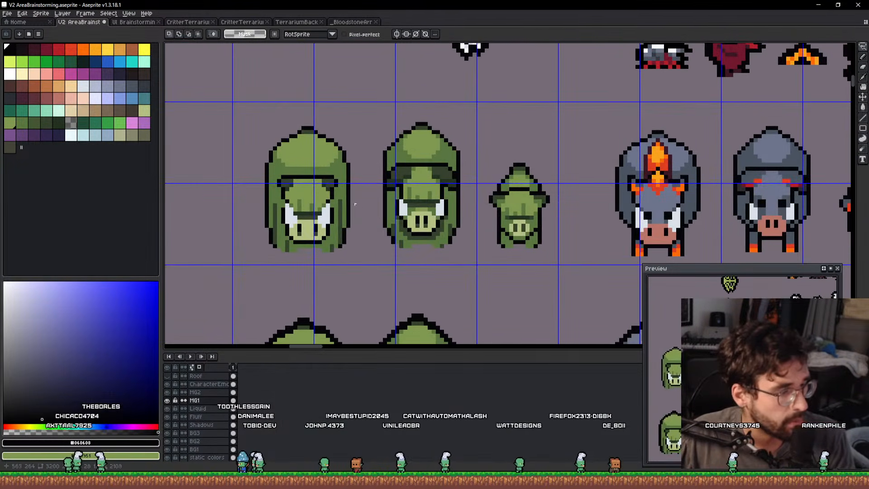
pyautogui.scroll(-4, 415, 127)
pyautogui.scroll(3, 416, 126)
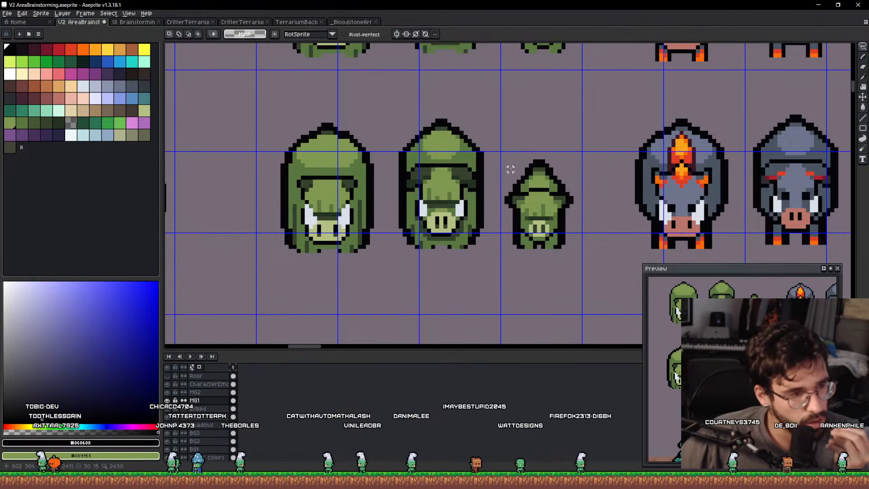
pyautogui.scroll(-5, 510, 169)
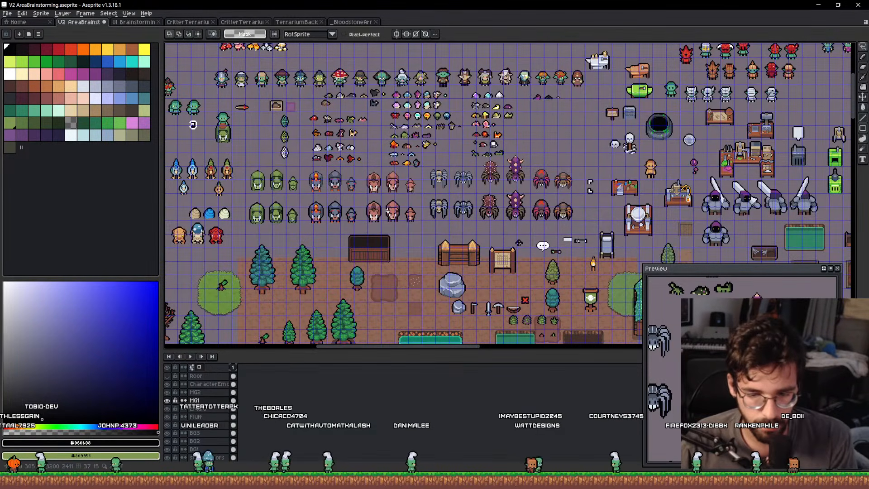
# Switch to the Bloodstone armor file and frame the goblin's torso in frame 1 of the Body layer.
pyautogui.click(353, 22)
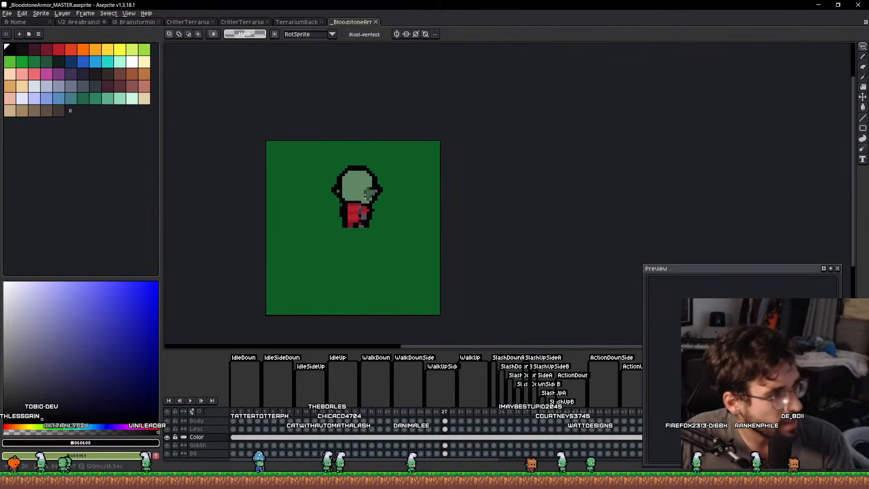
pyautogui.moveTo(320, 147); pyautogui.dragTo(319, 151)
pyautogui.click(234, 429)
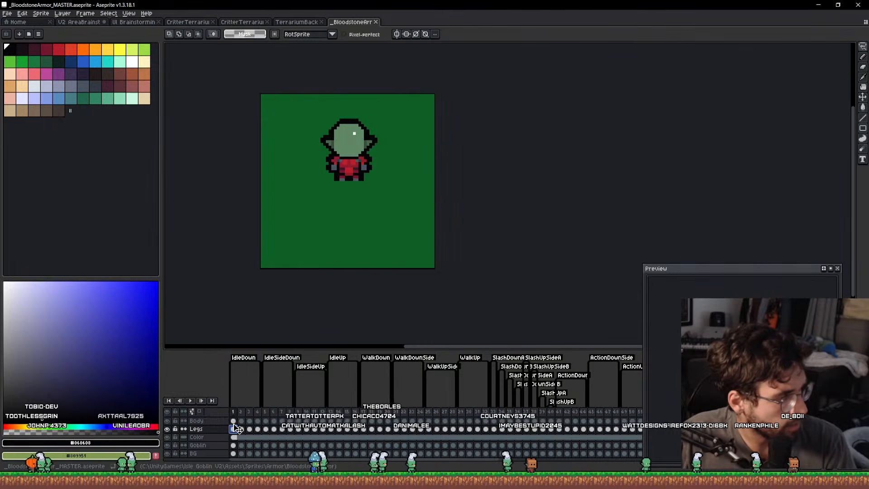
pyautogui.click(234, 421)
pyautogui.scroll(6, 342, 159)
pyautogui.moveTo(349, 180); pyautogui.dragTo(304, 170)
# Paint single yellow, amber, orange and red-orange test pixels side by side along the top of the armor's chest.
pyautogui.click(107, 49)
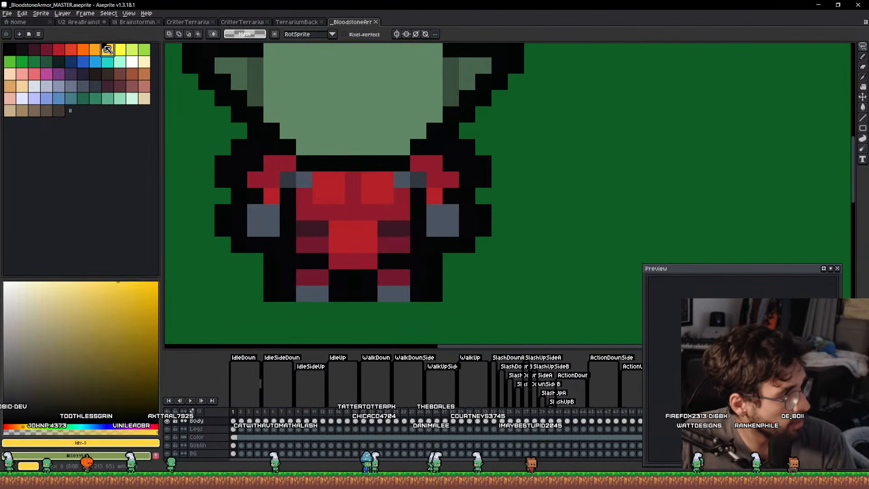
pyautogui.press('b')
pyautogui.scroll(1, 320, 173)
pyautogui.click(321, 177)
pyautogui.scroll(1, 337, 178)
pyautogui.click(337, 179)
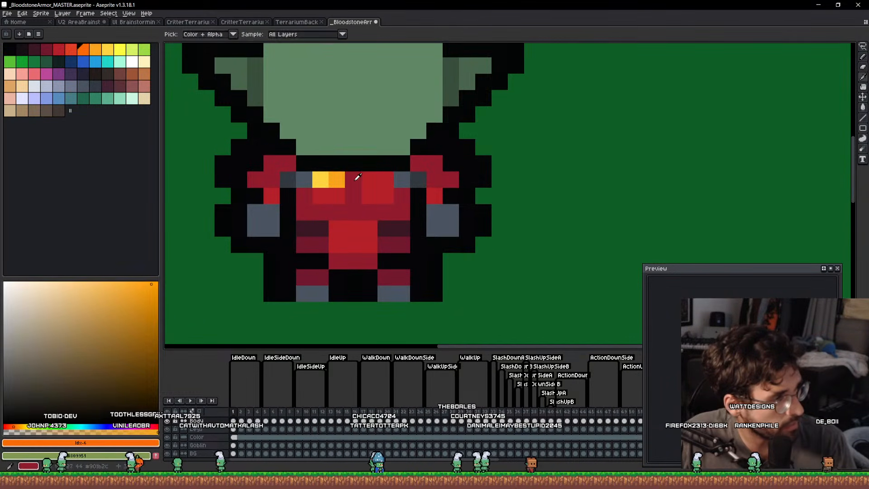
pyautogui.scroll(1, 356, 179)
pyautogui.click(355, 179)
pyautogui.scroll(1, 375, 181)
pyautogui.click(375, 180)
pyautogui.scroll(-5, 394, 181)
pyautogui.scroll(4, 393, 181)
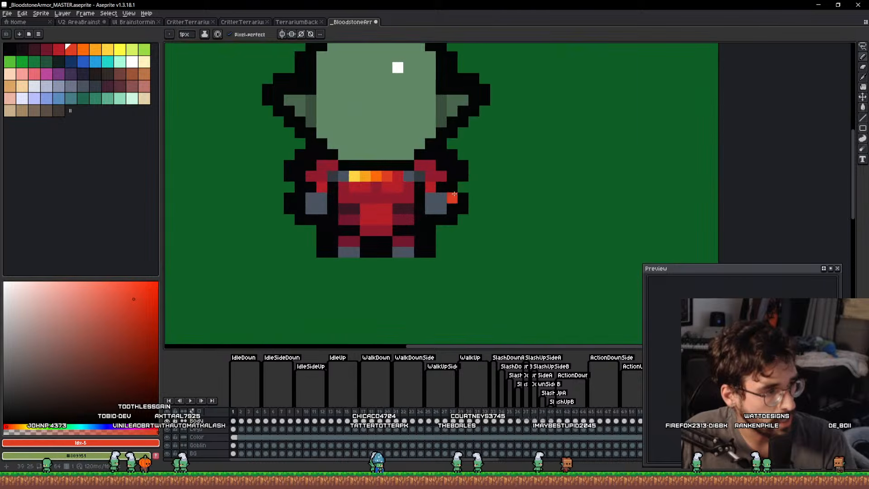
# Undo the four coloured test pixels on the armor's chest.
pyautogui.hotkey('ctrl', 'z')
pyautogui.hotkey('ctrl', 'z')
pyautogui.hotkey('ctrl', 'z')
pyautogui.hotkey('ctrl', 'z')
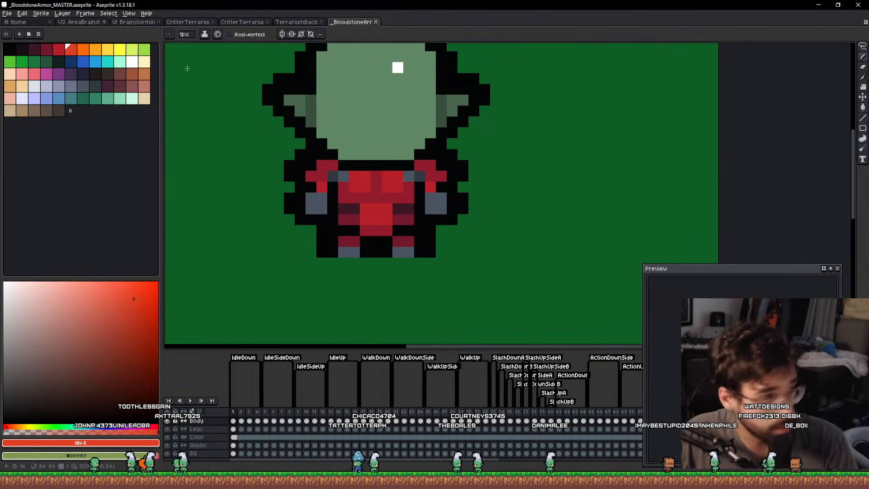
# Return to the V2 AreaBrainstorming sheet and examine the row of armored goblins, from the wooden mask to the white winged helmet.
pyautogui.click(71, 24)
pyautogui.moveTo(404, 100); pyautogui.dragTo(292, 235)
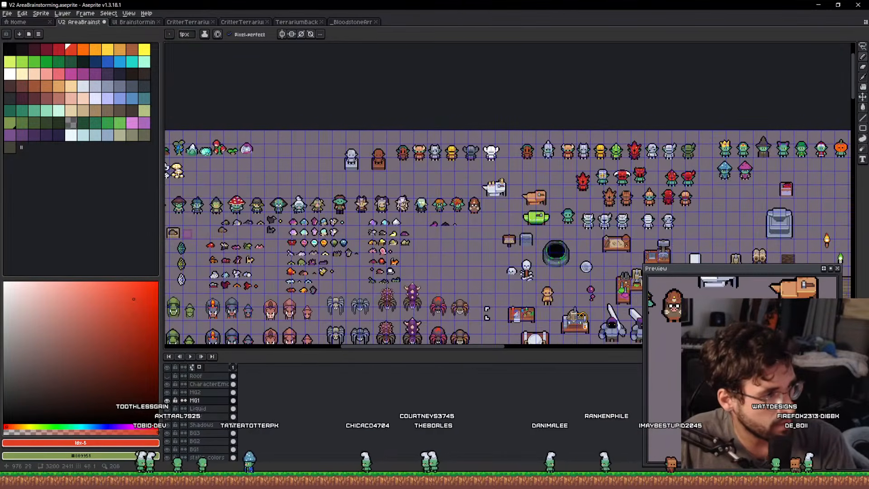
pyautogui.scroll(5, 438, 149)
pyautogui.scroll(1, 438, 149)
pyautogui.scroll(-1, 438, 150)
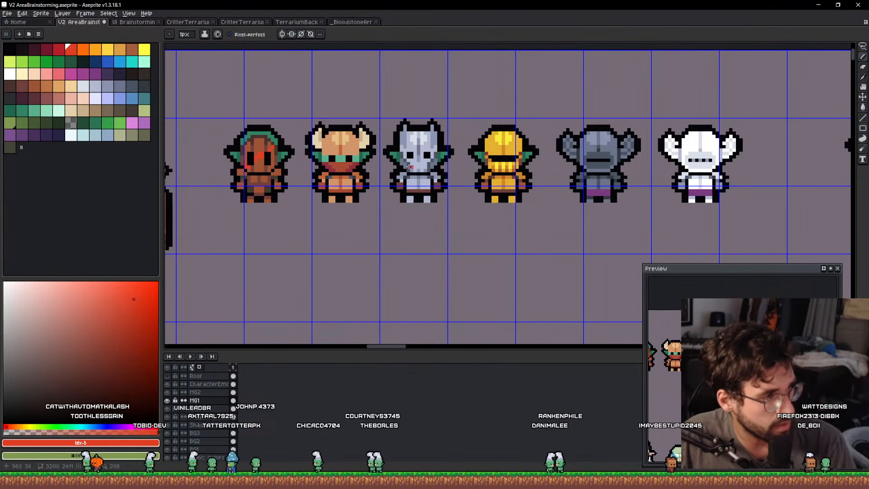
pyautogui.scroll(4, 244, 186)
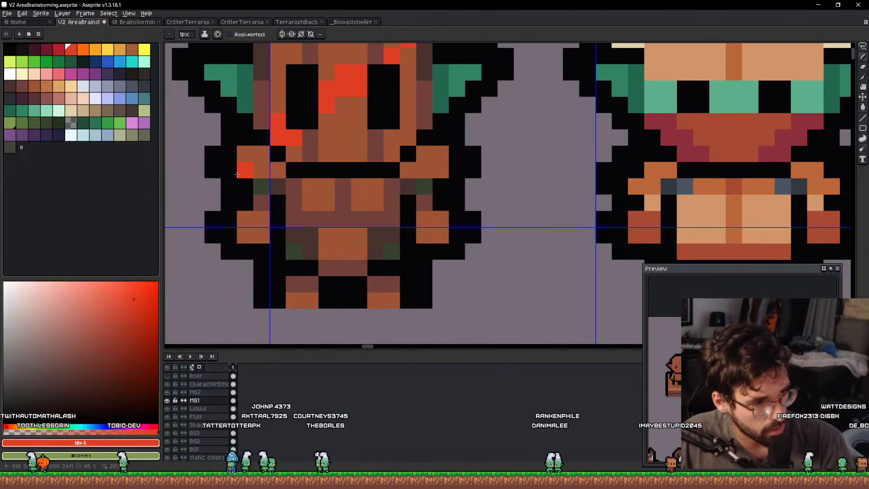
pyautogui.scroll(-1, 239, 174)
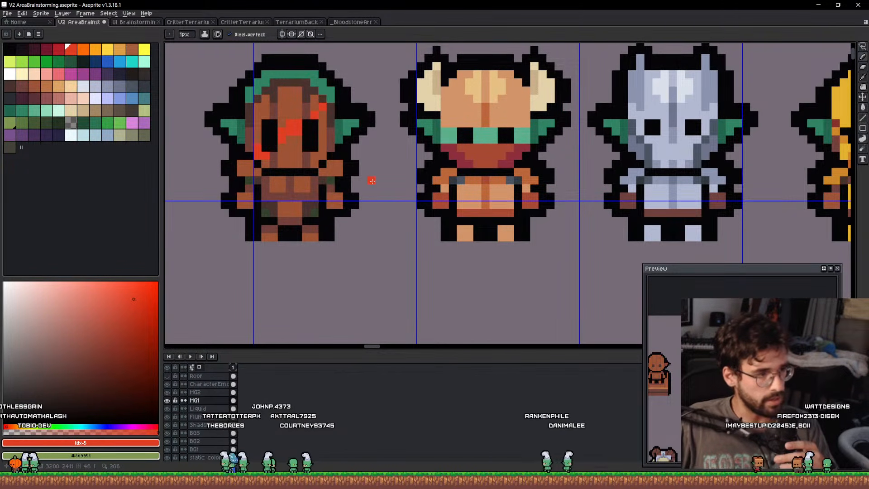
pyautogui.moveTo(427, 178); pyautogui.dragTo(336, 190)
pyautogui.scroll(-2, 336, 188)
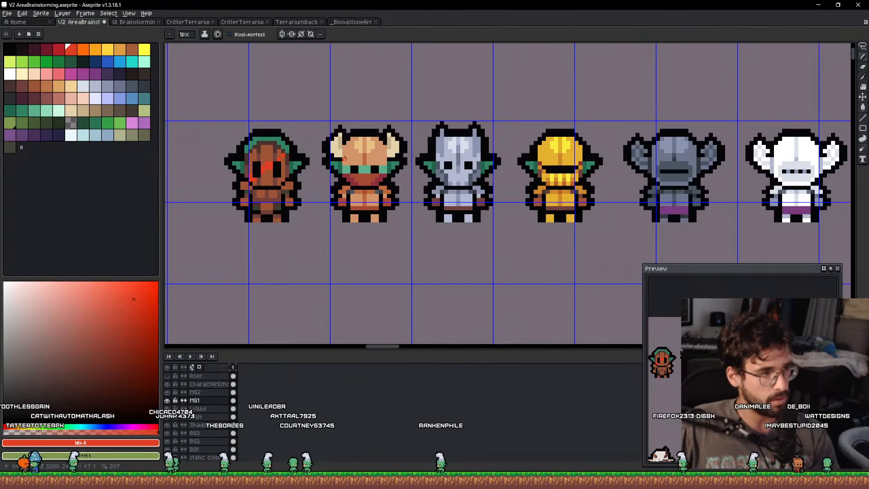
# Sketch trial strokes from the horned goblin's left horn in the helmet's tan, and undo them.
pyautogui.scroll(3, 344, 158)
pyautogui.press('alt')
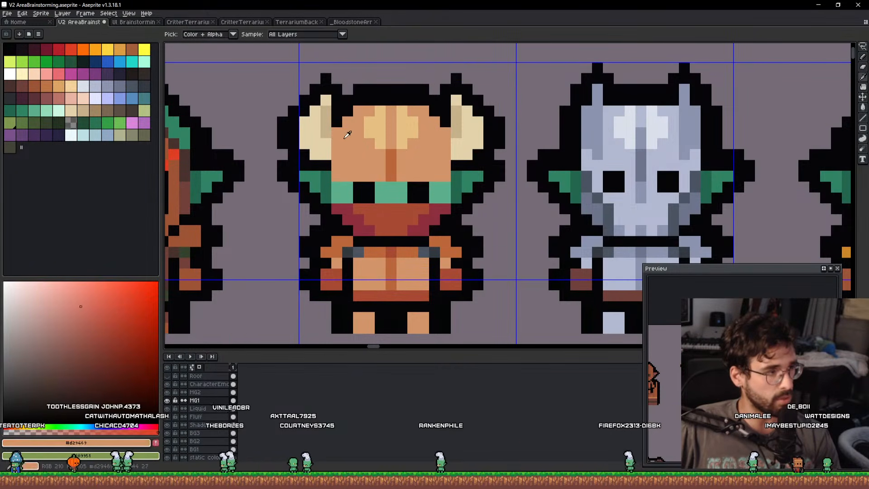
pyautogui.keyDown('alt'); pyautogui.click(347, 135); pyautogui.keyUp('alt')
pyautogui.click(323, 99)
pyautogui.moveTo(313, 155)
pyautogui.mouseDown()
pyautogui.moveTo(277, 130)
pyautogui.moveTo(288, 42)
pyautogui.mouseUp()
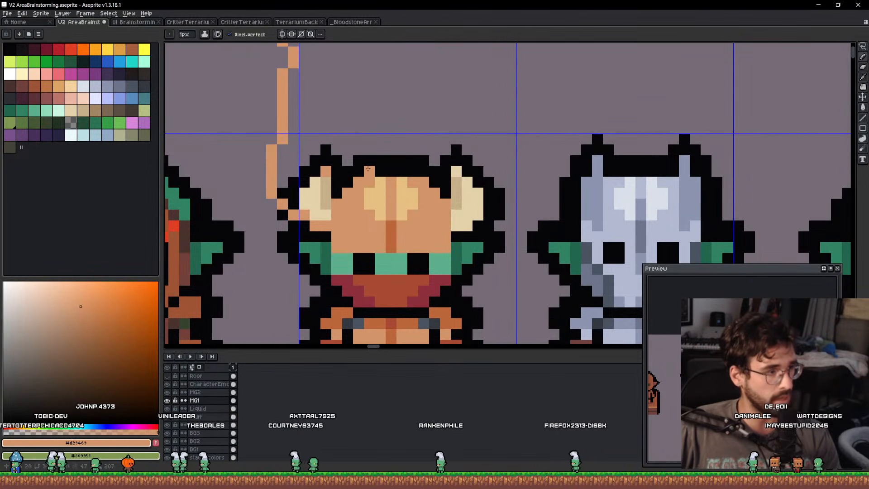
pyautogui.hotkey('ctrl', 'z')
pyautogui.hotkey('ctrl', 'z')
# Try short tan pencil strokes above and around the horned helmet, and undo them.
pyautogui.moveTo(370, 62)
pyautogui.mouseDown()
pyautogui.moveTo(322, 104)
pyautogui.moveTo(337, 117)
pyautogui.mouseUp()
pyautogui.moveTo(315, 84); pyautogui.dragTo(326, 129)
pyautogui.moveTo(380, 95); pyautogui.dragTo(347, 109)
pyautogui.hotkey('ctrl', 'z')
pyautogui.hotkey('ctrl', 'z')
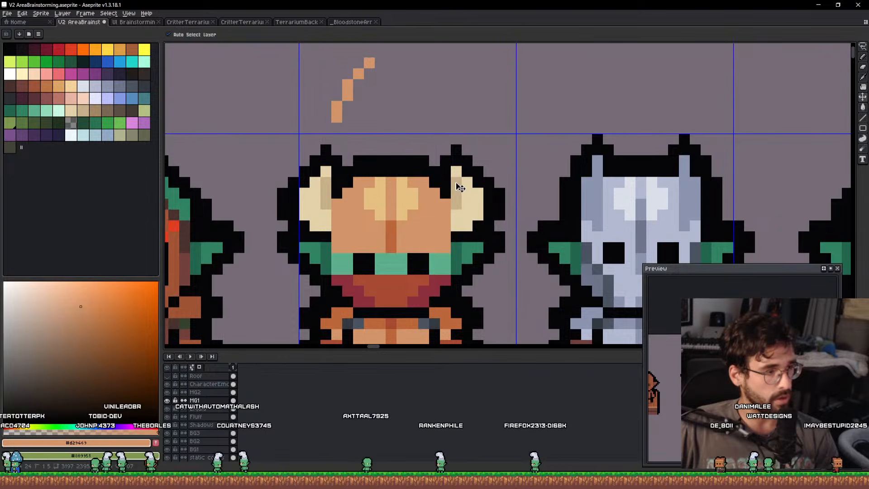
pyautogui.hotkey('ctrl', 'z')
pyautogui.moveTo(391, 172); pyautogui.dragTo(388, 113)
pyautogui.hotkey('ctrl', 'z')
pyautogui.hotkey('ctrl', 'z')
pyautogui.click(404, 170)
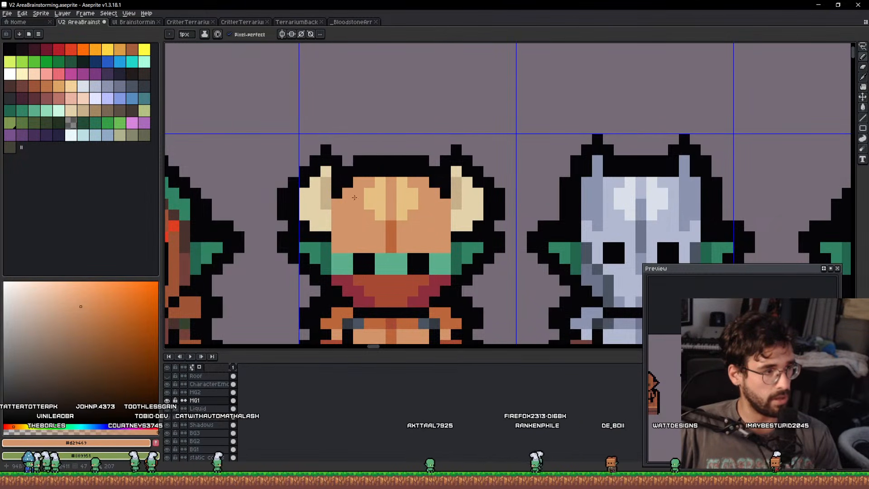
# Paint a yellow band across the top of the horned helmet with a 2 px pencil and set the pencil back to 1 px.
pyautogui.click(107, 49)
pyautogui.moveTo(375, 199)
pyautogui.mouseDown()
pyautogui.moveTo(393, 172)
pyautogui.moveTo(312, 175)
pyautogui.moveTo(326, 183)
pyautogui.moveTo(464, 184)
pyautogui.mouseUp()
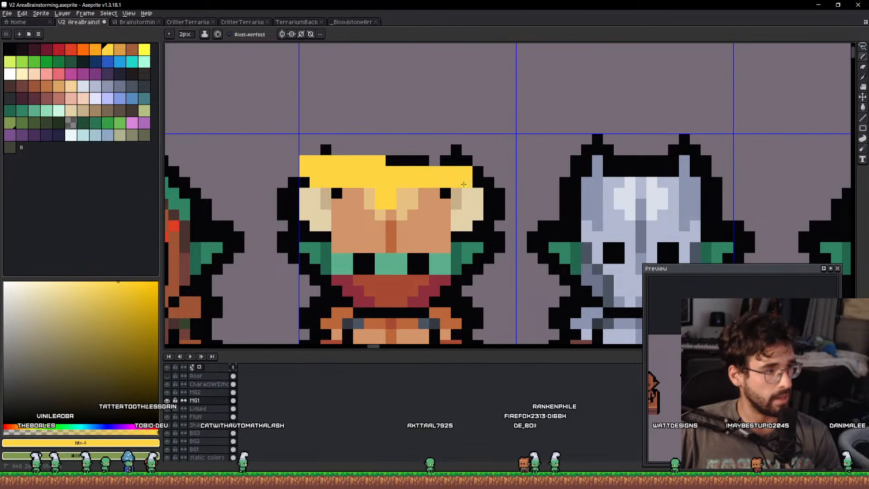
pyautogui.scroll(-2, 475, 184)
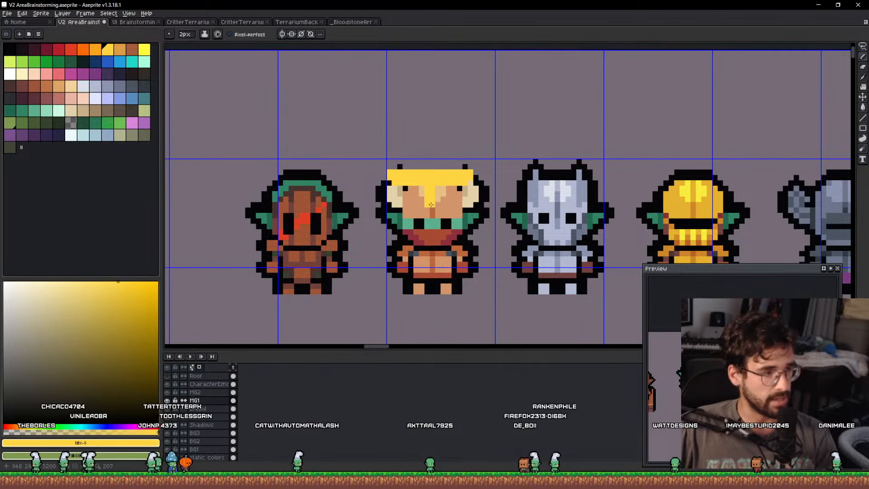
pyautogui.scroll(2, 431, 204)
pyautogui.moveTo(335, 144); pyautogui.dragTo(314, 150)
pyautogui.press('-')
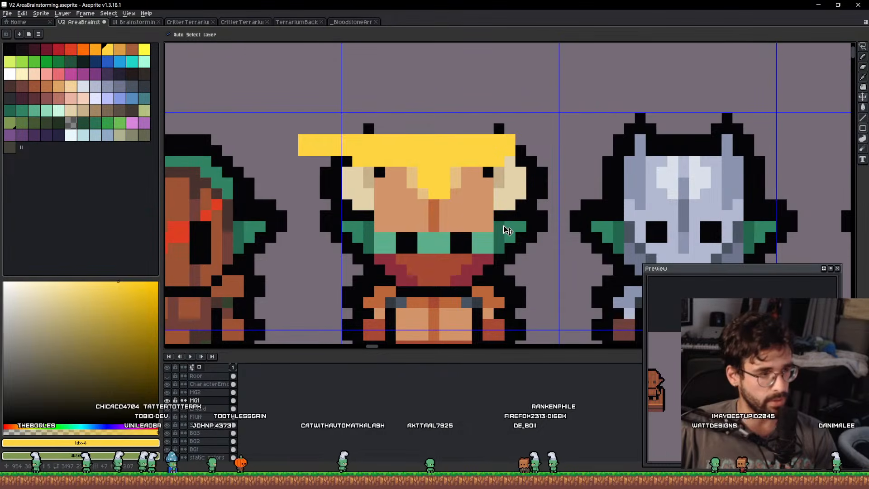
# Undo the yellow strokes on the horned helmet.
pyautogui.hotkey('ctrl', 'z')
pyautogui.hotkey('ctrl', 'z')
pyautogui.hotkey('ctrl', 'z')
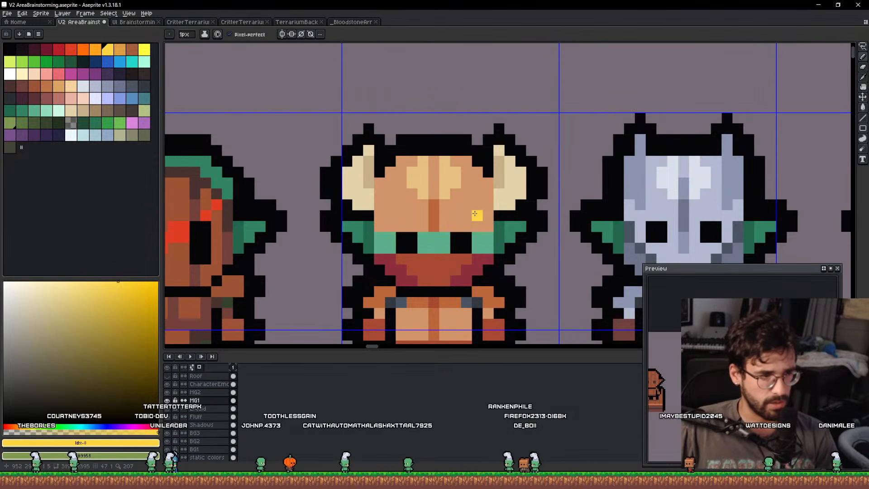
# Save the sprite file and compare the horned, silver and gold helmet goblins in the armor row.
pyautogui.hotkey('ctrl', 's')
pyautogui.scroll(-2, 489, 214)
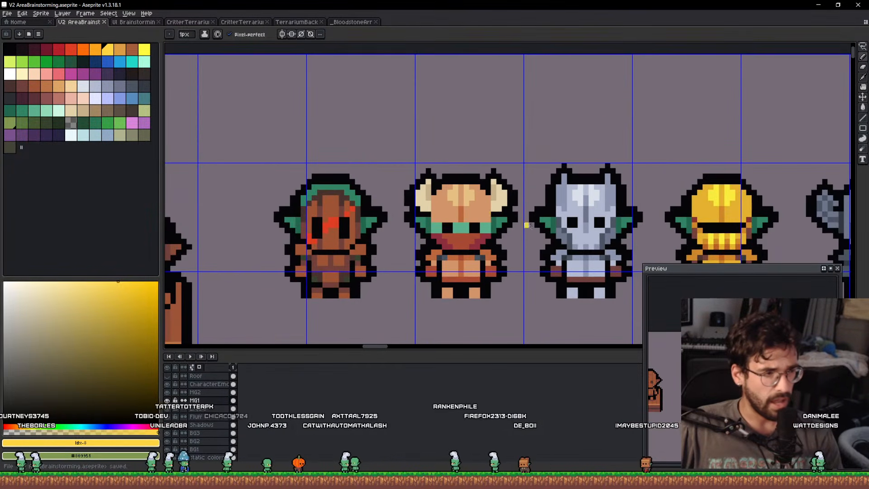
pyautogui.moveTo(579, 236); pyautogui.dragTo(388, 196)
pyautogui.scroll(2, 387, 196)
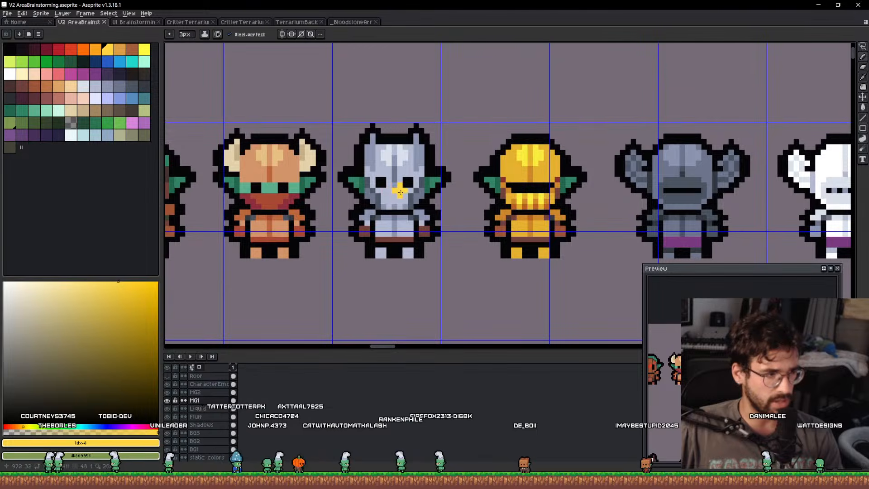
pyautogui.scroll(-3, 493, 205)
pyautogui.hotkey('ctrl', 's')
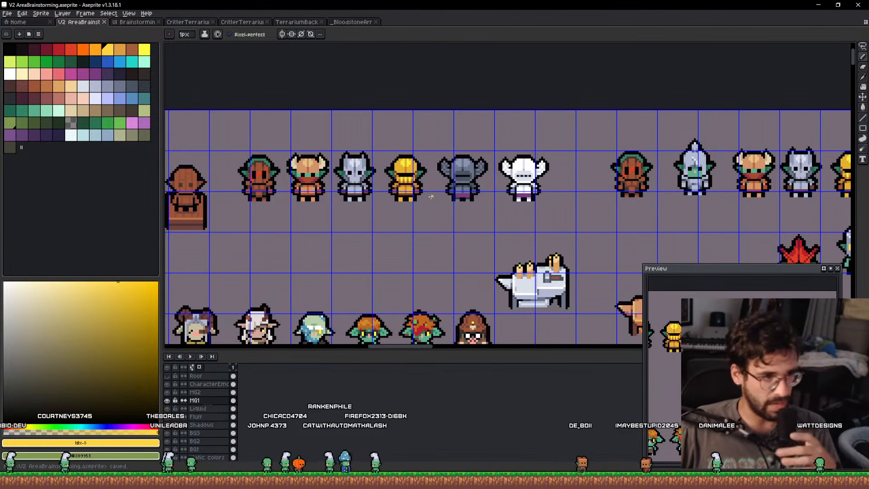
# Examine the second lineup of armored goblins, closing in on the one with the pointed silver helmet.
pyautogui.scroll(-1, 506, 183)
pyautogui.moveTo(637, 173); pyautogui.dragTo(428, 173)
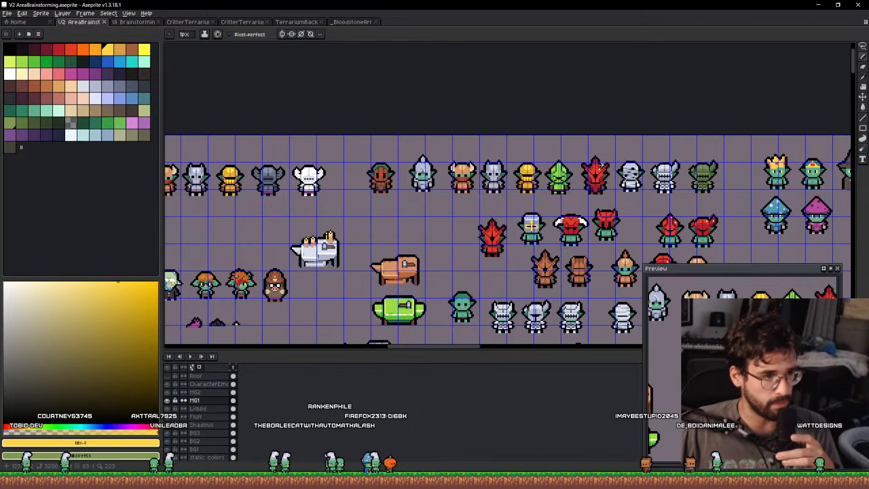
pyautogui.scroll(-1, 564, 206)
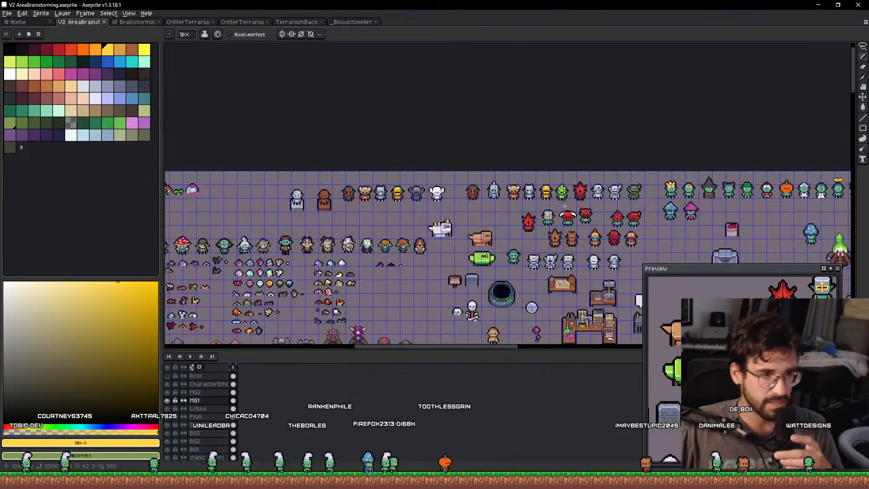
pyautogui.scroll(1, 574, 202)
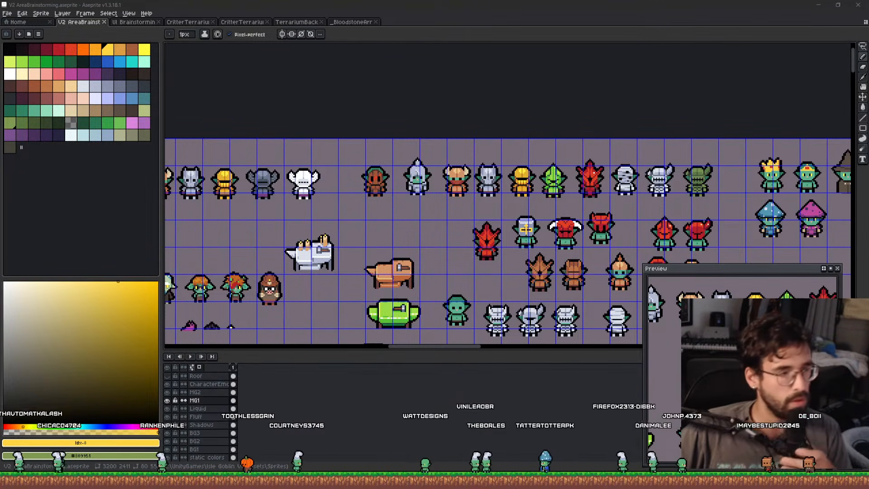
pyautogui.scroll(5, 393, 192)
pyautogui.moveTo(348, 180)
pyautogui.mouseDown()
pyautogui.moveTo(558, 214)
pyautogui.moveTo(434, 158)
pyautogui.moveTo(415, 214)
pyautogui.moveTo(126, 237)
pyautogui.mouseUp()
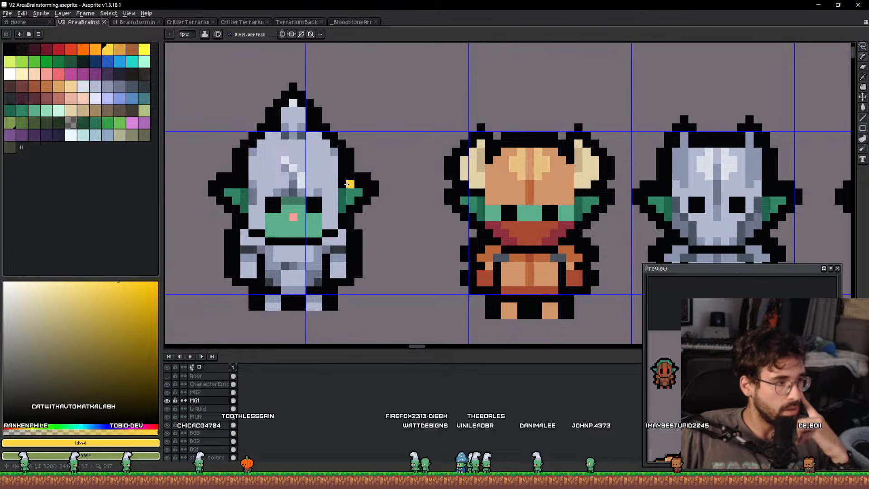
# Circle the pointed silver helmet goblin's head with loose yellow pencil loops, and undo the strokes.
pyautogui.moveTo(347, 183)
pyautogui.mouseDown()
pyautogui.moveTo(374, 172)
pyautogui.moveTo(384, 190)
pyautogui.mouseUp()
pyautogui.moveTo(367, 230); pyautogui.dragTo(331, 206)
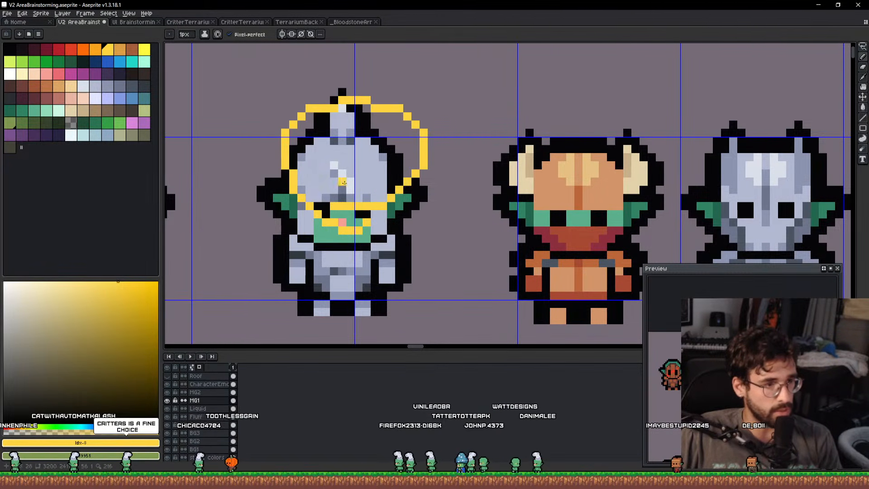
pyautogui.moveTo(840, 231)
pyautogui.mouseDown()
pyautogui.moveTo(596, 217)
pyautogui.moveTo(496, 190)
pyautogui.mouseUp()
pyautogui.moveTo(759, 192); pyautogui.dragTo(587, 208)
pyautogui.moveTo(636, 263)
pyautogui.mouseDown()
pyautogui.moveTo(631, 181)
pyautogui.moveTo(578, 239)
pyautogui.mouseUp()
pyautogui.scroll(-5, 580, 215)
pyautogui.hotkey('ctrl', 'z')
pyautogui.hotkey('ctrl', 'z')
pyautogui.hotkey('ctrl', 'z')
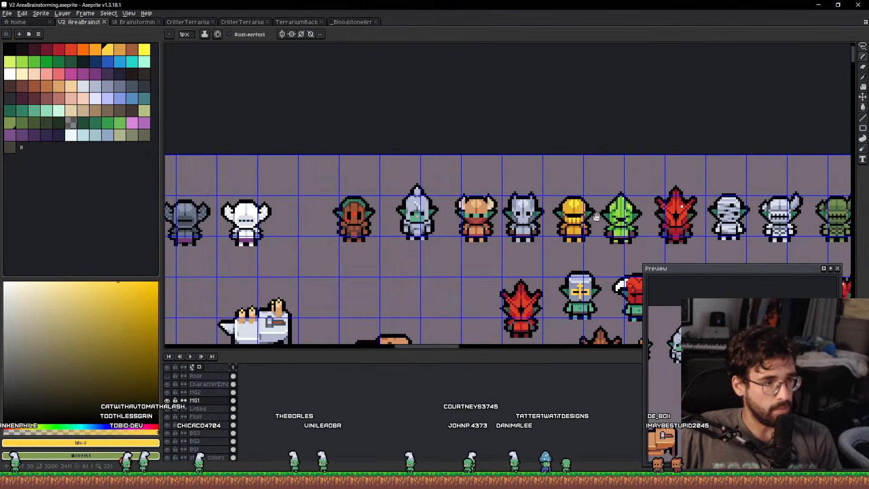
# Scribble trial yellow strokes on the gold-helmeted goblin's visor and the bandaged goblin, and undo them.
pyautogui.scroll(3, 600, 222)
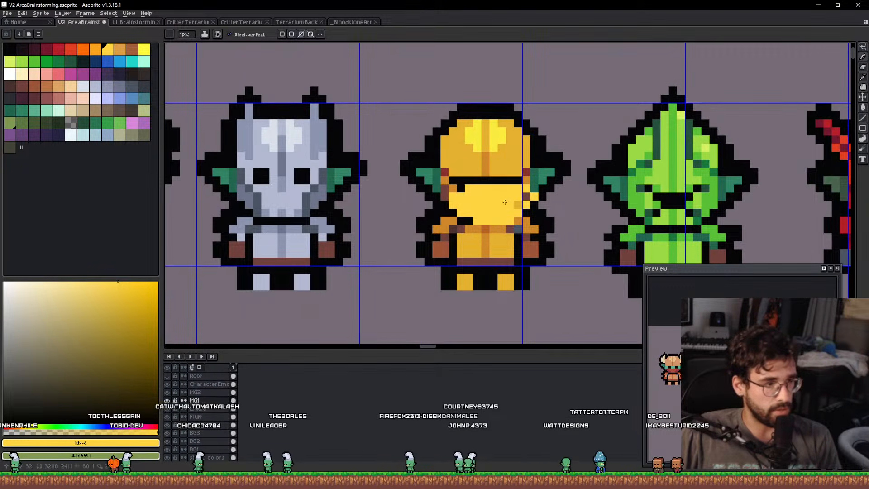
pyautogui.hotkey('ctrl', 'z')
pyautogui.moveTo(770, 203); pyautogui.dragTo(387, 200)
pyautogui.moveTo(568, 193); pyautogui.dragTo(407, 194)
pyautogui.moveTo(569, 179); pyautogui.dragTo(429, 198)
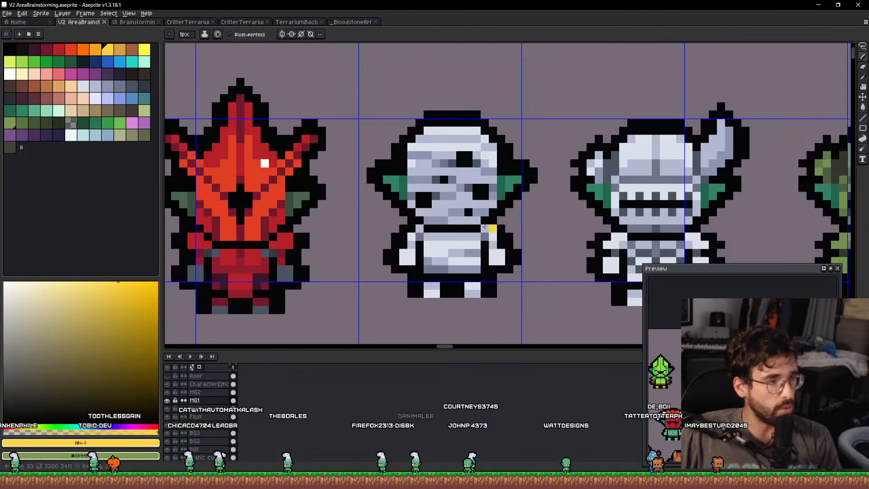
pyautogui.moveTo(493, 229)
pyautogui.mouseDown()
pyautogui.moveTo(435, 149)
pyautogui.moveTo(466, 181)
pyautogui.mouseUp()
pyautogui.hotkey('ctrl', 'z')
# Sample the crowned goblin's black outline color and fill in the area beside its crown with a 2 px pencil.
pyautogui.scroll(-2, 547, 169)
pyautogui.moveTo(670, 151); pyautogui.dragTo(323, 174)
pyautogui.moveTo(686, 165); pyautogui.dragTo(469, 168)
pyautogui.moveTo(574, 169); pyautogui.dragTo(557, 162)
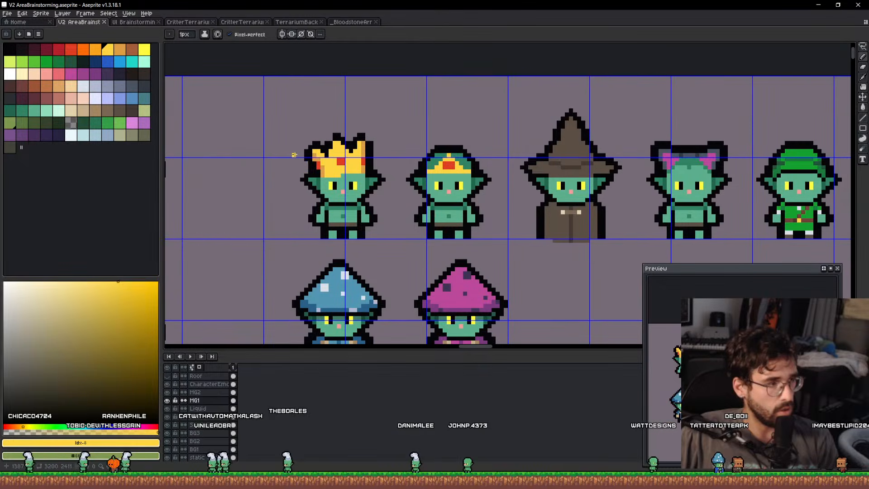
pyautogui.scroll(4, 306, 168)
pyautogui.keyDown('alt'); pyautogui.click(355, 190); pyautogui.keyUp('alt')
pyautogui.moveTo(351, 138); pyautogui.dragTo(344, 119)
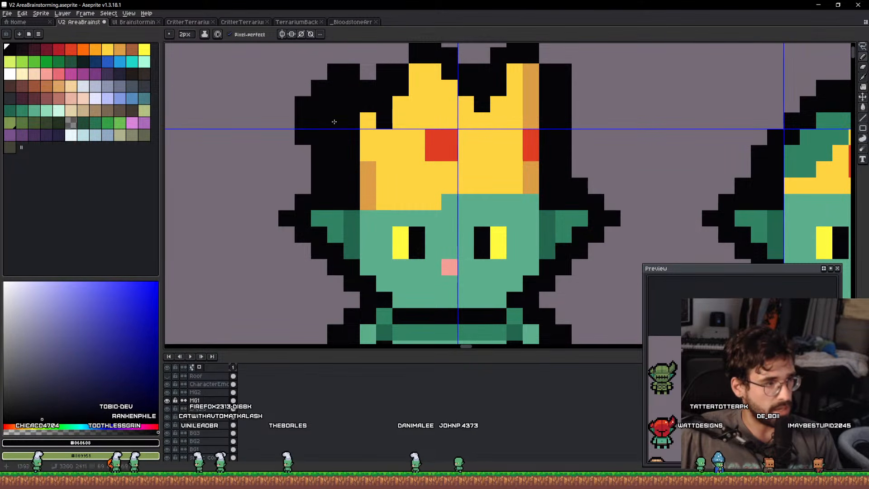
# Try erasing along the edge of the black patch beside the crown, and undo the trial edits on the crowned goblin.
pyautogui.press('e')
pyautogui.moveTo(303, 137); pyautogui.dragTo(302, 88)
pyautogui.scroll(-4, 387, 123)
pyautogui.moveTo(518, 133); pyautogui.dragTo(513, 139)
pyautogui.hotkey('ctrl', 'z')
pyautogui.hotkey('ctrl', 'z')
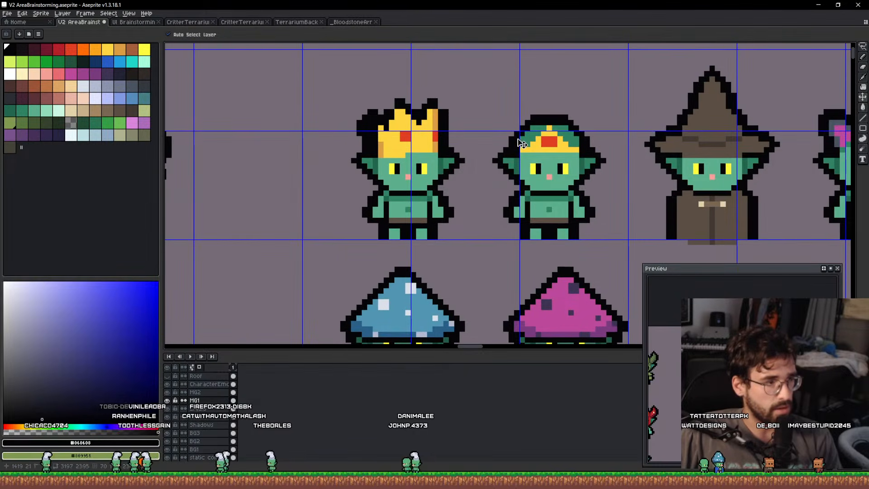
# Examine the circlet goblin and the other costumed goblins, and compare them with the armored lineup.
pyautogui.moveTo(637, 128)
pyautogui.mouseDown()
pyautogui.moveTo(284, 142)
pyautogui.moveTo(448, 139)
pyautogui.mouseUp()
pyautogui.scroll(1, 370, 149)
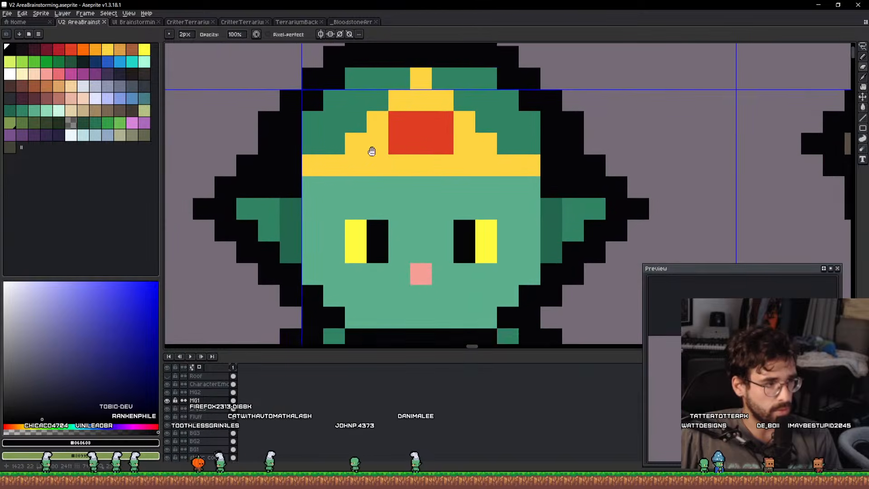
pyautogui.scroll(-2, 370, 149)
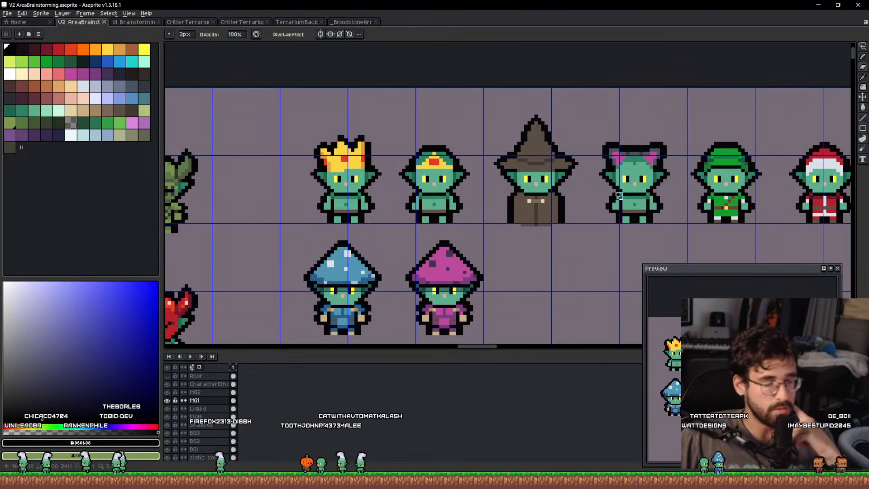
pyautogui.scroll(-3, 619, 196)
pyautogui.moveTo(613, 195)
pyautogui.mouseDown()
pyautogui.moveTo(639, 179)
pyautogui.moveTo(610, 195)
pyautogui.mouseUp()
pyautogui.scroll(5, 436, 183)
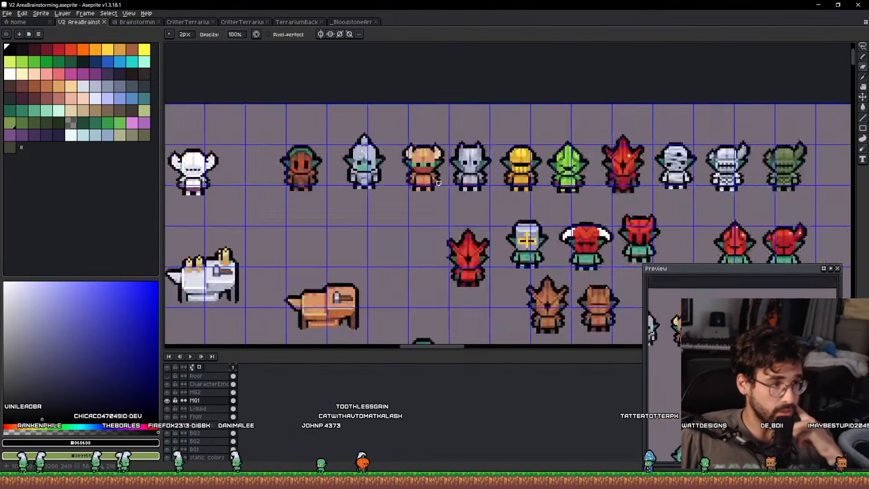
pyautogui.scroll(-4, 410, 173)
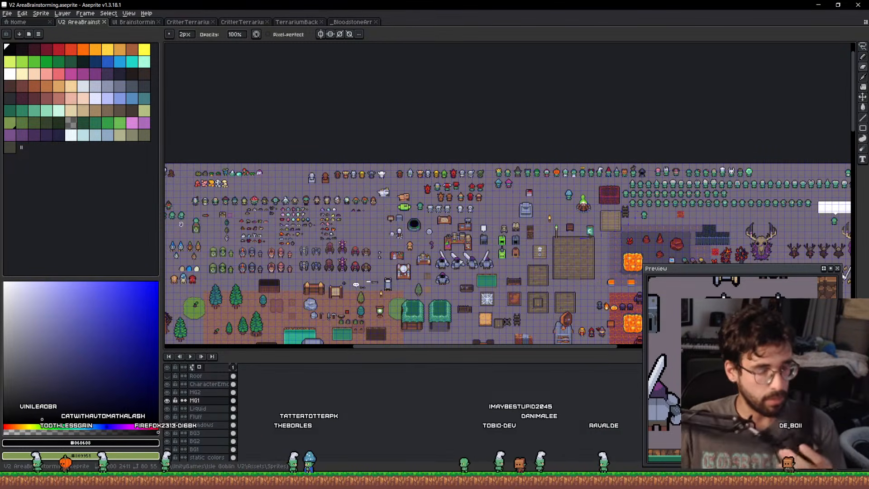
# Look across the whole sprite sheet to locate the villager goblins with hats above the hog rider.
pyautogui.moveTo(438, 176); pyautogui.dragTo(382, 111)
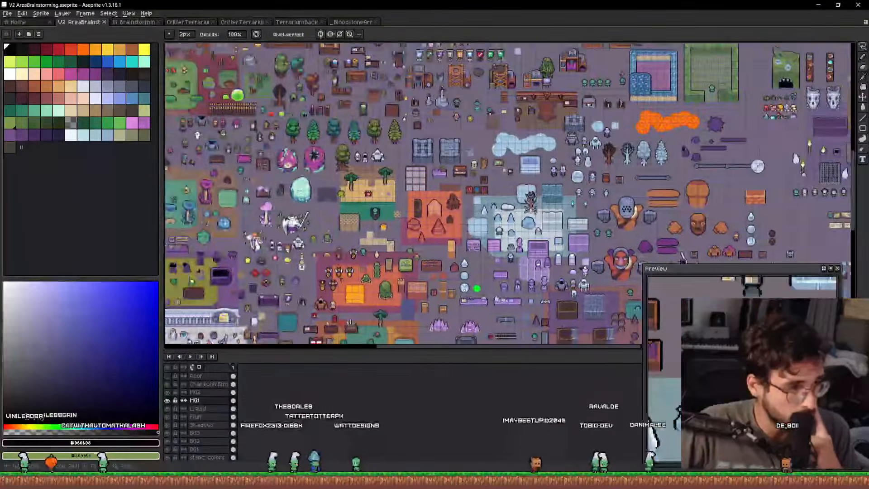
pyautogui.moveTo(476, 208); pyautogui.dragTo(620, 149)
pyautogui.moveTo(401, 64); pyautogui.dragTo(437, 192)
pyautogui.scroll(2, 437, 193)
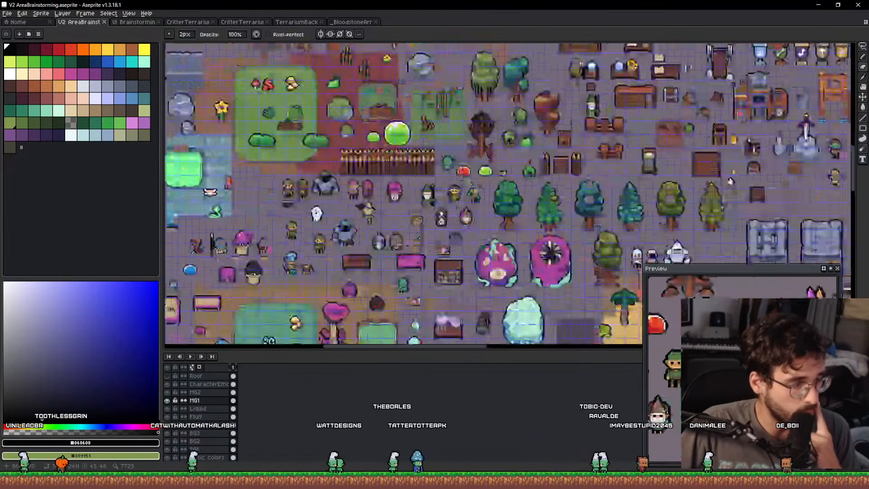
pyautogui.moveTo(442, 95); pyautogui.dragTo(437, 294)
pyautogui.moveTo(512, 50); pyautogui.dragTo(494, 241)
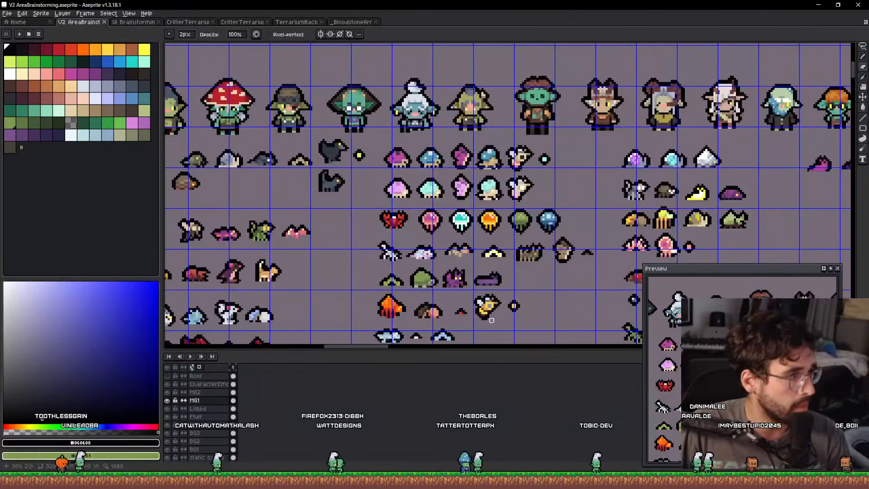
pyautogui.moveTo(563, 204); pyautogui.dragTo(679, 119)
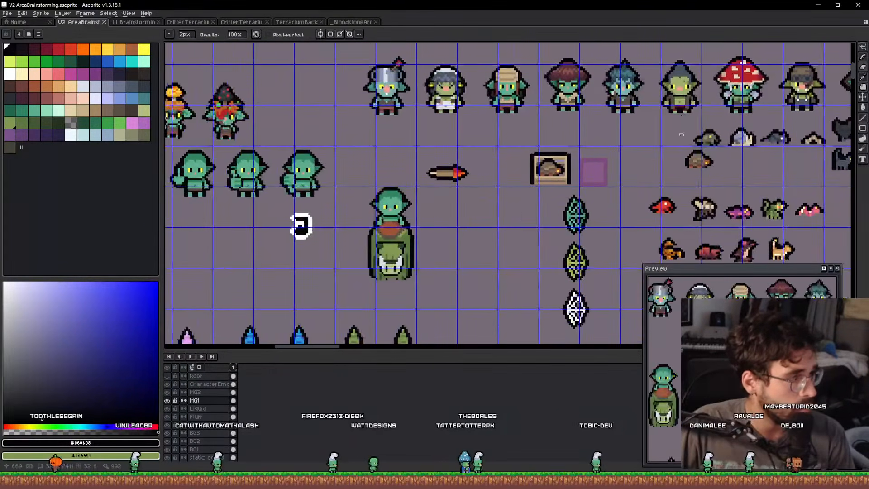
pyautogui.moveTo(493, 216); pyautogui.dragTo(570, 302)
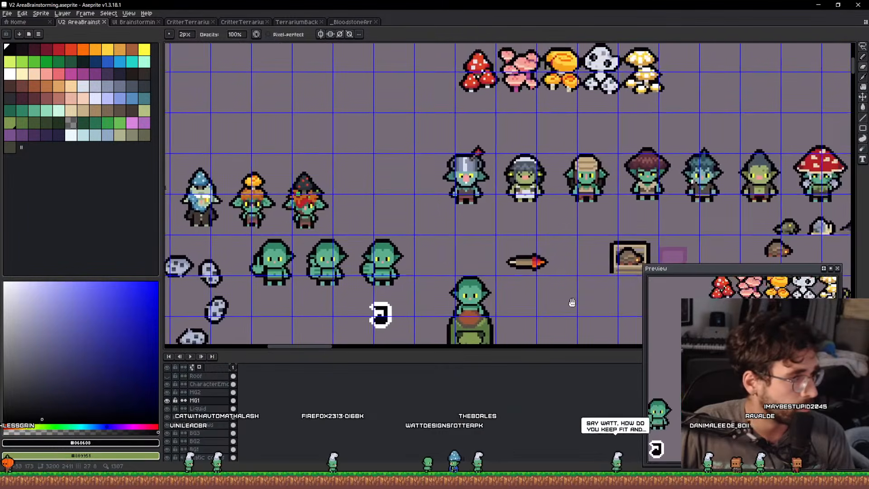
# Select the goblin wearing the metal pot helmet and move it left, away from the aproned goblin.
pyautogui.scroll(2, 496, 182)
pyautogui.moveTo(496, 182); pyautogui.dragTo(494, 173)
pyautogui.press('m')
pyautogui.moveTo(394, 95); pyautogui.dragTo(488, 226)
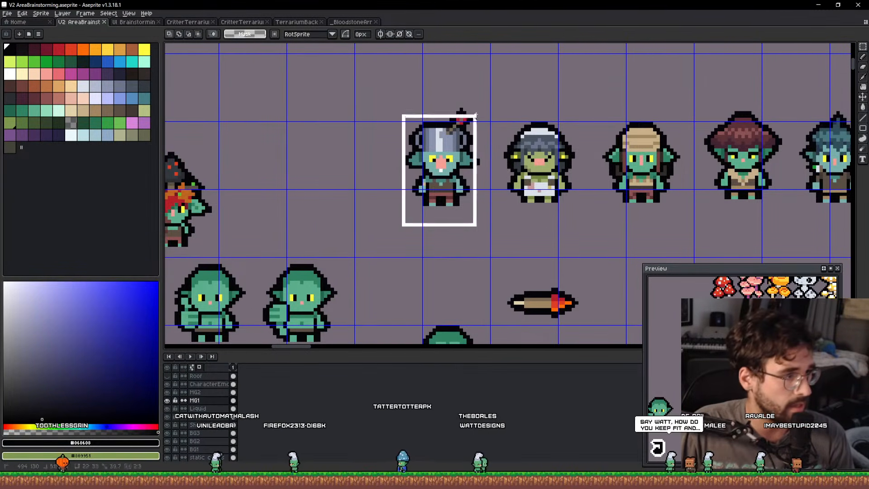
pyautogui.moveTo(472, 140); pyautogui.dragTo(425, 135)
pyautogui.hotkey('ctrl', 'd')
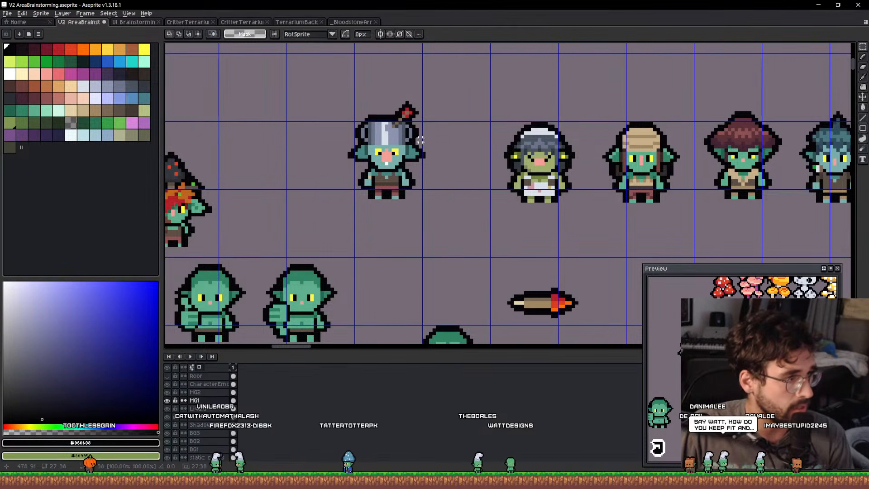
# Select the aproned goblin and move it slightly closer to the goblin with the tan cap.
pyautogui.scroll(1, 379, 175)
pyautogui.moveTo(502, 236); pyautogui.dragTo(625, 91)
pyautogui.moveTo(602, 137)
pyautogui.mouseDown()
pyautogui.moveTo(509, 132)
pyautogui.moveTo(574, 118)
pyautogui.moveTo(582, 140)
pyautogui.moveTo(617, 150)
pyautogui.mouseUp()
pyautogui.scroll(-2, 589, 161)
pyautogui.scroll(-3, 596, 180)
pyautogui.scroll(4, 593, 159)
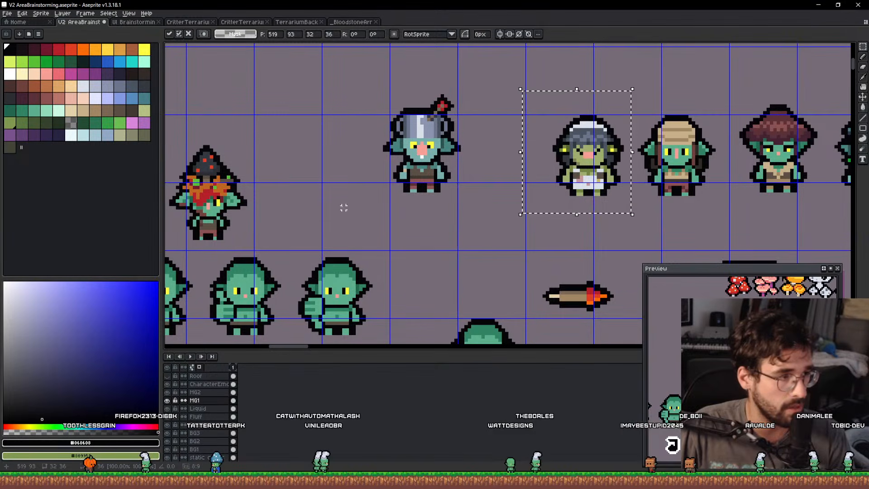
# Move the pot-helmeted goblin right so it lines up beside the aproned goblin, and save the file.
pyautogui.moveTo(343, 208); pyautogui.dragTo(502, 64)
pyautogui.moveTo(425, 127); pyautogui.dragTo(506, 134)
pyautogui.hotkey('ctrl', 'd')
pyautogui.scroll(-4, 525, 147)
pyautogui.hotkey('ctrl', 's')
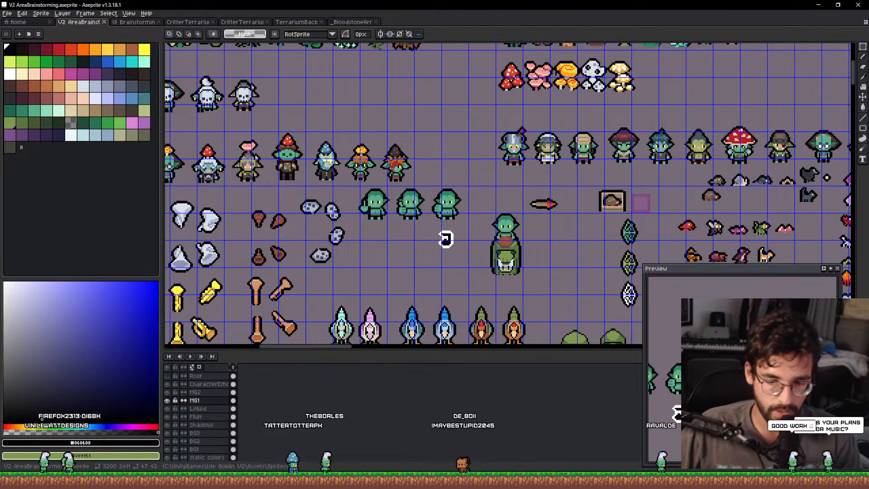
# Examine the goblin riding the green hog and the neighboring shield and critter sprites.
pyautogui.moveTo(601, 209); pyautogui.dragTo(508, 213)
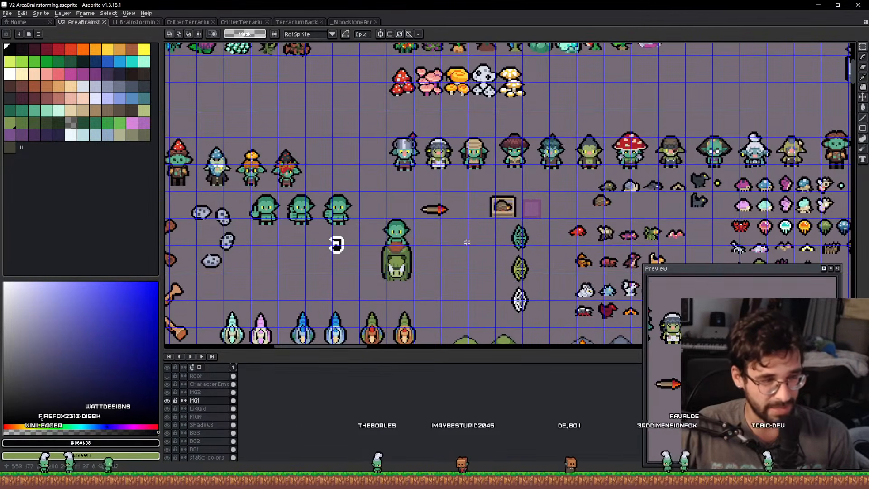
pyautogui.scroll(2, 452, 234)
pyautogui.scroll(-2, 454, 234)
pyautogui.scroll(6, 495, 210)
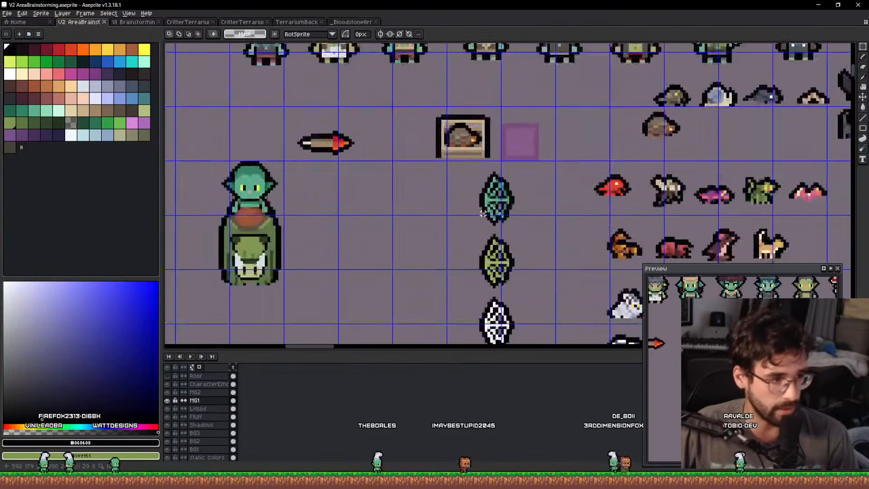
pyautogui.press('v')
pyautogui.scroll(-4, 495, 210)
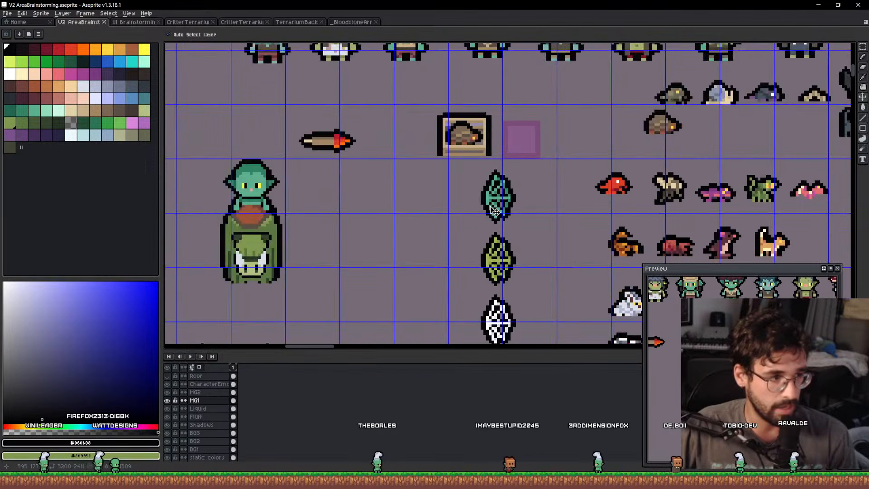
pyautogui.moveTo(495, 210); pyautogui.dragTo(583, 139)
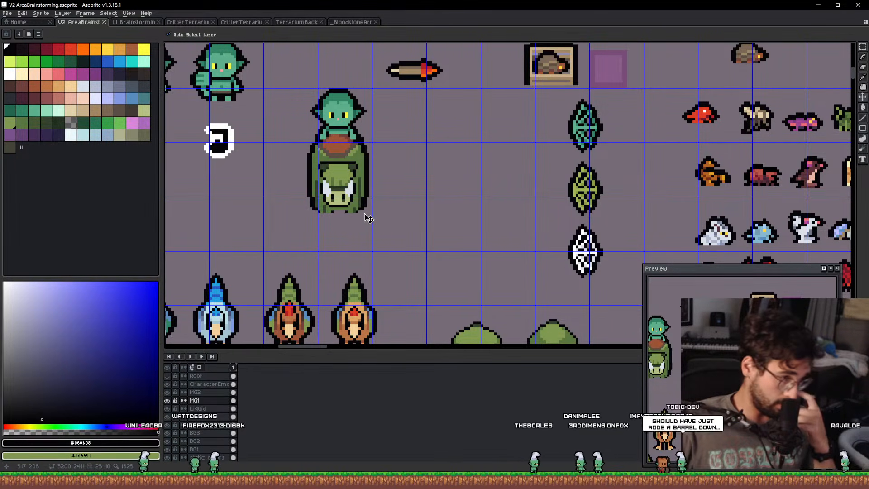
# Remove the two black outline pixels on the inner sides of the ridden hog's feet.
pyautogui.scroll(4, 352, 221)
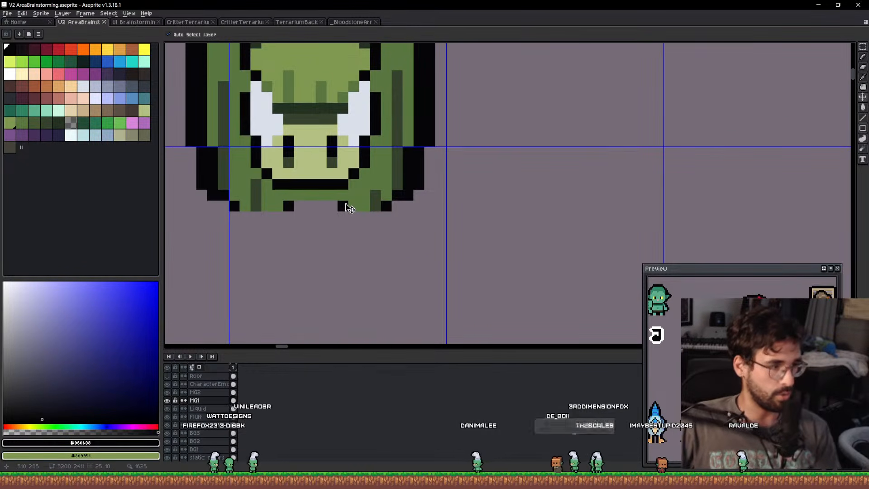
pyautogui.moveTo(342, 196); pyautogui.dragTo(341, 204)
pyautogui.hotkey('ctrl', 'z')
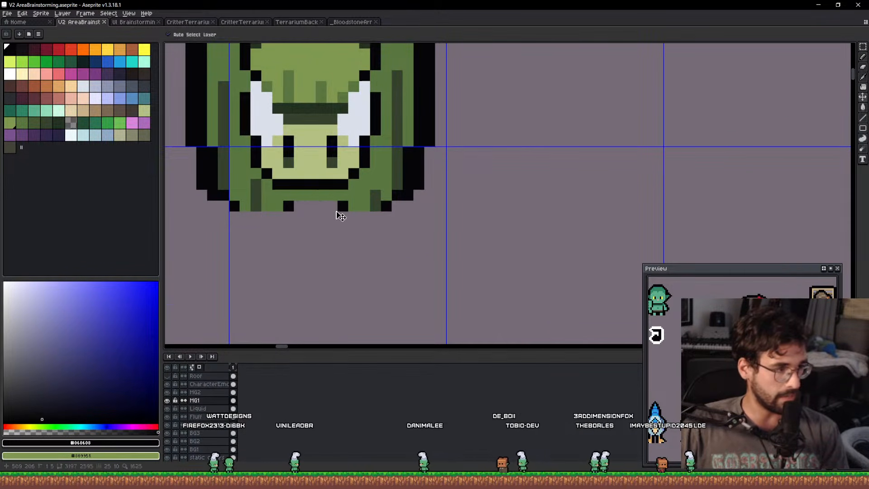
pyautogui.click(340, 207)
pyautogui.scroll(-3, 296, 208)
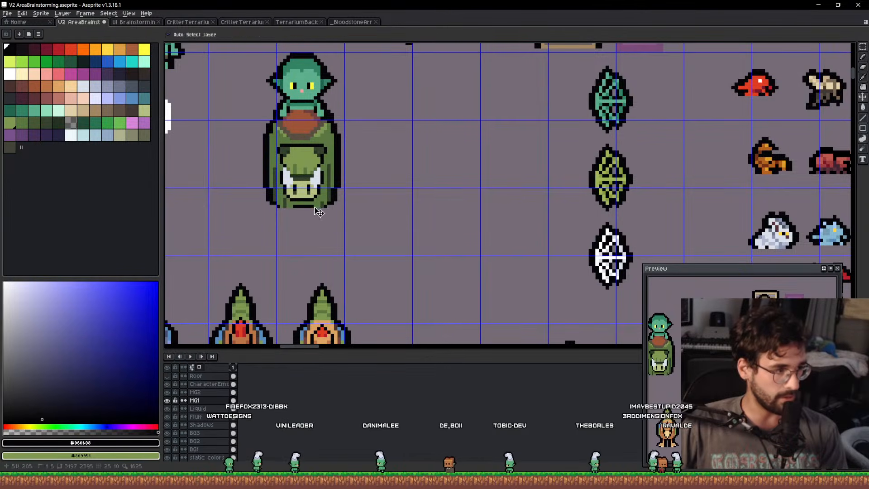
pyautogui.scroll(3, 297, 208)
pyautogui.scroll(1, 297, 209)
pyautogui.press('e')
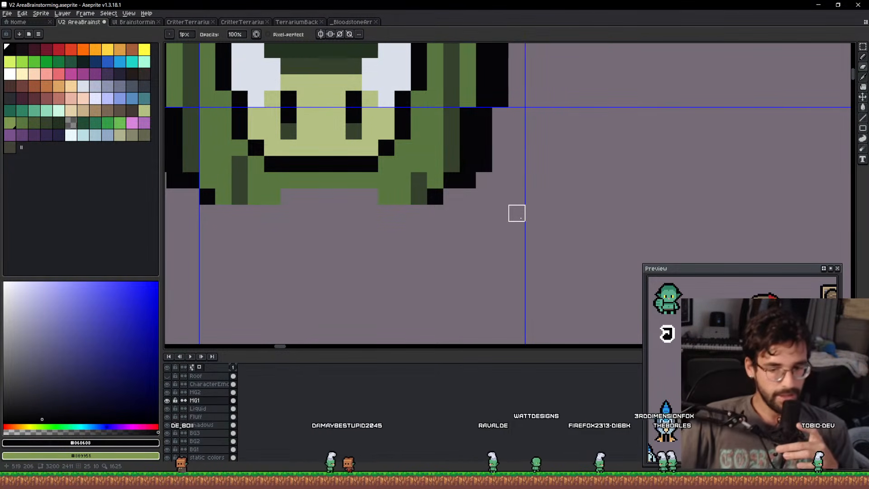
# Sample the dark green shading (#35422c) from the ridden hog's foot as the drawing colour and inspect the hog's lower edge.
pyautogui.scroll(-3, 399, 162)
pyautogui.moveTo(399, 163); pyautogui.dragTo(396, 198)
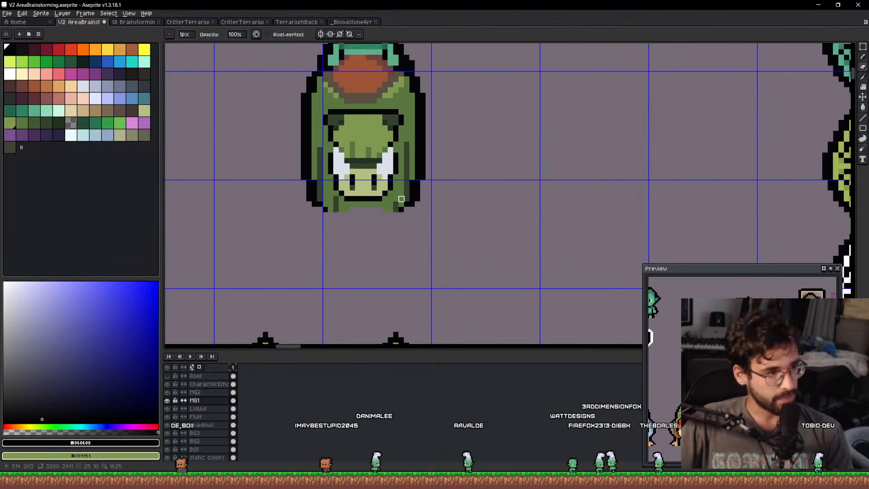
pyautogui.scroll(5, 395, 198)
pyautogui.press('alt')
pyautogui.keyDown('alt'); pyautogui.click(401, 234); pyautogui.keyUp('alt')
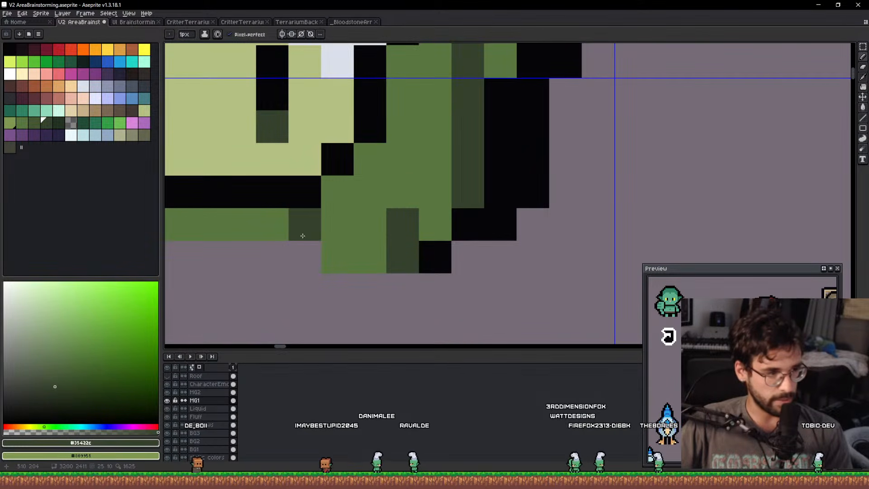
pyautogui.scroll(-3, 303, 235)
pyautogui.moveTo(310, 236); pyautogui.dragTo(398, 244)
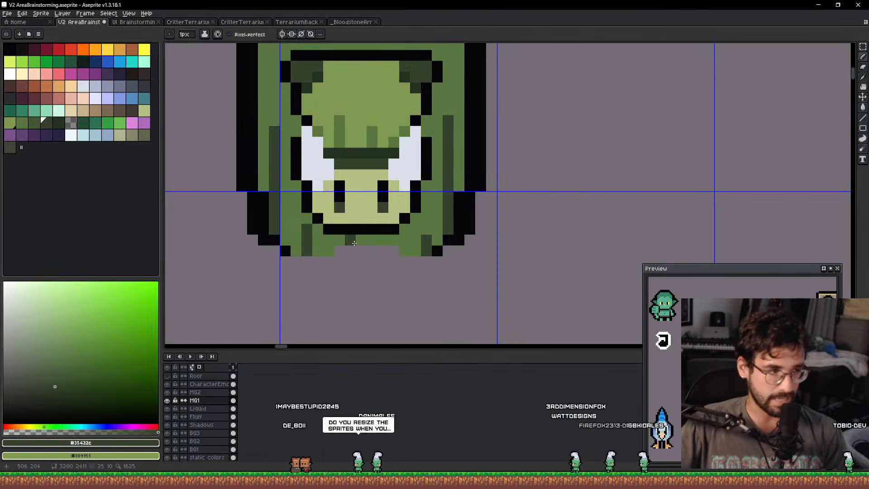
pyautogui.press('b')
pyautogui.scroll(-3, 350, 242)
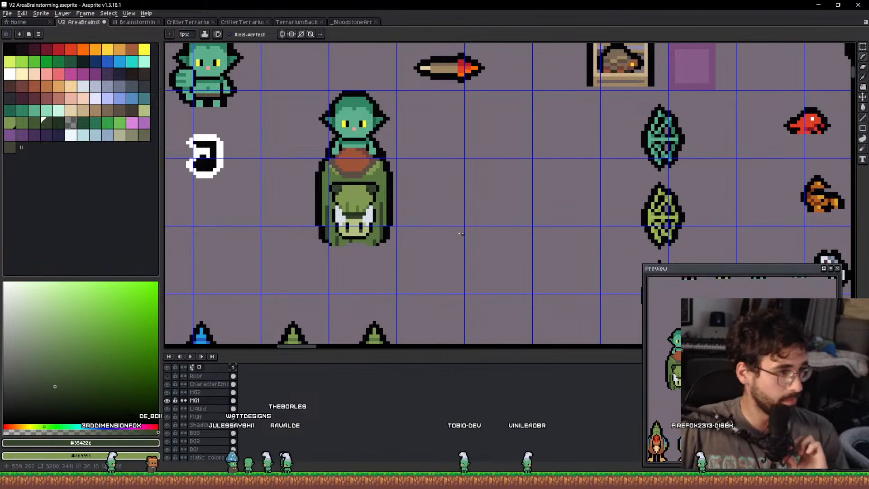
# Examine the goblin character lineup and the rows of critter sprites beneath it.
pyautogui.scroll(-2, 460, 234)
pyautogui.moveTo(477, 208); pyautogui.dragTo(441, 305)
pyautogui.moveTo(654, 61); pyautogui.dragTo(500, 223)
pyautogui.moveTo(544, 203); pyautogui.dragTo(353, 84)
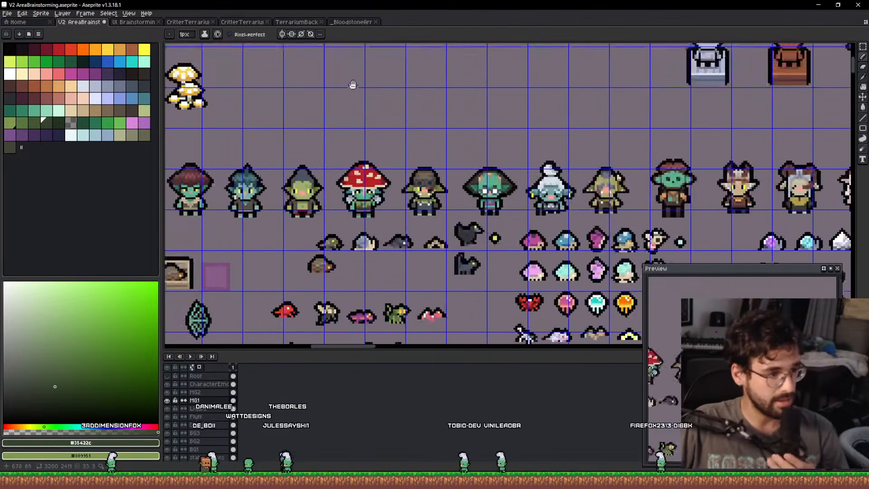
pyautogui.moveTo(448, 260); pyautogui.dragTo(418, 155)
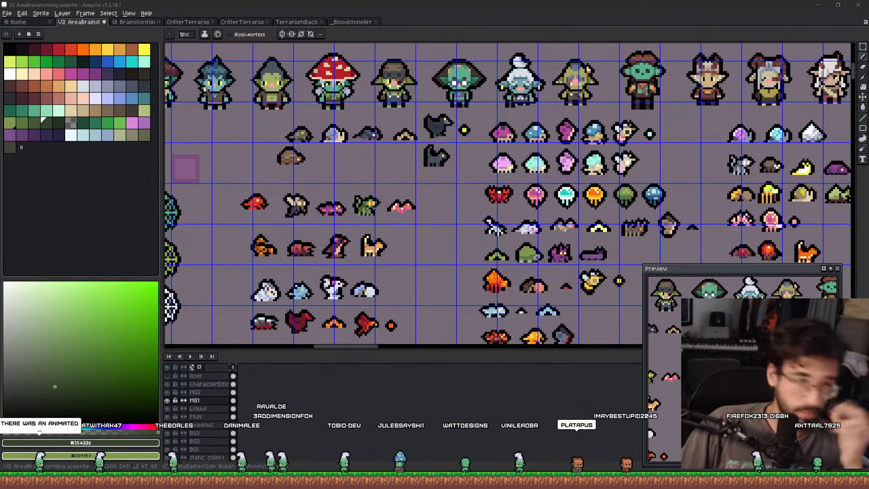
pyautogui.moveTo(431, 209); pyautogui.dragTo(423, 176)
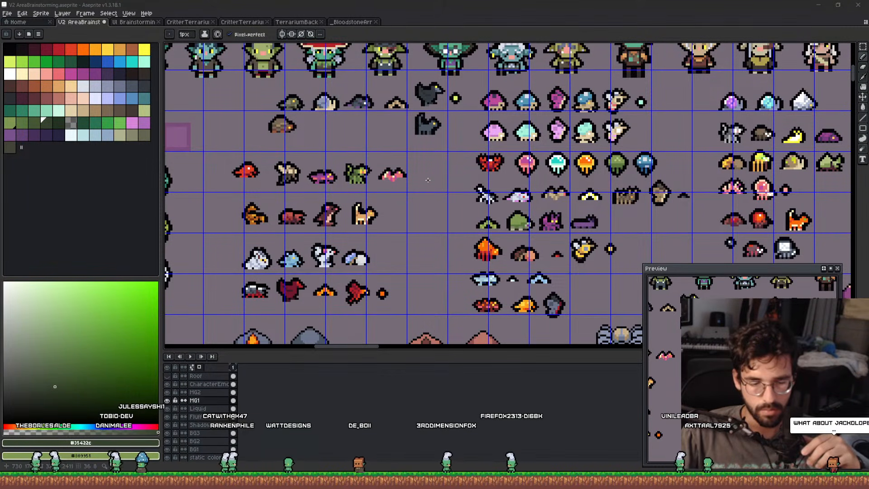
pyautogui.press('XF86AudioLowerVolume')
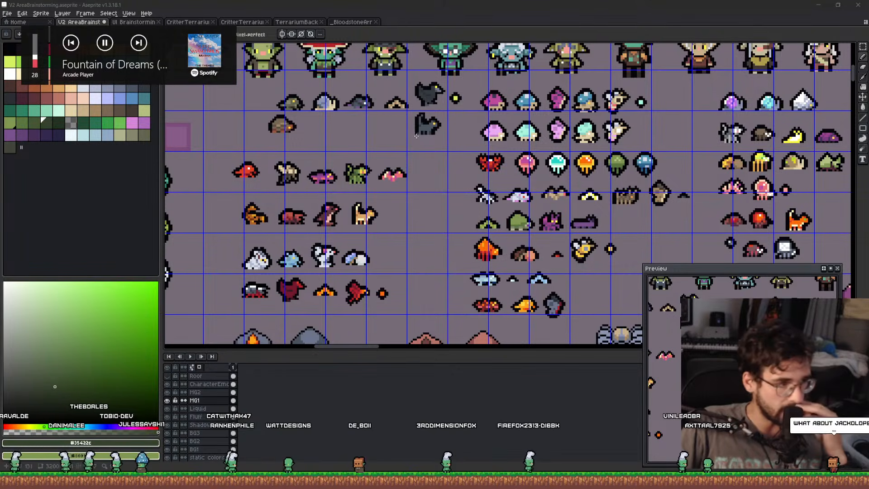
pyautogui.scroll(-1, 467, 179)
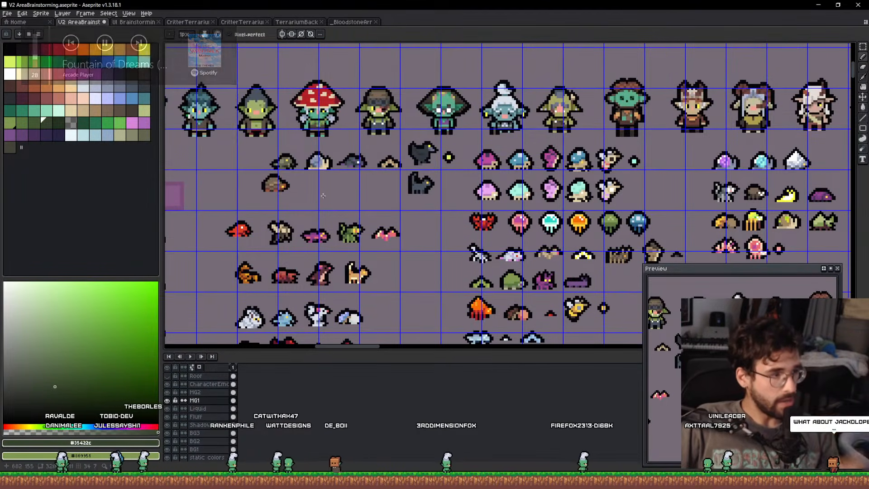
# Move the brown-shelled critter up into the top critter row, just before the small green critter, and deselect it.
pyautogui.scroll(4, 322, 192)
pyautogui.moveTo(317, 201); pyautogui.dragTo(346, 191)
pyautogui.press('m')
pyautogui.moveTo(190, 193); pyautogui.dragTo(304, 140)
pyautogui.moveTo(281, 161); pyautogui.dragTo(330, 116)
pyautogui.click(459, 154)
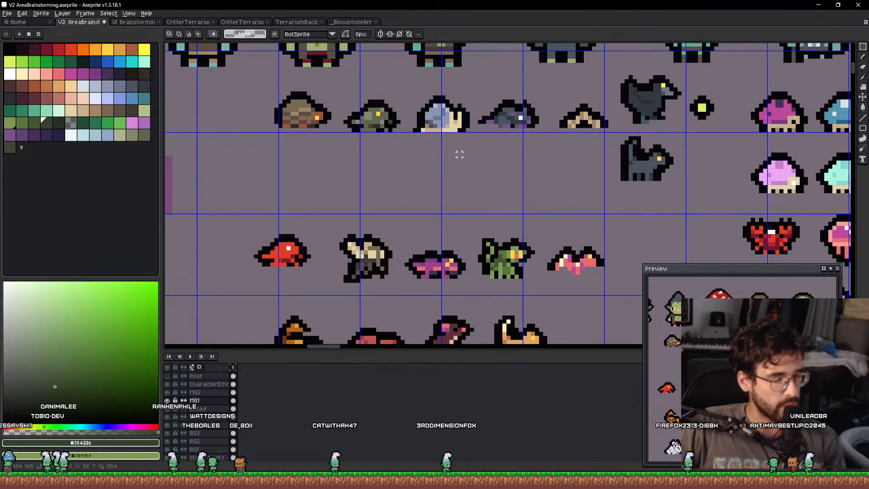
# Select the top critter row together with the dark cat below it, shift them left and slightly down, and deselect.
pyautogui.moveTo(262, 157); pyautogui.dragTo(723, 74)
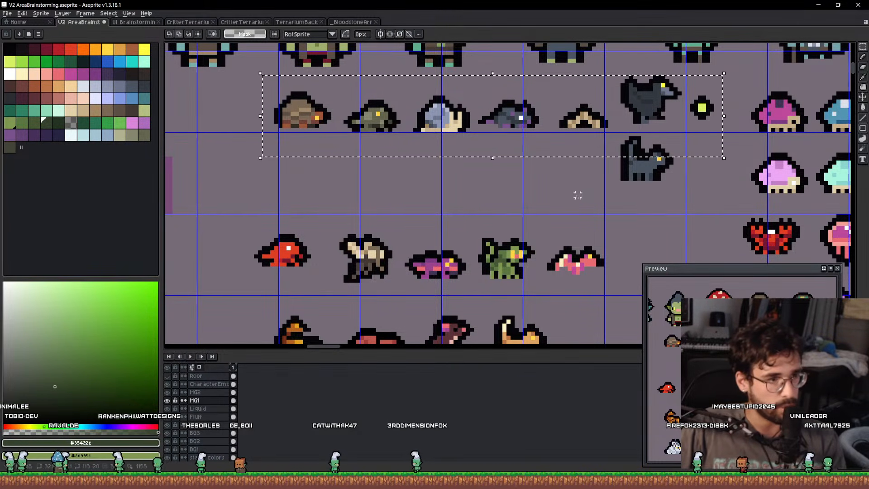
pyautogui.moveTo(576, 202); pyautogui.dragTo(698, 157)
pyautogui.moveTo(623, 140); pyautogui.dragTo(579, 149)
pyautogui.hotkey('ctrl', 'd')
# Examine the green swamp monsters, with and without the toothed mouth, and the green slug beside them.
pyautogui.scroll(-8, 496, 159)
pyautogui.scroll(2, 566, 278)
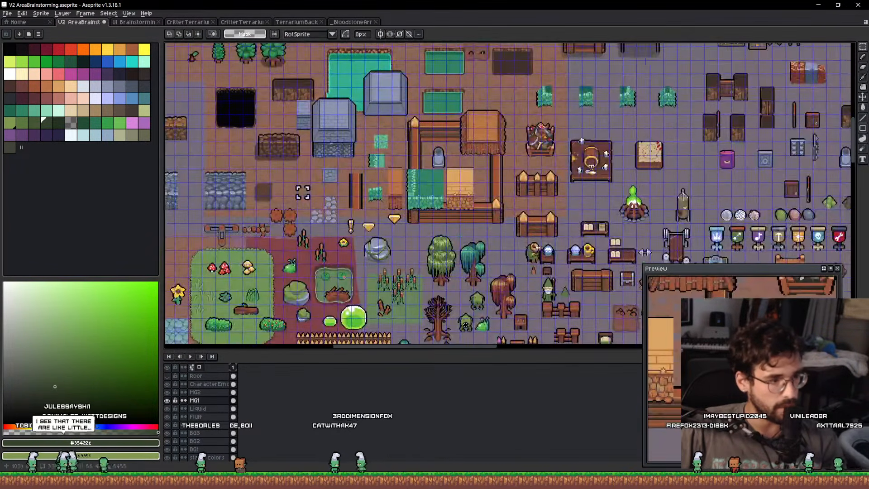
pyautogui.moveTo(517, 282); pyautogui.dragTo(535, 188)
pyautogui.scroll(5, 535, 188)
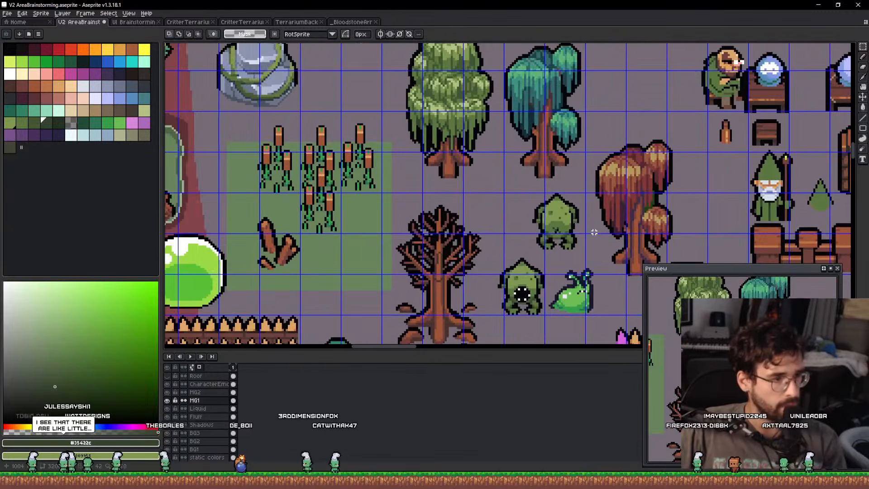
pyautogui.scroll(3, 503, 271)
pyautogui.scroll(-3, 516, 244)
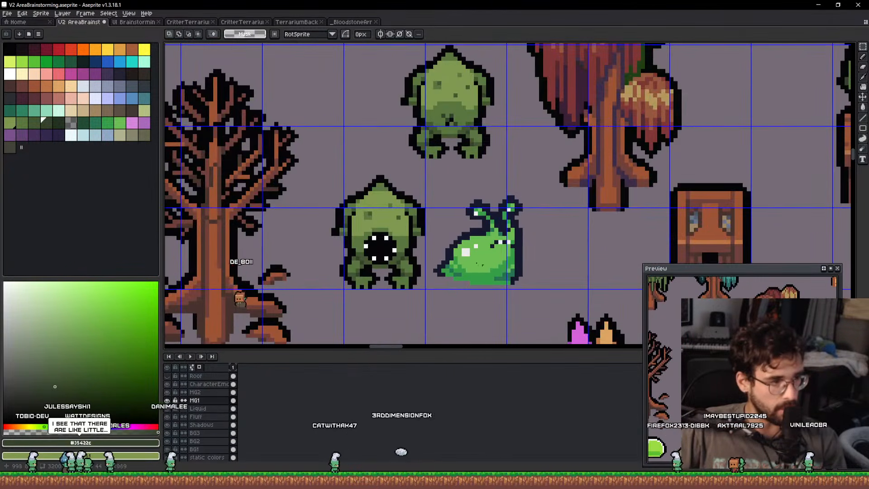
pyautogui.scroll(1, 529, 219)
pyautogui.scroll(3, 529, 219)
pyautogui.scroll(-4, 489, 202)
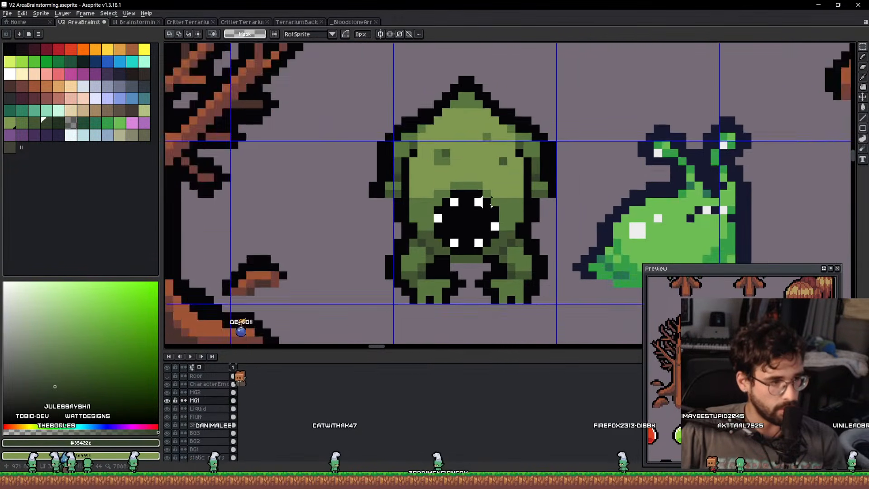
pyautogui.scroll(2, 464, 250)
pyautogui.scroll(-1, 450, 194)
# Examine the swamp pond, cattails, willow trees, forest trees and building tiles across the area mockups.
pyautogui.moveTo(450, 194); pyautogui.dragTo(577, 316)
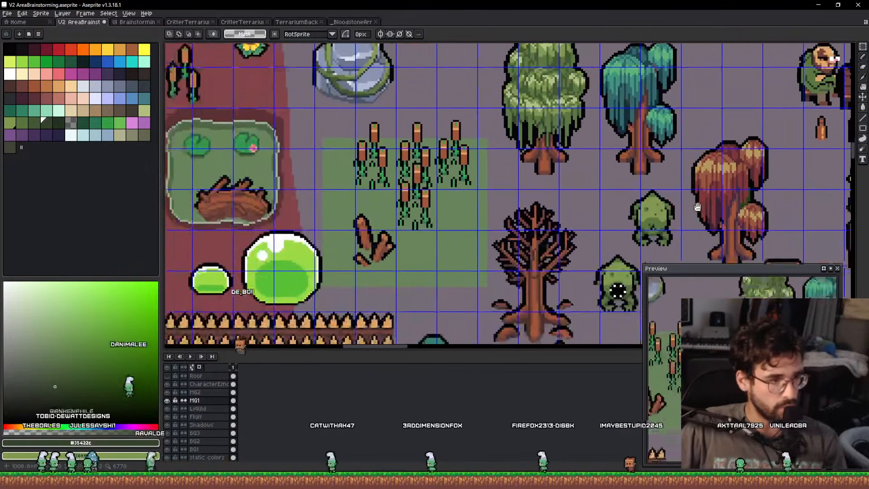
pyautogui.moveTo(525, 220); pyautogui.dragTo(610, 254)
pyautogui.scroll(1, 535, 238)
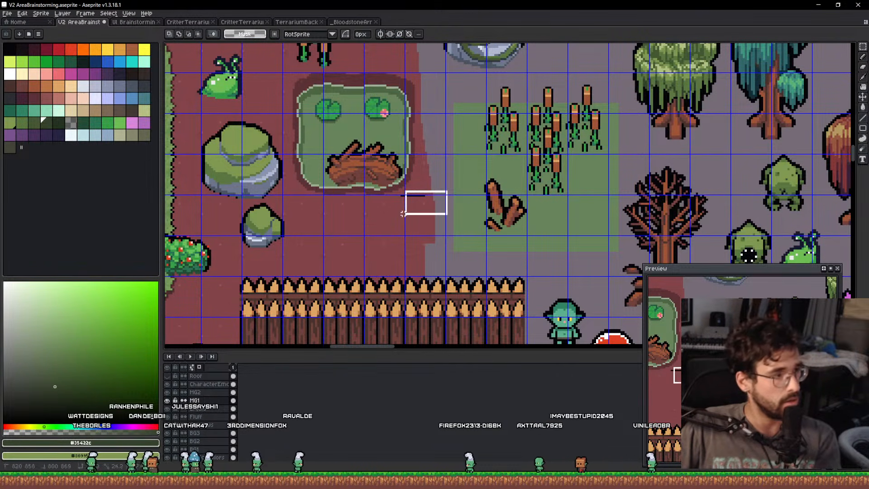
pyautogui.scroll(-3, 450, 206)
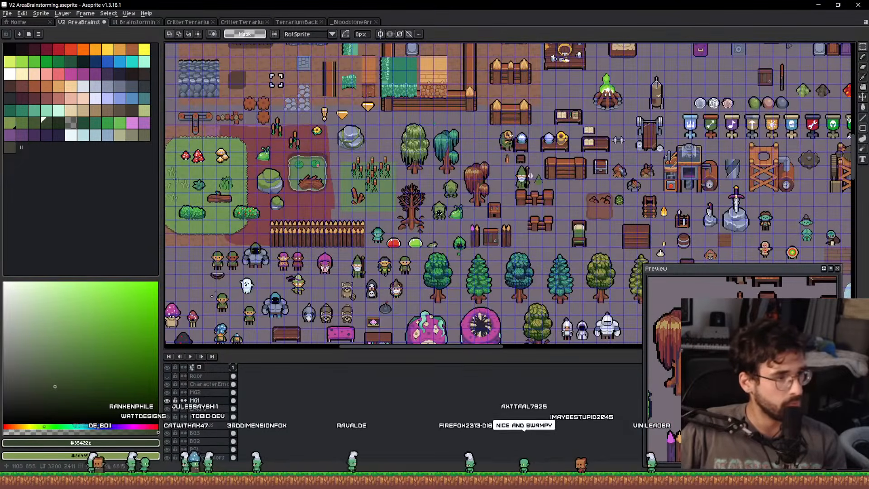
pyautogui.moveTo(563, 181); pyautogui.dragTo(564, 129)
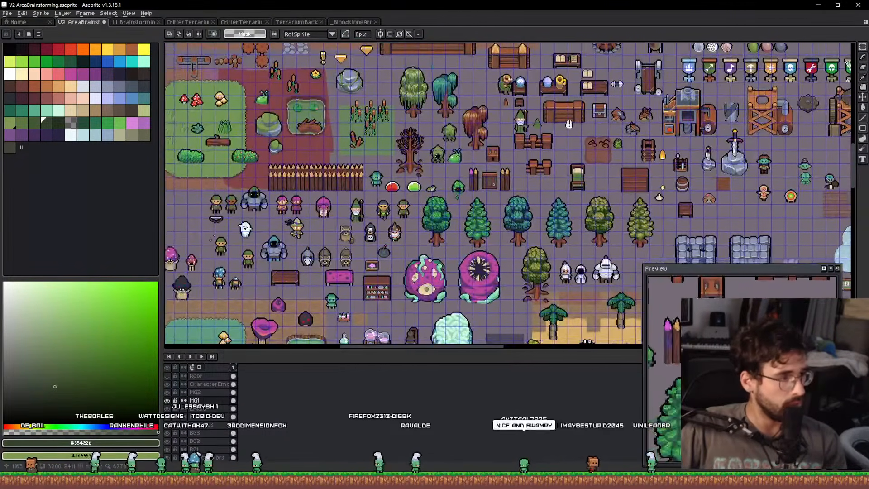
pyautogui.scroll(4, 517, 207)
pyautogui.scroll(-2, 517, 206)
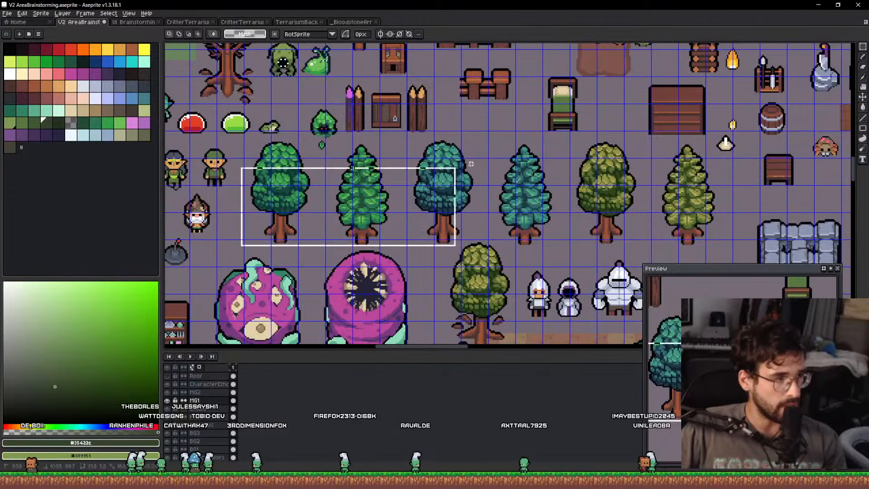
pyautogui.moveTo(463, 165); pyautogui.dragTo(602, 378)
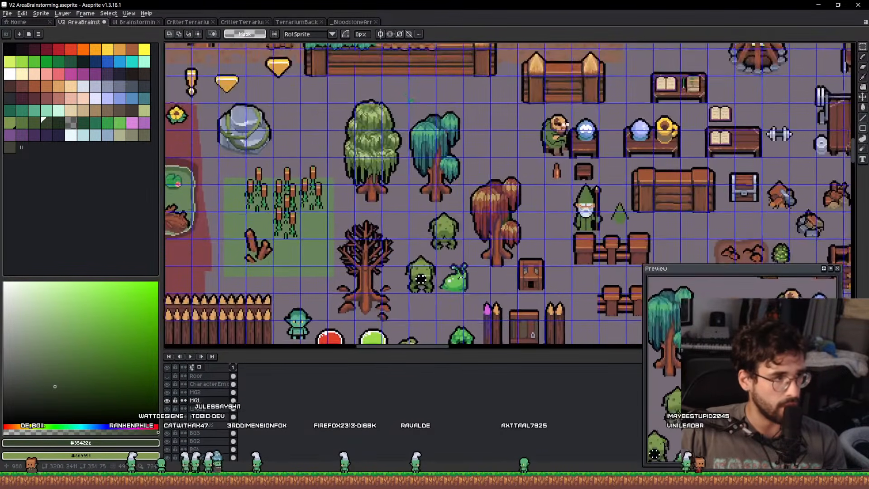
pyautogui.scroll(4, 357, 140)
pyautogui.scroll(-4, 399, 156)
pyautogui.moveTo(393, 294); pyautogui.dragTo(519, 373)
pyautogui.scroll(-2, 559, 157)
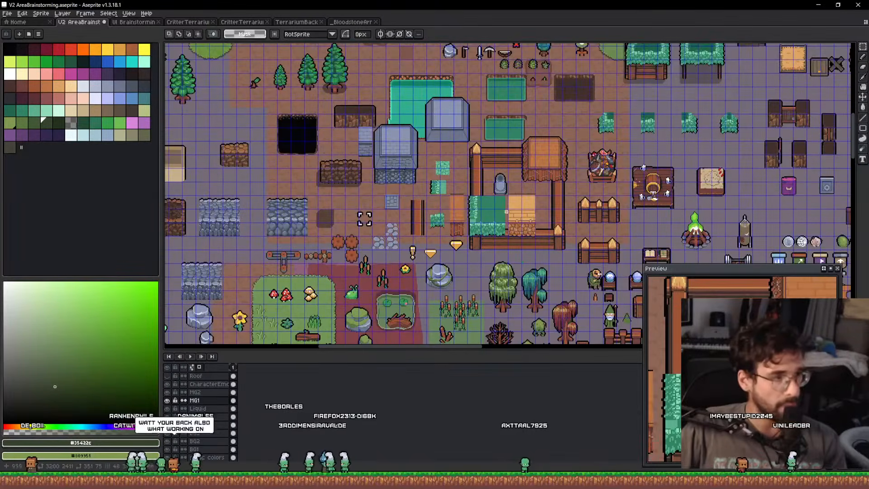
pyautogui.scroll(-1, 572, 116)
pyautogui.moveTo(572, 116); pyautogui.dragTo(553, 358)
# Examine the brown-shelled critter and the green critter in the top critter row up close, framing the green one.
pyautogui.scroll(8, 428, 233)
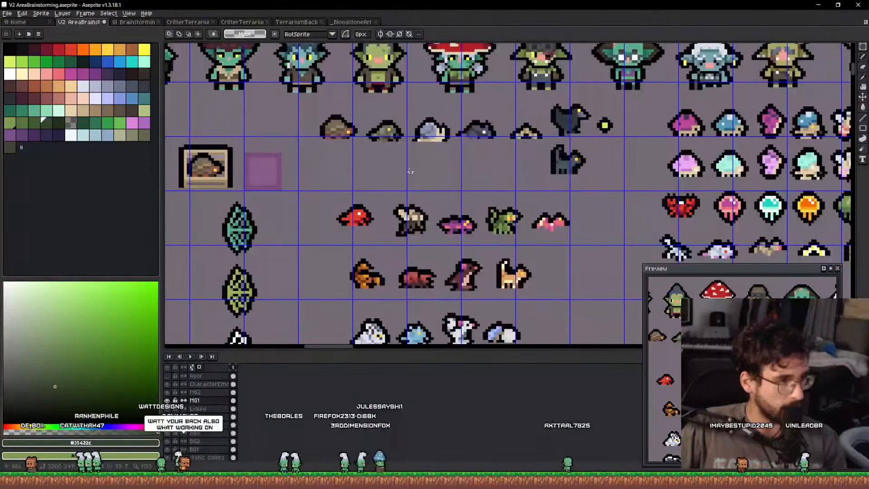
pyautogui.moveTo(367, 130); pyautogui.dragTo(490, 215)
pyautogui.scroll(3, 417, 209)
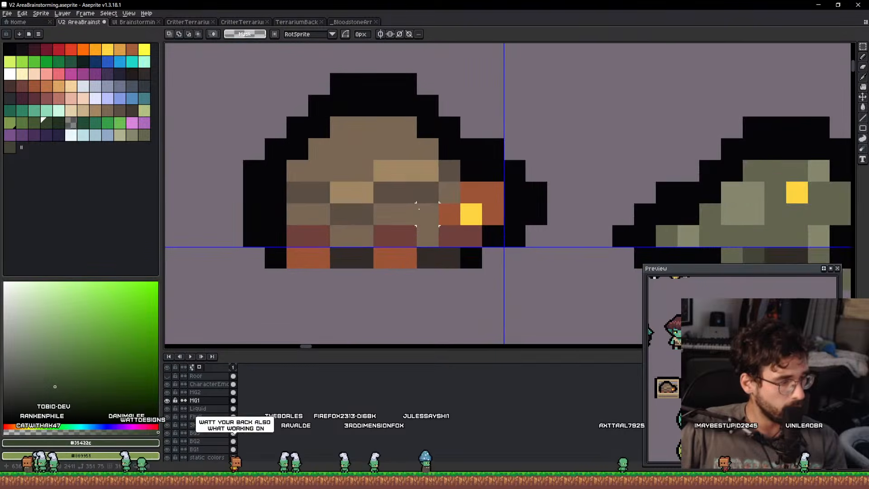
pyautogui.scroll(-3, 423, 209)
pyautogui.moveTo(558, 224); pyautogui.dragTo(464, 209)
pyautogui.scroll(2, 464, 209)
pyautogui.moveTo(307, 274); pyautogui.dragTo(586, 77)
pyautogui.scroll(-1, 445, 153)
pyautogui.moveTo(446, 153); pyautogui.dragTo(652, 186)
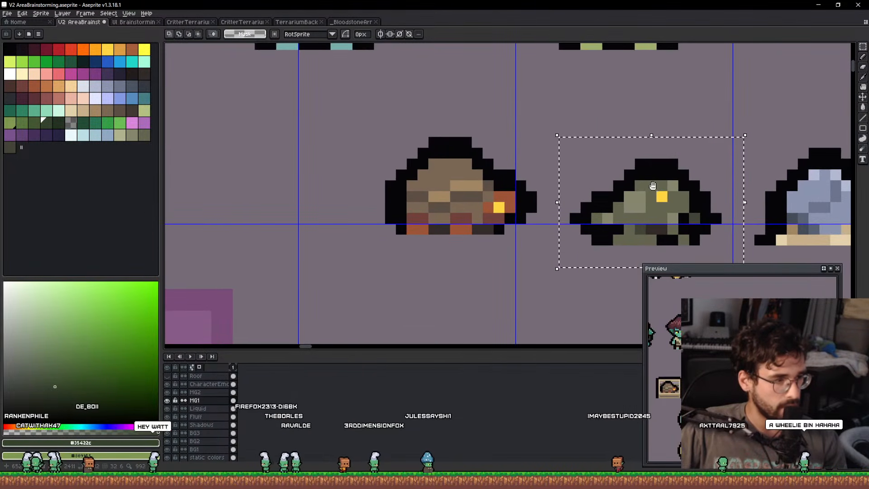
pyautogui.moveTo(422, 207); pyautogui.dragTo(547, 109)
pyautogui.moveTo(757, 147)
pyautogui.mouseDown()
pyautogui.moveTo(599, 150)
pyautogui.moveTo(410, 282)
pyautogui.mouseUp()
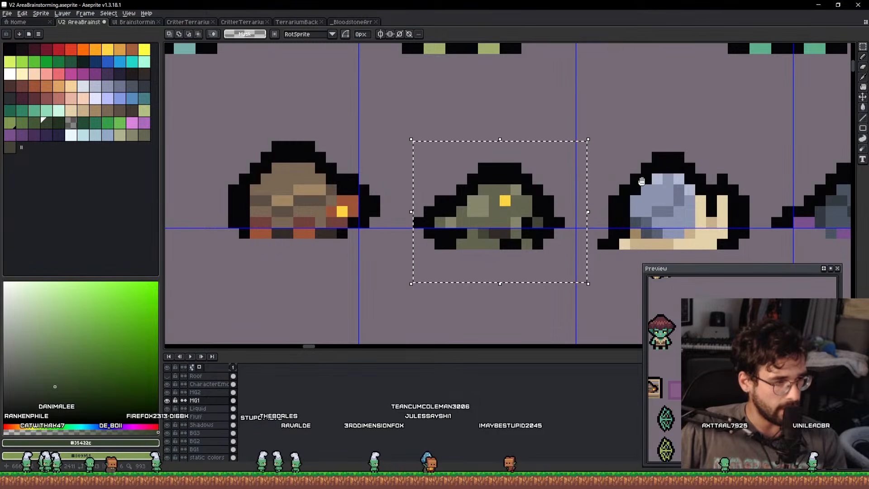
# Inspect the snail, rat, tan inchworm, dark bird and firefly in the top critter row, framing them one at a time.
pyautogui.moveTo(639, 182); pyautogui.dragTo(356, 165)
pyautogui.moveTo(487, 112); pyautogui.dragTo(310, 267)
pyautogui.moveTo(600, 166); pyautogui.dragTo(444, 192)
pyautogui.moveTo(537, 140); pyautogui.dragTo(318, 281)
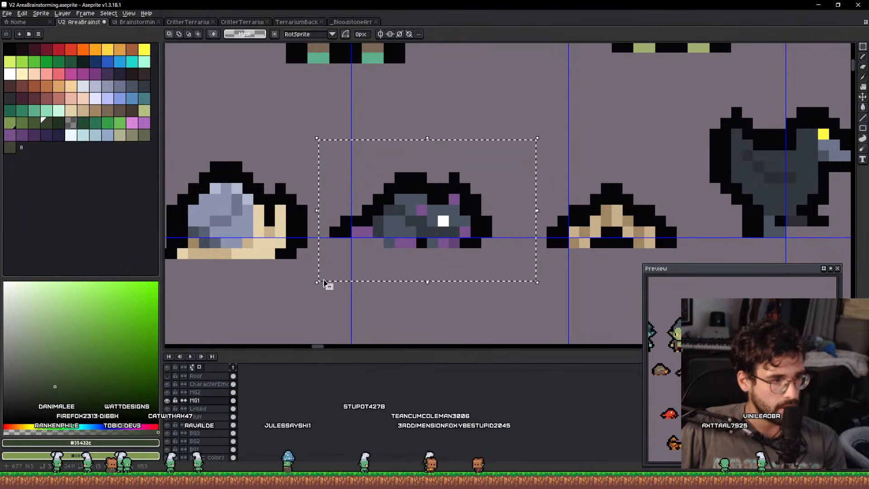
pyautogui.moveTo(540, 211); pyautogui.dragTo(381, 219)
pyautogui.moveTo(500, 172); pyautogui.dragTo(320, 287)
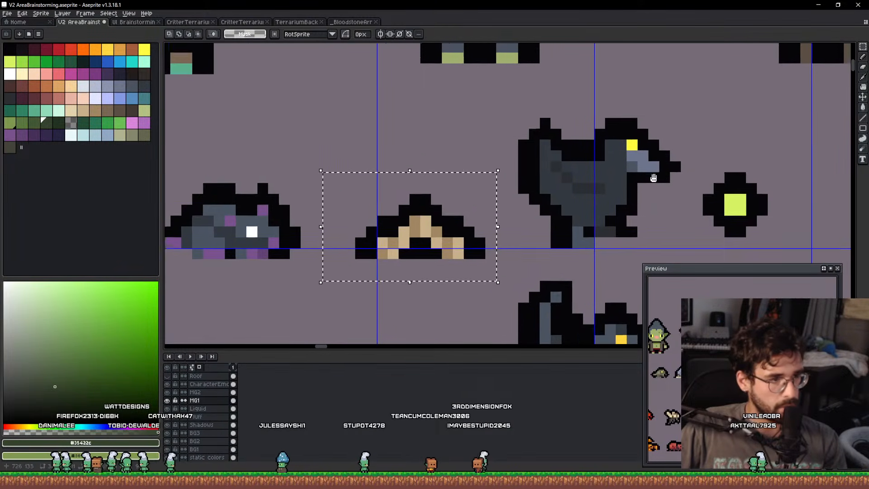
pyautogui.moveTo(512, 266); pyautogui.dragTo(563, 99)
pyautogui.moveTo(669, 144); pyautogui.dragTo(554, 259)
pyautogui.scroll(-2, 590, 212)
pyautogui.moveTo(603, 215); pyautogui.dragTo(564, 142)
# Move the dark cat up into the top critter row, beside the firefly, and apply the move.
pyautogui.moveTo(423, 165); pyautogui.dragTo(563, 278)
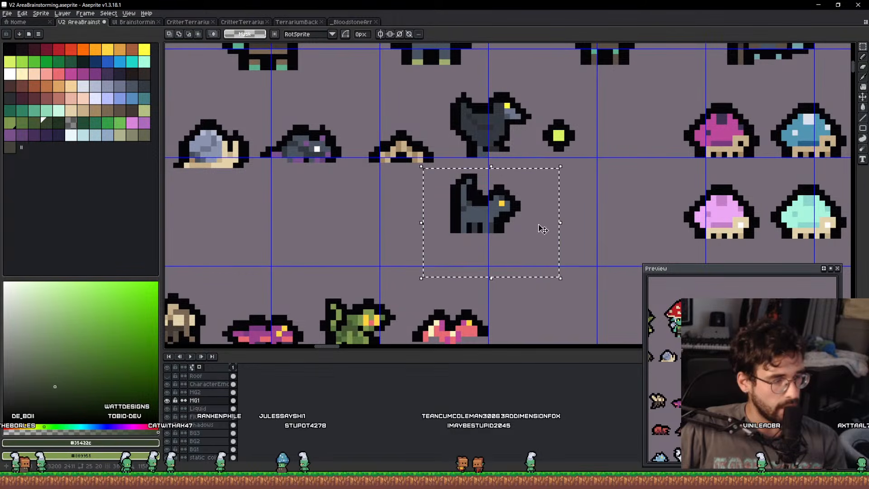
pyautogui.moveTo(520, 252); pyautogui.dragTo(649, 166)
pyautogui.press('Return')
# Select the whole top critter row, shift it further left away from the mushroom critters, and deselect.
pyautogui.scroll(-1, 580, 167)
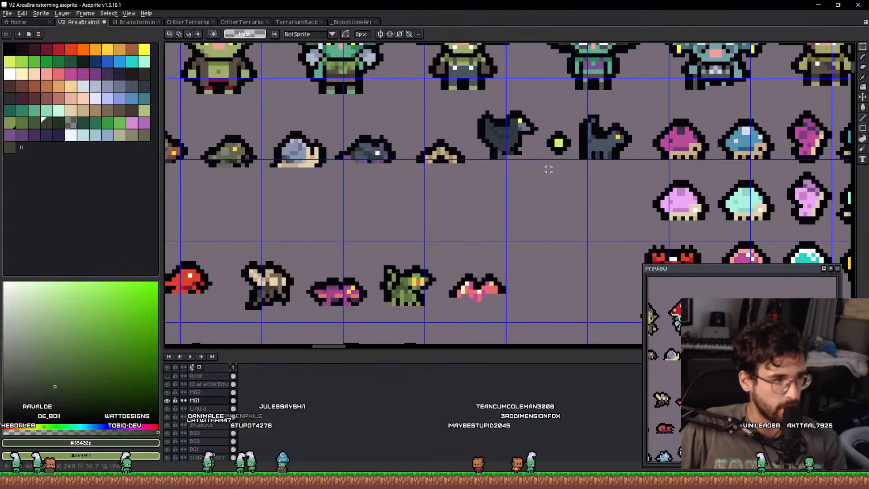
pyautogui.scroll(-2, 469, 173)
pyautogui.scroll(1, 220, 101)
pyautogui.moveTo(226, 198); pyautogui.dragTo(614, 155)
pyautogui.hotkey('ctrl', 'd')
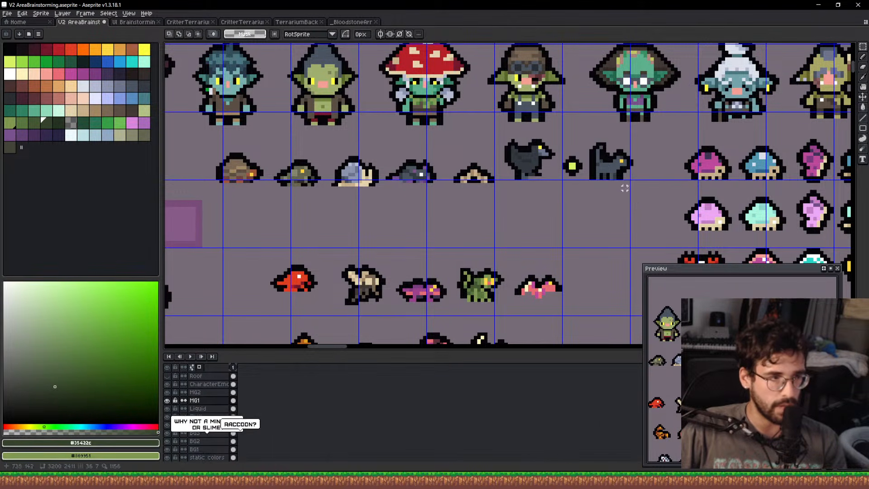
# Select the dark bird, firefly and cat and nudge them slightly down and right within the critter row.
pyautogui.moveTo(512, 146); pyautogui.dragTo(502, 136)
pyautogui.moveTo(546, 153); pyautogui.dragTo(550, 156)
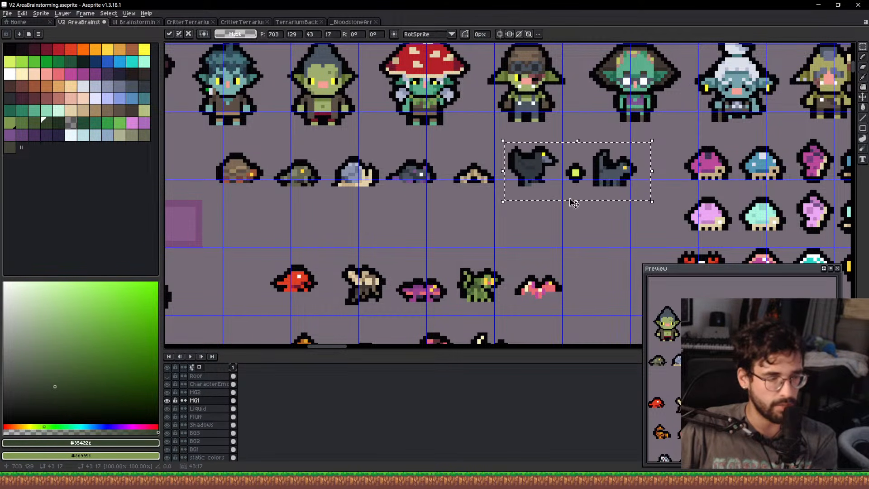
pyautogui.moveTo(574, 203); pyautogui.dragTo(566, 111)
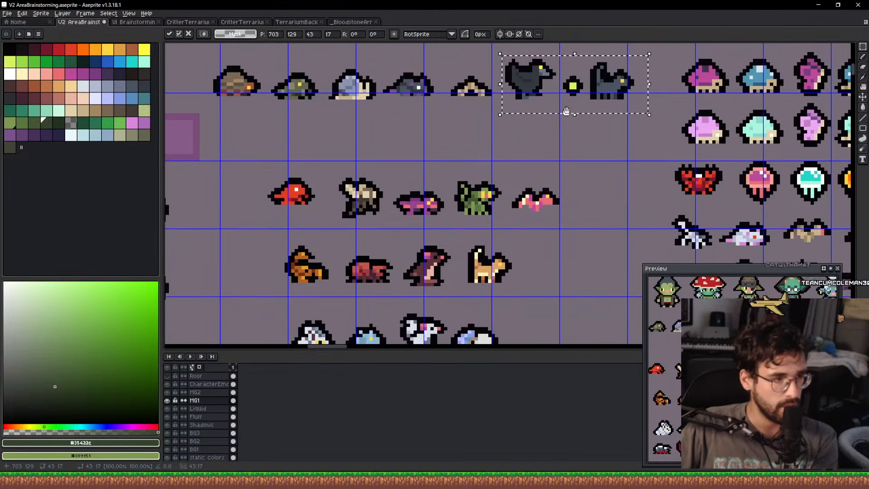
pyautogui.moveTo(592, 169); pyautogui.dragTo(343, 196)
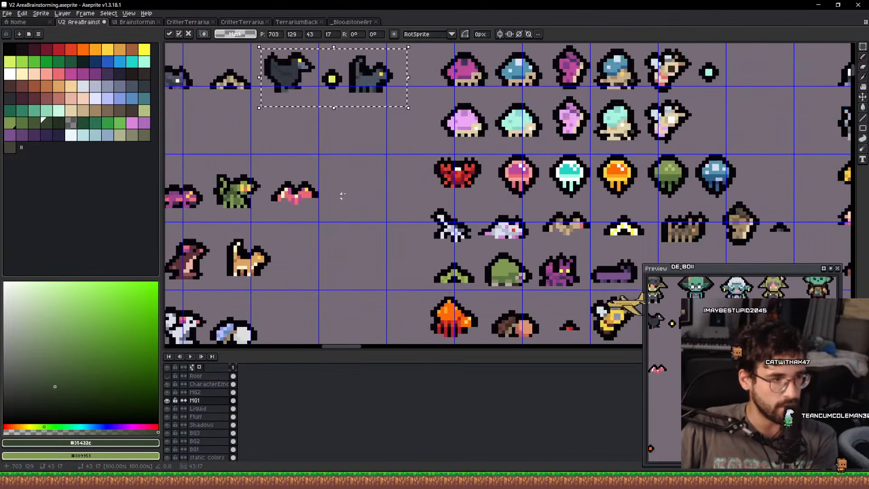
pyautogui.moveTo(541, 154); pyautogui.dragTo(435, 227)
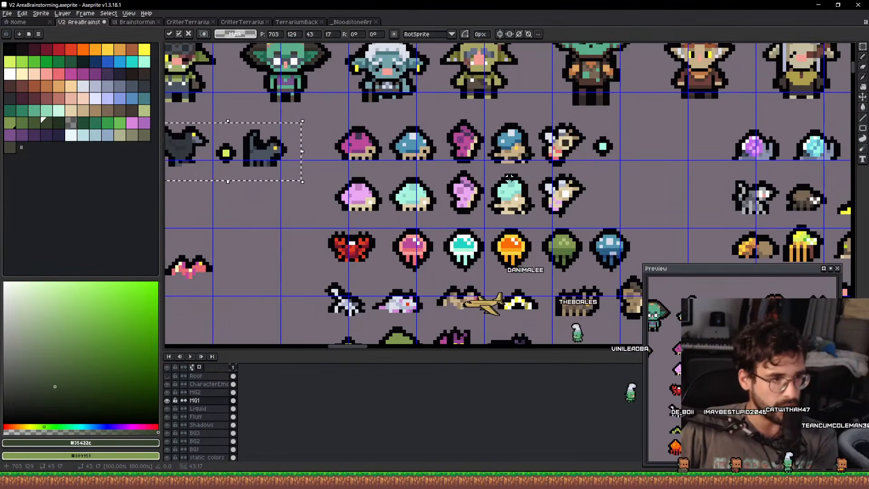
# Look over the sprite sheet below the critter rows and frame the front-facing opossum and raccoon with a selection.
pyautogui.scroll(3, 509, 178)
pyautogui.scroll(-4, 510, 177)
pyautogui.moveTo(525, 202); pyautogui.dragTo(643, 186)
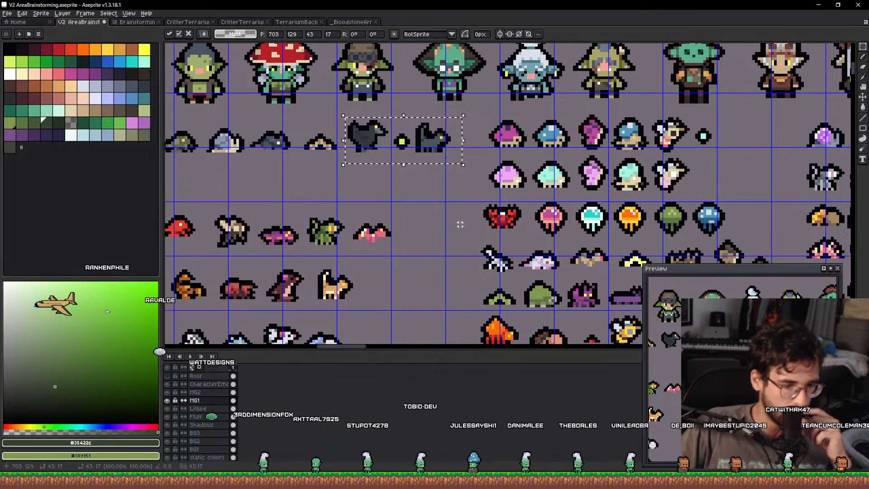
pyautogui.scroll(-5, 457, 219)
pyautogui.moveTo(365, 219); pyautogui.dragTo(624, 163)
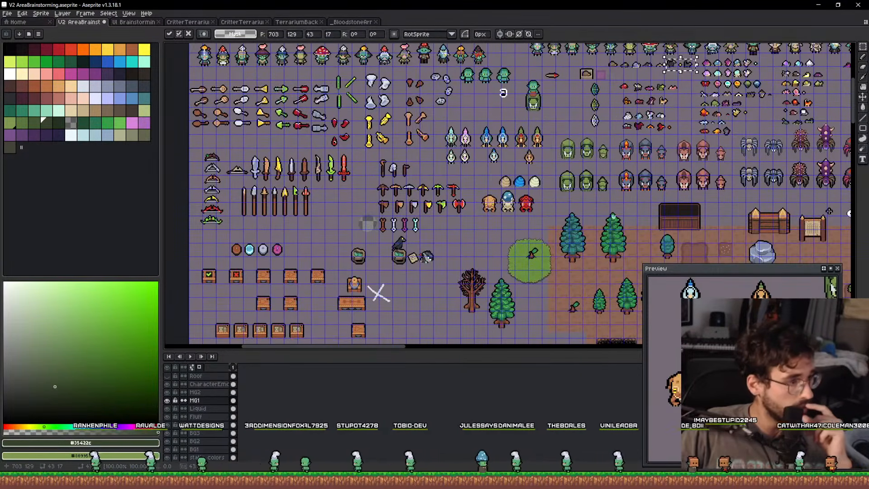
pyautogui.moveTo(601, 254); pyautogui.dragTo(573, 95)
pyautogui.moveTo(601, 271); pyautogui.dragTo(534, 86)
pyautogui.moveTo(597, 254); pyautogui.dragTo(534, 90)
pyautogui.moveTo(574, 184); pyautogui.dragTo(455, 175)
pyautogui.scroll(6, 455, 175)
pyautogui.moveTo(260, 260); pyautogui.dragTo(537, 61)
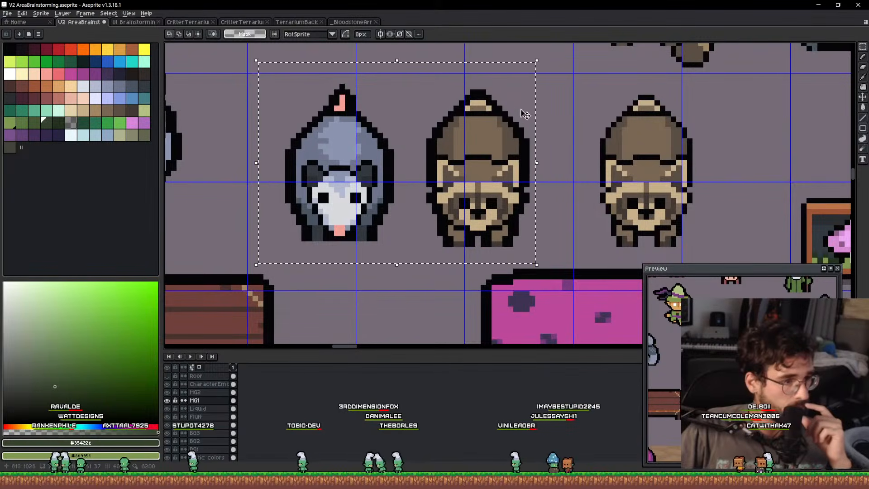
pyautogui.scroll(-1, 525, 129)
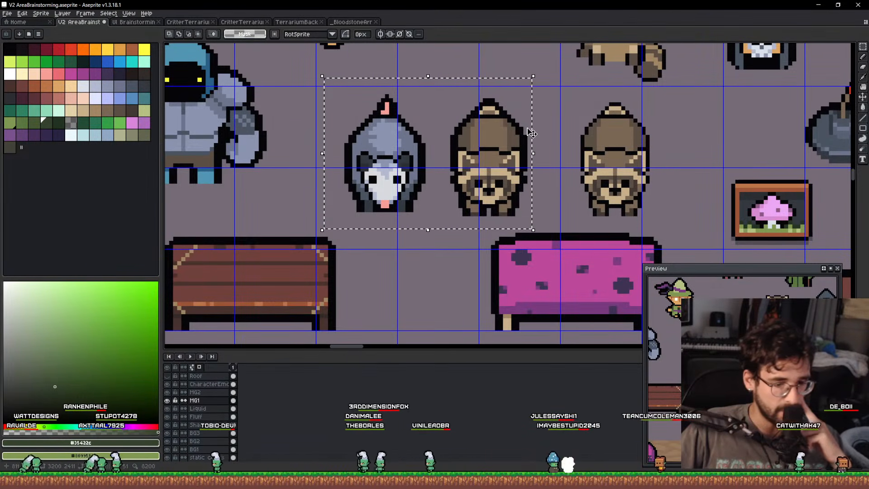
# Examine the critter rows under the goblin line-up, from the top row and mushroom critters across to the small magenta slug.
pyautogui.scroll(-5, 528, 132)
pyautogui.moveTo(583, 49); pyautogui.dragTo(495, 250)
pyautogui.scroll(4, 309, 156)
pyautogui.moveTo(387, 128); pyautogui.dragTo(402, 227)
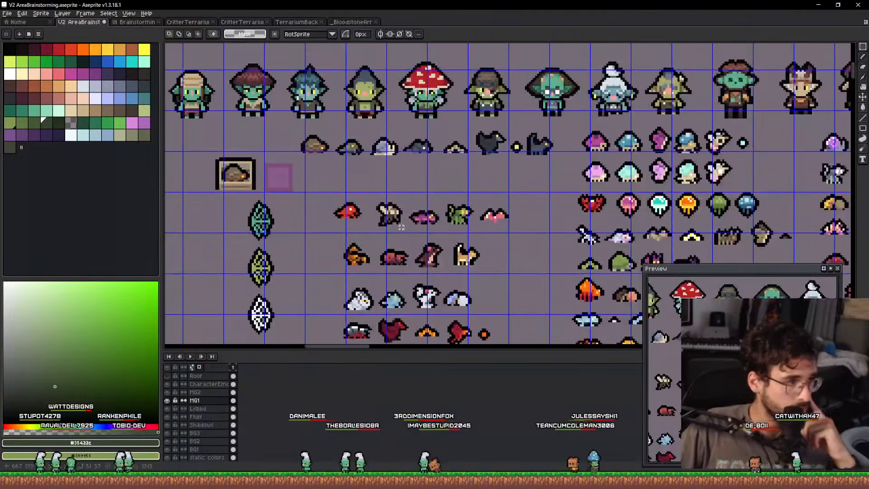
pyautogui.scroll(2, 355, 159)
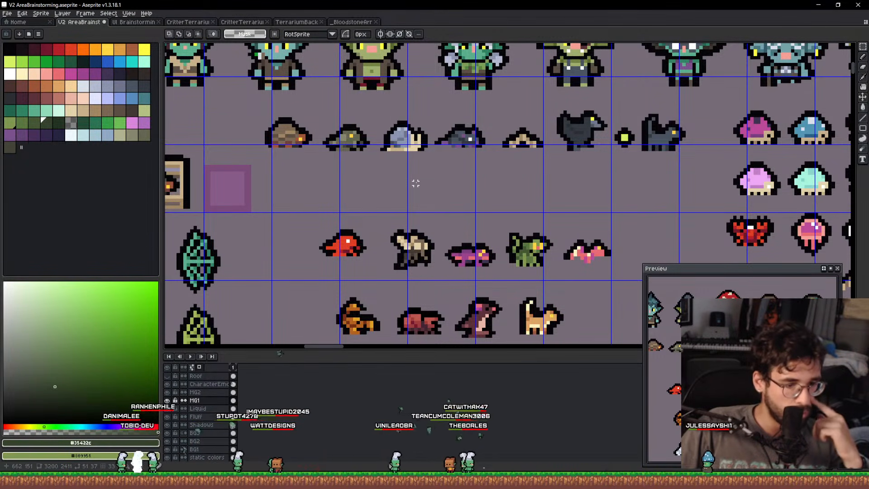
pyautogui.moveTo(792, 199); pyautogui.dragTo(326, 140)
pyautogui.moveTo(596, 164)
pyautogui.mouseDown()
pyautogui.moveTo(190, 215)
pyautogui.moveTo(454, 164)
pyautogui.mouseUp()
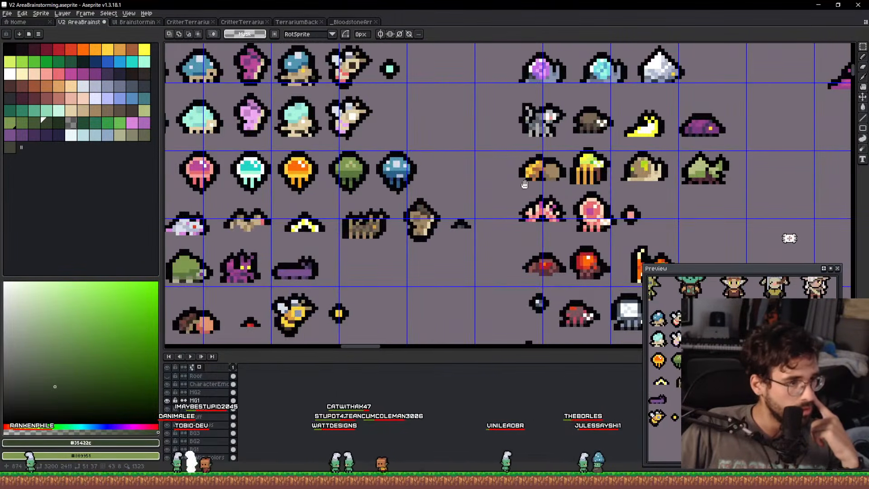
pyautogui.moveTo(523, 184)
pyautogui.mouseDown()
pyautogui.moveTo(675, 162)
pyautogui.moveTo(633, 141)
pyautogui.mouseUp()
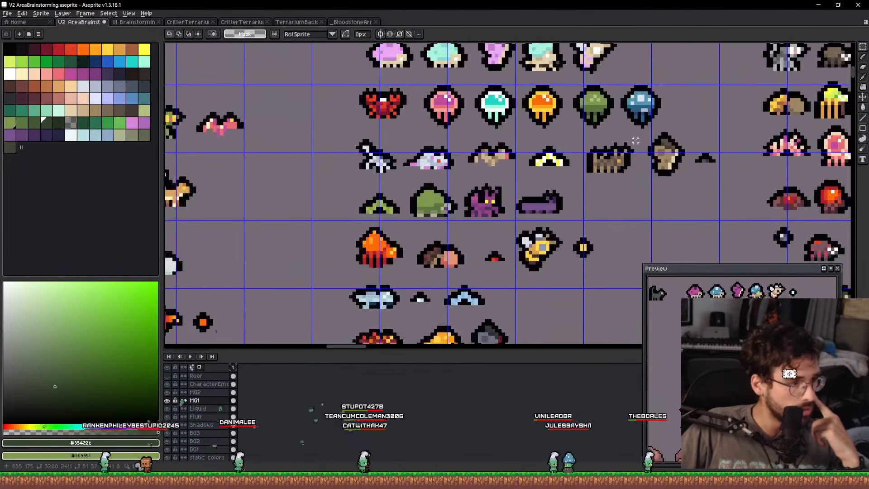
pyautogui.scroll(-1, 634, 142)
pyautogui.moveTo(510, 171); pyautogui.dragTo(415, 170)
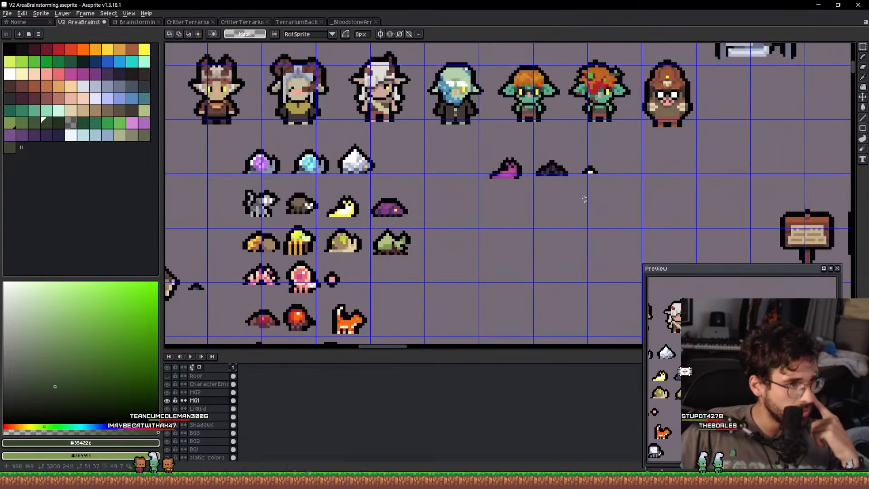
pyautogui.moveTo(417, 199); pyautogui.dragTo(593, 188)
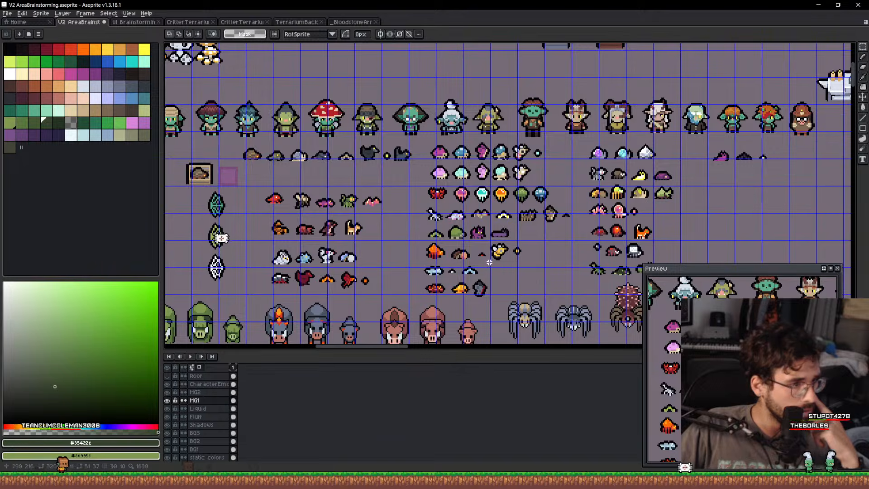
pyautogui.scroll(1, 489, 262)
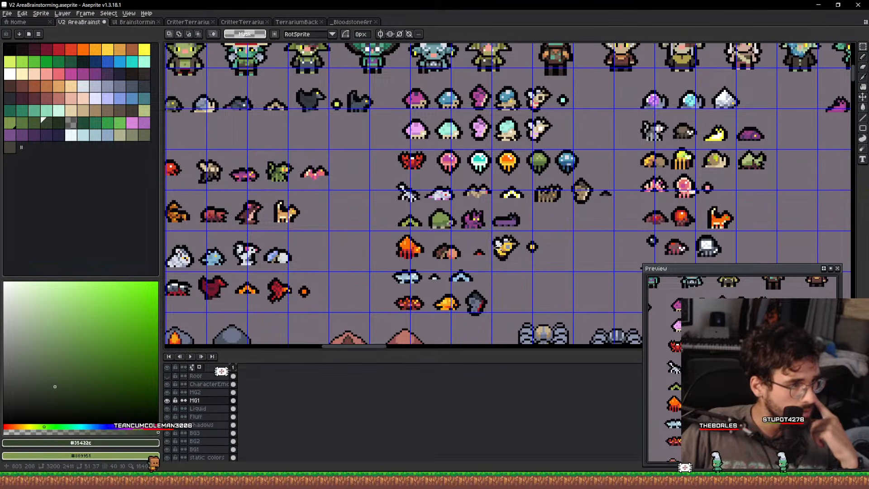
pyautogui.scroll(-1, 498, 248)
# Switch to Unity, search the project for "sludge slug", open the SludgeSlugCritter sprite file, and return to the V2 AreaBrainstorming sheet.
pyautogui.hotkey('alt', 'Tab')
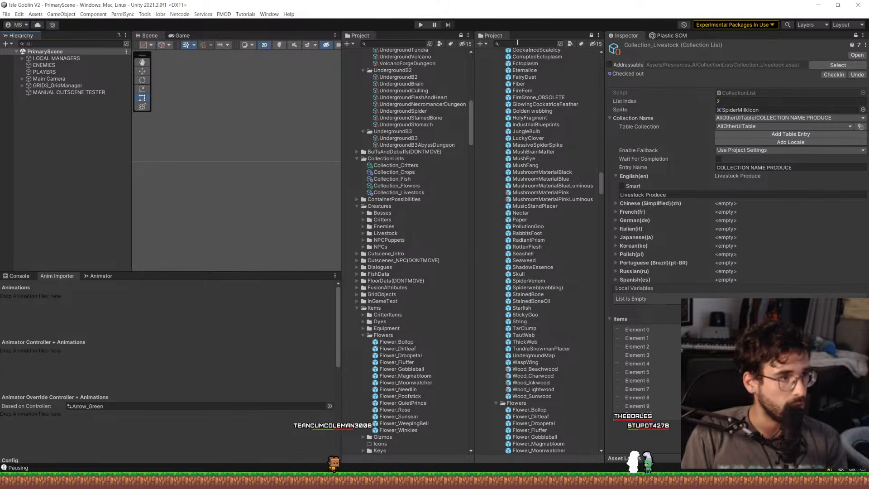
pyautogui.write('sludge slug')
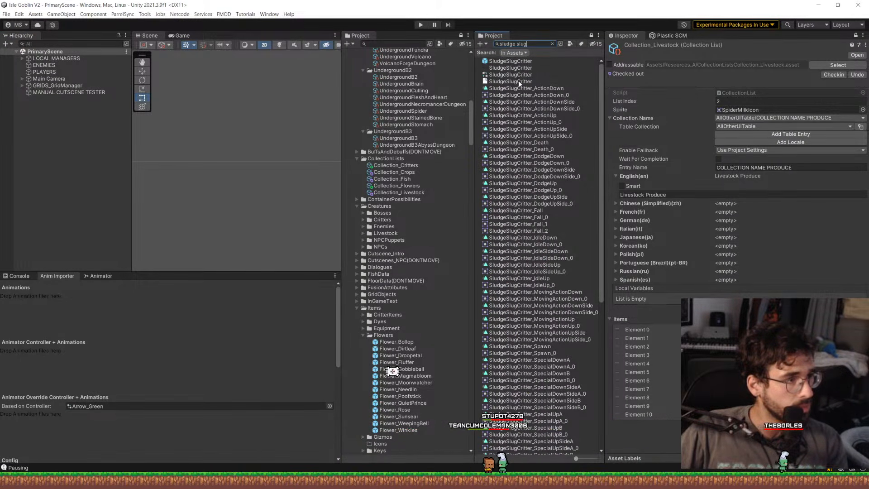
pyautogui.doubleClick(520, 82)
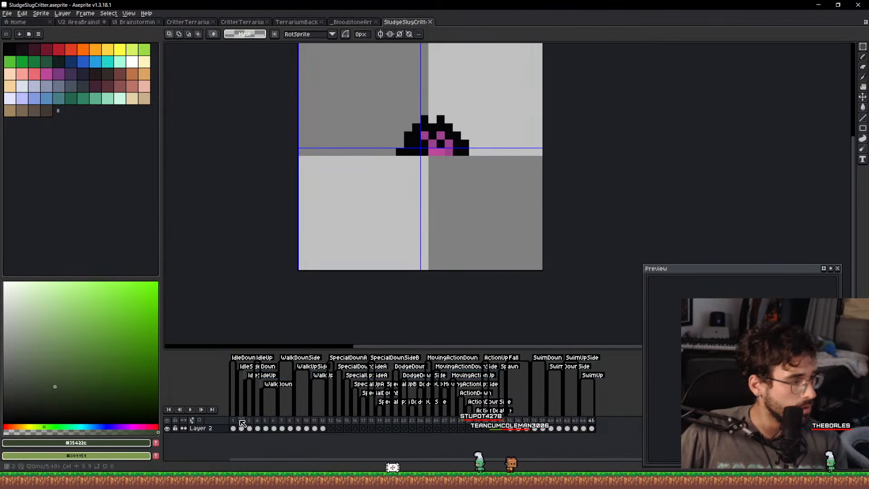
pyautogui.click(240, 421)
pyautogui.click(84, 22)
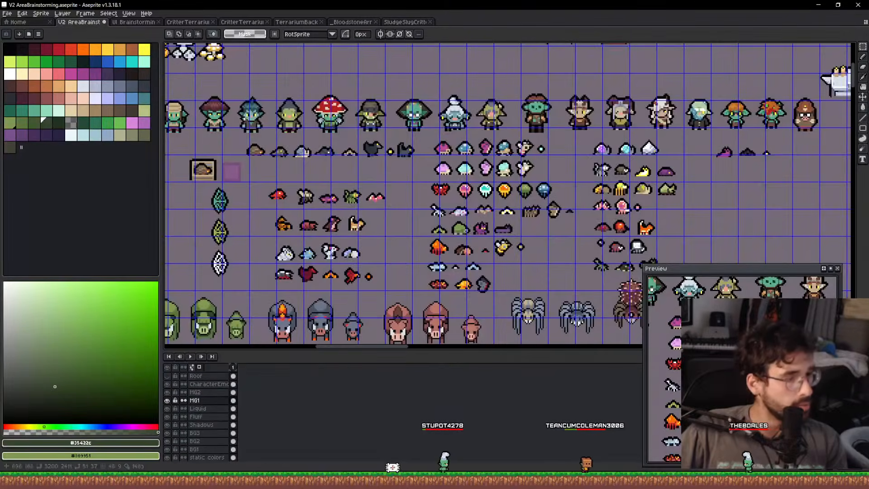
# Examine the small magenta slug, the nearby critter rows and the wider sprite sheet around the opossum and raccoon.
pyautogui.moveTo(718, 158); pyautogui.dragTo(444, 181)
pyautogui.scroll(5, 453, 180)
pyautogui.scroll(-3, 536, 177)
pyautogui.moveTo(172, 199); pyautogui.dragTo(414, 181)
pyautogui.scroll(1, 351, 146)
pyautogui.moveTo(529, 196); pyautogui.dragTo(379, 156)
pyautogui.scroll(-7, 380, 155)
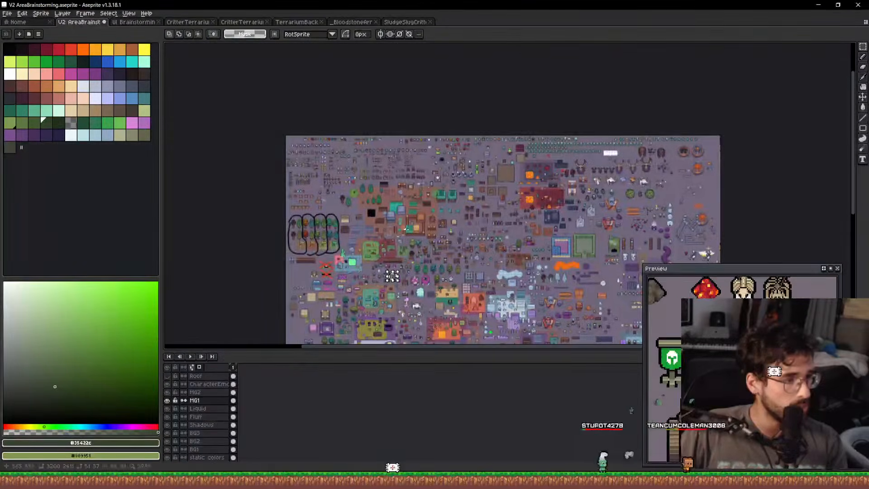
pyautogui.scroll(5, 422, 281)
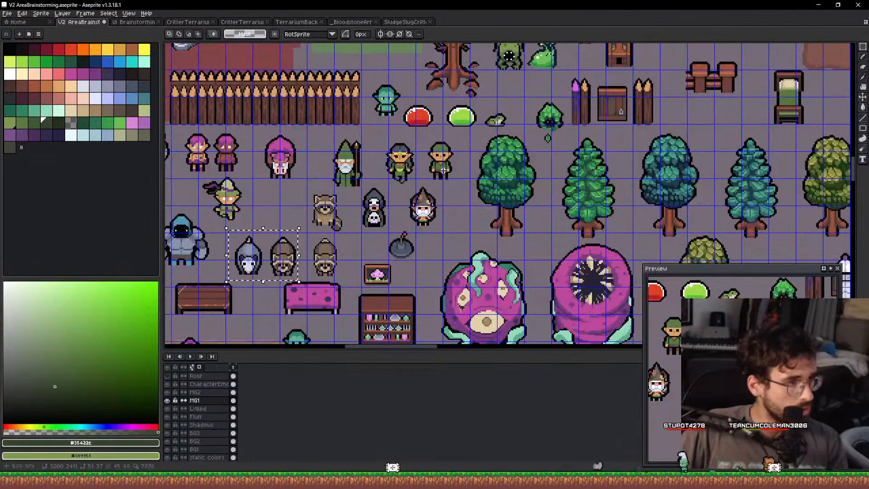
# Clear the opossum and raccoon selection and lasso the large green slug beside the round-mouthed green creature for copying.
pyautogui.hotkey('ctrl', 'd')
pyautogui.moveTo(402, 181); pyautogui.dragTo(356, 304)
pyautogui.scroll(5, 487, 187)
pyautogui.press('q')
pyautogui.moveTo(582, 231); pyautogui.dragTo(519, 247)
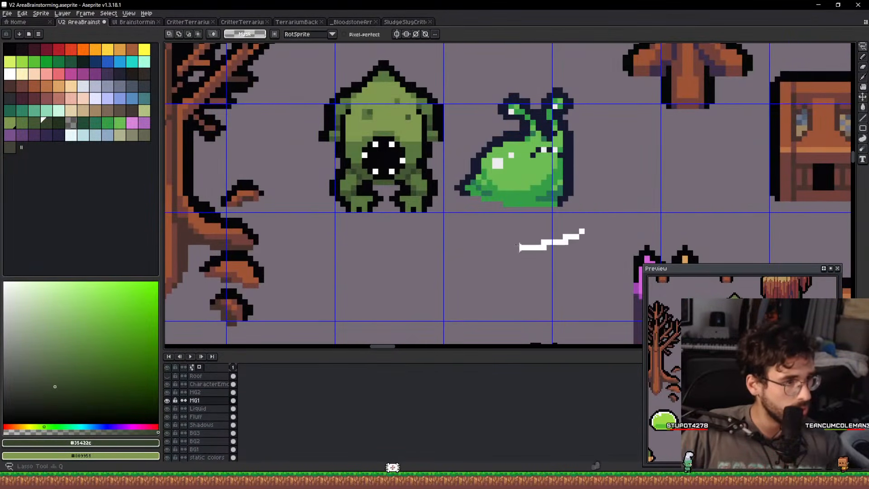
# Paste the large green slug into the open space between the hog-riding goblin and the teal leaf-shaped cocoon.
pyautogui.scroll(-7, 583, 230)
pyautogui.moveTo(613, 96)
pyautogui.mouseDown()
pyautogui.moveTo(584, 229)
pyautogui.moveTo(471, 200)
pyautogui.moveTo(448, 242)
pyautogui.moveTo(618, 206)
pyautogui.mouseUp()
pyautogui.scroll(7, 450, 165)
pyautogui.scroll(-2, 392, 202)
pyautogui.moveTo(392, 202); pyautogui.dragTo(609, 169)
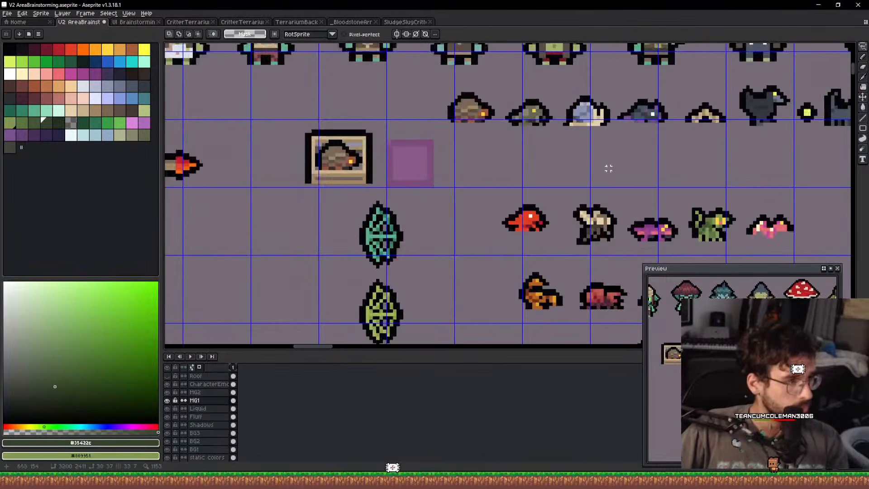
pyautogui.moveTo(512, 233); pyautogui.dragTo(649, 144)
pyautogui.hotkey('ctrl', 'v')
pyautogui.click(475, 124)
pyautogui.moveTo(388, 201); pyautogui.dragTo(330, 212)
pyautogui.scroll(4, 328, 213)
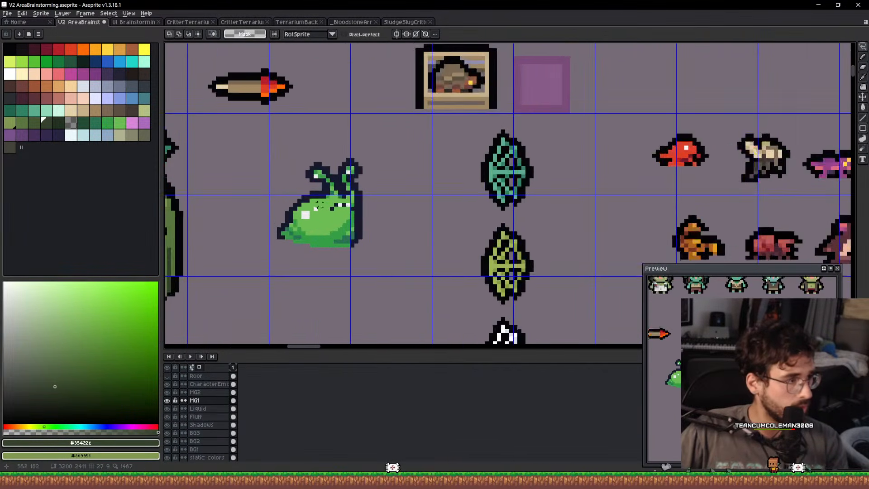
# Sample the large slug's light green as the drawing colour and make a trial stroke inside the purple guide square.
pyautogui.keyDown('alt'); pyautogui.click(344, 226); pyautogui.keyUp('alt')
pyautogui.scroll(-4, 463, 231)
pyautogui.moveTo(466, 231); pyautogui.dragTo(404, 272)
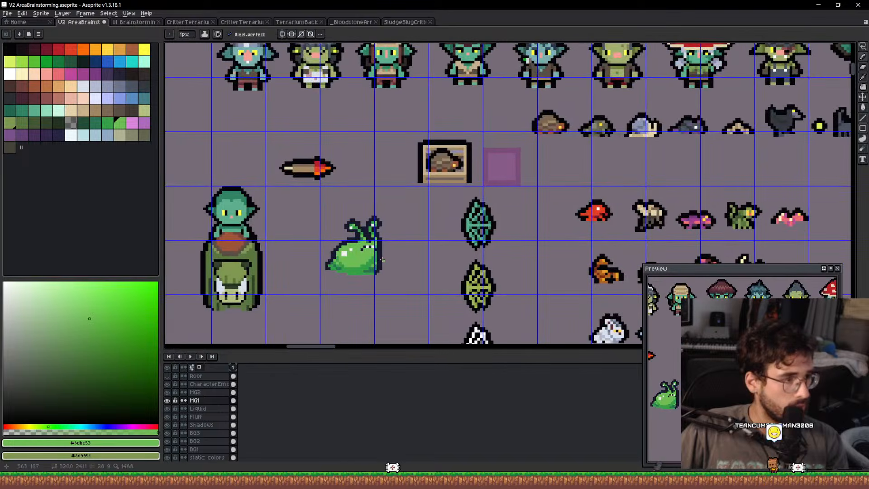
pyautogui.scroll(3, 531, 141)
pyautogui.scroll(3, 466, 202)
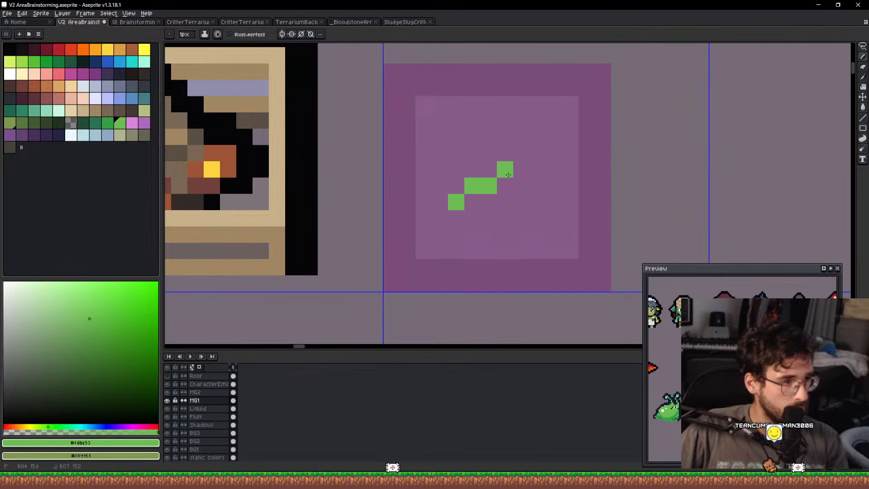
# Copy the small magenta slug from under the goblin line-up into the purple guide square and deselect it.
pyautogui.scroll(-7, 530, 201)
pyautogui.moveTo(702, 178)
pyautogui.mouseDown()
pyautogui.moveTo(226, 198)
pyautogui.moveTo(442, 200)
pyautogui.mouseUp()
pyautogui.scroll(3, 498, 202)
pyautogui.press('q')
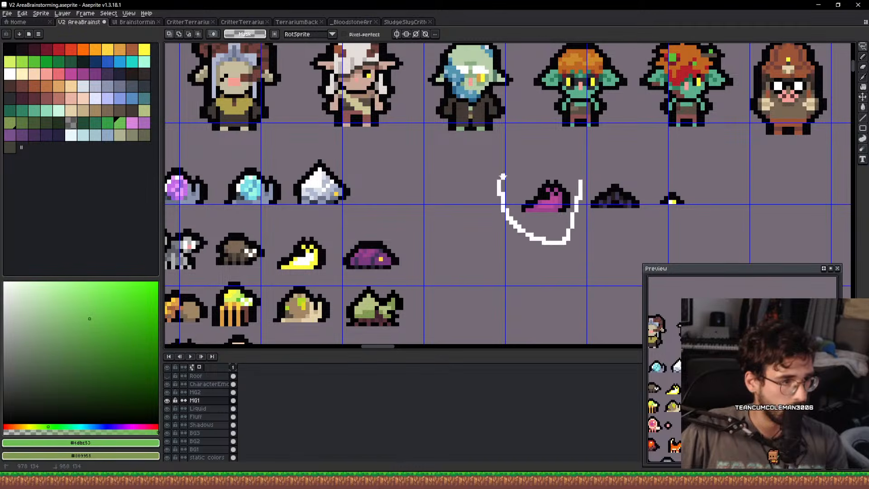
pyautogui.moveTo(503, 176); pyautogui.dragTo(566, 147)
pyautogui.moveTo(547, 195)
pyautogui.mouseDown()
pyautogui.moveTo(169, 200)
pyautogui.moveTo(168, 248)
pyautogui.moveTo(630, 341)
pyautogui.moveTo(699, 149)
pyautogui.moveTo(492, 145)
pyautogui.mouseUp()
pyautogui.hotkey('ctrl', 'd')
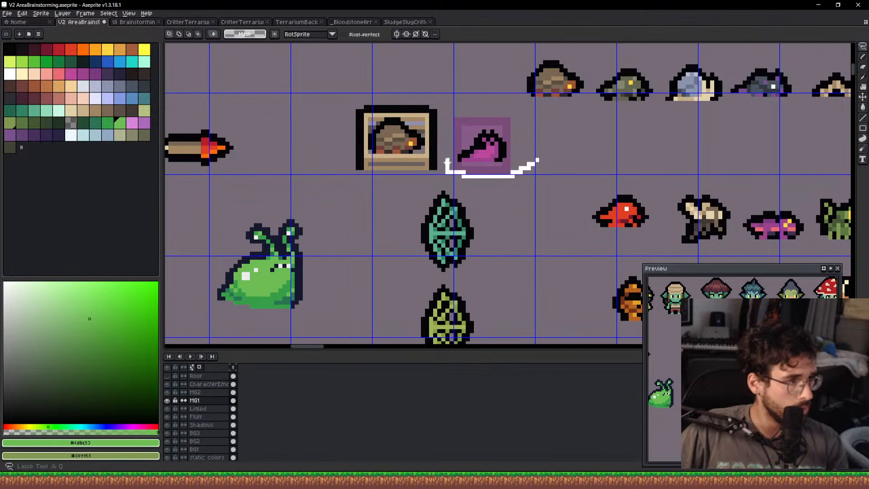
# Lasso the slug copy in the purple guide square and fill its magenta areas with the green tones.
pyautogui.moveTo(447, 161); pyautogui.dragTo(537, 159)
pyautogui.press('g')
pyautogui.scroll(2, 483, 152)
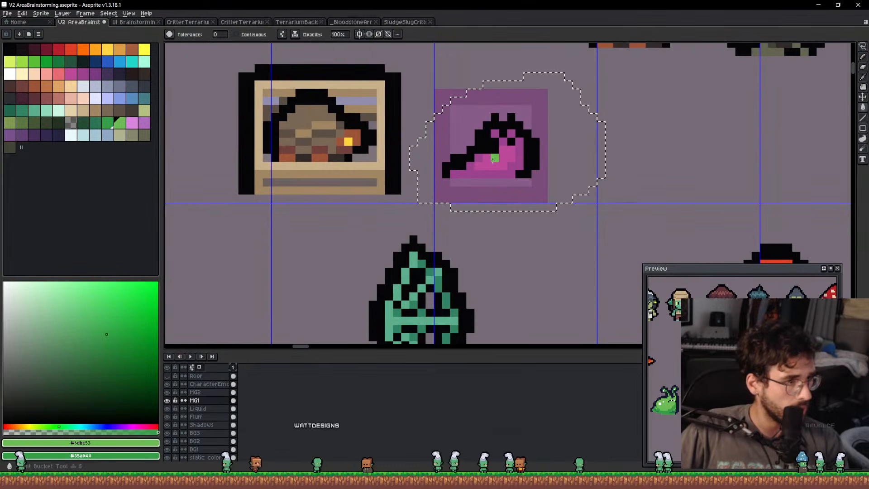
pyautogui.click(492, 159)
# Move the small green slug out of the guide square to the space below the large green slug and deselect it.
pyautogui.scroll(-3, 492, 159)
pyautogui.press('q')
pyautogui.moveTo(388, 173)
pyautogui.mouseDown()
pyautogui.moveTo(384, 147)
pyautogui.moveTo(409, 139)
pyautogui.moveTo(392, 174)
pyautogui.moveTo(258, 281)
pyautogui.mouseUp()
pyautogui.hotkey('ctrl', 'd')
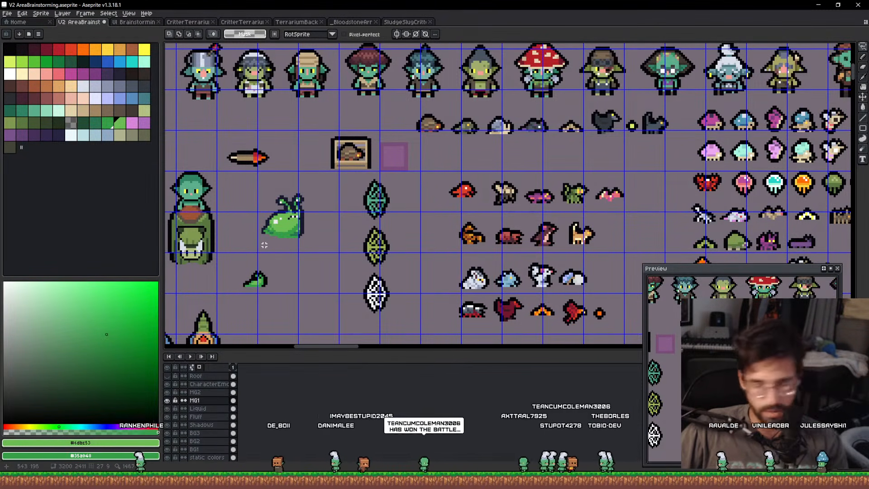
# Select the large green slug beside the hog-riding goblin and delete it.
pyautogui.press('m')
pyautogui.moveTo(249, 248); pyautogui.dragTo(314, 188)
pyautogui.press('Delete')
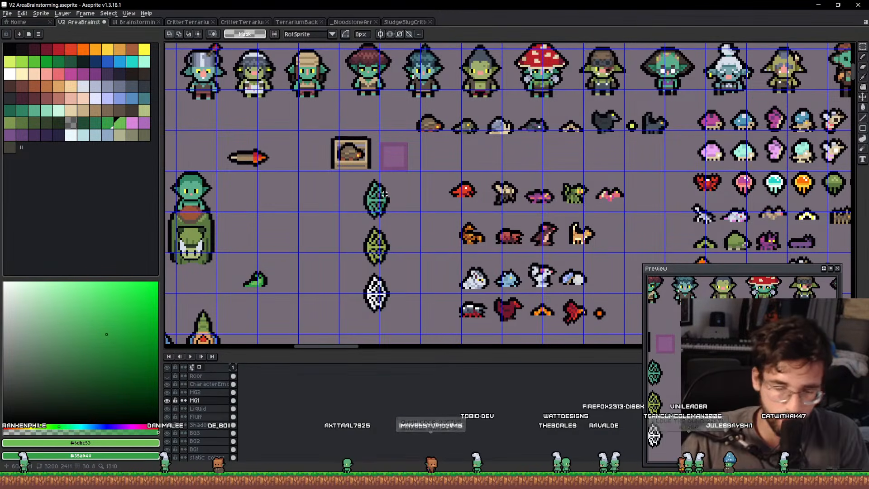
# Paint a light-green blob in the purple guide square and shape its domed top with a 1 px brush.
pyautogui.scroll(3, 395, 180)
pyautogui.press('b')
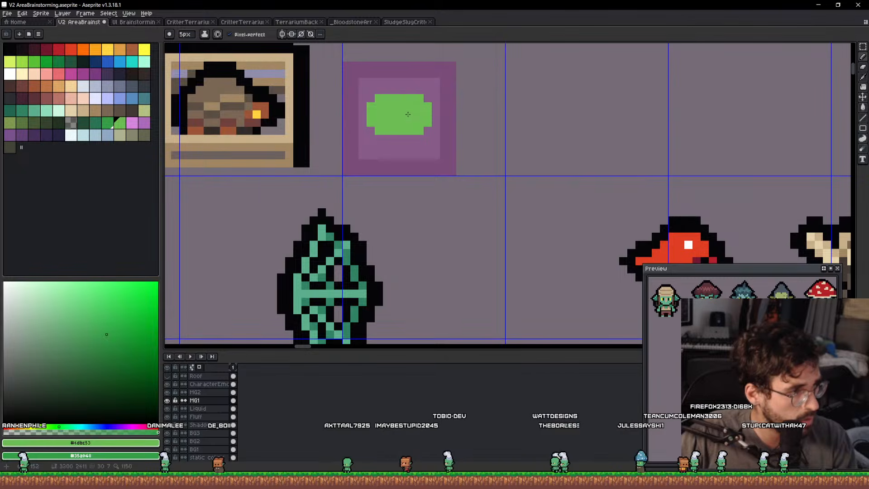
pyautogui.press('-')
pyautogui.press('-')
pyautogui.press('-')
pyautogui.press('-')
pyautogui.click(387, 91)
pyautogui.moveTo(395, 94); pyautogui.dragTo(382, 117)
pyautogui.scroll(1, 382, 143)
pyautogui.scroll(1, 368, 146)
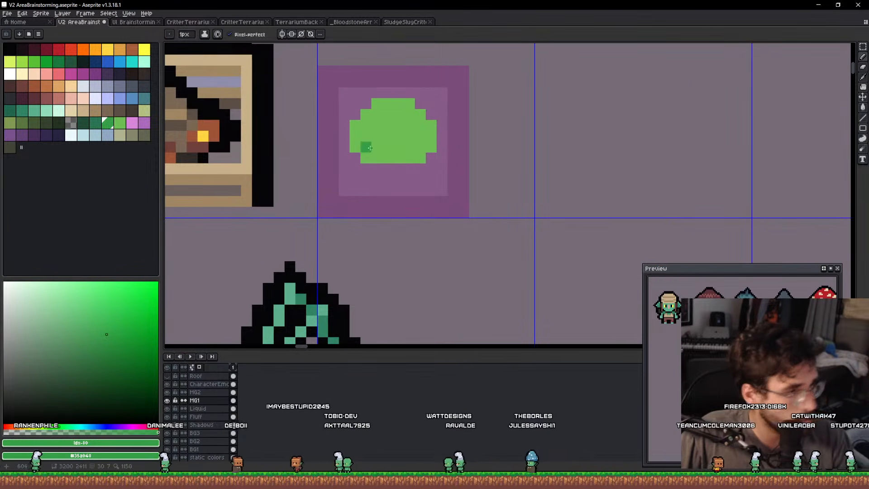
# Shade the blob's lower left area with darker green using a 2 px brush and add a white highlight near its upper right.
pyautogui.press('+')
pyautogui.moveTo(377, 145)
pyautogui.mouseDown()
pyautogui.moveTo(387, 144)
pyautogui.moveTo(376, 133)
pyautogui.mouseUp()
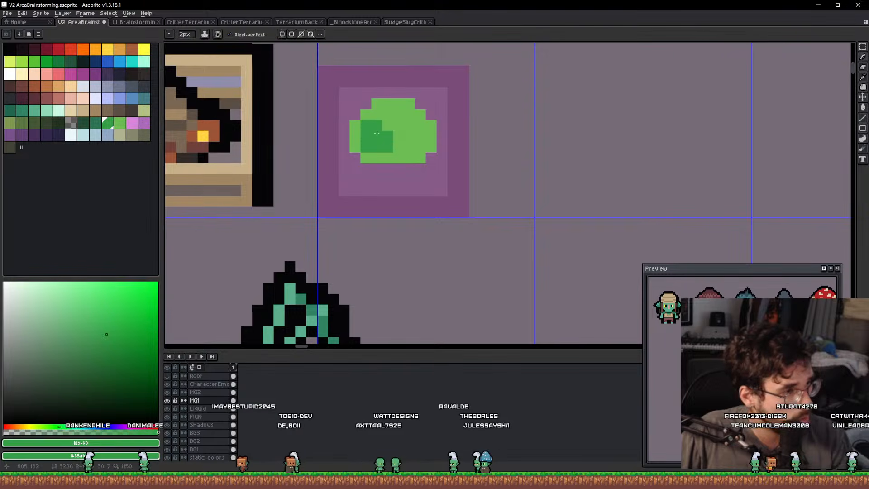
pyautogui.press('-')
pyautogui.press('x')
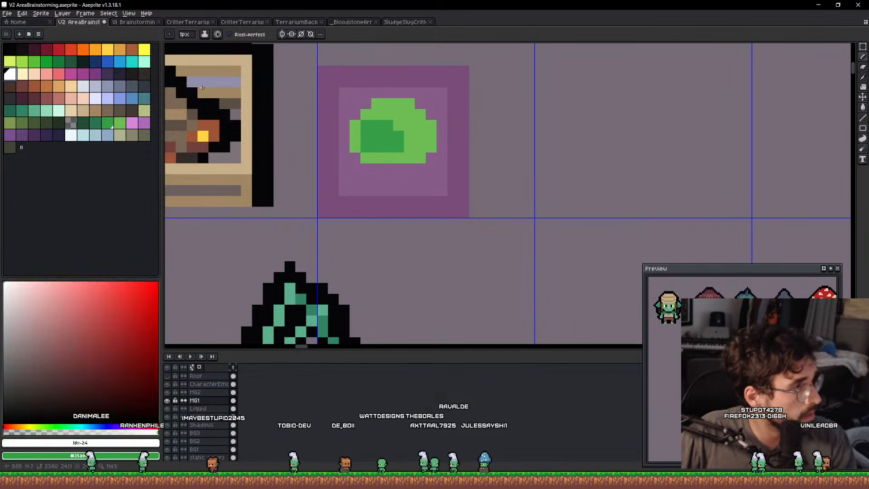
pyautogui.click(410, 116)
# Lasso the green blob, apply a black outline around it twice for a thicker border, and deselect.
pyautogui.click(10, 49)
pyautogui.press('q')
pyautogui.moveTo(539, 211)
pyautogui.mouseDown()
pyautogui.moveTo(342, 168)
pyautogui.moveTo(525, 116)
pyautogui.mouseUp()
pyautogui.hotkey('shift', 'o')
pyautogui.press('Return')
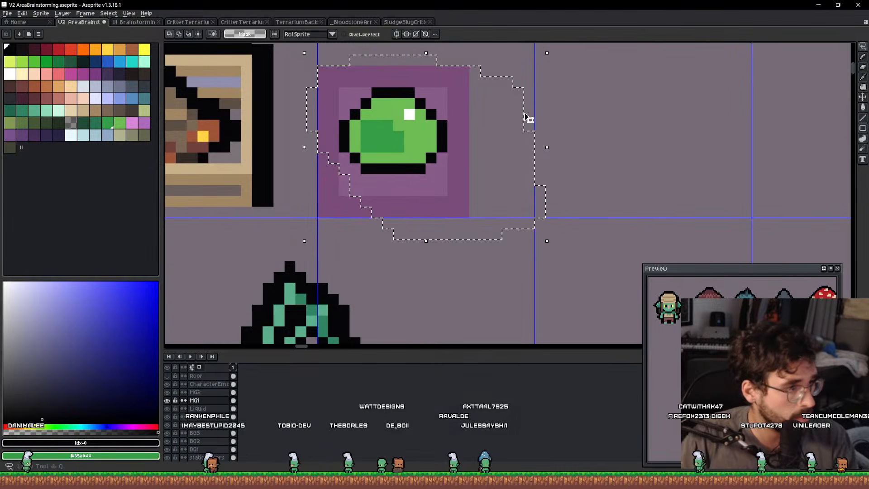
pyautogui.hotkey('shift', 'o')
pyautogui.press('Return')
pyautogui.hotkey('ctrl', 'd')
# Erase the outline beneath the blob, then move the blob from the guide square to the right of the small green slug.
pyautogui.press('b')
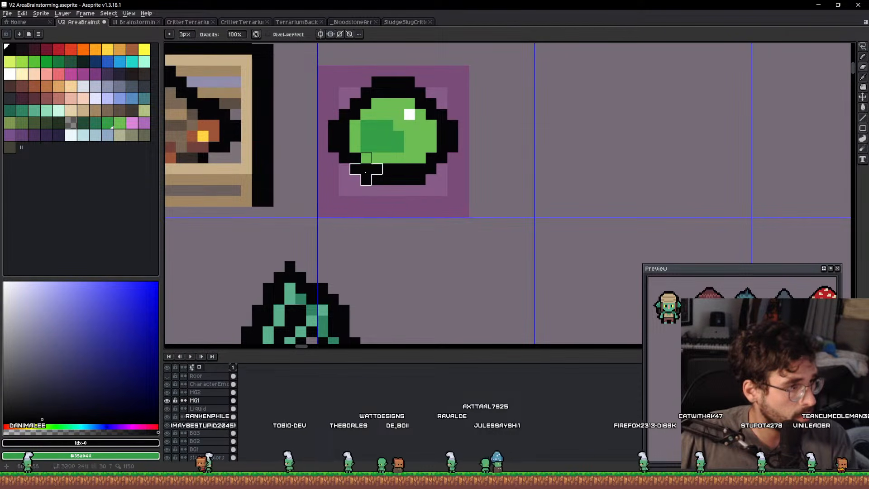
pyautogui.press('q')
pyautogui.moveTo(520, 188)
pyautogui.mouseDown()
pyautogui.moveTo(300, 73)
pyautogui.moveTo(521, 181)
pyautogui.mouseUp()
pyautogui.scroll(-3, 459, 153)
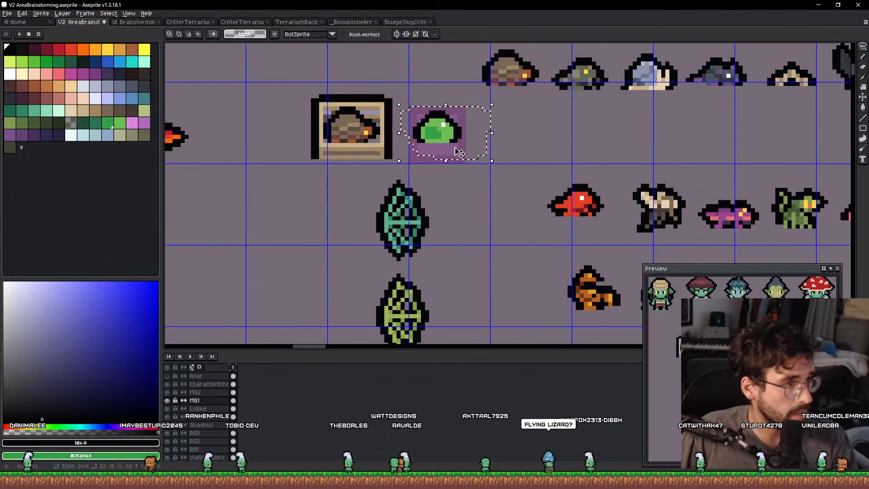
pyautogui.moveTo(455, 148); pyautogui.dragTo(404, 187)
pyautogui.hotkey('ctrl', 'd')
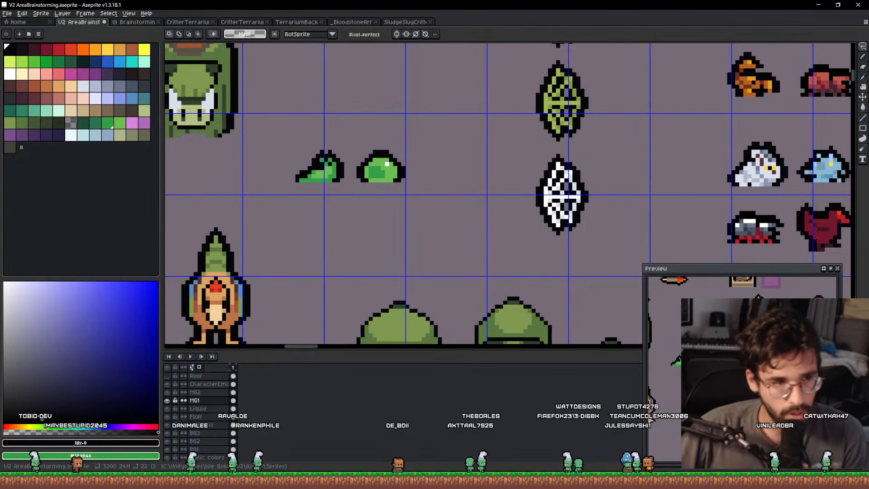
# Repaint the green slime's interior with darker green, leaving light-green rim pixels and a few light-green specks beneath its white highlight.
pyautogui.scroll(-4, 725, 184)
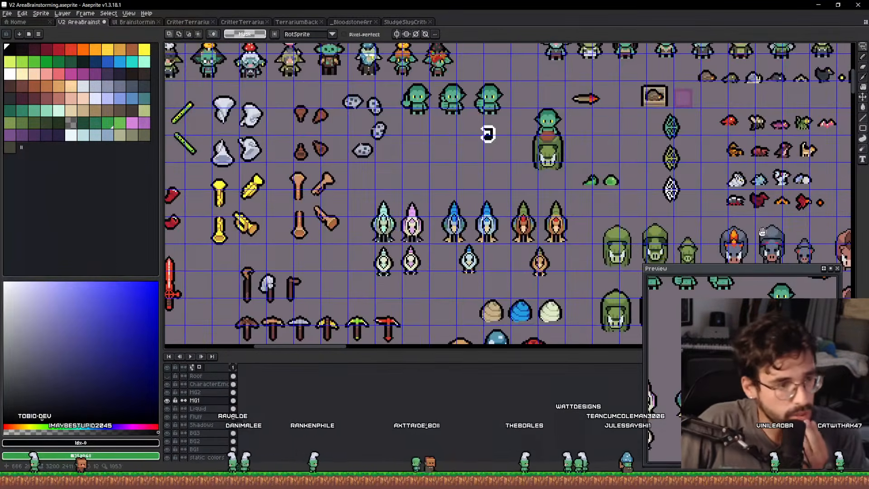
pyautogui.moveTo(725, 184); pyautogui.dragTo(478, 73)
pyautogui.moveTo(655, 188); pyautogui.dragTo(484, 179)
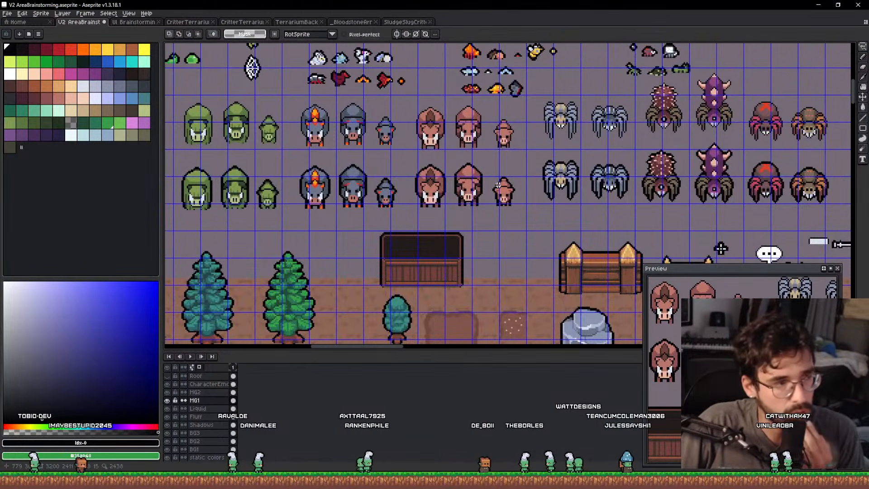
pyautogui.moveTo(378, 124); pyautogui.dragTo(599, 185)
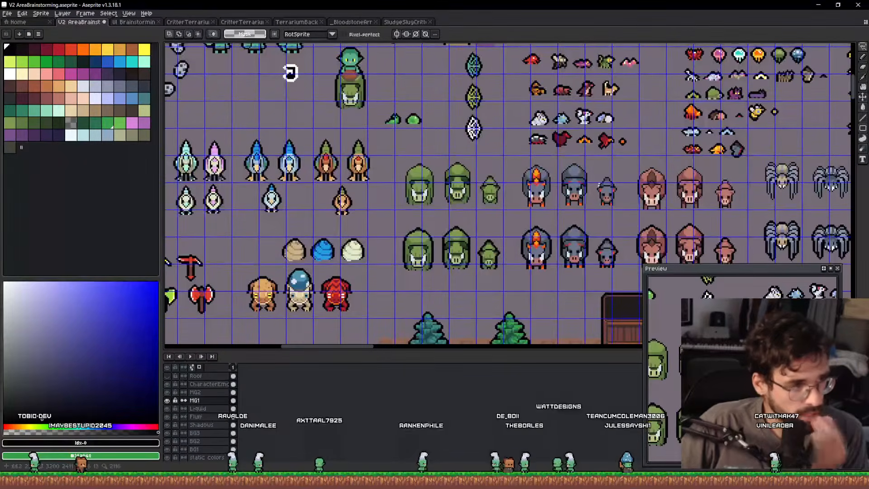
pyautogui.scroll(7, 410, 118)
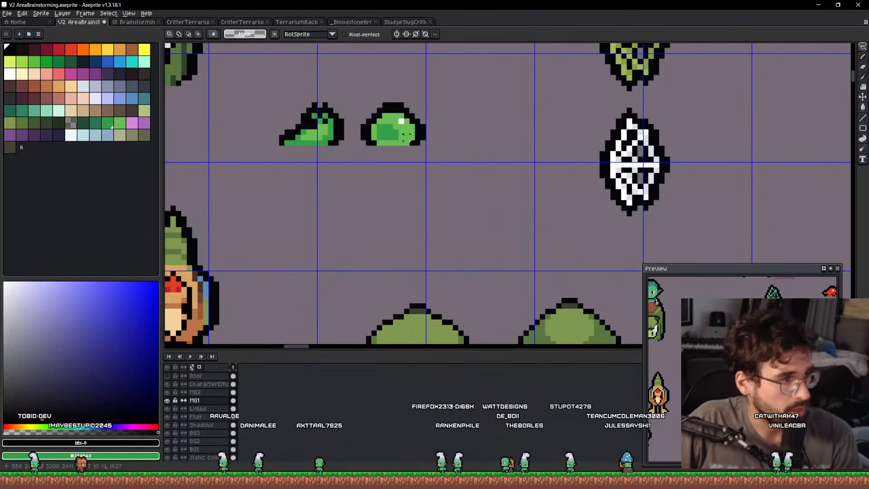
pyautogui.keyDown('alt'); pyautogui.click(368, 131); pyautogui.keyUp('alt')
pyautogui.press('b')
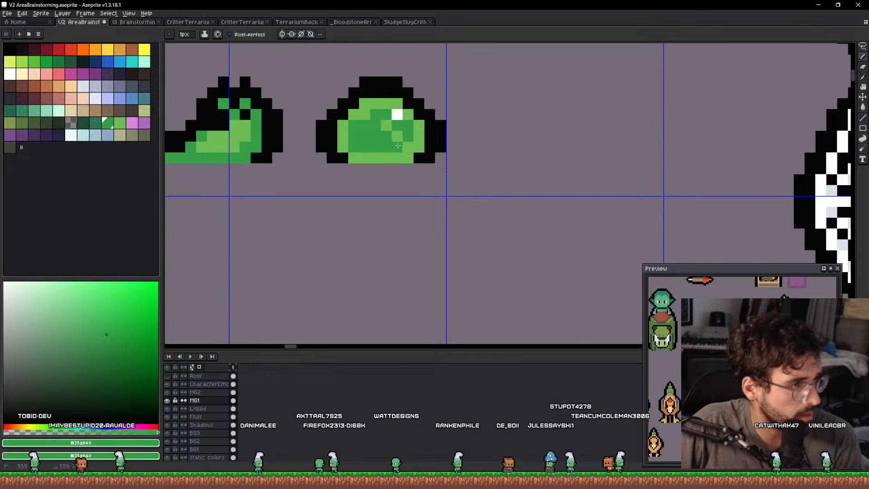
pyautogui.keyDown('alt'); pyautogui.click(349, 146); pyautogui.keyUp('alt')
pyautogui.scroll(-3, 433, 159)
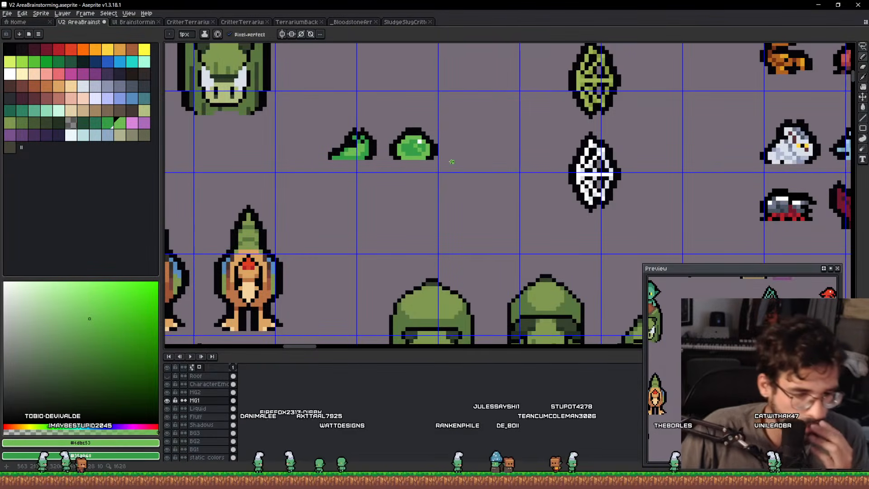
# Look over the existing critter rows on the sprite sheet for a shape suitable as the next swamp critter.
pyautogui.moveTo(631, 147); pyautogui.dragTo(203, 254)
pyautogui.moveTo(778, 67); pyautogui.dragTo(533, 265)
pyautogui.scroll(5, 485, 138)
pyautogui.moveTo(523, 164); pyautogui.dragTo(520, 209)
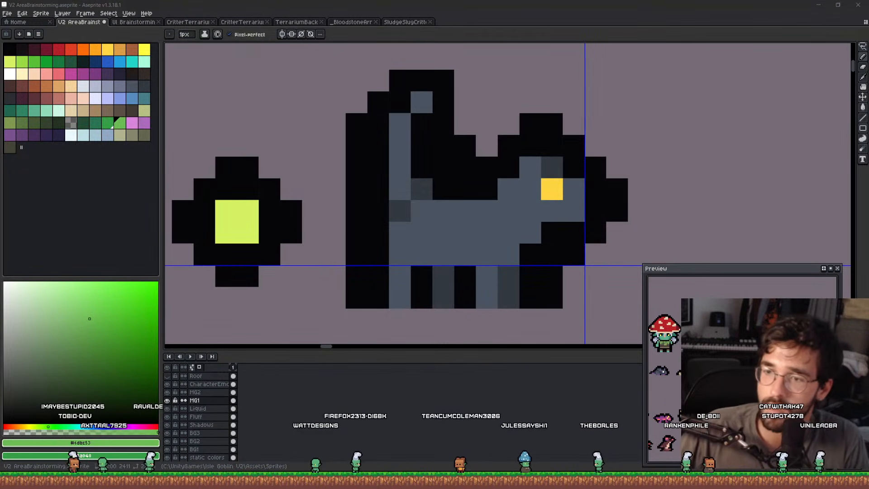
pyautogui.scroll(-8, 320, 198)
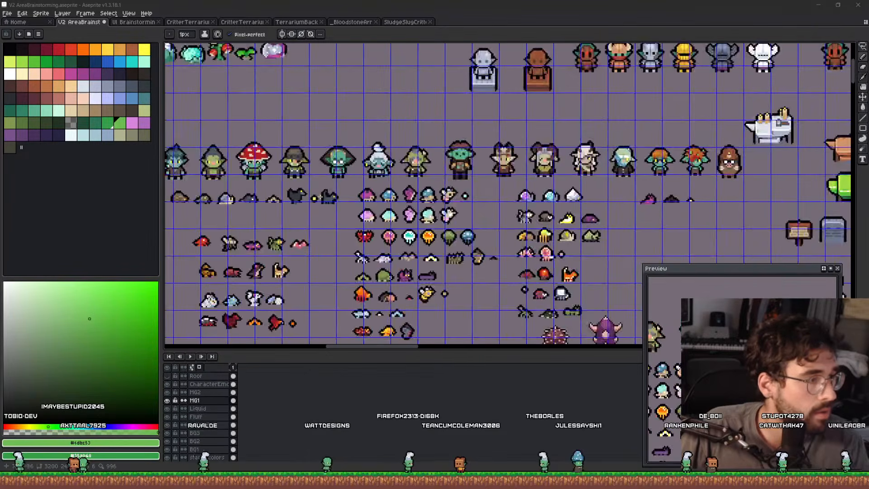
pyautogui.scroll(1, 482, 179)
pyautogui.scroll(1, 482, 180)
pyautogui.scroll(2, 482, 180)
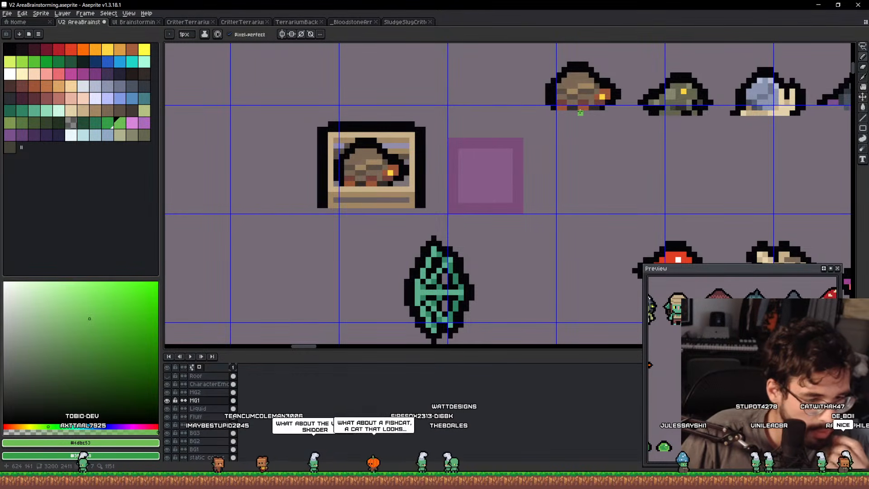
pyautogui.scroll(-2, 580, 111)
pyautogui.hscroll(5, 551, 185)
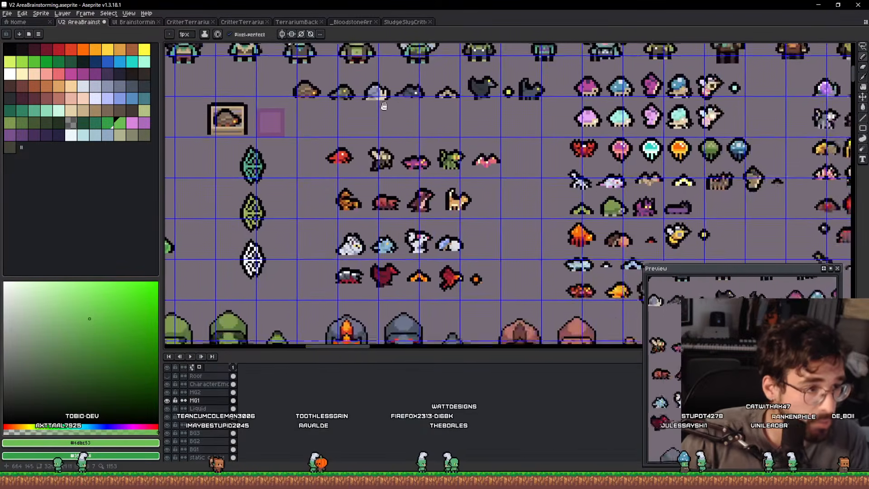
pyautogui.moveTo(708, 139); pyautogui.dragTo(623, 119)
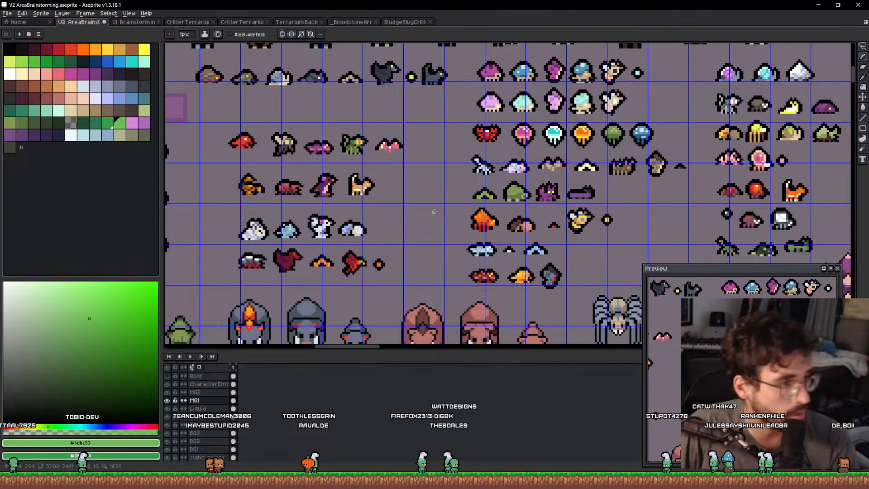
# Lasso the small blue-and-white critter at the end of its row and place a copy in the purple guide square.
pyautogui.scroll(4, 340, 219)
pyautogui.press('q')
pyautogui.moveTo(445, 206)
pyautogui.mouseDown()
pyautogui.moveTo(345, 132)
pyautogui.moveTo(491, 119)
pyautogui.mouseUp()
pyautogui.scroll(-4, 395, 170)
pyautogui.moveTo(395, 170)
pyautogui.mouseDown()
pyautogui.moveTo(720, 206)
pyautogui.moveTo(764, 293)
pyautogui.moveTo(643, 256)
pyautogui.mouseUp()
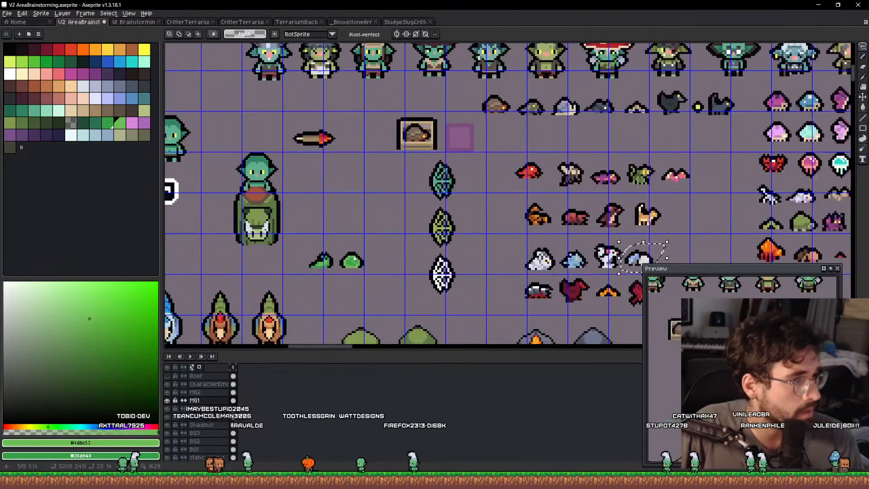
pyautogui.scroll(4, 484, 132)
pyautogui.moveTo(491, 213)
pyautogui.mouseDown()
pyautogui.moveTo(416, 142)
pyautogui.moveTo(423, 148)
pyautogui.mouseUp()
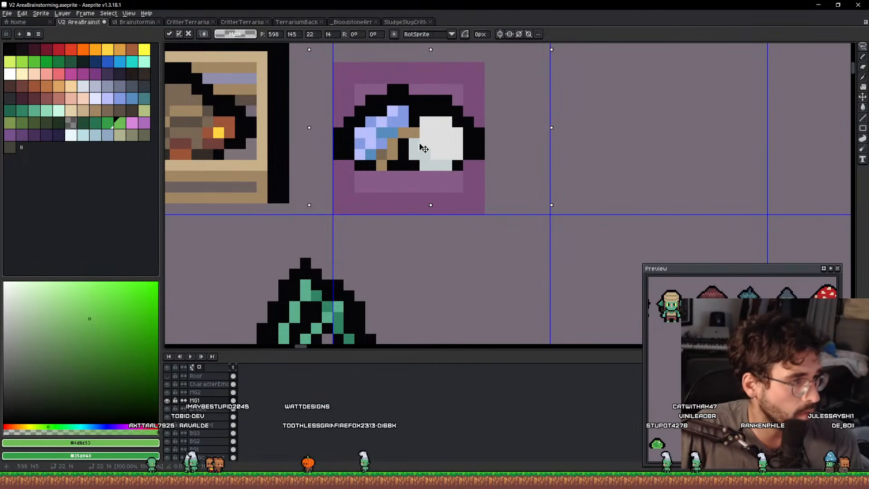
pyautogui.press('Return')
# Place a copy of the green slime to the right of the guide square as a color reference and deselect it.
pyautogui.scroll(-4, 423, 148)
pyautogui.moveTo(330, 319); pyautogui.dragTo(378, 266)
pyautogui.moveTo(304, 261)
pyautogui.mouseDown()
pyautogui.moveTo(375, 264)
pyautogui.moveTo(539, 104)
pyautogui.mouseUp()
pyautogui.hotkey('ctrl', 'd')
# Lasso the copied critter's white ball and fill it with the slime's light green, using darker green for its shadow.
pyautogui.scroll(5, 524, 101)
pyautogui.moveTo(428, 127); pyautogui.dragTo(492, 189)
pyautogui.scroll(1, 492, 190)
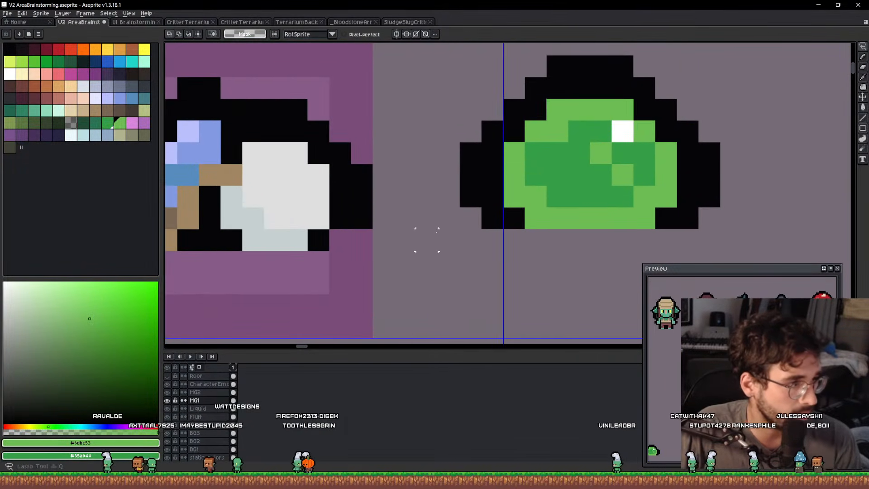
pyautogui.moveTo(427, 241); pyautogui.dragTo(418, 185)
pyautogui.press('i')
pyautogui.click(593, 155)
pyautogui.press('g')
pyautogui.click(297, 217)
pyautogui.rightClick(257, 236)
# Lasso the critter's blue part and fill its blue shades with dark, medium and light brown from the palette.
pyautogui.scroll(-4, 338, 197)
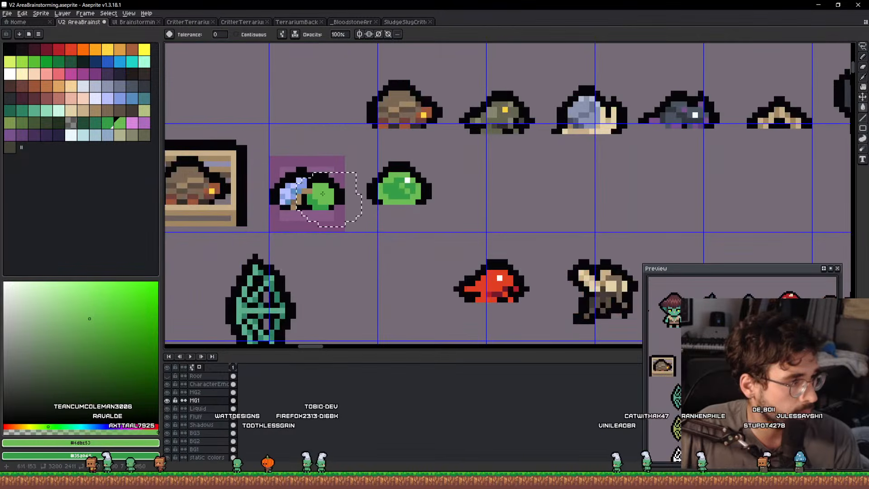
pyautogui.scroll(4, 280, 185)
pyautogui.press('q')
pyautogui.moveTo(467, 169)
pyautogui.mouseDown()
pyautogui.moveTo(283, 174)
pyautogui.moveTo(380, 98)
pyautogui.mouseUp()
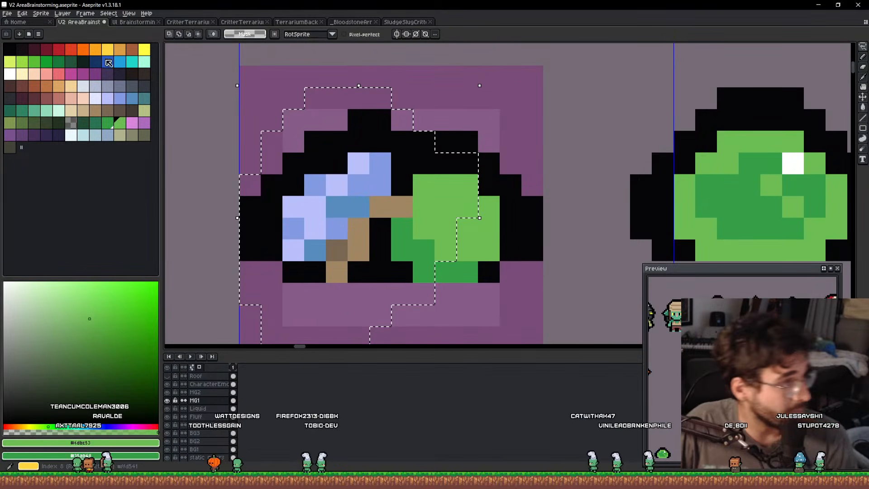
pyautogui.click(118, 110)
pyautogui.press('g')
pyautogui.click(340, 206)
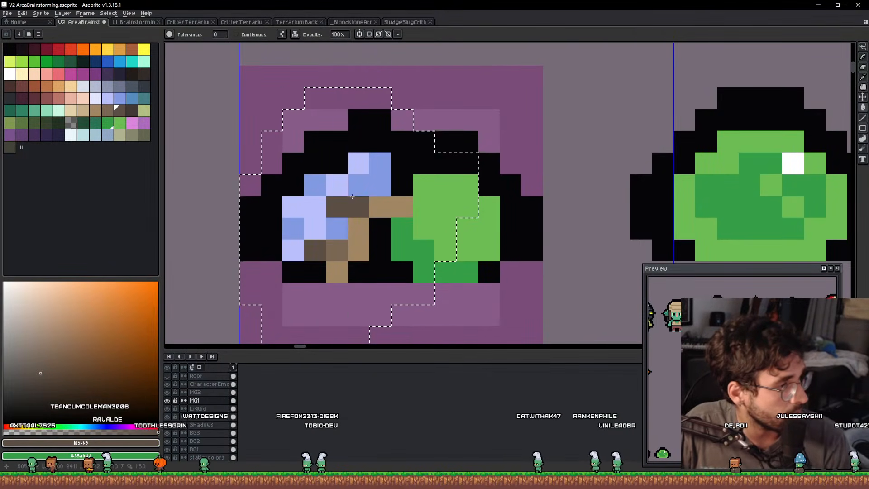
pyautogui.scroll(1, 356, 192)
pyautogui.click(361, 183)
pyautogui.keyDown('alt'); pyautogui.click(380, 206); pyautogui.keyUp('alt')
pyautogui.click(336, 186)
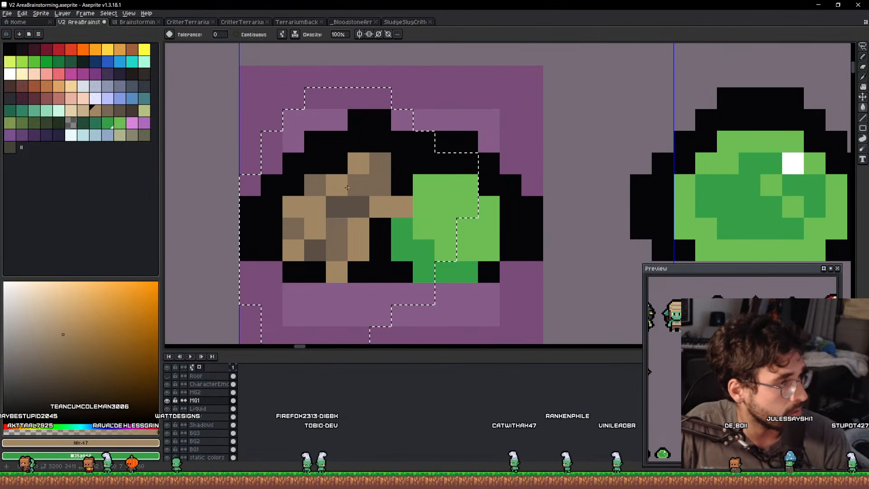
# Paint the critter's tan limb pixels dark reddish-brown with a 1 px brush.
pyautogui.click(38, 91)
pyautogui.press('b')
pyautogui.moveTo(337, 271)
pyautogui.mouseDown()
pyautogui.moveTo(359, 250)
pyautogui.moveTo(358, 229)
pyautogui.moveTo(357, 256)
pyautogui.moveTo(337, 272)
pyautogui.mouseUp()
pyautogui.scroll(1, 374, 213)
pyautogui.scroll(1, 359, 238)
pyautogui.moveTo(359, 239); pyautogui.dragTo(338, 275)
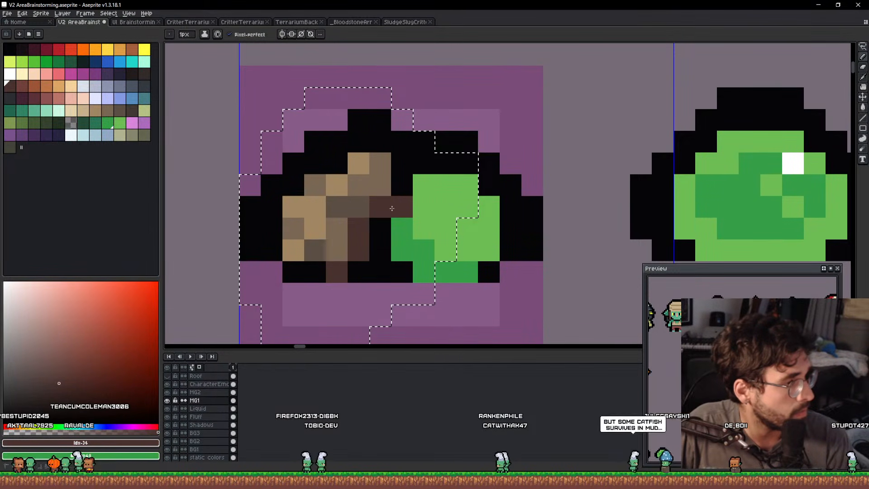
# Move the brown-and-green critter from the guide square to the right of the green slime and sample the slime's white highlight color.
pyautogui.scroll(-3, 394, 216)
pyautogui.press('q')
pyautogui.moveTo(435, 213)
pyautogui.mouseDown()
pyautogui.moveTo(366, 229)
pyautogui.moveTo(427, 174)
pyautogui.moveTo(208, 345)
pyautogui.moveTo(339, 177)
pyautogui.mouseUp()
pyautogui.scroll(-2, 408, 193)
pyautogui.hotkey('ctrl', 'd')
pyautogui.scroll(4, 331, 185)
pyautogui.keyDown('alt'); pyautogui.click(259, 167); pyautogui.keyUp('alt')
pyautogui.keyDown('alt'); pyautogui.click(252, 165); pyautogui.keyUp('alt')
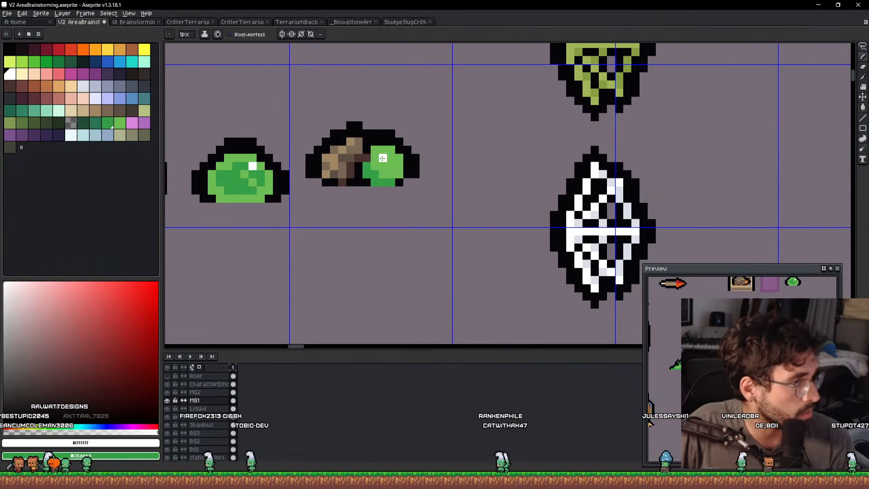
# Erase the reference slime copy beside the guide square with an 11 px eraser and save the file.
pyautogui.scroll(-4, 375, 154)
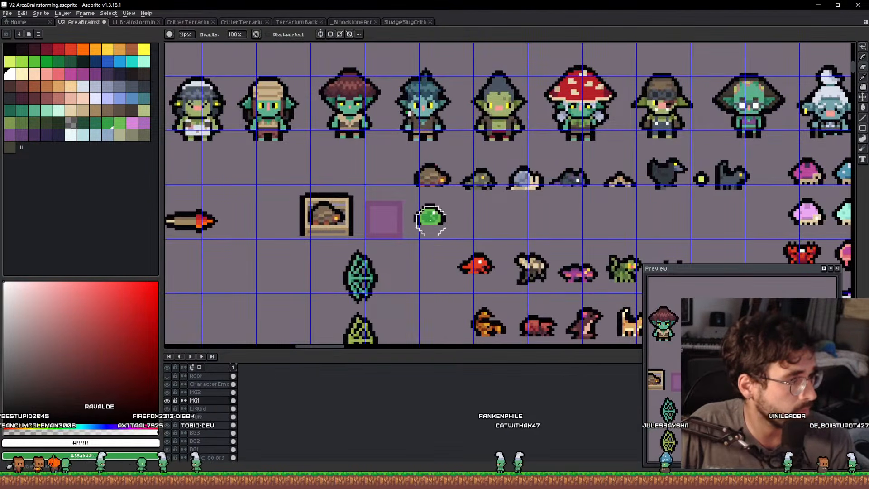
pyautogui.scroll(-11, 431, 220)
pyautogui.click(430, 220)
pyautogui.hotkey('ctrl', 's')
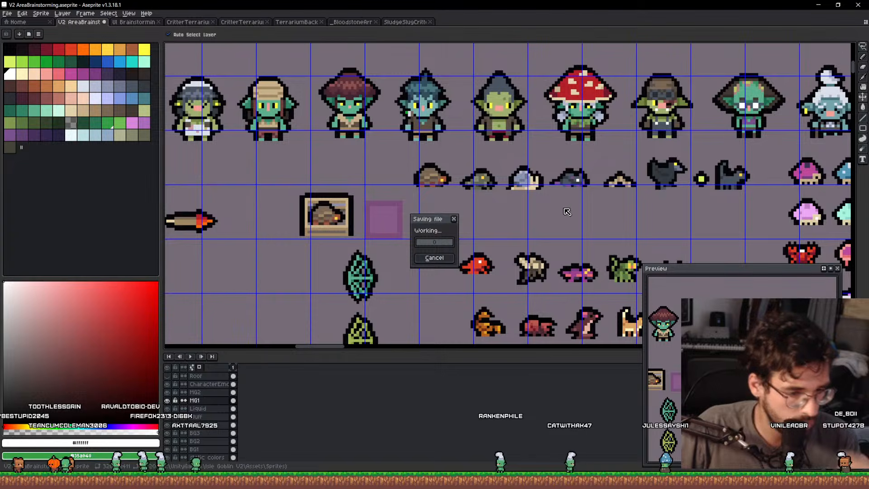
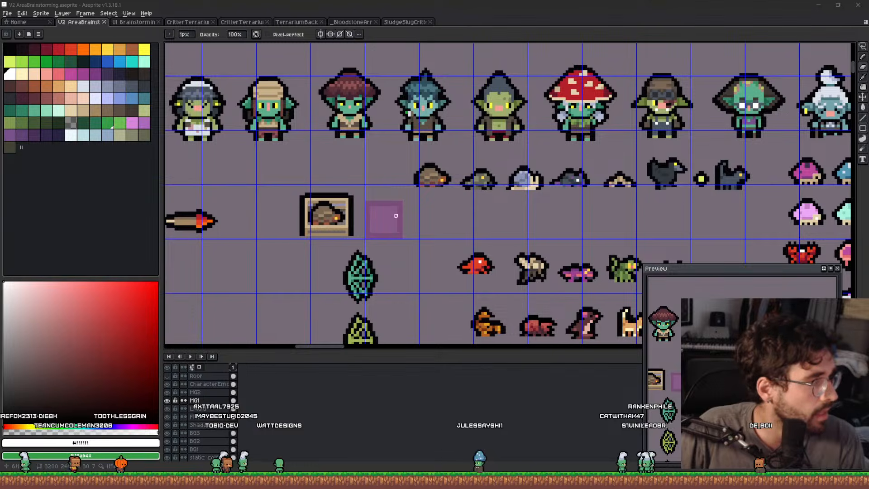
# Check the flying lizard image results in the browser and return to the sprite sheet in Aseprite.
pyautogui.moveTo(396, 216); pyautogui.dragTo(398, 155)
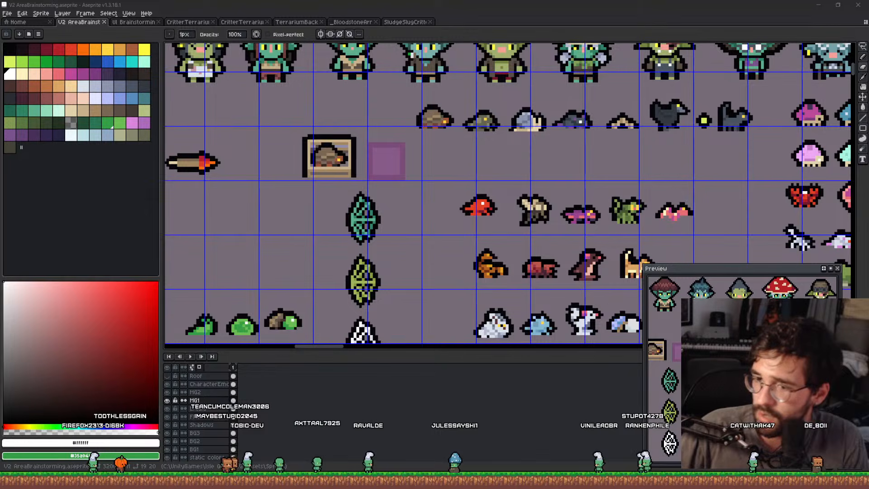
pyautogui.press('super+shift+Left')
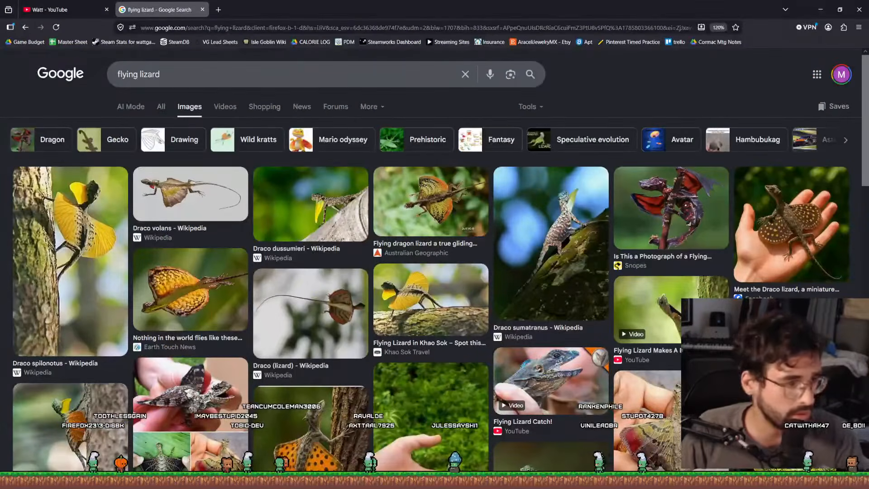
pyautogui.press('super+shift+Right')
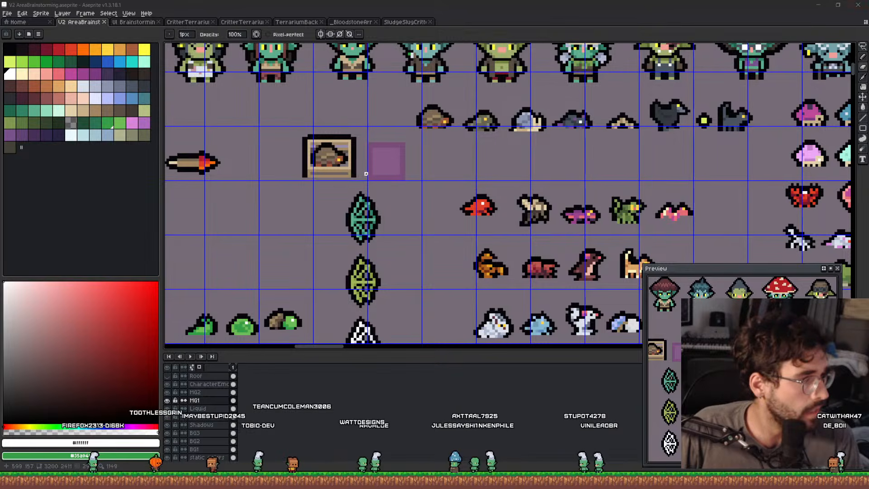
# Paint a 2 px pale olive-green head with a long 1 px high body trailing left in the purple guide square.
pyautogui.scroll(3, 384, 171)
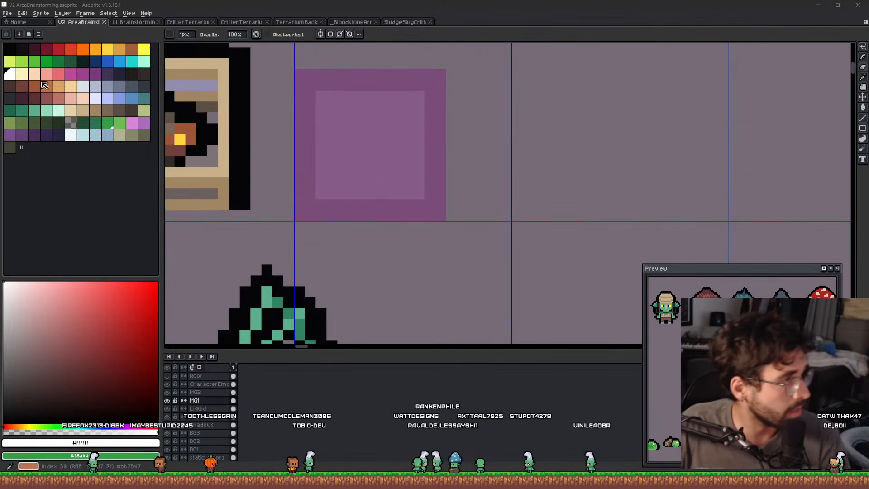
pyautogui.click(34, 61)
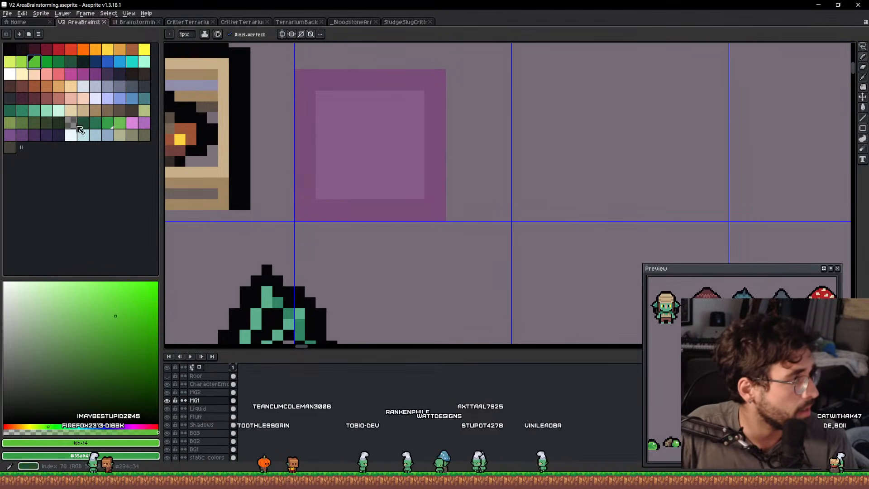
pyautogui.click(144, 111)
pyautogui.scroll(2, 403, 133)
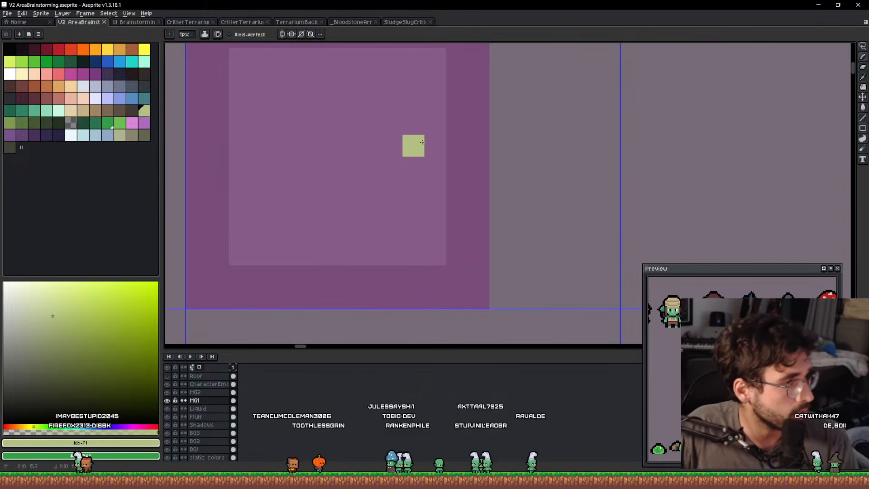
pyautogui.press('+')
pyautogui.click(417, 143)
pyautogui.press('-')
pyautogui.moveTo(398, 145); pyautogui.dragTo(283, 141)
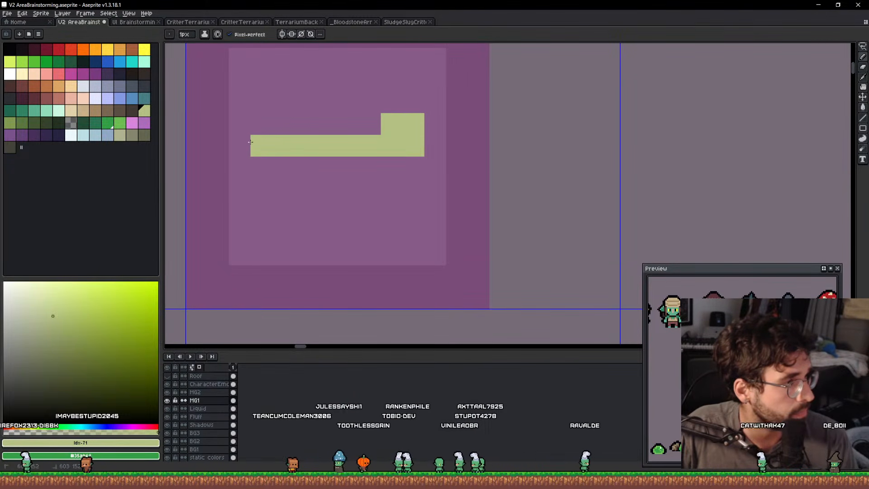
pyautogui.moveTo(368, 143); pyautogui.dragTo(363, 161)
# Lasso the pale green body and shift it right so its head meets the inner guide area's right edge, and deselect.
pyautogui.press('q')
pyautogui.moveTo(495, 208)
pyautogui.mouseDown()
pyautogui.moveTo(252, 128)
pyautogui.moveTo(589, 147)
pyautogui.mouseUp()
pyautogui.moveTo(428, 176)
pyautogui.mouseDown()
pyautogui.moveTo(471, 176)
pyautogui.moveTo(450, 177)
pyautogui.moveTo(471, 195)
pyautogui.mouseUp()
pyautogui.hotkey('ctrl', 'd')
# Measure the guide square's light inner area with a rectangular selection and clear the selection.
pyautogui.scroll(1, 471, 195)
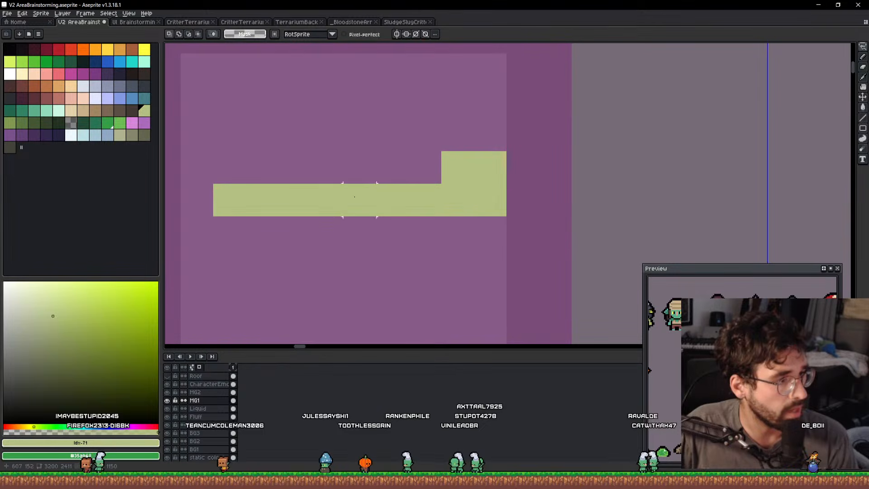
pyautogui.scroll(-1, 343, 183)
pyautogui.moveTo(252, 180); pyautogui.dragTo(302, 177)
pyautogui.press('m')
pyautogui.moveTo(284, 92); pyautogui.dragTo(503, 312)
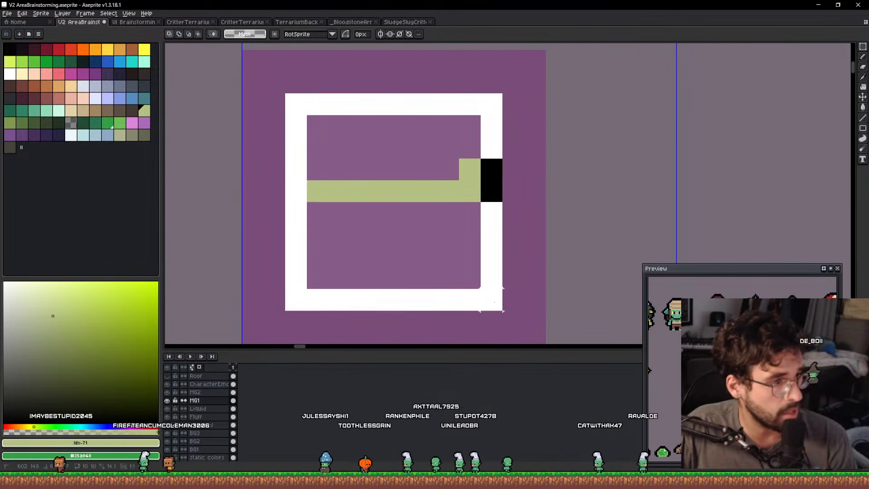
pyautogui.scroll(-2, 330, 312)
pyautogui.moveTo(300, 320); pyautogui.dragTo(406, 213)
pyautogui.scroll(4, 377, 241)
pyautogui.moveTo(412, 262)
pyautogui.mouseDown()
pyautogui.moveTo(494, 182)
pyautogui.moveTo(508, 180)
pyautogui.mouseUp()
pyautogui.scroll(-2, 494, 183)
pyautogui.hotkey('ctrl', 'd')
pyautogui.scroll(3, 496, 201)
pyautogui.scroll(-2, 489, 201)
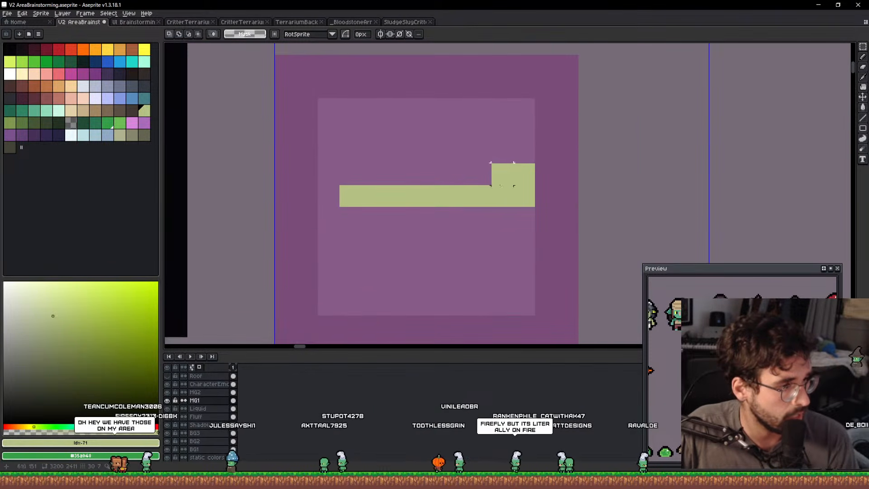
# Try adding three evenly spaced single-pixel bumps along the top of the pale green body, and undo them.
pyautogui.press('b')
pyautogui.click(380, 178)
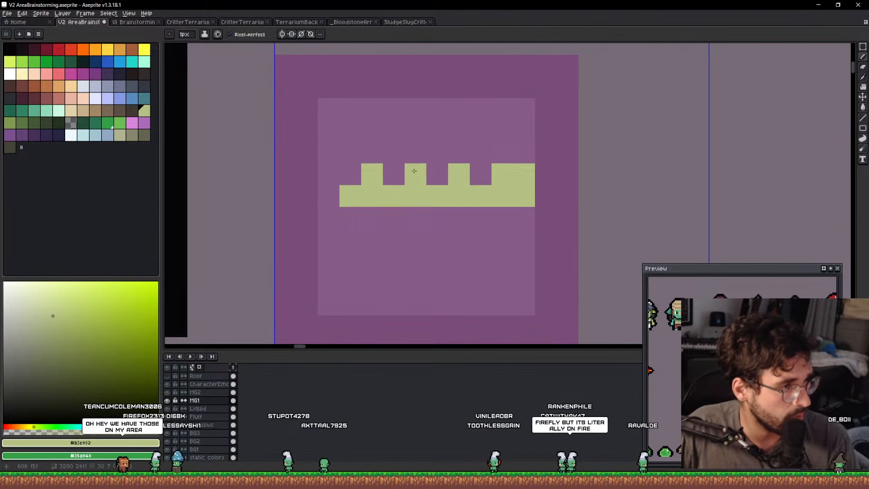
pyautogui.hotkey('ctrl', 'z')
pyautogui.hotkey('ctrl', 'z')
pyautogui.hotkey('ctrl', 'z')
# Paint the pale olive body into a lizard shape, thickening it to 2 px, lengthening the tail and adding four splayed legs.
pyautogui.click(397, 181)
pyautogui.click(462, 181)
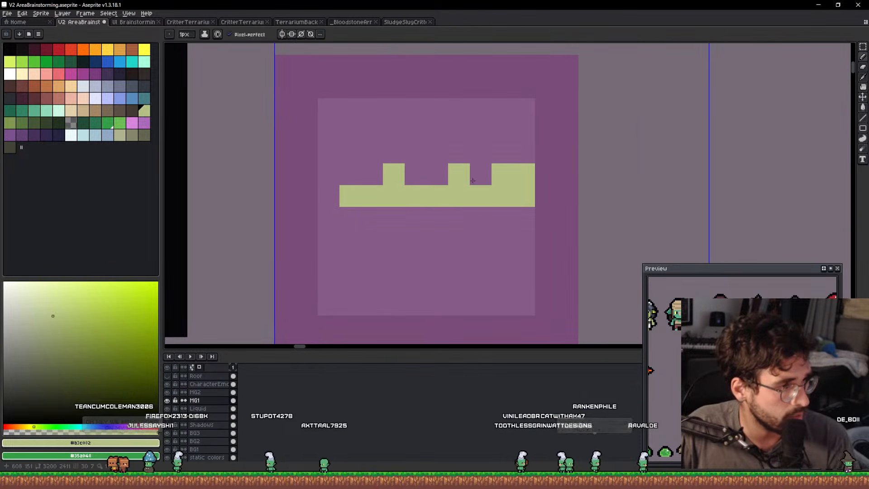
pyautogui.hotkey('ctrl', 'z')
pyautogui.click(476, 153)
pyautogui.moveTo(481, 213); pyautogui.dragTo(370, 217)
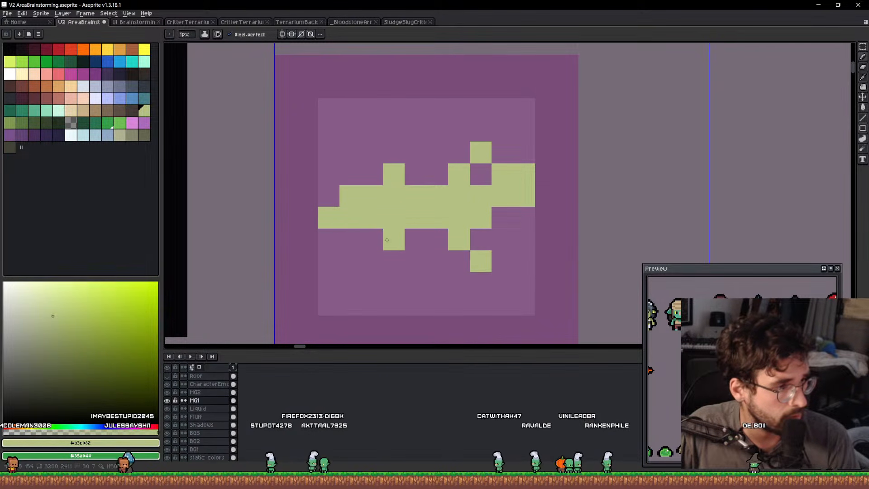
pyautogui.scroll(-3, 423, 211)
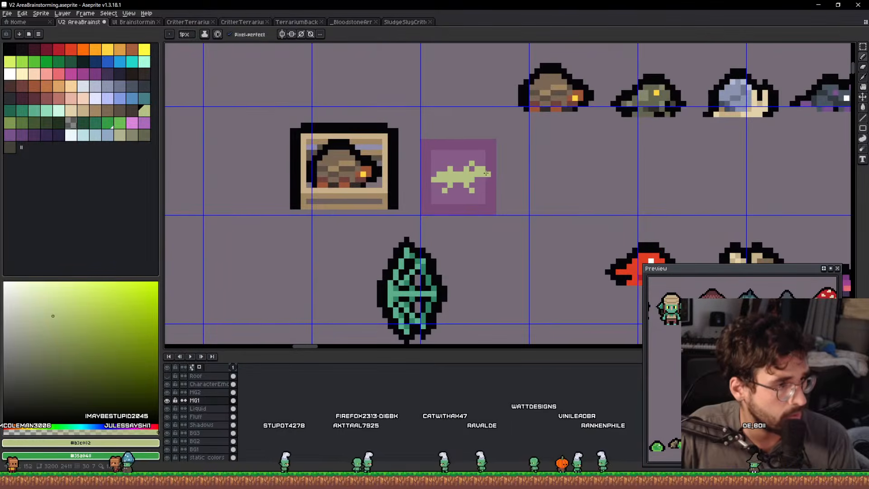
# Lasso the pale olive lizard and apply a black outline around it, clearing the selection.
pyautogui.scroll(4, 480, 171)
pyautogui.click(9, 49)
pyautogui.scroll(-2, 277, 158)
pyautogui.press('q')
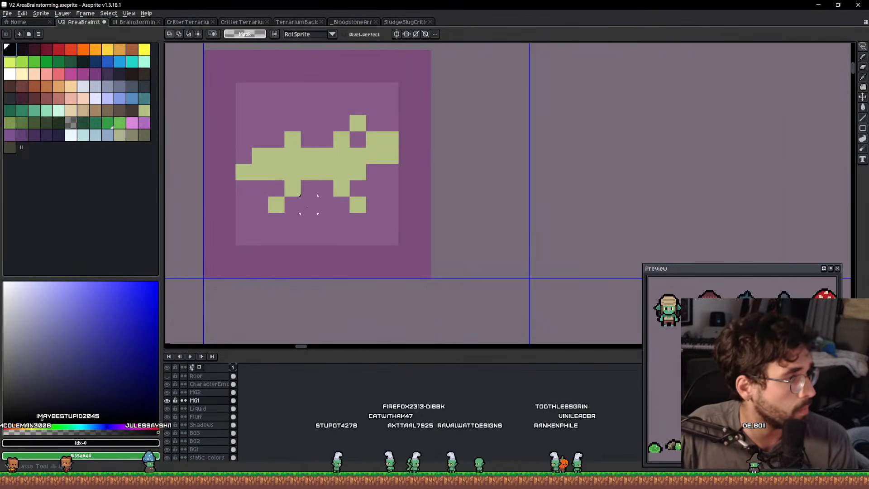
pyautogui.moveTo(309, 205)
pyautogui.mouseDown()
pyautogui.moveTo(472, 107)
pyautogui.moveTo(503, 189)
pyautogui.mouseUp()
pyautogui.hotkey('shift', 'o')
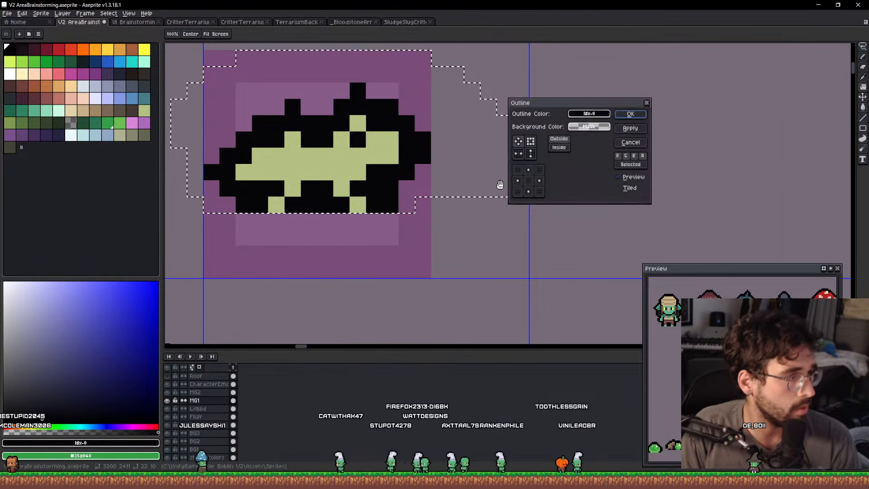
pyautogui.press('Return')
pyautogui.hotkey('ctrl', 'd')
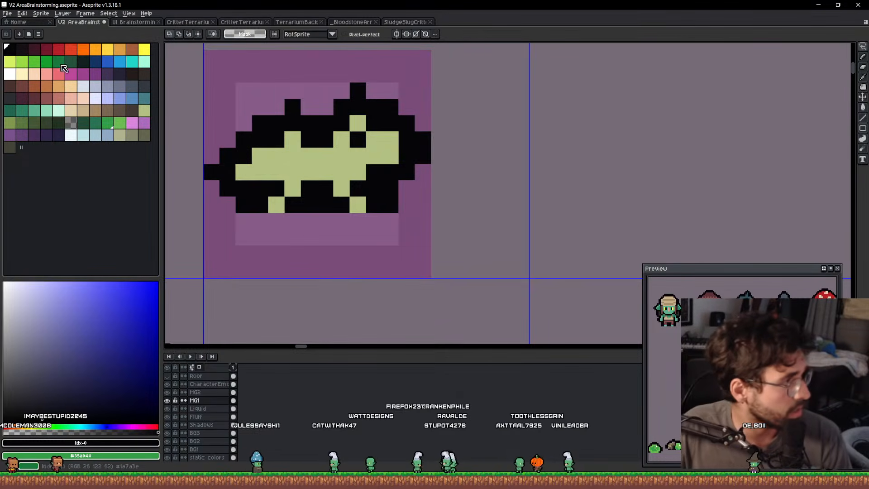
# Paint a single red pixel as the lizard's eye.
pyautogui.click(71, 49)
pyautogui.press('b')
pyautogui.click(374, 139)
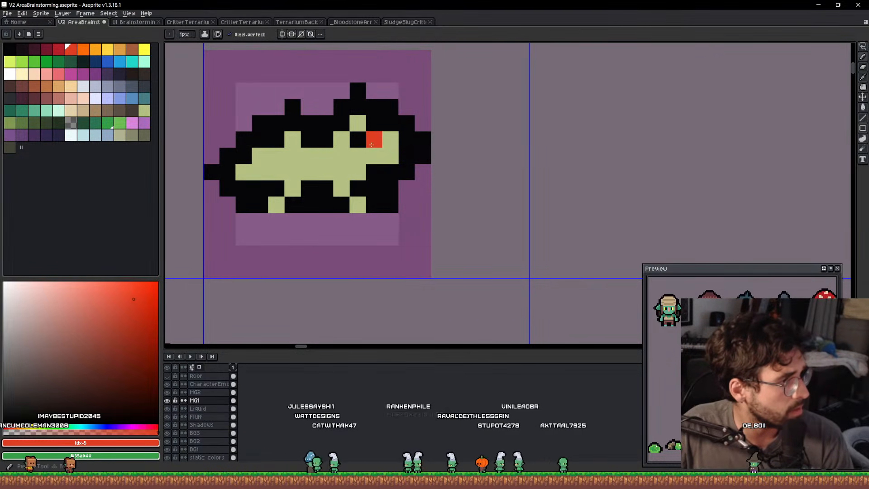
pyautogui.scroll(-4, 436, 157)
pyautogui.scroll(5, 428, 162)
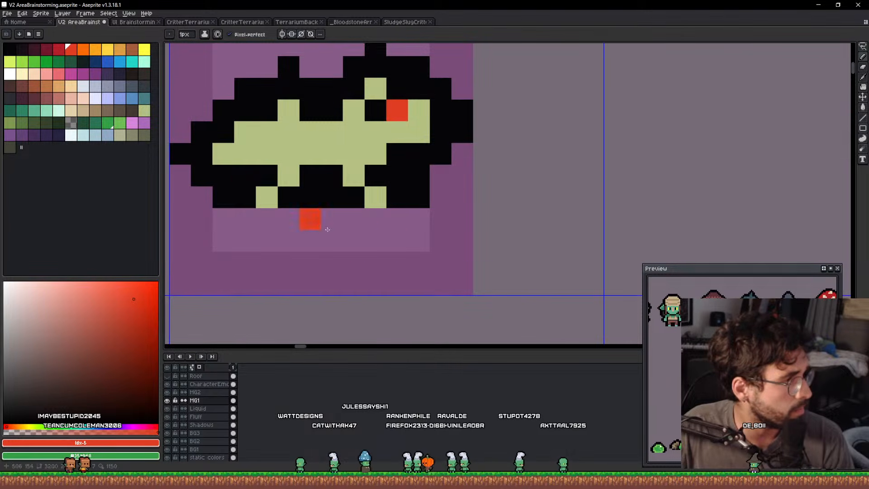
# Extend both lower legs outward by one pale olive pixel, outline the feet in black, and undo the stray belly stroke.
pyautogui.keyDown('alt'); pyautogui.click(375, 200); pyautogui.keyUp('alt')
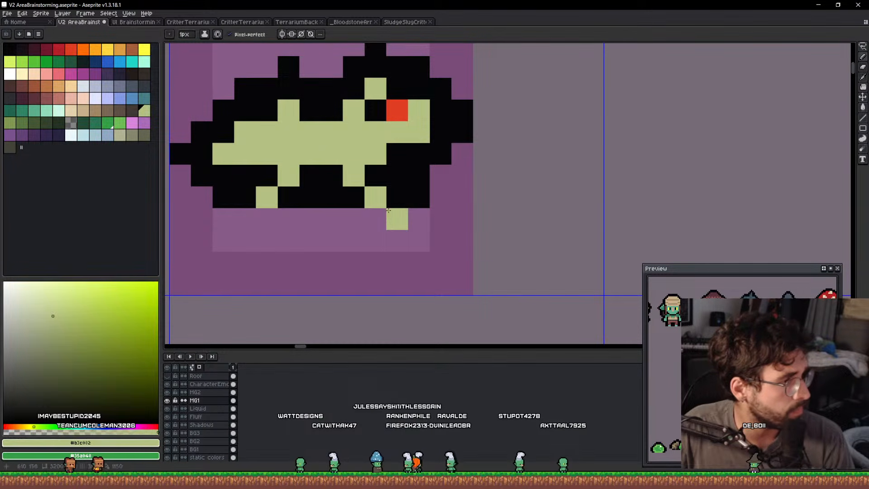
pyautogui.keyDown('alt'); pyautogui.click(298, 197); pyautogui.keyUp('alt')
pyautogui.click(259, 222)
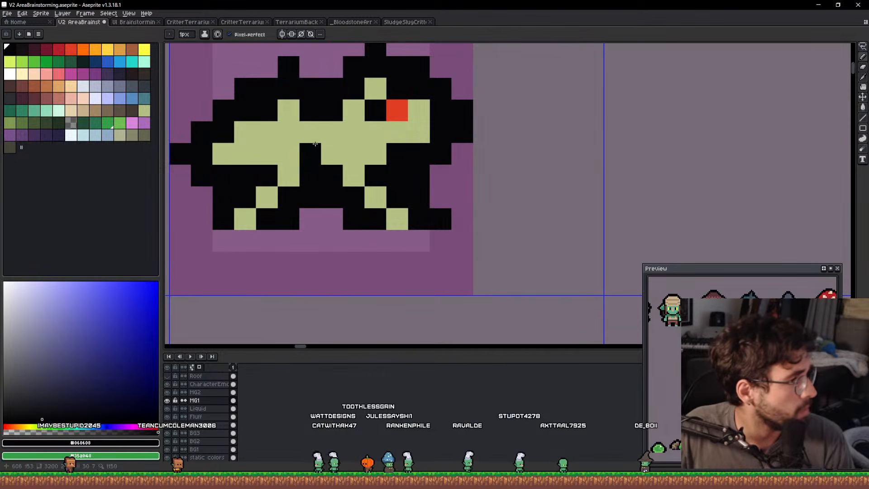
pyautogui.hotkey('ctrl', 'z')
# Shade the undersides of the tail, belly and head with darker olive green.
pyautogui.keyDown('alt'); pyautogui.click(371, 152); pyautogui.keyUp('alt')
pyautogui.click(374, 150)
pyautogui.click(328, 159)
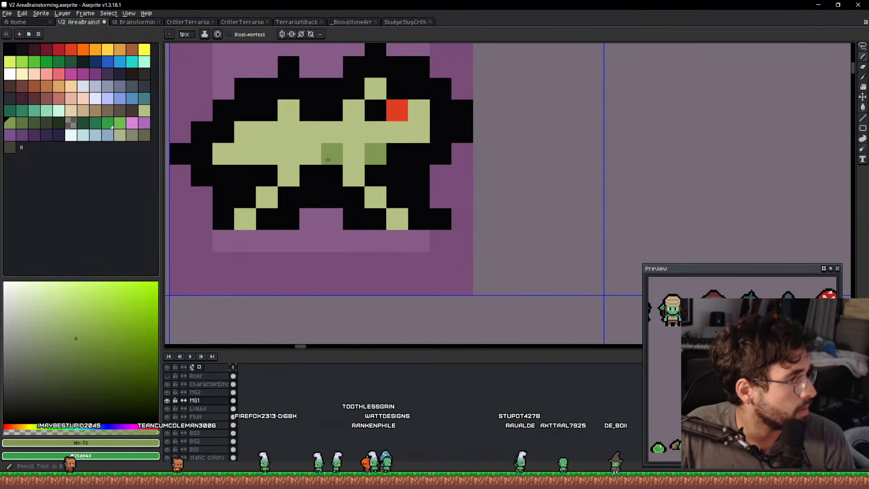
# Paint a 2 px wide yellow membrane from the belly diagonally down along the rear edge of the front leg.
pyautogui.click(107, 49)
pyautogui.click(317, 162)
pyautogui.click(353, 197)
pyautogui.click(375, 219)
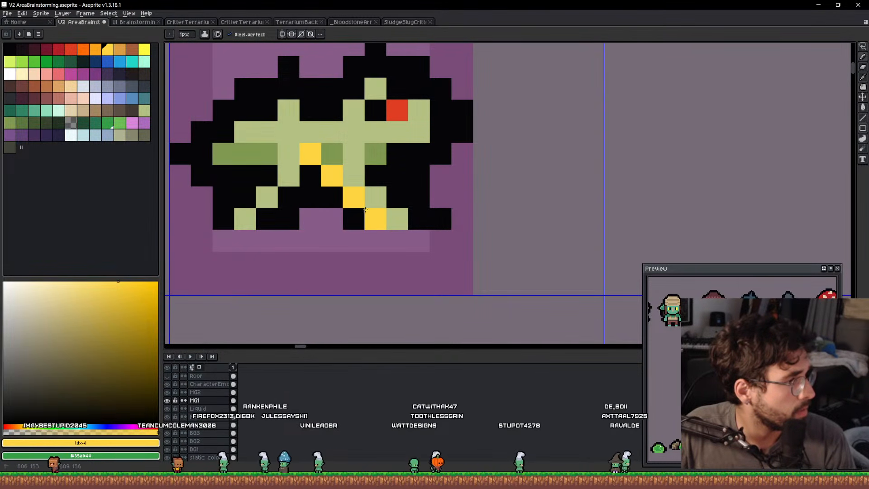
pyautogui.click(332, 154)
pyautogui.click(353, 219)
pyautogui.click(314, 177)
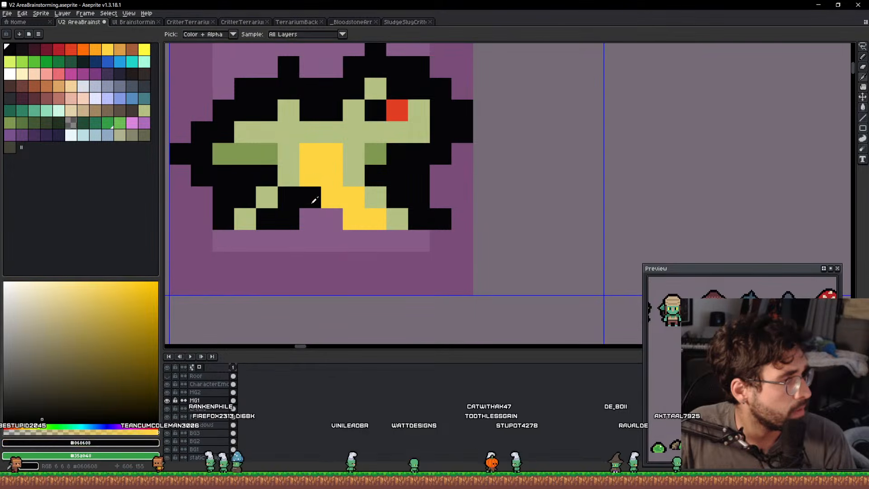
# Add yellow pixels behind the raised front limb and widen the black outline above it.
pyautogui.scroll(-2, 313, 186)
pyautogui.scroll(1, 321, 162)
pyautogui.click(315, 139)
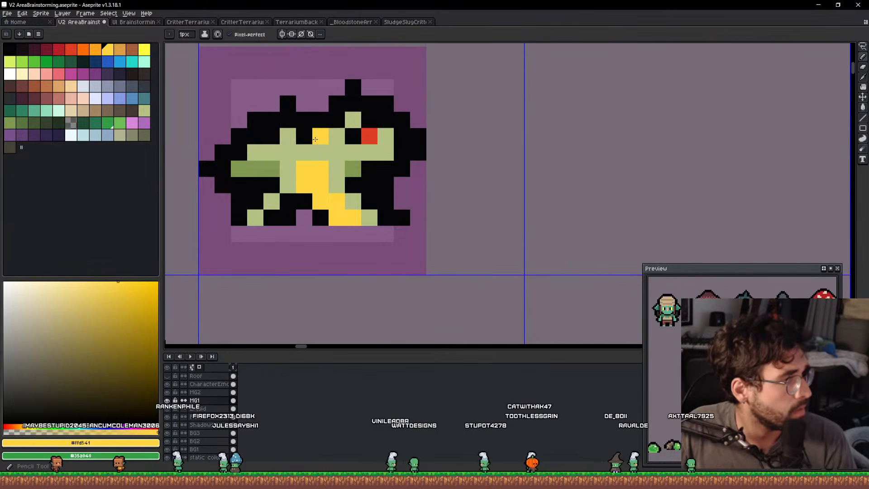
pyautogui.keyDown('alt'); pyautogui.click(324, 117); pyautogui.keyUp('alt')
pyautogui.scroll(-7, 351, 99)
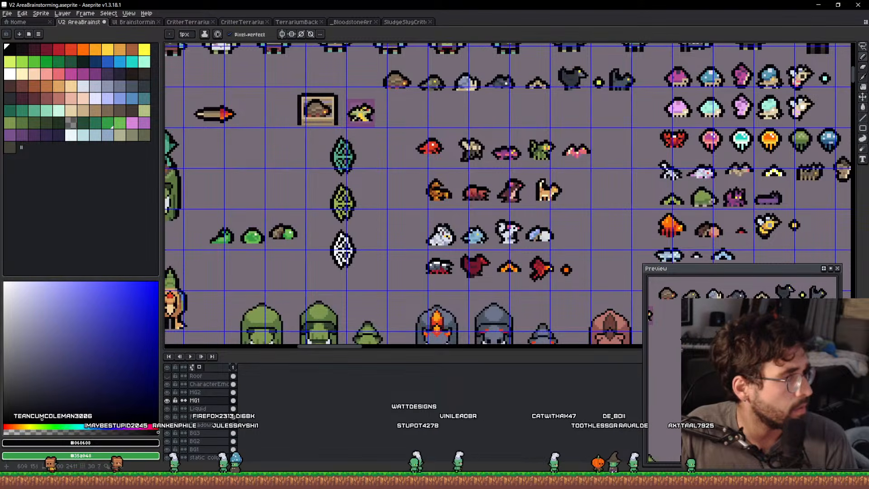
# Reshape the rear leg to run straight down and add a darker olive belly pixel in front of it.
pyautogui.scroll(5, 356, 111)
pyautogui.keyDown('alt'); pyautogui.click(351, 130); pyautogui.keyUp('alt')
pyautogui.click(363, 133)
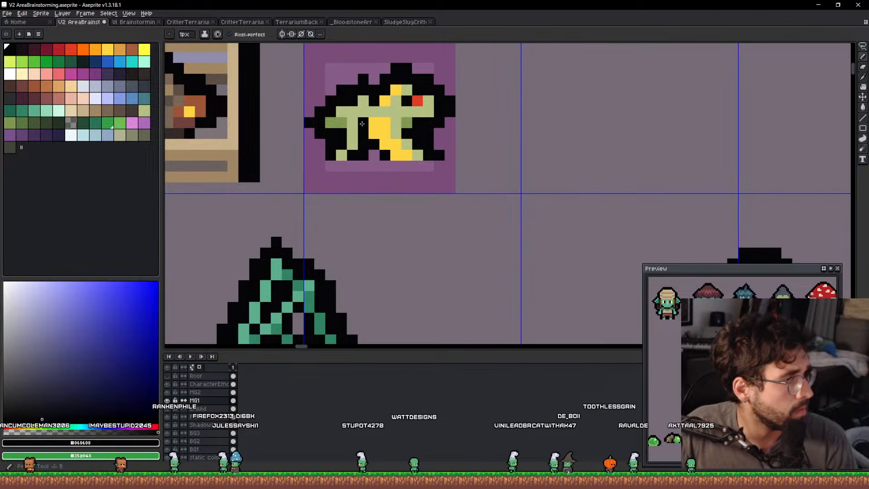
pyautogui.keyDown('alt'); pyautogui.click(342, 123); pyautogui.keyUp('alt')
pyautogui.click(363, 122)
pyautogui.scroll(-5, 381, 134)
# Move the rear raised limb pixel one pixel toward the tail and fill its old spot with black.
pyautogui.scroll(6, 378, 127)
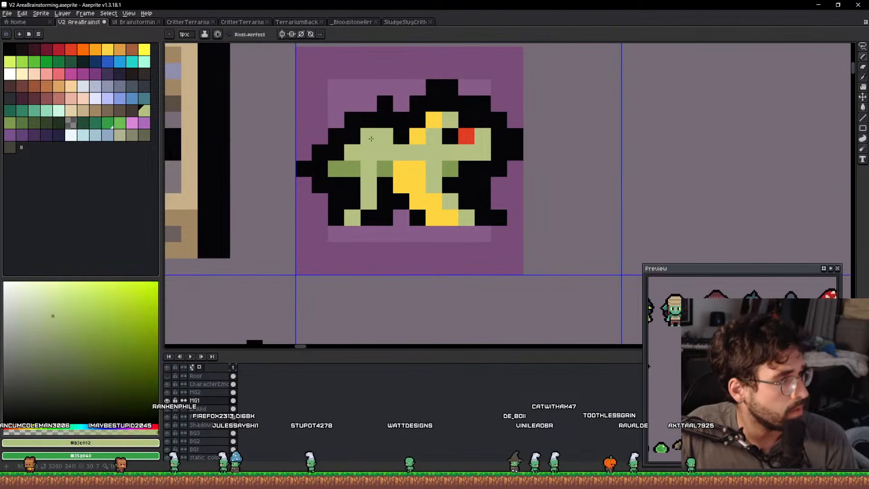
pyautogui.keyDown('alt'); pyautogui.click(385, 123); pyautogui.keyUp('alt')
pyautogui.click(387, 135)
pyautogui.scroll(-5, 369, 113)
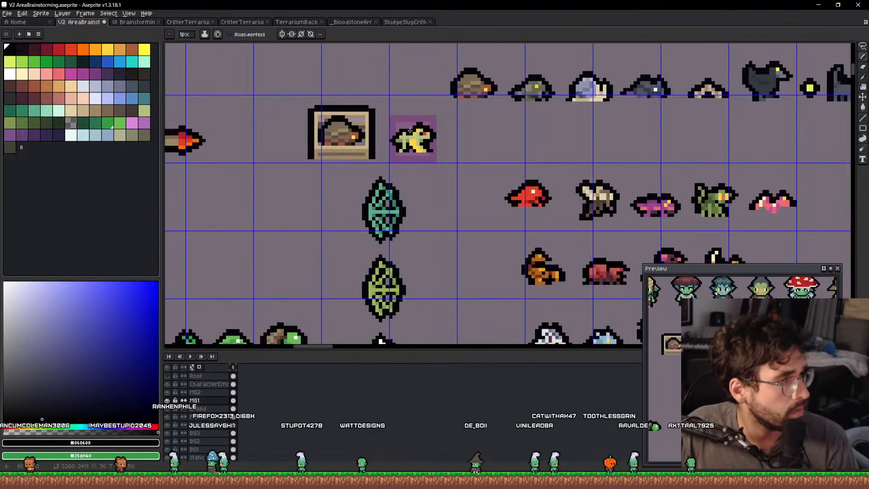
pyautogui.scroll(5, 427, 145)
pyautogui.scroll(-3, 454, 147)
pyautogui.scroll(3, 454, 147)
# Try extending the snout forward by one pale olive pixel.
pyautogui.keyDown('alt'); pyautogui.click(461, 177); pyautogui.keyUp('alt')
pyautogui.click(475, 175)
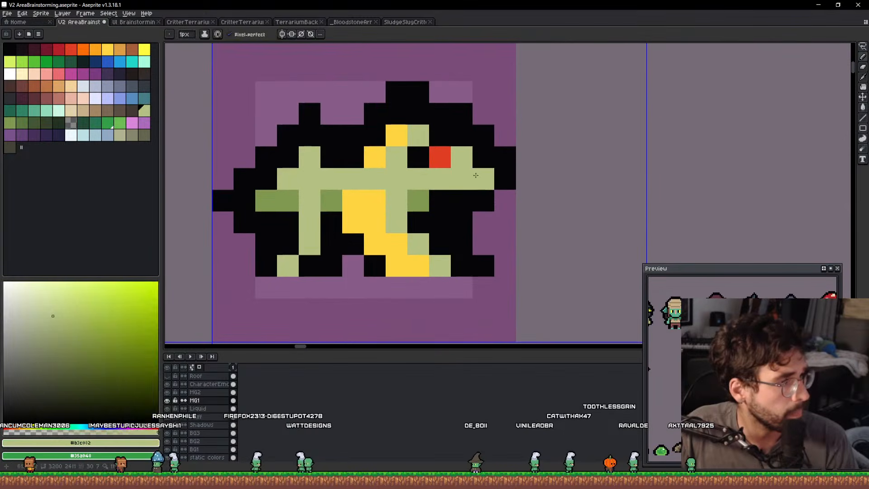
pyautogui.hotkey('ctrl', 'z')
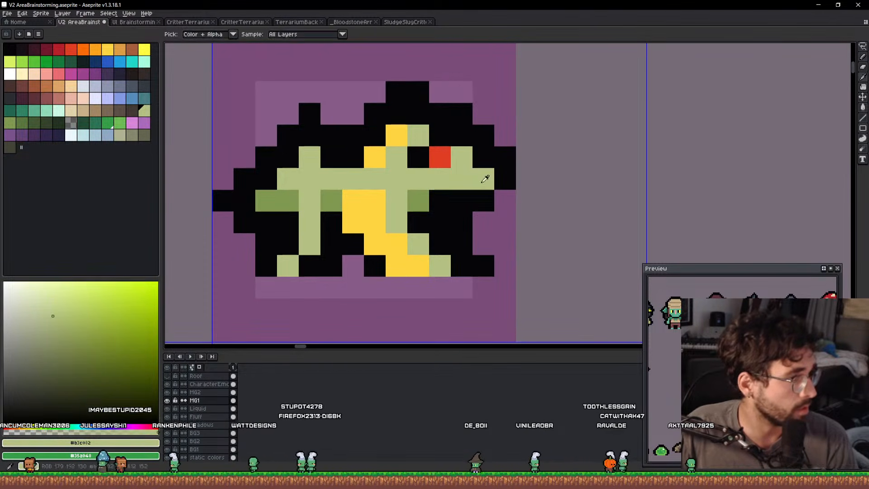
pyautogui.keyDown('alt'); pyautogui.click(496, 177); pyautogui.keyUp('alt')
pyautogui.click(483, 179)
pyautogui.scroll(-3, 482, 177)
pyautogui.scroll(2, 428, 192)
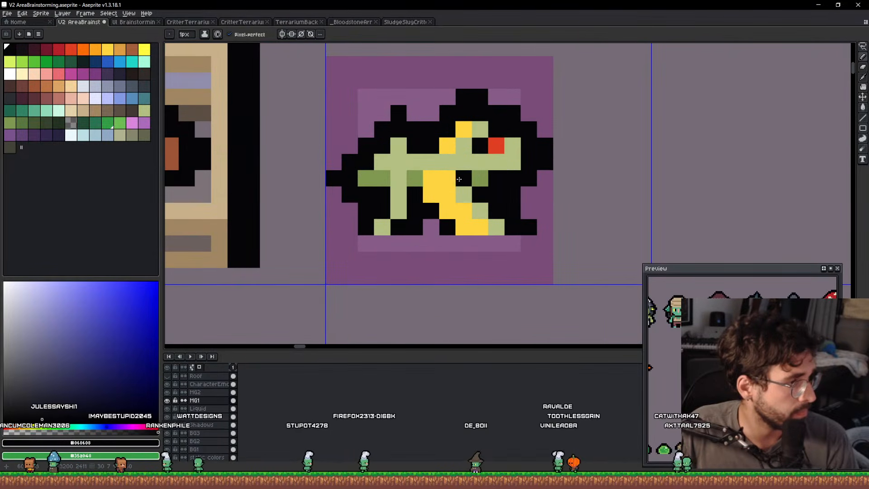
# Try filling in a pale olive lower jaw beneath the lizard's head, with black marking the mouth.
pyautogui.keyDown('alt'); pyautogui.click(470, 184); pyautogui.keyUp('alt')
pyautogui.click(482, 180)
pyautogui.hotkey('ctrl', 'z')
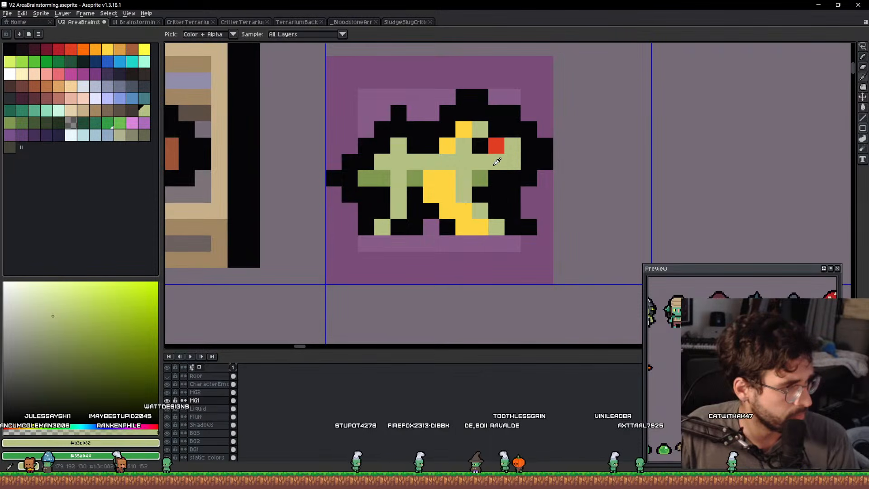
pyautogui.click(478, 150)
pyautogui.hotkey('ctrl', 'z')
pyautogui.moveTo(495, 178); pyautogui.dragTo(508, 176)
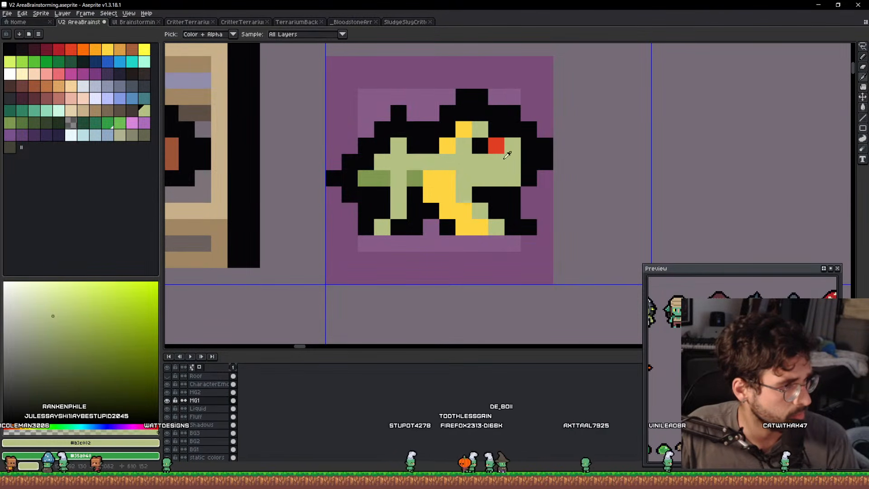
pyautogui.keyDown('alt'); pyautogui.click(529, 162); pyautogui.keyUp('alt')
pyautogui.click(512, 162)
pyautogui.scroll(-3, 508, 164)
pyautogui.scroll(2, 513, 165)
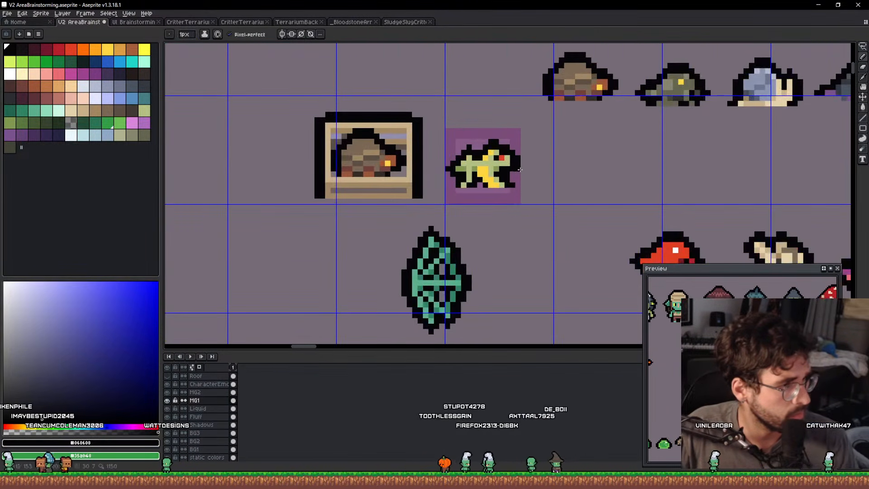
pyautogui.press('q')
pyautogui.moveTo(572, 199)
pyautogui.mouseDown()
pyautogui.moveTo(438, 139)
pyautogui.moveTo(514, 135)
pyautogui.mouseUp()
pyautogui.scroll(-3, 511, 156)
pyautogui.scroll(4, 490, 169)
pyautogui.hotkey('ctrl', 'd')
# Recolor the raised far-side limbs darker olive green (#809951) and the upper yellow membrane pixels orange.
pyautogui.keyDown('alt'); pyautogui.click(459, 157); pyautogui.keyUp('alt')
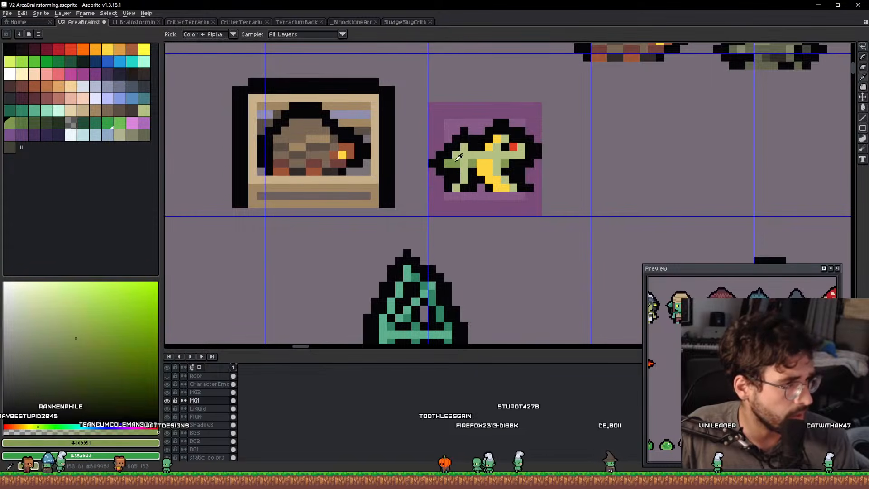
pyautogui.keyDown('alt'); pyautogui.click(489, 151); pyautogui.keyUp('alt')
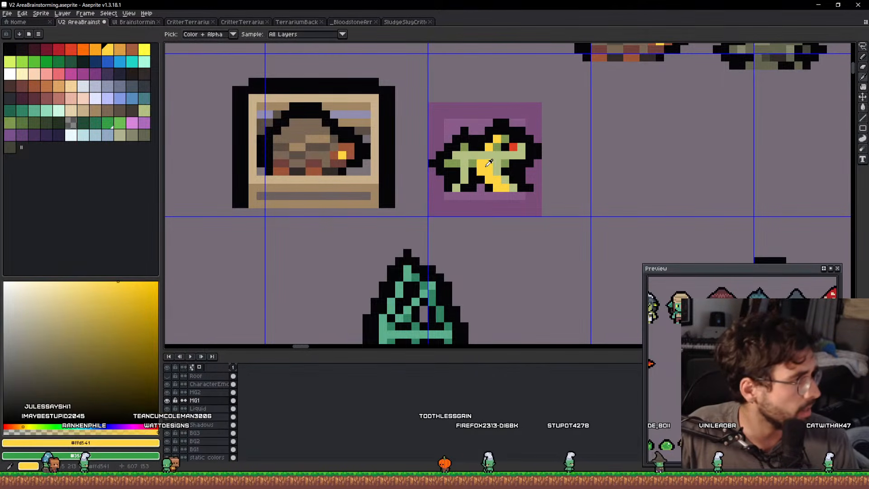
pyautogui.press('[')
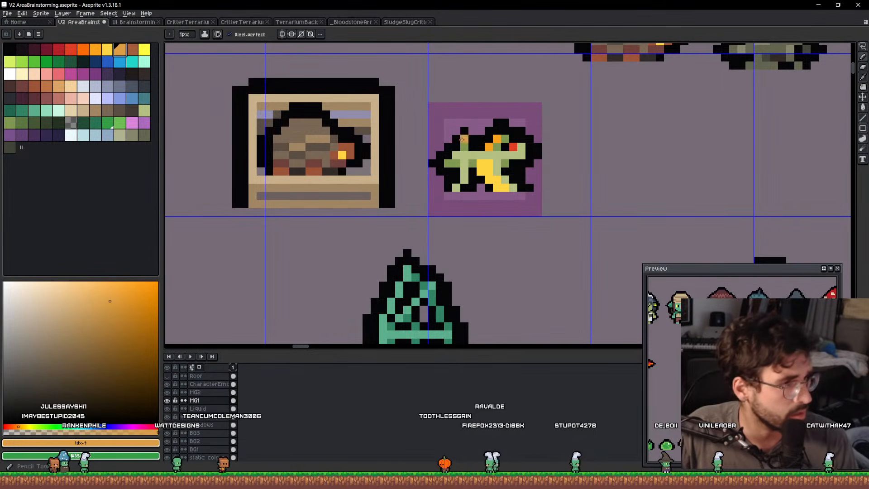
pyautogui.scroll(-3, 487, 147)
pyautogui.press('q')
pyautogui.moveTo(565, 167); pyautogui.dragTo(476, 176)
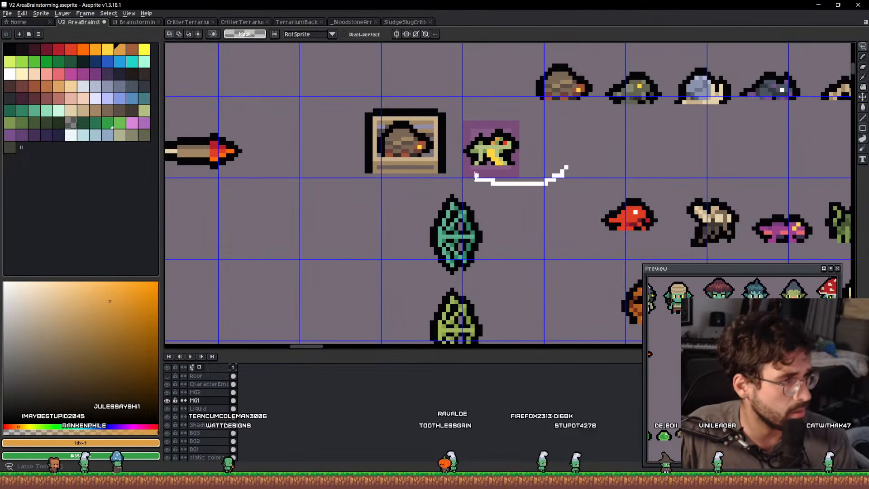
pyautogui.scroll(-3, 529, 152)
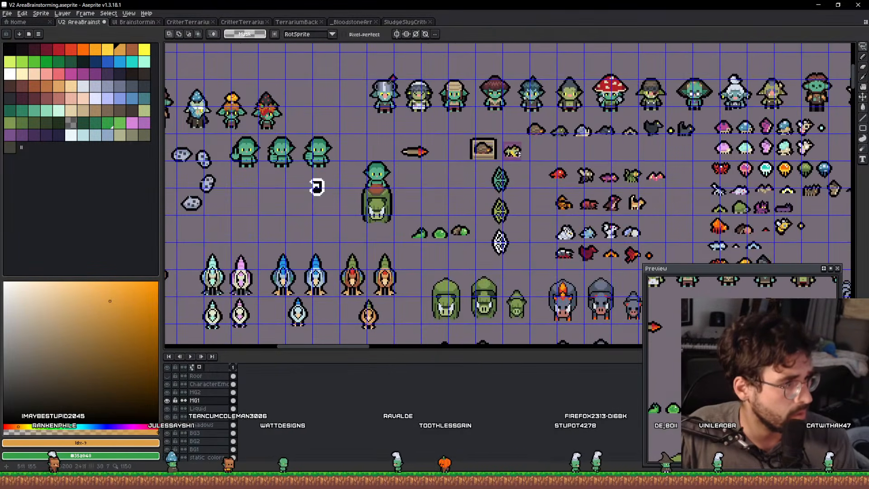
pyautogui.scroll(6, 463, 151)
pyautogui.moveTo(458, 125); pyautogui.dragTo(421, 145)
# Shift the upper rear leg one pixel toward the head, extending the darker olive underside behind it and restoring black outline pixels.
pyautogui.press('b')
pyautogui.keyDown('alt'); pyautogui.click(407, 170); pyautogui.keyUp('alt')
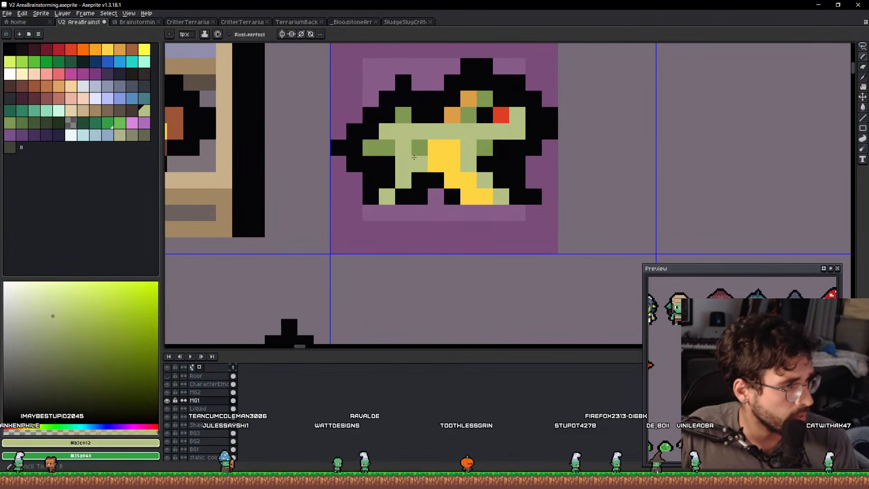
pyautogui.click(401, 149)
pyautogui.keyDown('alt'); pyautogui.click(392, 162); pyautogui.keyUp('alt')
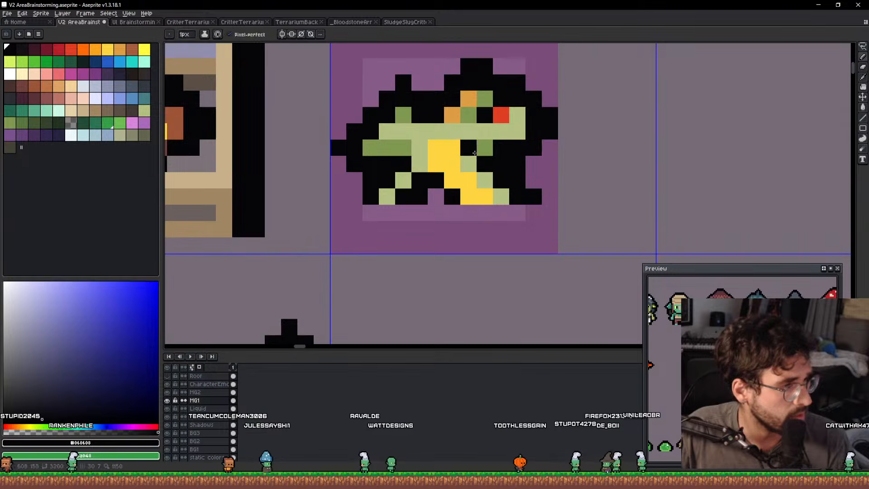
# Move the darker olive rear raised limb and its black outline bump one pixel toward the head.
pyautogui.scroll(-3, 454, 177)
pyautogui.scroll(4, 493, 154)
pyautogui.keyDown('alt'); pyautogui.click(493, 149); pyautogui.keyUp('alt')
pyautogui.keyDown('alt'); pyautogui.click(495, 122); pyautogui.keyUp('alt')
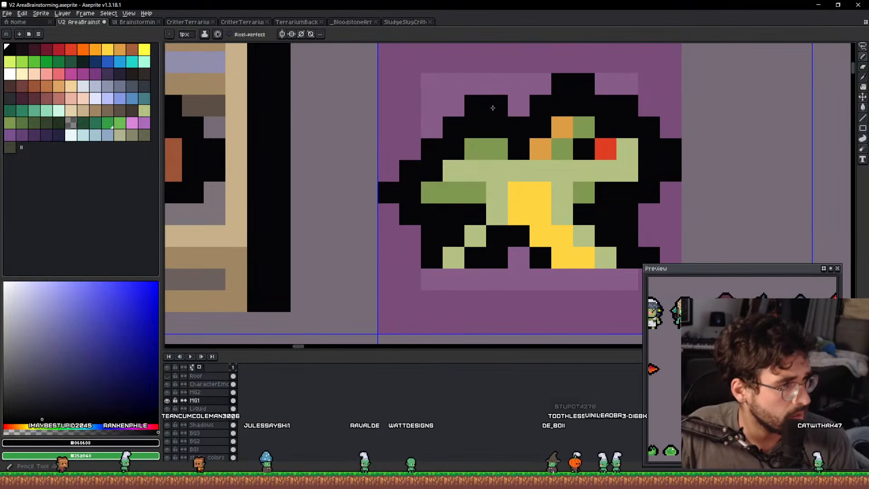
pyautogui.scroll(-2, 502, 135)
pyautogui.scroll(-2, 526, 131)
pyautogui.press('q')
pyautogui.moveTo(541, 146); pyautogui.dragTo(495, 148)
pyautogui.scroll(3, 504, 130)
pyautogui.hotkey('ctrl', 'd')
pyautogui.moveTo(590, 173)
pyautogui.mouseDown()
pyautogui.moveTo(508, 110)
pyautogui.moveTo(602, 118)
pyautogui.mouseUp()
pyautogui.scroll(5, 520, 150)
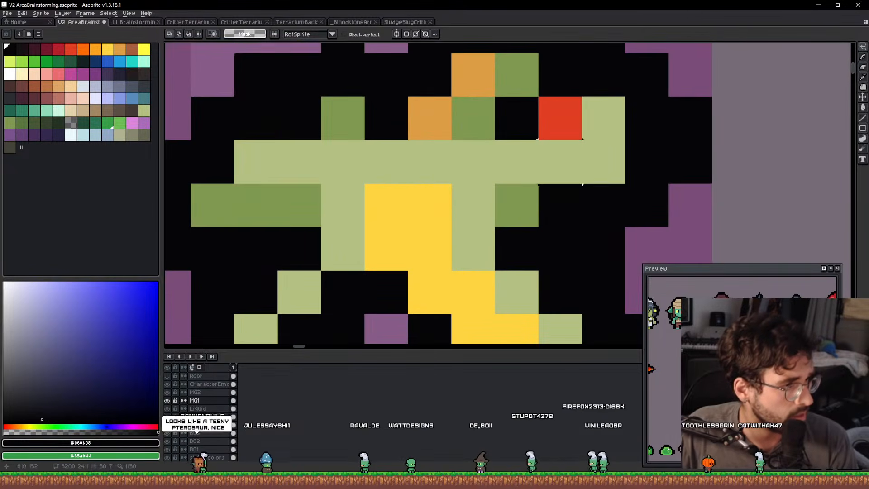
# Try painting the lizard's red eye pixel black.
pyautogui.click(9, 49)
pyautogui.press('b')
pyautogui.click(557, 119)
pyautogui.scroll(-5, 595, 125)
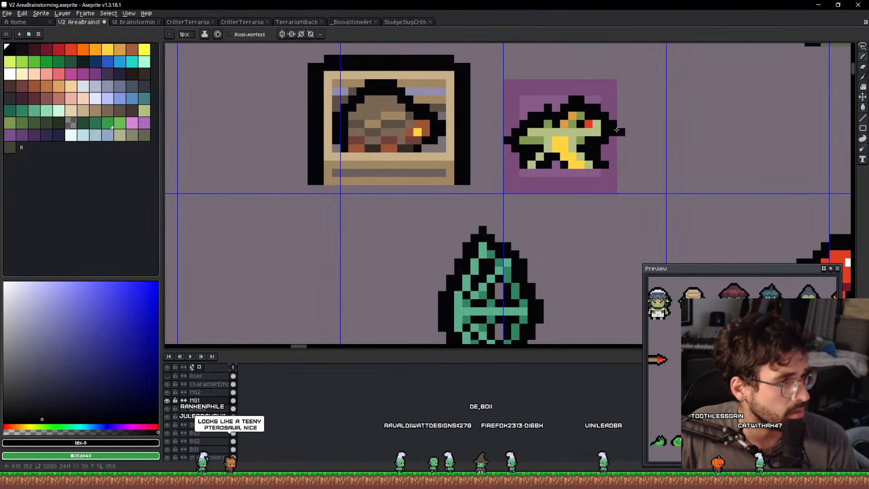
# Paint the lizard's red eye pixel white.
pyautogui.scroll(3, 501, 132)
pyautogui.scroll(-1, 501, 131)
pyautogui.click(10, 75)
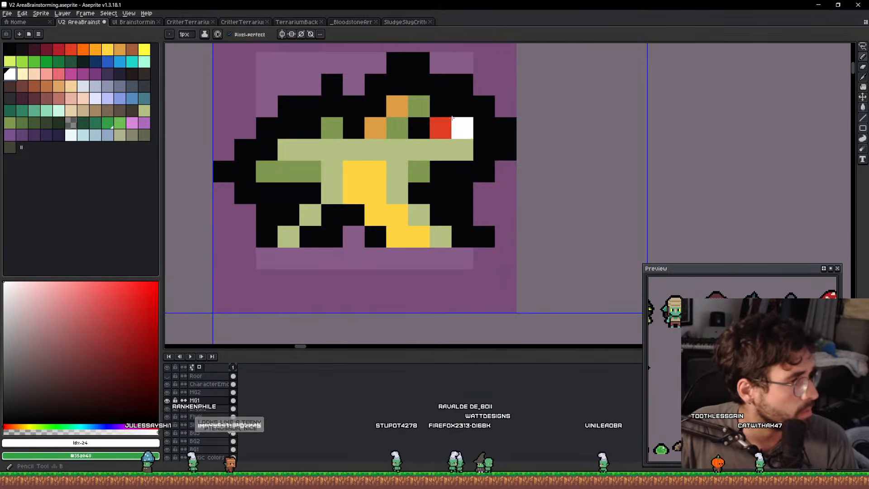
pyautogui.click(441, 128)
# Move the finished lizard from the size guide to just below the green slug and save the file.
pyautogui.scroll(-4, 501, 145)
pyautogui.press('q')
pyautogui.moveTo(508, 166)
pyautogui.mouseDown()
pyautogui.moveTo(422, 161)
pyautogui.moveTo(504, 132)
pyautogui.moveTo(252, 352)
pyautogui.moveTo(306, 47)
pyautogui.moveTo(358, 122)
pyautogui.moveTo(344, 123)
pyautogui.mouseUp()
pyautogui.scroll(-1, 504, 132)
pyautogui.hotkey('ctrl', 's')
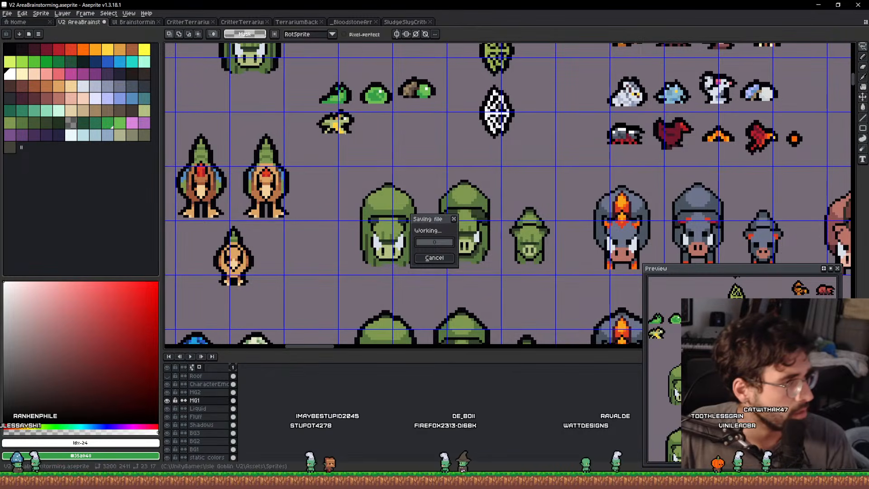
# Narrow the lizard's yellow membrane by painting its rear pixels black, with a dark olive (#809951) pixel directly under the body.
pyautogui.scroll(6, 334, 125)
pyautogui.press('b')
pyautogui.keyDown('alt'); pyautogui.click(339, 149); pyautogui.keyUp('alt')
pyautogui.moveTo(345, 144)
pyautogui.mouseDown()
pyautogui.moveTo(346, 114)
pyautogui.moveTo(380, 118)
pyautogui.mouseUp()
pyautogui.scroll(-5, 380, 118)
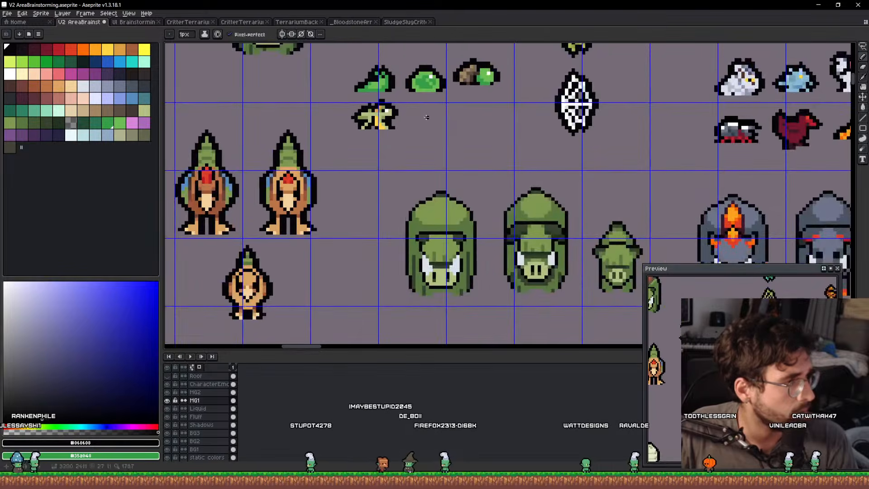
pyautogui.scroll(6, 374, 114)
pyautogui.keyDown('alt'); pyautogui.click(384, 108); pyautogui.keyUp('alt')
pyautogui.moveTo(398, 90); pyautogui.dragTo(394, 142)
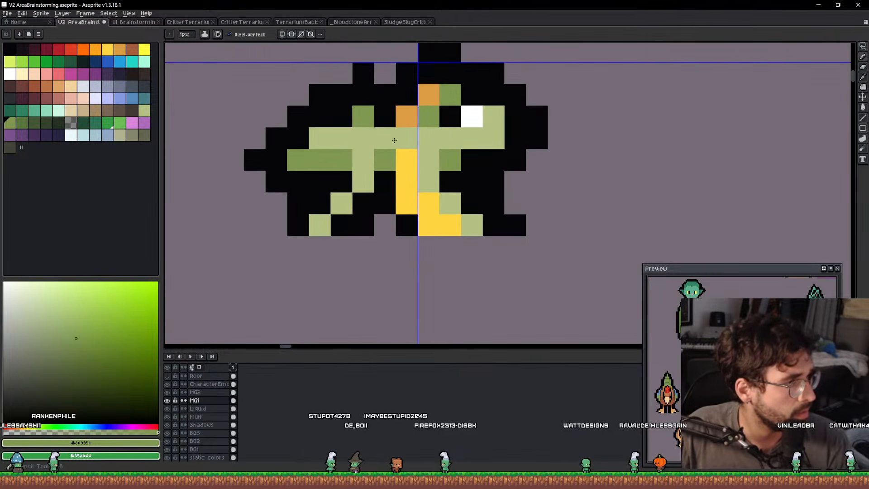
pyautogui.scroll(-6, 452, 106)
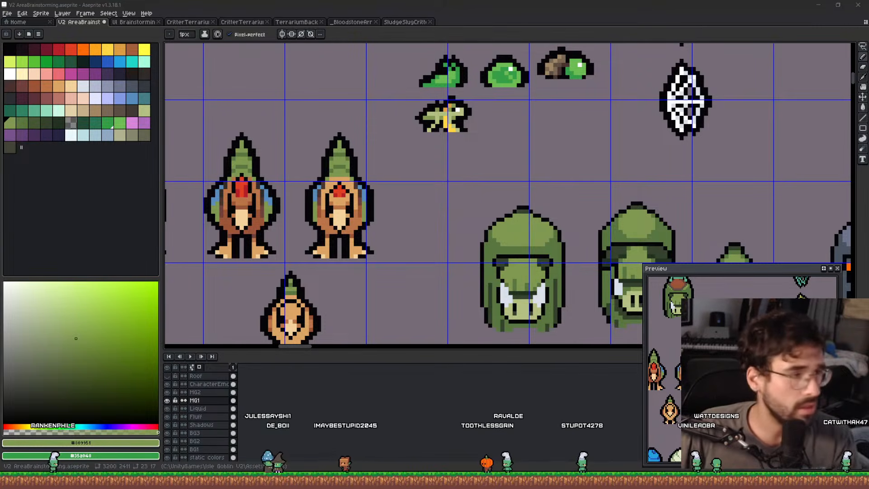
# Sketch a new critter on the size guide with four dark brown splayed limbs and a lighter brown horizontal body.
pyautogui.scroll(1, 530, 126)
pyautogui.scroll(-2, 601, 91)
pyautogui.moveTo(602, 90); pyautogui.dragTo(473, 275)
pyautogui.scroll(5, 307, 221)
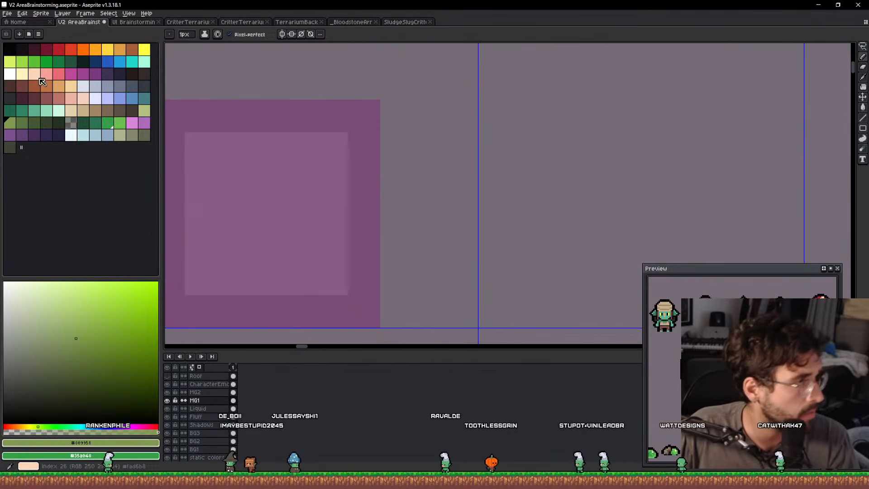
pyautogui.click(119, 110)
pyautogui.moveTo(285, 183); pyautogui.dragTo(334, 215)
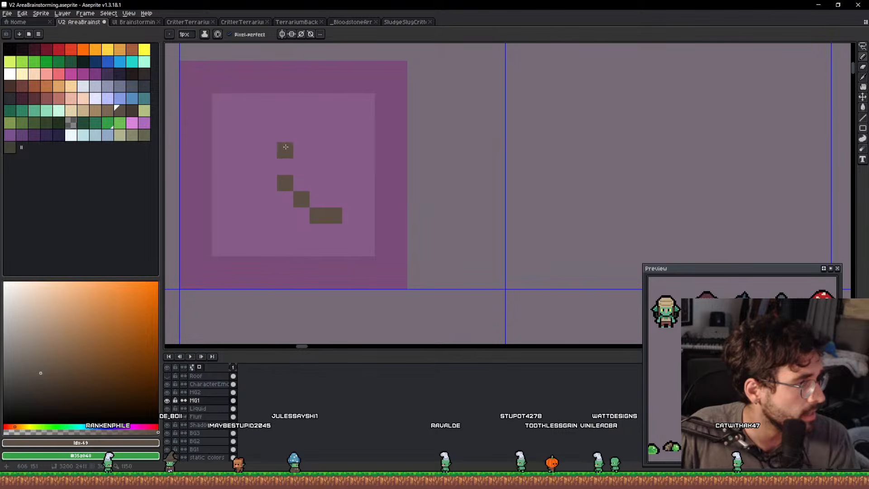
pyautogui.moveTo(285, 147); pyautogui.dragTo(331, 117)
pyautogui.moveTo(235, 146); pyautogui.dragTo(220, 134)
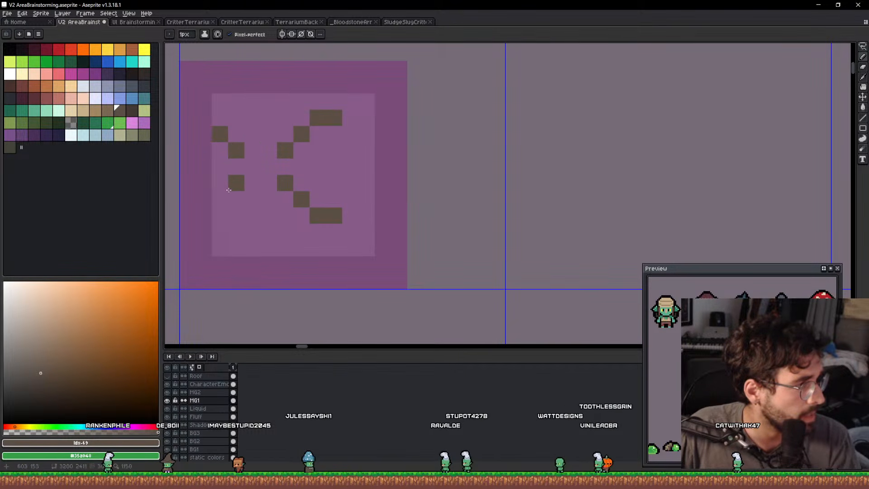
pyautogui.moveTo(231, 183); pyautogui.dragTo(217, 201)
pyautogui.moveTo(262, 169)
pyautogui.mouseDown()
pyautogui.moveTo(304, 138)
pyautogui.moveTo(343, 134)
pyautogui.mouseUp()
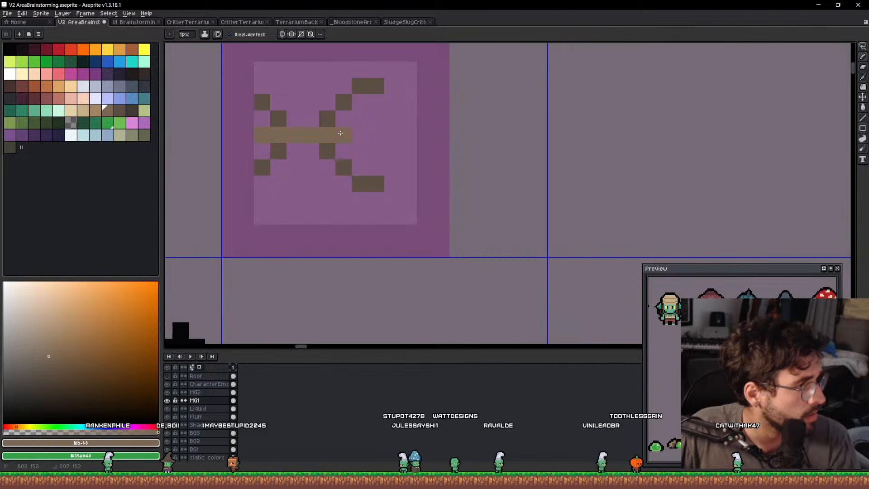
# Add a black outline around the new brown critter.
pyautogui.click(10, 53)
pyautogui.scroll(-1, 258, 133)
pyautogui.press('q')
pyautogui.moveTo(402, 188)
pyautogui.mouseDown()
pyautogui.moveTo(455, 80)
pyautogui.moveTo(511, 90)
pyautogui.mouseUp()
pyautogui.hotkey('shift', 'o')
pyautogui.press('Return')
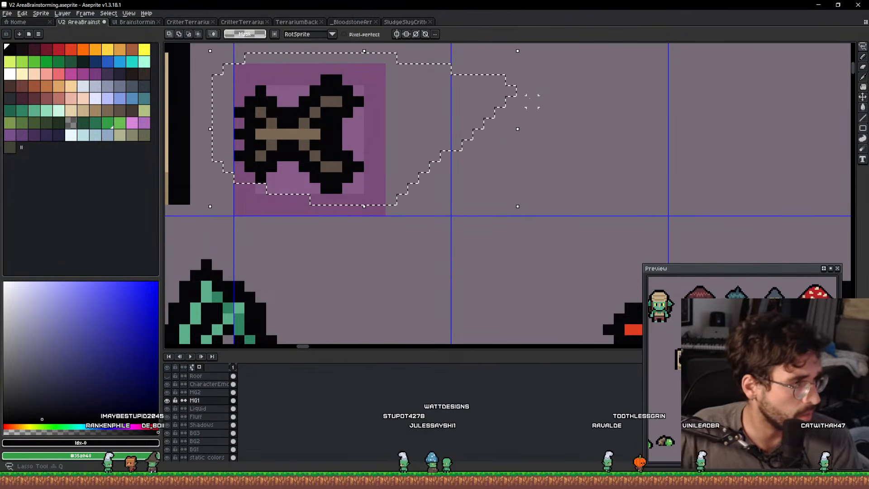
pyautogui.hotkey('ctrl', 'd')
# Erase the black outline pixels beneath the brown critter's lower feet.
pyautogui.press('e')
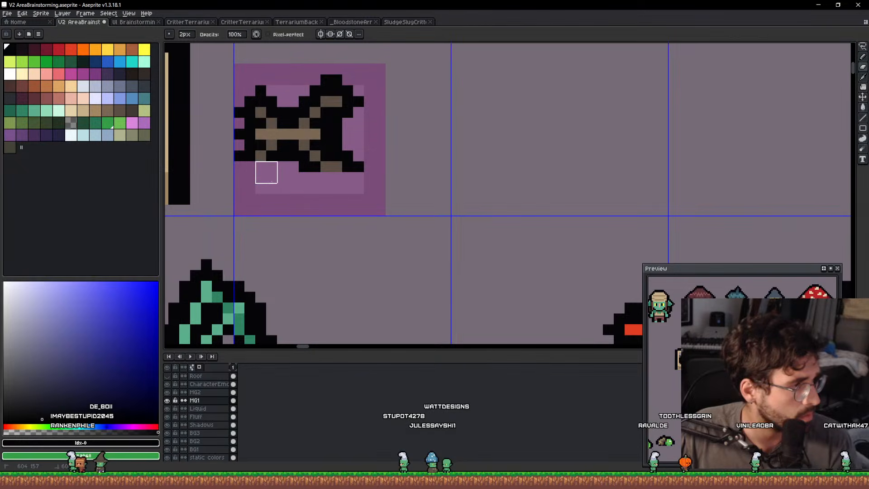
pyautogui.scroll(-5, 306, 110)
pyautogui.scroll(5, 304, 119)
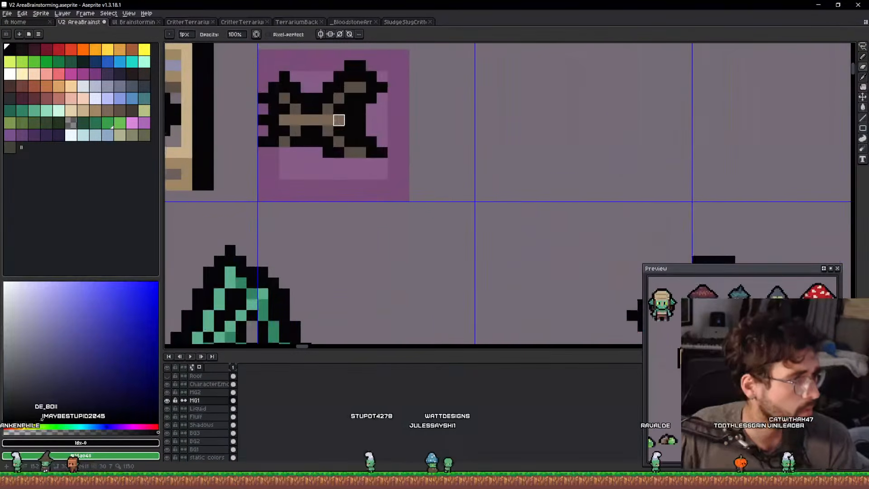
# Thicken the critter's body with a second brown row, lengthen the head end, and outline its tip in black.
pyautogui.press('b')
pyautogui.keyDown('alt'); pyautogui.click(332, 119); pyautogui.keyUp('alt')
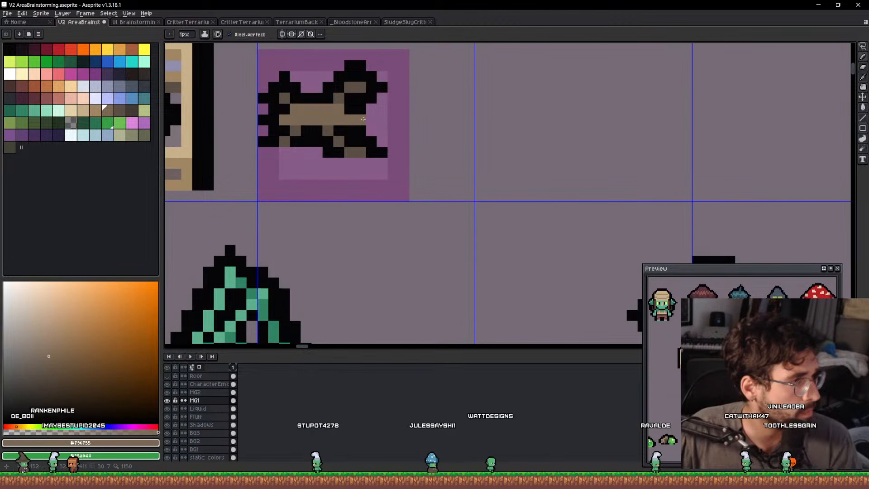
pyautogui.keyDown('alt'); pyautogui.click(360, 109); pyautogui.keyUp('alt')
pyautogui.click(371, 120)
pyautogui.scroll(-5, 377, 118)
pyautogui.scroll(7, 368, 127)
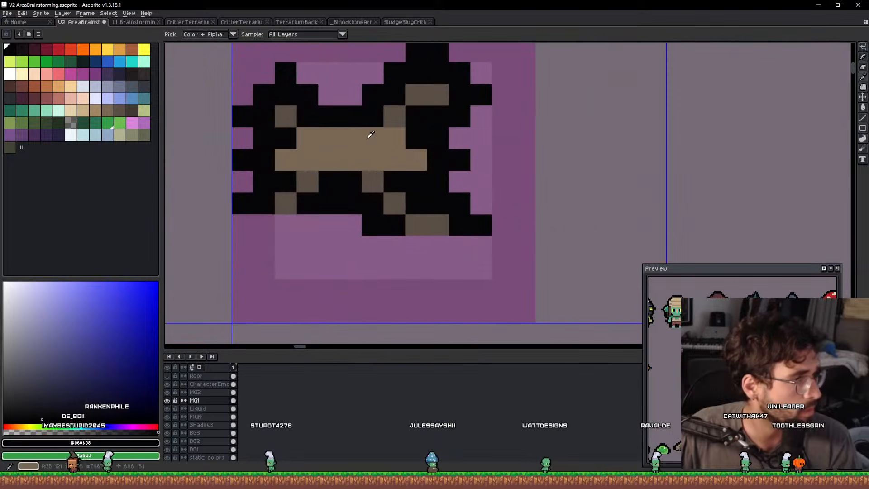
# Paint a lighter tan highlight along the upper row of the brown critter's body.
pyautogui.keyDown('alt'); pyautogui.click(367, 137); pyautogui.keyUp('alt')
pyautogui.scroll(1, 375, 138)
pyautogui.moveTo(371, 138); pyautogui.dragTo(329, 138)
pyautogui.scroll(-2, 390, 147)
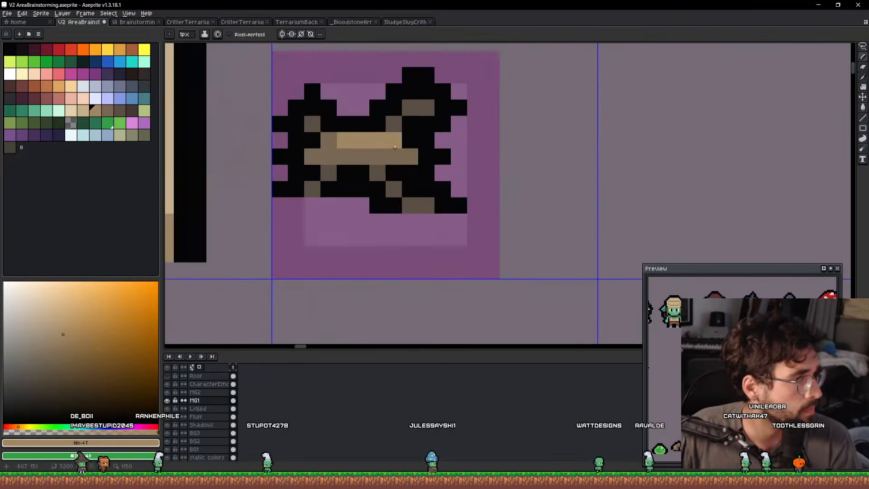
# Move the brown critter beside the lizard, under the round green blob, and save the file.
pyautogui.scroll(-5, 395, 147)
pyautogui.scroll(2, 407, 149)
pyautogui.press('q')
pyautogui.moveTo(457, 132); pyautogui.dragTo(466, 149)
pyautogui.moveTo(438, 149); pyautogui.dragTo(413, 244)
pyautogui.moveTo(413, 244)
pyautogui.mouseDown()
pyautogui.moveTo(413, 208)
pyautogui.moveTo(728, 61)
pyautogui.moveTo(729, 132)
pyautogui.mouseUp()
pyautogui.moveTo(728, 132)
pyautogui.mouseDown()
pyautogui.moveTo(649, 312)
pyautogui.moveTo(577, 285)
pyautogui.mouseUp()
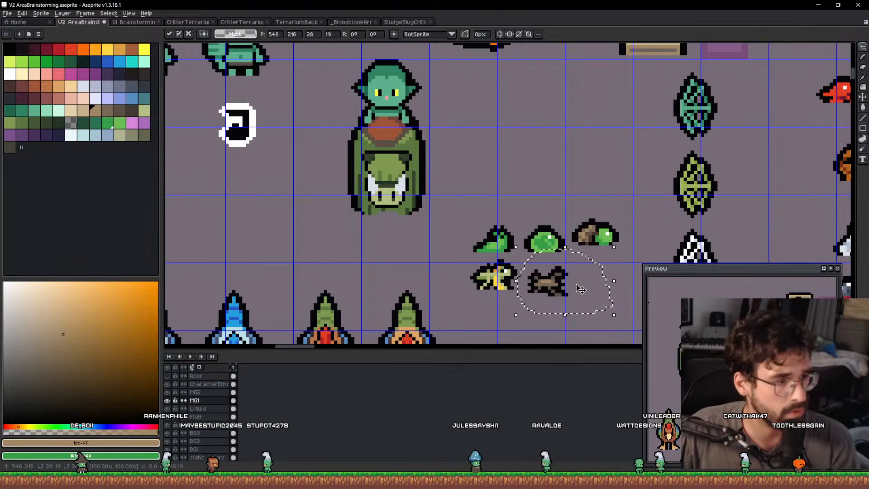
pyautogui.click(622, 240)
pyautogui.moveTo(622, 240); pyautogui.dragTo(483, 205)
pyautogui.hotkey('ctrl', 's')
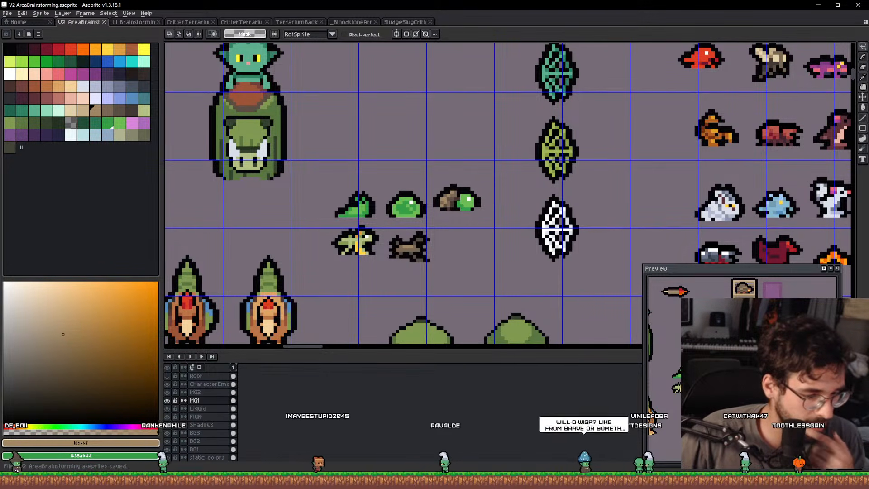
# Stamp a 9 px round yellow-green orb below the black bird, using the small glowing firefly's color.
pyautogui.moveTo(622, 174); pyautogui.dragTo(415, 197)
pyautogui.scroll(-1, 415, 198)
pyautogui.moveTo(589, 194); pyautogui.dragTo(355, 303)
pyautogui.moveTo(469, 189); pyautogui.dragTo(533, 215)
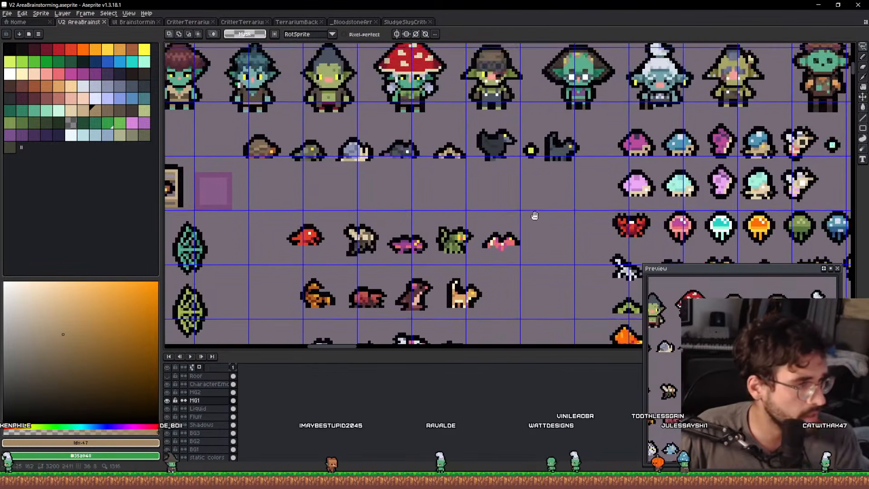
pyautogui.scroll(3, 532, 136)
pyautogui.press('b')
pyautogui.keyDown('alt'); pyautogui.click(532, 133); pyautogui.keyUp('alt')
pyautogui.click(409, 250)
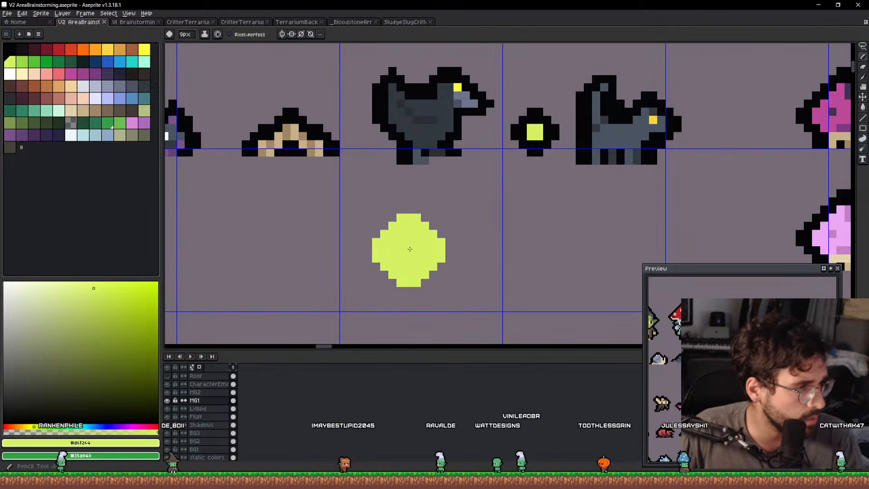
# Give the yellow-green orb a 5 px white core.
pyautogui.scroll(1, 409, 249)
pyautogui.click(410, 249)
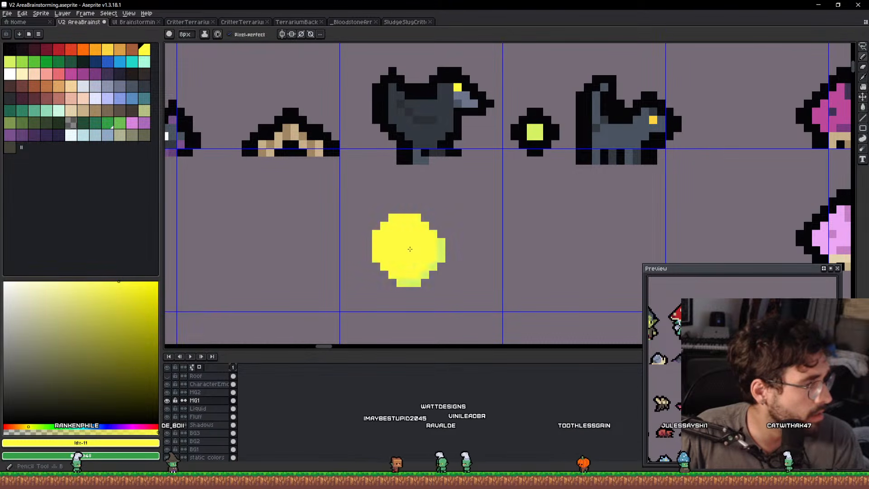
pyautogui.click(10, 73)
pyautogui.click(408, 247)
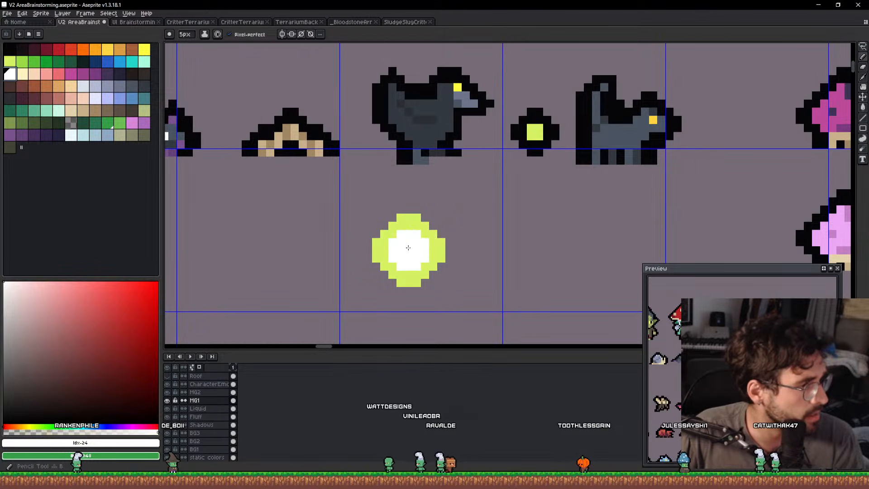
# Outline the glowing orb in black, using the black bird's outline color.
pyautogui.keyDown('alt'); pyautogui.click(387, 130); pyautogui.keyUp('alt')
pyautogui.press('q')
pyautogui.moveTo(497, 277)
pyautogui.mouseDown()
pyautogui.moveTo(446, 324)
pyautogui.moveTo(555, 234)
pyautogui.mouseUp()
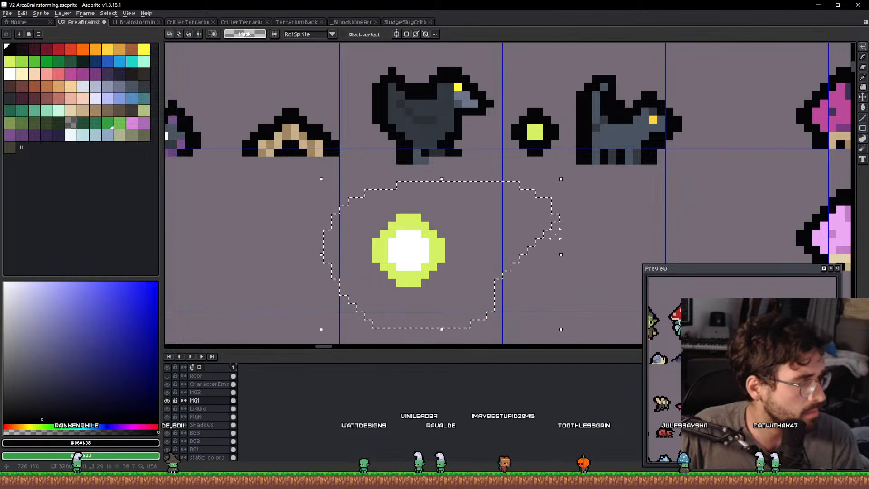
pyautogui.scroll(-6, 552, 232)
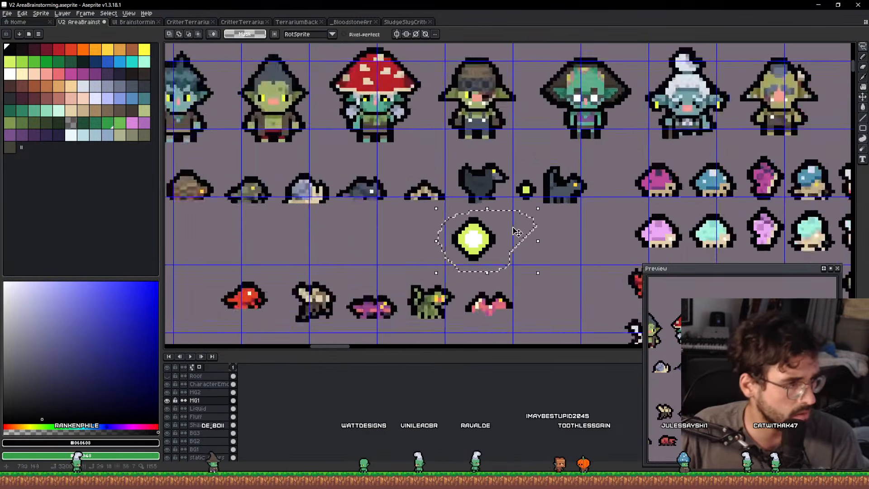
# Move the glowing orb beside the brown critter in the green critter group and save the file.
pyautogui.scroll(-3, 378, 314)
pyautogui.moveTo(378, 313); pyautogui.dragTo(319, 251)
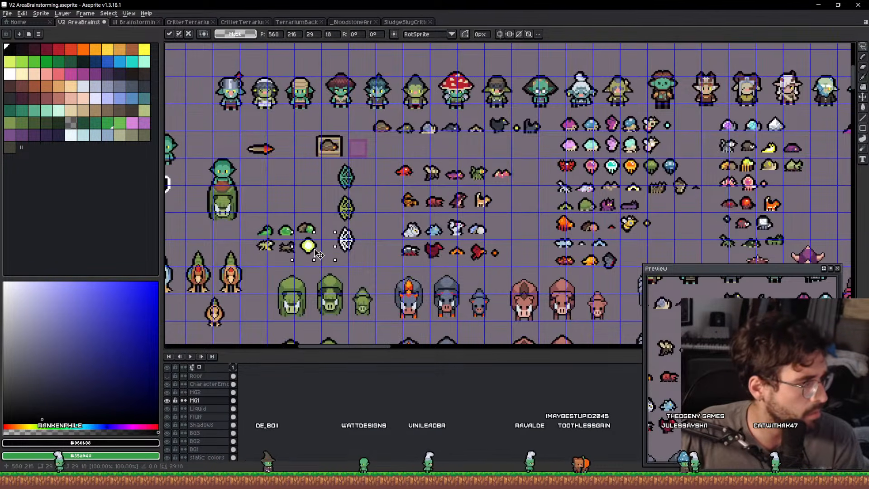
pyautogui.hotkey('ctrl', 'd')
pyautogui.hotkey('ctrl', 's')
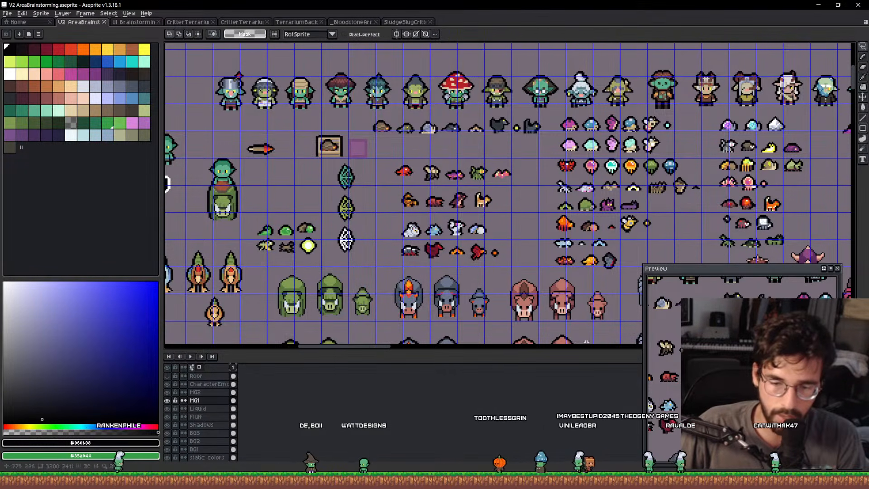
# Try 5 px black freehand strokes, a straight bar and an S-curve, in the empty area above the green critters.
pyautogui.moveTo(538, 177); pyautogui.dragTo(539, 137)
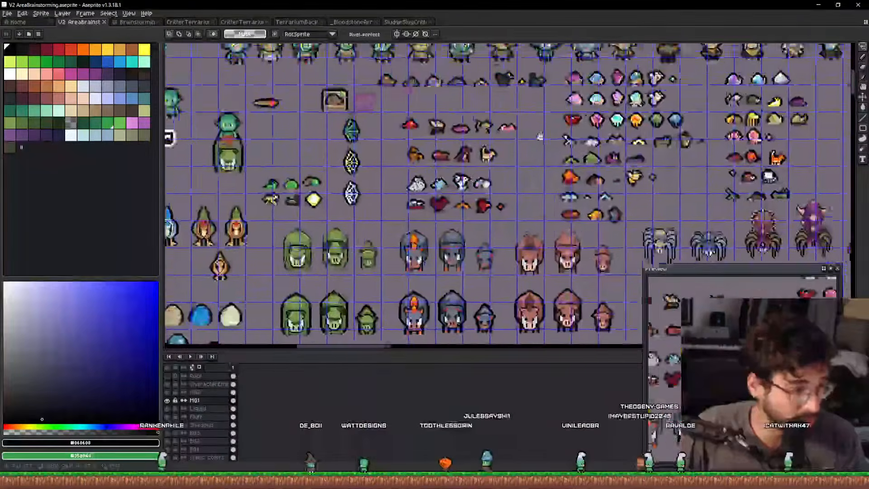
pyautogui.scroll(4, 319, 186)
pyautogui.moveTo(306, 171); pyautogui.dragTo(478, 188)
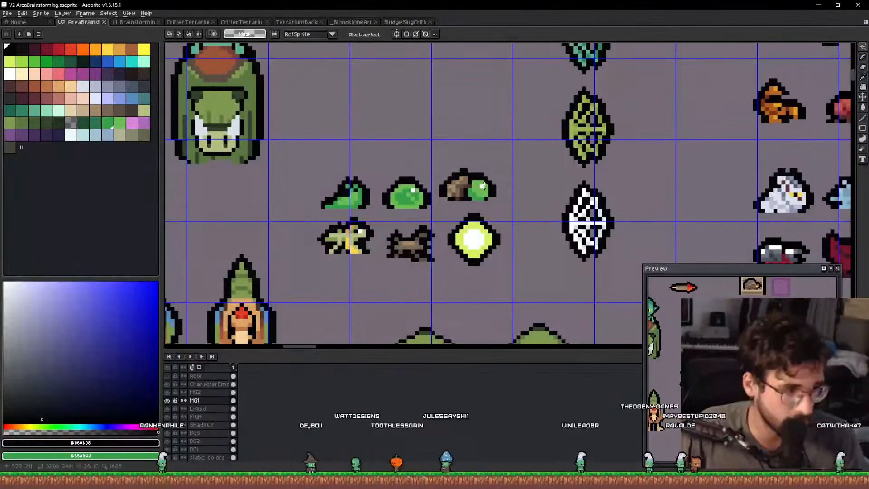
pyautogui.scroll(-2, 478, 189)
pyautogui.scroll(2, 515, 172)
pyautogui.press('b')
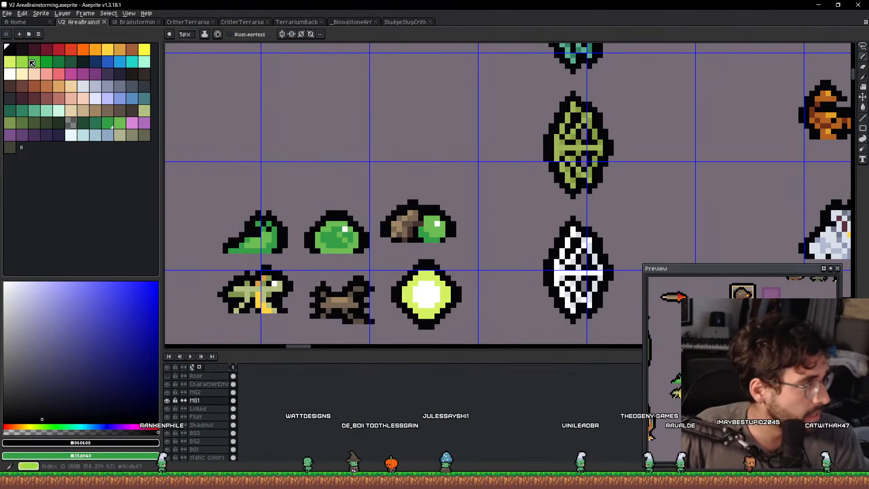
pyautogui.moveTo(311, 124); pyautogui.dragTo(517, 117)
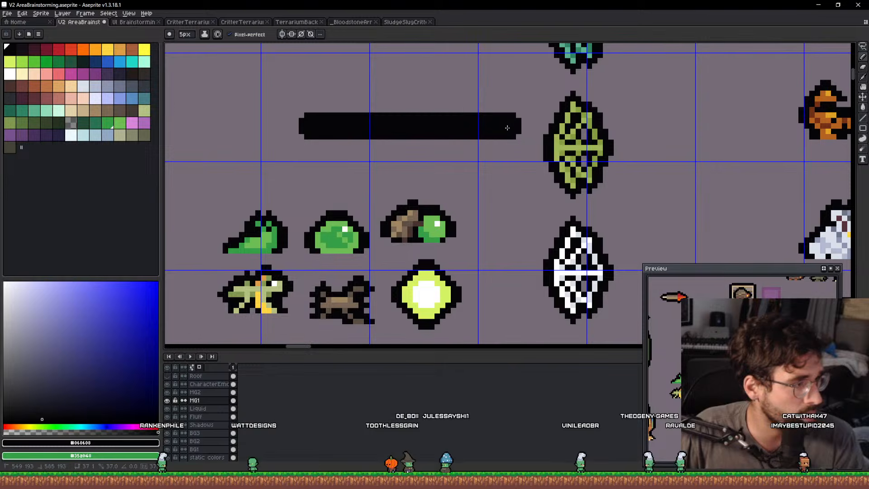
pyautogui.moveTo(315, 125)
pyautogui.mouseDown()
pyautogui.moveTo(511, 159)
pyautogui.moveTo(293, 140)
pyautogui.mouseUp()
pyautogui.hotkey('ctrl', 'z')
pyautogui.hotkey('ctrl', 'z')
pyautogui.hotkey('ctrl', 'z')
pyautogui.hotkey('ctrl', 'z')
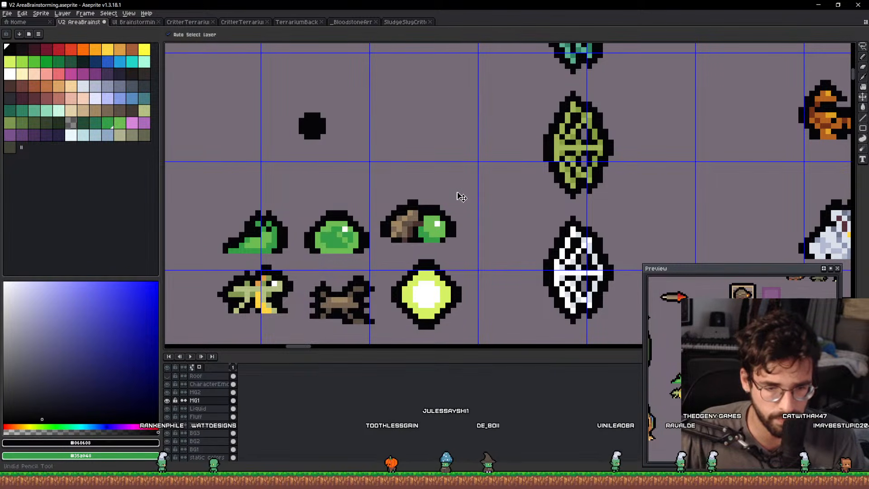
pyautogui.moveTo(351, 145)
pyautogui.mouseDown()
pyautogui.moveTo(441, 184)
pyautogui.moveTo(459, 177)
pyautogui.mouseUp()
pyautogui.moveTo(310, 174)
pyautogui.mouseDown()
pyautogui.moveTo(473, 183)
pyautogui.moveTo(554, 135)
pyautogui.mouseUp()
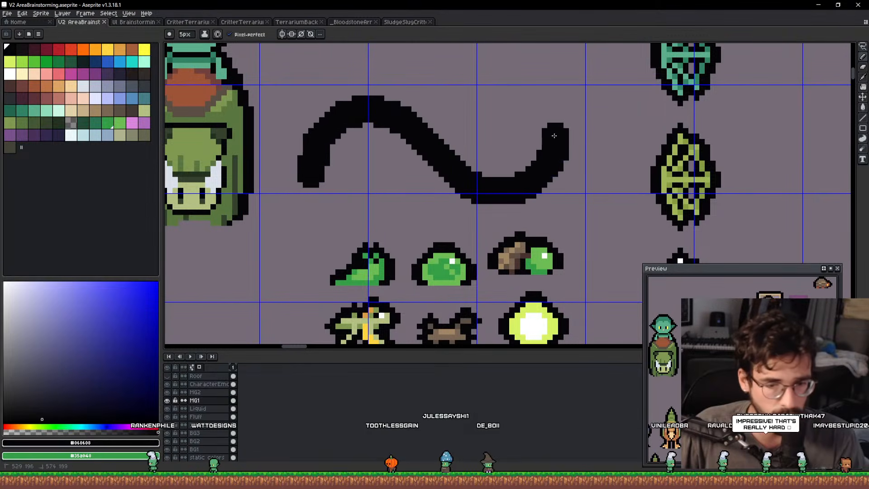
pyautogui.hotkey('ctrl', 'z')
pyautogui.scroll(3, 436, 158)
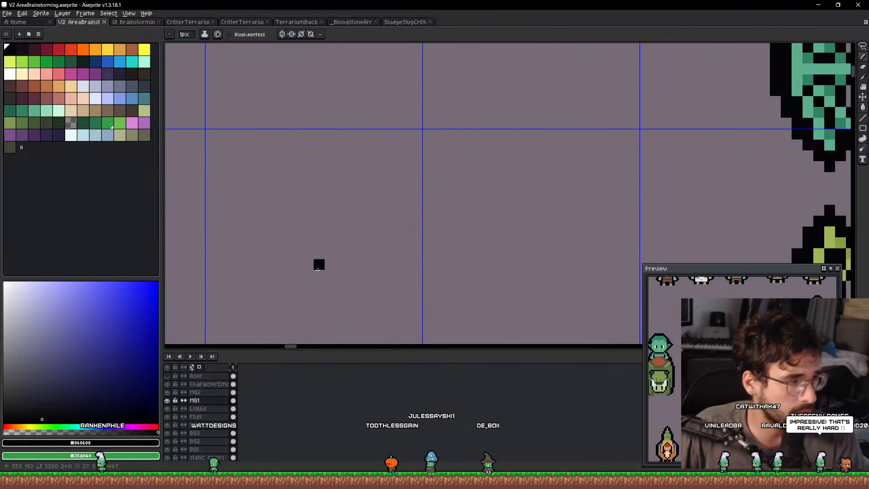
# Try a 1 px black curved line in the same empty area and erase it.
pyautogui.moveTo(308, 195); pyautogui.dragTo(319, 187)
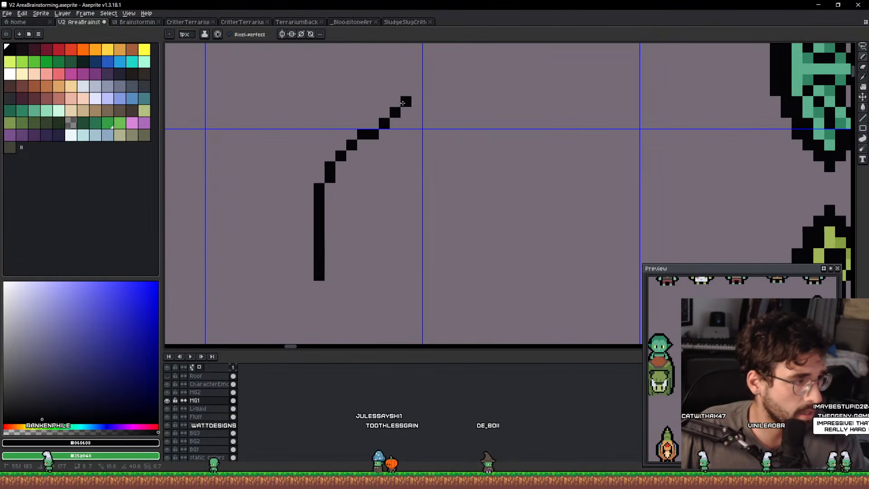
pyautogui.moveTo(412, 98)
pyautogui.mouseDown()
pyautogui.moveTo(446, 82)
pyautogui.moveTo(551, 80)
pyautogui.mouseUp()
pyautogui.press('e')
pyautogui.scroll(14, 472, 200)
pyautogui.moveTo(423, 222)
pyautogui.mouseDown()
pyautogui.moveTo(384, 188)
pyautogui.moveTo(559, 142)
pyautogui.mouseUp()
pyautogui.scroll(-14, 543, 154)
pyautogui.press('b')
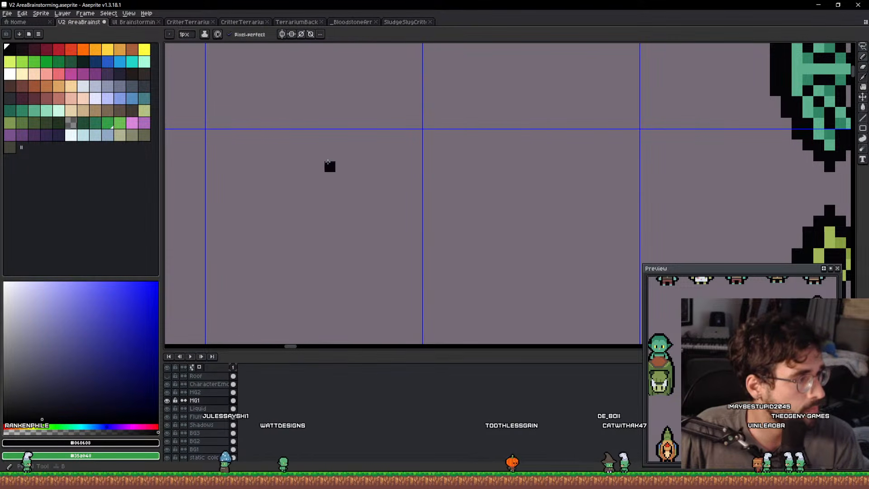
pyautogui.scroll(-3, 362, 166)
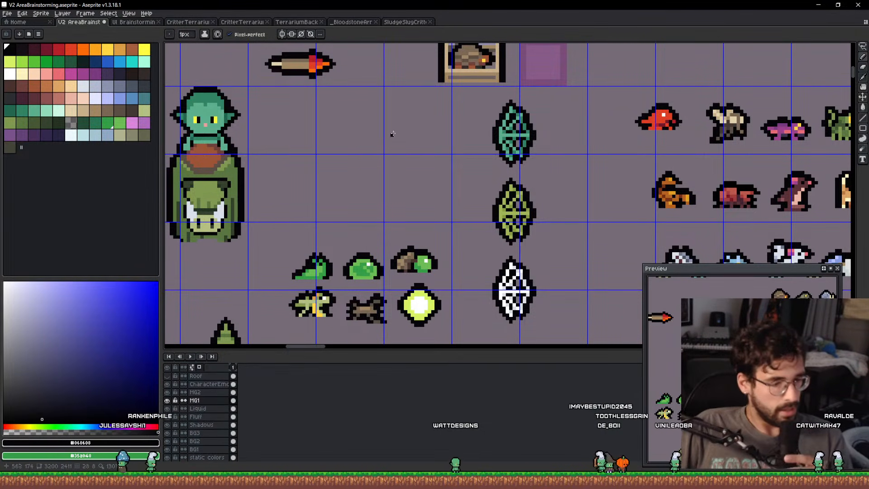
# Save the file with the glowing orb placed in the green critter group.
pyautogui.scroll(-2, 427, 134)
pyautogui.scroll(2, 407, 245)
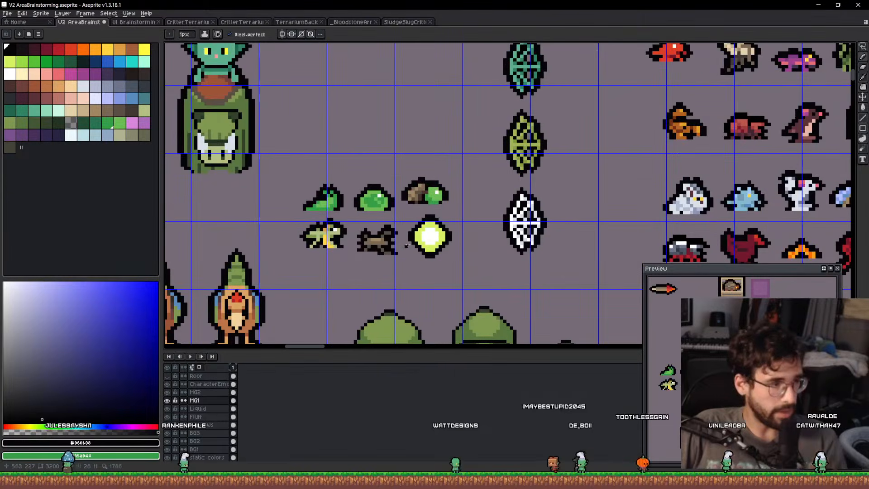
pyautogui.scroll(1, 407, 244)
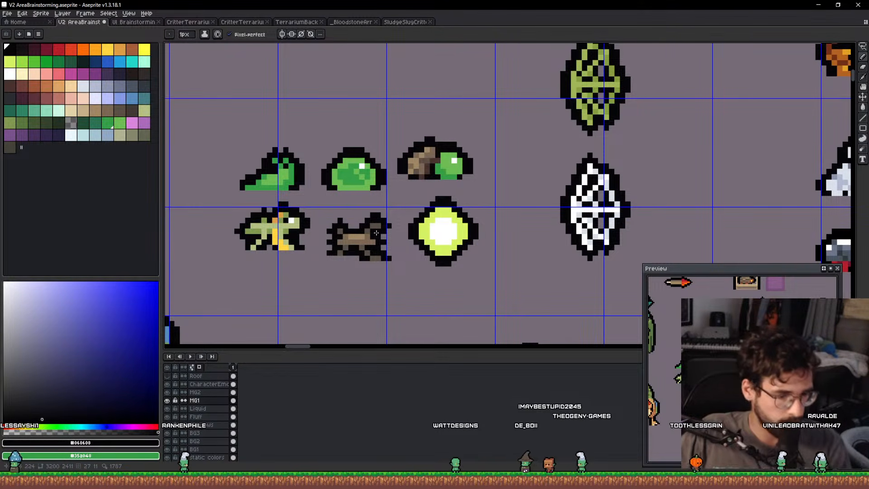
pyautogui.scroll(-2, 376, 233)
pyautogui.hotkey('ctrl', 's')
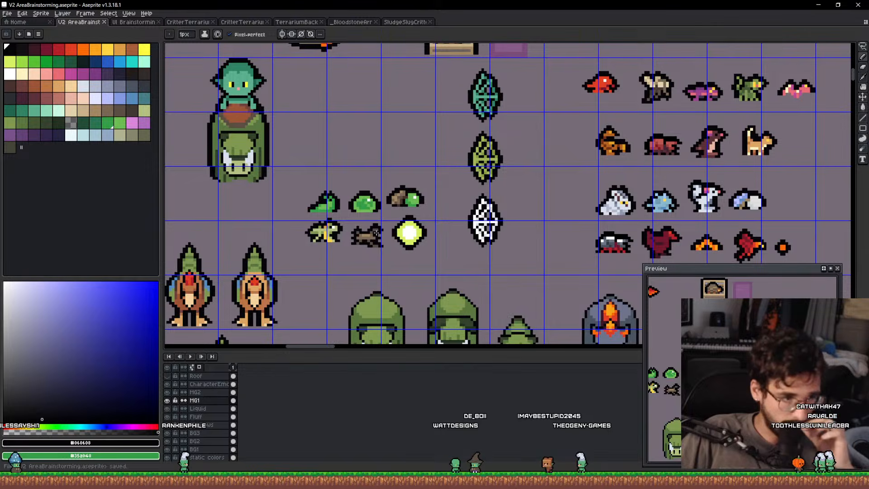
pyautogui.scroll(-1, 376, 232)
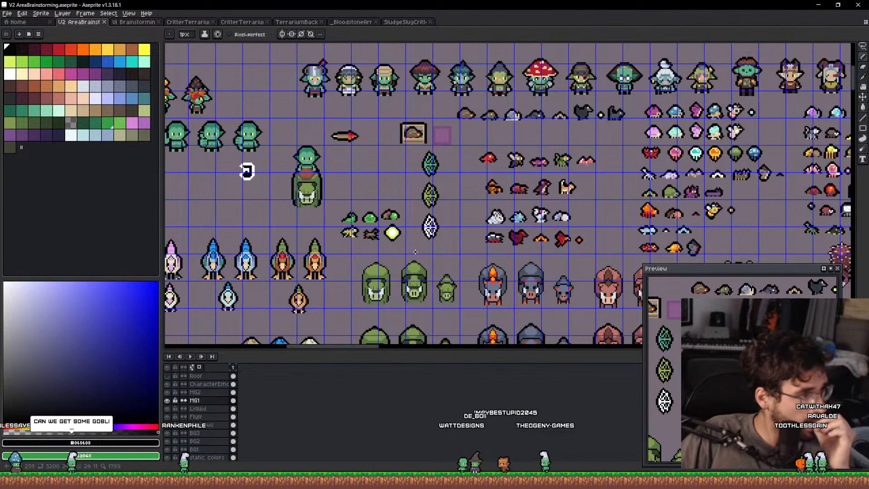
# Move the whole green critter group, including the brown critter and glowing orb, up beside the green boar rider.
pyautogui.scroll(3, 392, 230)
pyautogui.press('v')
pyautogui.scroll(-1, 428, 225)
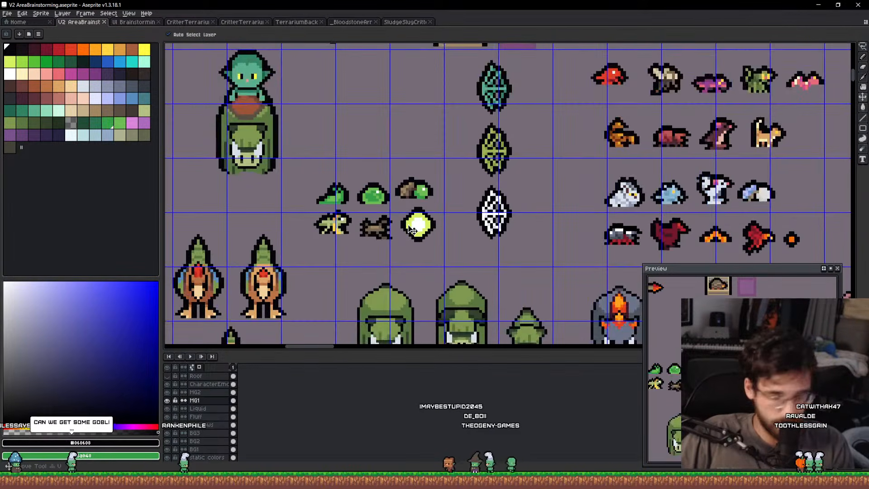
pyautogui.press('m')
pyautogui.moveTo(298, 161); pyautogui.dragTo(448, 252)
pyautogui.moveTo(420, 207); pyautogui.dragTo(399, 236)
pyautogui.hotkey('ctrl', 'd')
pyautogui.scroll(-2, 399, 236)
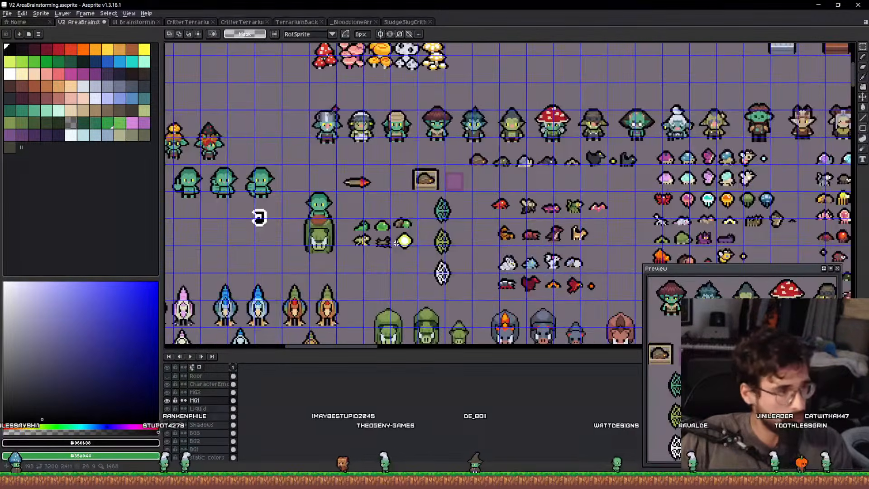
# Shift the six-sprite green critter group slightly higher, beside the upper two leaf-shaped sprites, and deselect it.
pyautogui.scroll(3, 398, 236)
pyautogui.scroll(-3, 398, 237)
pyautogui.moveTo(471, 262); pyautogui.dragTo(448, 221)
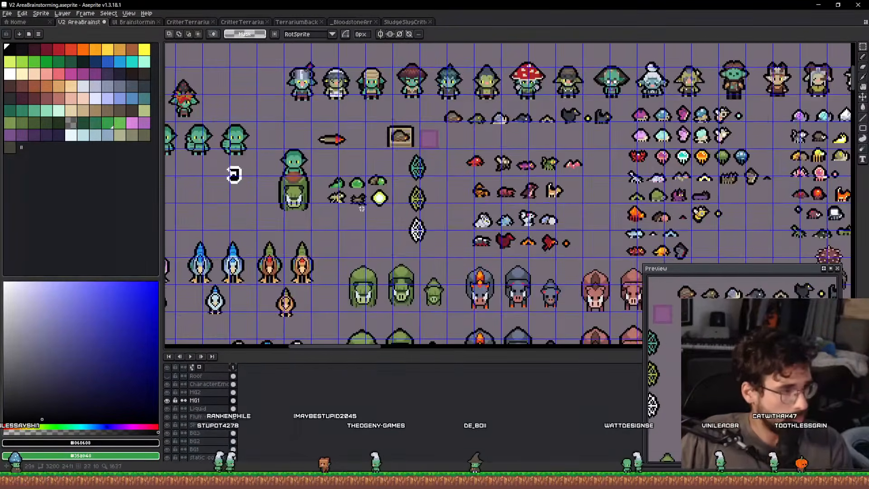
pyautogui.scroll(3, 326, 206)
pyautogui.moveTo(313, 212); pyautogui.dragTo(482, 114)
pyautogui.click(455, 152)
pyautogui.moveTo(454, 153); pyautogui.dragTo(461, 128)
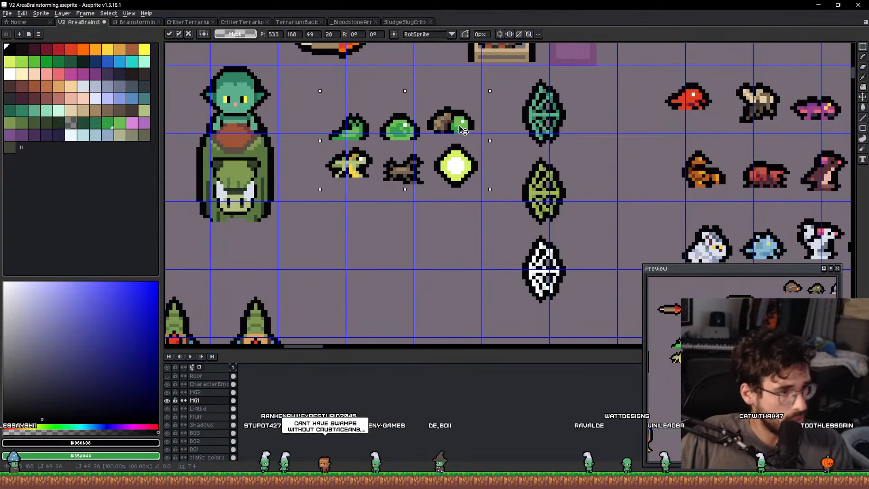
pyautogui.hotkey('ctrl', 'd')
pyautogui.moveTo(702, 190); pyautogui.dragTo(462, 137)
pyautogui.hotkey('ctrl', 'd')
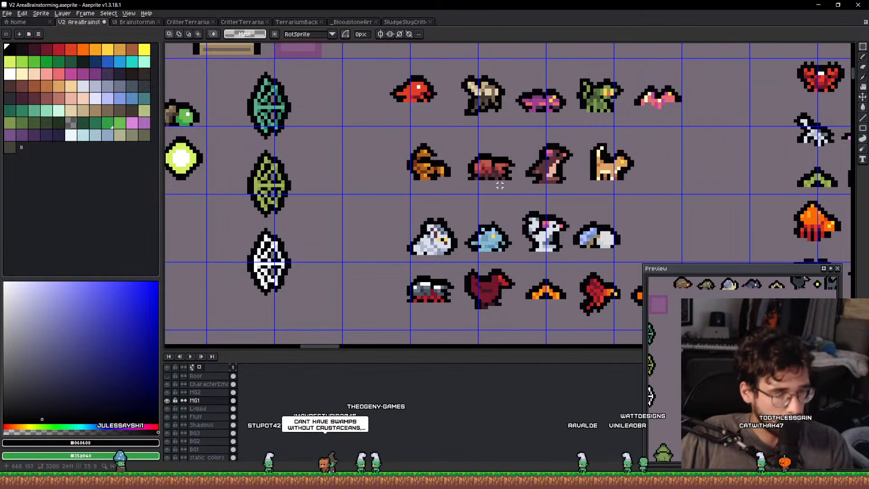
# Examine the red desert area's rocks, bees, cactus creatures and shells for critter ideas.
pyautogui.scroll(-5, 525, 222)
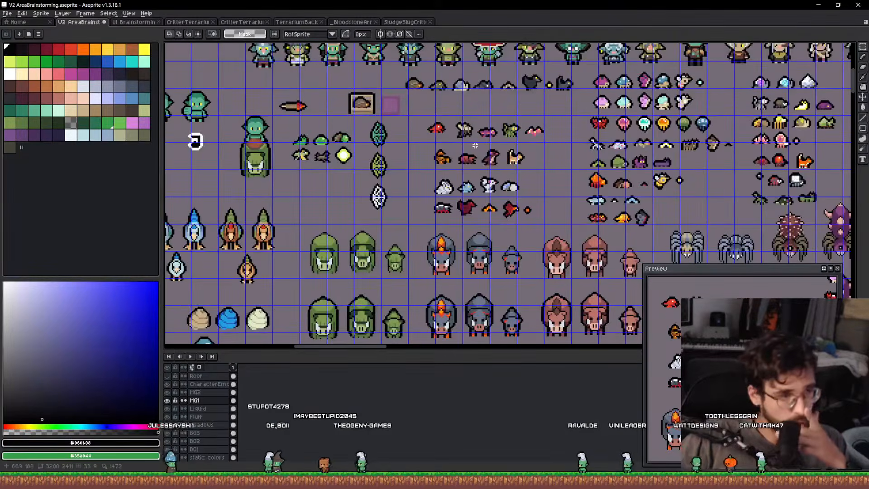
pyautogui.scroll(1, 525, 222)
pyautogui.moveTo(418, 155); pyautogui.dragTo(401, 111)
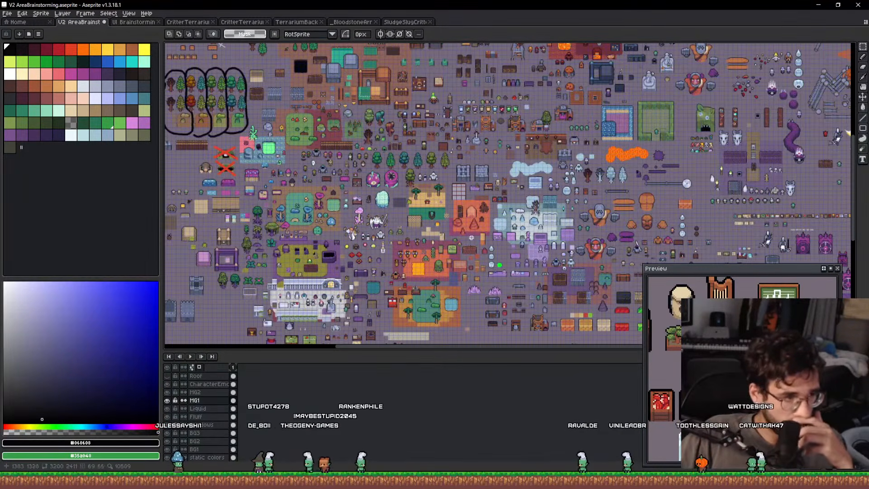
pyautogui.scroll(6, 471, 230)
pyautogui.moveTo(501, 166); pyautogui.dragTo(450, 264)
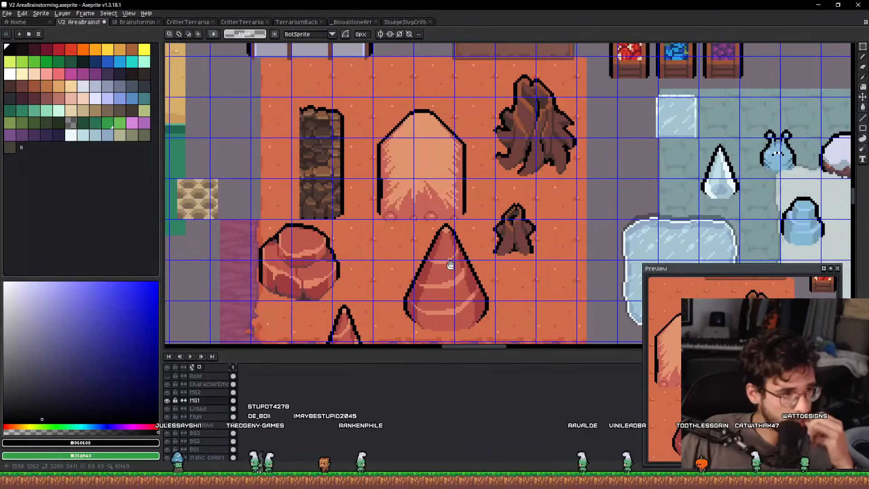
pyautogui.scroll(-1, 444, 250)
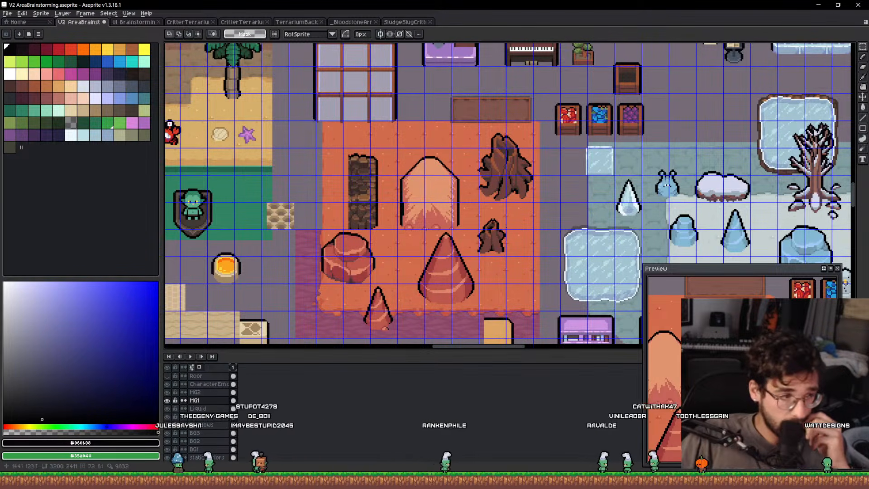
pyautogui.scroll(-1, 505, 225)
pyautogui.scroll(3, 505, 222)
pyautogui.scroll(-4, 506, 209)
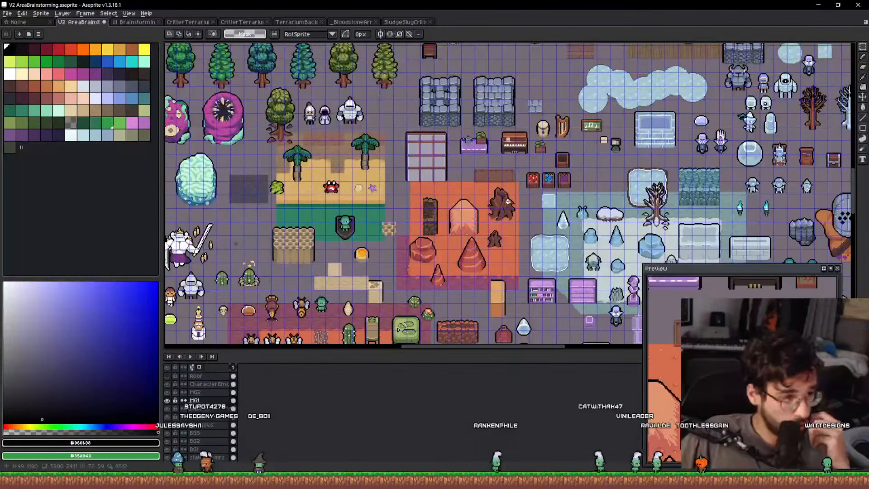
pyautogui.scroll(1, 508, 201)
pyautogui.moveTo(489, 227); pyautogui.dragTo(466, 78)
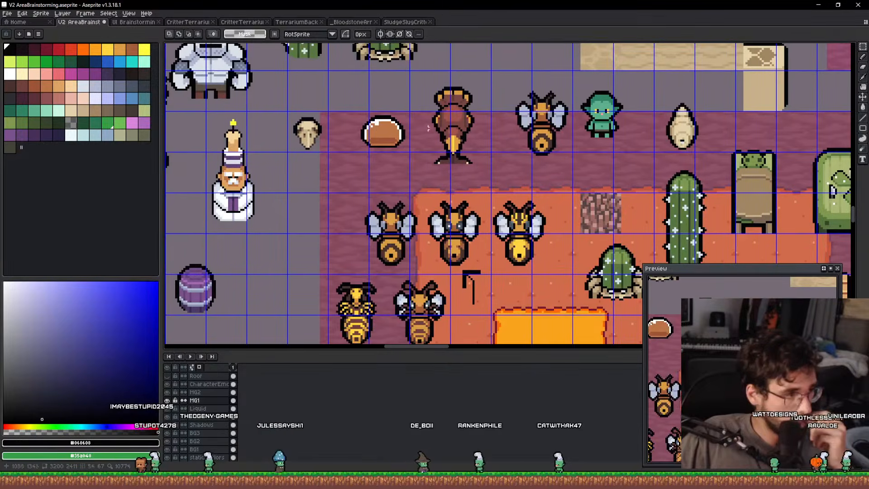
pyautogui.moveTo(430, 239); pyautogui.dragTo(404, 31)
pyautogui.moveTo(463, 171); pyautogui.dragTo(474, 92)
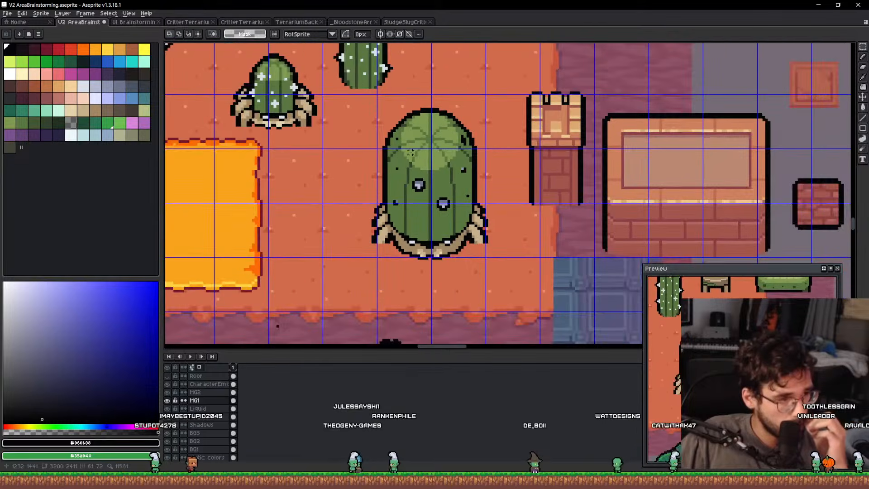
pyautogui.scroll(-10, 410, 152)
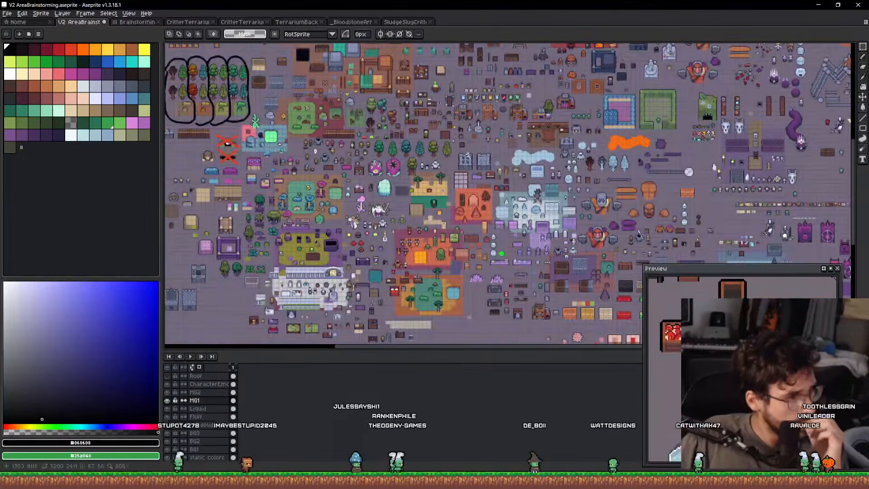
pyautogui.moveTo(468, 155); pyautogui.dragTo(470, 231)
pyautogui.moveTo(398, 119); pyautogui.dragTo(408, 237)
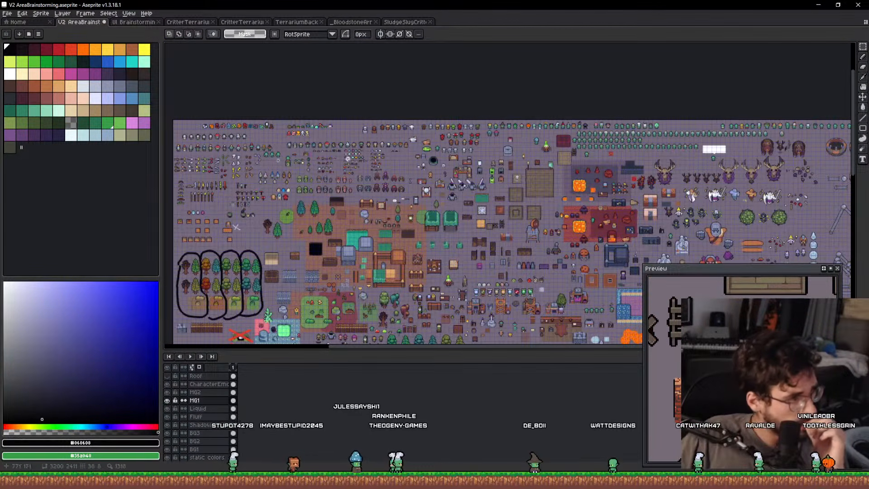
pyautogui.scroll(10, 328, 149)
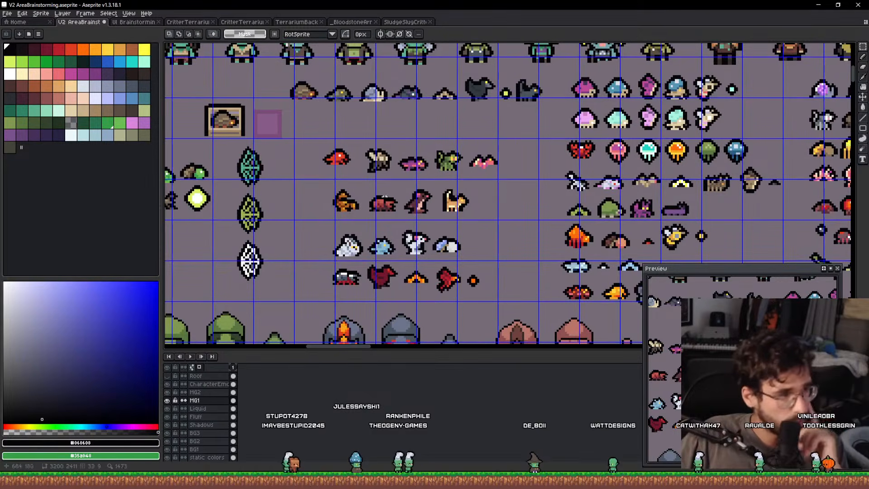
# Examine the red bug, the brown rat and the tan cat in the orange and brown critter row one by one.
pyautogui.scroll(4, 340, 215)
pyautogui.moveTo(285, 220); pyautogui.dragTo(415, 95)
pyautogui.moveTo(524, 123); pyautogui.dragTo(376, 182)
pyautogui.moveTo(423, 187); pyautogui.dragTo(289, 288)
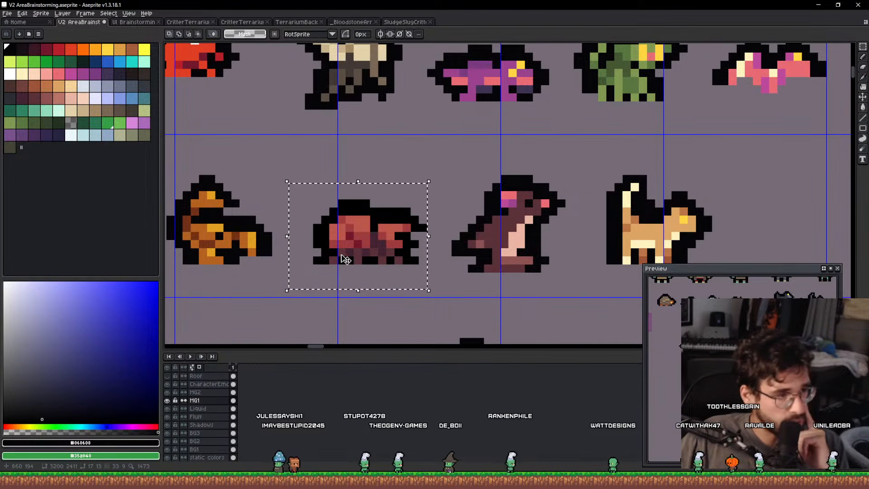
pyautogui.moveTo(519, 220); pyautogui.dragTo(416, 203)
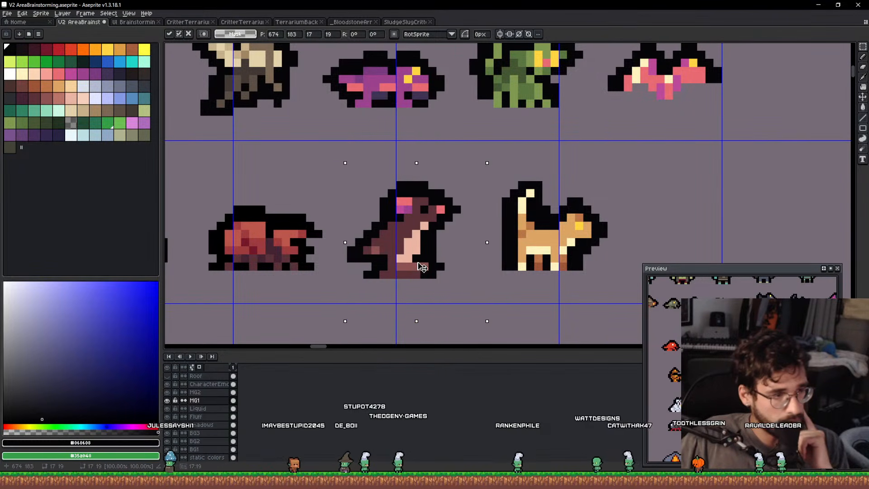
pyautogui.moveTo(418, 263); pyautogui.dragTo(293, 257)
pyautogui.moveTo(536, 317); pyautogui.dragTo(414, 195)
pyautogui.moveTo(365, 145); pyautogui.dragTo(360, 141)
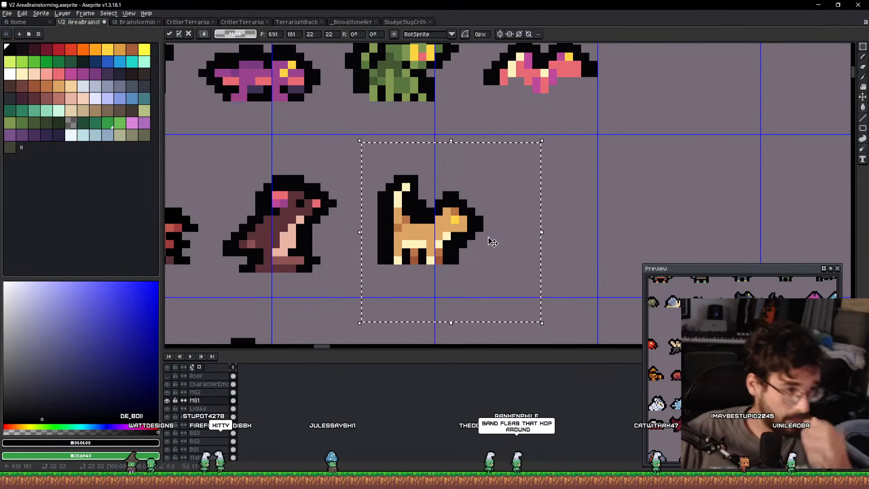
pyautogui.scroll(-6, 510, 179)
pyautogui.moveTo(768, 210); pyautogui.dragTo(513, 227)
pyautogui.hotkey('ctrl', 'd')
# Copy the tiny mound critter between the two light-blue critters and paste it below the lizard in the green critter group.
pyautogui.moveTo(670, 204); pyautogui.dragTo(623, 167)
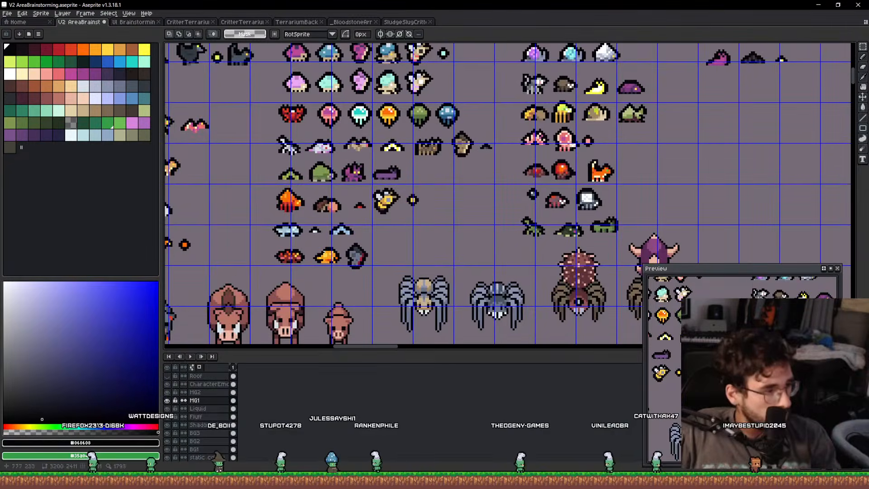
pyautogui.scroll(9, 329, 235)
pyautogui.scroll(1, 299, 262)
pyautogui.moveTo(299, 262); pyautogui.dragTo(430, 198)
pyautogui.press('q')
pyautogui.moveTo(508, 240)
pyautogui.mouseDown()
pyautogui.moveTo(540, 112)
pyautogui.moveTo(520, 204)
pyautogui.mouseUp()
pyautogui.scroll(-7, 426, 183)
pyautogui.scroll(-4, 428, 186)
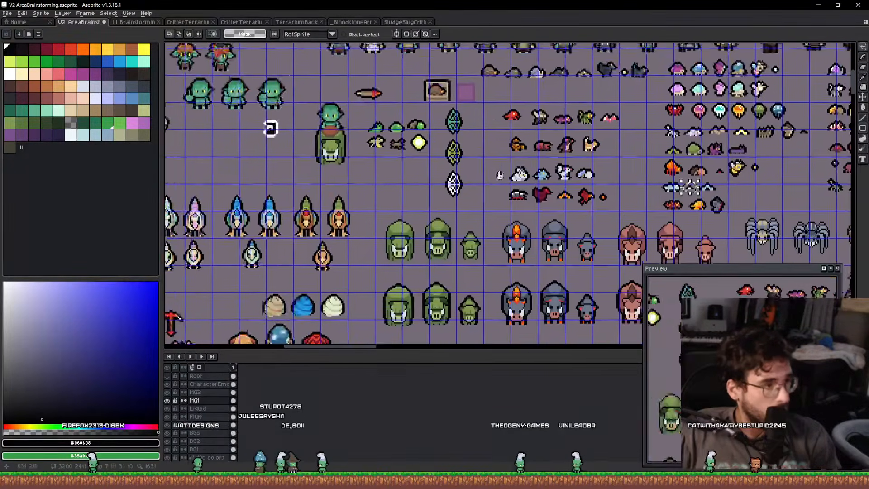
pyautogui.scroll(6, 395, 169)
pyautogui.hotkey('ctrl', 'v')
pyautogui.moveTo(323, 222); pyautogui.dragTo(329, 211)
pyautogui.scroll(-1, 386, 198)
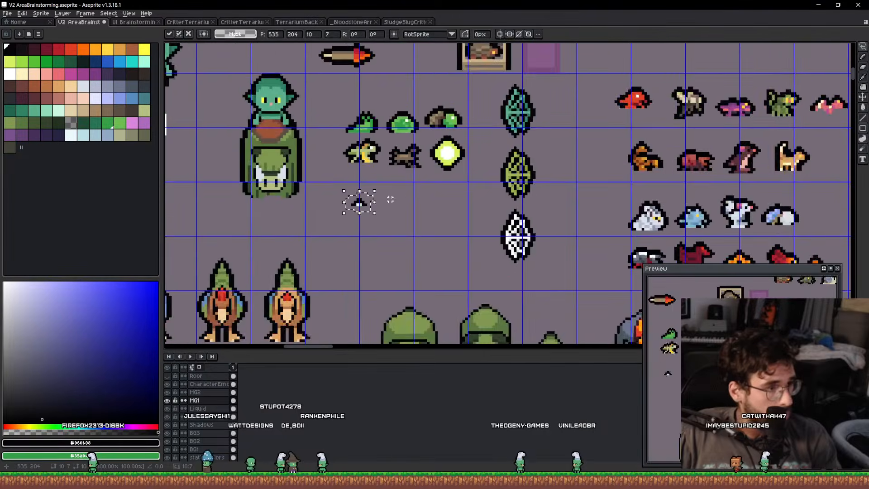
# Recolor the tiny mound's center with the red sampled from the red bug and save the file.
pyautogui.moveTo(628, 175); pyautogui.dragTo(452, 175)
pyautogui.scroll(4, 533, 167)
pyautogui.keyDown('alt'); pyautogui.click(475, 162); pyautogui.keyUp('alt')
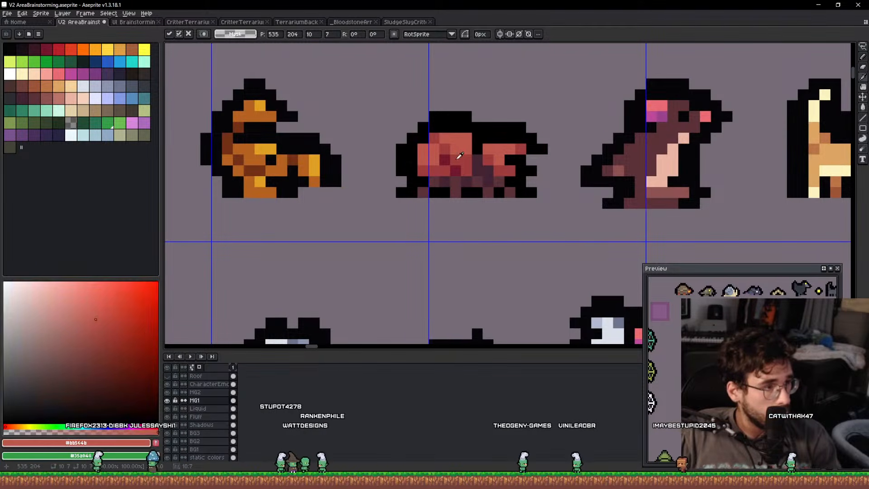
pyautogui.keyDown('alt'); pyautogui.rightClick(456, 159); pyautogui.keyUp('alt')
pyautogui.scroll(-5, 442, 159)
pyautogui.moveTo(362, 172); pyautogui.dragTo(491, 175)
pyautogui.scroll(5, 324, 195)
pyautogui.press('g')
pyautogui.click(330, 188)
pyautogui.click(362, 188)
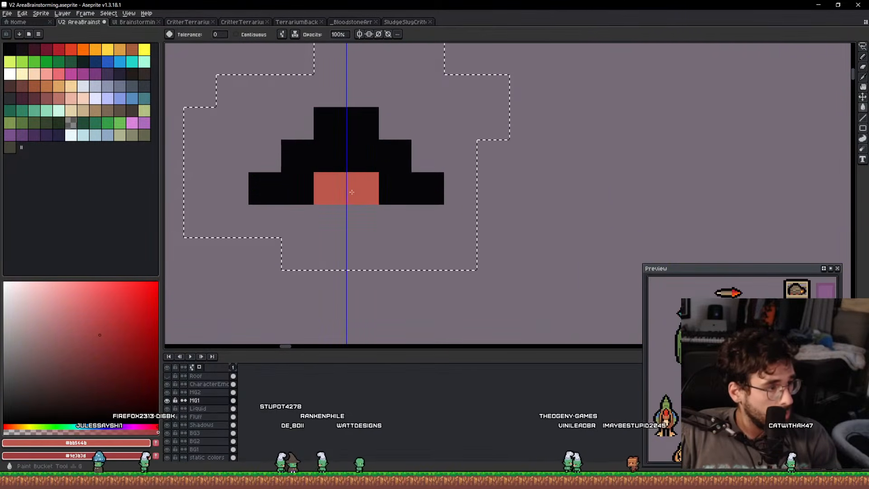
pyautogui.scroll(-5, 359, 195)
pyautogui.hotkey('ctrl', 's')
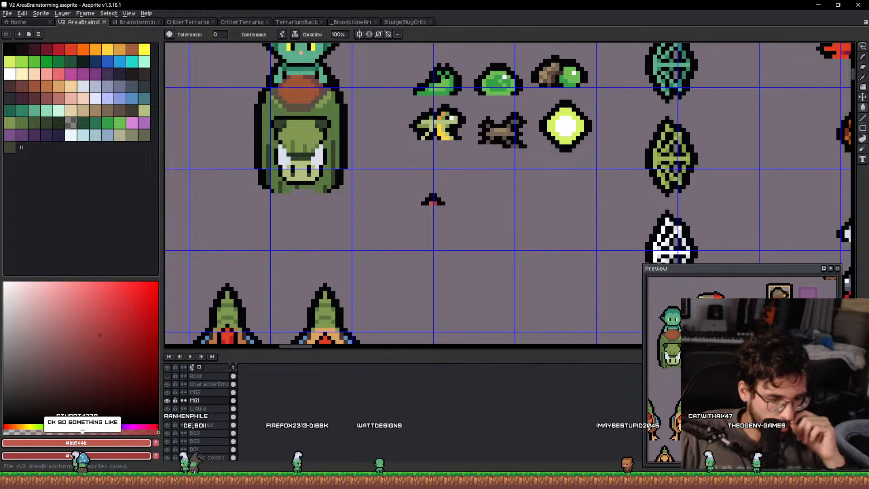
# Duplicate the brown rock-shelled critter from the row under the goblins and place the copy beside the tiny red mound.
pyautogui.scroll(-6, 516, 139)
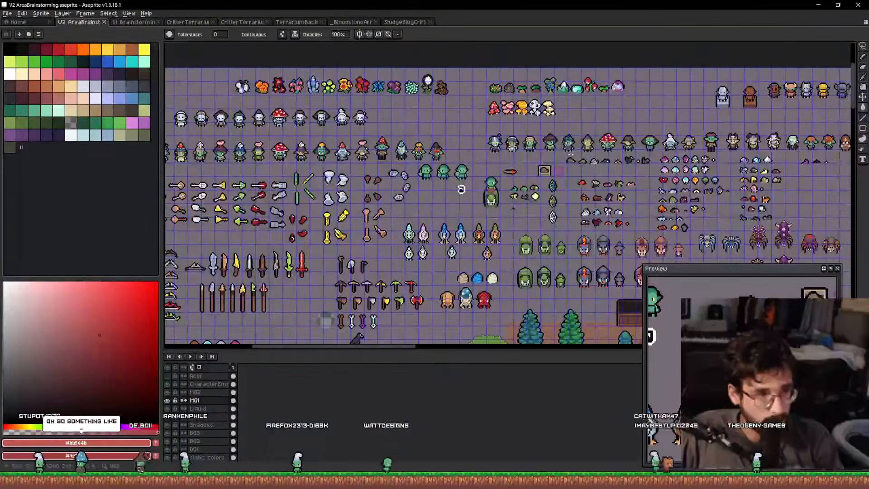
pyautogui.scroll(4, 572, 171)
pyautogui.press('q')
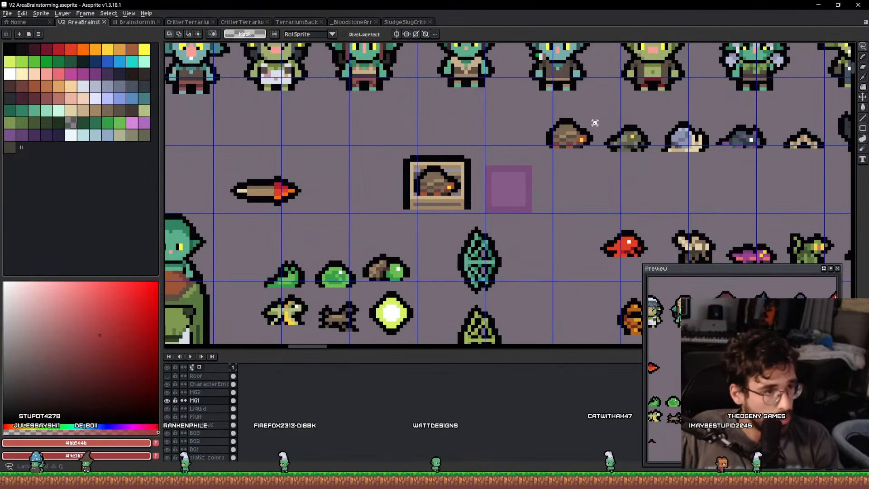
pyautogui.moveTo(534, 123); pyautogui.dragTo(575, 113)
pyautogui.moveTo(569, 136)
pyautogui.keyDown('ctrl'); pyautogui.mouseDown()
pyautogui.moveTo(171, 344)
pyautogui.moveTo(369, 202)
pyautogui.moveTo(360, 198)
pyautogui.mouseUp(); pyautogui.keyUp('ctrl')
pyautogui.moveTo(574, 192); pyautogui.dragTo(271, 204)
pyautogui.moveTo(622, 210)
pyautogui.mouseDown()
pyautogui.moveTo(411, 216)
pyautogui.moveTo(357, 294)
pyautogui.moveTo(335, 308)
pyautogui.moveTo(268, 261)
pyautogui.moveTo(756, 202)
pyautogui.mouseUp()
pyautogui.moveTo(402, 205); pyautogui.dragTo(577, 186)
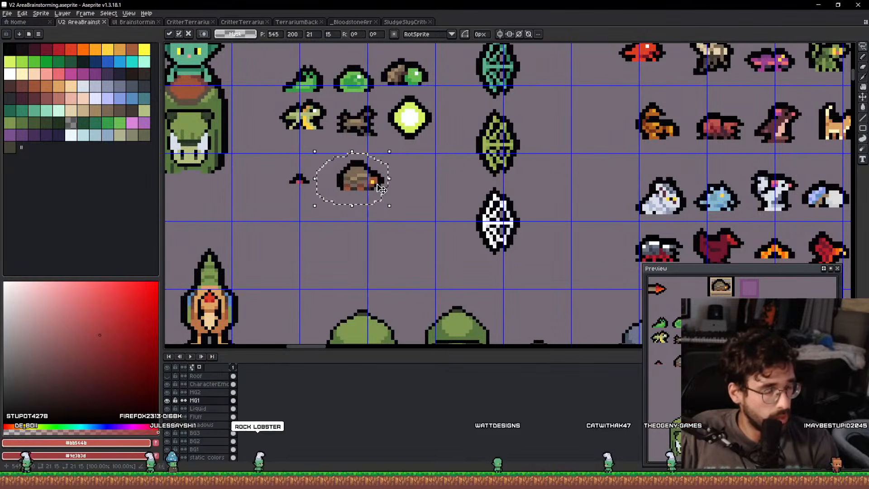
pyautogui.scroll(5, 381, 189)
pyautogui.scroll(-3, 375, 181)
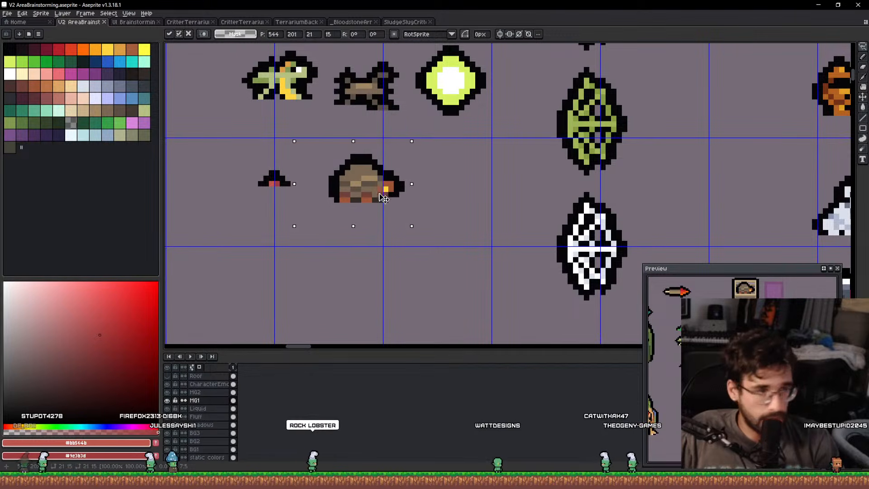
pyautogui.scroll(-4, 368, 194)
pyautogui.scroll(2, 380, 190)
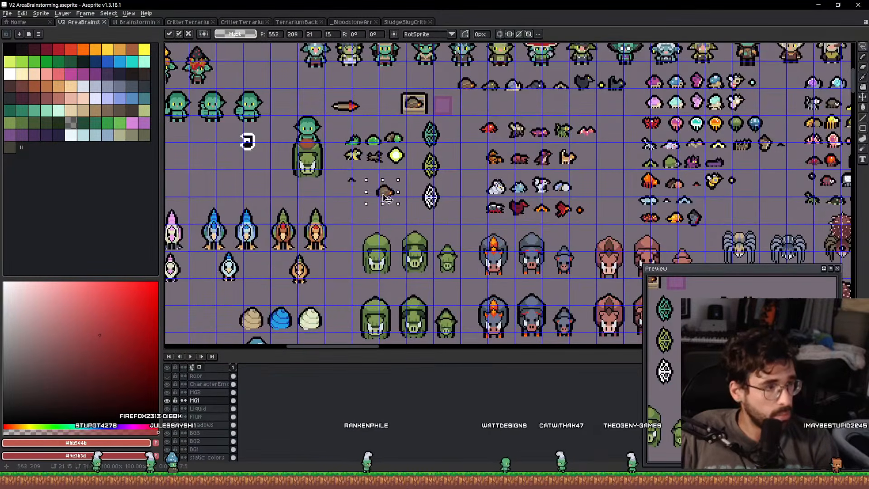
# Paste a copy of the brown rock-shelled critter onto the purple desert ground between the sleeping goblin's bed and the cactus table.
pyautogui.scroll(-4, 383, 194)
pyautogui.scroll(4, 398, 208)
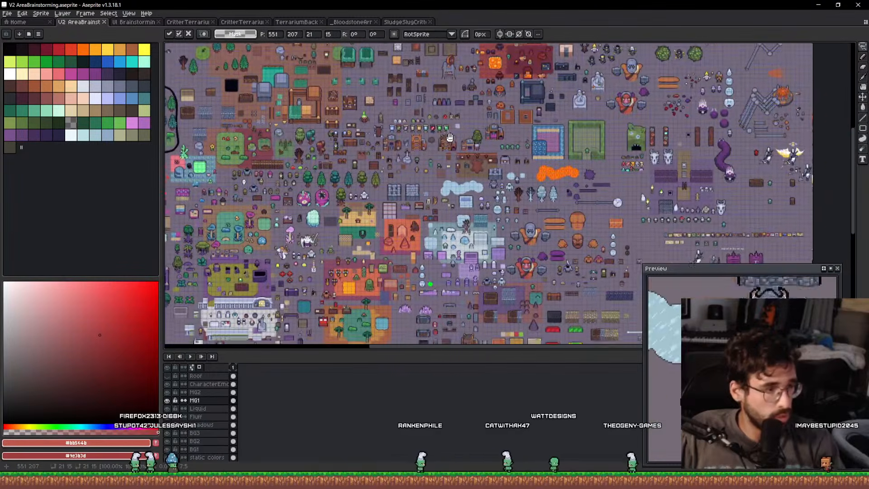
pyautogui.scroll(5, 404, 213)
pyautogui.scroll(-2, 425, 206)
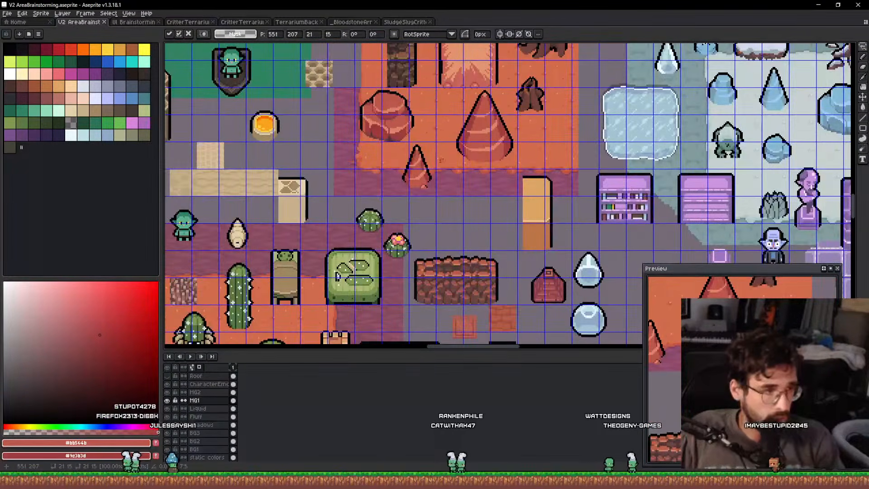
pyautogui.scroll(1, 443, 199)
pyautogui.moveTo(448, 204); pyautogui.dragTo(677, 87)
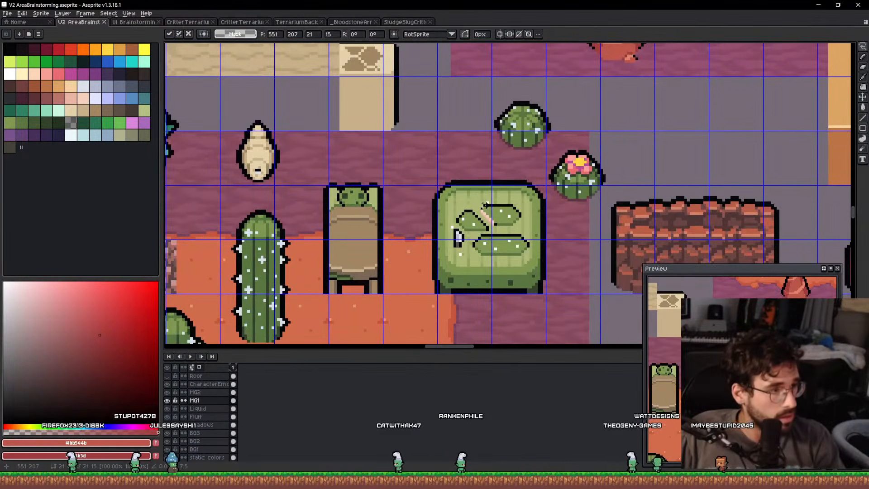
pyautogui.hotkey('ctrl', 'v')
pyautogui.moveTo(518, 199)
pyautogui.mouseDown()
pyautogui.moveTo(416, 158)
pyautogui.moveTo(467, 136)
pyautogui.mouseUp()
# Recolor the pasted critter's brown shell with the light and dark oranges sampled from the desert ground.
pyautogui.press('q')
pyautogui.scroll(2, 410, 179)
pyautogui.press('g')
pyautogui.keyDown('alt'); pyautogui.click(414, 281); pyautogui.keyUp('alt')
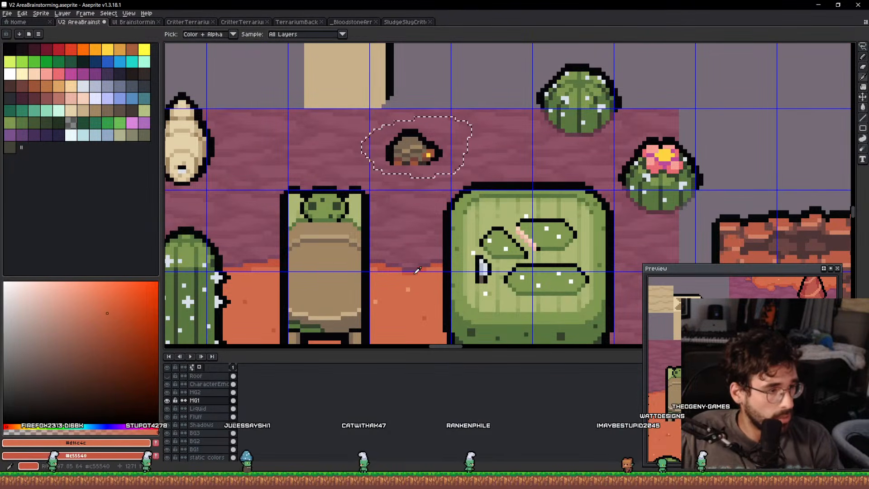
pyautogui.keyDown('alt'); pyautogui.rightClick(415, 270); pyautogui.keyUp('alt')
pyautogui.scroll(4, 405, 141)
pyautogui.click(407, 141)
pyautogui.rightClick(398, 194)
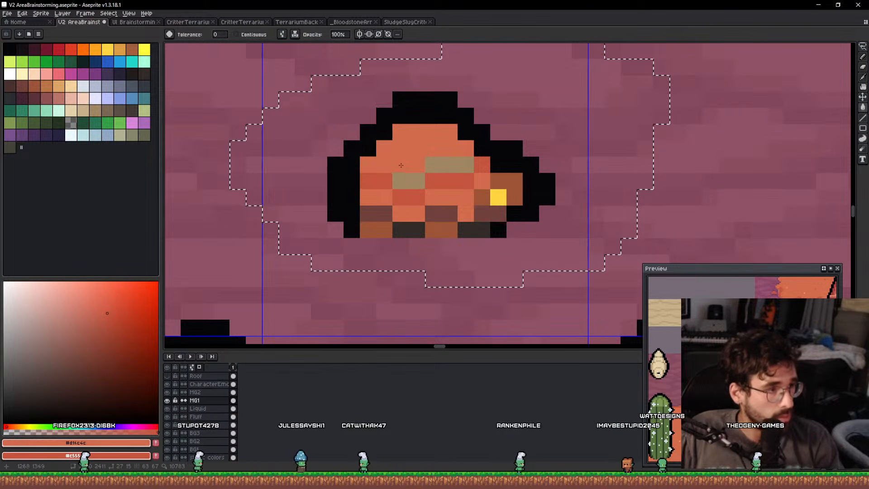
# Fill the shell's darker orange bands with a purple shade and its beige patches with a deep red.
pyautogui.keyDown('alt'); pyautogui.click(394, 190); pyautogui.keyUp('alt')
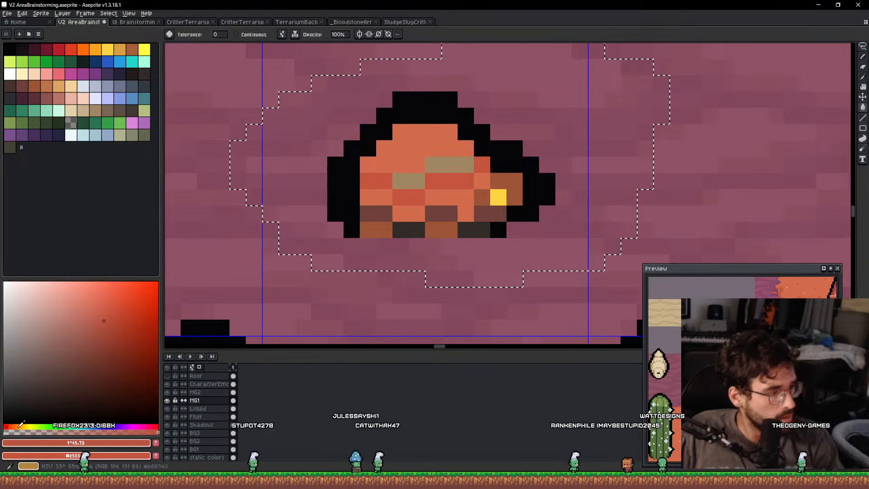
pyautogui.click(376, 181)
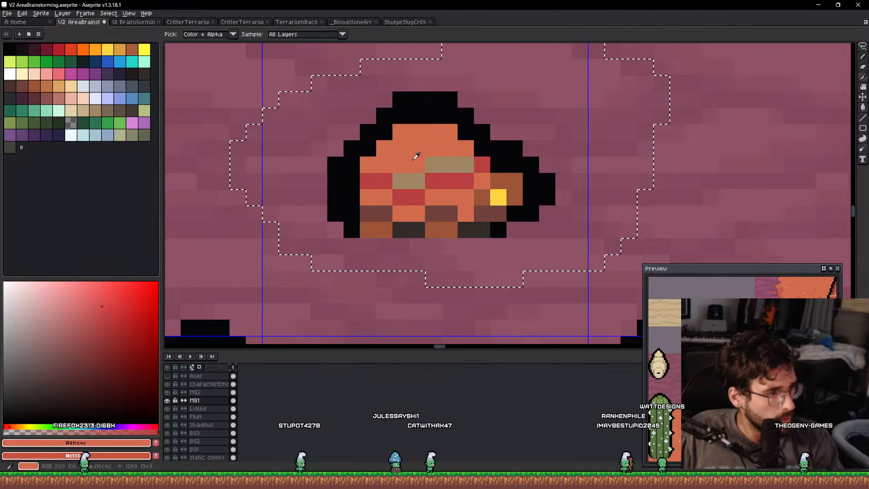
pyautogui.keyDown('alt'); pyautogui.click(416, 156); pyautogui.keyUp('alt')
pyautogui.keyDown('alt'); pyautogui.click(411, 193); pyautogui.keyUp('alt')
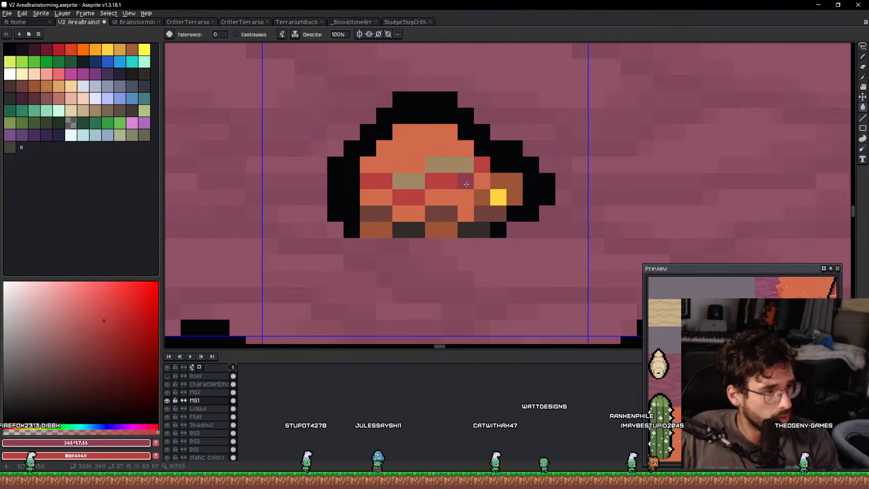
pyautogui.press('q')
pyautogui.moveTo(644, 229); pyautogui.dragTo(645, 240)
pyautogui.press('g')
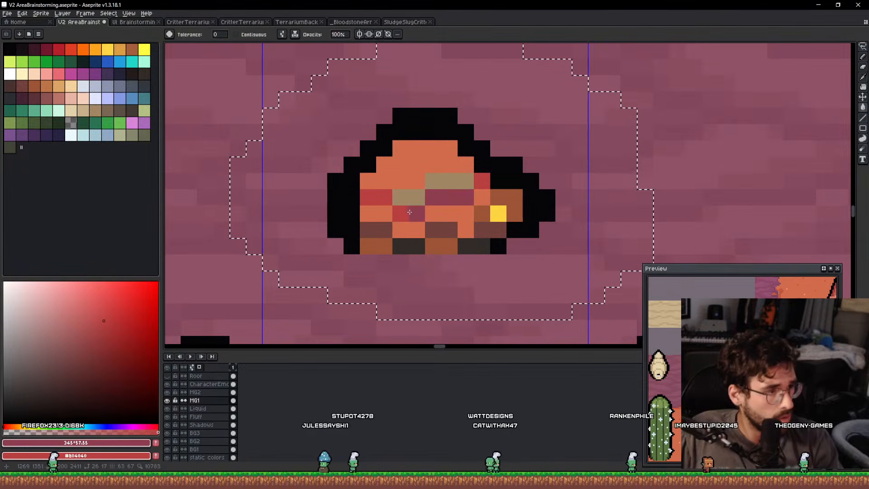
pyautogui.click(376, 197)
pyautogui.rightClick(408, 197)
pyautogui.hotkey('ctrl', 'd')
pyautogui.scroll(-5, 475, 190)
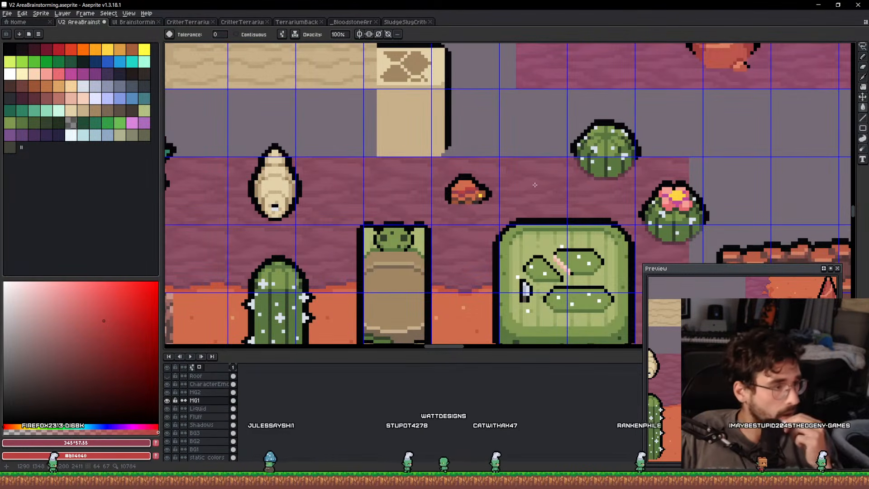
# Isolate the critter's feet and head and recolor their browns with grey-green palette colors, 96 for the dark parts and 95 for the lighter ones.
pyautogui.scroll(6, 465, 198)
pyautogui.press('q')
pyautogui.moveTo(410, 178)
pyautogui.mouseDown()
pyautogui.moveTo(322, 196)
pyautogui.moveTo(323, 244)
pyautogui.mouseUp()
pyautogui.moveTo(355, 189)
pyautogui.mouseDown()
pyautogui.moveTo(421, 256)
pyautogui.moveTo(443, 256)
pyautogui.mouseUp()
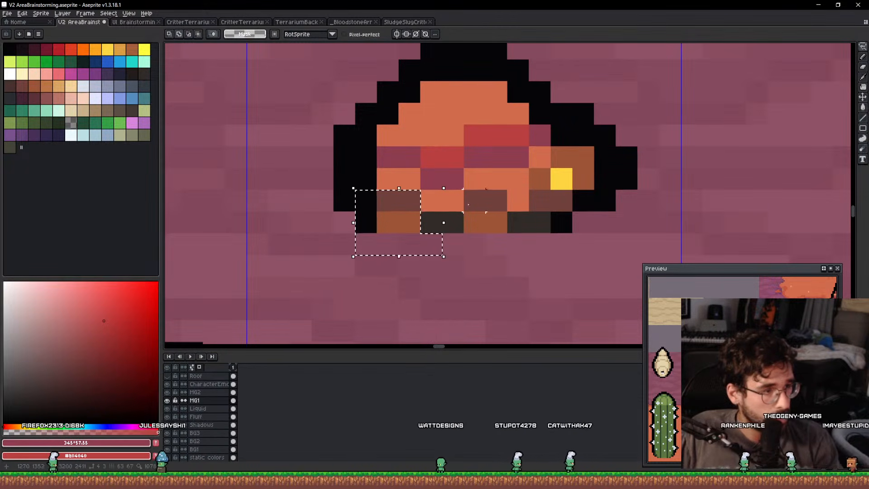
pyautogui.moveTo(490, 203); pyautogui.dragTo(494, 202)
pyautogui.moveTo(539, 179)
pyautogui.mouseDown()
pyautogui.moveTo(561, 157)
pyautogui.moveTo(583, 179)
pyautogui.moveTo(526, 159)
pyautogui.mouseUp()
pyautogui.scroll(-4, 552, 174)
pyautogui.scroll(3, 481, 183)
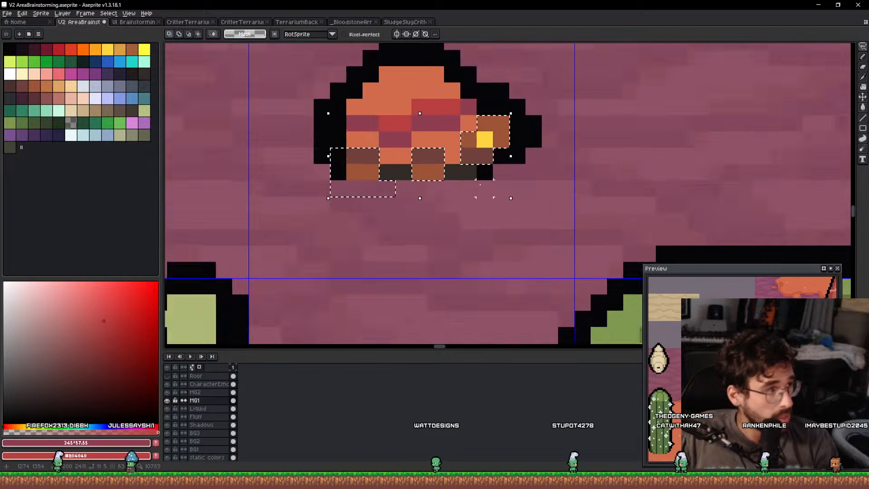
pyautogui.click(14, 147)
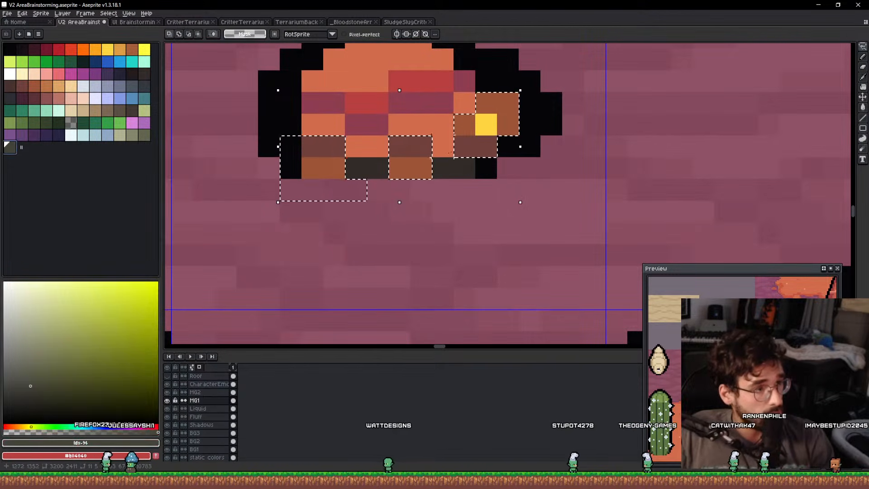
pyautogui.scroll(1, 453, 151)
pyautogui.press('g')
pyautogui.click(483, 146)
pyautogui.press('[')
pyautogui.click(479, 117)
pyautogui.hotkey('ctrl', 'd')
# Paint a green cap over the top of the orange shell using the green sampled from the sleeping goblin.
pyautogui.scroll(-6, 482, 119)
pyautogui.moveTo(544, 133); pyautogui.dragTo(499, 167)
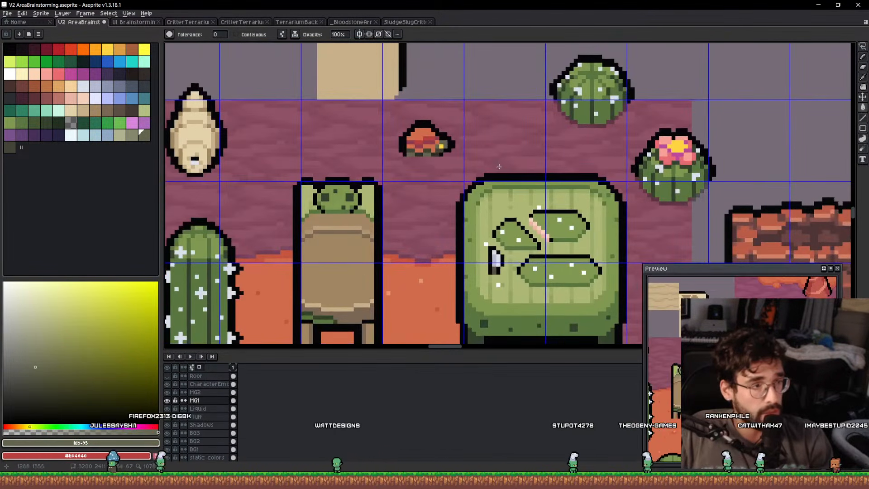
pyautogui.keyDown('alt'); pyautogui.click(337, 200); pyautogui.keyUp('alt')
pyautogui.scroll(5, 447, 118)
pyautogui.press('b')
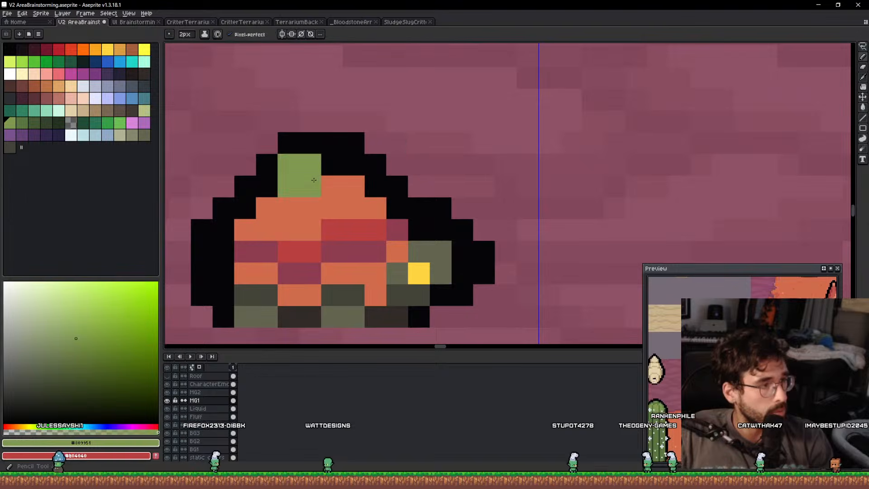
pyautogui.moveTo(290, 215)
pyautogui.mouseDown()
pyautogui.moveTo(308, 169)
pyautogui.moveTo(340, 160)
pyautogui.mouseUp()
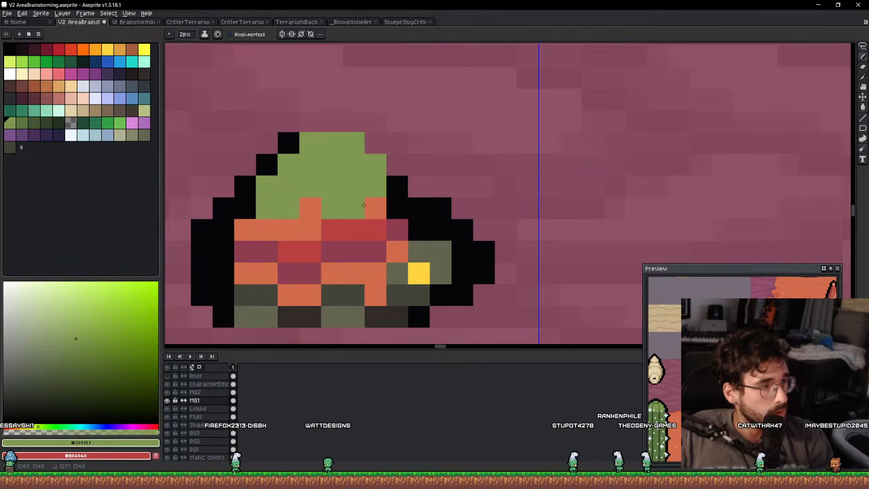
# Even out the green cap's lower edge with the shell's light orange and touch up the black outline beside the cap.
pyautogui.keyDown('alt'); pyautogui.click(382, 209); pyautogui.keyUp('alt')
pyautogui.press('-')
pyautogui.moveTo(363, 208); pyautogui.dragTo(310, 207)
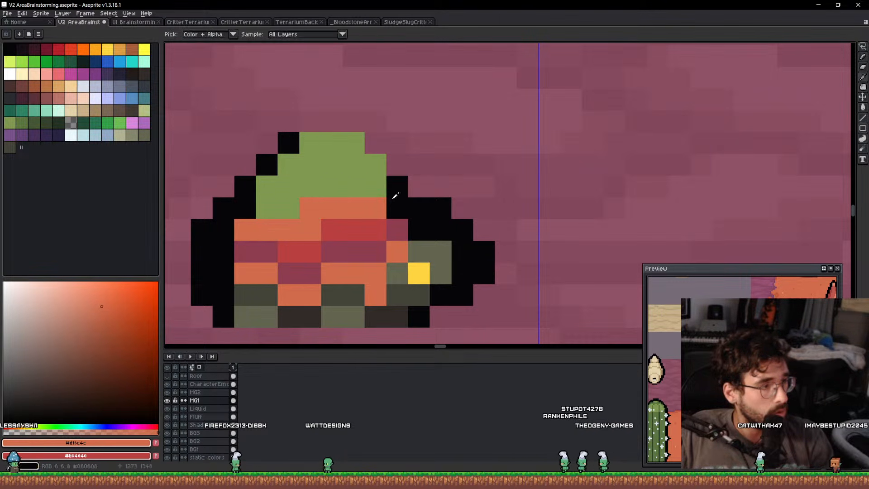
pyautogui.keyDown('alt'); pyautogui.click(394, 196); pyautogui.keyUp('alt')
pyautogui.click(409, 171)
pyautogui.scroll(-4, 362, 150)
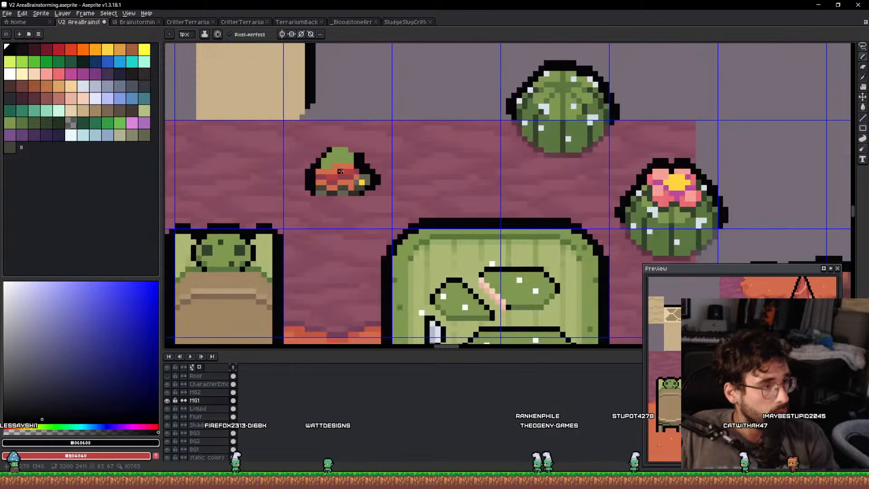
# Sample the light pink #f5a097 and the darker pink from the petals of the flowering cactus.
pyautogui.moveTo(181, 206); pyautogui.dragTo(299, 145)
pyautogui.scroll(-3, 299, 145)
pyautogui.moveTo(297, 209); pyautogui.dragTo(441, 131)
pyautogui.scroll(-4, 441, 131)
pyautogui.scroll(10, 476, 123)
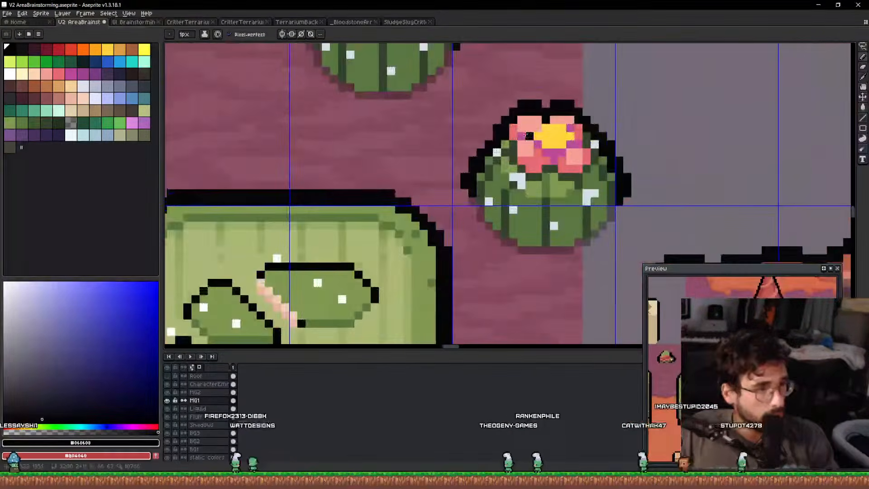
pyautogui.keyDown('alt'); pyautogui.click(535, 104); pyautogui.keyUp('alt')
pyautogui.keyDown('alt'); pyautogui.rightClick(489, 129); pyautogui.keyUp('alt')
# Paint a three-pixel petal row on top of the small creature's green back, light pink in the centre and darker pink on both sides.
pyautogui.scroll(-3, 479, 124)
pyautogui.moveTo(479, 124); pyautogui.dragTo(814, 232)
pyautogui.scroll(3, 370, 185)
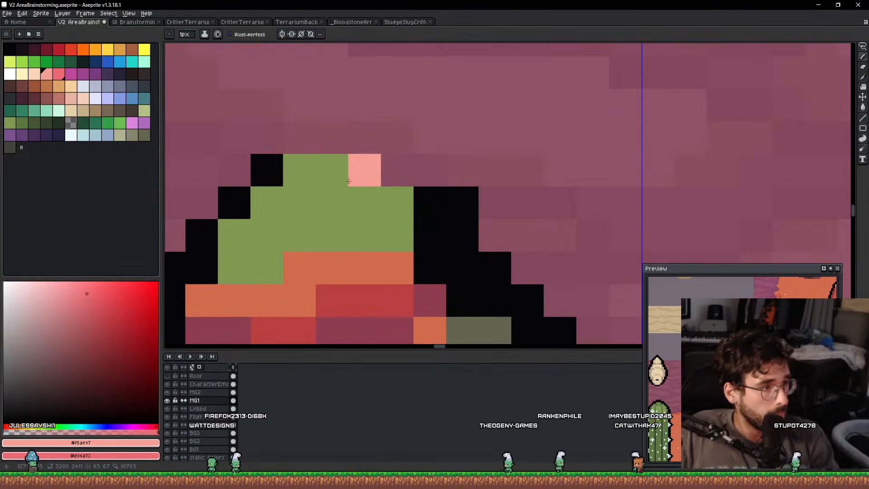
pyautogui.click(332, 138)
pyautogui.click(299, 138)
pyautogui.rightClick(353, 140)
pyautogui.scroll(-6, 328, 139)
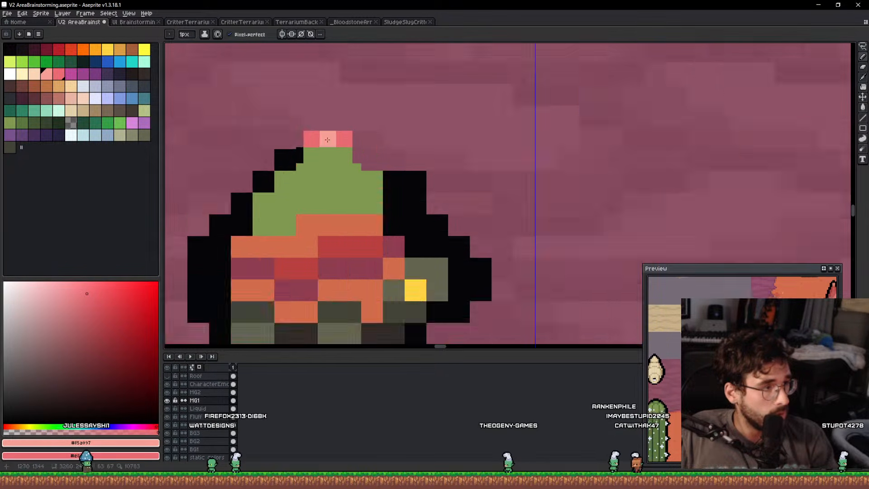
# Paint the flower's centre pixel yellow #ffd541 and add a light pink #f5a097 pixel directly beneath it.
pyautogui.scroll(2, 579, 170)
pyautogui.keyDown('alt'); pyautogui.click(578, 178); pyautogui.keyUp('alt')
pyautogui.keyDown('alt'); pyautogui.rightClick(555, 166); pyautogui.keyUp('alt')
pyautogui.scroll(-4, 370, 151)
pyautogui.scroll(7, 317, 158)
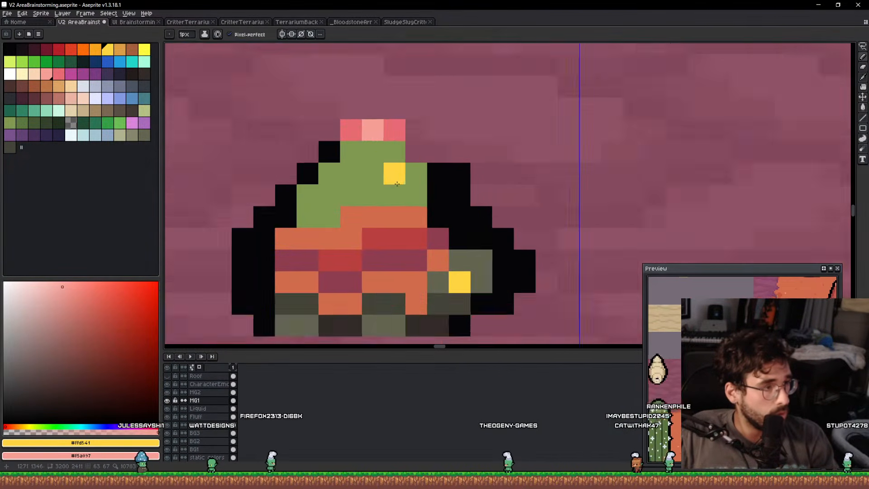
pyautogui.click(361, 105)
pyautogui.rightClick(364, 128)
# Place dark green #597640 pixels on both sides of the lower pink petal and one below it.
pyautogui.keyDown('alt'); pyautogui.click(326, 182); pyautogui.keyUp('alt')
pyautogui.press(']')
pyautogui.click(328, 138)
pyautogui.click(392, 138)
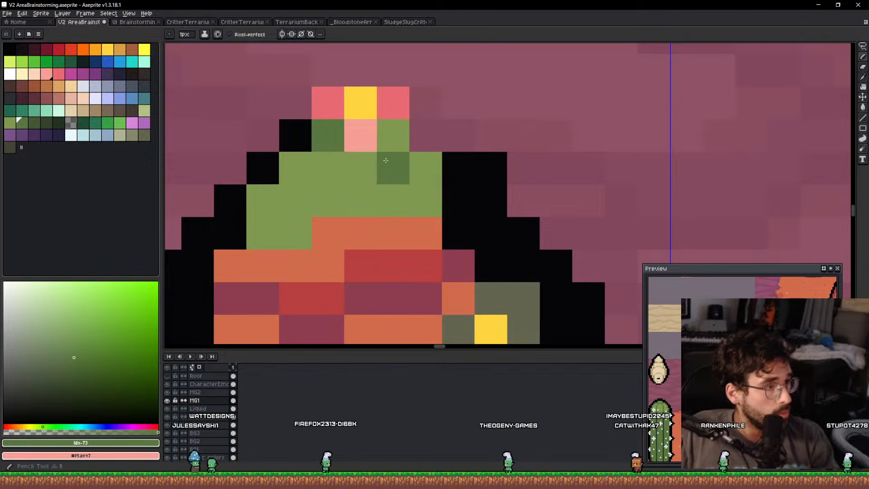
pyautogui.click(386, 159)
pyautogui.hotkey('ctrl', 'z')
pyautogui.click(362, 164)
# Outline the flower and the creature's upper body in black #060608 and trim the surplus outline pixels.
pyautogui.press('-')
pyautogui.moveTo(444, 142)
pyautogui.mouseDown()
pyautogui.moveTo(387, 82)
pyautogui.moveTo(272, 96)
pyautogui.moveTo(243, 149)
pyautogui.moveTo(294, 104)
pyautogui.mouseUp()
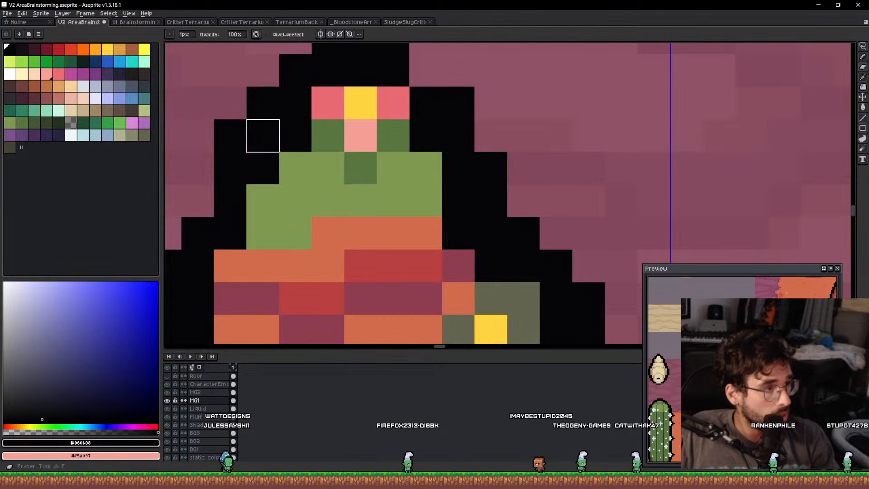
pyautogui.press('space')
pyautogui.moveTo(421, 78); pyautogui.dragTo(386, 110)
pyautogui.click(387, 109)
pyautogui.scroll(-6, 409, 142)
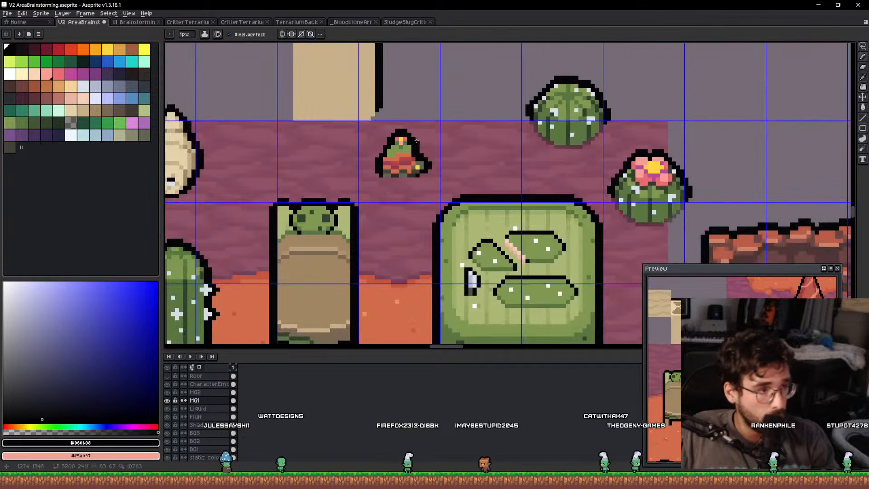
# Fill out the green #809951 back, extending its right edge by one pixel and covering the topmost orange row.
pyautogui.scroll(6, 401, 153)
pyautogui.keyDown('alt'); pyautogui.click(473, 154); pyautogui.keyUp('alt')
pyautogui.moveTo(489, 158); pyautogui.dragTo(486, 204)
pyautogui.scroll(-4, 486, 204)
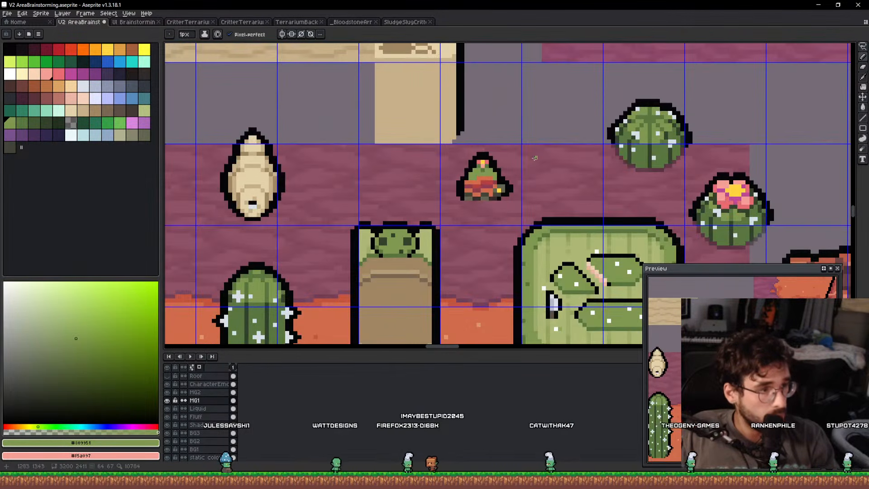
pyautogui.scroll(3, 419, 166)
pyautogui.keyDown('alt'); pyautogui.click(419, 165); pyautogui.keyUp('alt')
pyautogui.scroll(-3, 419, 165)
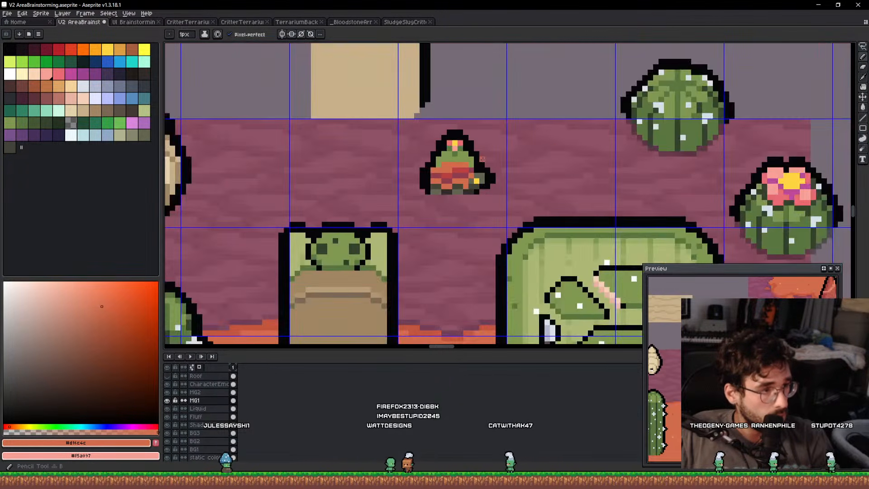
pyautogui.scroll(3, 470, 144)
pyautogui.keyDown('alt'); pyautogui.click(471, 145); pyautogui.keyUp('alt')
pyautogui.scroll(-3, 421, 169)
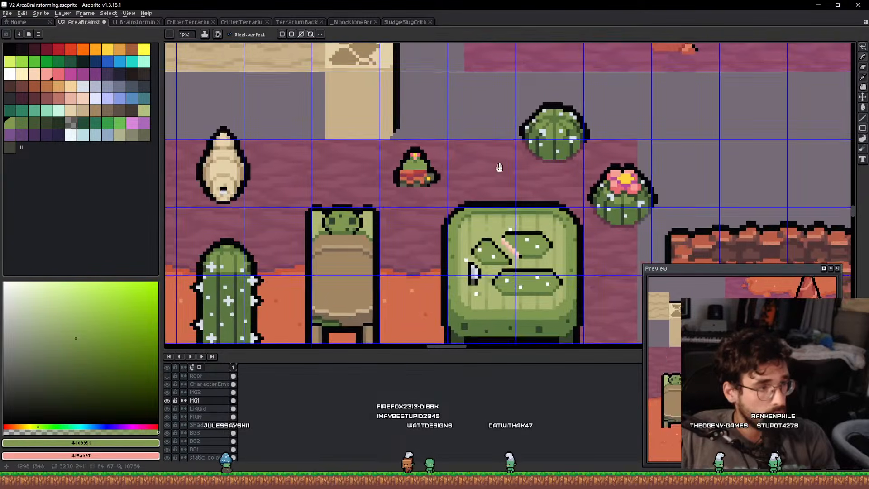
# Sample the cactus spines' pale white and paint three single-pixel spines across the creature's green back.
pyautogui.scroll(3, 552, 199)
pyautogui.keyDown('alt'); pyautogui.click(552, 199); pyautogui.keyUp('alt')
pyautogui.scroll(-4, 553, 198)
pyautogui.scroll(4, 429, 172)
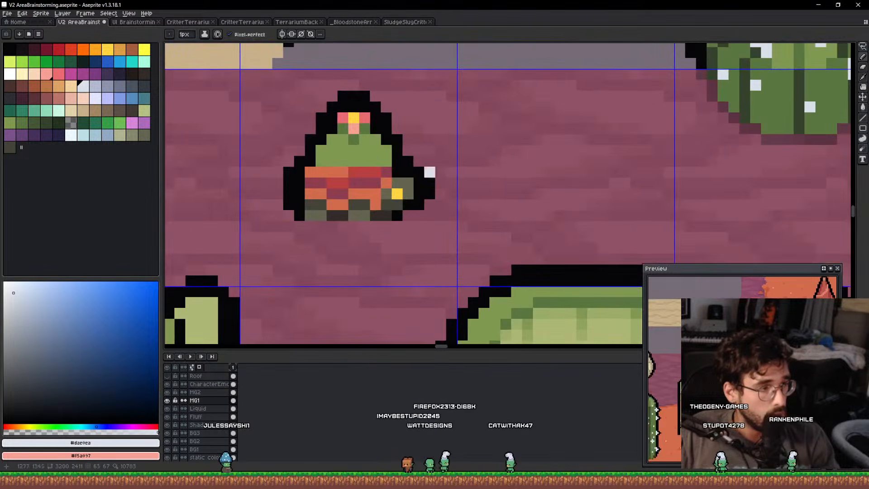
pyautogui.scroll(-3, 429, 172)
pyautogui.scroll(5, 390, 162)
pyautogui.click(409, 164)
pyautogui.click(475, 185)
pyautogui.click(513, 160)
# Paint dark green #597640 shading pixels down the middle of the creature's back and near its left edge.
pyautogui.keyDown('alt'); pyautogui.click(452, 142); pyautogui.keyUp('alt')
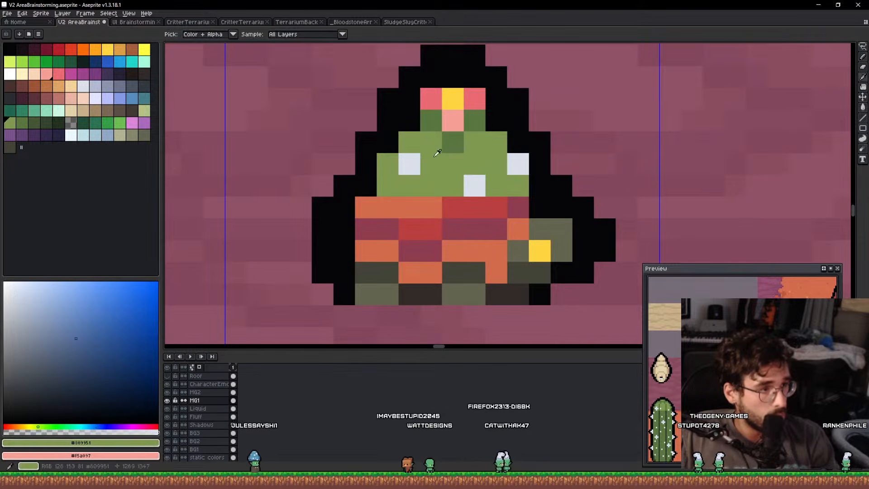
pyautogui.click(452, 164)
pyautogui.click(453, 185)
pyautogui.click(394, 179)
pyautogui.scroll(-5, 394, 180)
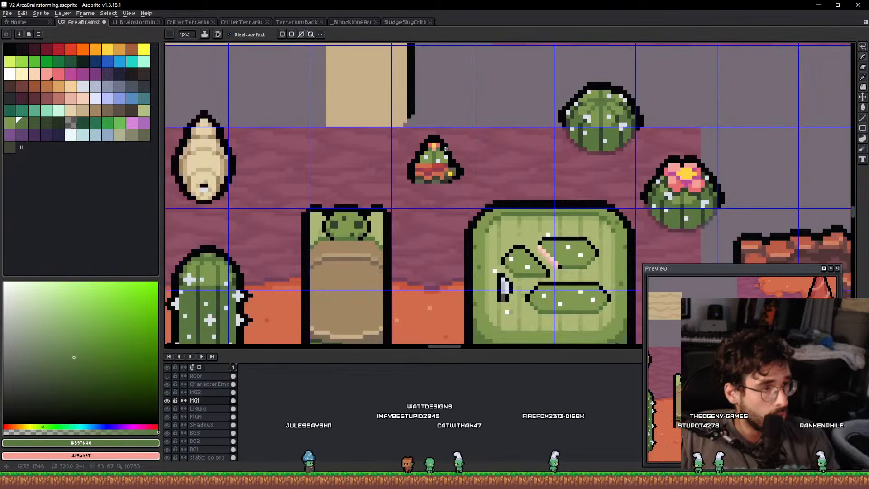
# Lasso the finished cactus creature and cut it from its place above the green table.
pyautogui.scroll(1, 407, 150)
pyautogui.press('q')
pyautogui.moveTo(498, 159)
pyautogui.mouseDown()
pyautogui.moveTo(406, 139)
pyautogui.moveTo(473, 114)
pyautogui.mouseUp()
pyautogui.hotkey('ctrl', 'x')
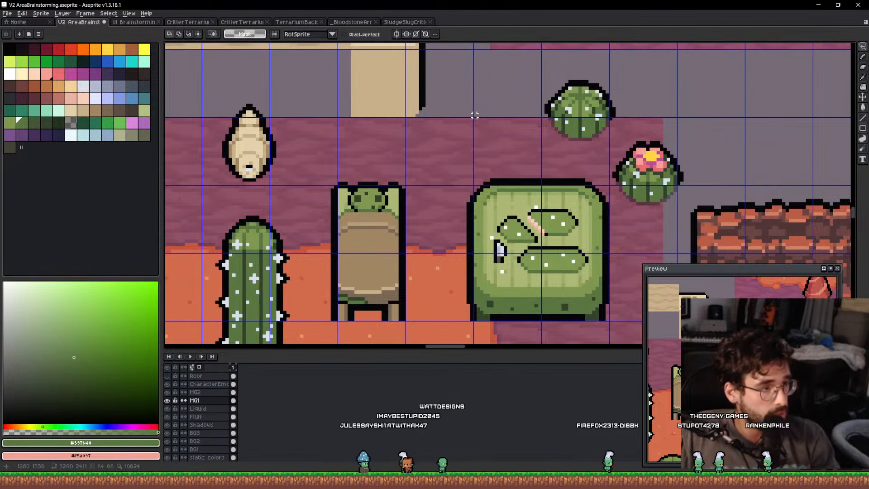
# Paste the cactus creature into the critter group and position it beside the tiny dark sprite, below the brown critter.
pyautogui.scroll(-6, 434, 172)
pyautogui.moveTo(408, 72)
pyautogui.mouseDown()
pyautogui.moveTo(396, 195)
pyautogui.moveTo(468, 329)
pyautogui.mouseUp()
pyautogui.moveTo(399, 90); pyautogui.dragTo(427, 258)
pyautogui.scroll(6, 427, 262)
pyautogui.hotkey('ctrl', 'v')
pyautogui.moveTo(517, 185); pyautogui.dragTo(481, 229)
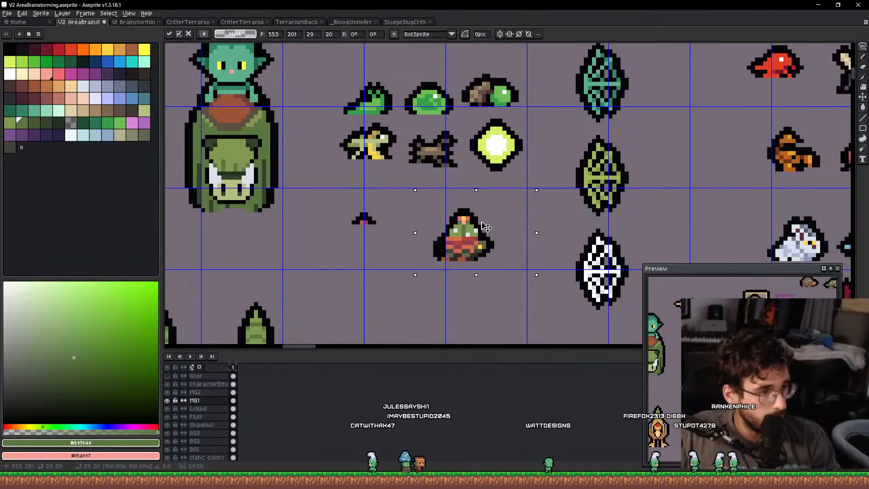
pyautogui.hotkey('ctrl', 'd')
pyautogui.moveTo(442, 197)
pyautogui.mouseDown()
pyautogui.moveTo(504, 287)
pyautogui.moveTo(500, 192)
pyautogui.mouseUp()
pyautogui.moveTo(489, 247); pyautogui.dragTo(446, 224)
pyautogui.hotkey('ctrl', 'd')
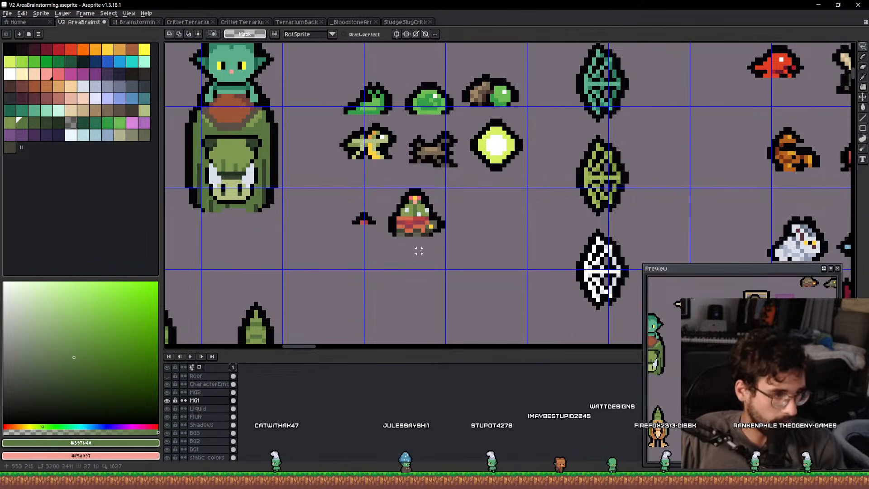
pyautogui.scroll(-5, 419, 250)
pyautogui.scroll(-2, 426, 272)
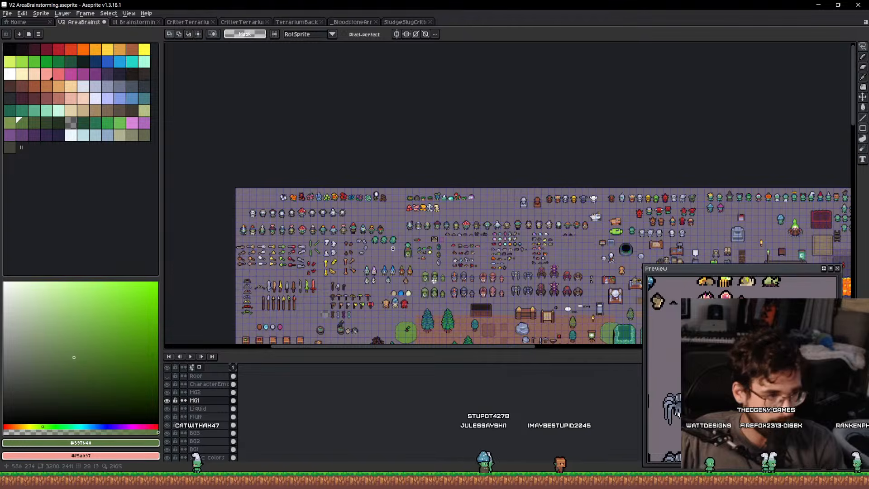
pyautogui.scroll(6, 434, 281)
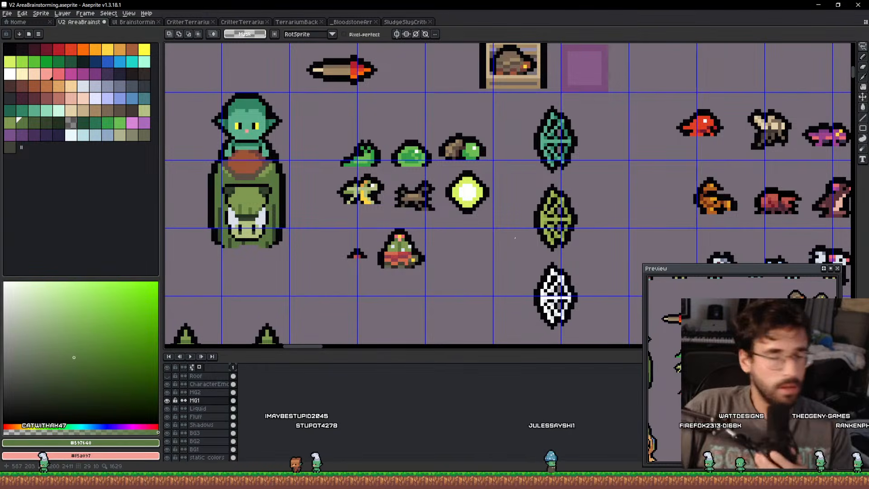
pyautogui.scroll(-2, 407, 172)
pyautogui.moveTo(556, 213); pyautogui.dragTo(428, 184)
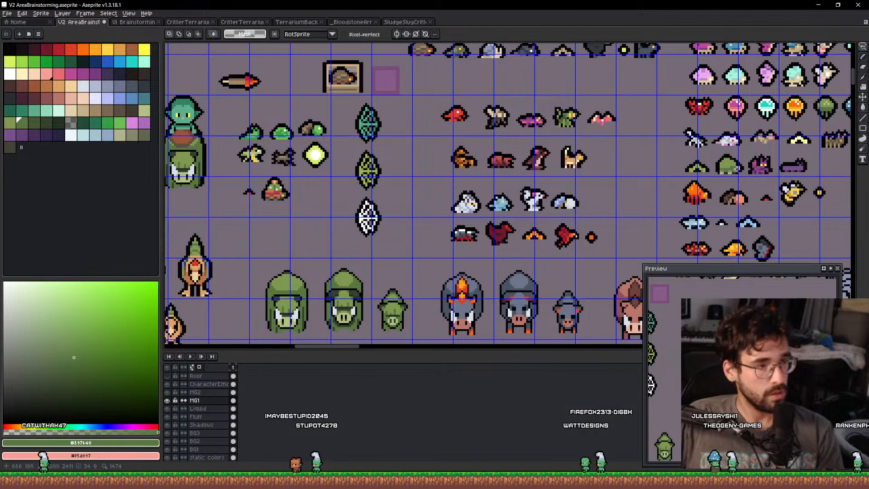
pyautogui.scroll(4, 315, 202)
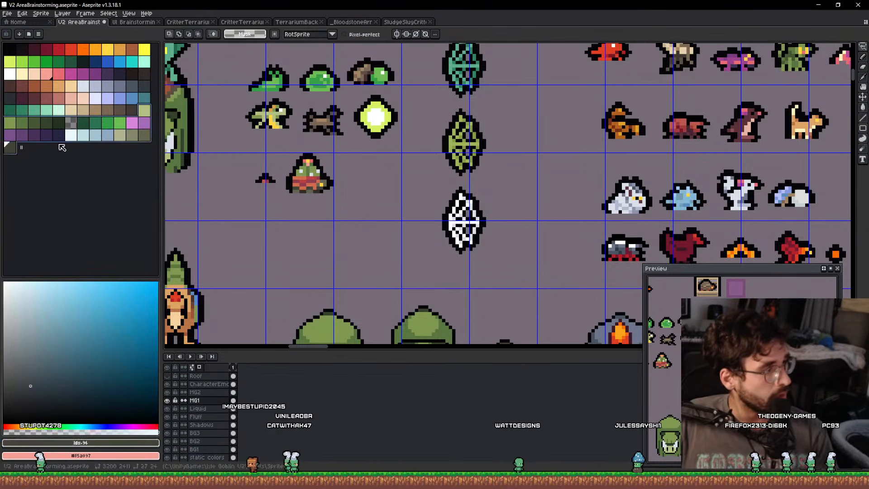
# Examine the palette's colour groups, going through the greens, purples, blues and the added muted tones.
pyautogui.click(10, 147)
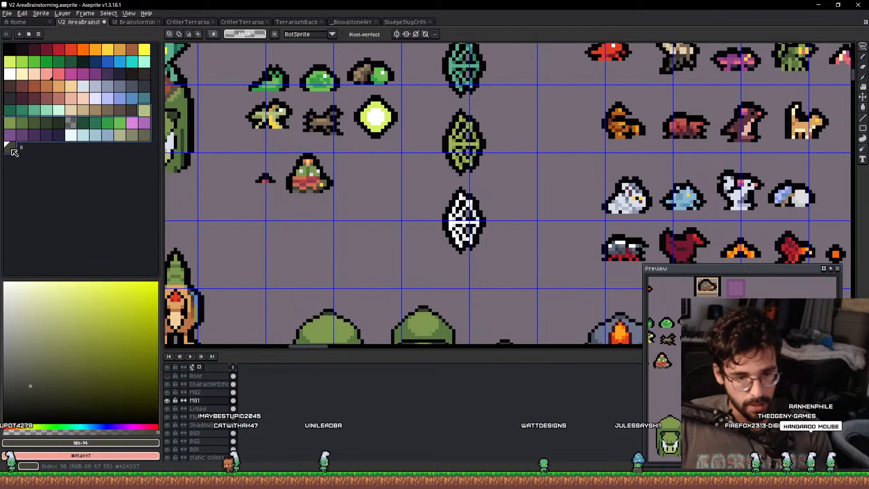
pyautogui.click(145, 111)
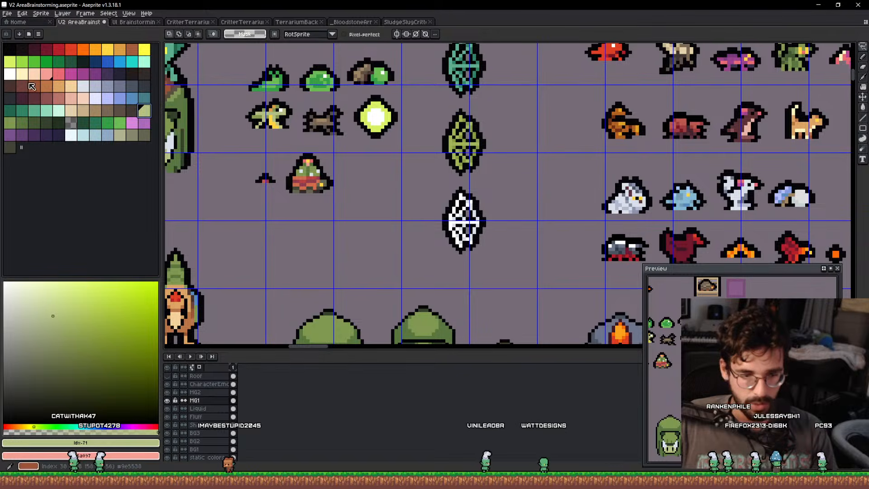
pyautogui.click(70, 63)
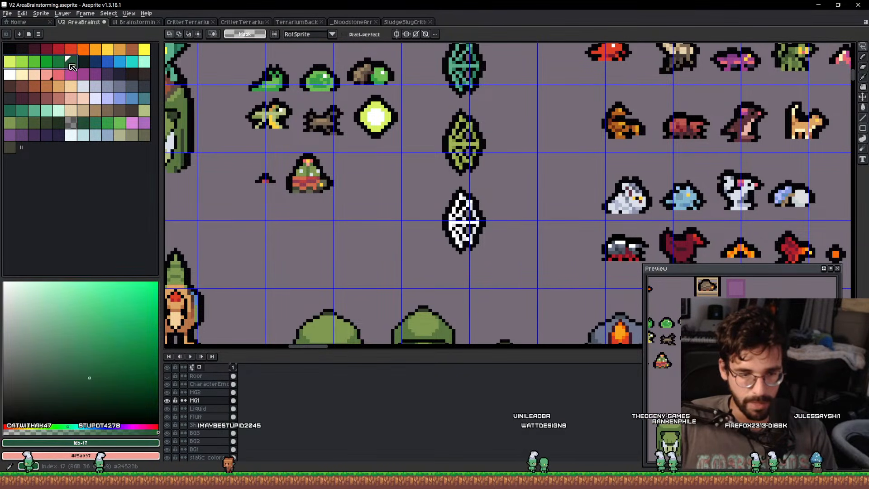
pyautogui.click(12, 114)
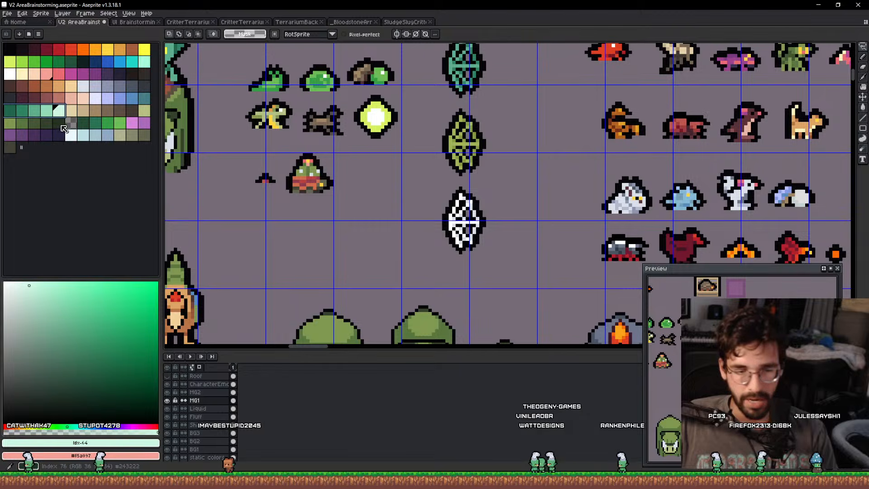
pyautogui.moveTo(59, 126); pyautogui.dragTo(10, 125)
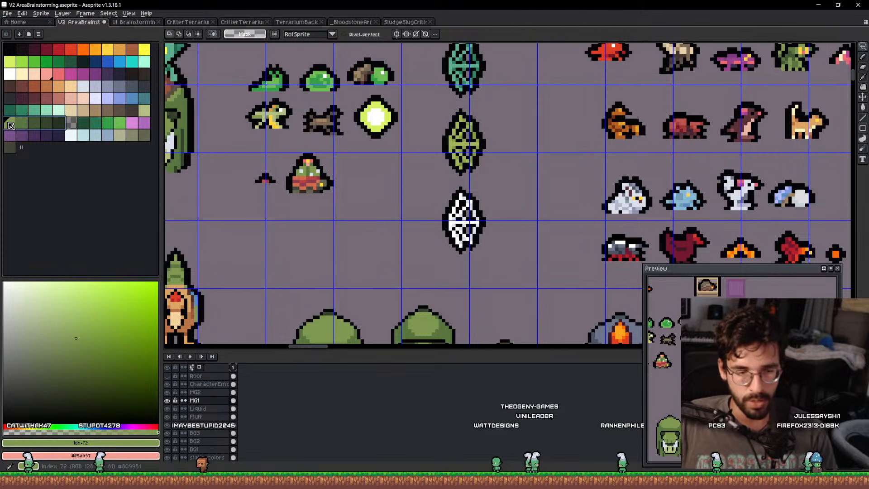
pyautogui.click(100, 126)
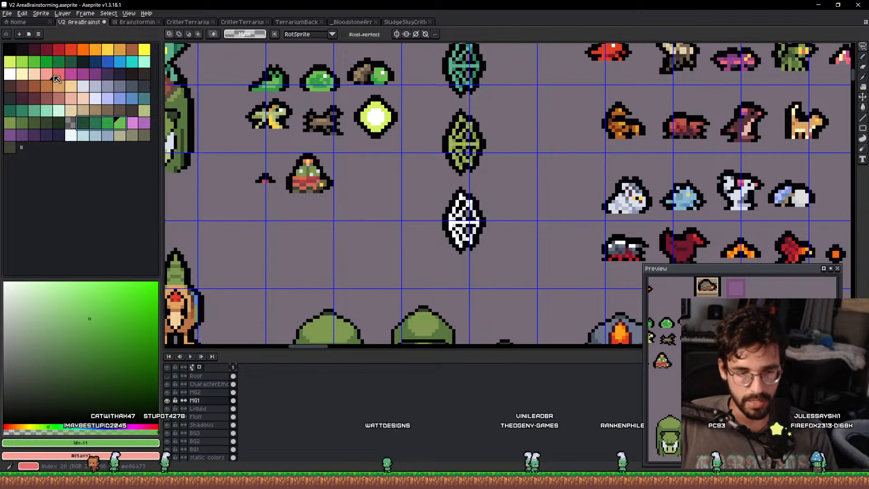
pyautogui.moveTo(136, 127); pyautogui.dragTo(64, 137)
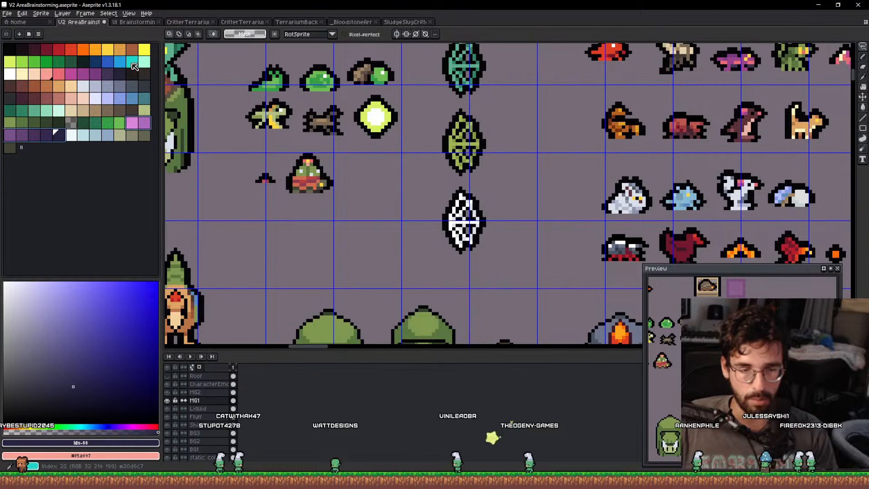
pyautogui.click(96, 62)
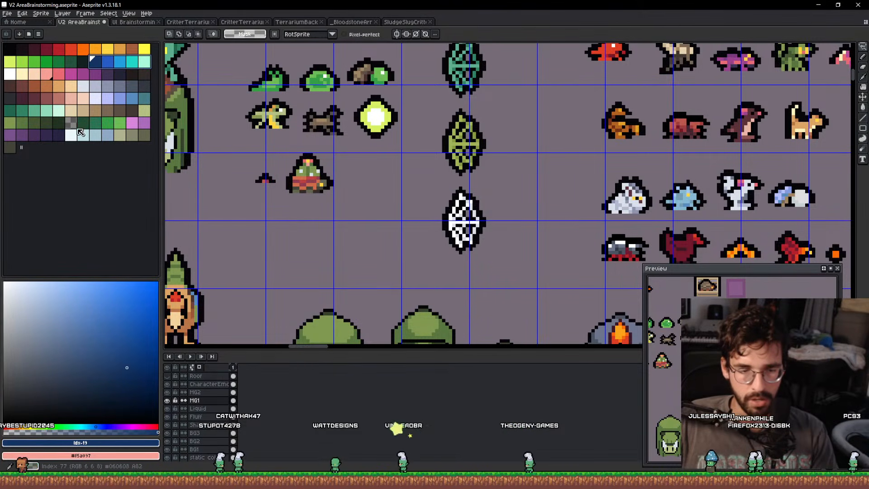
pyautogui.moveTo(72, 133); pyautogui.dragTo(147, 138)
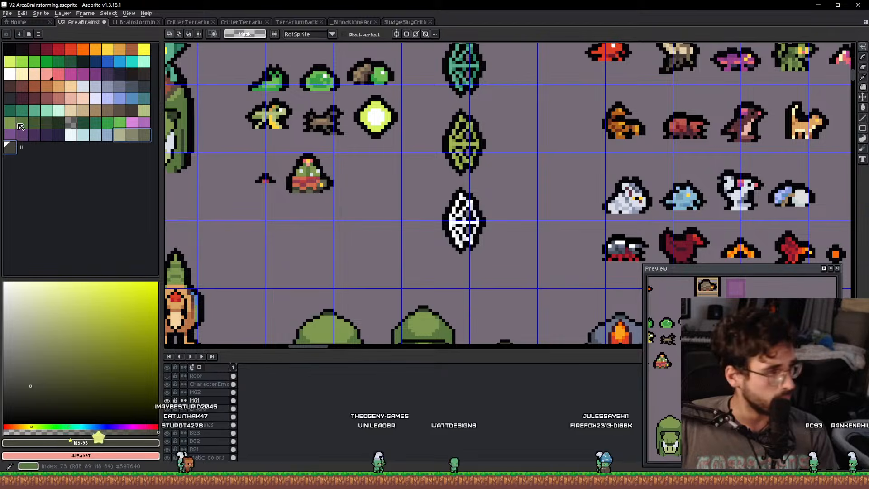
# Survey the whole brainstorming sprite sheet, from the furniture and boss areas to the lower edge and back to the critter group.
pyautogui.scroll(-5, 389, 174)
pyautogui.moveTo(724, 236); pyautogui.dragTo(260, 190)
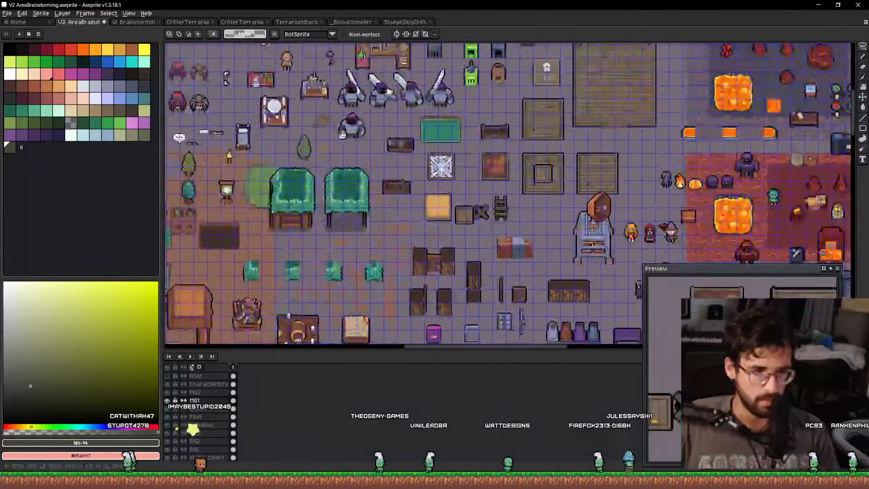
pyautogui.moveTo(747, 253); pyautogui.dragTo(258, 212)
pyautogui.moveTo(650, 263); pyautogui.dragTo(304, 225)
pyautogui.scroll(-4, 484, 275)
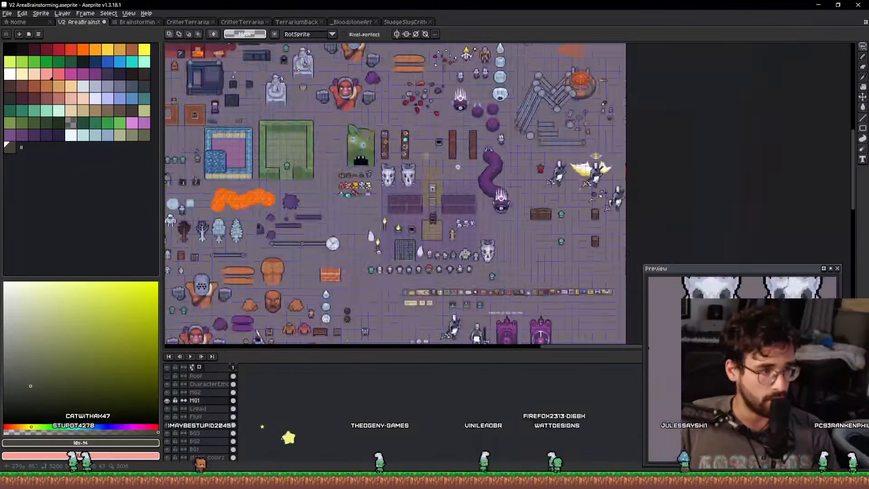
pyautogui.scroll(4, 483, 274)
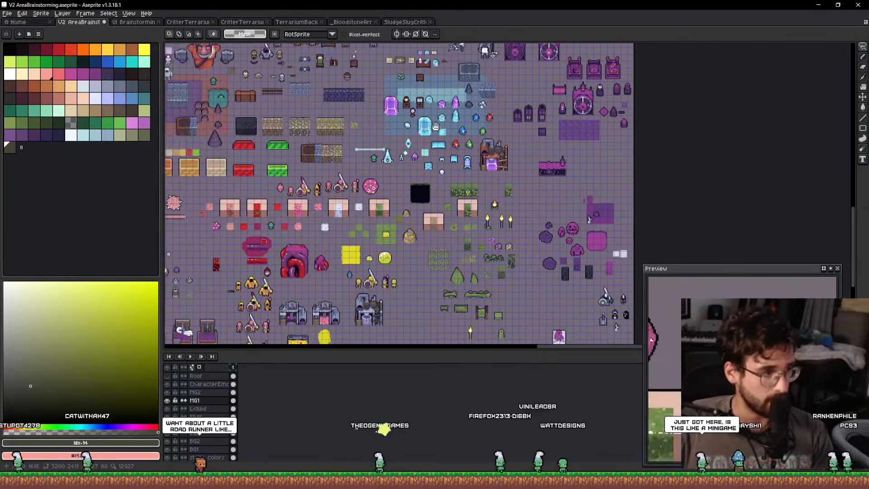
pyautogui.moveTo(535, 252); pyautogui.dragTo(657, 144)
pyautogui.moveTo(207, 98); pyautogui.dragTo(302, 102)
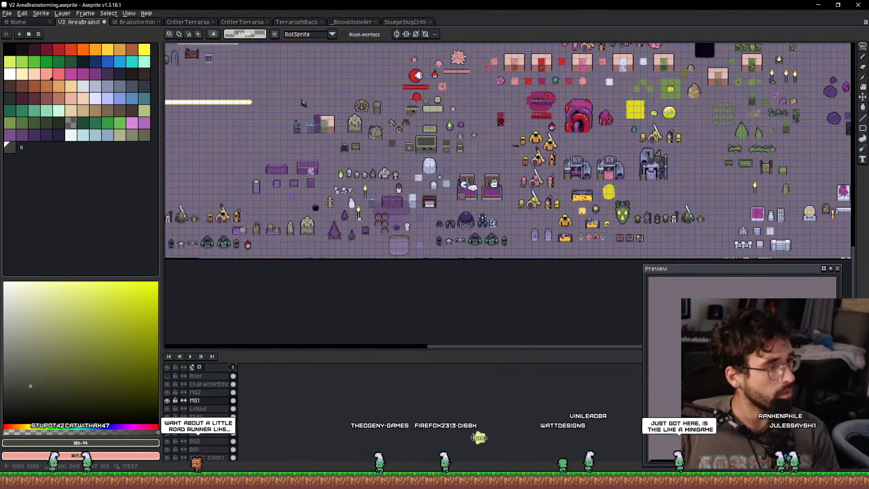
pyautogui.scroll(6, 381, 133)
pyautogui.moveTo(381, 135); pyautogui.dragTo(607, 158)
pyautogui.scroll(-6, 606, 158)
pyautogui.scroll(-4, 529, 127)
pyautogui.moveTo(529, 126); pyautogui.dragTo(611, 339)
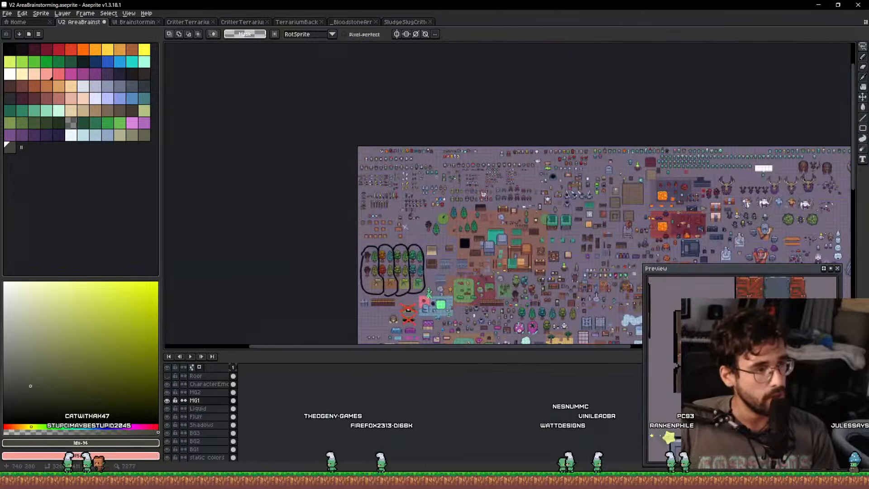
pyautogui.scroll(8, 437, 171)
pyautogui.scroll(-1, 435, 172)
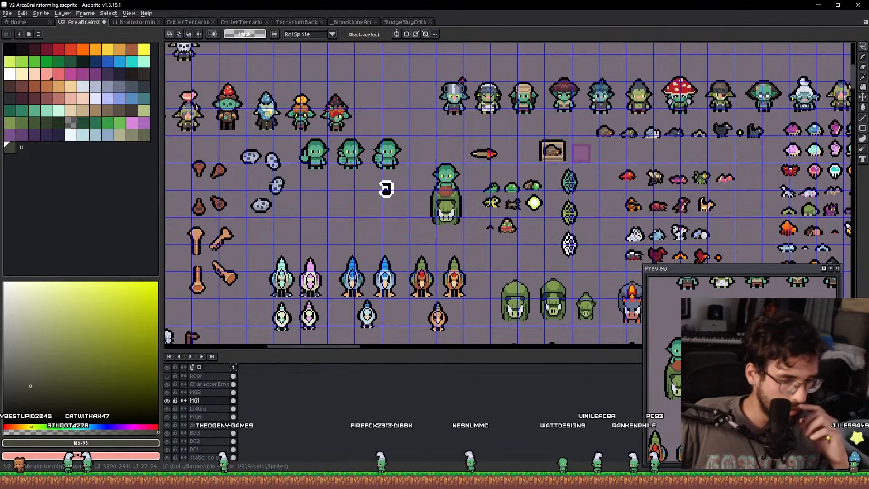
# Examine the critter rows up close and compare their shapes and colours with the surrounding sprites.
pyautogui.moveTo(723, 169); pyautogui.dragTo(498, 110)
pyautogui.scroll(3, 463, 131)
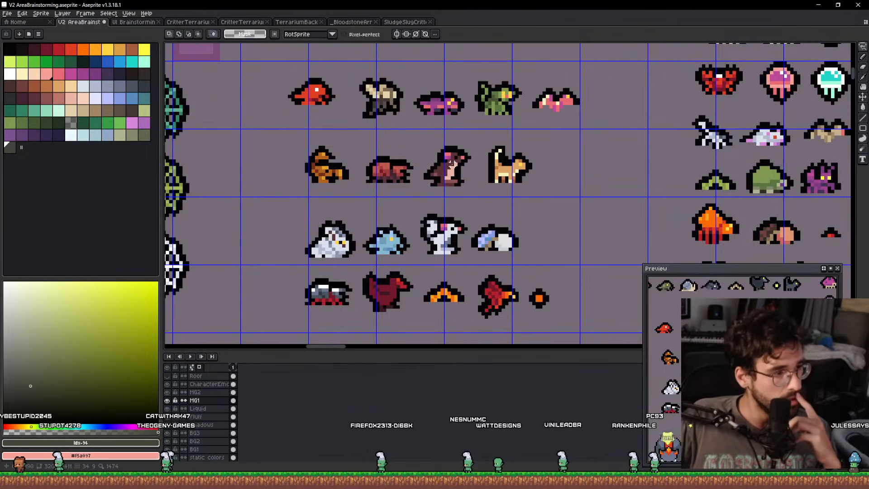
pyautogui.moveTo(535, 202); pyautogui.dragTo(498, 206)
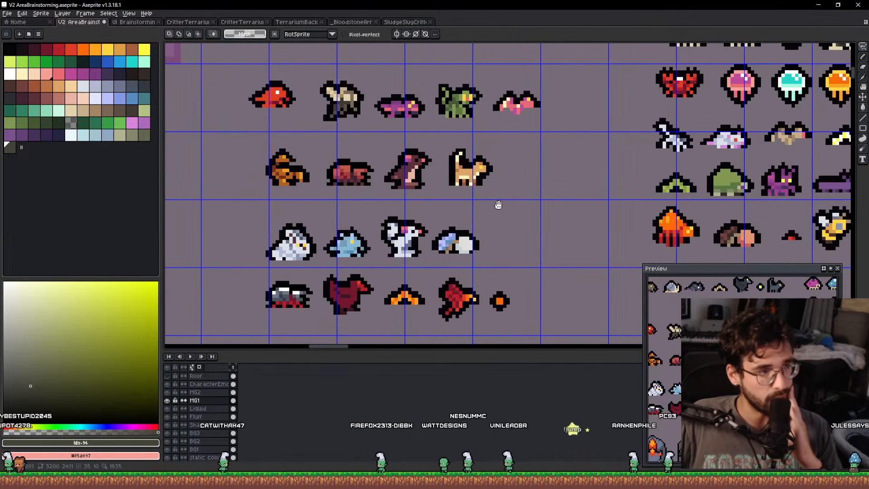
pyautogui.scroll(1, 414, 161)
pyautogui.scroll(2, 409, 167)
pyautogui.scroll(-3, 410, 167)
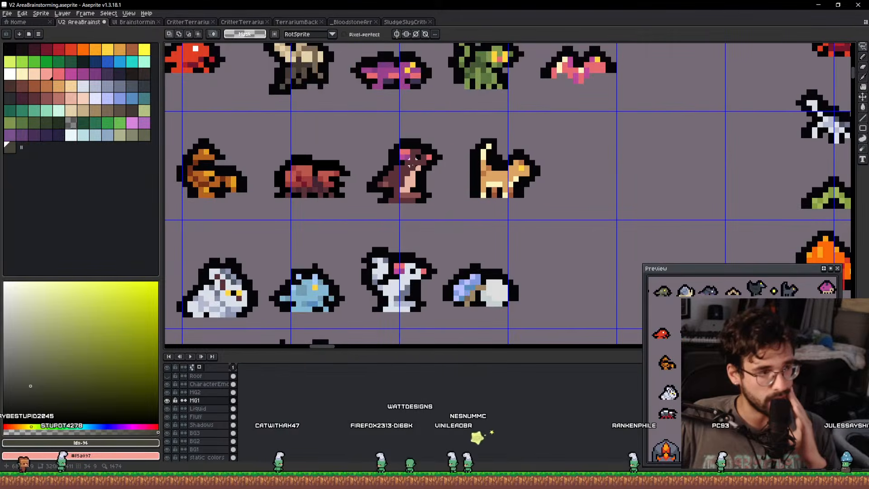
pyautogui.scroll(-1, 412, 167)
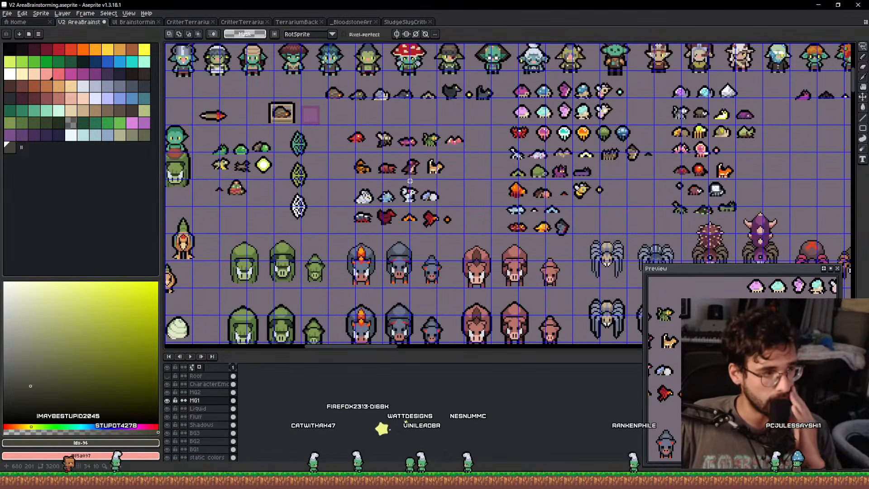
pyautogui.moveTo(338, 172); pyautogui.dragTo(594, 147)
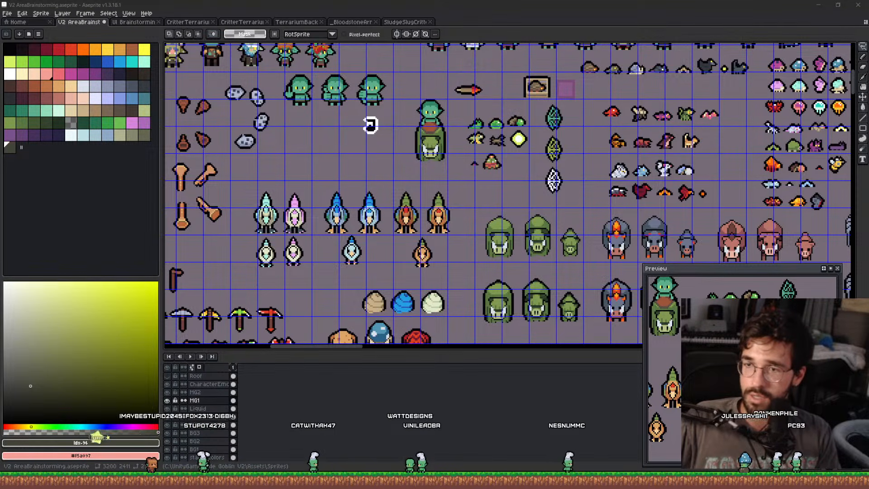
# Copy the large brown beast from the orange desert area and place it beside the critter group as a colour reference.
pyautogui.scroll(-5, 532, 257)
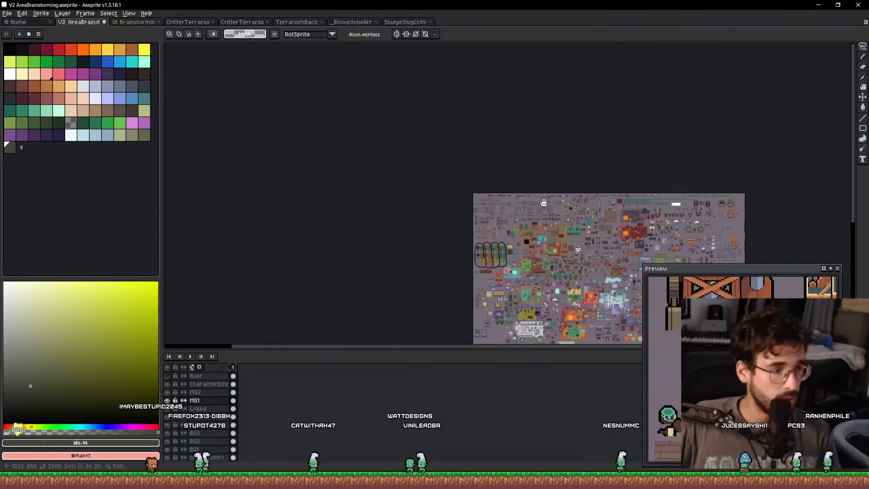
pyautogui.scroll(3, 514, 211)
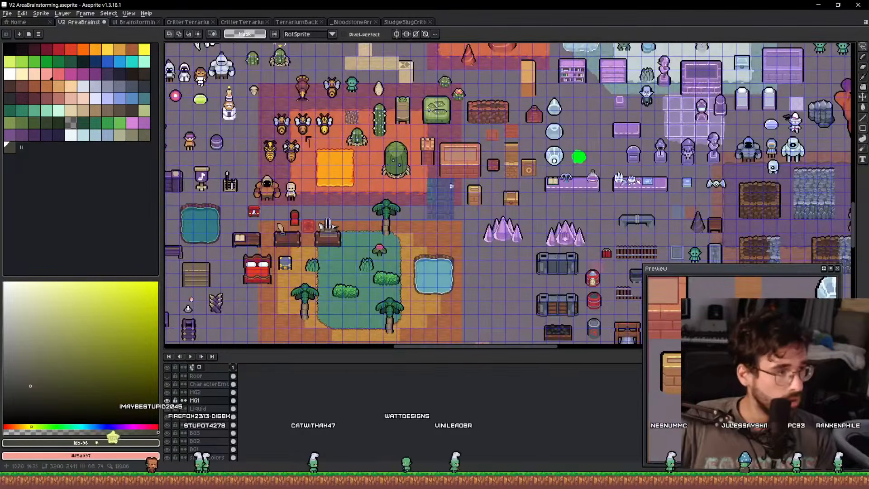
pyautogui.scroll(5, 490, 144)
pyautogui.moveTo(490, 145)
pyautogui.mouseDown()
pyautogui.moveTo(458, 61)
pyautogui.moveTo(475, 91)
pyautogui.mouseUp()
pyautogui.scroll(-7, 421, 159)
pyautogui.moveTo(344, 91)
pyautogui.mouseDown()
pyautogui.moveTo(434, 249)
pyautogui.moveTo(434, 242)
pyautogui.mouseUp()
pyautogui.scroll(6, 435, 242)
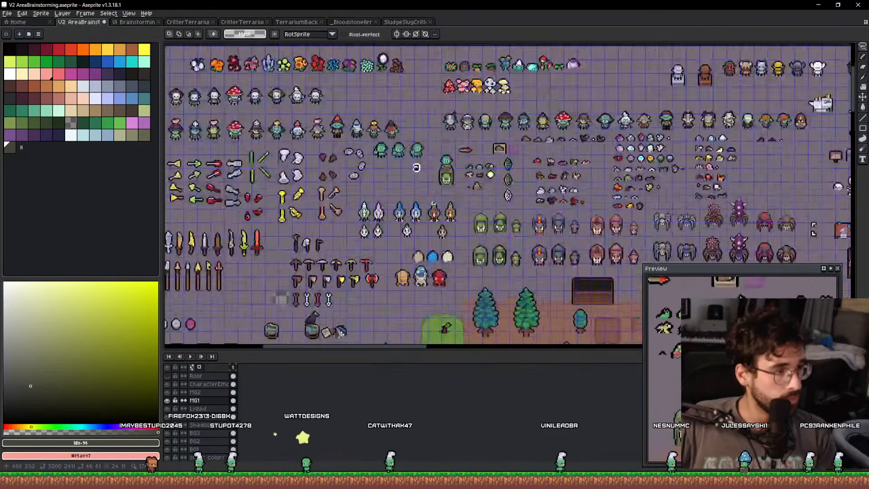
pyautogui.click(495, 184)
pyautogui.moveTo(492, 180)
pyautogui.mouseDown()
pyautogui.moveTo(474, 162)
pyautogui.moveTo(338, 256)
pyautogui.moveTo(310, 333)
pyautogui.mouseUp()
pyautogui.hotkey('ctrl', 'd')
# Draw a new critter's raised tail inside the purple template square, using a 2 px brush in the beast's reddish brown, and trim its edge.
pyautogui.scroll(3, 462, 155)
pyautogui.scroll(-4, 468, 159)
pyautogui.scroll(1, 336, 265)
pyautogui.keyDown('alt'); pyautogui.click(342, 267); pyautogui.keyUp('alt')
pyautogui.scroll(5, 427, 122)
pyautogui.press('b')
pyautogui.press('+')
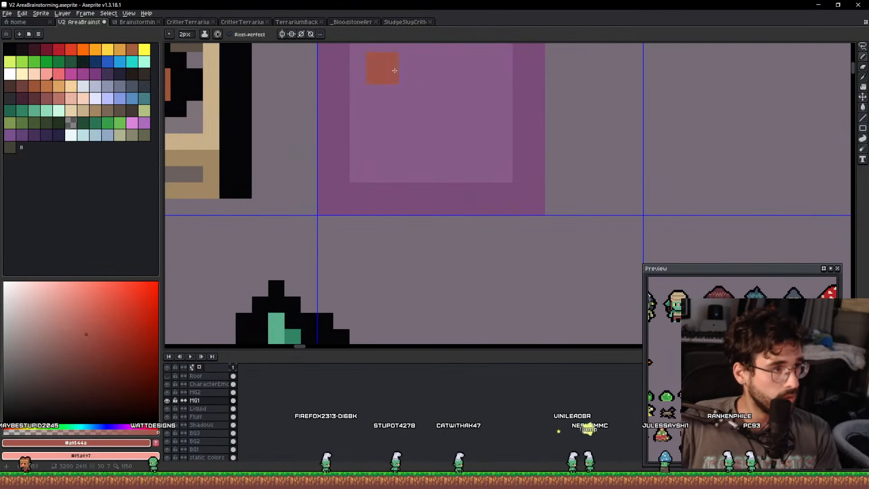
pyautogui.press('e')
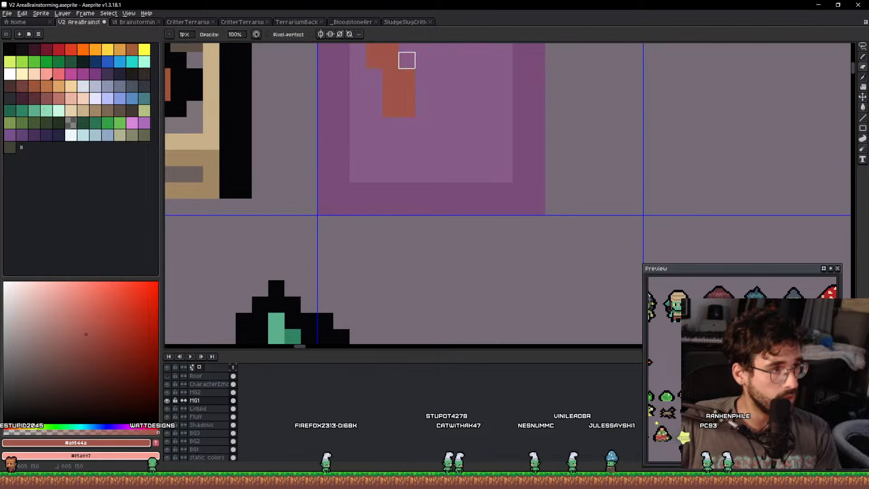
pyautogui.moveTo(406, 60); pyautogui.dragTo(406, 109)
pyautogui.press('b')
# Draw the critter's low body and head extending from the tail base in dark brown #794543 sampled from the beast.
pyautogui.scroll(-5, 400, 105)
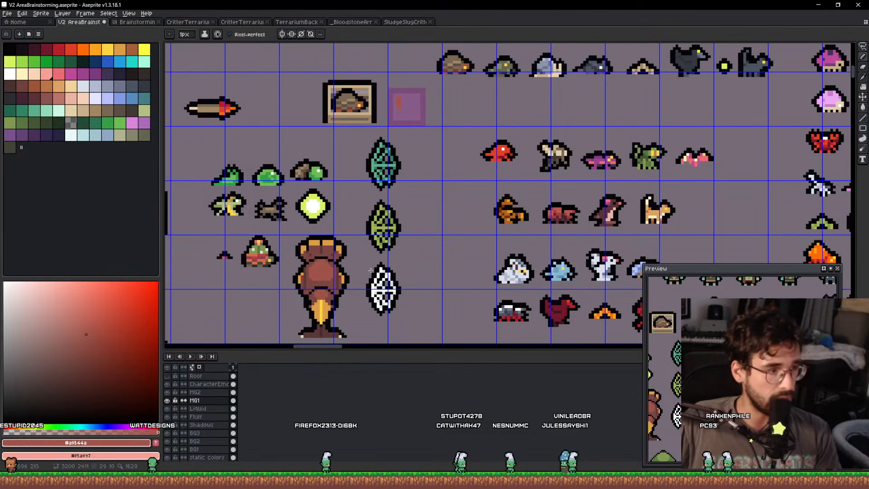
pyautogui.keyDown('alt'); pyautogui.click(334, 271); pyautogui.keyUp('alt')
pyautogui.scroll(5, 414, 111)
pyautogui.moveTo(379, 112); pyautogui.dragTo(405, 115)
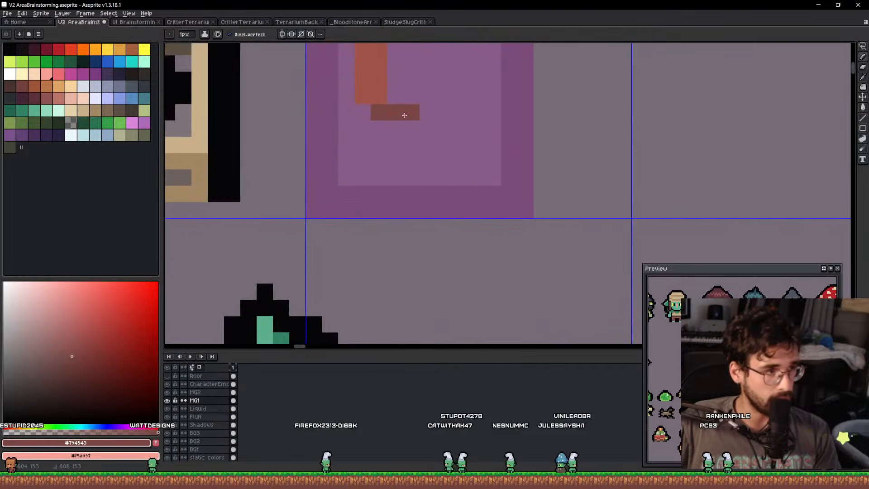
pyautogui.scroll(-5, 467, 119)
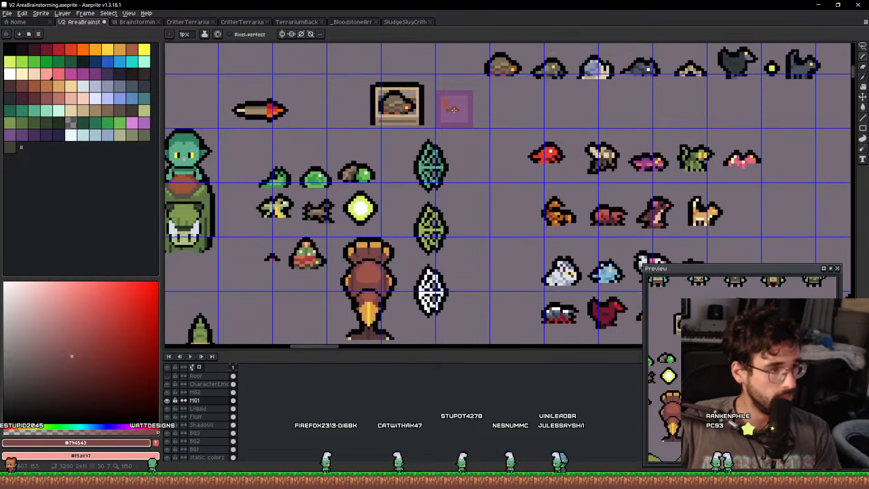
pyautogui.scroll(5, 454, 110)
pyautogui.moveTo(516, 129); pyautogui.dragTo(543, 156)
pyautogui.scroll(-3, 543, 154)
pyautogui.scroll(-1, 493, 123)
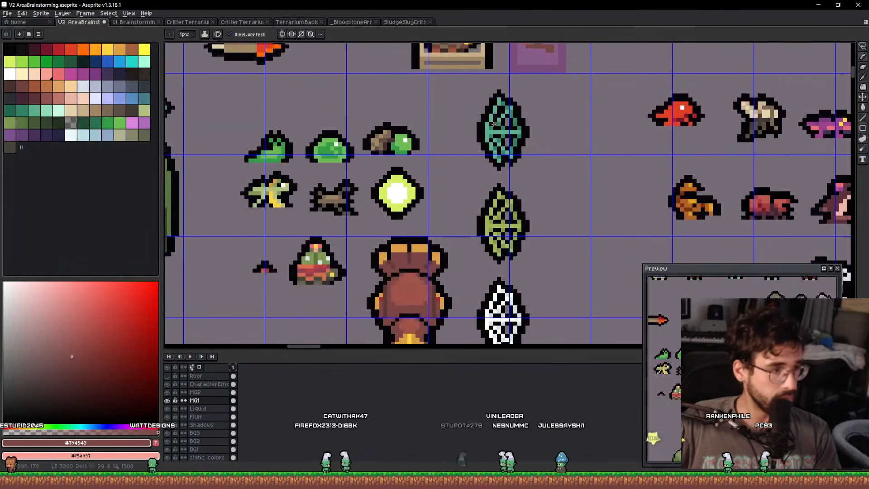
# Add a yellow #ffd541 pixel at the front of the head and thicken the body, trimming a notch behind the head.
pyautogui.keyDown('alt'); pyautogui.click(405, 339); pyautogui.keyUp('alt')
pyautogui.scroll(5, 527, 90)
pyautogui.click(514, 220)
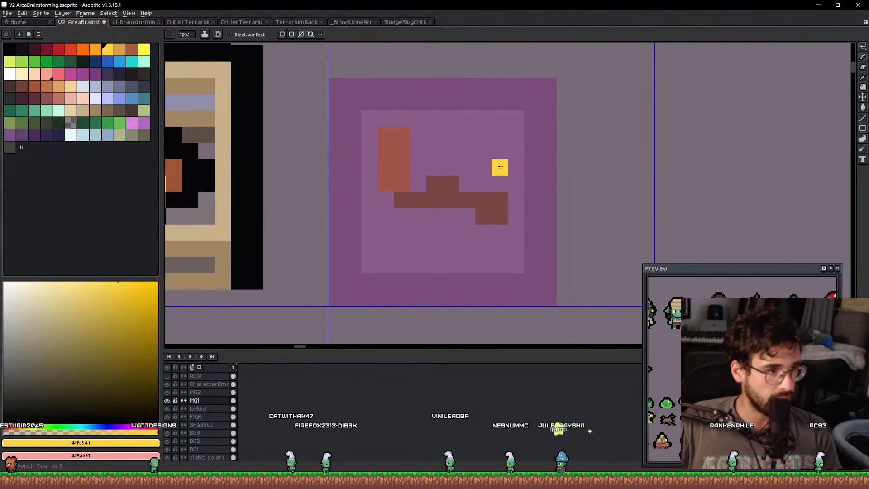
pyautogui.keyDown('alt'); pyautogui.click(487, 202); pyautogui.keyUp('alt')
pyautogui.moveTo(483, 216); pyautogui.dragTo(418, 216)
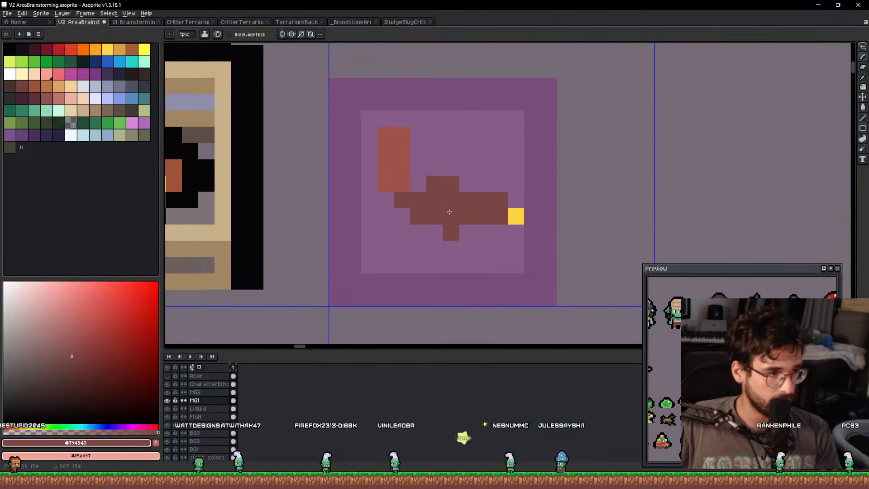
pyautogui.click(451, 184)
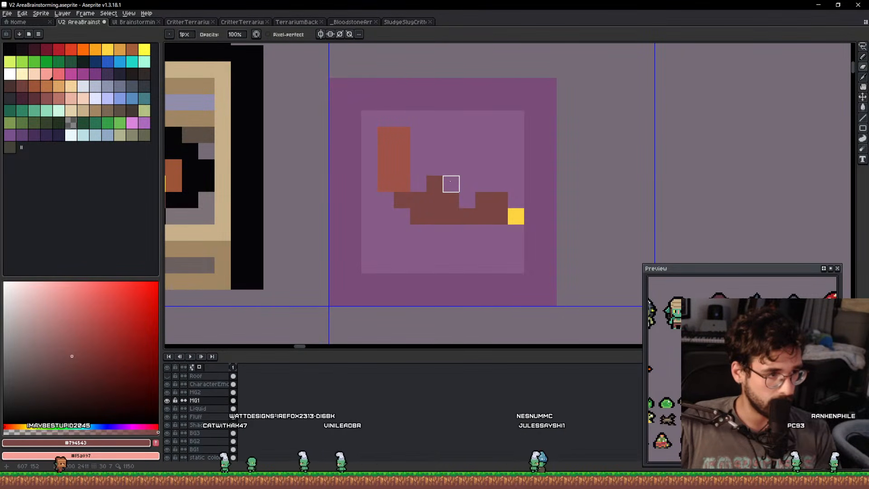
pyautogui.click(467, 200)
pyautogui.press('b')
# Cap the raised tail with a 2 px block of the beast's orange.
pyautogui.scroll(-8, 426, 184)
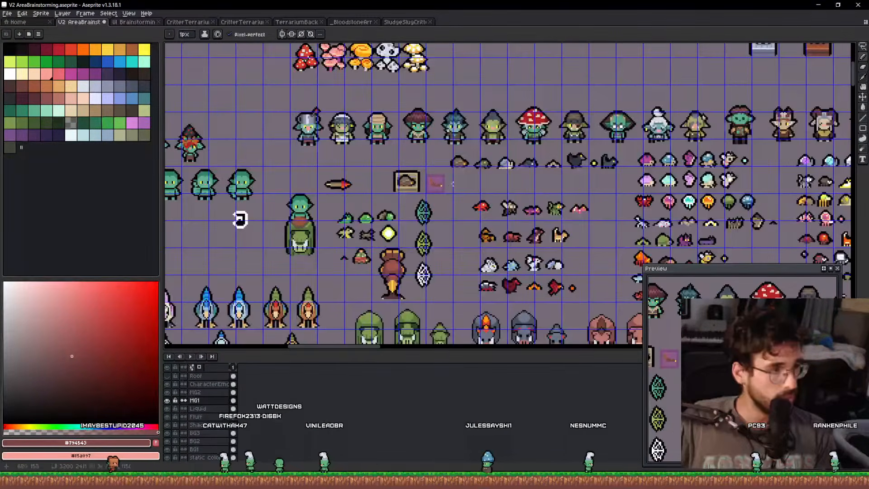
pyautogui.moveTo(455, 183)
pyautogui.mouseDown()
pyautogui.moveTo(455, 131)
pyautogui.moveTo(437, 161)
pyautogui.mouseUp()
pyautogui.scroll(3, 383, 230)
pyautogui.keyDown('alt'); pyautogui.click(371, 294); pyautogui.keyUp('alt')
pyautogui.moveTo(494, 125); pyautogui.dragTo(454, 265)
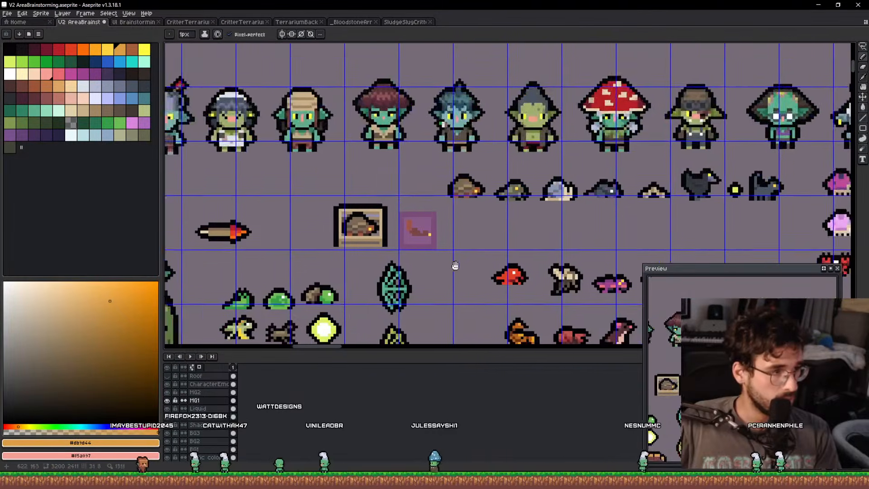
pyautogui.scroll(6, 407, 225)
pyautogui.press('+')
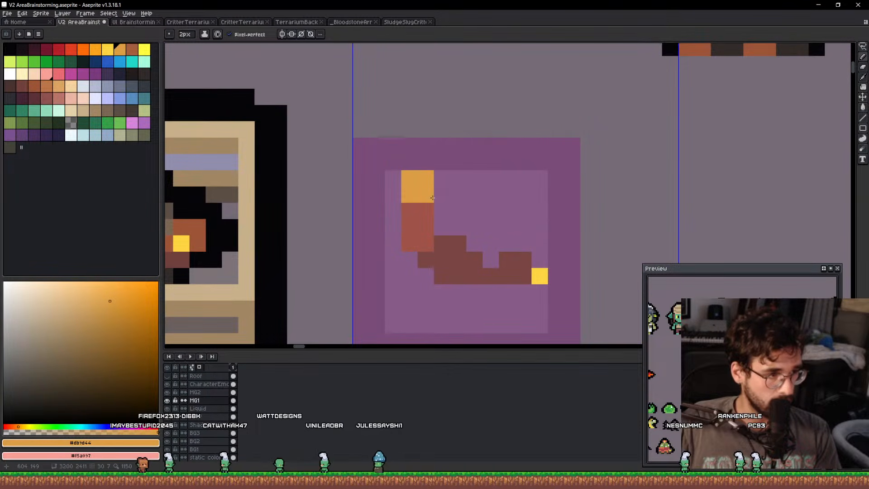
pyautogui.click(432, 198)
# Reshape the tail tip into an orange fork with 1 px edits, filling its sides with reddish brown.
pyautogui.press('-')
pyautogui.keyDown('alt'); pyautogui.click(428, 209); pyautogui.keyUp('alt')
pyautogui.click(425, 194)
pyautogui.press('e')
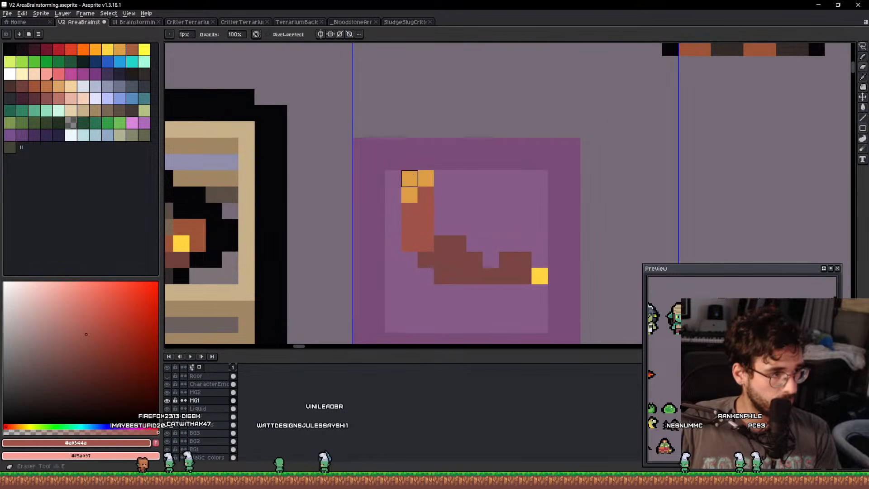
pyautogui.click(410, 179)
pyautogui.keyDown('alt'); pyautogui.click(410, 194); pyautogui.keyUp('alt')
pyautogui.press('b')
pyautogui.moveTo(393, 179)
pyautogui.mouseDown()
pyautogui.moveTo(393, 211)
pyautogui.moveTo(442, 169)
pyautogui.moveTo(471, 46)
pyautogui.mouseUp()
pyautogui.keyDown('alt'); pyautogui.click(406, 206); pyautogui.keyUp('alt')
# Draw a vertical leg below the body in dark brown #5a3737 sampled from the beast's feet.
pyautogui.scroll(-5, 396, 207)
pyautogui.scroll(2, 379, 252)
pyautogui.keyDown('alt'); pyautogui.click(366, 249); pyautogui.keyUp('alt')
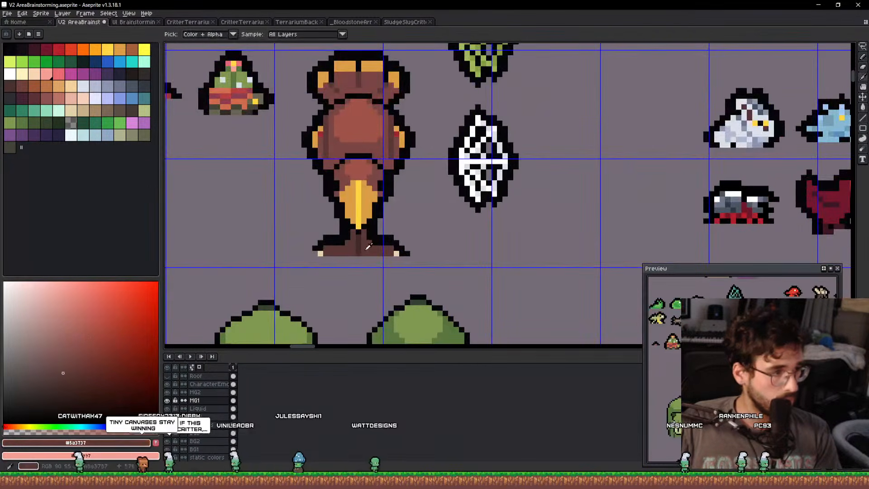
pyautogui.moveTo(537, 130); pyautogui.dragTo(515, 339)
pyautogui.moveTo(515, 46); pyautogui.dragTo(411, 217)
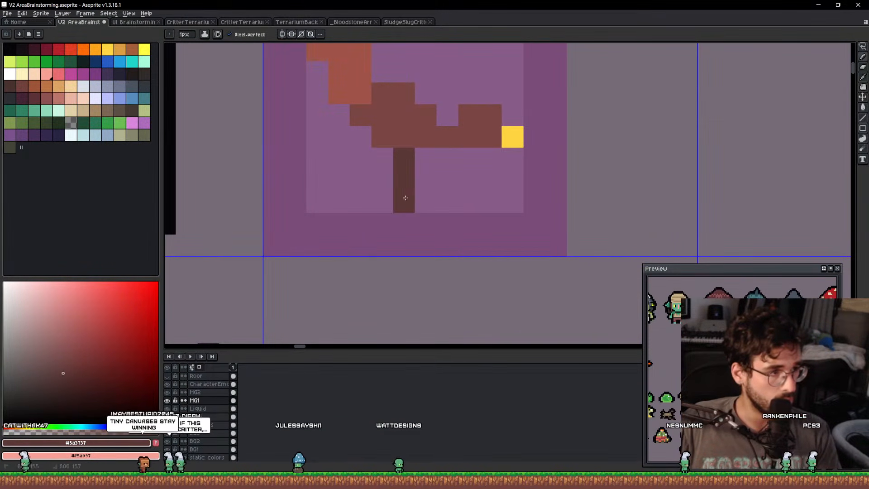
# Extend the leg into a foot and give it a cream #e4d2aa claw pixel sampled from the beast.
pyautogui.scroll(-5, 425, 192)
pyautogui.moveTo(432, 242); pyautogui.dragTo(425, 267)
pyautogui.scroll(1, 386, 269)
pyautogui.keyDown('alt'); pyautogui.click(397, 293); pyautogui.keyUp('alt')
pyautogui.scroll(4, 448, 131)
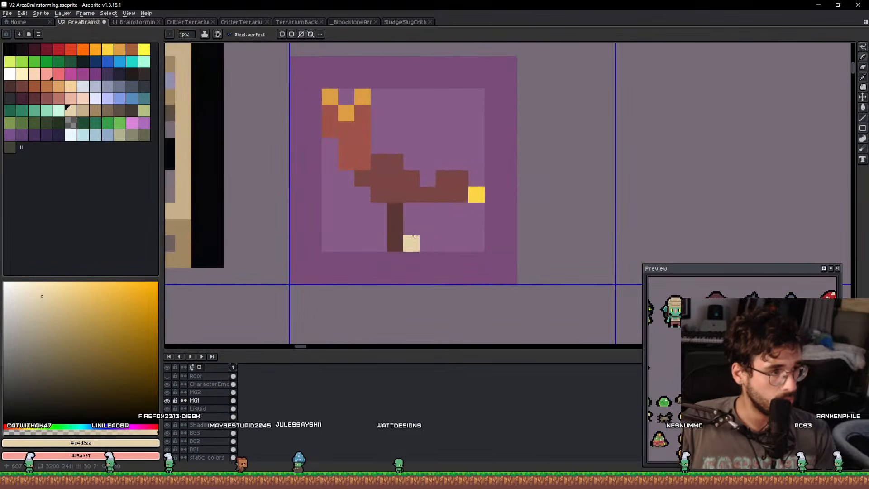
pyautogui.keyDown('alt'); pyautogui.click(415, 240); pyautogui.keyUp('alt')
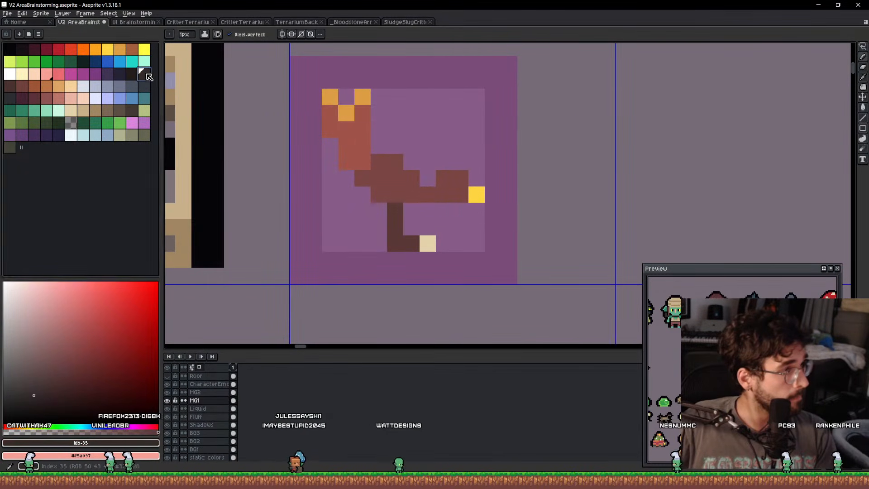
# Add a darker far leg in near-black brown and a tan claw pixel beside the cream one.
pyautogui.click(146, 74)
pyautogui.click(412, 212)
pyautogui.keyDown('alt'); pyautogui.click(427, 244); pyautogui.keyUp('alt')
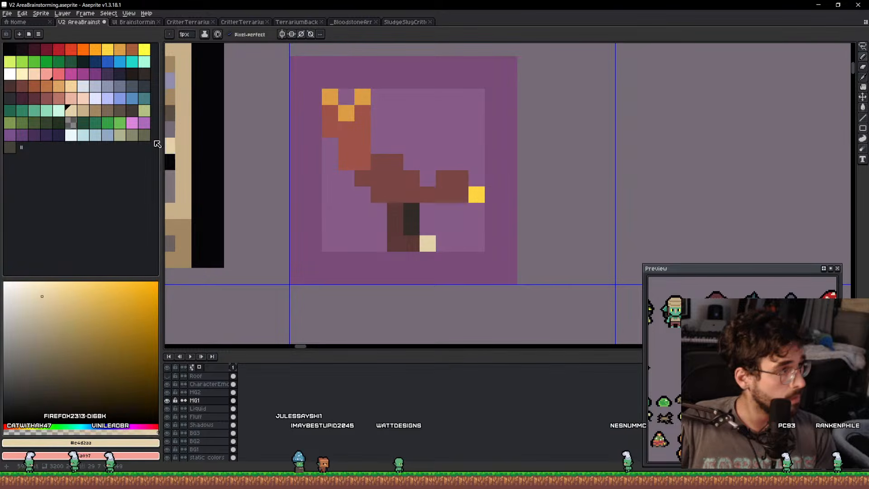
pyautogui.click(102, 115)
pyautogui.click(469, 253)
pyautogui.scroll(-2, 445, 238)
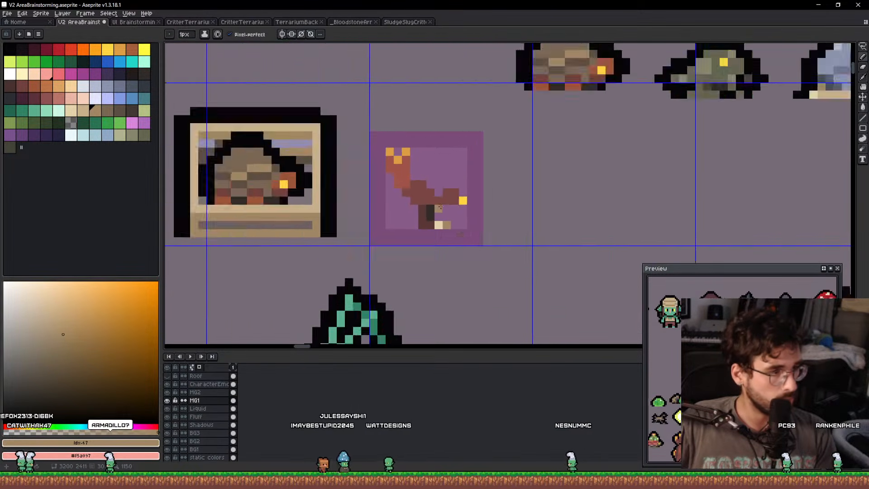
pyautogui.scroll(3, 445, 238)
# Lasso the new critter and apply a black outside outline around it.
pyautogui.click(10, 51)
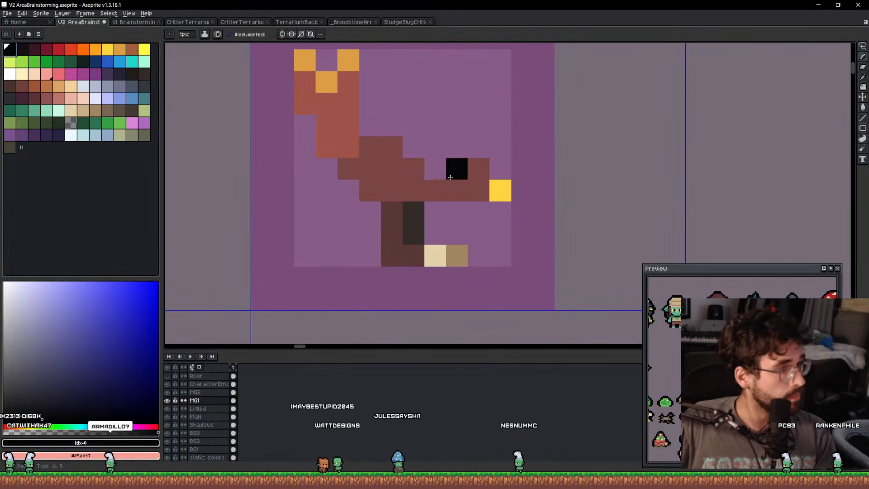
pyautogui.scroll(-1, 428, 187)
pyautogui.press('q')
pyautogui.moveTo(442, 248)
pyautogui.mouseDown()
pyautogui.moveTo(281, 184)
pyautogui.moveTo(538, 246)
pyautogui.moveTo(474, 241)
pyautogui.mouseUp()
pyautogui.hotkey('shift', 'o')
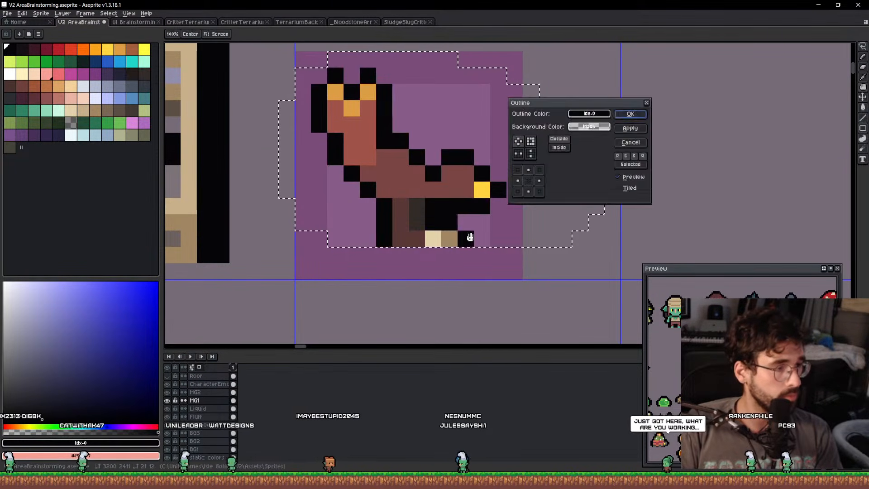
pyautogui.press('Return')
# Move the outlined critter out of the template square to the spot beside the tiny dark sprite and deselect it.
pyautogui.scroll(-5, 480, 199)
pyautogui.moveTo(481, 198); pyautogui.dragTo(269, 155)
pyautogui.hotkey('ctrl', 'd')
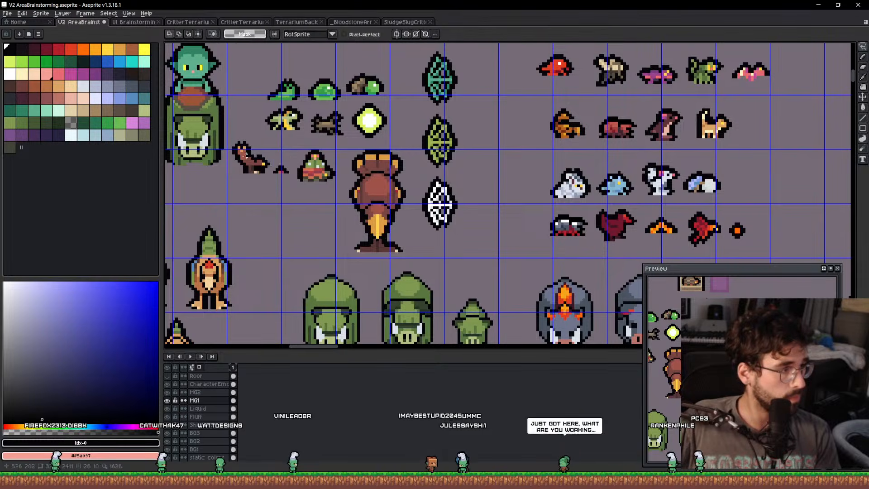
# Paint the tail's reddish brown down over the rear of the body to blend the two sections.
pyautogui.scroll(6, 245, 159)
pyautogui.keyDown('alt'); pyautogui.click(269, 168); pyautogui.keyUp('alt')
pyautogui.keyDown('alt'); pyautogui.click(231, 123); pyautogui.keyUp('alt')
pyautogui.moveTo(273, 186); pyautogui.dragTo(242, 171)
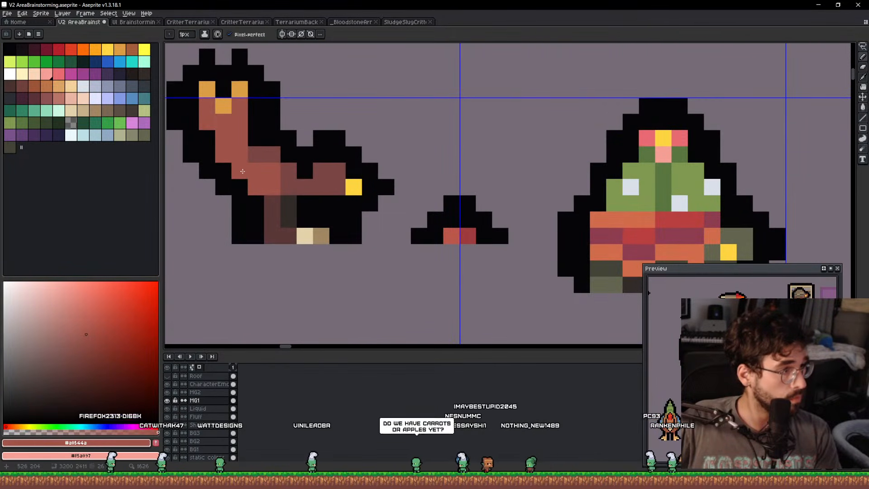
pyautogui.keyDown('alt'); pyautogui.click(256, 155); pyautogui.keyUp('alt')
# Dot orange pixels along the outer edge of the critter's tail and rear body.
pyautogui.scroll(-1, 270, 150)
pyautogui.keyDown('alt'); pyautogui.click(241, 119); pyautogui.keyUp('alt')
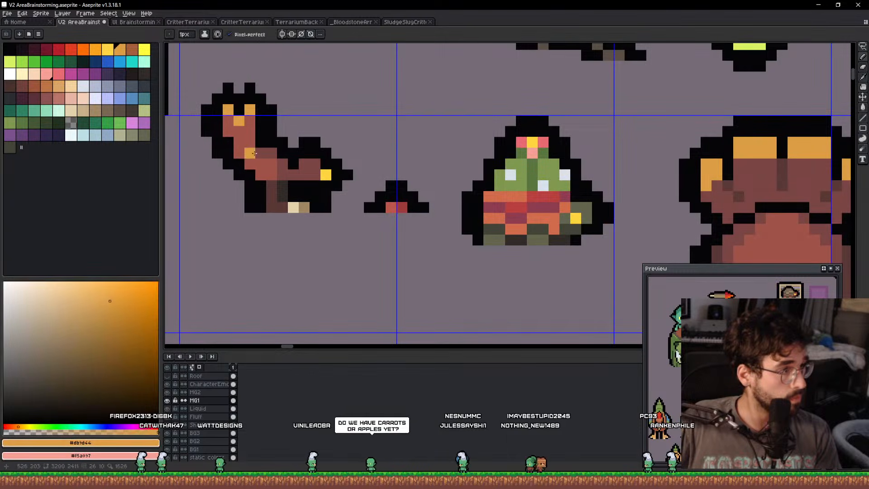
pyautogui.scroll(-3, 257, 172)
pyautogui.scroll(4, 271, 163)
pyautogui.click(304, 167)
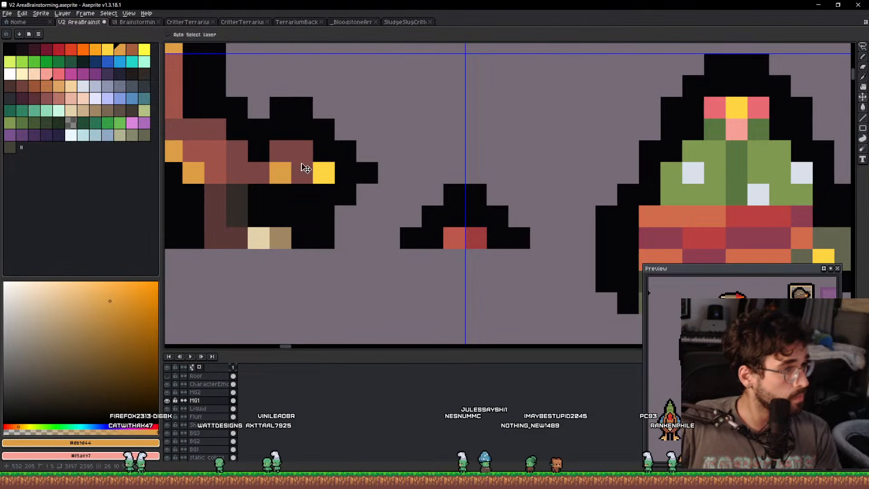
pyautogui.hotkey('ctrl', 'z')
# Paint a black pixel on the head directly behind the yellow pixel.
pyautogui.scroll(-3, 300, 167)
pyautogui.scroll(3, 341, 141)
pyautogui.click(340, 141)
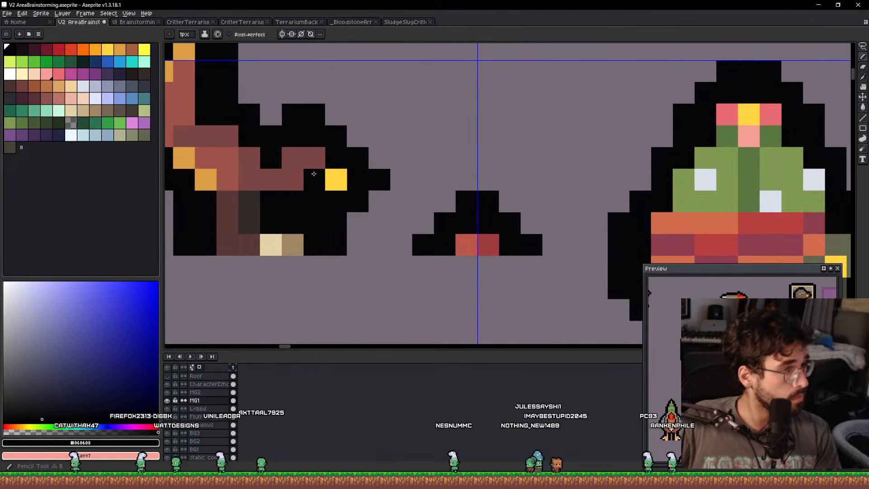
pyautogui.scroll(-4, 385, 190)
pyautogui.press('e')
pyautogui.moveTo(440, 208)
pyautogui.mouseDown()
pyautogui.moveTo(439, 227)
pyautogui.moveTo(438, 181)
pyautogui.mouseUp()
pyautogui.press('-')
pyautogui.press('-')
pyautogui.press('-')
pyautogui.press('-')
pyautogui.press('-')
pyautogui.press('-')
pyautogui.press('-')
pyautogui.press('-')
pyautogui.press('-')
pyautogui.press('-')
pyautogui.press('-')
pyautogui.press('-')
pyautogui.press('-')
pyautogui.press('-')
pyautogui.press('-')
pyautogui.press('-')
pyautogui.press('-')
pyautogui.press('-')
# Recolor the black pixel behind the critter's yellow eye reddish brown, add a dark grey-brown pixel on the head, and save the sheet.
pyautogui.scroll(3, 294, 160)
pyautogui.scroll(1, 291, 153)
pyautogui.press('b')
pyautogui.keyDown('alt'); pyautogui.click(296, 197); pyautogui.keyUp('alt')
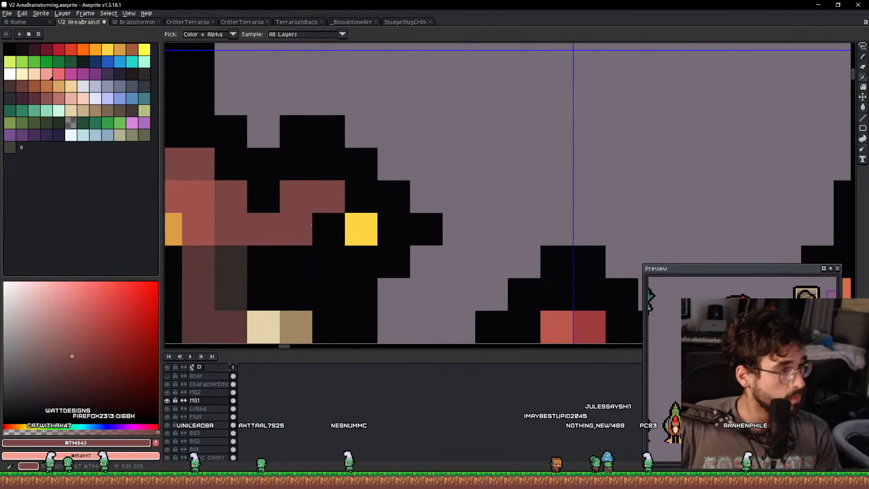
pyautogui.click(328, 229)
pyautogui.click(132, 110)
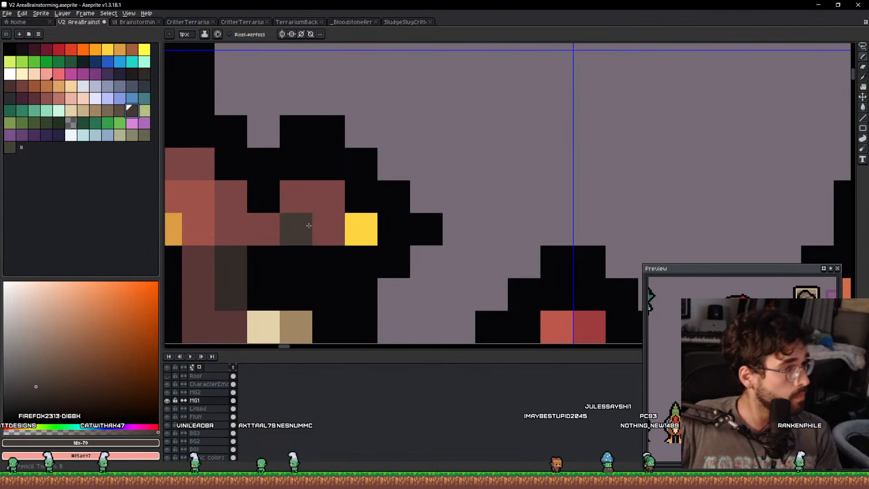
pyautogui.click(297, 199)
pyautogui.scroll(-6, 348, 206)
pyautogui.hotkey('ctrl', 's')
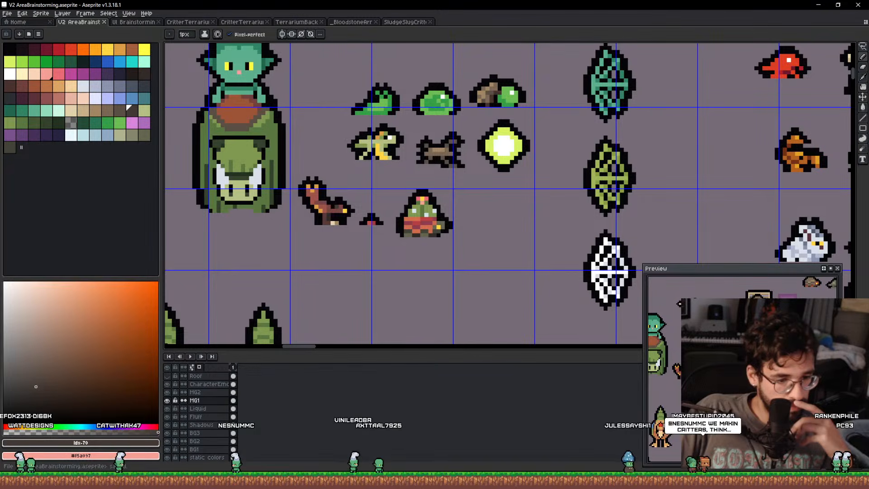
# Shift the row of red-brown, tiny dark and plant-like critters right so it lines up beneath the critters above, and deselect.
pyautogui.moveTo(374, 188); pyautogui.dragTo(392, 145)
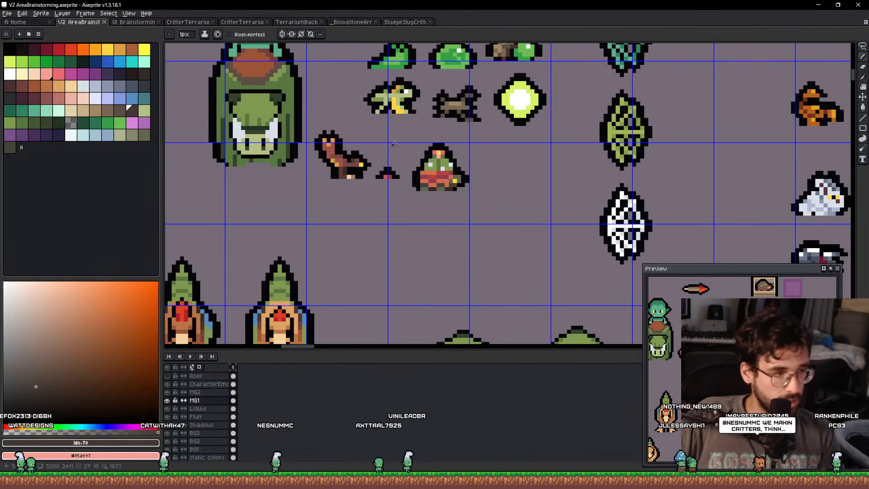
pyautogui.scroll(1, 380, 158)
pyautogui.press('m')
pyautogui.moveTo(557, 233); pyautogui.dragTo(288, 110)
pyautogui.moveTo(390, 180); pyautogui.dragTo(427, 186)
pyautogui.hotkey('ctrl', 'd')
pyautogui.moveTo(454, 225); pyautogui.dragTo(557, 140)
pyautogui.moveTo(527, 201)
pyautogui.mouseDown()
pyautogui.moveTo(523, 184)
pyautogui.moveTo(372, 186)
pyautogui.mouseUp()
pyautogui.hotkey('ctrl', 'd')
# Stamp a beige disc 10 px across inside the purple template square.
pyautogui.click(72, 113)
pyautogui.press('b')
pyautogui.scroll(4, 372, 185)
pyautogui.scroll(12, 386, 171)
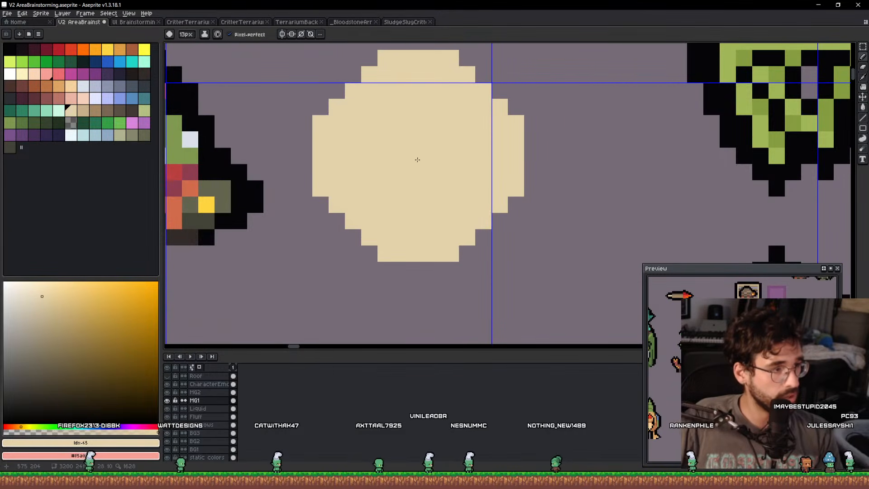
pyautogui.scroll(-2, 417, 159)
pyautogui.scroll(-6, 417, 159)
pyautogui.moveTo(562, 135); pyautogui.dragTo(316, 297)
pyautogui.scroll(3, 267, 154)
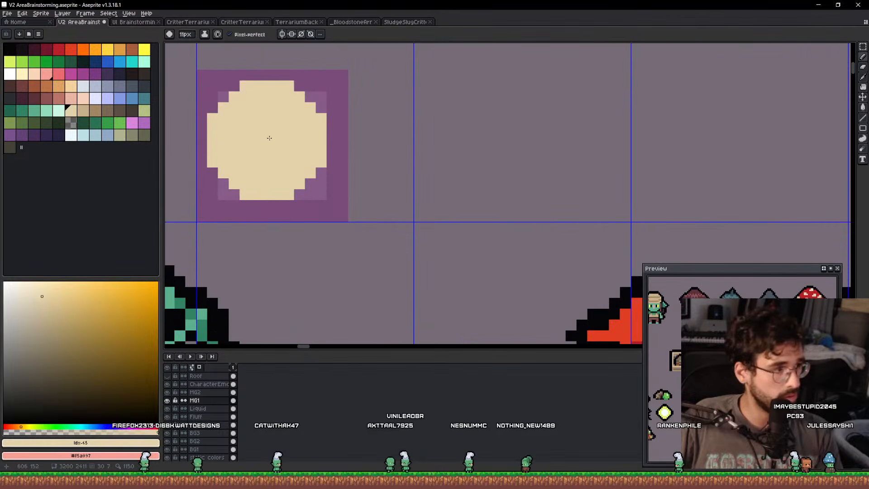
pyautogui.press('-')
pyautogui.click(277, 148)
# Hollow out the beige disc with an 8 px eraser and draw tangled beige strands across its interior.
pyautogui.press('e')
pyautogui.scroll(7, 277, 150)
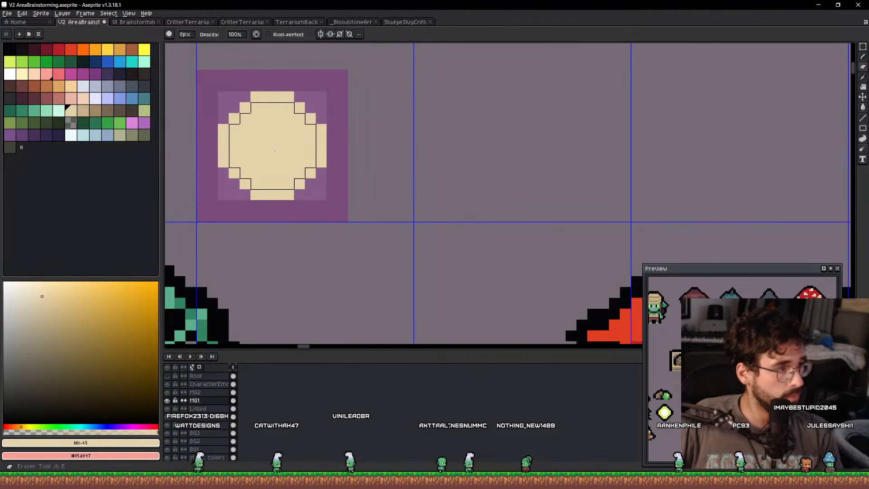
pyautogui.click(277, 150)
pyautogui.scroll(-7, 281, 177)
pyautogui.press('b')
pyautogui.scroll(-9, 258, 174)
pyautogui.click(256, 174)
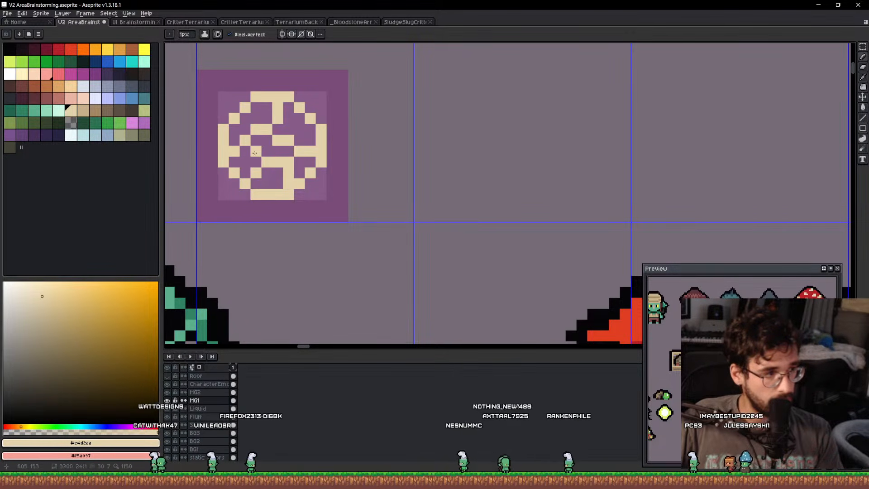
# Shade the ball's strands with scattered tan and darker brown pixels along their crossings and inner edges.
pyautogui.press(']')
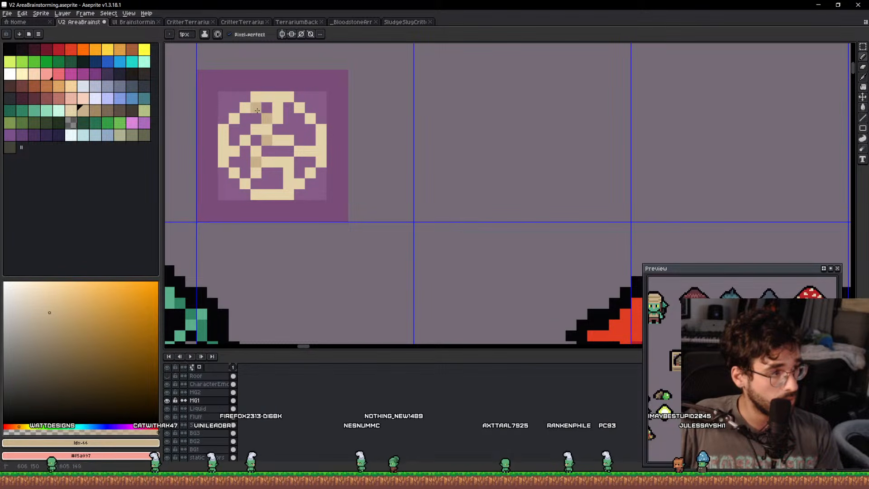
pyautogui.press(']')
pyautogui.click(257, 111)
pyautogui.click(315, 132)
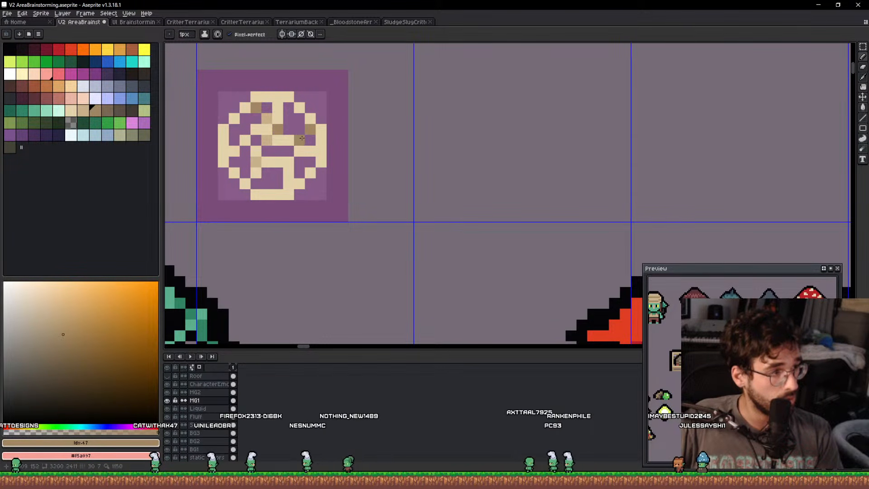
pyautogui.click(267, 153)
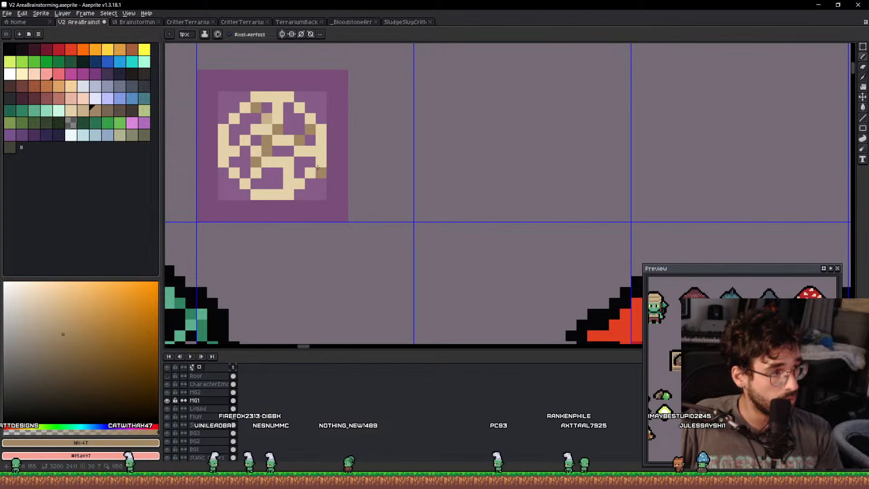
pyautogui.click(299, 173)
pyautogui.moveTo(278, 173); pyautogui.dragTo(263, 184)
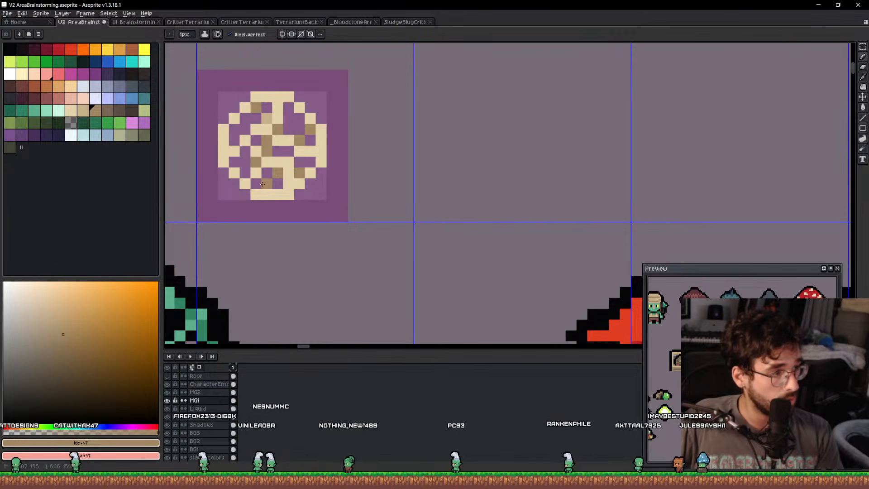
pyautogui.click(253, 184)
pyautogui.click(234, 162)
pyautogui.moveTo(234, 140); pyautogui.dragTo(234, 129)
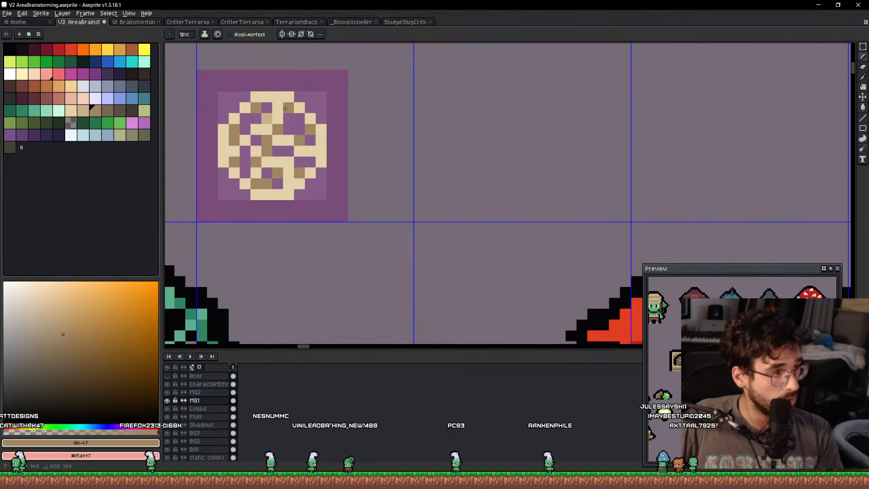
pyautogui.moveTo(289, 108); pyautogui.dragTo(288, 118)
pyautogui.click(295, 117)
# Select the woven beige ball and surround it with a black outline.
pyautogui.click(8, 49)
pyautogui.press('q')
pyautogui.moveTo(278, 194)
pyautogui.mouseDown()
pyautogui.moveTo(221, 194)
pyautogui.moveTo(411, 160)
pyautogui.moveTo(391, 199)
pyautogui.mouseUp()
pyautogui.hotkey('shift', 'o')
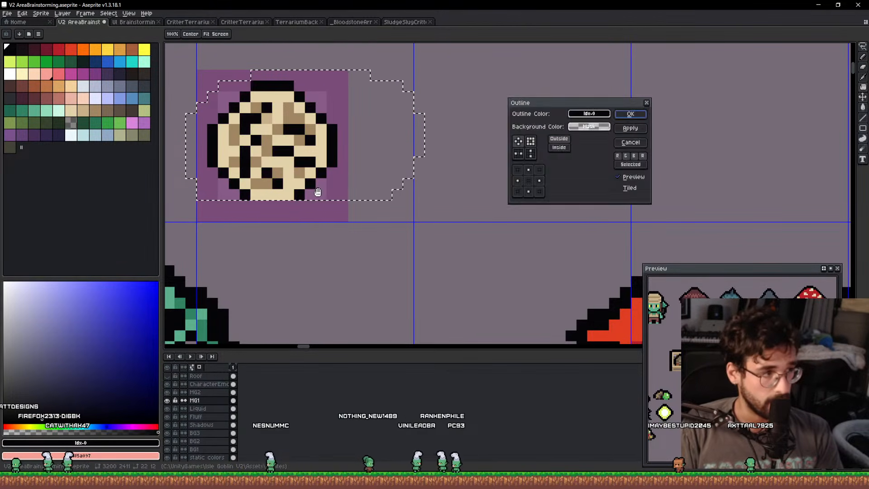
pyautogui.press('Return')
# Place the outlined ball beside the plant-like critter and try a brown pixel on its outer right edge.
pyautogui.scroll(-6, 316, 191)
pyautogui.moveTo(308, 184); pyautogui.dragTo(590, 184)
pyautogui.hotkey('ctrl', 'd')
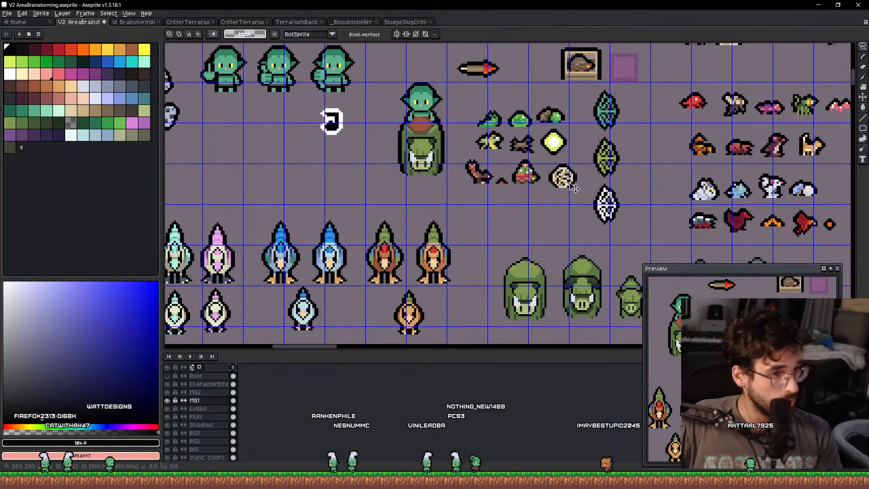
pyautogui.scroll(6, 571, 180)
pyautogui.press('b')
pyautogui.keyDown('alt'); pyautogui.click(575, 166); pyautogui.keyUp('alt')
pyautogui.keyDown('alt'); pyautogui.click(559, 138); pyautogui.keyUp('alt')
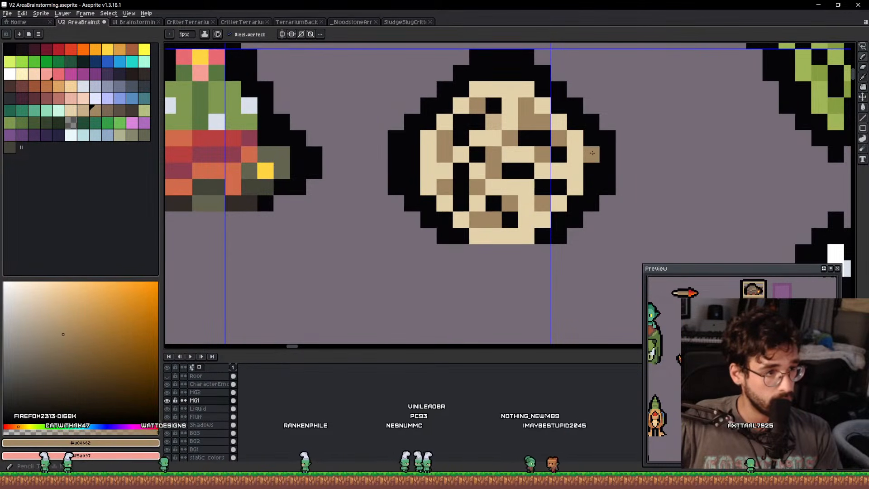
pyautogui.click(591, 154)
# Select the outlined ball and move it back into the purple template square.
pyautogui.scroll(-4, 593, 154)
pyautogui.scroll(-2, 601, 153)
pyautogui.press('q')
pyautogui.moveTo(617, 168); pyautogui.dragTo(559, 176)
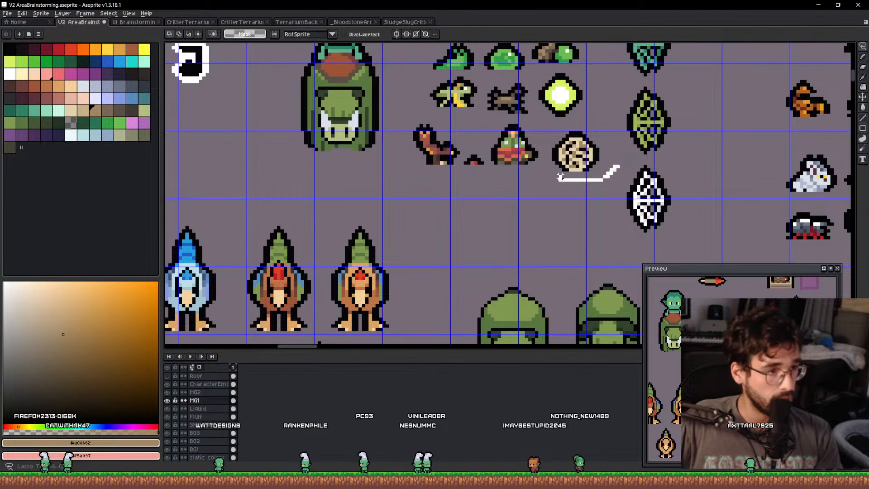
pyautogui.moveTo(607, 144); pyautogui.dragTo(611, 161)
pyautogui.moveTo(588, 155)
pyautogui.mouseDown()
pyautogui.moveTo(849, 105)
pyautogui.moveTo(454, 227)
pyautogui.mouseUp()
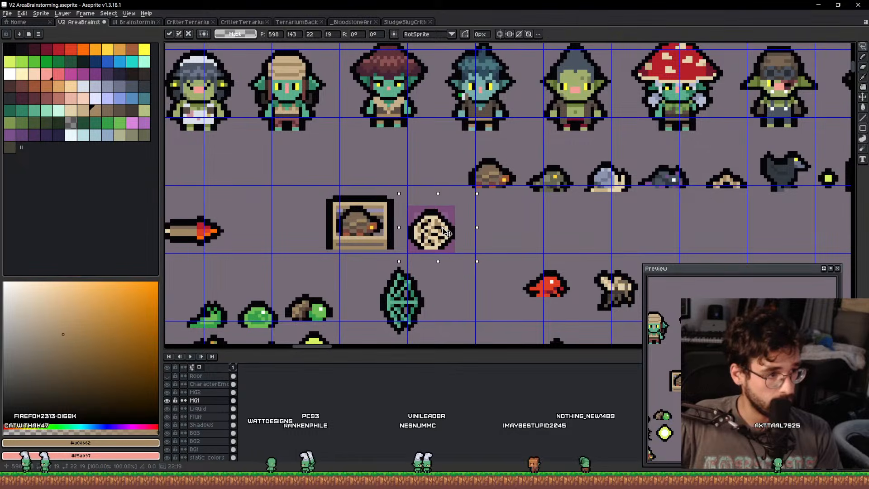
pyautogui.scroll(3, 447, 233)
pyautogui.press('Return')
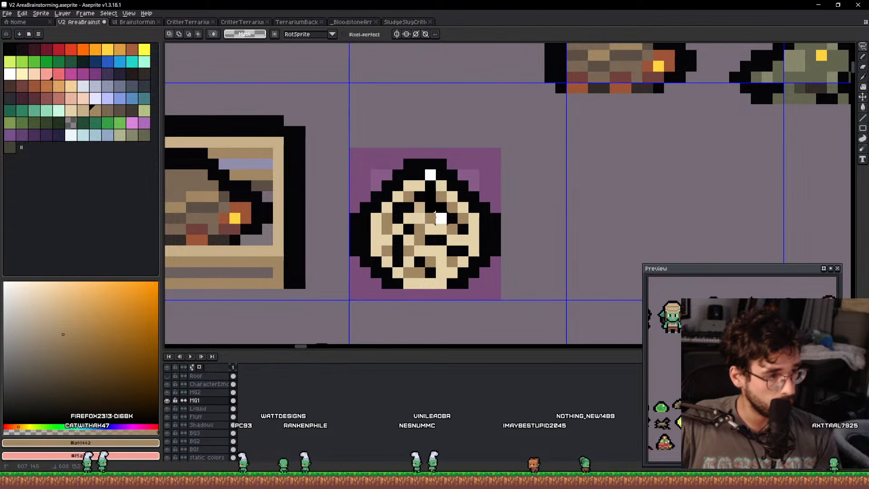
# Narrow the ball by selecting its right half and shifting it one pixel left.
pyautogui.moveTo(431, 272)
pyautogui.mouseDown()
pyautogui.moveTo(502, 130)
pyautogui.moveTo(480, 128)
pyautogui.mouseUp()
pyautogui.press('Left')
pyautogui.hotkey('ctrl', 'd')
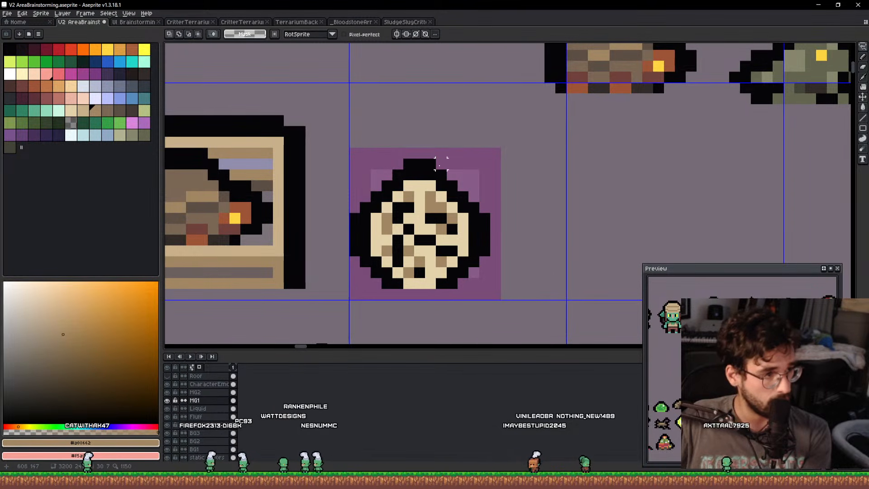
# Select the black outer outline of the ball and delete it, leaving the interior markings.
pyautogui.press('w')
pyautogui.click(419, 172)
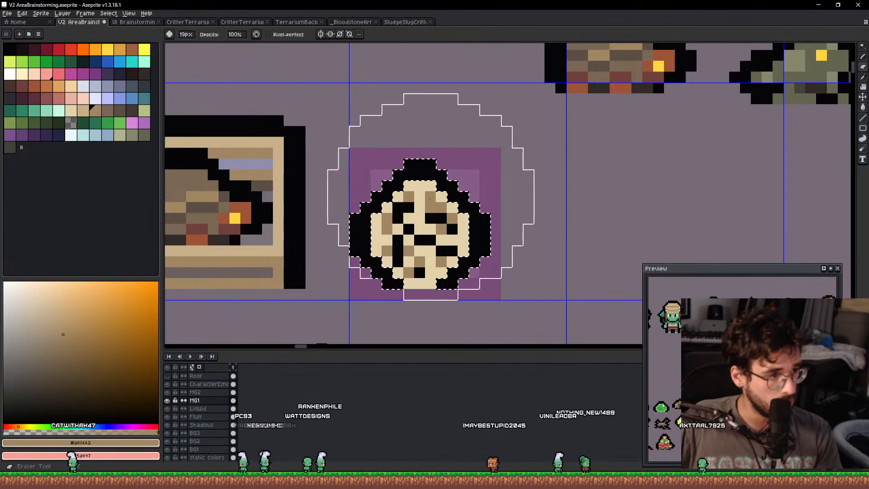
pyautogui.press('Delete')
pyautogui.press('b')
pyautogui.hotkey('ctrl', 'd')
# Round off the ball by widening its upper beige row and erasing the protruding rows at its top and bottom.
pyautogui.press('b')
pyautogui.keyDown('alt'); pyautogui.click(420, 196); pyautogui.keyUp('alt')
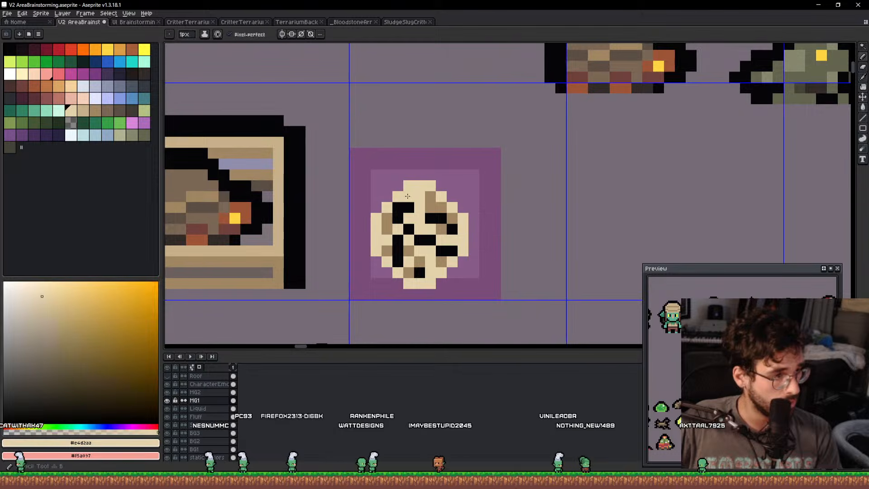
pyautogui.moveTo(408, 197); pyautogui.dragTo(430, 197)
pyautogui.press('e')
pyautogui.moveTo(430, 186); pyautogui.dragTo(409, 186)
pyautogui.moveTo(441, 283); pyautogui.dragTo(408, 284)
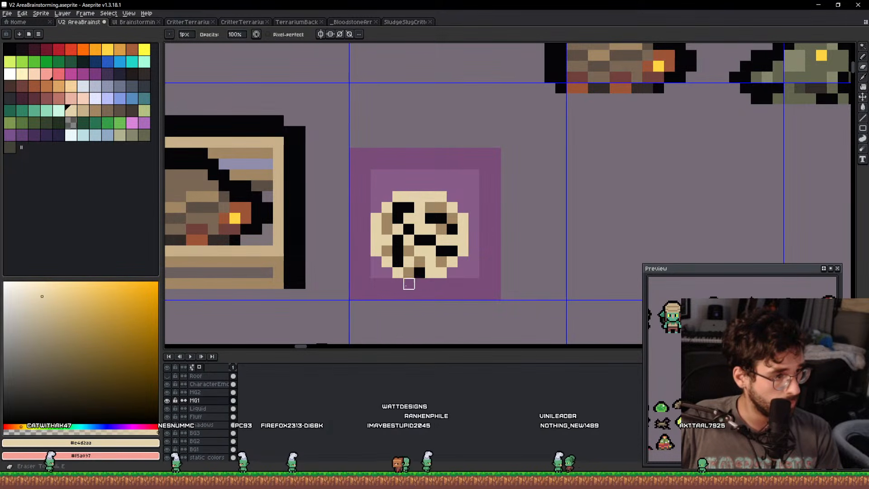
pyautogui.scroll(-2, 439, 264)
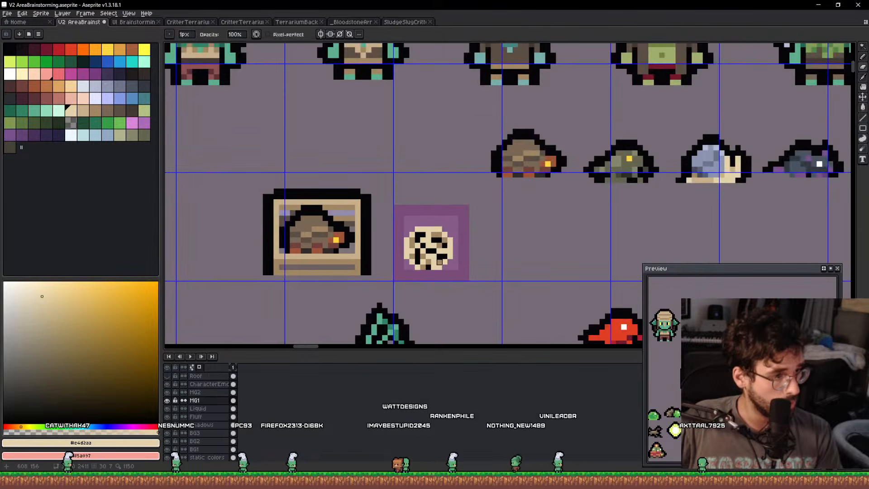
# Shift the ball one pixel right and one pixel up within the template square.
pyautogui.scroll(3, 442, 261)
pyautogui.keyDown('alt'); pyautogui.click(378, 278); pyautogui.keyUp('alt')
pyautogui.scroll(-1, 384, 250)
pyautogui.press('q')
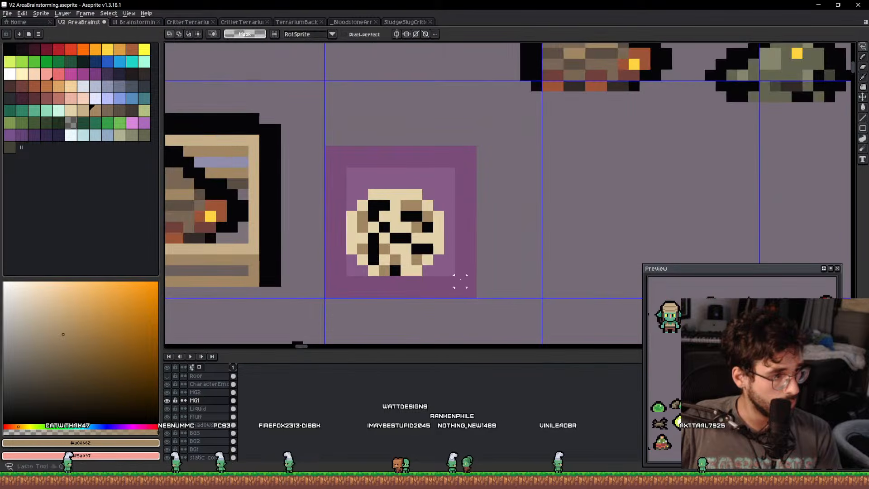
pyautogui.moveTo(460, 281); pyautogui.dragTo(491, 194)
pyautogui.moveTo(452, 229); pyautogui.dragTo(459, 214)
# Dot single brown pixels just outside the ball's top, left and lower-right edges as loose strands.
pyautogui.press('b')
pyautogui.scroll(2, 377, 221)
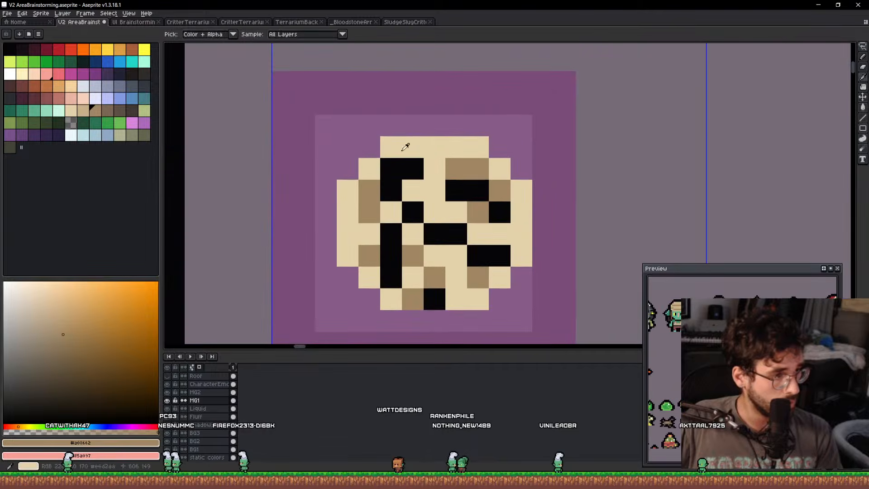
pyautogui.click(412, 125)
pyautogui.moveTo(348, 212); pyautogui.dragTo(347, 192)
pyautogui.click(325, 192)
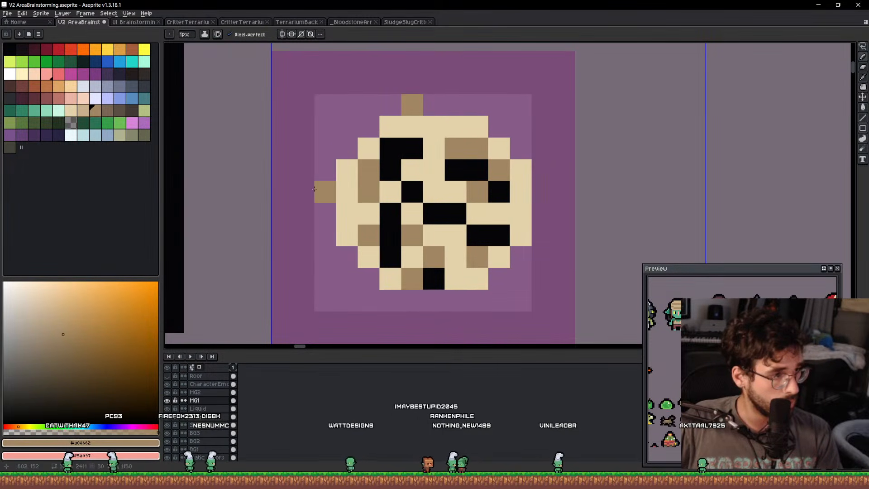
# Select the reshaped ball, give it a two-pixel-thick black outline, and deselect it.
pyautogui.click(6, 49)
pyautogui.press('q')
pyautogui.moveTo(390, 278)
pyautogui.mouseDown()
pyautogui.moveTo(586, 124)
pyautogui.moveTo(608, 276)
pyautogui.mouseUp()
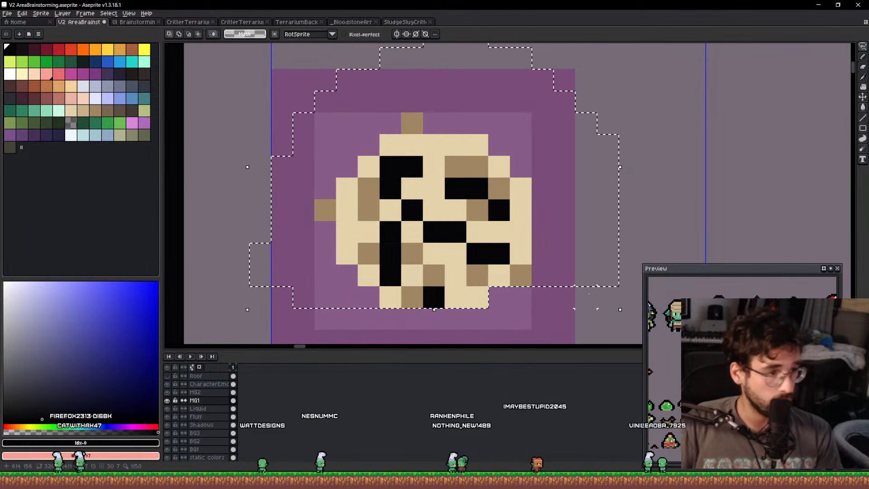
pyautogui.hotkey('shift', 'o')
pyautogui.press('Return')
pyautogui.hotkey('shift', 'o')
pyautogui.press('Return')
pyautogui.hotkey('ctrl', 'd')
# Extend the black outline around the ball's lower-right edge and along its underside.
pyautogui.press('i')
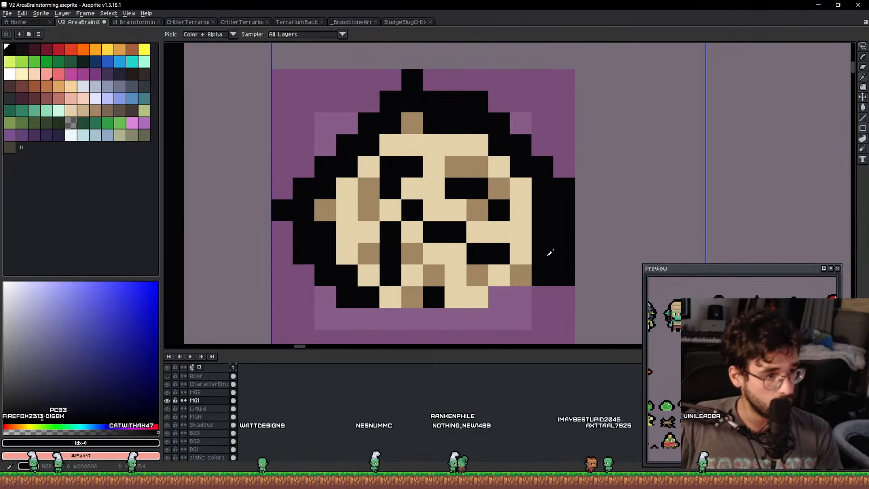
pyautogui.keyDown('alt'); pyautogui.click(547, 255); pyautogui.keyUp('alt')
pyautogui.press('b')
pyautogui.moveTo(521, 276)
pyautogui.mouseDown()
pyautogui.moveTo(514, 297)
pyautogui.moveTo(542, 296)
pyautogui.moveTo(488, 291)
pyautogui.moveTo(549, 267)
pyautogui.mouseUp()
pyautogui.scroll(-5, 538, 286)
pyautogui.press('q')
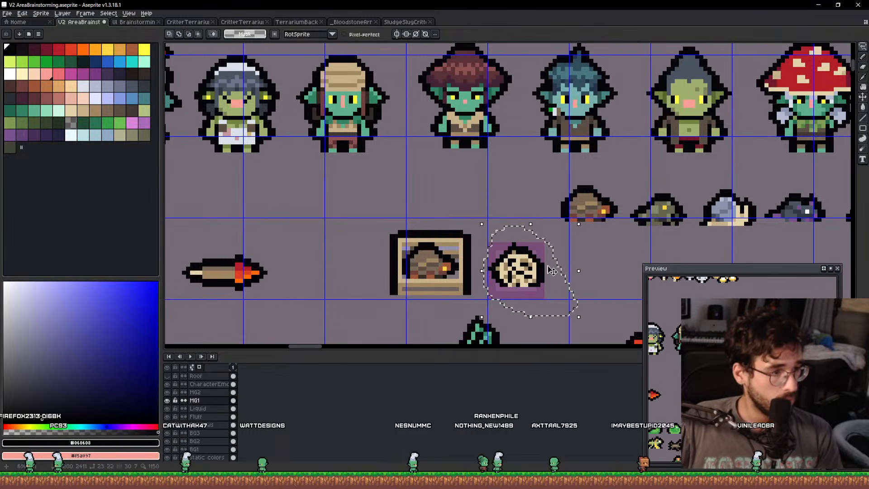
pyautogui.scroll(5, 551, 270)
pyautogui.hotkey('ctrl', 'd')
pyautogui.press('b')
pyautogui.moveTo(457, 284); pyautogui.dragTo(572, 280)
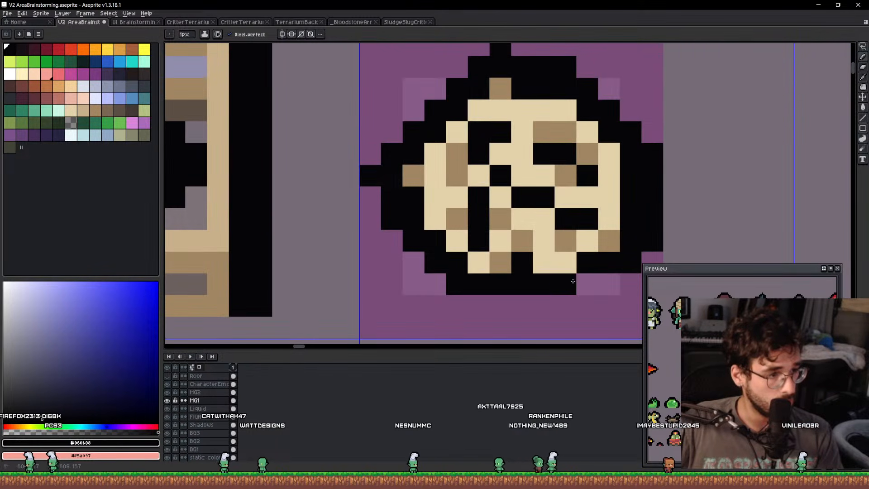
# Move the finished ball from the template square to the spot beside the plant-like critter and save the sheet.
pyautogui.scroll(-5, 586, 279)
pyautogui.press('v')
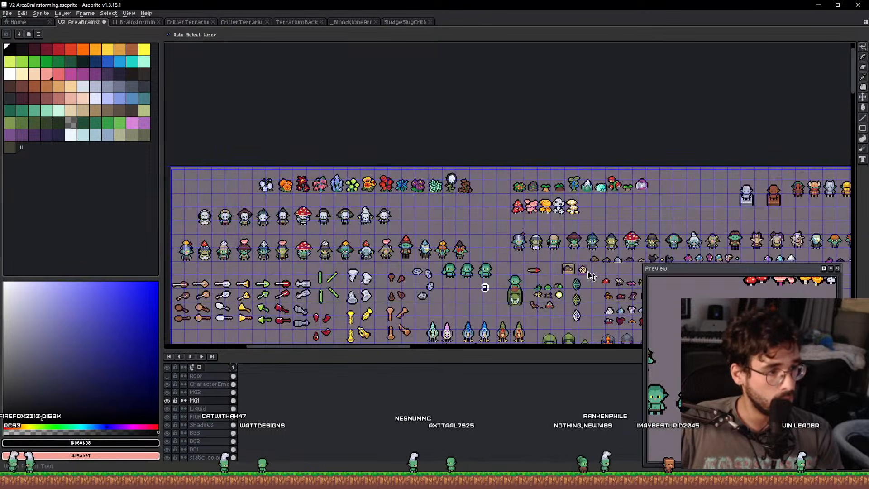
pyautogui.press('m')
pyautogui.scroll(5, 590, 274)
pyautogui.moveTo(530, 221); pyautogui.dragTo(598, 212)
pyautogui.scroll(-3, 561, 265)
pyautogui.moveTo(561, 266)
pyautogui.mouseDown()
pyautogui.moveTo(452, 342)
pyautogui.moveTo(484, 254)
pyautogui.moveTo(831, 141)
pyautogui.moveTo(364, 202)
pyautogui.mouseUp()
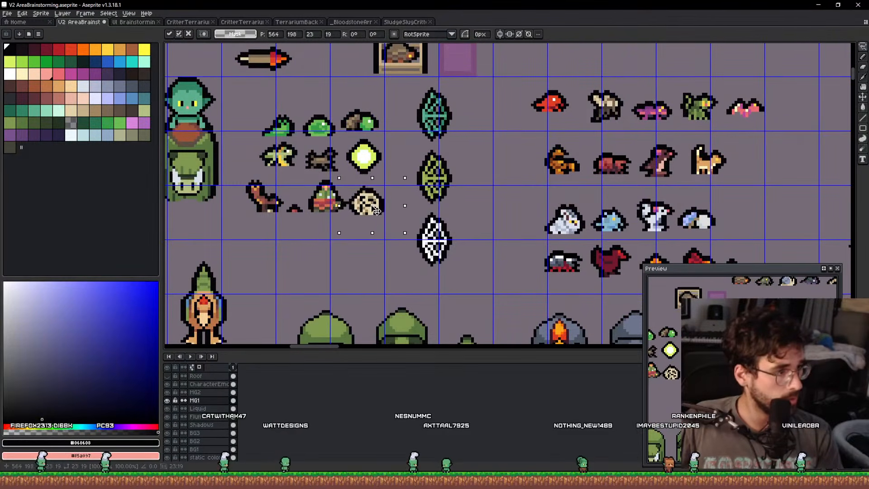
pyautogui.hotkey('ctrl', 's')
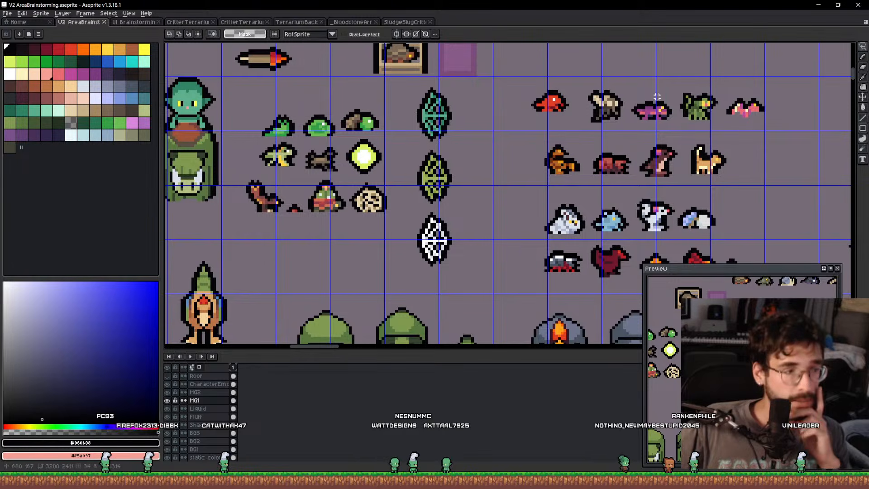
pyautogui.moveTo(711, 129)
pyautogui.mouseDown()
pyautogui.moveTo(677, 122)
pyautogui.moveTo(181, 200)
pyautogui.mouseUp()
pyautogui.moveTo(592, 171)
pyautogui.mouseDown()
pyautogui.moveTo(167, 171)
pyautogui.moveTo(584, 156)
pyautogui.mouseUp()
pyautogui.moveTo(376, 177); pyautogui.dragTo(822, 129)
pyautogui.moveTo(417, 161); pyautogui.dragTo(591, 163)
pyautogui.scroll(3, 380, 191)
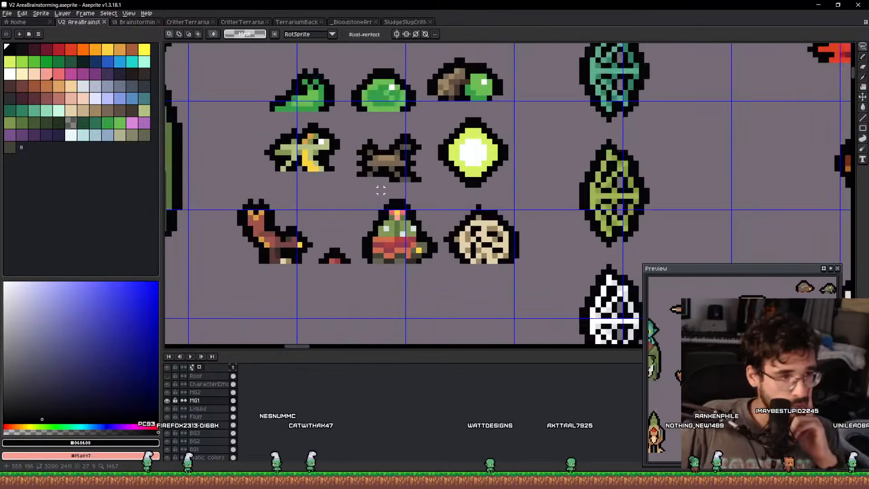
# Fill in a tan-brown humped body about 9 pixels wide and 5 pixels high inside the purple template square.
pyautogui.scroll(-3, 380, 191)
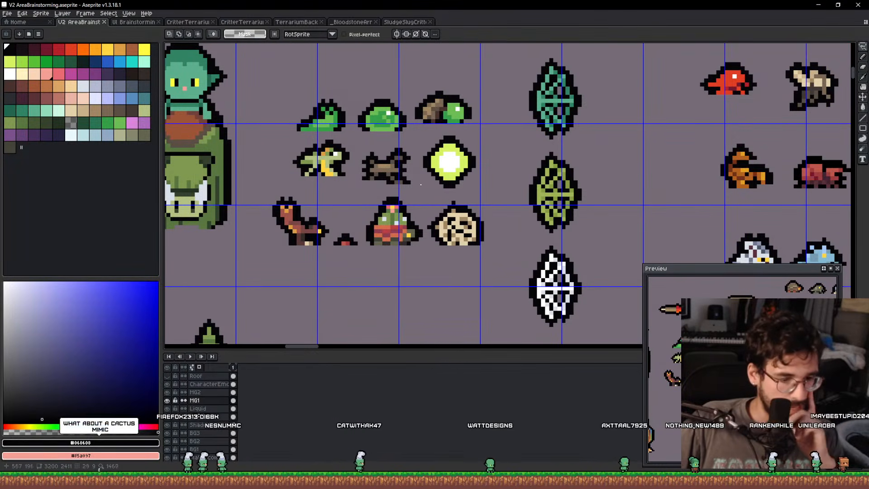
pyautogui.moveTo(656, 128); pyautogui.dragTo(333, 293)
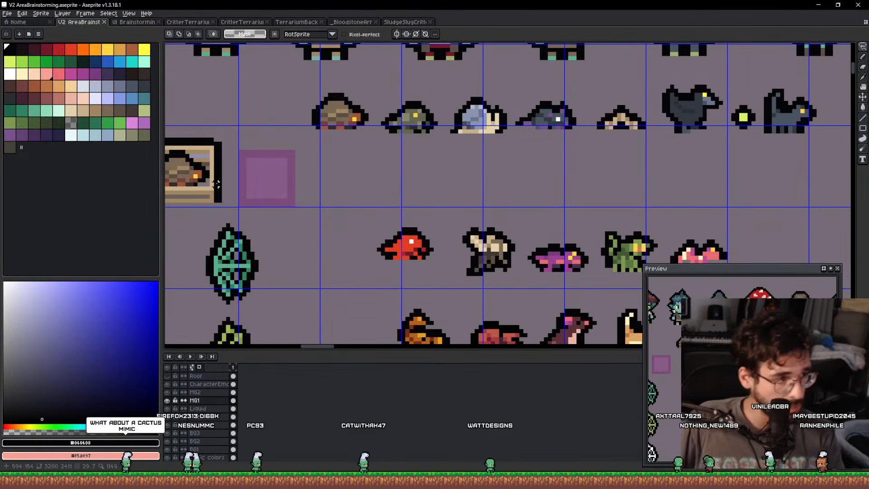
pyautogui.scroll(4, 217, 184)
pyautogui.click(79, 109)
pyautogui.press('b')
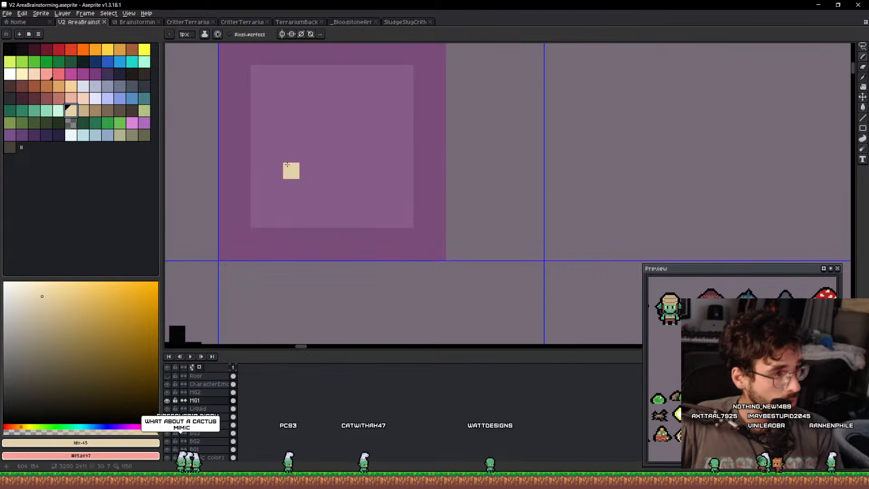
pyautogui.moveTo(263, 161)
pyautogui.mouseDown()
pyautogui.moveTo(298, 123)
pyautogui.moveTo(326, 112)
pyautogui.mouseUp()
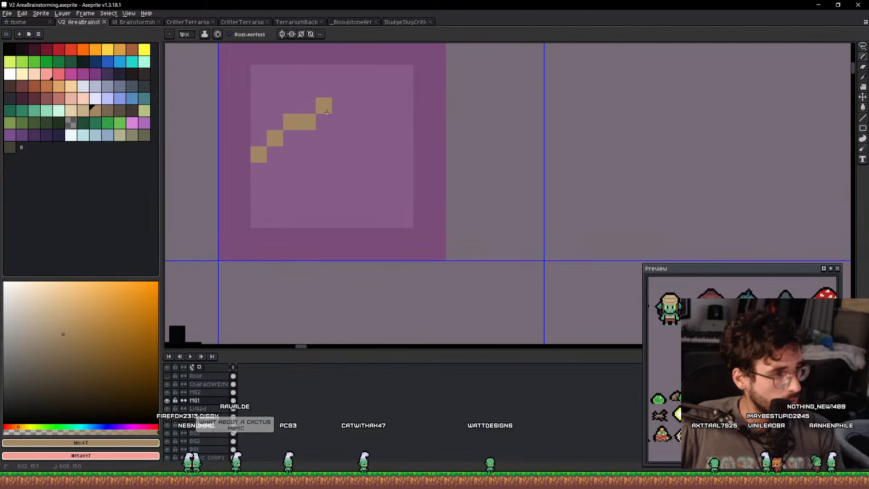
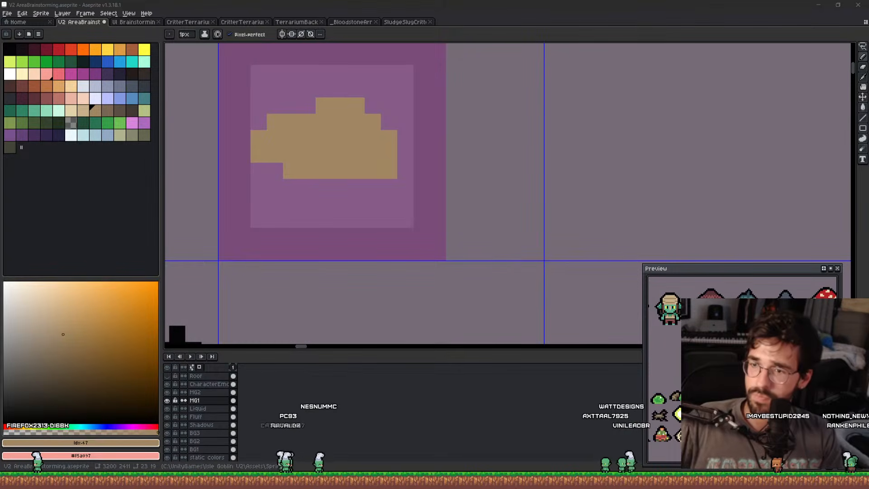
pyautogui.middleClick(327, 144)
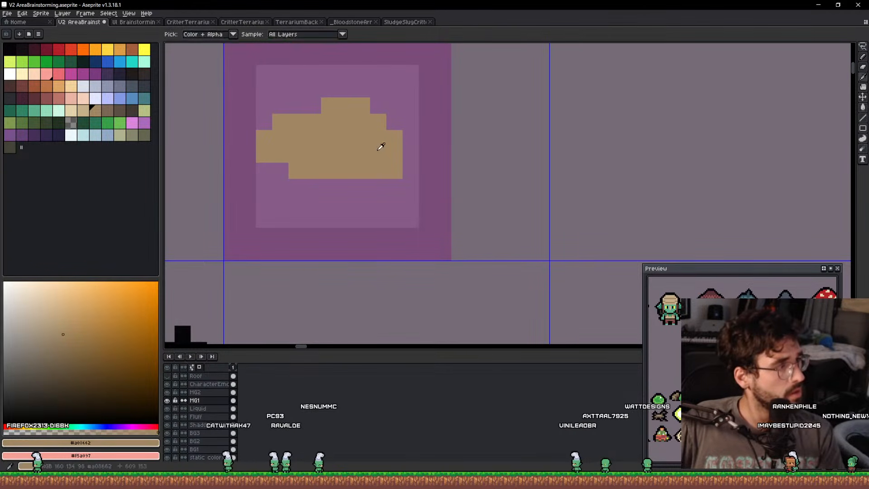
# Shade the body's right end as a medium-brown head block and mark dark brown seam pixels behind it.
pyautogui.scroll(-1, 379, 149)
pyautogui.press('+')
pyautogui.click(396, 163)
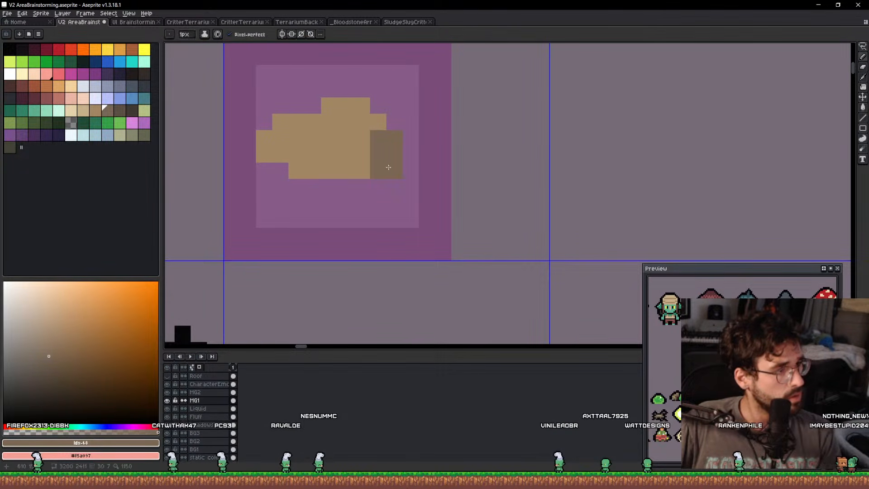
pyautogui.keyDown('alt'); pyautogui.click(382, 149); pyautogui.keyUp('alt')
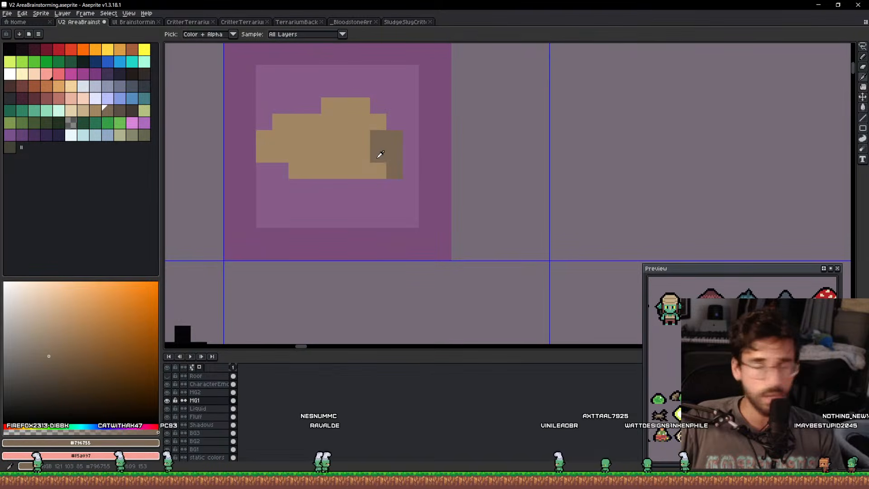
pyautogui.scroll(-1, 381, 154)
pyautogui.scroll(-1, 378, 163)
pyautogui.moveTo(377, 170); pyautogui.dragTo(362, 154)
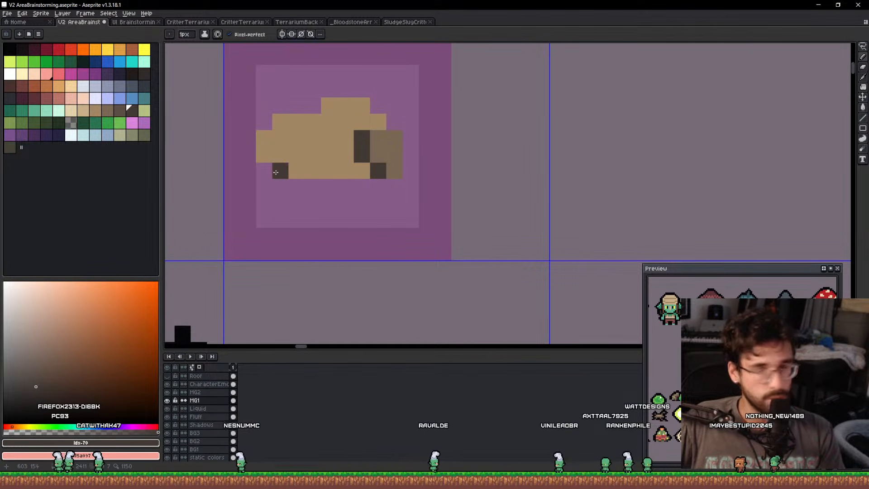
# Fill the notch under the body's left end with the same tan-brown so the underside is flat.
pyautogui.keyDown('alt'); pyautogui.click(309, 152); pyautogui.keyUp('alt')
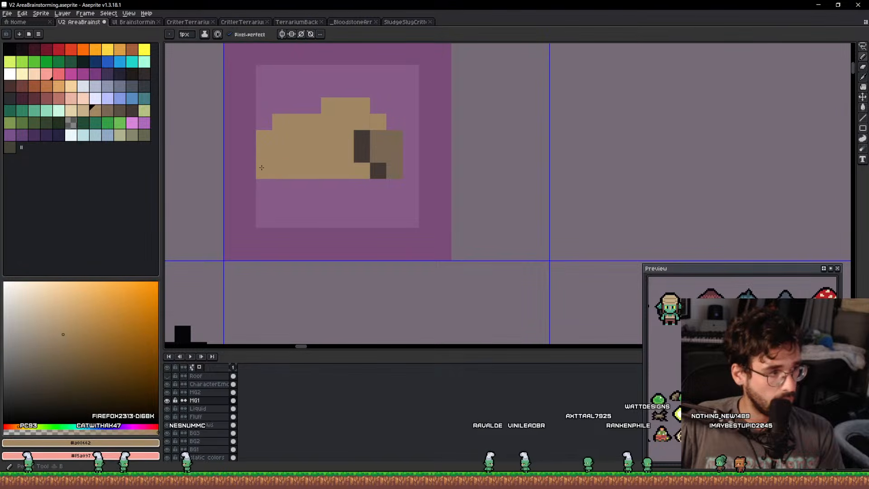
pyautogui.moveTo(279, 171); pyautogui.dragTo(305, 181)
pyautogui.hotkey('ctrl', 'z')
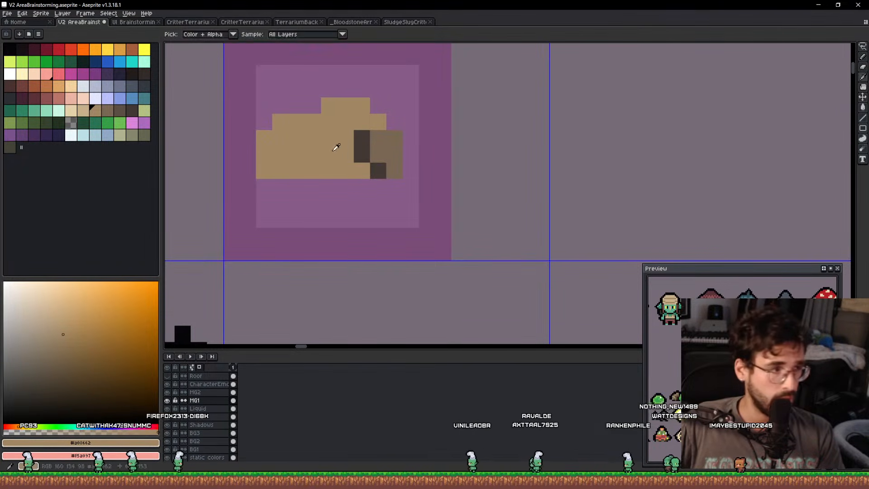
# Try pale beige on the head block, then repaint the whole head in the body's tan-brown.
pyautogui.moveTo(388, 156); pyautogui.dragTo(381, 139)
pyautogui.moveTo(380, 170); pyautogui.dragTo(389, 164)
pyautogui.hotkey('ctrl', 'z')
pyautogui.scroll(2, 390, 165)
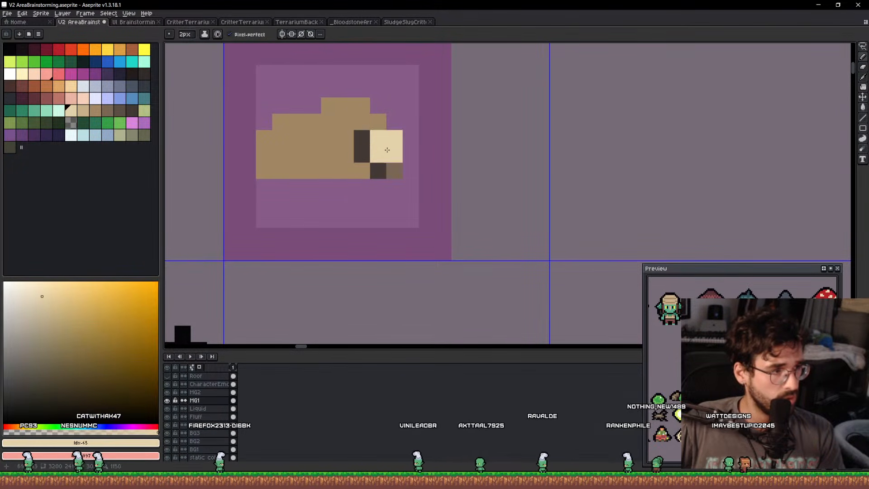
pyautogui.keyDown('alt'); pyautogui.click(387, 149); pyautogui.keyUp('alt')
pyautogui.click(390, 166)
# Recolor the dark seam pixels behind the head in a lighter brown.
pyautogui.keyDown('alt'); pyautogui.click(362, 147); pyautogui.keyUp('alt')
pyautogui.scroll(1, 362, 148)
pyautogui.scroll(1, 364, 146)
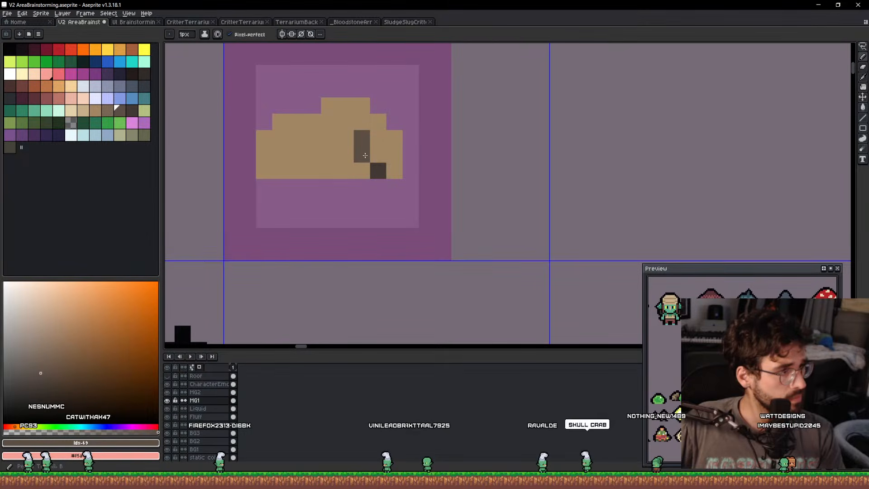
pyautogui.click(364, 140)
# Add four one-pixel brown legs under the body and brown seams that divide its back into segments.
pyautogui.keyDown('alt'); pyautogui.click(361, 140); pyautogui.keyUp('alt')
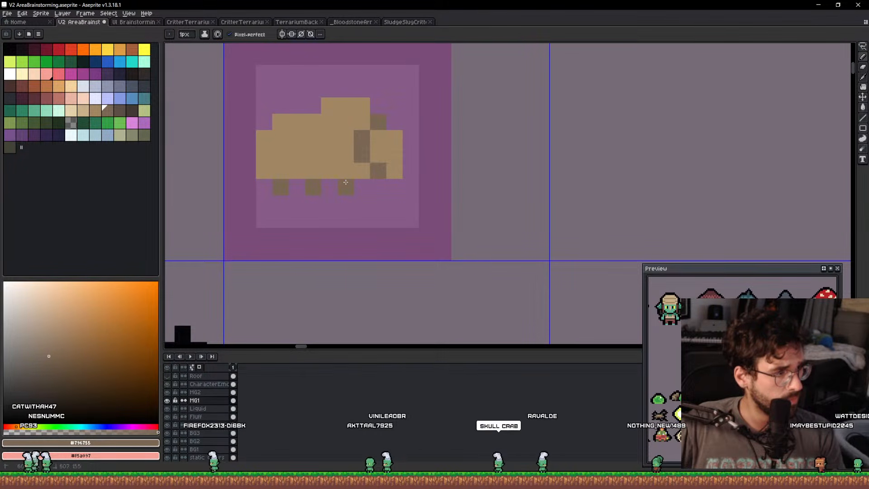
pyautogui.keyDown('alt'); pyautogui.click(338, 142); pyautogui.keyUp('alt')
pyautogui.scroll(-1, 368, 183)
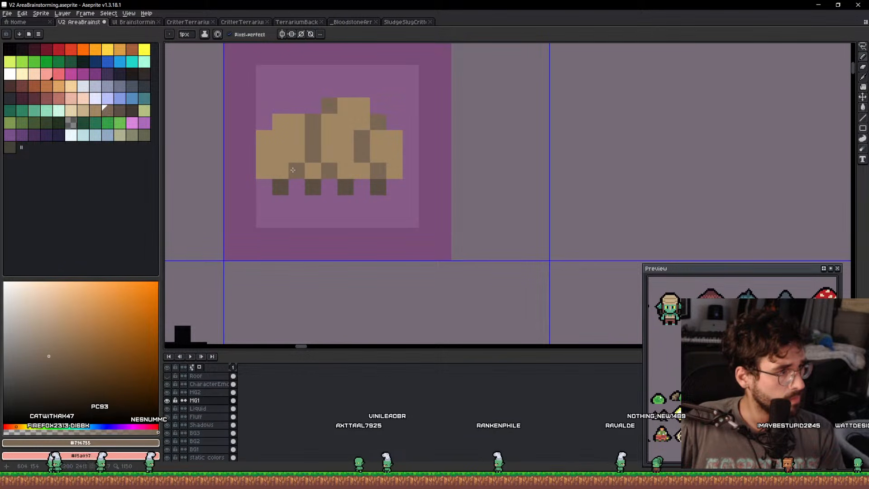
# Give the segmented critter a two-pixel-thick black outline and dot one black eye pixel on its head.
pyautogui.click(10, 49)
pyautogui.press('q')
pyautogui.moveTo(296, 187)
pyautogui.mouseDown()
pyautogui.moveTo(441, 174)
pyautogui.moveTo(398, 183)
pyautogui.mouseUp()
pyautogui.hotkey('shift', 'o')
pyautogui.press('Return')
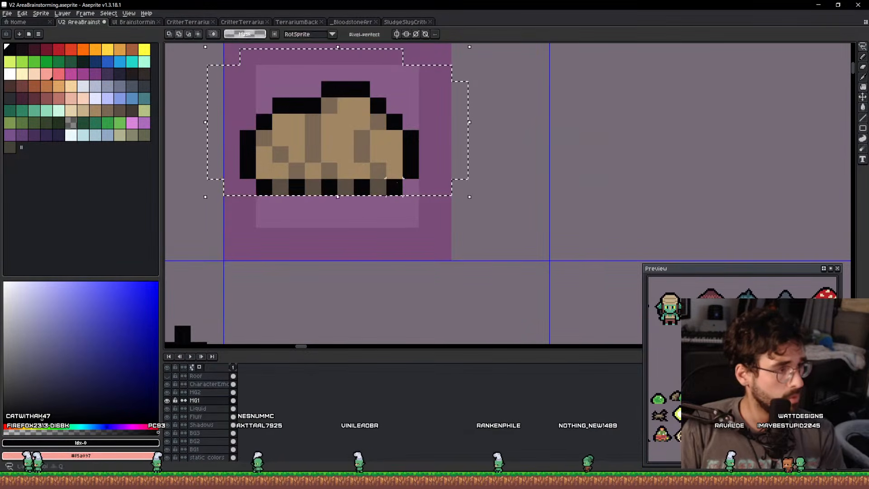
pyautogui.hotkey('shift', 'o')
pyautogui.press('Return')
pyautogui.hotkey('ctrl', 'd')
pyautogui.keyDown('alt'); pyautogui.click(409, 129); pyautogui.keyUp('alt')
pyautogui.click(387, 150)
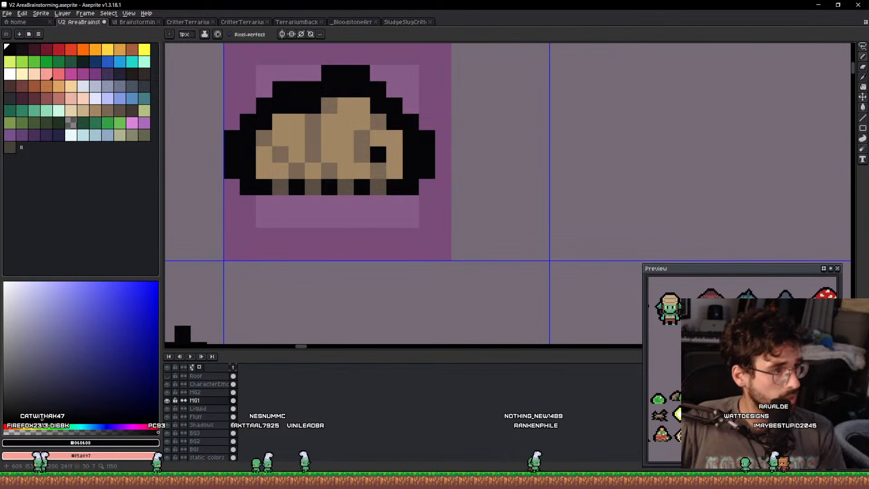
# Move the finished brown critter from the template square to a new row below the worm-like critter and save the sheet.
pyautogui.scroll(-3, 386, 151)
pyautogui.press('q')
pyautogui.moveTo(456, 184)
pyautogui.mouseDown()
pyautogui.moveTo(430, 128)
pyautogui.moveTo(426, 141)
pyautogui.mouseUp()
pyautogui.scroll(-3, 399, 168)
pyautogui.scroll(-3, 328, 194)
pyautogui.moveTo(402, 172)
pyautogui.mouseDown()
pyautogui.moveTo(258, 219)
pyautogui.moveTo(259, 212)
pyautogui.mouseUp()
pyautogui.hotkey('ctrl', 'd')
pyautogui.hotkey('ctrl', 's')
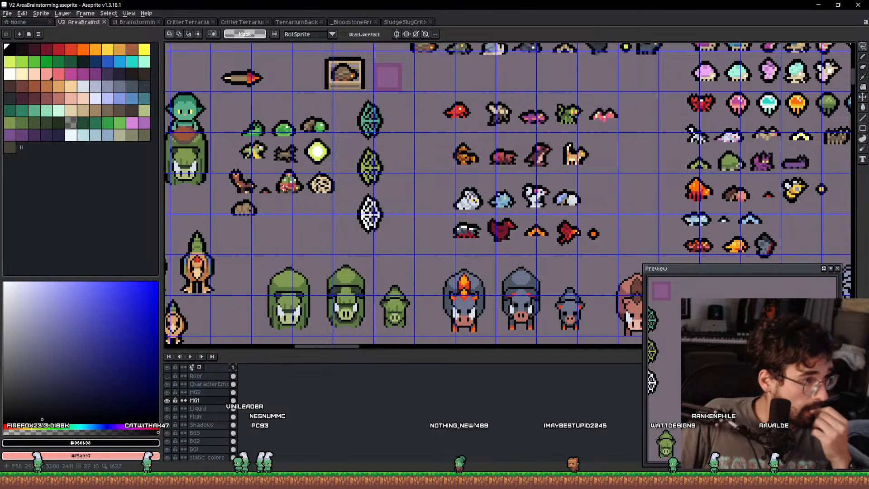
# Copy the flowered cactus top of the plant-like critter and place the copy beside the brown segmented critter.
pyautogui.scroll(5, 283, 189)
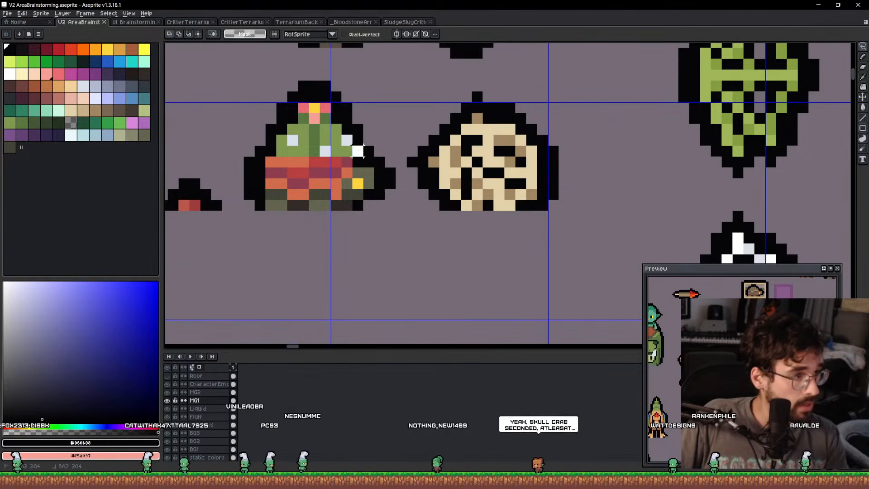
pyautogui.moveTo(271, 151)
pyautogui.mouseDown()
pyautogui.moveTo(336, 86)
pyautogui.moveTo(357, 151)
pyautogui.mouseUp()
pyautogui.hotkey('ctrl', 'c')
pyautogui.moveTo(317, 217); pyautogui.dragTo(491, 119)
pyautogui.hotkey('ctrl', 'v')
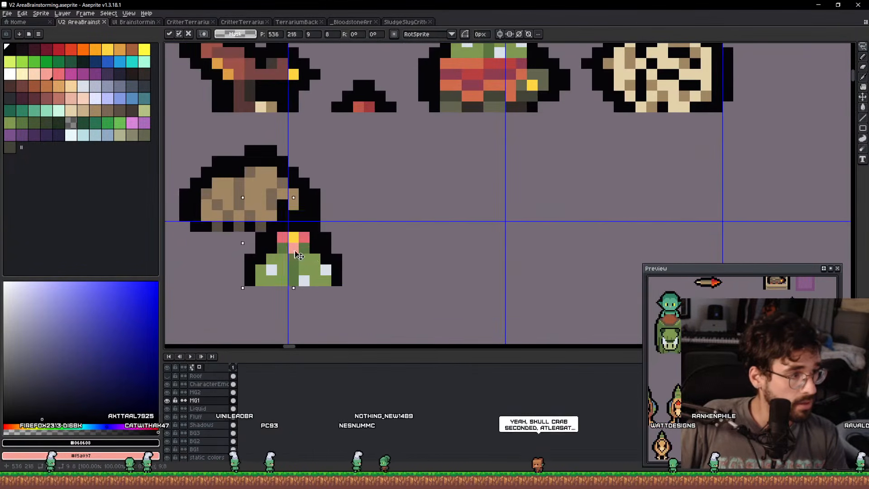
pyautogui.moveTo(284, 261); pyautogui.dragTo(415, 195)
pyautogui.scroll(1, 416, 199)
pyautogui.hotkey('ctrl', 'd')
# Thicken the black outline with extra pixels at both lower sides of the copied cactus.
pyautogui.press('b')
pyautogui.keyDown('alt'); pyautogui.click(363, 205); pyautogui.keyUp('alt')
pyautogui.moveTo(346, 206); pyautogui.dragTo(346, 222)
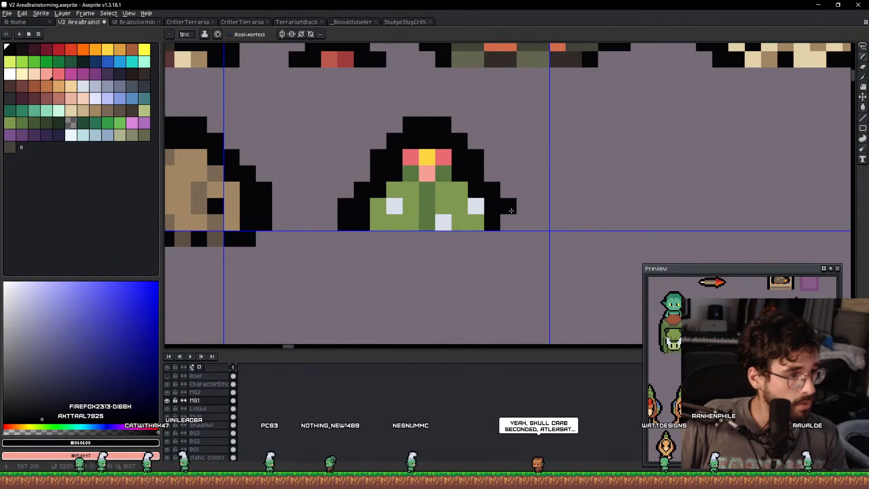
# Lengthen the cactus downward by 4 pixels using its two-pixel-high lower band twice.
pyautogui.press('q')
pyautogui.moveTo(514, 217)
pyautogui.mouseDown()
pyautogui.moveTo(470, 146)
pyautogui.moveTo(322, 134)
pyautogui.moveTo(531, 134)
pyautogui.mouseUp()
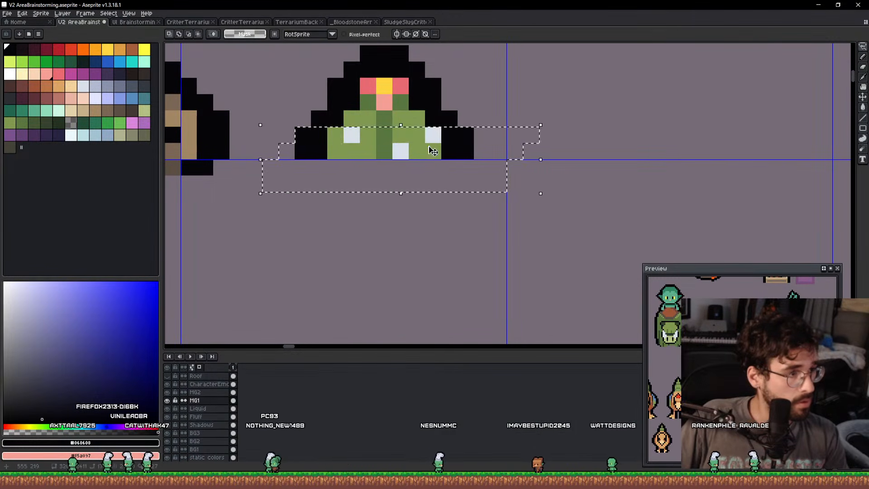
pyautogui.moveTo(433, 167); pyautogui.dragTo(414, 190)
pyautogui.hotkey('ctrl', 'd')
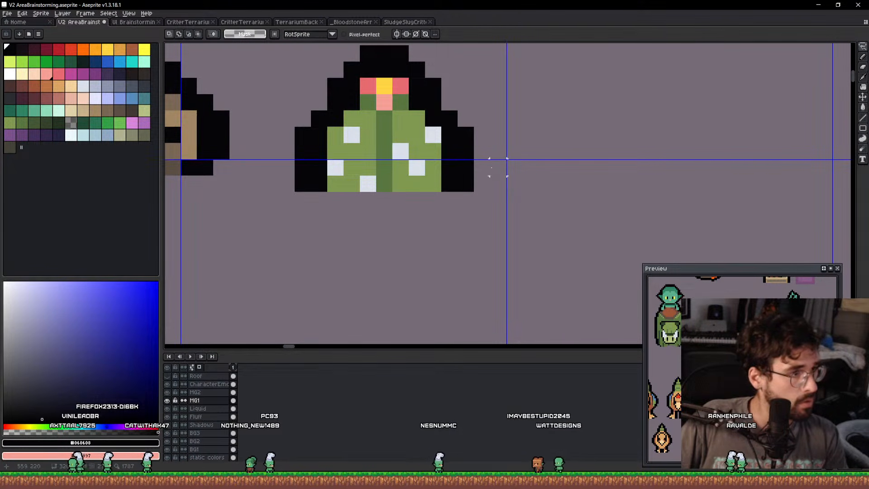
pyautogui.moveTo(497, 167)
pyautogui.mouseDown()
pyautogui.moveTo(507, 209)
pyautogui.moveTo(546, 184)
pyautogui.mouseUp()
pyautogui.moveTo(471, 169); pyautogui.dragTo(471, 202)
pyautogui.hotkey('ctrl', 'd')
pyautogui.scroll(-5, 434, 189)
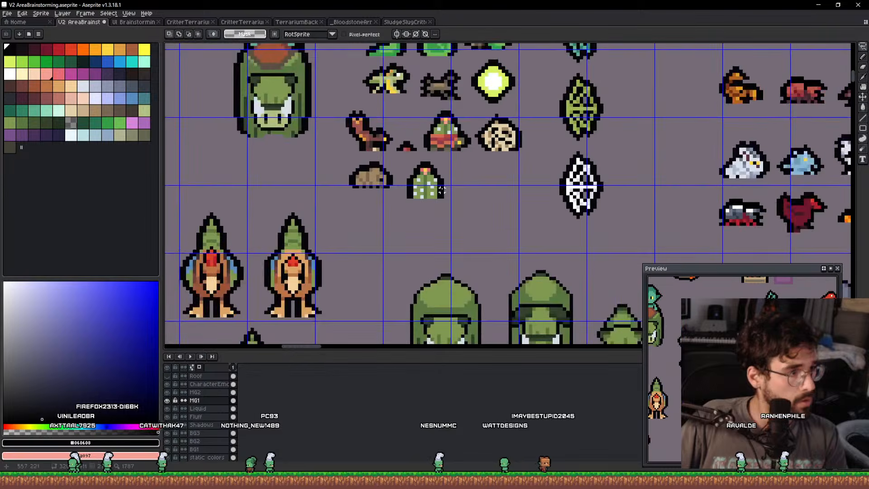
# Add light pink petal pixels below and above the cactus flower and extend the black outline around its top.
pyautogui.scroll(5, 427, 191)
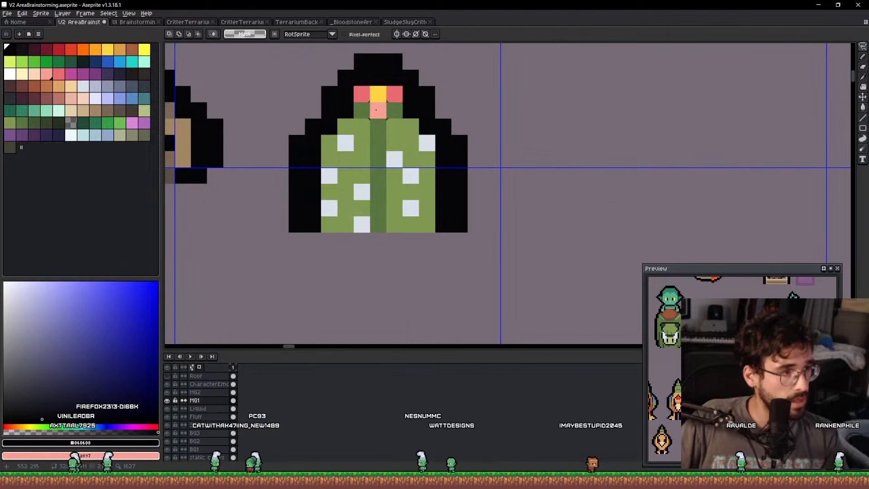
pyautogui.press('b')
pyautogui.keyDown('alt'); pyautogui.click(376, 110); pyautogui.keyUp('alt')
pyautogui.scroll(-5, 375, 109)
pyautogui.scroll(5, 376, 110)
pyautogui.click(366, 106)
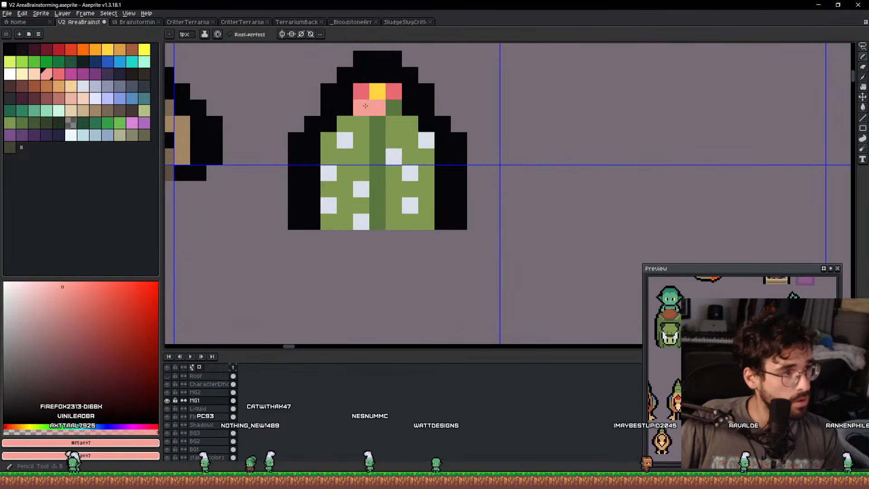
pyautogui.scroll(-5, 366, 105)
pyautogui.scroll(3, 380, 90)
pyautogui.keyDown('alt'); pyautogui.click(384, 79); pyautogui.keyUp('alt')
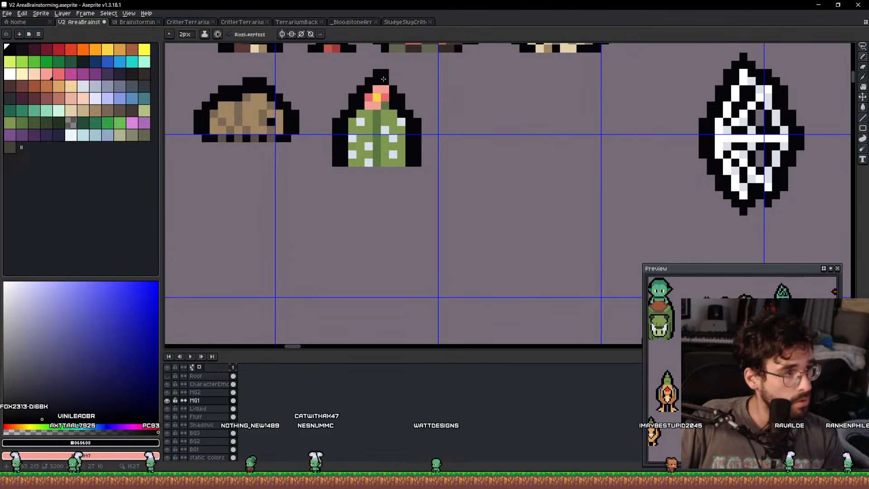
# Erase the outer corner pixels at the cactus's base to round off its lower end.
pyautogui.press('e')
pyautogui.scroll(2, 380, 163)
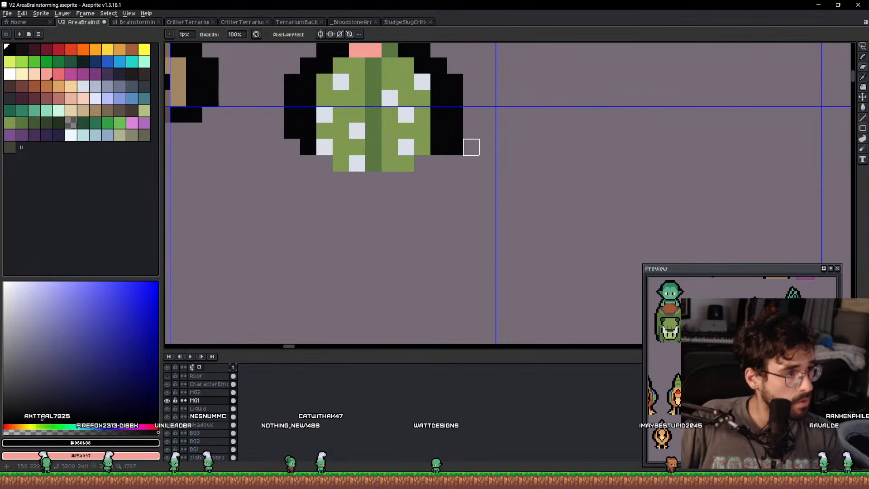
pyautogui.moveTo(420, 116); pyautogui.dragTo(406, 169)
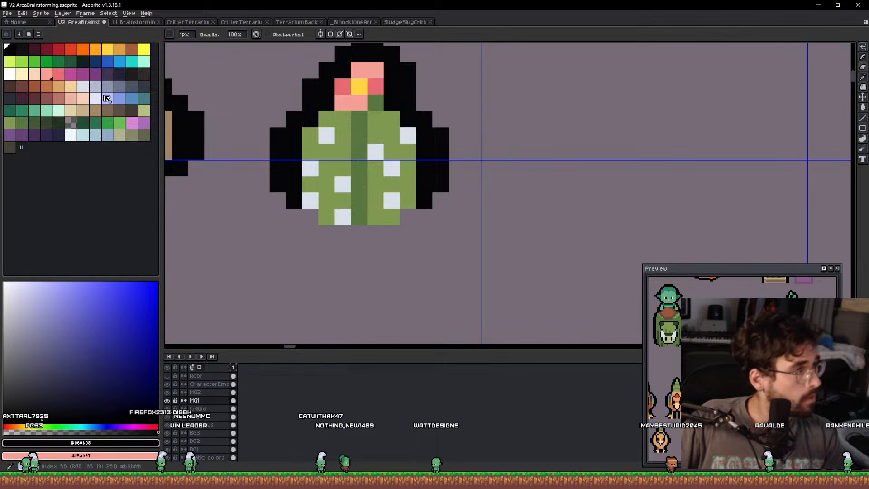
# Paint over the two white spots just left of the cactus's central stripe with the body green.
pyautogui.keyDown('alt'); pyautogui.click(356, 181); pyautogui.keyUp('alt')
pyautogui.keyDown('alt'); pyautogui.click(343, 185); pyautogui.keyUp('alt')
pyautogui.keyDown('alt'); pyautogui.click(342, 196); pyautogui.keyUp('alt')
pyautogui.click(342, 186)
pyautogui.click(343, 213)
# Paint a dark green eye socket in the middle of the cactus, with a vertical yellow eye and black pupil.
pyautogui.keyDown('alt'); pyautogui.click(364, 191); pyautogui.keyUp('alt')
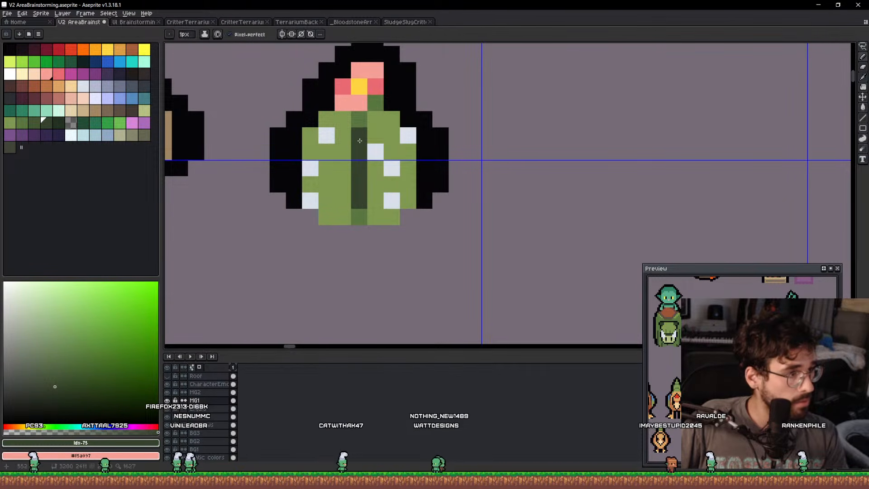
pyautogui.keyDown('alt'); pyautogui.click(357, 188); pyautogui.keyUp('alt')
pyautogui.moveTo(343, 170); pyautogui.dragTo(346, 154)
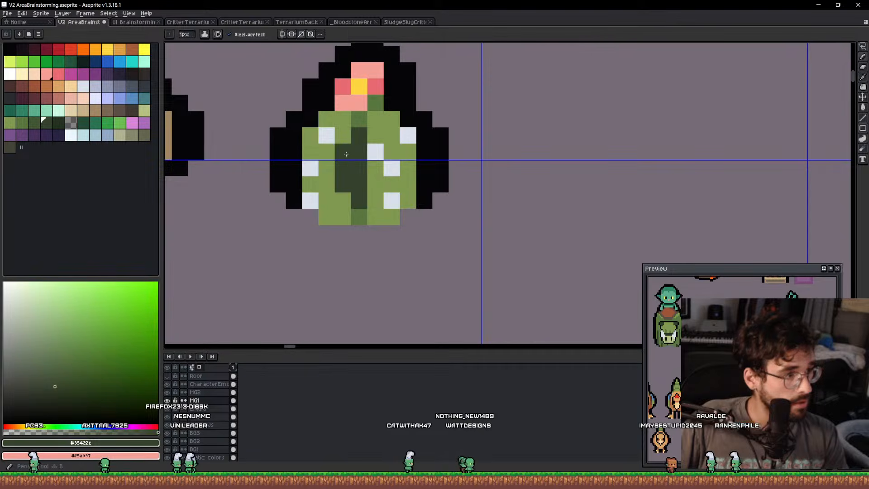
pyautogui.keyDown('alt'); pyautogui.click(359, 85); pyautogui.keyUp('alt')
pyautogui.click(359, 178)
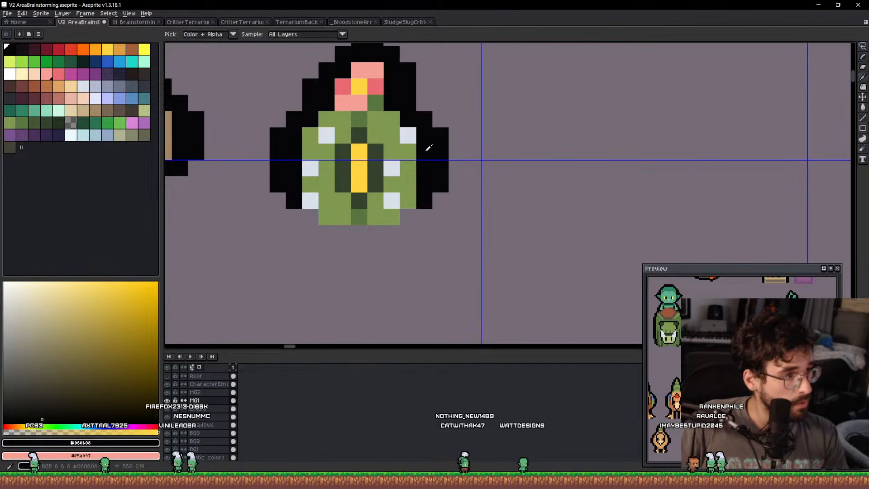
pyautogui.click(356, 169)
# Shift the white spots beside the cactus's eye on its right side: the middle one outward, the upper one inward by one pixel.
pyautogui.keyDown('alt'); pyautogui.click(383, 208); pyautogui.keyUp('alt')
pyautogui.scroll(-2, 382, 207)
pyautogui.scroll(3, 388, 126)
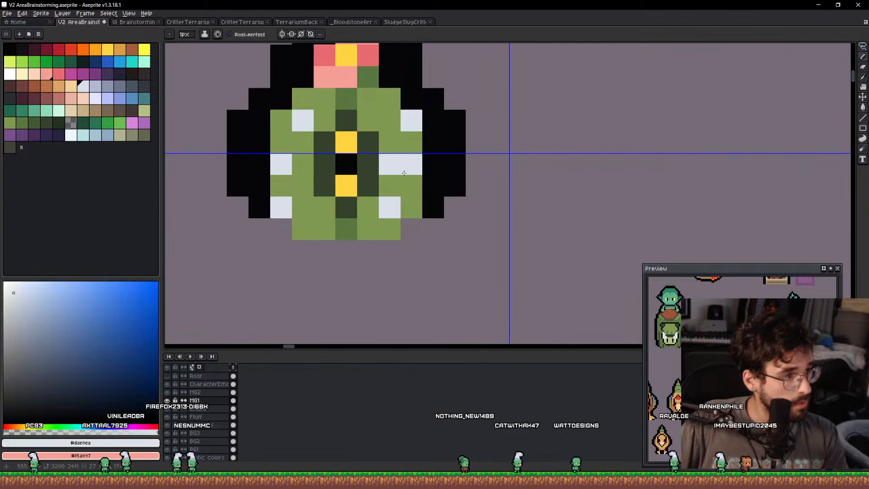
pyautogui.keyDown('alt'); pyautogui.click(391, 140); pyautogui.keyUp('alt')
pyautogui.click(411, 122)
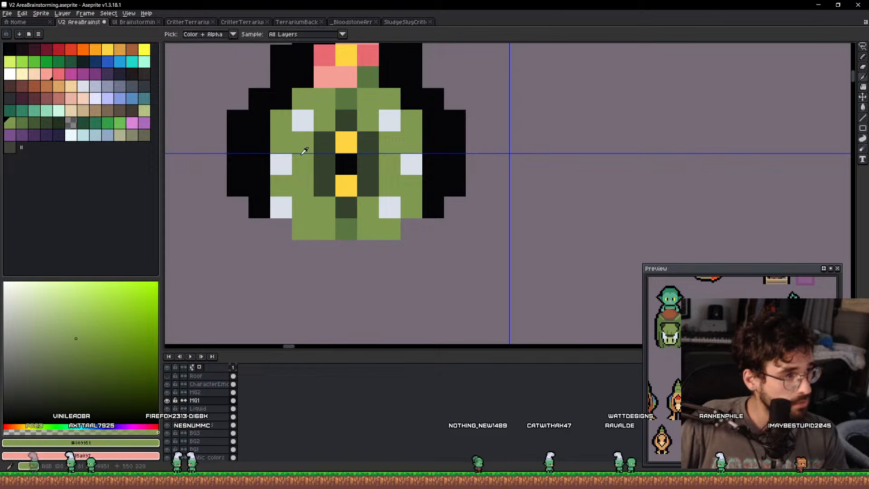
# Move the cactus's upper-left white spot outward and its middle-left spot inward by one pixel, and save the file.
pyautogui.keyDown('alt'); pyautogui.click(300, 122); pyautogui.keyUp('alt')
pyautogui.click(281, 121)
pyautogui.keyDown('alt'); pyautogui.click(300, 147); pyautogui.keyUp('alt')
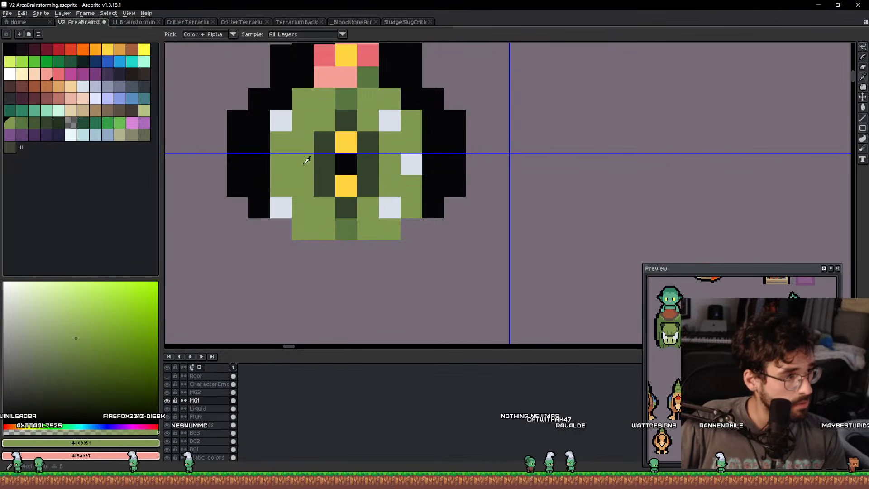
pyautogui.keyDown('alt'); pyautogui.click(281, 164); pyautogui.keyUp('alt')
pyautogui.click(303, 164)
pyautogui.scroll(-8, 370, 160)
pyautogui.hotkey('ctrl', 's')
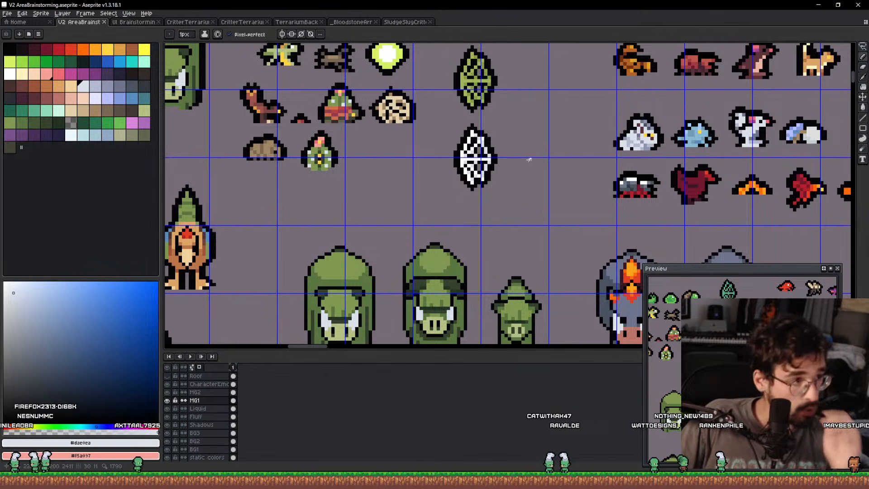
# Copy the red crab from the other critter rows and place it beside the one-eyed cactus.
pyautogui.scroll(2, 368, 149)
pyautogui.scroll(-4, 362, 152)
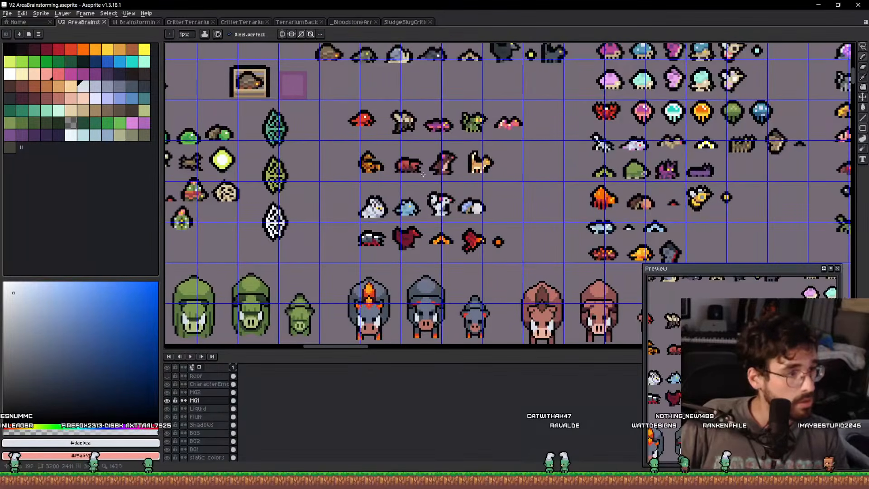
pyautogui.moveTo(422, 174); pyautogui.dragTo(241, 205)
pyautogui.scroll(3, 382, 139)
pyautogui.press('q')
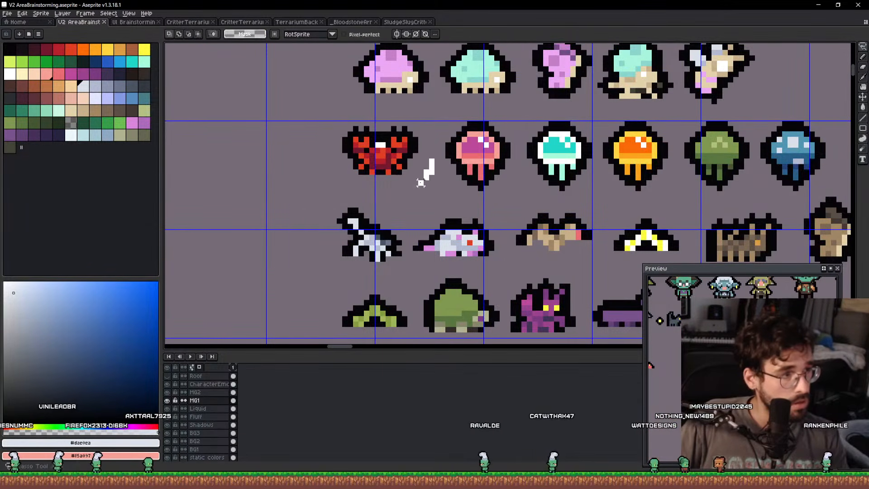
pyautogui.scroll(-4, 370, 132)
pyautogui.moveTo(271, 190); pyautogui.dragTo(769, 154)
pyautogui.moveTo(244, 151); pyautogui.dragTo(456, 172)
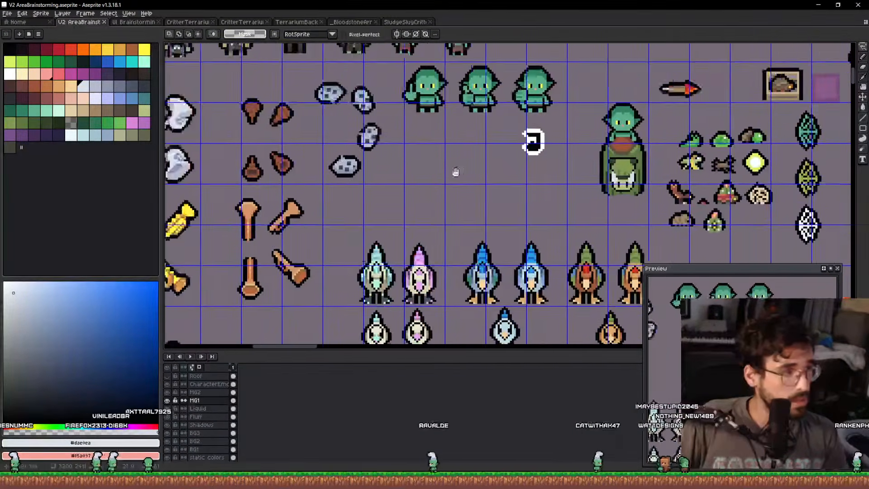
pyautogui.moveTo(762, 182); pyautogui.dragTo(538, 190)
pyautogui.scroll(4, 538, 190)
pyautogui.click(535, 216)
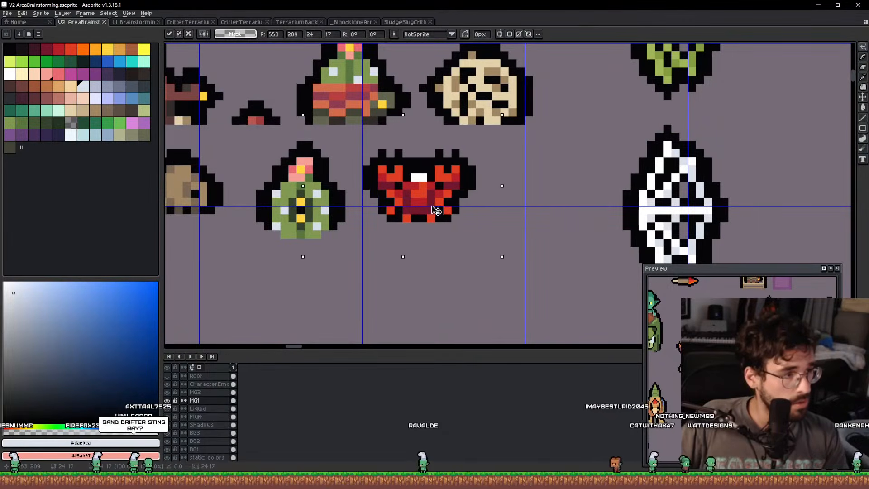
pyautogui.press('Return')
# Recolor the copied crab's bright orange-red pixels to pale sand after trying a lavender-grey fill.
pyautogui.scroll(2, 403, 206)
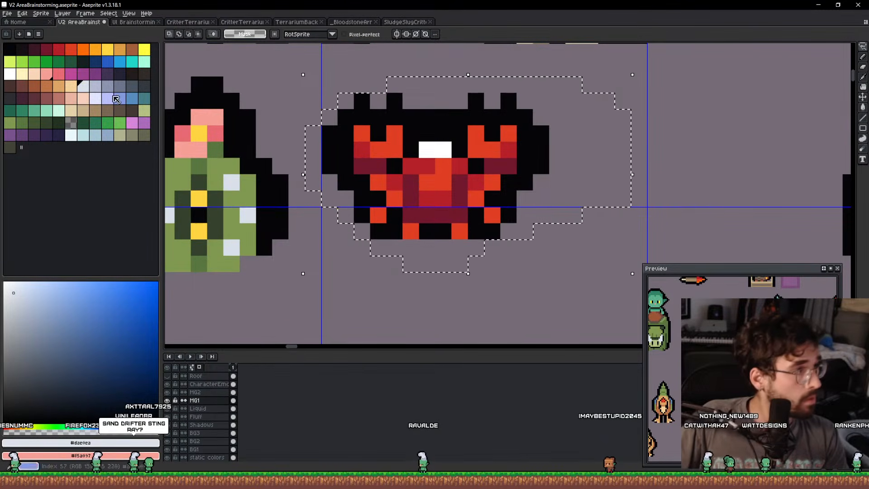
pyautogui.click(100, 87)
pyautogui.press('g')
pyautogui.click(373, 140)
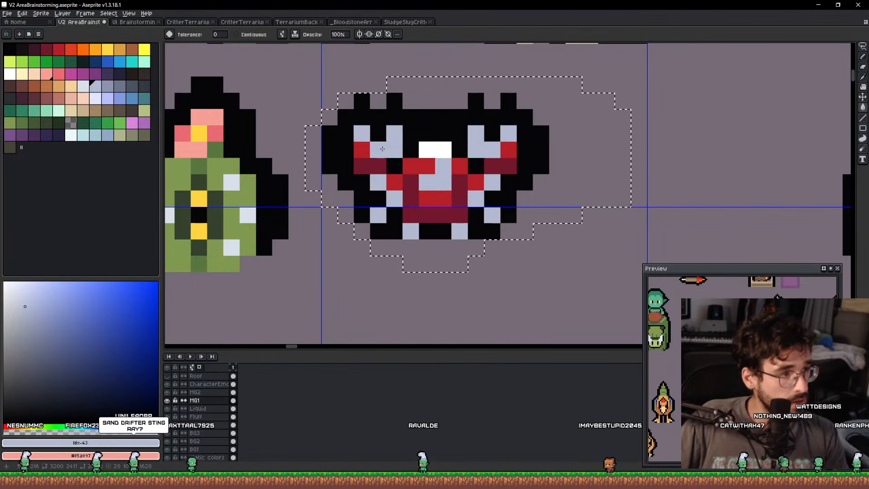
pyautogui.click(76, 108)
pyautogui.click(363, 137)
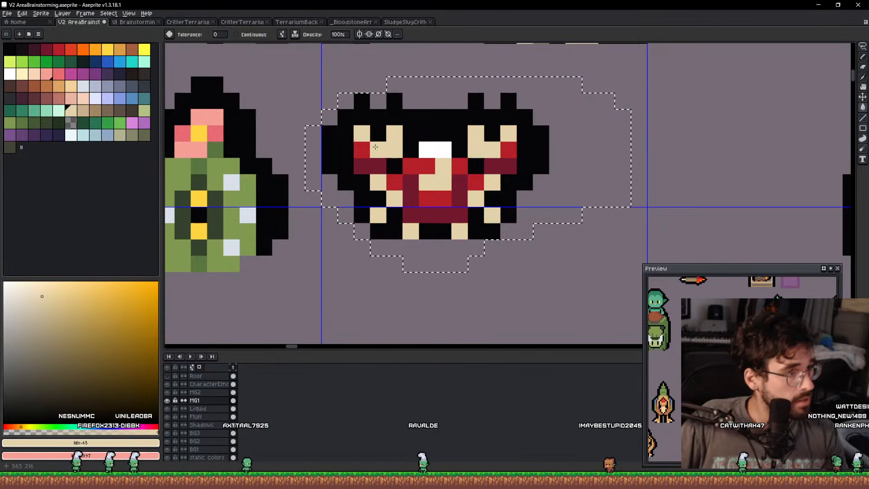
pyautogui.scroll(-1, 363, 148)
pyautogui.click(363, 149)
pyautogui.scroll(-1, 368, 164)
pyautogui.click(367, 164)
pyautogui.hotkey('ctrl', 'z')
pyautogui.hotkey('ctrl', 'z')
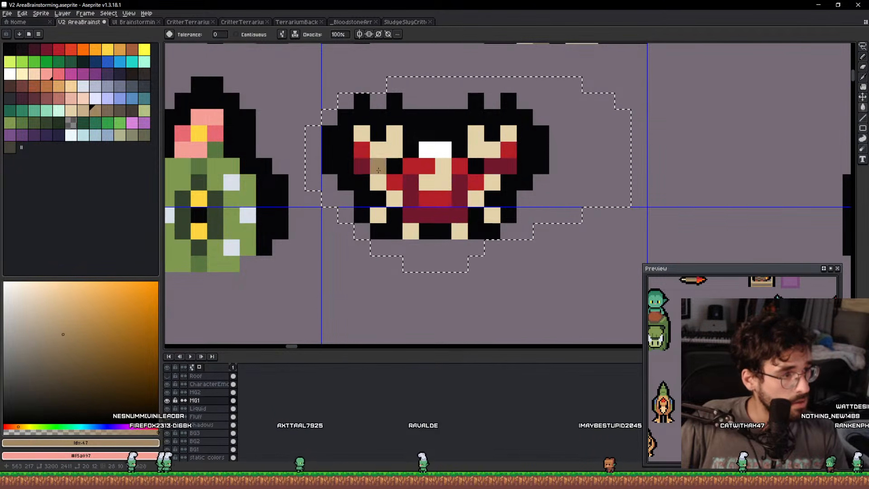
# Fill the crab's mid-red pixels with tan and its dark red pixels with grey-brown, and clear the selection.
pyautogui.click(365, 152)
pyautogui.scroll(-1, 372, 165)
pyautogui.click(372, 164)
pyautogui.scroll(-6, 400, 169)
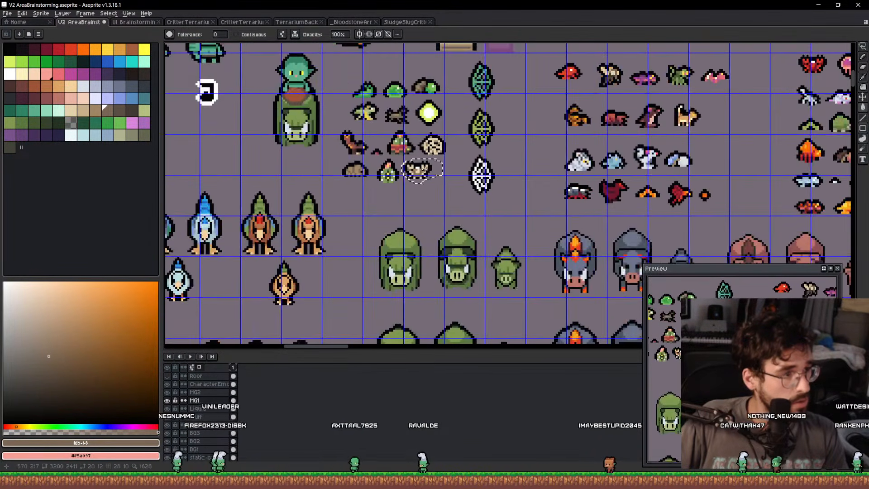
pyautogui.scroll(6, 411, 178)
pyautogui.hotkey('ctrl', 'd')
# Paint the crab's central body and its white eye pixels solid pale sand.
pyautogui.moveTo(409, 137); pyautogui.dragTo(402, 167)
pyautogui.keyDown('alt'); pyautogui.click(391, 147); pyautogui.keyUp('alt')
pyautogui.press('b')
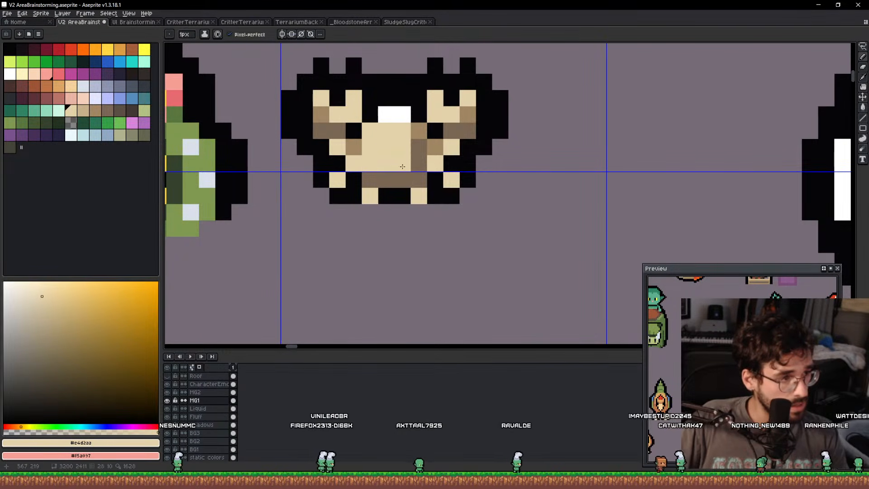
pyautogui.keyDown('alt'); pyautogui.click(415, 105); pyautogui.keyUp('alt')
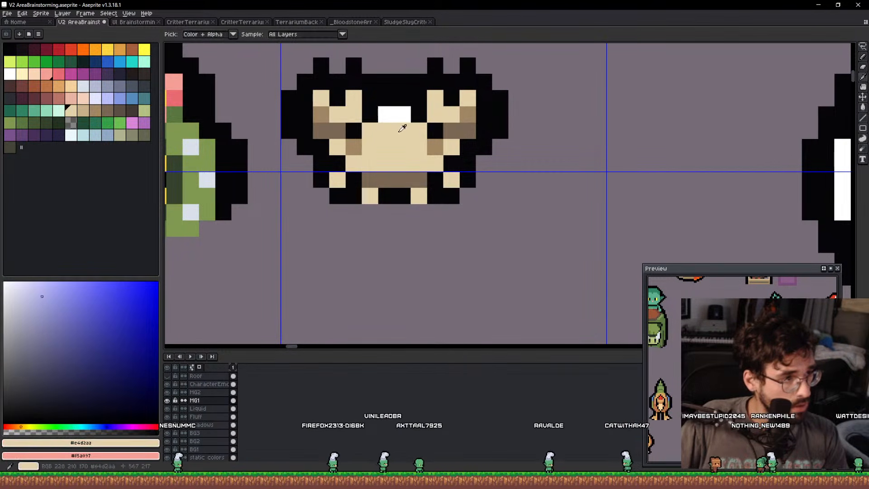
pyautogui.moveTo(386, 114); pyautogui.dragTo(402, 115)
# Shade the side edges of the crab's body and its outer feet with tan tones.
pyautogui.click(413, 166)
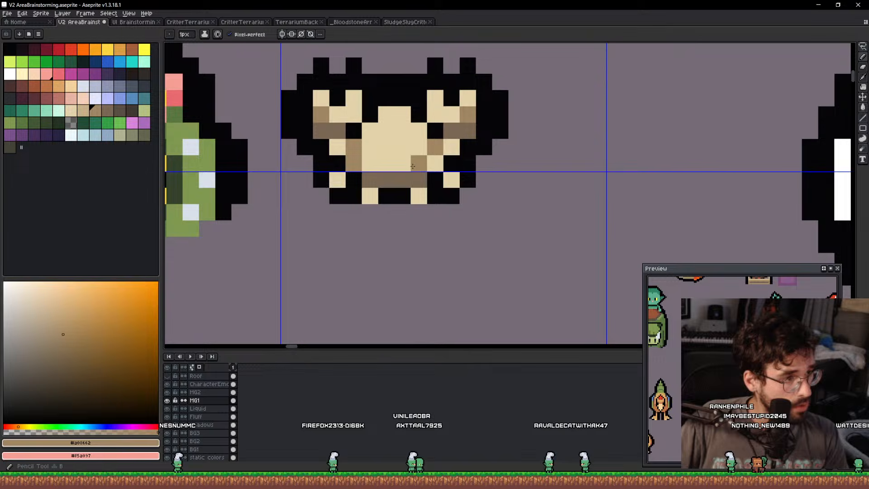
pyautogui.click(448, 177)
pyautogui.scroll(1, 442, 170)
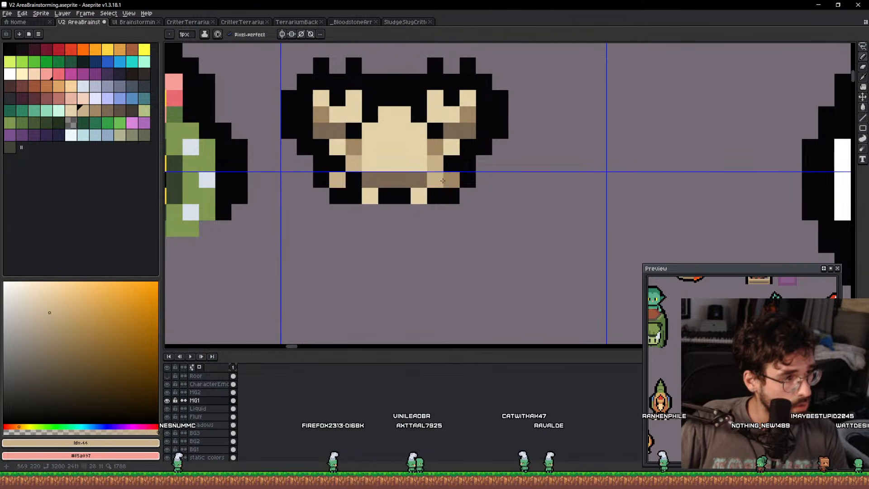
# Turn the body into a skull with two black eyes and a grey-brown nose, above a solid black bottom row.
pyautogui.moveTo(402, 177)
pyautogui.mouseDown()
pyautogui.moveTo(389, 175)
pyautogui.moveTo(396, 194)
pyautogui.mouseUp()
pyautogui.keyDown('alt'); pyautogui.click(405, 195); pyautogui.keyUp('alt')
pyautogui.scroll(-4, 435, 172)
pyautogui.scroll(5, 426, 171)
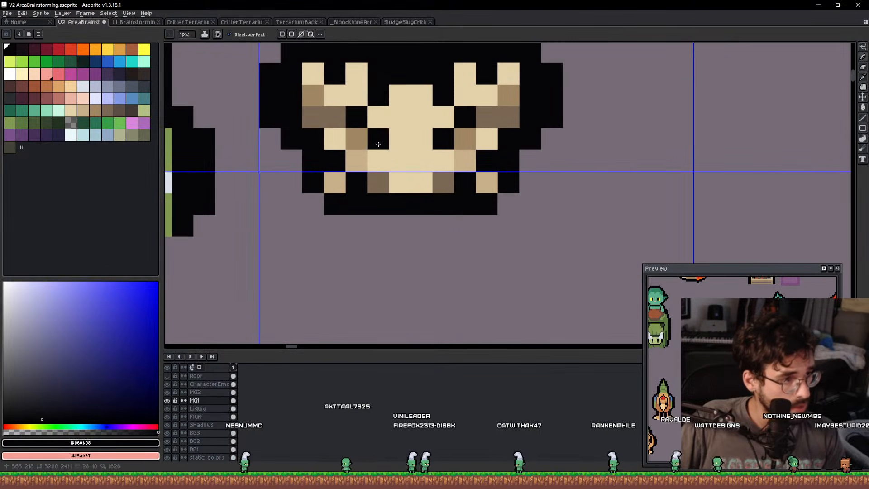
pyautogui.keyDown('alt'); pyautogui.click(439, 183); pyautogui.keyUp('alt')
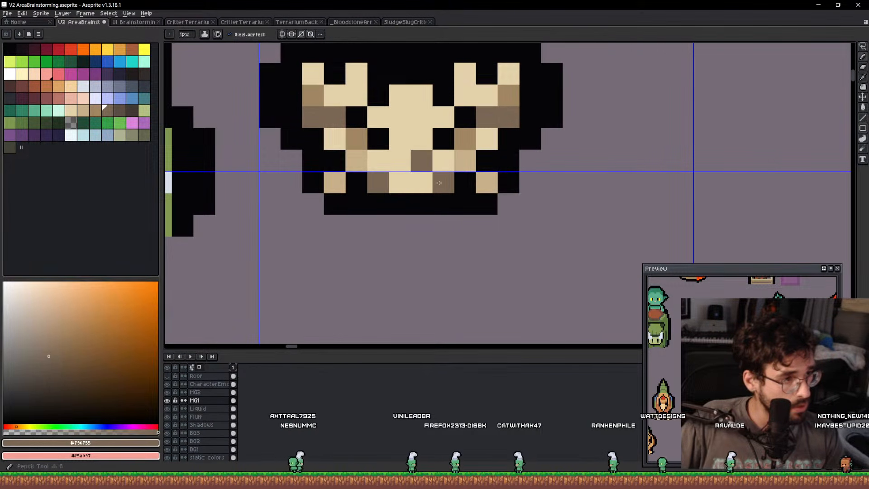
pyautogui.keyDown('alt'); pyautogui.click(397, 139); pyautogui.keyUp('alt')
pyautogui.scroll(-1, 437, 151)
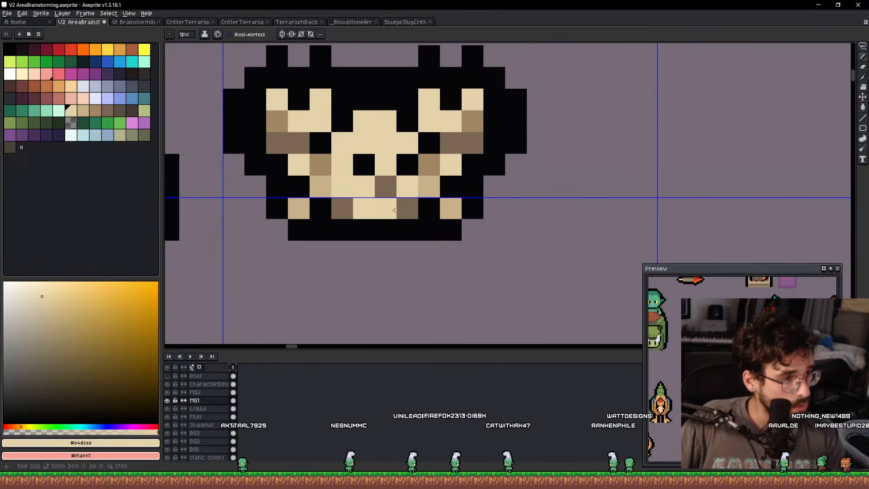
# Shade the skull's lowest row with tan pixels on both sides and a lighter tan pixel in the middle.
pyautogui.scroll(-3, 406, 188)
pyautogui.scroll(6, 406, 188)
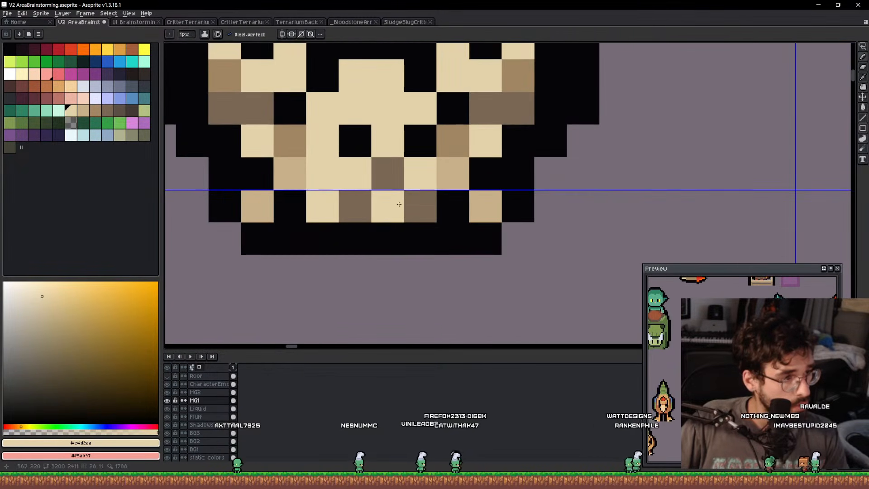
pyautogui.keyDown('alt'); pyautogui.click(456, 139); pyautogui.keyUp('alt')
pyautogui.click(372, 195)
pyautogui.click(414, 201)
pyautogui.keyDown('alt'); pyautogui.click(450, 171); pyautogui.keyUp('alt')
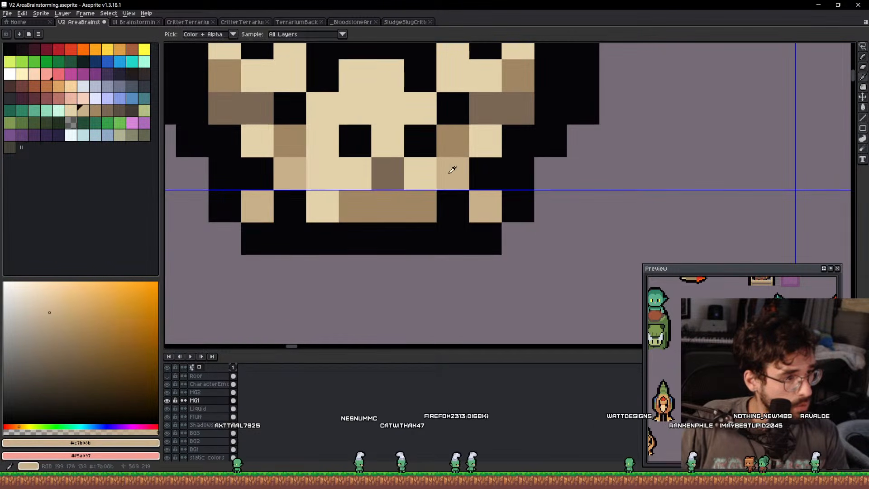
pyautogui.click(392, 210)
# Extend the skull one row down into the outline with two tan teeth around a lighter tan middle one.
pyautogui.keyDown('alt'); pyautogui.click(332, 196); pyautogui.keyUp('alt')
pyautogui.moveTo(355, 236); pyautogui.dragTo(411, 232)
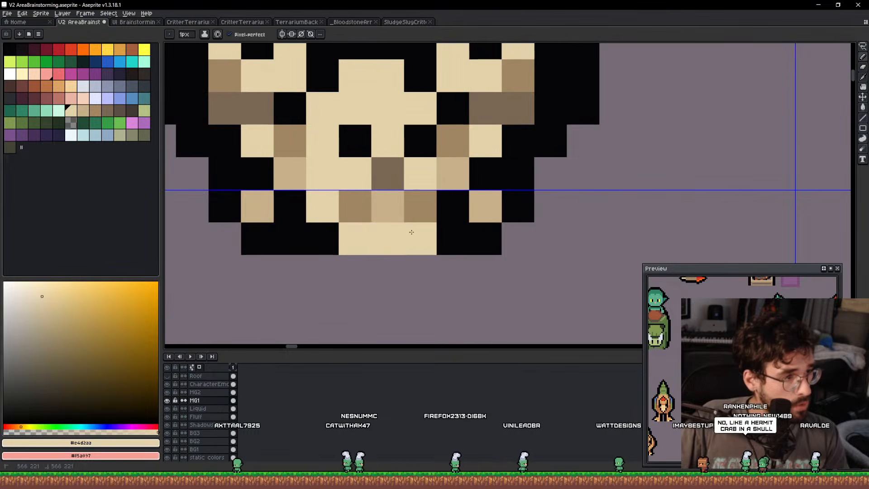
pyautogui.keyDown('alt'); pyautogui.click(392, 213); pyautogui.keyUp('alt')
pyautogui.click(388, 236)
pyautogui.keyDown('alt'); pyautogui.click(351, 199); pyautogui.keyUp('alt')
pyautogui.click(355, 236)
pyautogui.click(426, 234)
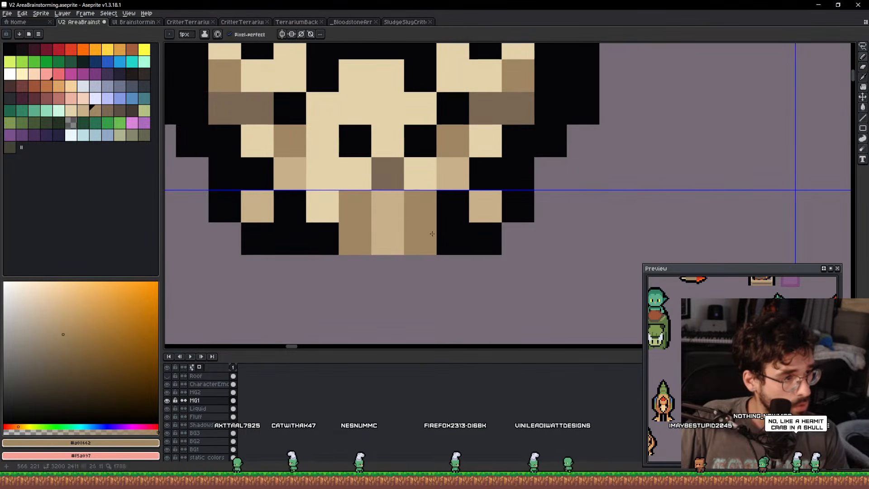
# Repaint the row above the teeth in sand with a central grey-brown pixel, and make the nose above it black.
pyautogui.keyDown('alt'); pyautogui.click(418, 181); pyautogui.keyUp('alt')
pyautogui.moveTo(396, 209); pyautogui.dragTo(357, 204)
pyautogui.scroll(-2, 377, 199)
pyautogui.scroll(2, 376, 177)
pyautogui.keyDown('alt'); pyautogui.click(390, 201); pyautogui.keyUp('alt')
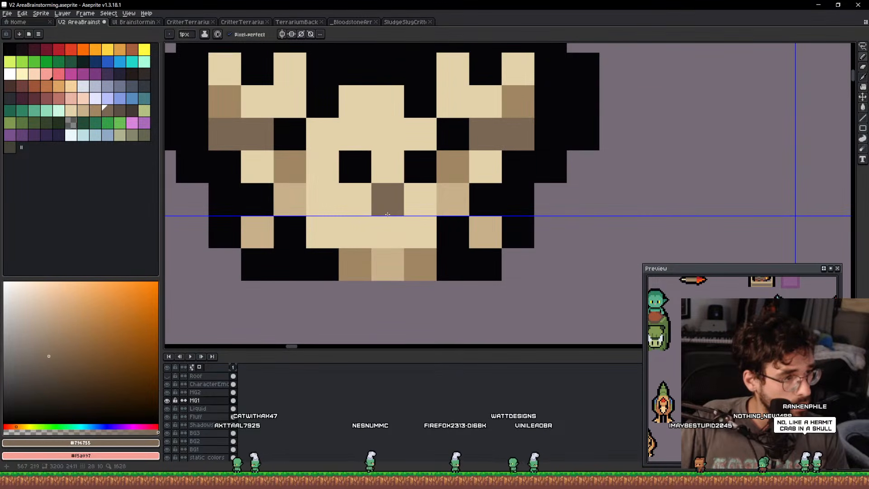
pyautogui.click(387, 224)
pyautogui.keyDown('alt'); pyautogui.click(412, 167); pyautogui.keyUp('alt')
pyautogui.click(387, 199)
# Try grey-brown shading pixels on either side of the skull's black nose, beneath the eyes.
pyautogui.keyDown('alt'); pyautogui.click(387, 230); pyautogui.keyUp('alt')
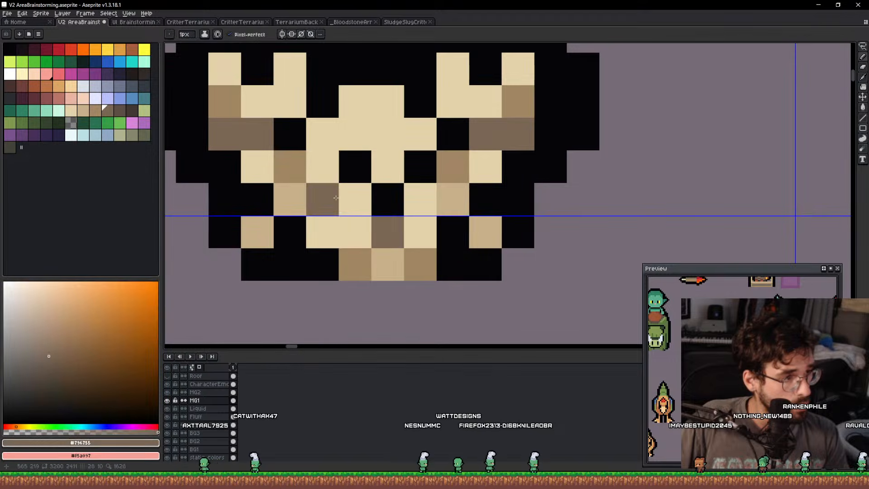
pyautogui.click(336, 199)
pyautogui.hotkey('ctrl', 'z')
pyautogui.click(353, 195)
pyautogui.click(416, 193)
pyautogui.scroll(-6, 411, 168)
pyautogui.scroll(6, 429, 164)
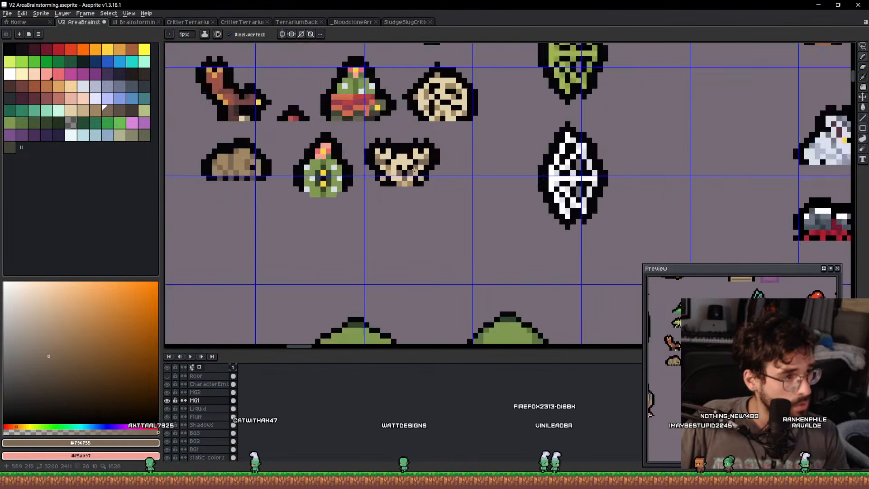
pyautogui.keyDown('alt'); pyautogui.click(363, 151); pyautogui.keyUp('alt')
pyautogui.scroll(-3, 370, 177)
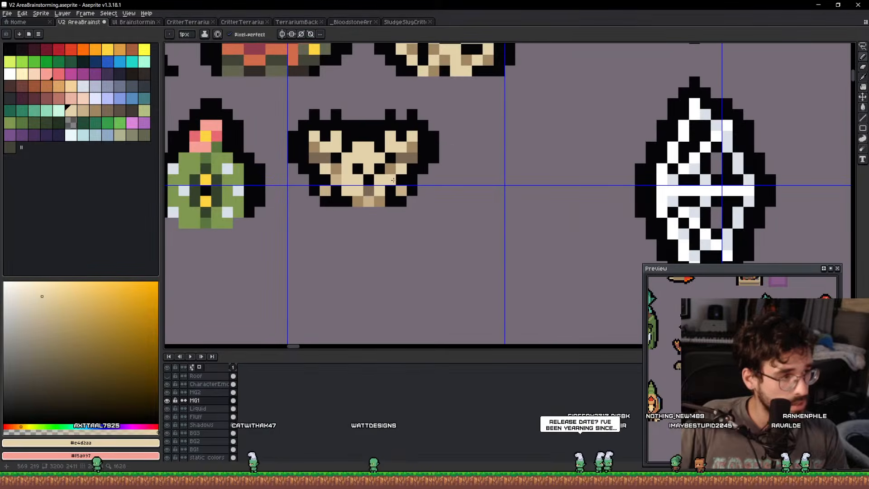
pyautogui.scroll(2, 358, 179)
pyautogui.keyDown('alt'); pyautogui.click(358, 158); pyautogui.keyUp('alt')
pyautogui.click(379, 178)
pyautogui.scroll(-3, 354, 171)
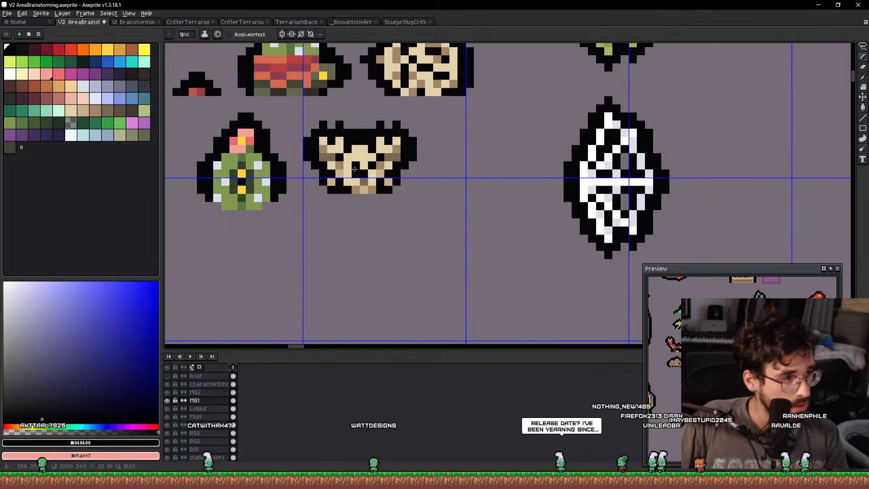
# Lasso the skull crab and place it on the purple size-guide tile beside the framed critter.
pyautogui.press('q')
pyautogui.moveTo(287, 180)
pyautogui.mouseDown()
pyautogui.moveTo(456, 211)
pyautogui.moveTo(282, 174)
pyautogui.mouseUp()
pyautogui.scroll(-3, 377, 162)
pyautogui.moveTo(394, 163)
pyautogui.mouseDown()
pyautogui.moveTo(441, 100)
pyautogui.moveTo(760, 101)
pyautogui.moveTo(304, 246)
pyautogui.moveTo(356, 241)
pyautogui.mouseUp()
pyautogui.scroll(5, 289, 256)
pyautogui.hotkey('ctrl', 'd')
# Try flipping the right half of the skull crab horizontally and nudging it one pixel left.
pyautogui.scroll(3, 306, 260)
pyautogui.scroll(-2, 305, 260)
pyautogui.press('m')
pyautogui.moveTo(442, 104); pyautogui.dragTo(319, 292)
pyautogui.hotkey('shift', 'h')
pyautogui.press('Left')
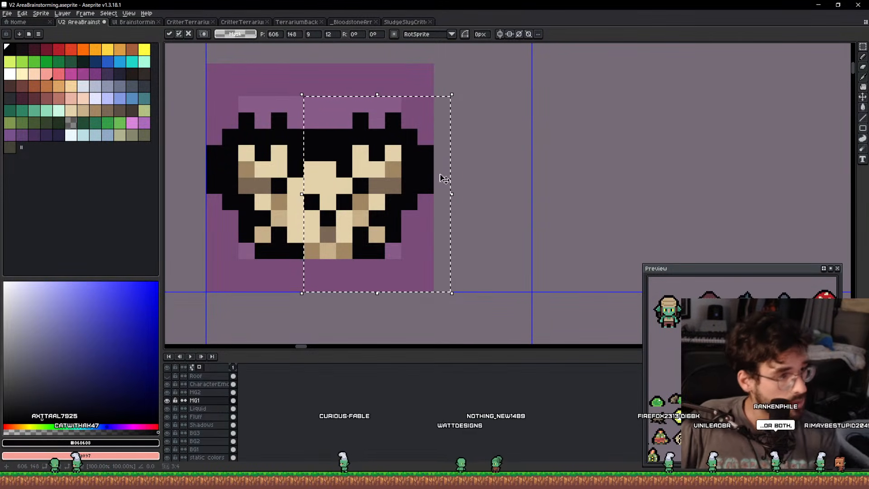
pyautogui.hotkey('ctrl', 'd')
# Lower the skull's two black eyes by one pixel and paint over its old eyes and black nose with sand.
pyautogui.scroll(2, 310, 171)
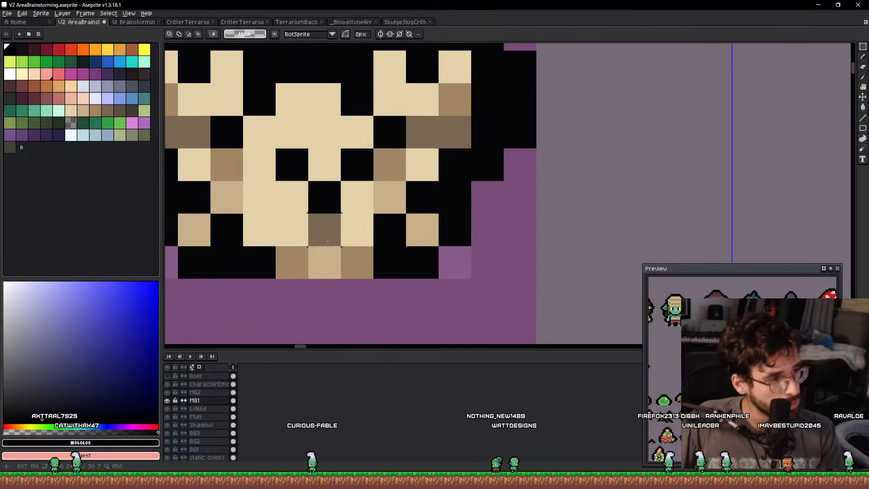
pyautogui.press('i')
pyautogui.press('b')
pyautogui.click(293, 195)
pyautogui.click(353, 193)
pyautogui.keyDown('alt'); pyautogui.click(322, 165); pyautogui.keyUp('alt')
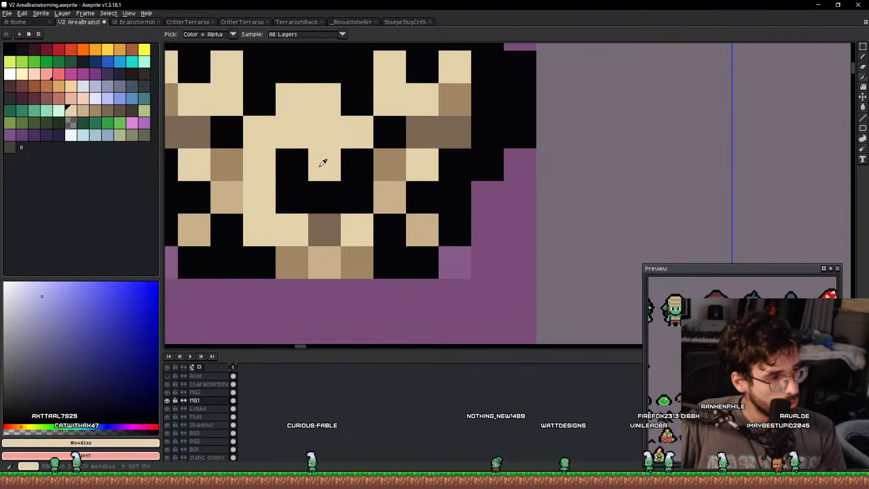
pyautogui.click(294, 166)
pyautogui.click(348, 172)
pyautogui.click(329, 195)
pyautogui.scroll(-5, 339, 197)
pyautogui.scroll(-2, 356, 200)
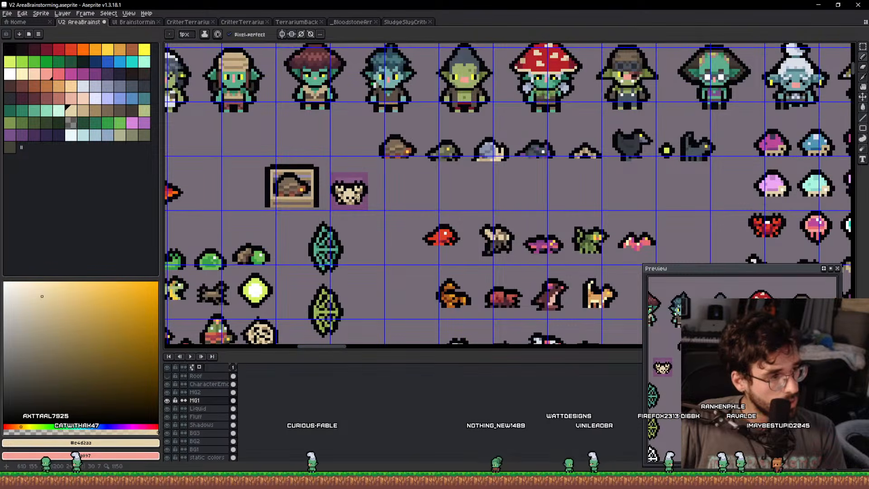
pyautogui.scroll(3, 358, 198)
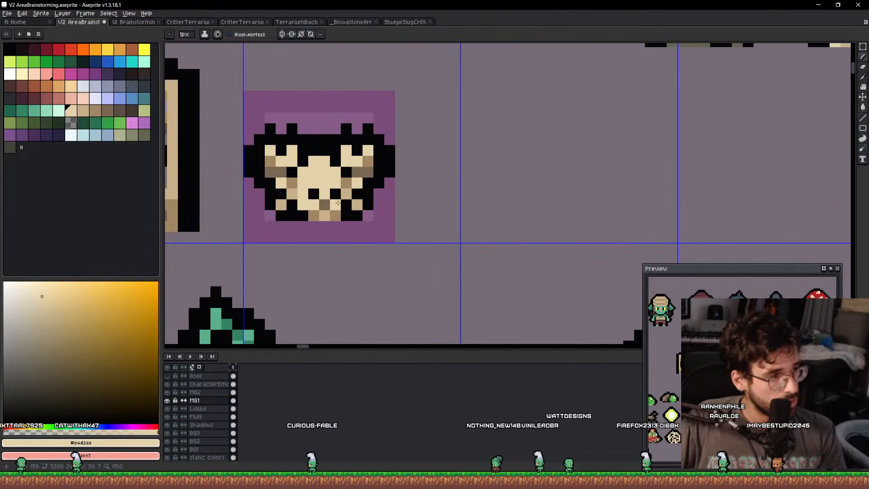
pyautogui.scroll(2, 338, 204)
pyautogui.click(348, 209)
pyautogui.scroll(-1, 373, 224)
pyautogui.hotkey('ctrl', 'z')
pyautogui.press('q')
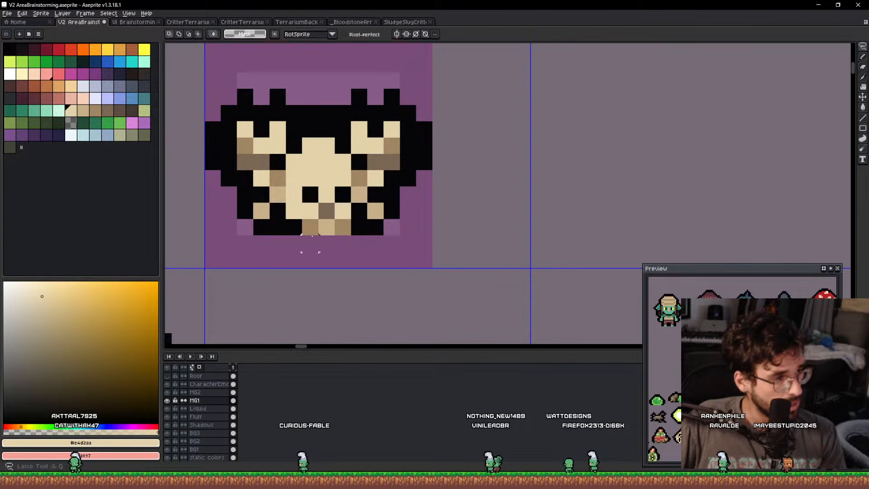
# Shift the right half of the skull crab one pixel left and fill the top of the skull with sand.
pyautogui.moveTo(326, 161)
pyautogui.mouseDown()
pyautogui.moveTo(538, 227)
pyautogui.moveTo(520, 275)
pyautogui.mouseUp()
pyautogui.moveTo(441, 197); pyautogui.dragTo(425, 197)
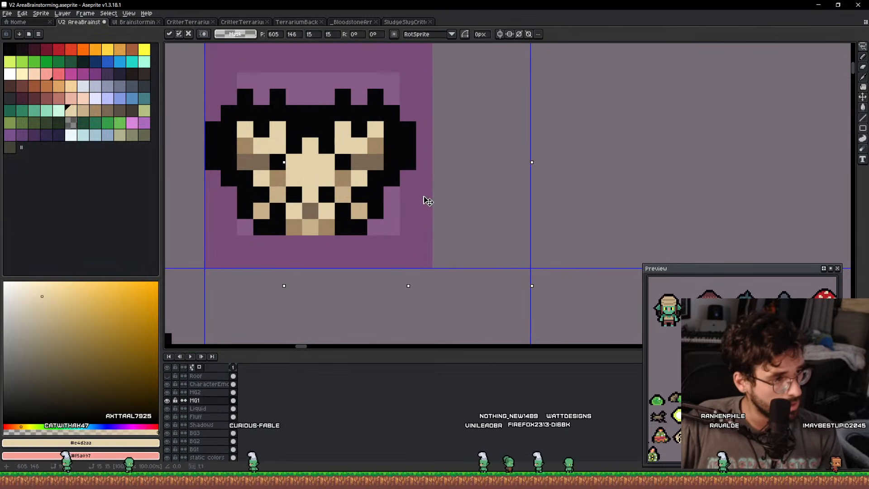
pyautogui.hotkey('ctrl', 'd')
pyautogui.press('b')
pyautogui.keyDown('alt'); pyautogui.click(304, 159); pyautogui.keyUp('alt')
pyautogui.moveTo(295, 148); pyautogui.dragTo(322, 149)
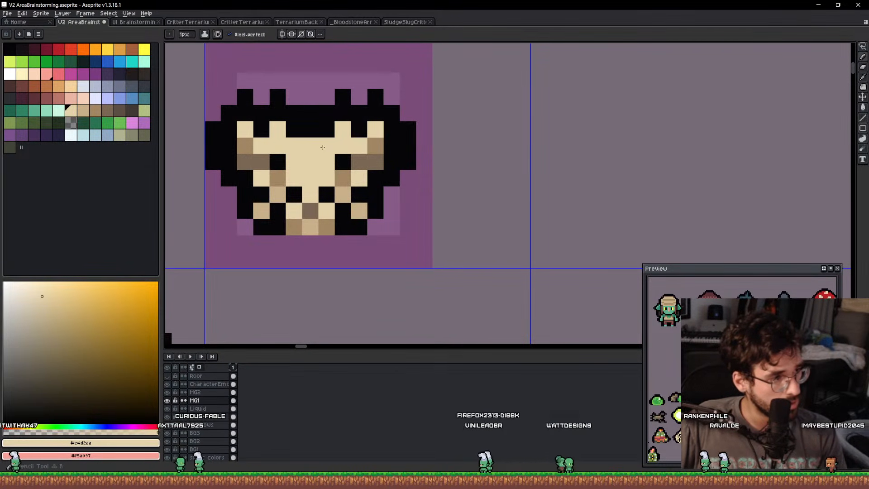
# Shade the two pixels at the upper corners of the skull's forehead in tan.
pyautogui.keyDown('alt'); pyautogui.click(342, 177); pyautogui.keyUp('alt')
pyautogui.click(332, 150)
pyautogui.scroll(-4, 294, 152)
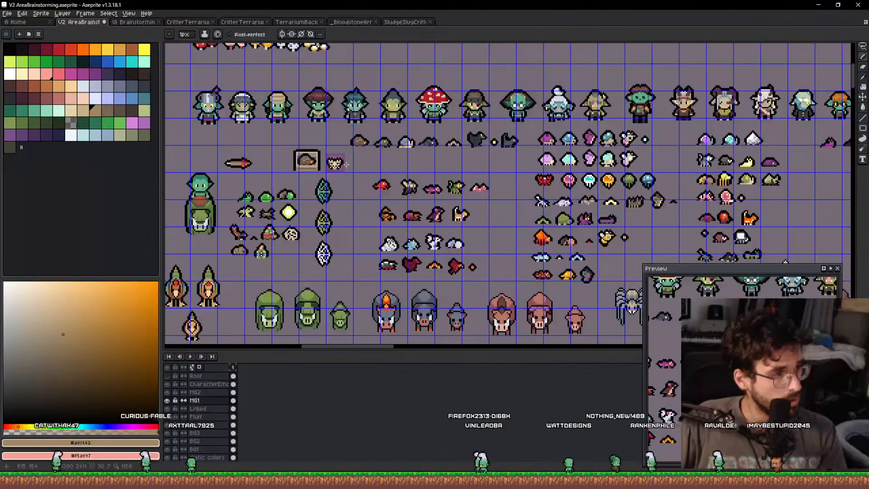
pyautogui.scroll(4, 346, 165)
pyautogui.scroll(-2, 357, 177)
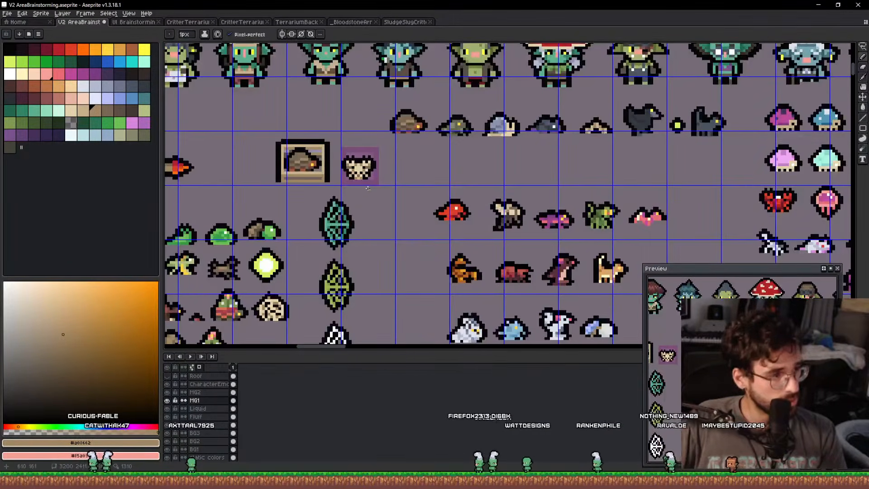
pyautogui.scroll(4, 360, 181)
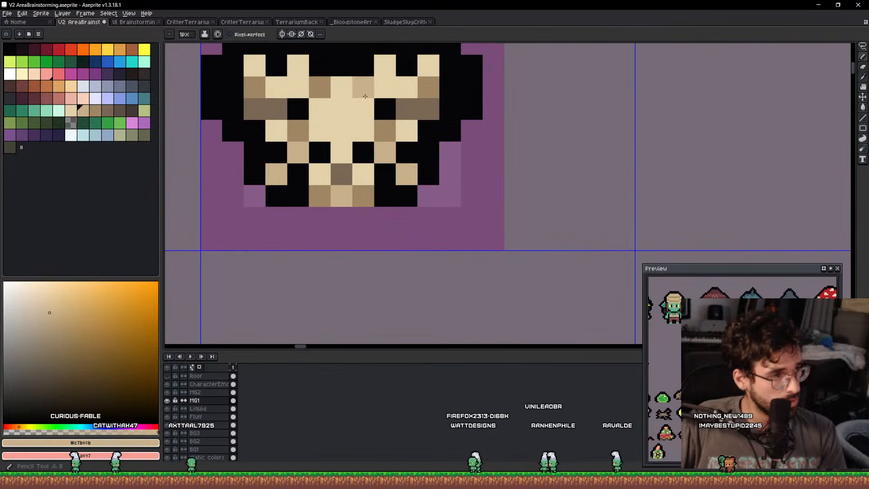
pyautogui.moveTo(330, 95); pyautogui.dragTo(347, 138)
pyautogui.press('alt')
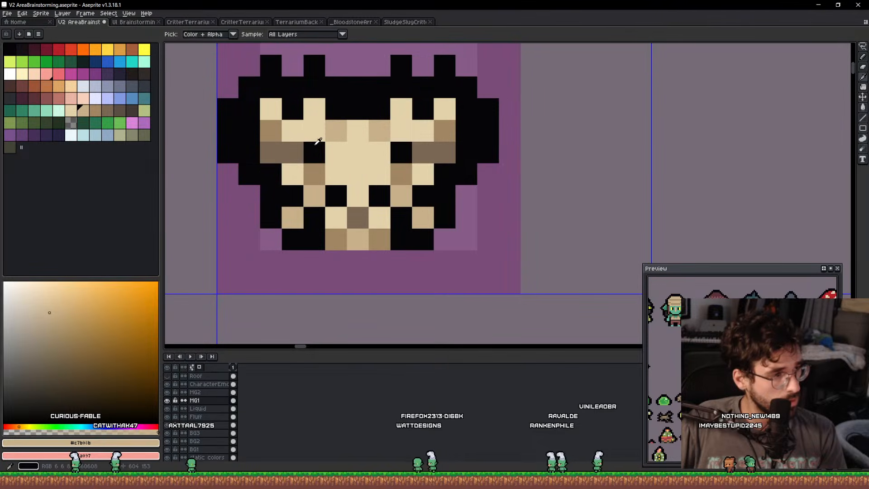
pyautogui.keyDown('alt'); pyautogui.click(317, 143); pyautogui.keyUp('alt')
# Lasso the skull crab, move it off the purple tile into the critter group beside the cactus, and save the file.
pyautogui.scroll(-5, 393, 127)
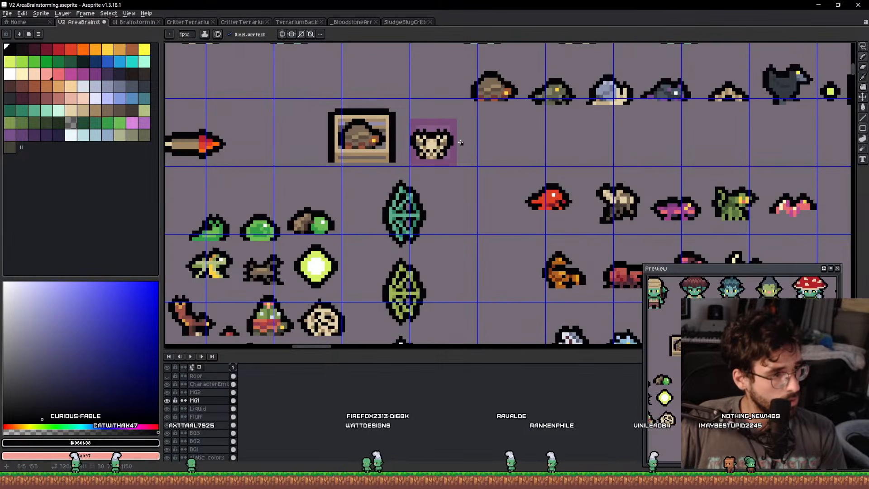
pyautogui.press('q')
pyautogui.moveTo(455, 121); pyautogui.dragTo(470, 176)
pyautogui.moveTo(432, 161)
pyautogui.mouseDown()
pyautogui.moveTo(176, 335)
pyautogui.moveTo(270, 303)
pyautogui.moveTo(353, 47)
pyautogui.moveTo(362, 92)
pyautogui.moveTo(665, 125)
pyautogui.moveTo(408, 113)
pyautogui.moveTo(244, 186)
pyautogui.moveTo(422, 236)
pyautogui.mouseUp()
pyautogui.hotkey('ctrl', 's')
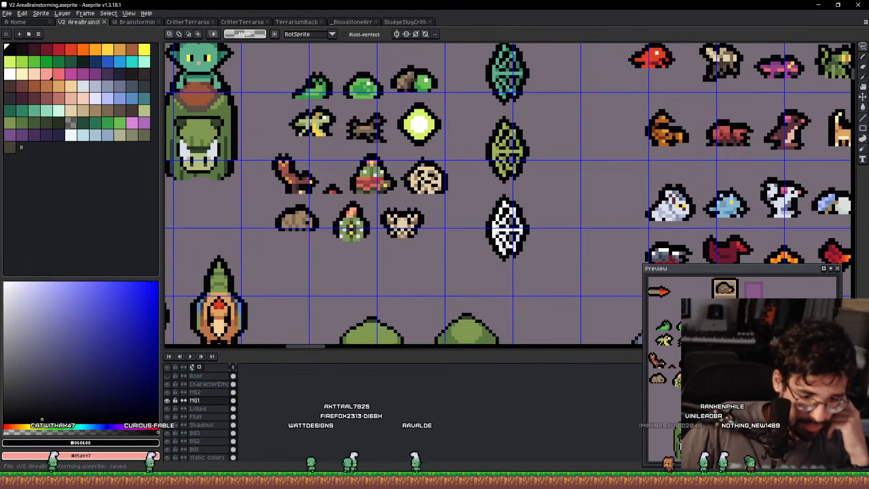
# Block in a rounded orange-brown body (#bb7547) on the purple size-guide tile and erase its upper front edge into a slope.
pyautogui.scroll(-4, 561, 290)
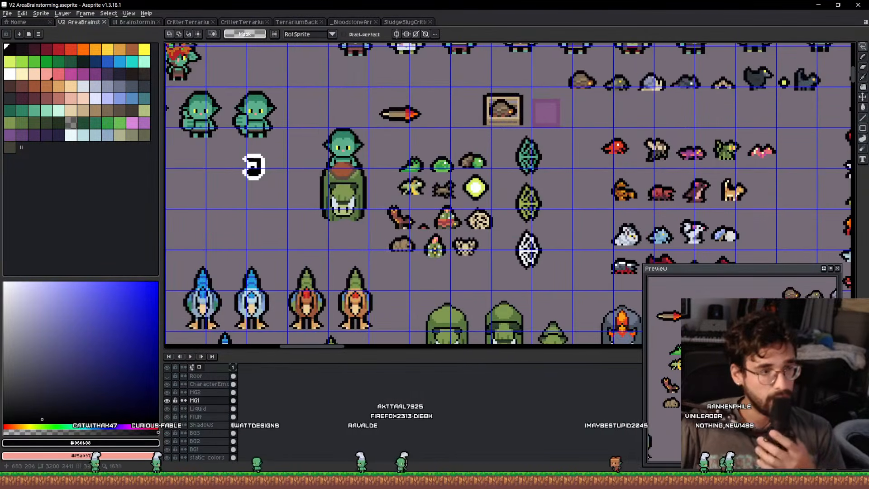
pyautogui.scroll(3, 482, 174)
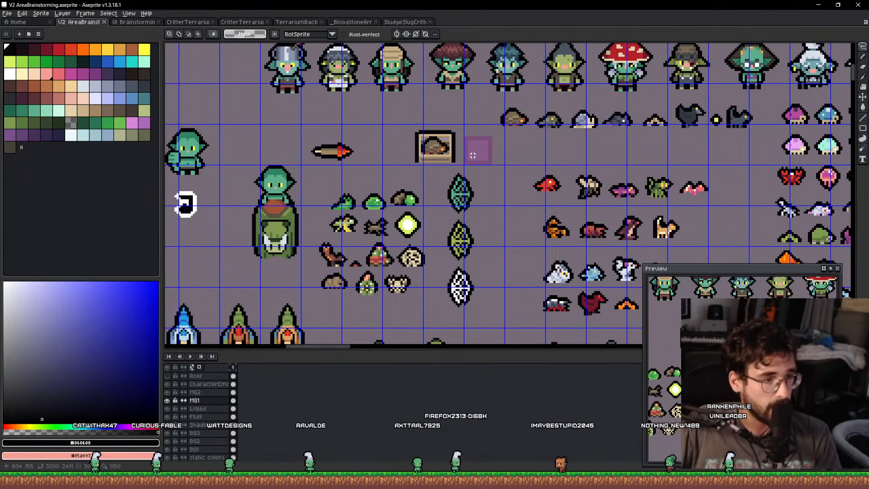
pyautogui.scroll(5, 472, 155)
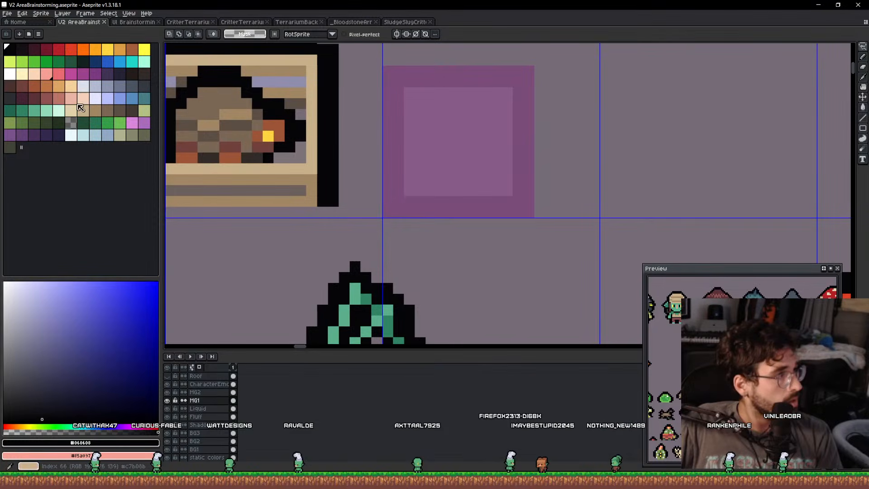
pyautogui.click(47, 86)
pyautogui.press('b')
pyautogui.click(393, 159)
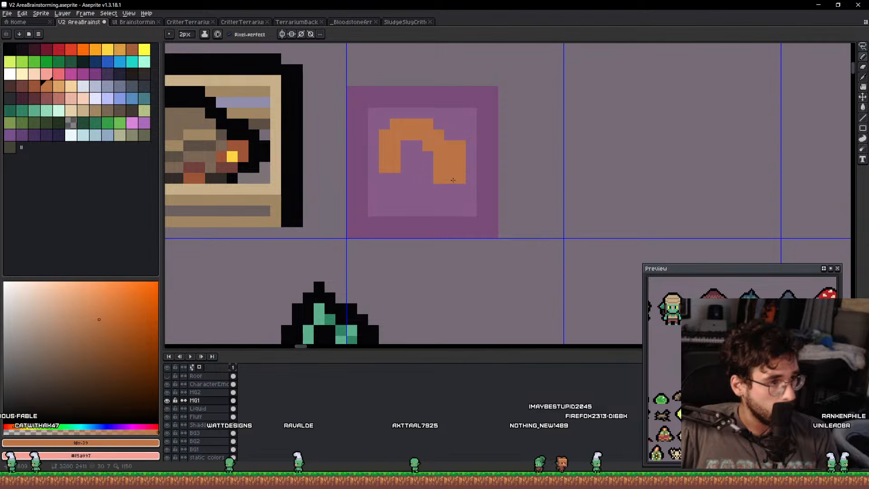
pyautogui.moveTo(432, 192); pyautogui.dragTo(394, 195)
pyautogui.moveTo(411, 151); pyautogui.dragTo(422, 176)
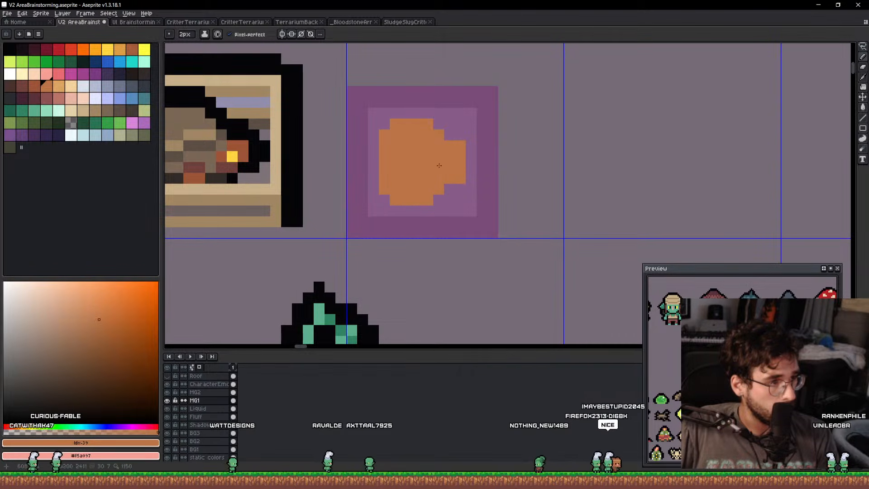
pyautogui.press('e')
pyautogui.moveTo(460, 145)
pyautogui.mouseDown()
pyautogui.moveTo(449, 146)
pyautogui.moveTo(460, 157)
pyautogui.mouseUp()
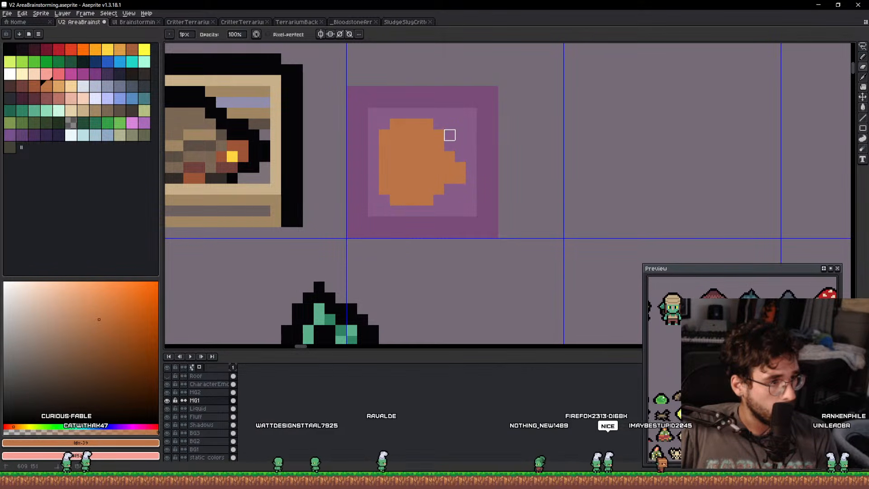
pyautogui.scroll(2, 437, 156)
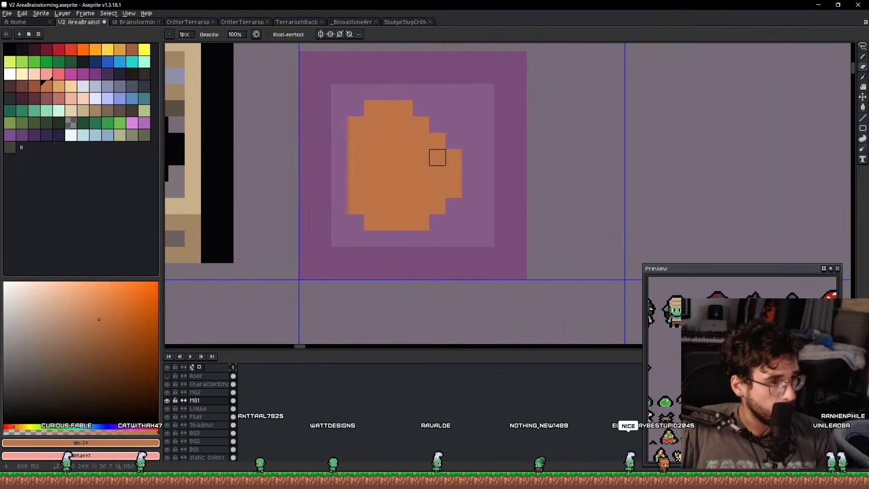
# Give the orange body a cream underside and trim its lower edge flat.
pyautogui.keyDown('alt'); pyautogui.click(397, 211); pyautogui.keyUp('alt')
pyautogui.click(71, 110)
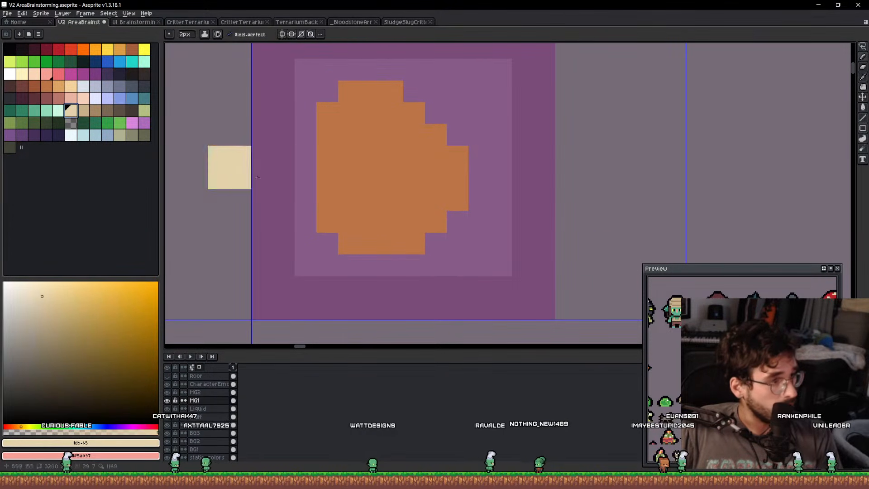
pyautogui.moveTo(327, 221); pyautogui.dragTo(376, 199)
pyautogui.moveTo(437, 225)
pyautogui.mouseDown()
pyautogui.moveTo(354, 220)
pyautogui.moveTo(353, 238)
pyautogui.moveTo(413, 242)
pyautogui.mouseUp()
pyautogui.scroll(-6, 434, 190)
pyautogui.scroll(6, 433, 190)
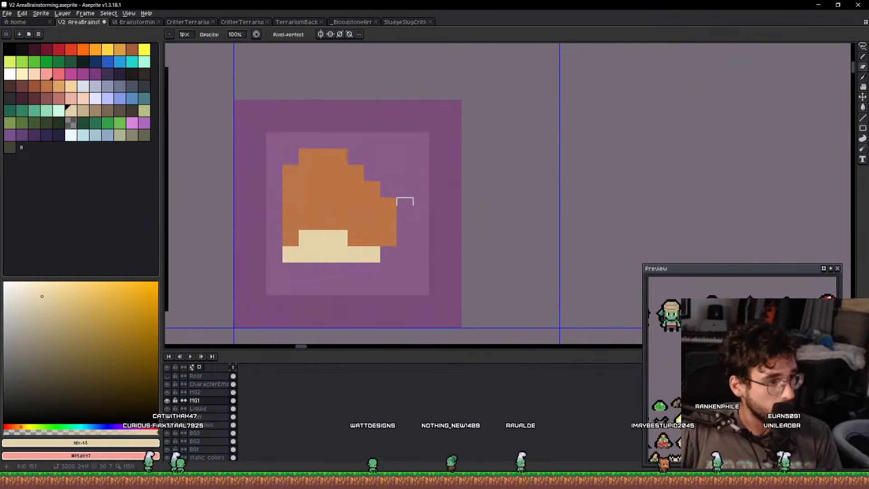
# Add a thin orange tail behind the body and move the critter two pixels right within the size-guide tile.
pyautogui.keyDown('alt'); pyautogui.click(303, 202); pyautogui.keyUp('alt')
pyautogui.moveTo(274, 206); pyautogui.dragTo(269, 214)
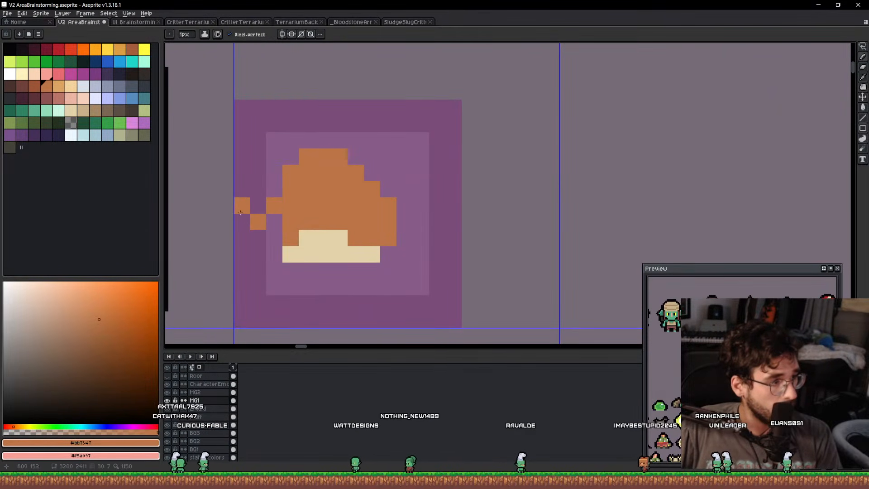
pyautogui.press('q')
pyautogui.moveTo(209, 142)
pyautogui.mouseDown()
pyautogui.moveTo(471, 235)
pyautogui.moveTo(290, 121)
pyautogui.mouseUp()
pyautogui.moveTo(397, 215); pyautogui.dragTo(429, 215)
pyautogui.hotkey('ctrl', 'd')
pyautogui.press('b')
pyautogui.scroll(-1, 332, 200)
pyautogui.scroll(-3, 336, 202)
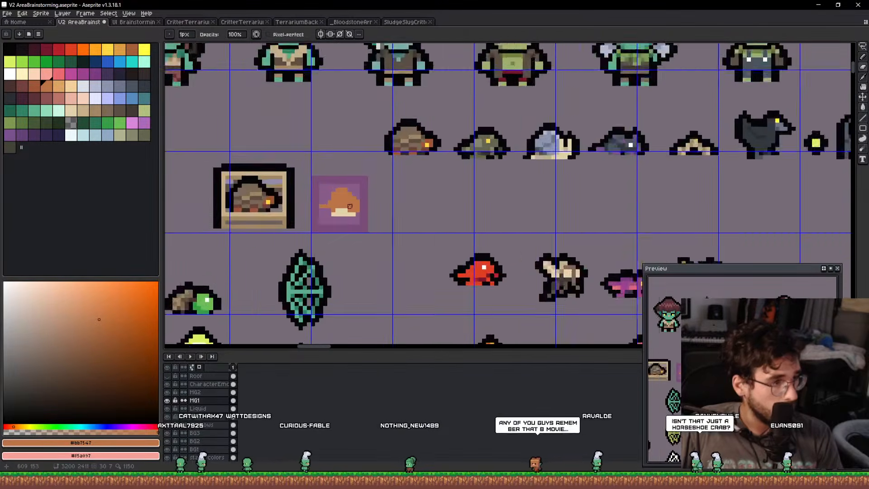
# Place two black eye pixels one above the other at the front of the orange critter.
pyautogui.scroll(4, 343, 206)
pyautogui.click(10, 48)
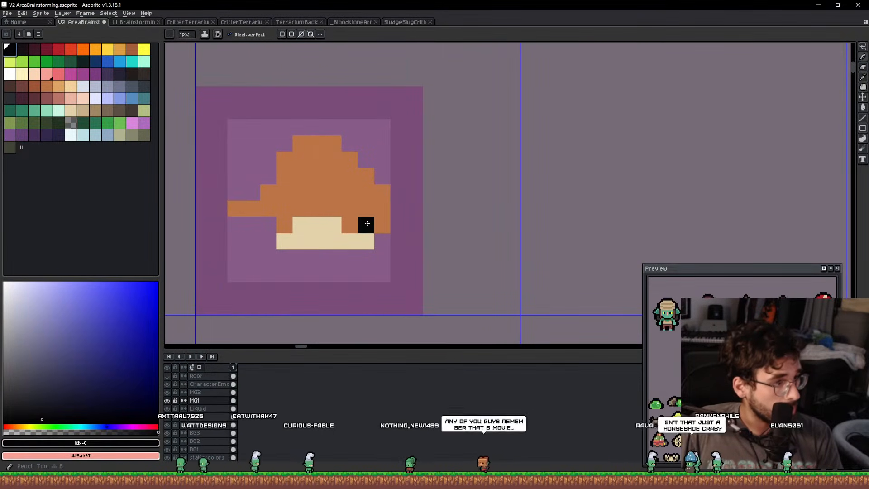
pyautogui.scroll(-2, 367, 173)
pyautogui.scroll(3, 352, 151)
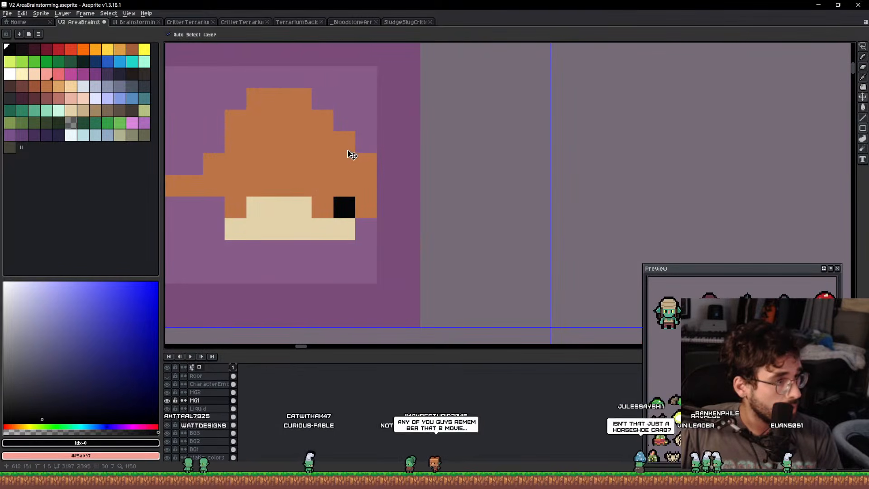
pyautogui.scroll(-6, 447, 165)
pyautogui.scroll(6, 417, 164)
# Lasso the orange critter and apply a black outside outline twice, making it two pixels thick.
pyautogui.press('q')
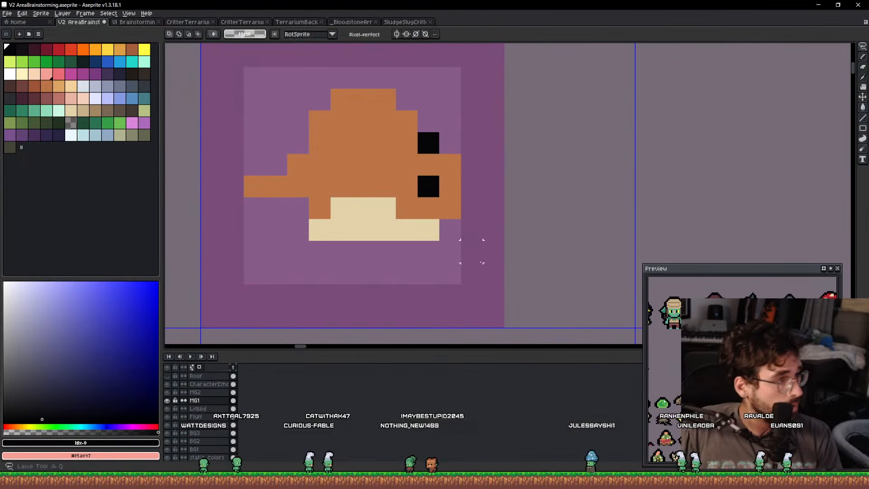
pyautogui.moveTo(493, 274)
pyautogui.mouseDown()
pyautogui.moveTo(567, 101)
pyautogui.moveTo(587, 186)
pyautogui.mouseUp()
pyautogui.hotkey('shift', 'o')
pyautogui.press('Return')
pyautogui.hotkey('shift', 'o')
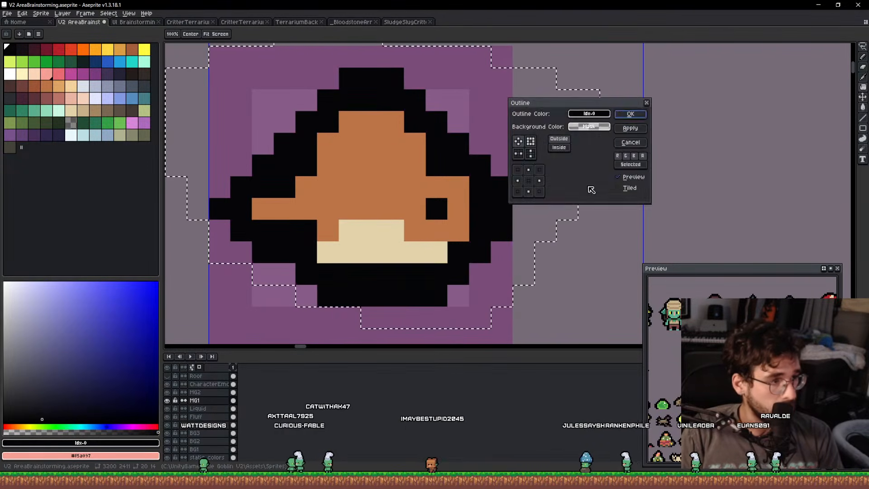
pyautogui.press('Return')
pyautogui.hotkey('ctrl', 'd')
pyautogui.scroll(-6, 587, 186)
# Recolor both of the orange critter's eyes white.
pyautogui.scroll(7, 585, 186)
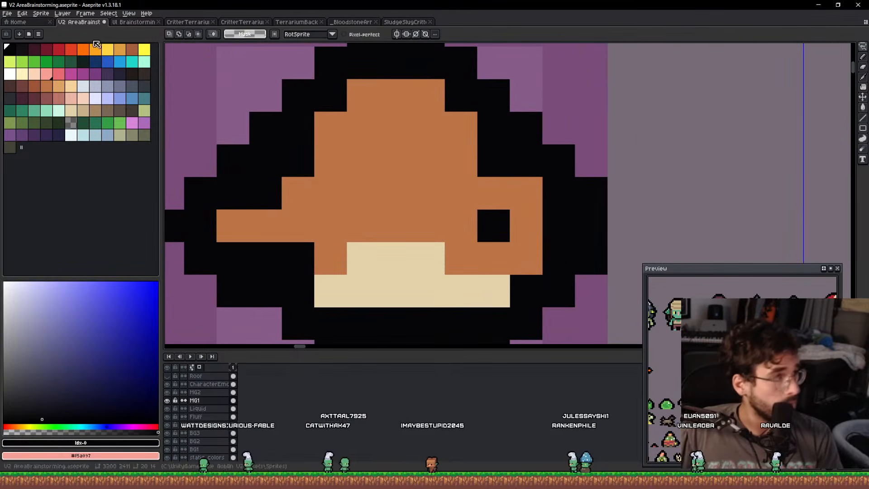
pyautogui.click(10, 74)
pyautogui.press('b')
pyautogui.click(493, 225)
pyautogui.scroll(-5, 529, 158)
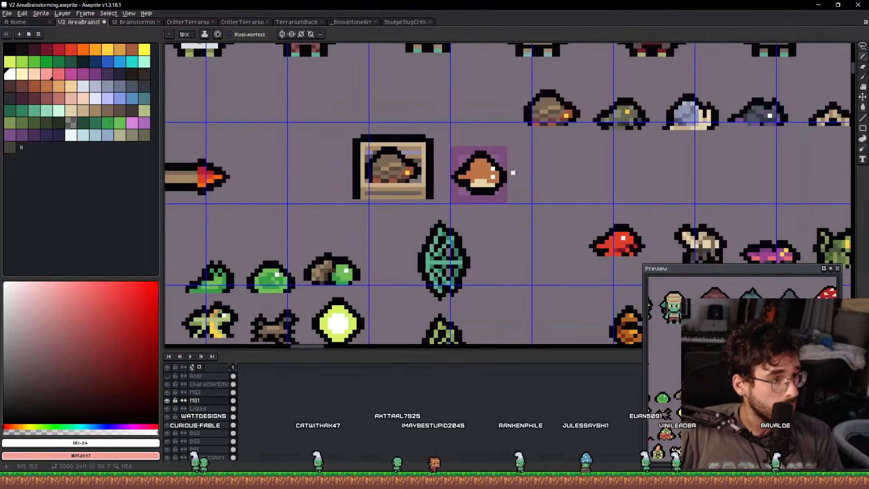
pyautogui.scroll(6, 529, 158)
# Shade the rear edge of the orange critter's body with a darker brown.
pyautogui.keyDown('alt'); pyautogui.click(359, 196); pyautogui.keyUp('alt')
pyautogui.scroll(-1, 336, 186)
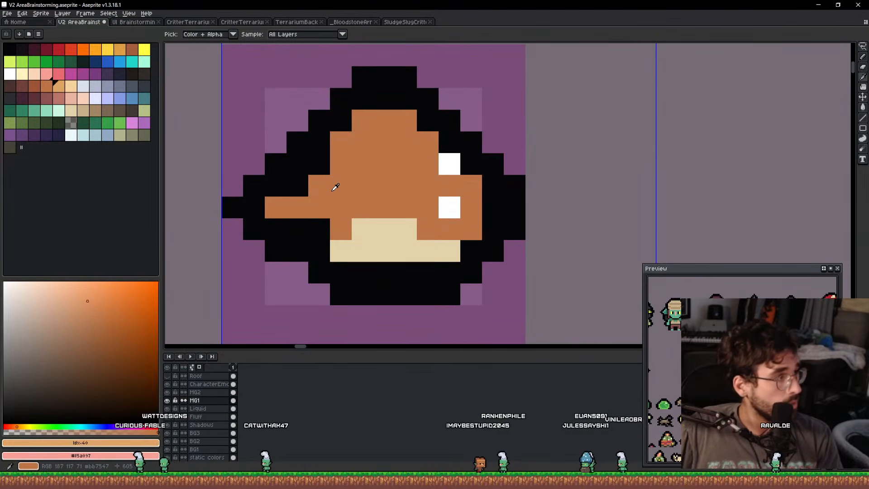
pyautogui.scroll(2, 330, 187)
pyautogui.scroll(-3, 358, 117)
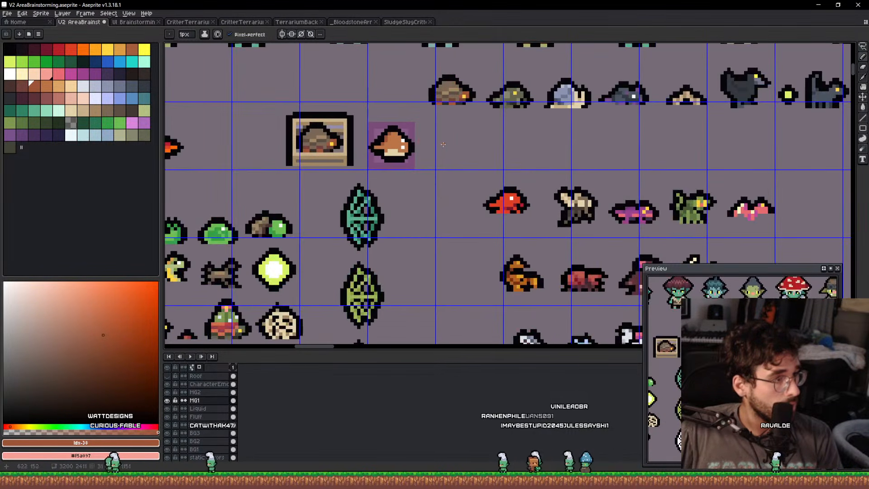
pyautogui.scroll(3, 383, 155)
pyautogui.moveTo(388, 125); pyautogui.dragTo(388, 154)
pyautogui.scroll(-6, 388, 155)
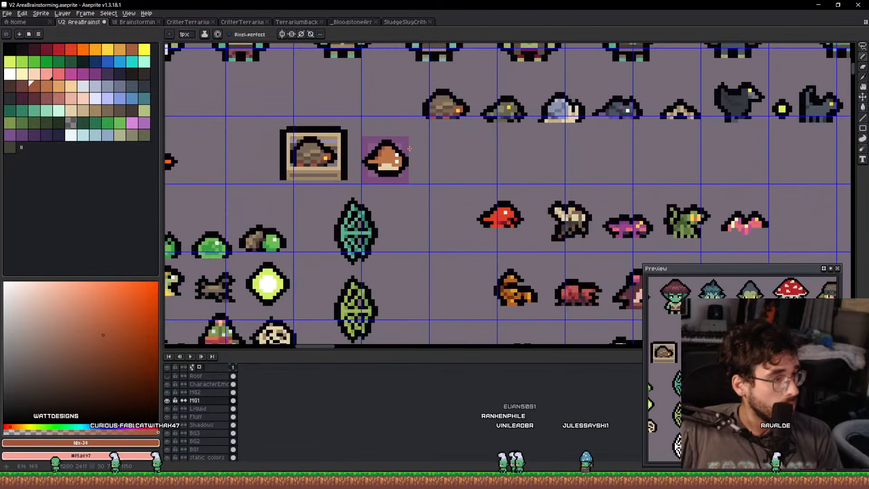
# Lasso the critter's hump, shift it one pixel up and toward the tail, and patch the gap with orange.
pyautogui.scroll(5, 397, 151)
pyautogui.press('q')
pyautogui.moveTo(323, 138)
pyautogui.mouseDown()
pyautogui.moveTo(516, 82)
pyautogui.moveTo(450, 140)
pyautogui.mouseUp()
pyautogui.hotkey('ctrl', 'd')
pyautogui.keyDown('alt'); pyautogui.click(405, 144); pyautogui.keyUp('alt')
pyautogui.press('b')
pyautogui.click(410, 136)
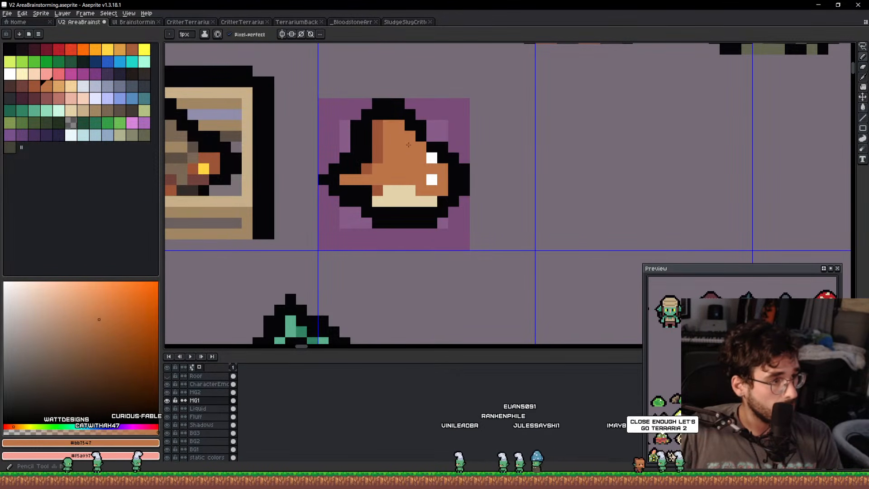
# Repaint the underside's upper edge, extending the cream toward the tail and the orange down behind the head.
pyautogui.keyDown('alt'); pyautogui.click(388, 192); pyautogui.keyUp('alt')
pyautogui.scroll(-5, 388, 181)
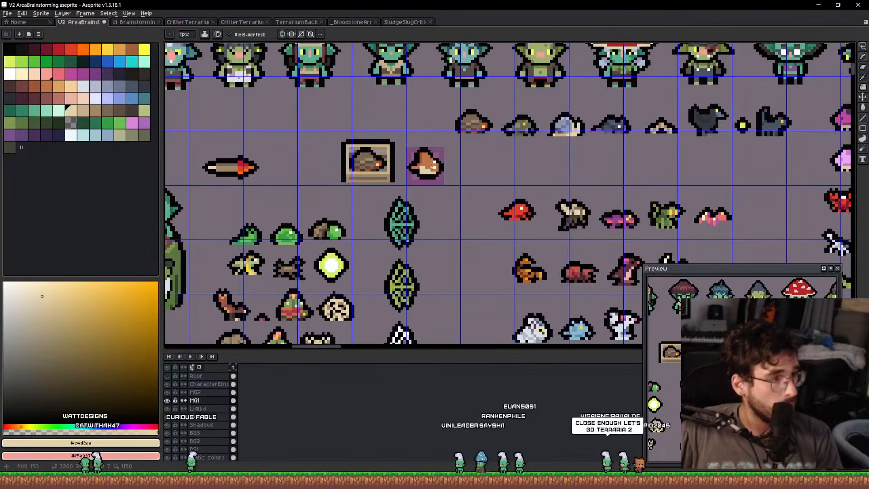
pyautogui.scroll(6, 421, 153)
pyautogui.keyDown('alt'); pyautogui.click(420, 157); pyautogui.keyUp('alt')
pyautogui.click(391, 165)
pyautogui.scroll(-1, 449, 167)
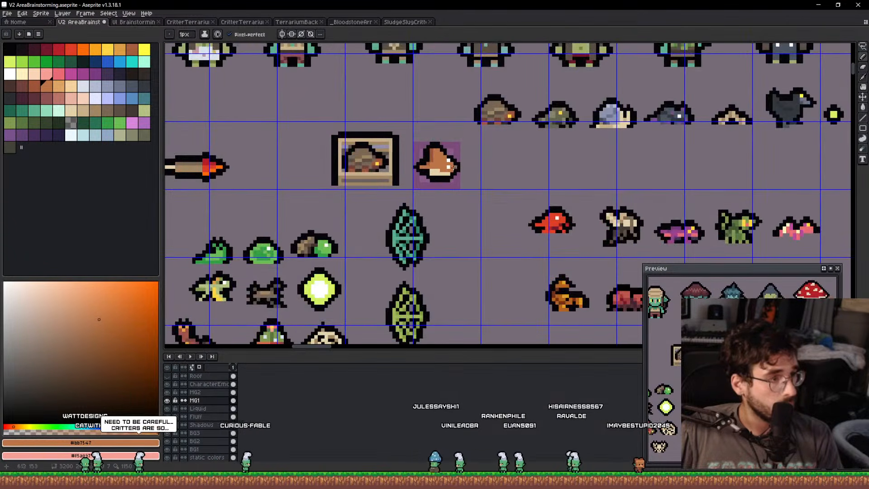
# Try a light orange highlight pixel where the tail meets the body.
pyautogui.scroll(4, 473, 149)
pyautogui.press(']')
pyautogui.click(402, 140)
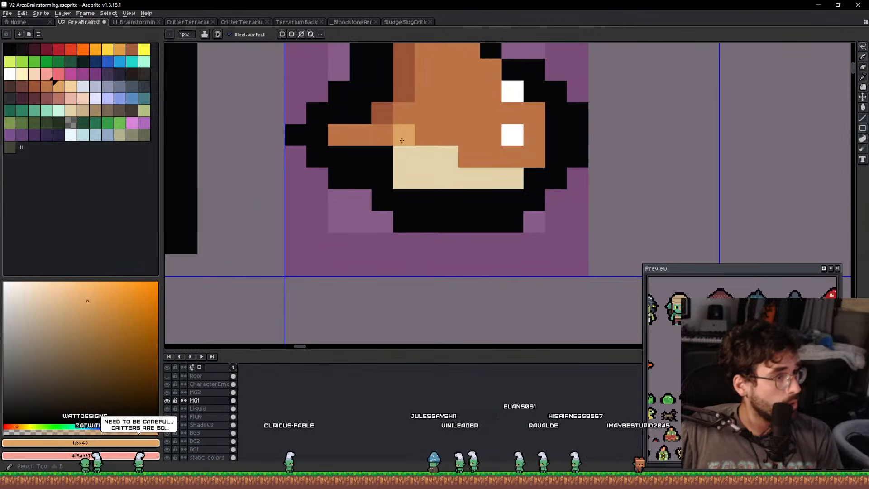
pyautogui.keyDown('alt'); pyautogui.click(468, 146); pyautogui.keyUp('alt')
pyautogui.click(482, 152)
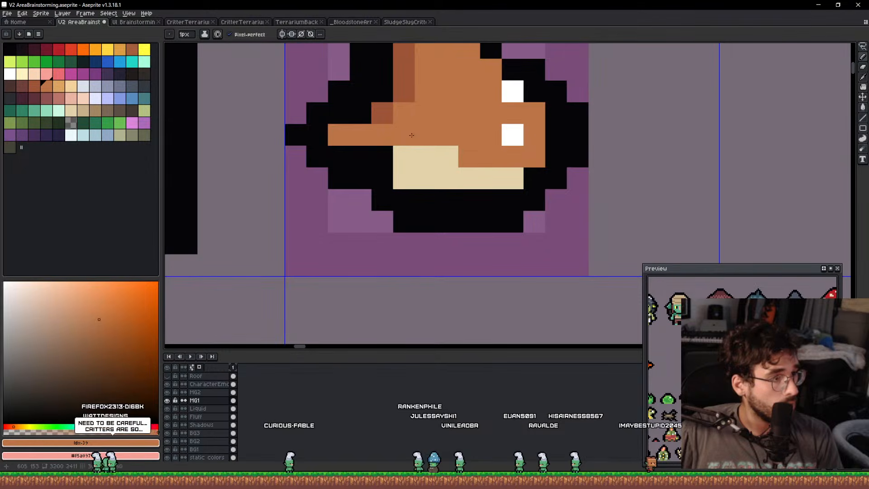
# Add tan shading pixels to the cream underside to suggest segments.
pyautogui.keyDown('alt'); pyautogui.click(429, 172); pyautogui.keyUp('alt')
pyautogui.press(']')
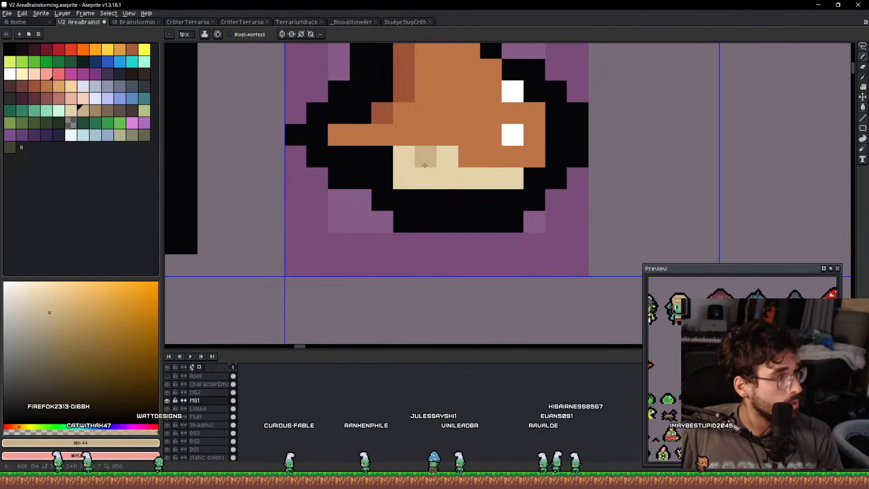
pyautogui.scroll(-4, 476, 174)
pyautogui.scroll(3, 462, 167)
pyautogui.click(420, 172)
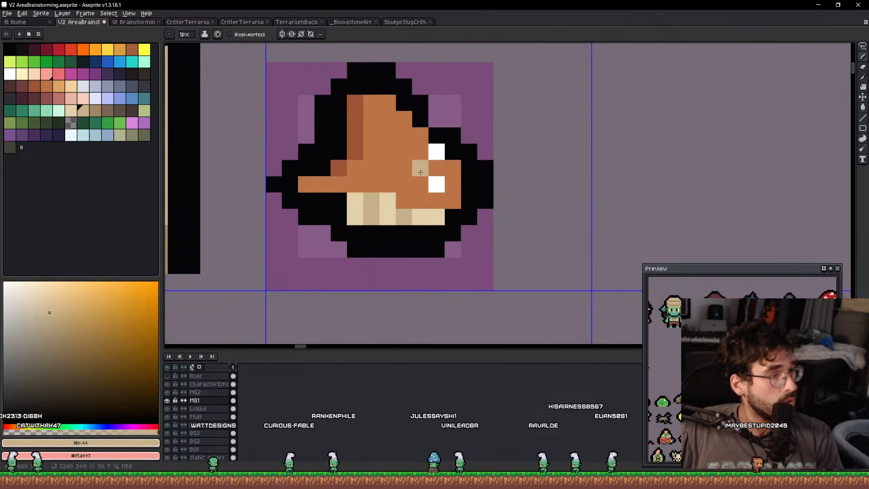
# Repaint the stray tan pixel near the eyes with orange and widen the darker orange shading at the hump's peak.
pyautogui.keyDown('alt'); pyautogui.click(308, 184); pyautogui.keyUp('alt')
pyautogui.click(323, 184)
pyautogui.scroll(-3, 362, 177)
pyautogui.scroll(3, 415, 167)
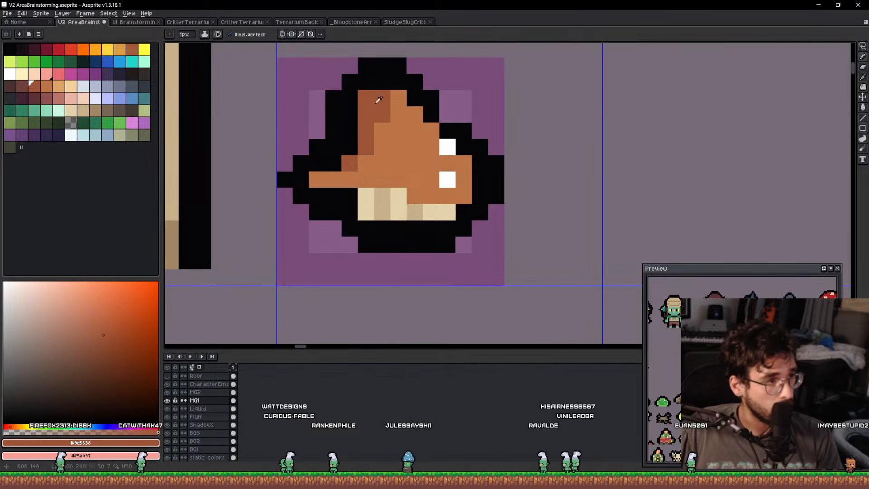
pyautogui.keyDown('alt'); pyautogui.click(371, 86); pyautogui.keyUp('alt')
pyautogui.click(369, 95)
pyautogui.scroll(-3, 407, 92)
pyautogui.scroll(3, 403, 89)
# Try tapering the hump's peak on its tail side by reworking the black outline and lassoing the hump.
pyautogui.press('e')
pyautogui.moveTo(385, 84); pyautogui.dragTo(353, 117)
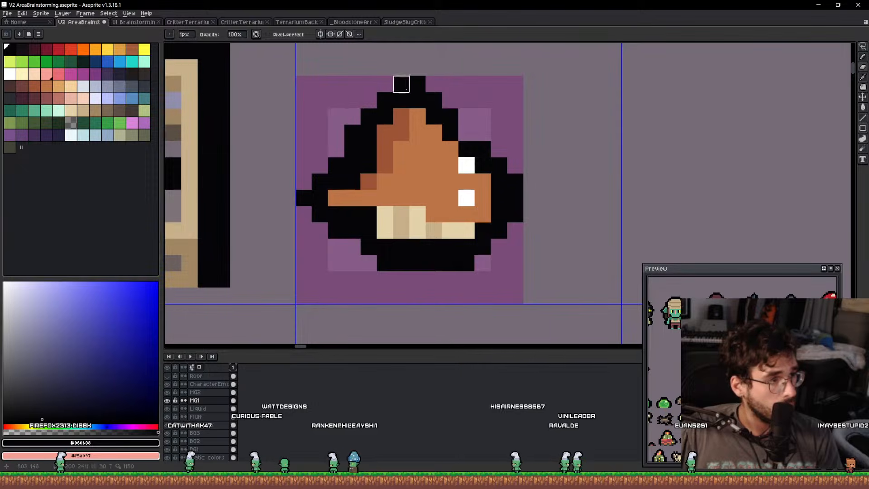
pyautogui.scroll(-5, 401, 84)
pyautogui.scroll(1, 420, 88)
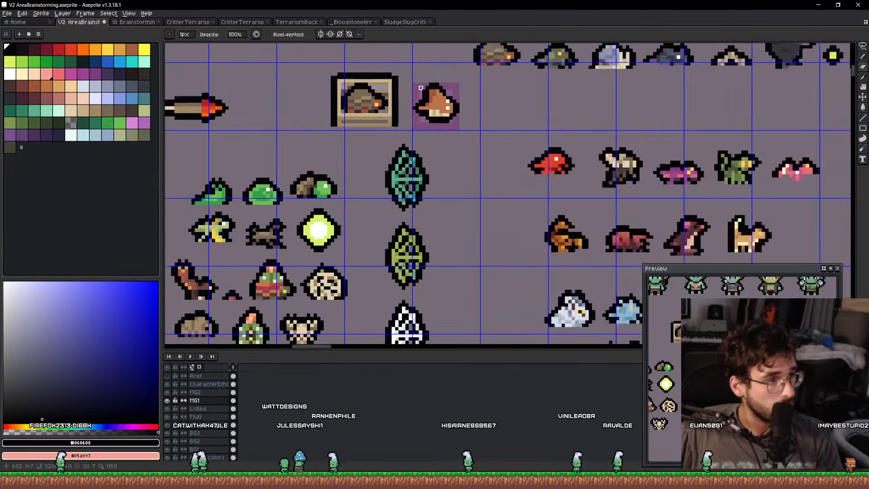
pyautogui.scroll(2, 421, 88)
pyautogui.press('q')
pyautogui.moveTo(498, 138)
pyautogui.mouseDown()
pyautogui.moveTo(381, 92)
pyautogui.moveTo(496, 64)
pyautogui.mouseUp()
pyautogui.moveTo(534, 129)
pyautogui.mouseDown()
pyautogui.moveTo(472, 167)
pyautogui.moveTo(481, 65)
pyautogui.mouseUp()
pyautogui.scroll(-2, 468, 111)
pyautogui.scroll(4, 452, 116)
pyautogui.hotkey('ctrl', 'd')
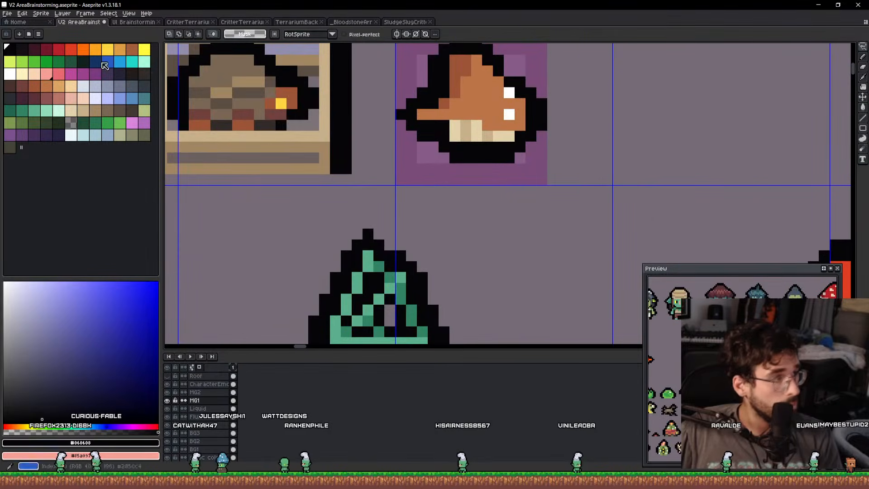
# Choose bright yellow and paint the pixel at the critter's tail tip.
pyautogui.click(144, 51)
pyautogui.scroll(-3, 471, 111)
pyautogui.moveTo(532, 154)
pyautogui.mouseDown()
pyautogui.moveTo(428, 135)
pyautogui.moveTo(440, 91)
pyautogui.moveTo(513, 102)
pyautogui.mouseUp()
pyautogui.hotkey('ctrl', 'd')
pyautogui.scroll(4, 455, 113)
pyautogui.press('b')
pyautogui.click(484, 138)
pyautogui.scroll(-5, 510, 130)
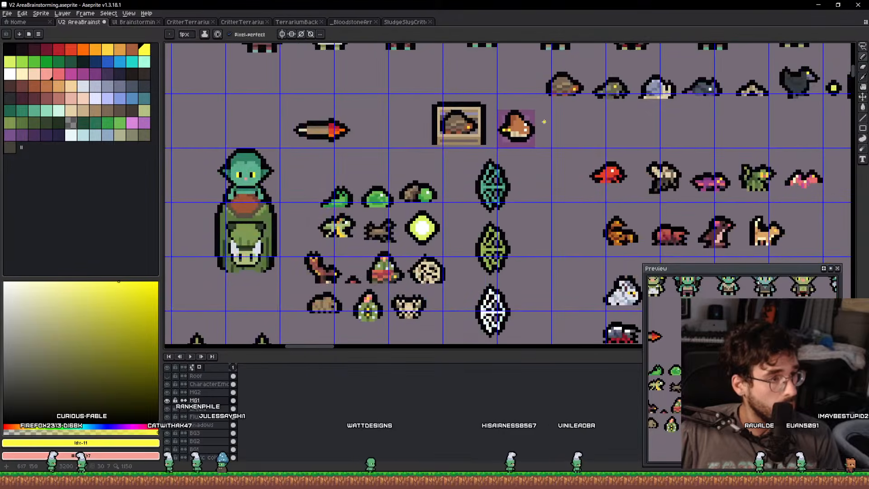
pyautogui.scroll(1, 518, 126)
pyautogui.scroll(2, 504, 129)
pyautogui.hotkey('ctrl', 'z')
pyautogui.hotkey('ctrl', 'z')
pyautogui.hotkey('ctrl', 'z')
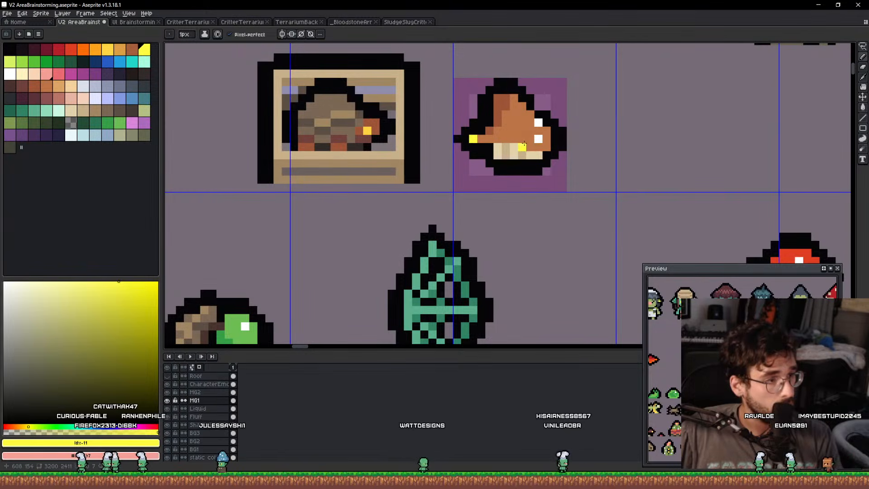
pyautogui.moveTo(517, 145); pyautogui.dragTo(533, 148)
# Select the tail half of the critter and shift it one pixel toward the head.
pyautogui.press('m')
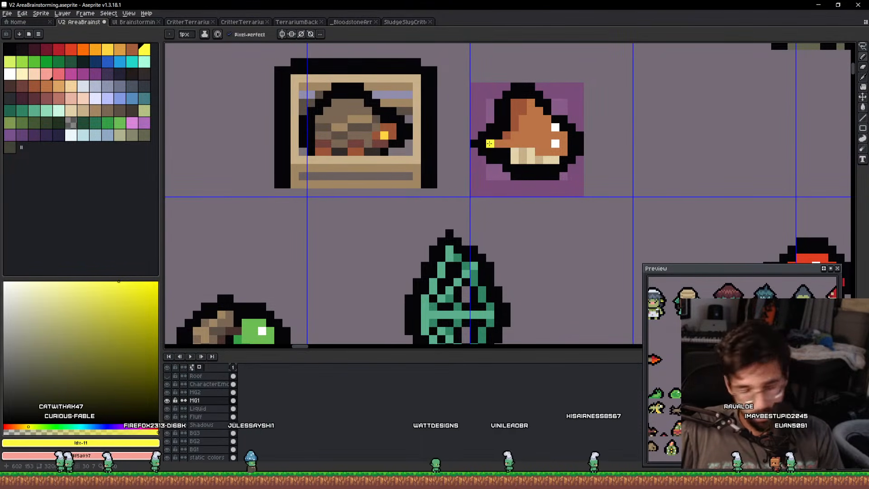
pyautogui.moveTo(454, 203); pyautogui.dragTo(515, 70)
pyautogui.press('Right')
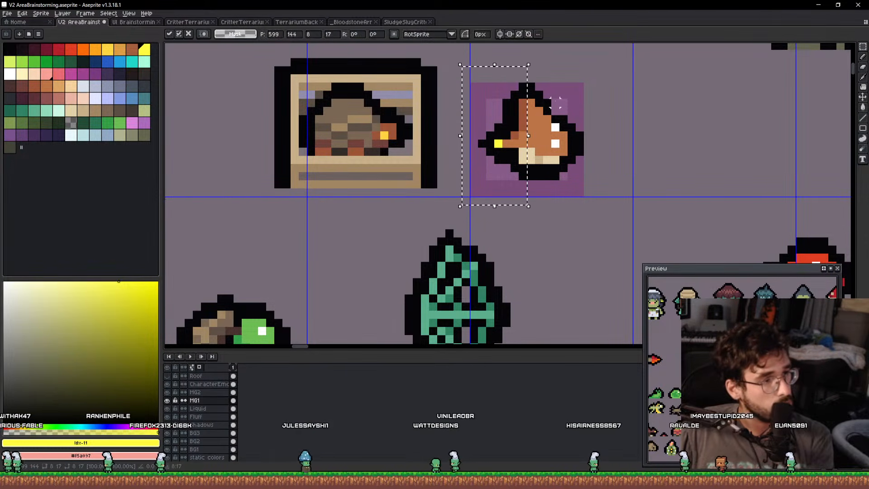
pyautogui.hotkey('ctrl', 'd')
# Extend the tail by one pixel and band it yellow, orange and yellow.
pyautogui.scroll(3, 524, 160)
pyautogui.press('b')
pyautogui.keyDown('alt'); pyautogui.click(560, 157); pyautogui.keyUp('alt')
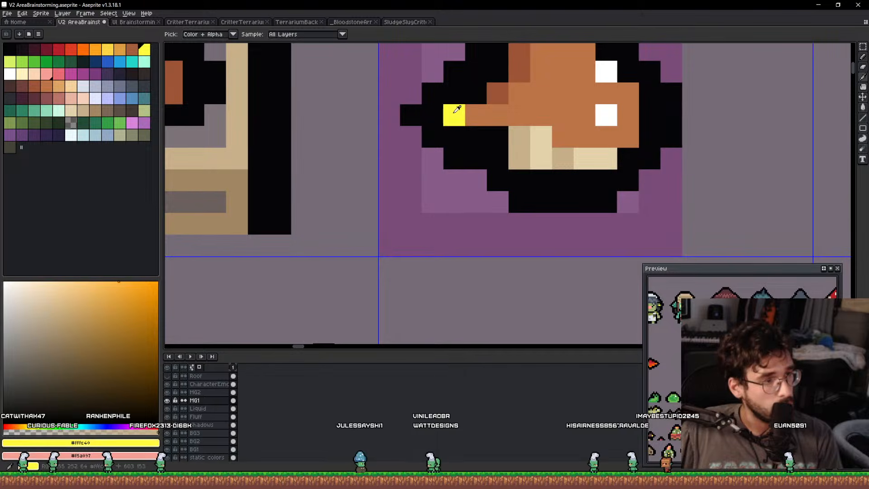
pyautogui.click(432, 115)
pyautogui.keyDown('alt'); pyautogui.click(498, 115); pyautogui.keyUp('alt')
pyautogui.click(454, 115)
pyautogui.keyDown('alt'); pyautogui.click(432, 114); pyautogui.keyUp('alt')
pyautogui.click(475, 115)
# Redraw the black outline around the lengthened tail and trim the excess outline behind the hump.
pyautogui.keyDown('alt'); pyautogui.click(434, 155); pyautogui.keyUp('alt')
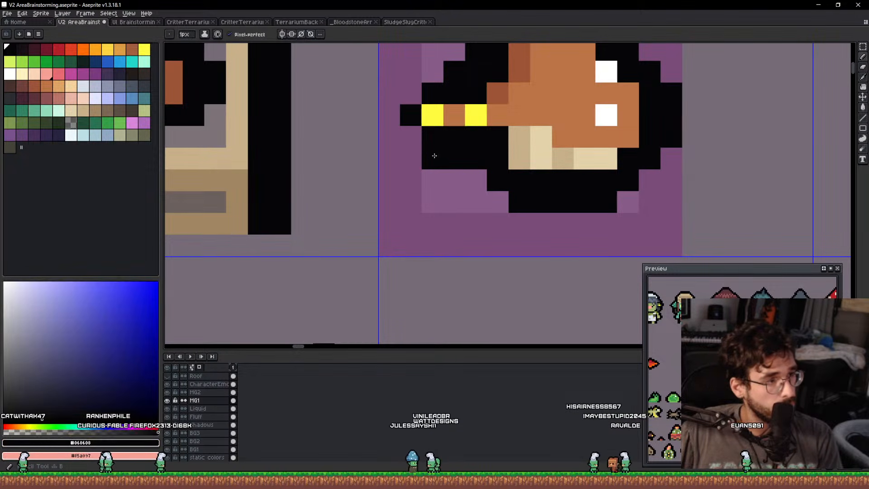
pyautogui.moveTo(402, 105); pyautogui.dragTo(454, 51)
pyautogui.scroll(-6, 455, 69)
pyautogui.scroll(5, 431, 105)
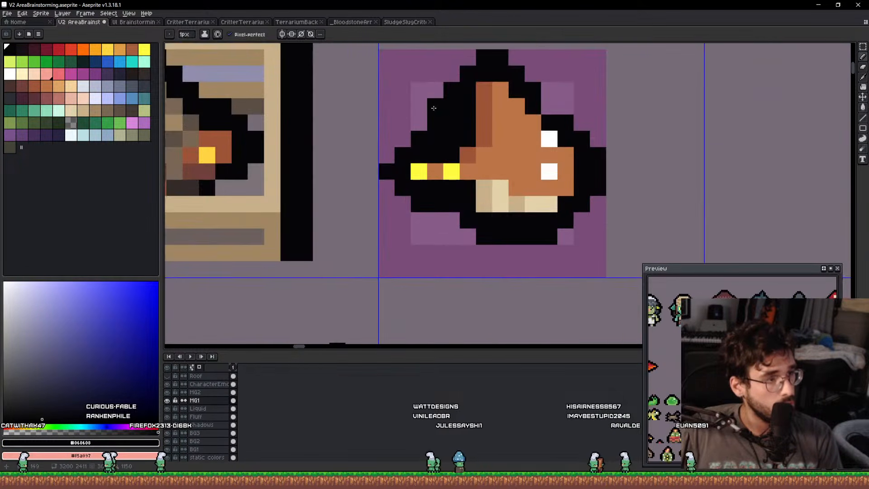
pyautogui.click(429, 119)
pyautogui.scroll(-2, 451, 121)
# Slim the hump's front edge with black pixels and erase the surplus outline outside it.
pyautogui.press('q')
pyautogui.moveTo(566, 169)
pyautogui.mouseDown()
pyautogui.moveTo(520, 44)
pyautogui.moveTo(584, 160)
pyautogui.mouseUp()
pyautogui.scroll(-4, 529, 147)
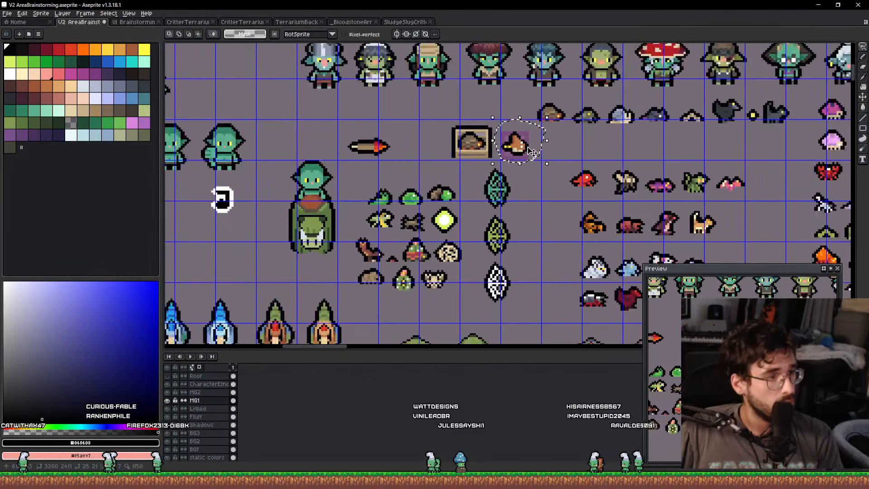
pyautogui.scroll(3, 532, 151)
pyautogui.press('b')
pyautogui.scroll(3, 568, 174)
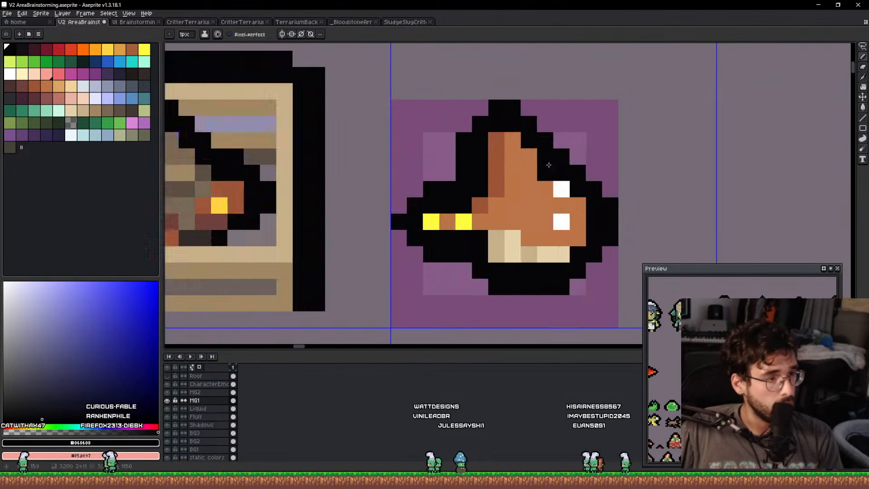
pyautogui.click(536, 170)
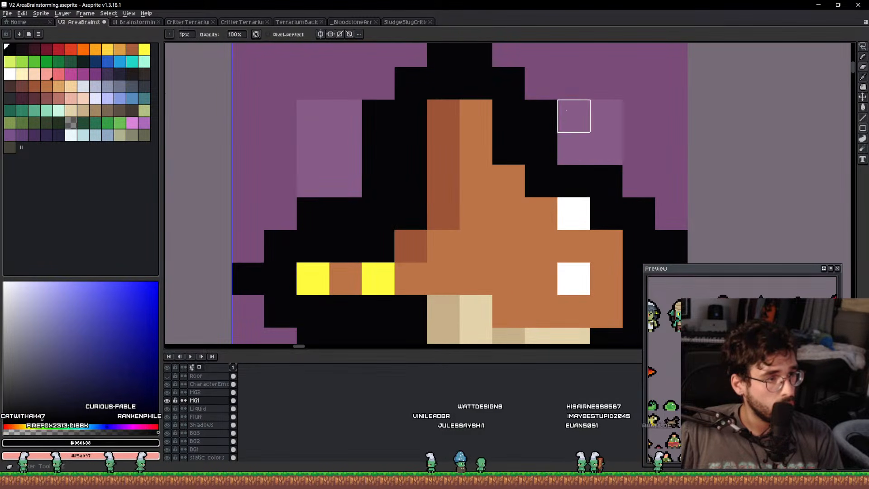
pyautogui.scroll(-6, 573, 136)
# Move the finished critter off the purple template to a spot below the brown critter in the sprite group, and save the file.
pyautogui.press('q')
pyautogui.moveTo(621, 185)
pyautogui.mouseDown()
pyautogui.moveTo(517, 181)
pyautogui.moveTo(607, 143)
pyautogui.moveTo(461, 346)
pyautogui.mouseUp()
pyautogui.scroll(-3, 607, 142)
pyautogui.moveTo(454, 256); pyautogui.dragTo(454, 254)
pyautogui.click(529, 271)
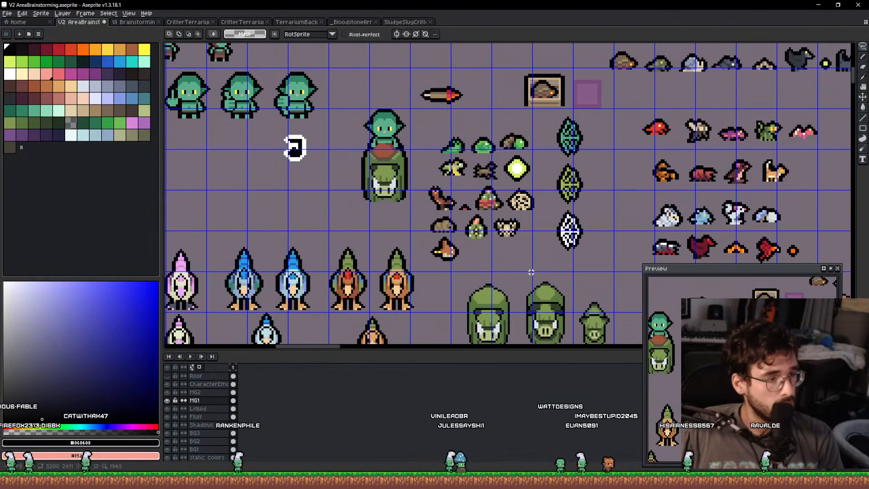
pyautogui.hotkey('ctrl', 's')
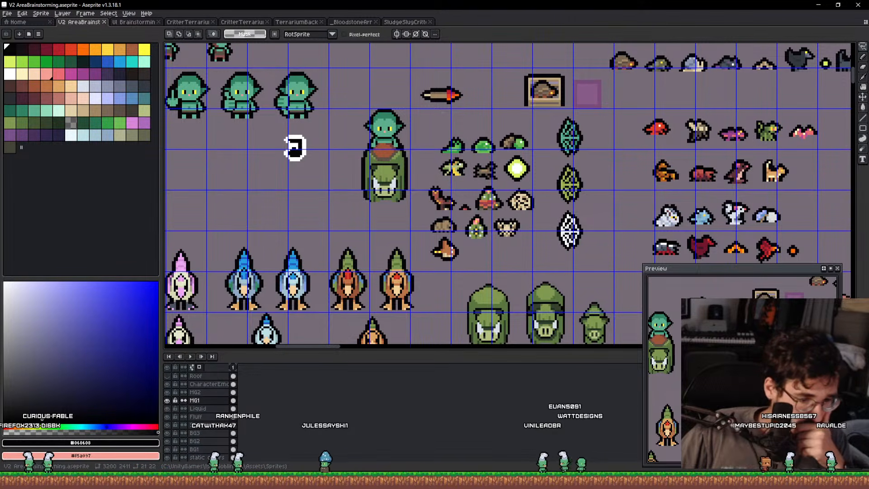
# Examine the brainstorming sheet for an existing sprite to use as reference for the next critter.
pyautogui.moveTo(617, 199); pyautogui.dragTo(574, 186)
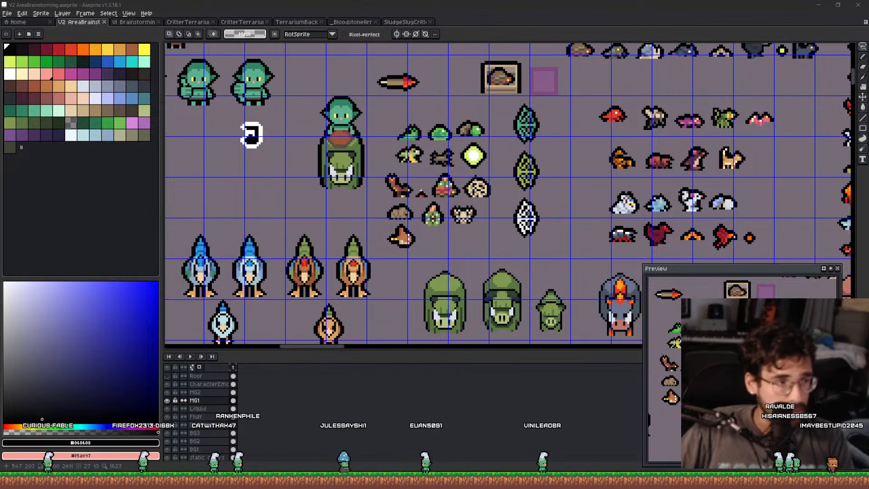
pyautogui.scroll(3, 498, 217)
pyautogui.scroll(-5, 500, 179)
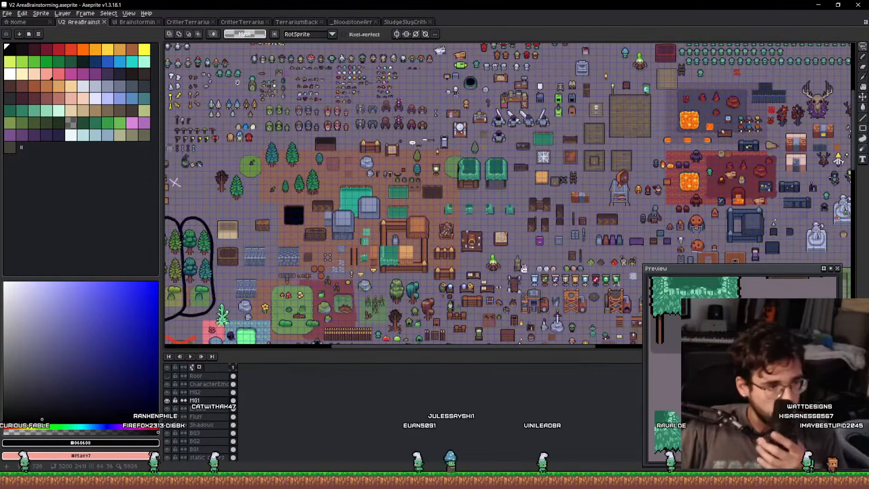
pyautogui.moveTo(524, 268); pyautogui.dragTo(604, 82)
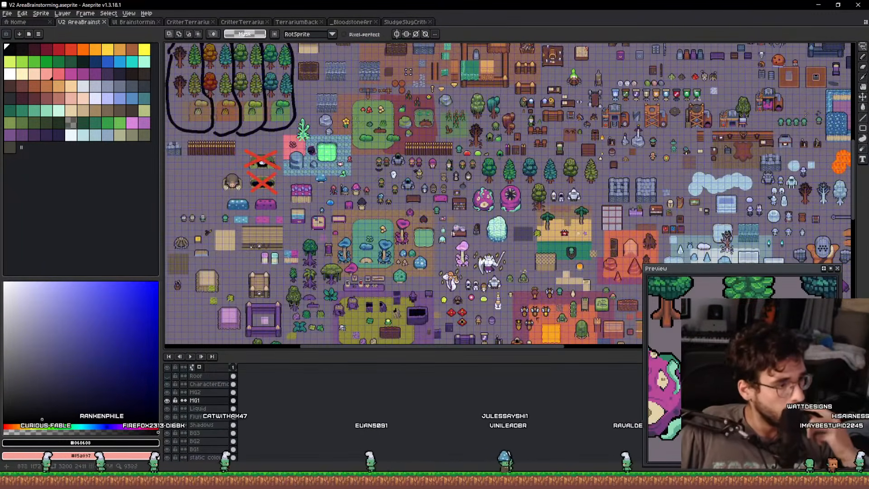
pyautogui.moveTo(462, 249); pyautogui.dragTo(425, 122)
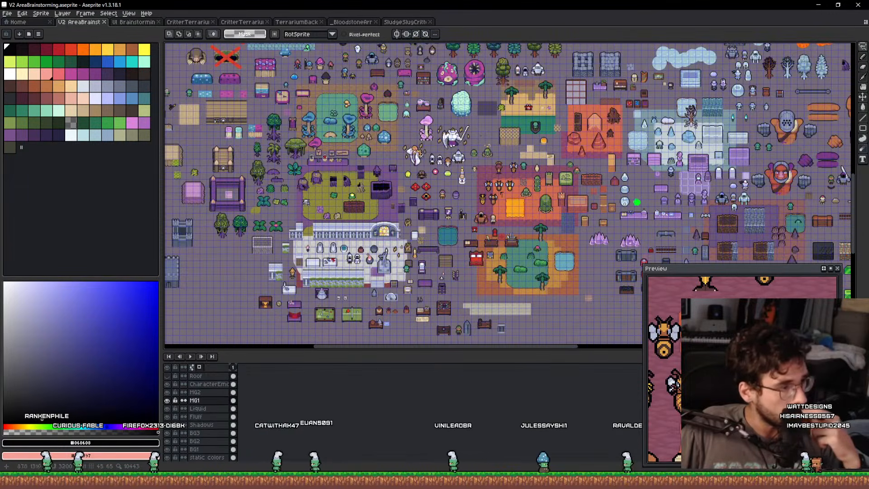
pyautogui.scroll(4, 447, 96)
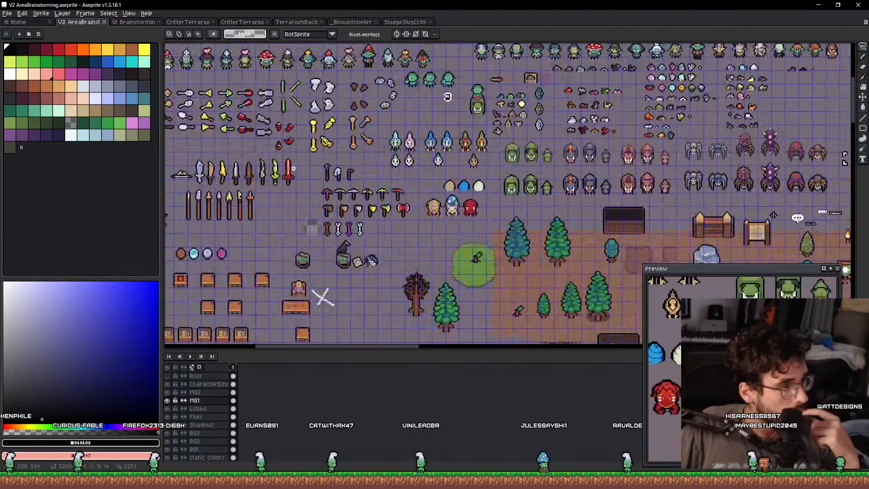
pyautogui.scroll(5, 293, 168)
pyautogui.scroll(-5, 349, 165)
pyautogui.moveTo(468, 143); pyautogui.dragTo(466, 222)
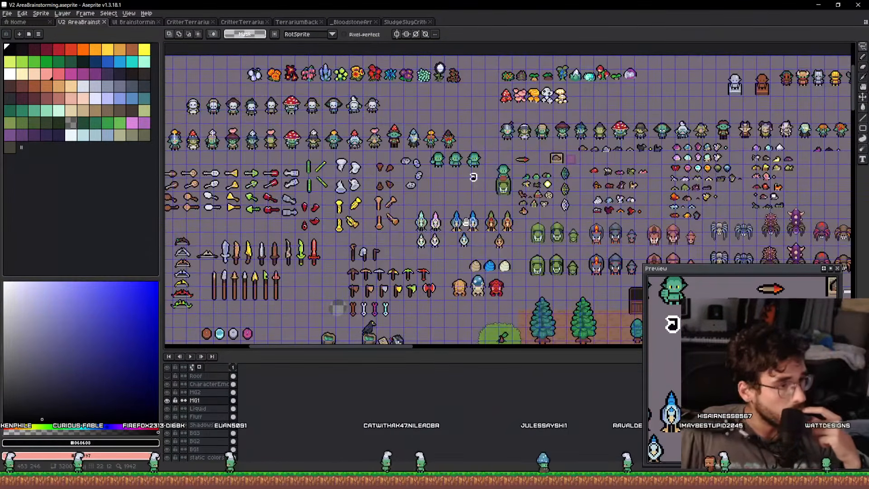
pyautogui.moveTo(633, 197); pyautogui.dragTo(285, 195)
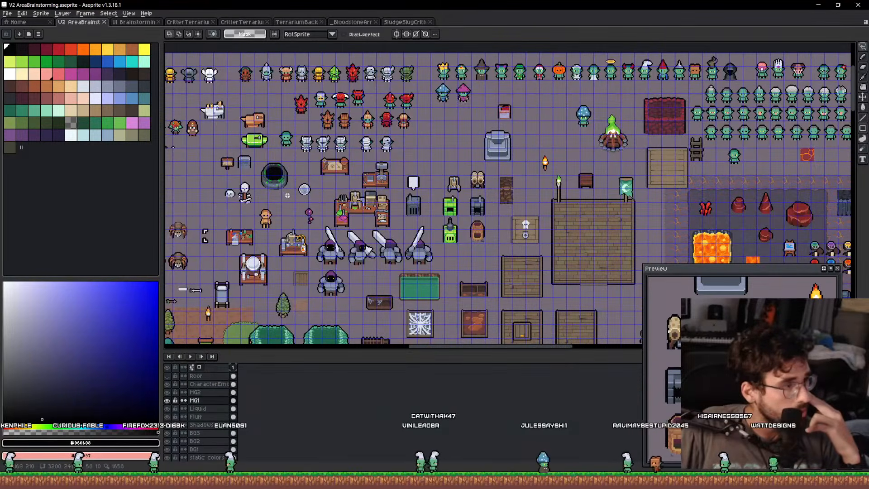
pyautogui.scroll(8, 225, 196)
pyautogui.scroll(-1, 296, 177)
# Lasso the loose skull beside the skeleton and paste a copy over the purple template on layer BG3.
pyautogui.moveTo(224, 196); pyautogui.dragTo(328, 179)
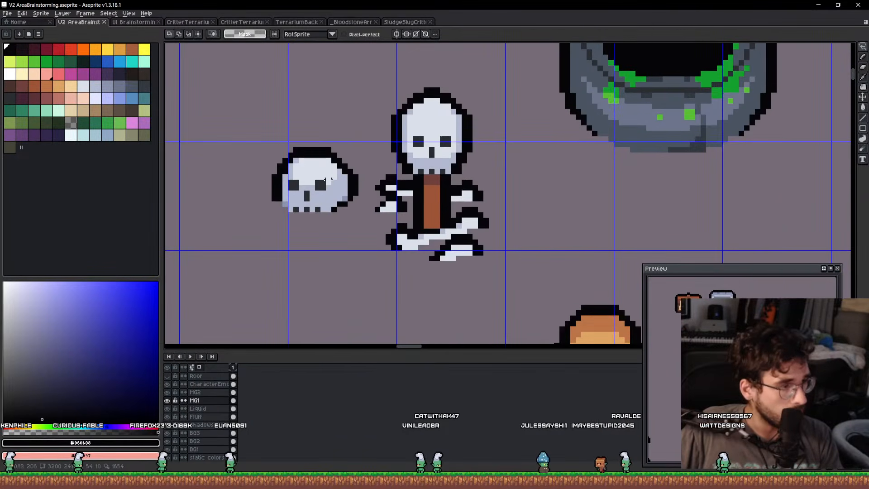
pyautogui.moveTo(363, 211)
pyautogui.mouseDown()
pyautogui.moveTo(356, 230)
pyautogui.moveTo(364, 134)
pyautogui.mouseUp()
pyautogui.scroll(-8, 344, 154)
pyautogui.keyDown('ctrl'); pyautogui.click(317, 168); pyautogui.keyUp('ctrl')
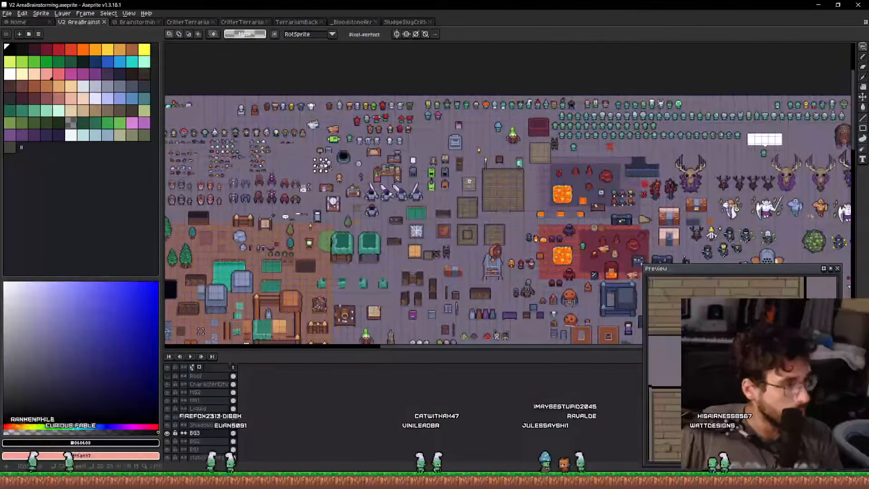
pyautogui.scroll(1, 302, 186)
pyautogui.scroll(5, 298, 159)
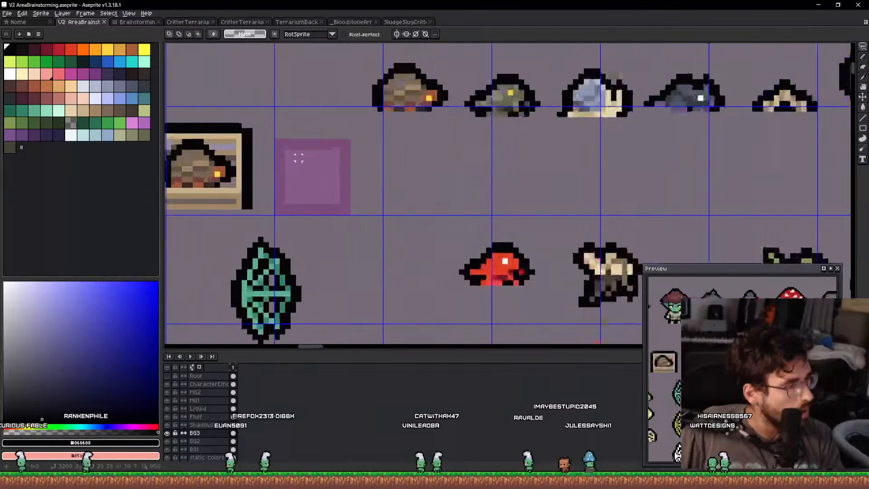
pyautogui.scroll(2, 300, 158)
pyautogui.hotkey('ctrl', 'v')
pyautogui.moveTo(541, 209)
pyautogui.mouseDown()
pyautogui.moveTo(338, 176)
pyautogui.moveTo(361, 183)
pyautogui.mouseUp()
pyautogui.hotkey('ctrl', 'd')
# Lasso the pasted skull and move it off the purple template into the empty space beside it.
pyautogui.scroll(4, 382, 181)
pyautogui.scroll(-3, 372, 183)
pyautogui.press('e')
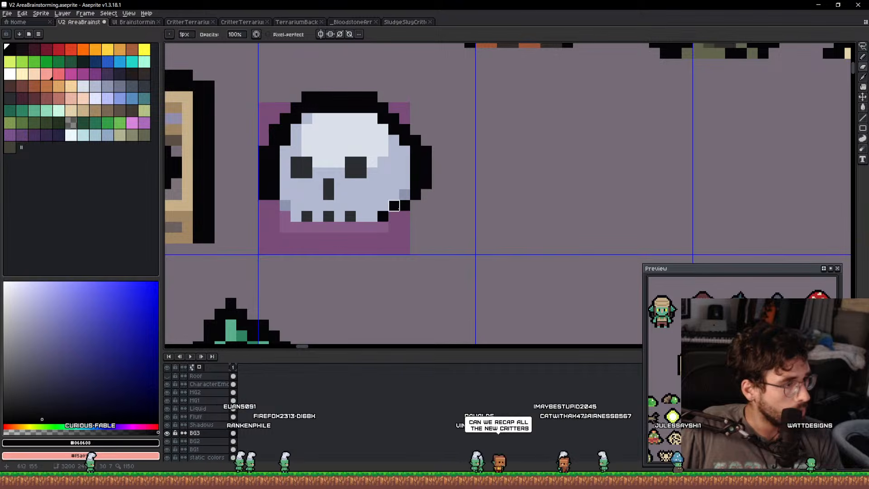
pyautogui.press('q')
pyautogui.moveTo(481, 238)
pyautogui.mouseDown()
pyautogui.moveTo(260, 236)
pyautogui.moveTo(495, 192)
pyautogui.mouseUp()
pyautogui.scroll(1, 375, 170)
pyautogui.moveTo(376, 170); pyautogui.dragTo(571, 186)
pyautogui.hotkey('ctrl', 'd')
pyautogui.scroll(-3, 544, 190)
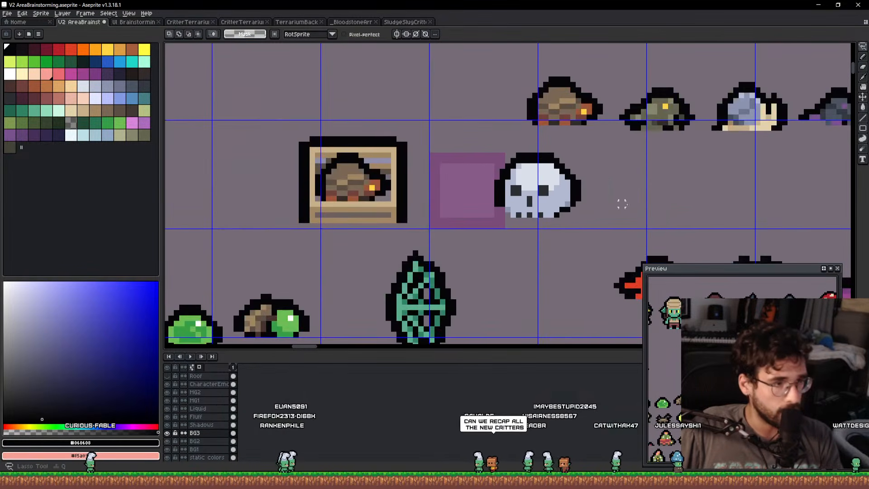
pyautogui.moveTo(578, 139); pyautogui.dragTo(626, 159)
pyautogui.moveTo(560, 188); pyautogui.dragTo(592, 188)
pyautogui.hotkey('ctrl', 'd')
# Sample the skull's light blue-grey and outline a side-view skull with spaced one-pixel teeth inside the purple template.
pyautogui.scroll(4, 547, 182)
pyautogui.keyDown('alt'); pyautogui.click(543, 168); pyautogui.keyUp('alt')
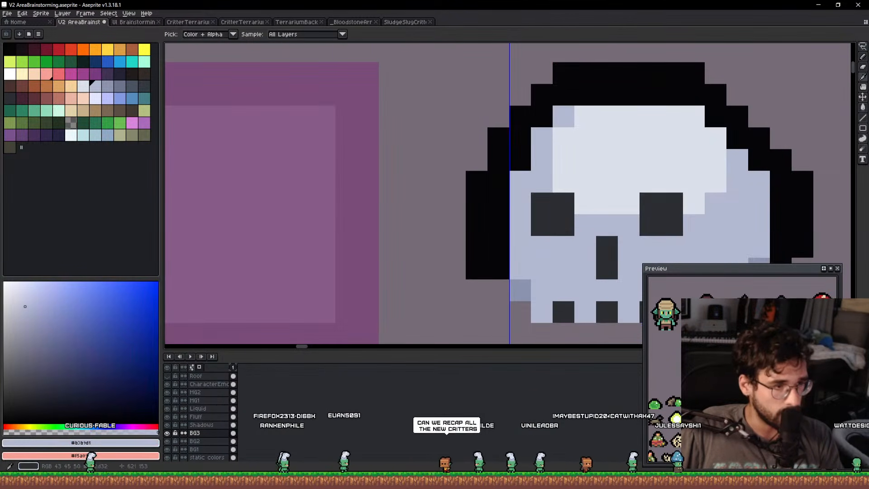
pyautogui.moveTo(396, 156); pyautogui.dragTo(514, 147)
pyautogui.press('b')
pyautogui.press('+')
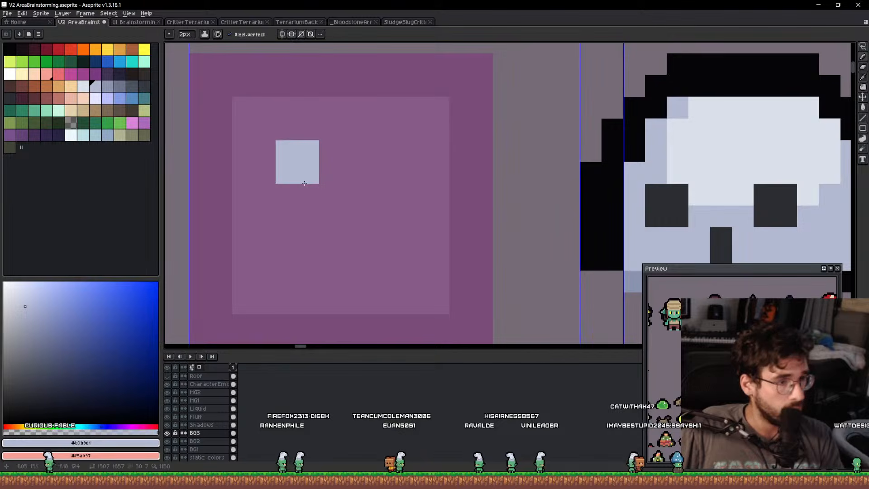
pyautogui.moveTo(346, 174); pyautogui.dragTo(343, 164)
pyautogui.press('-')
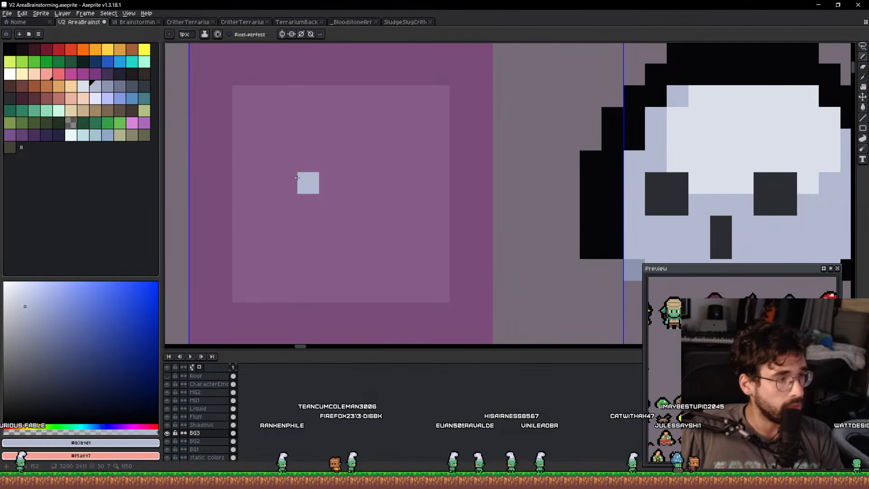
pyautogui.click(307, 176)
pyautogui.click(351, 177)
pyautogui.click(394, 178)
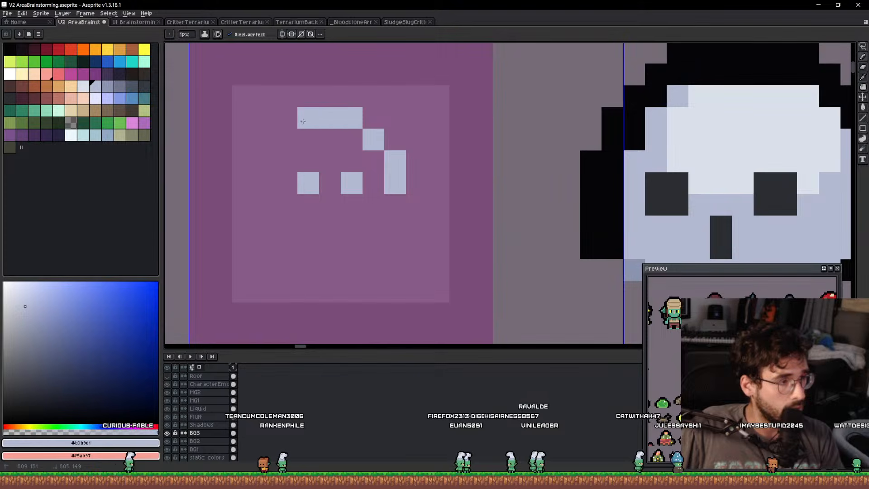
pyautogui.moveTo(281, 238)
pyautogui.mouseDown()
pyautogui.moveTo(293, 175)
pyautogui.moveTo(324, 178)
pyautogui.moveTo(310, 162)
pyautogui.moveTo(374, 161)
pyautogui.mouseUp()
# Fill the outlined side-view skull with the same light blue-grey, undoing any fill that spills into the background.
pyautogui.press('g')
pyautogui.click(292, 175)
pyautogui.hotkey('ctrl', 'z')
pyautogui.press('b')
pyautogui.click(307, 139)
pyautogui.press('g')
pyautogui.click(295, 138)
pyautogui.scroll(-4, 317, 147)
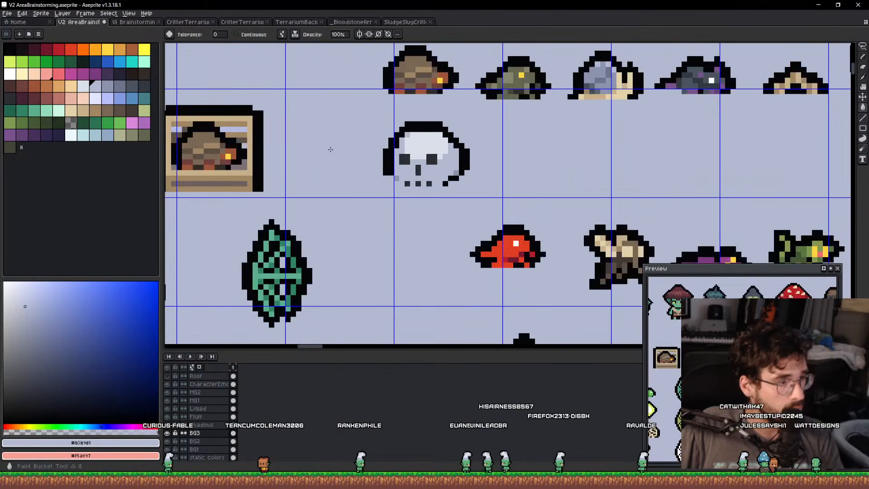
pyautogui.hotkey('ctrl', 'z')
pyautogui.click(307, 149)
pyautogui.click(322, 146)
# Sample the reference skull's dark socket colour and add a two-by-two-pixel eye socket to the new skull.
pyautogui.scroll(4, 322, 152)
pyautogui.press('alt')
pyautogui.click(672, 169)
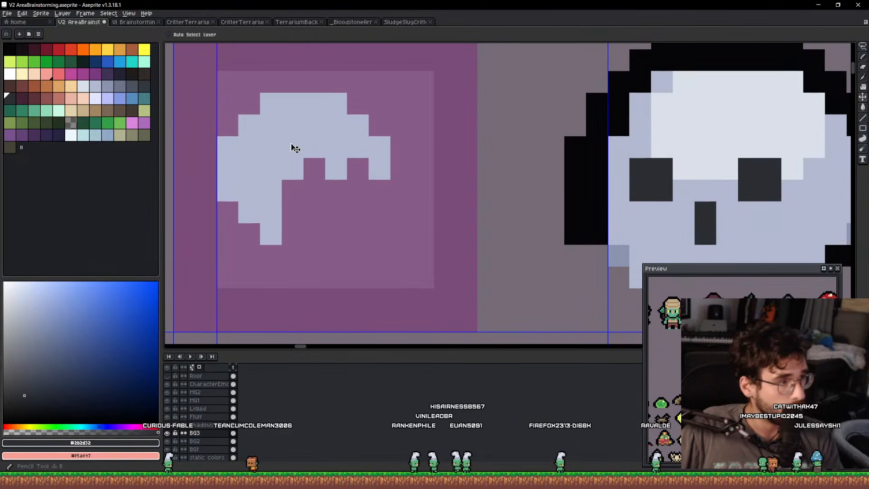
pyautogui.click(260, 136)
pyautogui.click(312, 103)
pyautogui.hotkey('ctrl', 'z')
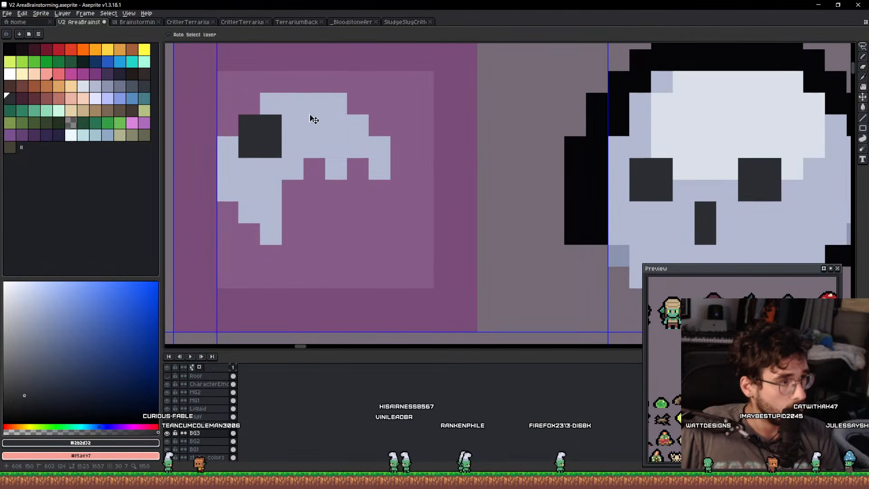
# Undo the accidental move and paint a dark two-pixel socket on the side-view skull's upper edge.
pyautogui.moveTo(311, 119); pyautogui.dragTo(298, 106)
pyautogui.hotkey('ctrl', 'z')
pyautogui.click(314, 104)
pyautogui.scroll(-5, 355, 115)
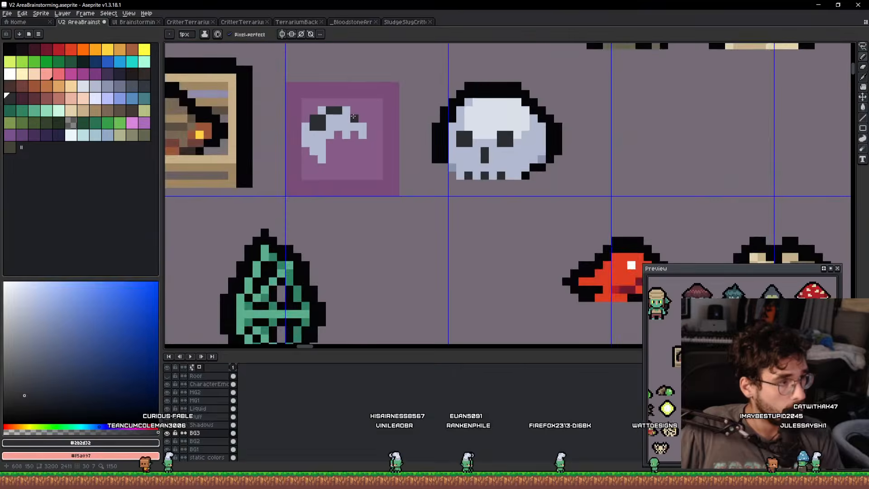
pyautogui.scroll(3, 350, 119)
pyautogui.scroll(1, 348, 124)
pyautogui.keyDown('alt'); pyautogui.click(326, 167); pyautogui.keyUp('alt')
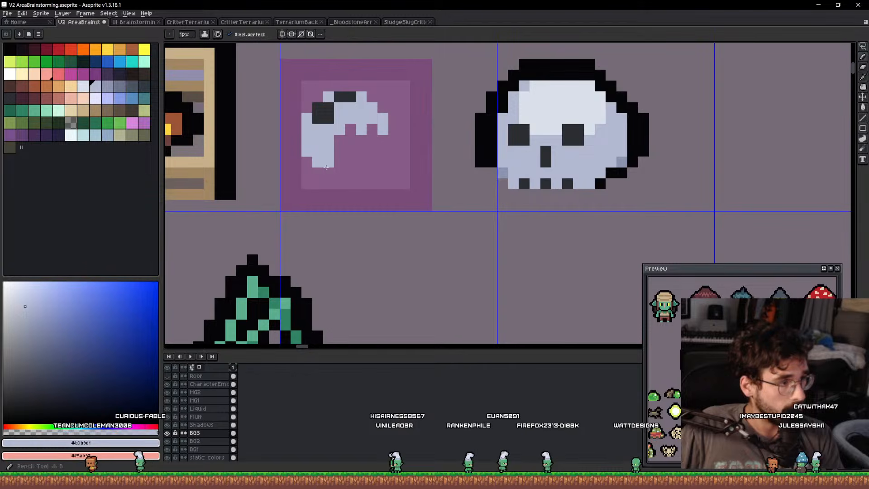
pyautogui.press('alt')
# Sample the dark socket colour and mark the gaps along the skull's tooth line, touching up neighbouring pixels with the light blue-grey.
pyautogui.keyDown('alt'); pyautogui.click(561, 174); pyautogui.keyUp('alt')
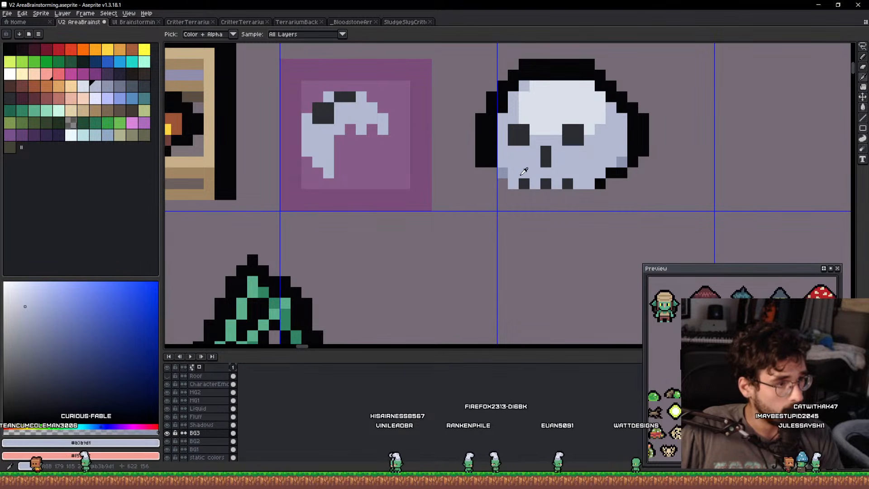
pyautogui.click(368, 120)
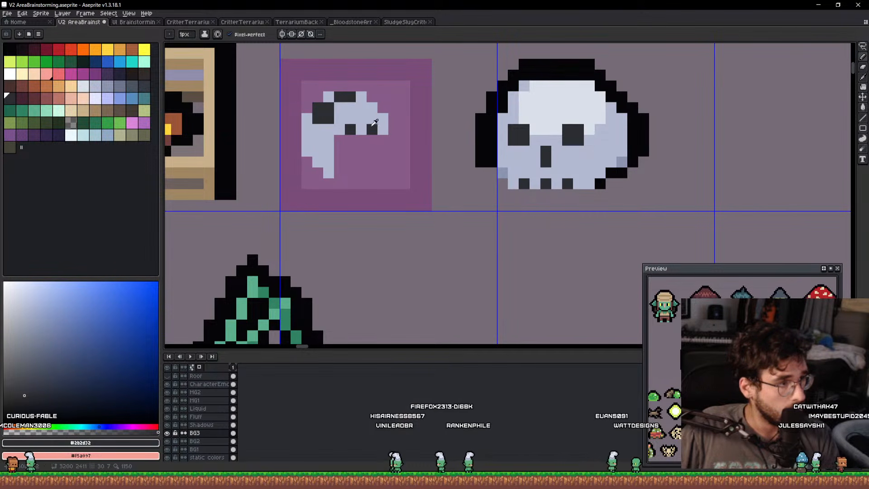
pyautogui.keyDown('alt'); pyautogui.click(379, 121); pyautogui.keyUp('alt')
pyautogui.click(372, 127)
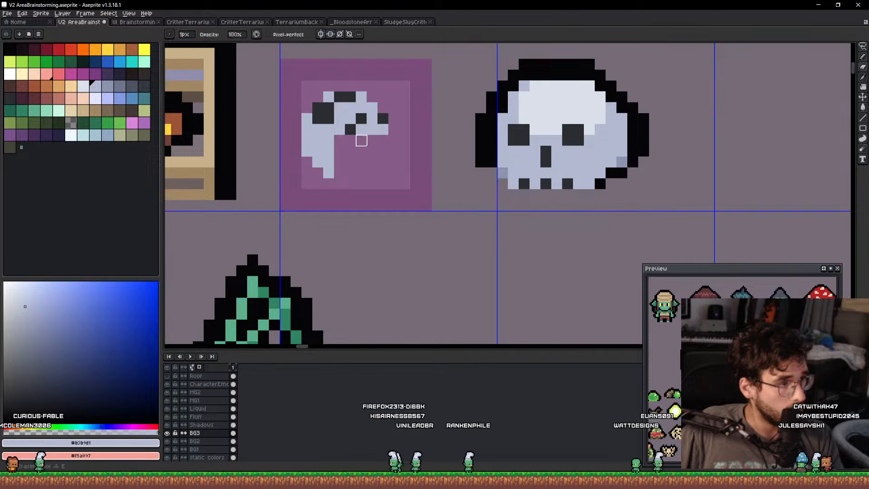
pyautogui.scroll(-3, 404, 136)
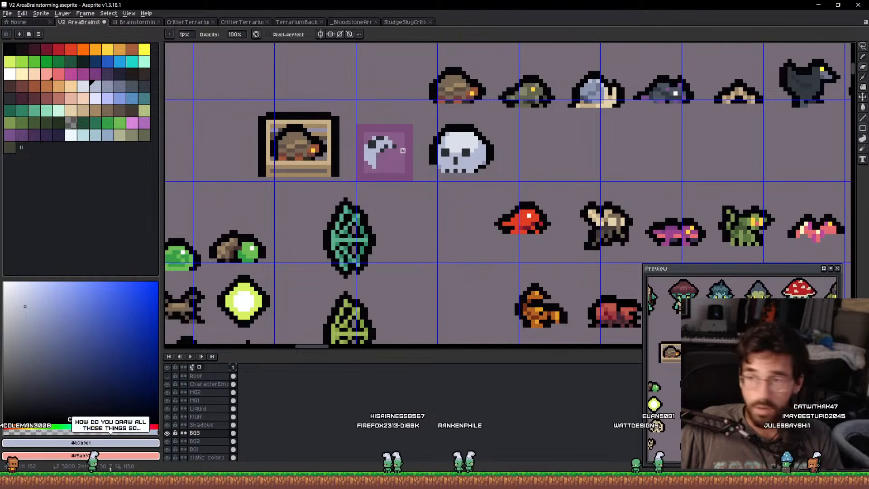
pyautogui.scroll(4, 403, 151)
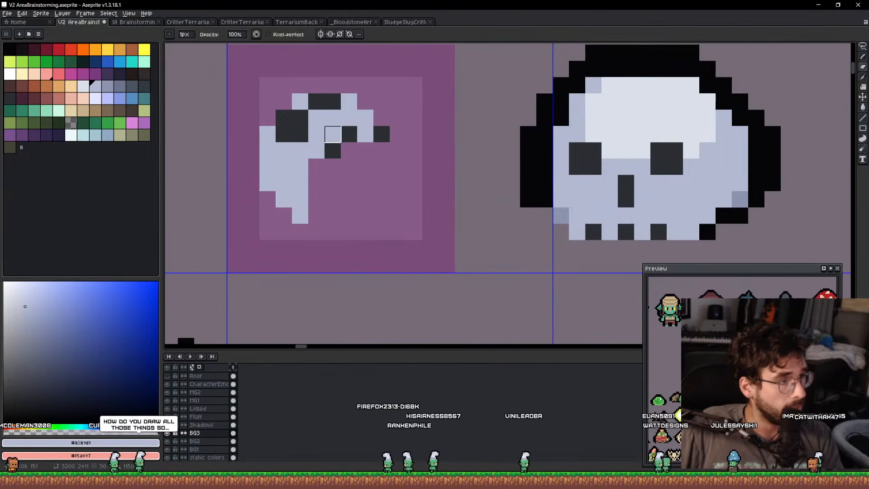
# Try to extend the eye socket up to the skull's top edge with dark pixels, and undo them.
pyautogui.click(316, 101)
pyautogui.keyDown('alt'); pyautogui.click(299, 132); pyautogui.keyUp('alt')
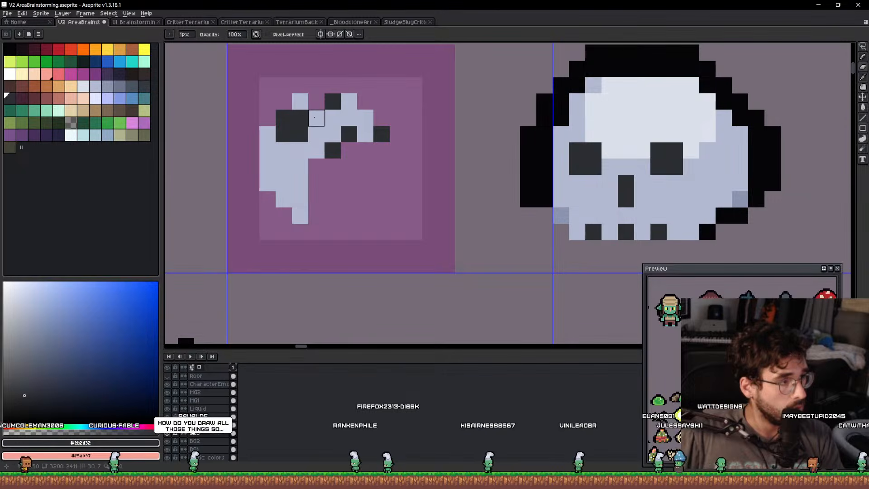
pyautogui.press('b')
pyautogui.click(315, 118)
pyautogui.click(300, 103)
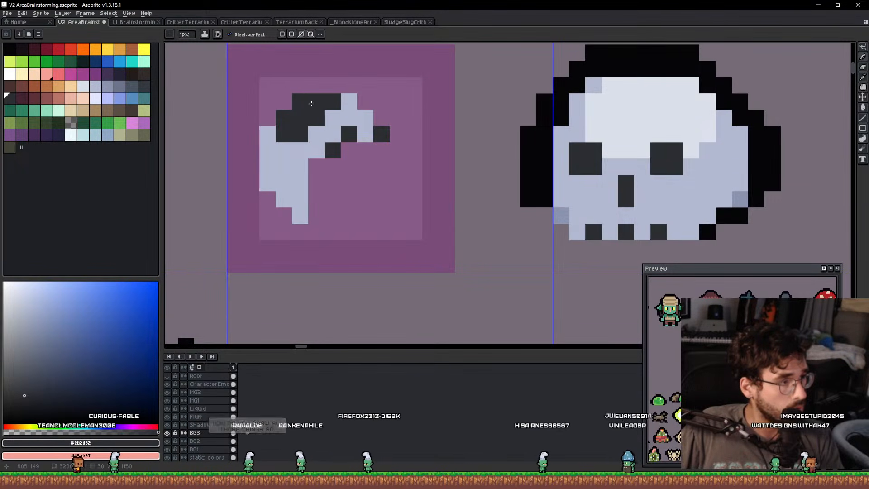
pyautogui.click(311, 102)
pyautogui.hotkey('ctrl', 'z')
pyautogui.hotkey('ctrl', 'z')
pyautogui.hotkey('ctrl', 'z')
# Draw a one-pixel-high dark mouth line under the snout and fill the snout above it with the skull's light blue-grey.
pyautogui.scroll(-1, 353, 115)
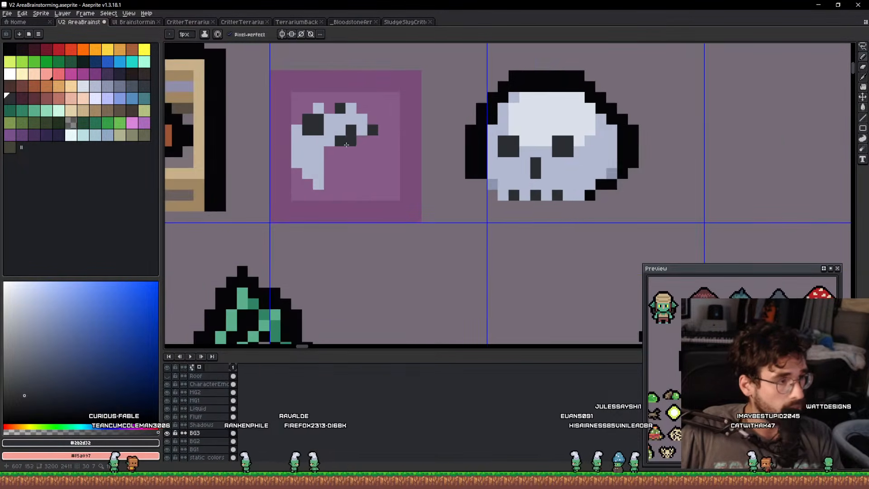
pyautogui.scroll(1, 345, 138)
pyautogui.moveTo(336, 155)
pyautogui.mouseDown()
pyautogui.moveTo(402, 155)
pyautogui.moveTo(392, 138)
pyautogui.moveTo(337, 138)
pyautogui.mouseUp()
pyautogui.keyDown('alt'); pyautogui.click(305, 150); pyautogui.keyUp('alt')
pyautogui.click(398, 137)
pyautogui.click(386, 123)
pyautogui.click(353, 122)
# Add a two-pixel-tall dark nose slot to the snout and square off its front edge in light blue-grey.
pyautogui.keyDown('alt'); pyautogui.click(386, 153); pyautogui.keyUp('alt')
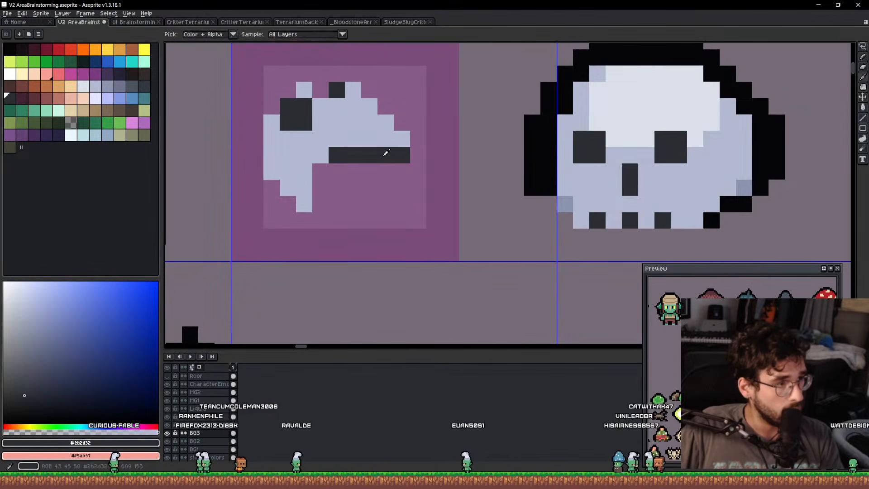
pyautogui.click(369, 122)
pyautogui.click(369, 107)
pyautogui.keyDown('alt'); pyautogui.click(393, 127); pyautogui.keyUp('alt')
pyautogui.click(401, 129)
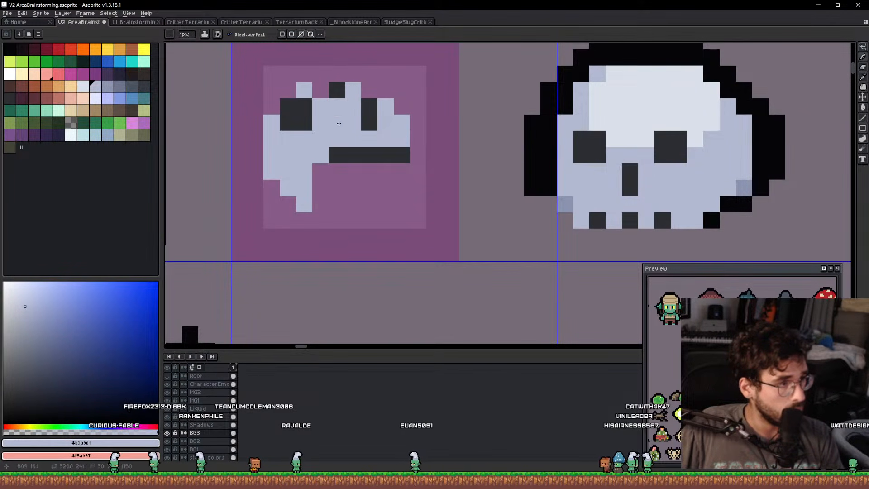
# Relocate the two-by-two-pixel dark eye socket to the skull's top edge and cover the old socket in light blue-grey.
pyautogui.keyDown('alt'); pyautogui.click(308, 118); pyautogui.keyUp('alt')
pyautogui.press('+')
pyautogui.click(328, 99)
pyautogui.keyDown('alt'); pyautogui.click(330, 129); pyautogui.keyUp('alt')
pyautogui.click(299, 130)
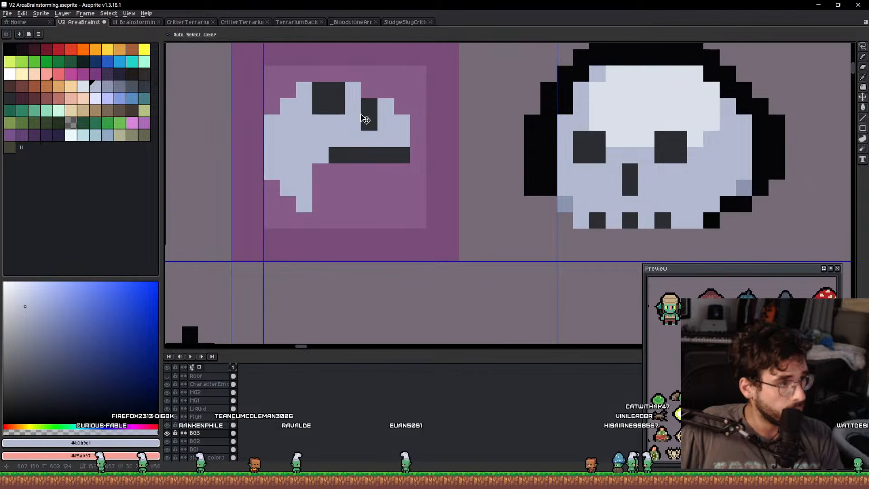
# Extend the snout's upper front in light blue-grey and place two dark pixels diagonally at its upper front corner.
pyautogui.press('e')
pyautogui.click(385, 91)
pyautogui.keyDown('alt'); pyautogui.click(328, 94); pyautogui.keyUp('alt')
pyautogui.press('b')
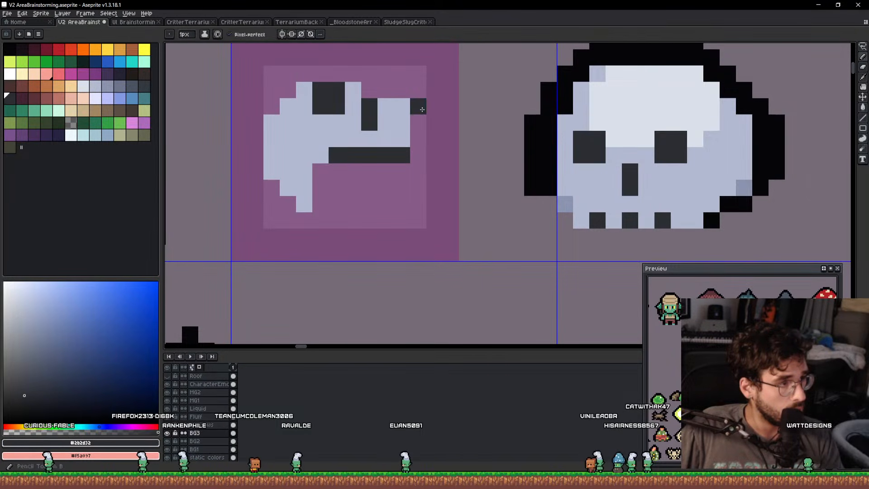
pyautogui.keyDown('alt'); pyautogui.click(407, 118); pyautogui.keyUp('alt')
pyautogui.scroll(-5, 409, 119)
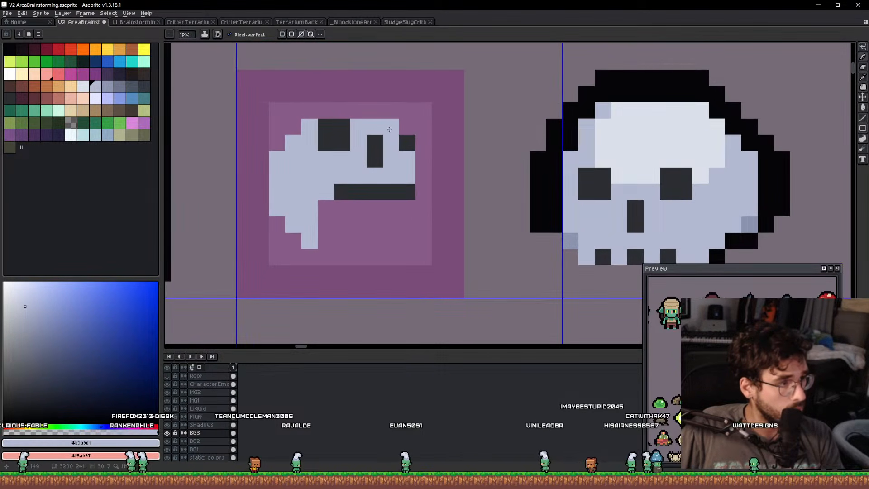
pyautogui.scroll(5, 412, 117)
pyautogui.keyDown('alt'); pyautogui.click(406, 129); pyautogui.keyUp('alt')
pyautogui.scroll(-6, 405, 129)
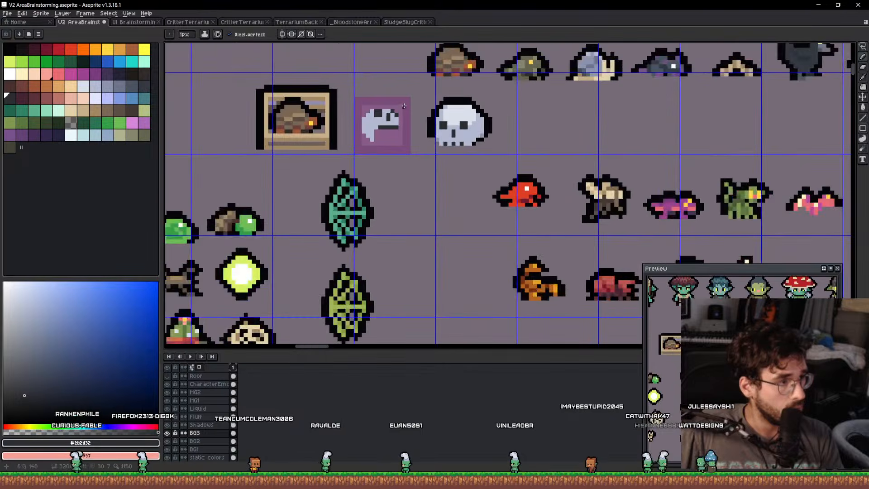
pyautogui.scroll(6, 408, 120)
# Split the dark mouth line with two single-pixel teeth in the paler palette colour Idx-42.
pyautogui.keyDown('alt'); pyautogui.click(413, 113); pyautogui.keyUp('alt')
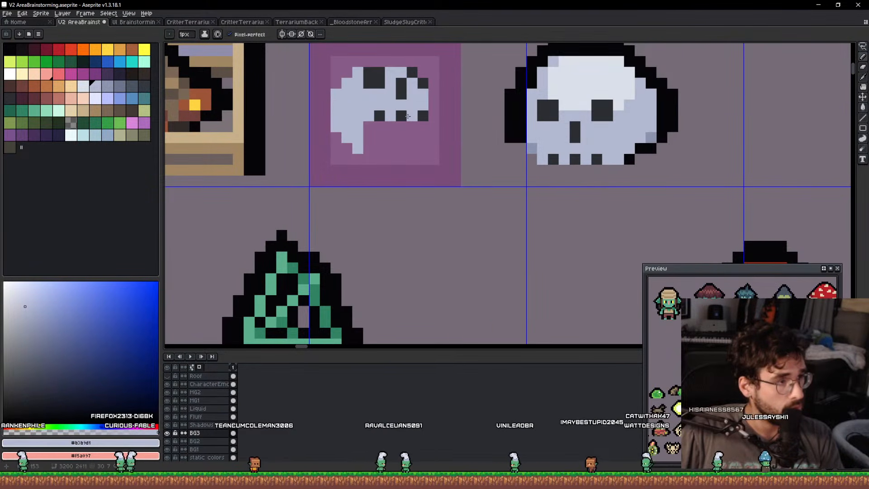
pyautogui.press('[')
pyautogui.scroll(-4, 405, 115)
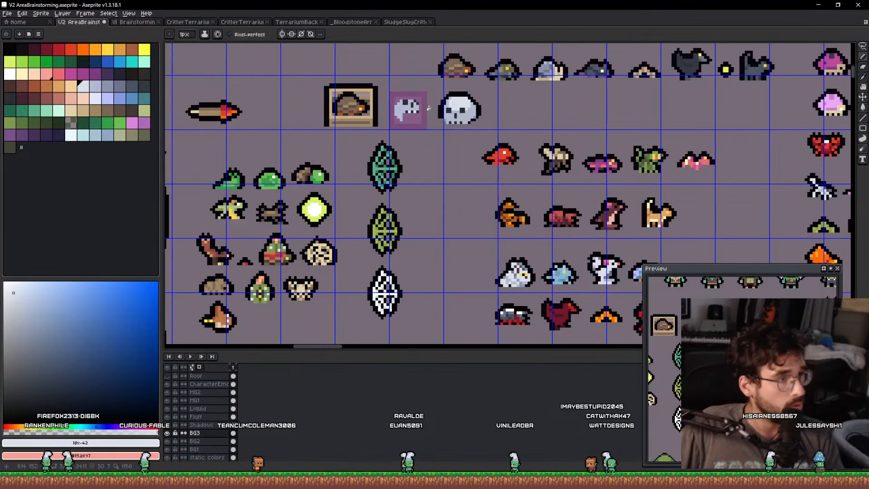
# Lasso the side-view skull, move it up one pixel inside the template and deselect it.
pyautogui.scroll(5, 421, 124)
pyautogui.press('q')
pyautogui.moveTo(490, 212)
pyautogui.mouseDown()
pyautogui.moveTo(277, 147)
pyautogui.moveTo(506, 131)
pyautogui.mouseUp()
pyautogui.moveTo(458, 129)
pyautogui.mouseDown()
pyautogui.moveTo(448, 100)
pyautogui.moveTo(460, 111)
pyautogui.mouseUp()
pyautogui.hotkey('ctrl', 'd')
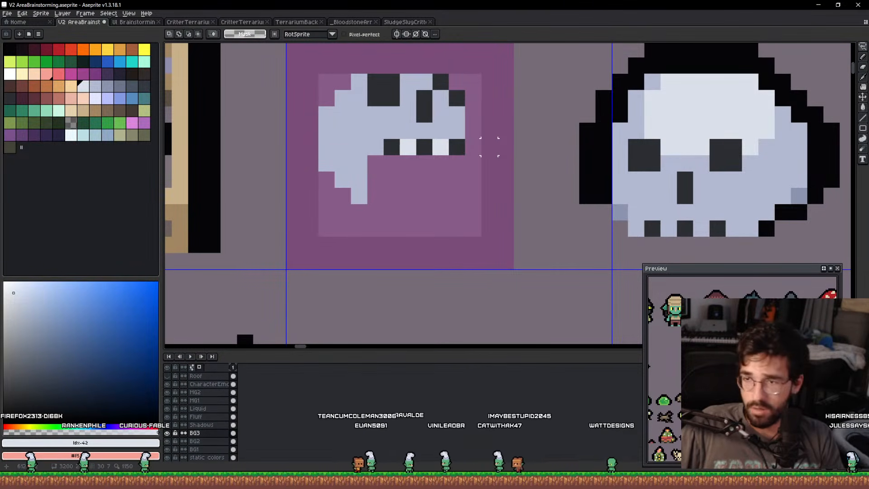
# Choose orange-brown palette colour Idx-39 and draw two two-pixel-wide legs with one-pixel feet below the skull's mouth.
pyautogui.scroll(1, 438, 166)
pyautogui.scroll(-1, 443, 167)
pyautogui.moveTo(460, 154); pyautogui.dragTo(413, 138)
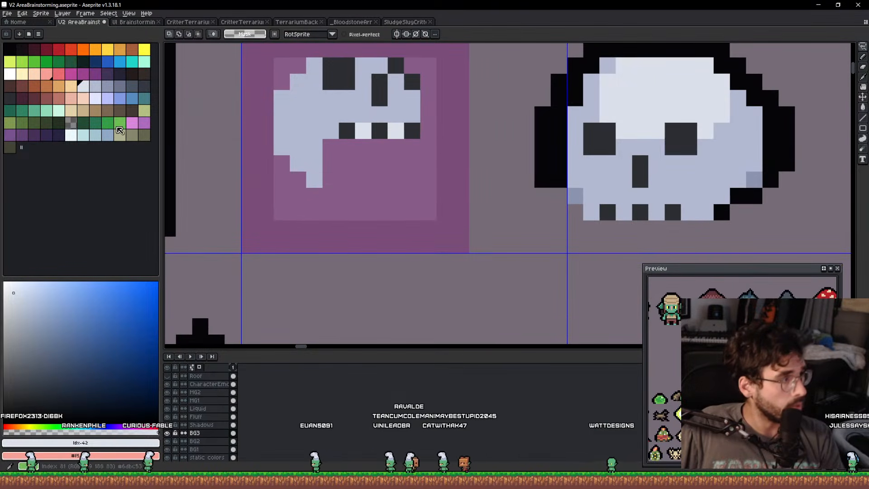
pyautogui.click(82, 110)
pyautogui.press('b')
pyautogui.press('i')
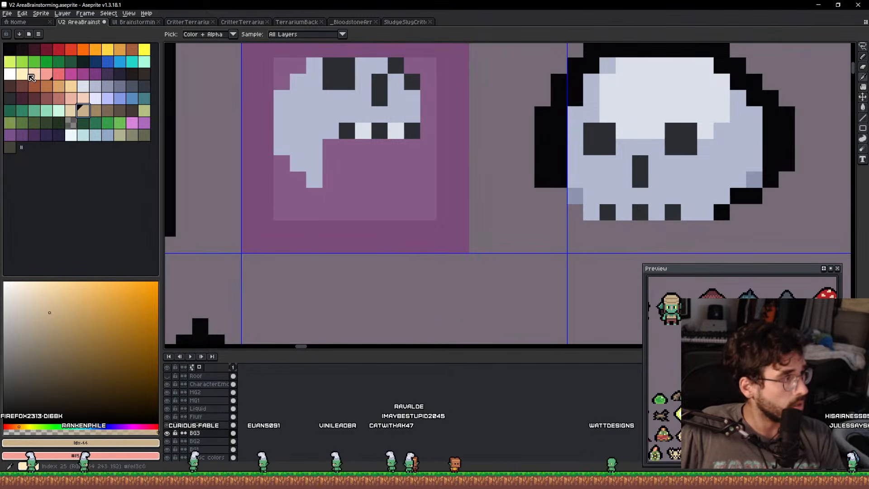
pyautogui.click(50, 85)
pyautogui.press('b')
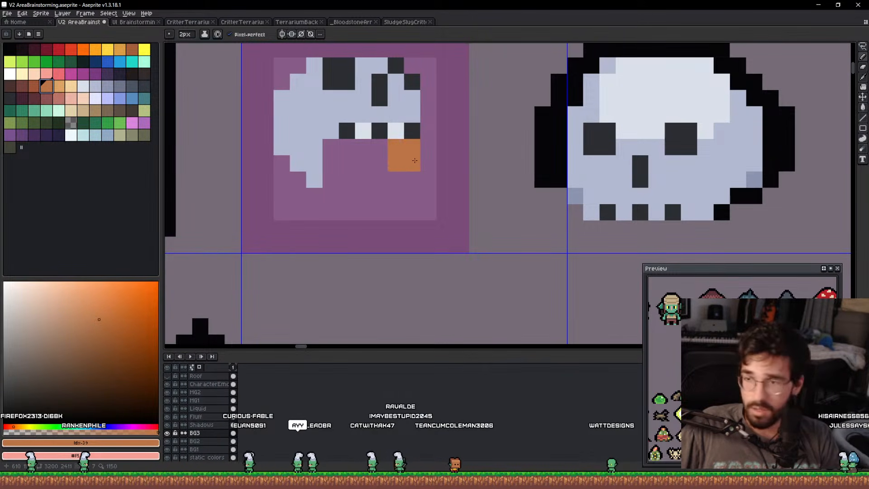
pyautogui.press('-')
pyautogui.moveTo(365, 163)
pyautogui.mouseDown()
pyautogui.moveTo(349, 183)
pyautogui.moveTo(346, 210)
pyautogui.mouseUp()
# Paint a face patch between the orange-brown legs in the darker brown palette colour Idx-38.
pyautogui.press('+')
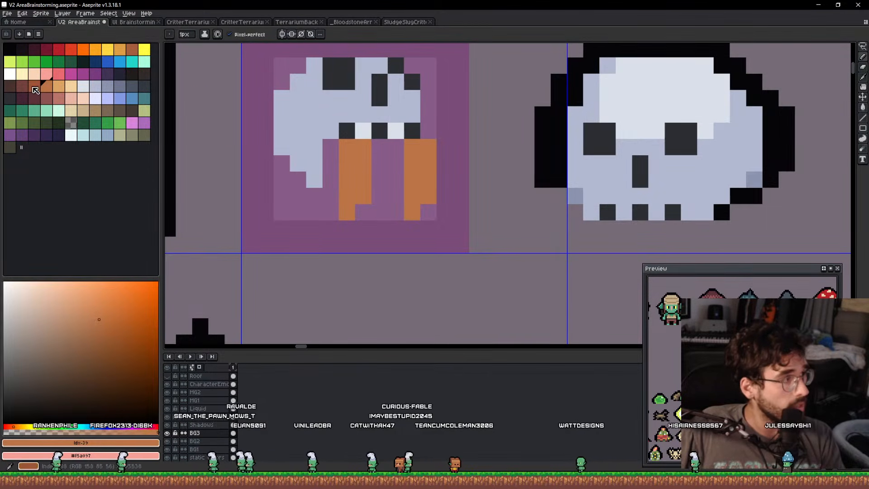
pyautogui.click(35, 88)
pyautogui.moveTo(386, 150); pyautogui.dragTo(391, 153)
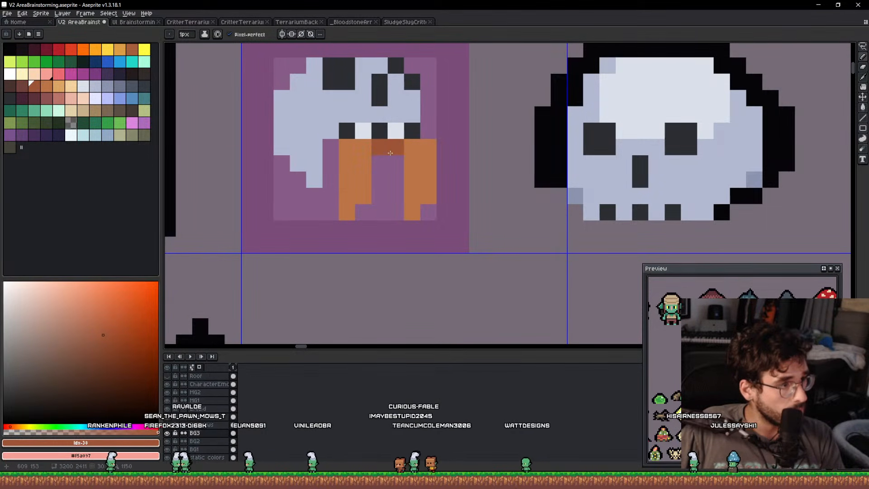
pyautogui.press('+')
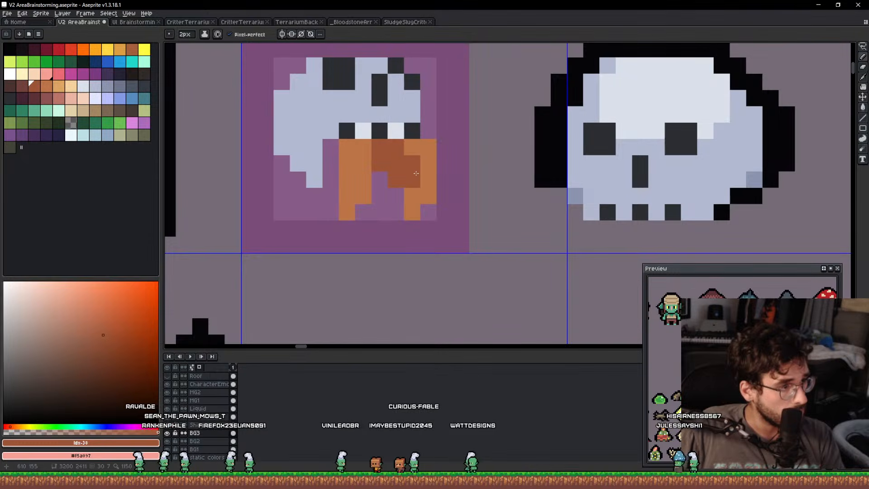
# Add two single-pixel white eyes to the brown face under the skull.
pyautogui.click(11, 76)
pyautogui.click(411, 163)
pyautogui.click(379, 163)
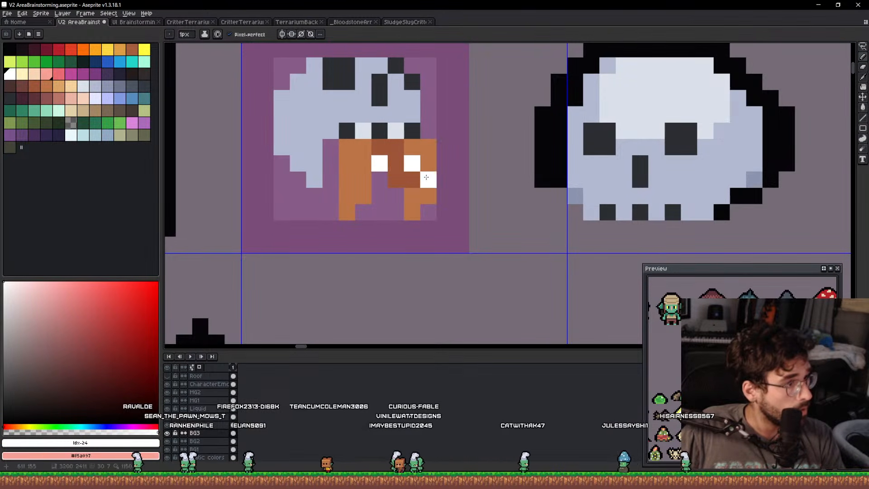
# Draw the shaded far legs between and behind the orange-brown legs in dark brown Idx-37, undoing the stray stroke.
pyautogui.press('alt')
pyautogui.click(22, 75)
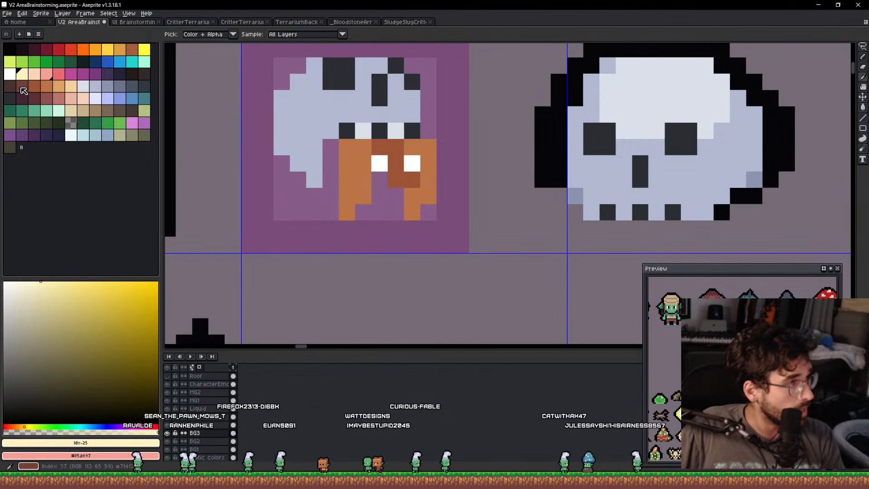
pyautogui.click(22, 87)
pyautogui.moveTo(380, 180); pyautogui.dragTo(381, 196)
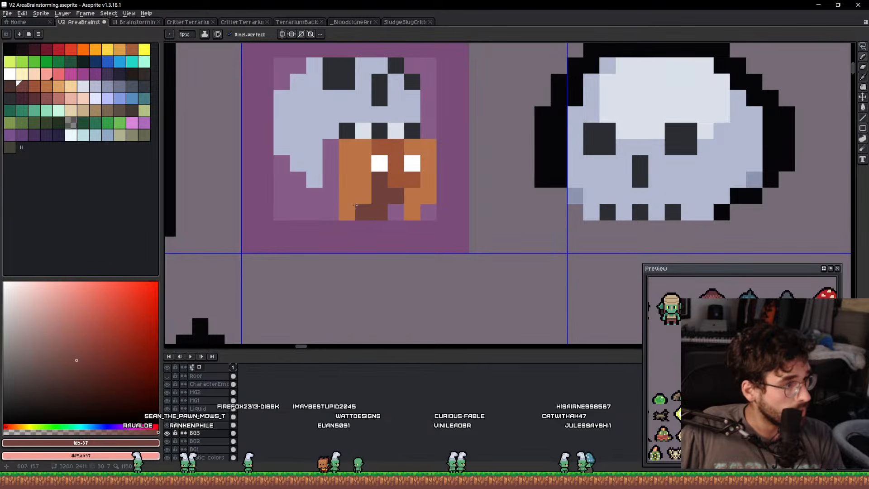
pyautogui.hotkey('ctrl', 'z')
pyautogui.moveTo(334, 154); pyautogui.dragTo(337, 200)
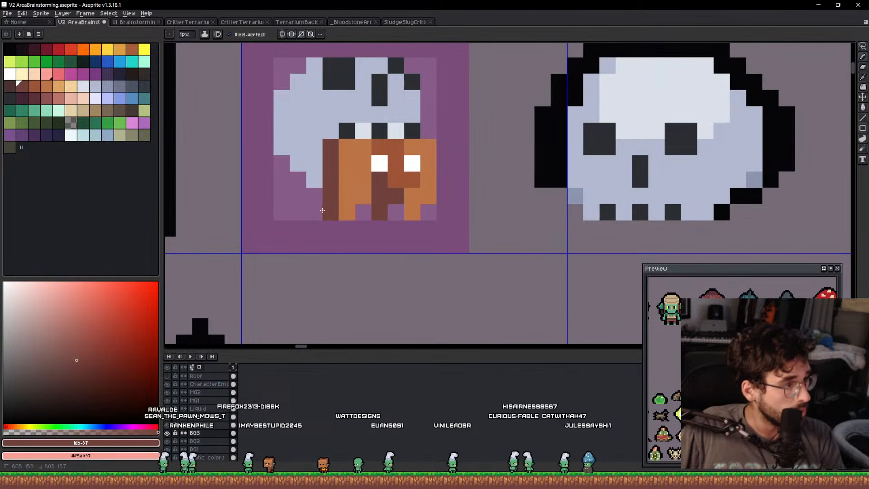
pyautogui.scroll(-4, 377, 190)
pyautogui.scroll(3, 381, 188)
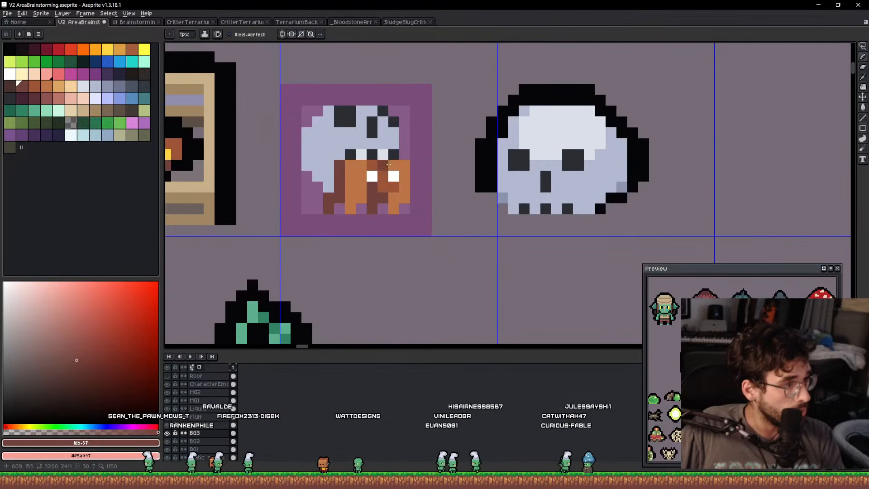
# Sample the reference skull's black, lasso the skull critter and apply the outline twice for a two-pixel-thick black border, then deselect.
pyautogui.keyDown('alt'); pyautogui.click(480, 164); pyautogui.keyUp('alt')
pyautogui.press('q')
pyautogui.moveTo(426, 209); pyautogui.dragTo(341, 208)
pyautogui.moveTo(331, 75); pyautogui.dragTo(452, 136)
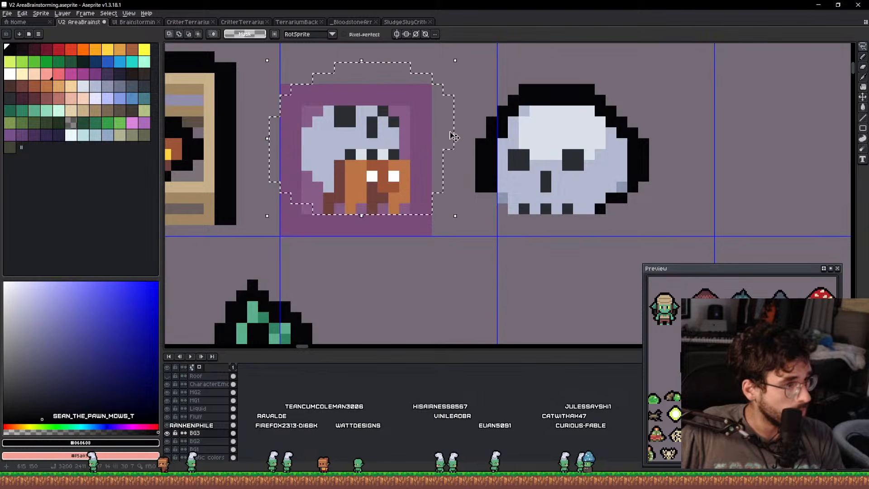
pyautogui.hotkey('shift', 'o')
pyautogui.press('Return')
pyautogui.hotkey('shift', 'o')
pyautogui.press('Return')
pyautogui.hotkey('ctrl', 'd')
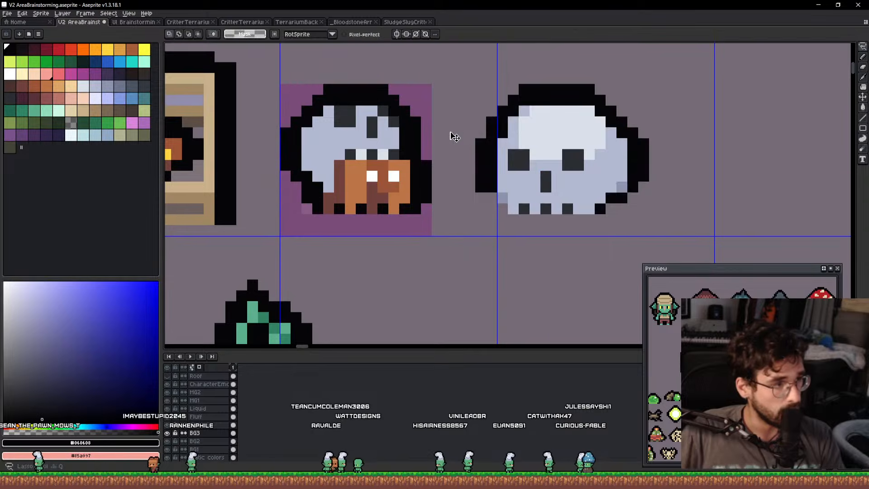
# Extend the eye socket and nose hole of the critter's skull with pixels of the sampled dark grey.
pyautogui.scroll(1, 393, 132)
pyautogui.press('b')
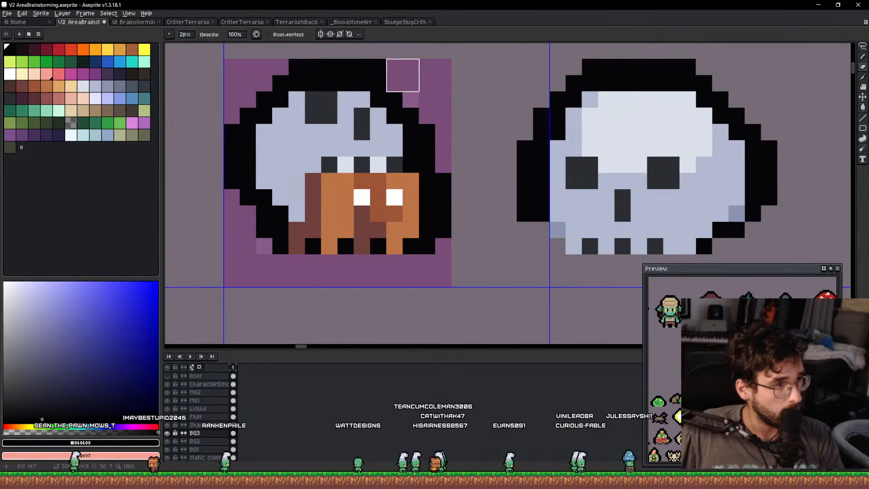
pyautogui.scroll(-1, 407, 128)
pyautogui.scroll(-2, 416, 137)
pyautogui.scroll(3, 403, 131)
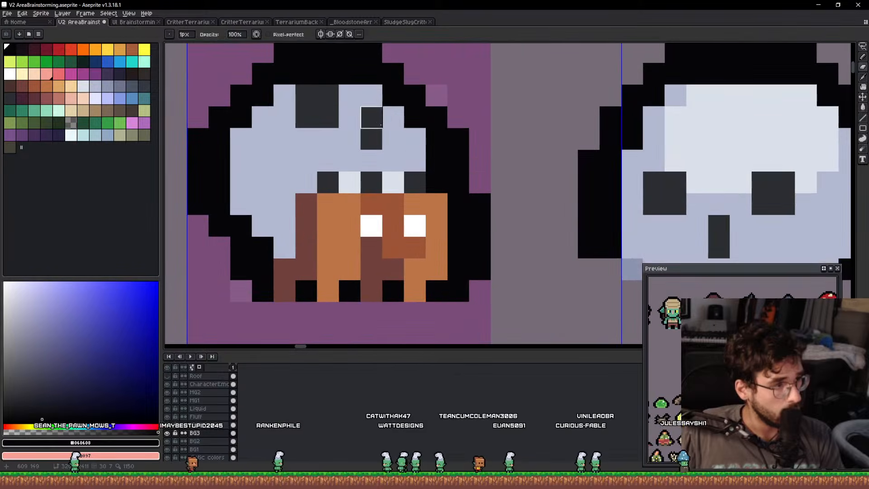
pyautogui.keyDown('alt'); pyautogui.click(372, 119); pyautogui.keyUp('alt')
pyautogui.scroll(-3, 390, 140)
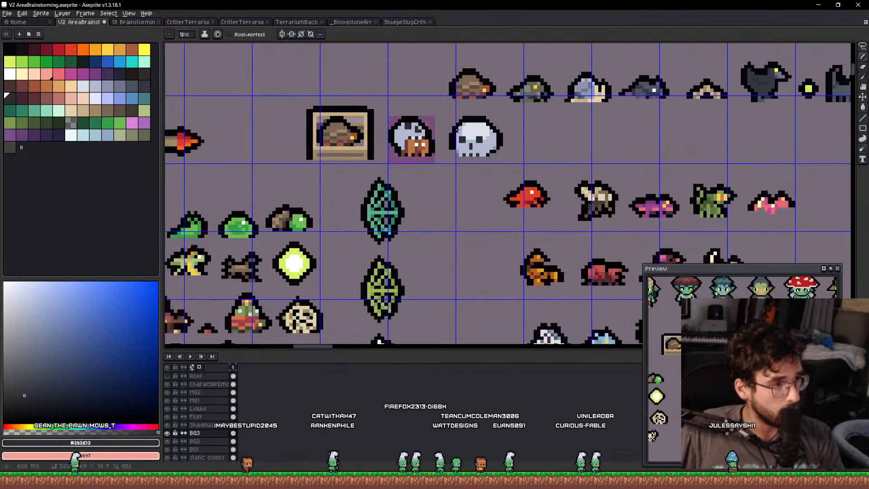
pyautogui.scroll(3, 341, 94)
pyautogui.scroll(-3, 430, 124)
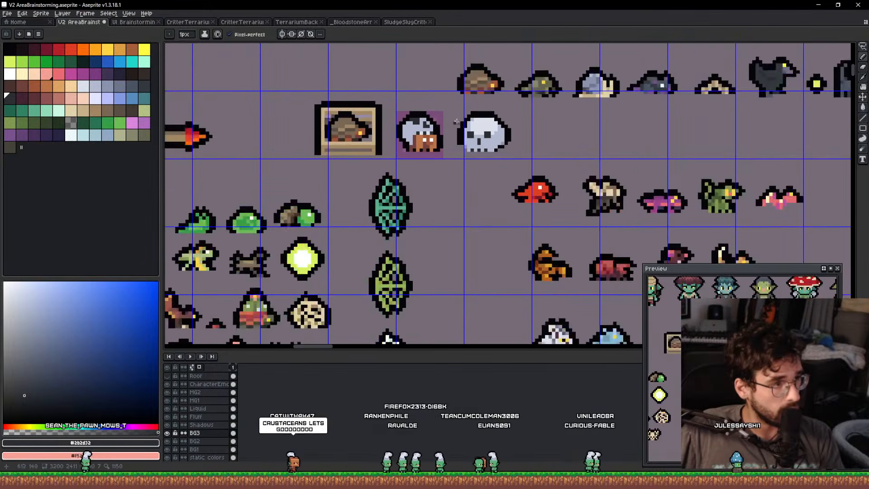
# Trim the edge of the skull's dark eye socket with the sampled bone colour #b3b9d1.
pyautogui.scroll(3, 428, 120)
pyautogui.keyDown('alt'); pyautogui.click(392, 116); pyautogui.keyUp('alt')
pyautogui.click(365, 115)
pyautogui.scroll(-3, 409, 123)
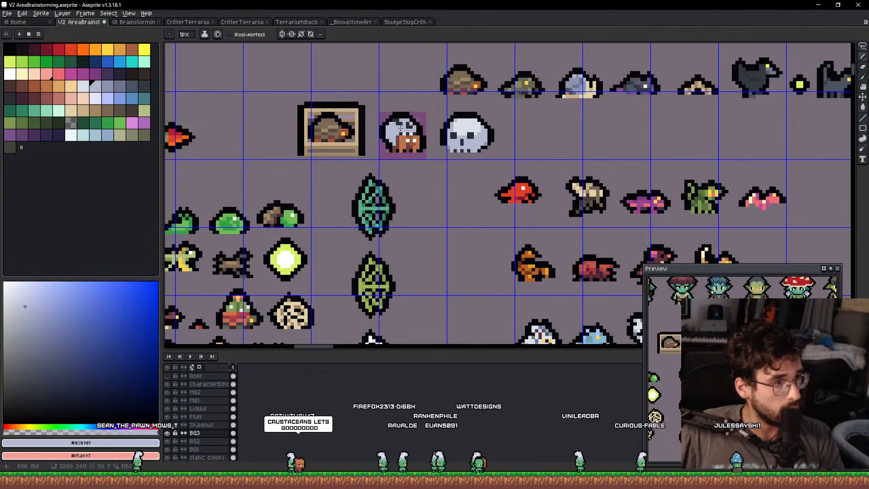
pyautogui.scroll(3, 400, 129)
pyautogui.scroll(-5, 392, 103)
pyautogui.scroll(2, 412, 104)
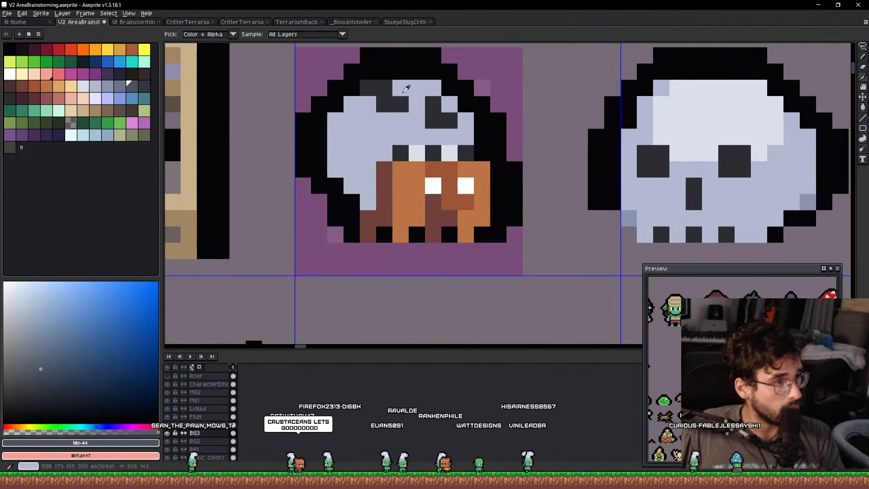
# Add shading pixels around the skull's eye socket in blue-grey Idx-45, undoing the stray pixel.
pyautogui.scroll(1, 403, 92)
pyautogui.click(400, 91)
pyautogui.click(368, 104)
pyautogui.click(353, 104)
pyautogui.hotkey('ctrl', 'z')
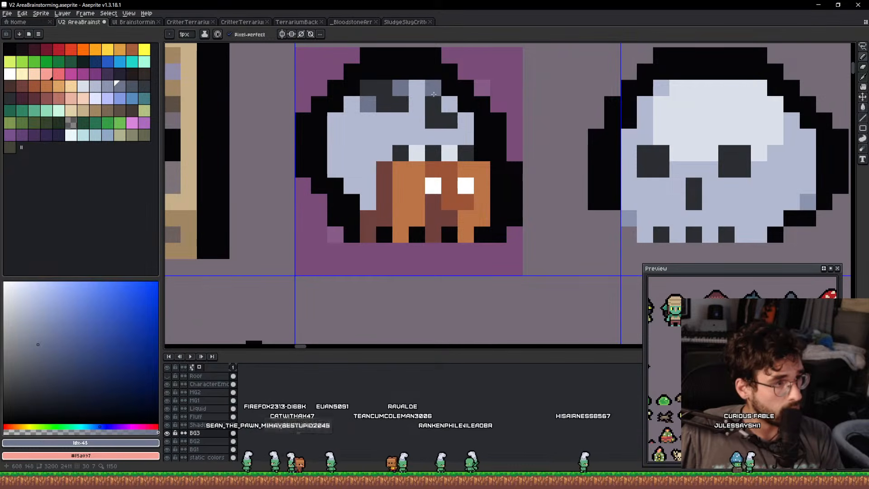
# Shade the back of the skull above the legs with blue-greys Idx-44 and Idx-45.
pyautogui.scroll(1, 433, 95)
pyautogui.scroll(-3, 434, 92)
pyautogui.scroll(2, 438, 86)
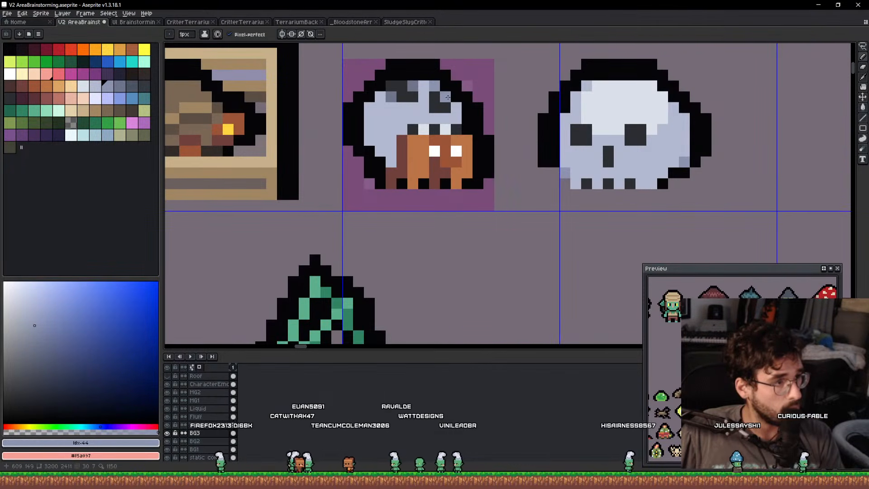
pyautogui.scroll(-2, 448, 97)
pyautogui.scroll(1, 426, 133)
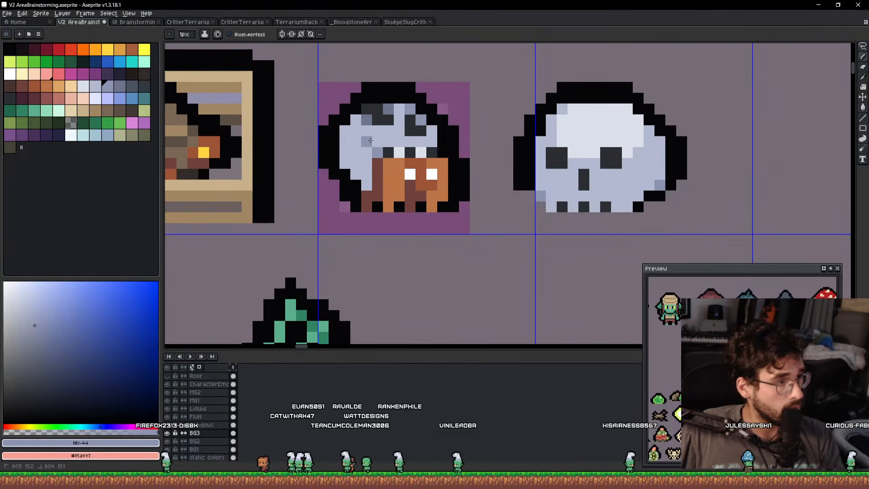
pyautogui.keyDown('alt'); pyautogui.click(366, 120); pyautogui.keyUp('alt')
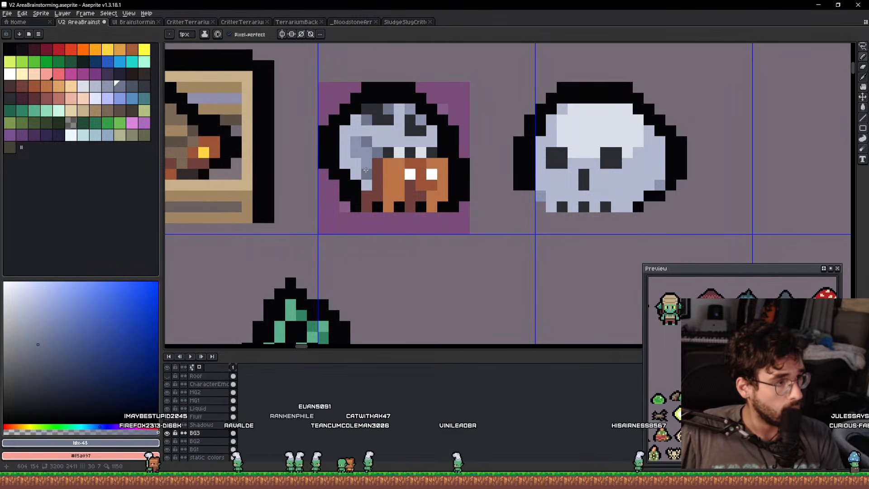
pyautogui.scroll(-4, 380, 147)
pyautogui.scroll(3, 431, 149)
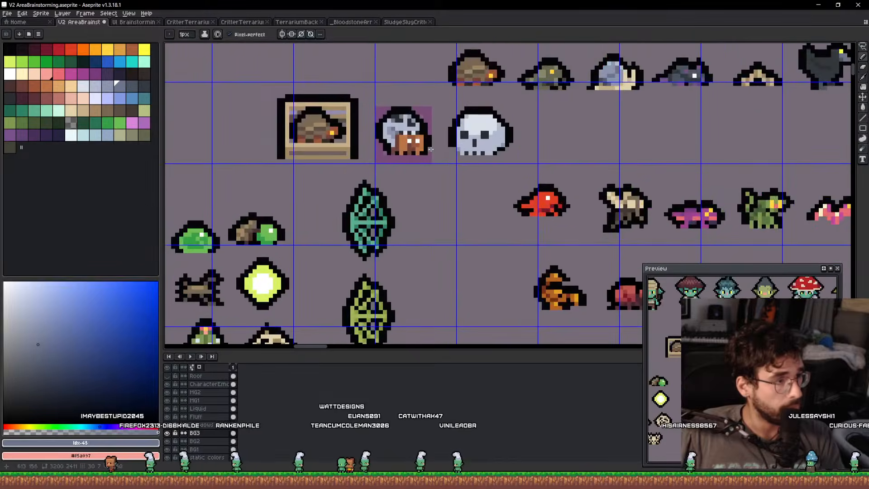
# Remove the large front-view reference skull beside the skull critter and save the file.
pyautogui.press('e')
pyautogui.moveTo(481, 131); pyautogui.dragTo(508, 163)
pyautogui.hotkey('ctrl', 's')
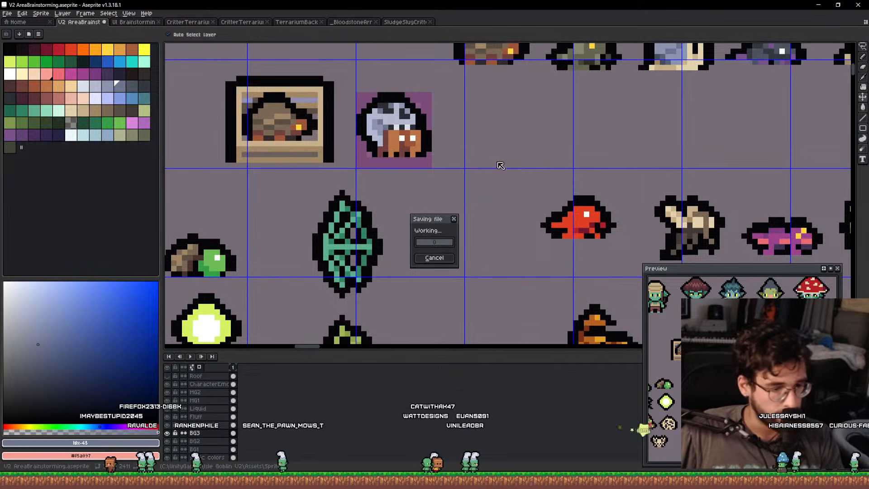
pyautogui.scroll(-1, 493, 161)
pyautogui.press('q')
pyautogui.moveTo(402, 103)
pyautogui.mouseDown()
pyautogui.moveTo(418, 145)
pyautogui.moveTo(429, 130)
pyautogui.moveTo(423, 147)
pyautogui.mouseUp()
pyautogui.hotkey('ctrl', 'd')
# Highlight the upper part of the critter's orange-brown front legs in lighter orange Idx-40.
pyautogui.press('b')
pyautogui.scroll(6, 419, 146)
pyautogui.keyDown('alt'); pyautogui.click(423, 142); pyautogui.keyUp('alt')
pyautogui.press(']')
pyautogui.click(423, 142)
pyautogui.press('-')
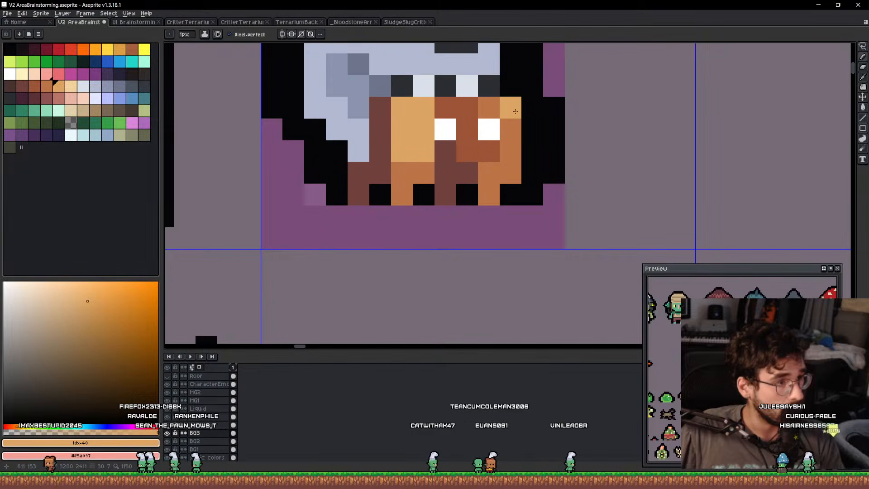
pyautogui.moveTo(513, 110); pyautogui.dragTo(510, 151)
pyautogui.click(486, 107)
# Try darkest-brown Idx-36 shading on the critter's face around the eyes.
pyautogui.keyDown('alt'); pyautogui.click(471, 181); pyautogui.keyUp('alt')
pyautogui.press('[')
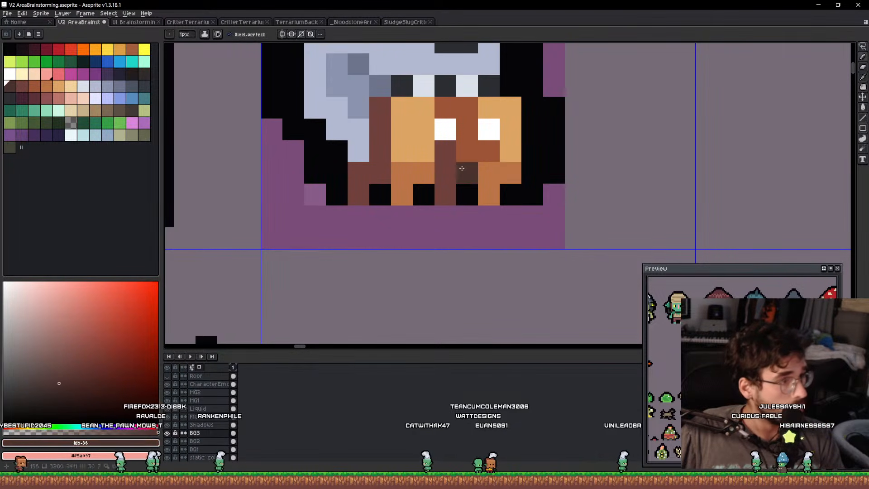
pyautogui.moveTo(445, 150)
pyautogui.mouseDown()
pyautogui.moveTo(480, 168)
pyautogui.moveTo(499, 152)
pyautogui.moveTo(506, 135)
pyautogui.moveTo(489, 108)
pyautogui.mouseUp()
pyautogui.scroll(-5, 543, 122)
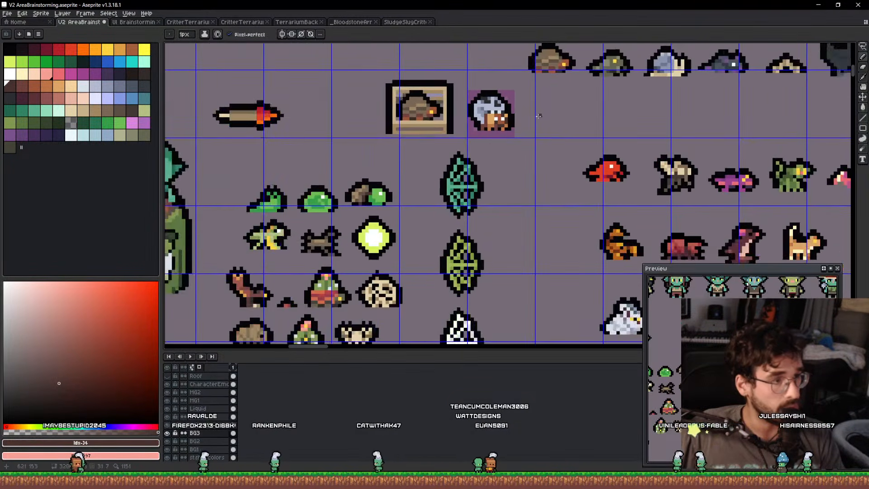
pyautogui.press('v')
pyautogui.press('b')
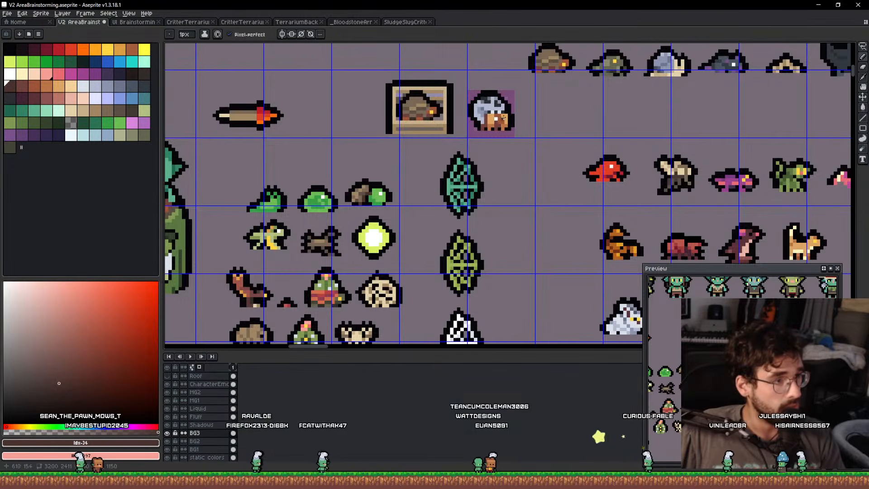
pyautogui.scroll(4, 503, 118)
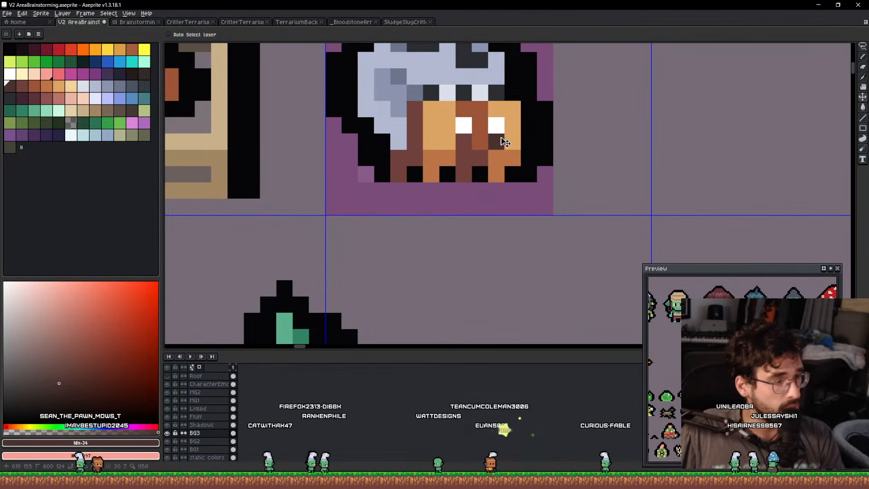
pyautogui.hotkey('ctrl', 'z')
# Add pale Idx-41 highlight pixels to the upper part of the critter's light orange legs.
pyautogui.scroll(3, 500, 131)
pyautogui.moveTo(508, 105); pyautogui.dragTo(475, 156)
pyautogui.keyDown('alt'); pyautogui.click(485, 133); pyautogui.keyUp('alt')
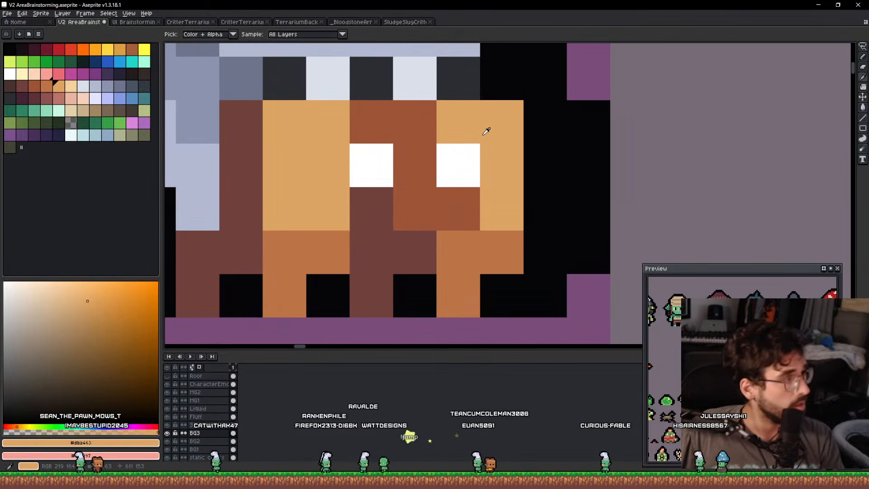
pyautogui.press(']')
pyautogui.click(468, 129)
pyautogui.click(500, 158)
pyautogui.click(497, 140)
pyautogui.click(506, 208)
pyautogui.click(544, 208)
pyautogui.scroll(-5, 547, 187)
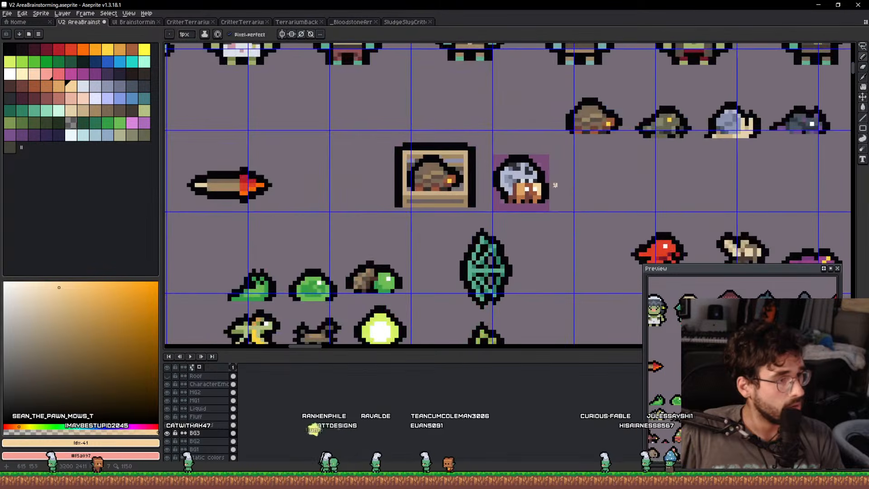
# Move the finished skull critter into the critter collection beside the banded-tail critter, deselect it and save the file.
pyautogui.scroll(1, 547, 185)
pyautogui.press('q')
pyautogui.moveTo(591, 233)
pyautogui.mouseDown()
pyautogui.moveTo(465, 224)
pyautogui.moveTo(563, 154)
pyautogui.mouseUp()
pyautogui.scroll(-4, 531, 167)
pyautogui.moveTo(540, 181)
pyautogui.mouseDown()
pyautogui.moveTo(477, 312)
pyautogui.moveTo(435, 111)
pyautogui.moveTo(371, 156)
pyautogui.moveTo(345, 132)
pyautogui.moveTo(361, 161)
pyautogui.moveTo(338, 167)
pyautogui.mouseUp()
pyautogui.hotkey('ctrl', 'd')
pyautogui.scroll(2, 371, 113)
pyautogui.scroll(1, 371, 155)
pyautogui.press('m')
pyautogui.hotkey('ctrl', 'd')
pyautogui.hotkey('ctrl', 's')
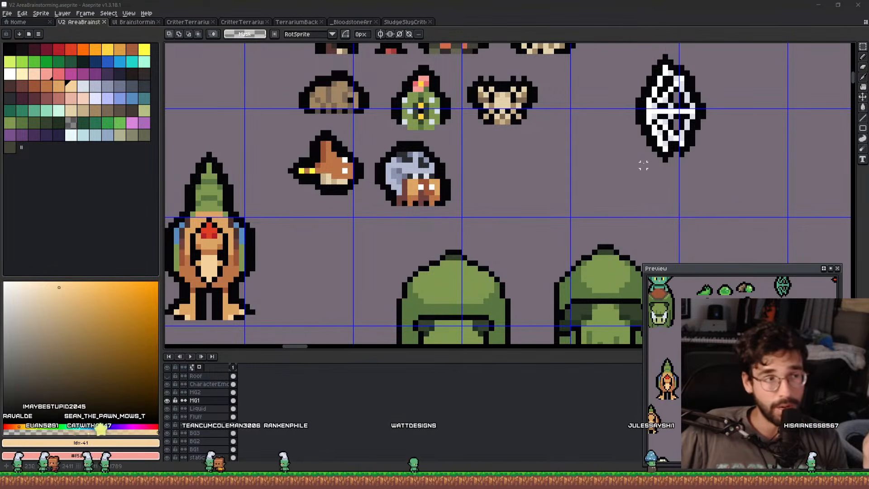
# Look over the other critter groups across the sheet and save the file.
pyautogui.scroll(-3, 642, 164)
pyautogui.scroll(1, 410, 202)
pyautogui.moveTo(573, 166); pyautogui.dragTo(457, 222)
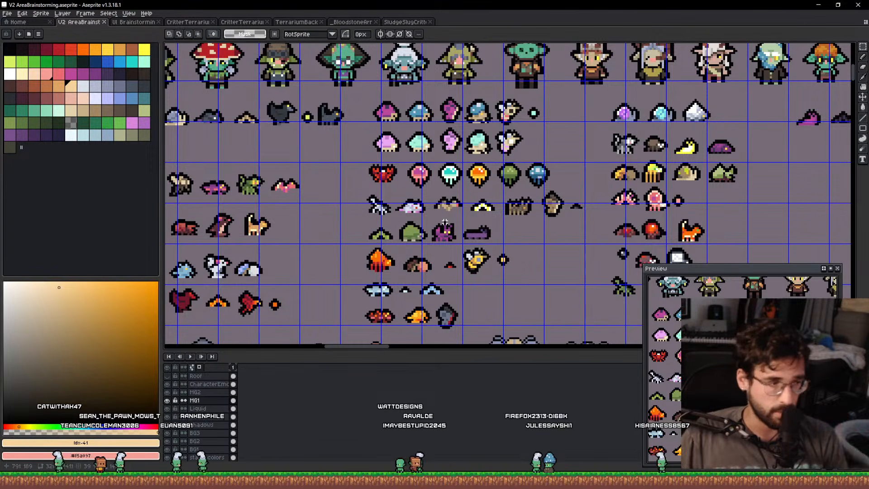
pyautogui.scroll(-2, 487, 159)
pyautogui.hotkey('ctrl', 's')
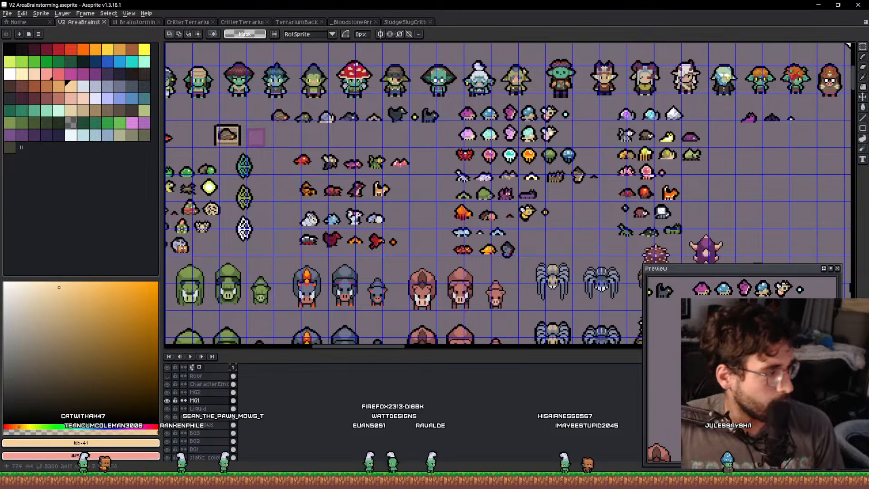
# Move the two rows of slimes, lizard, cat and glowing orb up and left, in line with the desert critters below.
pyautogui.scroll(3, 348, 213)
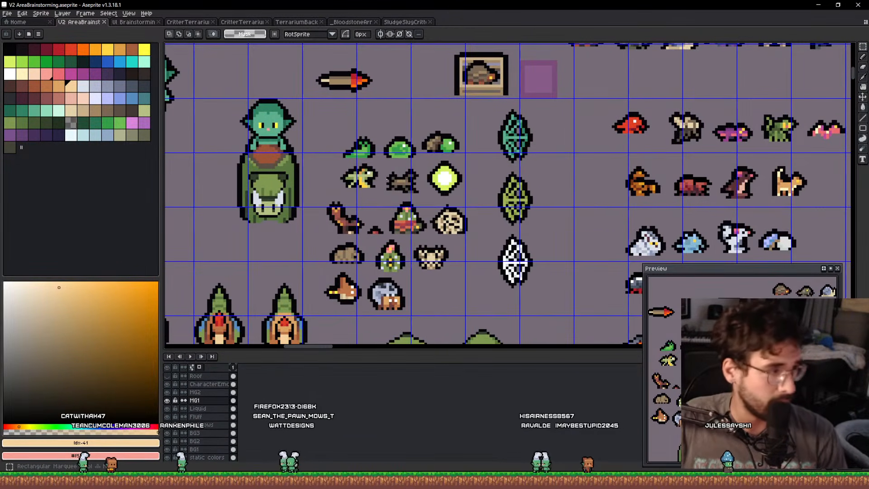
pyautogui.moveTo(333, 115); pyautogui.dragTo(434, 157)
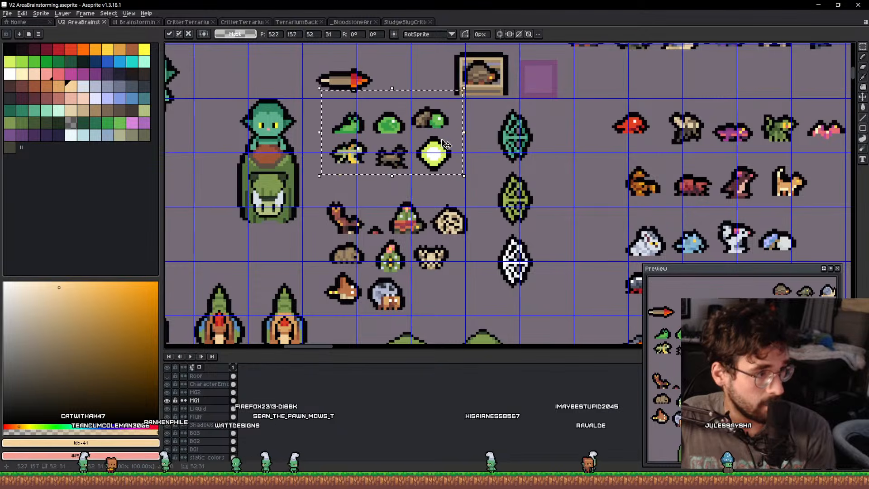
pyautogui.click(442, 209)
pyautogui.scroll(-3, 441, 209)
pyautogui.scroll(1, 479, 214)
pyautogui.moveTo(478, 214); pyautogui.dragTo(539, 211)
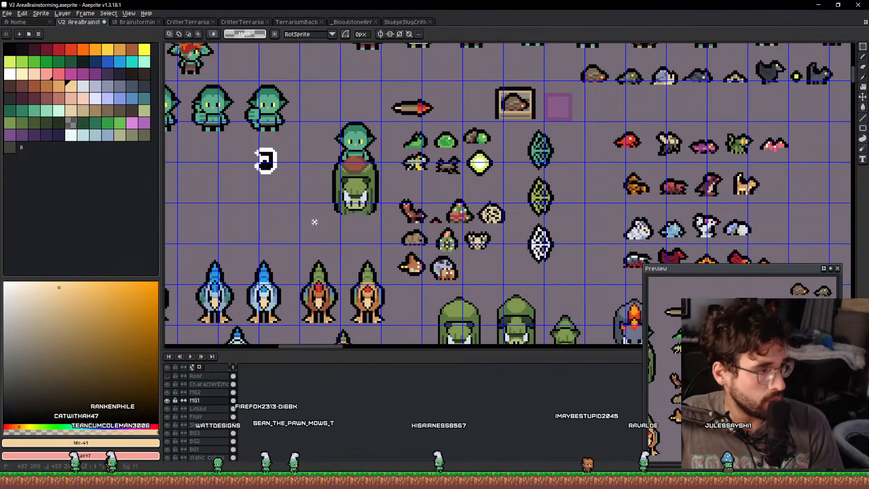
# Move the goblin riding the green boar to the left, clear of the critter collection, and deselect it.
pyautogui.moveTo(314, 223); pyautogui.dragTo(385, 116)
pyautogui.moveTo(347, 166); pyautogui.dragTo(322, 167)
pyautogui.scroll(4, 394, 242)
pyautogui.scroll(-3, 395, 243)
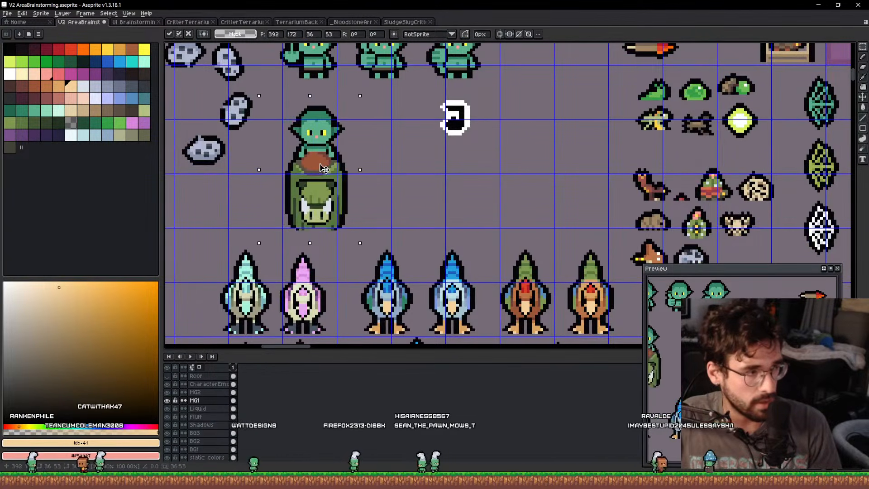
pyautogui.click(403, 180)
# Move the small black-and-white icon from below the row of green goblins to just above the last goblin.
pyautogui.scroll(-3, 405, 181)
pyautogui.moveTo(468, 220); pyautogui.dragTo(194, 121)
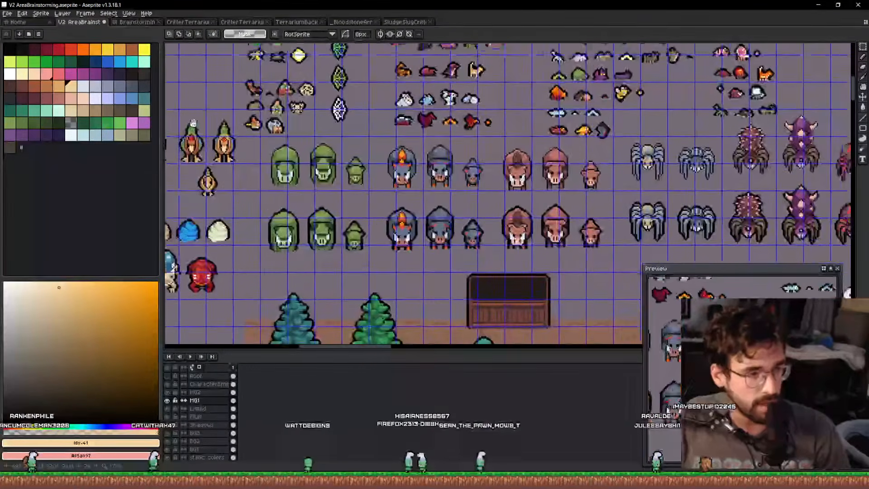
pyautogui.scroll(2, 419, 208)
pyautogui.moveTo(536, 215); pyautogui.dragTo(575, 263)
pyautogui.scroll(-2, 376, 195)
pyautogui.moveTo(336, 168); pyautogui.dragTo(502, 240)
pyautogui.scroll(1, 502, 241)
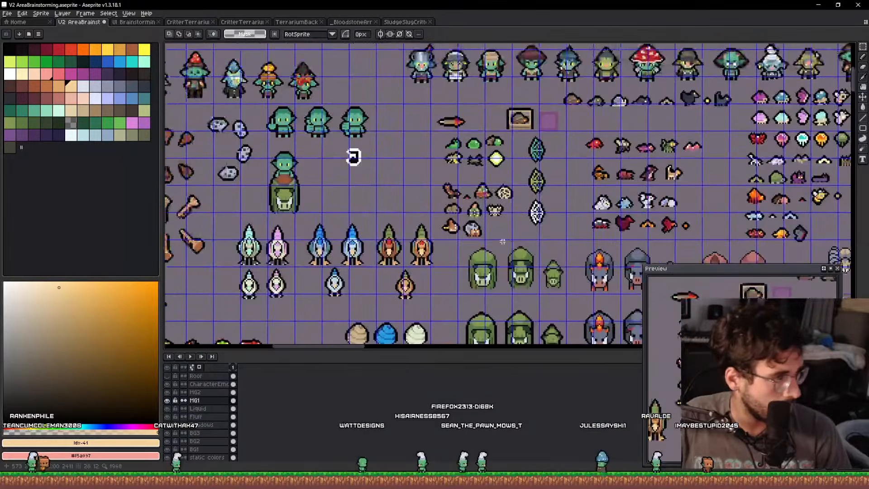
pyautogui.scroll(1, 347, 174)
pyautogui.moveTo(331, 144)
pyautogui.mouseDown()
pyautogui.moveTo(378, 166)
pyautogui.moveTo(408, 128)
pyautogui.mouseUp()
pyautogui.moveTo(387, 147)
pyautogui.mouseDown()
pyautogui.moveTo(396, 133)
pyautogui.moveTo(387, 122)
pyautogui.moveTo(362, 144)
pyautogui.mouseUp()
pyautogui.moveTo(496, 206)
pyautogui.mouseDown()
pyautogui.moveTo(350, 158)
pyautogui.moveTo(339, 142)
pyautogui.mouseUp()
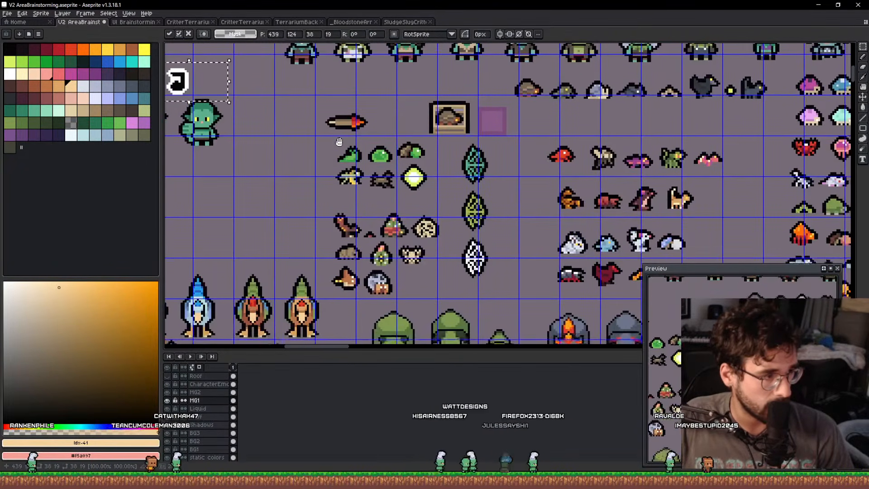
pyautogui.scroll(1, 360, 243)
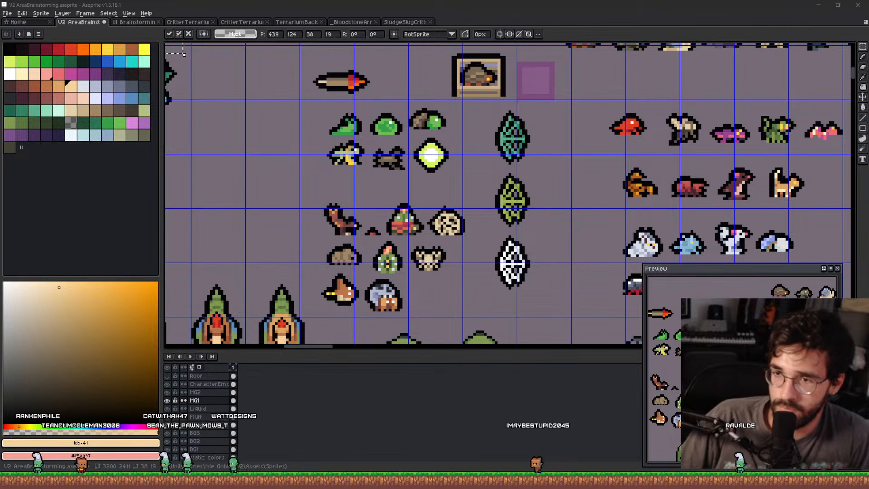
# Switch to the browser and look through the Deserts habitat page of The World of Pokémon for critter ideas.
pyautogui.hotkey('alt', 'Tab')
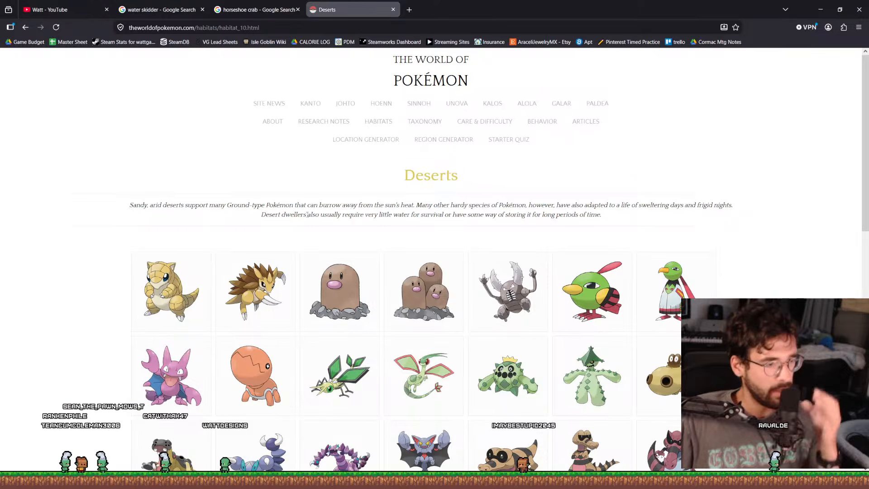
pyautogui.scroll(-3, 365, 257)
pyautogui.scroll(-4, 365, 257)
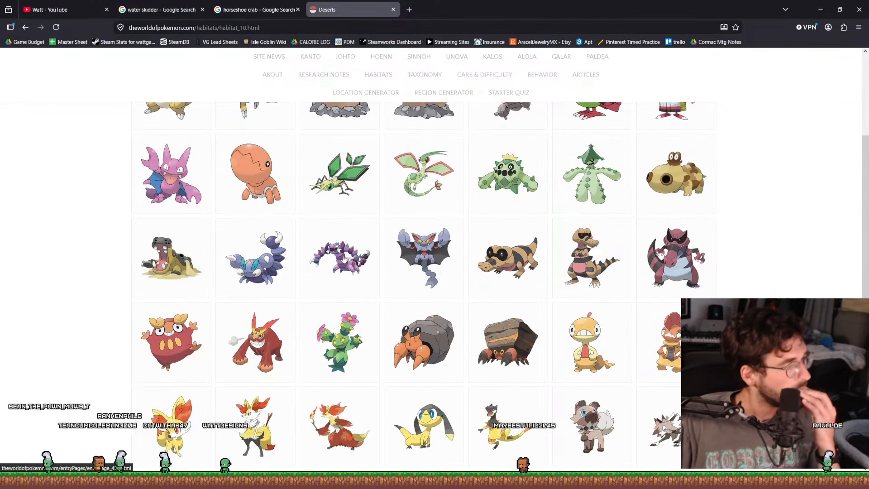
pyautogui.scroll(-3, 352, 251)
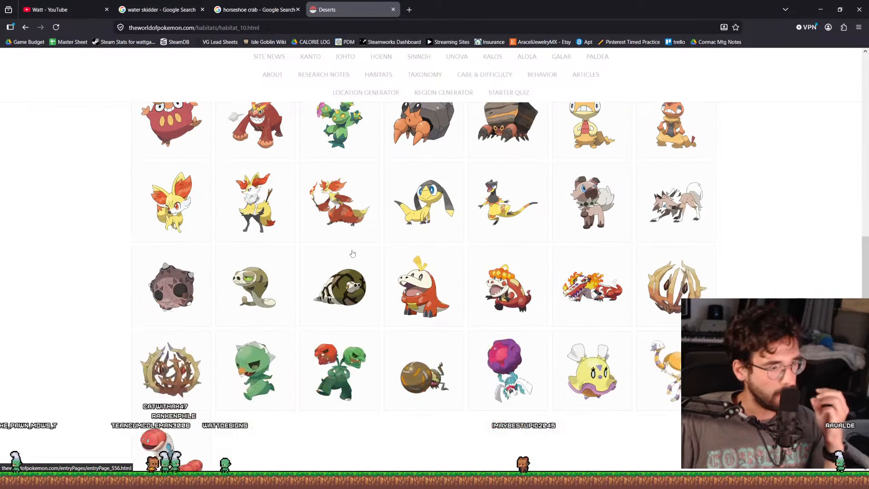
pyautogui.scroll(-2, 352, 249)
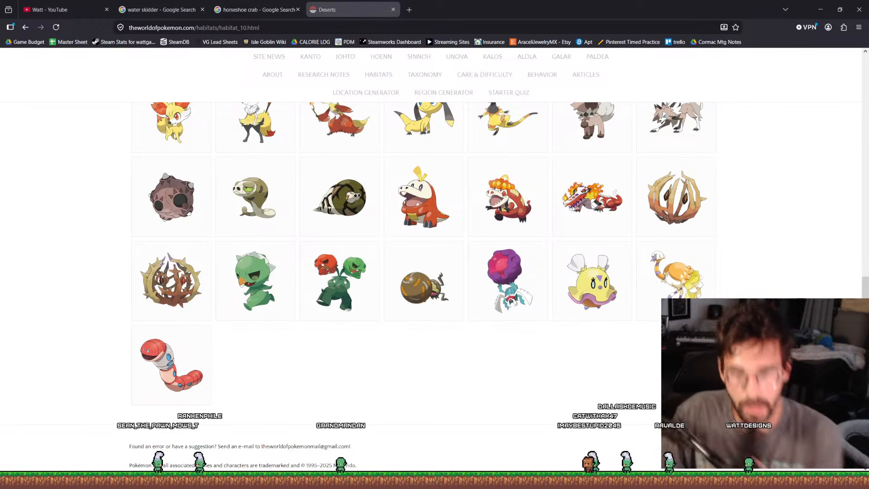
pyautogui.scroll(6, 254, 263)
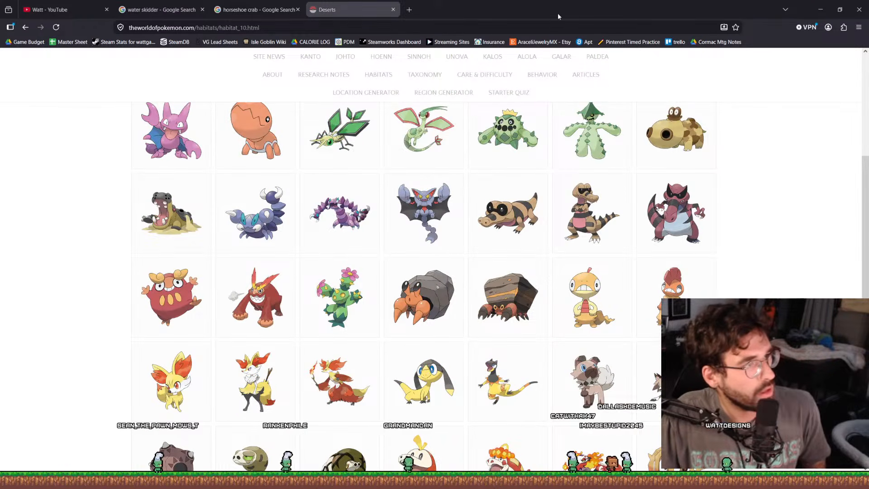
# Switch back to the sprite sheet in Aseprite and look over the rows of desert critters.
pyautogui.hotkey('alt', 'Tab')
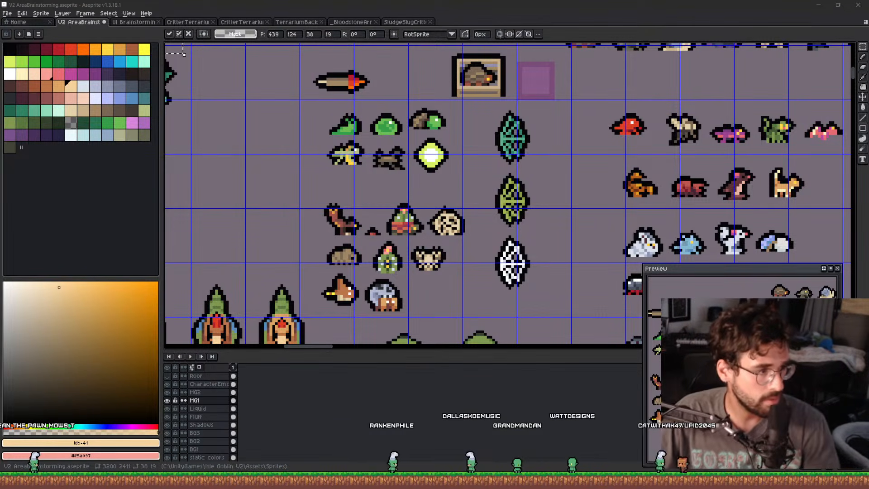
pyautogui.scroll(2, 471, 228)
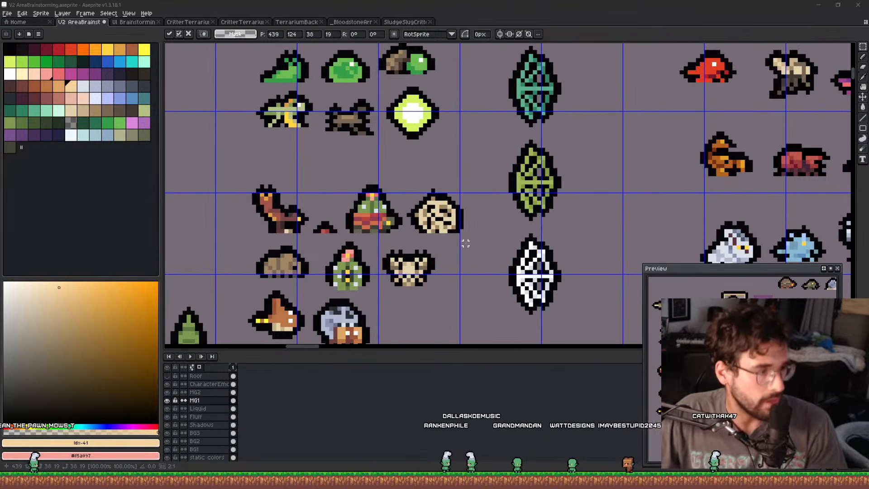
pyautogui.moveTo(452, 234); pyautogui.dragTo(475, 162)
pyautogui.moveTo(590, 133); pyautogui.dragTo(485, 194)
pyautogui.scroll(-1, 487, 195)
pyautogui.scroll(3, 357, 231)
pyautogui.moveTo(357, 231); pyautogui.dragTo(375, 227)
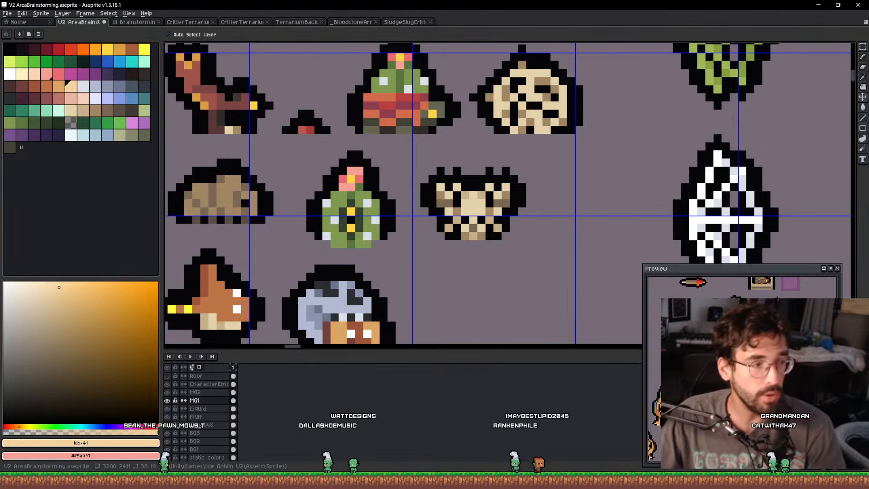
# Copy the brown-helmeted mole character from the end of the goblin row and paste it beside the teal crystal in the critter area.
pyautogui.scroll(-6, 688, 229)
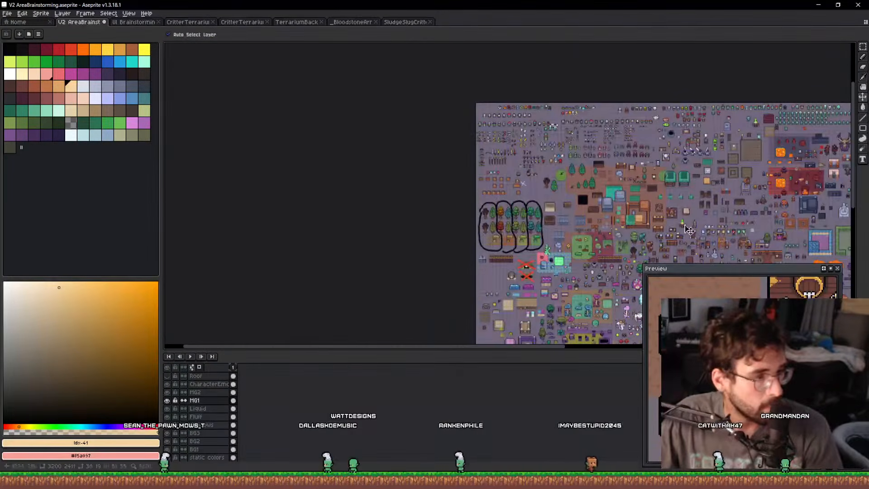
pyautogui.moveTo(685, 226); pyautogui.dragTo(447, 256)
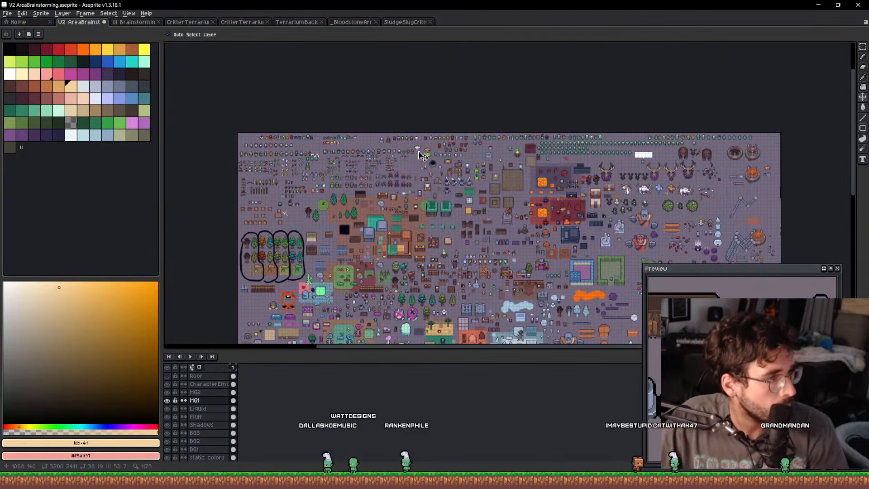
pyautogui.scroll(3, 422, 155)
pyautogui.scroll(3, 490, 171)
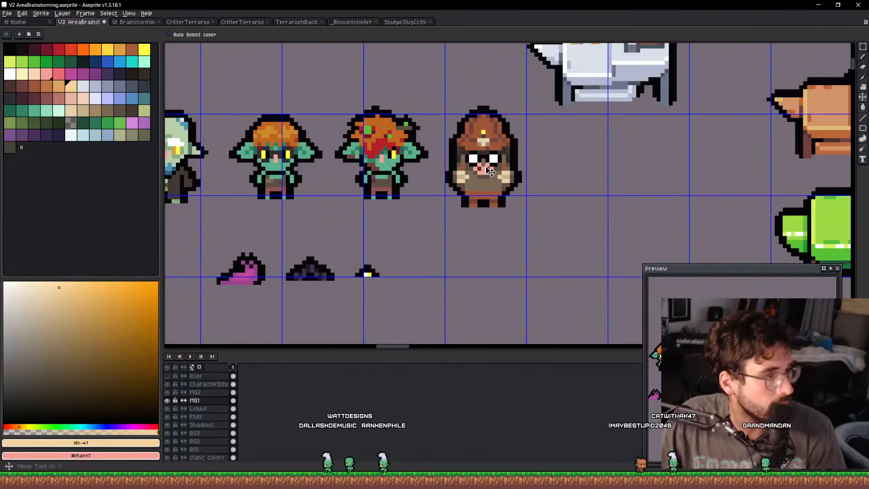
pyautogui.press('q')
pyautogui.moveTo(426, 143)
pyautogui.mouseDown()
pyautogui.moveTo(545, 206)
pyautogui.moveTo(521, 116)
pyautogui.moveTo(545, 135)
pyautogui.moveTo(524, 119)
pyautogui.mouseUp()
pyautogui.scroll(-6, 488, 148)
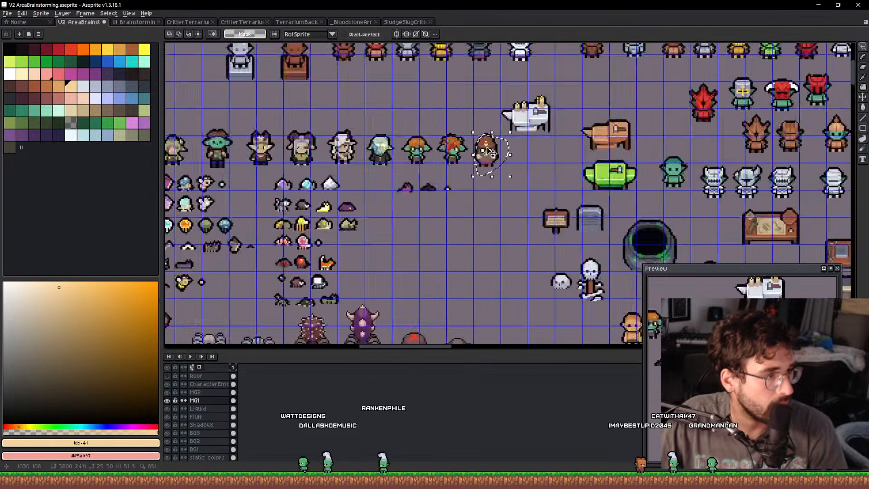
pyautogui.scroll(-2, 488, 152)
pyautogui.moveTo(488, 152); pyautogui.dragTo(547, 79)
pyautogui.moveTo(386, 175); pyautogui.dragTo(582, 220)
pyautogui.scroll(5, 450, 172)
pyautogui.moveTo(500, 144); pyautogui.dragTo(431, 219)
pyautogui.hotkey('ctrl', 'v')
pyautogui.moveTo(506, 204); pyautogui.dragTo(438, 236)
pyautogui.hotkey('ctrl', 'd')
# Paint a rounded critter body inside the purple template square, using the taupe brown #796755 sampled from the mole character.
pyautogui.scroll(3, 420, 183)
pyautogui.keyDown('alt'); pyautogui.click(452, 300); pyautogui.keyUp('alt')
pyautogui.moveTo(381, 134); pyautogui.dragTo(425, 222)
pyautogui.press('b')
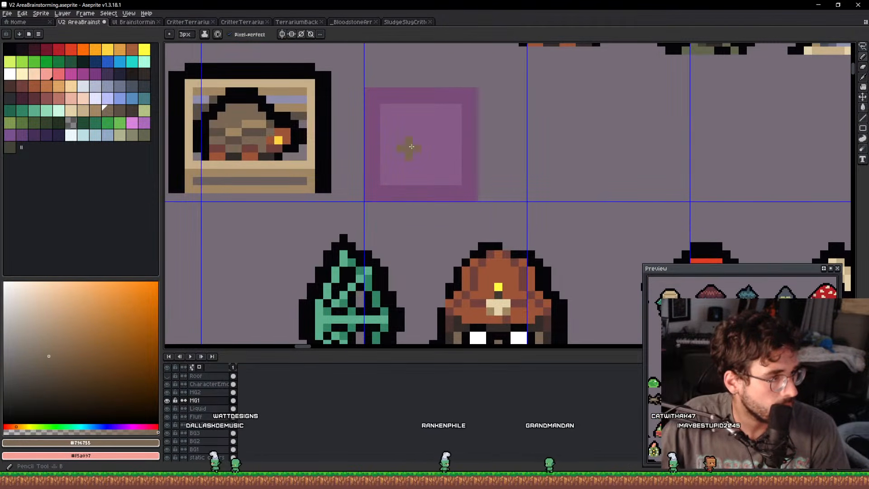
pyautogui.scroll(3, 411, 146)
pyautogui.keyDown('ctrl'); pyautogui.scroll(-1, 411, 147); pyautogui.keyUp('ctrl')
pyautogui.moveTo(372, 155); pyautogui.dragTo(388, 104)
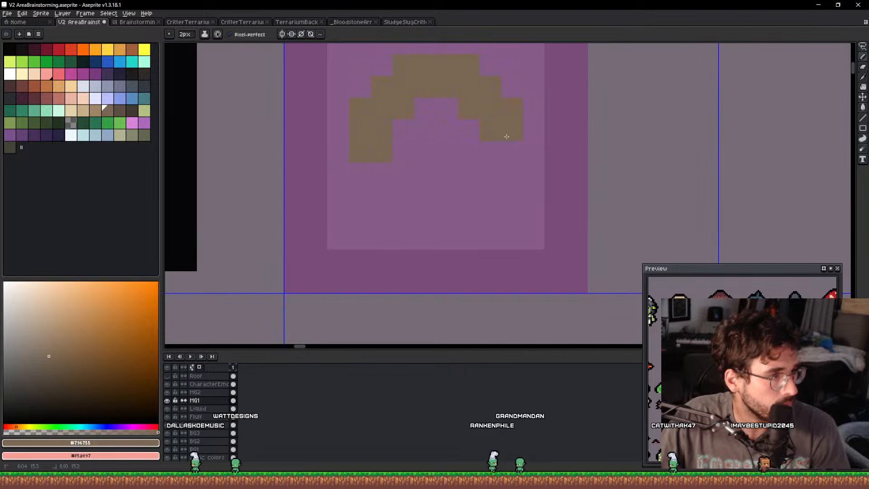
pyautogui.scroll(-3, 479, 168)
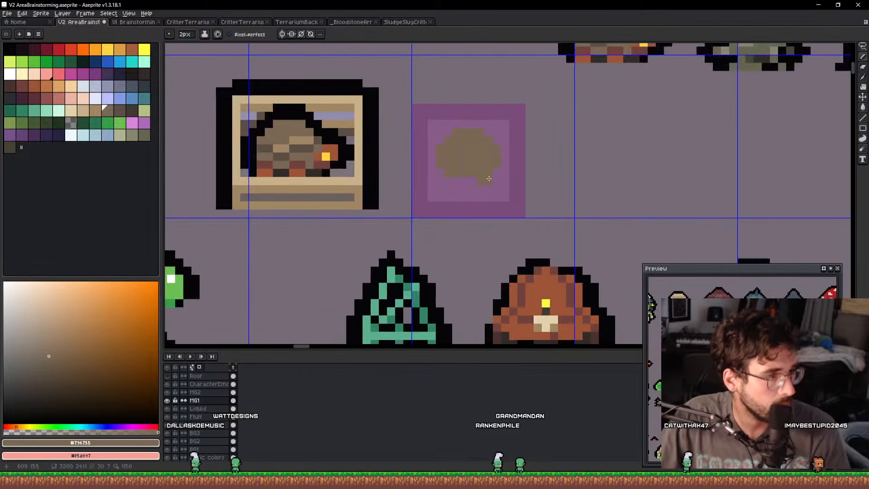
pyautogui.moveTo(488, 178); pyautogui.dragTo(429, 152)
# Paint a pink snout with two raised bumps on the critter's body, using #f5a097 sampled from the mole character's nose.
pyautogui.keyDown('alt'); pyautogui.click(485, 285); pyautogui.keyUp('alt')
pyautogui.moveTo(485, 285); pyautogui.dragTo(473, 235)
pyautogui.keyDown('alt'); pyautogui.click(484, 299); pyautogui.keyUp('alt')
pyautogui.keyDown('alt'); pyautogui.click(486, 295); pyautogui.keyUp('alt')
pyautogui.click(413, 92)
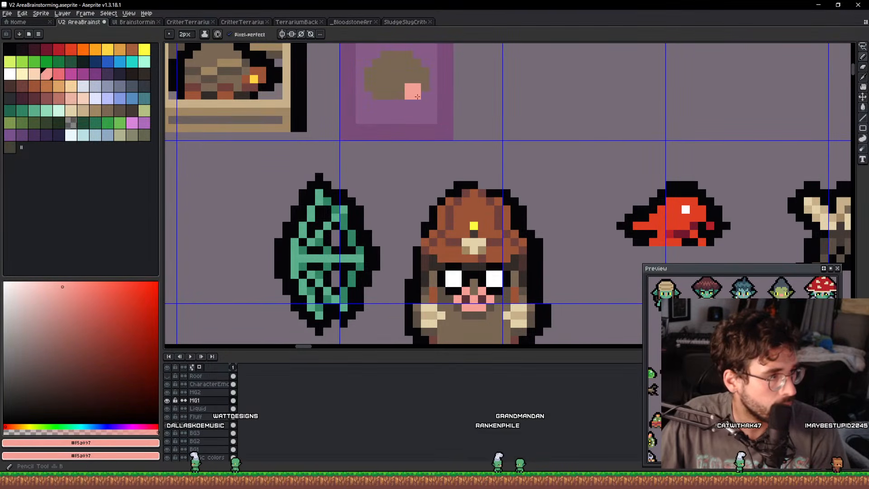
pyautogui.scroll(1, 402, 83)
pyautogui.keyDown('ctrl'); pyautogui.scroll(-1, 417, 83); pyautogui.keyUp('ctrl')
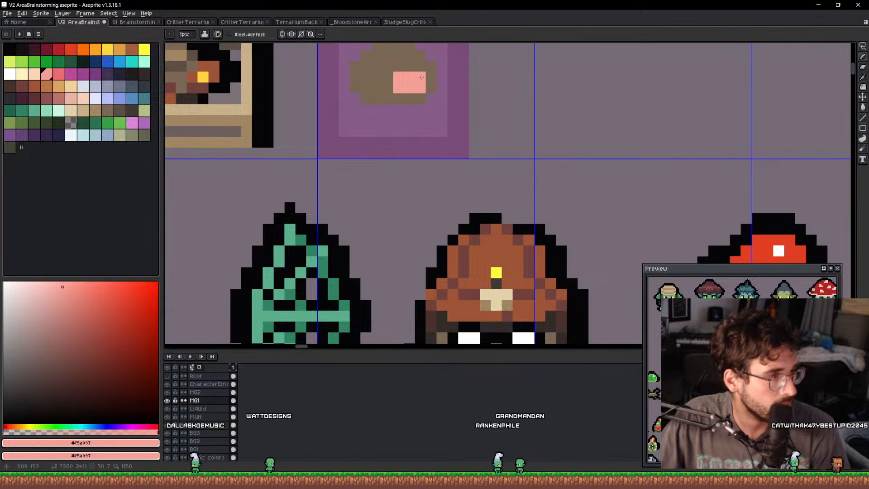
pyautogui.moveTo(414, 75); pyautogui.dragTo(440, 128)
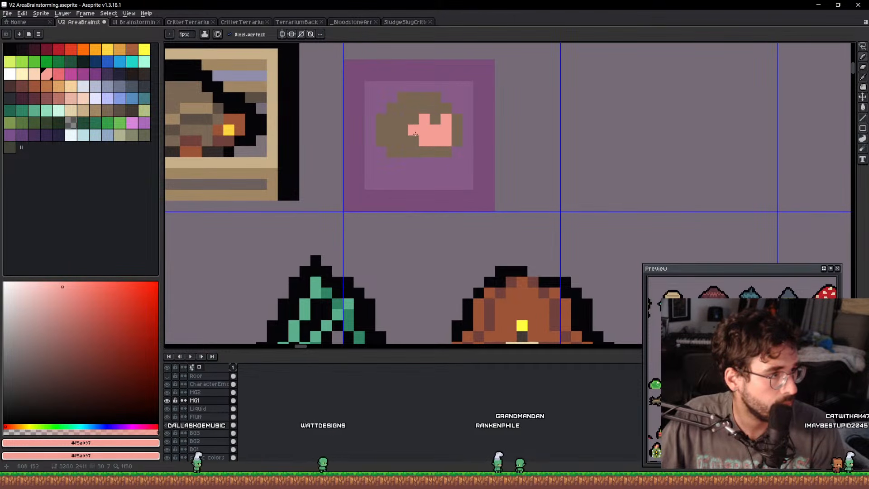
pyautogui.moveTo(480, 142); pyautogui.dragTo(460, 94)
# Shade the mole critter's back and underside with the sampled dark brown #5a4e44 and the darker brown #423934.
pyautogui.moveTo(492, 261); pyautogui.dragTo(468, 202)
pyautogui.scroll(-1, 467, 202)
pyautogui.keyDown('alt'); pyautogui.click(462, 311); pyautogui.keyUp('alt')
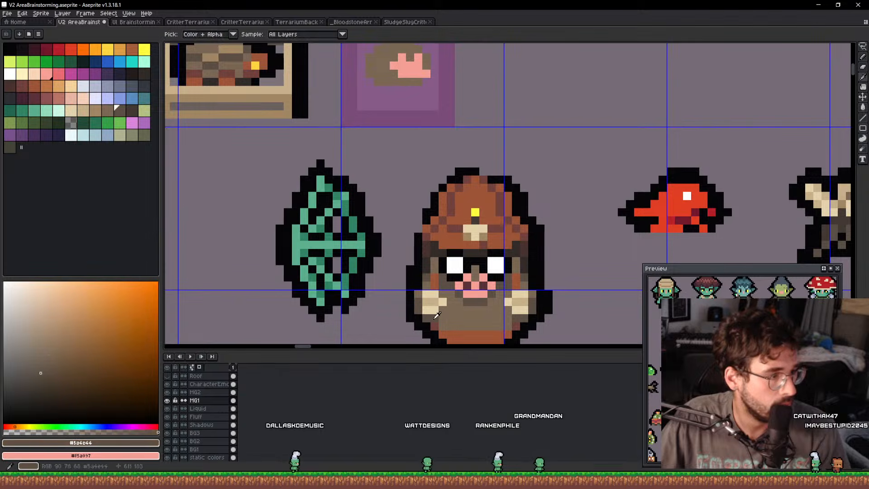
pyautogui.moveTo(374, 165); pyautogui.dragTo(458, 202)
pyautogui.moveTo(428, 113)
pyautogui.mouseDown()
pyautogui.moveTo(432, 175)
pyautogui.moveTo(470, 176)
pyautogui.moveTo(464, 190)
pyautogui.mouseUp()
pyautogui.scroll(1, 444, 160)
pyautogui.rightClick(461, 187)
pyautogui.moveTo(525, 187)
pyautogui.mouseDown()
pyautogui.moveTo(482, 183)
pyautogui.moveTo(493, 176)
pyautogui.mouseUp()
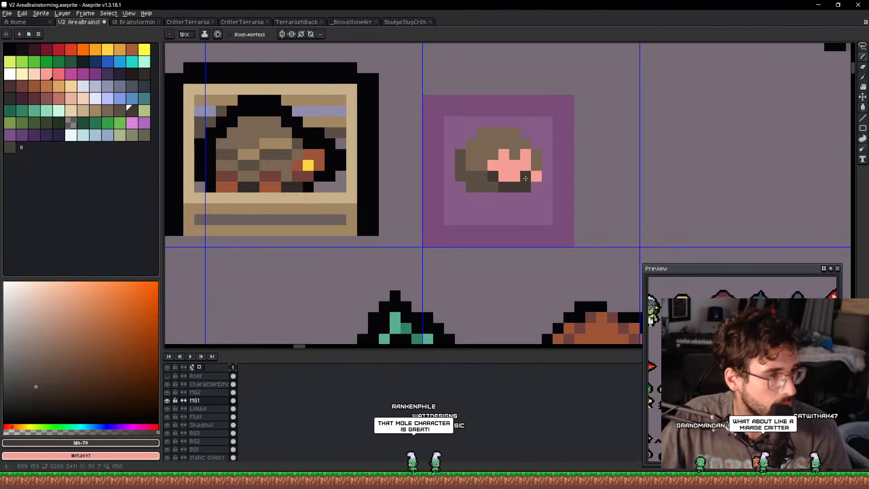
# Clean up the pink snout's lower edge and place two magenta pixels below its bumps.
pyautogui.keyDown('alt'); pyautogui.click(515, 173); pyautogui.keyUp('alt')
pyautogui.scroll(-1, 522, 167)
pyautogui.click(525, 165)
pyautogui.click(504, 165)
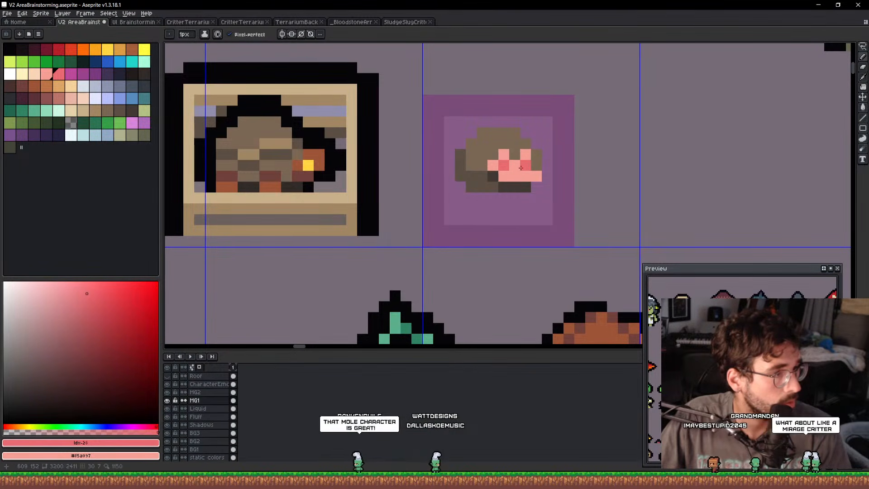
pyautogui.scroll(-1, 531, 168)
pyautogui.scroll(2, 530, 169)
pyautogui.scroll(-1, 524, 164)
pyautogui.click(524, 164)
pyautogui.click(494, 162)
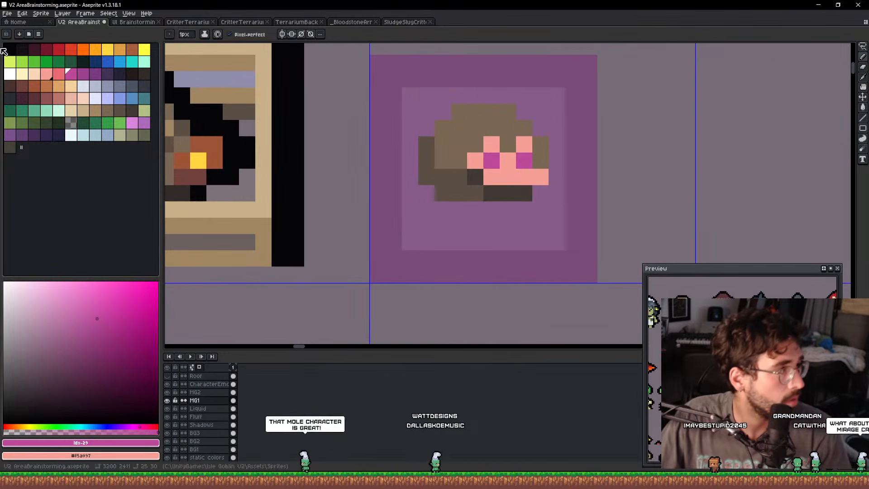
# Select the upper part of the mole critter, add a black outside outline and deselect it.
pyautogui.press('q')
pyautogui.moveTo(458, 176)
pyautogui.mouseDown()
pyautogui.moveTo(434, 80)
pyautogui.moveTo(605, 176)
pyautogui.moveTo(534, 199)
pyautogui.moveTo(578, 193)
pyautogui.mouseUp()
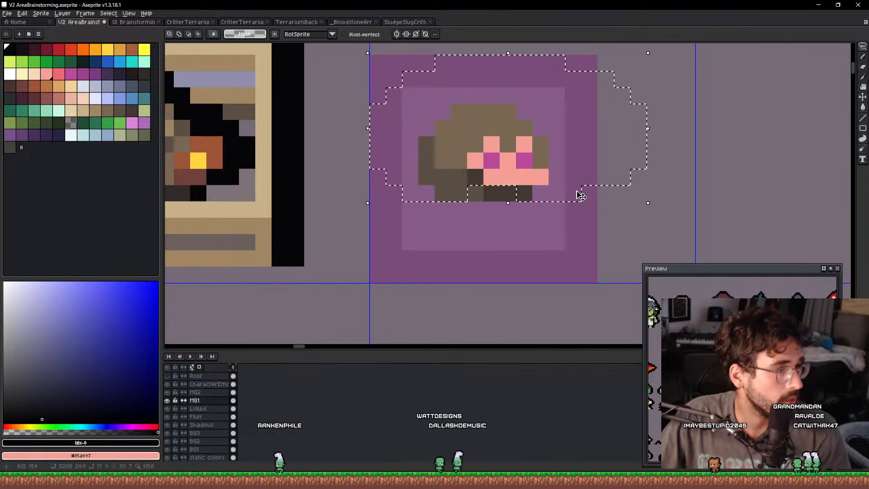
pyautogui.hotkey('shift', 'o')
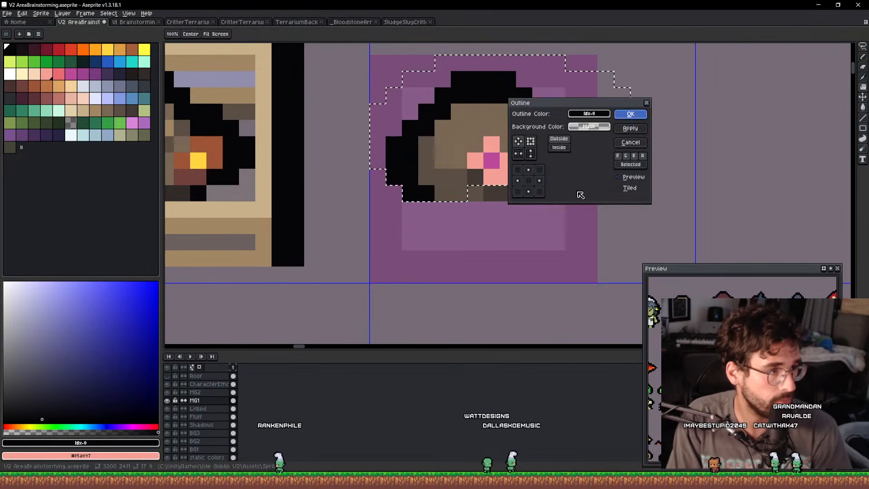
pyautogui.press('Return')
pyautogui.hotkey('ctrl', 'd')
# Recolour the black outline pixels at the mole critter's two bottom corners with the body's dark brown #5a4e44.
pyautogui.press('i')
pyautogui.keyDown('alt'); pyautogui.click(470, 185); pyautogui.keyUp('alt')
pyautogui.click(425, 190)
pyautogui.click(536, 192)
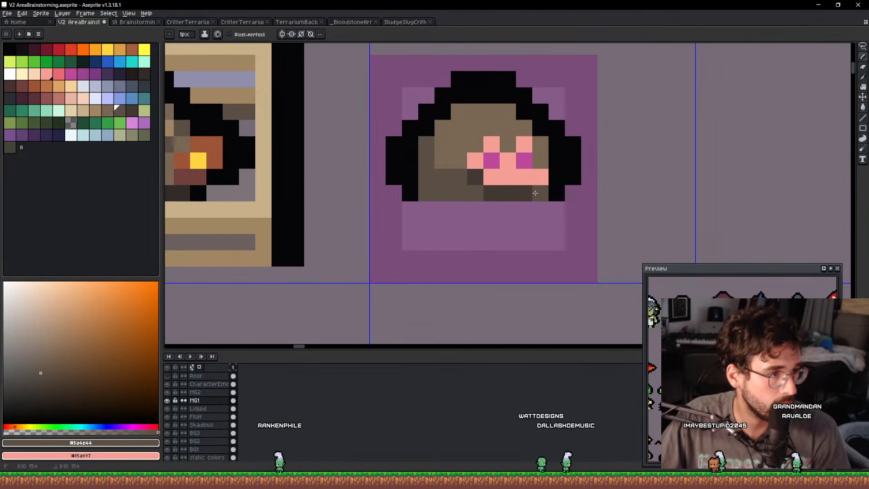
pyautogui.keyDown('alt'); pyautogui.click(528, 192); pyautogui.keyUp('alt')
pyautogui.scroll(-1, 540, 190)
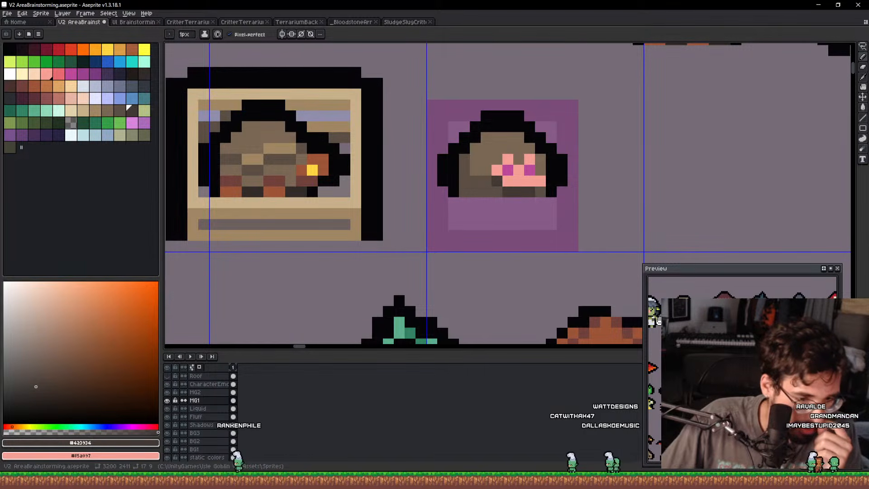
# Move the mole critter to the end of the bottom desert critter row, deselect it and save the file.
pyautogui.scroll(-3, 573, 252)
pyautogui.scroll(2, 601, 235)
pyautogui.press('q')
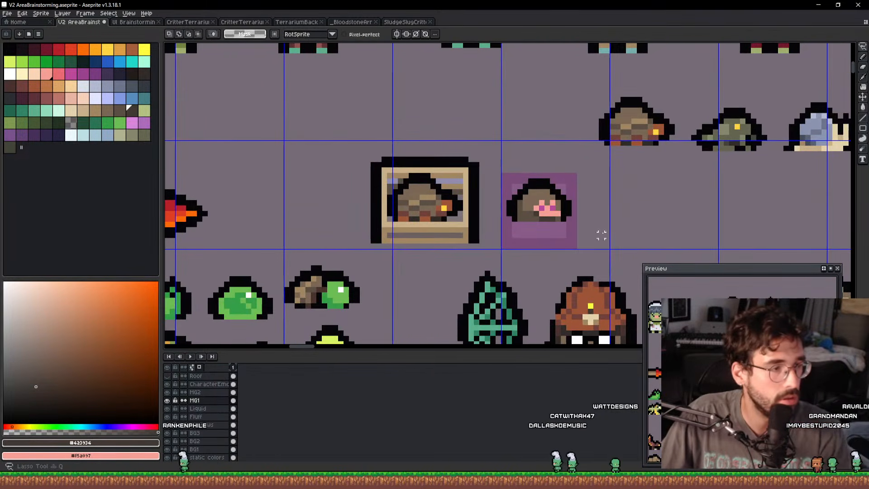
pyautogui.moveTo(601, 235)
pyautogui.mouseDown()
pyautogui.moveTo(520, 169)
pyautogui.moveTo(588, 194)
pyautogui.moveTo(422, 346)
pyautogui.moveTo(447, 286)
pyautogui.moveTo(487, 253)
pyautogui.mouseUp()
pyautogui.scroll(-2, 550, 200)
pyautogui.hotkey('ctrl', 'd')
pyautogui.hotkey('ctrl', 's')
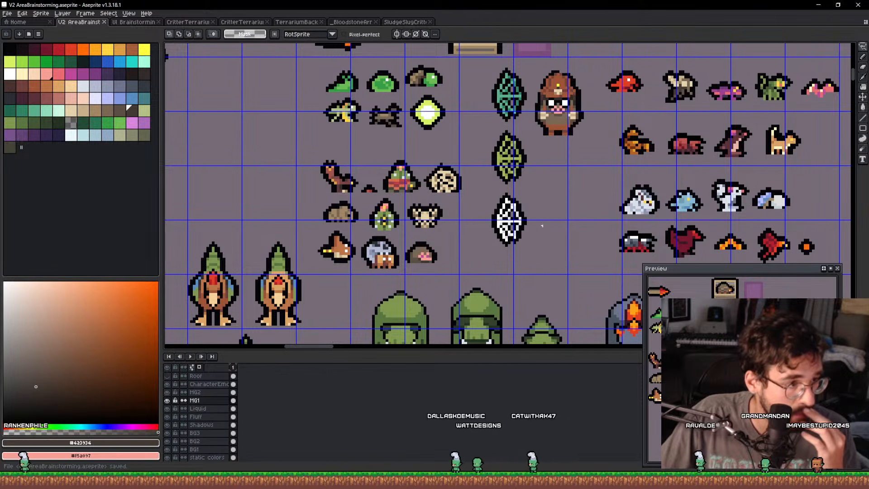
# Delete the pasted copy of the mole character beside the teal crystal.
pyautogui.moveTo(588, 120); pyautogui.dragTo(464, 202)
pyautogui.scroll(3, 472, 168)
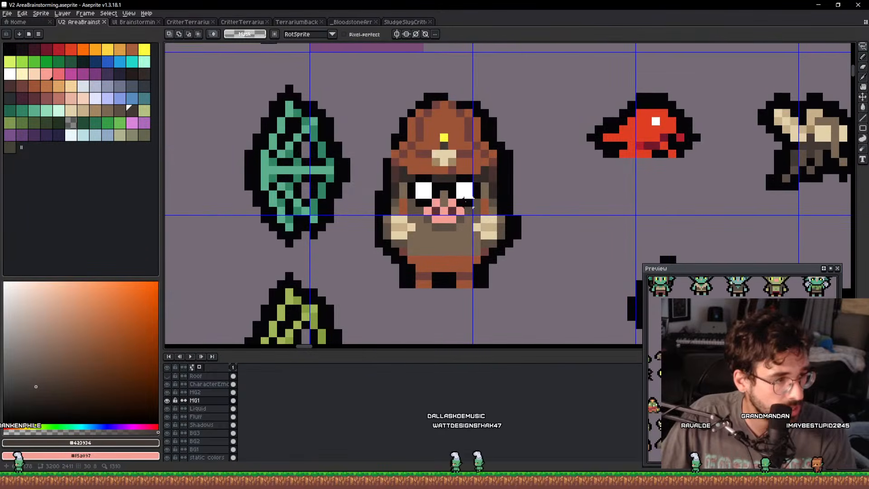
pyautogui.scroll(2, 464, 200)
pyautogui.scroll(-3, 465, 200)
pyautogui.scroll(3, 466, 191)
pyautogui.scroll(-1, 467, 187)
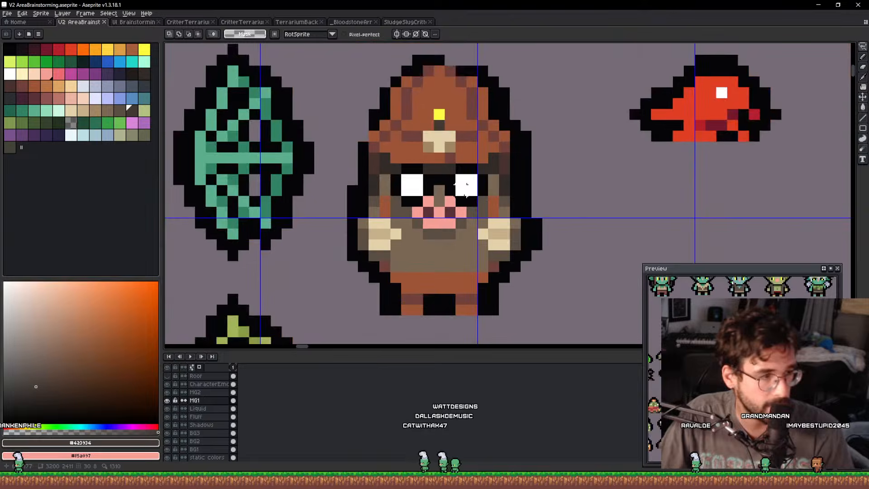
pyautogui.scroll(-1, 466, 185)
pyautogui.moveTo(466, 185); pyautogui.dragTo(474, 204)
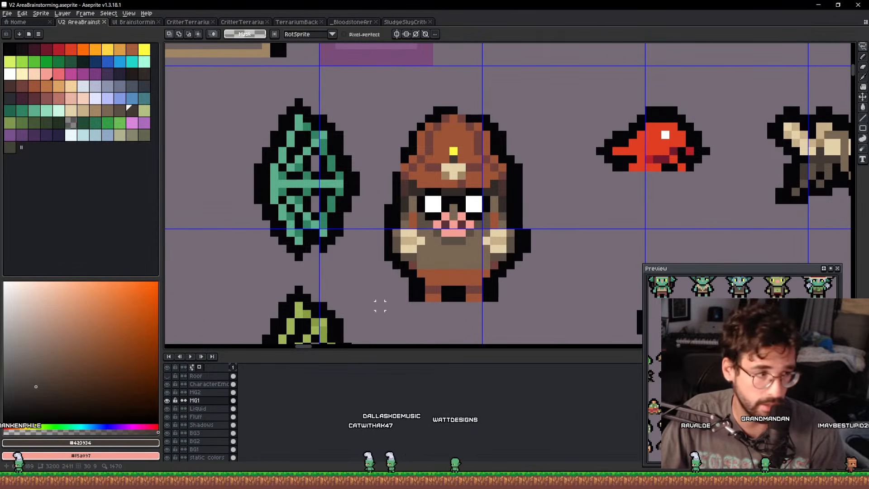
pyautogui.press('m')
pyautogui.moveTo(378, 317); pyautogui.dragTo(558, 81)
pyautogui.press('Delete')
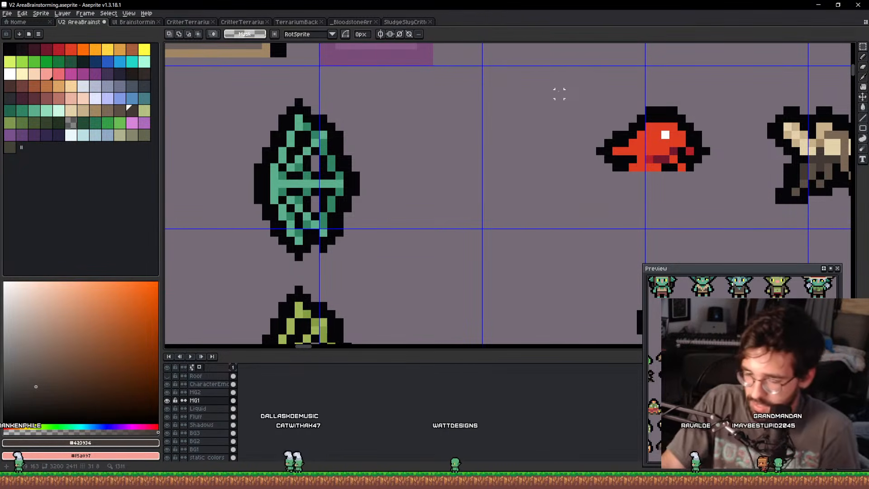
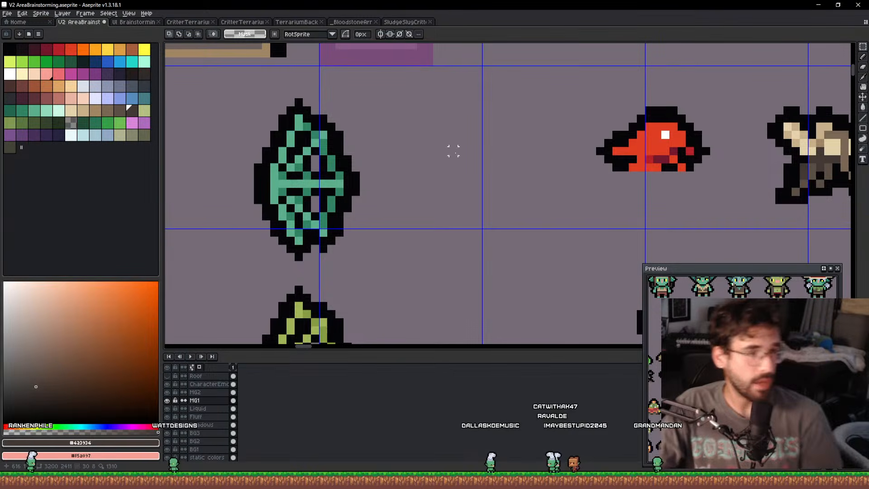
# Look through the rest of the brainstorming sheet, including the ice and ghostly statue sprites, for further critter ideas.
pyautogui.scroll(-3, 451, 149)
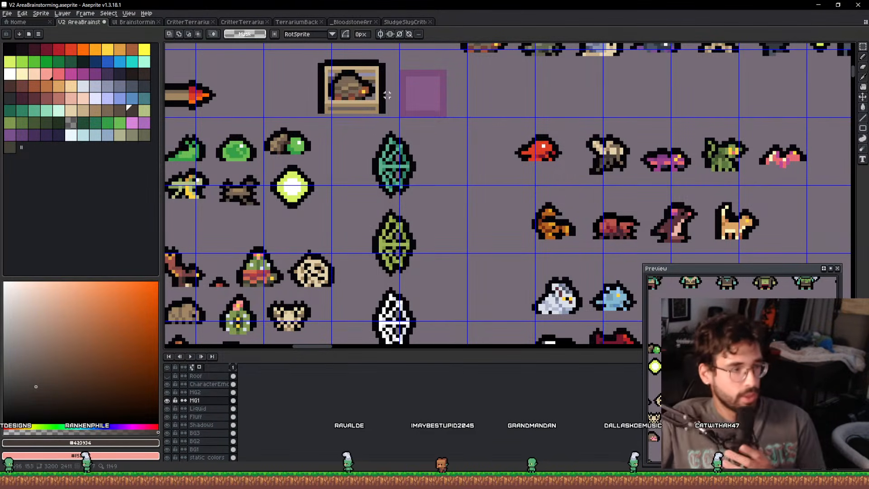
pyautogui.scroll(-4, 530, 152)
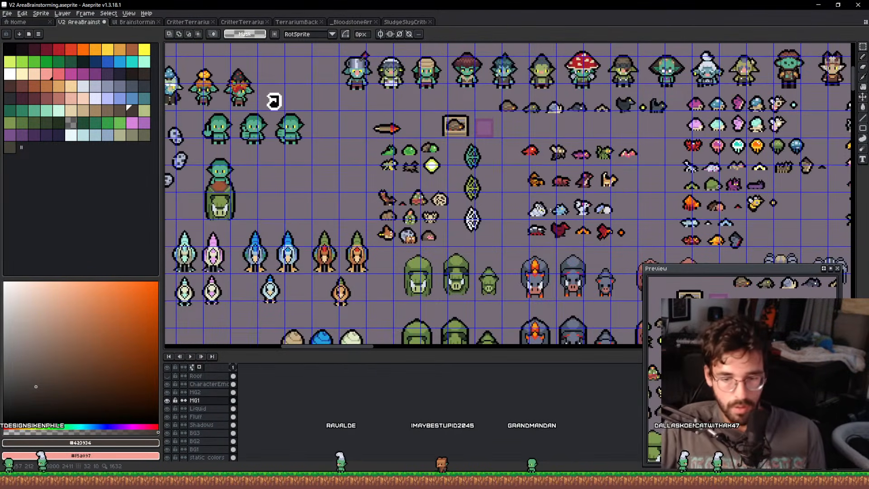
pyautogui.scroll(5, 502, 199)
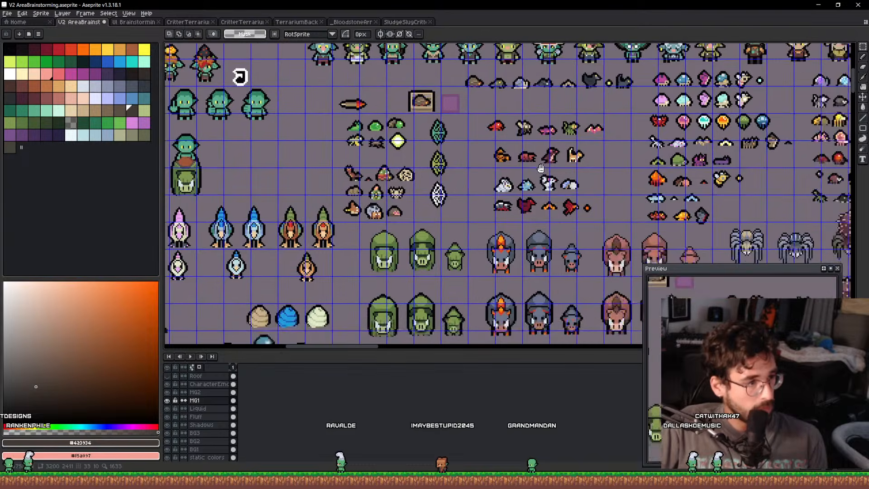
pyautogui.scroll(-9, 482, 218)
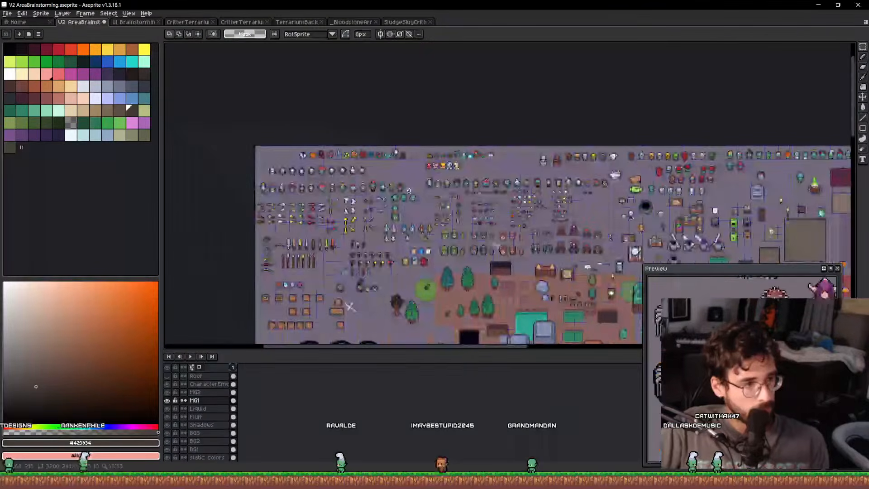
pyautogui.moveTo(482, 219); pyautogui.dragTo(269, 37)
pyautogui.moveTo(525, 276); pyautogui.dragTo(196, 35)
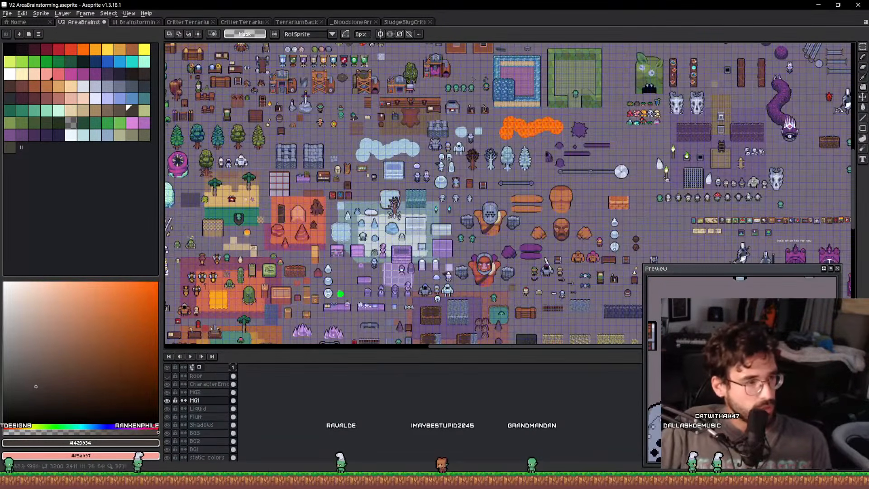
pyautogui.scroll(5, 385, 229)
pyautogui.moveTo(480, 151); pyautogui.dragTo(505, 189)
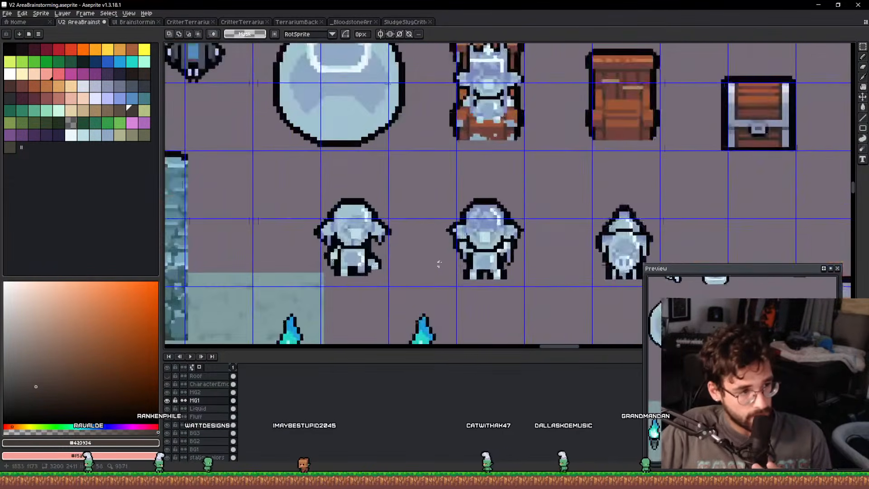
pyautogui.moveTo(527, 242); pyautogui.dragTo(456, 232)
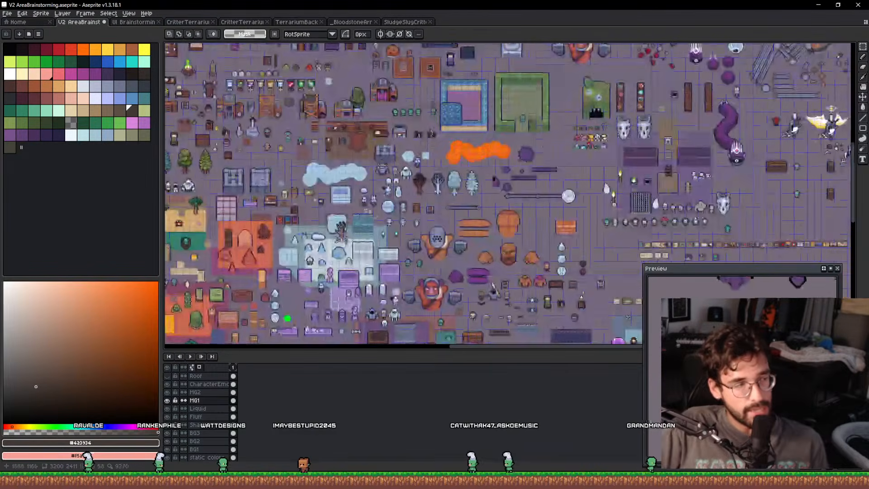
# Examine the pale pointy-eared characters, the frozen tree and ice tiles, and the ice golems in the brainstorming sheet for critter ideas.
pyautogui.scroll(5, 368, 206)
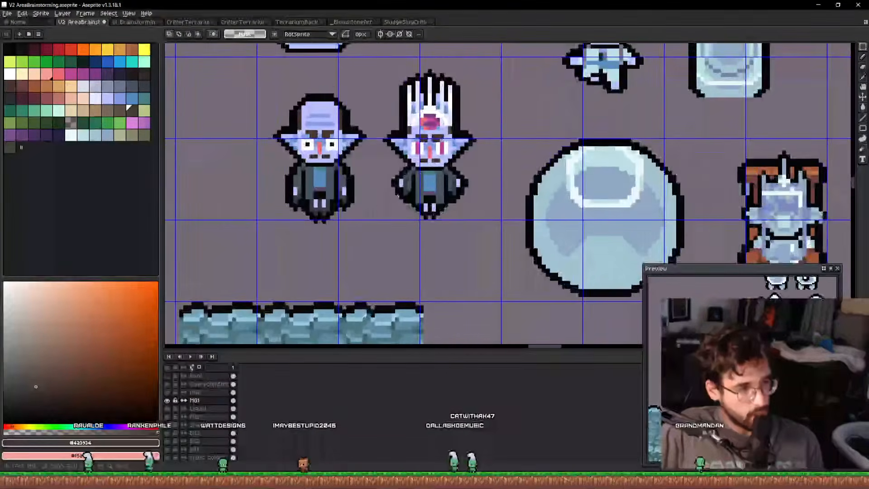
pyautogui.scroll(-2, 454, 155)
pyautogui.moveTo(457, 151); pyautogui.dragTo(430, 242)
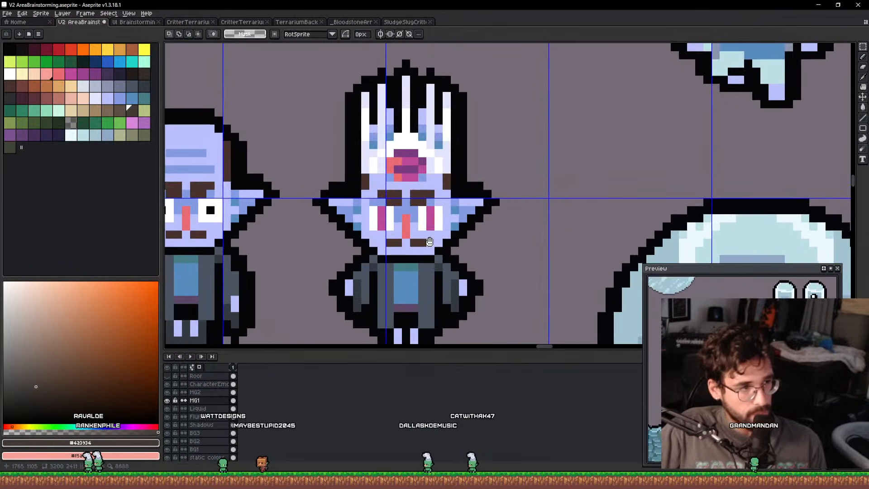
pyautogui.scroll(-6, 430, 240)
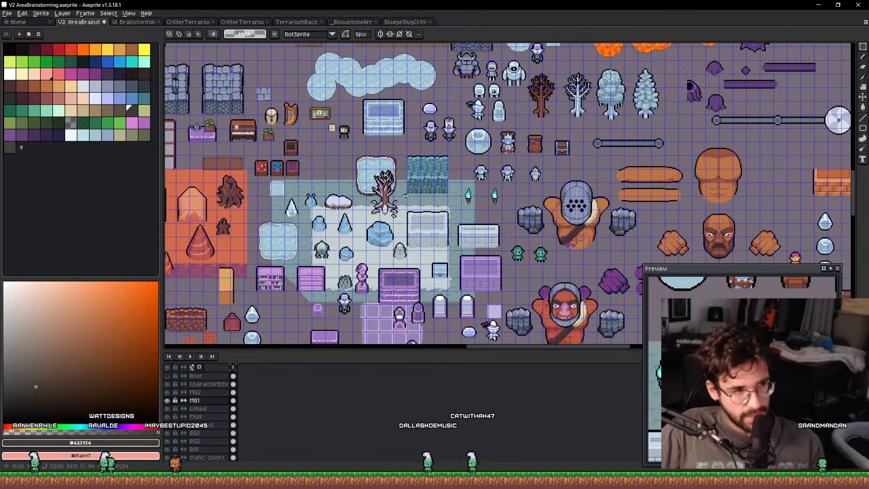
pyautogui.moveTo(417, 202); pyautogui.dragTo(464, 231)
pyautogui.scroll(4, 446, 247)
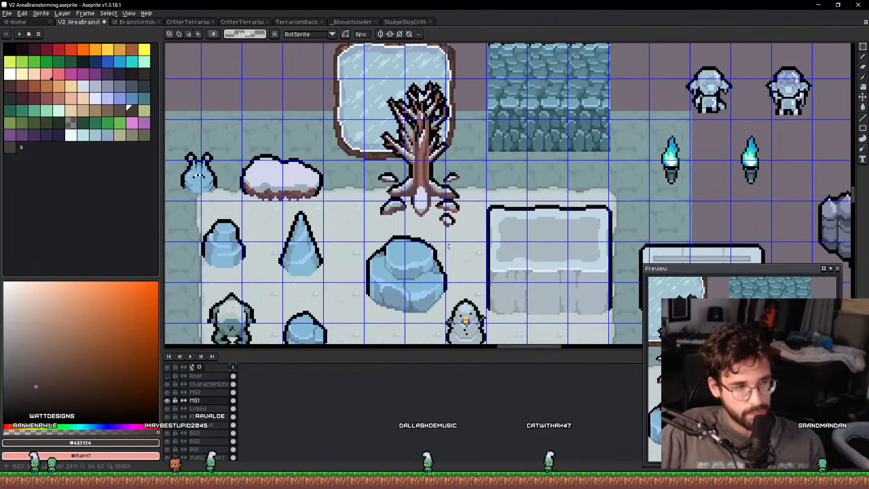
pyautogui.moveTo(516, 208); pyautogui.dragTo(522, 266)
pyautogui.scroll(1, 525, 268)
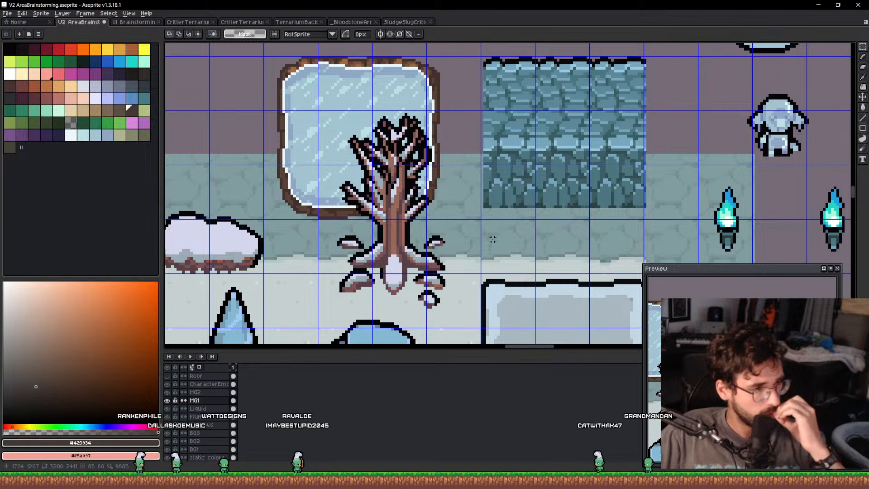
pyautogui.moveTo(564, 171); pyautogui.dragTo(227, 339)
pyautogui.moveTo(364, 306); pyautogui.dragTo(414, 298)
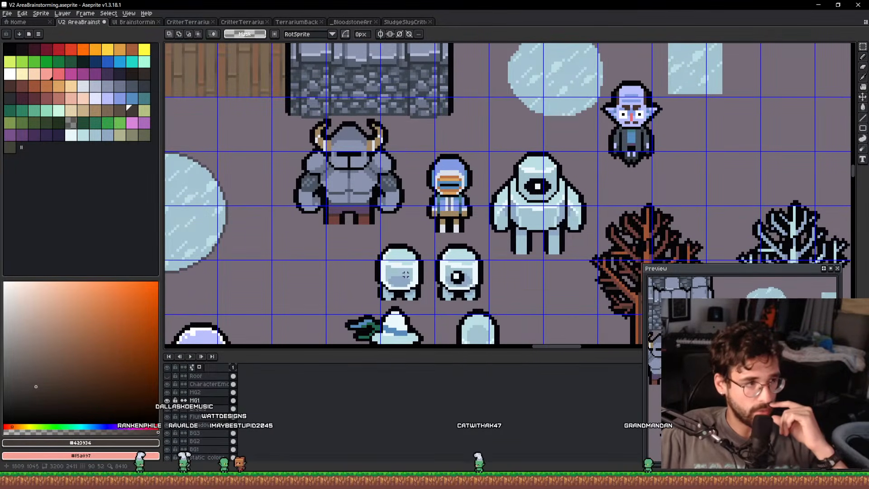
# Examine the snow area's yeti, snowman, ice rocks and antennaed blue critter up close for ice critter ideas.
pyautogui.scroll(-7, 406, 275)
pyautogui.moveTo(437, 329); pyautogui.dragTo(436, 263)
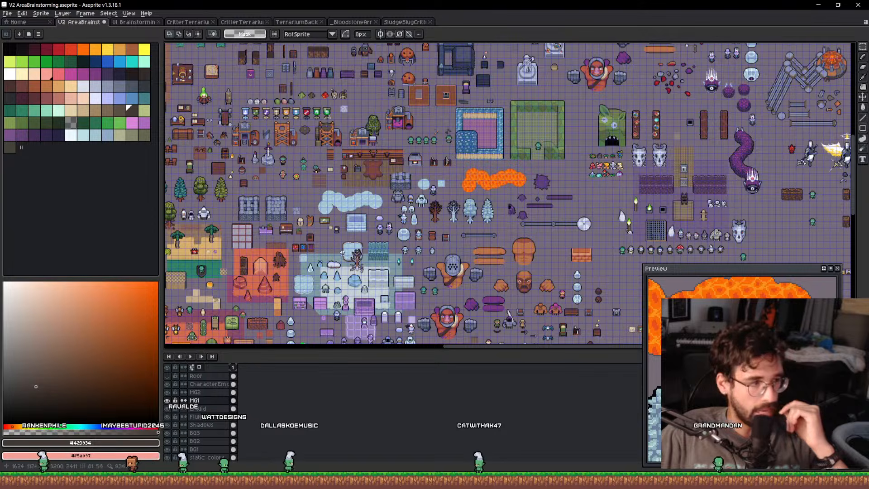
pyautogui.scroll(2, 339, 250)
pyautogui.moveTo(308, 327); pyautogui.dragTo(403, 212)
pyautogui.scroll(7, 403, 213)
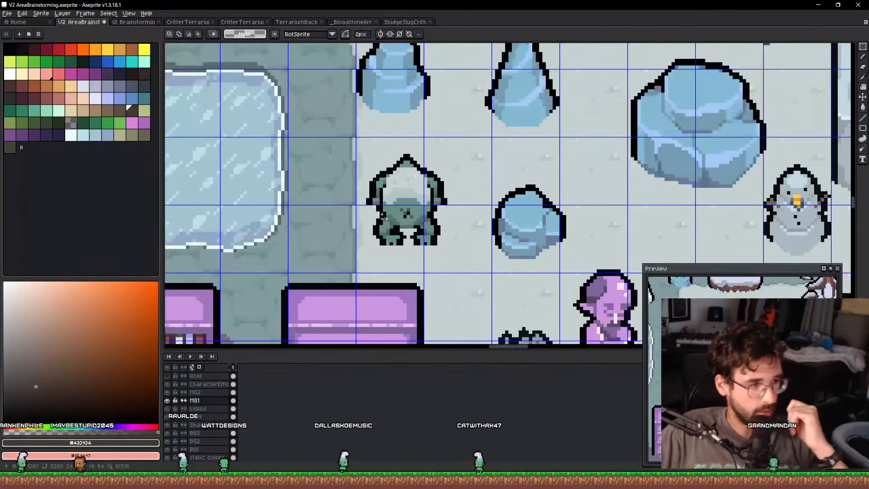
pyautogui.scroll(-1, 403, 213)
pyautogui.scroll(-1, 403, 213)
pyautogui.moveTo(428, 173); pyautogui.dragTo(440, 291)
pyautogui.moveTo(372, 107); pyautogui.dragTo(415, 218)
pyautogui.scroll(5, 415, 218)
pyautogui.scroll(-5, 415, 219)
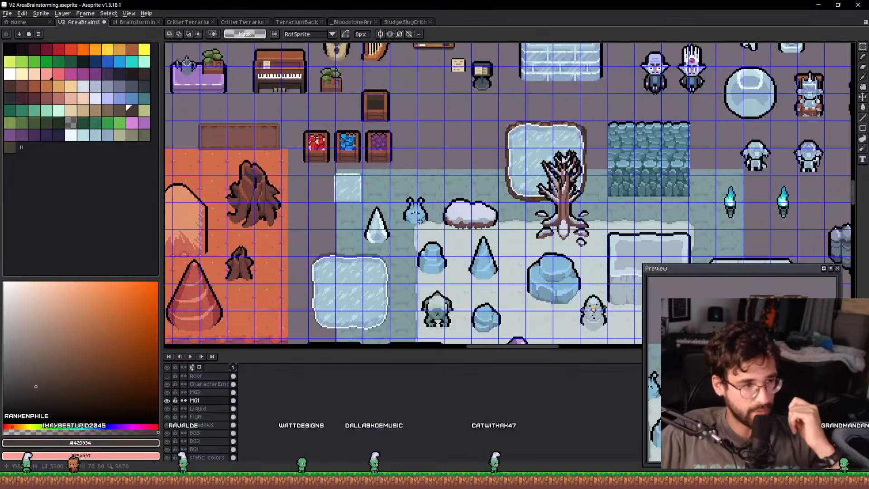
pyautogui.scroll(-2, 420, 224)
pyautogui.scroll(-3, 405, 221)
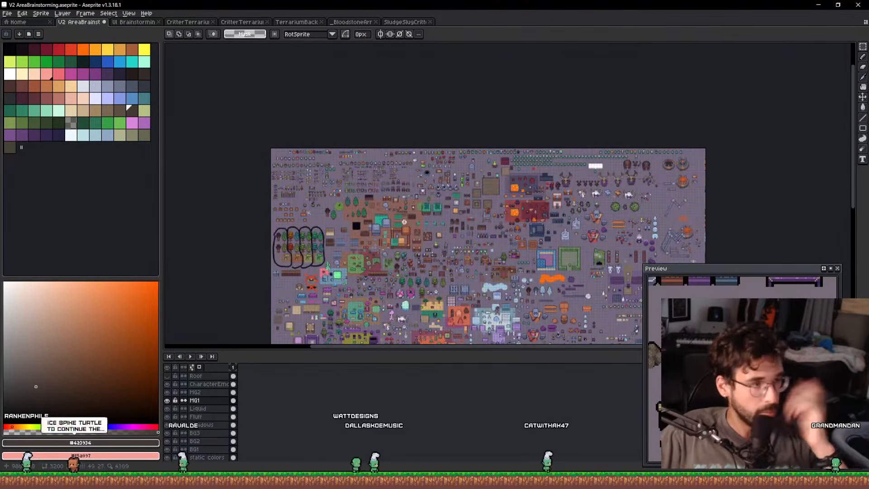
# Inspect the white owl and the blue spiked critter in the collection's ice row up close.
pyautogui.scroll(5, 383, 180)
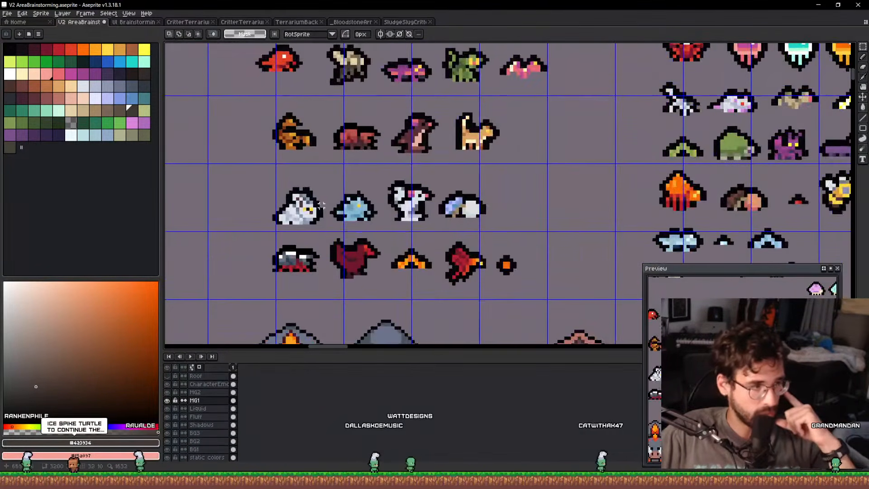
pyautogui.scroll(2, 286, 207)
pyautogui.moveTo(352, 213); pyautogui.dragTo(431, 208)
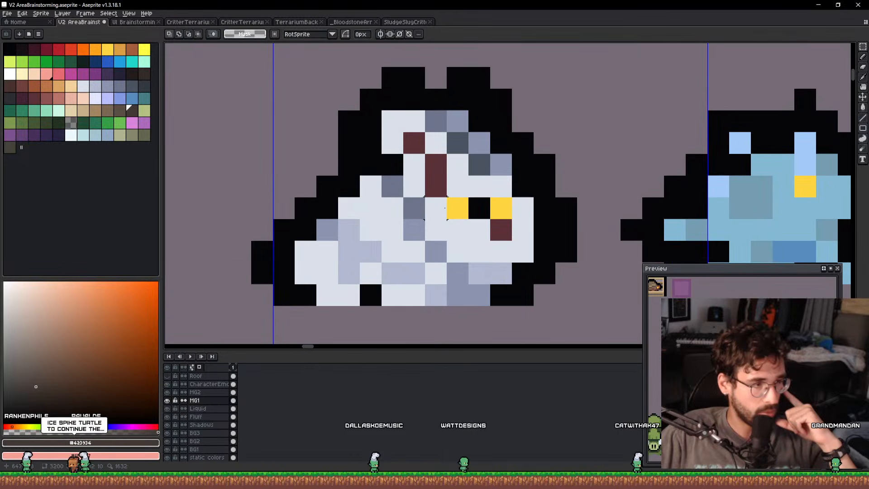
pyautogui.scroll(1, 454, 216)
pyautogui.scroll(-2, 461, 218)
pyautogui.moveTo(622, 207); pyautogui.dragTo(339, 202)
pyautogui.scroll(2, 446, 202)
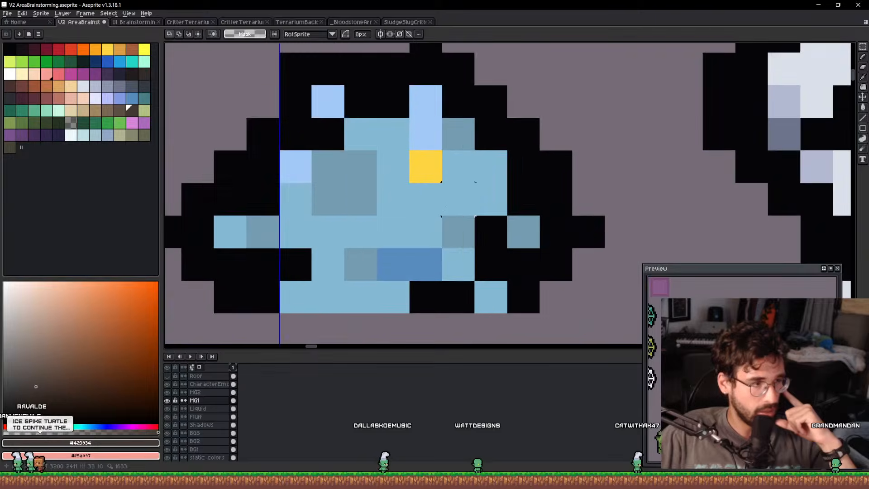
pyautogui.scroll(-1, 452, 202)
pyautogui.scroll(-2, 498, 202)
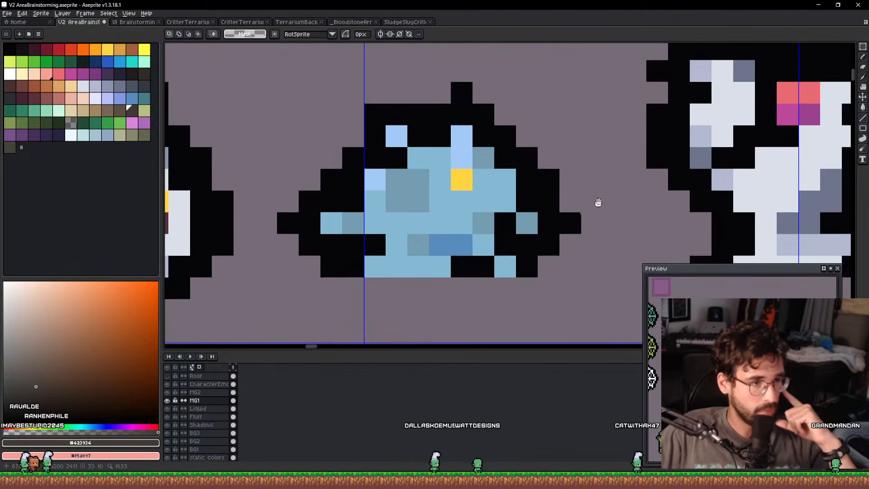
# Compare the brown rodent with the white bushy-tailed rodent, and inspect the blue-and-white shelled critter in the ice row.
pyautogui.moveTo(598, 202); pyautogui.dragTo(254, 206)
pyautogui.scroll(-3, 412, 207)
pyautogui.moveTo(429, 69); pyautogui.dragTo(427, 118)
pyautogui.scroll(4, 427, 118)
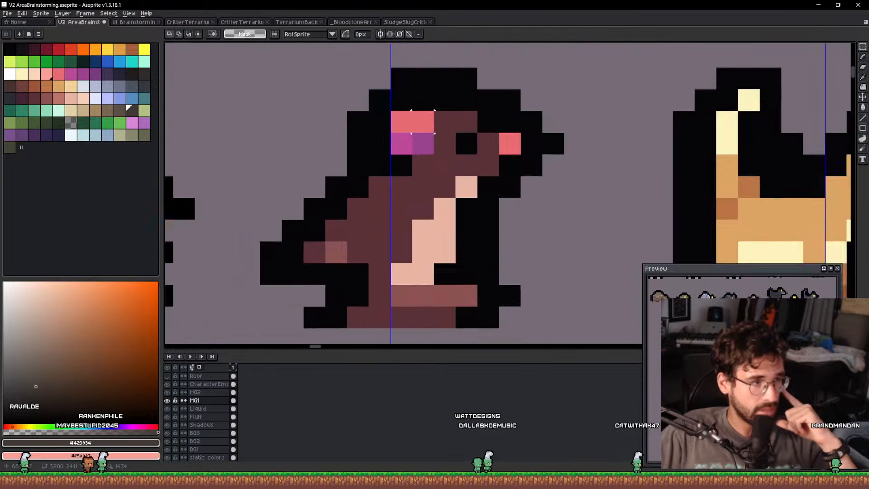
pyautogui.scroll(1, 430, 140)
pyautogui.scroll(-1, 432, 147)
pyautogui.scroll(-1, 433, 153)
pyautogui.moveTo(434, 153); pyautogui.dragTo(422, 117)
pyautogui.moveTo(415, 281); pyautogui.dragTo(428, 118)
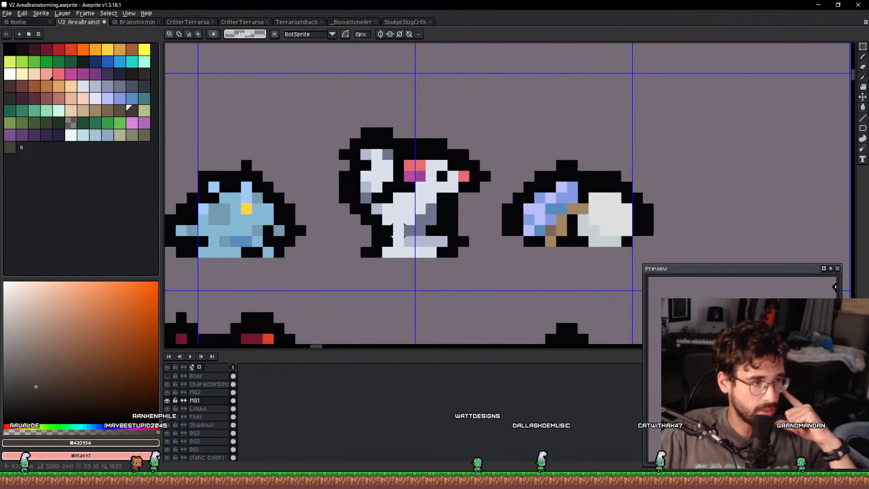
pyautogui.scroll(1, 395, 237)
pyautogui.moveTo(453, 185); pyautogui.dragTo(496, 229)
pyautogui.scroll(-4, 495, 245)
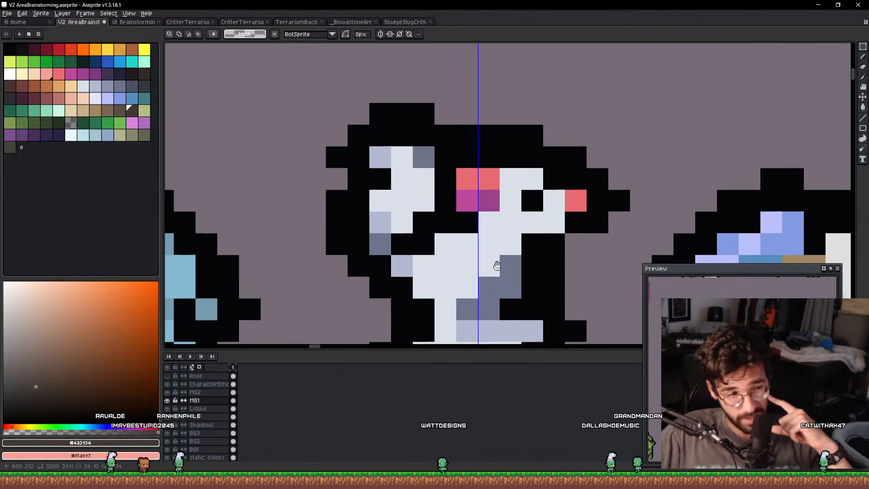
pyautogui.scroll(3, 477, 252)
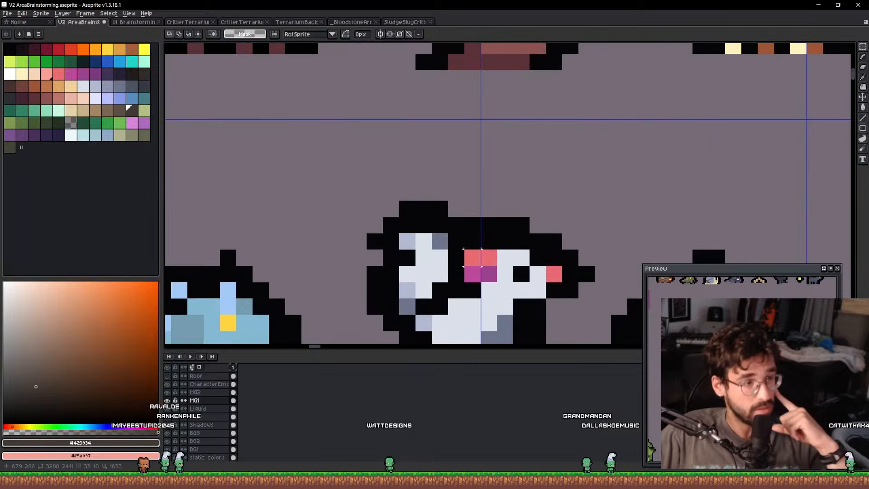
pyautogui.scroll(-3, 494, 257)
pyautogui.scroll(4, 529, 265)
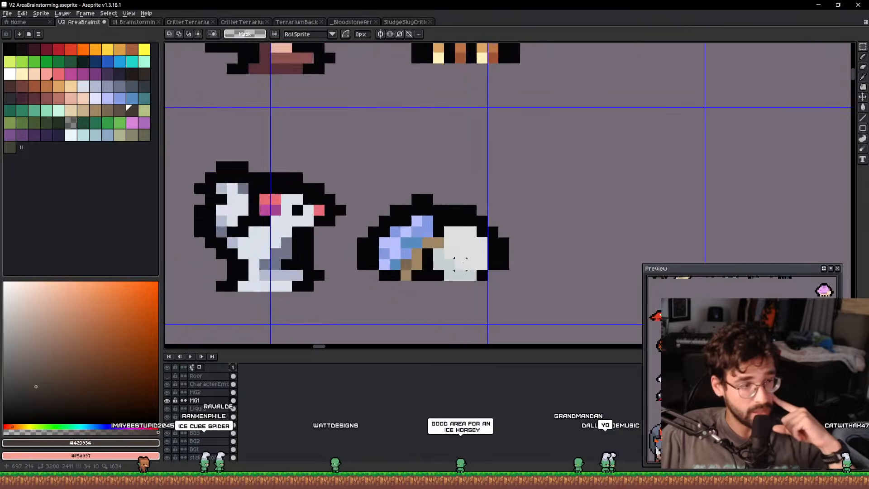
pyautogui.scroll(-1, 458, 265)
pyautogui.scroll(-3, 459, 265)
pyautogui.moveTo(459, 265); pyautogui.dragTo(563, 265)
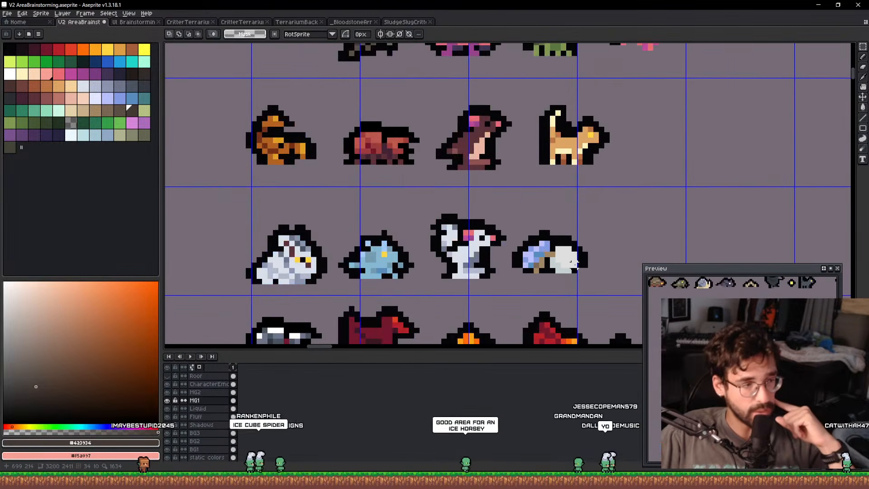
# Select the row of four ice critters and compare it with the neighbouring critter collections.
pyautogui.moveTo(606, 297); pyautogui.dragTo(195, 201)
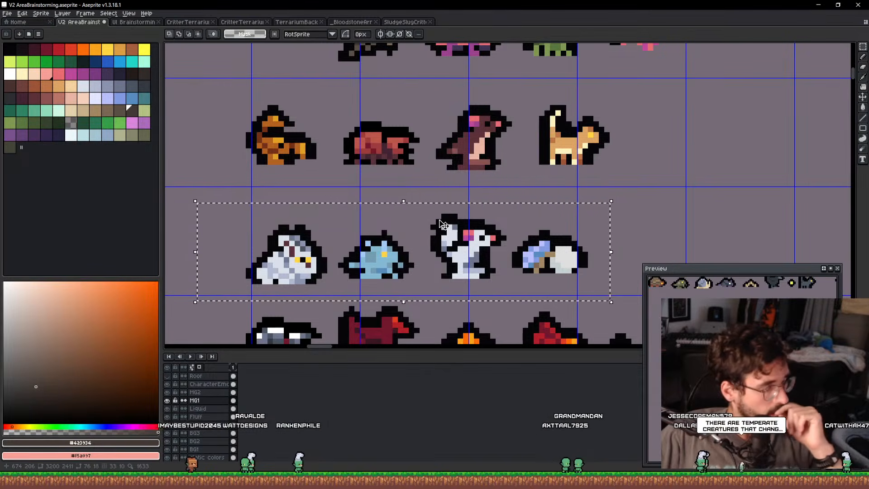
pyautogui.scroll(-3, 443, 224)
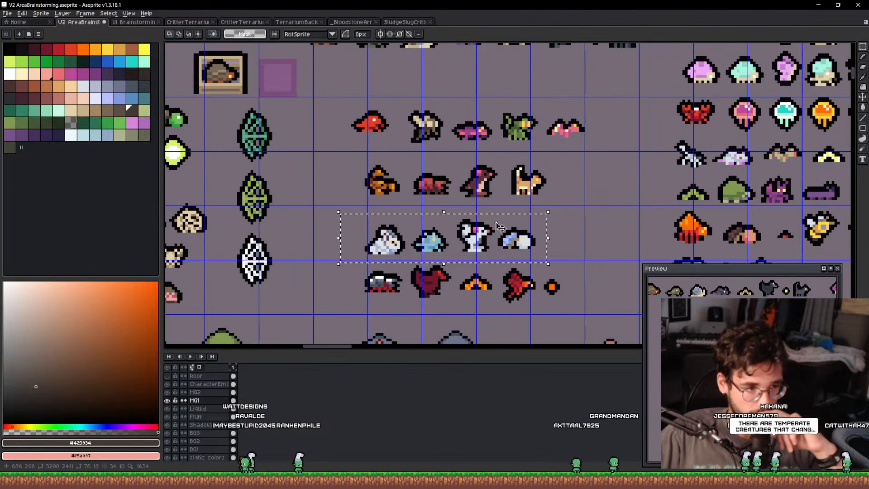
pyautogui.moveTo(584, 222); pyautogui.dragTo(326, 211)
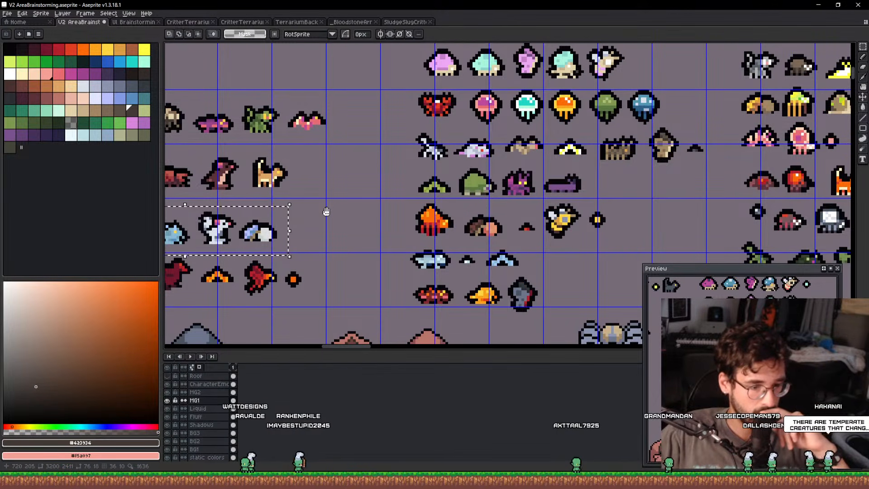
pyautogui.moveTo(326, 211); pyautogui.dragTo(330, 213)
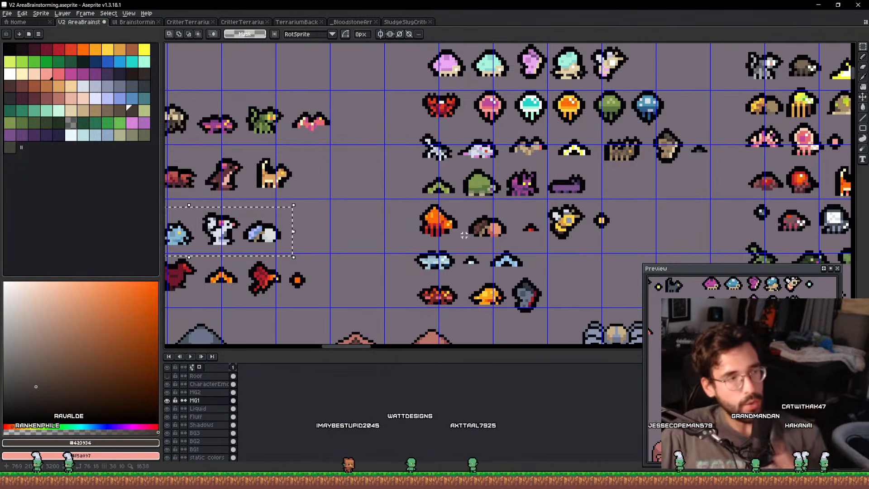
# Place a copy of the brown shelled critter from the row below the goblins in the empty space beside the critter collection.
pyautogui.moveTo(472, 163); pyautogui.dragTo(460, 287)
pyautogui.moveTo(318, 202); pyautogui.dragTo(564, 215)
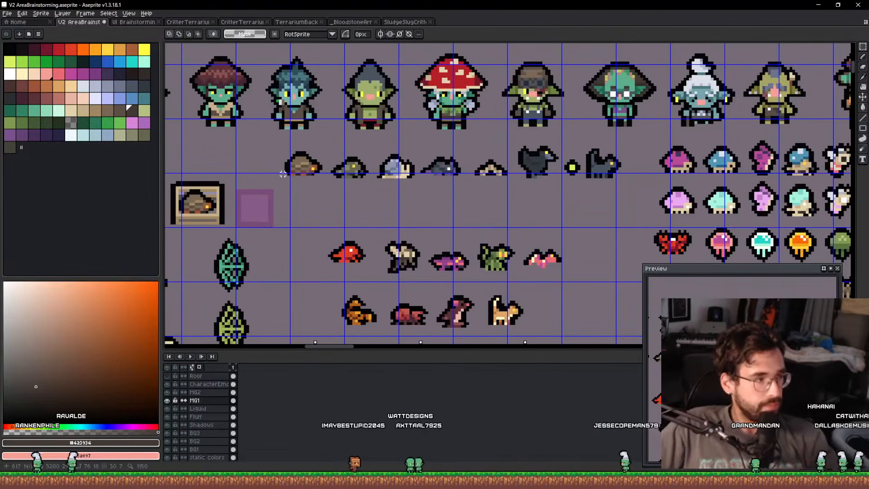
pyautogui.scroll(2, 282, 174)
pyautogui.moveTo(274, 180); pyautogui.dragTo(353, 128)
pyautogui.moveTo(313, 159); pyautogui.dragTo(440, 232)
# Move the three striped shells and the tan, blue and red shell creatures down and slightly right towards the round bush, and deselect them.
pyautogui.scroll(-6, 458, 277)
pyautogui.scroll(2, 430, 298)
pyautogui.moveTo(429, 299); pyautogui.dragTo(401, 131)
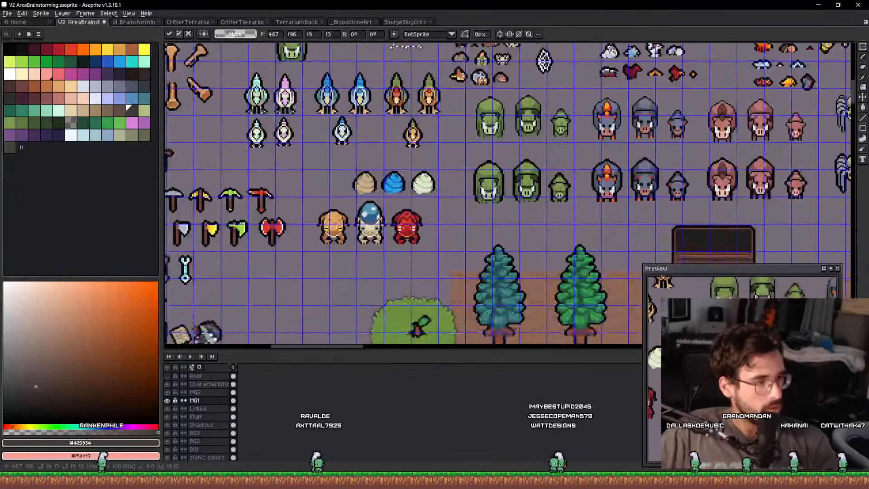
pyautogui.moveTo(319, 199); pyautogui.dragTo(466, 311)
pyautogui.moveTo(433, 252); pyautogui.dragTo(430, 260)
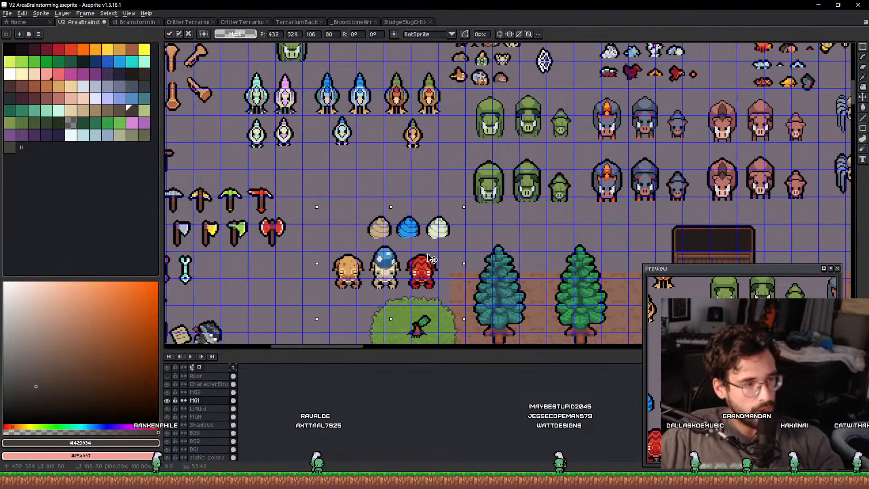
pyautogui.hotkey('ctrl', 'd')
# Shift the two rows of bird sprites down towards the striped shells, and move the pickaxe, axe and wrench rows left.
pyautogui.moveTo(434, 71); pyautogui.dragTo(434, 71)
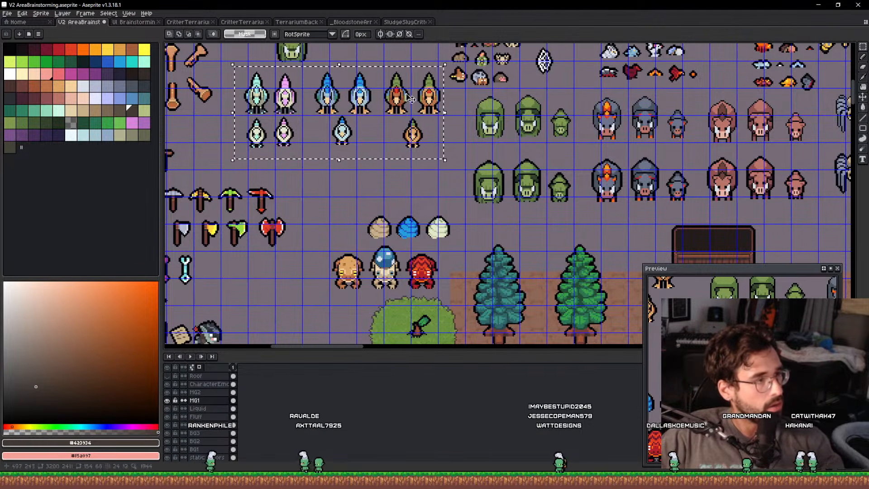
pyautogui.moveTo(404, 105); pyautogui.dragTo(417, 131)
pyautogui.moveTo(246, 200); pyautogui.dragTo(499, 157)
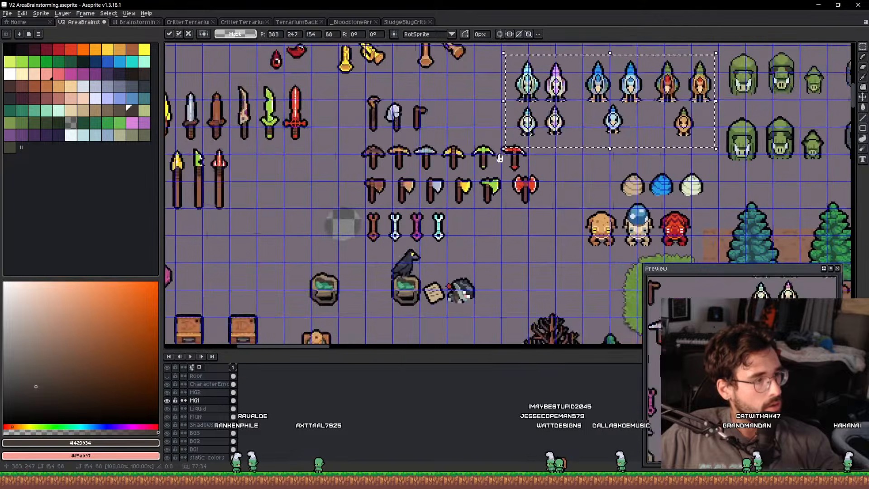
pyautogui.moveTo(342, 244); pyautogui.dragTo(531, 145)
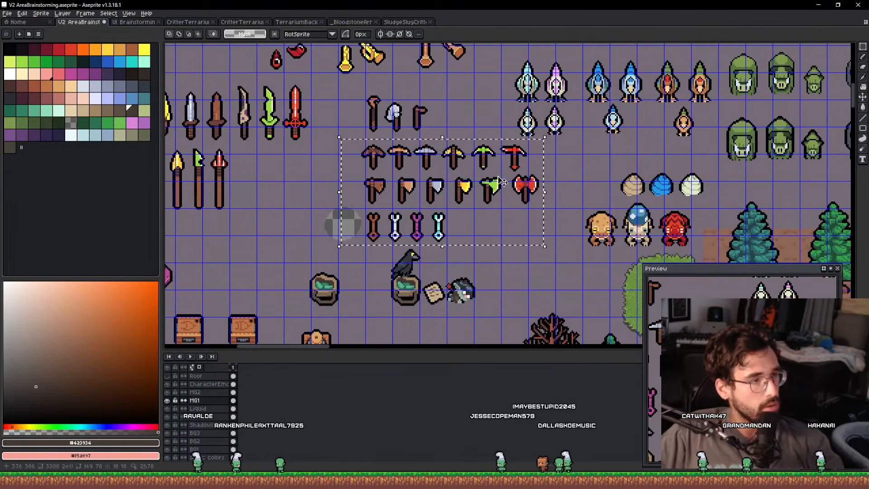
pyautogui.moveTo(499, 185); pyautogui.dragTo(395, 204)
pyautogui.hotkey('ctrl', 'd')
pyautogui.moveTo(517, 149); pyautogui.dragTo(486, 164)
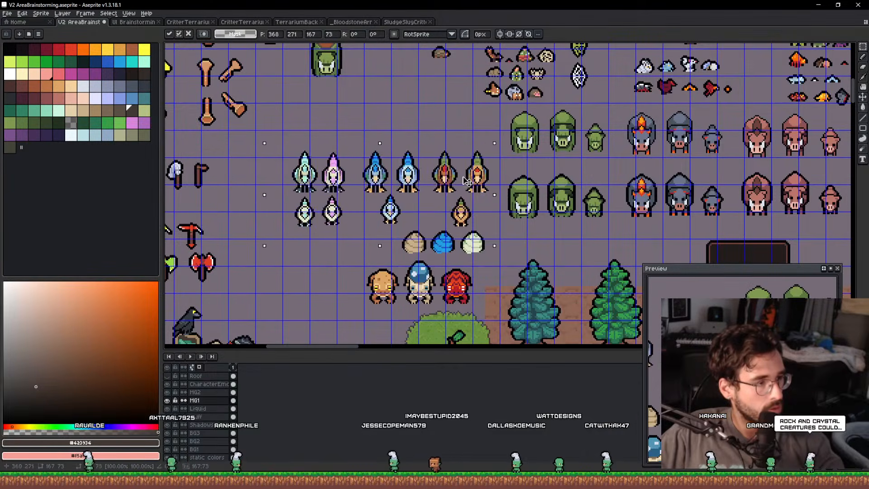
# Look over the brainstorming sheet's bird, critter, forest and swamp areas, including the green hunched creature beside the bare tree.
pyautogui.moveTo(487, 216); pyautogui.dragTo(471, 113)
pyautogui.scroll(-3, 470, 112)
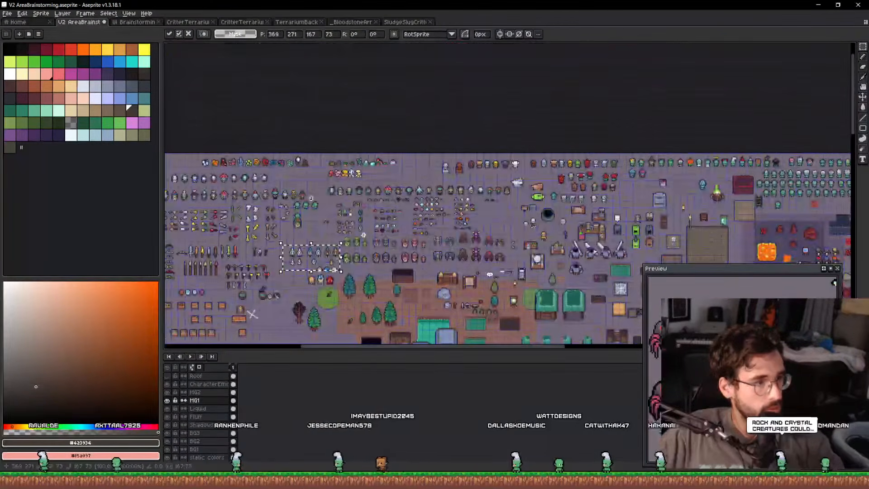
pyautogui.scroll(1, 330, 240)
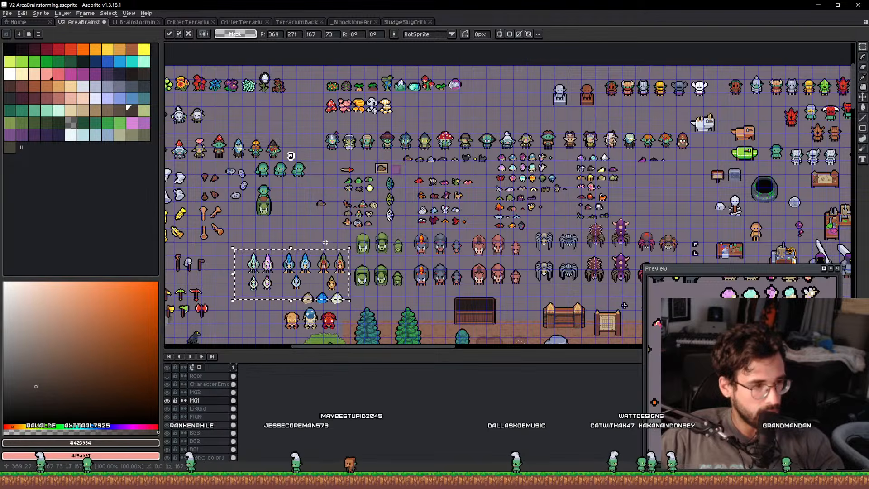
pyautogui.moveTo(447, 251); pyautogui.dragTo(440, 165)
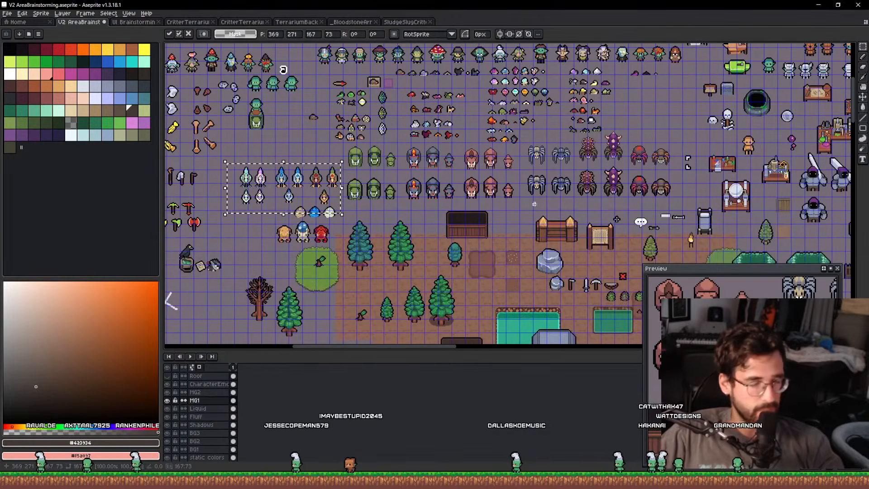
pyautogui.scroll(-3, 534, 204)
pyautogui.scroll(3, 476, 128)
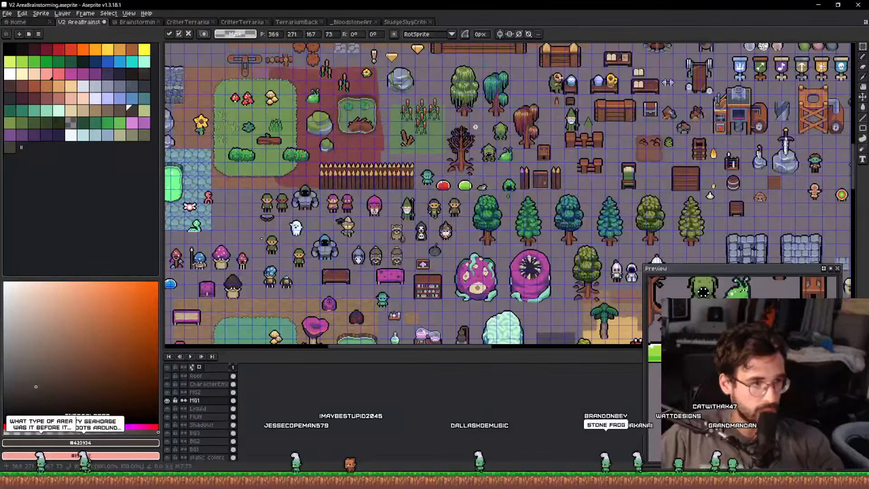
pyautogui.scroll(-1, 475, 127)
pyautogui.moveTo(567, 212); pyautogui.dragTo(640, 347)
pyautogui.moveTo(495, 121); pyautogui.dragTo(410, 128)
pyautogui.scroll(7, 446, 280)
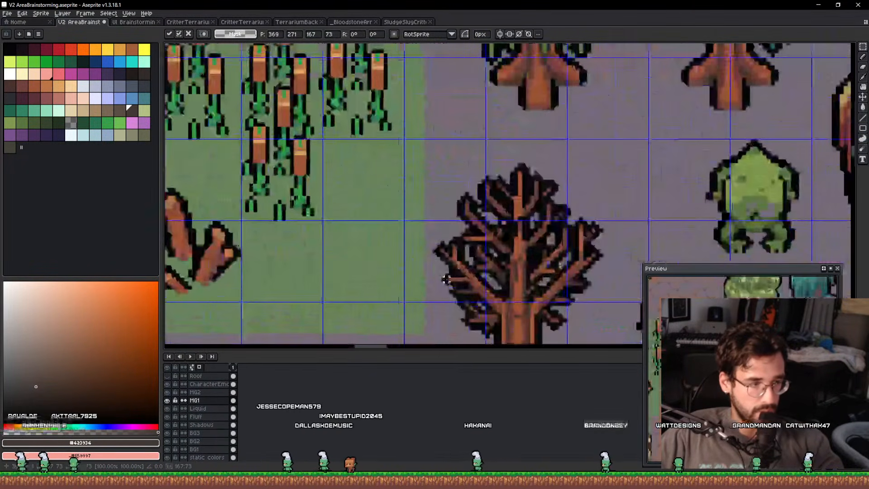
pyautogui.scroll(-2, 447, 253)
pyautogui.moveTo(491, 211); pyautogui.dragTo(431, 178)
pyautogui.scroll(-5, 431, 178)
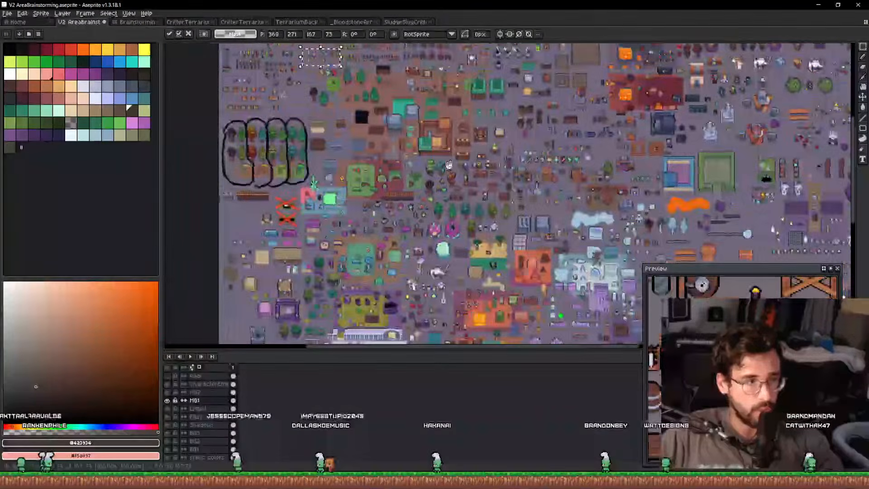
pyautogui.scroll(5, 422, 189)
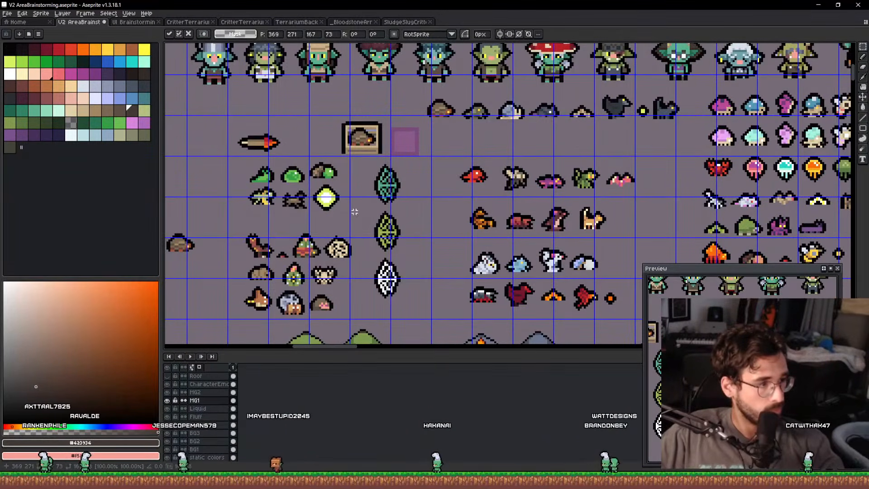
# Select the lone brown shelled critter and bring it over to the rows of ice and fire critters.
pyautogui.moveTo(352, 214); pyautogui.dragTo(543, 177)
pyautogui.scroll(3, 371, 210)
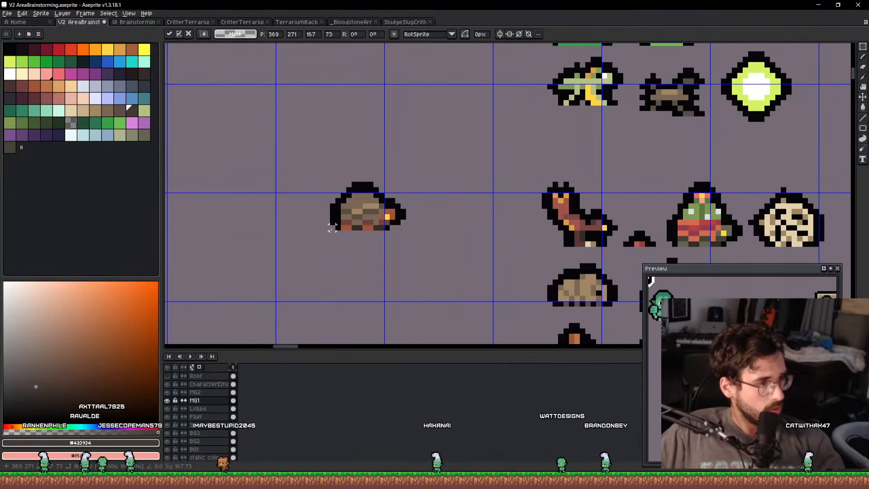
pyautogui.moveTo(313, 171); pyautogui.dragTo(445, 253)
pyautogui.scroll(-3, 391, 186)
pyautogui.moveTo(388, 196); pyautogui.dragTo(445, 237)
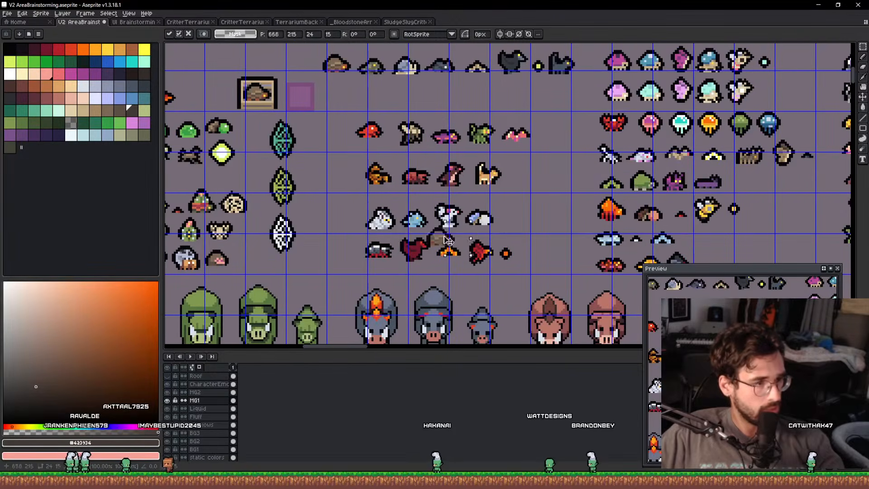
# Place the brown shelled critter beside the white ice critter at the start of its row, nudging it 3 px left and 1 px up.
pyautogui.scroll(4, 341, 212)
pyautogui.click(248, 251)
pyautogui.moveTo(271, 242)
pyautogui.mouseDown()
pyautogui.moveTo(343, 171)
pyautogui.moveTo(249, 238)
pyautogui.mouseUp()
pyautogui.moveTo(302, 227); pyautogui.dragTo(352, 232)
pyautogui.moveTo(444, 242); pyautogui.dragTo(397, 205)
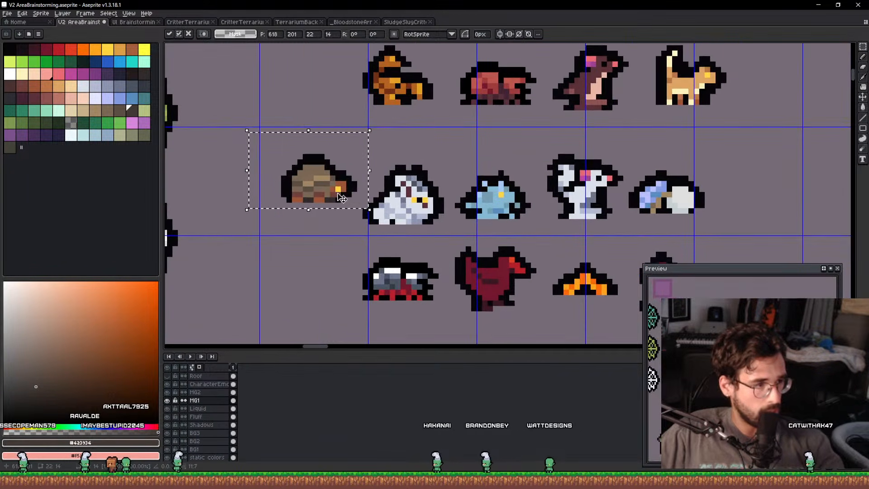
pyautogui.press('Left')
pyautogui.press('Left')
pyautogui.press('Left')
pyautogui.press('Up')
# Fill the shell's lighter brown patches with light blue and grey-blue sampled from the blue ice critter, with contiguous filling turned off.
pyautogui.scroll(2, 407, 211)
pyautogui.keyDown('alt'); pyautogui.click(546, 197); pyautogui.keyUp('alt')
pyautogui.keyDown('alt'); pyautogui.rightClick(566, 197); pyautogui.keyUp('alt')
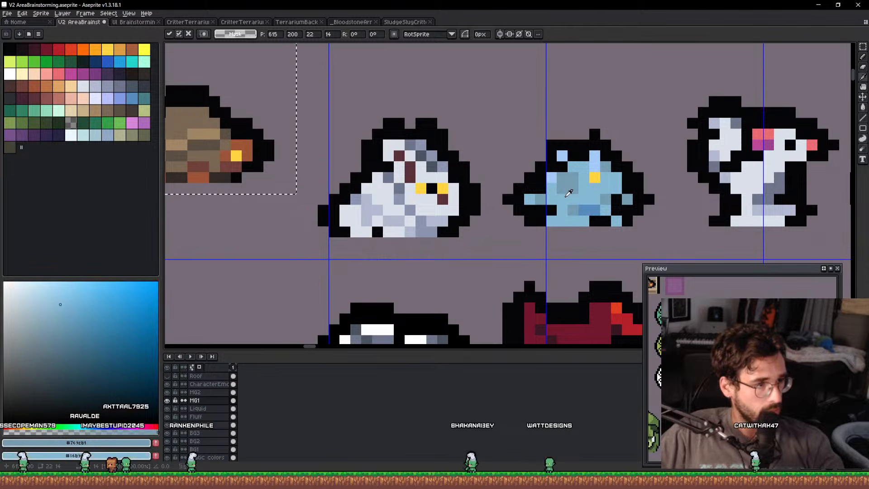
pyautogui.moveTo(235, 199); pyautogui.dragTo(299, 213)
pyautogui.press('g')
pyautogui.click(262, 168)
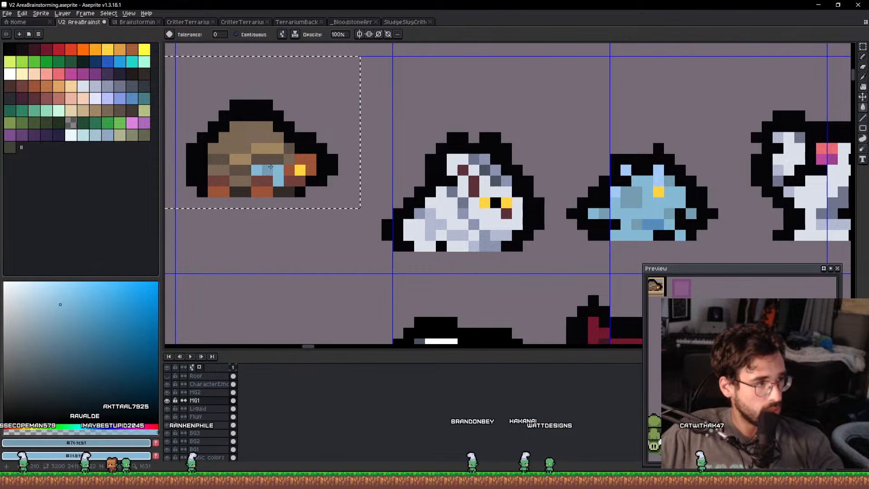
pyautogui.click(236, 34)
pyautogui.click(273, 152)
pyautogui.rightClick(272, 152)
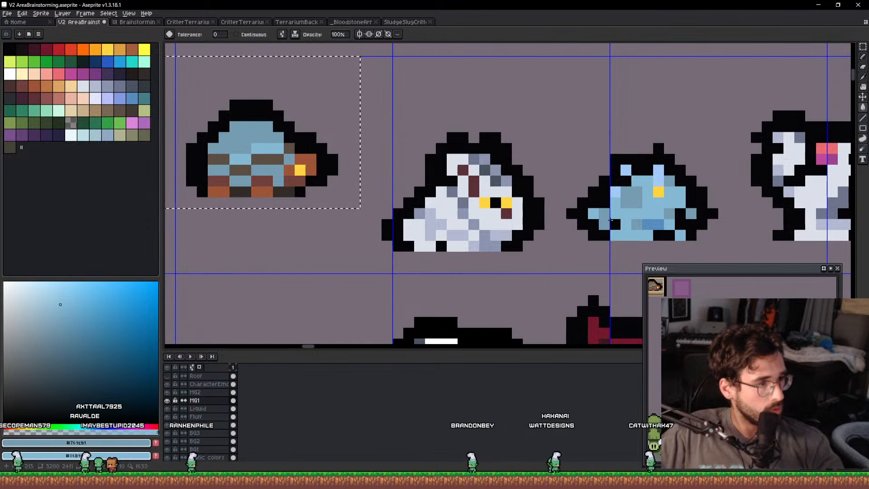
# Try filling the shell's dark brown patches with the grey-blue sampled from the blue ice critter, and undo it.
pyautogui.keyDown('alt'); pyautogui.click(632, 195); pyautogui.keyUp('alt')
pyautogui.click(245, 168)
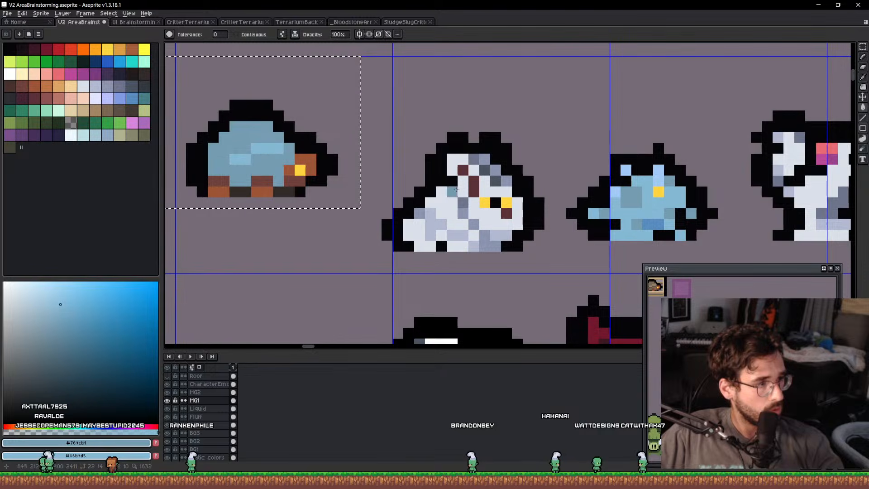
pyautogui.hotkey('ctrl', 'z')
# Recolour the shell's dark brown patches with the blue ice critter's deeper blue, and replace that blue with a muted teal.
pyautogui.keyDown('alt'); pyautogui.click(650, 223); pyautogui.keyUp('alt')
pyautogui.click(269, 156)
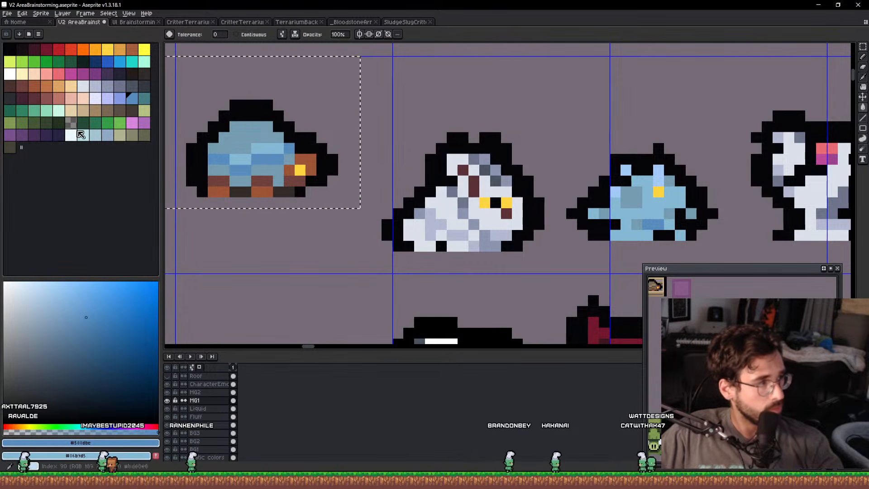
pyautogui.press(']')
pyautogui.click(271, 170)
pyautogui.scroll(-2, 275, 160)
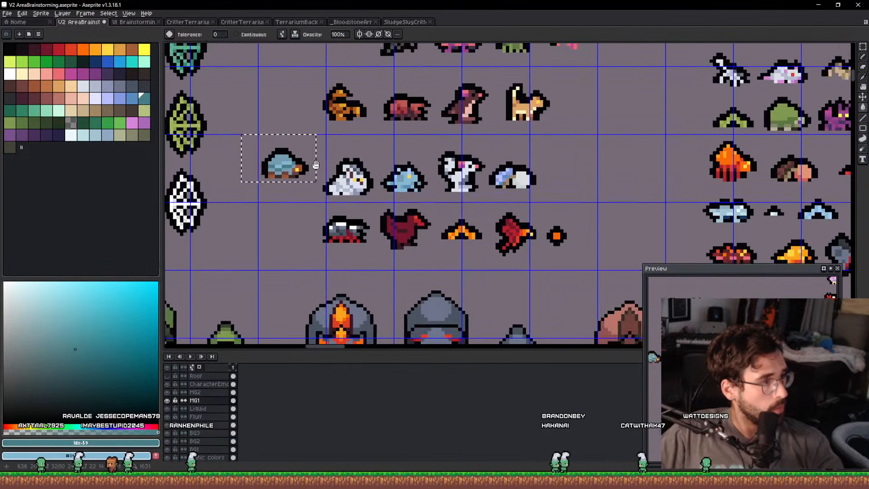
# Fill the shelled critter's brown head and legs with off-white and pale lavender-grey sampled from the white ice critter.
pyautogui.scroll(3, 280, 163)
pyautogui.moveTo(499, 207); pyautogui.dragTo(329, 163)
pyautogui.keyDown('alt'); pyautogui.click(382, 210); pyautogui.keyUp('alt')
pyautogui.keyDown('alt'); pyautogui.rightClick(367, 213); pyautogui.keyUp('alt')
pyautogui.scroll(-1, 335, 209)
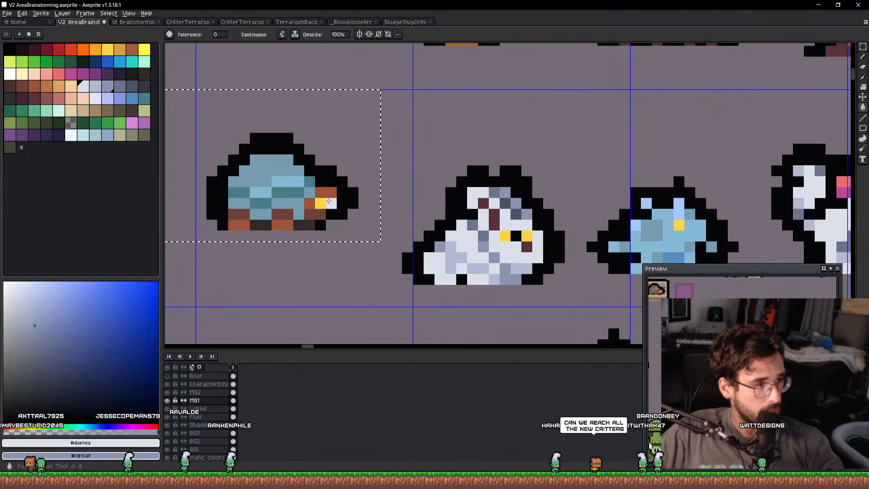
pyautogui.scroll(-2, 316, 211)
pyautogui.press('v')
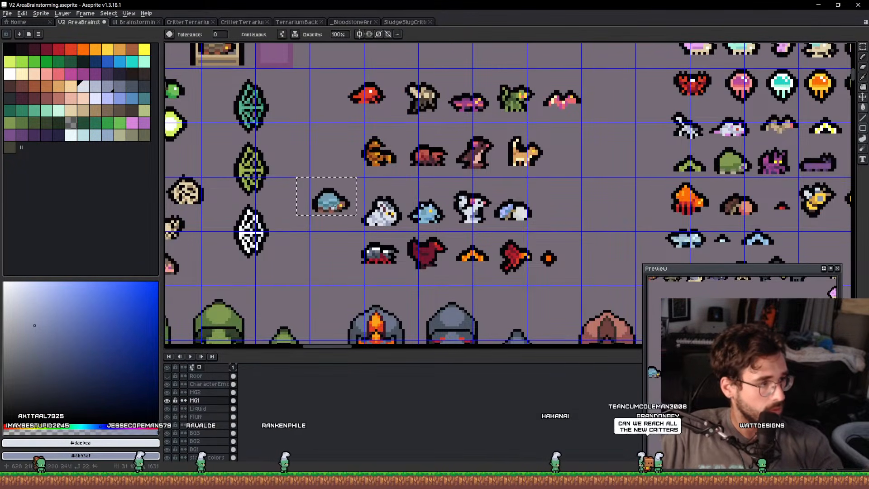
pyautogui.scroll(4, 331, 208)
pyautogui.press('g')
pyautogui.click(396, 189)
pyautogui.hotkey('ctrl', 'z')
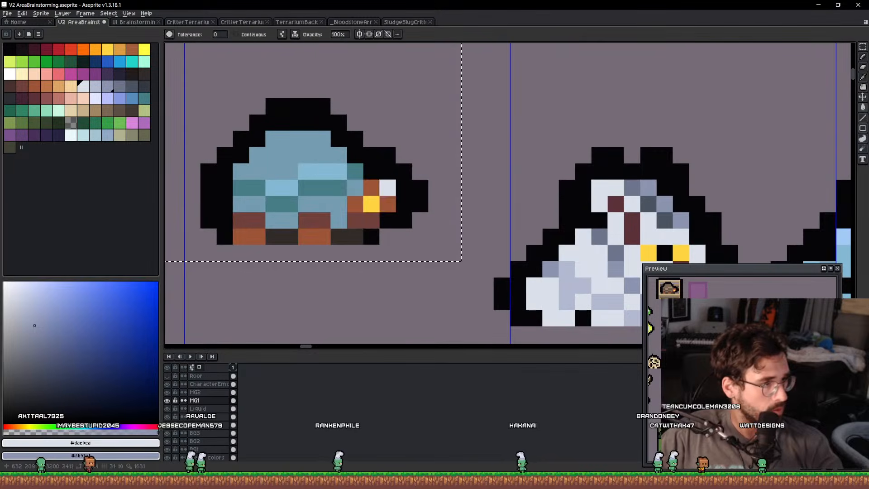
pyautogui.click(387, 189)
pyautogui.rightClick(366, 222)
pyautogui.scroll(-5, 370, 217)
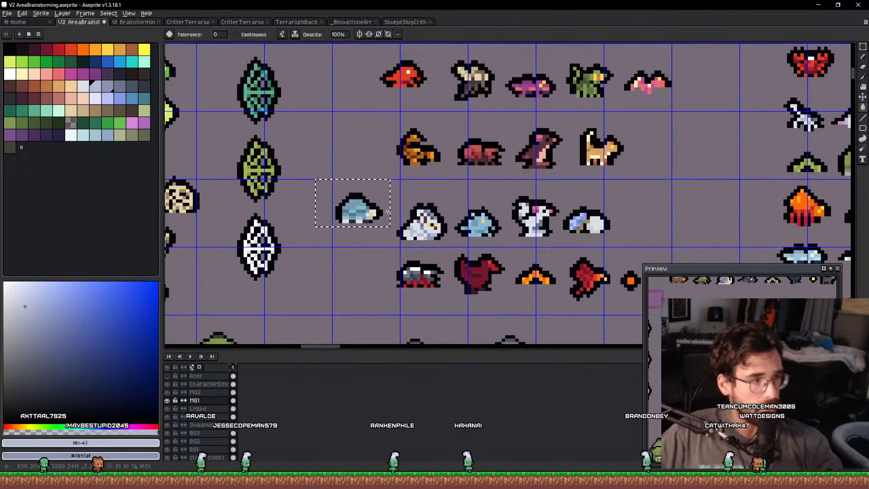
# Replace the yellow eye pixel on the small blue critter with black to form its pupil.
pyautogui.scroll(4, 370, 213)
pyautogui.press('b')
pyautogui.keyDown('alt'); pyautogui.click(394, 212); pyautogui.keyUp('alt')
pyautogui.click(373, 217)
pyautogui.scroll(-4, 401, 197)
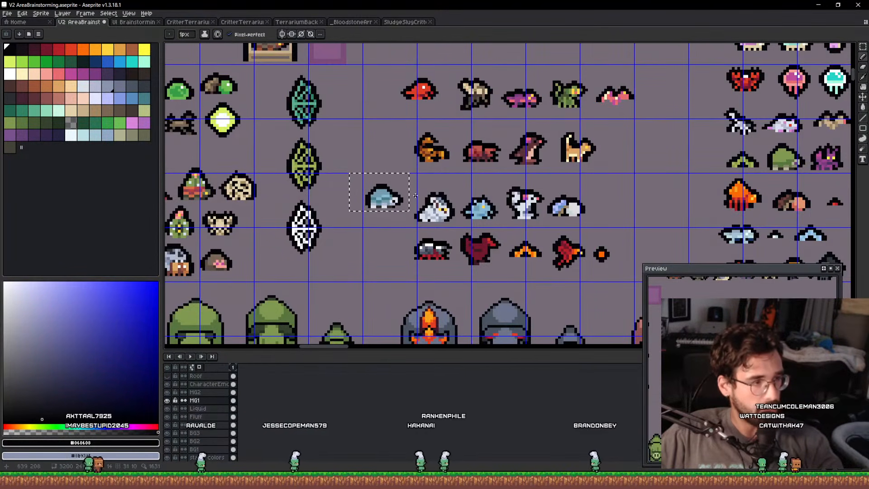
pyautogui.scroll(2, 391, 198)
pyautogui.scroll(-2, 390, 198)
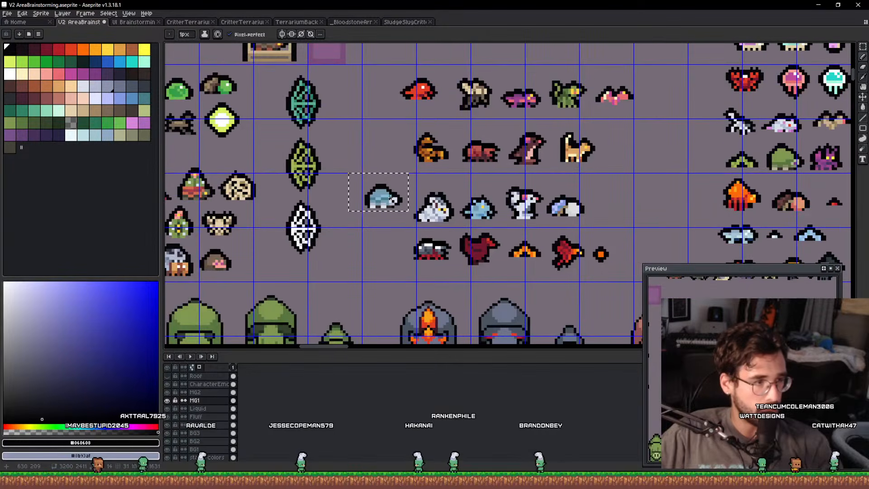
# Paint light-blue spikes along the blue critter's back, sampling the colour from the neighbouring blue critter.
pyautogui.moveTo(462, 209); pyautogui.dragTo(390, 228)
pyautogui.scroll(5, 306, 212)
pyautogui.press('i')
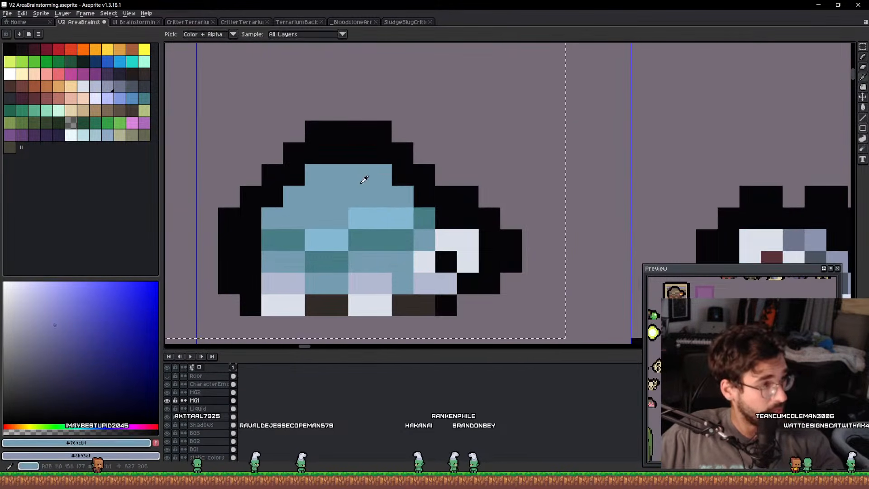
pyautogui.click(335, 180)
pyautogui.scroll(-2, 391, 191)
pyautogui.keyDown('alt'); pyautogui.click(752, 237); pyautogui.keyUp('alt')
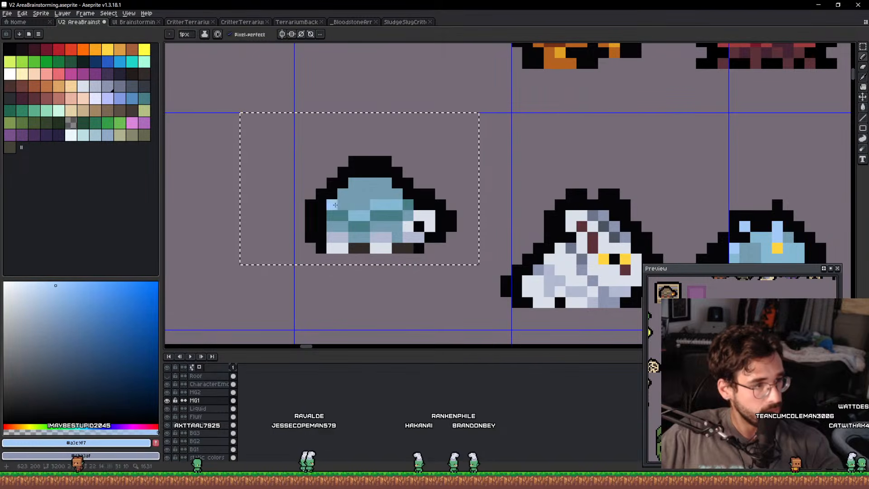
pyautogui.scroll(2, 343, 192)
pyautogui.moveTo(381, 173); pyautogui.dragTo(383, 153)
pyautogui.click(450, 175)
pyautogui.click(472, 153)
pyautogui.click(320, 196)
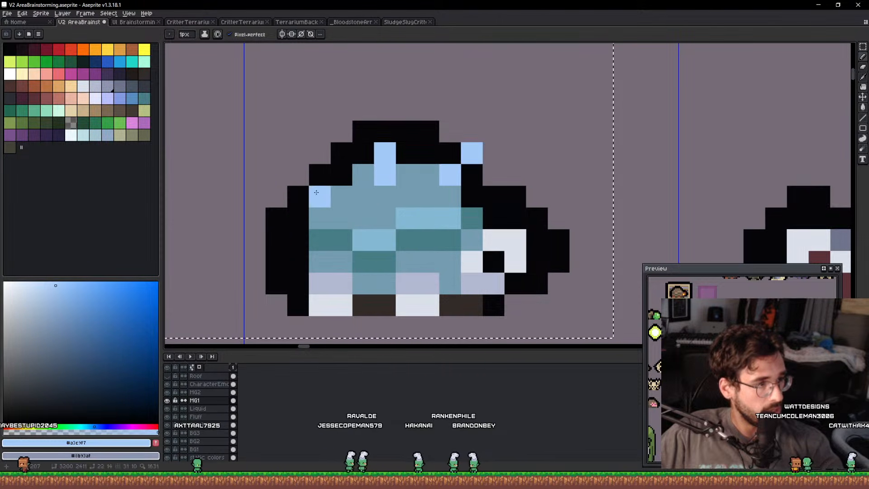
pyautogui.click(288, 179)
# Draw black outline pixels around the new spikes on the critter's back.
pyautogui.keyDown('alt'); pyautogui.click(290, 190); pyautogui.keyUp('alt')
pyautogui.click(277, 189)
pyautogui.click(276, 153)
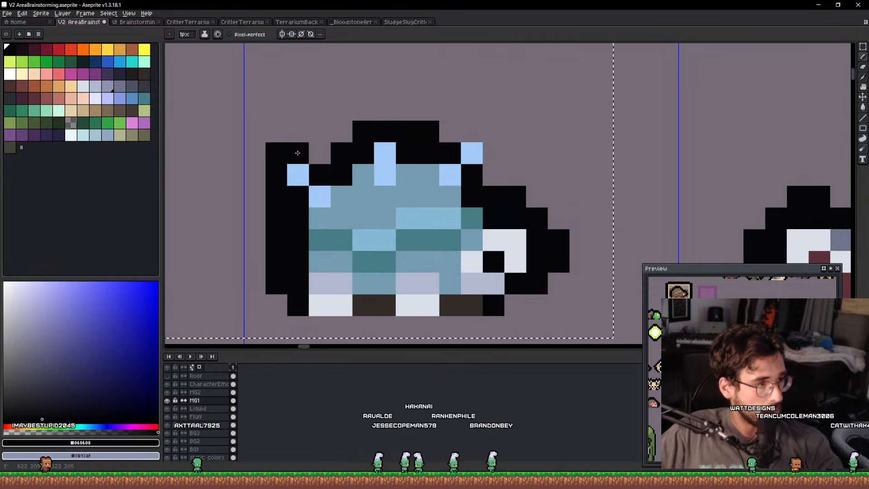
pyautogui.click(297, 151)
pyautogui.click(384, 112)
pyautogui.click(479, 138)
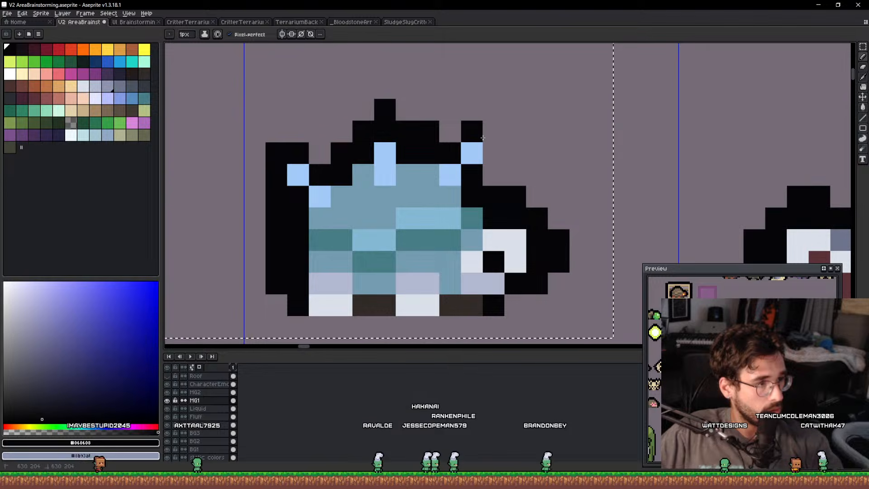
pyautogui.moveTo(492, 135); pyautogui.dragTo(489, 167)
# Add one more light-blue spike towards the rear of the back and a teal spike near the front, edged in black.
pyautogui.scroll(-5, 494, 155)
pyautogui.scroll(5, 439, 165)
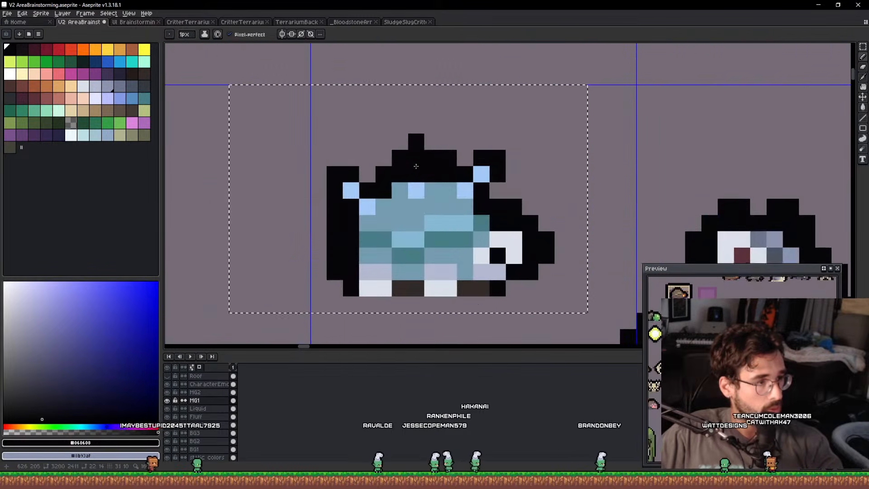
pyautogui.moveTo(366, 158); pyautogui.dragTo(383, 158)
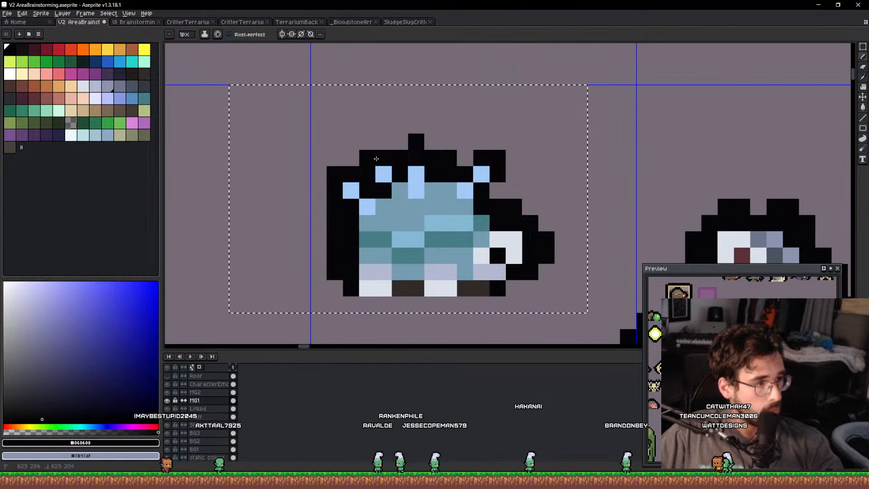
pyautogui.keyDown('alt'); pyautogui.click(481, 214); pyautogui.keyUp('alt')
pyautogui.click(449, 174)
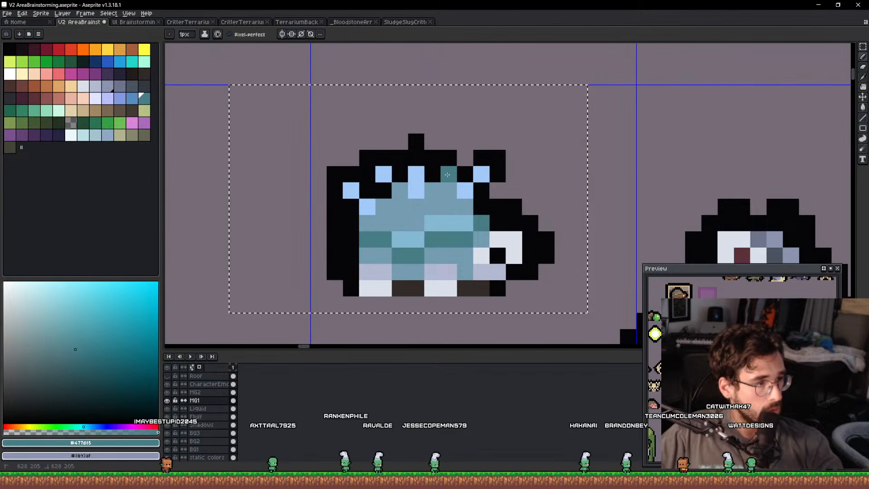
pyautogui.scroll(-5, 458, 175)
pyautogui.scroll(5, 458, 174)
pyautogui.keyDown('alt'); pyautogui.click(450, 167); pyautogui.keyUp('alt')
pyautogui.moveTo(442, 150)
pyautogui.mouseDown()
pyautogui.moveTo(453, 163)
pyautogui.moveTo(320, 249)
pyautogui.mouseUp()
# Erase the entire black outline around the spiky critter, including the leftover black pixel beside its front foot.
pyautogui.press('w')
pyautogui.hotkey('ctrl', 'd')
pyautogui.click(441, 170)
pyautogui.press('e')
pyautogui.scroll(5, 442, 171)
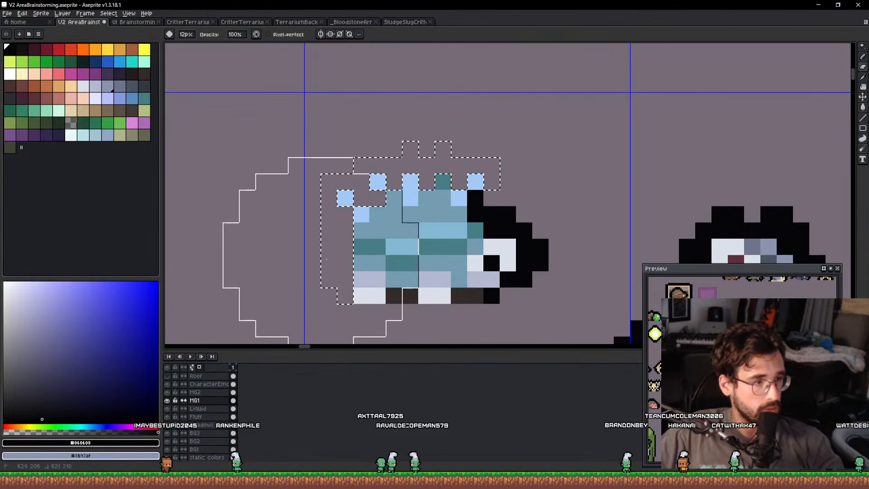
pyautogui.hotkey('ctrl', 'd')
pyautogui.press('w')
pyautogui.click(501, 221)
pyautogui.press('e')
pyautogui.click(517, 223)
pyautogui.hotkey('ctrl', 'd')
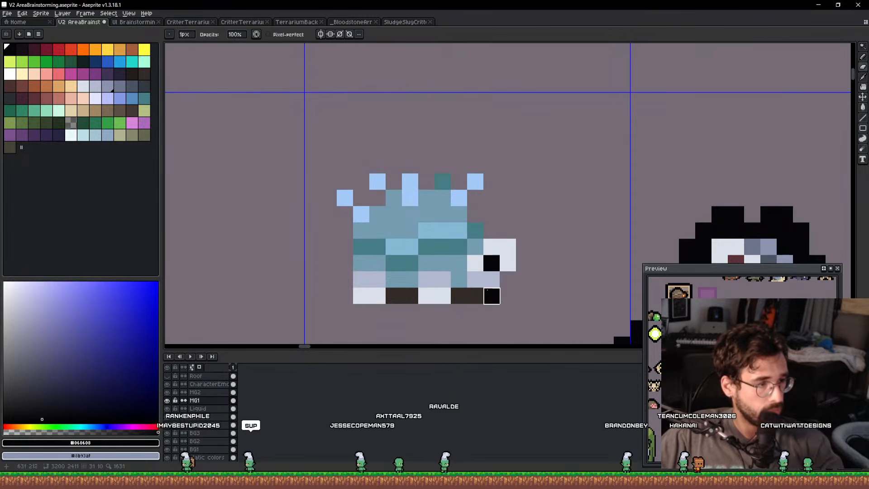
pyautogui.click(507, 311)
# Recolour the critter's two dark brown feet with a dark navy blue.
pyautogui.click(10, 49)
pyautogui.press('q')
pyautogui.press('i')
pyautogui.click(456, 242)
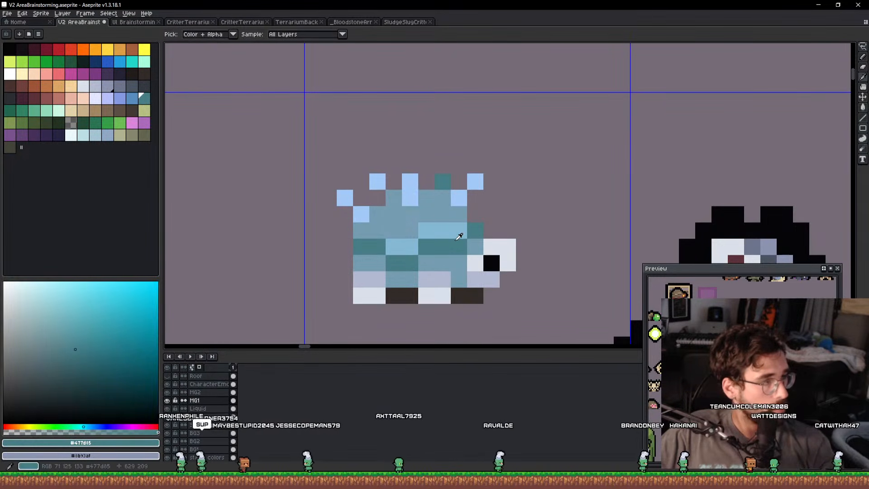
pyautogui.moveTo(77, 361); pyautogui.dragTo(85, 387)
pyautogui.click(97, 427)
pyautogui.press('g')
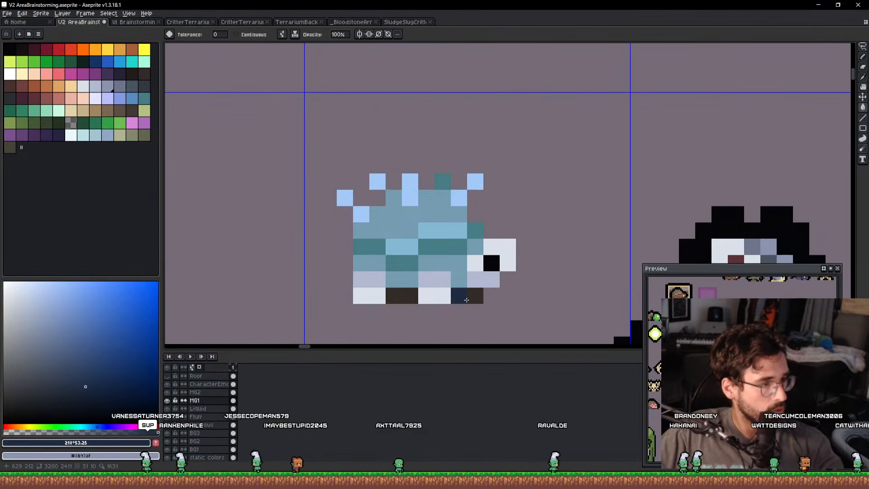
pyautogui.press('q')
pyautogui.moveTo(313, 313)
pyautogui.mouseDown()
pyautogui.moveTo(524, 296)
pyautogui.moveTo(508, 263)
pyautogui.mouseUp()
pyautogui.press('g')
pyautogui.click(394, 296)
pyautogui.hotkey('ctrl', 'd')
# Select the spiky critter and generate a two-pixel black outside outline around it.
pyautogui.press('q')
pyautogui.moveTo(530, 308)
pyautogui.mouseDown()
pyautogui.moveTo(501, 313)
pyautogui.moveTo(545, 296)
pyautogui.mouseUp()
pyautogui.keyDown('alt'); pyautogui.click(491, 262); pyautogui.keyUp('alt')
pyautogui.hotkey('shift', 'o')
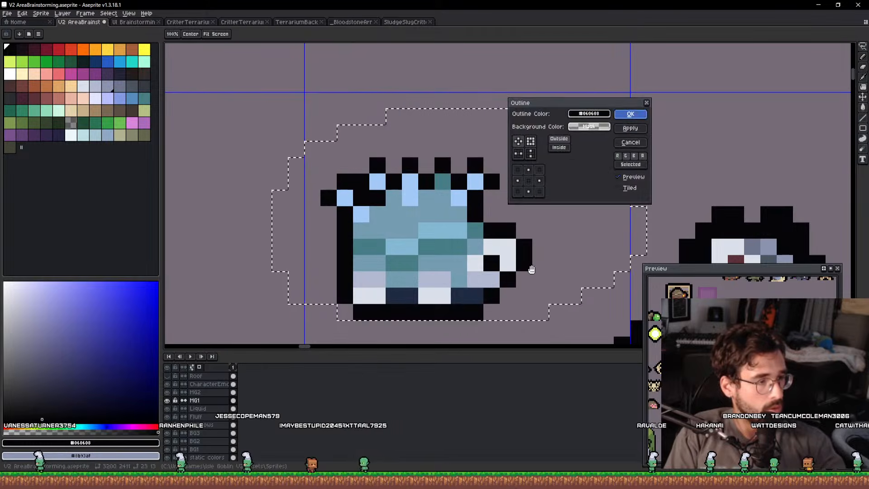
pyautogui.press('Return')
pyautogui.hotkey('ctrl', 'd')
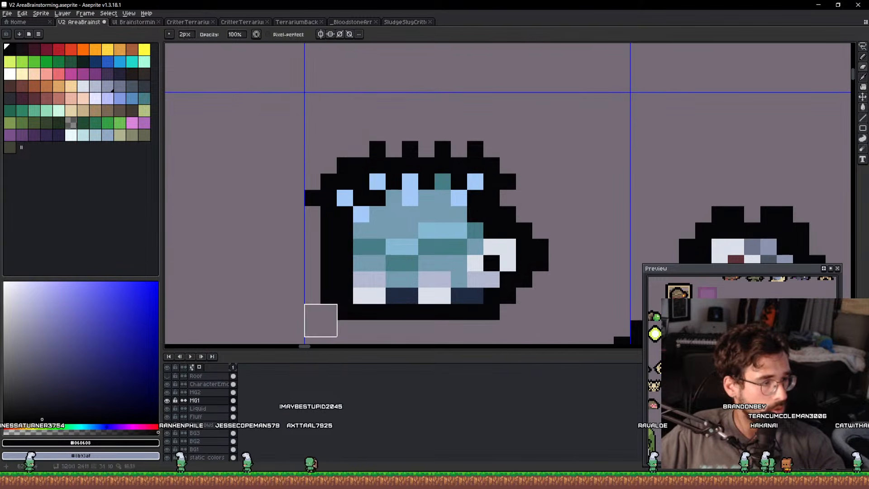
# Erase the outline row beneath the feet and black out the front-most and rearmost spikes, trimming the outline to match.
pyautogui.moveTo(328, 328)
pyautogui.mouseDown()
pyautogui.moveTo(533, 304)
pyautogui.moveTo(523, 329)
pyautogui.mouseUp()
pyautogui.hotkey('ctrl', 'z')
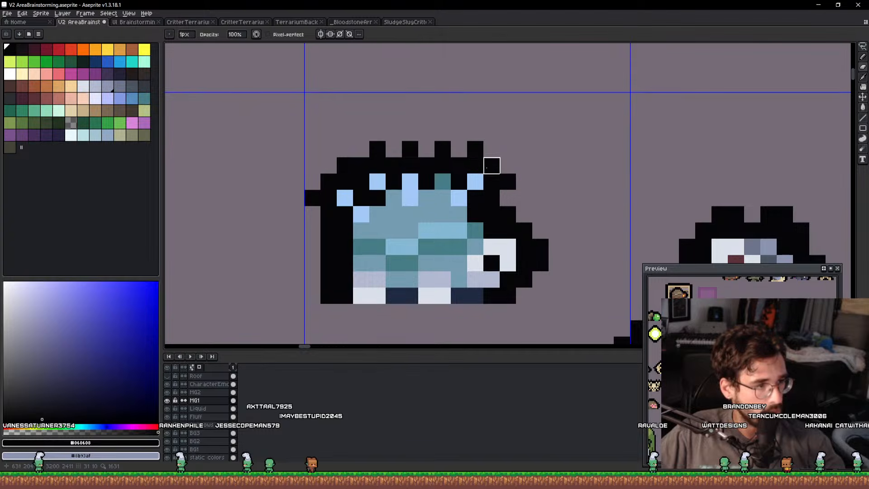
pyautogui.scroll(-5, 492, 166)
pyautogui.scroll(6, 529, 176)
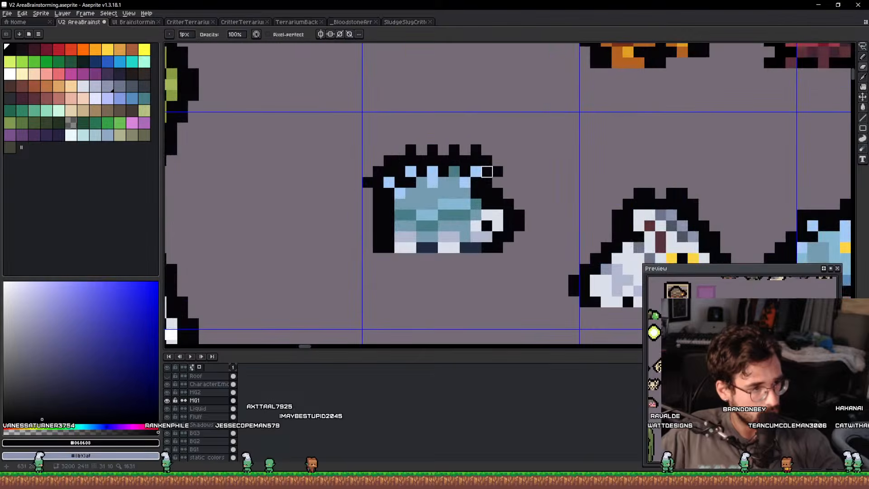
pyautogui.moveTo(463, 132); pyautogui.dragTo(506, 175)
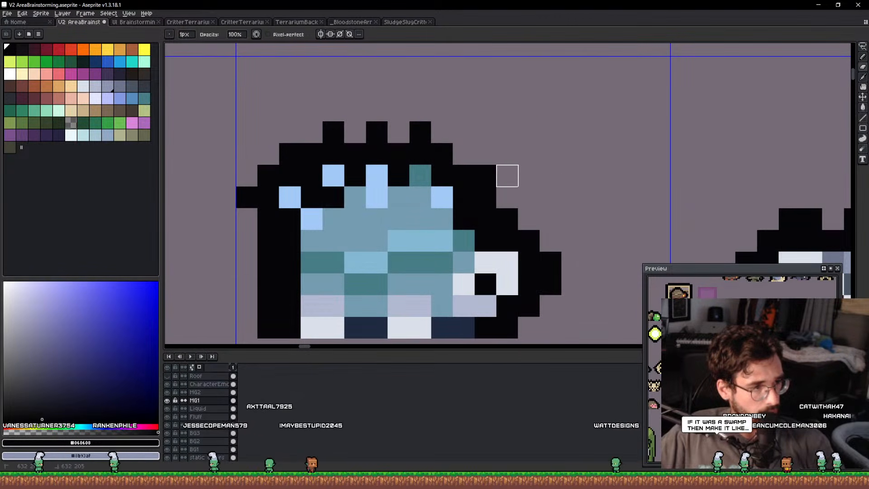
pyautogui.press('b')
pyautogui.click(290, 192)
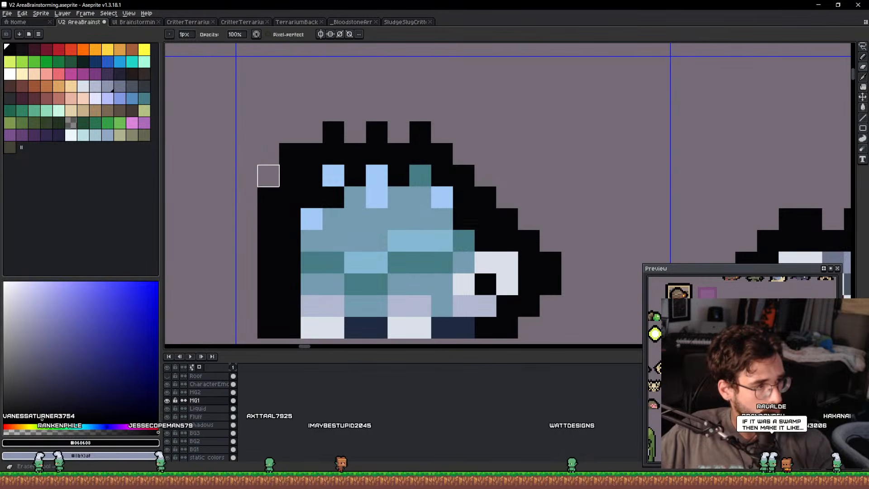
pyautogui.scroll(-6, 340, 193)
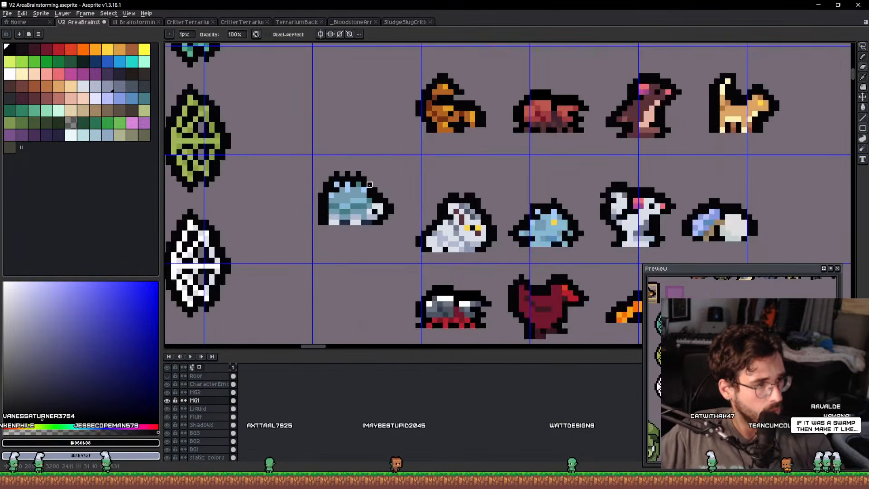
# Move the finished spiky critter to the empty area between the teal goblins and the green critters, and save the file.
pyautogui.scroll(4, 349, 201)
pyautogui.press('q')
pyautogui.moveTo(469, 204)
pyautogui.mouseDown()
pyautogui.moveTo(285, 106)
pyautogui.moveTo(446, 159)
pyautogui.moveTo(176, 272)
pyautogui.moveTo(491, 225)
pyautogui.mouseUp()
pyautogui.scroll(-4, 435, 165)
pyautogui.hotkey('ctrl', 's')
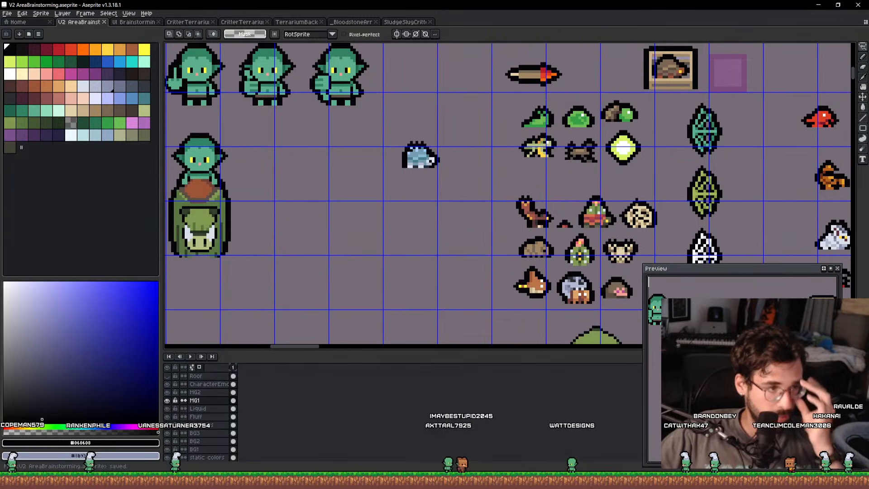
# Copy the brown critter with the white face into the purple square beside the framed critter.
pyautogui.scroll(-3, 419, 251)
pyautogui.scroll(4, 562, 226)
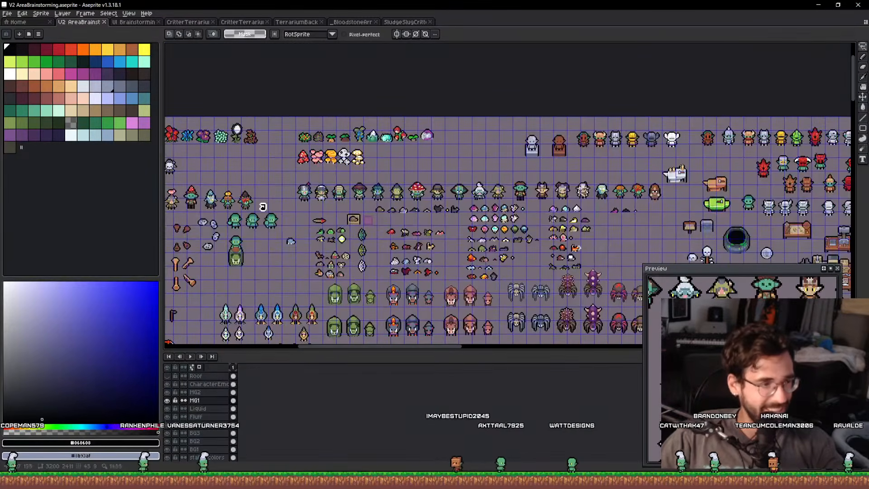
pyautogui.scroll(3, 622, 159)
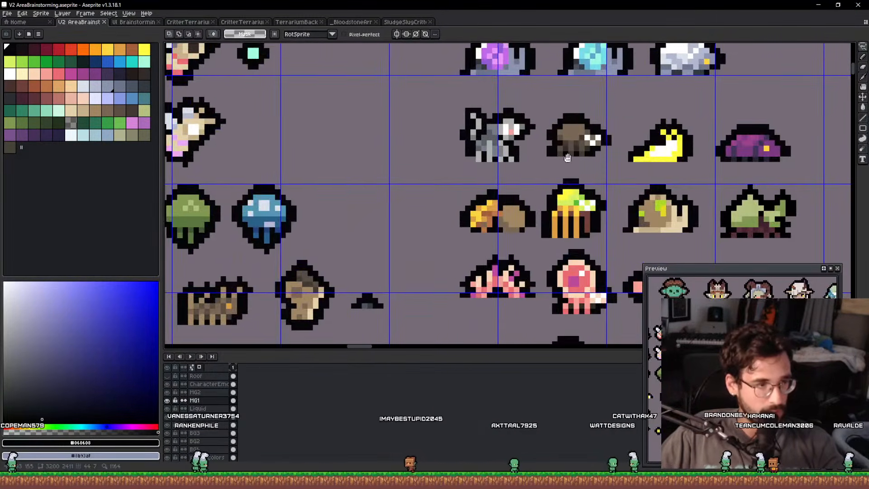
pyautogui.moveTo(562, 156)
pyautogui.mouseDown()
pyautogui.moveTo(520, 202)
pyautogui.moveTo(557, 138)
pyautogui.moveTo(561, 152)
pyautogui.moveTo(168, 343)
pyautogui.moveTo(165, 284)
pyautogui.moveTo(362, 119)
pyautogui.mouseUp()
pyautogui.scroll(-1, 545, 163)
pyautogui.scroll(5, 298, 102)
pyautogui.hotkey('ctrl', 'd')
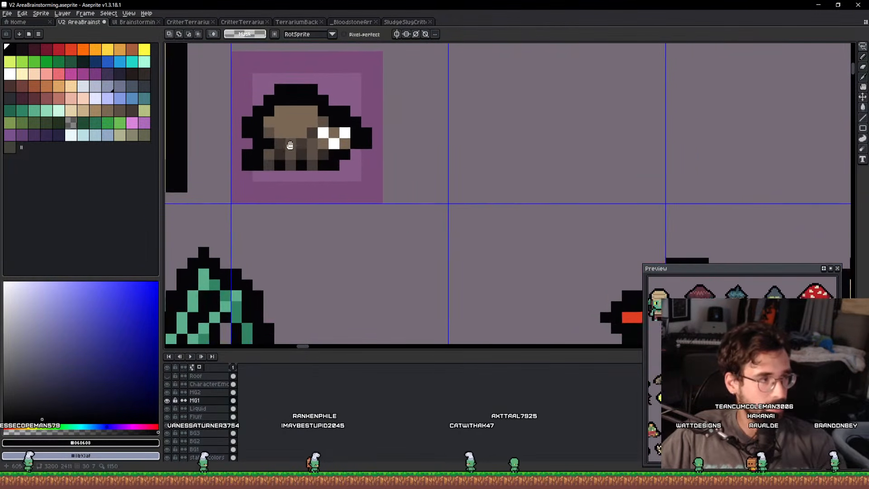
# Cover the copied critter's upper body with lavender on the rear half, pale lavender on the front and white accents, saving the file.
pyautogui.moveTo(289, 144)
pyautogui.mouseDown()
pyautogui.moveTo(323, 193)
pyautogui.moveTo(308, 168)
pyautogui.moveTo(313, 149)
pyautogui.mouseUp()
pyautogui.click(98, 98)
pyautogui.press('b')
pyautogui.moveTo(370, 150)
pyautogui.mouseDown()
pyautogui.moveTo(378, 192)
pyautogui.moveTo(366, 190)
pyautogui.moveTo(353, 164)
pyautogui.mouseUp()
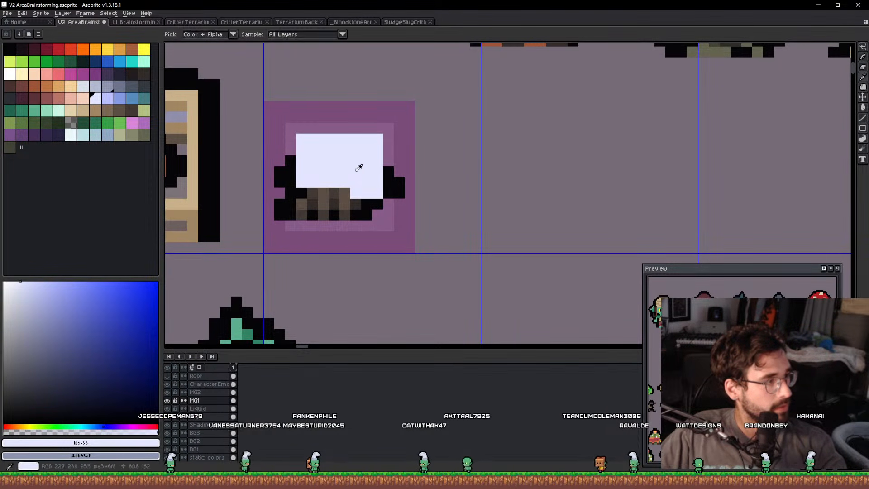
pyautogui.keyDown('alt'); pyautogui.scroll(-1, 356, 170); pyautogui.keyUp('alt')
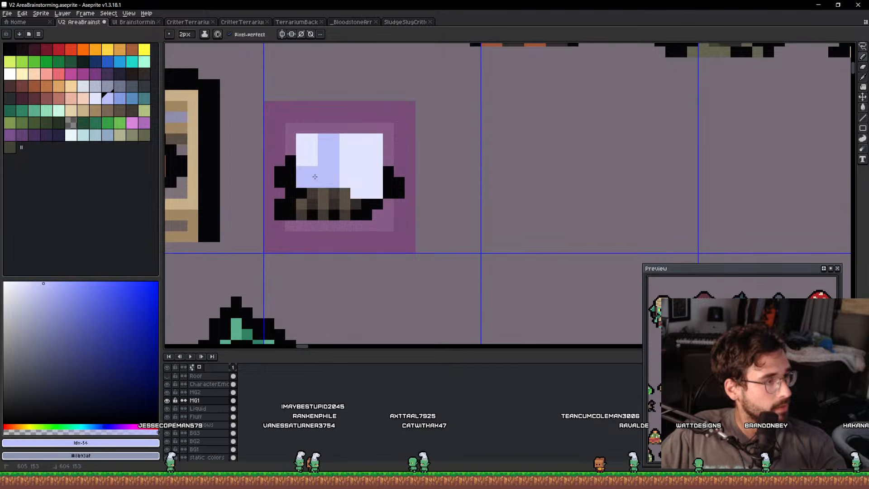
pyautogui.hotkey('ctrl', 's')
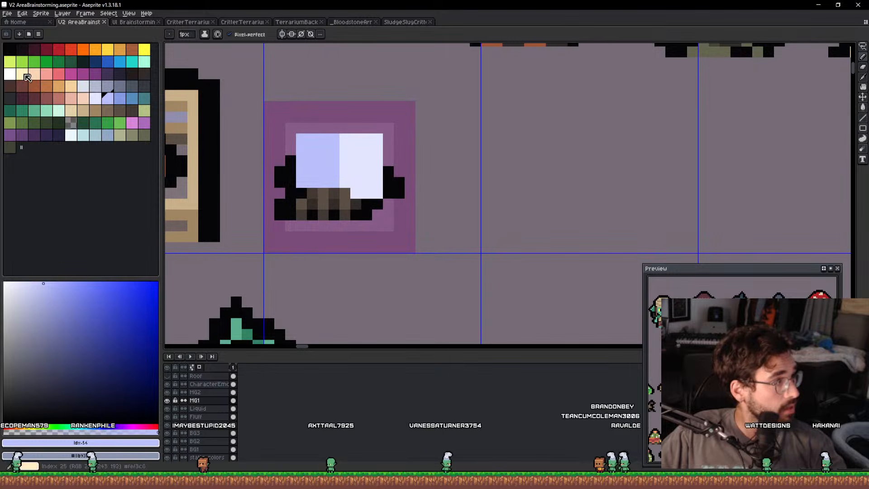
pyautogui.click(10, 73)
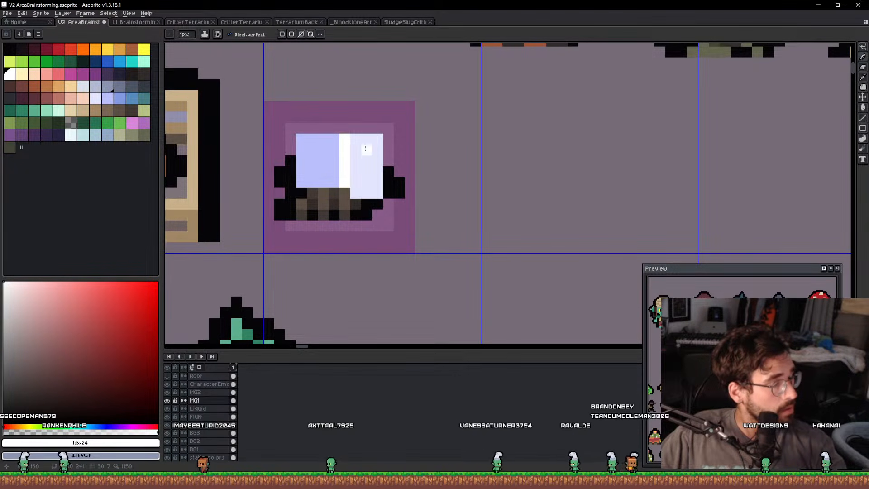
# Examine the shading and colours of the white pointed critter and the crystal-shelled snails beside it.
pyautogui.scroll(-5, 365, 149)
pyautogui.scroll(3, 471, 195)
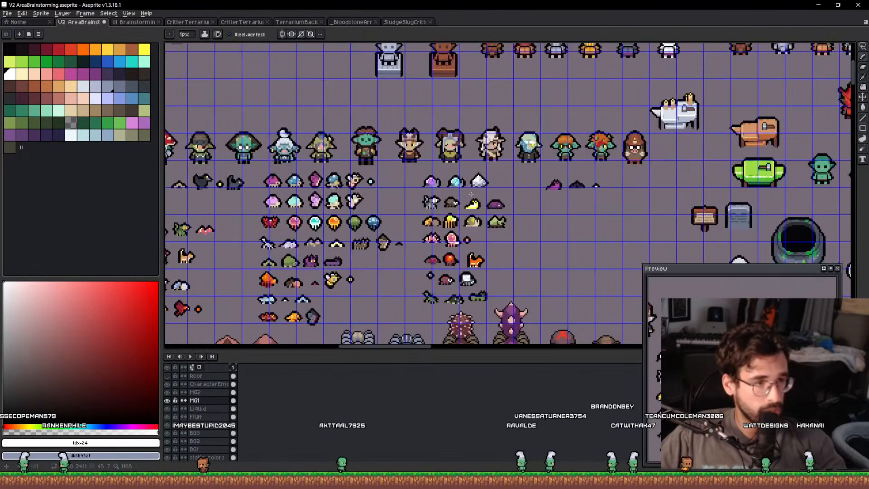
pyautogui.scroll(6, 471, 194)
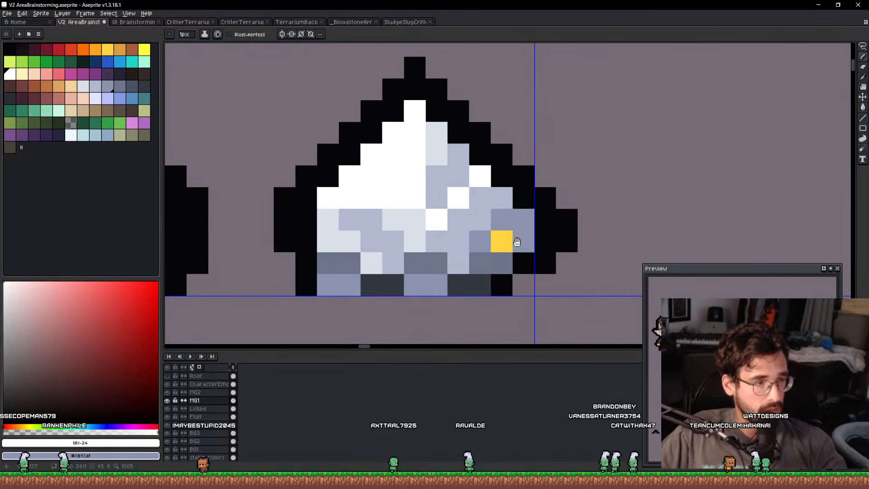
pyautogui.moveTo(516, 242); pyautogui.dragTo(511, 250)
pyautogui.scroll(-2, 489, 260)
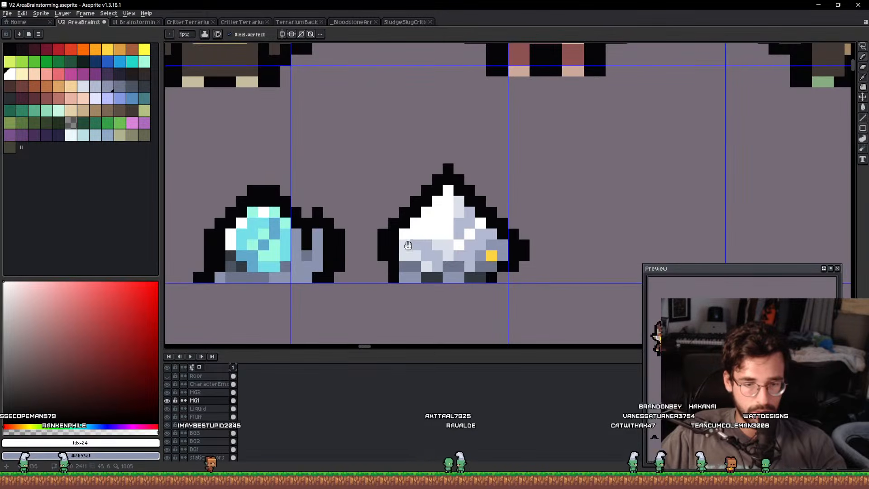
pyautogui.moveTo(321, 254); pyautogui.dragTo(624, 269)
pyautogui.scroll(1, 624, 269)
pyautogui.moveTo(610, 236); pyautogui.dragTo(462, 165)
pyautogui.scroll(-3, 664, 196)
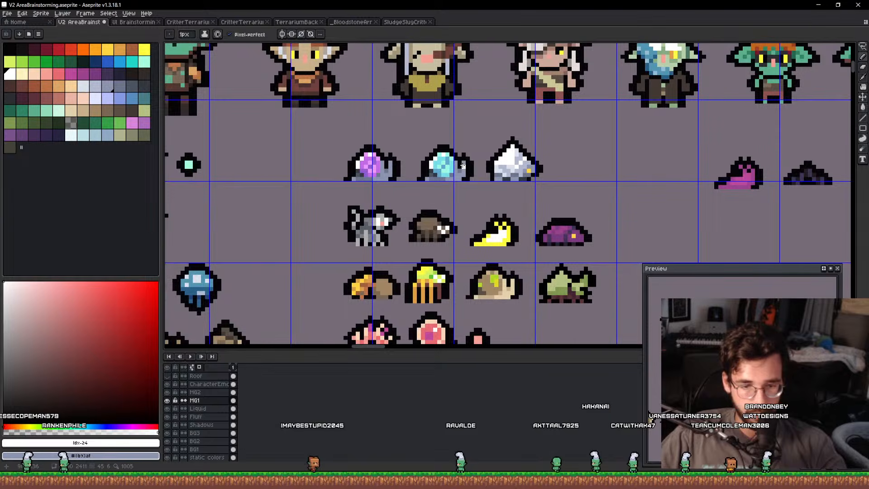
pyautogui.scroll(-1, 463, 166)
pyautogui.scroll(-3, 455, 175)
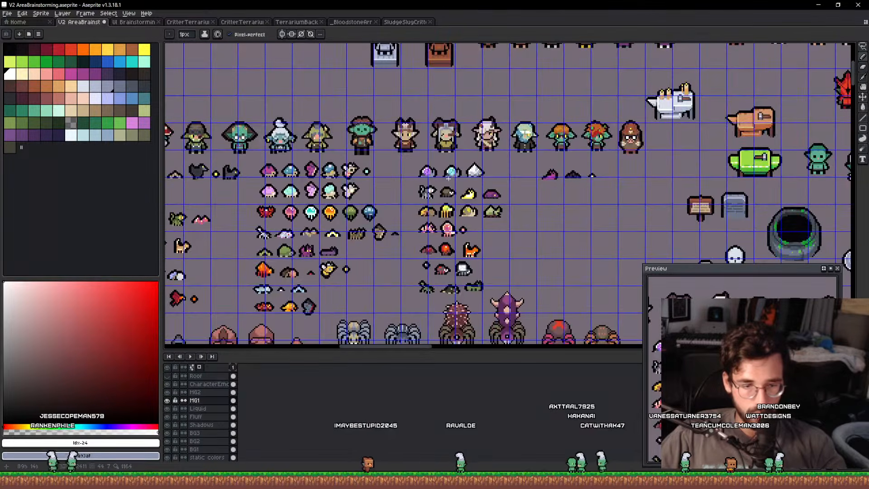
# Try placing a copy of the lavender-shelled snail beside the blue spiky critter for comparison.
pyautogui.moveTo(393, 190); pyautogui.dragTo(654, 188)
pyautogui.scroll(3, 410, 178)
pyautogui.press('q')
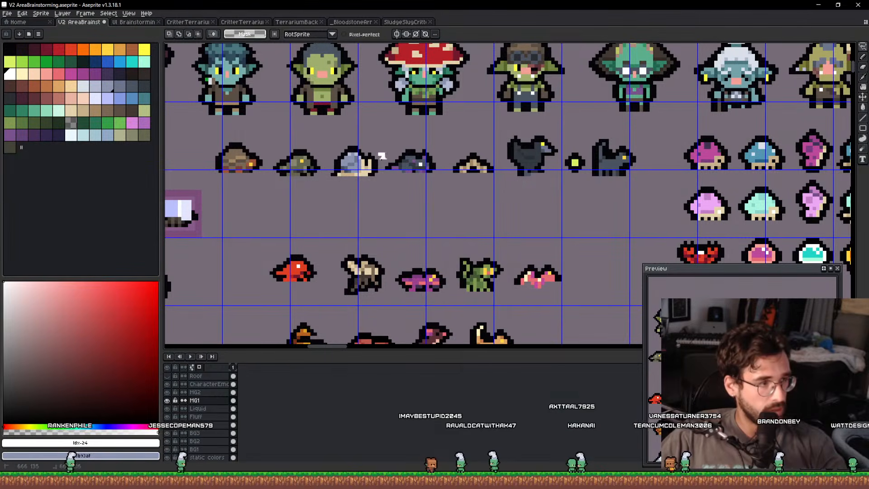
pyautogui.scroll(-2, 364, 159)
pyautogui.moveTo(326, 171)
pyautogui.mouseDown()
pyautogui.moveTo(374, 144)
pyautogui.moveTo(362, 165)
pyautogui.moveTo(503, 344)
pyautogui.mouseUp()
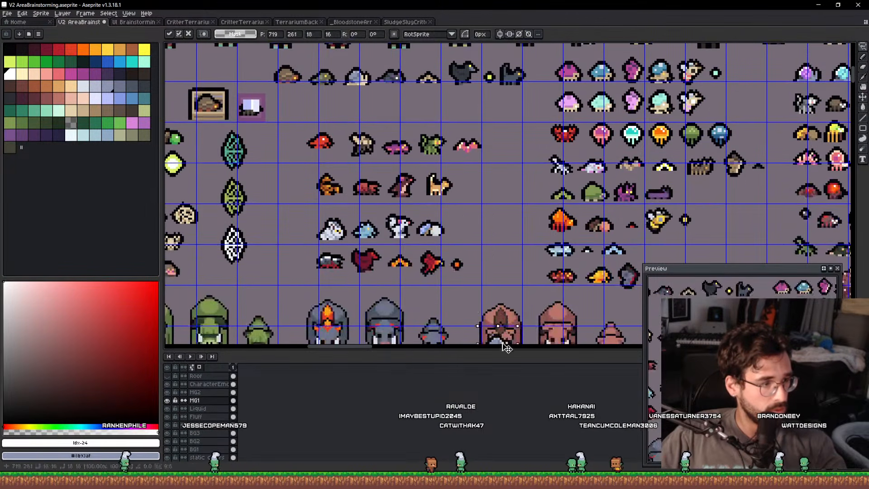
pyautogui.moveTo(476, 232); pyautogui.dragTo(171, 283)
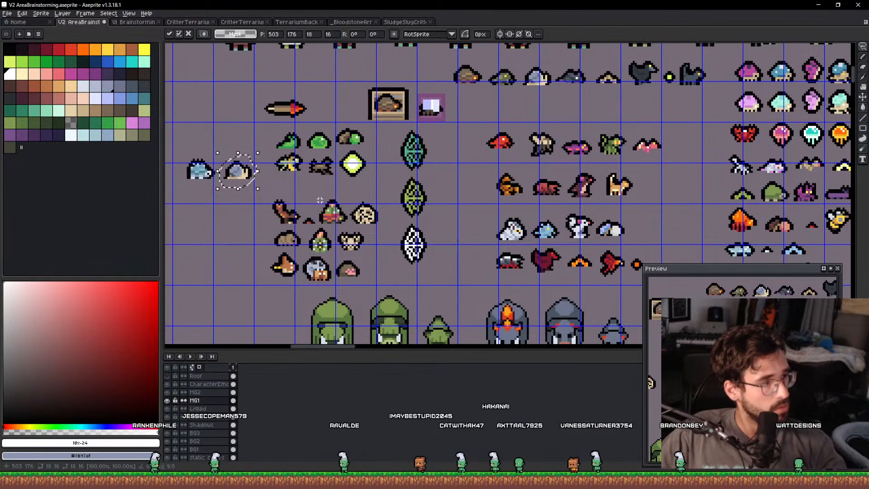
pyautogui.moveTo(277, 181); pyautogui.dragTo(546, 87)
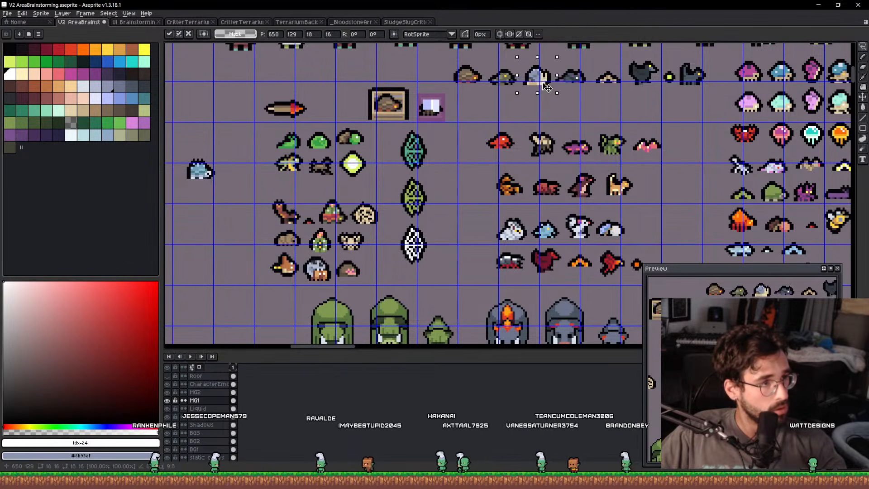
pyautogui.scroll(-5, 547, 88)
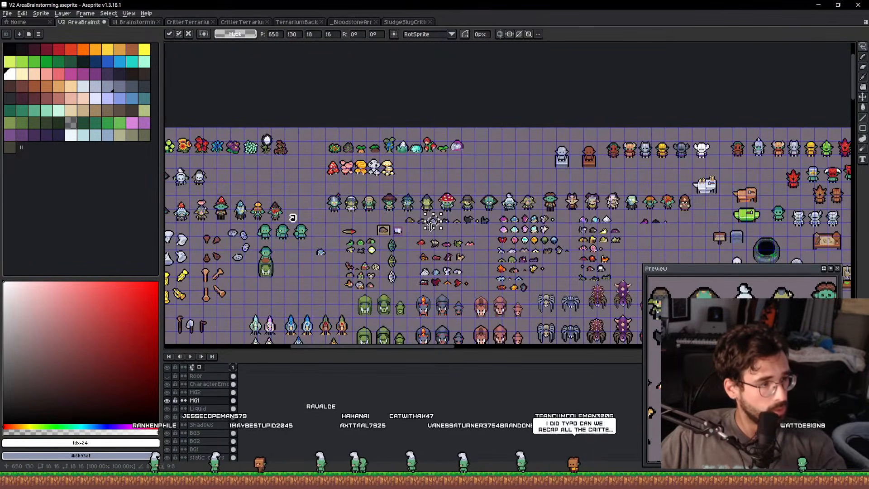
pyautogui.scroll(7, 400, 229)
pyautogui.click(395, 231)
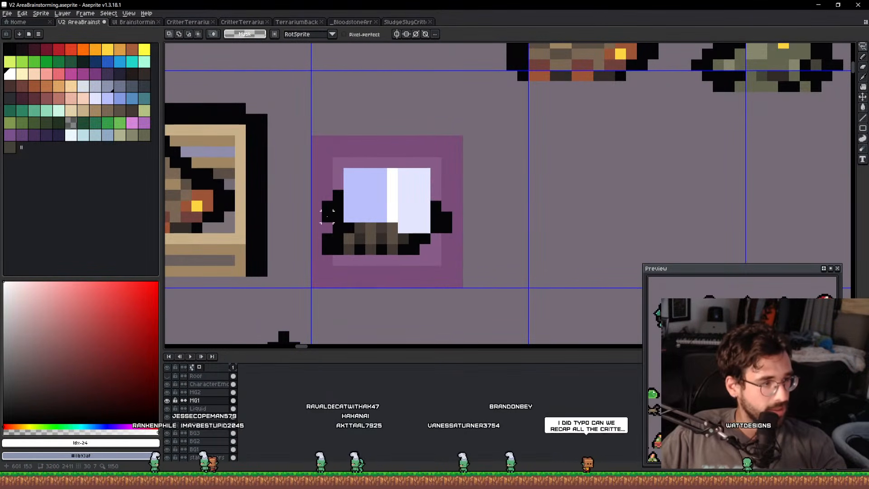
# Outline the rear, back and front of the critter in the purple square with thick black strokes.
pyautogui.press('b')
pyautogui.keyDown('alt'); pyautogui.click(327, 216); pyautogui.keyUp('alt')
pyautogui.click(341, 194)
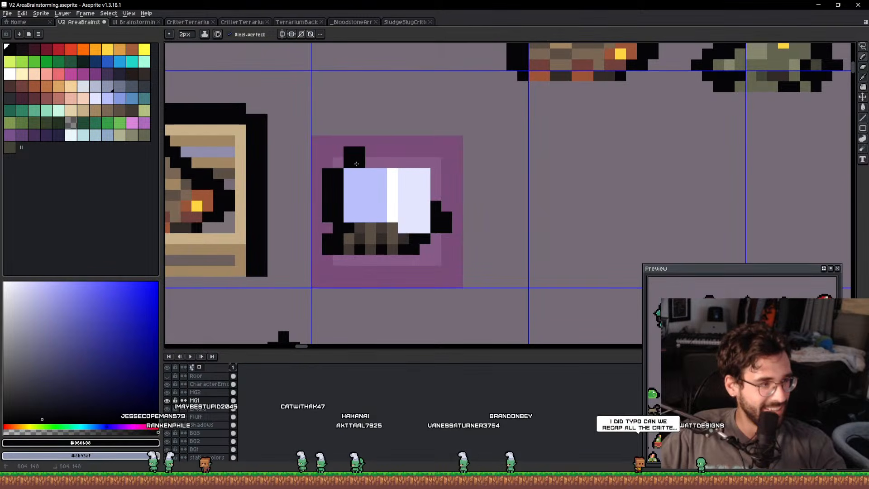
pyautogui.moveTo(357, 164)
pyautogui.mouseDown()
pyautogui.moveTo(430, 155)
pyautogui.moveTo(441, 181)
pyautogui.mouseUp()
pyautogui.press('-')
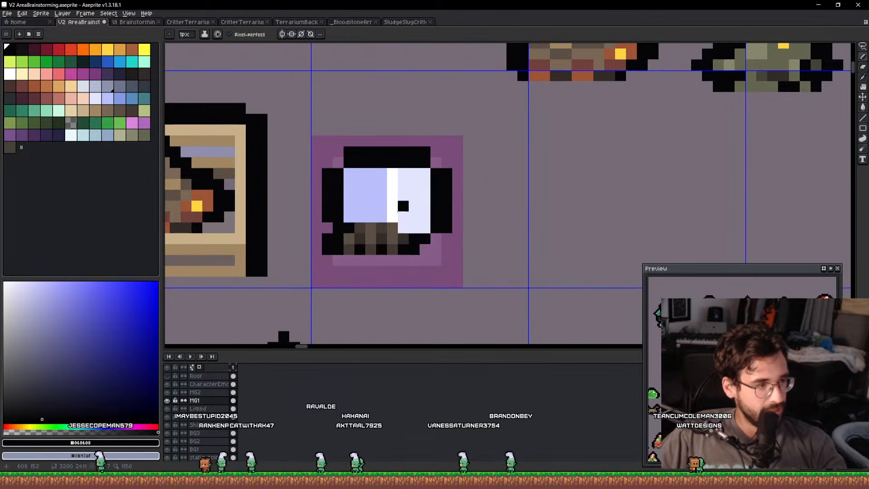
# Repaint the critter's body with lavender patches inside a pale lavender border, keeping a white vertical stripe near the rear.
pyautogui.keyDown('alt'); pyautogui.click(400, 207); pyautogui.keyUp('alt')
pyautogui.keyDown('alt'); pyautogui.click(378, 177); pyautogui.keyUp('alt')
pyautogui.click(395, 180)
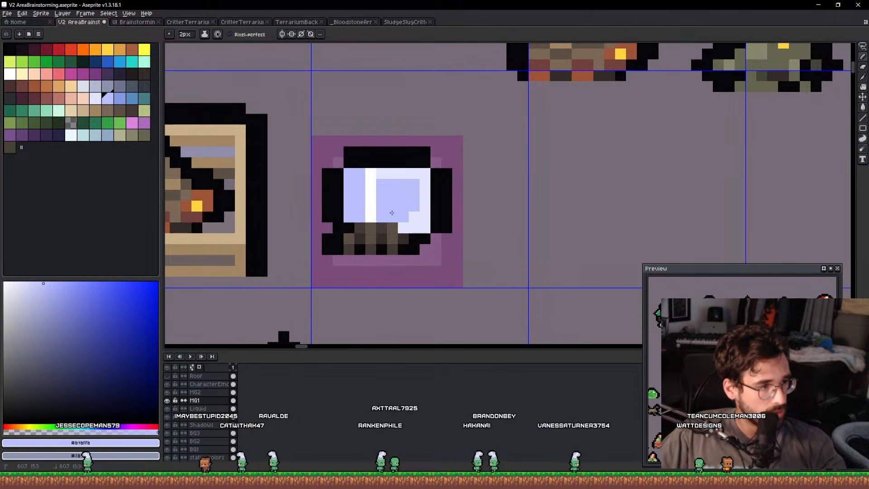
pyautogui.keyDown('alt'); pyautogui.click(413, 217); pyautogui.keyUp('alt')
pyautogui.press('-')
pyautogui.click(414, 185)
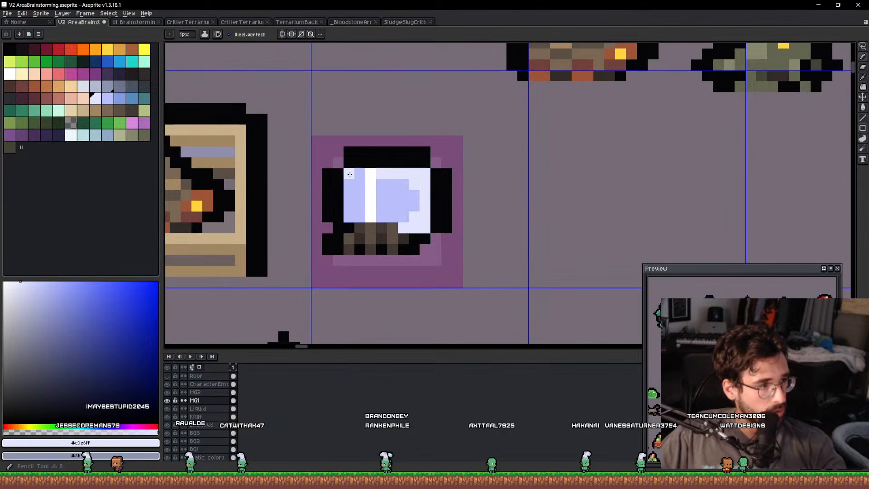
pyautogui.scroll(-2, 357, 175)
pyautogui.scroll(2, 368, 191)
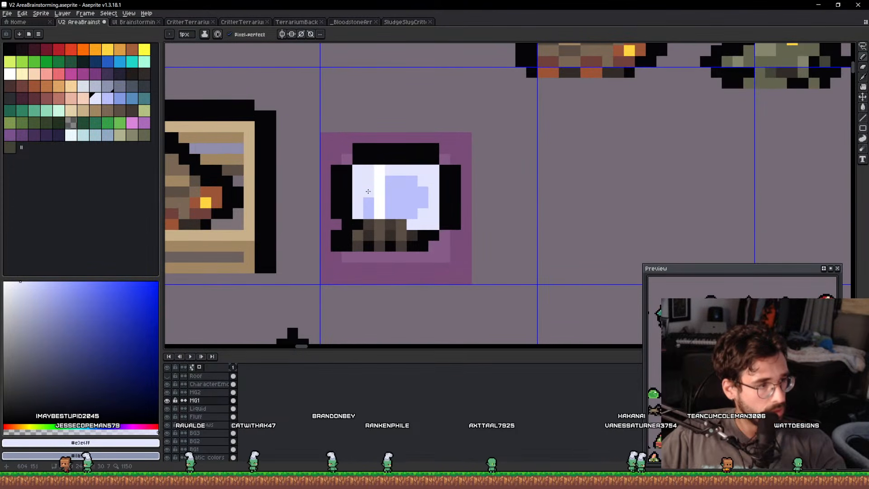
# Add a single white highlight pixel at the upper front corner of the critter's lavender patch.
pyautogui.scroll(-3, 434, 184)
pyautogui.scroll(4, 431, 185)
pyautogui.keyDown('alt'); pyautogui.click(388, 189); pyautogui.keyUp('alt')
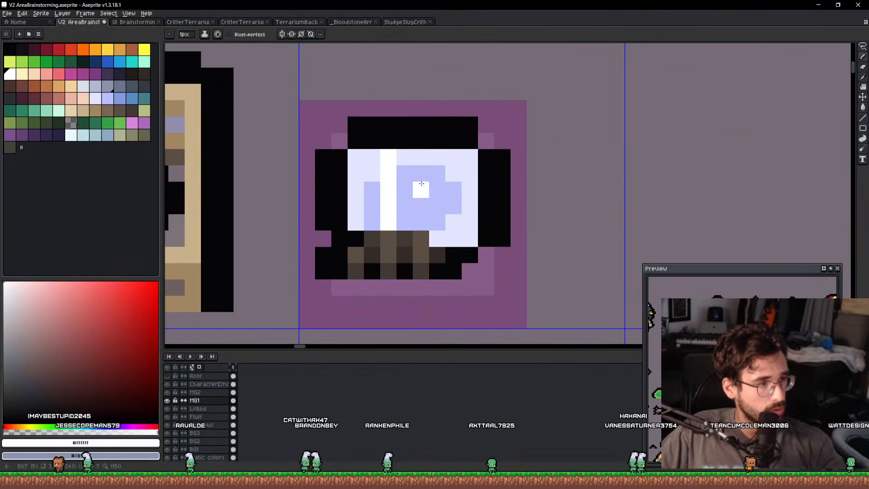
pyautogui.click(456, 173)
pyautogui.scroll(-4, 494, 182)
pyautogui.scroll(4, 482, 187)
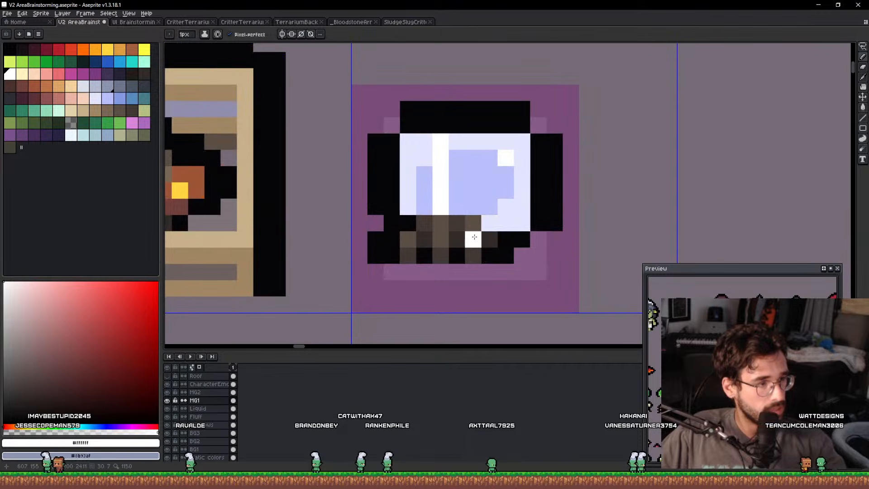
# Extend the critter's dark brown legs forward along the underside, with black gaps and a black front corner.
pyautogui.moveTo(509, 222); pyautogui.dragTo(464, 220)
pyautogui.keyDown('alt'); pyautogui.click(437, 244); pyautogui.keyUp('alt')
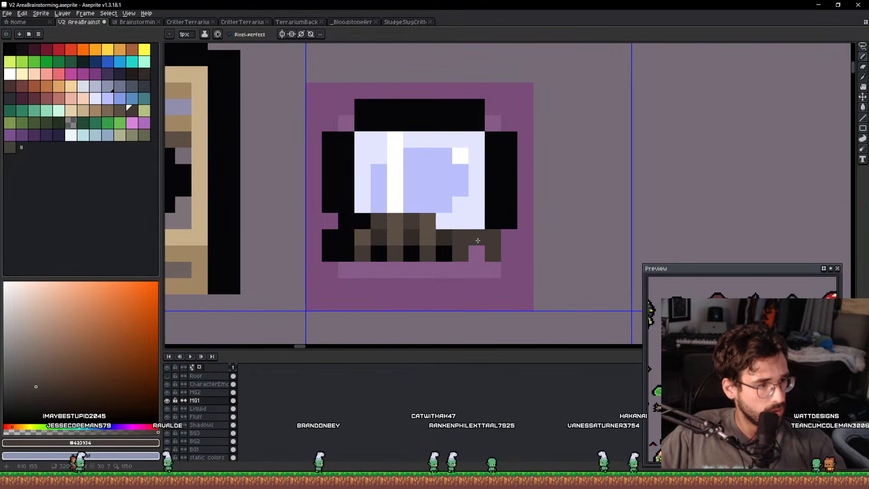
pyautogui.keyDown('alt'); pyautogui.click(490, 225); pyautogui.keyUp('alt')
pyautogui.moveTo(477, 237)
pyautogui.mouseDown()
pyautogui.moveTo(477, 253)
pyautogui.moveTo(522, 245)
pyautogui.moveTo(492, 238)
pyautogui.mouseUp()
pyautogui.hotkey('ctrl', 'z')
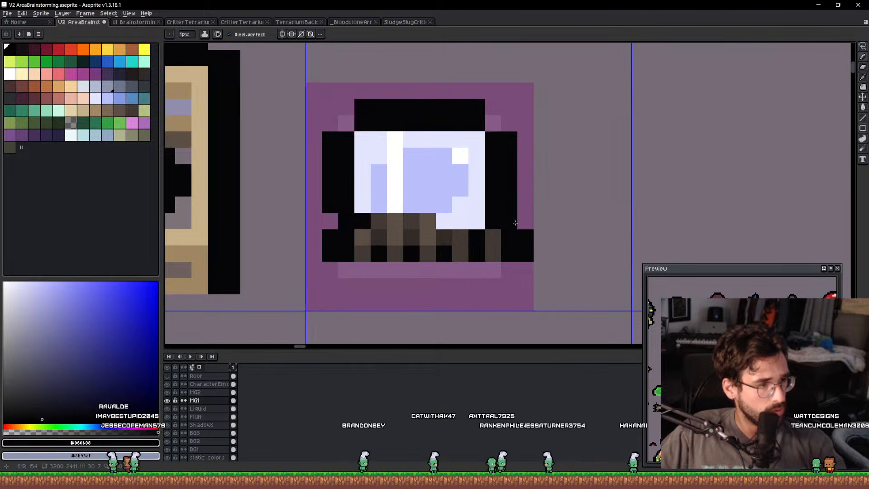
pyautogui.scroll(-5, 511, 217)
pyautogui.scroll(2, 507, 209)
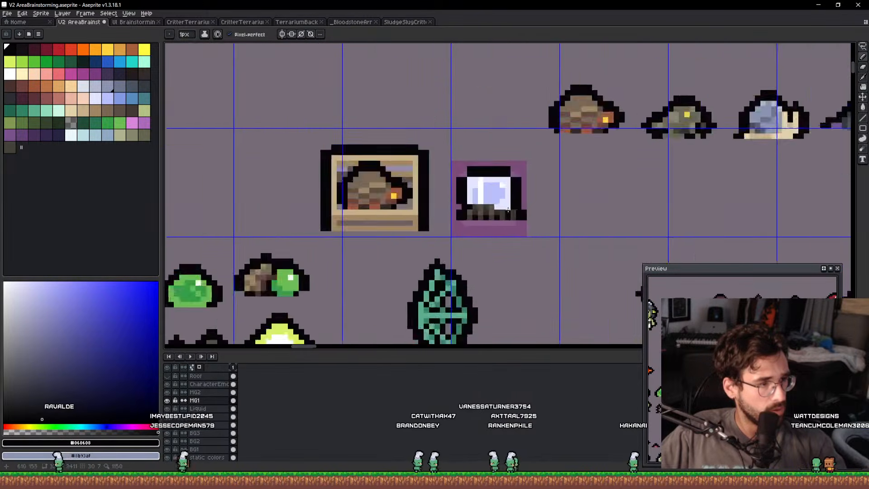
pyautogui.scroll(3, 507, 209)
# Shift the upper row of brown leg pixels one pixel rearward, filling the gap with pale lavender and the rear corner with black.
pyautogui.keyDown('alt'); pyautogui.click(394, 184); pyautogui.keyUp('alt')
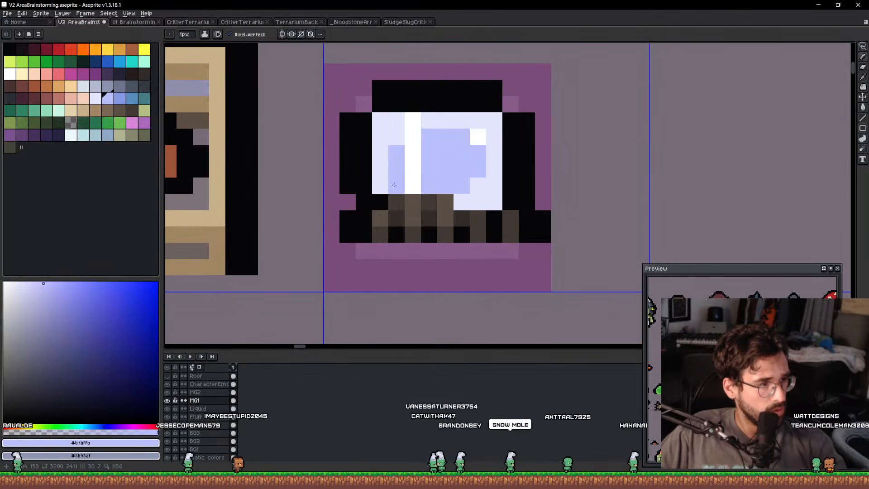
pyautogui.scroll(-4, 394, 185)
pyautogui.scroll(3, 421, 186)
pyautogui.press('q')
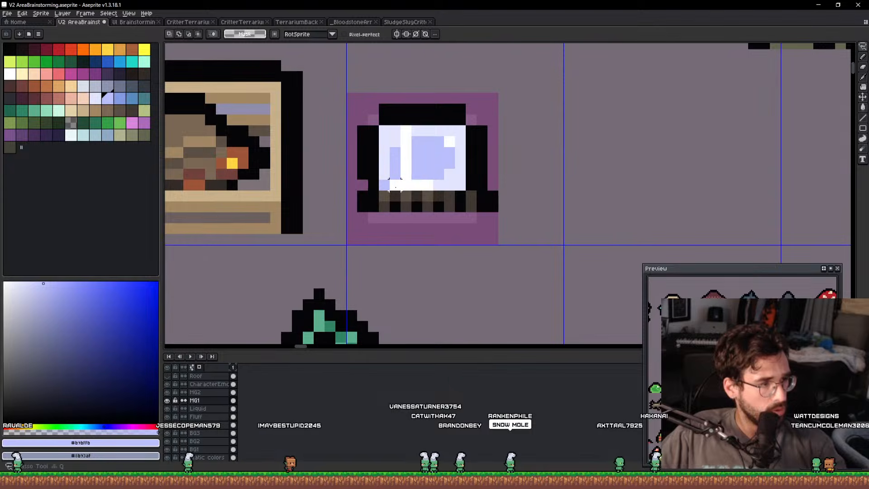
pyautogui.moveTo(360, 196)
pyautogui.mouseDown()
pyautogui.moveTo(434, 190)
pyautogui.moveTo(444, 199)
pyautogui.moveTo(403, 206)
pyautogui.moveTo(443, 200)
pyautogui.mouseUp()
pyautogui.hotkey('ctrl', 'd')
pyautogui.press('b')
pyautogui.scroll(2, 433, 195)
pyautogui.keyDown('alt'); pyautogui.click(429, 216); pyautogui.keyUp('alt')
pyautogui.keyDown('alt'); pyautogui.click(436, 172); pyautogui.keyUp('alt')
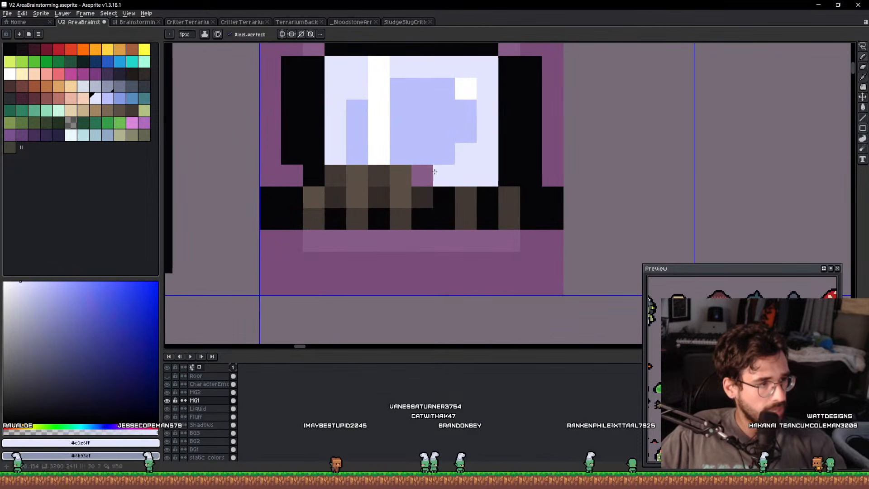
pyautogui.keyDown('alt'); pyautogui.click(318, 167); pyautogui.keyUp('alt')
pyautogui.scroll(-4, 378, 174)
pyautogui.scroll(5, 419, 180)
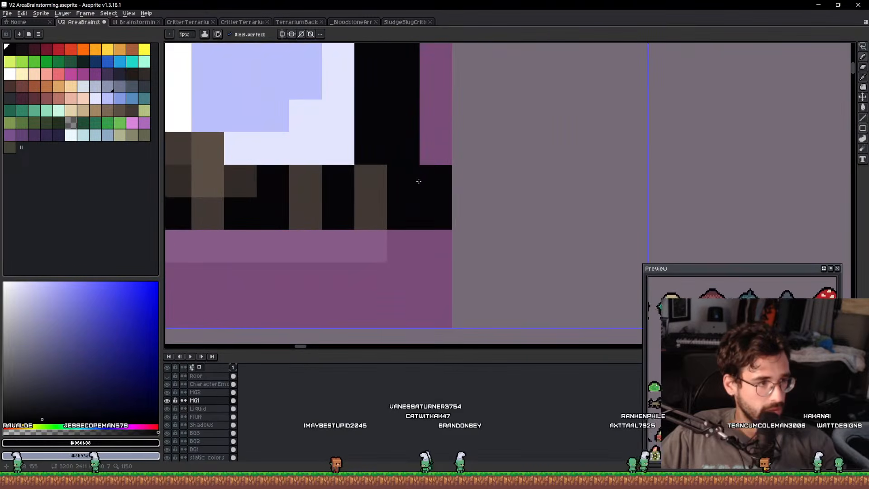
# Recolour the critter's brown legs in dark, medium and light blue shades within a selection around the lower body.
pyautogui.scroll(-5, 445, 177)
pyautogui.scroll(4, 406, 162)
pyautogui.press('q')
pyautogui.moveTo(548, 260)
pyautogui.mouseDown()
pyautogui.moveTo(320, 178)
pyautogui.moveTo(645, 196)
pyautogui.mouseUp()
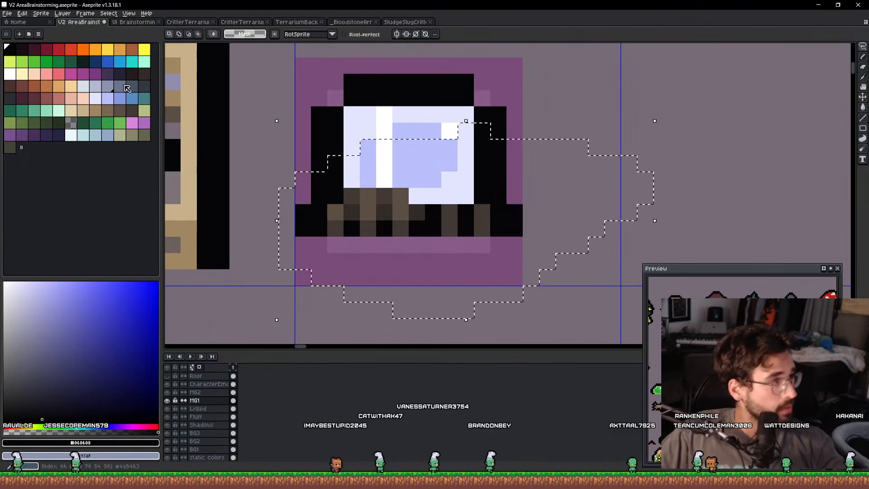
pyautogui.click(97, 62)
pyautogui.press('b')
pyautogui.click(351, 211)
pyautogui.click(384, 211)
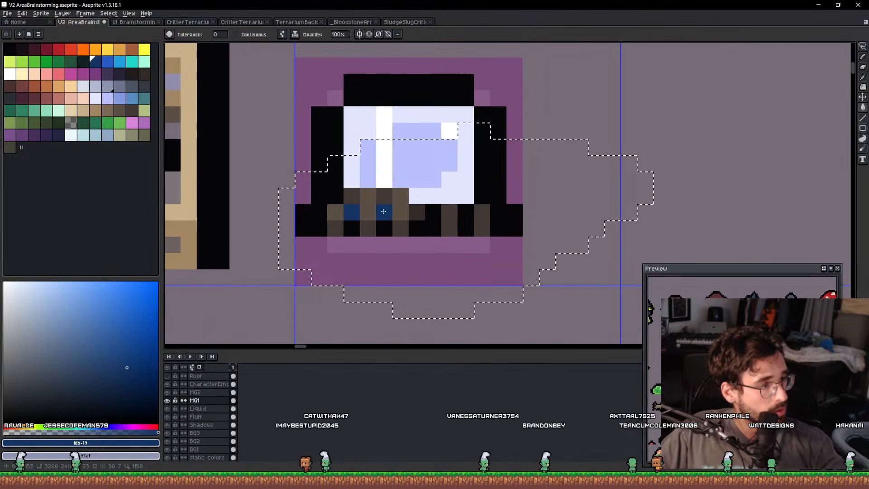
pyautogui.click(417, 211)
pyautogui.scroll(-1, 384, 205)
pyautogui.click(384, 197)
pyautogui.scroll(-1, 384, 199)
pyautogui.click(401, 199)
pyautogui.scroll(-5, 407, 201)
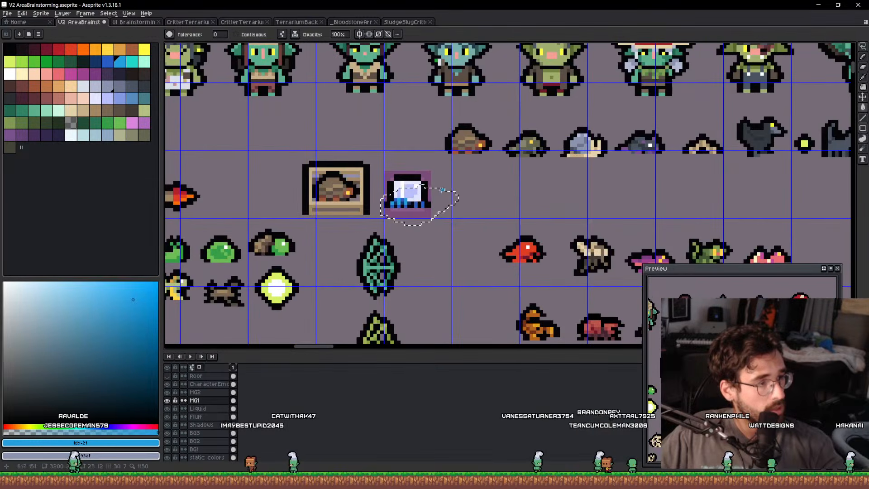
# Try erasing the blue front legs of the critter.
pyautogui.press('q')
pyautogui.moveTo(449, 172)
pyautogui.mouseDown()
pyautogui.moveTo(375, 219)
pyautogui.moveTo(393, 160)
pyautogui.mouseUp()
pyautogui.moveTo(378, 216); pyautogui.dragTo(380, 213)
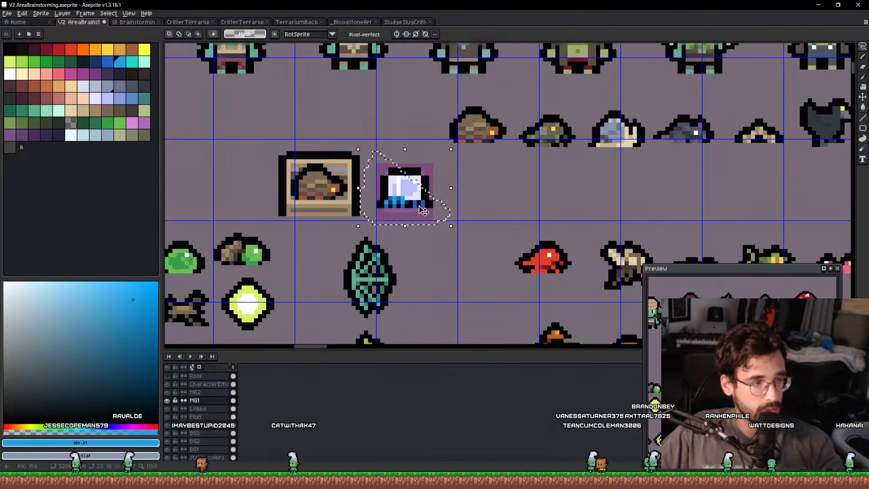
pyautogui.scroll(3, 403, 206)
pyautogui.press('e')
pyautogui.scroll(-5, 473, 206)
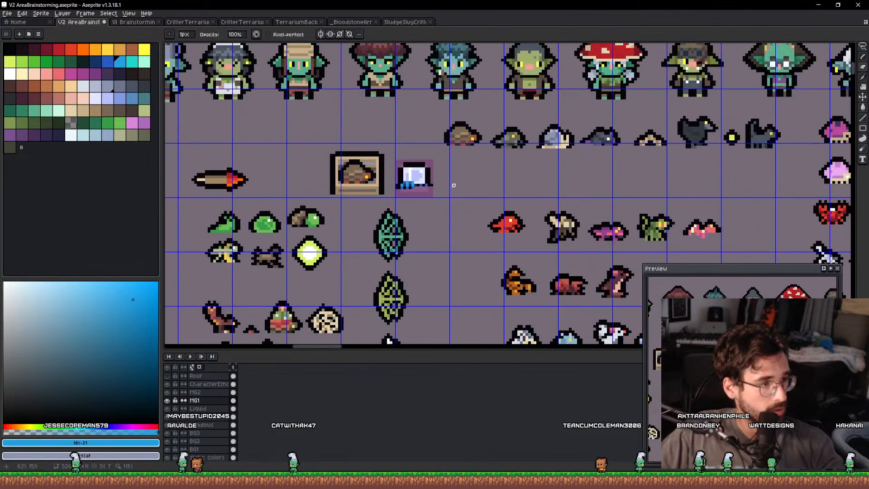
pyautogui.moveTo(438, 181)
pyautogui.mouseDown()
pyautogui.moveTo(409, 274)
pyautogui.moveTo(264, 344)
pyautogui.moveTo(417, 130)
pyautogui.mouseUp()
pyautogui.hotkey('ctrl', 'z')
pyautogui.hotkey('ctrl', 'z')
pyautogui.moveTo(510, 83); pyautogui.dragTo(452, 215)
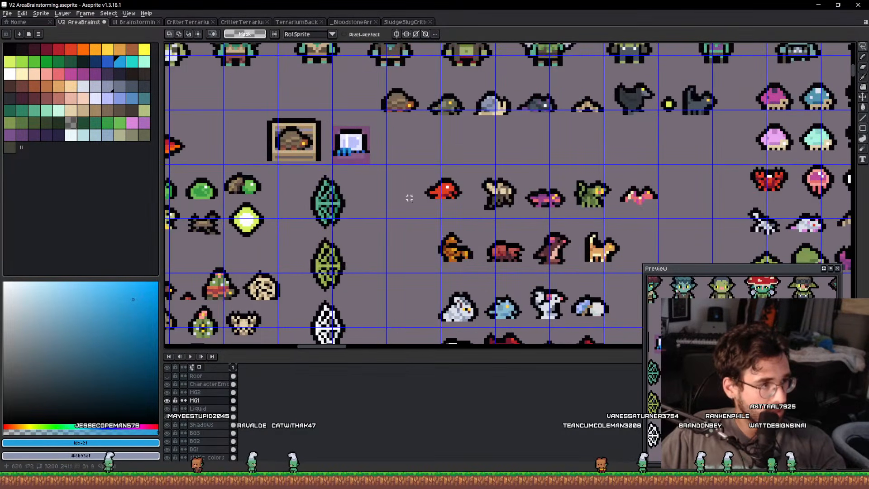
pyautogui.scroll(5, 362, 152)
pyautogui.moveTo(410, 135); pyautogui.dragTo(441, 212)
pyautogui.scroll(-3, 441, 209)
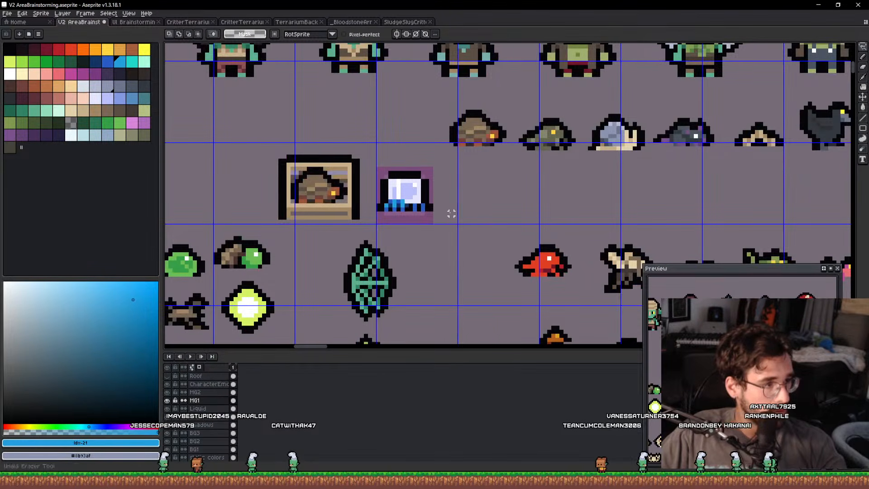
pyautogui.hotkey('ctrl', 'd')
# Touch up the outline of the blue-legged critter with black.
pyautogui.scroll(4, 381, 182)
pyautogui.moveTo(436, 171)
pyautogui.mouseDown()
pyautogui.moveTo(448, 181)
pyautogui.moveTo(536, 165)
pyautogui.mouseUp()
pyautogui.press('b')
pyautogui.keyDown('alt'); pyautogui.click(388, 183); pyautogui.keyUp('alt')
pyautogui.click(397, 169)
pyautogui.scroll(-3, 492, 167)
# Move the finished blue-legged critter out of the purple square to beside the blue spiky critter, and save the file.
pyautogui.press('q')
pyautogui.scroll(-3, 492, 186)
pyautogui.moveTo(494, 193)
pyautogui.mouseDown()
pyautogui.moveTo(372, 346)
pyautogui.moveTo(417, 269)
pyautogui.mouseUp()
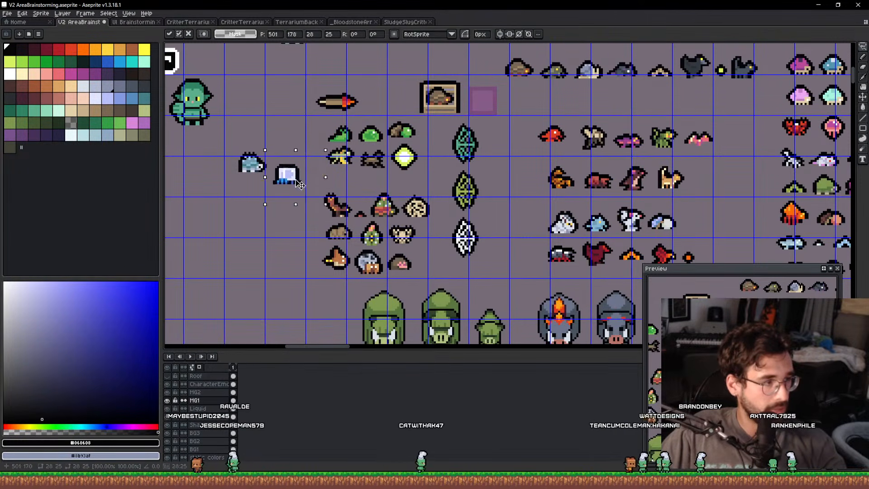
pyautogui.hotkey('ctrl', 'd')
pyautogui.hotkey('ctrl', 's')
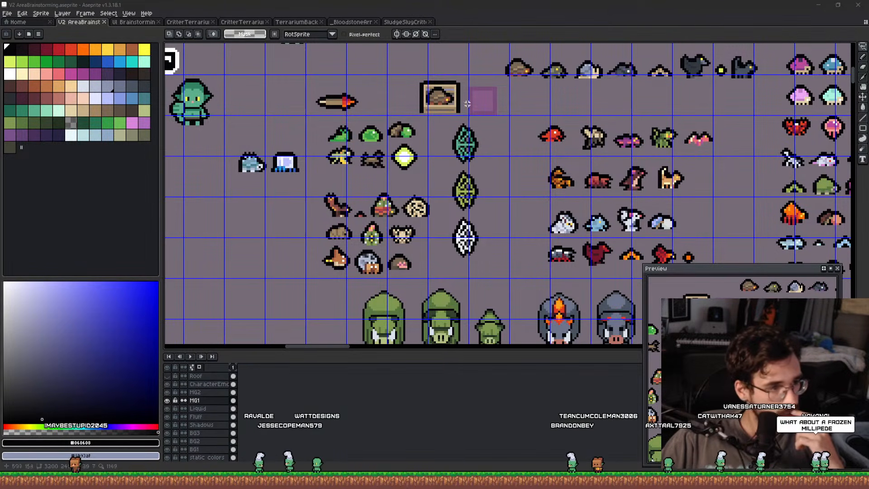
# Examine the frozen-area artwork on the sheet, including the ice boulders, ice spikes and snowman, for reference.
pyautogui.scroll(-6, 467, 103)
pyautogui.moveTo(774, 251); pyautogui.dragTo(485, 73)
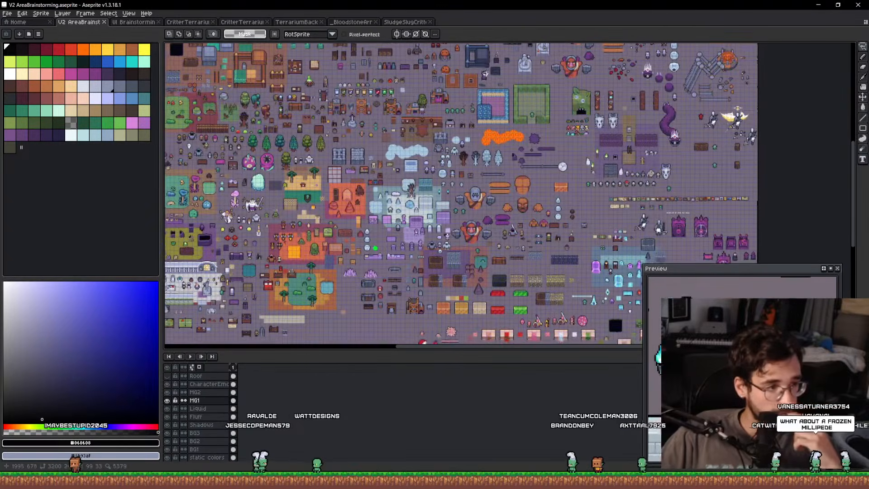
pyautogui.scroll(4, 427, 166)
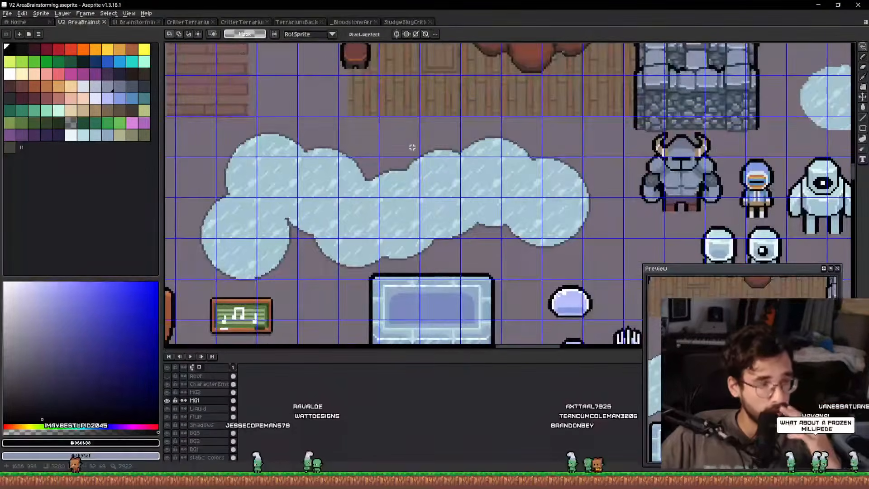
pyautogui.scroll(-3, 424, 171)
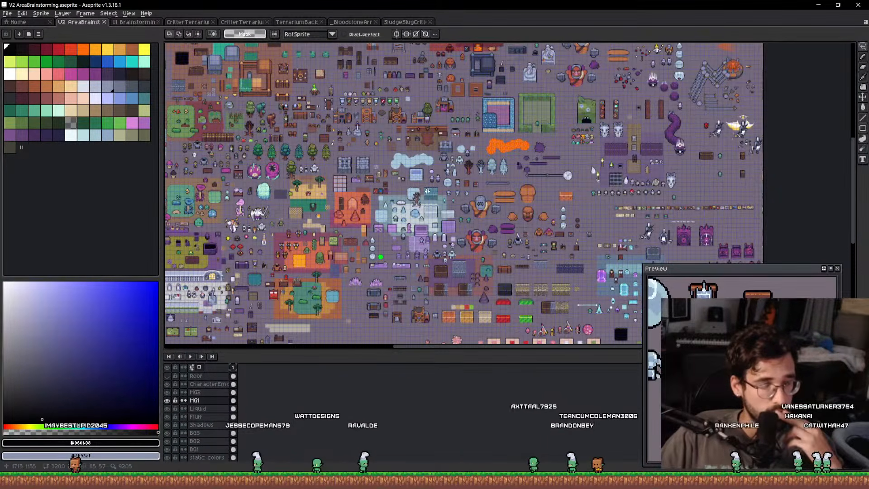
pyautogui.scroll(3, 442, 206)
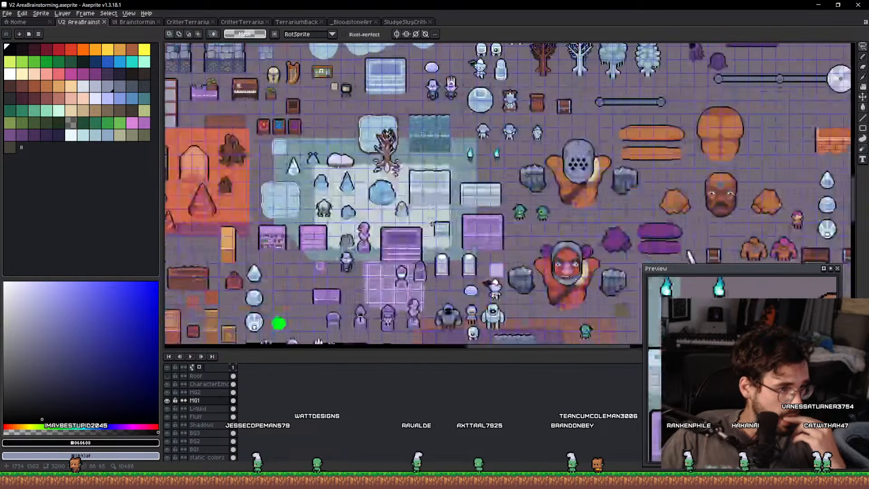
pyautogui.moveTo(432, 223); pyautogui.dragTo(472, 216)
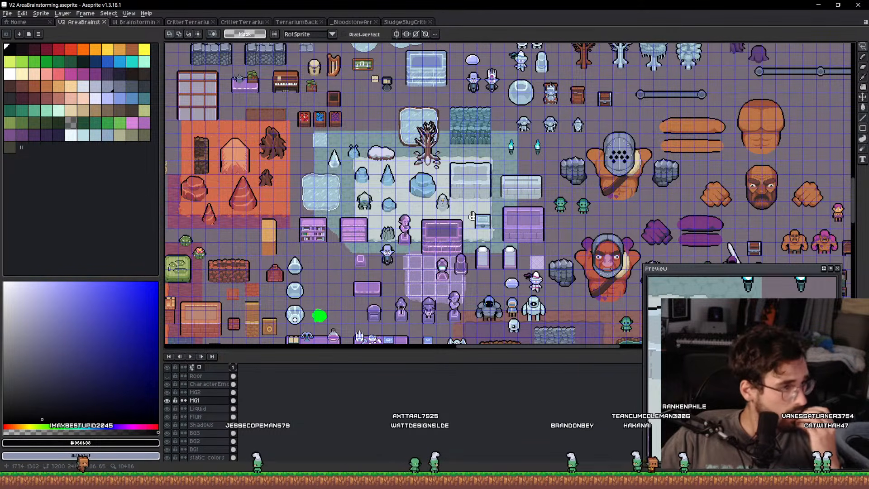
pyautogui.scroll(3, 402, 194)
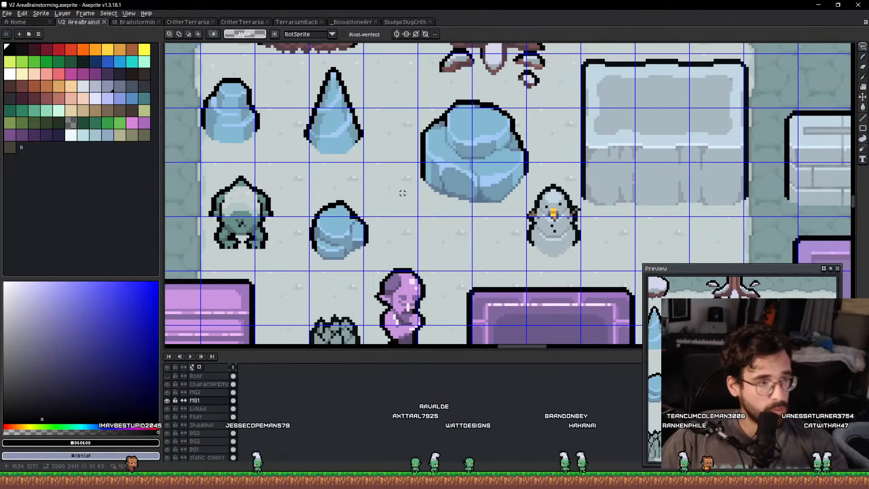
# Make the BG1 layer active by picking the ground tiles beside the frozen area, and clear any selection.
pyautogui.scroll(-5, 347, 172)
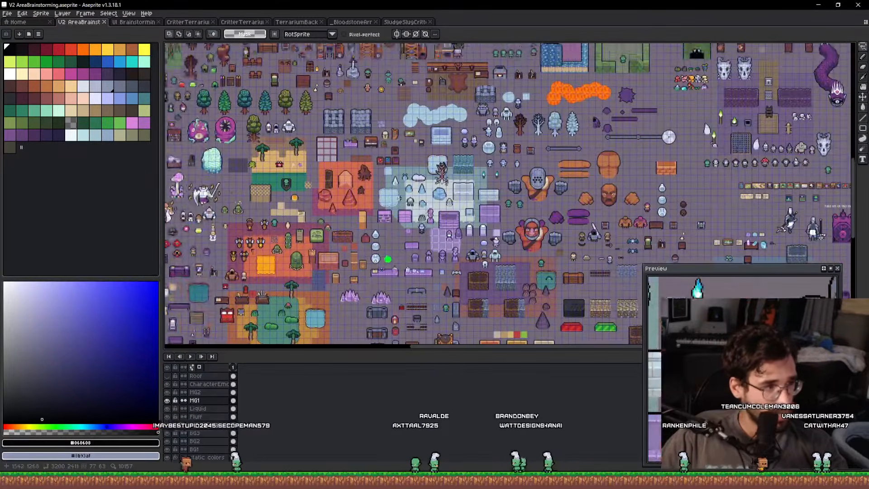
pyautogui.scroll(7, 408, 195)
pyautogui.keyDown('ctrl'); pyautogui.click(359, 204); pyautogui.keyUp('ctrl')
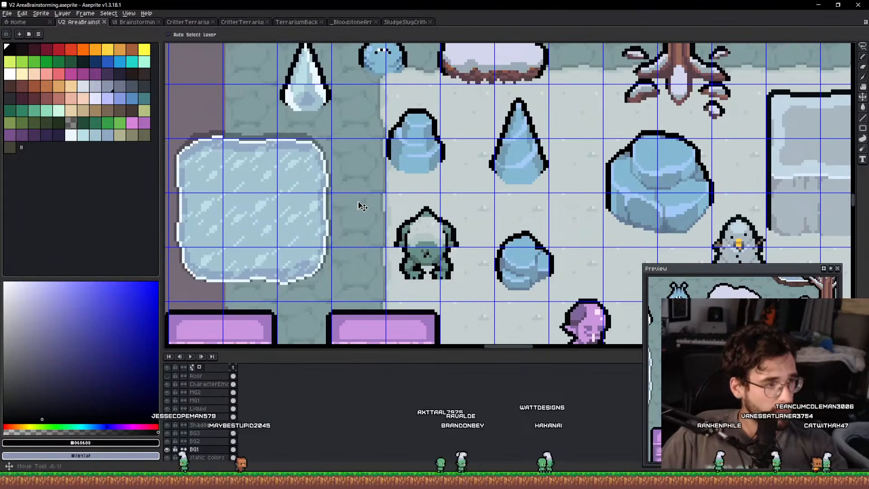
pyautogui.moveTo(378, 230)
pyautogui.mouseDown()
pyautogui.moveTo(367, 251)
pyautogui.moveTo(372, 176)
pyautogui.mouseUp()
pyautogui.hotkey('ctrl', 'd')
# Capture one dark red ground tile above the wooden palisade as a custom pattern brush.
pyautogui.scroll(-5, 360, 207)
pyautogui.moveTo(360, 207); pyautogui.dragTo(518, 244)
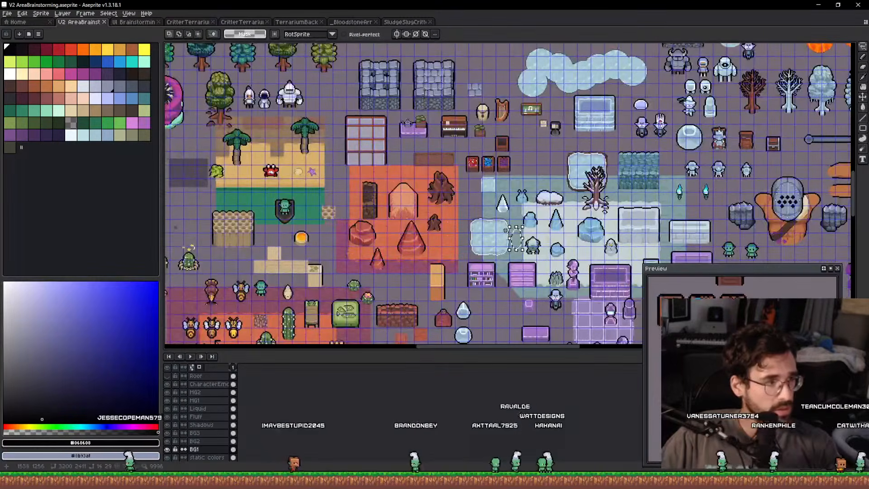
pyautogui.moveTo(352, 235); pyautogui.dragTo(525, 253)
pyautogui.moveTo(317, 150); pyautogui.dragTo(561, 287)
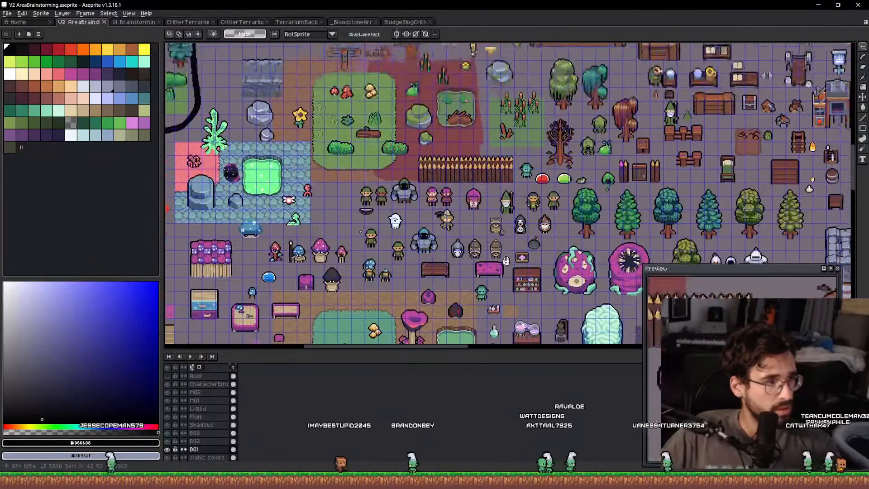
pyautogui.scroll(5, 420, 168)
pyautogui.press('w')
pyautogui.doubleClick(466, 163)
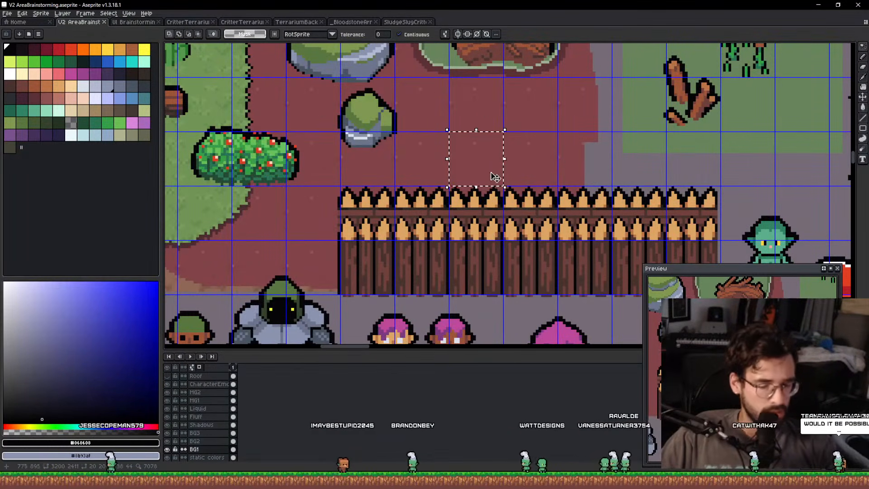
pyautogui.hotkey('ctrl', 'b')
# Try painting the dark red ground pattern over the teal ground around the snow area, and undo it.
pyautogui.scroll(-5, 500, 176)
pyautogui.moveTo(619, 197); pyautogui.dragTo(450, 160)
pyautogui.moveTo(533, 253); pyautogui.dragTo(446, 191)
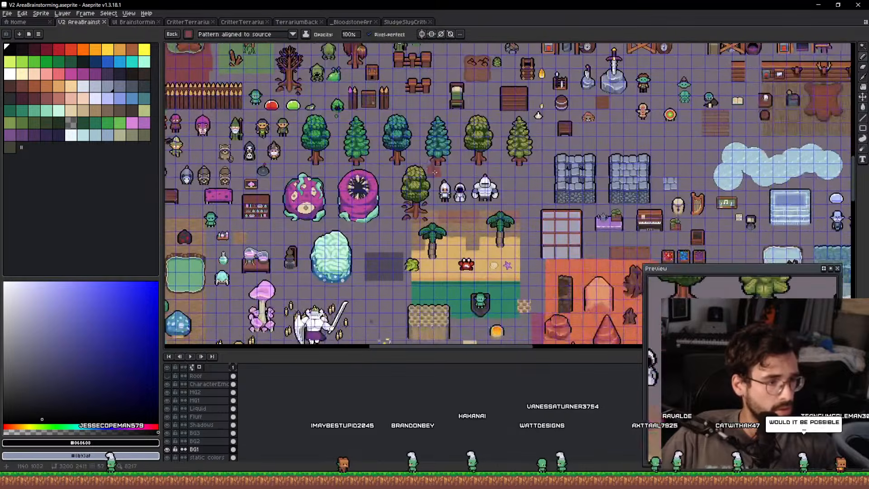
pyautogui.moveTo(585, 254); pyautogui.dragTo(401, 185)
pyautogui.scroll(5, 401, 185)
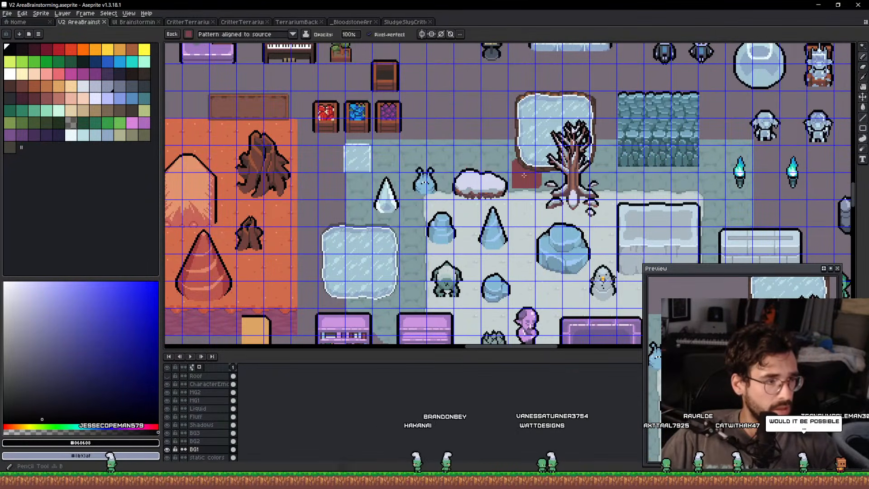
pyautogui.moveTo(560, 159); pyautogui.dragTo(388, 202)
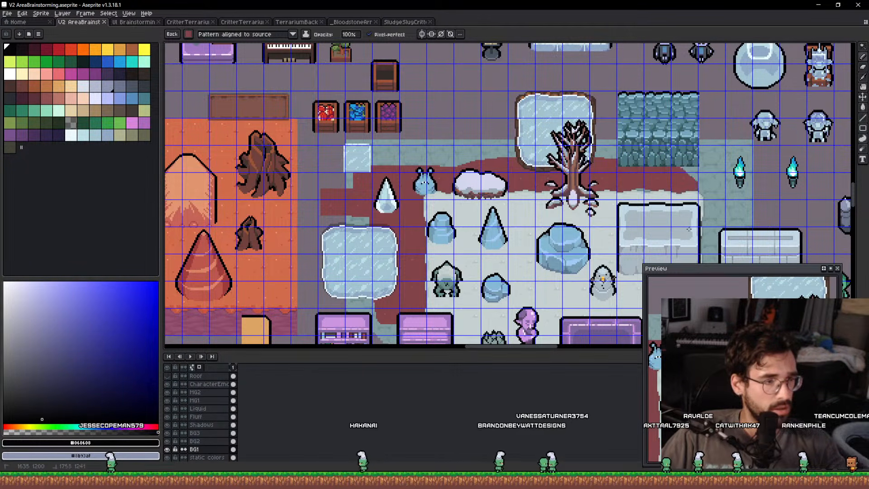
pyautogui.moveTo(697, 252)
pyautogui.mouseDown()
pyautogui.moveTo(638, 162)
pyautogui.moveTo(359, 151)
pyautogui.mouseUp()
pyautogui.moveTo(614, 220); pyautogui.dragTo(452, 141)
pyautogui.hotkey('ctrl', 'z')
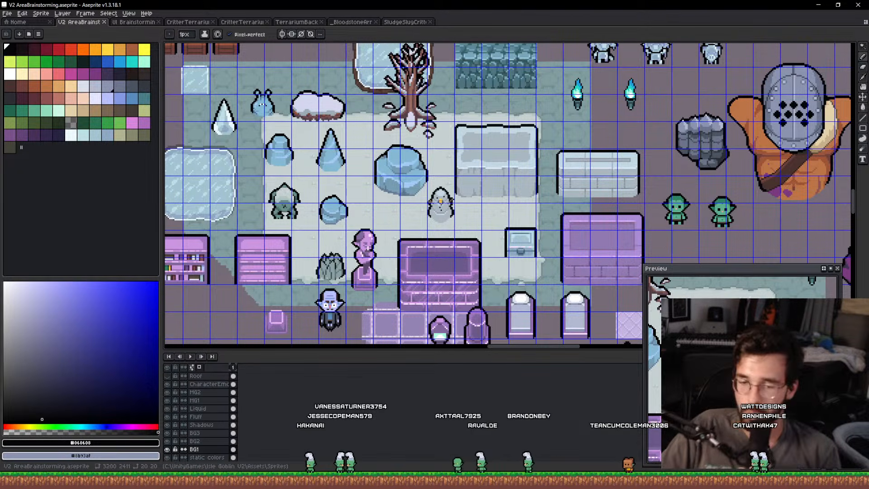
# Select the row of dark critters below the goblin characters and examine each one, from the brown shelled critter to the grey cat.
pyautogui.scroll(-6, 544, 266)
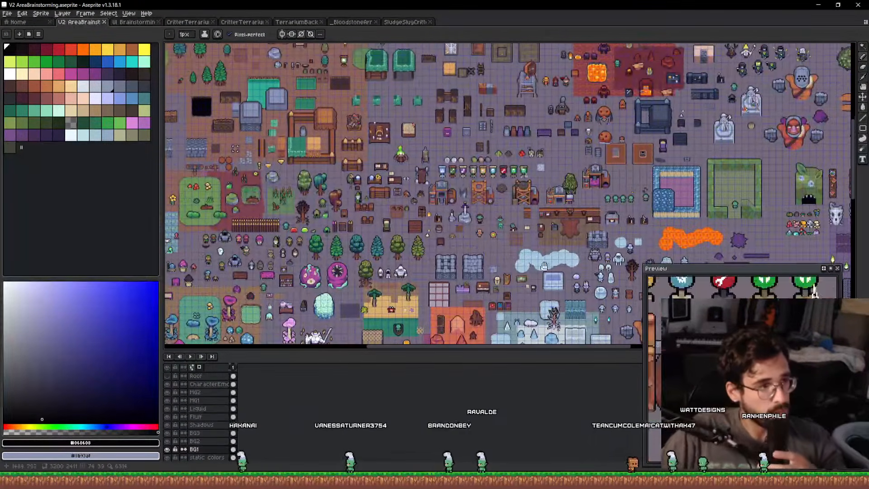
pyautogui.moveTo(545, 266); pyautogui.dragTo(628, 365)
pyautogui.moveTo(385, 150); pyautogui.dragTo(507, 240)
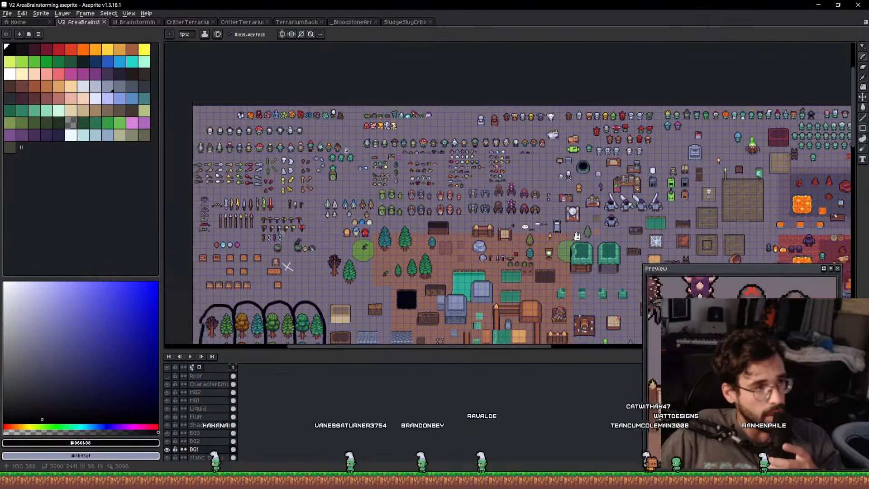
pyautogui.scroll(6, 421, 165)
pyautogui.scroll(-4, 430, 209)
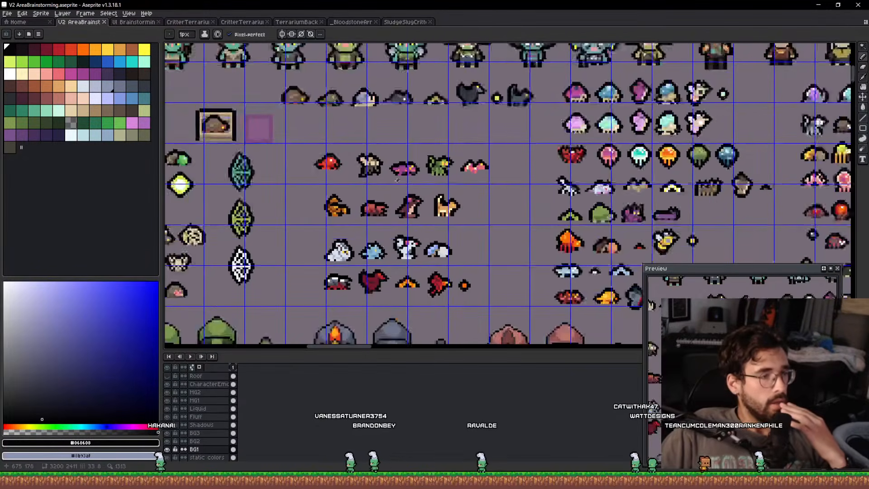
pyautogui.scroll(3, 333, 156)
pyautogui.scroll(2, 334, 156)
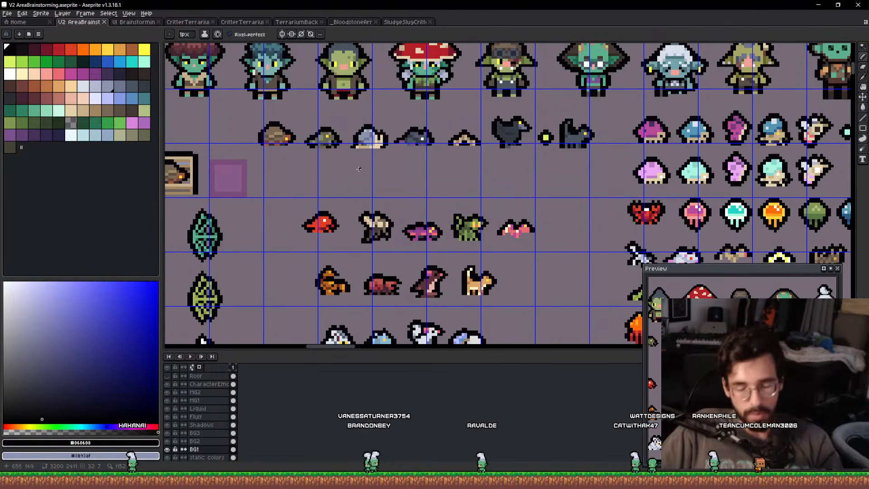
pyautogui.press('m')
pyautogui.moveTo(354, 150); pyautogui.dragTo(613, 110)
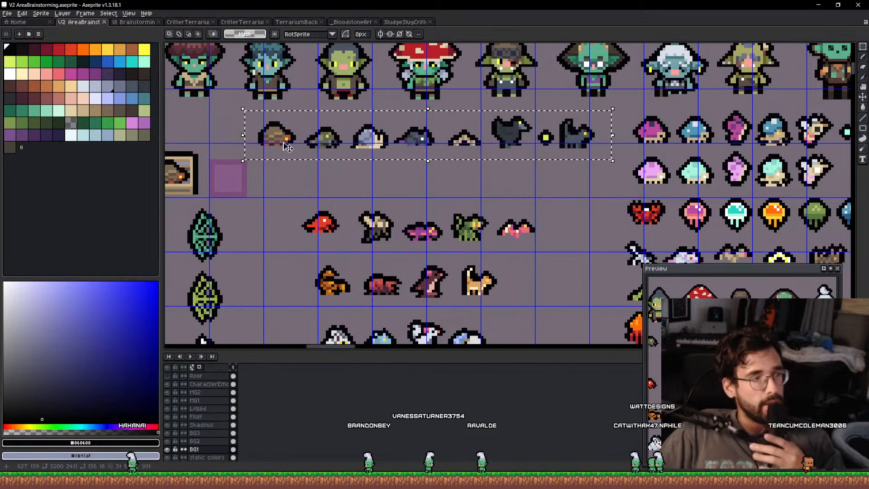
pyautogui.scroll(4, 277, 141)
pyautogui.moveTo(277, 141); pyautogui.dragTo(311, 159)
pyautogui.moveTo(533, 160); pyautogui.dragTo(313, 173)
pyautogui.moveTo(514, 196); pyautogui.dragTo(306, 191)
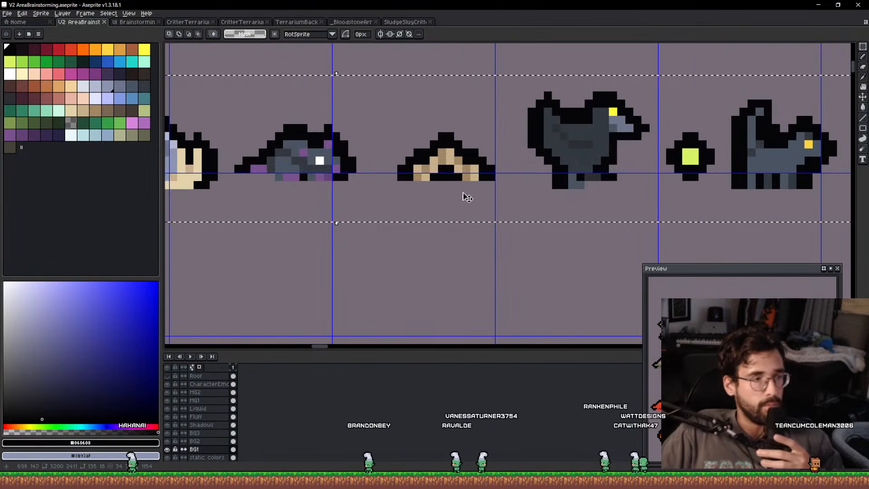
pyautogui.moveTo(600, 178); pyautogui.dragTo(403, 196)
pyautogui.scroll(-1, 466, 194)
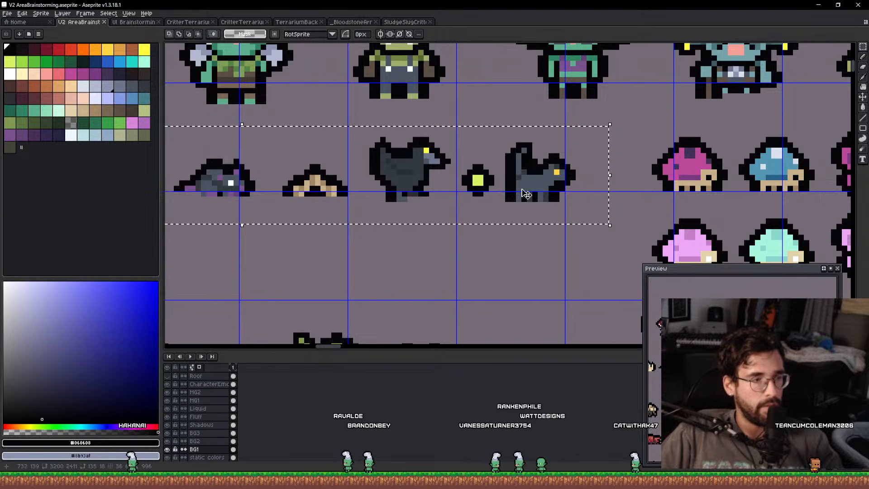
pyautogui.scroll(-1, 562, 174)
pyautogui.moveTo(281, 295); pyautogui.dragTo(383, 157)
# Select the row with the red, beige, purple, green and pink critters and examine each sprite closely.
pyautogui.moveTo(235, 128); pyautogui.dragTo(682, 206)
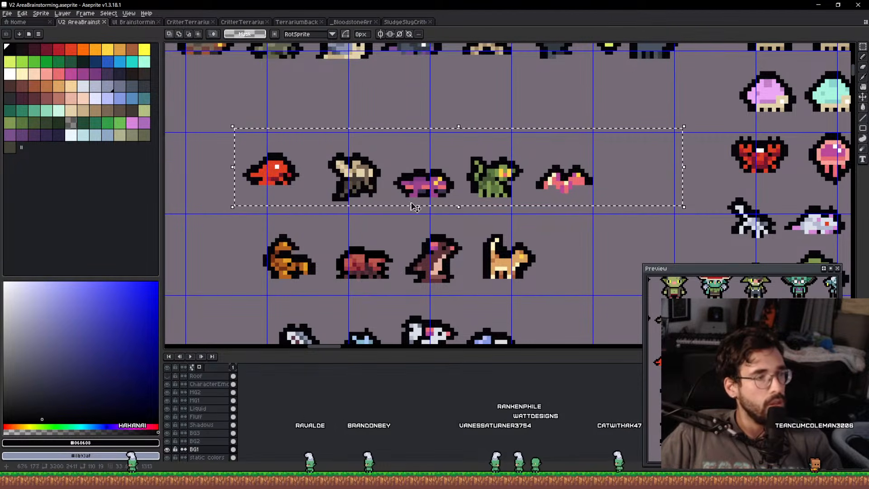
pyautogui.scroll(4, 413, 206)
pyautogui.scroll(-1, 466, 200)
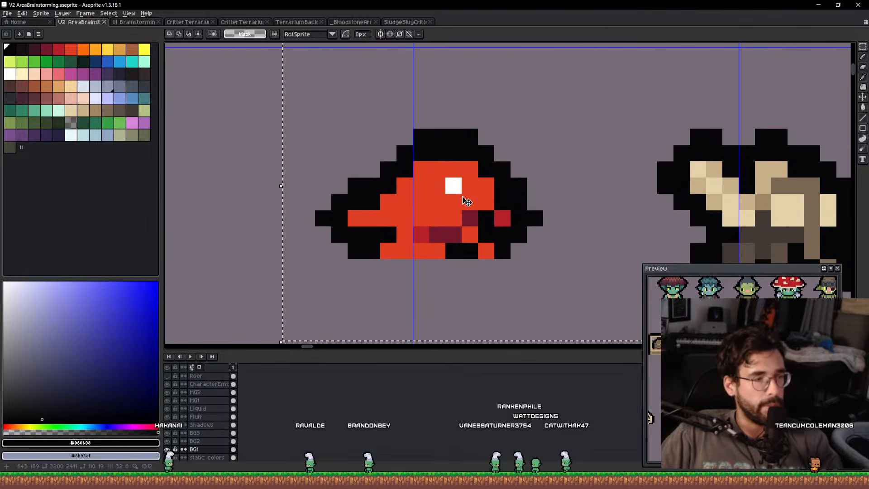
pyautogui.scroll(3, 360, 224)
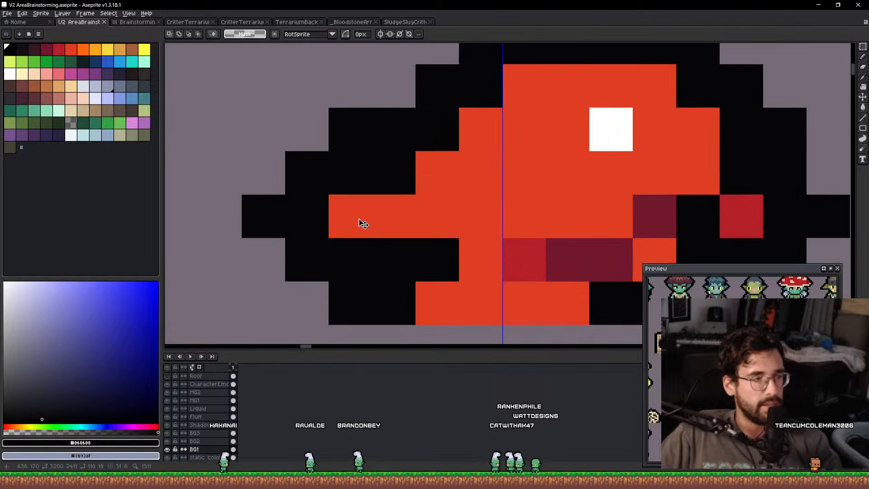
pyautogui.scroll(-3, 360, 223)
pyautogui.moveTo(613, 213); pyautogui.dragTo(303, 177)
pyautogui.scroll(-1, 378, 182)
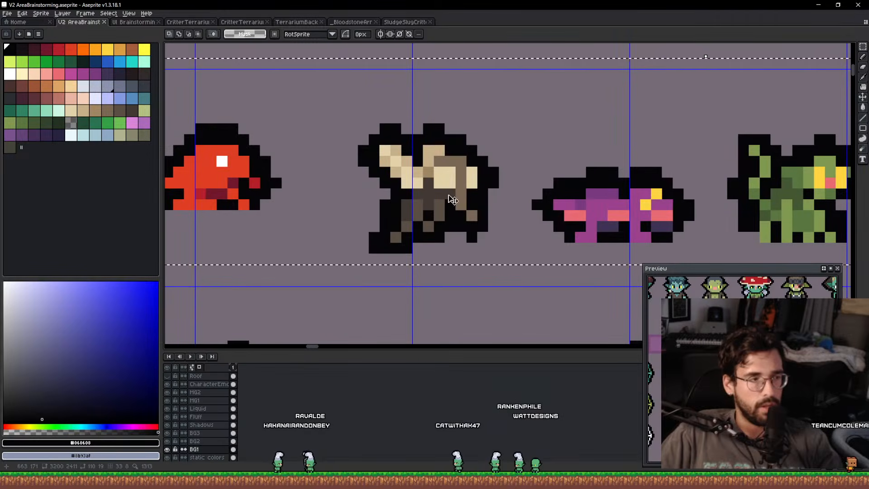
pyautogui.scroll(1, 432, 203)
pyautogui.hscroll(8, 384, 204)
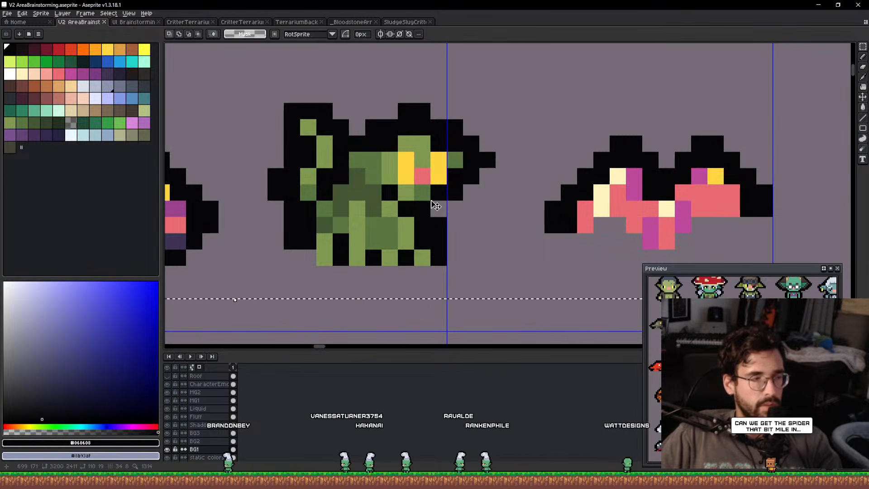
pyautogui.moveTo(457, 178); pyautogui.dragTo(395, 170)
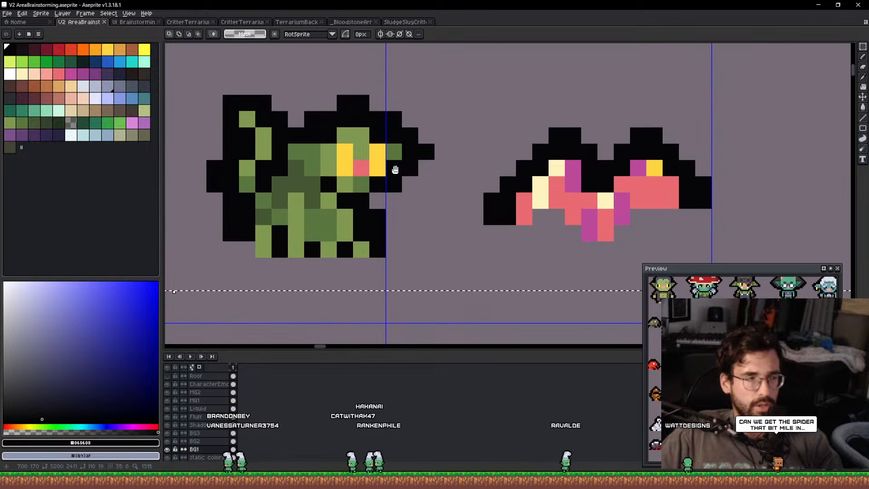
pyautogui.scroll(-3, 504, 205)
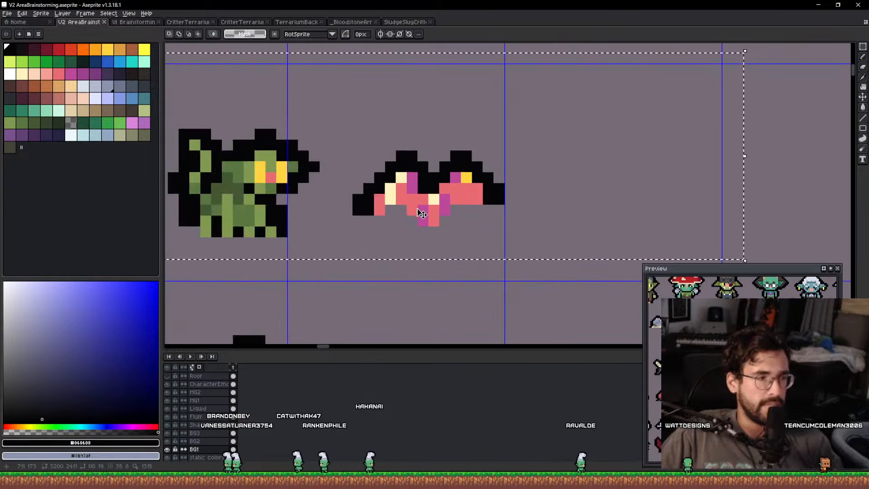
pyautogui.scroll(2, 430, 209)
pyautogui.scroll(-2, 429, 209)
pyautogui.scroll(3, 430, 209)
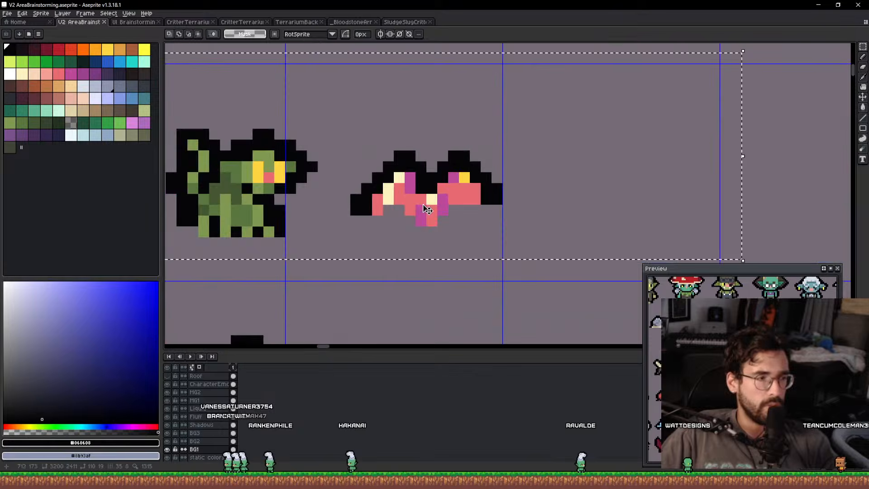
pyautogui.scroll(-4, 430, 209)
pyautogui.scroll(2, 483, 176)
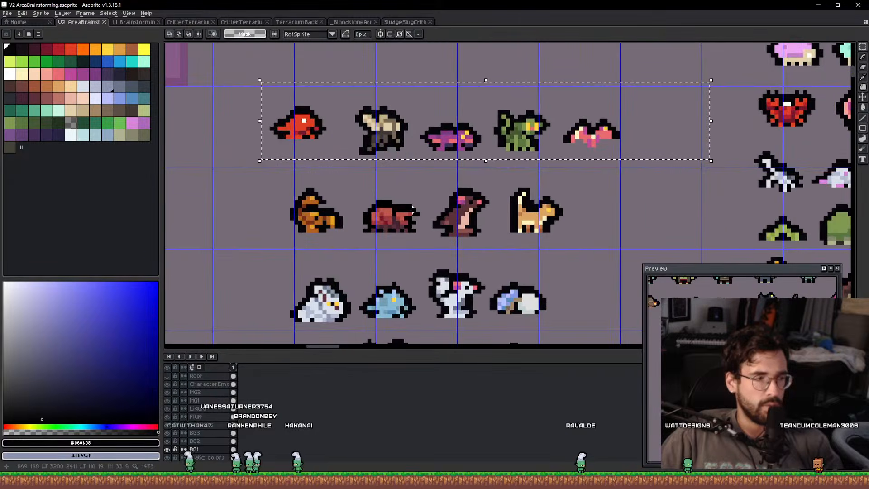
# Examine the critter row ending in the tan cat and the white and icy-blue critter row below it.
pyautogui.scroll(2, 483, 176)
pyautogui.press('q')
pyautogui.moveTo(233, 226); pyautogui.dragTo(353, 91)
pyautogui.moveTo(570, 132)
pyautogui.mouseDown()
pyautogui.moveTo(420, 170)
pyautogui.moveTo(504, 159)
pyautogui.moveTo(428, 160)
pyautogui.moveTo(533, 180)
pyautogui.moveTo(520, 189)
pyautogui.moveTo(343, 189)
pyautogui.mouseUp()
pyautogui.scroll(-1, 469, 169)
pyautogui.scroll(2, 504, 199)
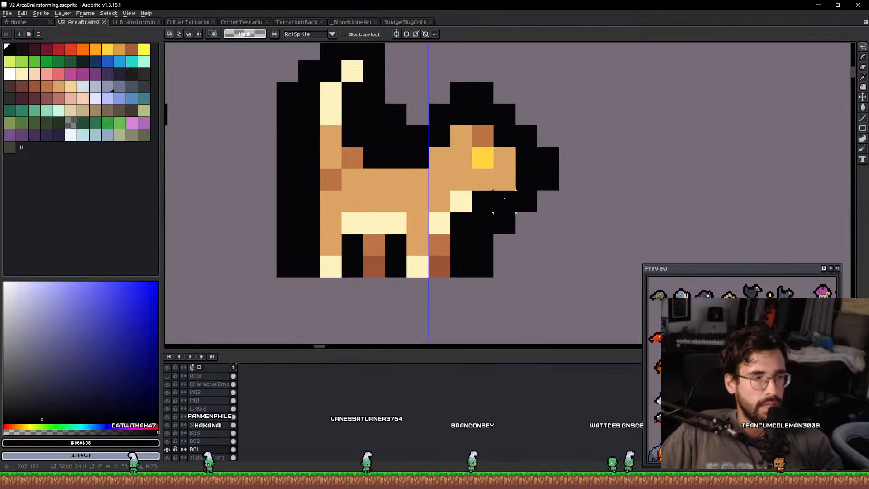
pyautogui.scroll(-4, 504, 198)
pyautogui.moveTo(220, 325); pyautogui.dragTo(478, 189)
pyautogui.scroll(4, 476, 190)
pyautogui.scroll(-1, 473, 190)
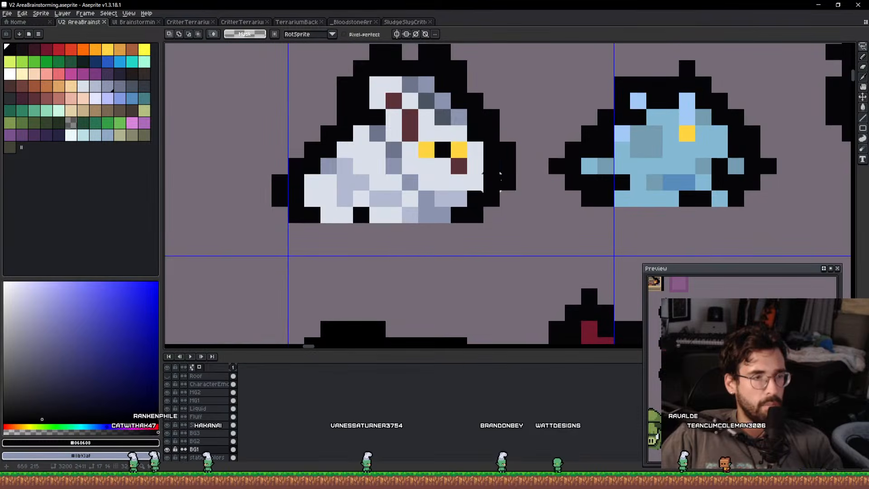
pyautogui.moveTo(665, 158); pyautogui.dragTo(367, 180)
pyautogui.moveTo(553, 172); pyautogui.dragTo(346, 185)
pyautogui.moveTo(620, 183); pyautogui.dragTo(371, 210)
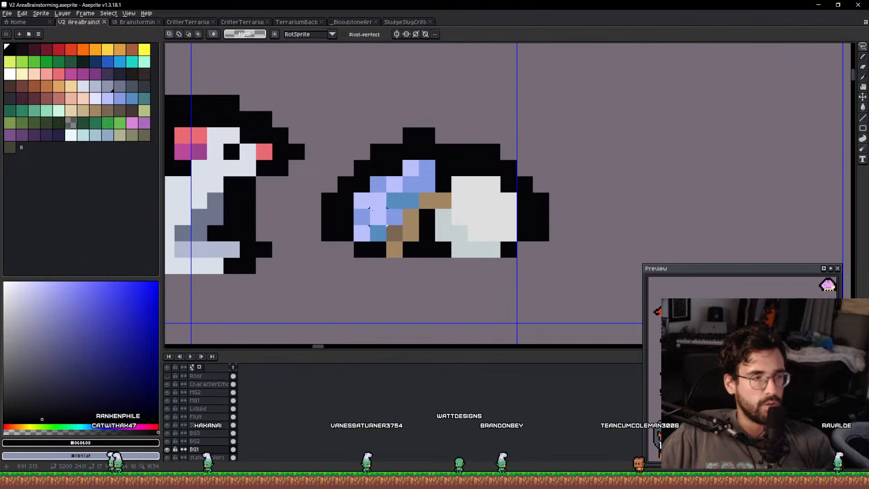
# Examine the volcanic critter row, from the grey-and-red crawler to the red bird and the orange dot.
pyautogui.scroll(-2, 374, 209)
pyautogui.moveTo(341, 255); pyautogui.dragTo(618, 128)
pyautogui.moveTo(321, 216); pyautogui.dragTo(525, 161)
pyautogui.scroll(3, 525, 160)
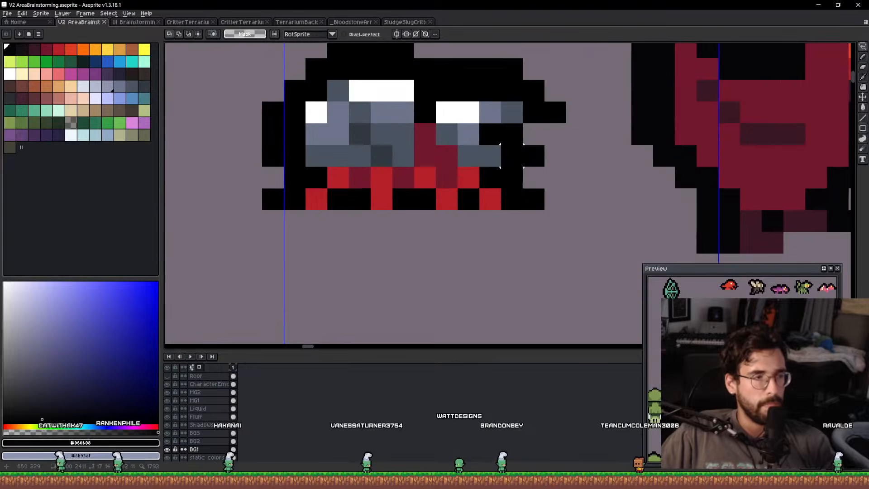
pyautogui.scroll(-1, 525, 161)
pyautogui.moveTo(744, 161); pyautogui.dragTo(458, 197)
pyautogui.moveTo(680, 185); pyautogui.dragTo(393, 190)
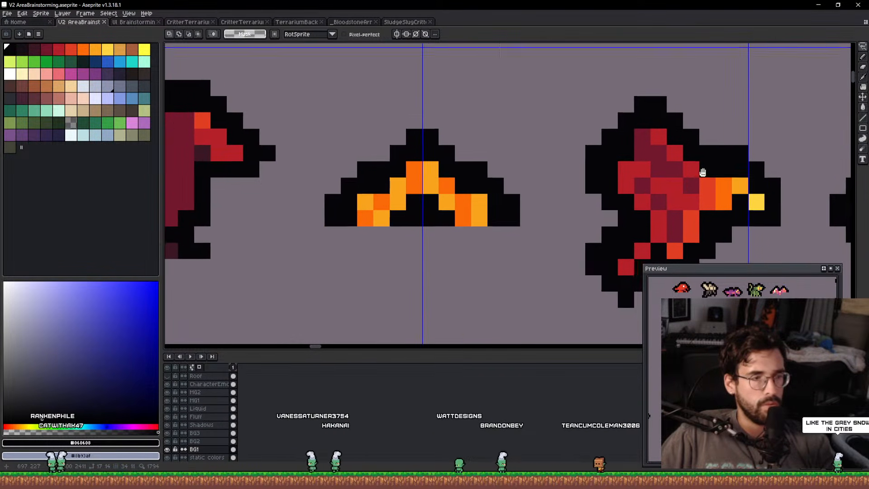
pyautogui.moveTo(702, 172); pyautogui.dragTo(485, 145)
pyautogui.scroll(1, 496, 188)
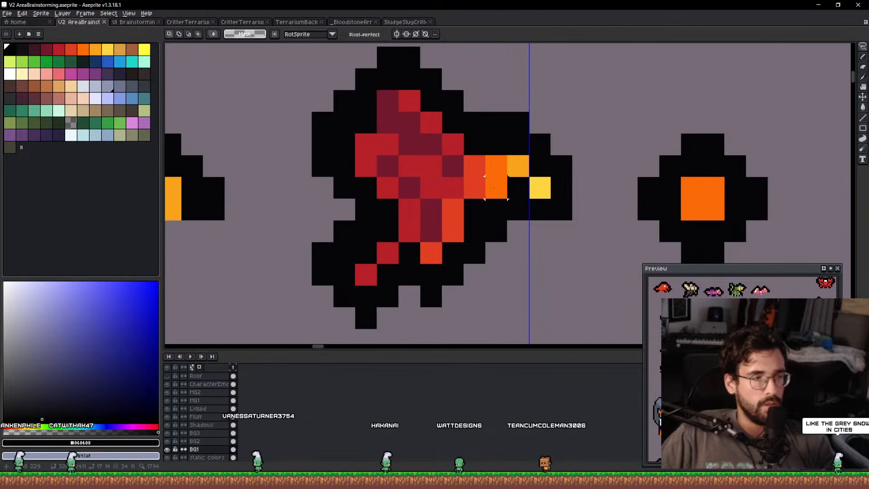
pyautogui.scroll(-1, 504, 186)
# Examine the mushroom critter row below the character sprites, starting with the magenta and blue mushroom crawlers and the magenta cocoon.
pyautogui.moveTo(773, 184); pyautogui.dragTo(776, 44)
pyautogui.scroll(1, 557, 177)
pyautogui.scroll(-4, 542, 179)
pyautogui.scroll(-2, 675, 97)
pyautogui.moveTo(674, 96); pyautogui.dragTo(438, 250)
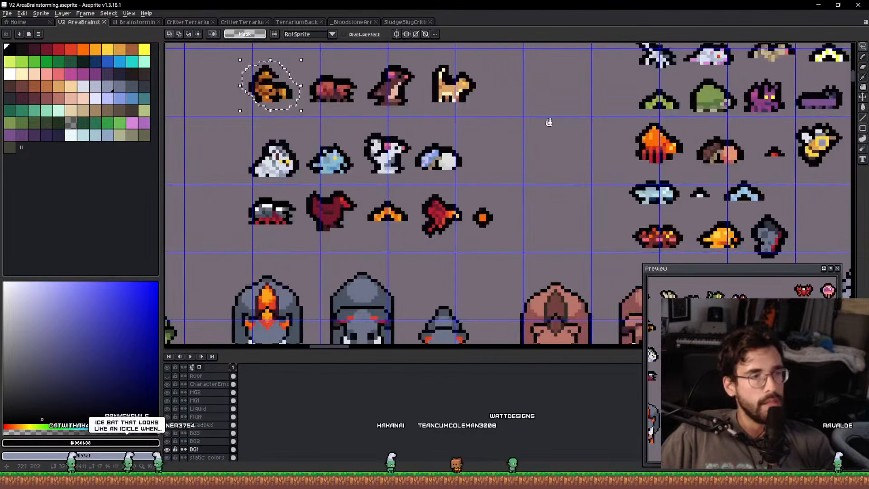
pyautogui.scroll(-2, 500, 72)
pyautogui.moveTo(499, 73); pyautogui.dragTo(618, 230)
pyautogui.moveTo(683, 205); pyautogui.dragTo(508, 186)
pyautogui.scroll(4, 715, 84)
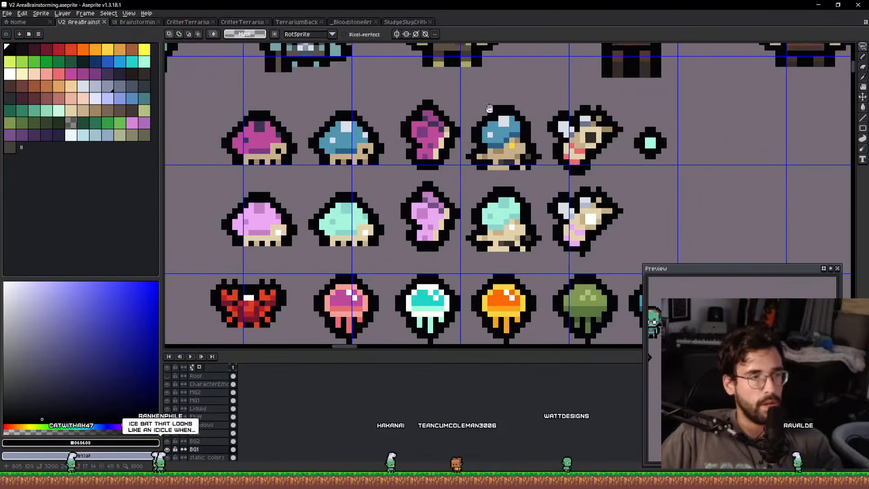
pyautogui.scroll(2, 320, 142)
pyautogui.moveTo(320, 143); pyautogui.dragTo(534, 210)
pyautogui.scroll(2, 560, 191)
pyautogui.scroll(-2, 426, 192)
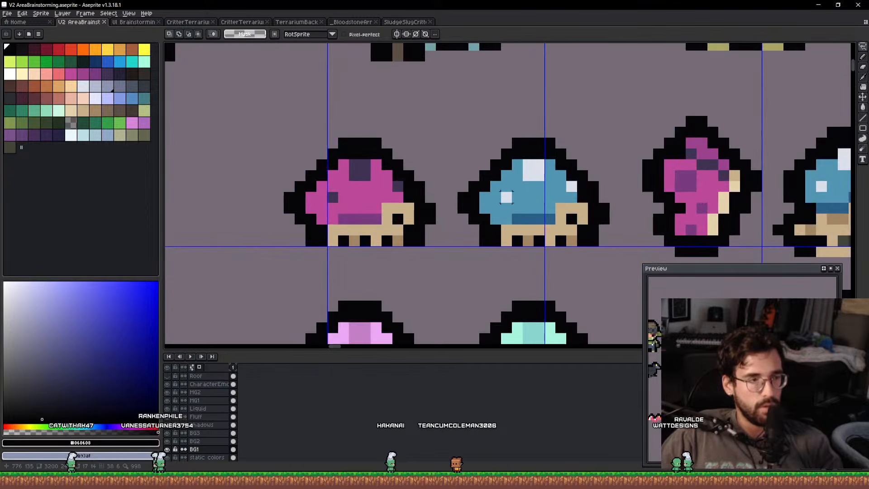
pyautogui.moveTo(688, 210); pyautogui.dragTo(409, 231)
pyautogui.scroll(2, 410, 231)
pyautogui.scroll(-1, 411, 232)
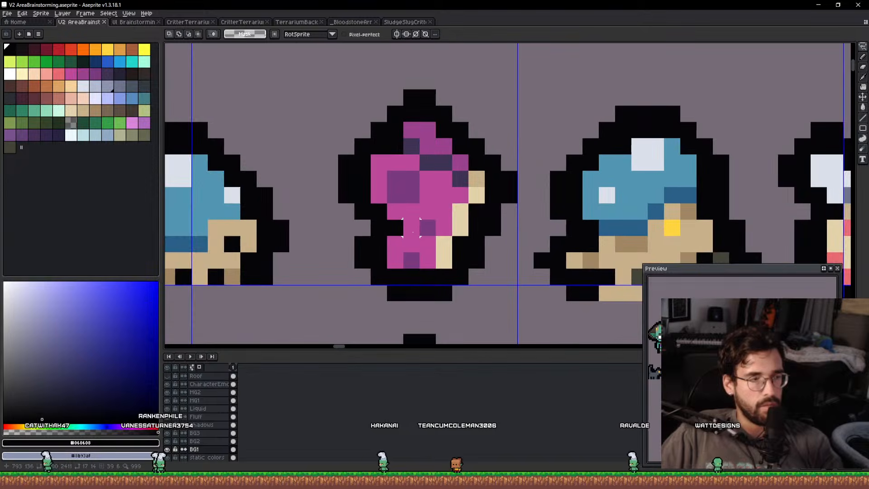
# Examine the blue-capped mushroom turtle, the winged beige bug and the mint dot in the same mushroom critter row.
pyautogui.scroll(-1, 522, 230)
pyautogui.moveTo(579, 219); pyautogui.dragTo(416, 218)
pyautogui.scroll(2, 415, 218)
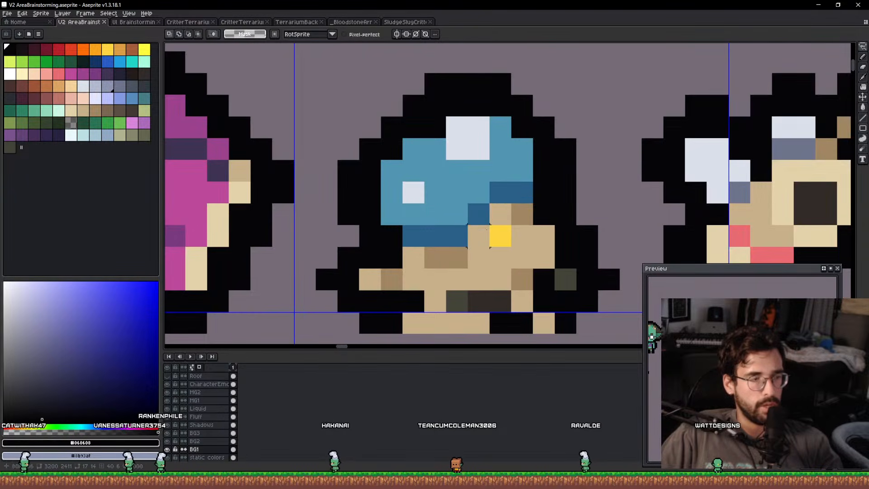
pyautogui.scroll(-2, 534, 227)
pyautogui.moveTo(598, 221); pyautogui.dragTo(380, 186)
pyautogui.scroll(3, 433, 190)
pyautogui.scroll(-2, 435, 188)
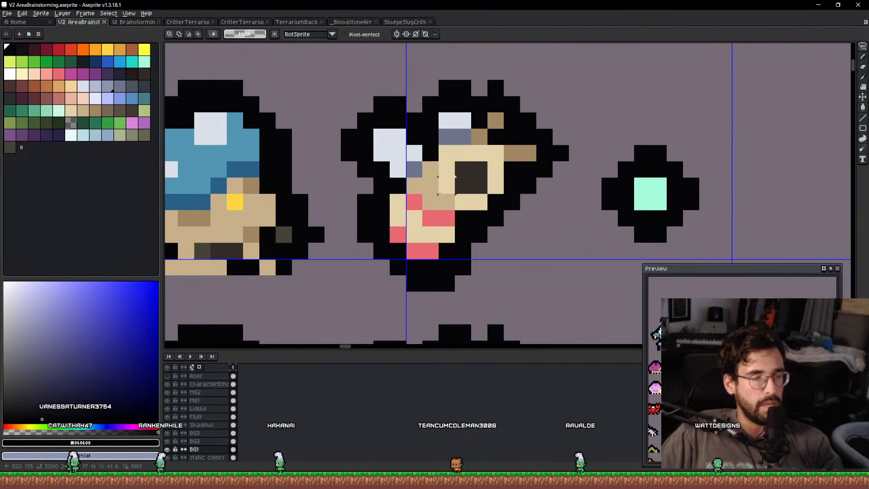
pyautogui.scroll(1, 455, 195)
pyautogui.moveTo(552, 182); pyautogui.dragTo(508, 201)
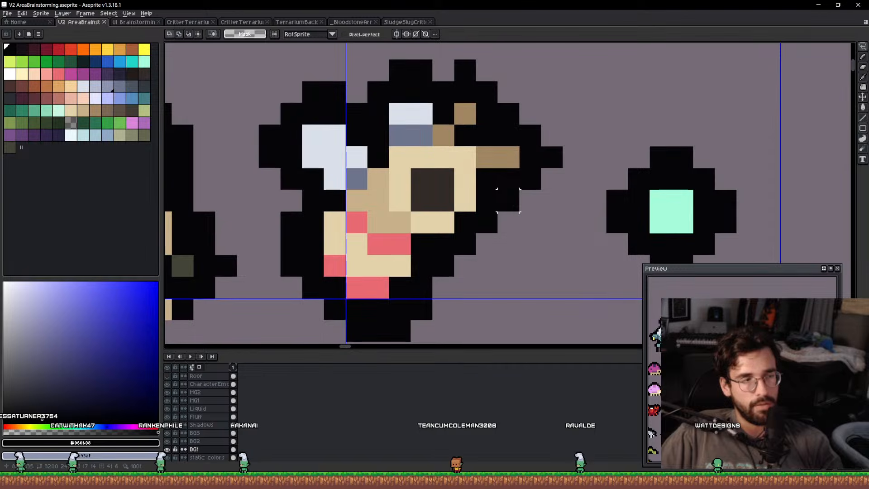
pyautogui.scroll(-3, 516, 197)
pyautogui.scroll(4, 543, 194)
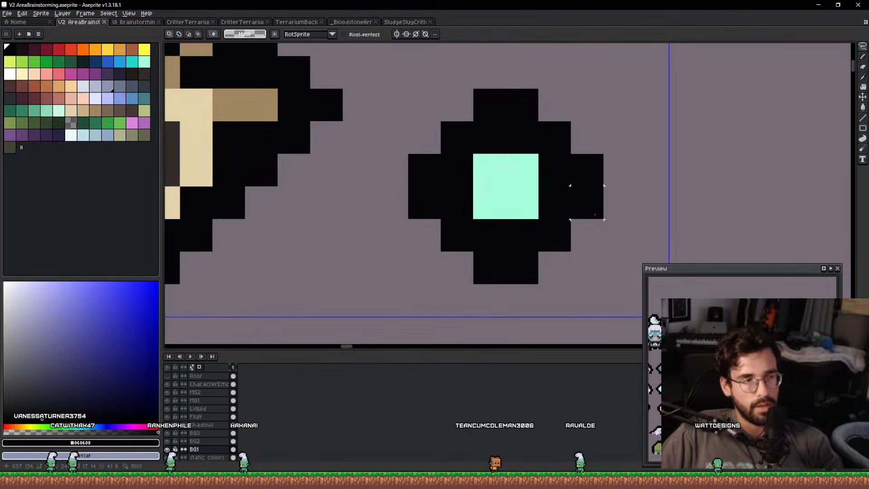
# Review the pastel mushroom critter row and the red crab and jellyfish row below it, inspecting the orange jellyfish closely.
pyautogui.scroll(-5, 579, 194)
pyautogui.scroll(3, 583, 199)
pyautogui.scroll(-5, 579, 195)
pyautogui.scroll(4, 438, 210)
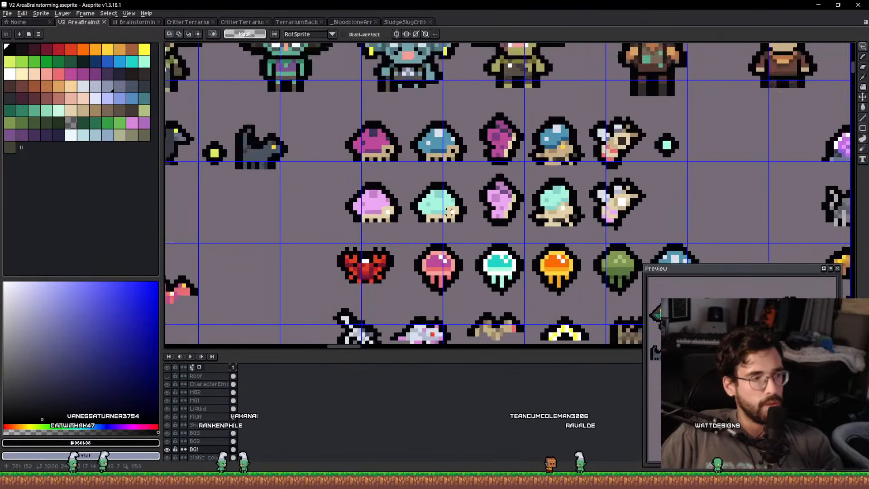
pyautogui.moveTo(448, 208); pyautogui.dragTo(411, 209)
pyautogui.scroll(-5, 470, 183)
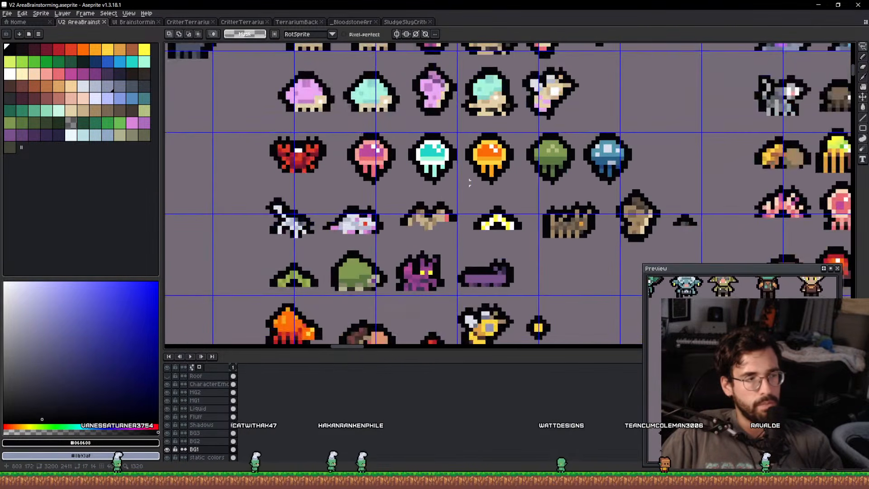
pyautogui.moveTo(308, 178); pyautogui.dragTo(404, 198)
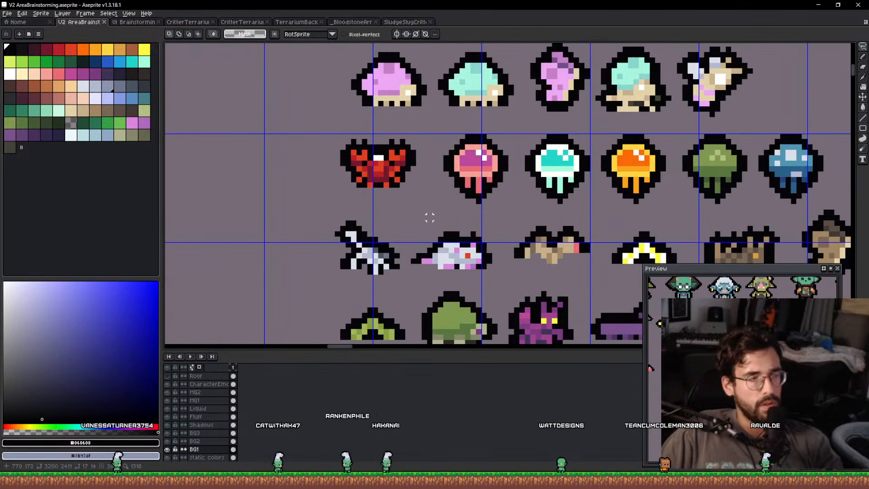
pyautogui.scroll(6, 429, 218)
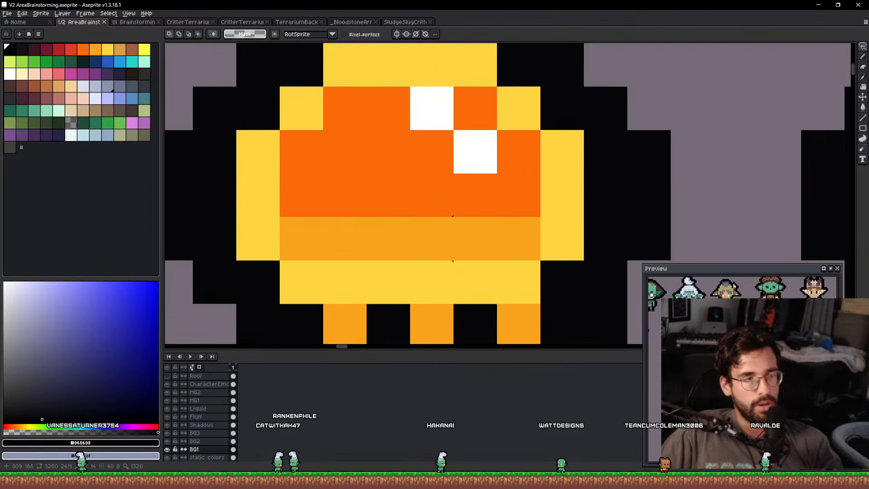
pyautogui.moveTo(452, 239); pyautogui.dragTo(610, 135)
pyautogui.scroll(-6, 317, 198)
# Examine the row below the jellyfish, from the skeletal critter and white rat to the beige and yellow-and-white worms.
pyautogui.scroll(5, 301, 203)
pyautogui.moveTo(291, 207); pyautogui.dragTo(438, 209)
pyautogui.scroll(1, 552, 217)
pyautogui.scroll(-2, 561, 217)
pyautogui.scroll(-2, 720, 206)
pyautogui.moveTo(720, 206); pyautogui.dragTo(473, 207)
pyautogui.scroll(2, 482, 207)
pyautogui.scroll(-2, 531, 200)
pyautogui.moveTo(592, 197); pyautogui.dragTo(346, 205)
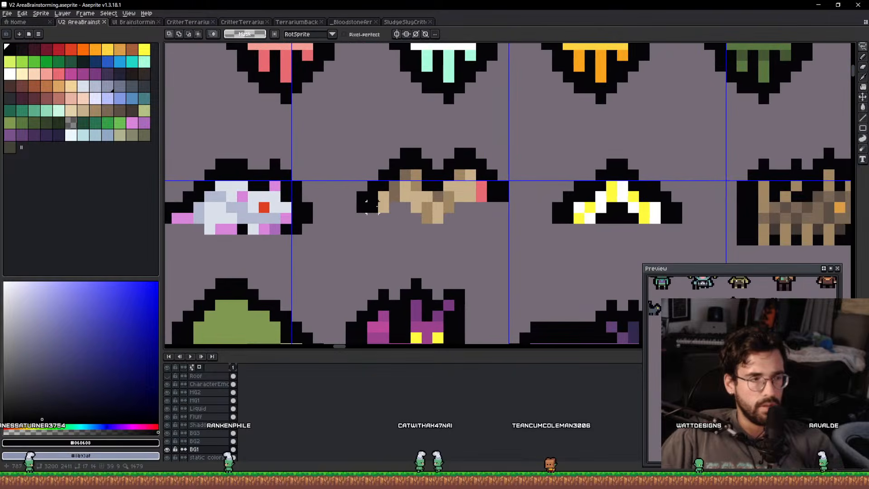
pyautogui.scroll(1, 467, 198)
pyautogui.moveTo(471, 194); pyautogui.dragTo(173, 195)
pyautogui.moveTo(529, 203); pyautogui.dragTo(339, 193)
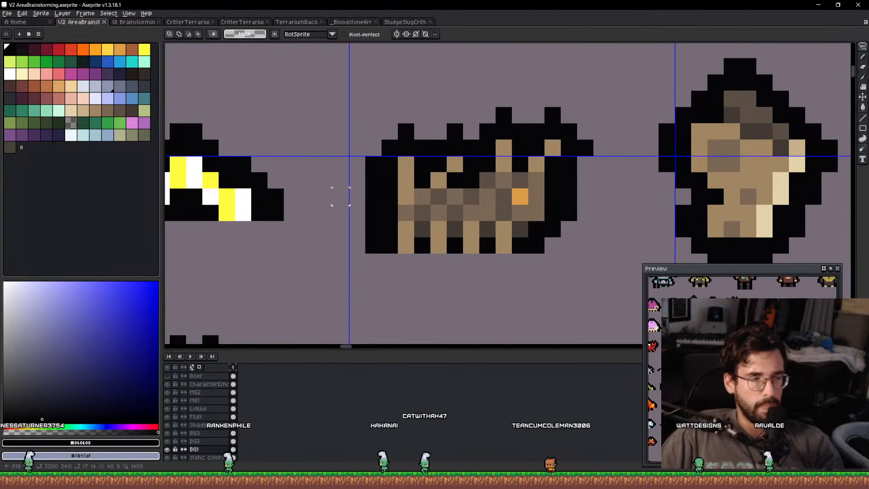
# Examine the brown spiny crawler, the tan cocoon and the tiny grey critter at the end of that row.
pyautogui.scroll(1, 501, 216)
pyautogui.scroll(2, 507, 208)
pyautogui.scroll(-3, 520, 196)
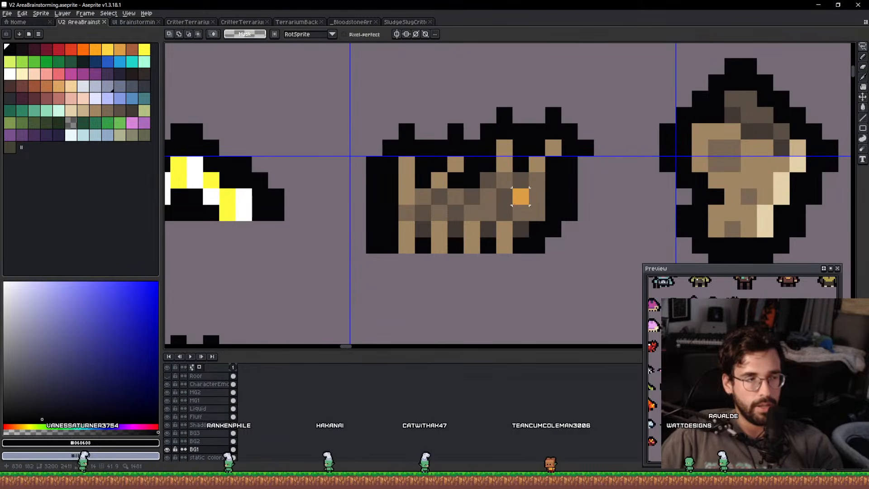
pyautogui.moveTo(552, 181); pyautogui.dragTo(425, 194)
pyautogui.scroll(1, 503, 182)
pyautogui.scroll(-2, 502, 182)
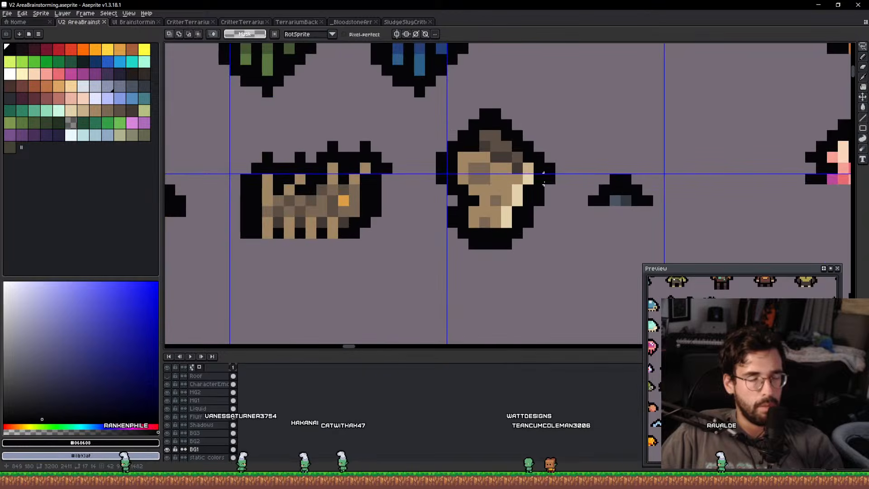
pyautogui.moveTo(652, 186); pyautogui.dragTo(484, 189)
pyautogui.scroll(4, 459, 199)
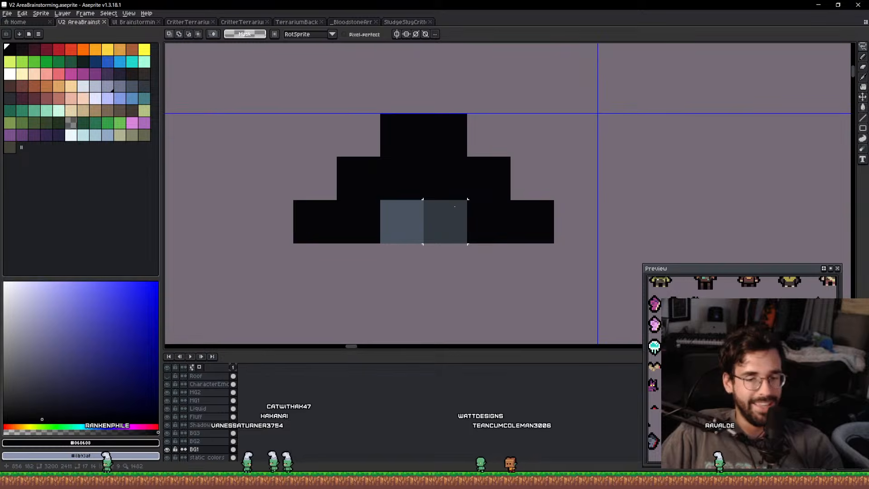
pyautogui.scroll(-5, 456, 204)
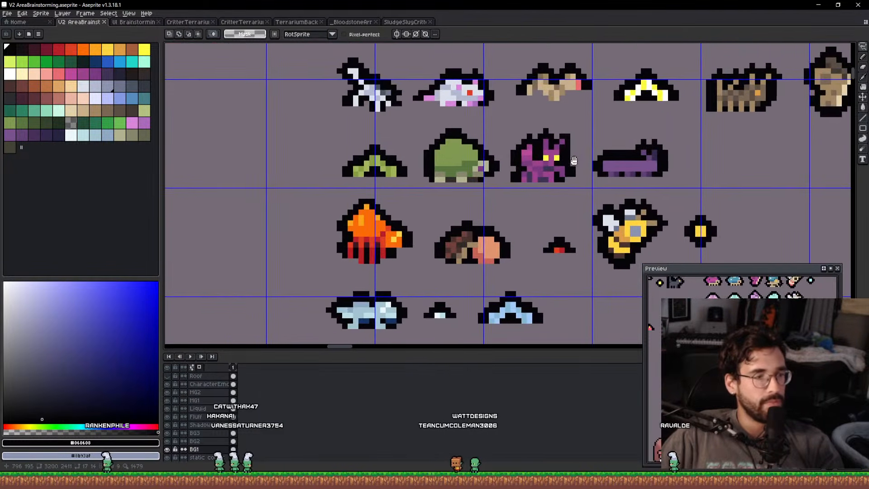
# Examine the green and purple critter row, from the green inchworm and turtle to the magenta spiky critter and long purple crawler.
pyautogui.scroll(4, 481, 167)
pyautogui.scroll(1, 391, 149)
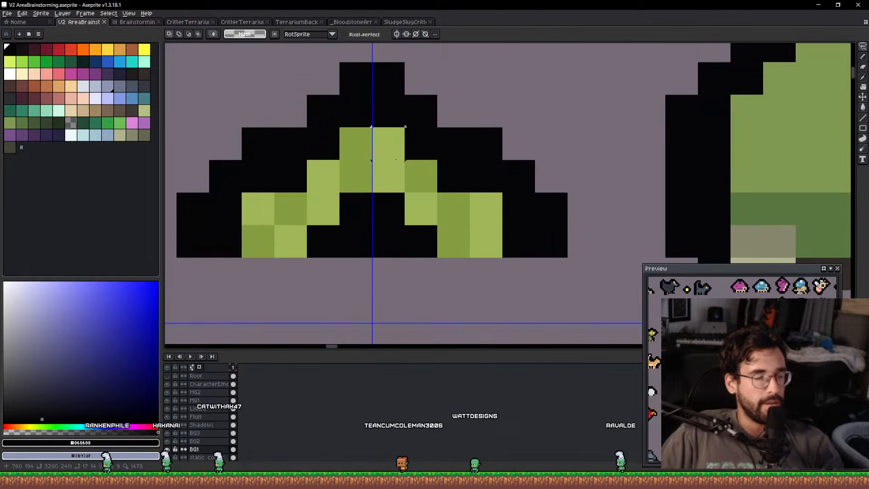
pyautogui.scroll(-4, 391, 149)
pyautogui.scroll(3, 443, 181)
pyautogui.scroll(-1, 445, 181)
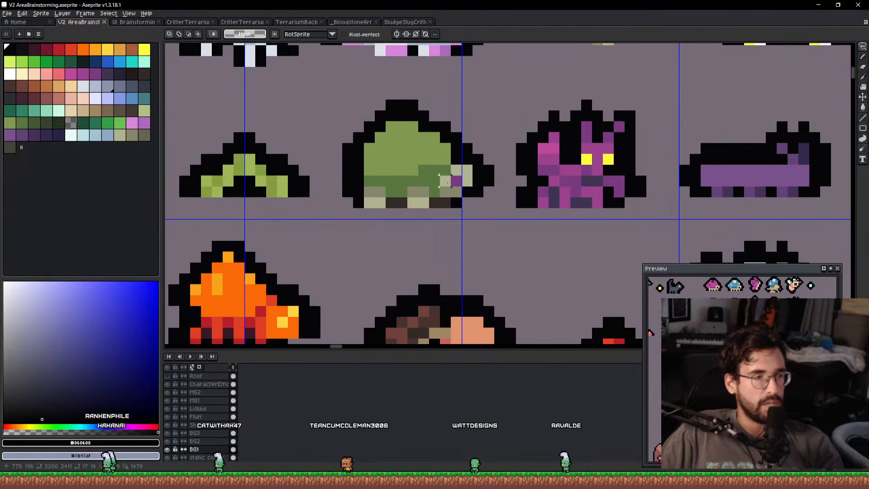
pyautogui.moveTo(594, 177); pyautogui.dragTo(445, 176)
pyautogui.scroll(4, 445, 177)
pyautogui.scroll(-2, 453, 195)
pyautogui.moveTo(569, 166); pyautogui.dragTo(281, 182)
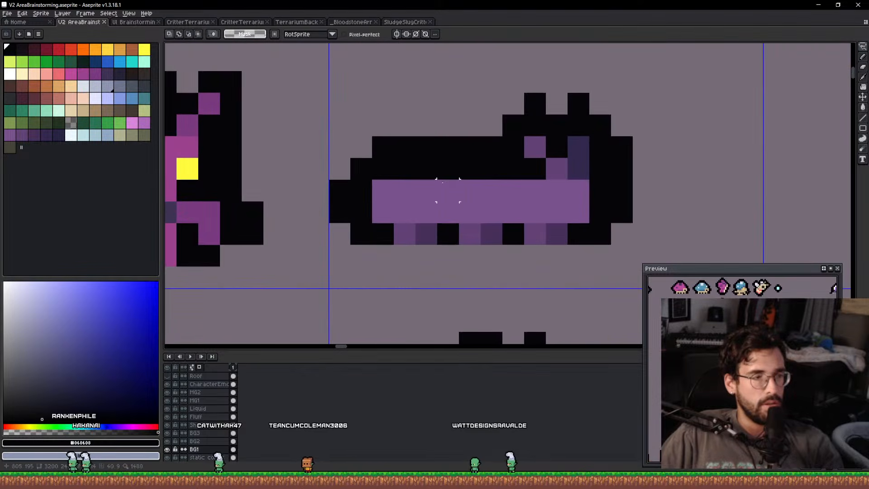
pyautogui.scroll(1, 492, 191)
pyautogui.scroll(-4, 492, 192)
# Examine the row with the orange fire critter, the brown-and-peach crawler, the tiny red critter and the yellow bee.
pyautogui.moveTo(290, 253); pyautogui.dragTo(534, 155)
pyautogui.moveTo(386, 166); pyautogui.dragTo(488, 130)
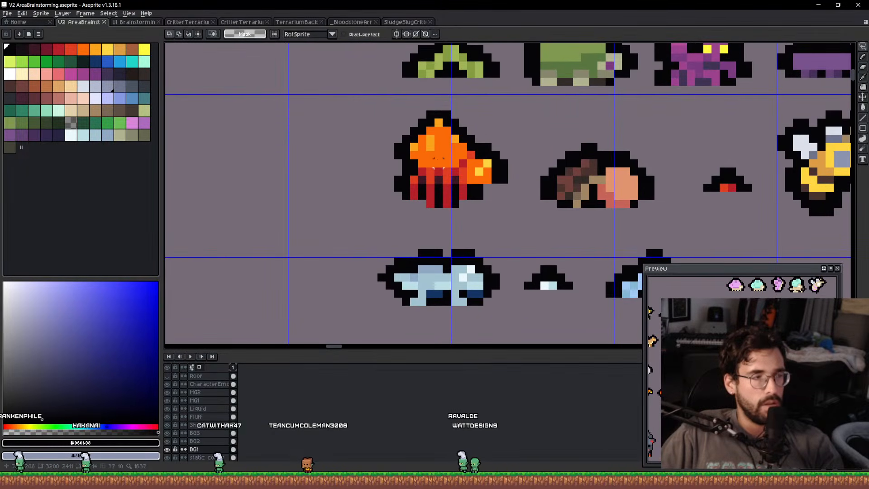
pyautogui.scroll(3, 488, 130)
pyautogui.scroll(-1, 553, 145)
pyautogui.moveTo(553, 144); pyautogui.dragTo(350, 165)
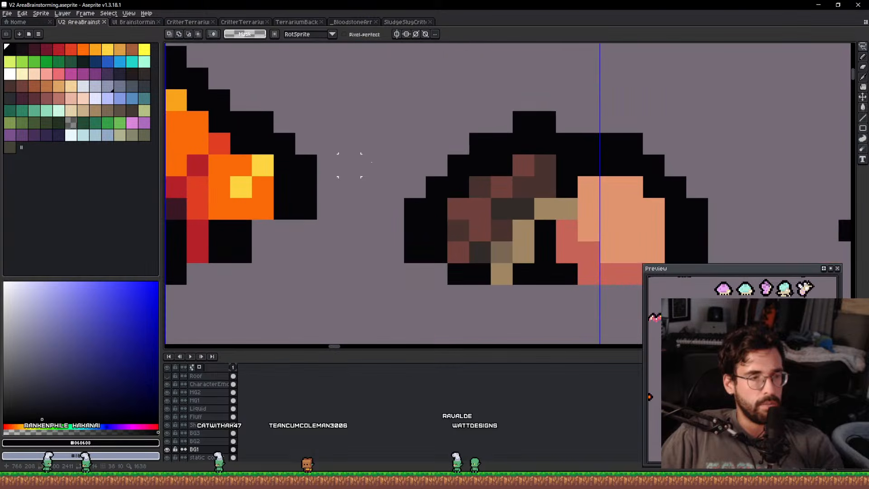
pyautogui.scroll(-1, 362, 165)
pyautogui.scroll(2, 365, 167)
pyautogui.scroll(-3, 371, 174)
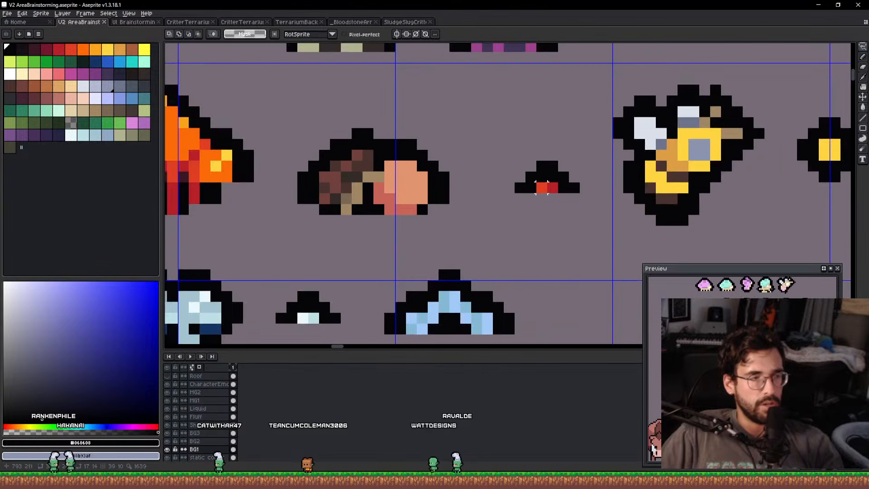
pyautogui.moveTo(561, 184); pyautogui.dragTo(336, 190)
pyautogui.scroll(2, 276, 192)
pyautogui.scroll(-4, 411, 192)
pyautogui.scroll(3, 505, 180)
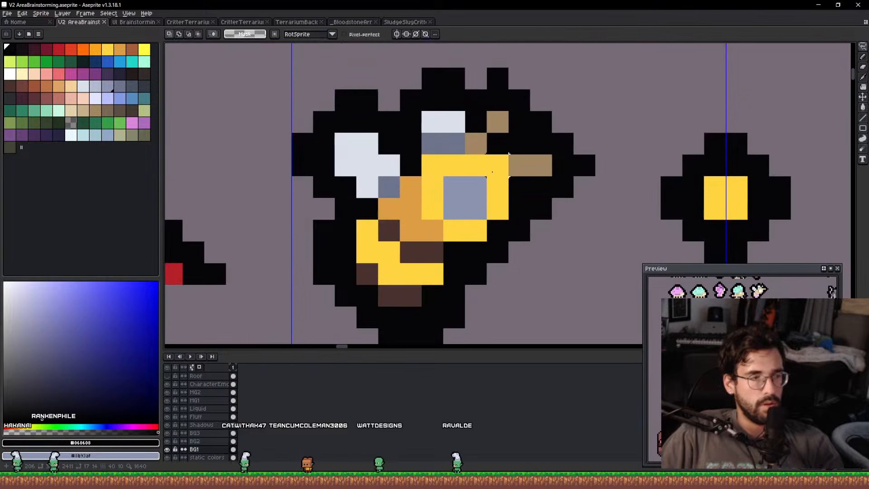
pyautogui.scroll(-1, 538, 204)
# Examine the icy-blue critter row, from the pale blue crawler and tiny white critter to the light blue inchworm.
pyautogui.moveTo(617, 199); pyautogui.dragTo(862, 103)
pyautogui.moveTo(413, 161); pyautogui.dragTo(615, 88)
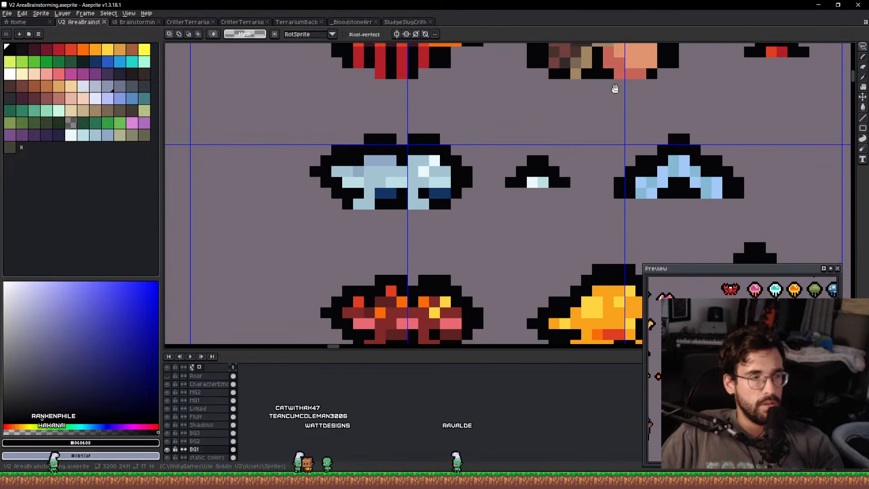
pyautogui.scroll(2, 461, 174)
pyautogui.scroll(-2, 459, 174)
pyautogui.moveTo(672, 168); pyautogui.dragTo(596, 192)
pyautogui.scroll(1, 633, 151)
pyautogui.scroll(1, 396, 188)
# Examine the lava critter row, from the dark red crawler and the golden critter to the grey-and-red cocoon.
pyautogui.moveTo(396, 188); pyautogui.dragTo(541, 10)
pyautogui.scroll(-1, 581, 142)
pyautogui.moveTo(439, 264); pyautogui.dragTo(520, 158)
pyautogui.scroll(-1, 581, 142)
pyautogui.scroll(3, 409, 190)
pyautogui.scroll(-1, 470, 183)
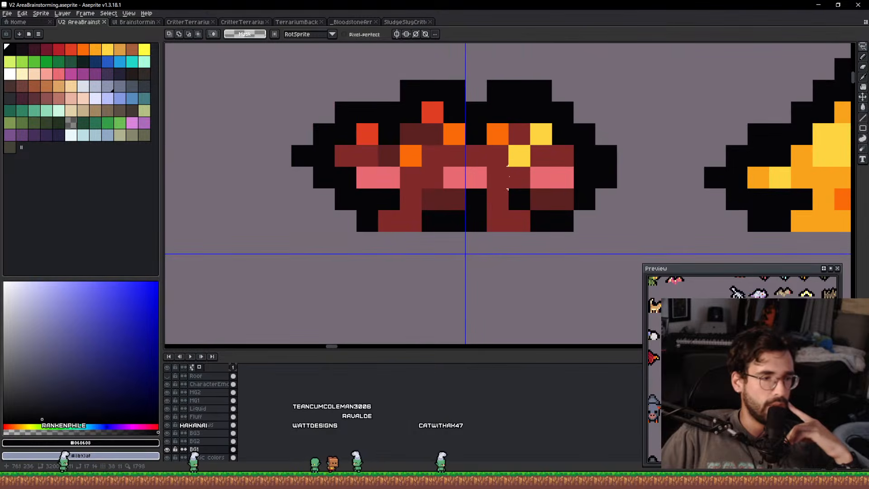
pyautogui.moveTo(625, 176); pyautogui.dragTo(201, 191)
pyautogui.scroll(1, 498, 189)
pyautogui.moveTo(504, 186); pyautogui.dragTo(177, 213)
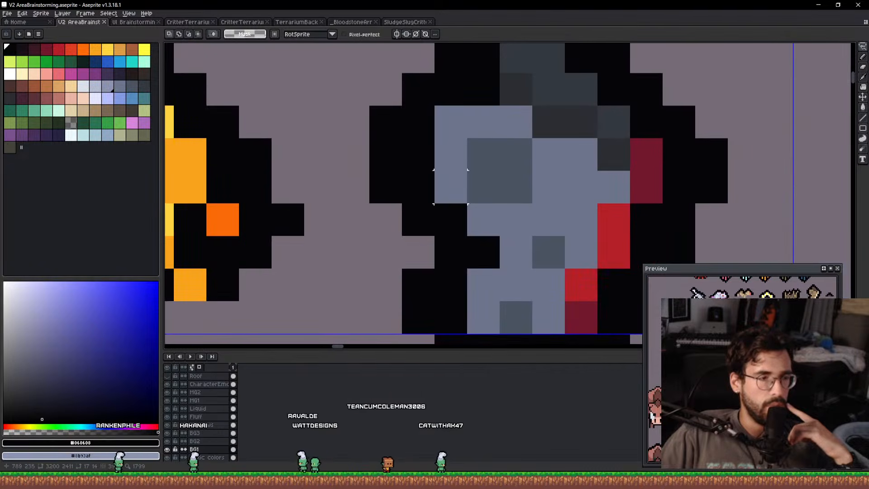
pyautogui.scroll(-1, 466, 194)
pyautogui.moveTo(466, 194); pyautogui.dragTo(350, 177)
pyautogui.moveTo(422, 183); pyautogui.dragTo(391, 215)
# Examine the purple and cyan crystal-shelled snails and the pointed white critter in the next critter group.
pyautogui.scroll(-5, 388, 209)
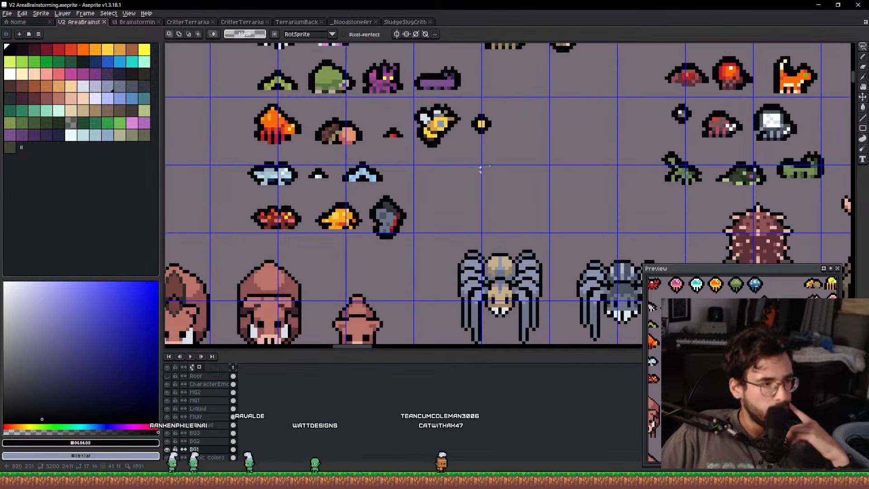
pyautogui.scroll(1, 640, 85)
pyautogui.moveTo(640, 84); pyautogui.dragTo(415, 217)
pyautogui.moveTo(472, 110); pyautogui.dragTo(392, 228)
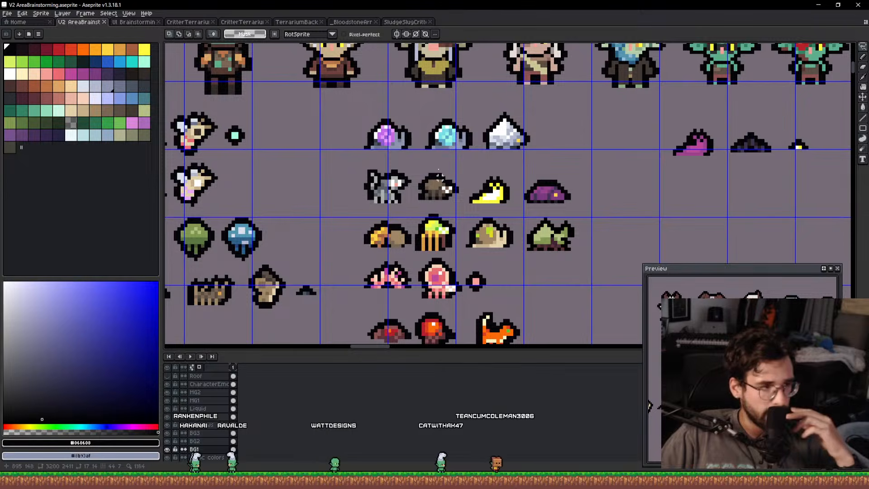
pyautogui.scroll(5, 449, 151)
pyautogui.moveTo(455, 157); pyautogui.dragTo(471, 240)
pyautogui.scroll(-2, 484, 233)
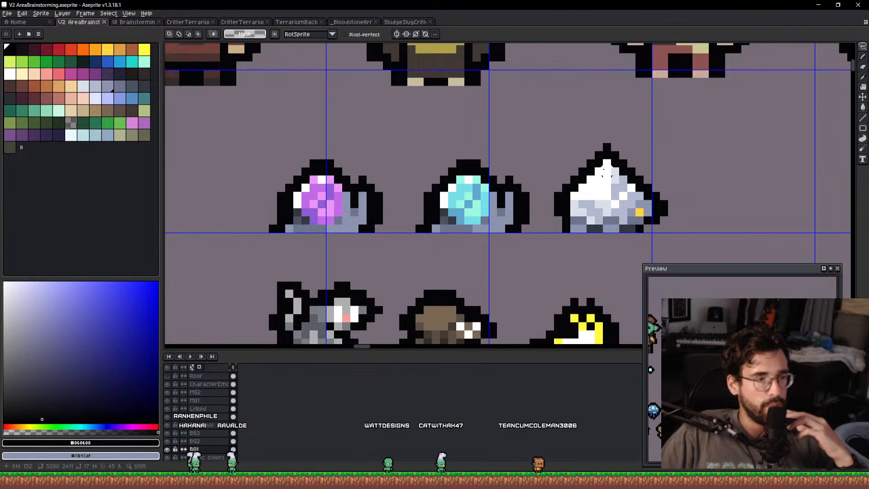
# Examine the row below the crystal snails, from the grey furry critter and brown crawler to the yellow slug and purple beetle.
pyautogui.moveTo(443, 317); pyautogui.dragTo(430, 140)
pyautogui.moveTo(430, 205); pyautogui.dragTo(497, 232)
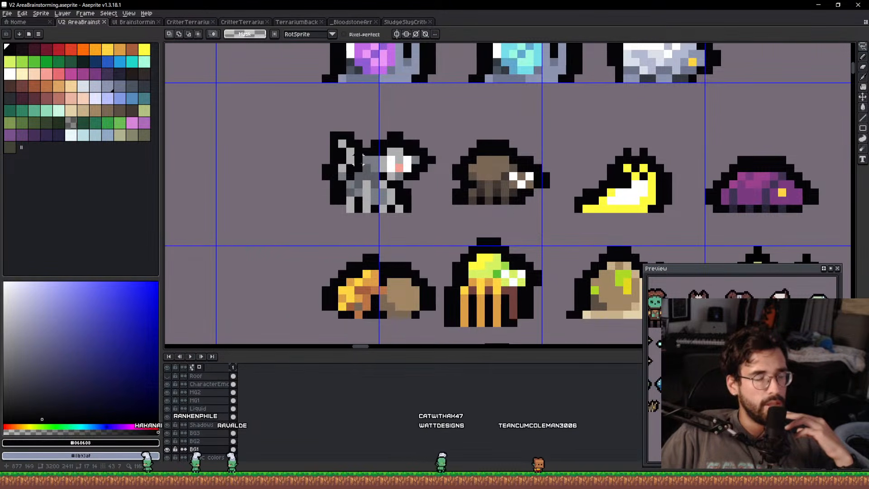
pyautogui.scroll(4, 362, 159)
pyautogui.scroll(-3, 366, 162)
pyautogui.scroll(1, 376, 166)
pyautogui.scroll(-2, 395, 173)
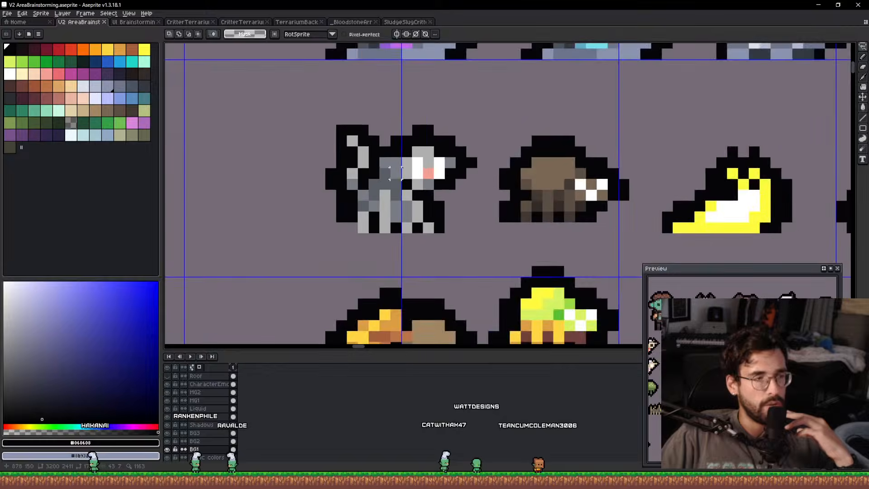
pyautogui.scroll(-1, 395, 173)
pyautogui.scroll(3, 407, 172)
pyautogui.moveTo(434, 170); pyautogui.dragTo(279, 173)
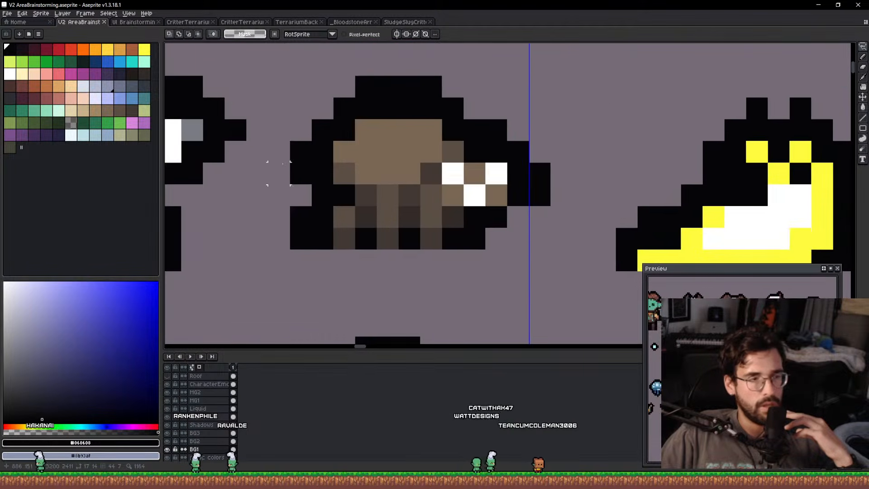
pyautogui.scroll(-2, 297, 161)
pyautogui.scroll(1, 365, 176)
pyautogui.scroll(-1, 404, 180)
pyautogui.moveTo(527, 182); pyautogui.dragTo(328, 174)
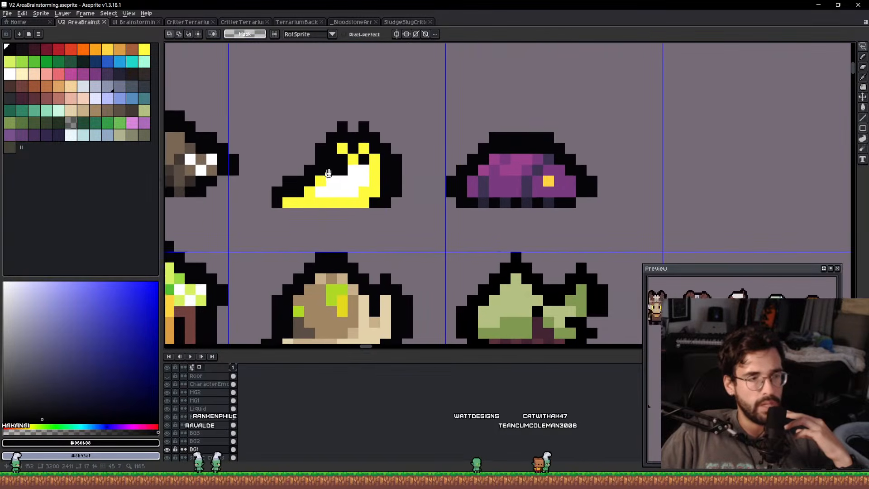
# Examine the critter row from the orange-and-brown critter and yellow-green long-legged one to the brown snail and green spiky critter.
pyautogui.scroll(3, 469, 181)
pyautogui.scroll(-4, 468, 182)
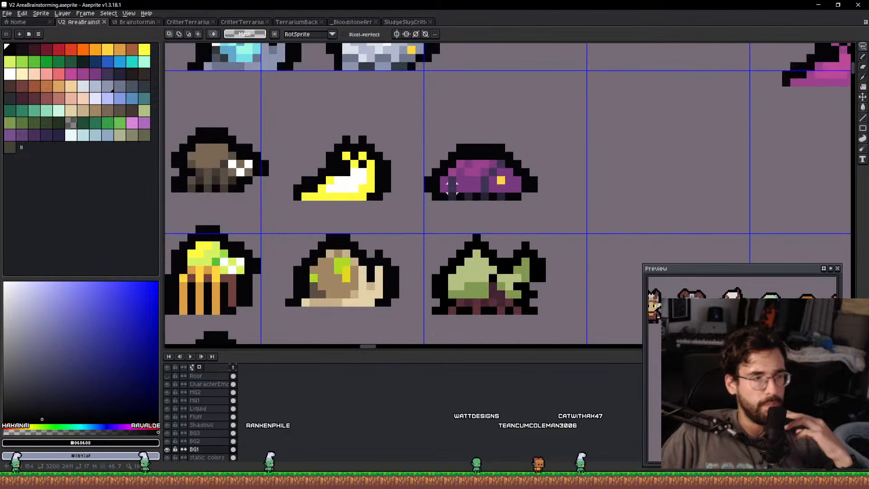
pyautogui.scroll(4, 376, 202)
pyautogui.scroll(-2, 429, 192)
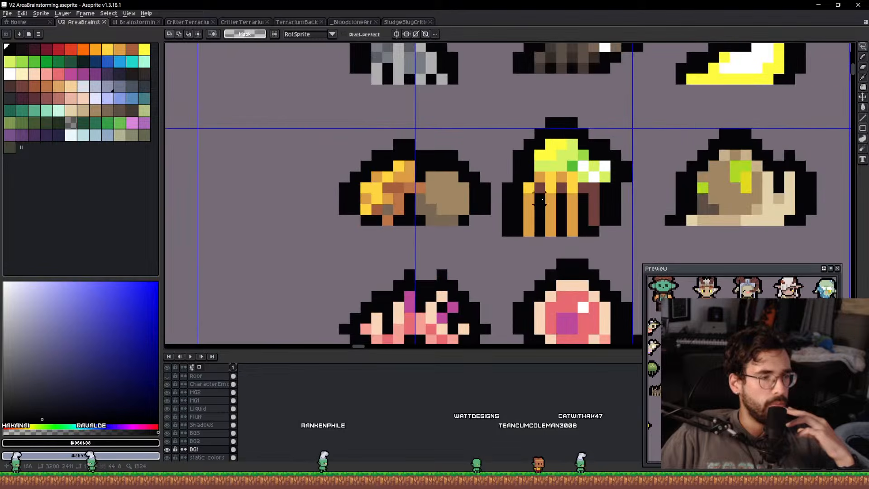
pyautogui.moveTo(560, 191); pyautogui.dragTo(423, 190)
pyautogui.scroll(1, 423, 190)
pyautogui.scroll(-1, 423, 190)
pyautogui.moveTo(538, 206); pyautogui.dragTo(556, 225)
pyautogui.scroll(4, 290, 217)
pyautogui.moveTo(289, 216); pyautogui.dragTo(427, 220)
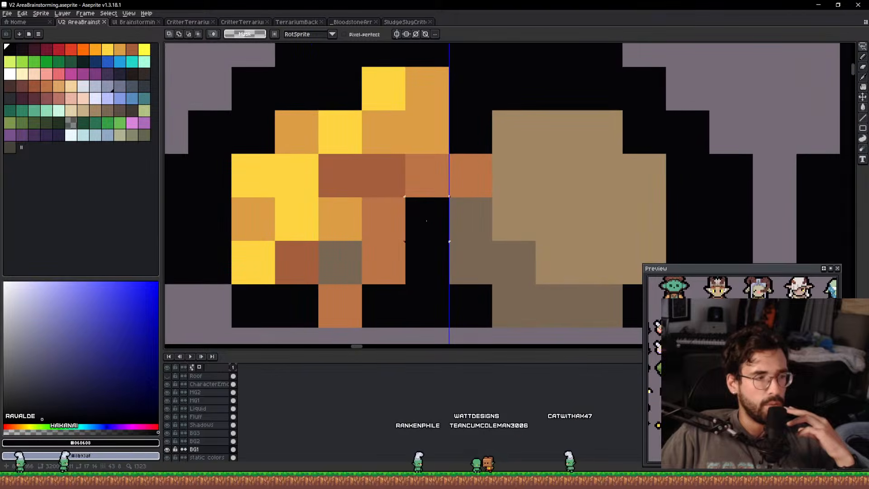
pyautogui.scroll(-3, 427, 220)
pyautogui.moveTo(578, 215); pyautogui.dragTo(428, 215)
pyautogui.scroll(2, 547, 211)
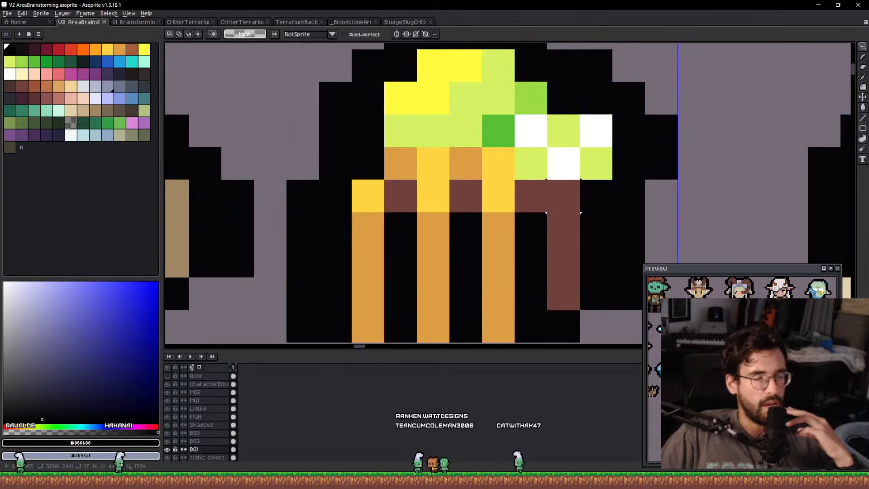
pyautogui.scroll(-1, 553, 210)
pyautogui.moveTo(665, 215); pyautogui.dragTo(176, 211)
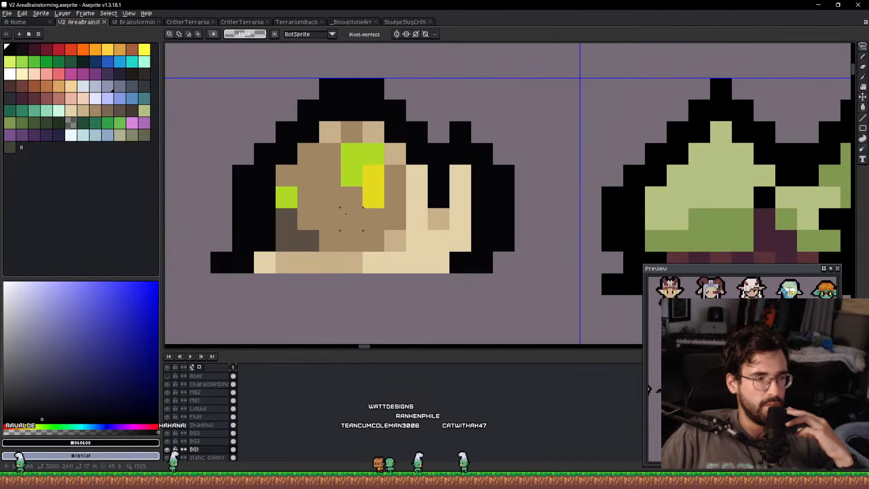
pyautogui.moveTo(574, 208); pyautogui.dragTo(264, 198)
pyautogui.scroll(1, 454, 208)
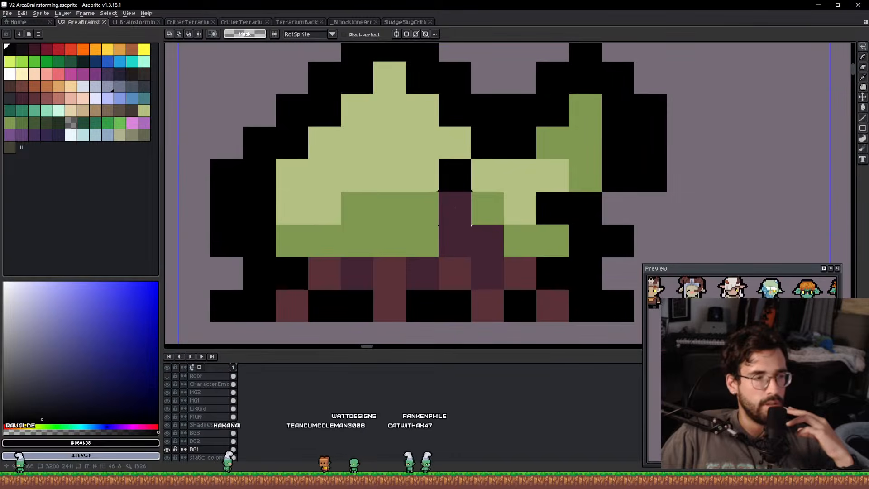
# Examine the pink critter row, from the pink-and-purple crawler and round jellyfish-like critter to the small pink orb.
pyautogui.scroll(-4, 455, 207)
pyautogui.moveTo(299, 247); pyautogui.dragTo(632, 165)
pyautogui.moveTo(485, 190); pyautogui.dragTo(432, 138)
pyautogui.scroll(1, 394, 164)
pyautogui.moveTo(472, 177); pyautogui.dragTo(488, 190)
pyautogui.scroll(1, 561, 179)
pyautogui.scroll(1, 561, 179)
pyautogui.scroll(-3, 562, 180)
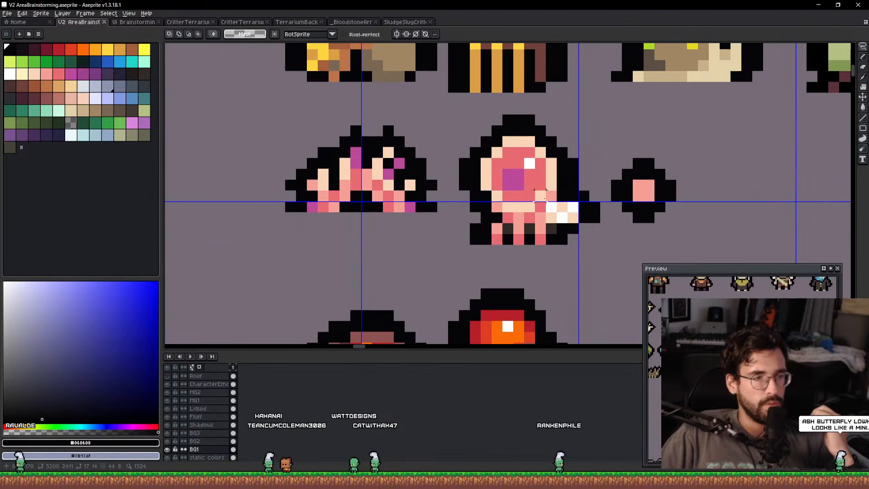
pyautogui.scroll(3, 548, 199)
pyautogui.scroll(-2, 559, 195)
pyautogui.scroll(1, 560, 196)
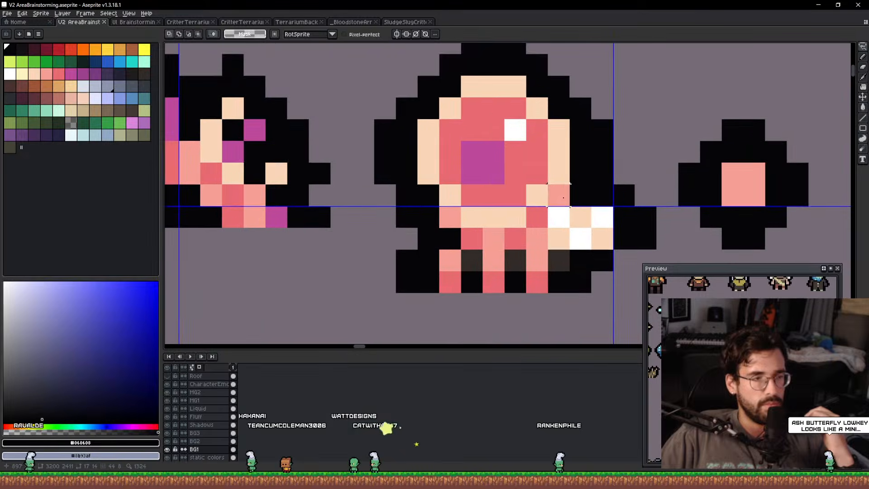
pyautogui.moveTo(576, 197)
pyautogui.mouseDown()
pyautogui.moveTo(408, 204)
pyautogui.moveTo(310, 175)
pyautogui.moveTo(403, 135)
pyautogui.moveTo(574, 187)
pyautogui.mouseUp()
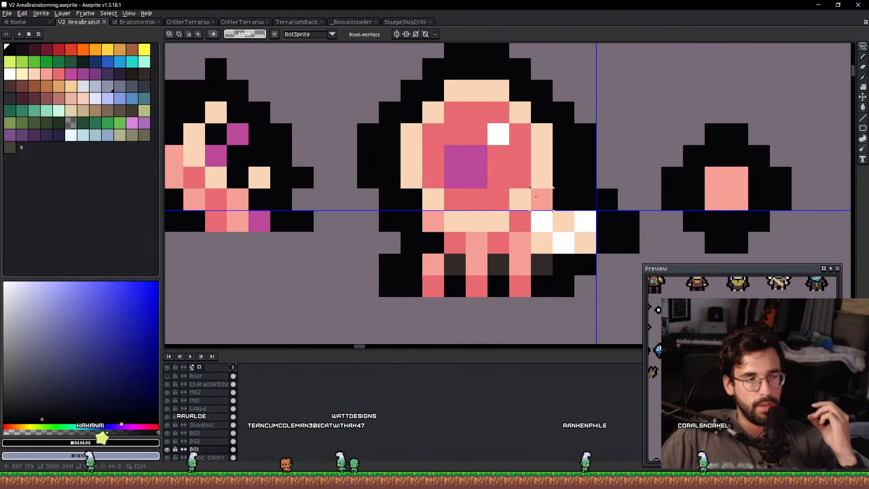
pyautogui.scroll(-5, 538, 194)
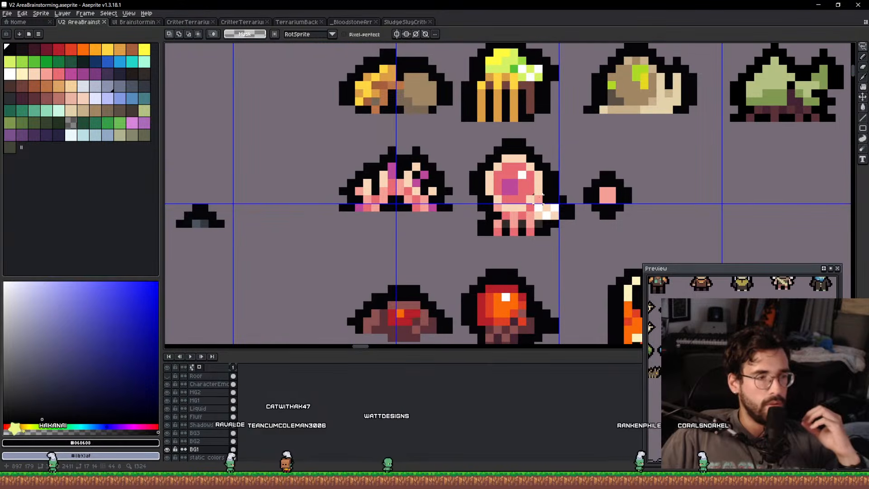
# Examine the dark red crawler, the glowing orange-shelled critter and the orange cat in the row below the pink critters.
pyautogui.scroll(1, 528, 178)
pyautogui.scroll(5, 527, 178)
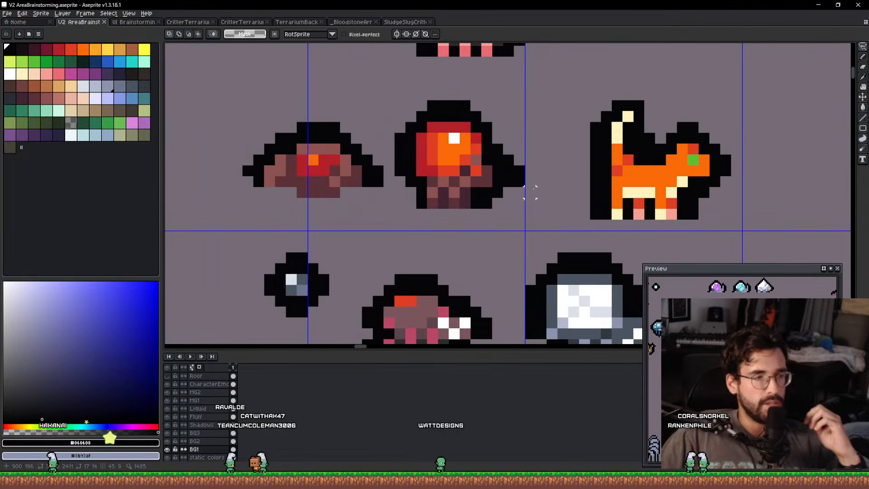
pyautogui.moveTo(478, 204); pyautogui.dragTo(322, 190)
pyautogui.scroll(2, 480, 201)
pyautogui.scroll(-3, 482, 203)
pyautogui.scroll(1, 633, 205)
pyautogui.scroll(2, 629, 201)
pyautogui.scroll(-2, 615, 205)
pyautogui.scroll(-3, 555, 201)
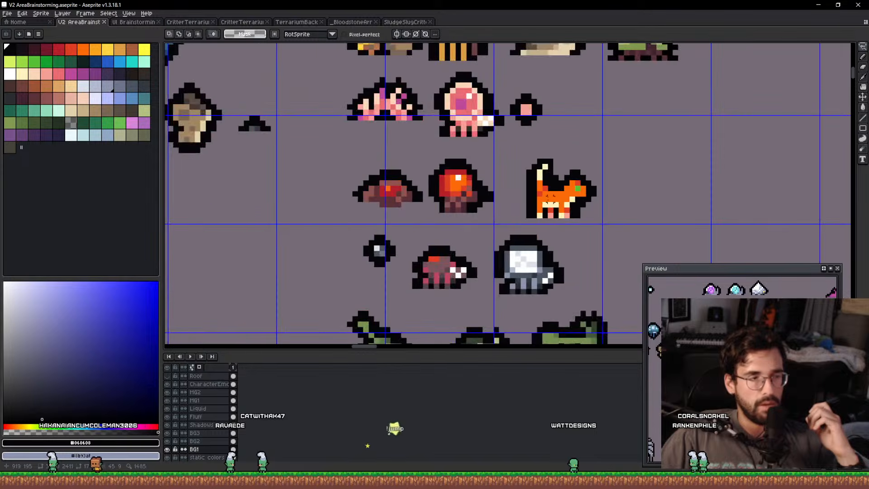
# Examine the small grey orb, the reddish-brown crawler and the white-shelled critter in the row below the orange cat.
pyautogui.moveTo(494, 221); pyautogui.dragTo(458, 120)
pyautogui.scroll(4, 340, 160)
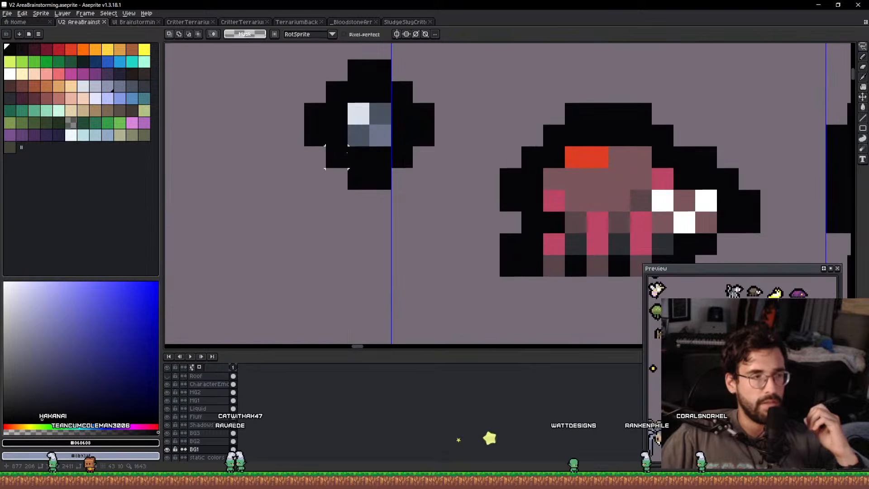
pyautogui.moveTo(642, 175); pyautogui.dragTo(411, 180)
pyautogui.scroll(-2, 411, 180)
pyautogui.scroll(4, 578, 192)
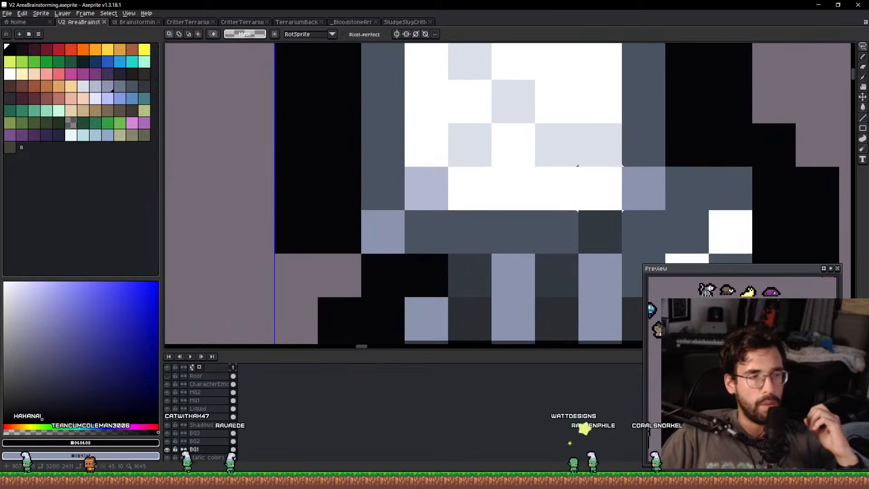
pyautogui.scroll(-2, 561, 199)
pyautogui.scroll(1, 561, 201)
pyautogui.scroll(-2, 560, 202)
pyautogui.scroll(-1, 561, 202)
# Examine the green critter row, from the raised-tail critter and the dark spiked one to the green caterpillar.
pyautogui.moveTo(420, 199); pyautogui.dragTo(498, 45)
pyautogui.scroll(1, 562, 194)
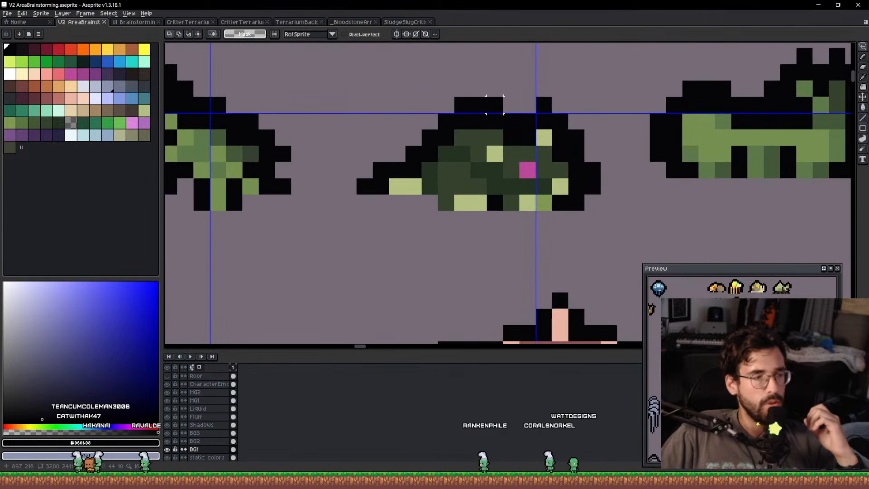
pyautogui.scroll(-1, 485, 113)
pyautogui.moveTo(524, 127); pyautogui.dragTo(510, 182)
pyautogui.scroll(1, 491, 184)
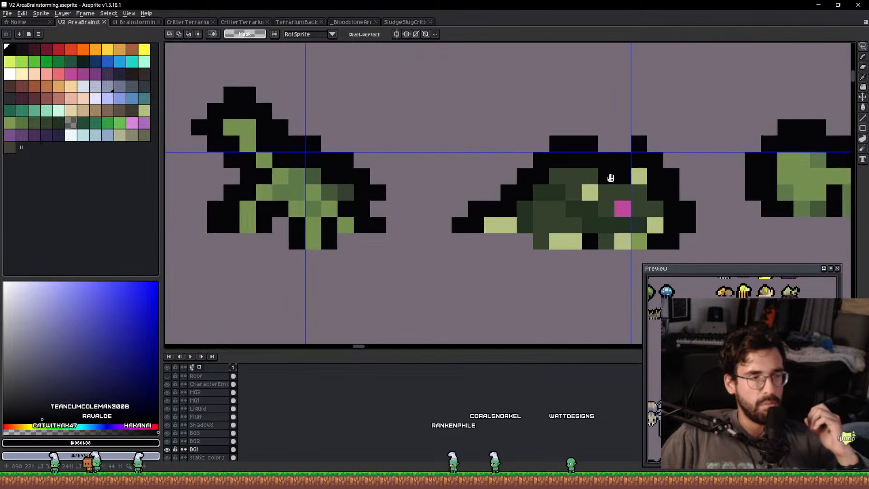
pyautogui.moveTo(452, 182); pyautogui.dragTo(754, 182)
pyautogui.scroll(2, 444, 170)
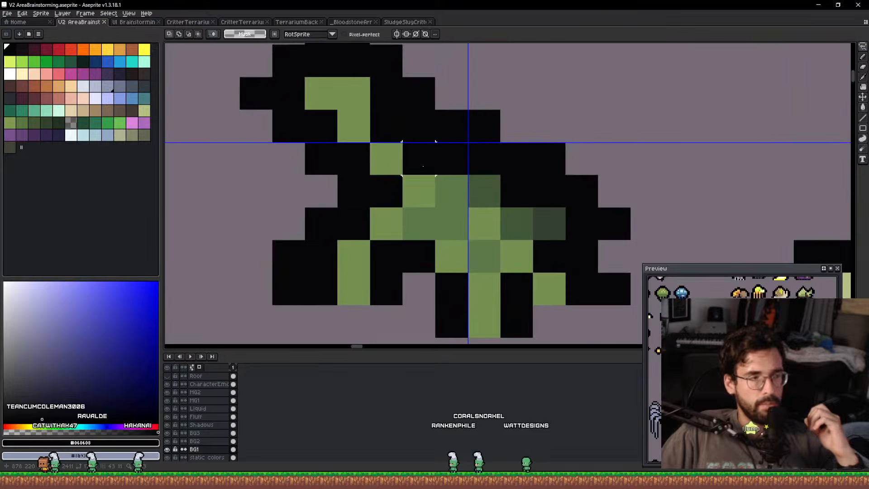
pyautogui.scroll(-1, 446, 170)
pyautogui.moveTo(579, 184); pyautogui.dragTo(223, 184)
pyautogui.scroll(1, 528, 226)
pyautogui.moveTo(711, 202); pyautogui.dragTo(282, 209)
pyautogui.moveTo(501, 180); pyautogui.dragTo(406, 226)
pyautogui.scroll(-4, 419, 216)
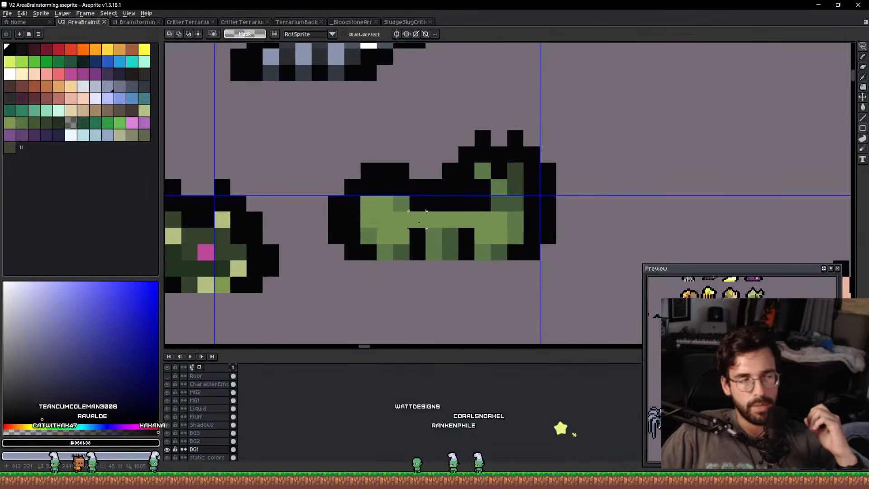
pyautogui.scroll(2, 435, 221)
pyautogui.scroll(-1, 445, 228)
# Examine the magenta slug, the dark purple crawler and the tiny black-and-yellow critter below the goblin characters.
pyautogui.scroll(-4, 445, 231)
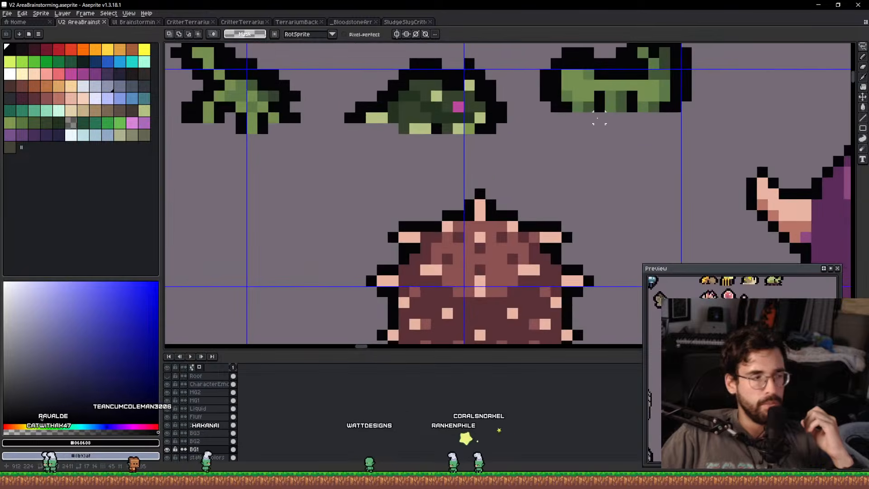
pyautogui.scroll(1, 372, 300)
pyautogui.scroll(5, 370, 199)
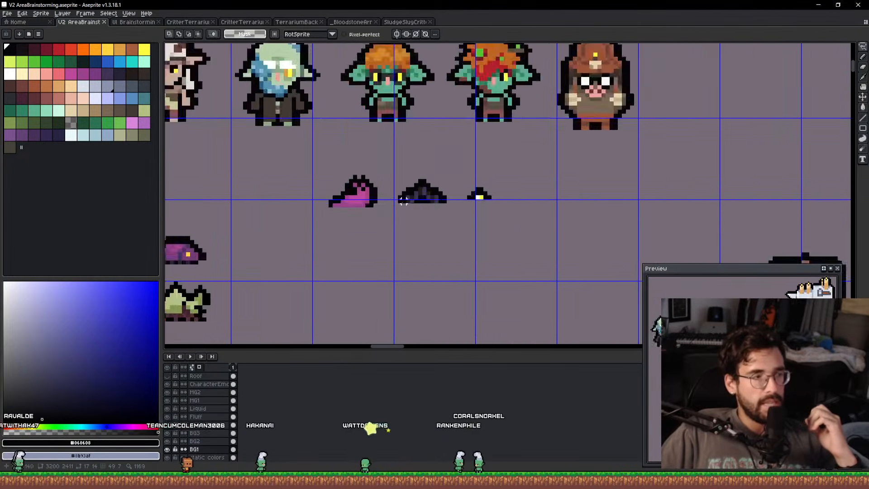
pyautogui.scroll(-3, 465, 225)
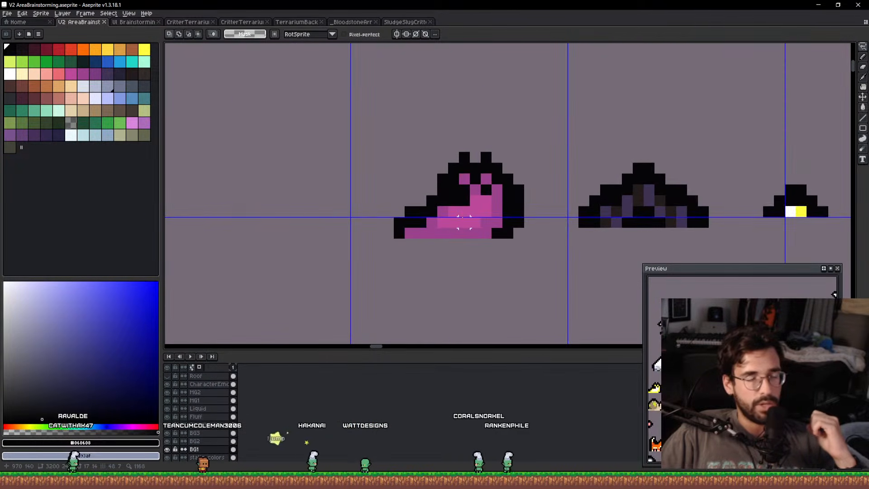
pyautogui.scroll(3, 521, 221)
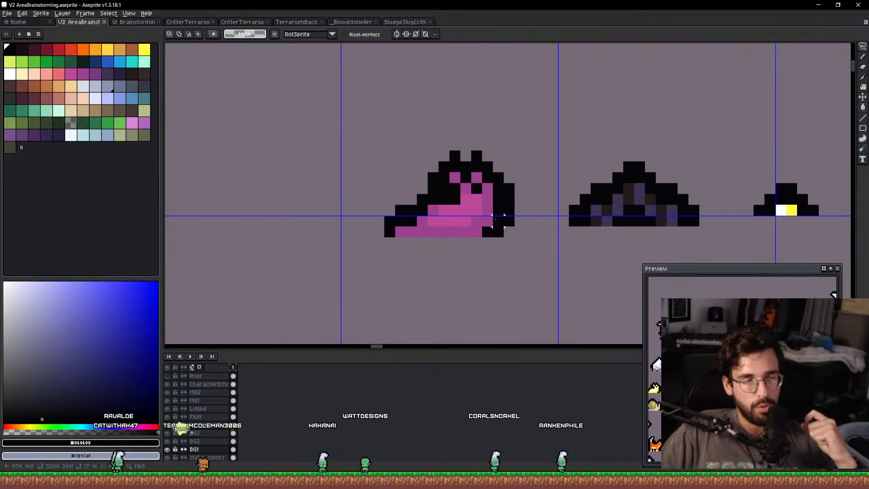
pyautogui.moveTo(474, 215); pyautogui.dragTo(204, 254)
pyautogui.moveTo(660, 216); pyautogui.dragTo(421, 227)
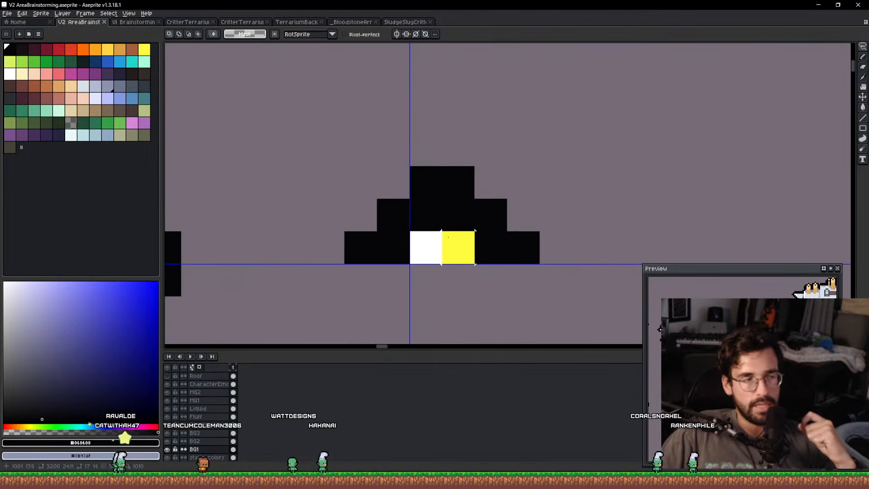
# Examine the magenta and purple area sprites at the sheet's far edge, including the white branching plant on the purple ground tiles.
pyautogui.scroll(-8, 446, 239)
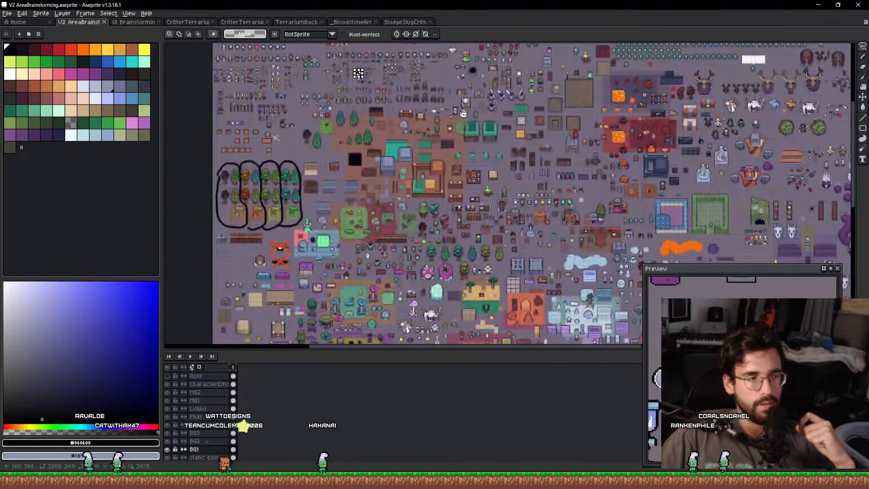
pyautogui.moveTo(589, 267); pyautogui.dragTo(228, 104)
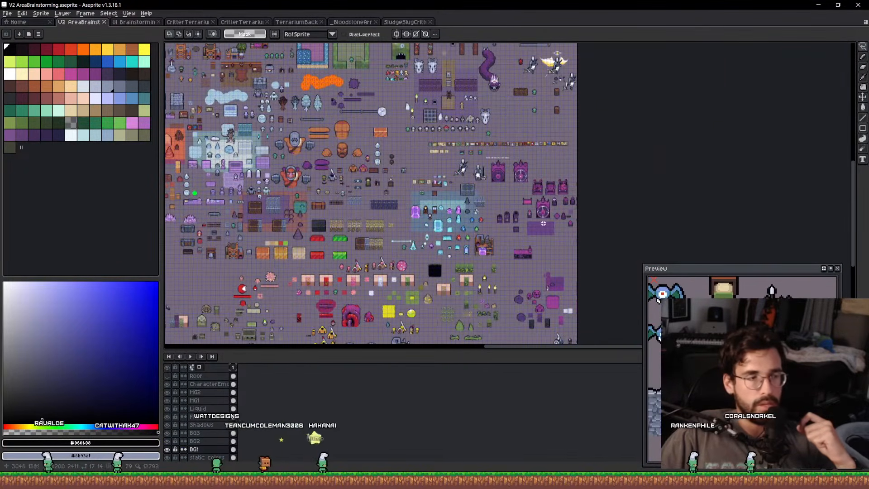
pyautogui.moveTo(560, 146); pyautogui.dragTo(522, 79)
pyautogui.moveTo(520, 253); pyautogui.dragTo(581, 57)
pyautogui.scroll(2, 537, 161)
pyautogui.moveTo(552, 132); pyautogui.dragTo(521, 282)
pyautogui.moveTo(530, 102); pyautogui.dragTo(508, 152)
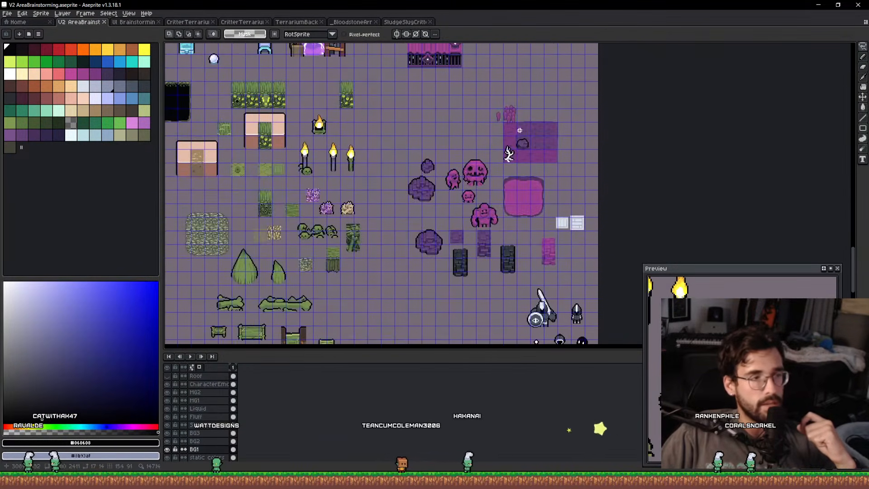
pyautogui.scroll(10, 509, 152)
pyautogui.moveTo(539, 208); pyautogui.dragTo(528, 231)
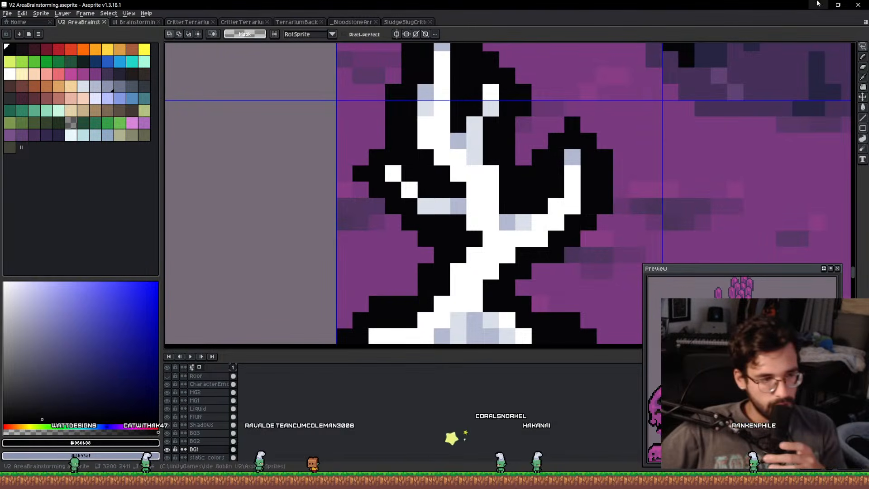
# Survey the characters, props and environment tiles across the brainstorming sheet, from the purple area back to the village and forest sprites.
pyautogui.scroll(-4, 448, 182)
pyautogui.scroll(-5, 541, 187)
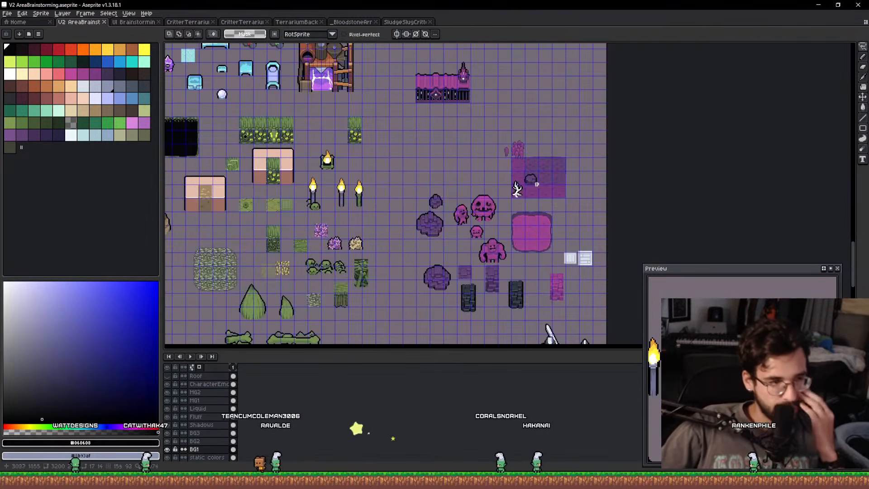
pyautogui.moveTo(540, 187); pyautogui.dragTo(821, 342)
pyautogui.moveTo(407, 181); pyautogui.dragTo(555, 319)
pyautogui.moveTo(317, 136); pyautogui.dragTo(588, 289)
pyautogui.moveTo(371, 108); pyautogui.dragTo(518, 317)
pyautogui.moveTo(461, 217); pyautogui.dragTo(477, 316)
pyautogui.moveTo(464, 145); pyautogui.dragTo(516, 284)
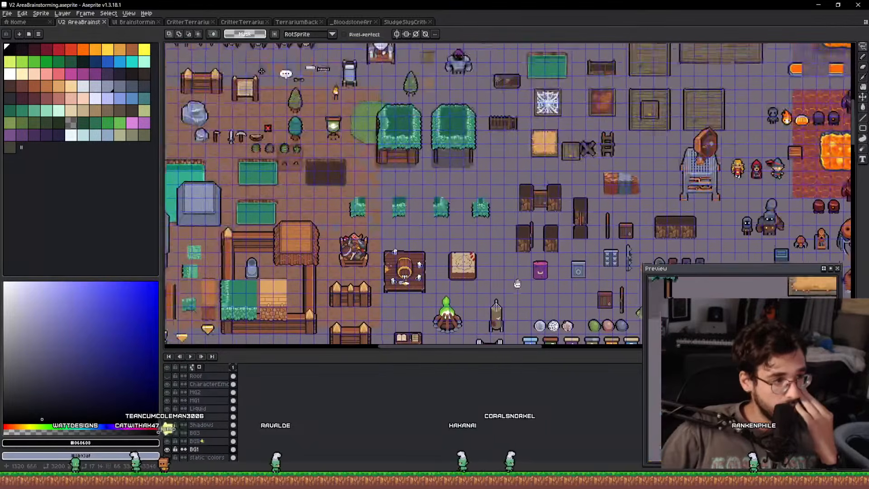
pyautogui.moveTo(458, 171); pyautogui.dragTo(477, 360)
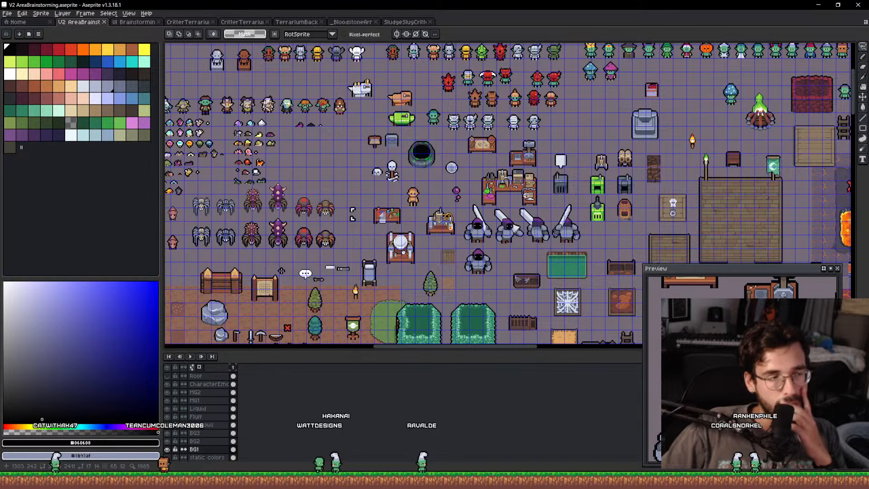
pyautogui.scroll(-3, 513, 191)
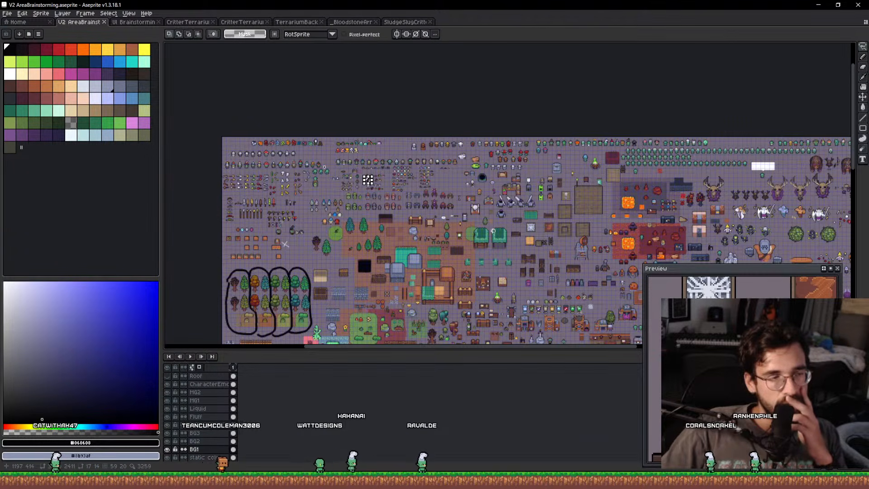
pyautogui.scroll(-5, 493, 231)
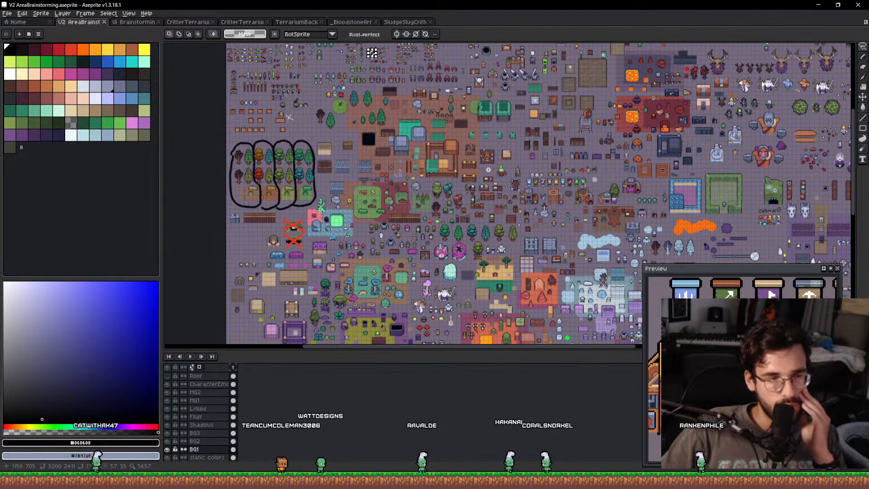
pyautogui.scroll(5, 488, 169)
pyautogui.scroll(-5, 513, 167)
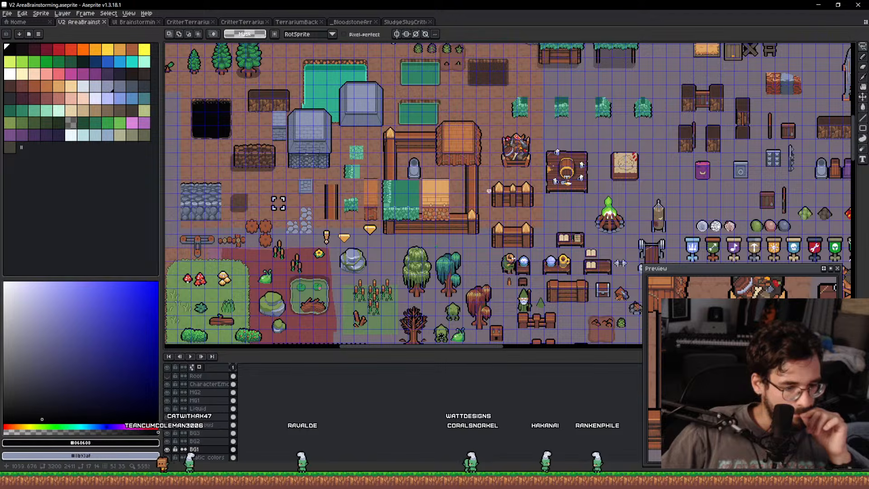
# Return to the critter rows above the large spiders and view the critter groups together.
pyautogui.moveTo(480, 69); pyautogui.dragTo(450, 329)
pyautogui.moveTo(357, 129); pyautogui.dragTo(659, 220)
pyautogui.scroll(5, 385, 189)
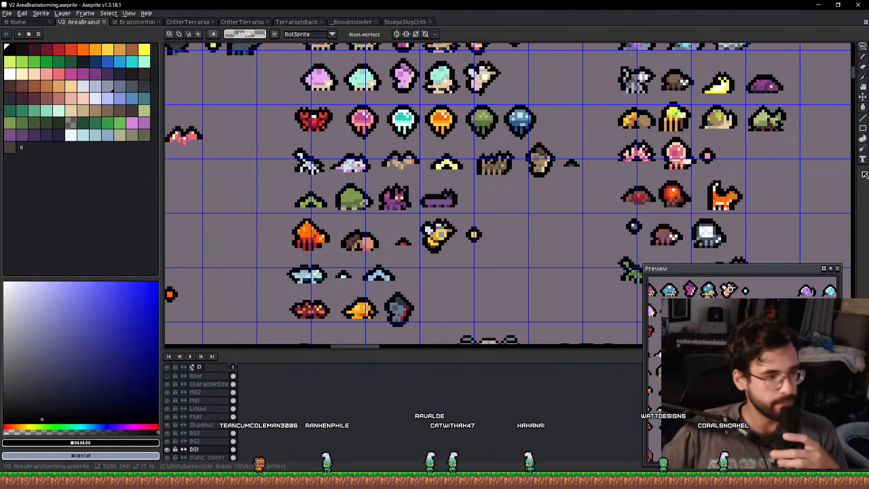
pyautogui.scroll(-1, 405, 195)
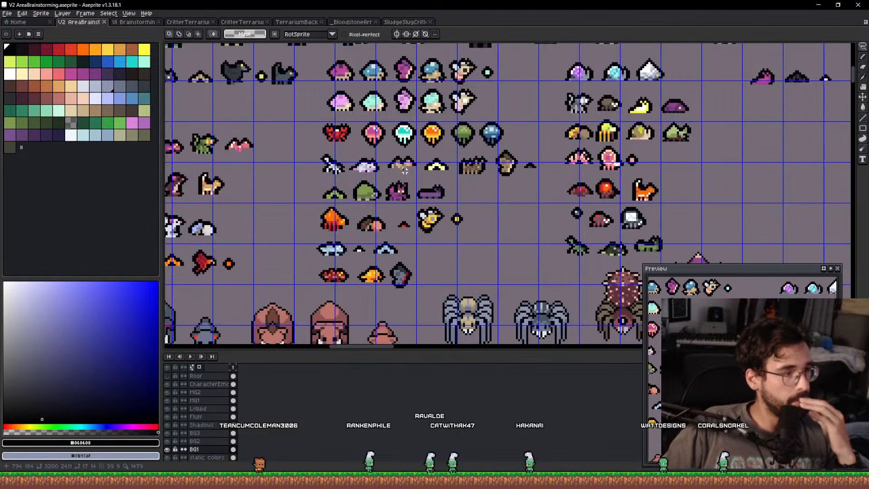
# Copy the brown pink-faced mole from the brown critter group to beside the two icy critters.
pyautogui.scroll(-1, 405, 171)
pyautogui.moveTo(403, 178); pyautogui.dragTo(607, 180)
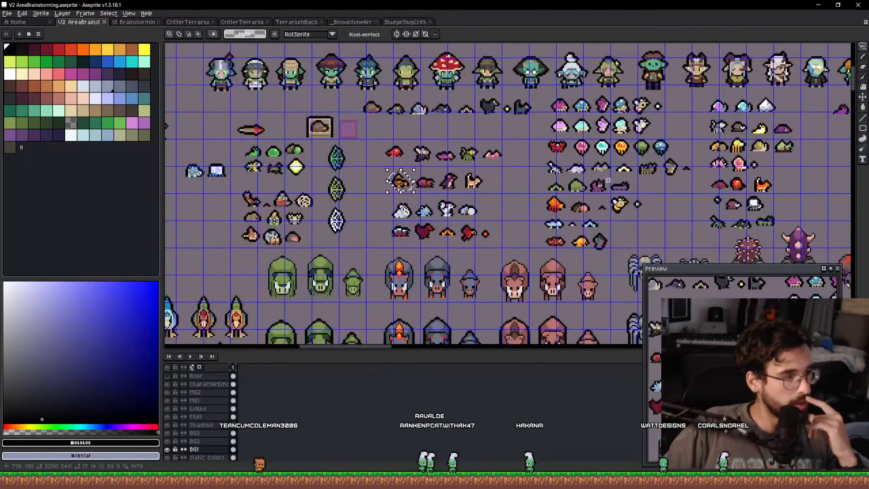
pyautogui.scroll(3, 280, 232)
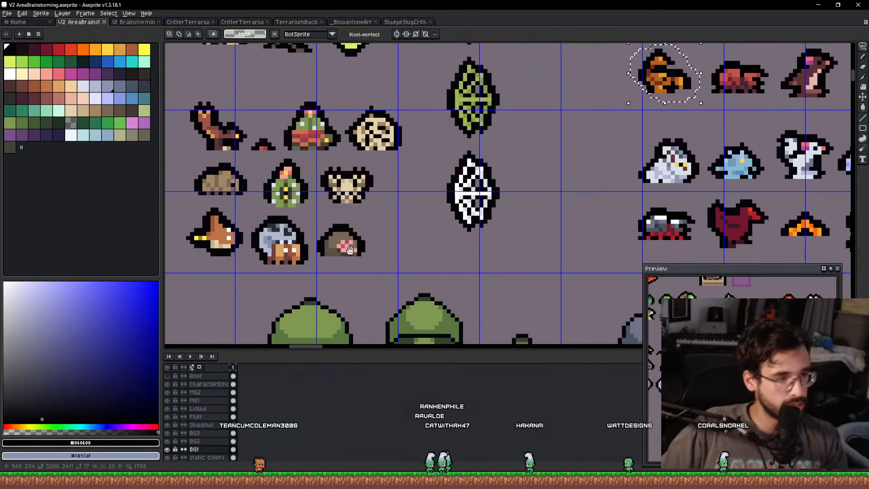
pyautogui.scroll(-3, 370, 267)
pyautogui.scroll(2, 489, 274)
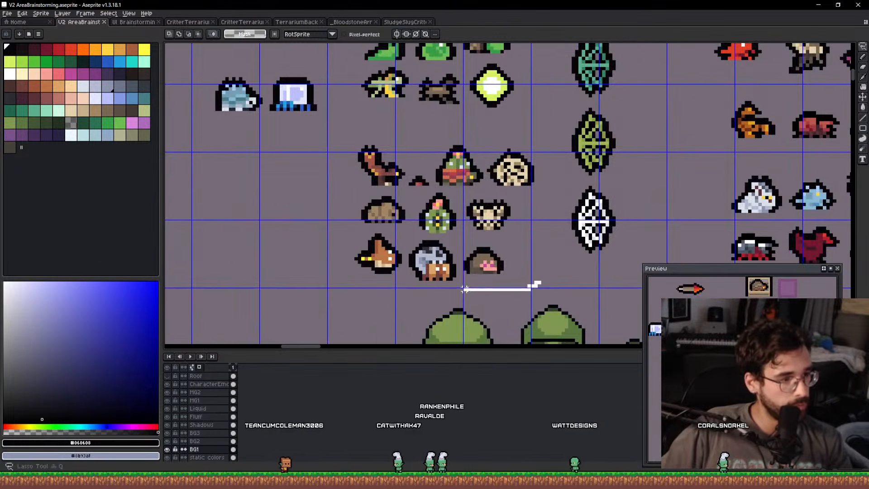
pyautogui.moveTo(525, 245); pyautogui.dragTo(525, 246)
pyautogui.moveTo(514, 264); pyautogui.dragTo(473, 220)
pyautogui.press('v')
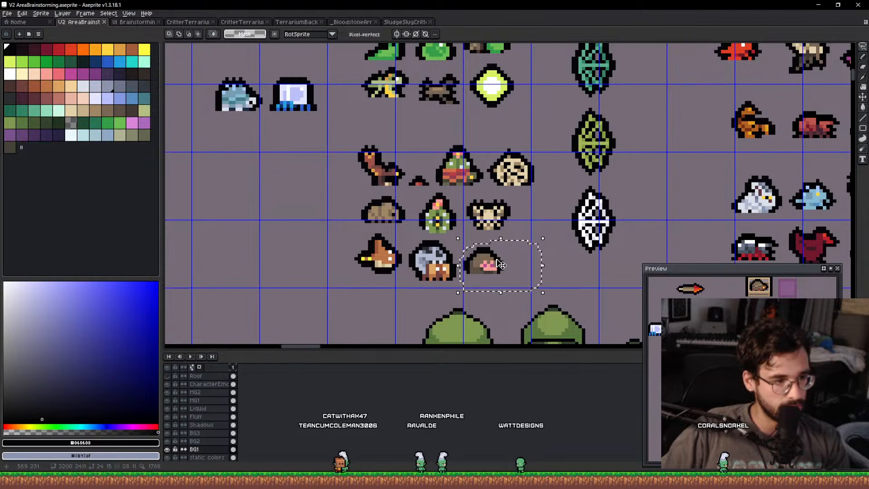
pyautogui.click(493, 267)
pyautogui.moveTo(492, 266); pyautogui.dragTo(334, 104)
# Recolour the copied mole's body with the spiny critter's blue-grey, its darker side with teal #477d85, and its lowest shade with dark green.
pyautogui.scroll(2, 329, 105)
pyautogui.moveTo(329, 105); pyautogui.dragTo(373, 181)
pyautogui.keyDown('alt'); pyautogui.click(478, 149); pyautogui.keyUp('alt')
pyautogui.press('g')
pyautogui.click(341, 144)
pyautogui.keyDown('alt'); pyautogui.click(494, 157); pyautogui.keyUp('alt')
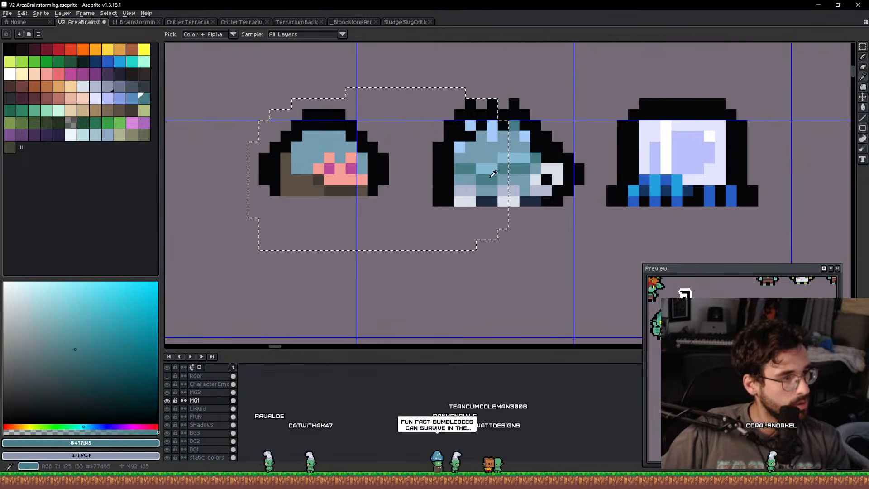
pyautogui.click(303, 185)
pyautogui.keyDown('alt'); pyautogui.click(339, 185); pyautogui.keyUp('alt')
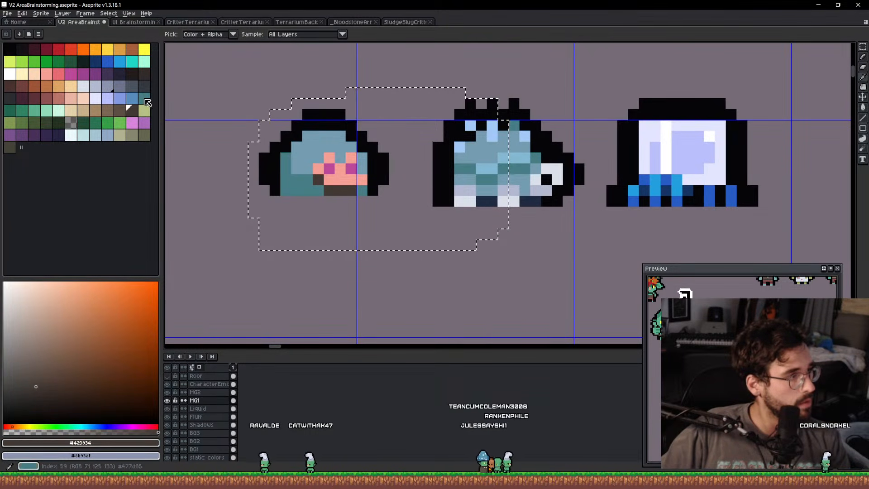
pyautogui.click(145, 100)
pyautogui.click(10, 111)
pyautogui.click(341, 190)
pyautogui.scroll(-9, 342, 190)
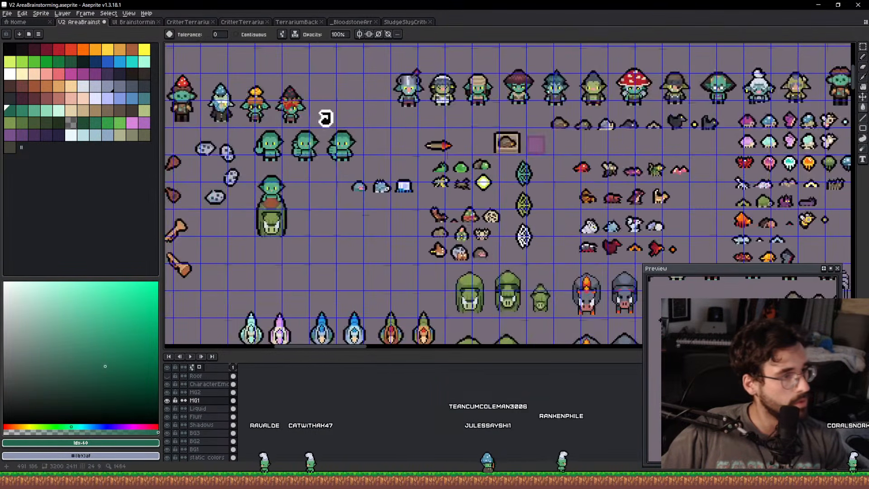
# Recolour the copied mole's pink face with the icy cube critter's pale lavender #e3e6ff and fill an eye with #b9bffb.
pyautogui.scroll(5, 367, 192)
pyautogui.press('q')
pyautogui.moveTo(384, 170)
pyautogui.mouseDown()
pyautogui.moveTo(281, 152)
pyautogui.moveTo(385, 118)
pyautogui.mouseUp()
pyautogui.keyDown('alt'); pyautogui.click(521, 167); pyautogui.keyUp('alt')
pyautogui.keyDown('alt'); pyautogui.rightClick(498, 167); pyautogui.keyUp('alt')
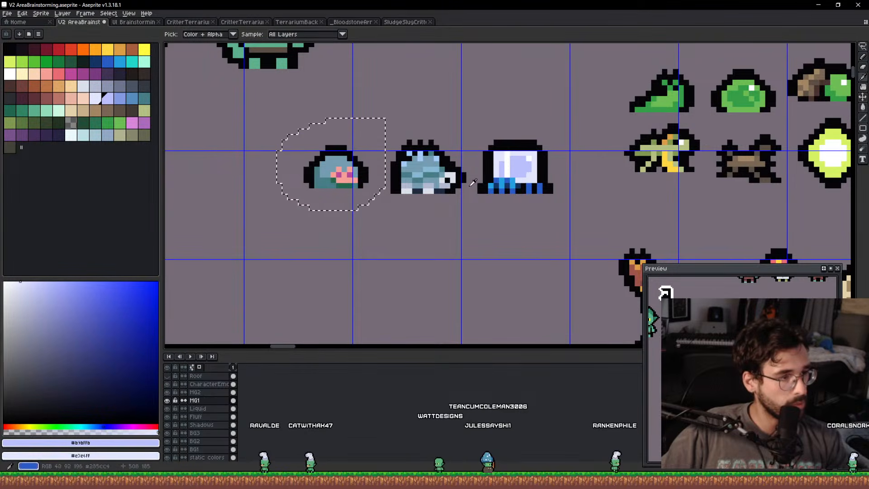
pyautogui.scroll(4, 342, 179)
pyautogui.press('g')
pyautogui.click(351, 167)
pyautogui.scroll(-4, 374, 175)
pyautogui.scroll(4, 369, 159)
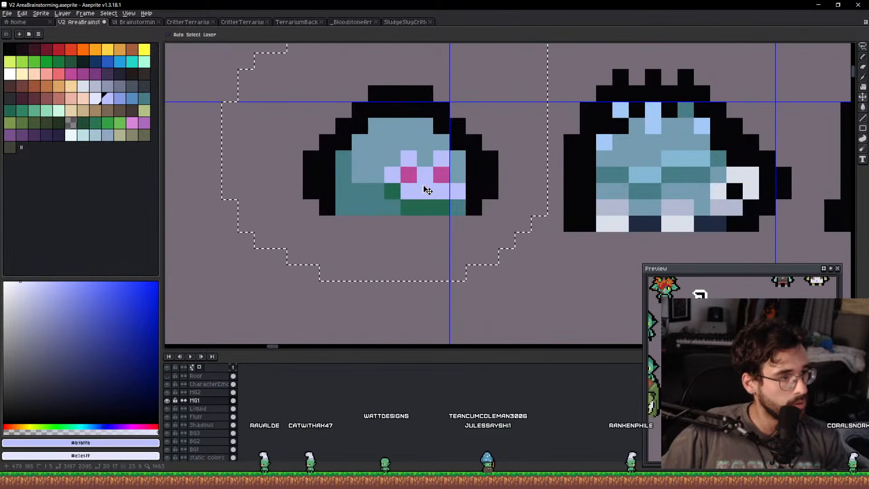
pyautogui.hotkey('ctrl', 'z')
pyautogui.rightClick(420, 184)
pyautogui.click(441, 175)
# Paint the icy mole's two eyes a medium blue and save the brainstorming sheet.
pyautogui.scroll(-6, 476, 187)
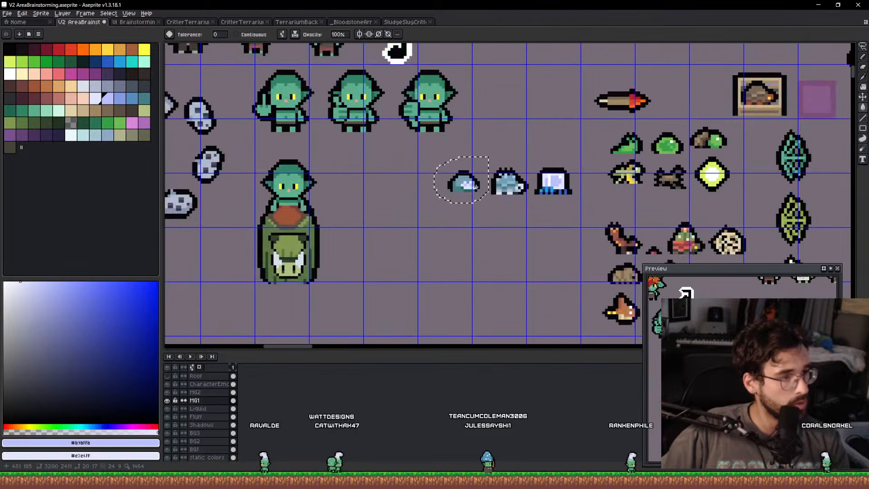
pyautogui.scroll(4, 466, 184)
pyautogui.keyDown('alt'); pyautogui.scroll(-3, 442, 177); pyautogui.keyUp('alt')
pyautogui.keyDown('alt'); pyautogui.scroll(1, 452, 183); pyautogui.keyUp('alt')
pyautogui.press('b')
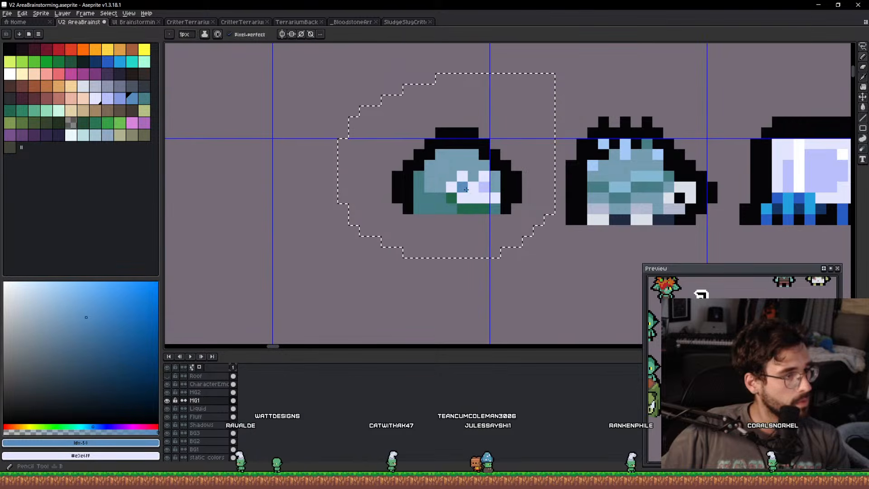
pyautogui.keyDown('alt'); pyautogui.click(473, 188); pyautogui.keyUp('alt')
pyautogui.scroll(-3, 504, 187)
pyautogui.hotkey('ctrl', 's')
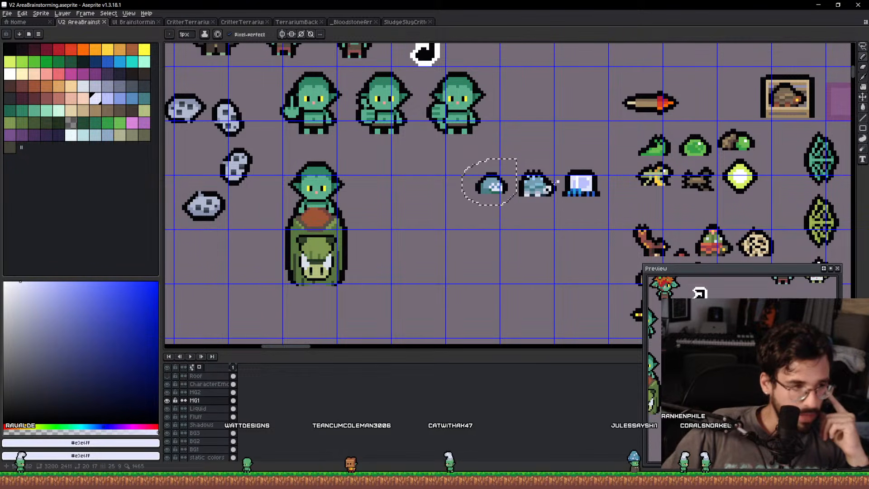
# Inspect the recoloured mole beside the other icy critters and compare it with the nearby brown critter group.
pyautogui.scroll(-1, 482, 187)
pyautogui.scroll(5, 498, 185)
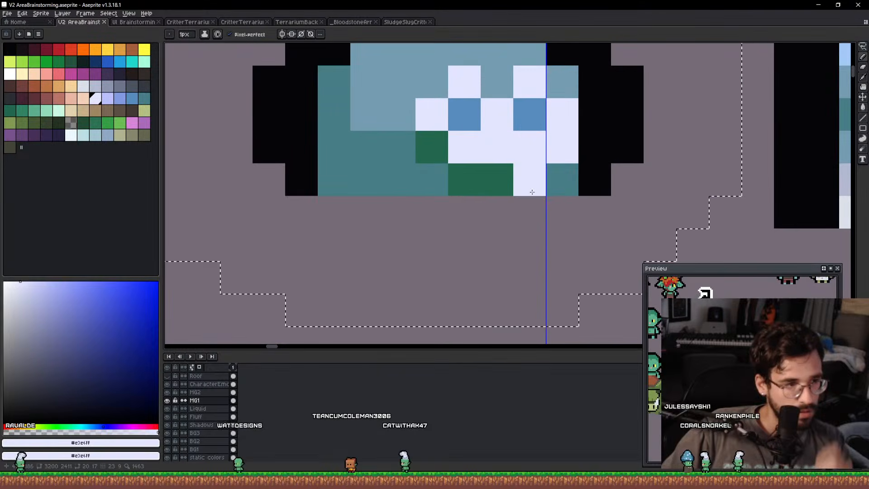
pyautogui.scroll(-3, 544, 193)
pyautogui.moveTo(551, 184); pyautogui.dragTo(521, 215)
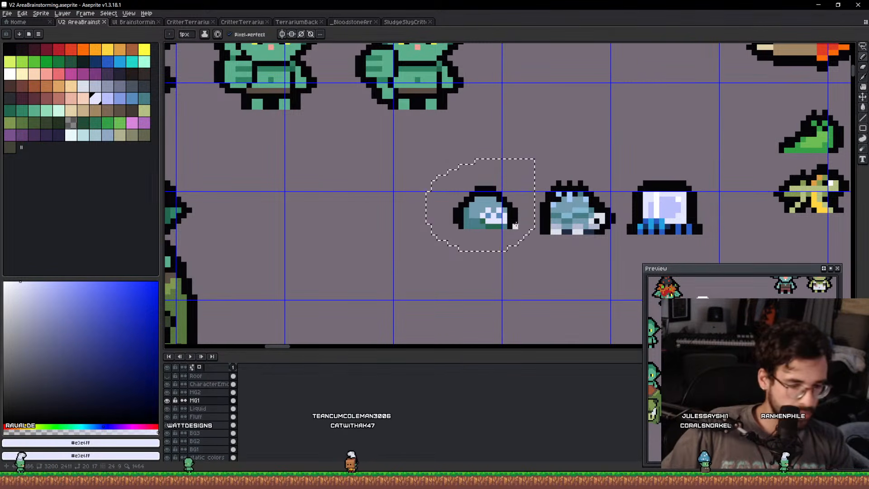
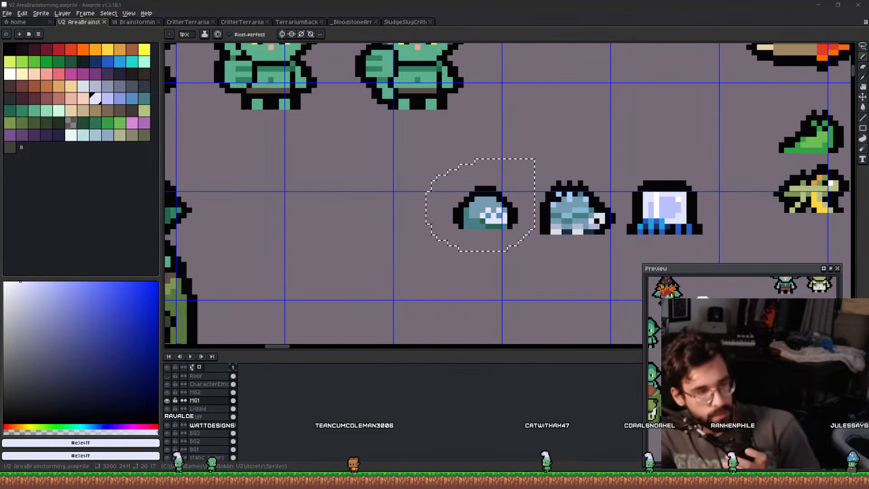
pyautogui.scroll(-5, 352, 122)
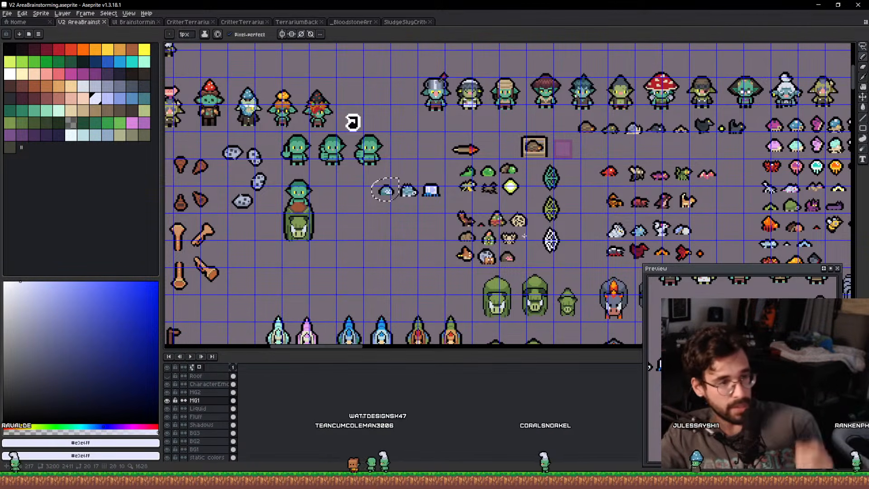
pyautogui.scroll(5, 524, 236)
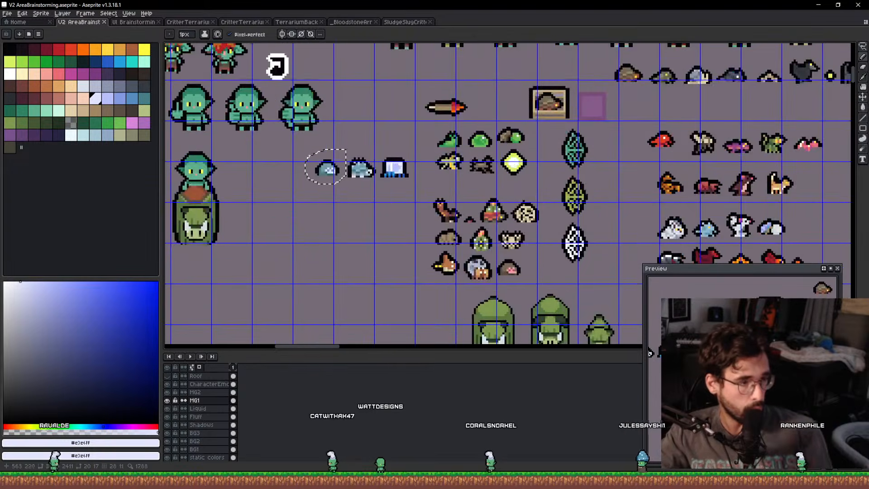
pyautogui.scroll(-3, 502, 241)
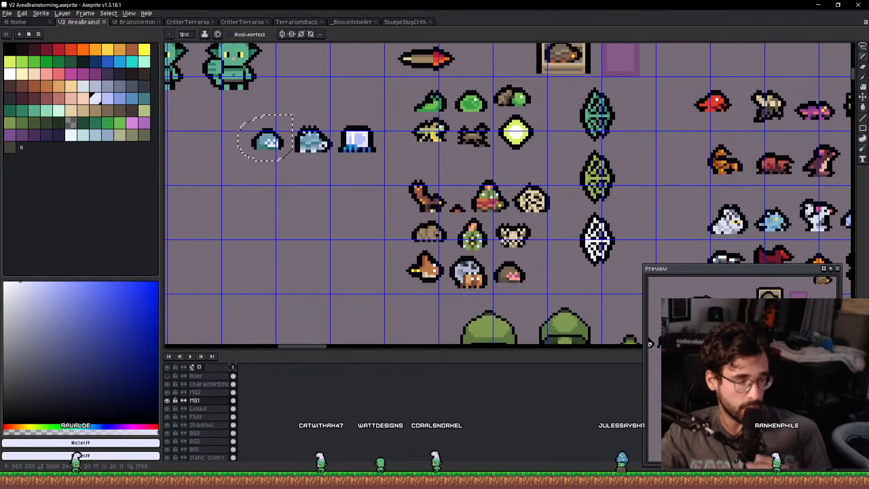
# Survey the critter rows beneath the goblin characters across the sheet and return to the brown and green critter groups.
pyautogui.scroll(-3, 502, 241)
pyautogui.moveTo(598, 232); pyautogui.dragTo(303, 225)
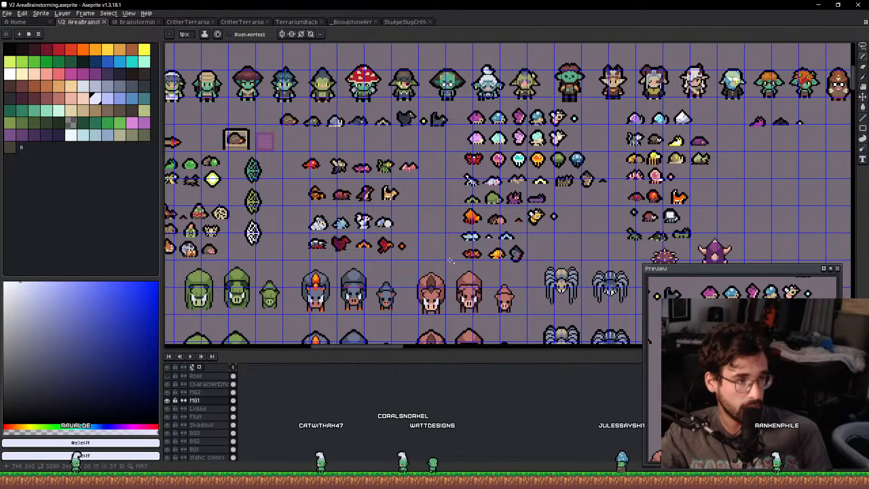
pyautogui.moveTo(379, 236); pyautogui.dragTo(630, 233)
pyautogui.moveTo(550, 214); pyautogui.dragTo(190, 239)
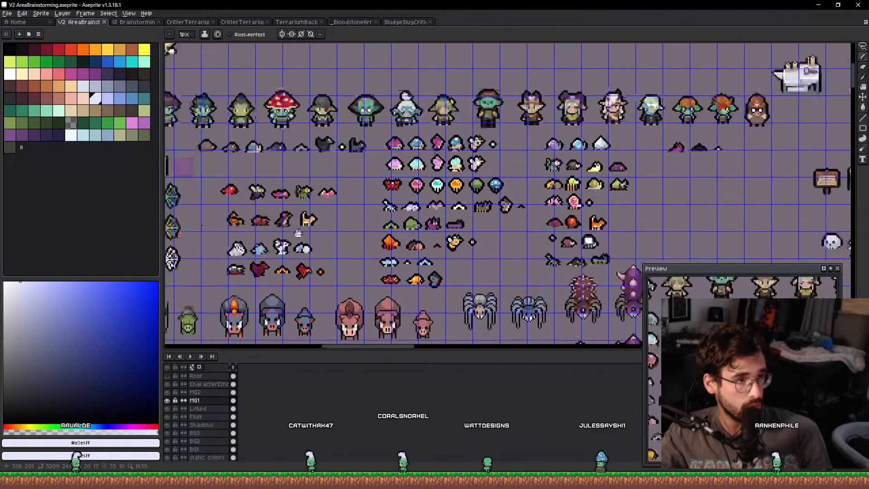
pyautogui.moveTo(607, 226); pyautogui.dragTo(247, 249)
pyautogui.moveTo(638, 213); pyautogui.dragTo(340, 281)
pyautogui.moveTo(235, 297); pyautogui.dragTo(578, 202)
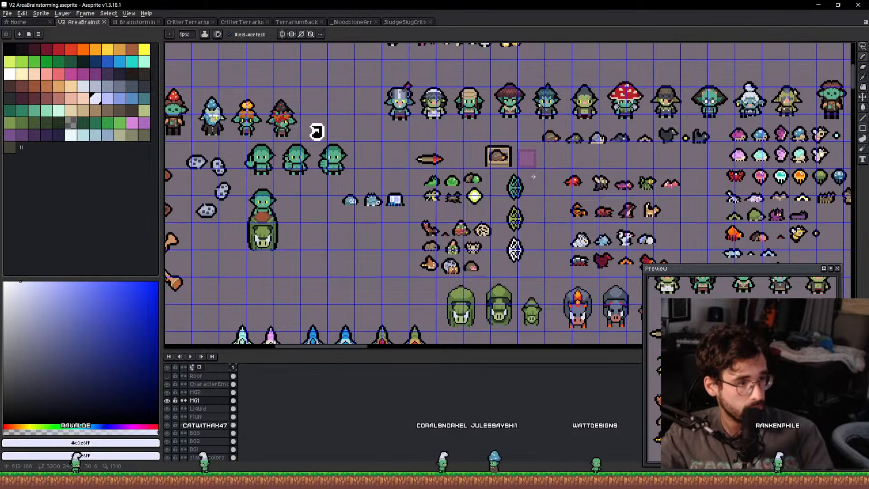
pyautogui.scroll(2, 475, 246)
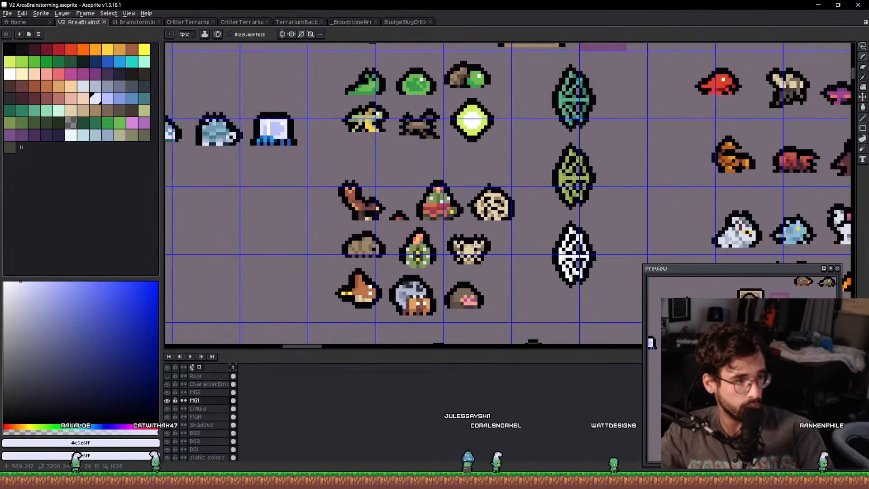
pyautogui.scroll(3, 485, 226)
pyautogui.scroll(-3, 485, 226)
# Move the round tan critter with black spots out of the brown group into the empty space below the icy critters.
pyautogui.moveTo(485, 226); pyautogui.dragTo(532, 212)
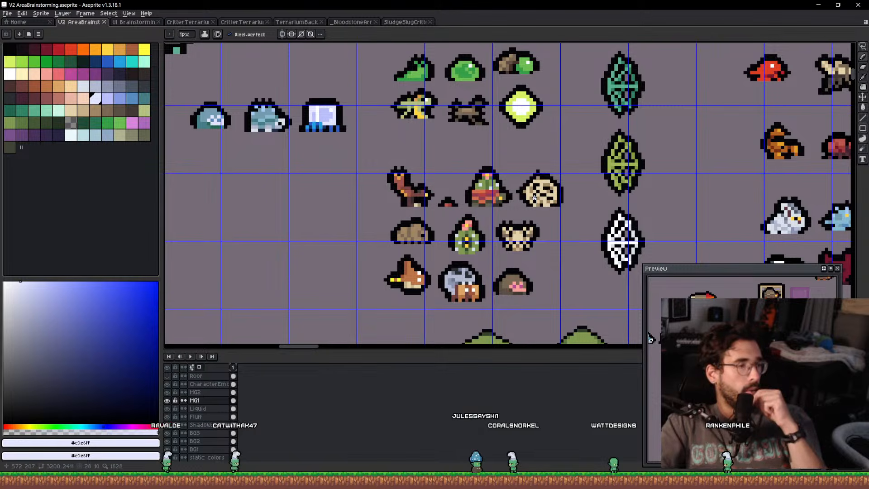
pyautogui.moveTo(545, 178); pyautogui.dragTo(536, 182)
pyautogui.press('q')
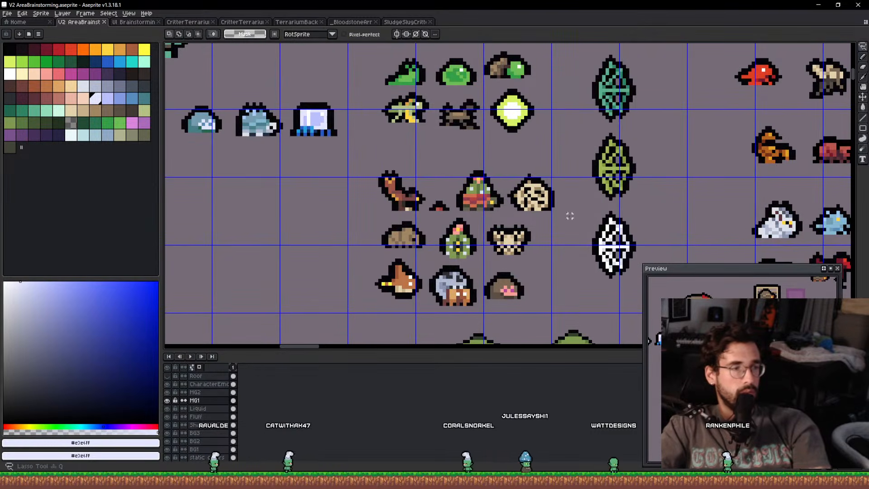
pyautogui.moveTo(570, 214)
pyautogui.mouseDown()
pyautogui.moveTo(505, 202)
pyautogui.moveTo(559, 168)
pyautogui.moveTo(176, 265)
pyautogui.moveTo(306, 240)
pyautogui.mouseUp()
# Examine the critter rows above the boars and spiders, including the orange cat, white rat and purple critters.
pyautogui.scroll(-1, 542, 191)
pyautogui.moveTo(690, 169); pyautogui.dragTo(225, 199)
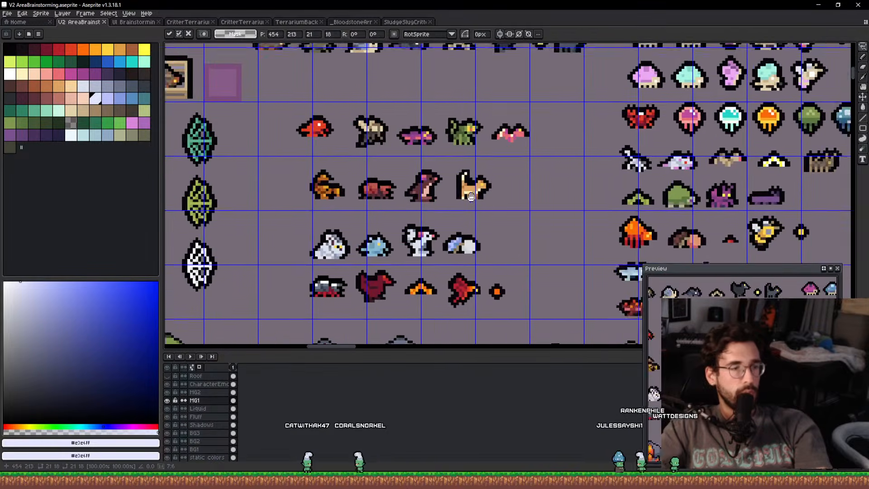
pyautogui.moveTo(487, 199); pyautogui.dragTo(248, 258)
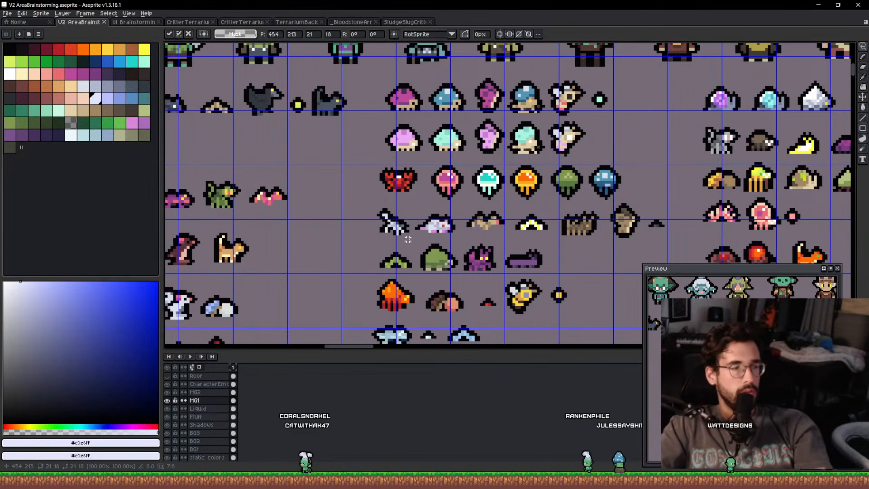
pyautogui.scroll(3, 408, 239)
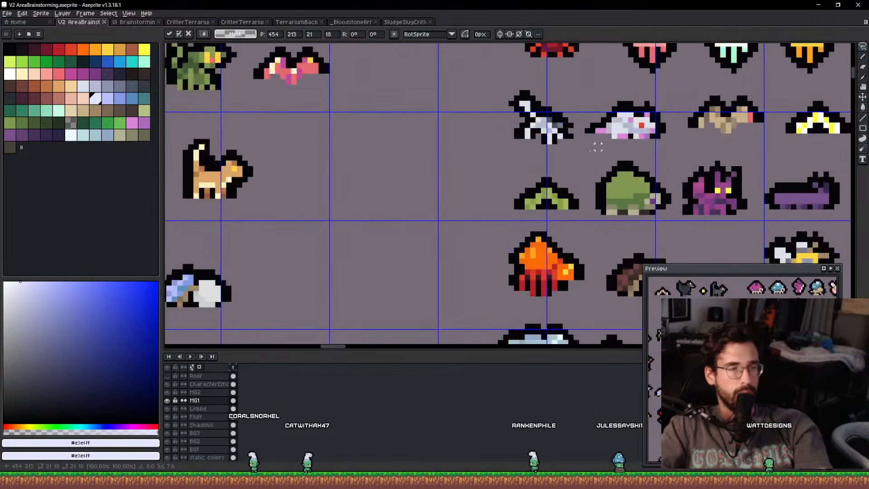
pyautogui.scroll(-1, 511, 178)
pyautogui.scroll(-2, 423, 180)
pyautogui.moveTo(422, 180); pyautogui.dragTo(761, 161)
pyautogui.scroll(1, 352, 190)
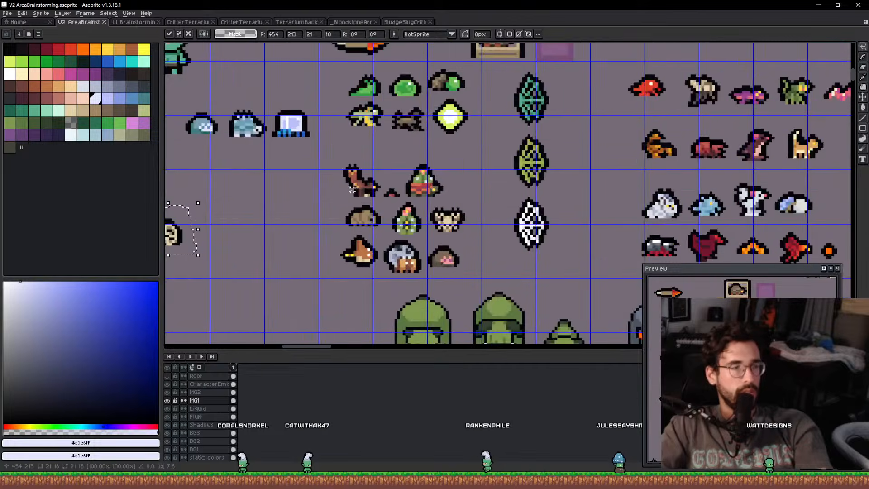
# Move the icy cube critter with blue legs down beside the tan spotted critter.
pyautogui.scroll(2, 352, 190)
pyautogui.moveTo(352, 190); pyautogui.dragTo(521, 177)
pyautogui.moveTo(486, 109); pyautogui.dragTo(405, 117)
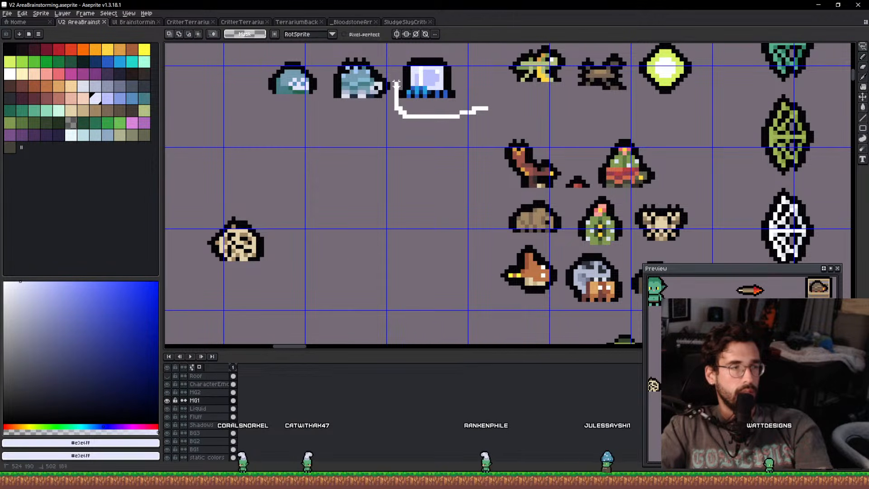
pyautogui.moveTo(465, 68); pyautogui.dragTo(466, 69)
pyautogui.moveTo(470, 91)
pyautogui.mouseDown()
pyautogui.moveTo(333, 269)
pyautogui.moveTo(343, 253)
pyautogui.mouseUp()
pyautogui.moveTo(522, 207); pyautogui.dragTo(416, 202)
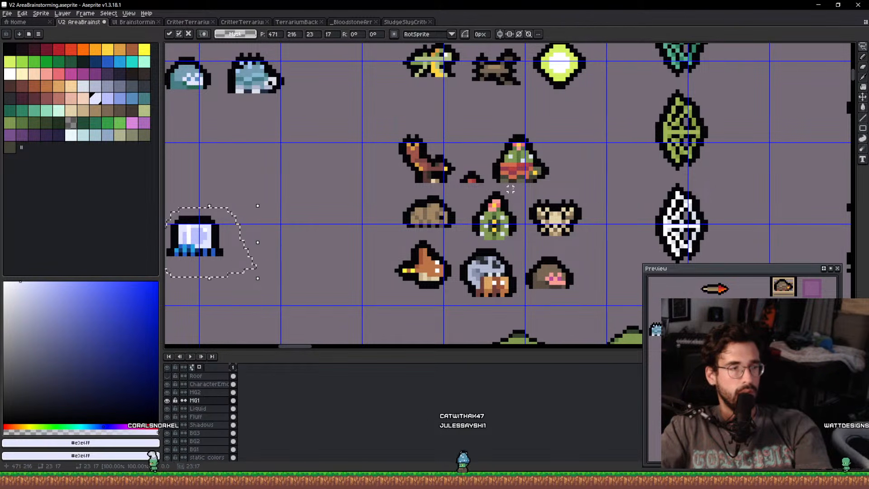
# Move the green critter with the red band into the new row beside the icy cube critter.
pyautogui.moveTo(576, 181); pyautogui.dragTo(515, 189)
pyautogui.moveTo(500, 131); pyautogui.dragTo(592, 158)
pyautogui.moveTo(559, 156)
pyautogui.mouseDown()
pyautogui.moveTo(494, 171)
pyautogui.moveTo(357, 252)
pyautogui.moveTo(454, 231)
pyautogui.moveTo(447, 239)
pyautogui.moveTo(353, 262)
pyautogui.mouseUp()
# Switch to the grey-shelled orange critter's layer and move the critter into the new row beside the tan spotted one.
pyautogui.moveTo(628, 274); pyautogui.dragTo(582, 262)
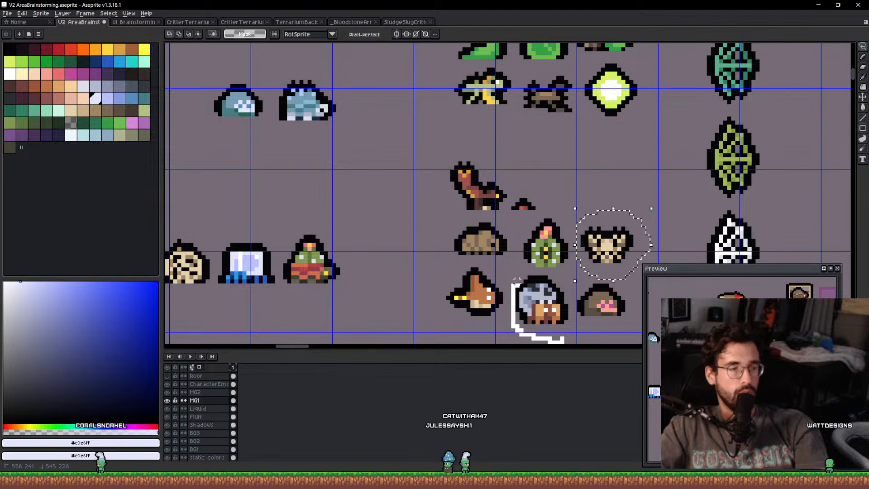
pyautogui.moveTo(565, 288)
pyautogui.mouseDown()
pyautogui.moveTo(574, 327)
pyautogui.moveTo(403, 287)
pyautogui.moveTo(494, 295)
pyautogui.mouseUp()
pyautogui.hotkey('ctrl', 'z')
pyautogui.keyDown('ctrl'); pyautogui.click(542, 309); pyautogui.keyUp('ctrl')
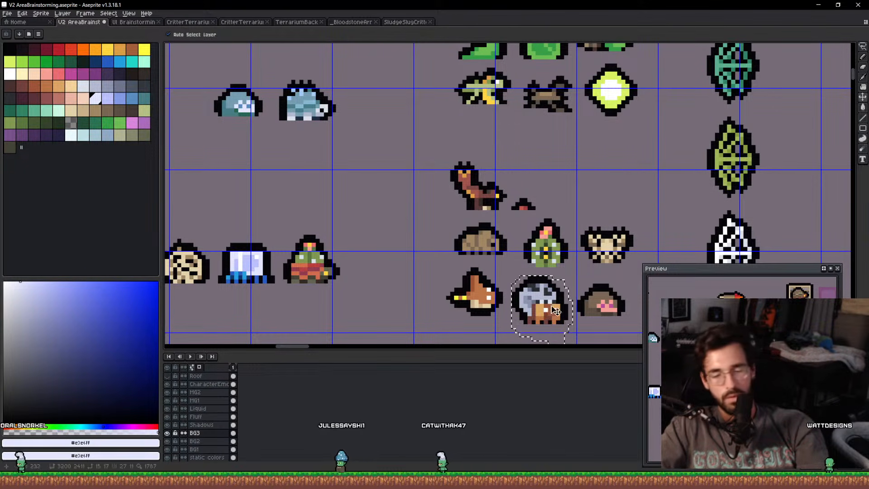
pyautogui.moveTo(547, 312); pyautogui.dragTo(291, 258)
pyautogui.moveTo(495, 240); pyautogui.dragTo(384, 296)
# Switch to the layer of the pink-faced brown critter and move it next to the orange bird-like critter.
pyautogui.moveTo(444, 177); pyautogui.dragTo(327, 125)
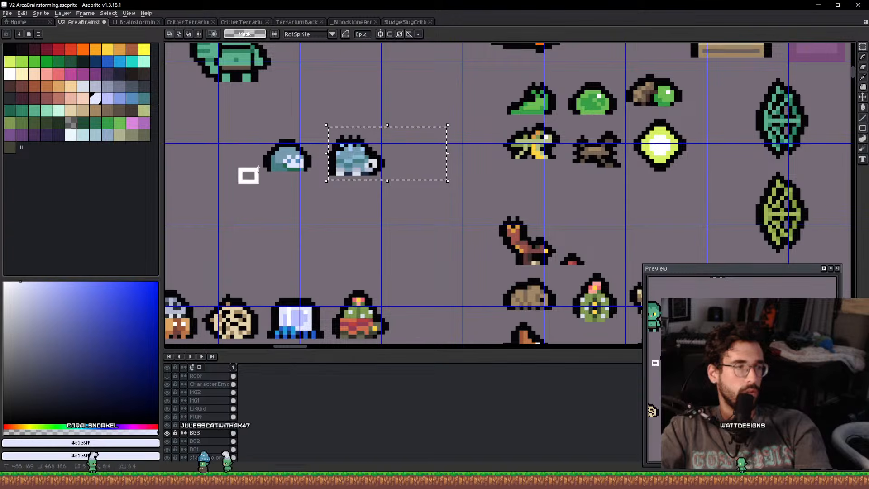
pyautogui.moveTo(257, 168); pyautogui.dragTo(267, 159)
pyautogui.moveTo(561, 168); pyautogui.dragTo(437, 104)
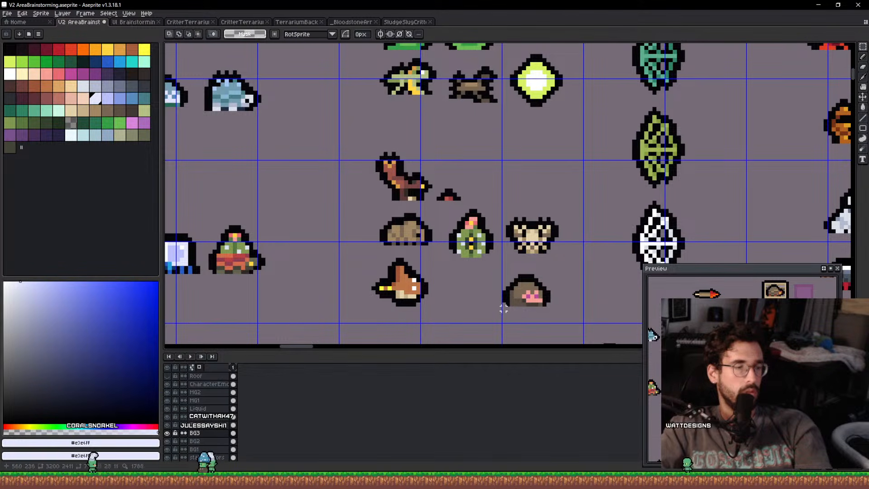
pyautogui.moveTo(567, 276); pyautogui.dragTo(564, 273)
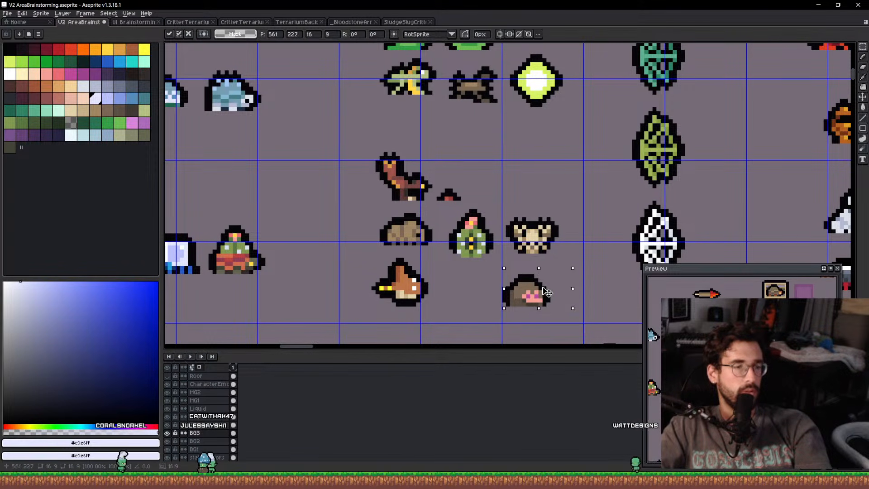
pyautogui.press('v')
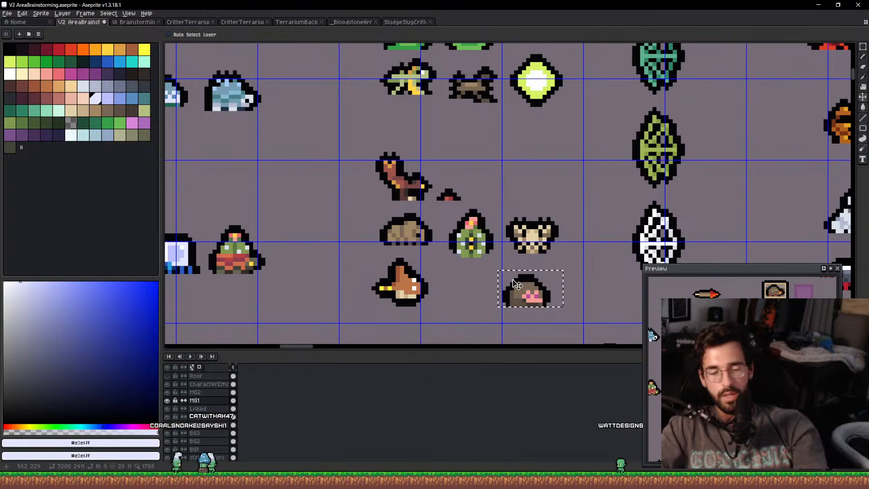
pyautogui.moveTo(537, 295); pyautogui.dragTo(465, 243)
pyautogui.moveTo(548, 158); pyautogui.dragTo(581, 211)
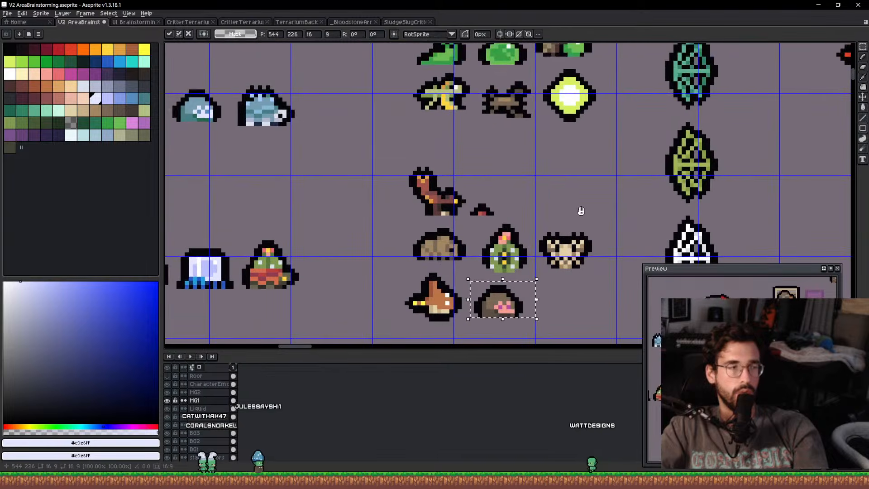
# Move the orange bird-like critter into the new row beside the green critter with the red band.
pyautogui.click(460, 285)
pyautogui.moveTo(463, 291); pyautogui.dragTo(495, 260)
pyautogui.click(616, 257)
pyautogui.moveTo(616, 257); pyautogui.dragTo(457, 320)
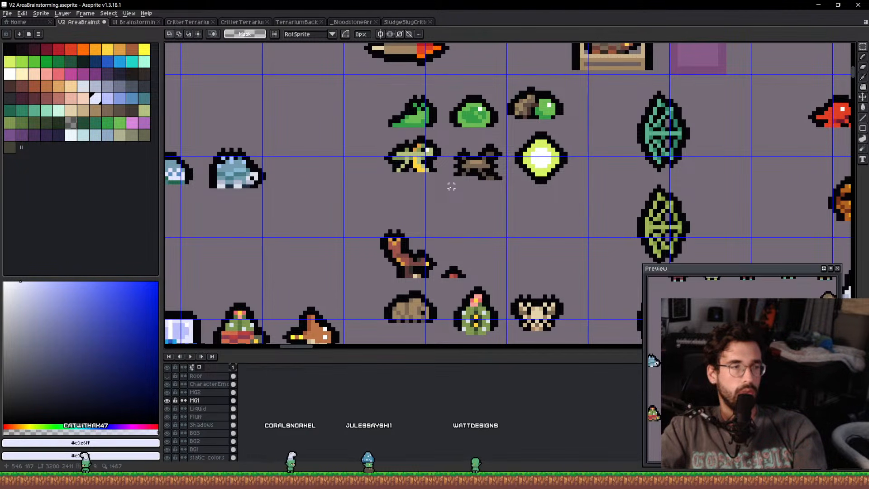
# Move the brown-shelled green critter to a spot just above the start of the new row.
pyautogui.moveTo(504, 121); pyautogui.dragTo(585, 89)
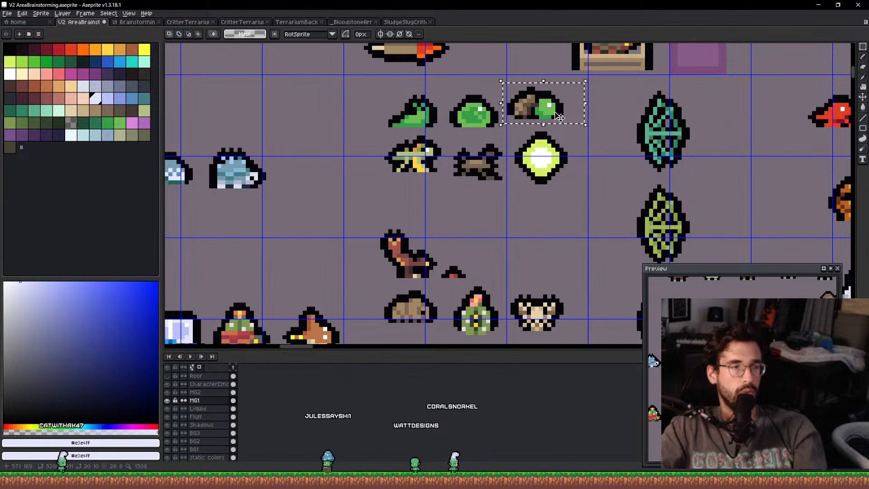
pyautogui.moveTo(556, 117); pyautogui.dragTo(392, 178)
pyautogui.hotkey('ctrl', 'd')
# Move the two icy blue critters into the remaining group, between the lizard pair and the worm critter.
pyautogui.scroll(-1, 445, 158)
pyautogui.scroll(-1, 497, 149)
pyautogui.moveTo(497, 148); pyautogui.dragTo(321, 248)
pyautogui.moveTo(253, 242); pyautogui.dragTo(373, 168)
pyautogui.moveTo(354, 207)
pyautogui.mouseDown()
pyautogui.moveTo(513, 229)
pyautogui.moveTo(494, 178)
pyautogui.mouseUp()
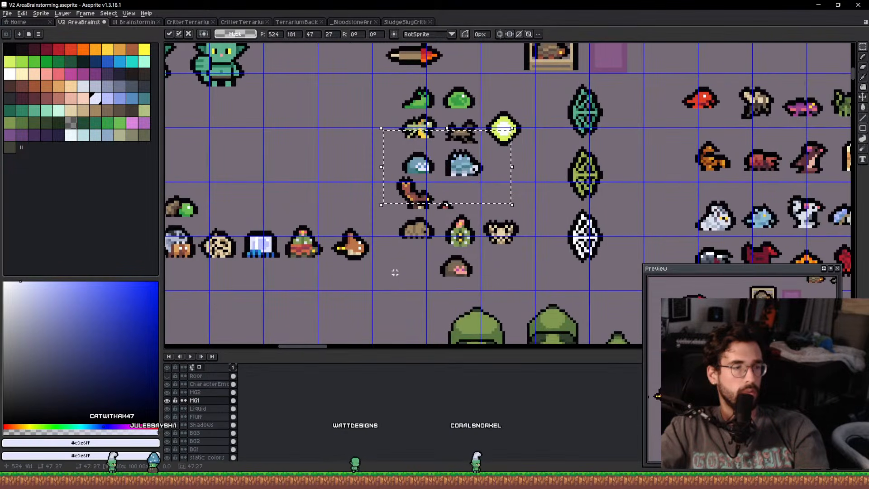
# Move the pink-faced brown critter up into the worm critter's row of the remaining group.
pyautogui.moveTo(400, 288); pyautogui.dragTo(490, 245)
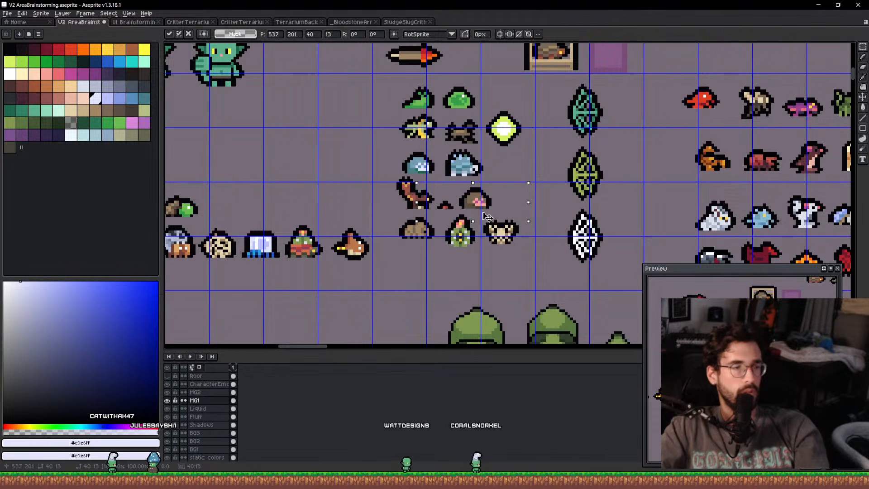
pyautogui.scroll(-1, 477, 212)
pyautogui.hotkey('ctrl', 'd')
pyautogui.scroll(1, 464, 213)
pyautogui.moveTo(440, 214); pyautogui.dragTo(478, 218)
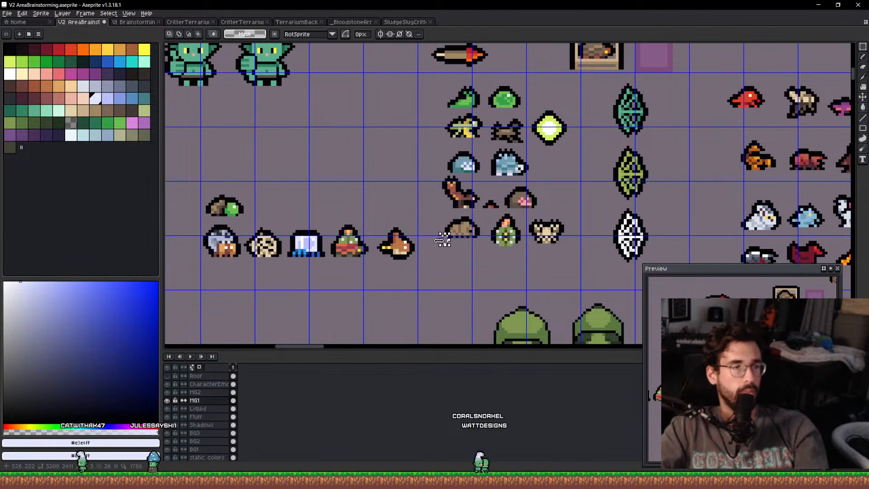
# Select the whole group of remaining critters and shift it slightly down and away from the new row.
pyautogui.moveTo(434, 249); pyautogui.dragTo(582, 86)
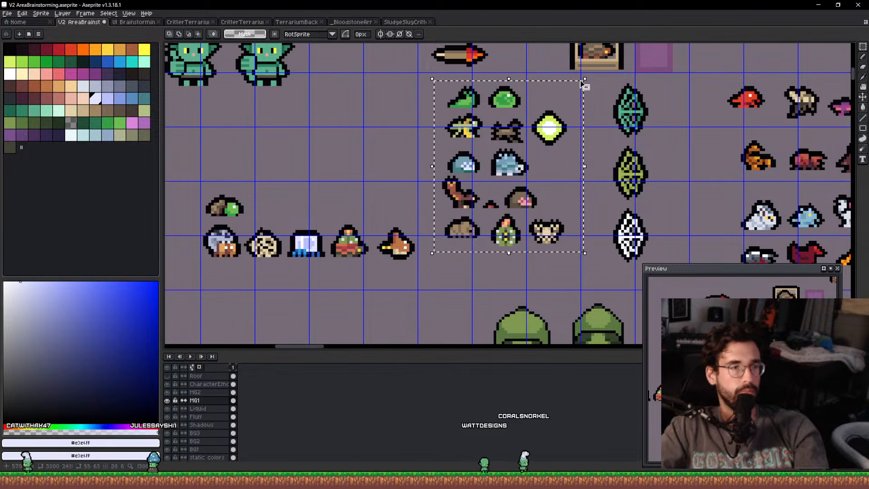
pyautogui.moveTo(561, 142); pyautogui.dragTo(514, 137)
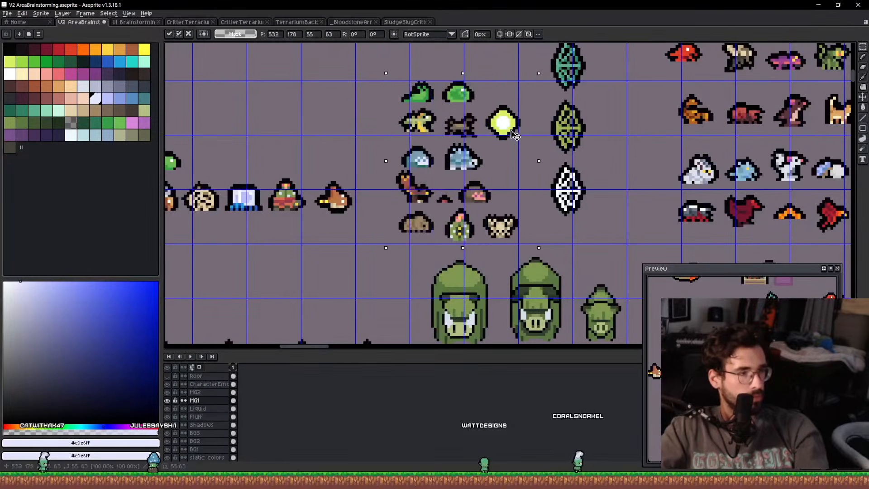
pyautogui.hotkey('ctrl', 'd')
# Cut the grey-shelled orange critter from the BG3 layer and paste it in place onto the MG1 layer.
pyautogui.moveTo(364, 139); pyautogui.dragTo(481, 180)
pyautogui.moveTo(223, 271); pyautogui.dragTo(470, 184)
pyautogui.moveTo(425, 208)
pyautogui.mouseDown()
pyautogui.moveTo(444, 127)
pyautogui.moveTo(421, 211)
pyautogui.mouseUp()
pyautogui.press('Return')
pyautogui.keyDown('ctrl'); pyautogui.click(279, 240); pyautogui.keyUp('ctrl')
pyautogui.press('q')
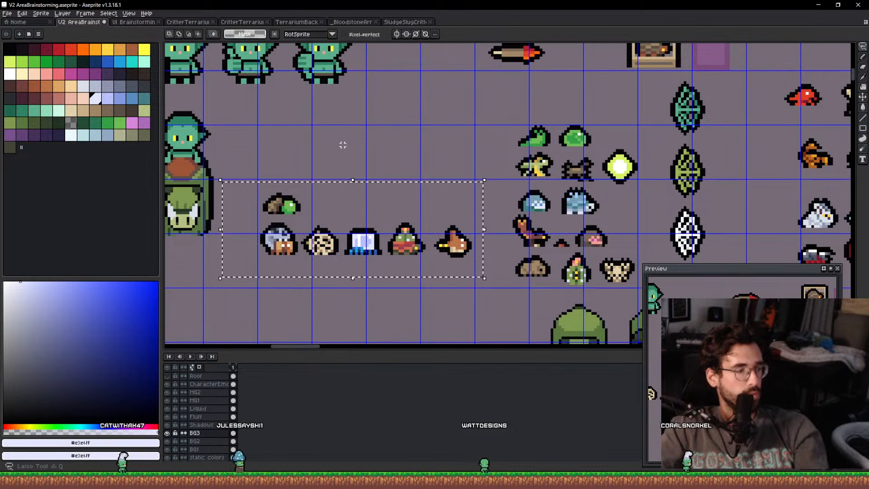
pyautogui.moveTo(348, 142)
pyautogui.mouseDown()
pyautogui.moveTo(250, 300)
pyautogui.moveTo(236, 209)
pyautogui.mouseUp()
pyautogui.hotkey('ctrl', 'x')
pyautogui.keyDown('ctrl'); pyautogui.click(322, 245); pyautogui.keyUp('ctrl')
pyautogui.hotkey('ctrl', 'v')
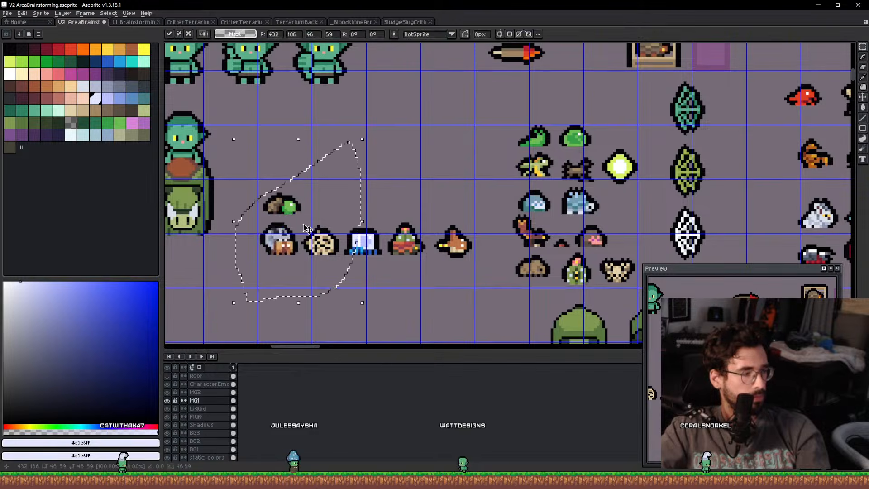
pyautogui.hotkey('ctrl', 'd')
# Select the new critter row together with the brown-shelled green critter and move them up.
pyautogui.moveTo(487, 251); pyautogui.dragTo(252, 256)
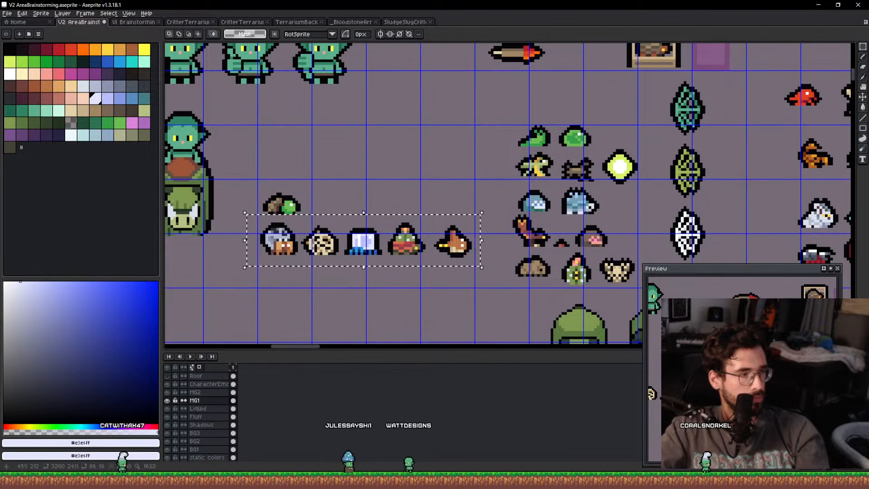
pyautogui.moveTo(320, 186); pyautogui.dragTo(249, 217)
pyautogui.moveTo(368, 252); pyautogui.dragTo(387, 164)
pyautogui.press('Return')
# Move the whole group of remaining critters across to the empty area below the new row.
pyautogui.moveTo(513, 295)
pyautogui.mouseDown()
pyautogui.moveTo(621, 163)
pyautogui.moveTo(646, 113)
pyautogui.mouseUp()
pyautogui.moveTo(618, 171)
pyautogui.mouseDown()
pyautogui.moveTo(432, 252)
pyautogui.moveTo(417, 216)
pyautogui.moveTo(417, 235)
pyautogui.moveTo(361, 254)
pyautogui.mouseUp()
pyautogui.hotkey('ctrl', 'd')
# Move the new critter row to the right, above the vacated space, and save the brainstorming sheet.
pyautogui.moveTo(216, 121); pyautogui.dragTo(425, 205)
pyautogui.moveTo(362, 167); pyautogui.dragTo(515, 170)
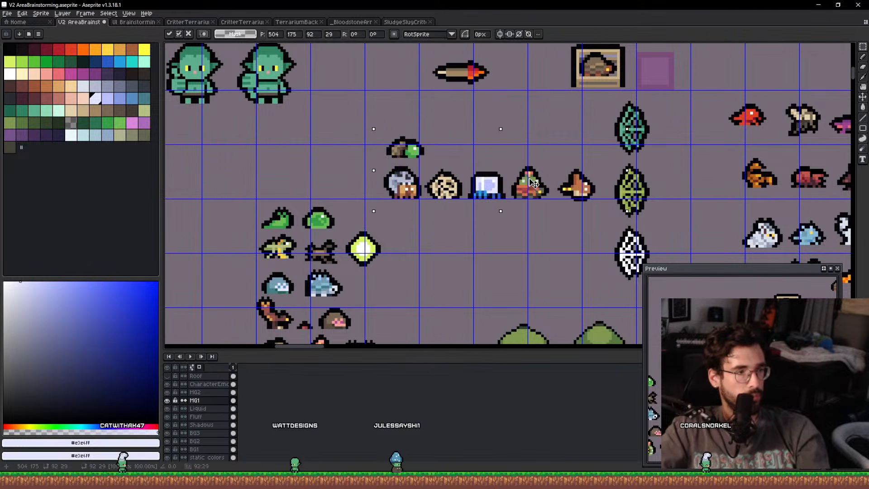
pyautogui.hotkey('ctrl', 'd')
pyautogui.hotkey('ctrl', 's')
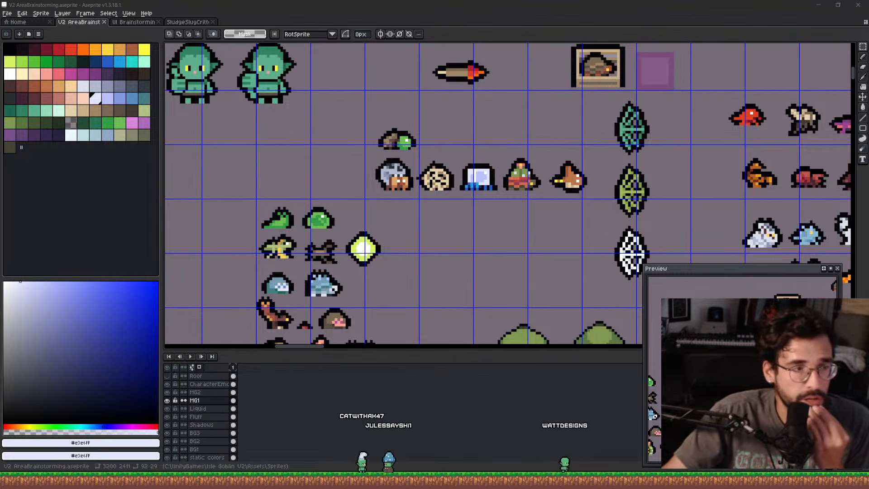
# Select and copy the grey-shelled orange critter from the new row.
pyautogui.scroll(3, 596, 183)
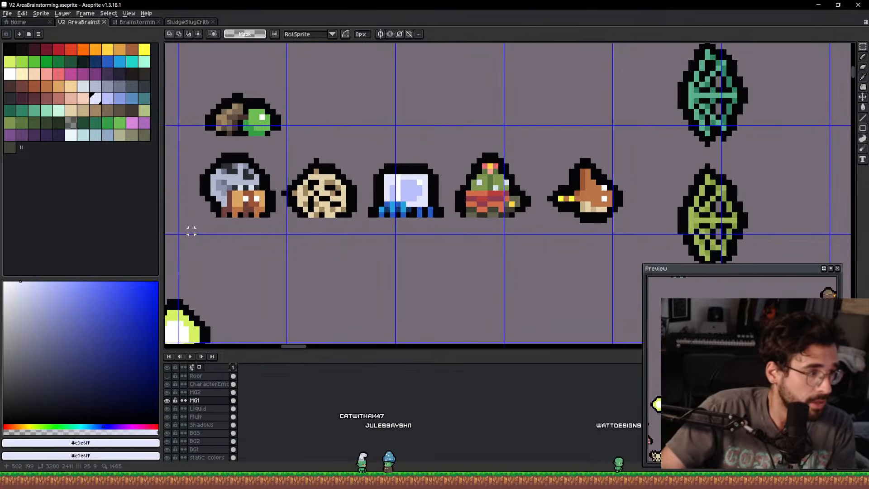
pyautogui.moveTo(250, 221); pyautogui.dragTo(642, 85)
pyautogui.scroll(-1, 608, 127)
pyautogui.scroll(1, 605, 148)
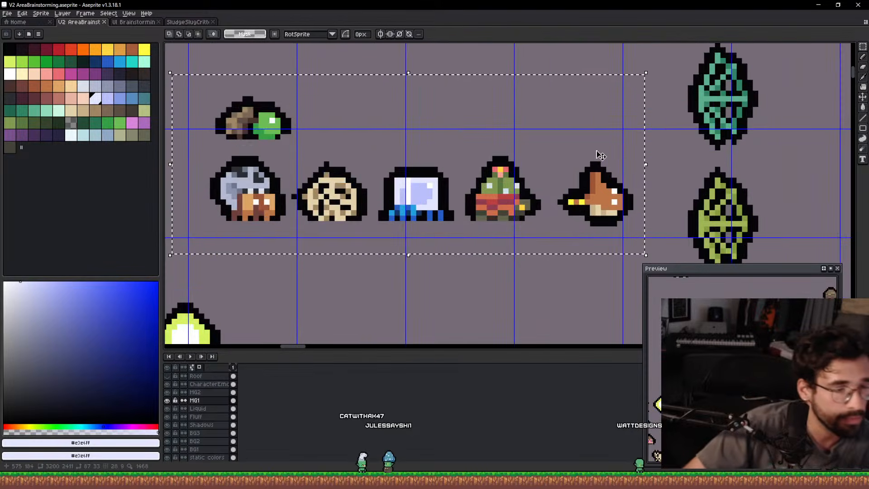
pyautogui.moveTo(594, 151); pyautogui.dragTo(623, 192)
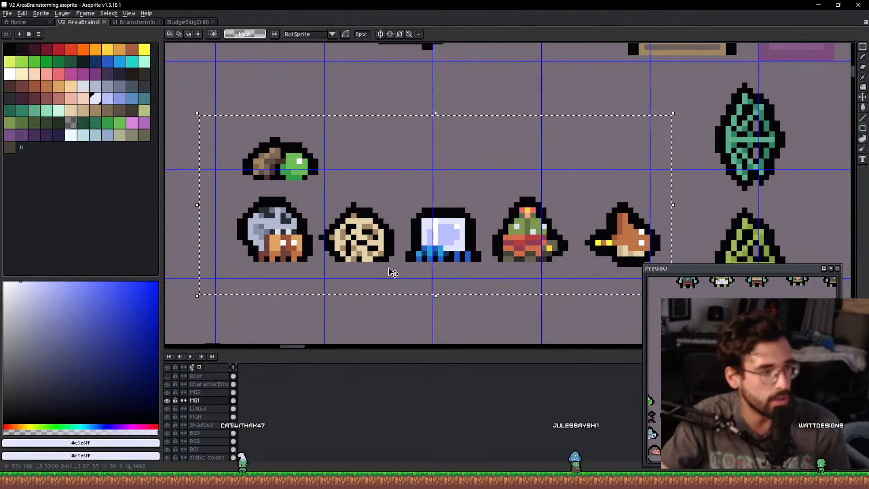
pyautogui.moveTo(343, 273); pyautogui.dragTo(393, 284)
pyautogui.moveTo(311, 262); pyautogui.dragTo(370, 206)
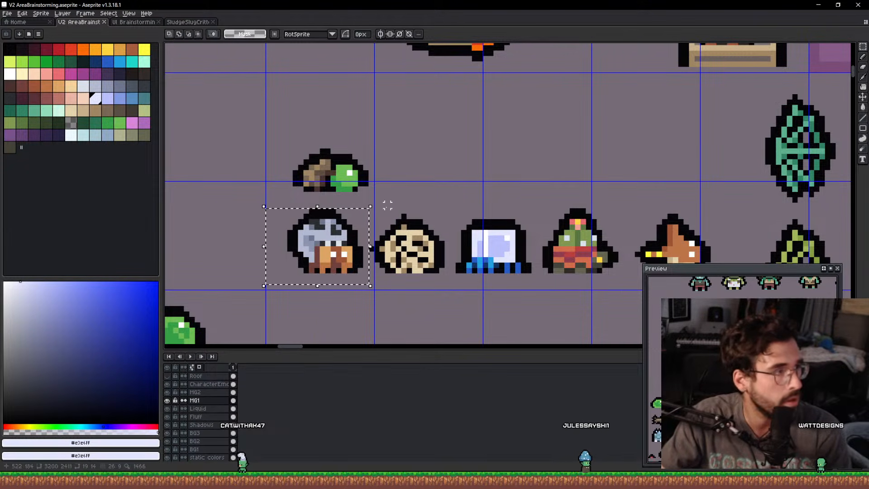
# Open the SludgeSlugCritter file and save a copy of it as SkullHermitCrabCritter.aseprite.
pyautogui.click(190, 23)
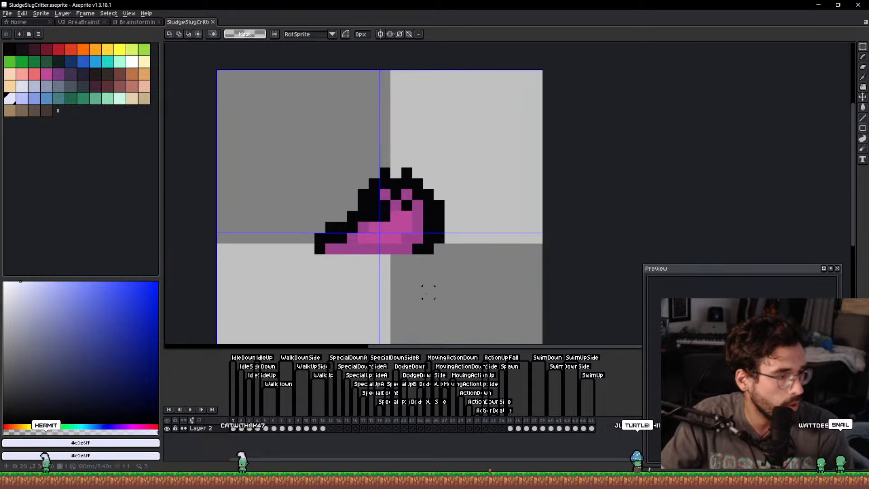
pyautogui.hotkey('ctrl', 'shift', 's')
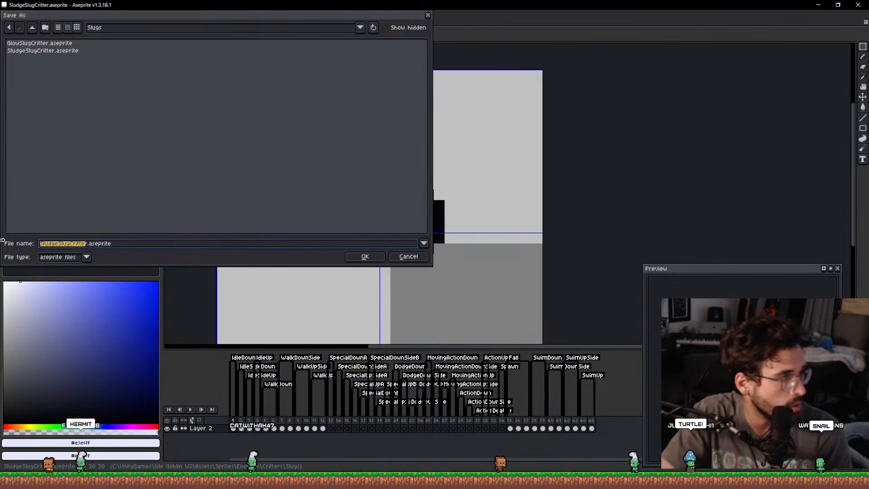
pyautogui.write('SkullHermit')
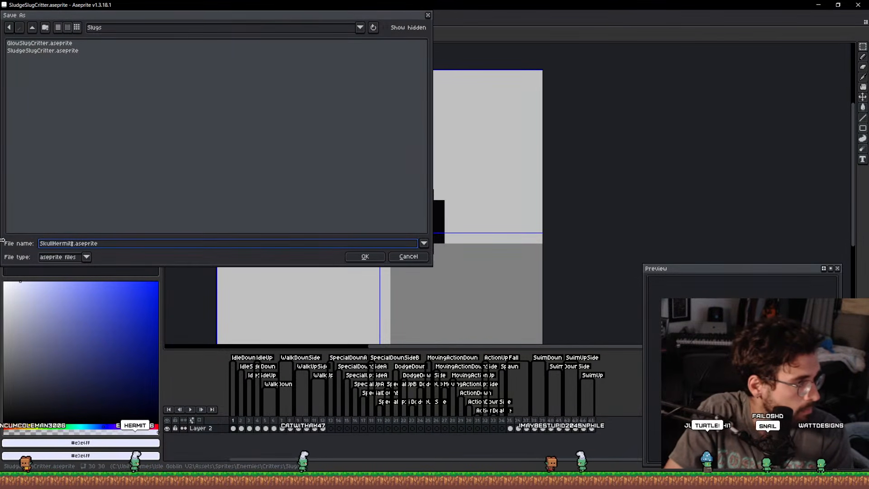
pyautogui.write('CrabCritter')
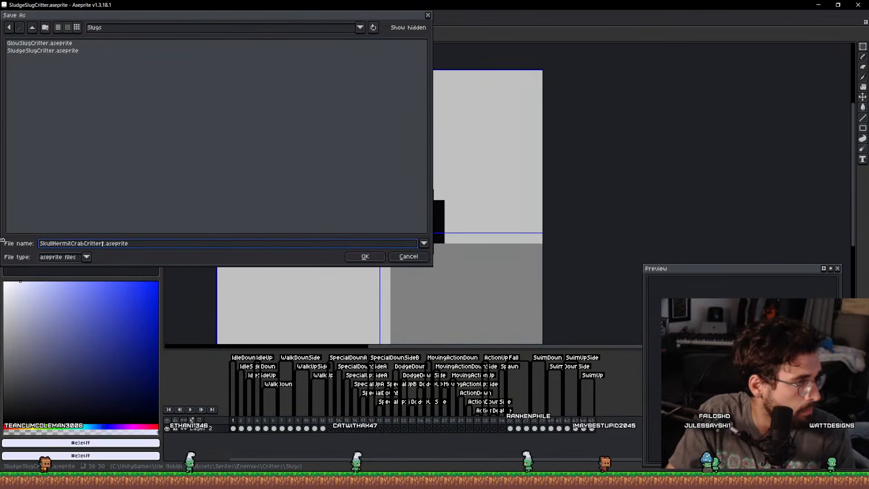
pyautogui.press('Return')
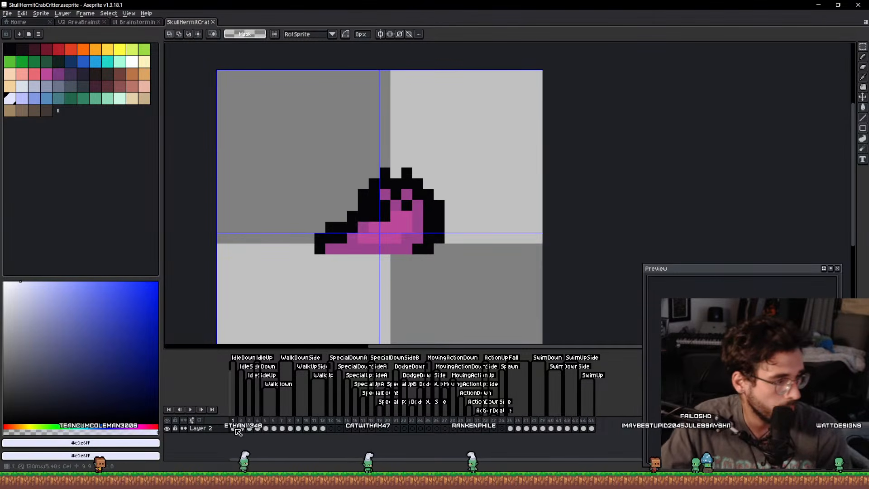
# Replace the pink slug in the first frame with the copied skull crab, aligned to the slug's ground position.
pyautogui.press('Delete')
pyautogui.hotkey('ctrl', 'v')
pyautogui.moveTo(516, 238); pyautogui.dragTo(402, 249)
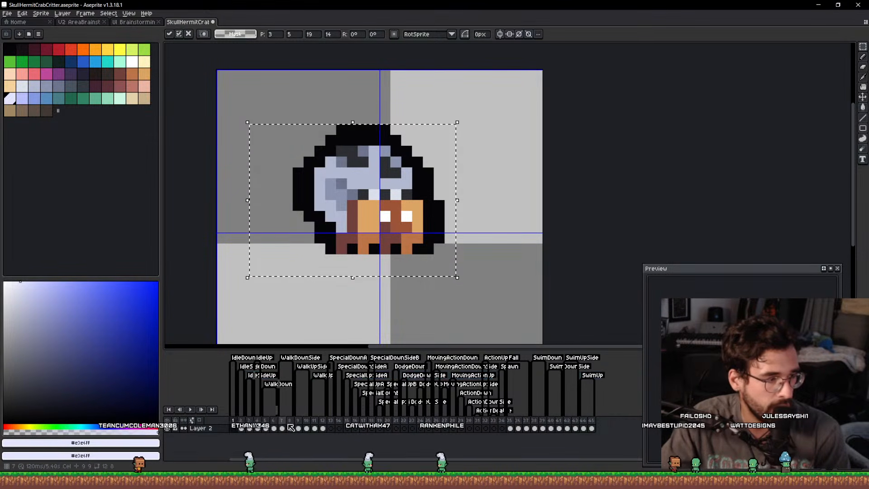
# Erase the pink slug in frame 5 and paste the skull crab in its place at the same position.
pyautogui.click(265, 428)
pyautogui.press('e')
pyautogui.scroll(10, 390, 238)
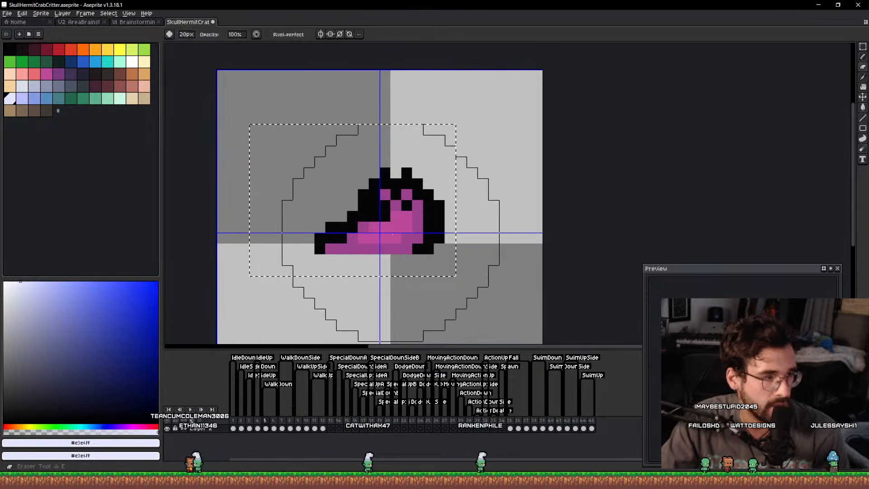
pyautogui.hotkey('ctrl', 'd')
pyautogui.click(396, 227)
pyautogui.hotkey('ctrl', 'v')
pyautogui.moveTo(546, 217); pyautogui.dragTo(381, 229)
pyautogui.press('Return')
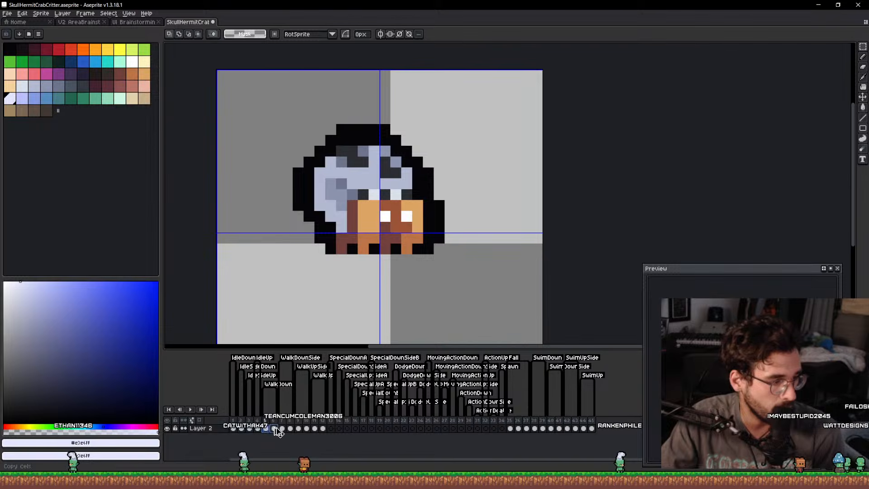
# Copy frame 5's crab into frame 6 and raise its tan front leg by one pixel.
pyautogui.press('q')
pyautogui.scroll(2, 379, 241)
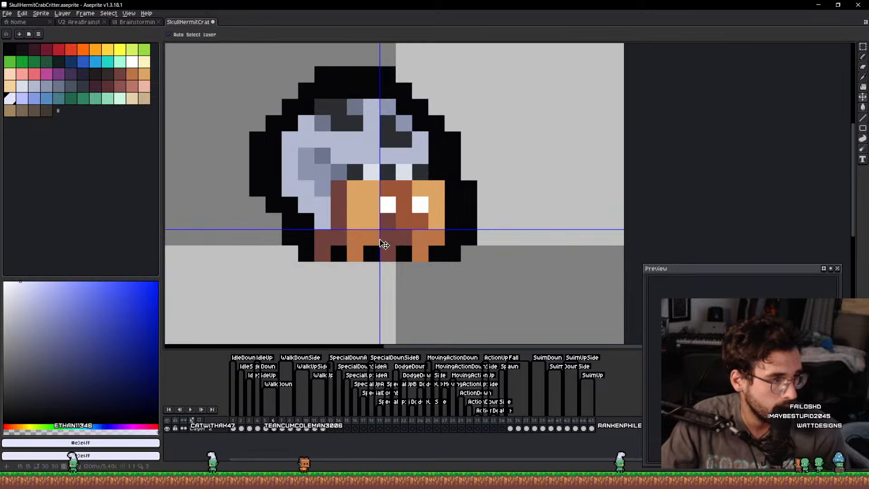
pyautogui.moveTo(355, 210)
pyautogui.mouseDown()
pyautogui.moveTo(355, 172)
pyautogui.moveTo(365, 175)
pyautogui.mouseUp()
pyautogui.hotkey('ctrl', 'd')
# Try to fill the gap beside the raised leg with the black outline colour.
pyautogui.press('b')
pyautogui.keyDown('alt'); pyautogui.click(371, 256); pyautogui.keyUp('alt')
pyautogui.click(364, 242)
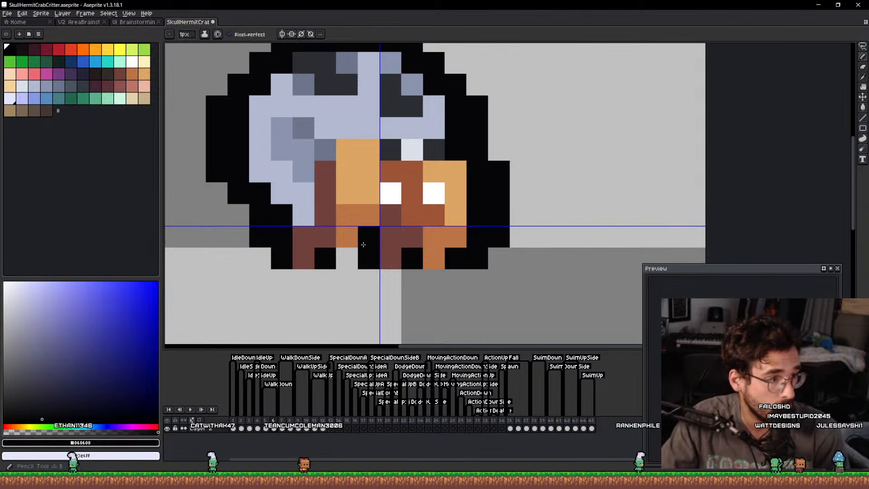
pyautogui.hotkey('ctrl', 'z')
pyautogui.hotkey('ctrl', 'z')
# Compare against frame 5, then shift frame 6's raised tan leg one pixel towards the eyes.
pyautogui.press('q')
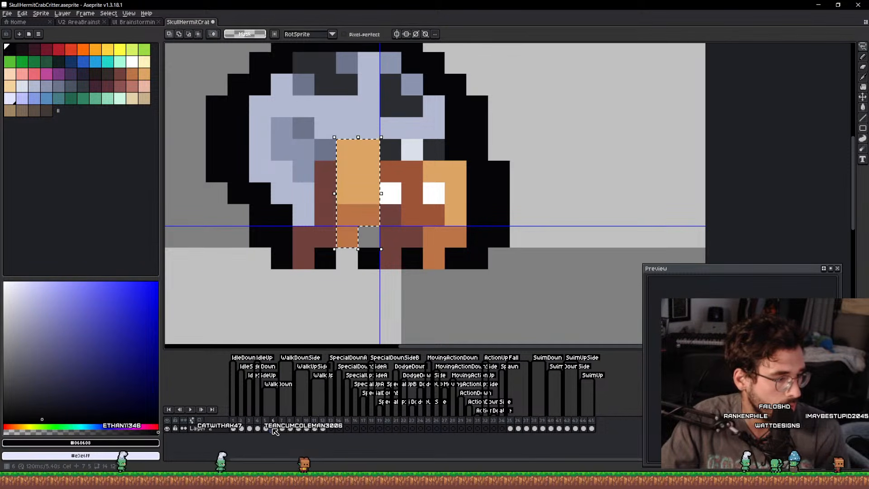
pyautogui.hotkey('ctrl', 'd')
pyautogui.click(269, 429)
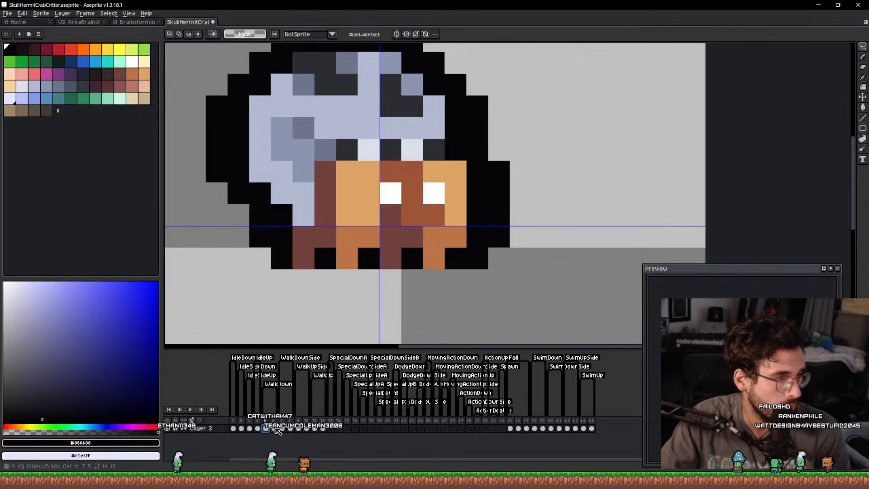
pyautogui.click(274, 428)
pyautogui.moveTo(369, 204)
pyautogui.mouseDown()
pyautogui.moveTo(347, 236)
pyautogui.moveTo(369, 143)
pyautogui.mouseUp()
pyautogui.moveTo(351, 182); pyautogui.dragTo(374, 181)
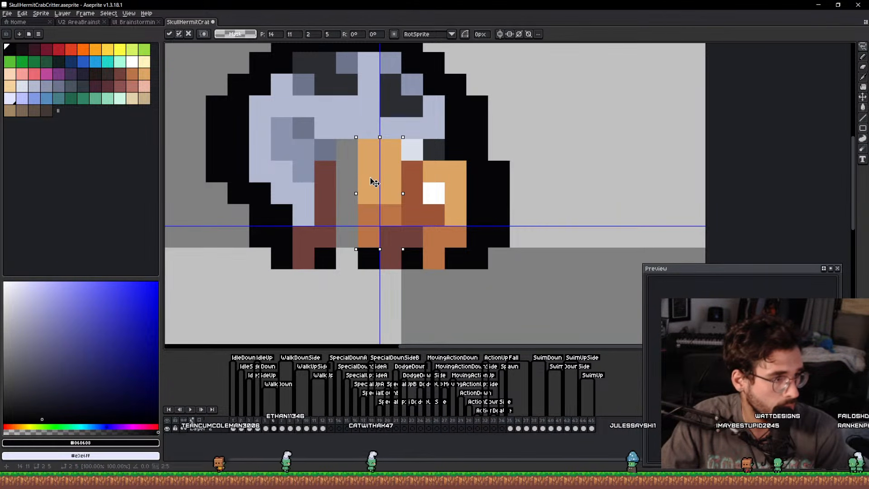
pyautogui.hotkey('ctrl', 'd')
# Fill the gap beside frame 6's raised tan leg with dark grey above, reddish brown along it and black at the foot.
pyautogui.press('i')
pyautogui.moveTo(327, 232); pyautogui.dragTo(332, 150)
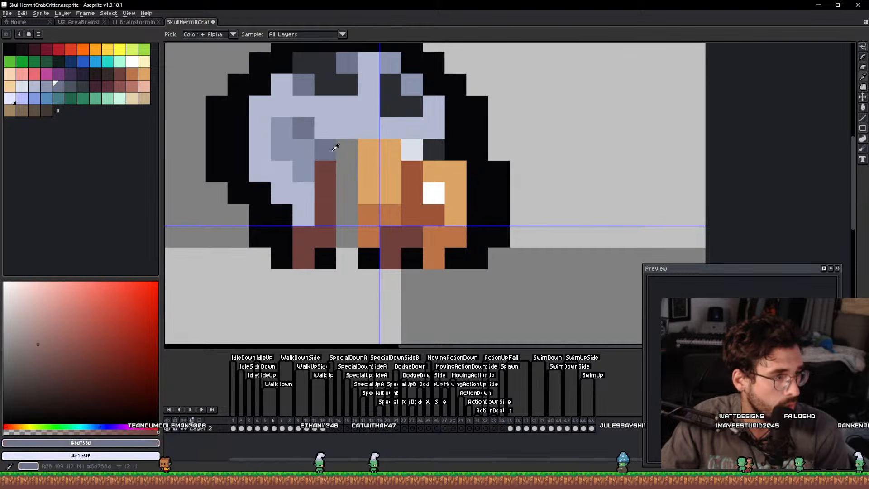
pyautogui.click(434, 148)
pyautogui.press('b')
pyautogui.click(343, 158)
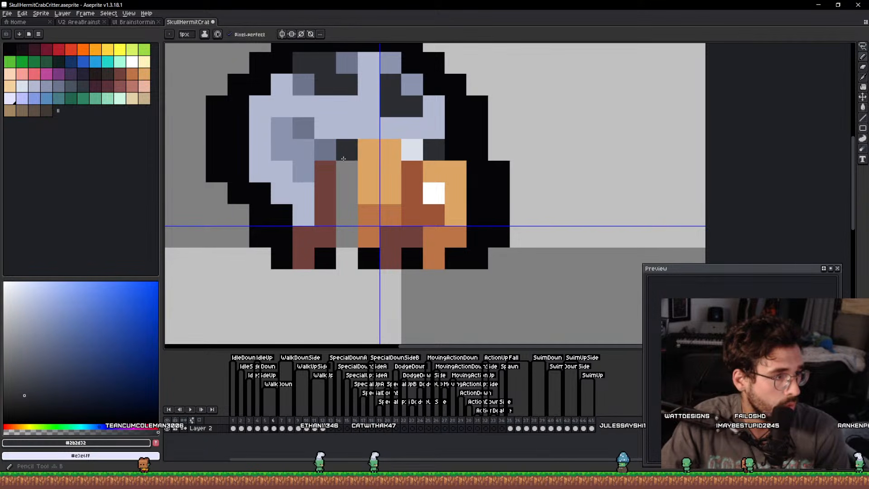
pyautogui.keyDown('alt'); pyautogui.click(333, 242); pyautogui.keyUp('alt')
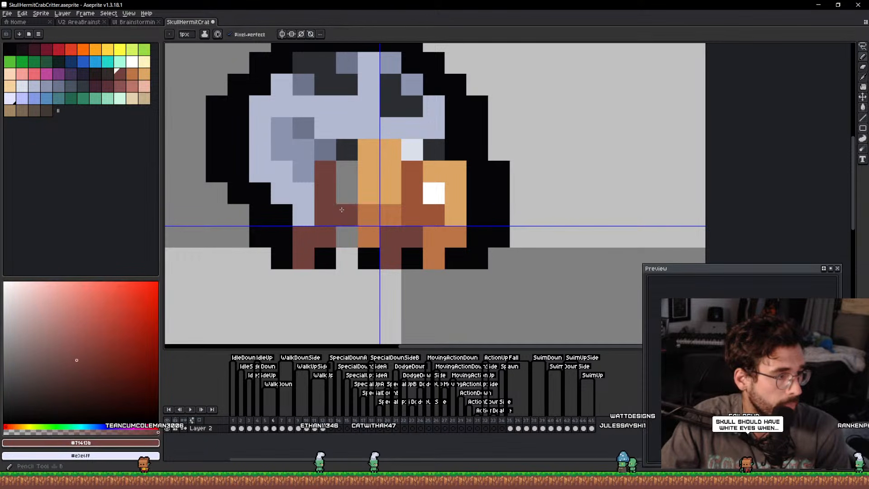
pyautogui.keyDown('alt'); pyautogui.click(361, 253); pyautogui.keyUp('alt')
pyautogui.scroll(-2, 349, 234)
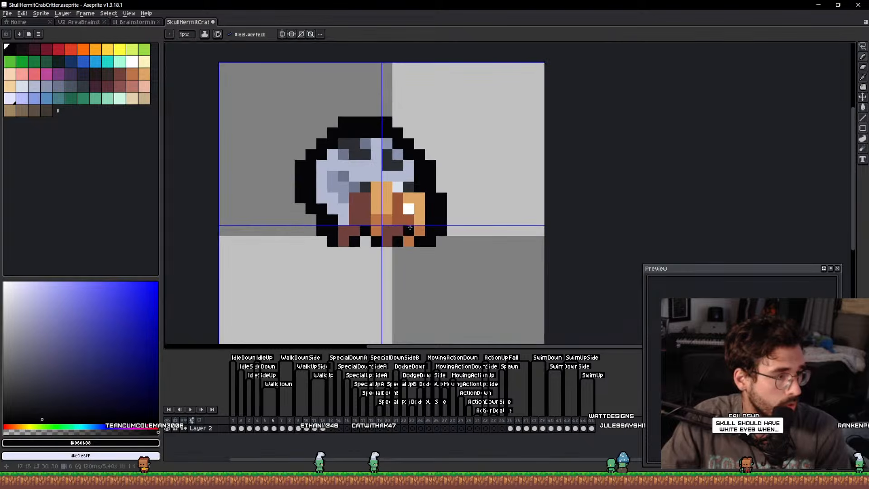
# Cover the outer column of frame 6's far claw with black and move its orange foot tip one pixel inward.
pyautogui.scroll(1, 421, 177)
pyautogui.click(421, 177)
pyautogui.scroll(2, 421, 174)
pyautogui.moveTo(420, 196); pyautogui.dragTo(403, 263)
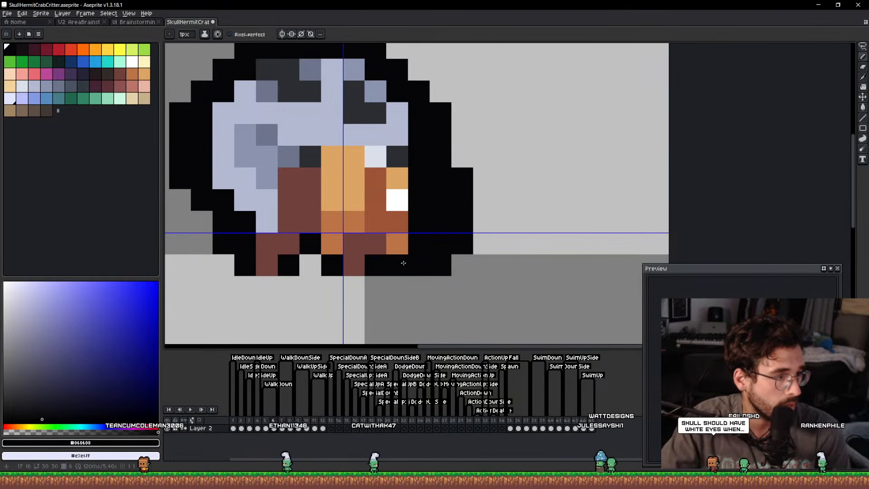
pyautogui.keyDown('alt'); pyautogui.click(398, 244); pyautogui.keyUp('alt')
pyautogui.click(376, 264)
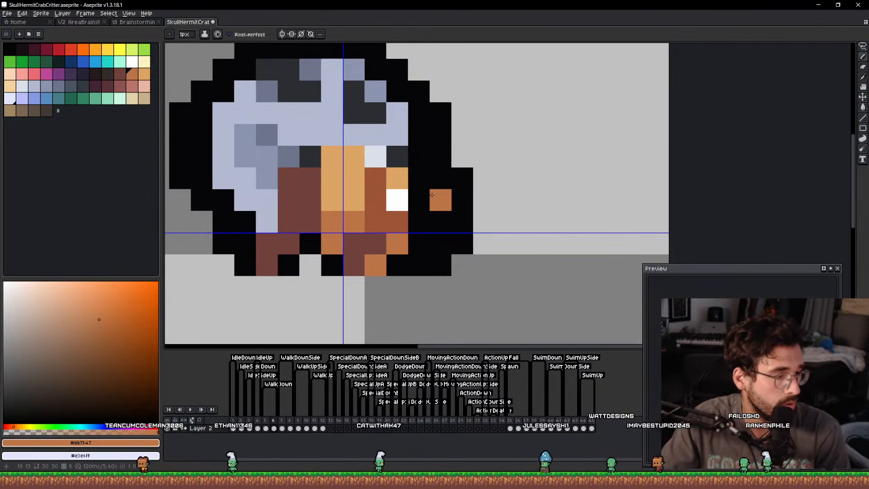
# Compare frame 6 with frame 5, then repaint frame 6's reddish-brown rear leg one pixel further back.
pyautogui.press('Left')
pyautogui.press('Right')
pyautogui.press('Left')
pyautogui.press('Right')
pyautogui.press('Left')
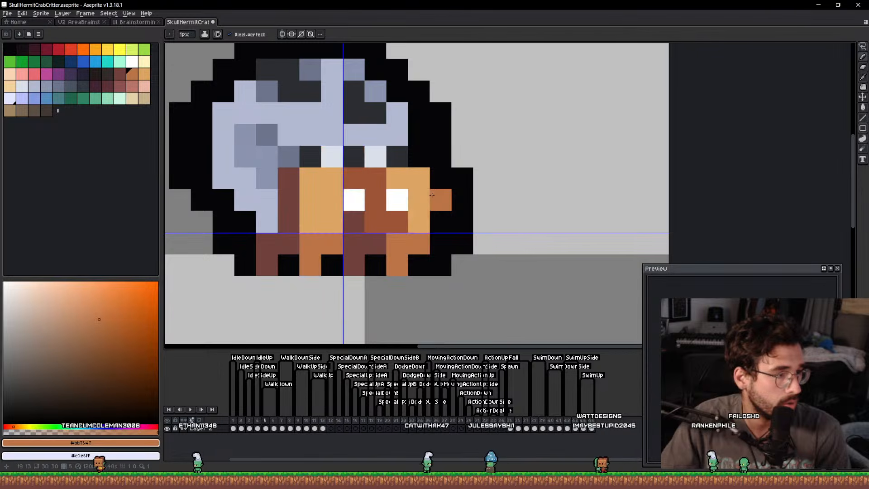
pyautogui.press('Right')
pyautogui.keyDown('alt'); pyautogui.click(270, 248); pyautogui.keyUp('alt')
pyautogui.moveTo(244, 222)
pyautogui.mouseDown()
pyautogui.moveTo(250, 247)
pyautogui.moveTo(268, 260)
pyautogui.moveTo(291, 240)
pyautogui.mouseUp()
pyautogui.keyDown('alt'); pyautogui.click(285, 258); pyautogui.keyUp('alt')
# Paint the gap column beside frame 6's raised tan leg rust brown and save the sprite.
pyautogui.keyDown('alt'); pyautogui.click(374, 215); pyautogui.keyUp('alt')
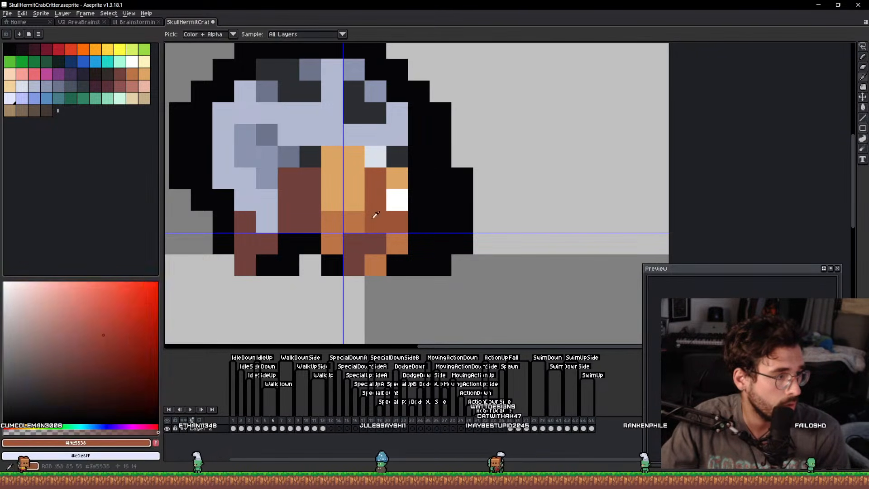
pyautogui.moveTo(310, 199); pyautogui.dragTo(314, 183)
pyautogui.scroll(-4, 351, 202)
pyautogui.moveTo(406, 202); pyautogui.dragTo(411, 235)
pyautogui.hotkey('ctrl', 's')
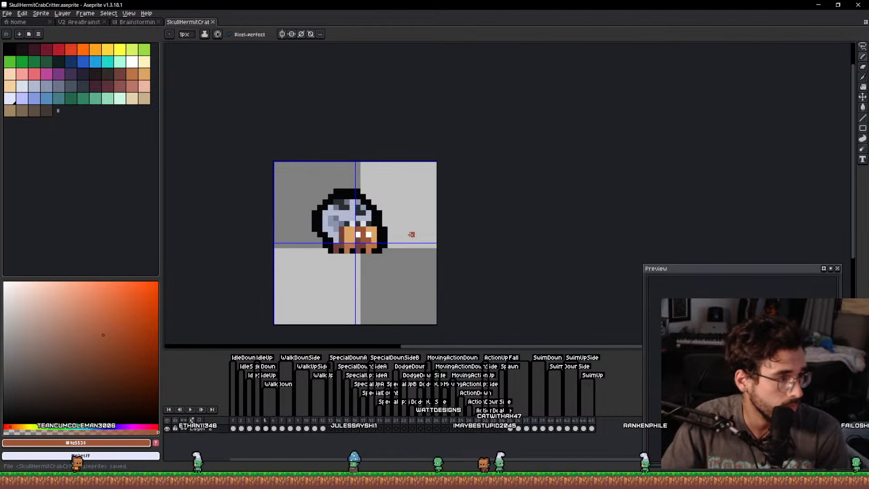
# Extend the black outline one pixel around frame 6's rear leg, save, and check it against frame 5.
pyautogui.scroll(3, 303, 263)
pyautogui.keyDown('alt'); pyautogui.click(387, 200); pyautogui.keyUp('alt')
pyautogui.keyDown('alt'); pyautogui.click(372, 198); pyautogui.keyUp('alt')
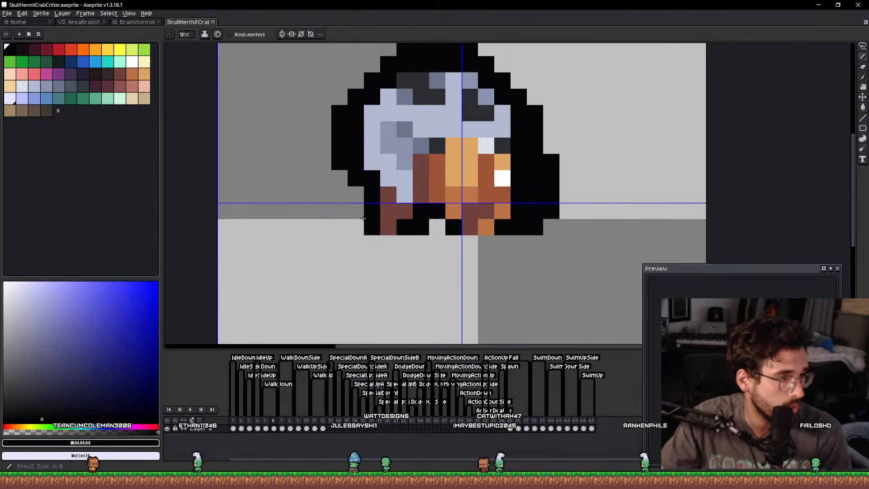
pyautogui.scroll(-2, 368, 192)
pyautogui.moveTo(356, 211)
pyautogui.mouseDown()
pyautogui.moveTo(359, 193)
pyautogui.moveTo(340, 248)
pyautogui.mouseUp()
pyautogui.hotkey('ctrl', 's')
pyautogui.press('Left')
pyautogui.press('Right')
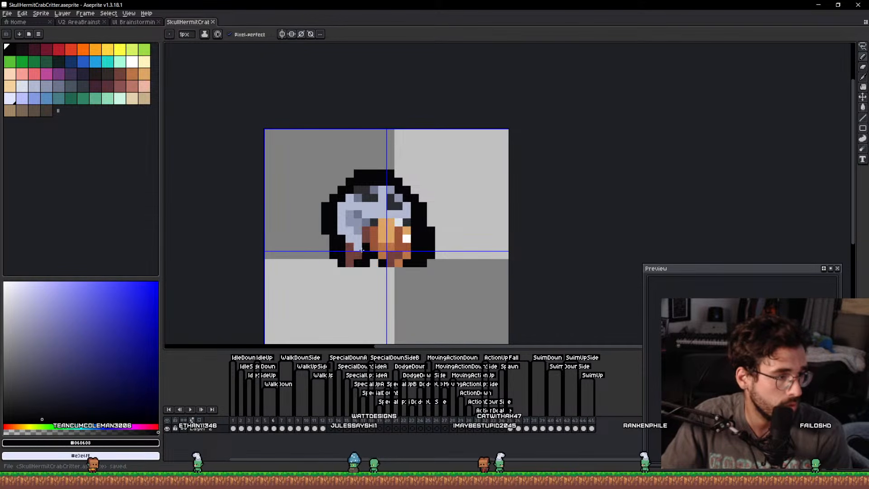
# Duplicate frame 5 and place the copy after frame 6 as frame 7.
pyautogui.click(267, 426)
pyautogui.moveTo(277, 423); pyautogui.dragTo(278, 422)
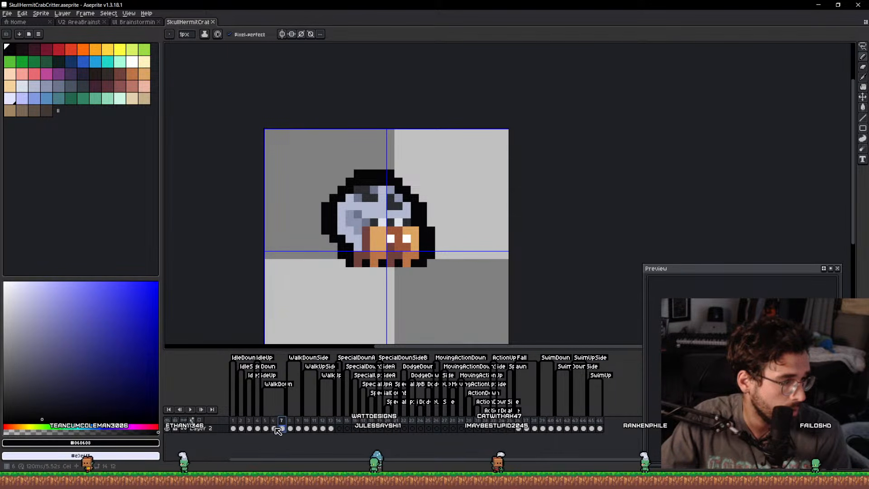
pyautogui.press('v')
pyautogui.scroll(4, 392, 251)
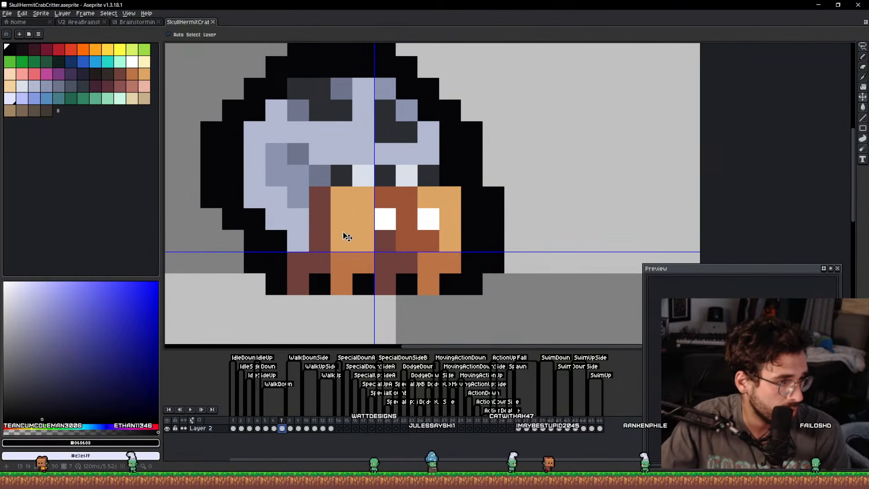
# Raise frame 7's far tan claw and its orange foot by one pixel, blacken the space underneath, and save.
pyautogui.press('b')
pyautogui.keyDown('alt'); pyautogui.click(428, 285); pyautogui.keyUp('alt')
pyautogui.keyDown('alt'); pyautogui.click(448, 285); pyautogui.keyUp('alt')
pyautogui.click(428, 285)
pyautogui.click(451, 262)
pyautogui.keyDown('alt'); pyautogui.click(432, 259); pyautogui.keyUp('alt')
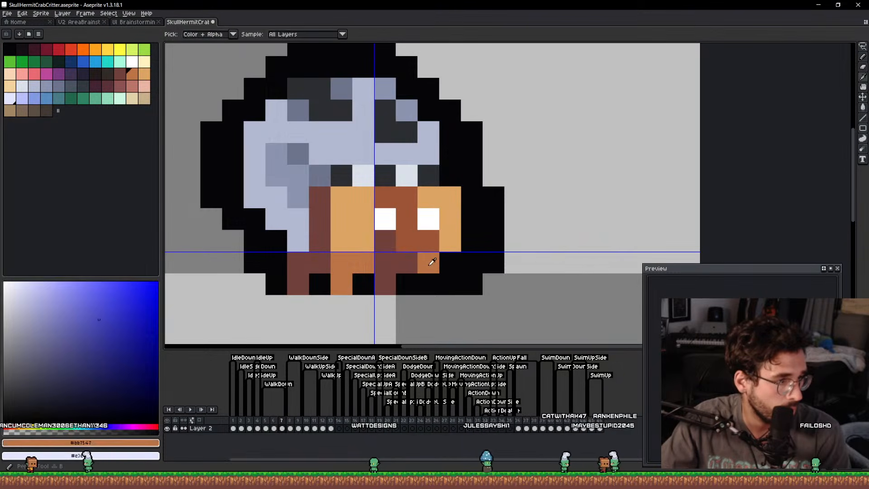
pyautogui.click(450, 241)
pyautogui.keyDown('alt'); pyautogui.click(454, 204); pyautogui.keyUp('alt')
pyautogui.hotkey('ctrl', 's')
pyautogui.scroll(-3, 514, 219)
pyautogui.scroll(3, 401, 247)
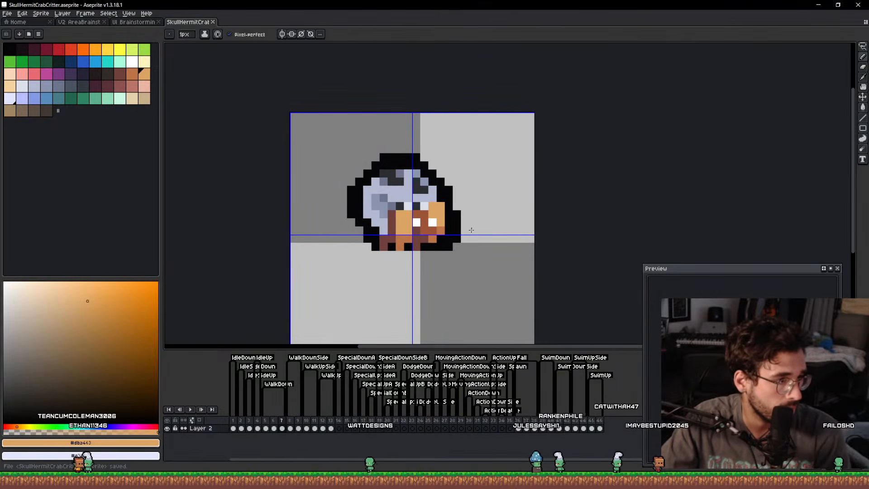
# Compare the walk frames, then shorten frame 7's rear leg to one raised reddish-brown pixel with black around it and save.
pyautogui.scroll(-1, 400, 247)
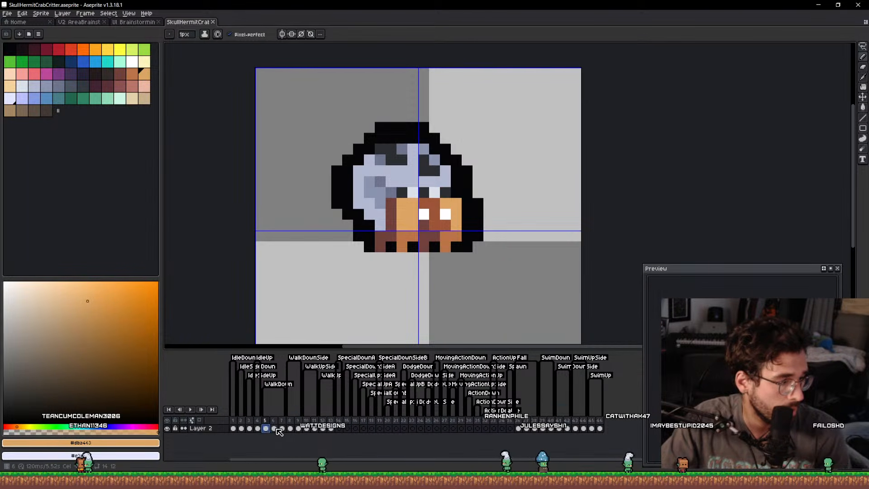
pyautogui.click(275, 428)
pyautogui.click(282, 428)
pyautogui.scroll(3, 386, 243)
pyautogui.moveTo(386, 242); pyautogui.dragTo(386, 263)
pyautogui.keyDown('alt'); pyautogui.click(394, 276); pyautogui.keyUp('alt')
pyautogui.click(380, 278)
pyautogui.click(404, 243)
pyautogui.scroll(-3, 403, 243)
pyautogui.scroll(1, 405, 242)
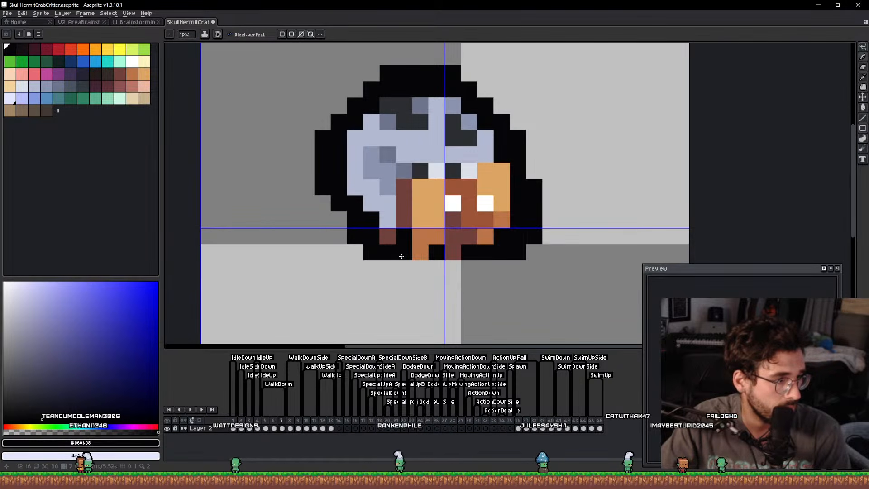
pyautogui.scroll(-1, 401, 256)
pyautogui.hotkey('ctrl', 's')
# Check frame 7 against frame 6, then duplicate frame 5 after frame 7 as frame 8.
pyautogui.click(292, 421)
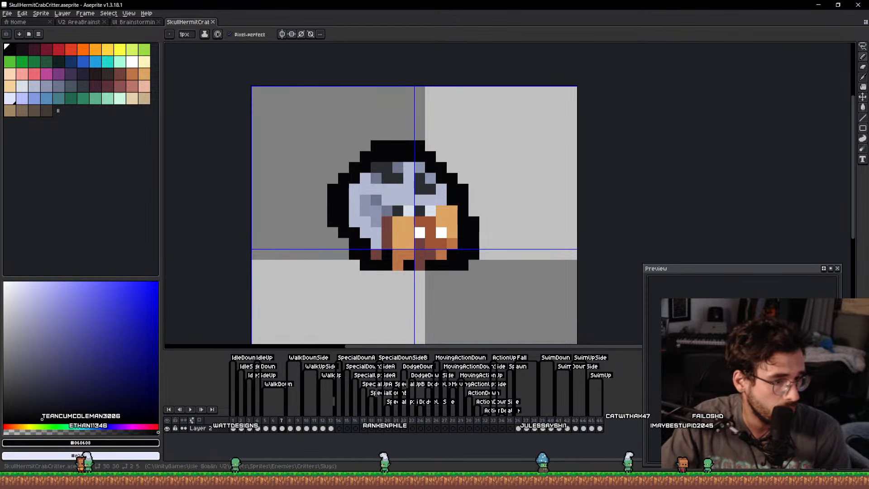
pyautogui.moveTo(411, 275); pyautogui.dragTo(389, 278)
pyautogui.scroll(1, 389, 279)
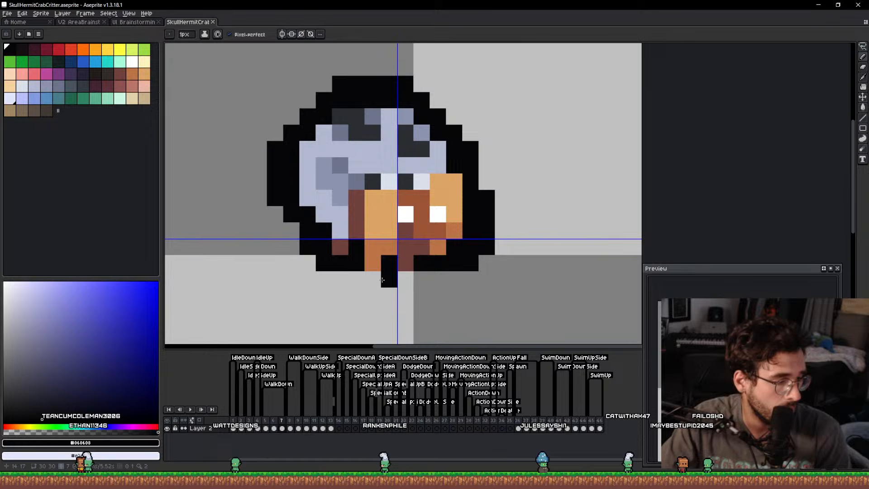
pyautogui.click(274, 428)
pyautogui.click(283, 428)
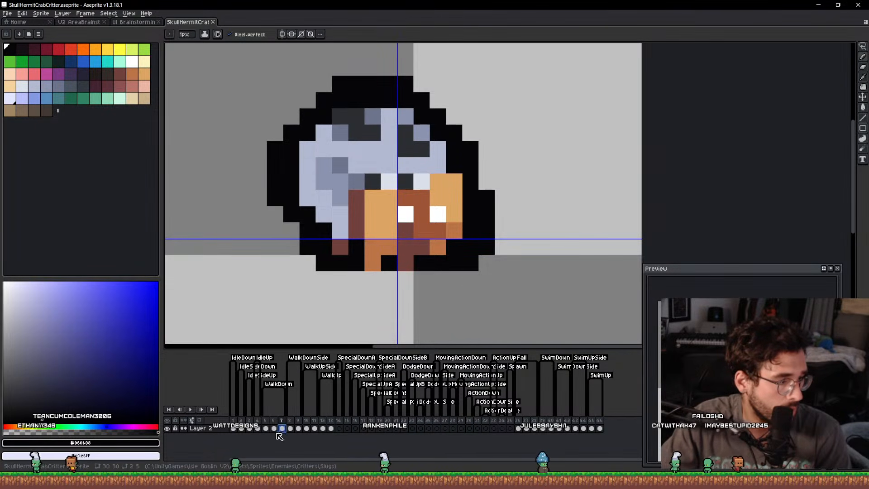
pyautogui.click(268, 421)
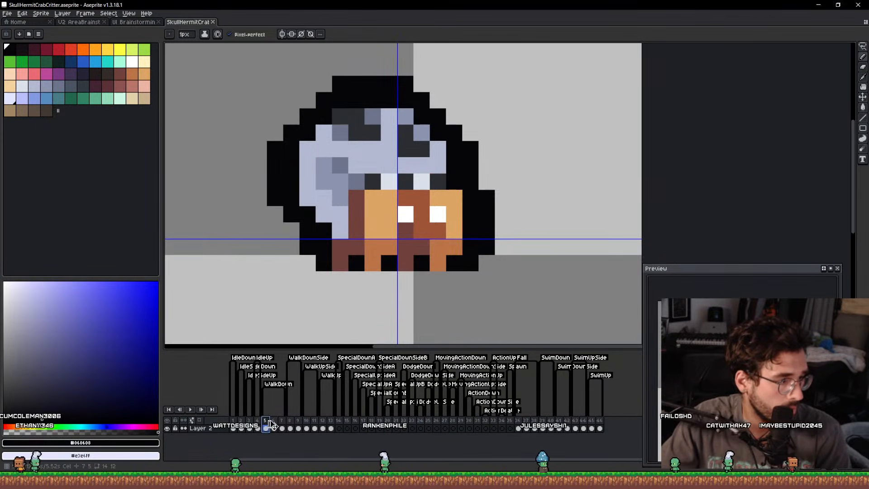
pyautogui.moveTo(284, 422); pyautogui.dragTo(286, 422)
# Shift frame 8's near tan leg one pixel towards the shell and paint the rear leg over in outline black.
pyautogui.press('q')
pyautogui.moveTo(389, 198)
pyautogui.mouseDown()
pyautogui.moveTo(397, 239)
pyautogui.moveTo(364, 271)
pyautogui.moveTo(375, 202)
pyautogui.mouseUp()
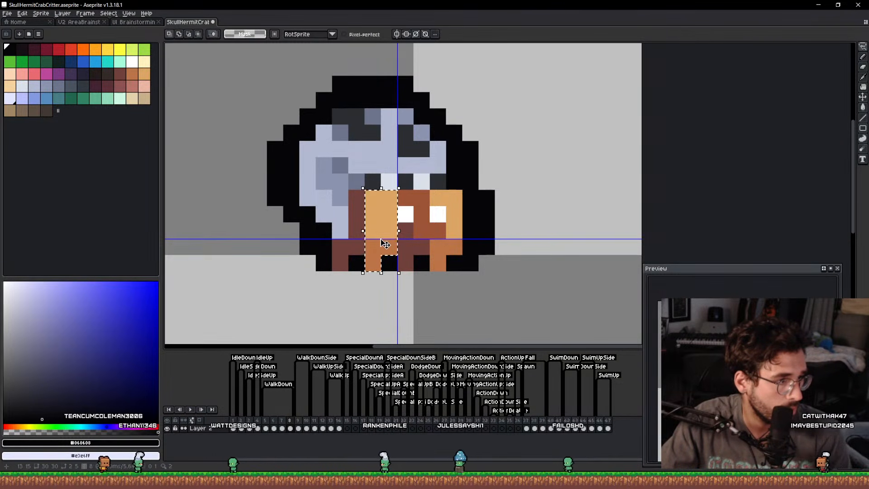
pyautogui.press('Up')
pyautogui.press('Left')
pyautogui.press('Return')
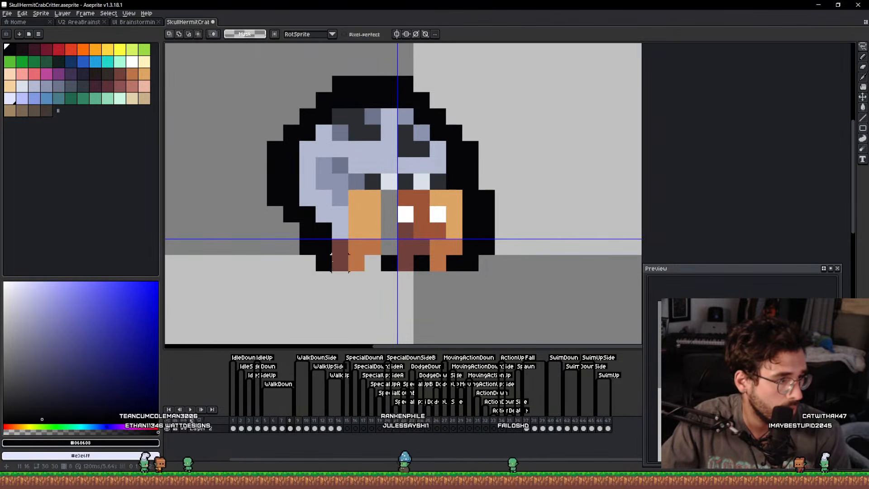
pyautogui.press('b')
pyautogui.moveTo(340, 247); pyautogui.dragTo(340, 263)
pyautogui.scroll(1, 413, 238)
# Fill the gap between frame 8's shifted tan leg and the face with dark brown, then save the sprite.
pyautogui.press('alt')
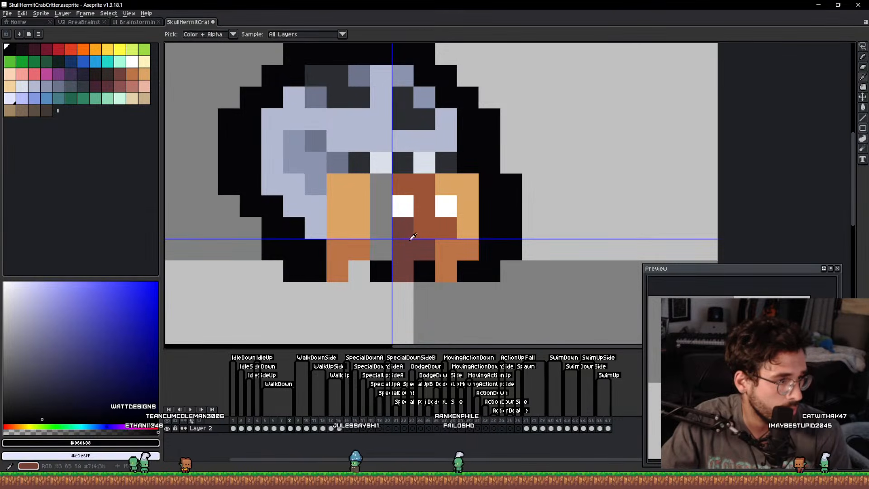
pyautogui.keyDown('alt'); pyautogui.click(401, 236); pyautogui.keyUp('alt')
pyautogui.moveTo(381, 206)
pyautogui.mouseDown()
pyautogui.moveTo(378, 229)
pyautogui.moveTo(382, 190)
pyautogui.moveTo(385, 254)
pyautogui.moveTo(388, 198)
pyautogui.mouseUp()
pyautogui.click(382, 188)
pyautogui.press('alt')
pyautogui.scroll(1, 388, 241)
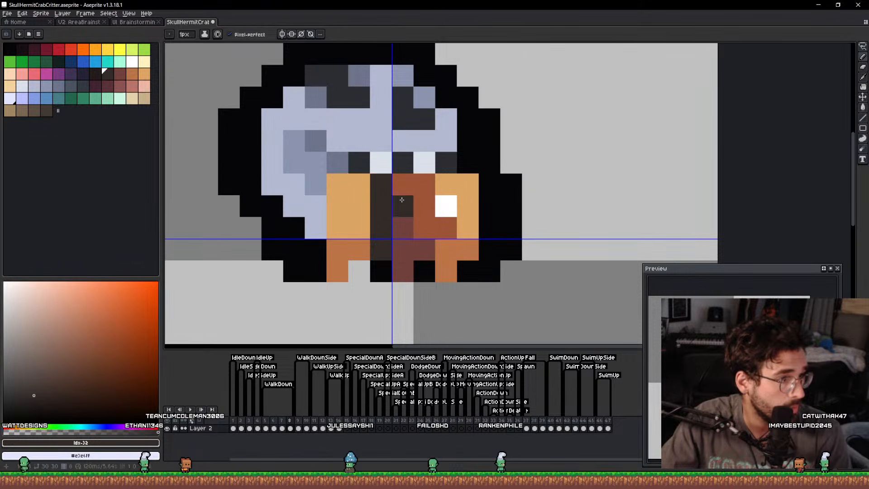
pyautogui.hotkey('ctrl', 's')
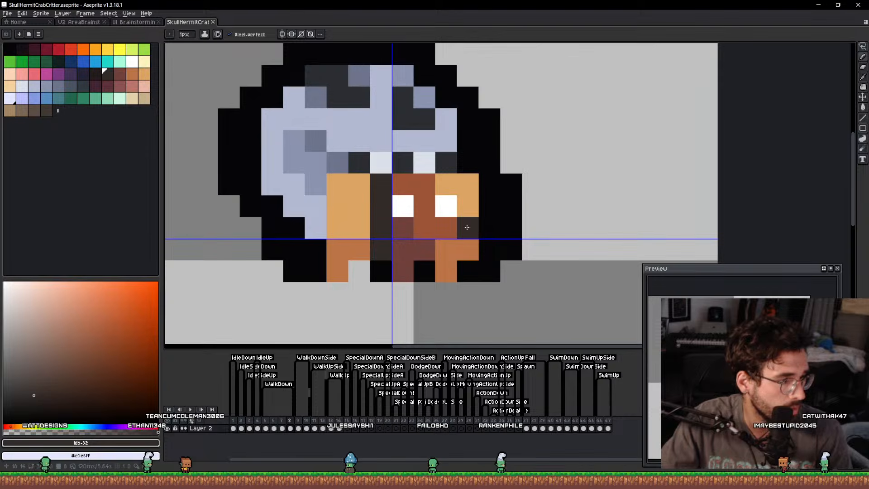
# Flip through frames 5 to 8 to examine the walk cycle's leg movement.
pyautogui.press('Left')
pyautogui.press('Left')
pyautogui.press('Right')
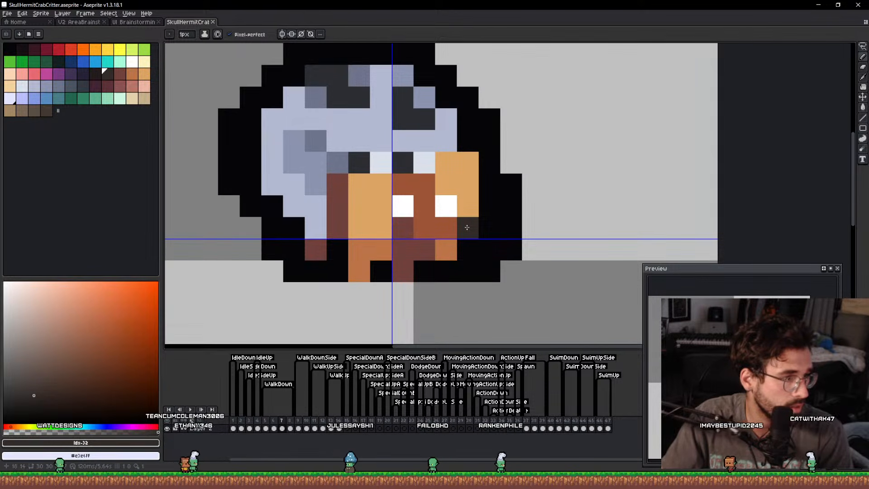
pyautogui.press('Right')
pyautogui.press('Left')
pyautogui.press('Left')
pyautogui.press('Left')
pyautogui.press('Right')
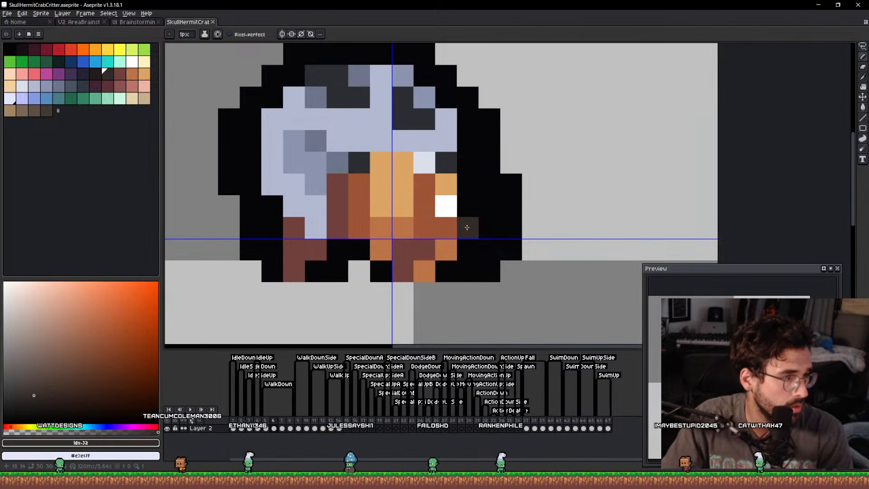
pyautogui.press('Right')
pyautogui.press('Right')
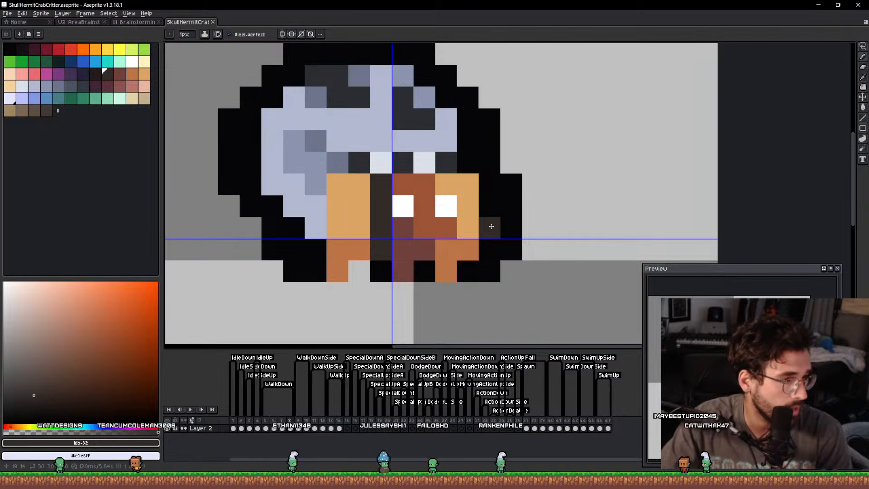
# Extend frame 8's far claw one pixel outward using its tan and orange colours.
pyautogui.scroll(1, 491, 226)
pyautogui.moveTo(492, 227); pyautogui.dragTo(470, 220)
pyautogui.press('q')
pyautogui.moveTo(402, 287)
pyautogui.mouseDown()
pyautogui.moveTo(402, 253)
pyautogui.moveTo(435, 156)
pyautogui.moveTo(402, 157)
pyautogui.moveTo(463, 168)
pyautogui.mouseUp()
pyautogui.hotkey('ctrl', 'd')
pyautogui.press('b')
pyautogui.keyDown('alt'); pyautogui.click(436, 249); pyautogui.keyUp('alt')
pyautogui.keyDown('alt'); pyautogui.click(434, 194); pyautogui.keyUp('alt')
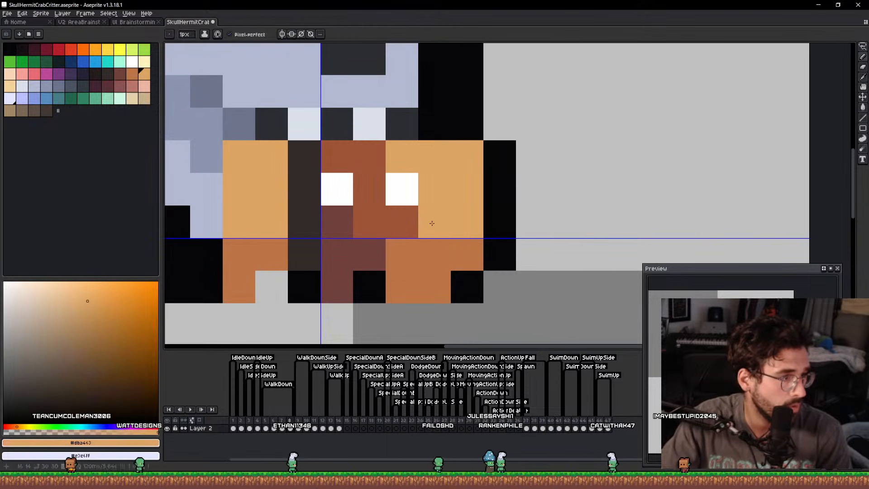
# Repaint the inner column of frame 8's far claw dark brown, with black at the foot, and save.
pyautogui.keyDown('alt'); pyautogui.click(377, 246); pyautogui.keyUp('alt')
pyautogui.keyDown('alt'); pyautogui.click(311, 256); pyautogui.keyUp('alt')
pyautogui.moveTo(391, 257); pyautogui.dragTo(400, 285)
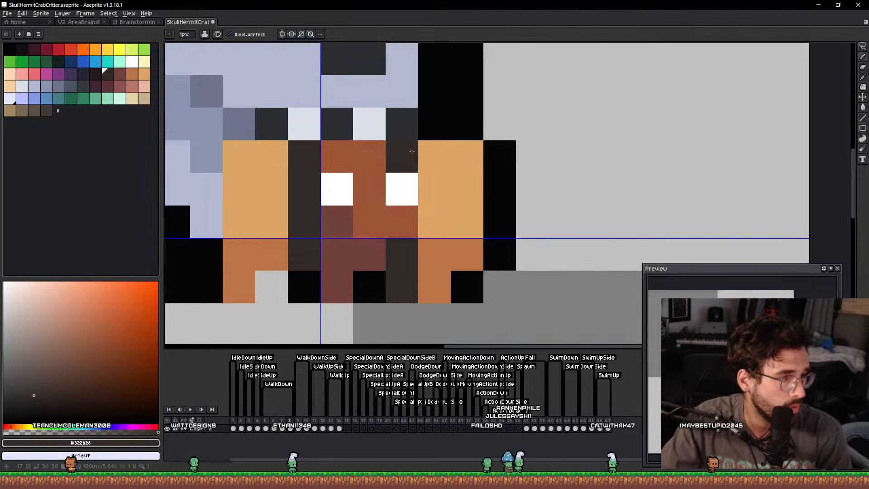
pyautogui.keyDown('alt'); pyautogui.click(376, 289); pyautogui.keyUp('alt')
pyautogui.click(395, 290)
pyautogui.scroll(-4, 414, 246)
pyautogui.hotkey('ctrl', 's')
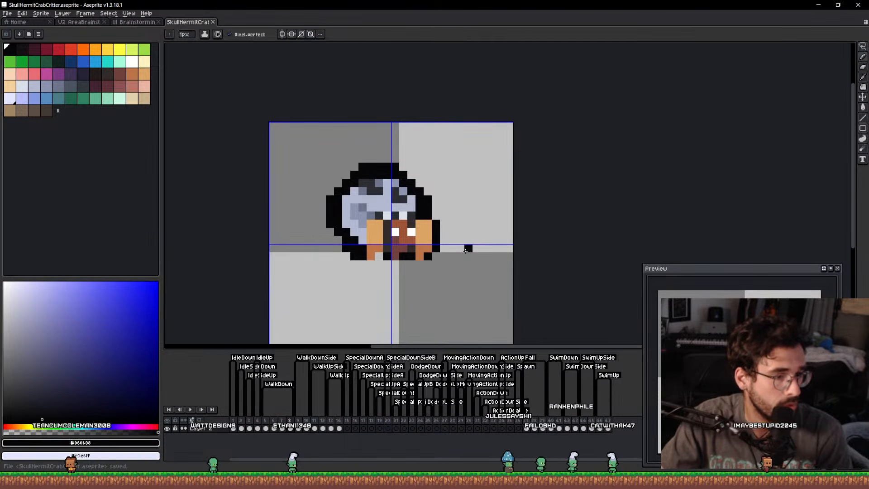
# Thicken the black outline outside frame 8's extended far claw and save the sprite.
pyautogui.moveTo(444, 223); pyautogui.dragTo(443, 239)
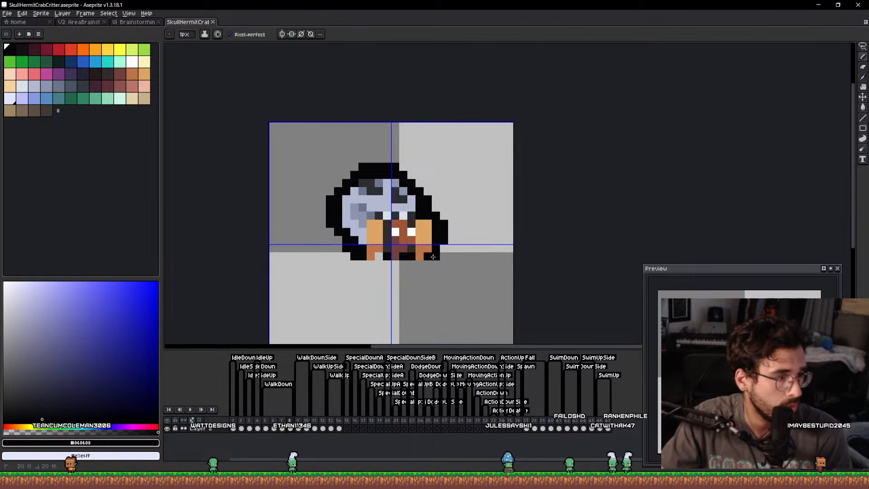
pyautogui.scroll(4, 428, 242)
pyautogui.hotkey('ctrl', 's')
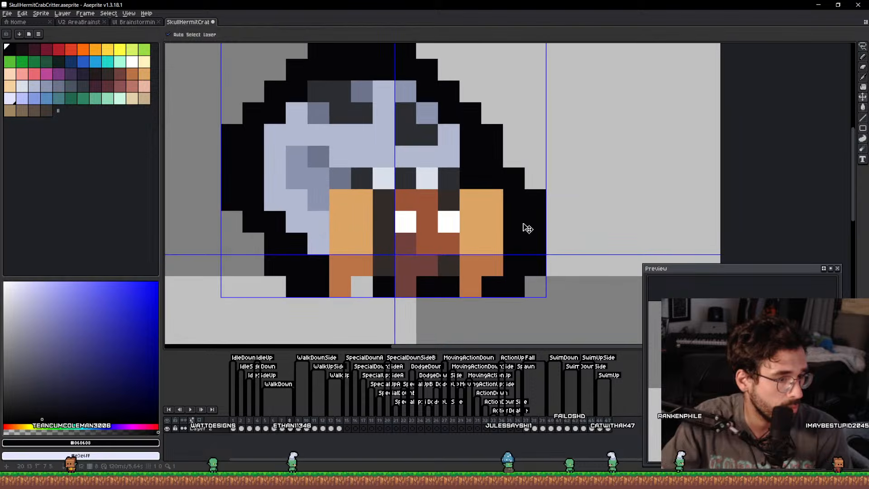
pyautogui.scroll(-1, 406, 239)
pyautogui.moveTo(407, 239); pyautogui.dragTo(441, 250)
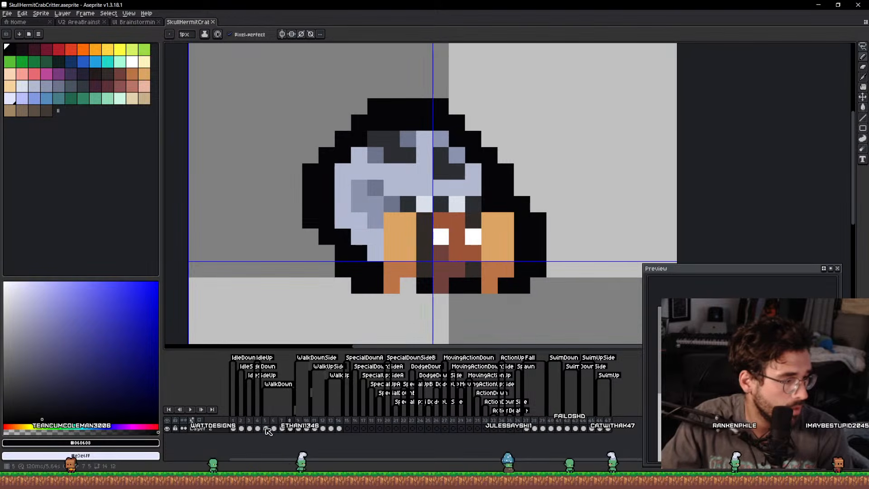
# Trim the outer black outline pixel at the rear lower corner of the shell on WalkDown frame 8, and save the sprite.
pyautogui.moveTo(267, 431); pyautogui.dragTo(292, 431)
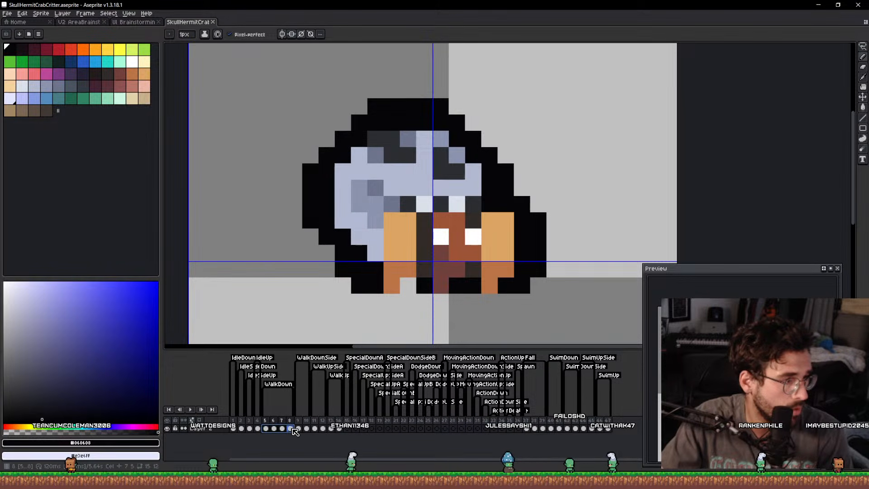
pyautogui.click(282, 428)
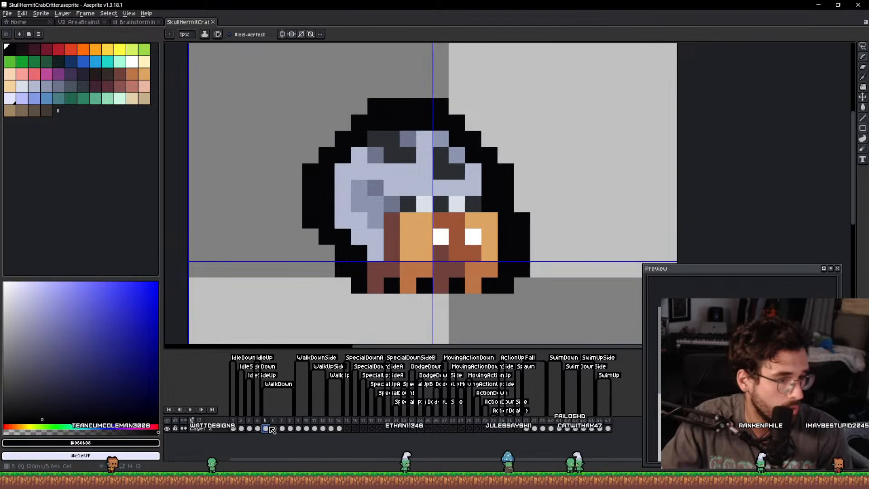
pyautogui.click(281, 428)
pyautogui.scroll(1, 387, 306)
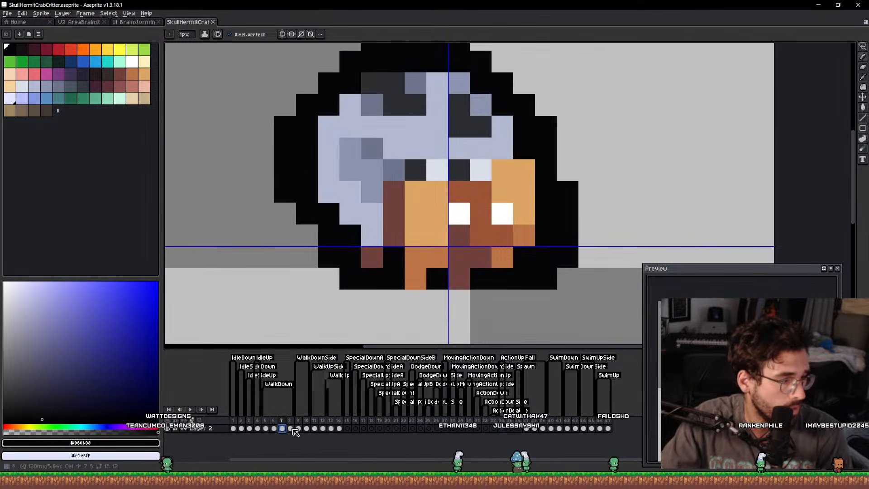
pyautogui.click(290, 429)
pyautogui.press('alt')
pyautogui.keyDown('alt'); pyautogui.click(454, 279); pyautogui.keyUp('alt')
pyautogui.moveTo(376, 258)
pyautogui.mouseDown()
pyautogui.moveTo(383, 274)
pyautogui.moveTo(432, 276)
pyautogui.moveTo(355, 284)
pyautogui.moveTo(347, 260)
pyautogui.moveTo(332, 281)
pyautogui.moveTo(350, 273)
pyautogui.moveTo(355, 293)
pyautogui.moveTo(371, 253)
pyautogui.moveTo(329, 278)
pyautogui.mouseUp()
pyautogui.keyDown('alt'); pyautogui.click(432, 280); pyautogui.keyUp('alt')
pyautogui.click(369, 261)
pyautogui.press('e')
pyautogui.click(350, 257)
pyautogui.hotkey('ctrl', 'z')
pyautogui.scroll(-5, 340, 280)
pyautogui.scroll(-2, 367, 264)
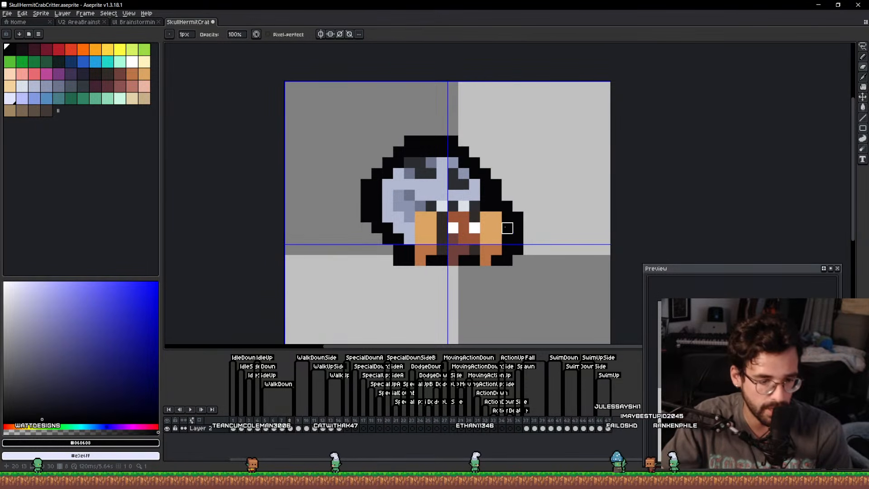
pyautogui.moveTo(507, 228); pyautogui.dragTo(528, 252)
pyautogui.hotkey('ctrl', 's')
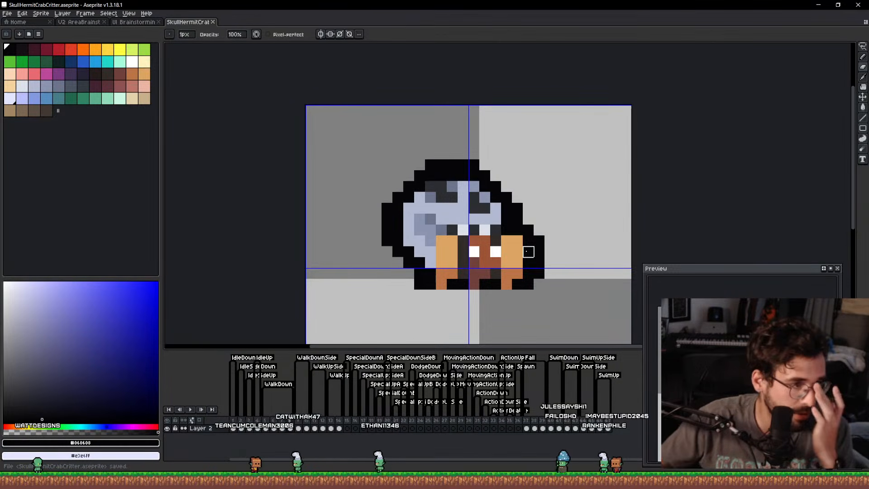
# Insert six frames so that WalkDownSide, WalkUpSide and WalkUp each span four frames.
pyautogui.click(267, 429)
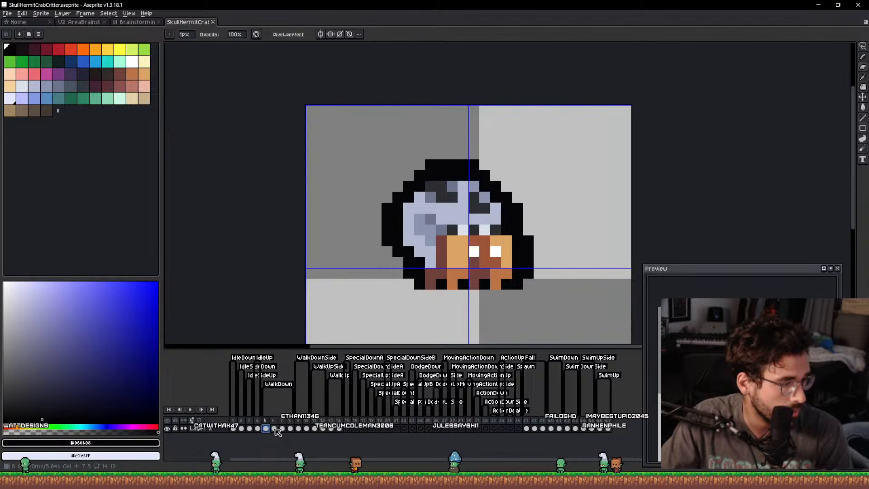
pyautogui.click(298, 429)
pyautogui.hotkey('alt', 'n')
pyautogui.hotkey('alt', 'n')
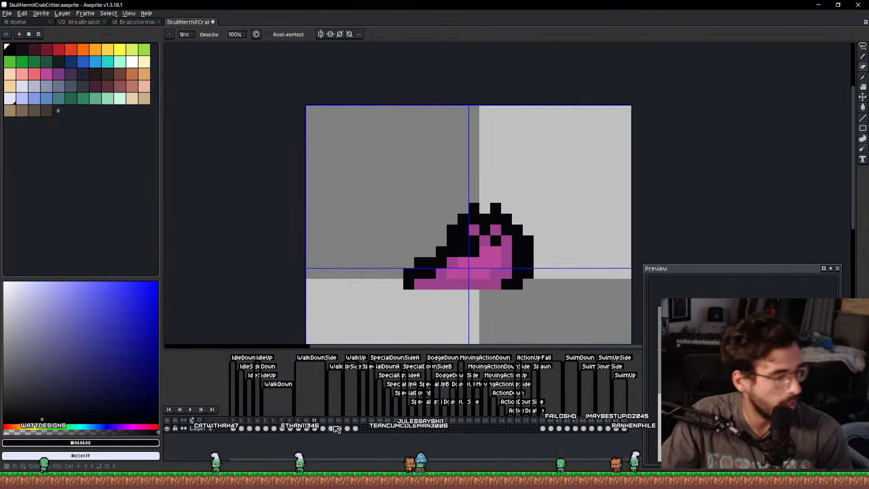
pyautogui.hotkey('alt', 'n')
pyautogui.hotkey('alt', 'n')
pyautogui.hotkey('alt', 'n')
pyautogui.hotkey('alt', 'n')
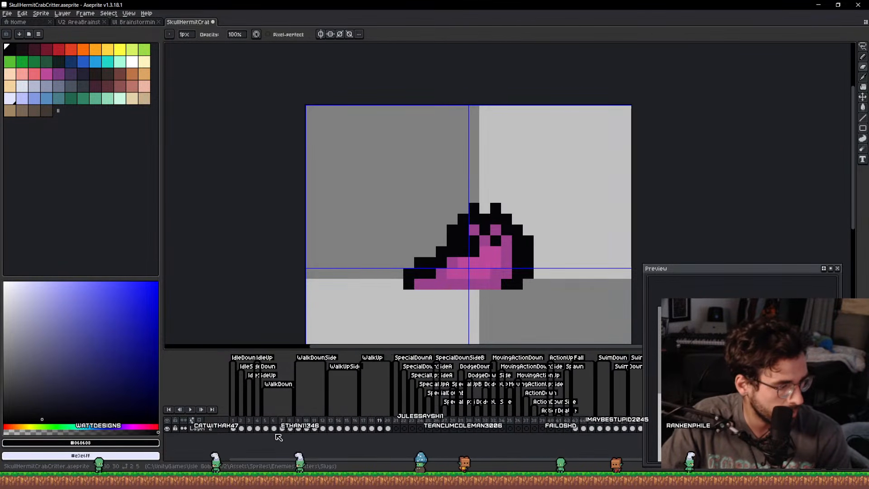
# Copy the WalkDown cels from frames 5 to 8 into WalkUp frames 17 to 20, move the preview clear of the canvas, and save.
pyautogui.moveTo(266, 429); pyautogui.dragTo(292, 430)
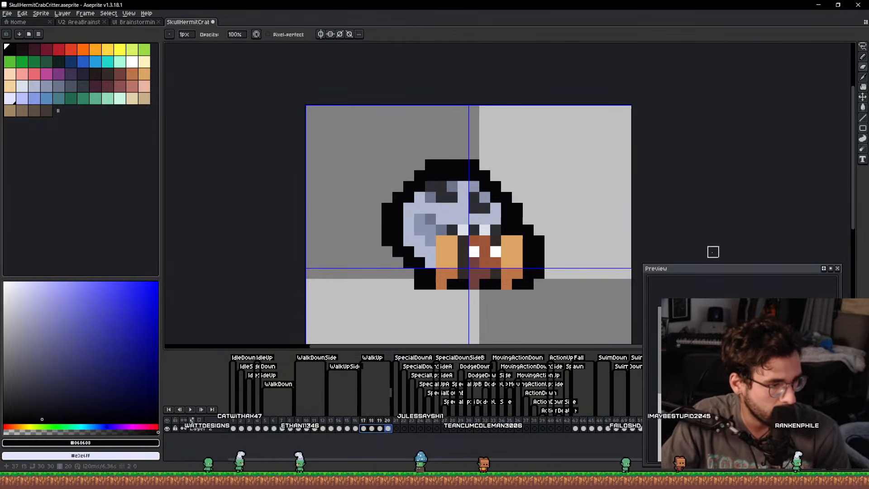
pyautogui.moveTo(729, 268); pyautogui.dragTo(723, 78)
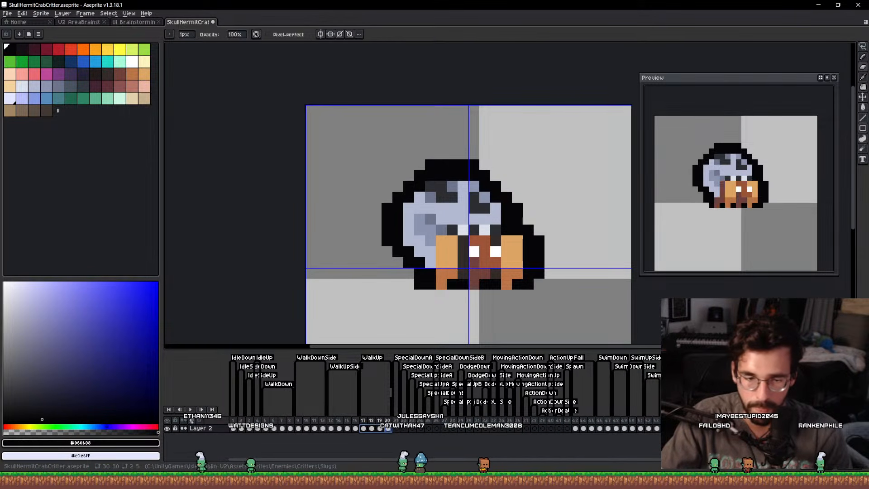
pyautogui.moveTo(404, 237); pyautogui.dragTo(393, 250)
pyautogui.scroll(1, 370, 218)
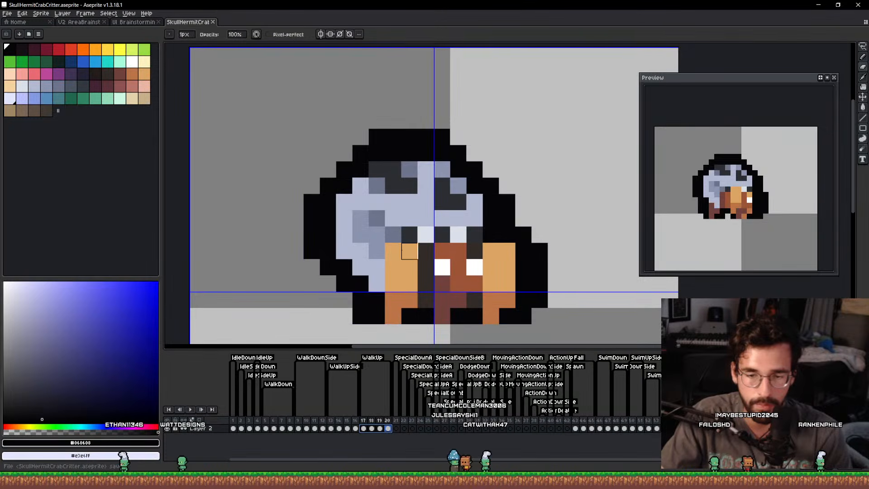
pyautogui.hotkey('ctrl', 's')
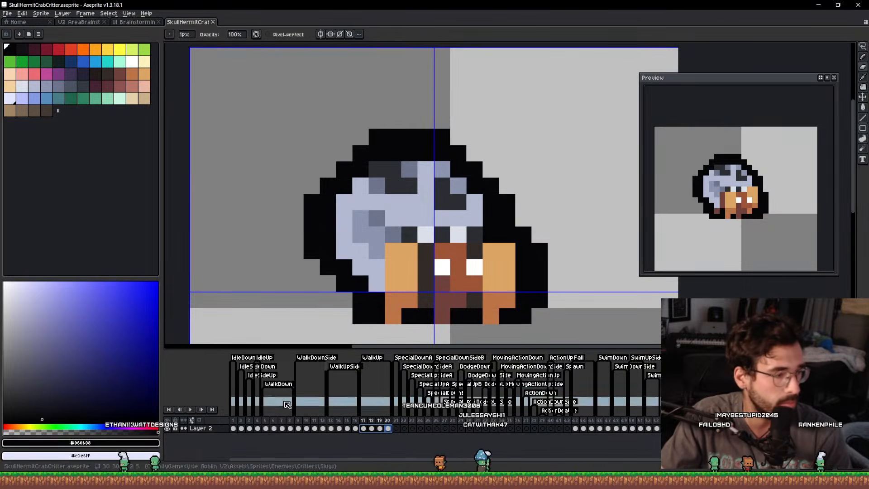
# Lasso the whole crab on frame 1 and move it into the canvas's lower-left quadrant.
pyautogui.click(233, 428)
pyautogui.scroll(-2, 432, 248)
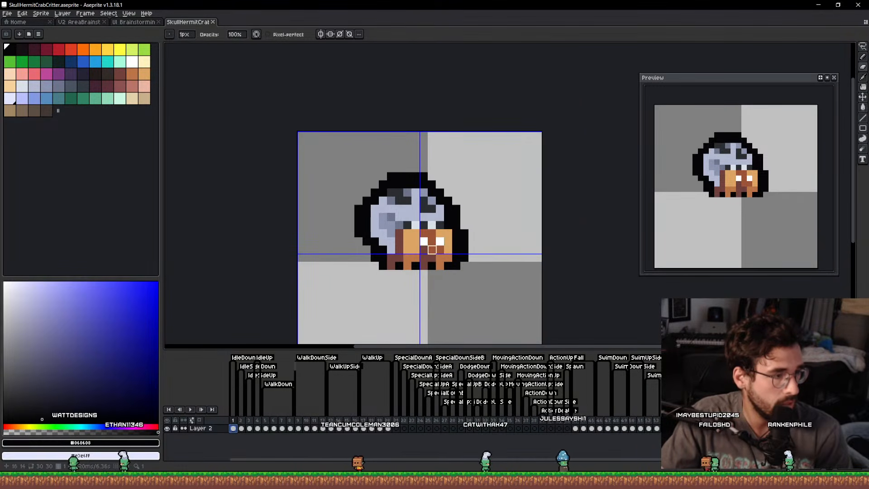
pyautogui.scroll(1, 433, 250)
pyautogui.press('q')
pyautogui.scroll(-3, 451, 249)
pyautogui.moveTo(500, 248)
pyautogui.mouseDown()
pyautogui.moveTo(493, 268)
pyautogui.moveTo(381, 228)
pyautogui.moveTo(486, 181)
pyautogui.mouseUp()
pyautogui.scroll(3, 440, 232)
pyautogui.scroll(-3, 430, 268)
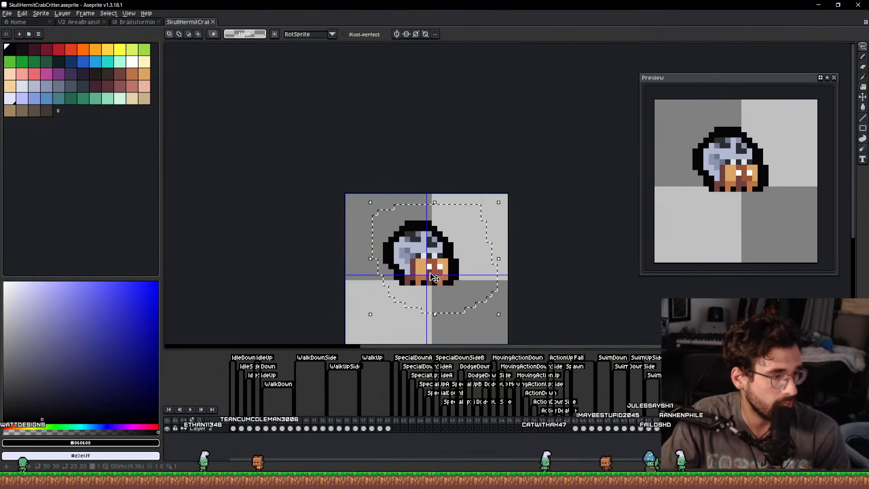
pyautogui.moveTo(430, 274); pyautogui.dragTo(381, 272)
pyautogui.hotkey('ctrl', 'd')
pyautogui.scroll(2, 383, 257)
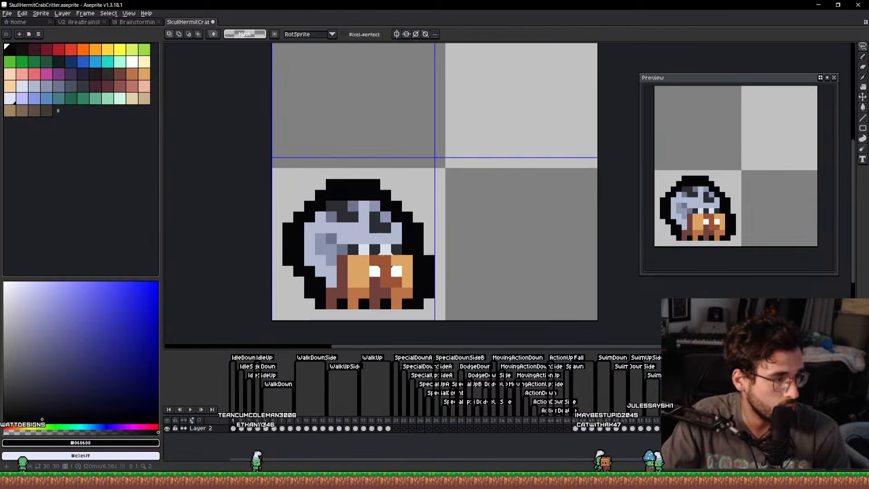
# Paint a rounded skull silhouette in the shell's light lavender #b3b9d1 above the relocated crab, using a larger brush.
pyautogui.keyDown('alt'); pyautogui.click(382, 239); pyautogui.keyUp('alt')
pyautogui.press('b')
pyautogui.scroll(1, 417, 140)
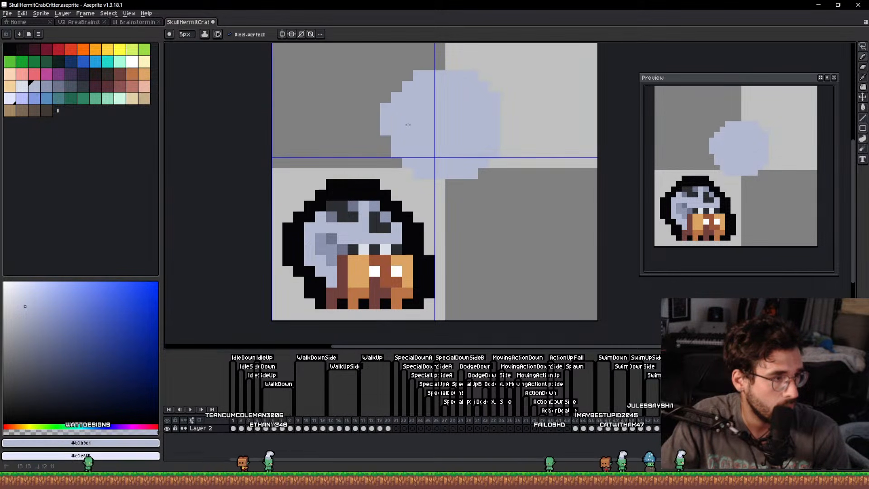
pyautogui.moveTo(438, 178); pyautogui.dragTo(430, 211)
# Paint the new skull's near eye socket in the dark grey #2b2d32 with a 2 px brush.
pyautogui.keyDown('alt'); pyautogui.click(340, 243); pyautogui.keyUp('alt')
pyautogui.scroll(1, 441, 159)
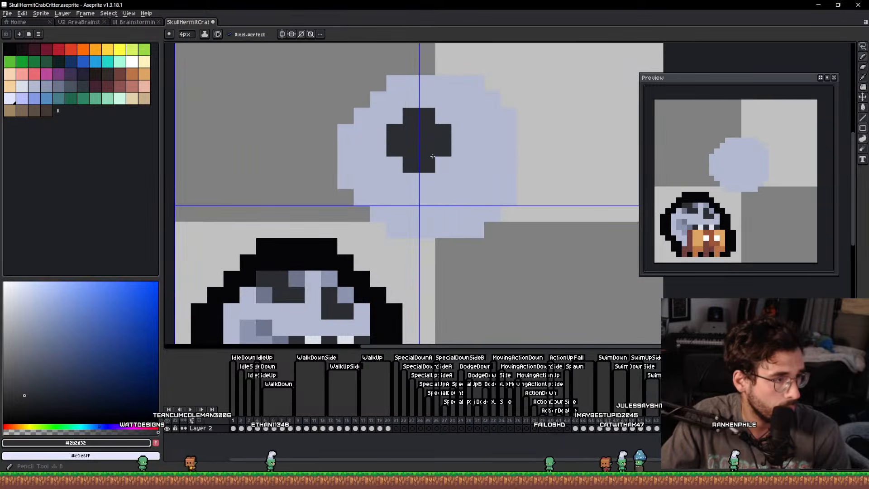
pyautogui.press('-')
pyautogui.press('-')
pyautogui.press('-')
pyautogui.moveTo(428, 157); pyautogui.dragTo(443, 149)
# Paint the new skull's far eye socket in the same dark grey, shaping its lower edge with a 1 px brush.
pyautogui.click(508, 149)
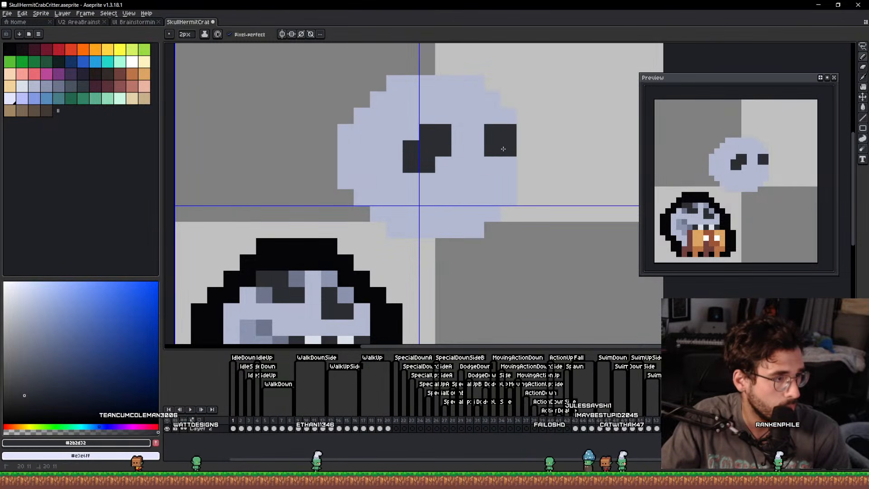
pyautogui.press('-')
pyautogui.click(508, 163)
pyautogui.moveTo(475, 180); pyautogui.dragTo(474, 159)
pyautogui.moveTo(474, 159); pyautogui.dragTo(472, 142)
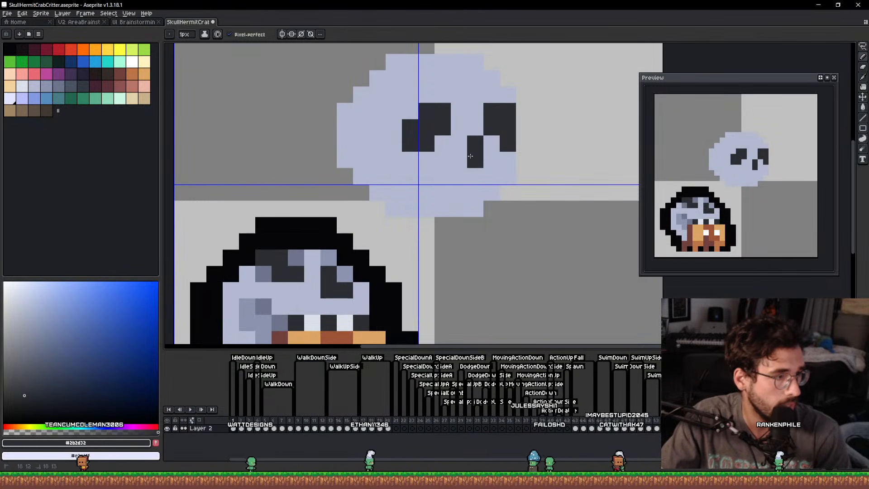
pyautogui.click(490, 159)
pyautogui.moveTo(460, 176); pyautogui.dragTo(461, 152)
# Shade around the far eye socket in grey-lavender and add a white pupil to each eye.
pyautogui.keyDown('alt'); pyautogui.click(344, 249); pyautogui.keyUp('alt')
pyautogui.moveTo(508, 134); pyautogui.dragTo(477, 87)
pyautogui.click(133, 62)
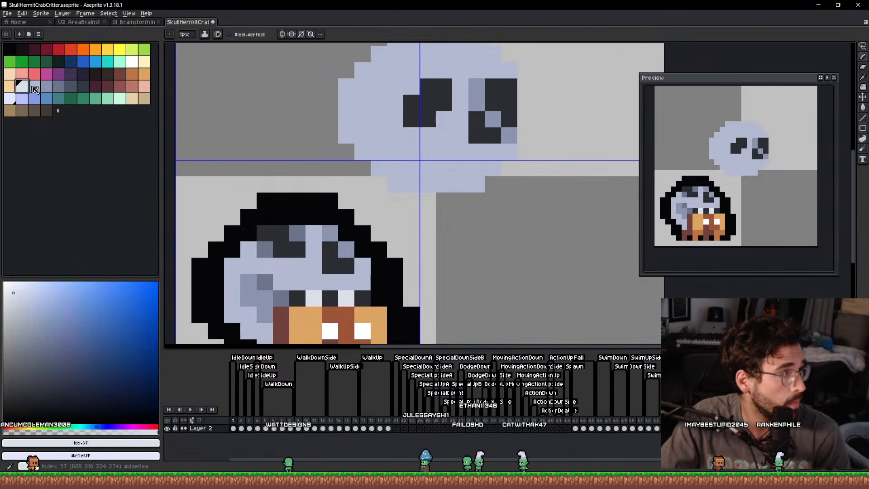
pyautogui.click(447, 101)
pyautogui.click(493, 98)
# Extend the front of the skull's lower jaw by one pixel in light lavender #b3b9d1.
pyautogui.scroll(-5, 534, 158)
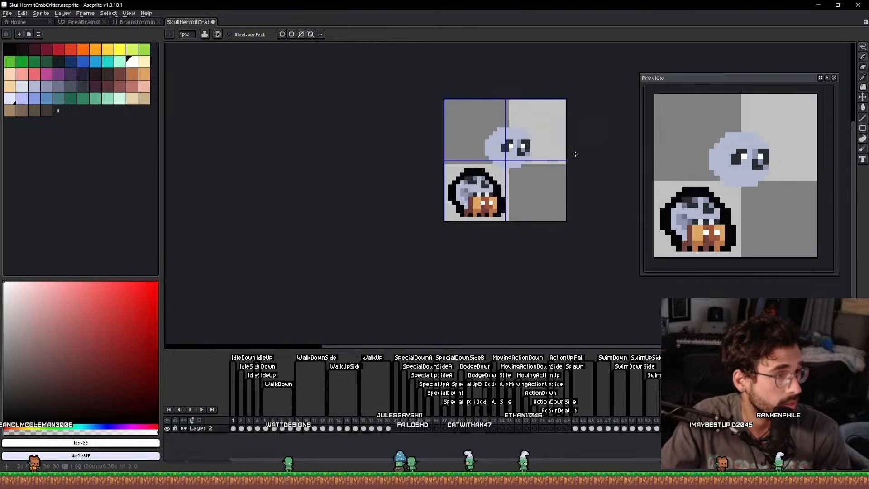
pyautogui.moveTo(574, 155); pyautogui.dragTo(537, 173)
pyautogui.scroll(5, 492, 169)
pyautogui.scroll(-2, 443, 209)
pyautogui.scroll(2, 447, 199)
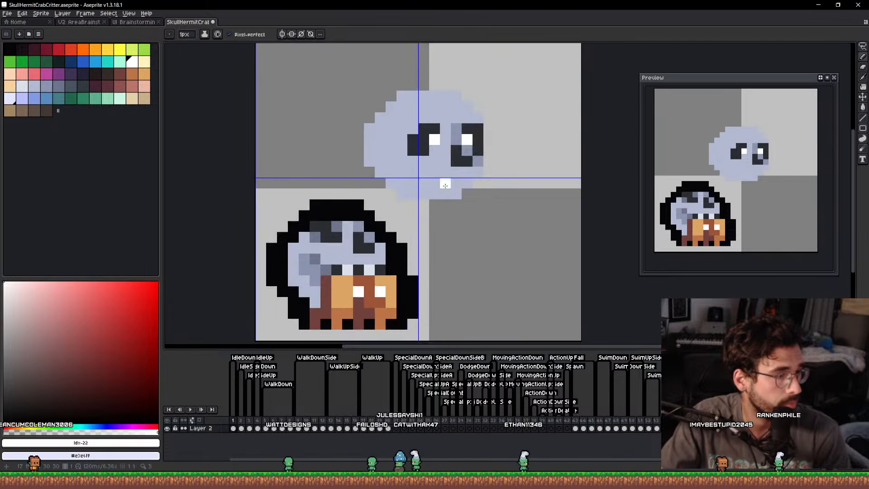
pyautogui.keyDown('alt'); pyautogui.click(467, 192); pyautogui.keyUp('alt')
pyautogui.moveTo(464, 189); pyautogui.dragTo(485, 203)
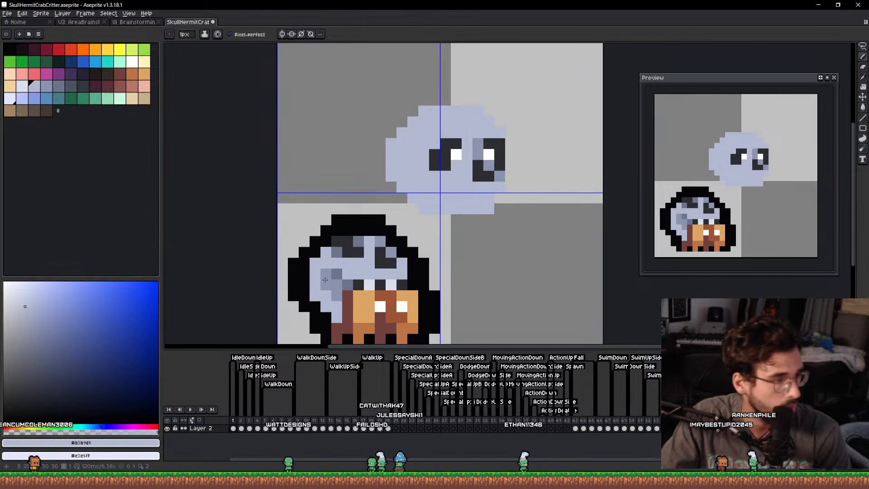
# Draw the dark and grey teeth row along the jaw's bottom edge and add grey-lavender shading on the cheek and below the near eye.
pyautogui.keyDown('alt'); pyautogui.click(361, 285); pyautogui.keyUp('alt')
pyautogui.keyDown('alt'); pyautogui.rightClick(347, 285); pyautogui.keyUp('alt')
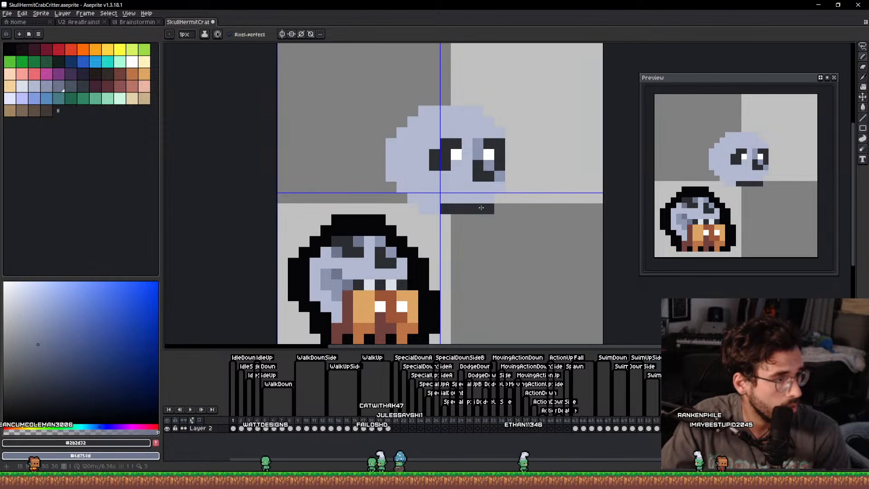
pyautogui.keyDown('alt'); pyautogui.click(334, 268); pyautogui.keyUp('alt')
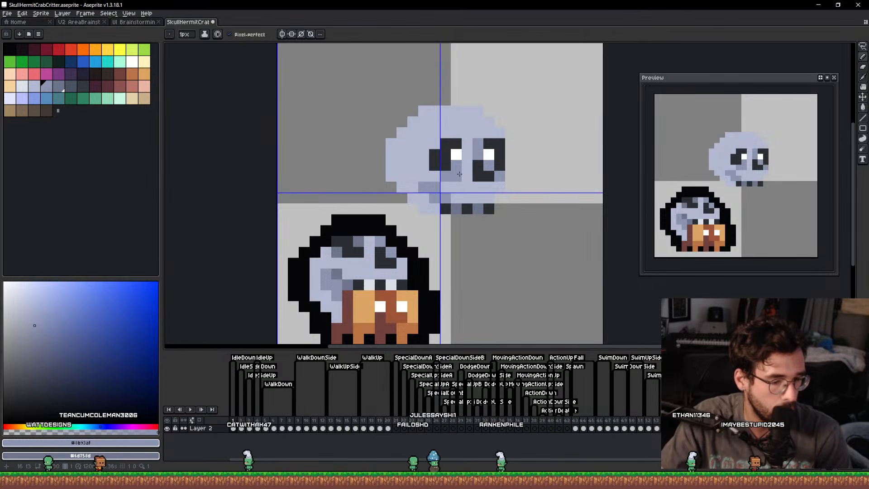
# Lasso the new skull and apply a black outline twice around it.
pyautogui.scroll(-1, 460, 173)
pyautogui.moveTo(459, 174); pyautogui.dragTo(475, 164)
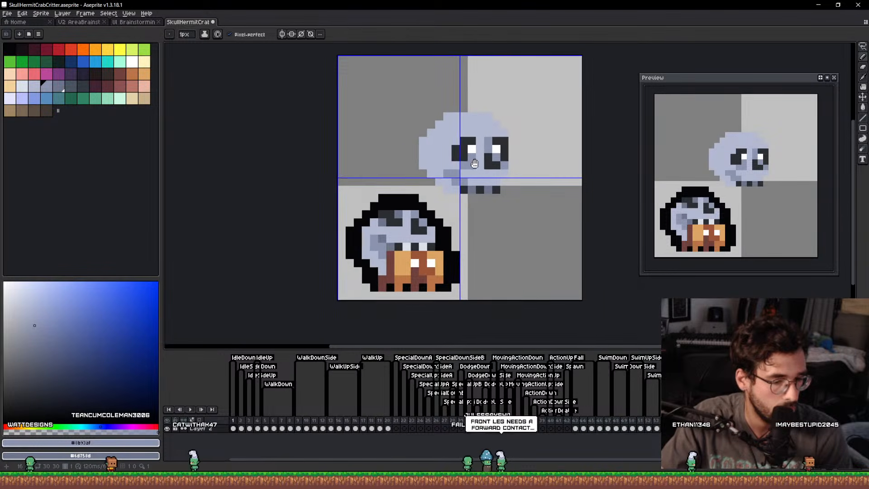
pyautogui.scroll(1, 457, 171)
pyautogui.keyDown('alt'); pyautogui.click(435, 237); pyautogui.keyUp('alt')
pyautogui.press('q')
pyautogui.moveTo(467, 197)
pyautogui.mouseDown()
pyautogui.moveTo(423, 197)
pyautogui.moveTo(379, 154)
pyautogui.moveTo(499, 54)
pyautogui.moveTo(555, 185)
pyautogui.moveTo(531, 198)
pyautogui.mouseUp()
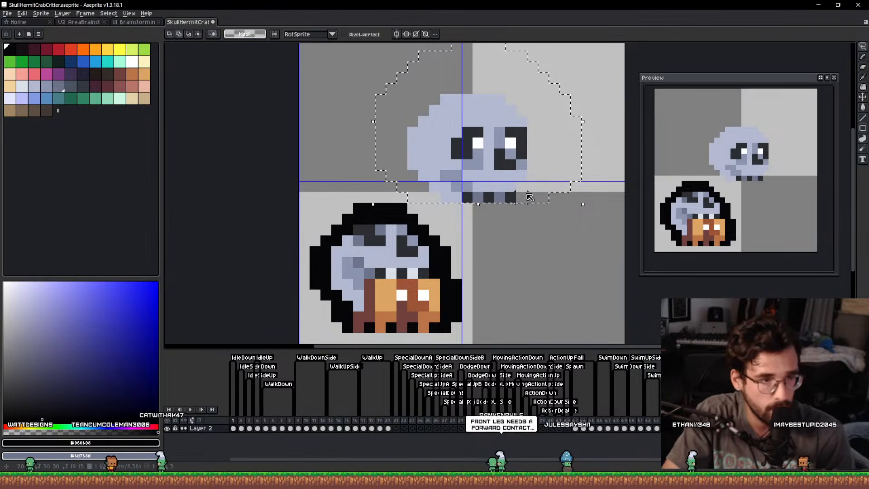
pyautogui.hotkey('shift', 'o')
pyautogui.hotkey('shift', 'o')
pyautogui.hotkey('ctrl', 'd')
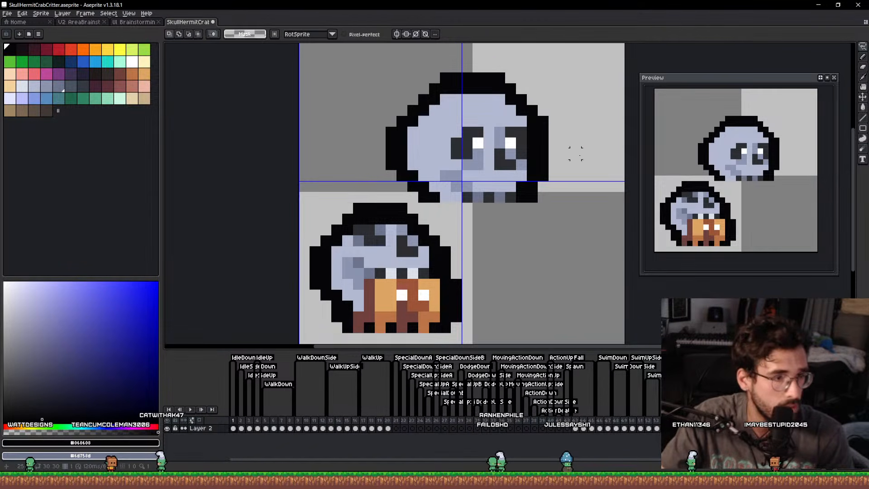
# Compare the skull with frame 5 and narrow its back by one pixel, repainting the black outline and erasing the excess.
pyautogui.scroll(-2, 437, 260)
pyautogui.click(271, 422)
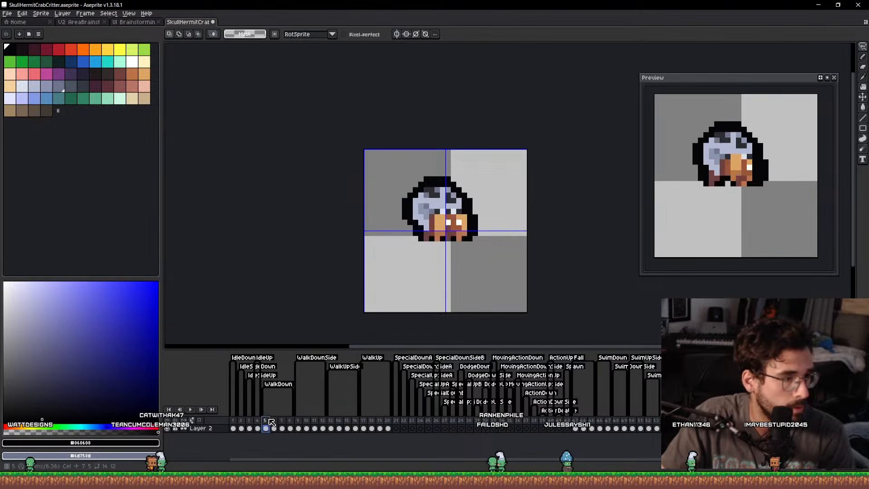
pyautogui.click(234, 421)
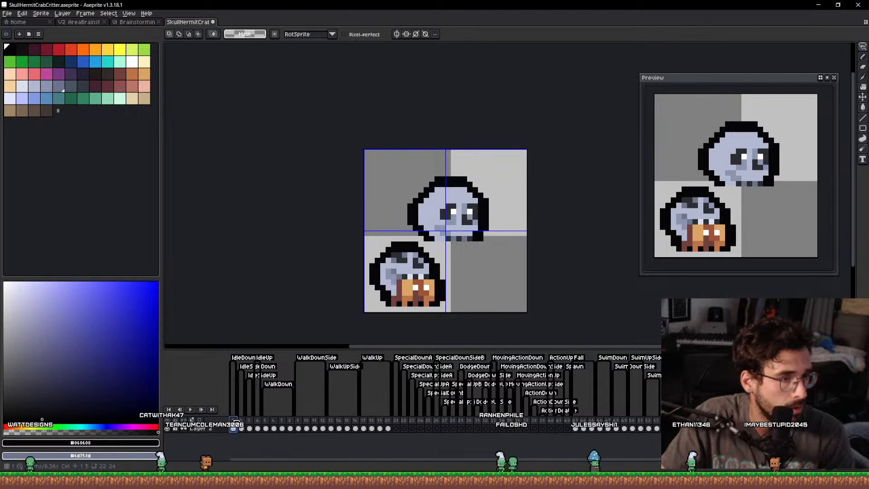
pyautogui.scroll(4, 420, 211)
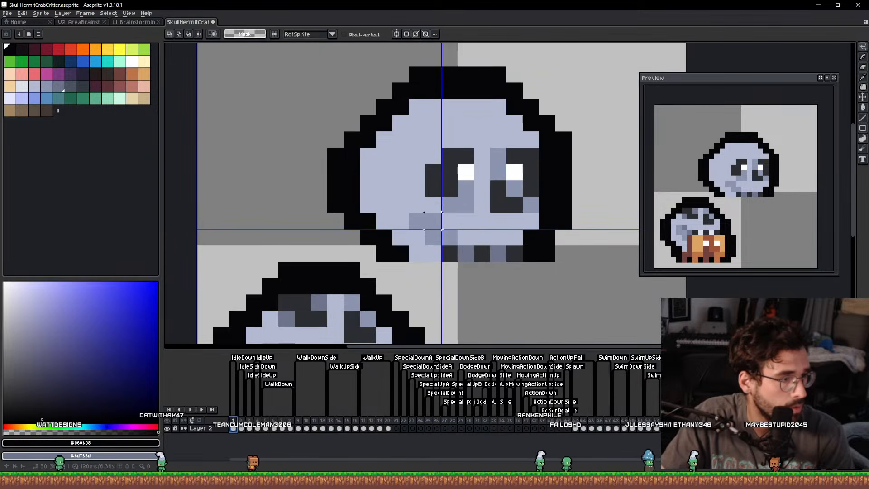
pyautogui.press('i')
pyautogui.press('b')
pyautogui.moveTo(306, 218); pyautogui.dragTo(307, 168)
pyautogui.press('e')
pyautogui.moveTo(274, 169); pyautogui.dragTo(274, 230)
pyautogui.scroll(-4, 388, 267)
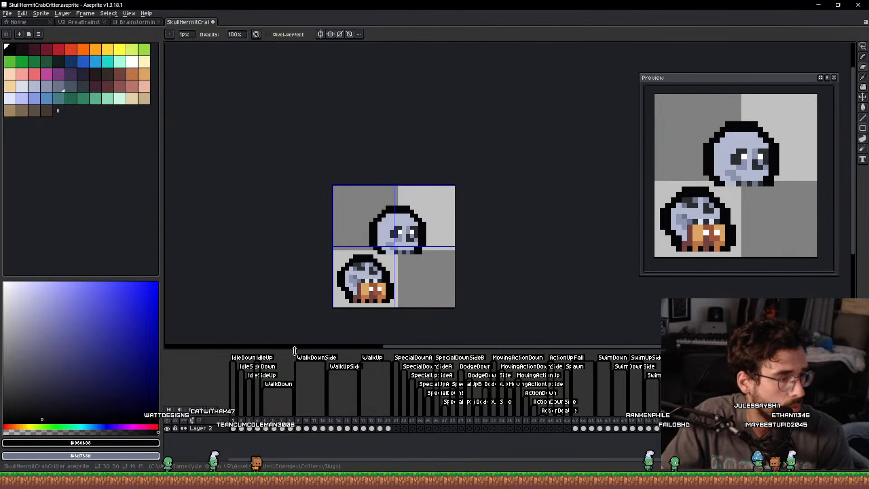
# Compare frames 5 and 1, and narrow frame 1's skull by two pixels by shifting its lassoed parts toward the front.
pyautogui.click(267, 429)
pyautogui.click(233, 428)
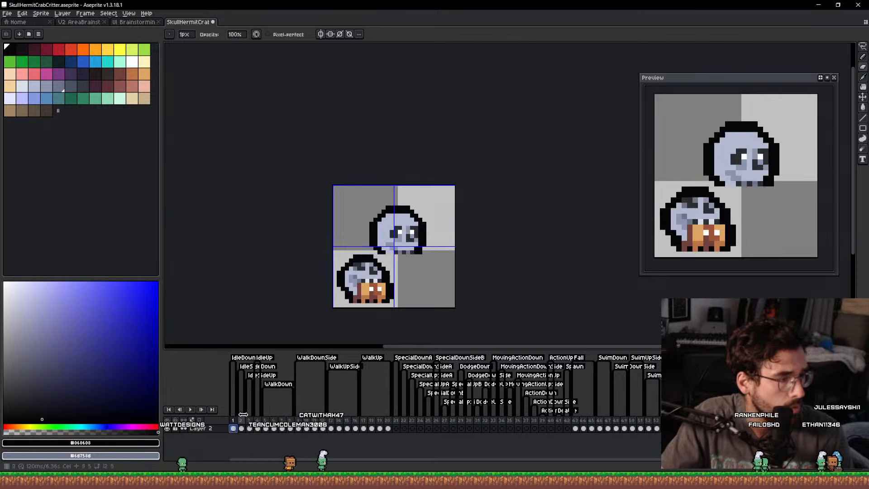
pyautogui.scroll(3, 375, 257)
pyautogui.press('q')
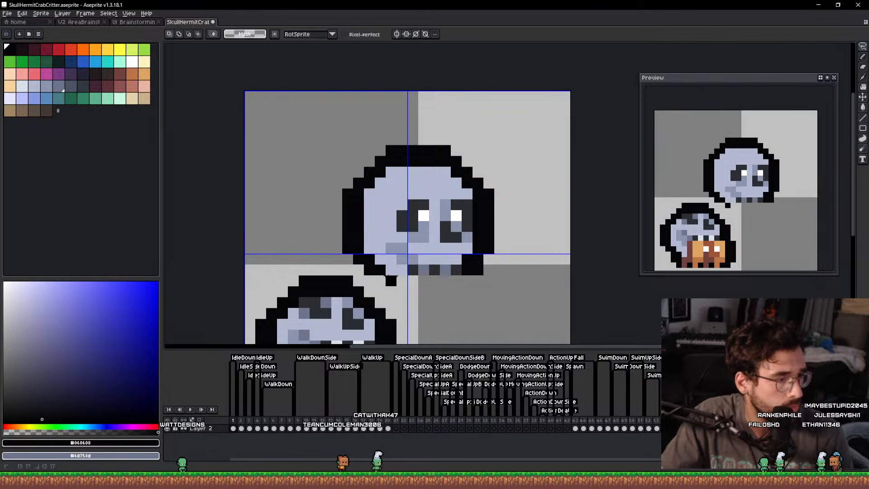
pyautogui.moveTo(369, 248)
pyautogui.mouseDown()
pyautogui.moveTo(412, 160)
pyautogui.moveTo(312, 227)
pyautogui.mouseUp()
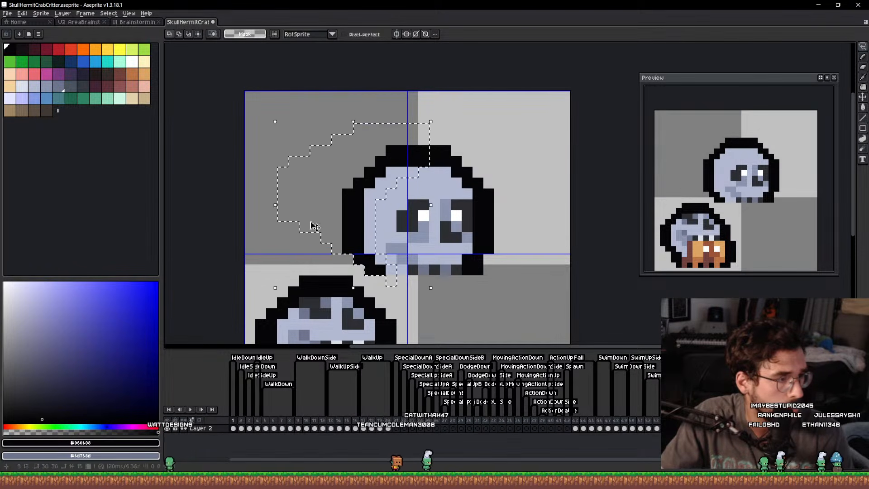
pyautogui.press('Right')
pyautogui.hotkey('ctrl', 'd')
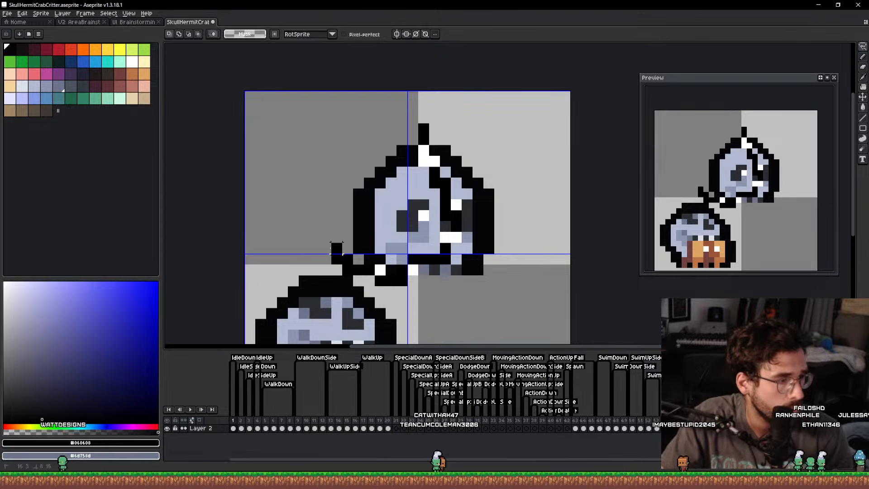
pyautogui.moveTo(336, 249); pyautogui.dragTo(383, 106)
pyautogui.press('Right')
pyautogui.hotkey('ctrl', 'd')
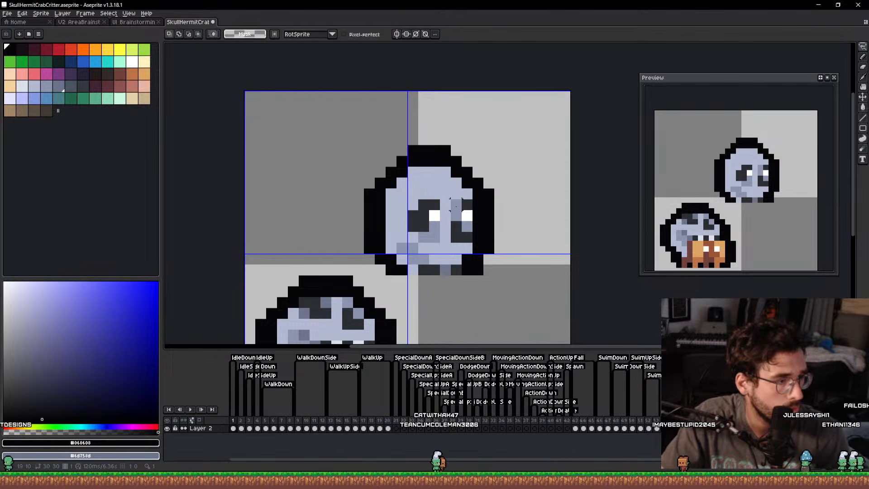
# Repaint the far eye socket in dark grey #2b2d32, covering its white pixel and extending it one pixel down.
pyautogui.scroll(2, 450, 199)
pyautogui.press('b')
pyautogui.keyDown('alt'); pyautogui.click(424, 238); pyautogui.keyUp('alt')
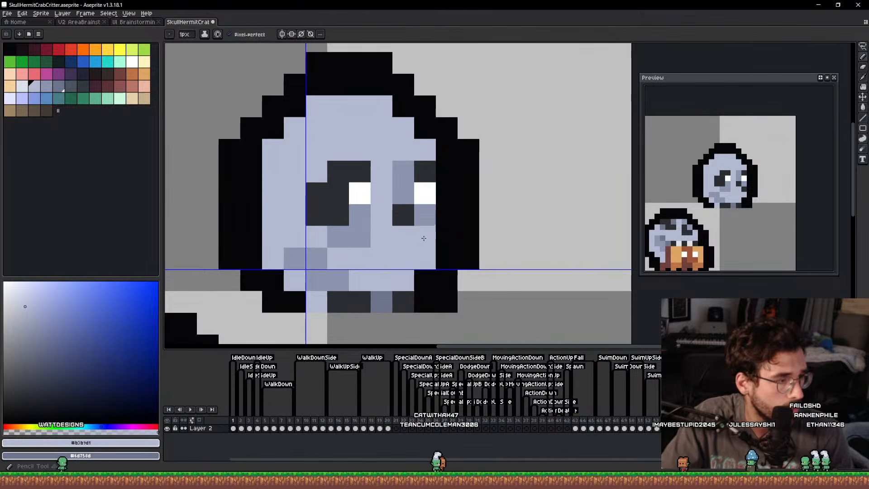
pyautogui.keyDown('alt'); pyautogui.click(423, 238); pyautogui.keyUp('alt')
pyautogui.click(405, 238)
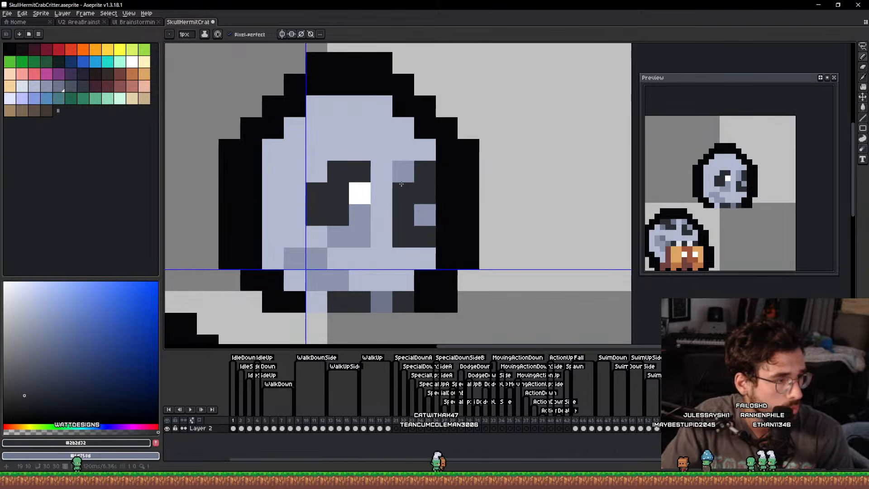
pyautogui.hotkey('ctrl', 'z')
# Add a second white pixel and a brown-orange pupil to the near eye.
pyautogui.keyDown('alt'); pyautogui.click(360, 194); pyautogui.keyUp('alt')
pyautogui.click(327, 209)
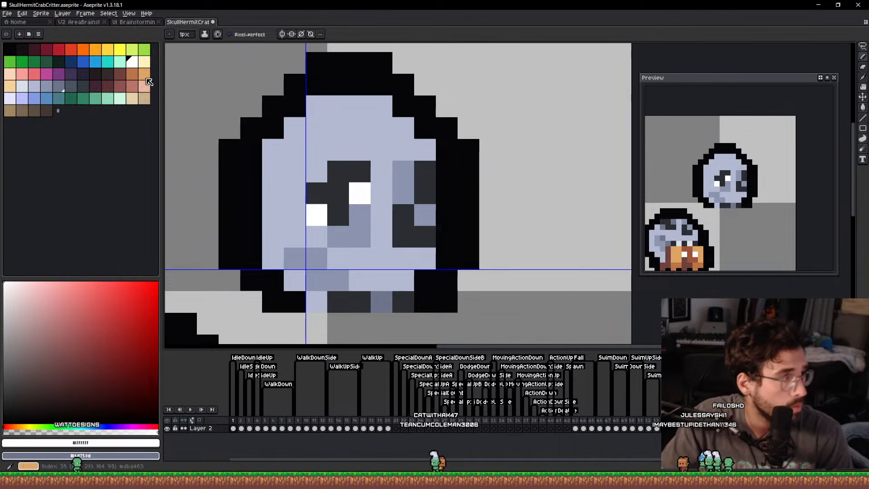
pyautogui.click(132, 73)
pyautogui.click(338, 215)
pyautogui.scroll(-7, 344, 206)
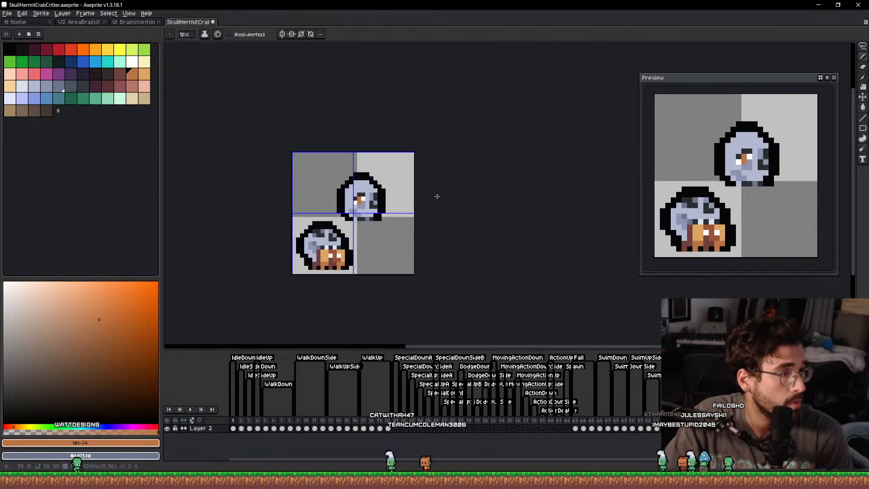
pyautogui.scroll(4, 417, 199)
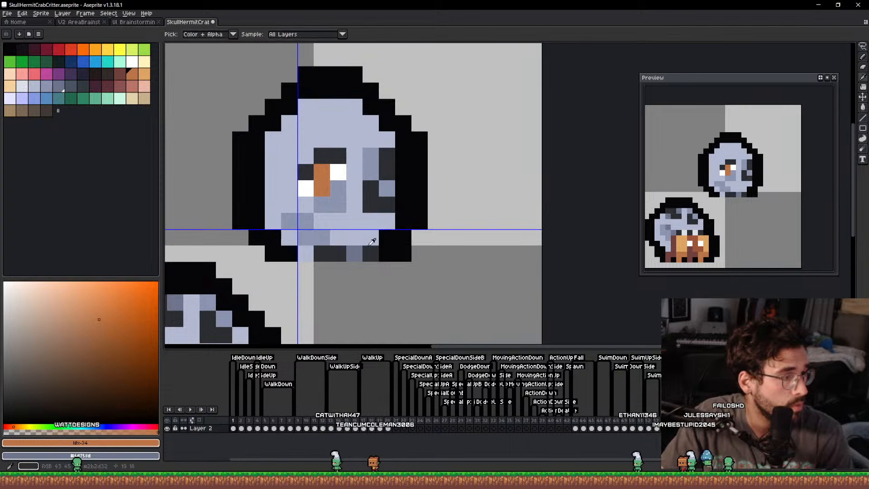
# Extend the jaw's front by one pixel, shift the dark and grey teeth forward, and repaint the lower back in lavender with a black outline.
pyautogui.keyDown('alt'); pyautogui.click(388, 251); pyautogui.keyUp('alt')
pyautogui.keyDown('alt'); pyautogui.click(378, 254); pyautogui.keyUp('alt')
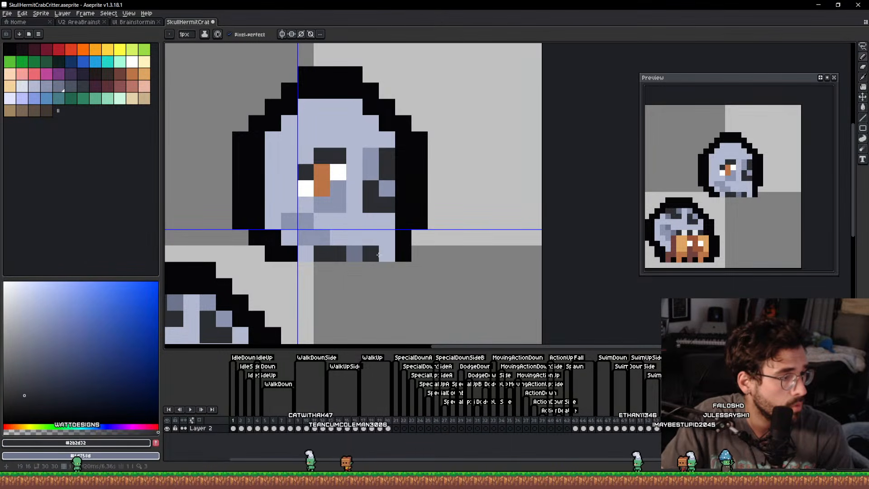
pyautogui.keyDown('alt'); pyautogui.click(310, 234); pyautogui.keyUp('alt')
pyautogui.click(338, 253)
pyautogui.press(']')
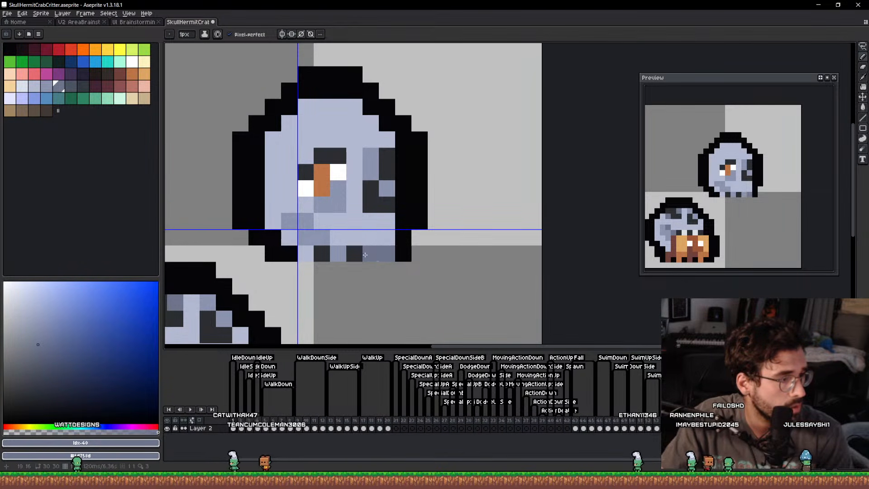
pyautogui.keyDown('alt'); pyautogui.click(324, 253); pyautogui.keyUp('alt')
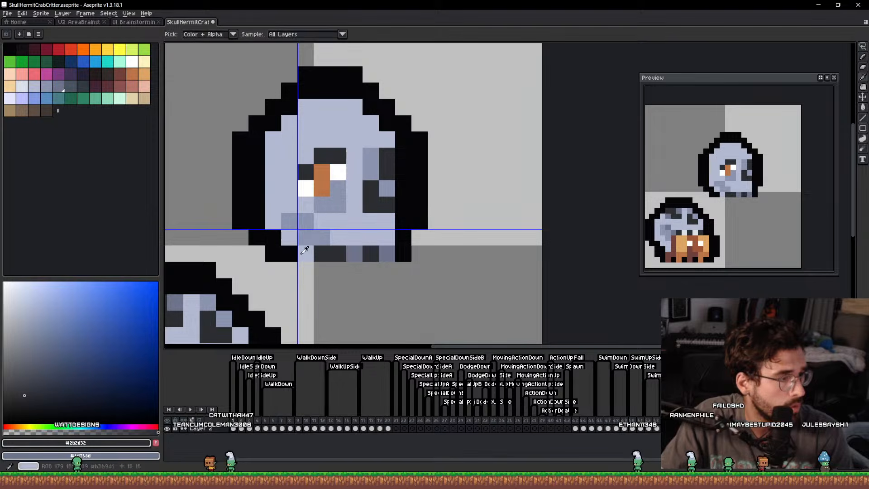
pyautogui.keyDown('alt'); pyautogui.click(301, 254); pyautogui.keyUp('alt')
pyautogui.keyDown('alt'); pyautogui.click(272, 237); pyautogui.keyUp('alt')
pyautogui.click(376, 247)
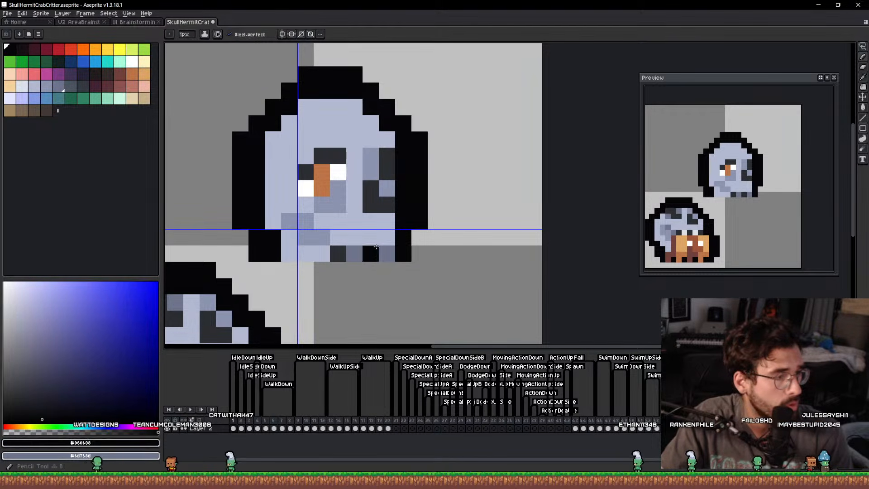
# Lasso the skull's upper front, including the far eye, and move it one pixel forward.
pyautogui.press('q')
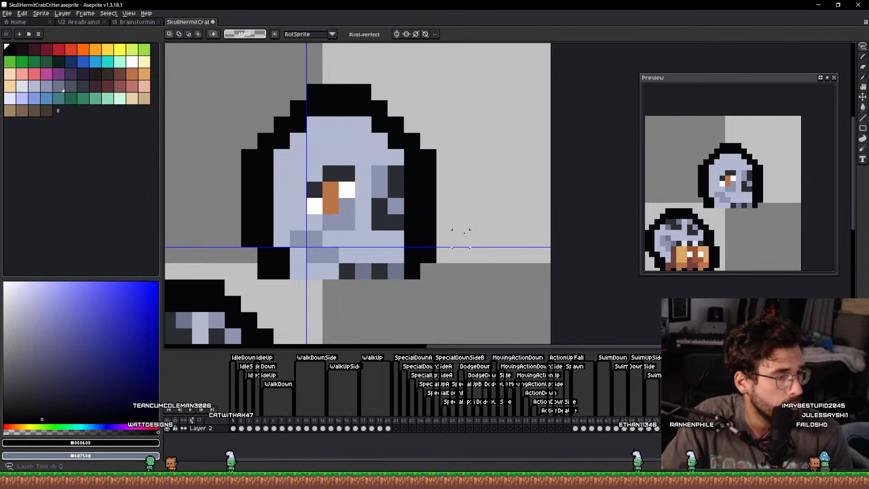
pyautogui.moveTo(409, 204)
pyautogui.mouseDown()
pyautogui.moveTo(380, 189)
pyautogui.moveTo(362, 74)
pyautogui.moveTo(510, 91)
pyautogui.mouseUp()
pyautogui.click(453, 168)
pyautogui.moveTo(453, 172); pyautogui.dragTo(461, 174)
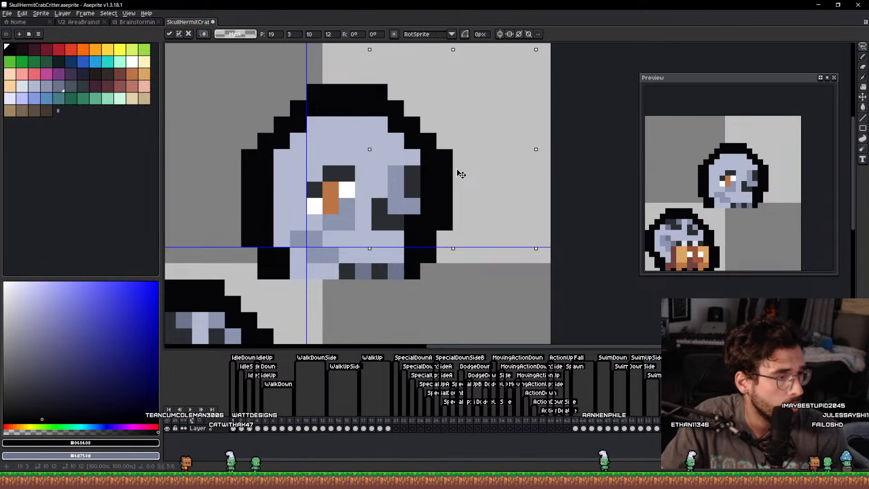
pyautogui.hotkey('ctrl', 'd')
# Fill the upper part of the far eye socket with dark grey and repaint the pixels beneath it.
pyautogui.press('b')
pyautogui.keyDown('alt'); pyautogui.click(386, 154); pyautogui.keyUp('alt')
pyautogui.moveTo(396, 173)
pyautogui.mouseDown()
pyautogui.moveTo(393, 203)
pyautogui.moveTo(397, 190)
pyautogui.mouseUp()
pyautogui.keyDown('alt'); pyautogui.click(405, 188); pyautogui.keyUp('alt')
pyautogui.keyDown('alt'); pyautogui.click(410, 205); pyautogui.keyUp('alt')
pyautogui.click(402, 204)
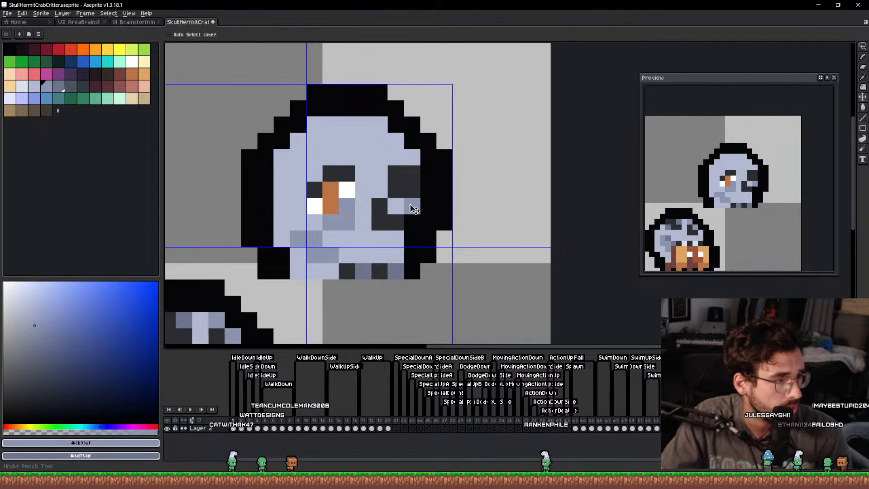
pyautogui.keyDown('alt'); pyautogui.click(397, 212); pyautogui.keyUp('alt')
pyautogui.click(412, 156)
# Touch up the skull's lower front below the far eye with lavender #b3b9d1 and save the file.
pyautogui.scroll(-5, 420, 156)
pyautogui.scroll(6, 412, 171)
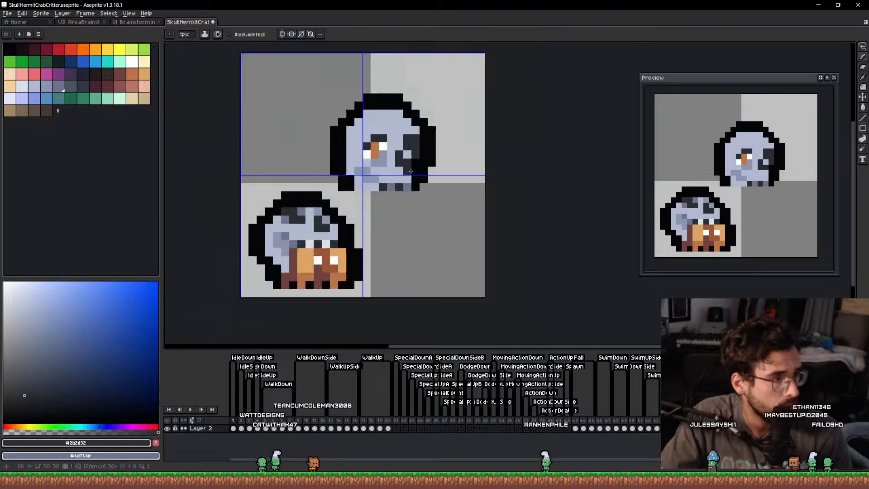
pyautogui.keyDown('alt'); pyautogui.click(401, 164); pyautogui.keyUp('alt')
pyautogui.click(421, 169)
pyautogui.scroll(-4, 447, 163)
pyautogui.scroll(-1, 456, 267)
pyautogui.hotkey('ctrl', 's')
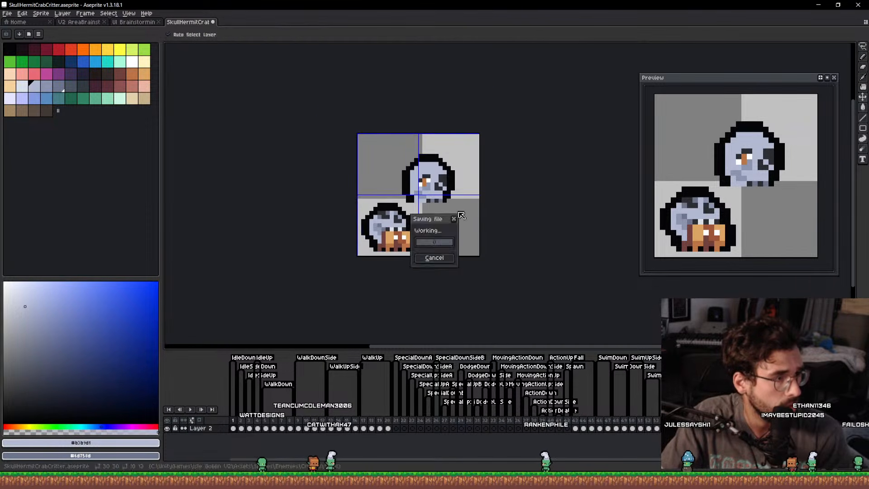
# Move the frame 1 artwork two pixels left and round the black outline at the skull's lower back corner, erasing the excess.
pyautogui.press('v')
pyautogui.moveTo(433, 184); pyautogui.dragTo(427, 188)
pyautogui.scroll(3, 428, 189)
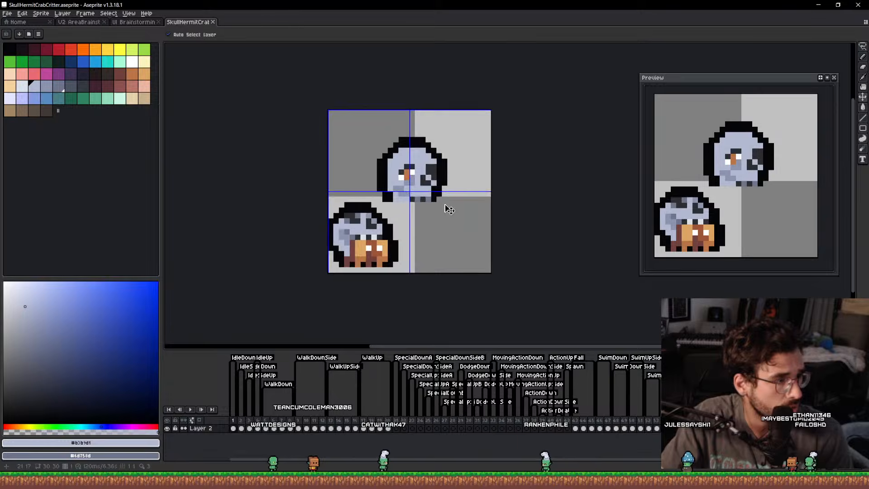
pyautogui.press('b')
pyautogui.keyDown('alt'); pyautogui.click(341, 189); pyautogui.keyUp('alt')
pyautogui.click(351, 187)
pyautogui.press('e')
pyautogui.click(329, 187)
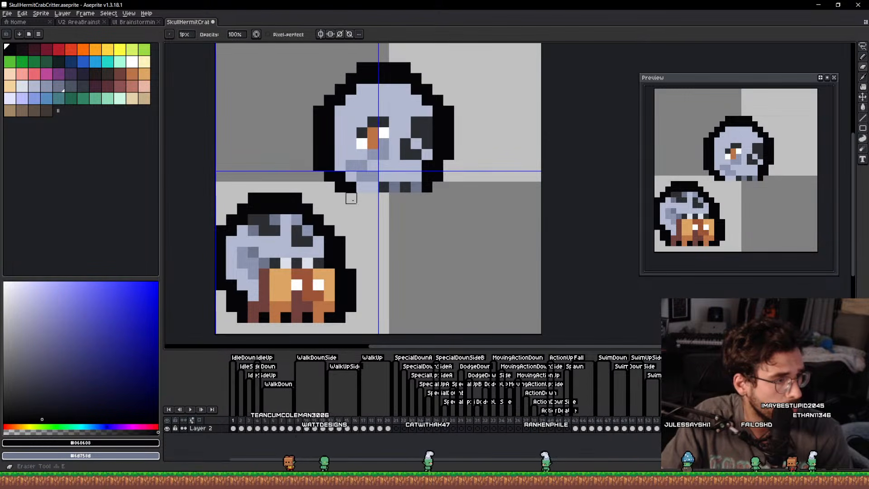
# On frame 5, paint the brown middle foot over with black #060608.
pyautogui.click(266, 429)
pyautogui.scroll(-2, 453, 264)
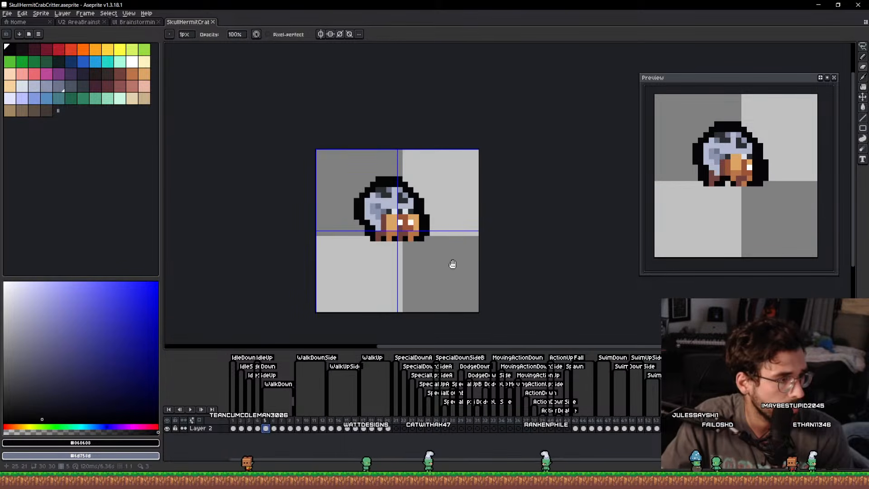
pyautogui.scroll(6, 380, 250)
pyautogui.press('b')
pyautogui.keyDown('alt'); pyautogui.click(443, 289); pyautogui.keyUp('alt')
pyautogui.click(428, 278)
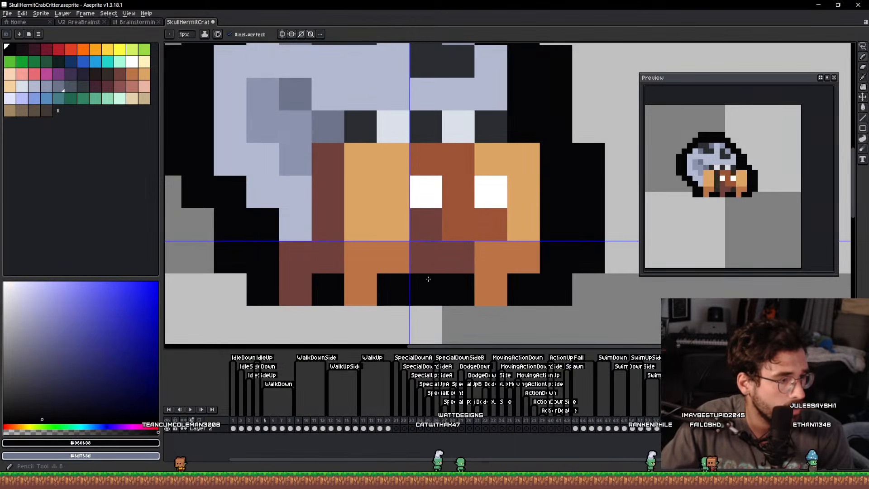
pyautogui.scroll(-3, 449, 252)
pyautogui.scroll(2, 498, 253)
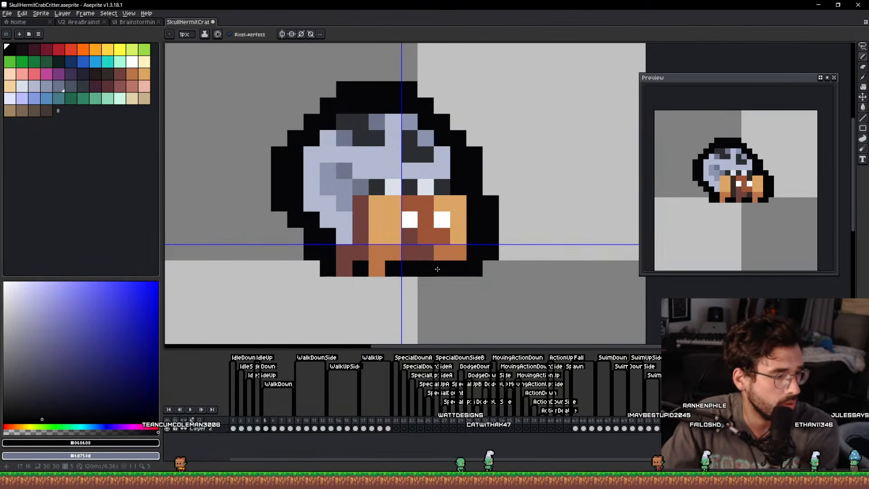
# Flip back and forth through the walk frames to compare the crab's leg and claw poses.
pyautogui.press('.')
pyautogui.press('.')
pyautogui.press('.')
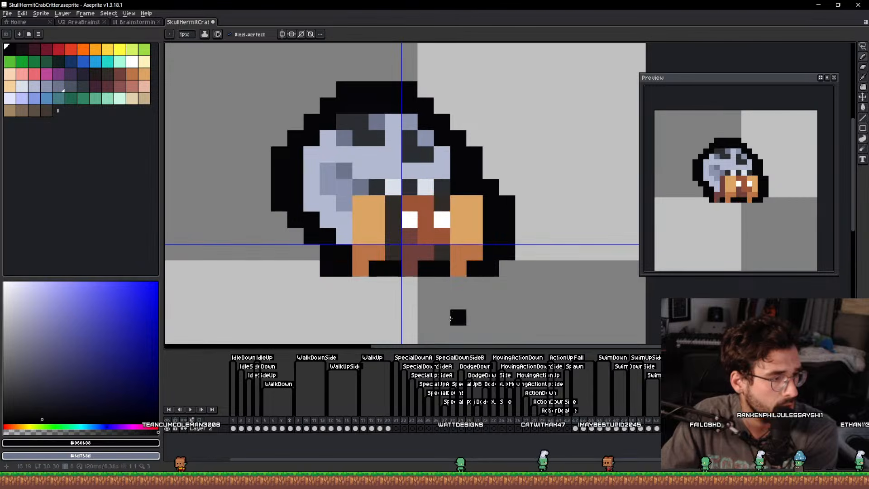
pyautogui.press(',')
pyautogui.press(',')
pyautogui.press(',')
pyautogui.press(',')
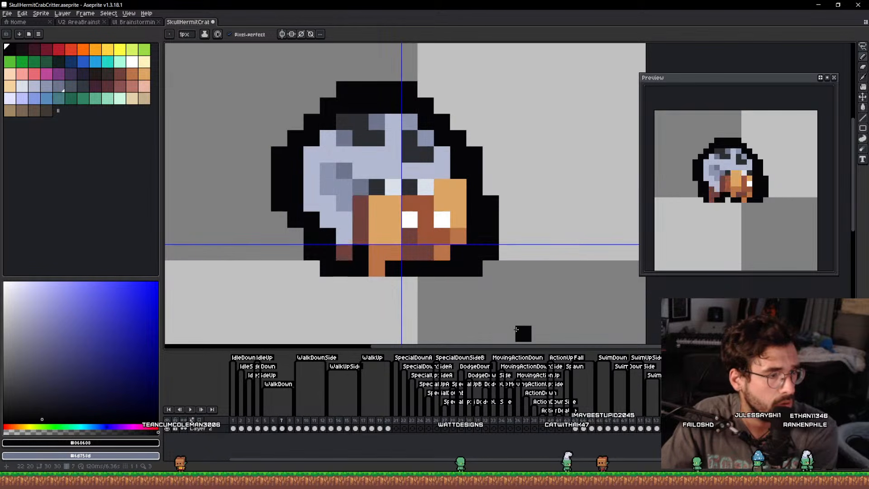
pyautogui.press('.')
pyautogui.press('.')
pyautogui.press('.')
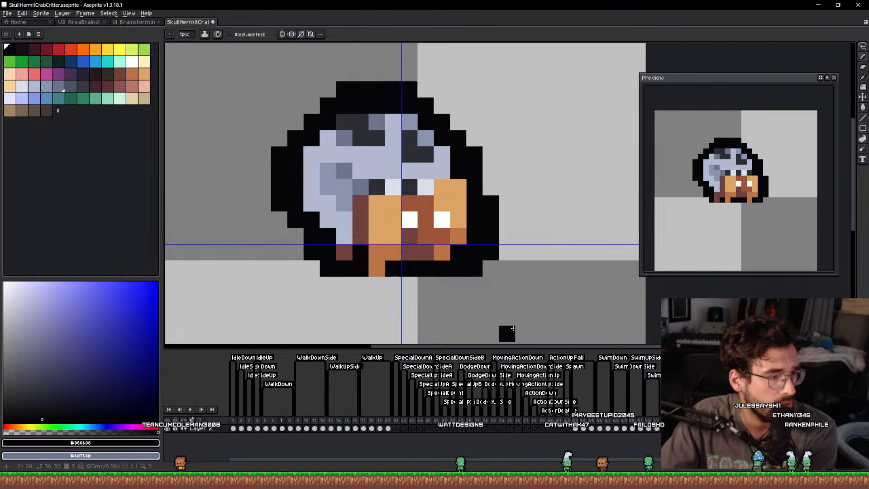
pyautogui.press('.')
pyautogui.press('.')
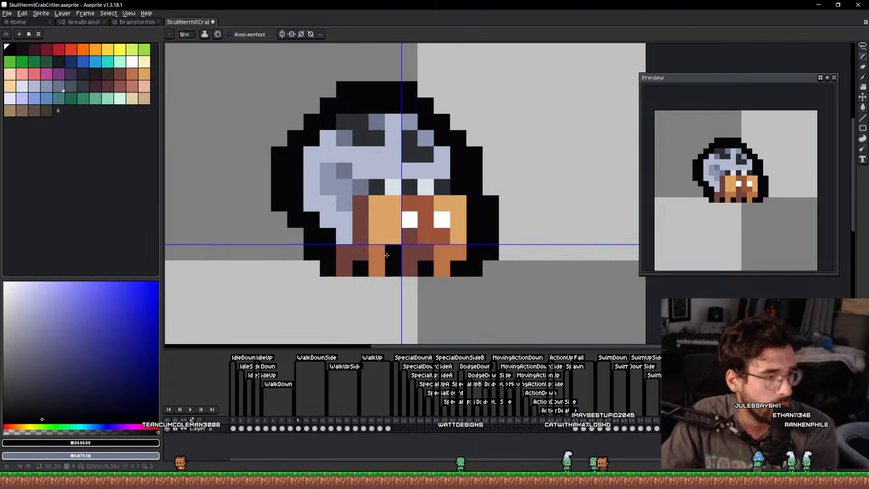
# On frame 9, raise the near claw by one pixel, black out the feet beneath it, and play the animation.
pyautogui.scroll(2, 387, 255)
pyautogui.press('q')
pyautogui.moveTo(397, 155)
pyautogui.mouseDown()
pyautogui.moveTo(396, 277)
pyautogui.moveTo(381, 130)
pyautogui.moveTo(372, 159)
pyautogui.mouseUp()
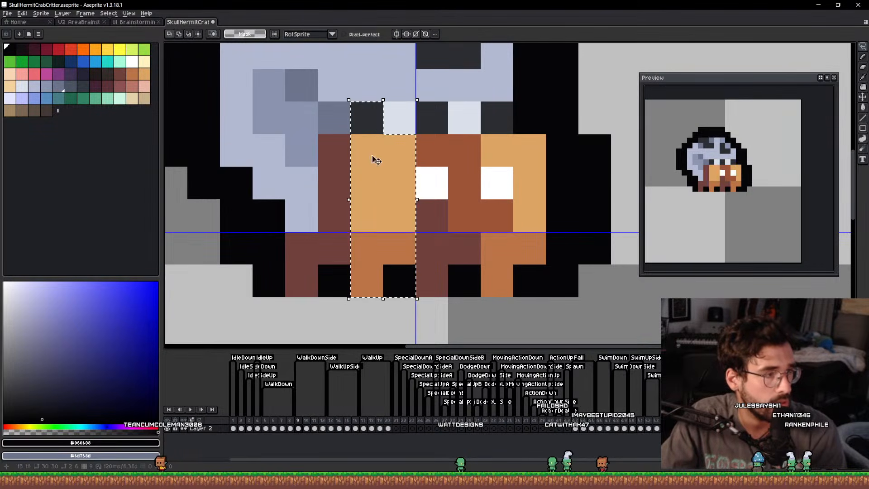
pyautogui.rightClick(367, 118)
pyautogui.moveTo(397, 196); pyautogui.dragTo(395, 155)
pyautogui.hotkey('ctrl', 'd')
pyautogui.press('b')
pyautogui.keyDown('alt'); pyautogui.click(397, 271); pyautogui.keyUp('alt')
pyautogui.click(367, 281)
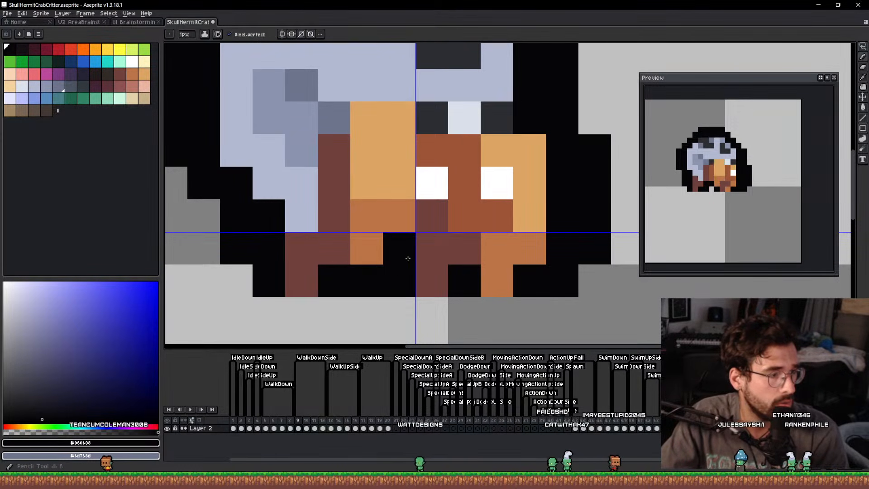
pyautogui.scroll(-1, 408, 258)
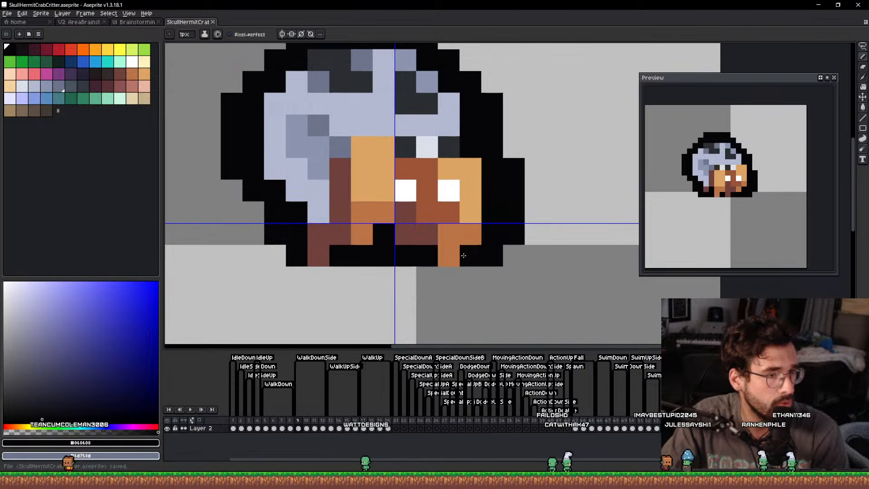
pyautogui.scroll(-1, 463, 255)
pyautogui.press('Return')
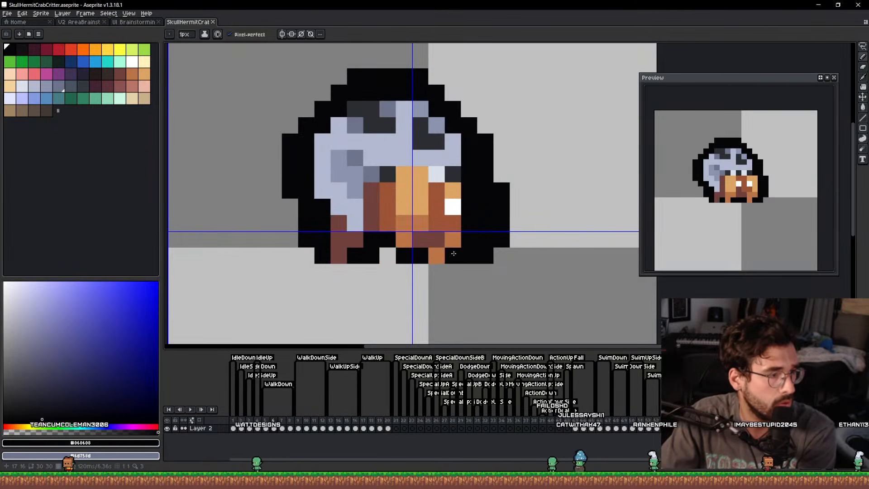
# On frame 5, raise the near claw by one pixel, black out its foot, save the file, and go to frame 6.
pyautogui.click(267, 429)
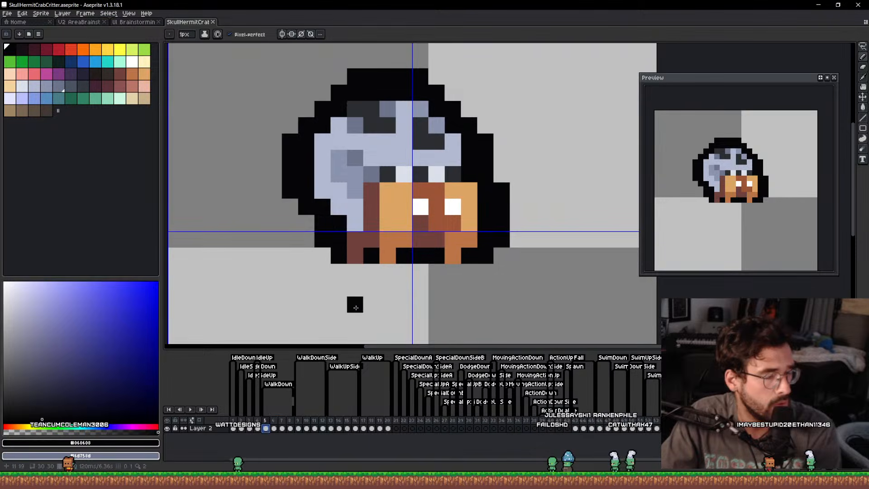
pyautogui.scroll(1, 387, 272)
pyautogui.press('q')
pyautogui.moveTo(389, 161)
pyautogui.mouseDown()
pyautogui.moveTo(404, 230)
pyautogui.moveTo(403, 208)
pyautogui.mouseUp()
pyautogui.hotkey('ctrl', 'd')
pyautogui.press('b')
pyautogui.click(383, 252)
pyautogui.hotkey('ctrl', 's')
pyautogui.scroll(-1, 431, 265)
pyautogui.hotkey('ctrl', 'z')
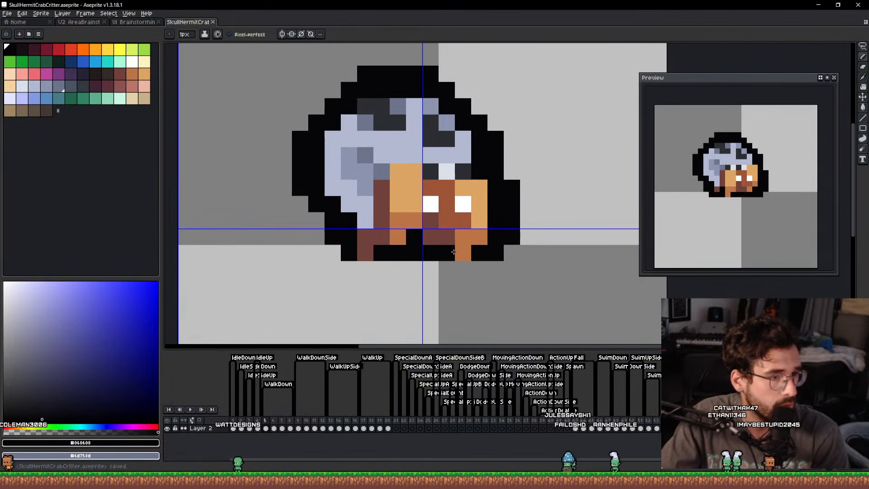
pyautogui.click(275, 429)
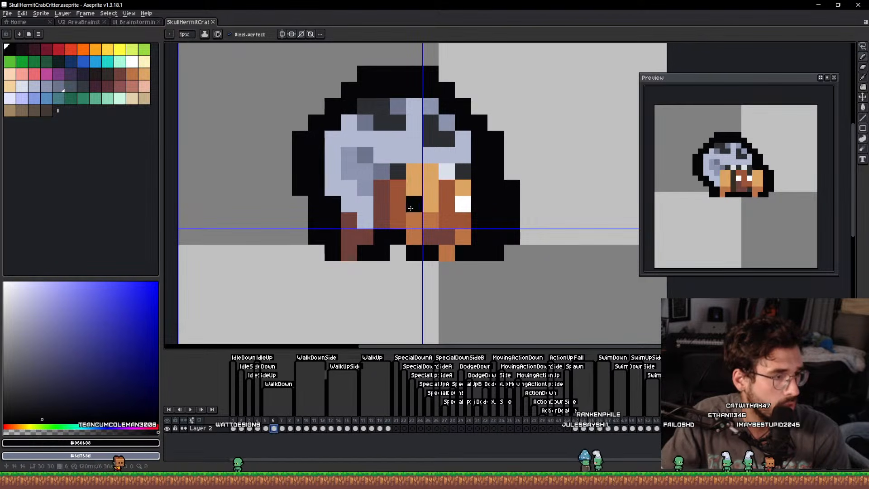
# On frame 6, lower the near claw by one pixel, repaint the skull's dark gap and pale tooth above it, and save.
pyautogui.scroll(1, 417, 202)
pyautogui.press('q')
pyautogui.moveTo(433, 161)
pyautogui.mouseDown()
pyautogui.moveTo(435, 212)
pyautogui.moveTo(417, 231)
pyautogui.moveTo(418, 158)
pyautogui.moveTo(429, 200)
pyautogui.mouseUp()
pyautogui.hotkey('ctrl', 'd')
pyautogui.press('b')
pyautogui.keyDown('alt'); pyautogui.click(391, 161); pyautogui.keyUp('alt')
pyautogui.click(434, 161)
pyautogui.keyDown('alt'); pyautogui.click(456, 162); pyautogui.keyUp('alt')
pyautogui.click(412, 161)
pyautogui.hotkey('ctrl', 's')
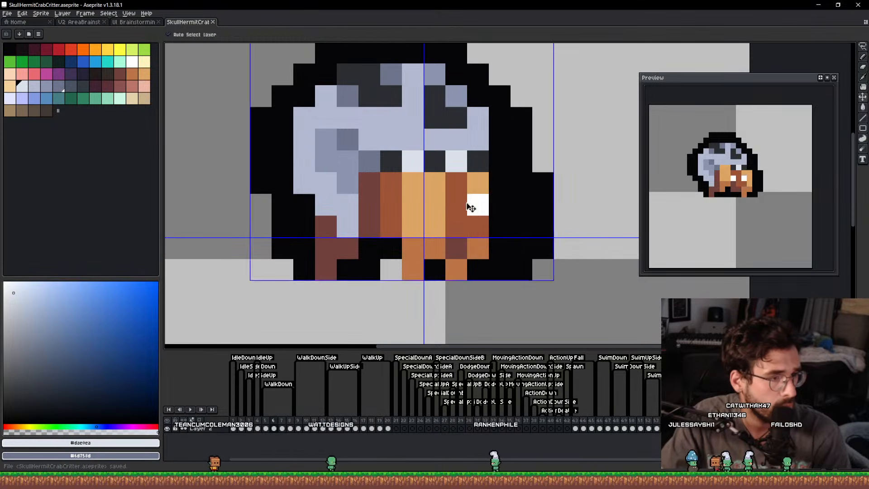
# Copy walk frames 5 to 8 over the remaining walk frames and save the file.
pyautogui.moveTo(504, 220); pyautogui.dragTo(471, 230)
pyautogui.click(265, 429)
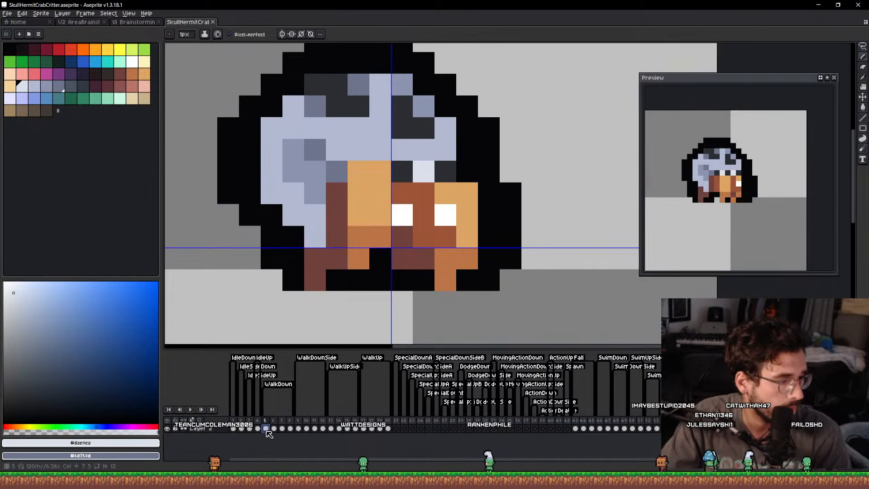
pyautogui.moveTo(267, 431); pyautogui.dragTo(287, 429)
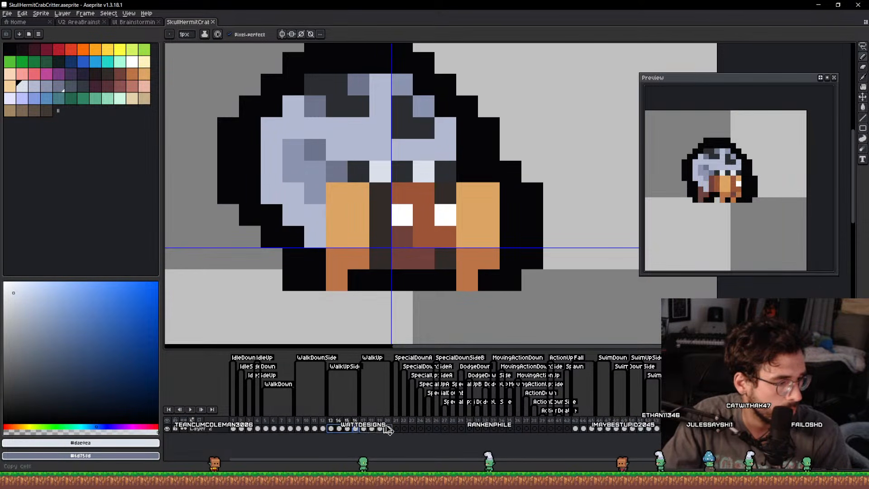
pyautogui.hotkey('ctrl', 's')
# On frame 1, paint over the orange face and white eyes in the skull's eye socket with dark #2b2d32 and save.
pyautogui.click(234, 429)
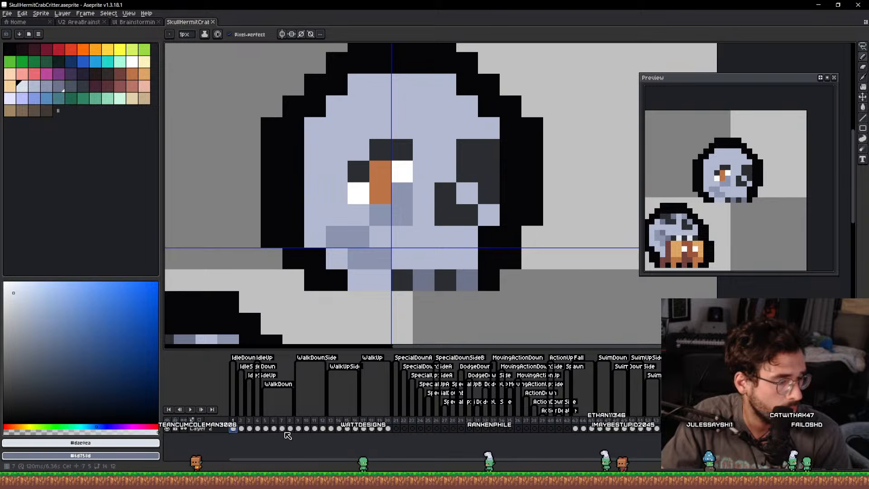
pyautogui.scroll(-3, 389, 254)
pyautogui.scroll(3, 390, 236)
pyautogui.keyDown('alt'); pyautogui.click(485, 204); pyautogui.keyUp('alt')
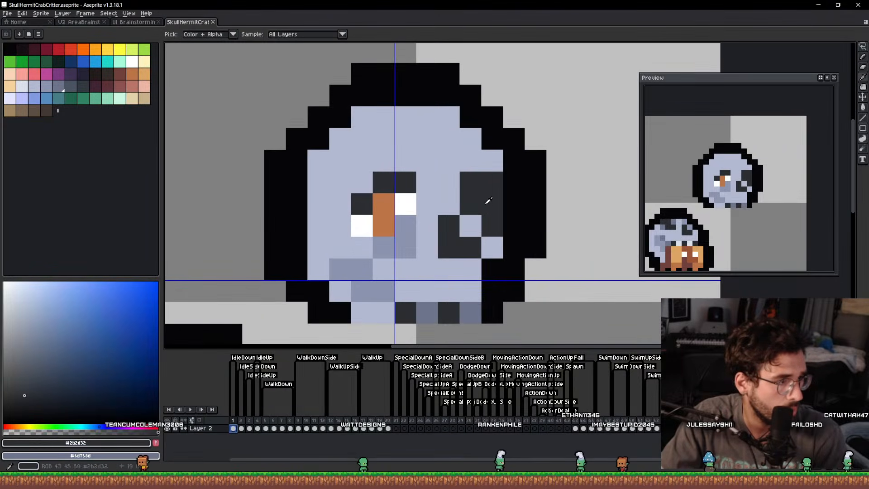
pyautogui.moveTo(383, 226); pyautogui.dragTo(403, 206)
pyautogui.hotkey('ctrl', 's')
# Erase the spare crab copy below the skull on frame 1 and save the file.
pyautogui.scroll(-2, 422, 234)
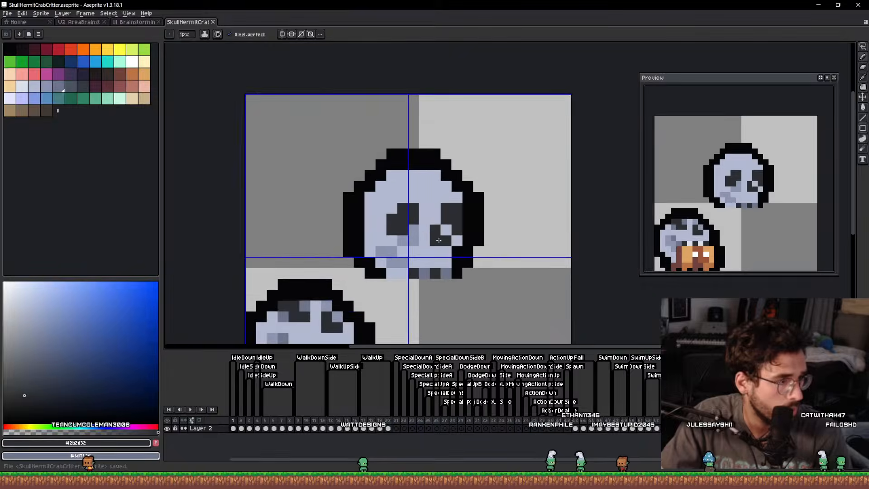
pyautogui.scroll(-2, 438, 240)
pyautogui.scroll(4, 413, 256)
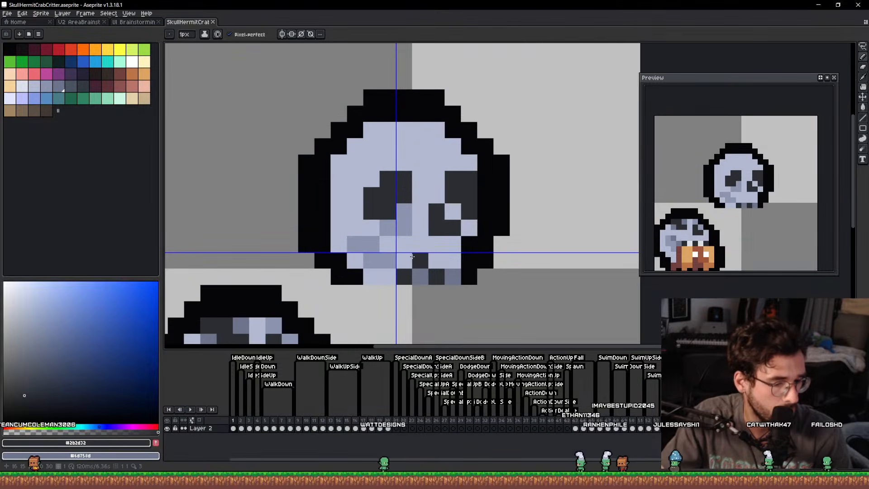
pyautogui.scroll(-2, 413, 257)
pyautogui.press('v')
pyautogui.scroll(1, 343, 332)
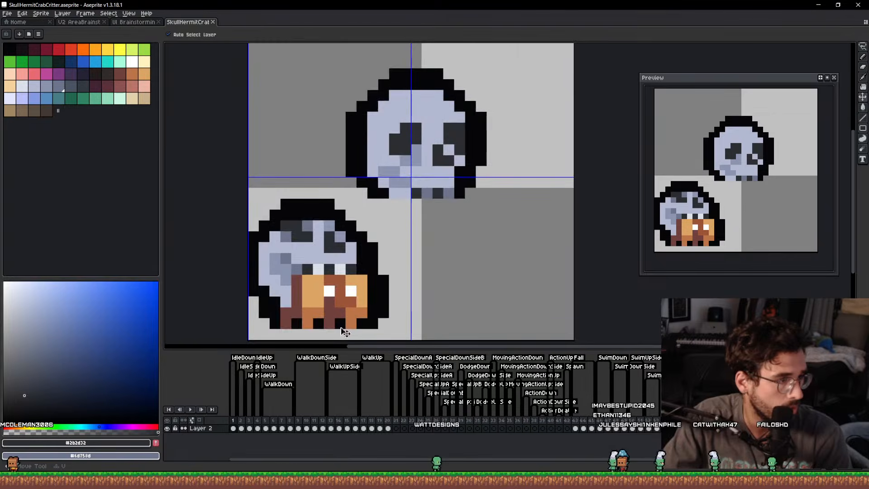
pyautogui.press('e')
pyautogui.moveTo(347, 277); pyautogui.dragTo(307, 272)
pyautogui.press('b')
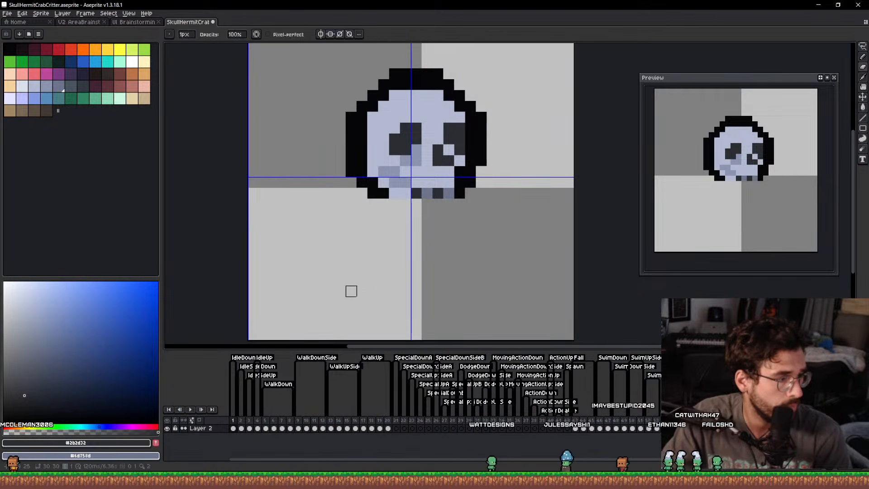
pyautogui.hotkey('ctrl', 's')
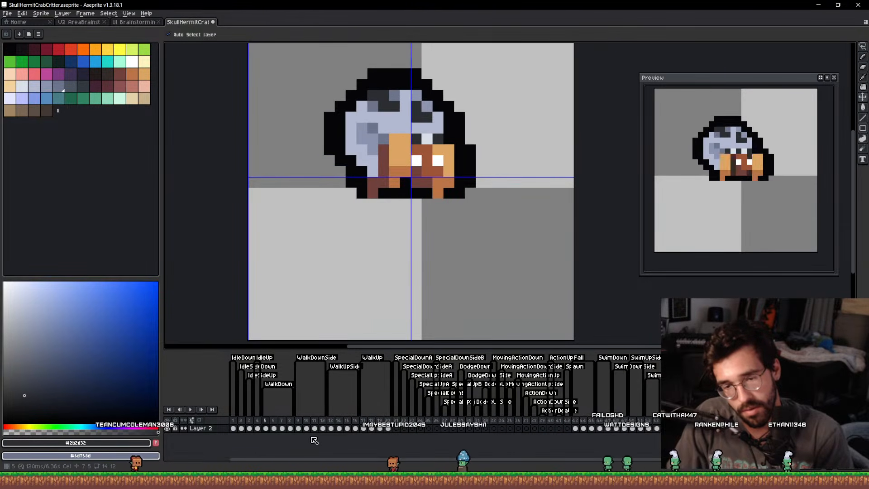
# On frame 4, shade the lower outer edges of the skull's eye sockets with slate grey.
pyautogui.press('b')
pyautogui.scroll(2, 415, 125)
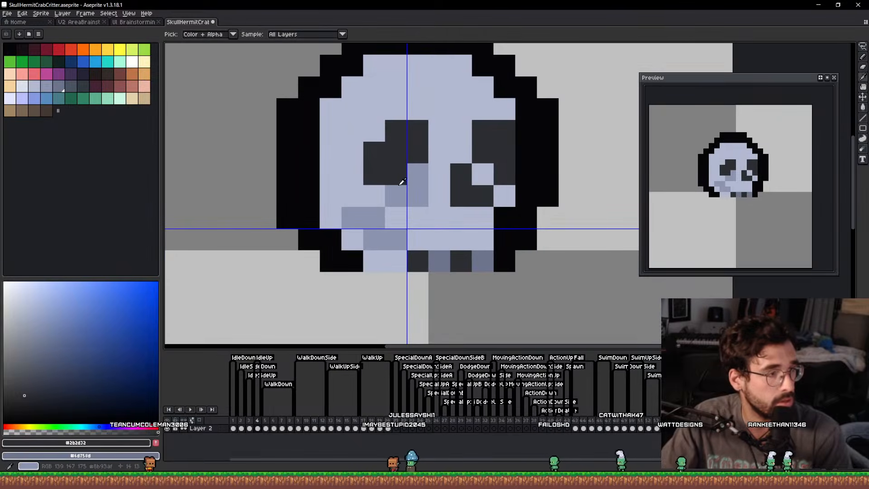
pyautogui.keyDown('alt'); pyautogui.click(400, 186); pyautogui.keyUp('alt')
pyautogui.press('b')
pyautogui.moveTo(374, 153)
pyautogui.mouseDown()
pyautogui.moveTo(380, 176)
pyautogui.moveTo(376, 153)
pyautogui.mouseUp()
pyautogui.scroll(-1, 385, 175)
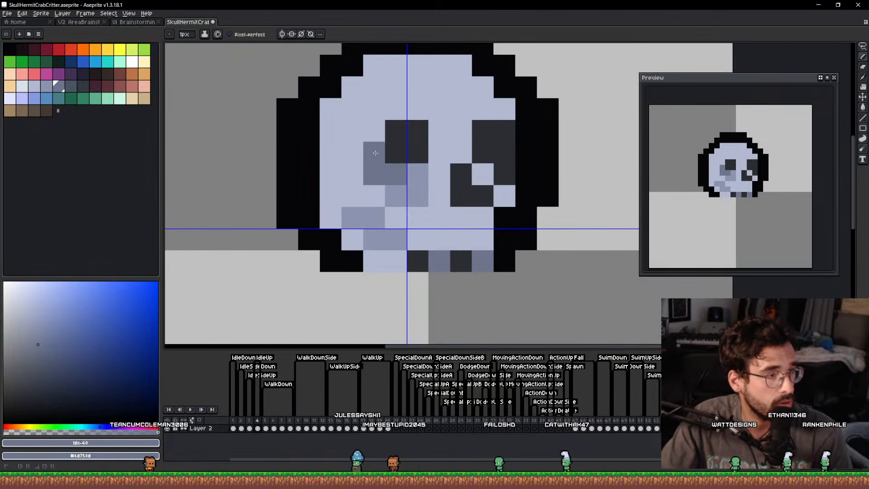
pyautogui.click(418, 175)
pyautogui.scroll(-6, 439, 168)
pyautogui.moveTo(478, 164); pyautogui.dragTo(472, 169)
pyautogui.scroll(4, 441, 175)
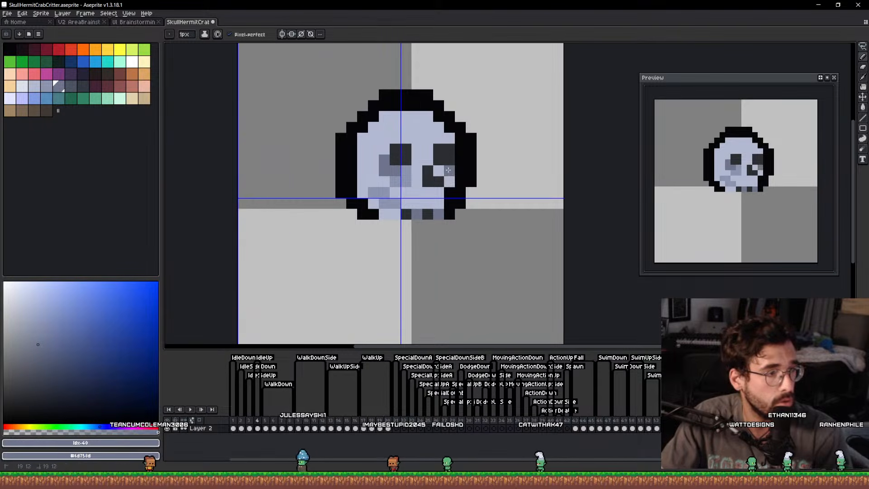
# Add slate grey shading pixels at both upper corners of the skull, save the file, and play the animation.
pyautogui.keyDown('alt'); pyautogui.click(448, 180); pyautogui.keyUp('alt')
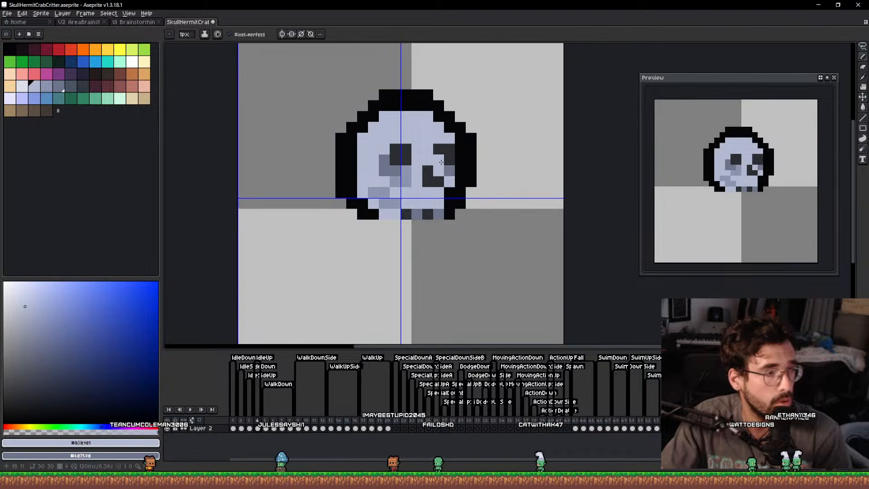
pyautogui.moveTo(441, 162); pyautogui.dragTo(418, 174)
pyautogui.scroll(2, 401, 120)
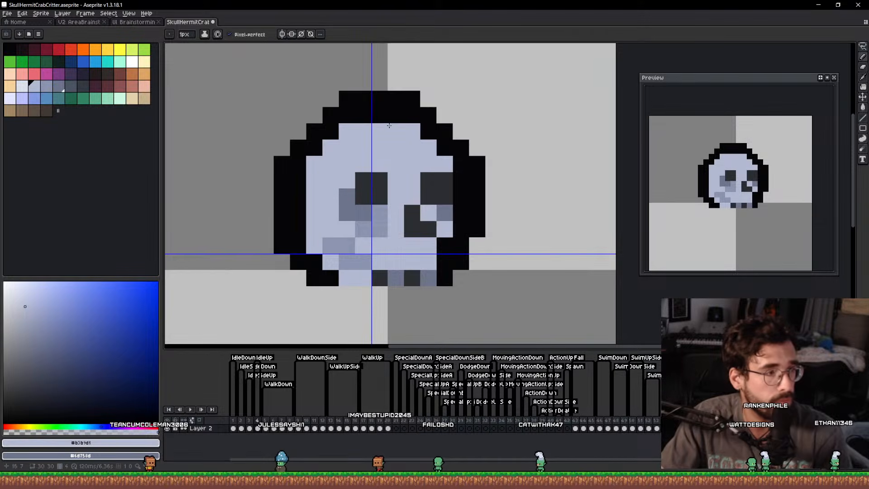
pyautogui.keyDown('alt'); pyautogui.click(362, 192); pyautogui.keyUp('alt')
pyautogui.click(351, 131)
pyautogui.scroll(-3, 539, 164)
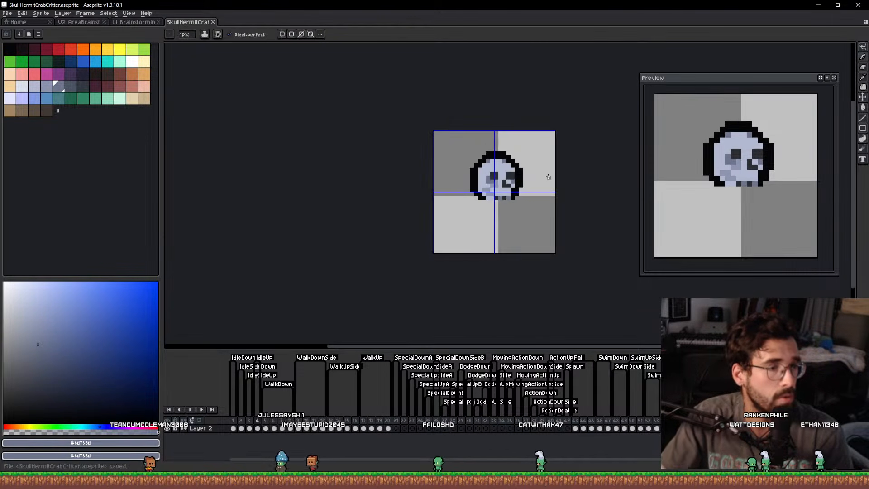
pyautogui.hotkey('ctrl', 's')
pyautogui.press('Return')
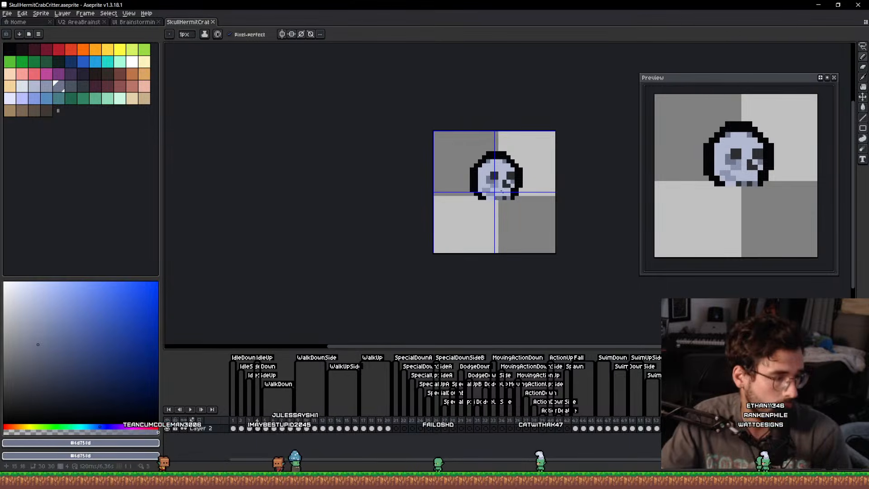
# Copy the shaded skull from frame 4 over the other idle frames and check the walk frames and frame 43.
pyautogui.scroll(3, 546, 174)
pyautogui.moveTo(540, 176); pyautogui.dragTo(438, 262)
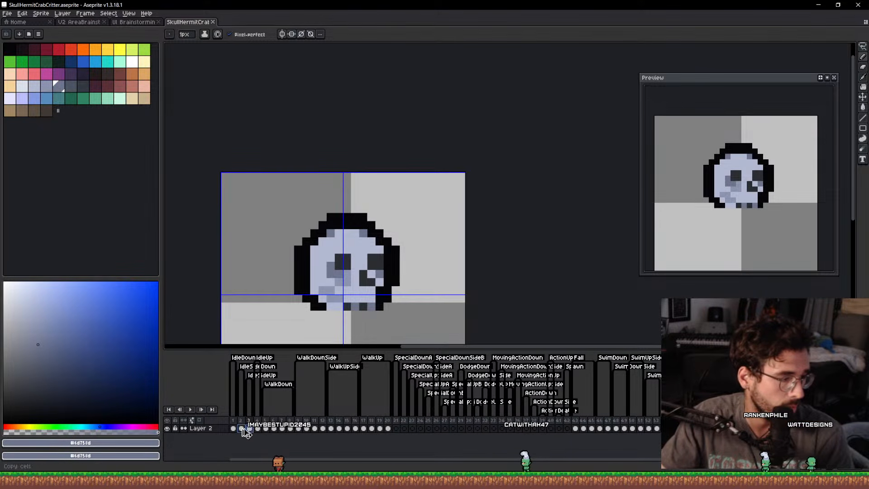
pyautogui.moveTo(299, 427); pyautogui.dragTo(379, 428)
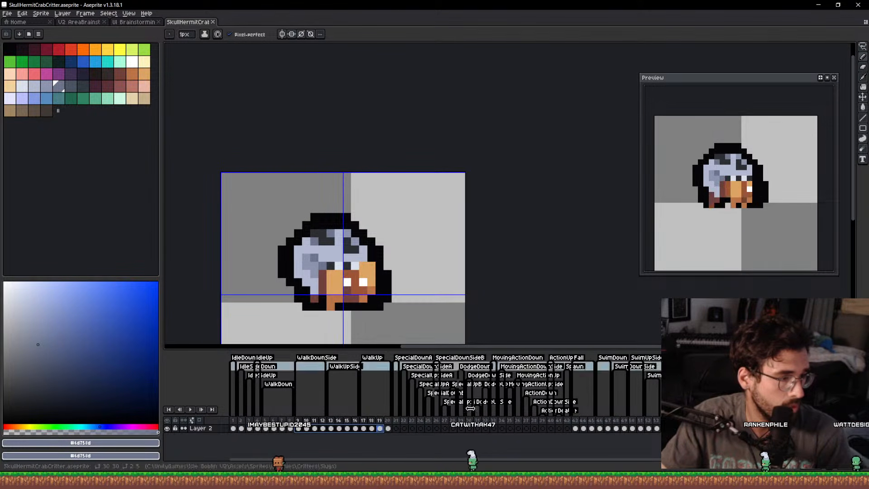
pyautogui.click(576, 427)
pyautogui.moveTo(455, 321); pyautogui.dragTo(451, 252)
pyautogui.click(233, 427)
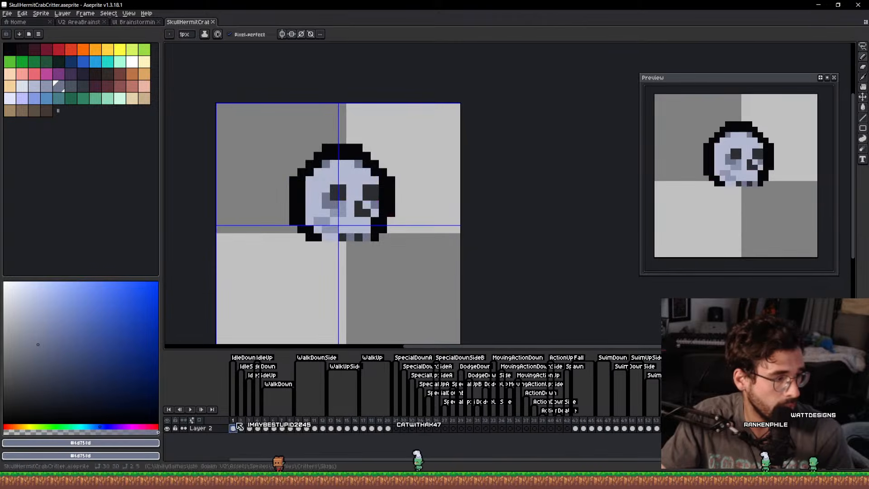
# Copy the crab from frame 5 and paste it into frame 43 in place of the erased slug, nudging it into position.
pyautogui.click(265, 427)
pyautogui.press('q')
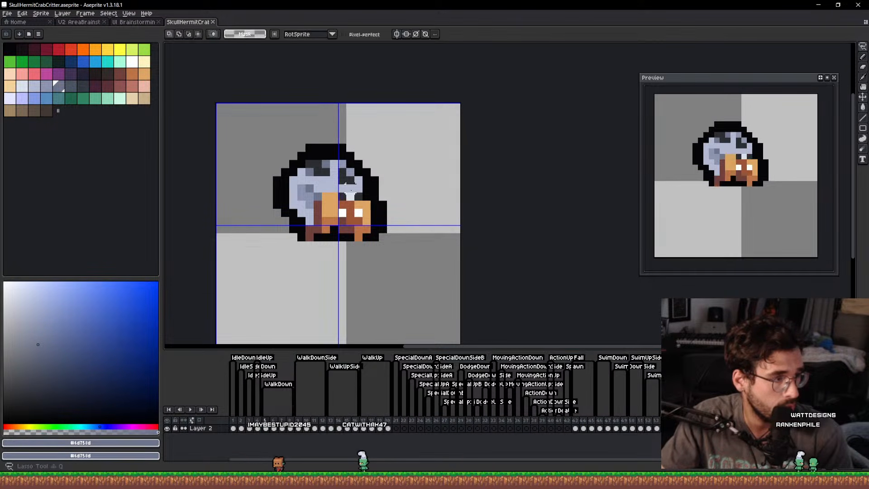
pyautogui.moveTo(427, 227); pyautogui.dragTo(434, 217)
pyautogui.hotkey('ctrl', 'c')
pyautogui.hotkey('ctrl', 'd')
pyautogui.click(576, 429)
pyautogui.press('e')
pyautogui.moveTo(338, 275)
pyautogui.mouseDown()
pyautogui.moveTo(357, 233)
pyautogui.moveTo(411, 272)
pyautogui.mouseUp()
pyautogui.hotkey('ctrl', 'v')
pyautogui.press('Left')
pyautogui.hotkey('ctrl', 'd')
# On frame 43, delete the crab's black outline and rebuild it in black around the whole body and feet.
pyautogui.press('w')
pyautogui.click(347, 261)
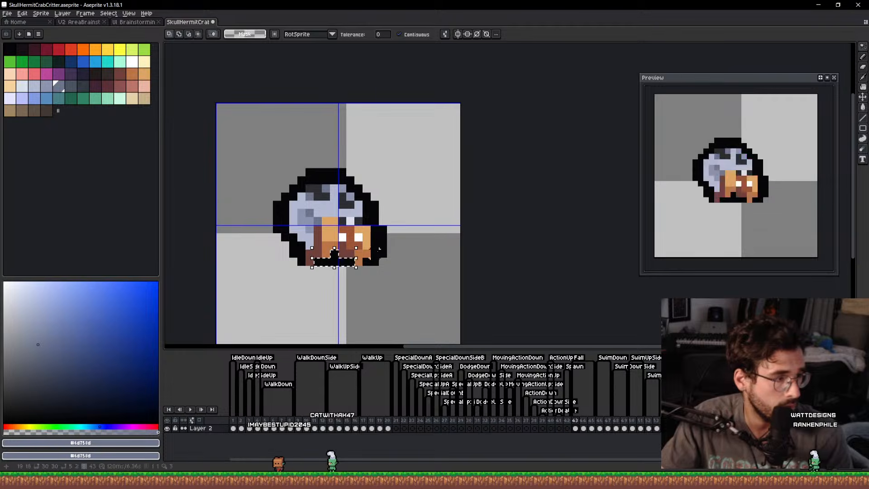
pyautogui.click(382, 256)
pyautogui.press('Delete')
pyautogui.hotkey('ctrl', 'd')
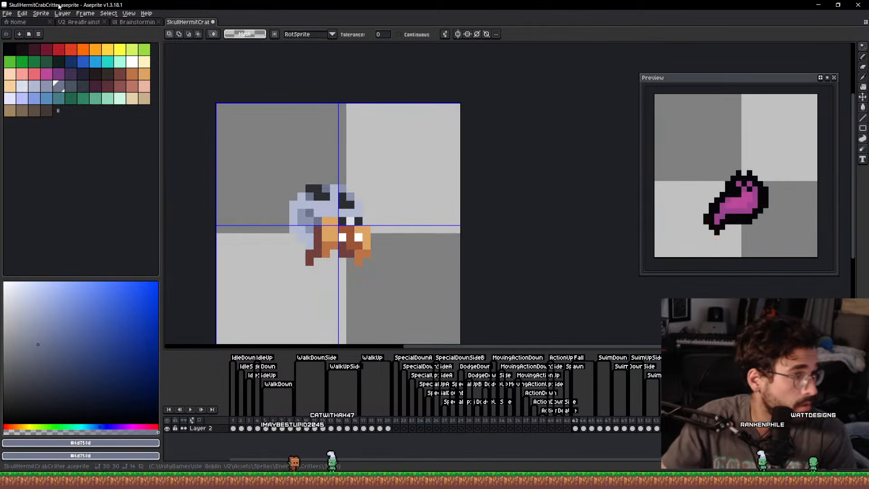
pyautogui.click(15, 50)
pyautogui.hotkey('ctrl', 'z')
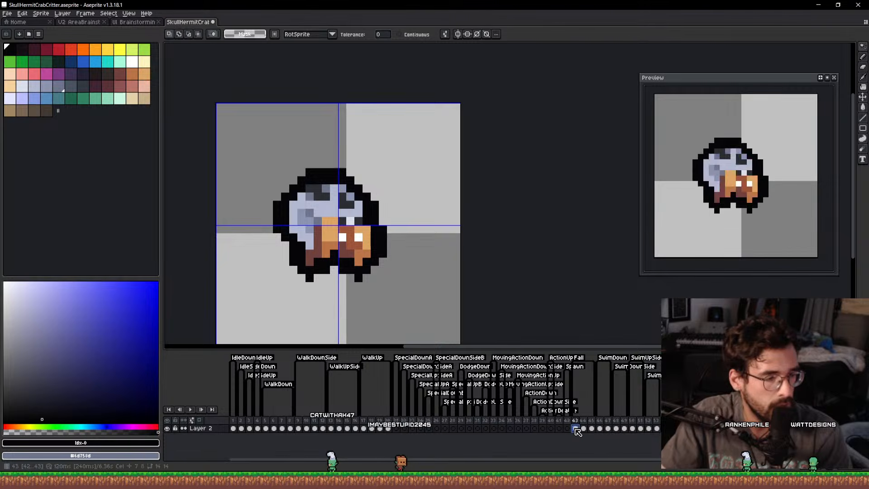
# Copy the outlined crab from frame 43 to frames 44 and 45, lowering it by one pixel on frame 45.
pyautogui.hotkey('ctrl', 'z')
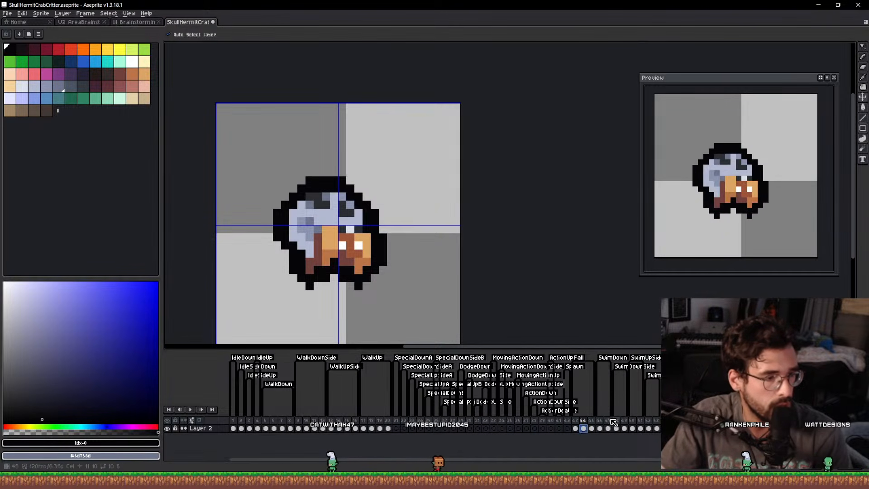
pyautogui.click(589, 429)
pyautogui.click(575, 428)
pyautogui.moveTo(579, 428); pyautogui.dragTo(581, 430)
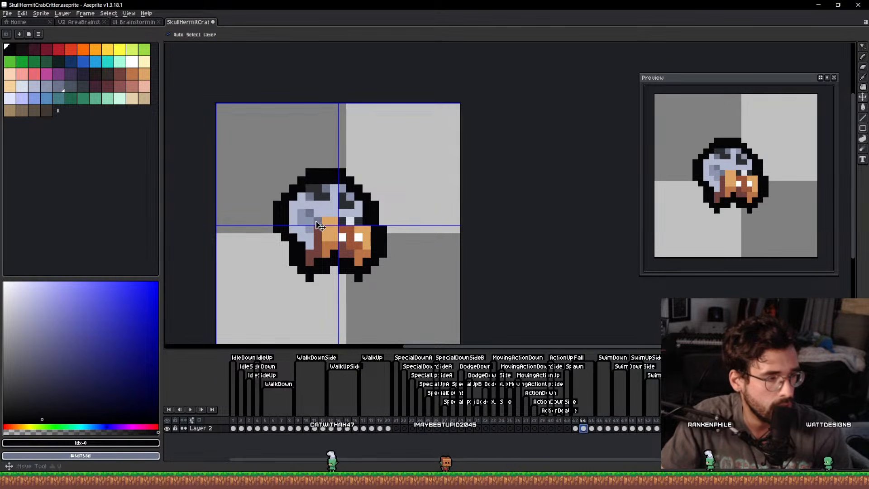
pyautogui.hotkey('ctrl', 'z')
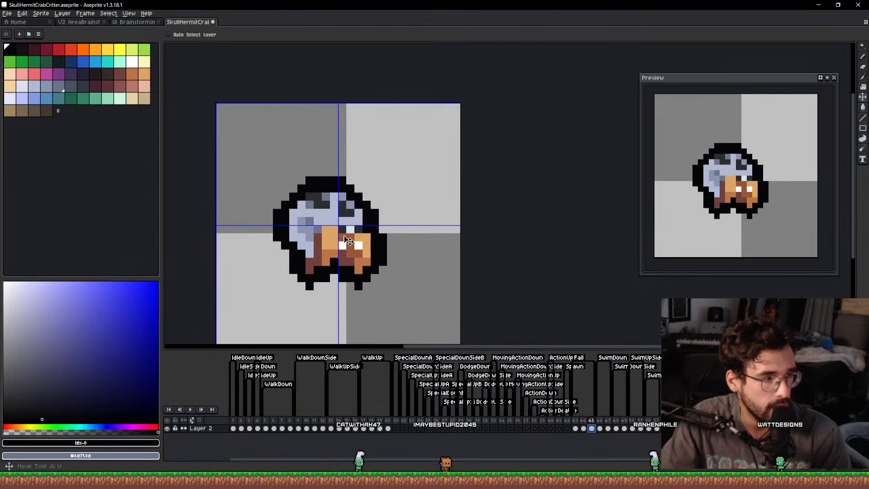
# Compare frames 46, 5 and 1, paint one white eye pixel in each skull socket on frame 1, and carry it to frame 4.
pyautogui.click(601, 429)
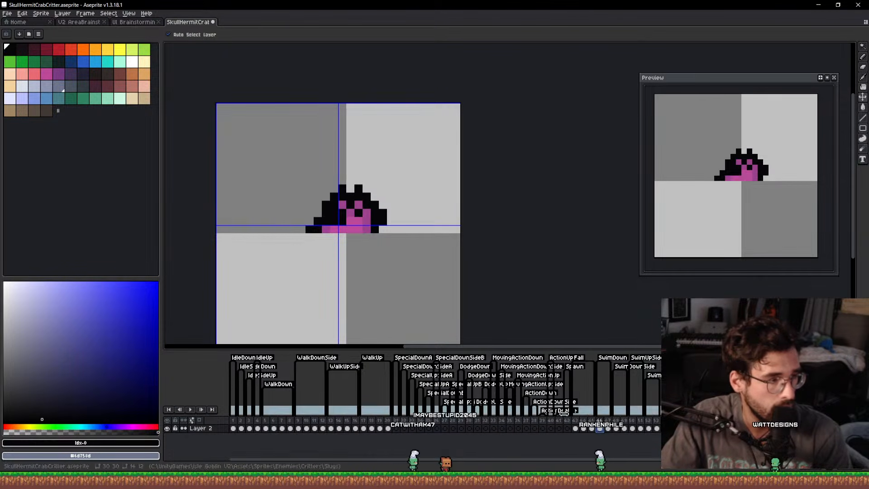
pyautogui.click(266, 429)
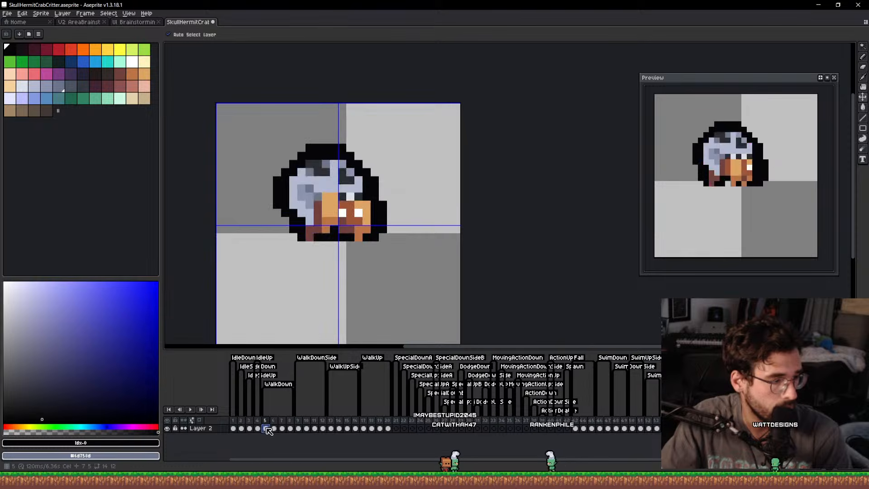
pyautogui.click(234, 428)
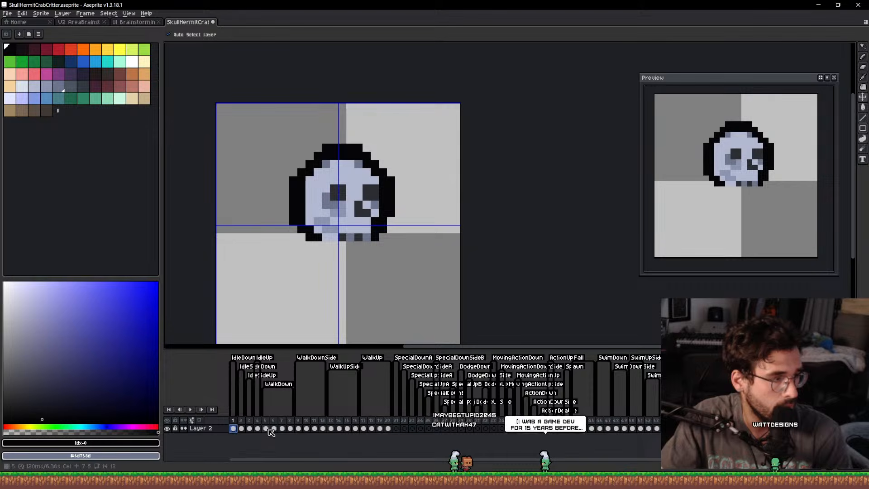
pyautogui.click(266, 428)
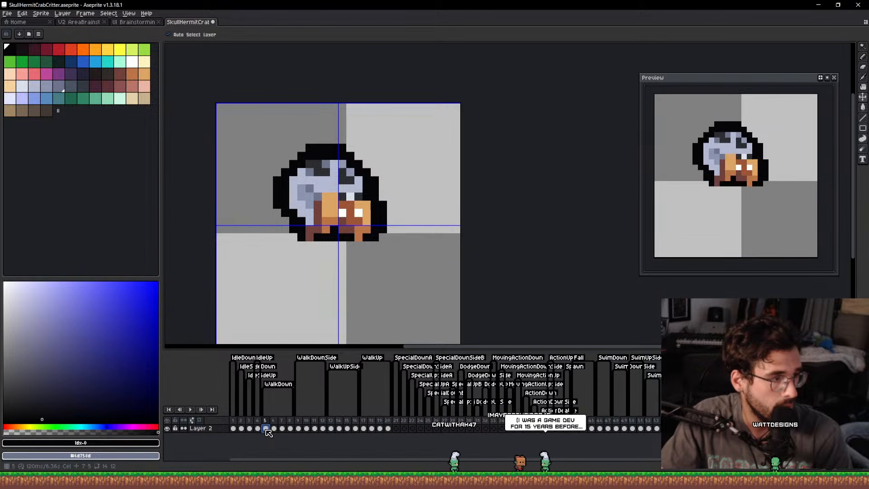
pyautogui.click(234, 428)
pyautogui.scroll(4, 347, 188)
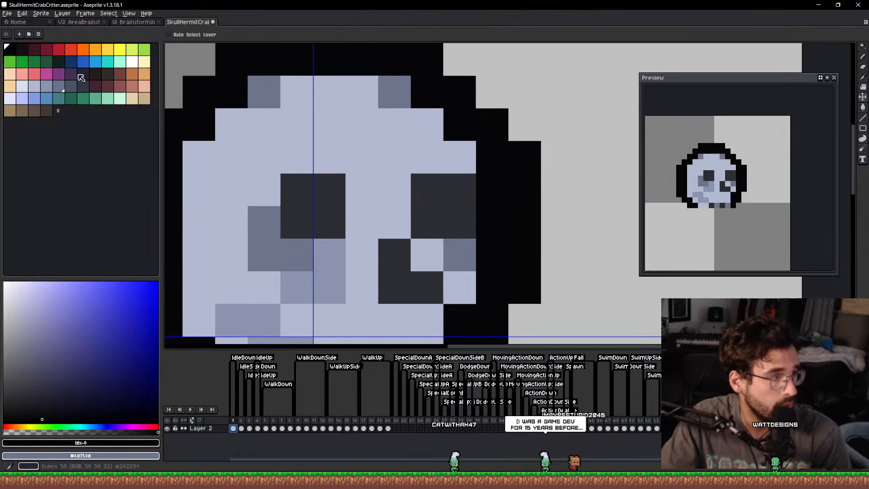
pyautogui.click(132, 62)
pyautogui.click(335, 223)
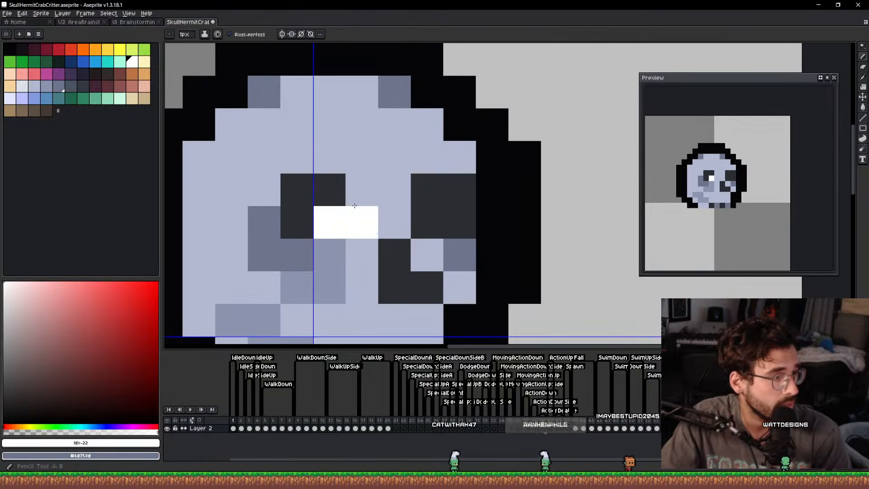
pyautogui.scroll(-6, 385, 209)
pyautogui.scroll(3, 398, 212)
pyautogui.click(397, 208)
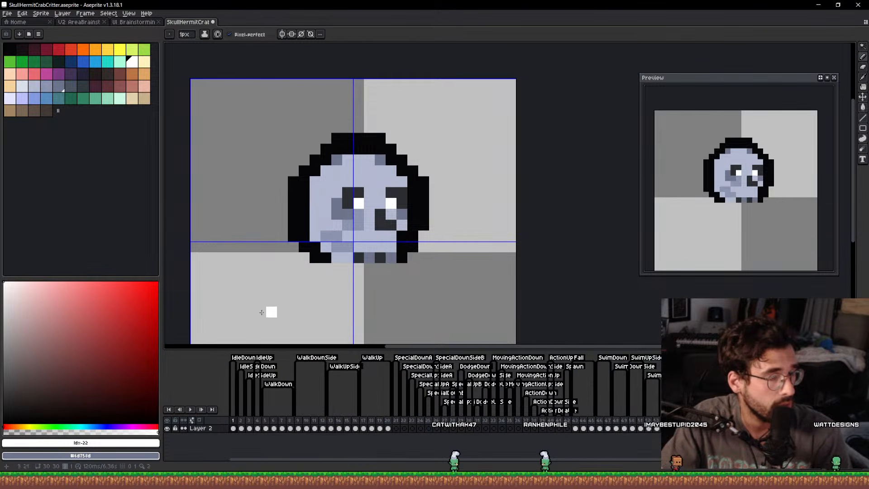
pyautogui.click(261, 428)
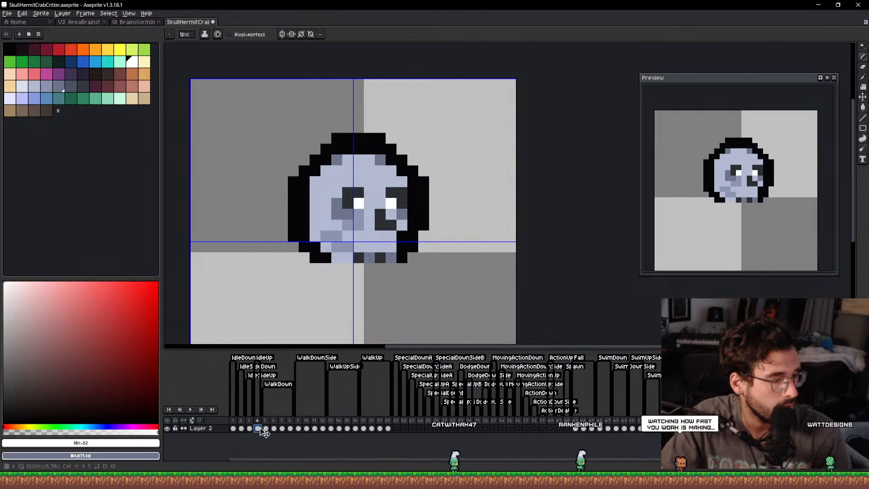
# Compare the crab frames 5, 45 and 47 with the skull in frame 1, and preview the walk animation.
pyautogui.click(265, 428)
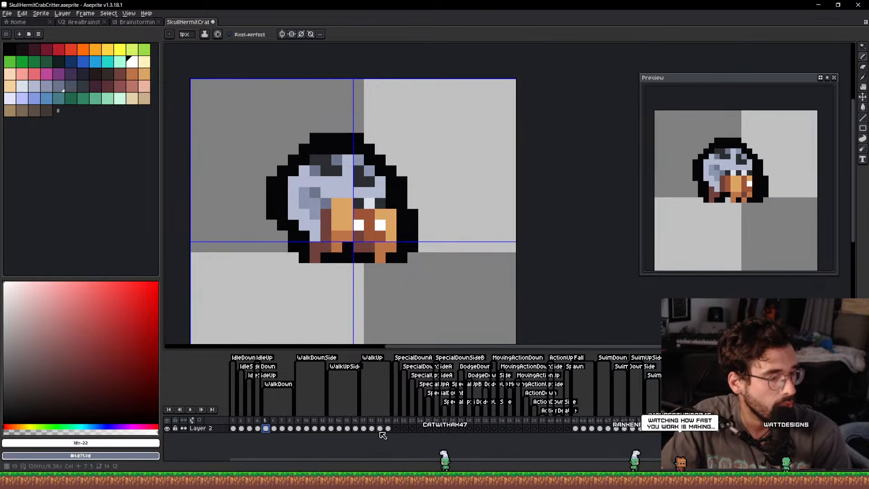
pyautogui.click(576, 429)
pyautogui.click(591, 429)
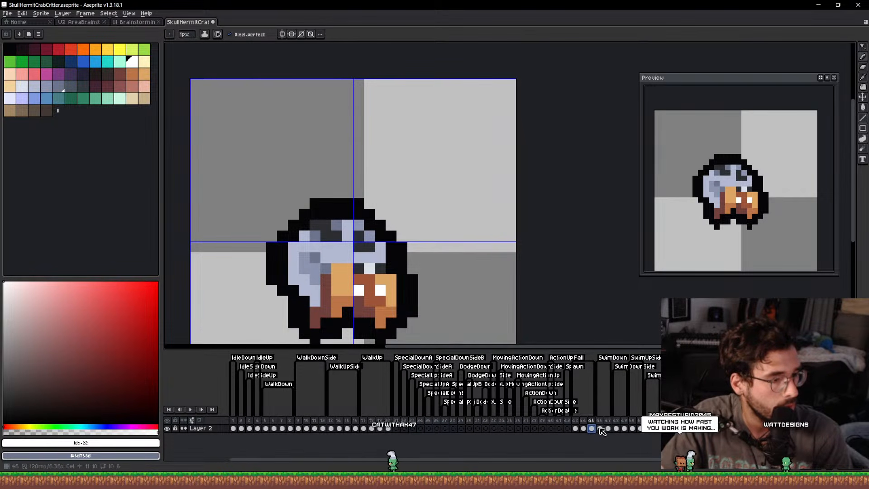
pyautogui.click(600, 428)
pyautogui.click(608, 428)
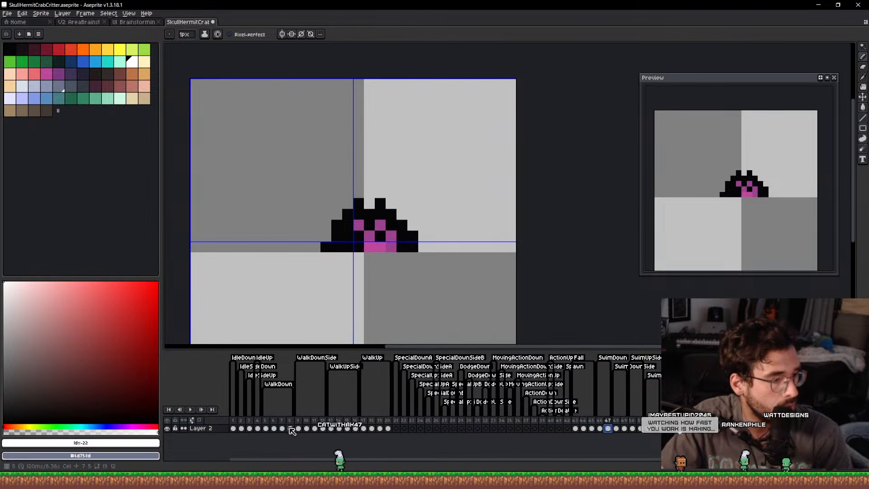
pyautogui.click(233, 428)
pyautogui.press('v')
pyautogui.press('q')
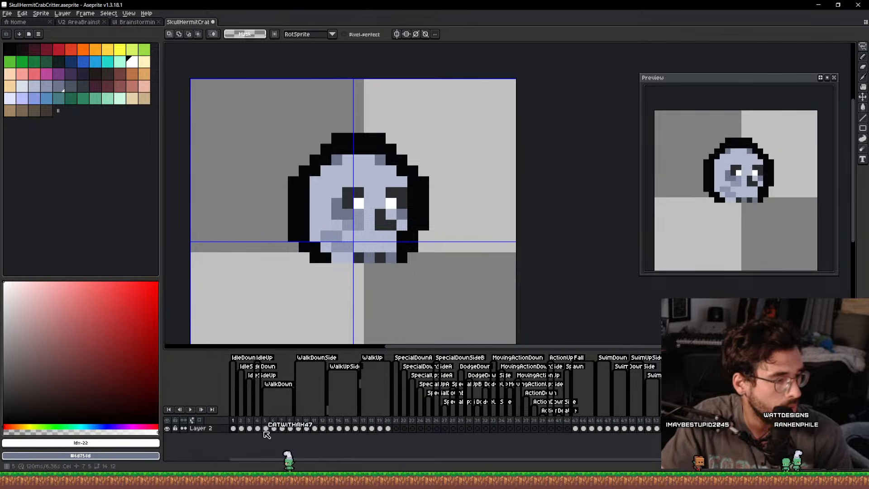
pyautogui.click(265, 429)
pyautogui.press('v')
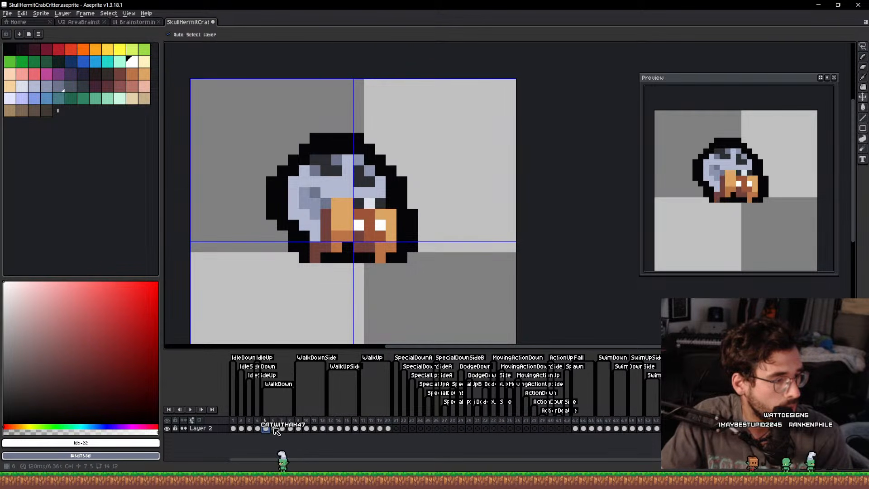
pyautogui.press('Return')
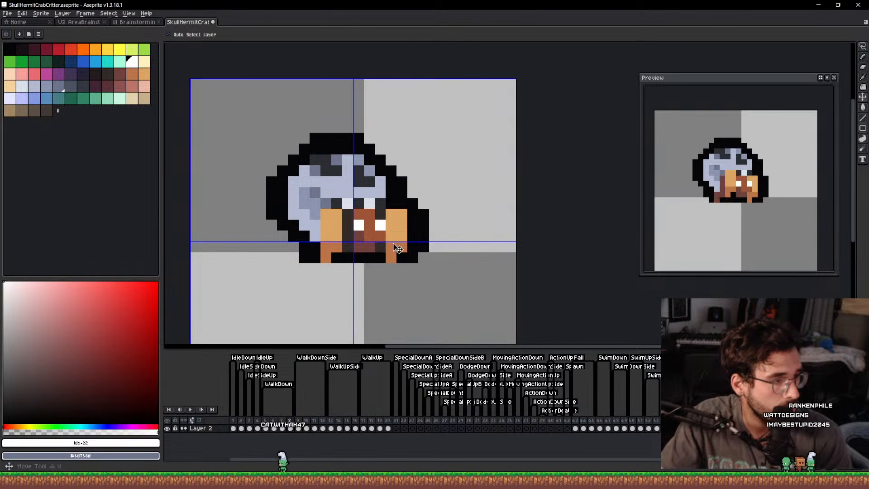
pyautogui.press('q')
pyautogui.moveTo(478, 267)
pyautogui.mouseDown()
pyautogui.moveTo(319, 62)
pyautogui.moveTo(467, 259)
pyautogui.mouseUp()
pyautogui.hotkey('ctrl', 'd')
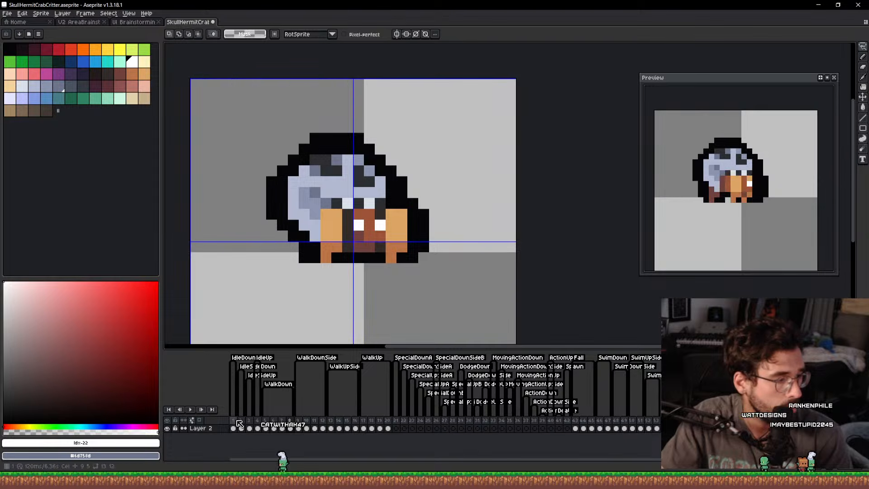
# Copy the skull from frame 1, erase the slug on frame 46, and paste the skull there lowered by three pixels.
pyautogui.click(233, 428)
pyautogui.moveTo(518, 311)
pyautogui.mouseDown()
pyautogui.moveTo(326, 66)
pyautogui.moveTo(518, 288)
pyautogui.mouseUp()
pyautogui.hotkey('ctrl', 'd')
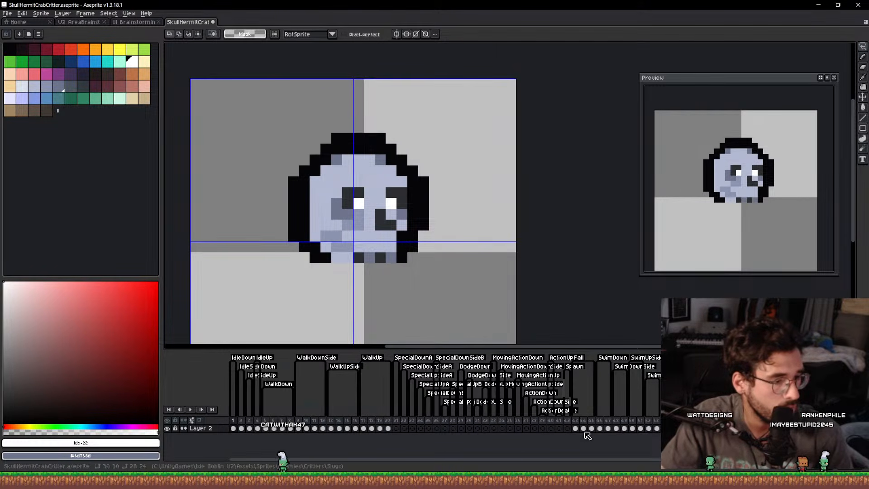
pyautogui.click(603, 427)
pyautogui.press('e')
pyautogui.moveTo(445, 290); pyautogui.dragTo(391, 257)
pyautogui.hotkey('ctrl', 'v')
pyautogui.press('Down')
pyautogui.press('Down')
pyautogui.press('Down')
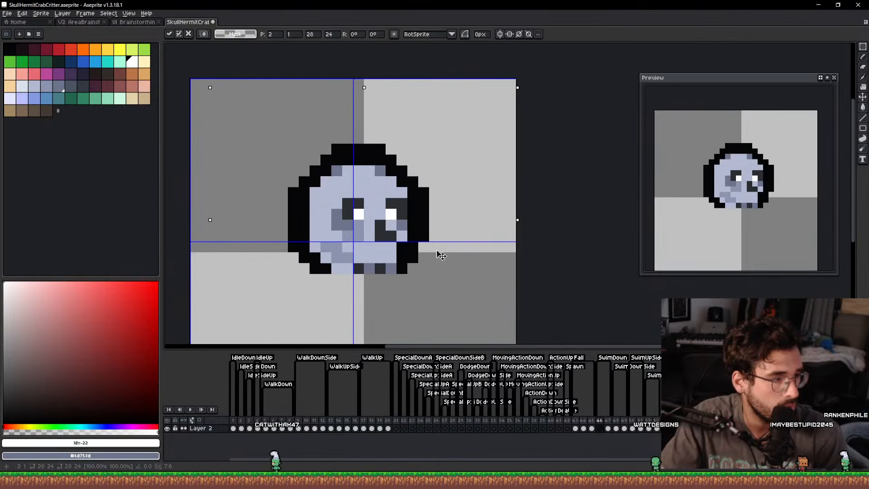
# Erase the part of the skull that sits below the waterline on frame 46.
pyautogui.hotkey('ctrl', 'd')
pyautogui.press('e')
pyautogui.moveTo(265, 296)
pyautogui.mouseDown()
pyautogui.moveTo(315, 318)
pyautogui.moveTo(438, 298)
pyautogui.mouseUp()
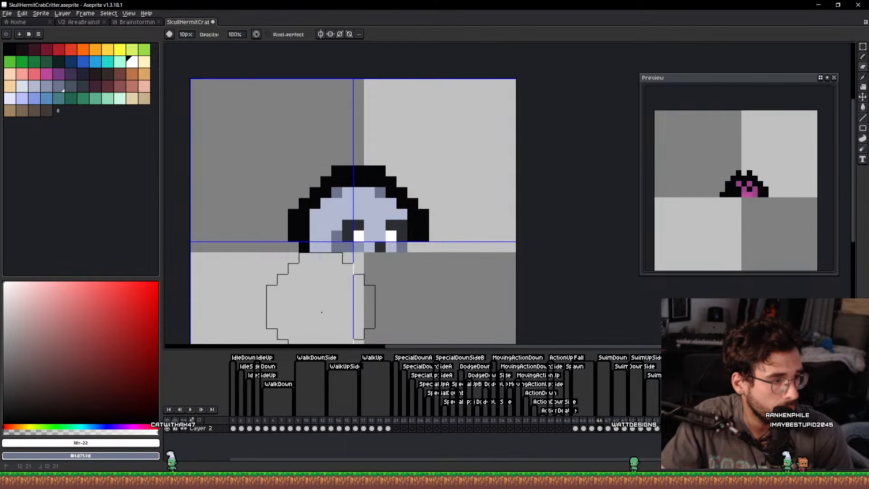
# Put the trimmed skull on frame 47 one pixel lower, and erase the row that falls below the waterline.
pyautogui.press('-')
pyautogui.press('-')
pyautogui.press('-')
pyautogui.press('-')
pyautogui.press('-')
pyautogui.press('-')
pyautogui.click(608, 428)
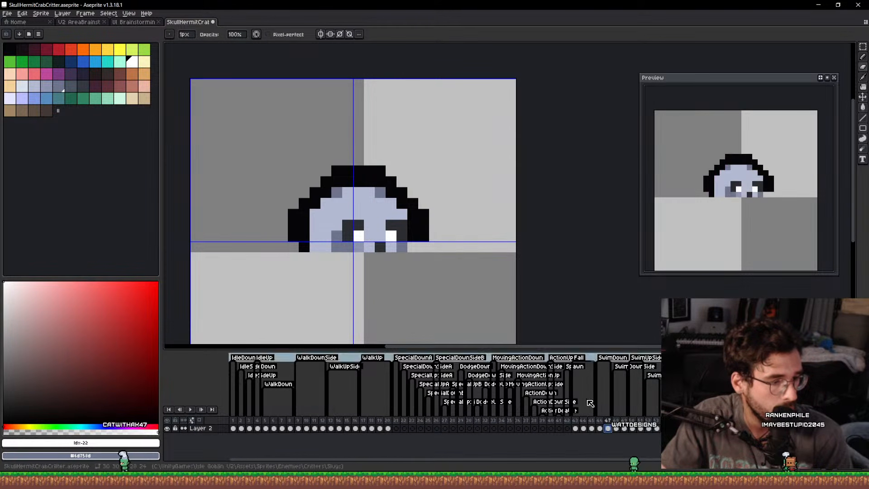
pyautogui.moveTo(294, 258); pyautogui.dragTo(445, 257)
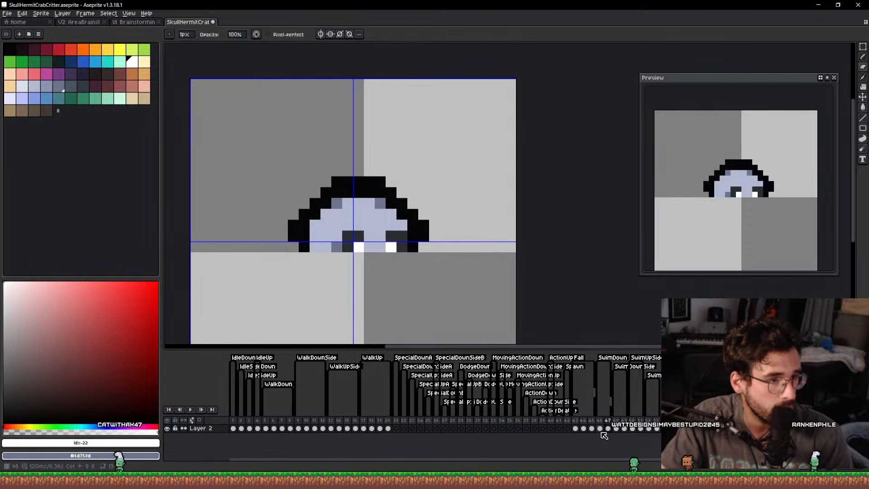
# Sample the outline's black, and select frames 46 and 47 to check the two-frame swim loop.
pyautogui.press('b')
pyautogui.keyDown('alt'); pyautogui.click(413, 232); pyautogui.keyUp('alt')
pyautogui.press('Left')
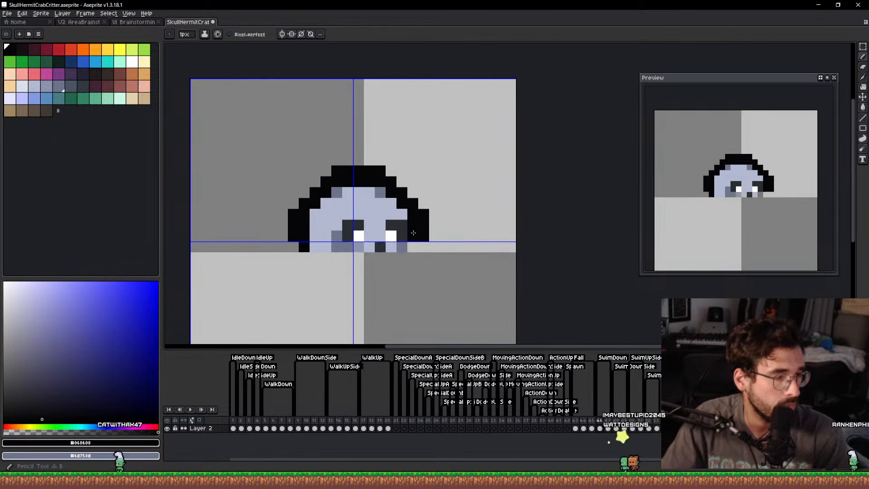
pyautogui.moveTo(599, 428)
pyautogui.mouseDown()
pyautogui.moveTo(636, 429)
pyautogui.moveTo(606, 428)
pyautogui.mouseUp()
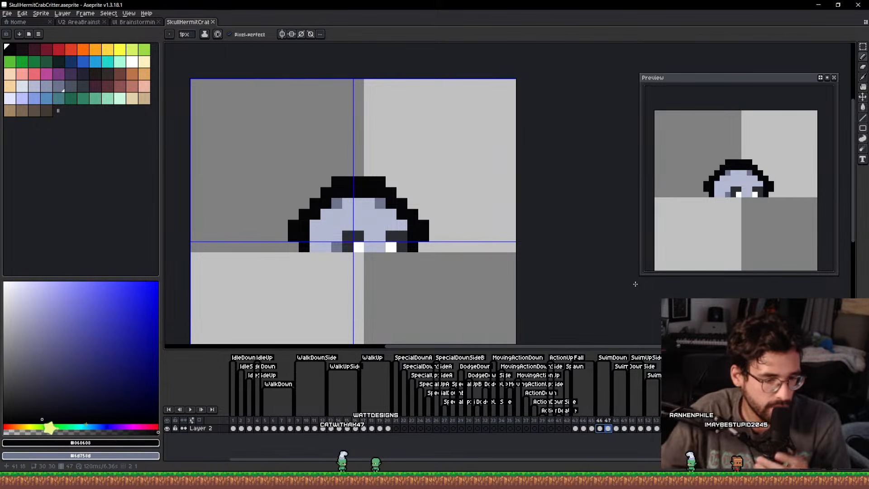
pyautogui.scroll(-1, 357, 191)
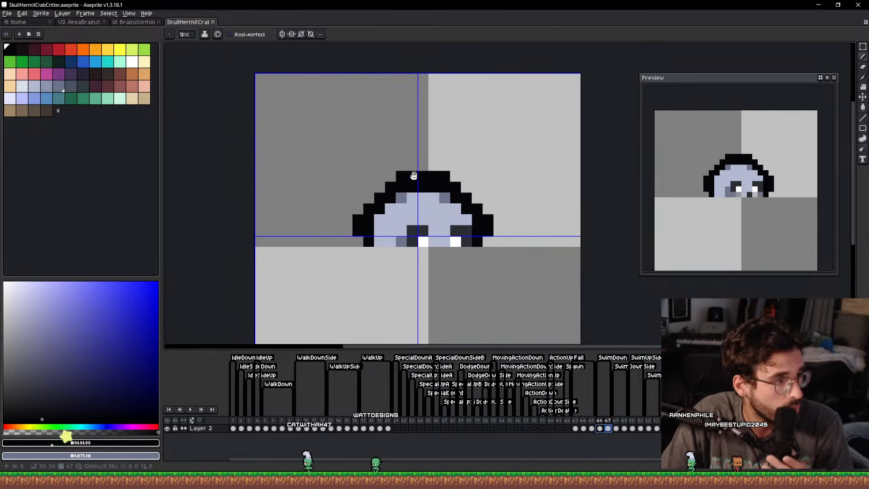
pyautogui.scroll(1, 380, 198)
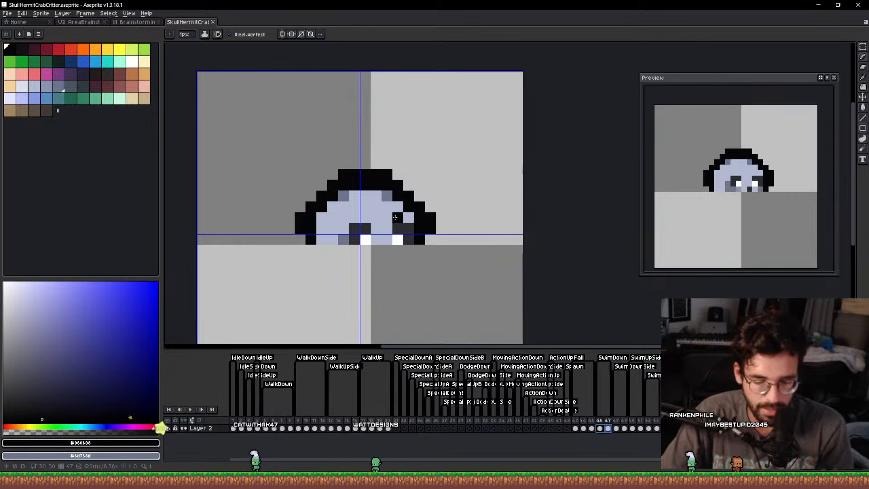
pyautogui.moveTo(463, 207); pyautogui.dragTo(505, 200)
pyautogui.press('v')
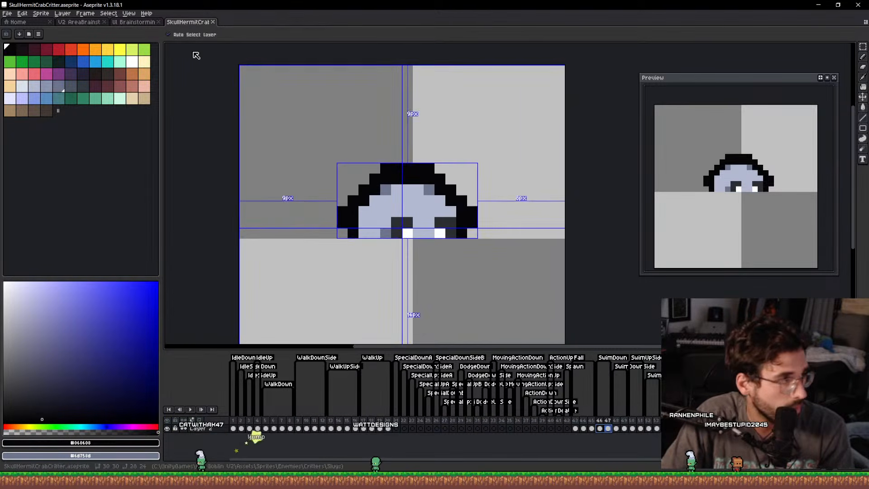
# Look over the critter designs in the V2 AreaBrainstorming file and return to the skull hermit crab sprite.
pyautogui.click(141, 23)
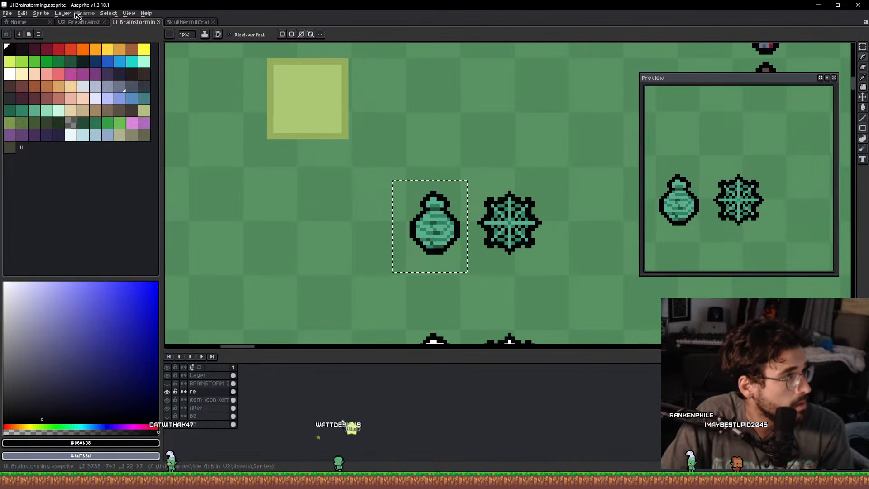
pyautogui.click(84, 23)
pyautogui.hotkey('ctrl', 'd')
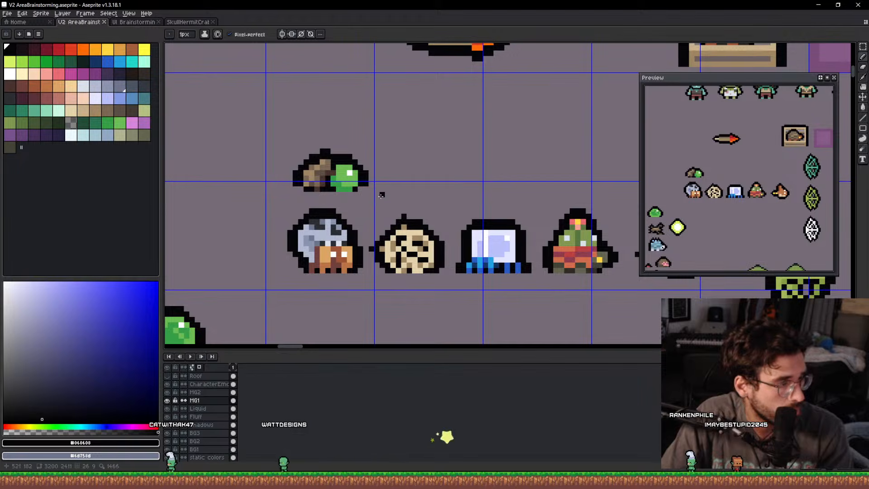
pyautogui.press('q')
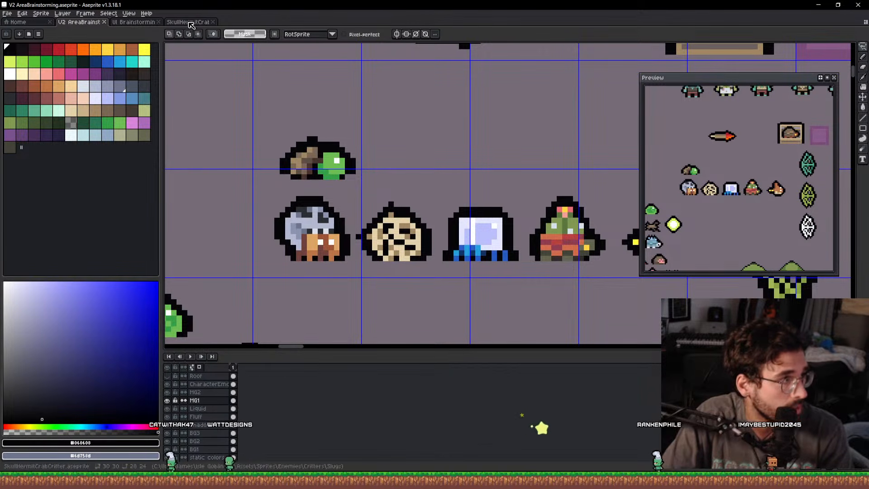
pyautogui.click(189, 22)
pyautogui.moveTo(510, 236)
pyautogui.mouseDown()
pyautogui.moveTo(496, 233)
pyautogui.moveTo(517, 239)
pyautogui.mouseUp()
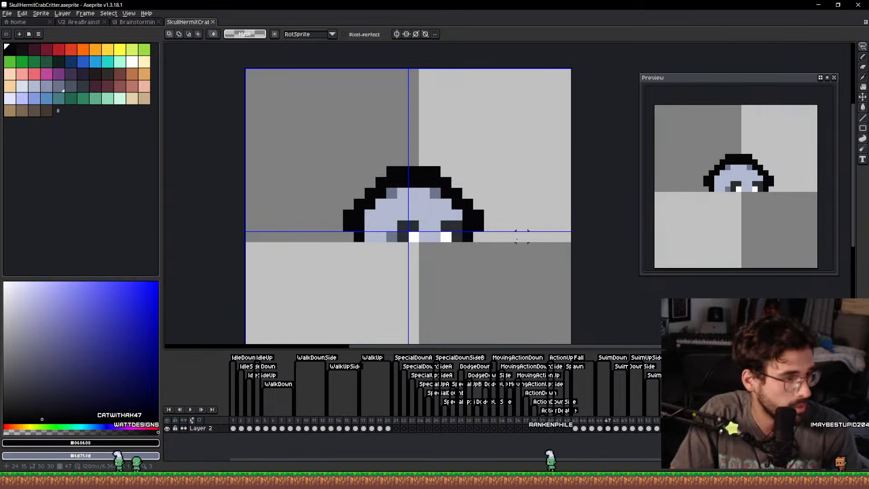
# Browse the open-file dialog to the Icons folder inside the Sprites UI folder.
pyautogui.hotkey('ctrl', 'o')
pyautogui.click(32, 27)
pyautogui.click(32, 28)
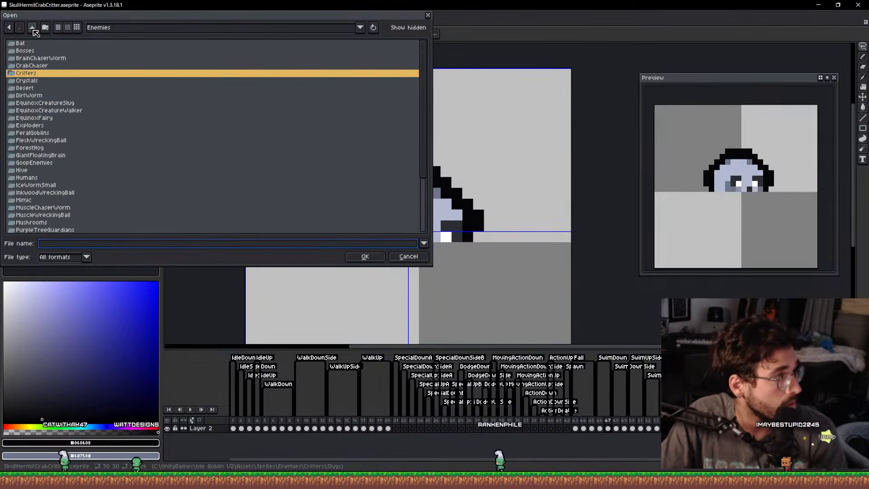
pyautogui.click(32, 27)
pyautogui.doubleClick(27, 229)
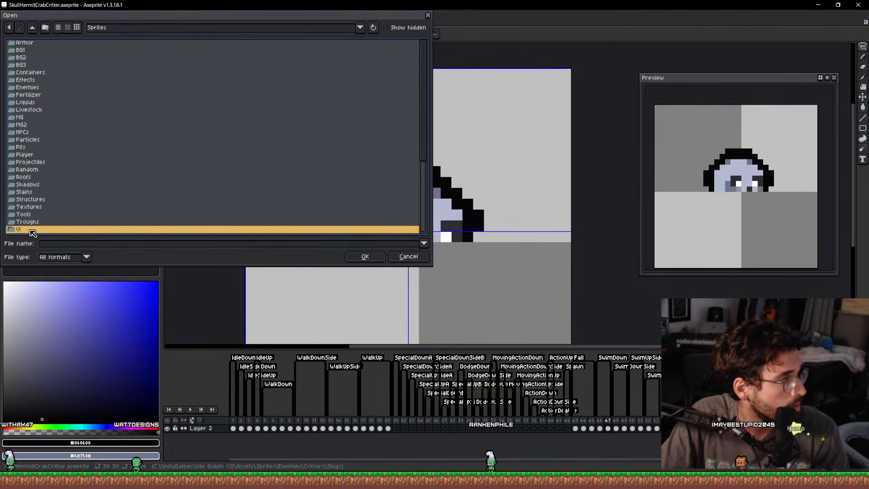
pyautogui.click(35, 171)
pyautogui.doubleClick(36, 171)
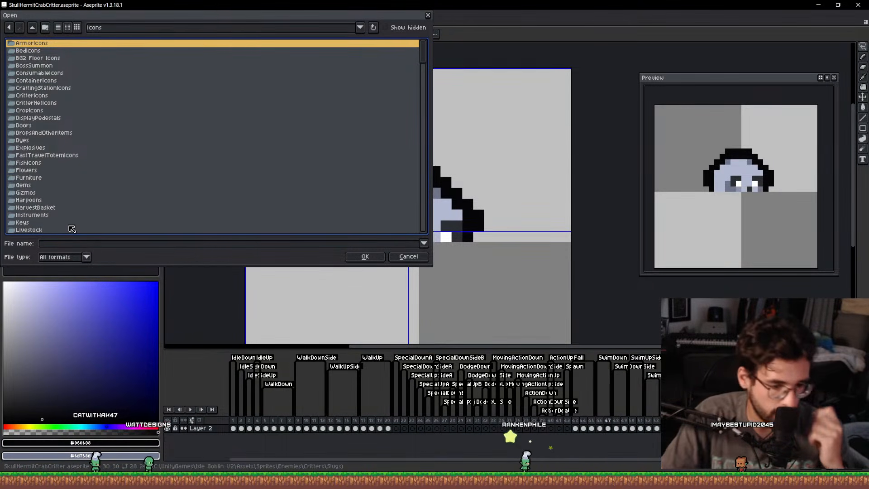
# Open AlbinoRatCritterIcon.aseprite from the CritterIcons folder.
pyautogui.click(38, 128)
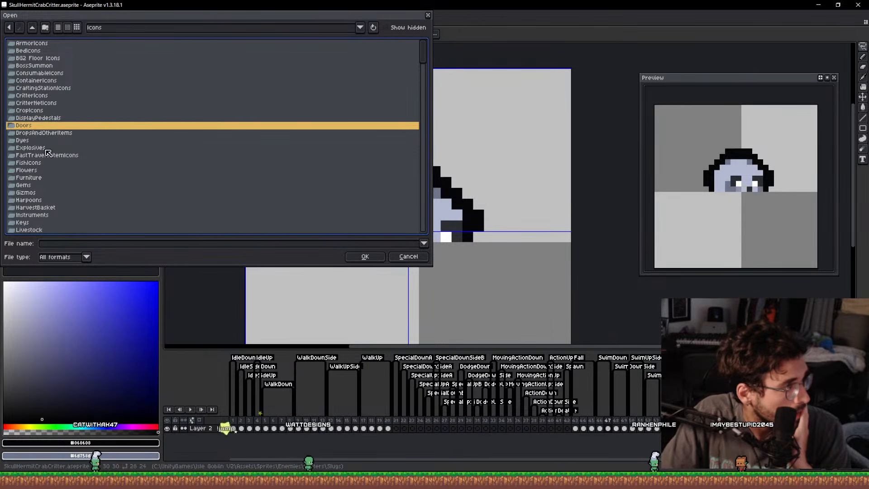
pyautogui.scroll(-4, 48, 159)
pyautogui.scroll(4, 49, 159)
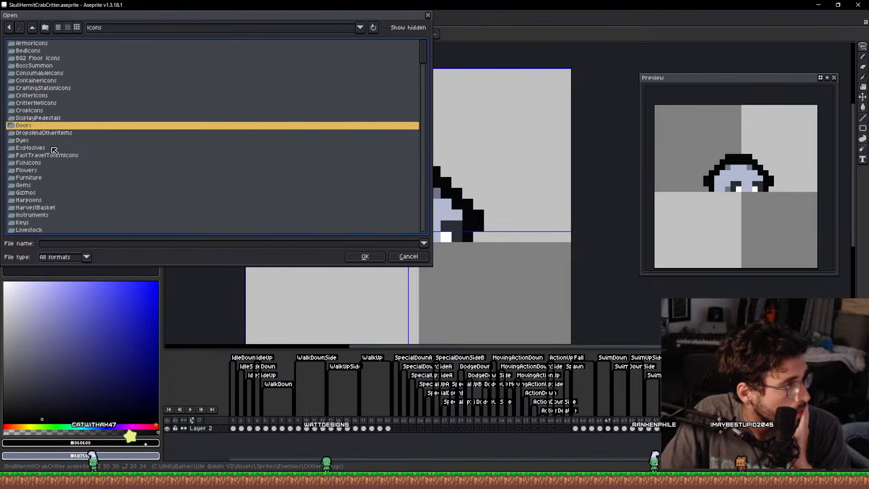
pyautogui.doubleClick(49, 98)
pyautogui.scroll(-5, 108, 142)
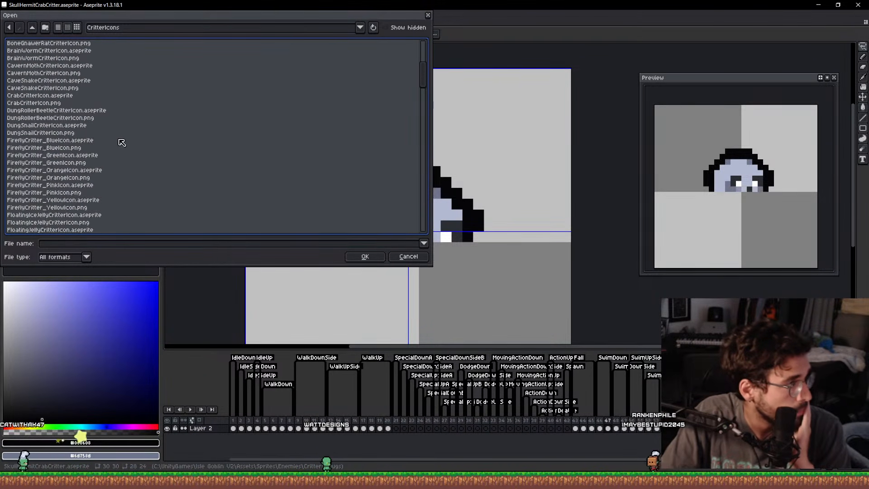
pyautogui.scroll(7, 122, 143)
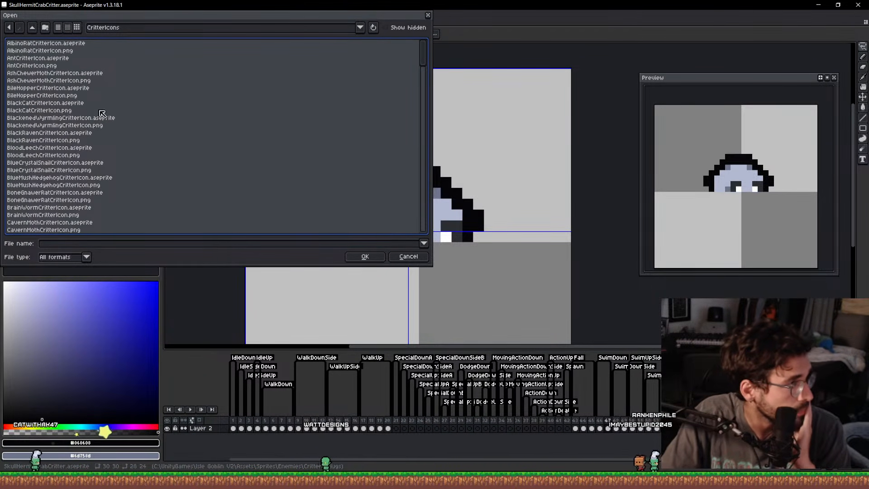
pyautogui.doubleClick(87, 43)
pyautogui.scroll(5, 513, 198)
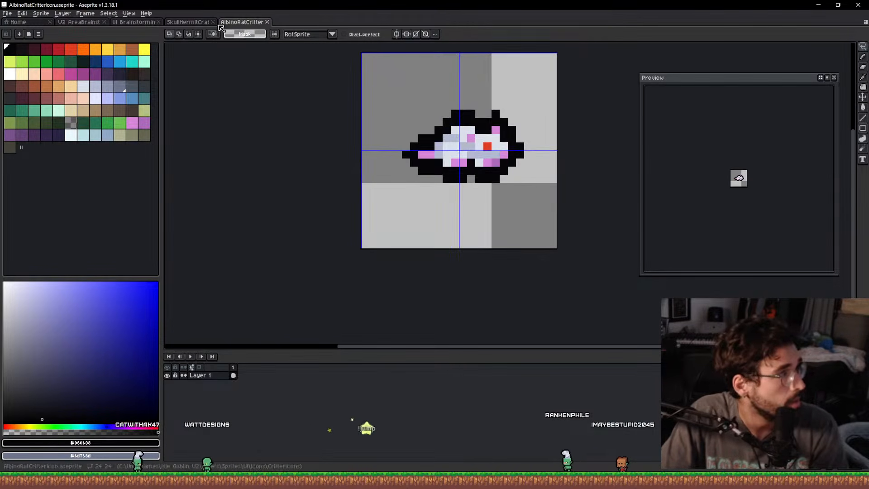
# Lasso and copy the skull hermit crab sprite in the V2 AreaBrainstorming file.
pyautogui.click(188, 22)
pyautogui.click(79, 22)
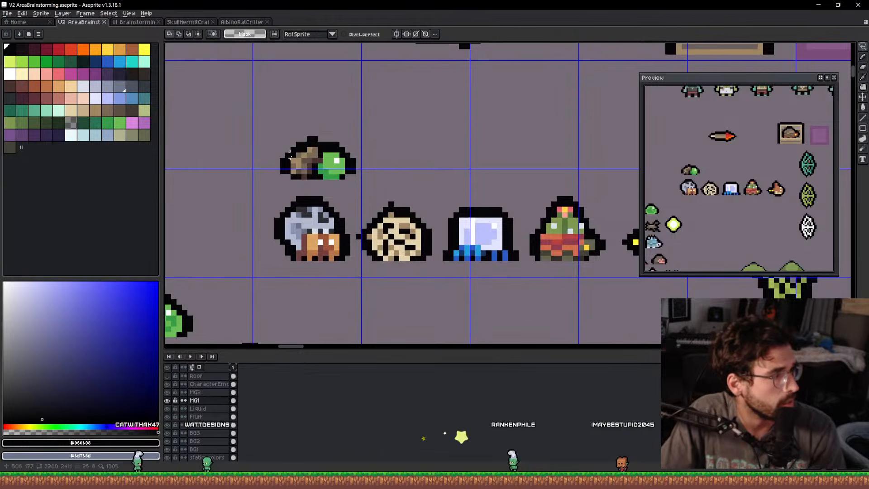
pyautogui.scroll(3, 380, 186)
pyautogui.moveTo(381, 185)
pyautogui.mouseDown()
pyautogui.moveTo(345, 305)
pyautogui.moveTo(394, 181)
pyautogui.mouseUp()
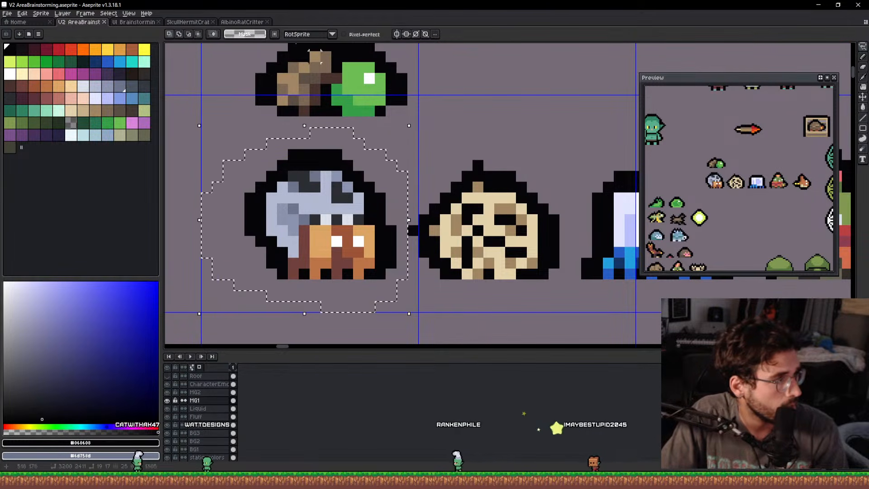
# Replace the rat in the AlbinoRatCritterIcon file with the copied skull hermit crab, placed around the canvas centre with its feet on the rat's baseline.
pyautogui.click(242, 22)
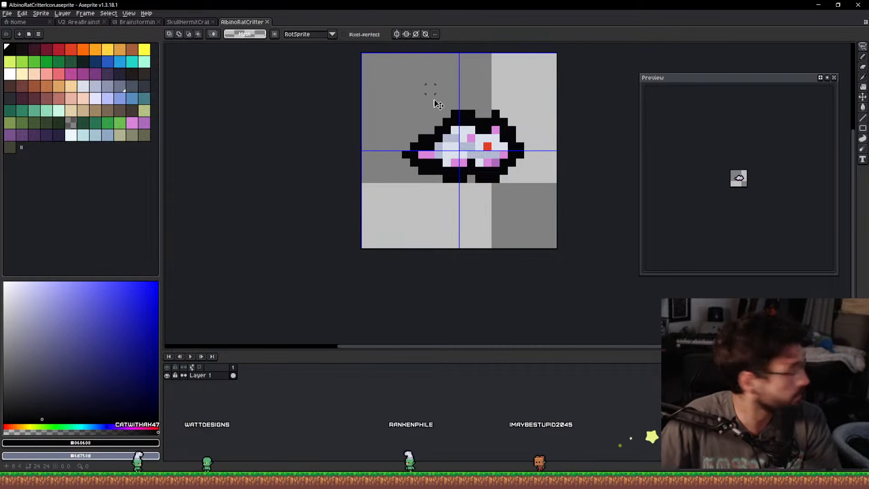
pyautogui.press('e')
pyautogui.click(476, 149)
pyautogui.hotkey('ctrl', 'v')
pyautogui.moveTo(476, 149)
pyautogui.mouseDown()
pyautogui.moveTo(498, 168)
pyautogui.moveTo(452, 111)
pyautogui.mouseUp()
pyautogui.press('Return')
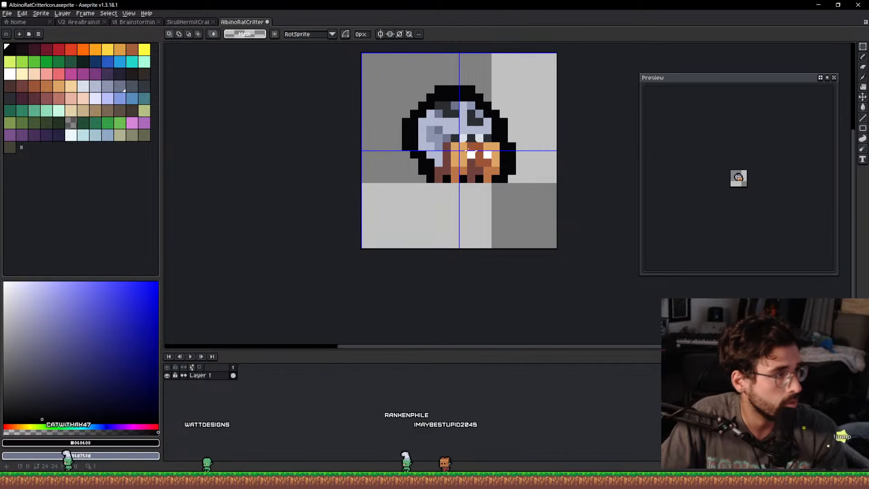
# Save the icon as a new file named SkullHermitCrabCritterIcon.aseprite in the CritterIcons folder.
pyautogui.hotkey('ctrl', 'shift', 's')
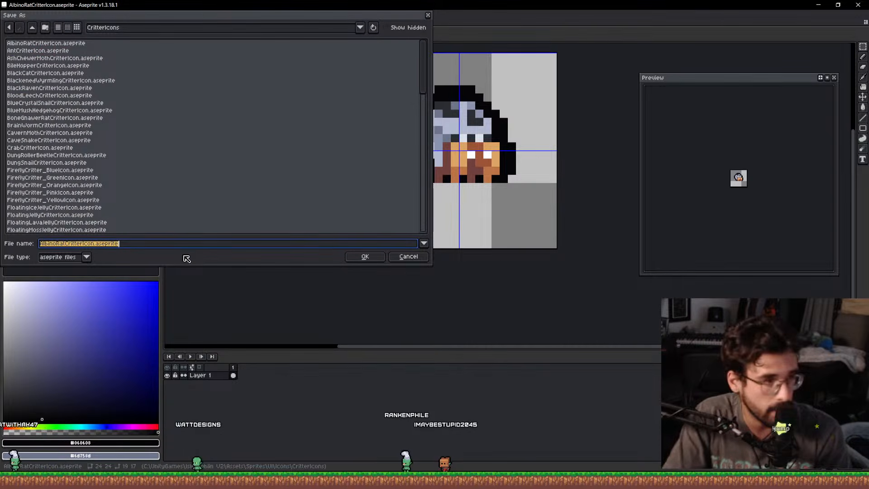
pyautogui.moveTo(155, 23); pyautogui.dragTo(352, 136)
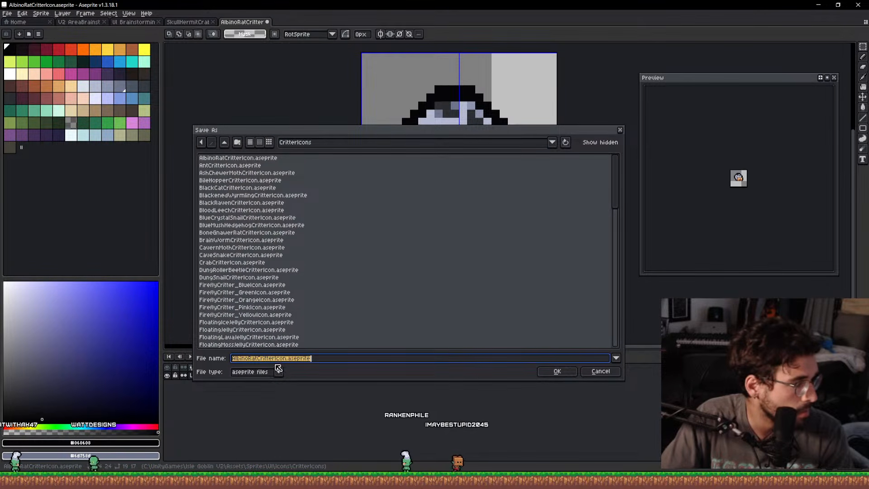
pyautogui.write('Skul')
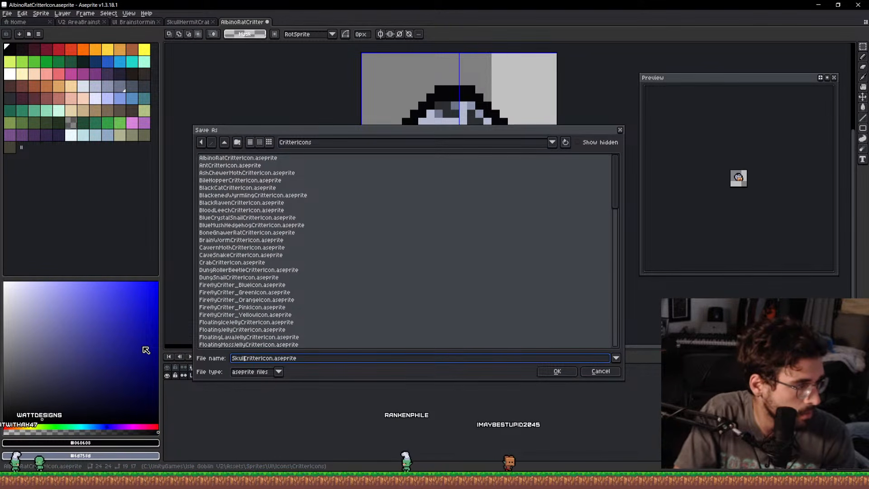
pyautogui.write('lHermitCrab')
pyautogui.press('Return')
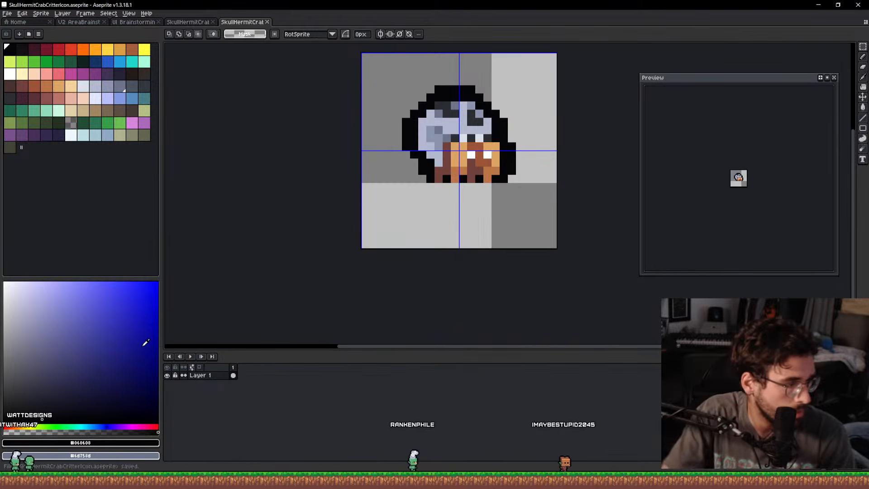
# Draw the missing black outline beneath the hermit crab's legs and save the icon.
pyautogui.scroll(2, 516, 190)
pyautogui.press('b')
pyautogui.moveTo(272, 240)
pyautogui.mouseDown()
pyautogui.moveTo(305, 266)
pyautogui.moveTo(413, 256)
pyautogui.moveTo(442, 285)
pyautogui.moveTo(458, 245)
pyautogui.moveTo(417, 207)
pyautogui.mouseUp()
pyautogui.scroll(-6, 459, 245)
pyautogui.scroll(4, 454, 239)
pyautogui.hotkey('ctrl', 's')
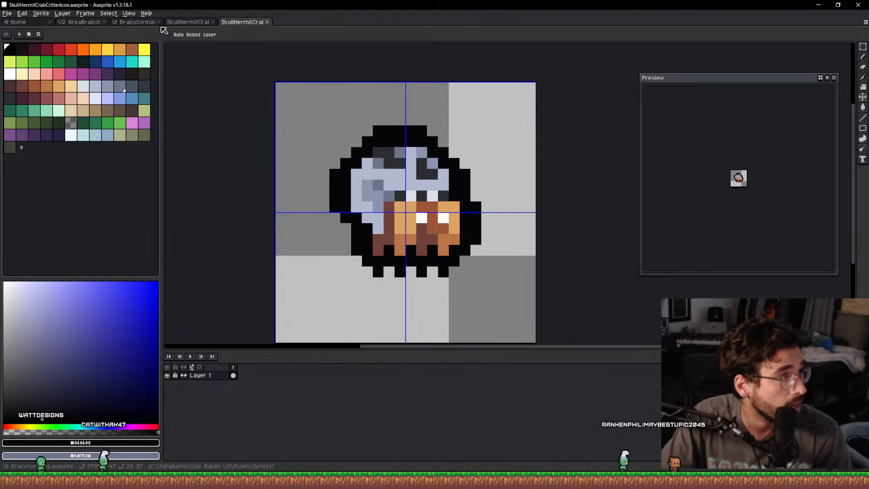
# Move the skull hermit crab in V2 AreaBrainstorming out of the critter row to the empty area above it.
pyautogui.click(188, 21)
pyautogui.click(132, 22)
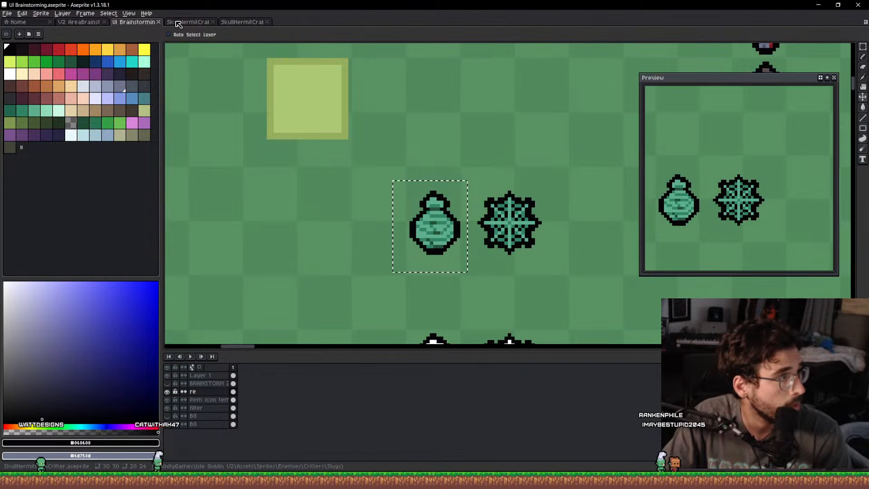
pyautogui.click(178, 22)
pyautogui.click(91, 22)
pyautogui.scroll(-4, 285, 158)
pyautogui.moveTo(320, 171)
pyautogui.mouseDown()
pyautogui.moveTo(306, 219)
pyautogui.moveTo(264, 267)
pyautogui.moveTo(254, 267)
pyautogui.moveTo(303, 52)
pyautogui.moveTo(602, 187)
pyautogui.moveTo(814, 260)
pyautogui.moveTo(191, 310)
pyautogui.moveTo(288, 174)
pyautogui.moveTo(186, 77)
pyautogui.moveTo(225, 170)
pyautogui.moveTo(212, 191)
pyautogui.moveTo(240, 117)
pyautogui.moveTo(264, 104)
pyautogui.mouseUp()
pyautogui.press('m')
pyautogui.moveTo(333, 117); pyautogui.dragTo(440, 77)
pyautogui.moveTo(423, 96); pyautogui.dragTo(292, 221)
pyautogui.click(500, 233)
pyautogui.moveTo(500, 233); pyautogui.dragTo(345, 213)
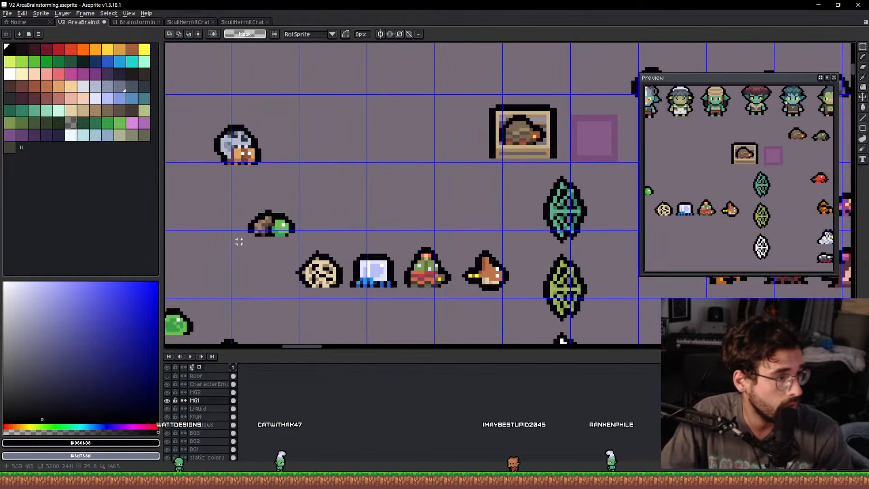
# Move the brown beetle with the green slime ball into the start of the critter row, then shift the whole row up slightly.
pyautogui.moveTo(220, 190); pyautogui.dragTo(330, 252)
pyautogui.moveTo(290, 216); pyautogui.dragTo(282, 261)
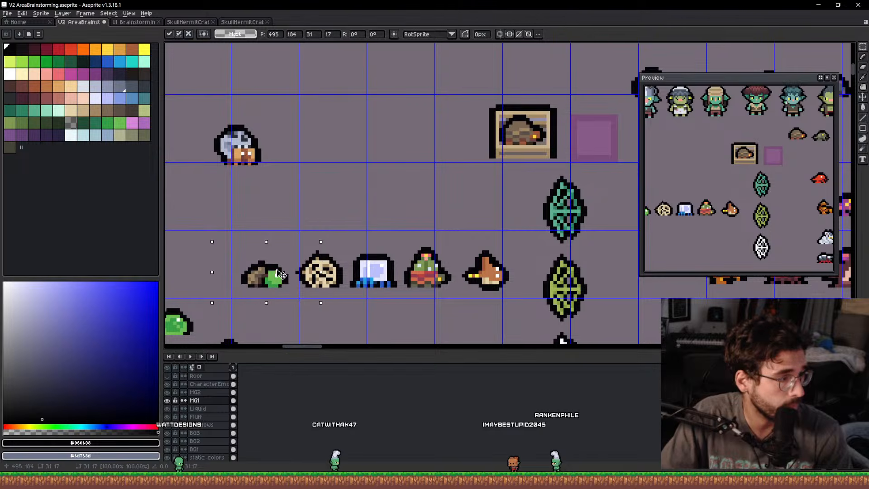
pyautogui.hotkey('ctrl', 'd')
pyautogui.moveTo(232, 294); pyautogui.dragTo(526, 238)
pyautogui.moveTo(472, 264); pyautogui.dragTo(475, 232)
pyautogui.hotkey('ctrl', 'd')
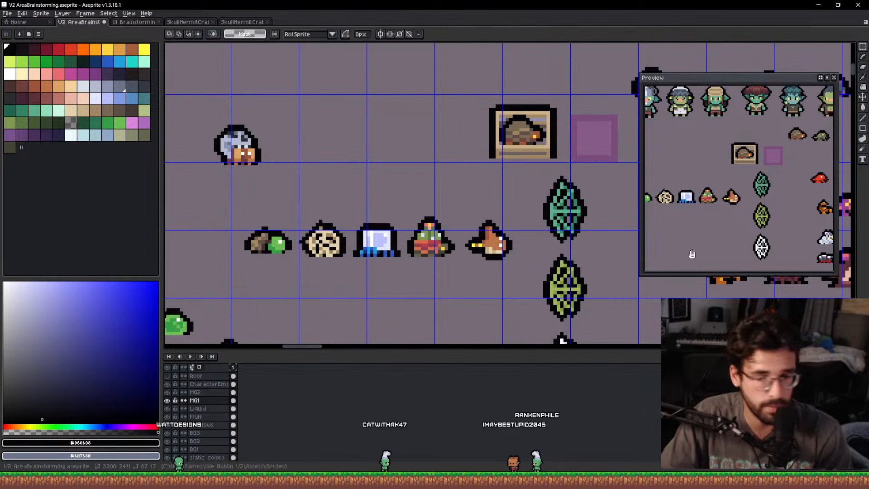
# Add the text "brb! just a few mins" in black below the row of goblin characters.
pyautogui.moveTo(293, 143); pyautogui.dragTo(419, 223)
pyautogui.press('t')
pyautogui.moveTo(320, 131); pyautogui.dragTo(617, 200)
pyautogui.write('brb!')
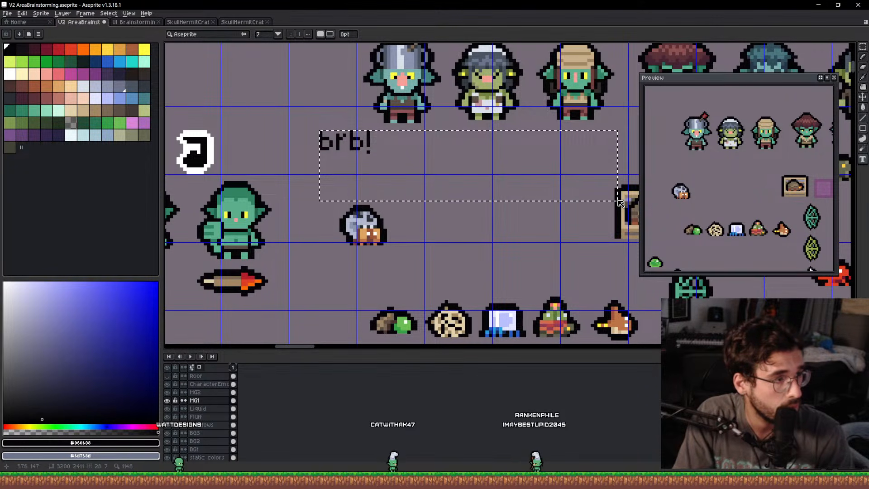
pyautogui.write('just a few mins')
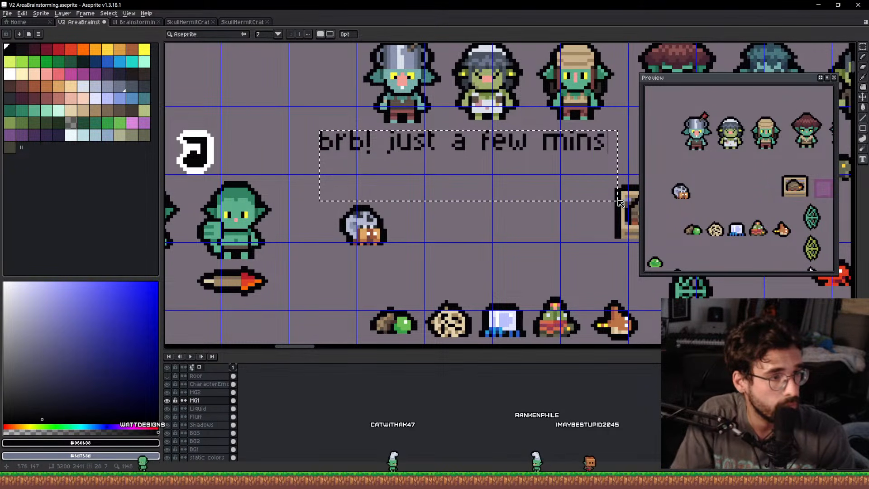
pyautogui.press('Return')
pyautogui.moveTo(552, 148); pyautogui.dragTo(501, 214)
pyautogui.scroll(1, 498, 202)
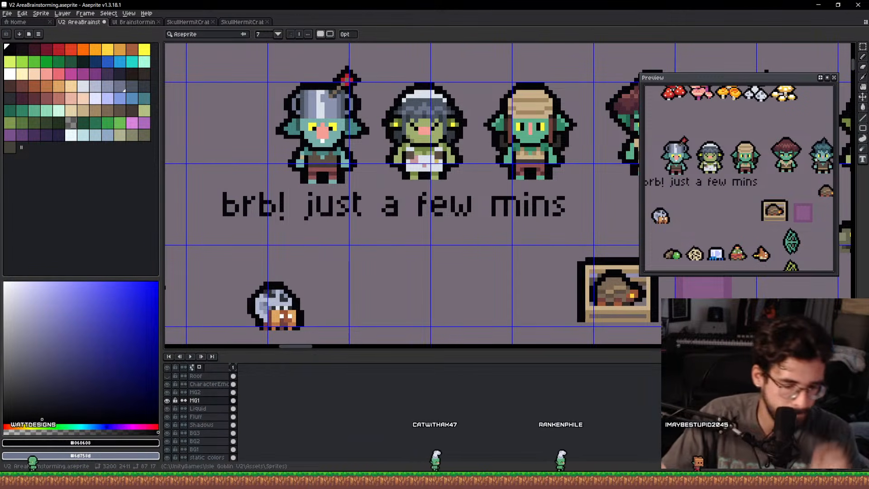
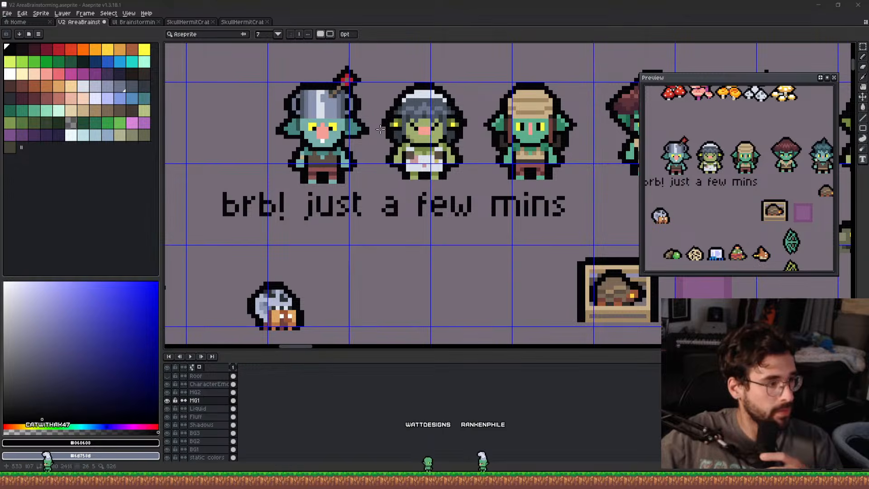
# Open DungRollerBeetleCritterIcon.aseprite from the CritterIcons folder.
pyautogui.scroll(-3, 380, 129)
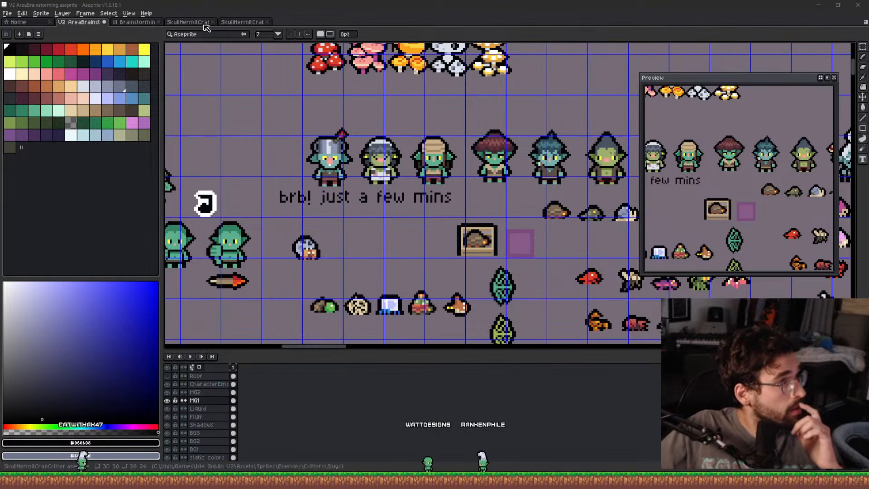
pyautogui.moveTo(409, 170); pyautogui.dragTo(419, 110)
pyautogui.scroll(2, 318, 265)
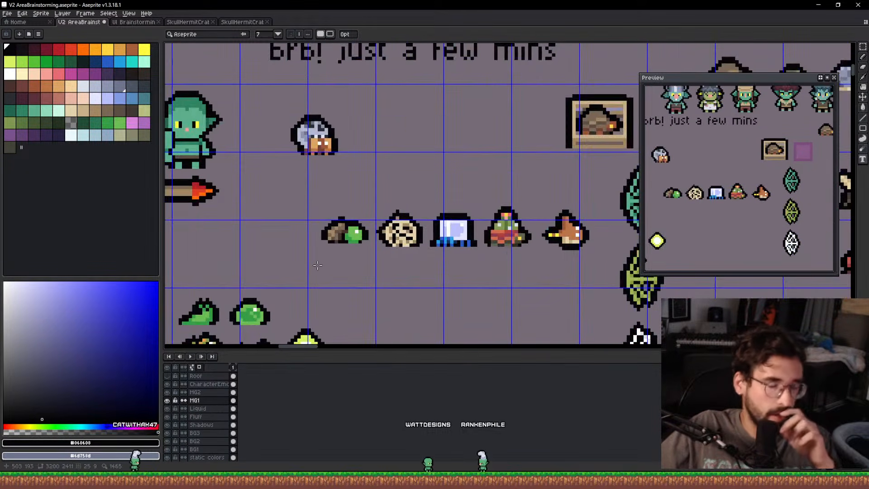
pyautogui.scroll(3, 397, 245)
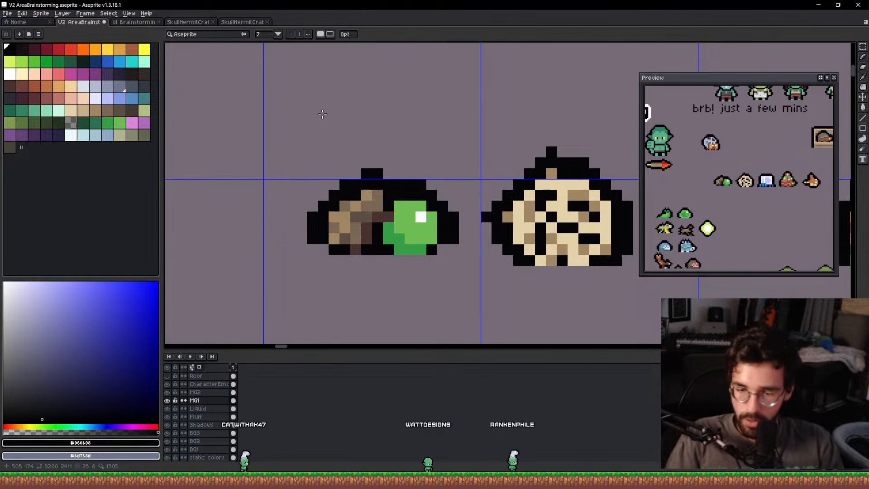
pyautogui.hotkey('ctrl', 'o')
pyautogui.scroll(-4, 240, 197)
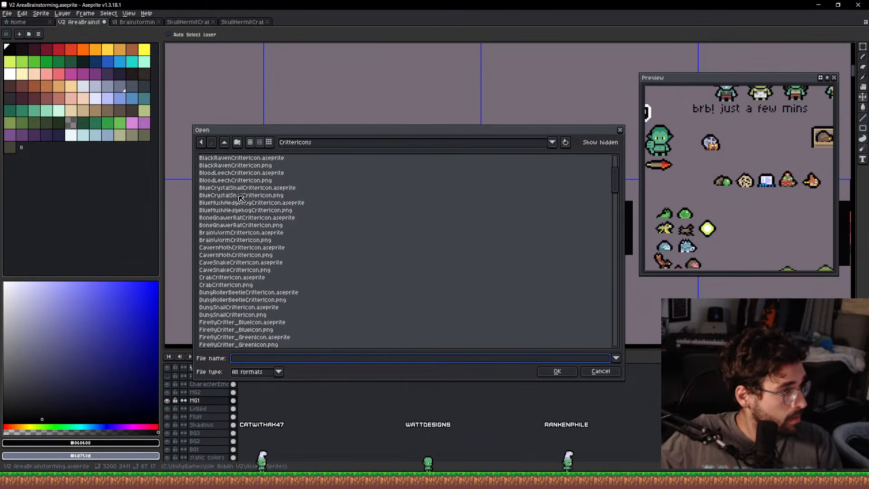
pyautogui.scroll(-5, 241, 198)
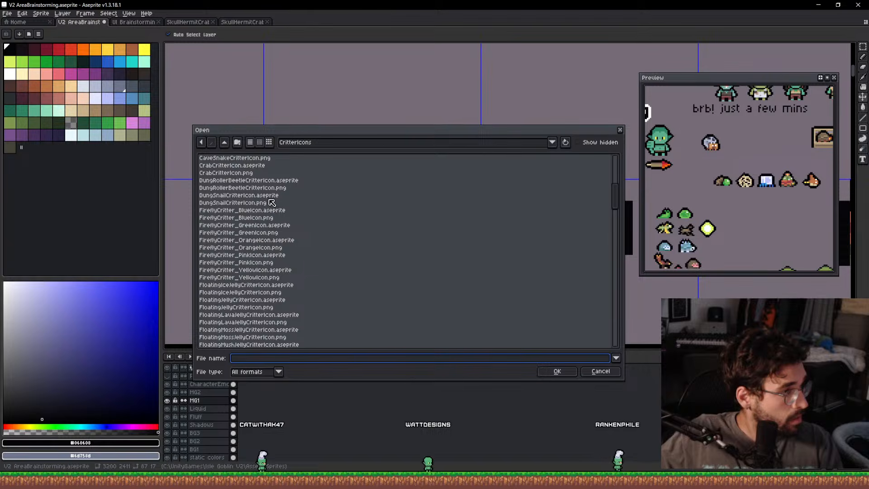
pyautogui.doubleClick(262, 180)
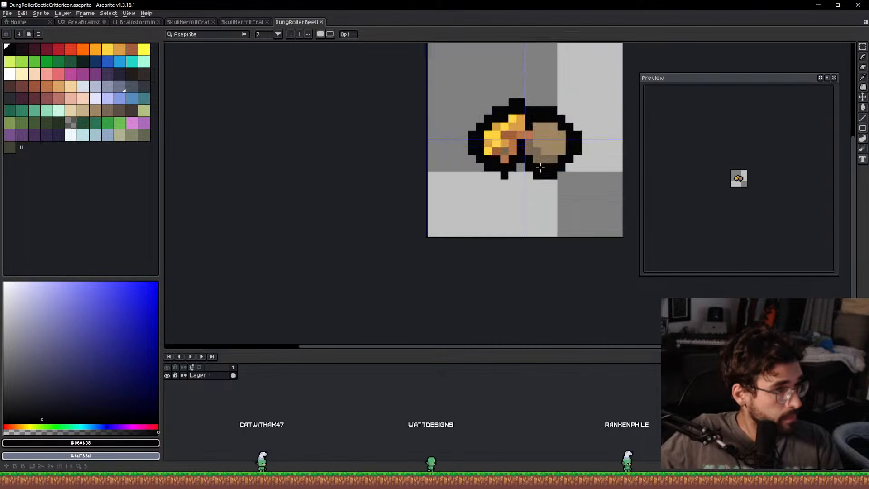
# Save the beetle icon as a new file named SlimeRollerBeetleCritterIcon.
pyautogui.hotkey('ctrl', 'shift', 's')
pyautogui.write('SlimeRollerBeetleCritterIcon')
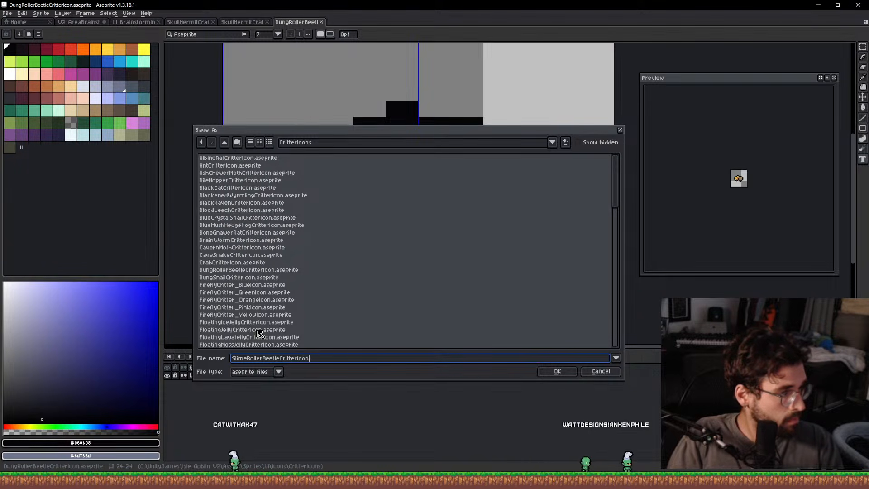
pyautogui.press('Return')
# Lasso and copy the slime-rolling beetle sprite in the V2 AreaBrainstorming file.
pyautogui.hotkey('ctrl', 'Tab')
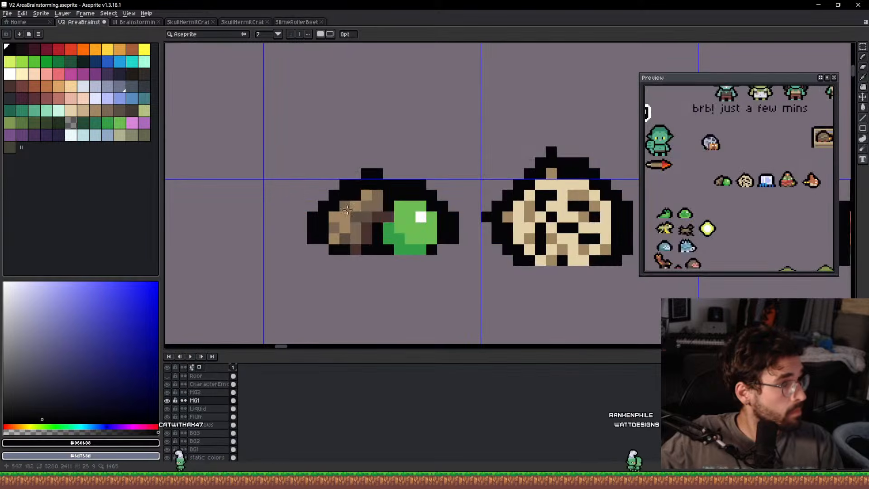
pyautogui.press('q')
pyautogui.moveTo(450, 184)
pyautogui.mouseDown()
pyautogui.moveTo(476, 217)
pyautogui.moveTo(451, 184)
pyautogui.mouseUp()
# Paste the copied slime-rolling beetle into SlimeRollerBeetleCritterIcon and place it as a colour reference below the existing beetle.
pyautogui.click(295, 22)
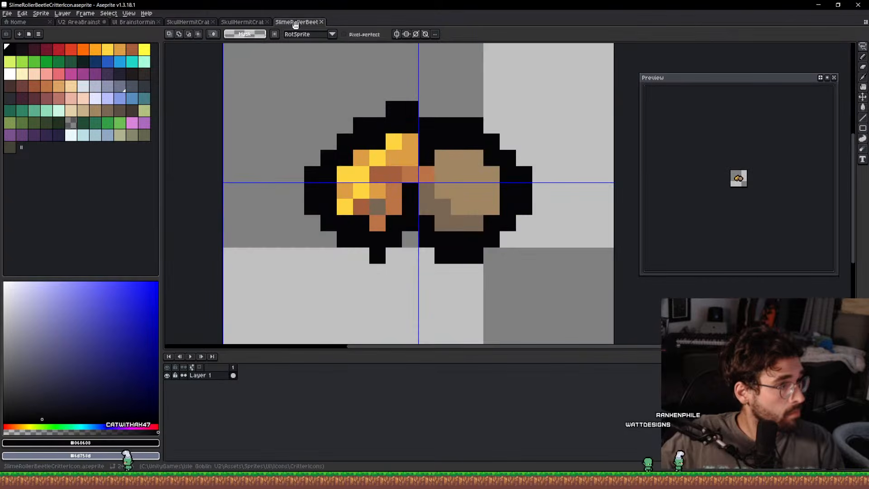
pyautogui.hotkey('ctrl', 'v')
pyautogui.scroll(-2, 418, 193)
pyautogui.moveTo(506, 222); pyautogui.dragTo(420, 271)
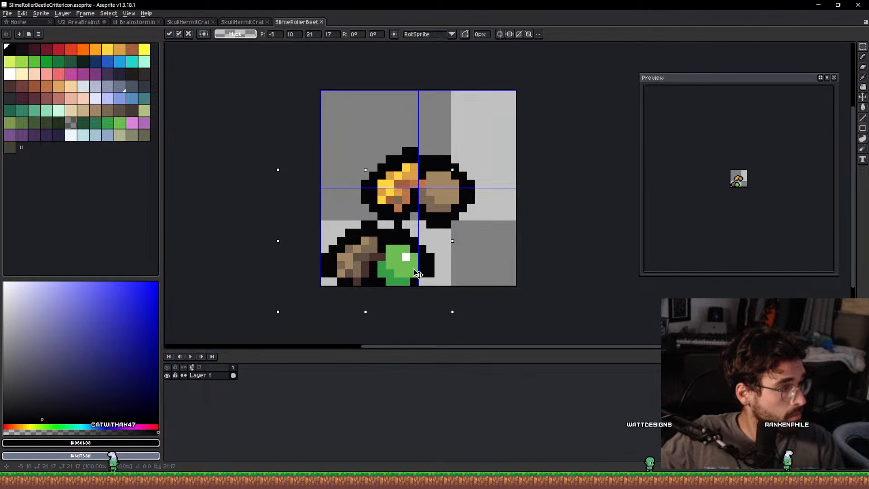
pyautogui.press('Return')
# Recolour the dung ball with the reference's light and dark greens and add a white highlight pixel to it.
pyautogui.scroll(2, 407, 267)
pyautogui.keyDown('alt'); pyautogui.click(435, 248); pyautogui.keyUp('alt')
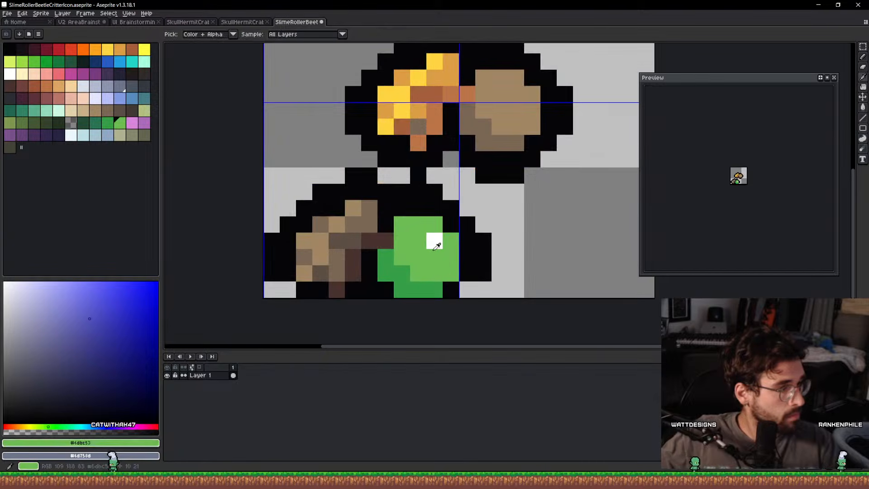
pyautogui.press('g')
pyautogui.click(508, 118)
pyautogui.keyDown('alt'); pyautogui.click(407, 273); pyautogui.keyUp('alt')
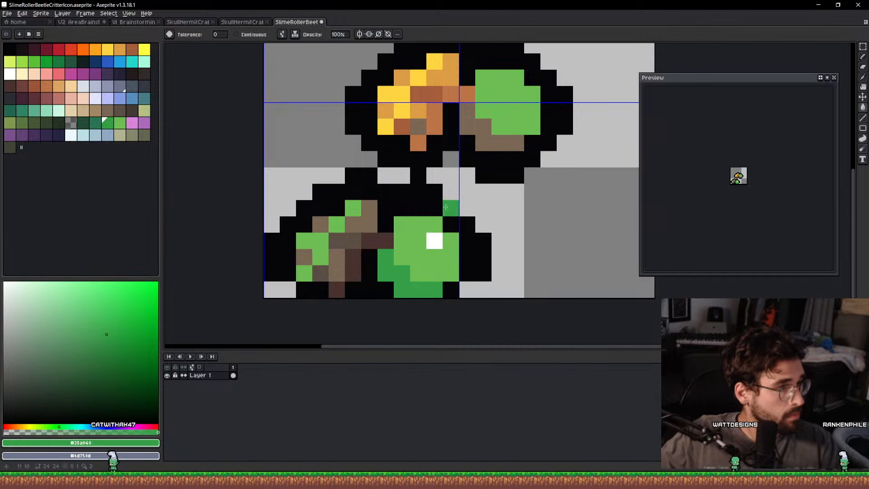
pyautogui.click(488, 149)
pyautogui.press('b')
pyautogui.keyDown('alt'); pyautogui.click(435, 241); pyautogui.keyUp('alt')
pyautogui.click(504, 114)
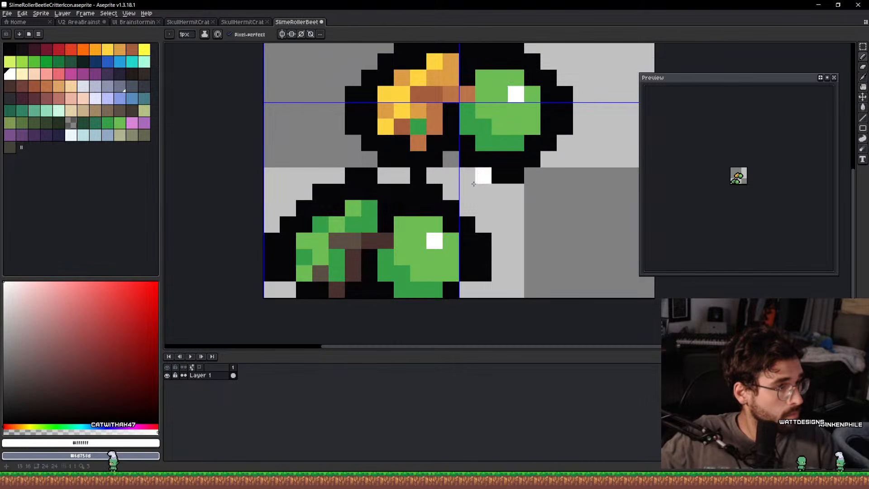
# Paste a fresh copy of the slime-rolling beetle exactly over the altered reference sprite to restore its brown colours.
pyautogui.hotkey('ctrl', 'v')
pyautogui.moveTo(528, 235); pyautogui.dragTo(370, 249)
pyautogui.hotkey('ctrl', 'd')
# Fill the upper beetle's legs, orange shell pixels and yellow shell pixels with the reference's dark brown, medium brown and tan.
pyautogui.keyDown('alt'); pyautogui.click(372, 217); pyautogui.keyUp('alt')
pyautogui.press('g')
pyautogui.keyDown('alt'); pyautogui.click(357, 256); pyautogui.keyUp('alt')
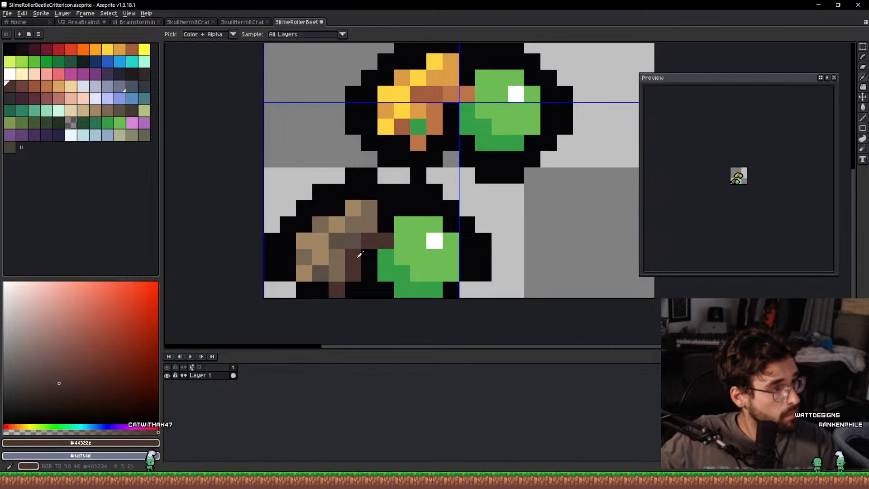
pyautogui.click(452, 97)
pyautogui.keyDown('alt'); pyautogui.click(368, 211); pyautogui.keyUp('alt')
pyautogui.keyDown('alt'); pyautogui.rightClick(353, 205); pyautogui.keyUp('alt')
pyautogui.click(443, 78)
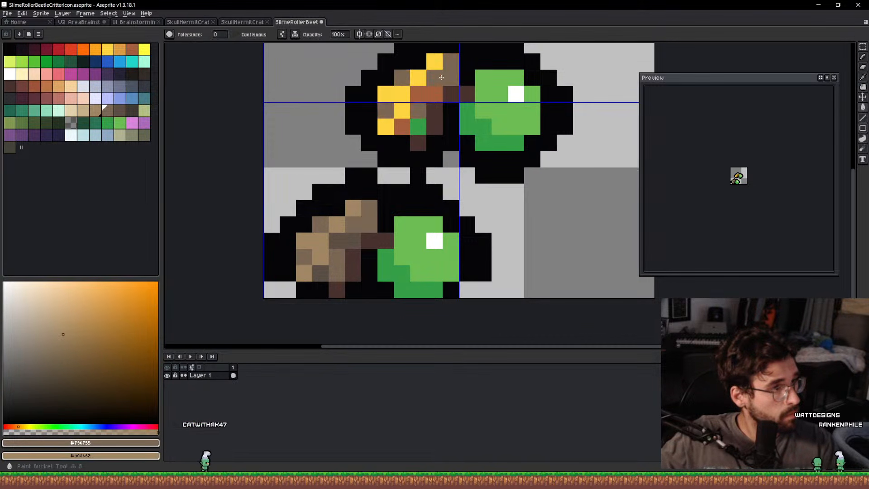
pyautogui.rightClick(402, 108)
# Recolour the stray green pixel and the remaining rust-coloured shell pixels with the matching browns from the reference beetle.
pyautogui.keyDown('alt'); pyautogui.click(345, 274); pyautogui.keyUp('alt')
pyautogui.keyDown('alt'); pyautogui.click(342, 284); pyautogui.keyUp('alt')
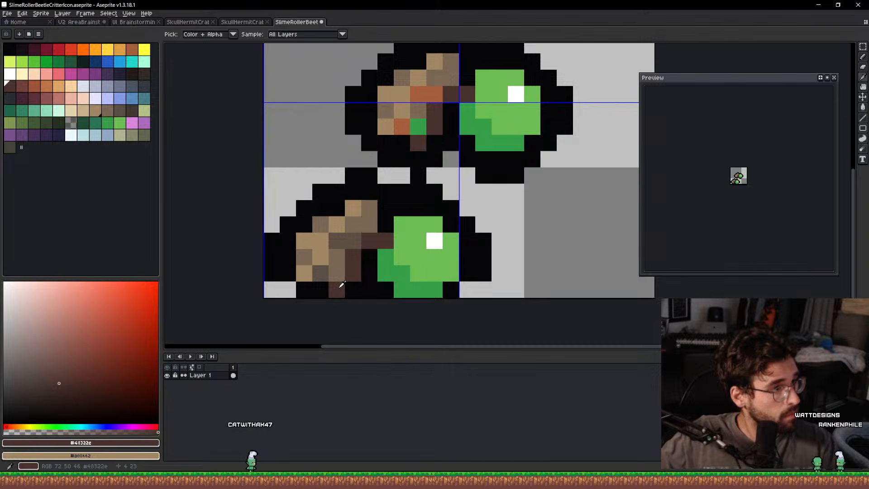
pyautogui.keyDown('alt'); pyautogui.click(339, 274); pyautogui.keyUp('alt')
pyautogui.click(421, 131)
pyautogui.hotkey('ctrl', 'z')
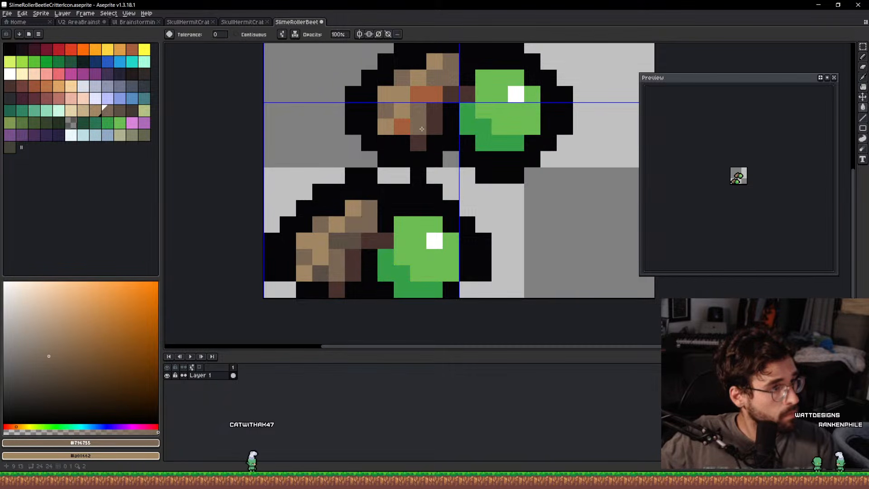
pyautogui.press('b')
pyautogui.keyDown('alt'); pyautogui.click(330, 252); pyautogui.keyUp('alt')
pyautogui.click(415, 103)
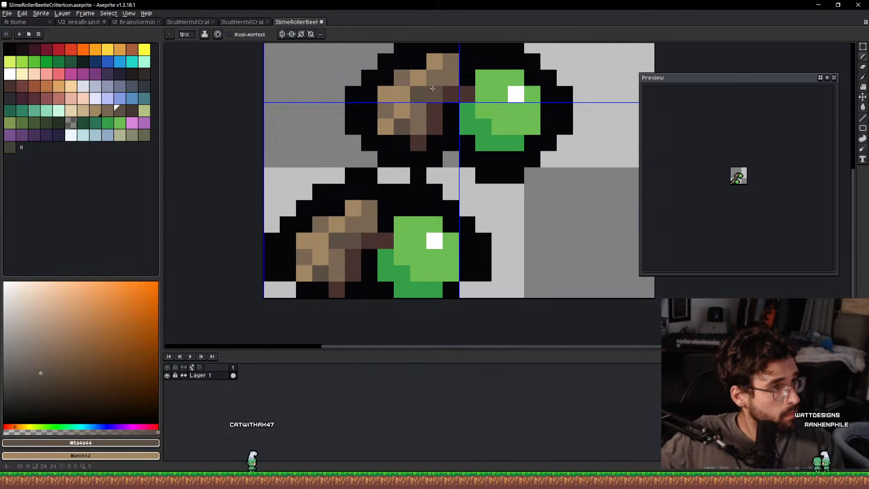
# Erase the pasted reference sprite below the recoloured beetle.
pyautogui.scroll(-2, 432, 89)
pyautogui.press('e')
pyautogui.click(436, 254)
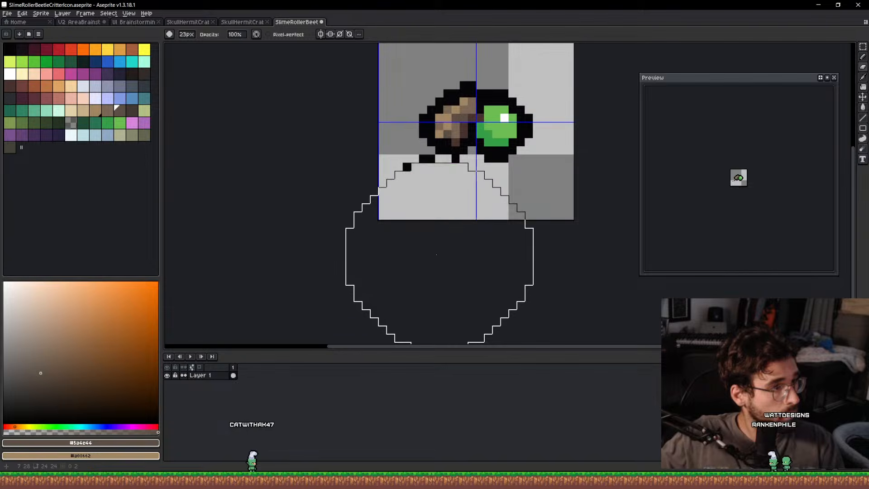
pyautogui.click(437, 254)
# Lasso and copy the recoloured slime roller beetle, and save the icon file.
pyautogui.press('b')
pyautogui.press('q')
pyautogui.moveTo(414, 143)
pyautogui.mouseDown()
pyautogui.moveTo(570, 172)
pyautogui.moveTo(407, 95)
pyautogui.mouseUp()
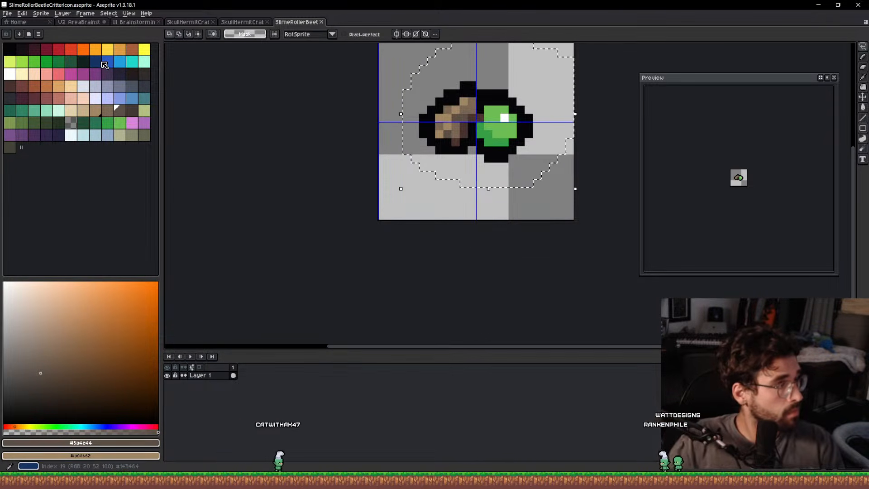
# Browse to the project's Sprites folder in the file-opening dialog, starting from the SkullHermitCrabCritter file.
pyautogui.click(188, 21)
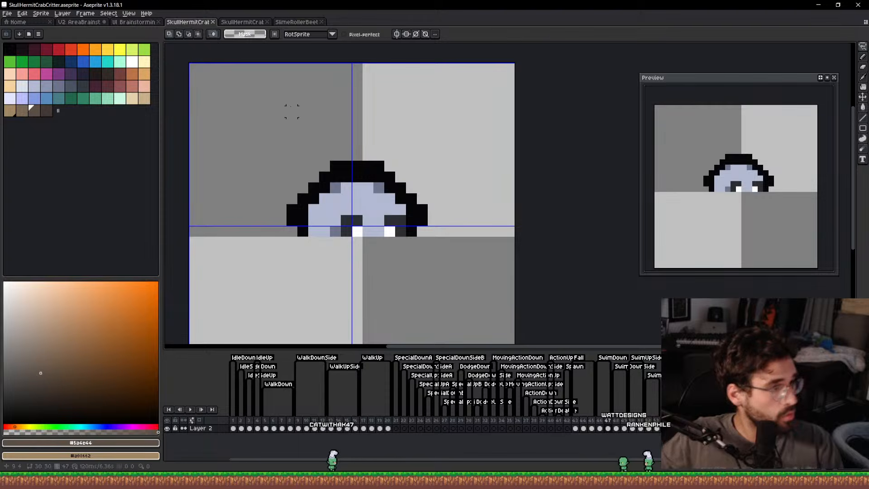
pyautogui.hotkey('ctrl', 'o')
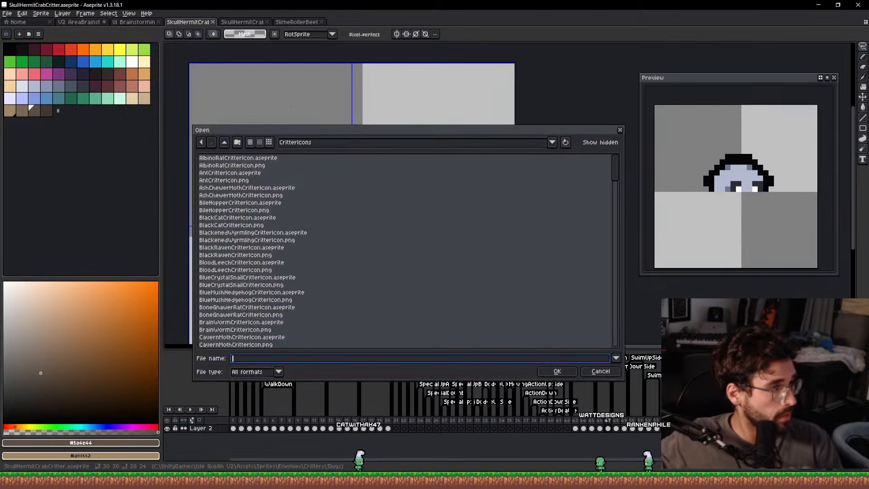
pyautogui.click(225, 142)
pyautogui.click(225, 142)
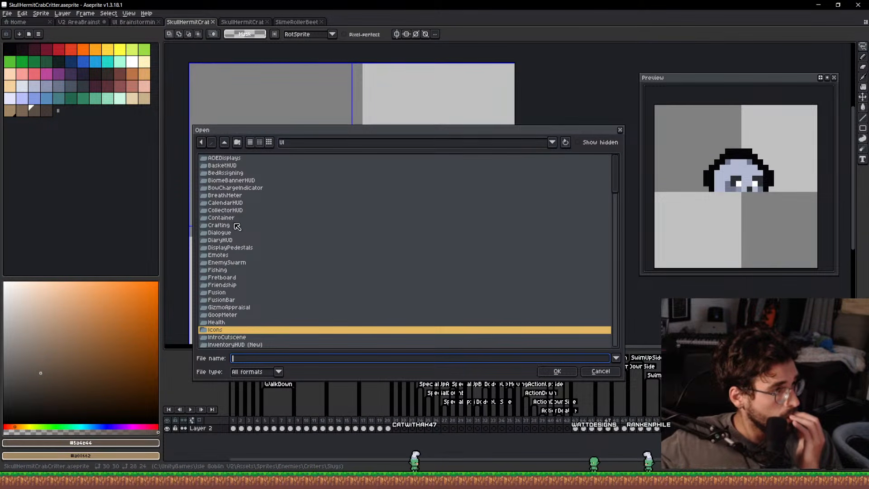
pyautogui.click(294, 143)
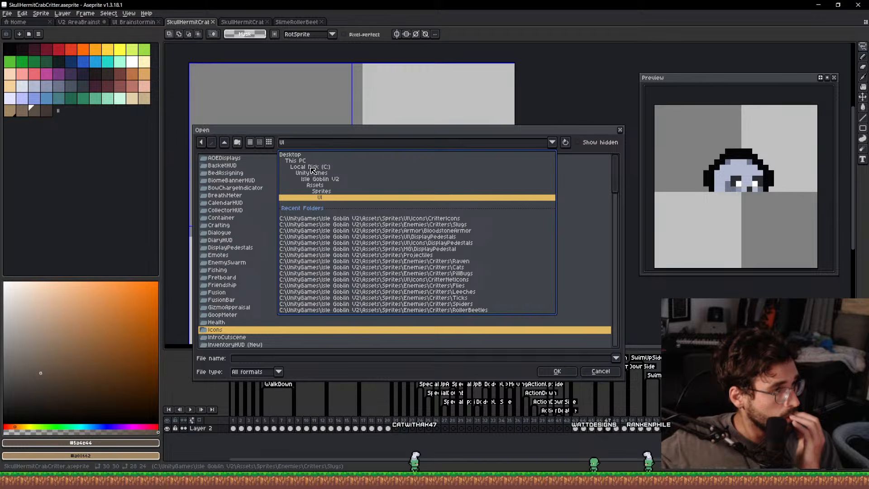
pyautogui.click(328, 195)
pyautogui.doubleClick(223, 194)
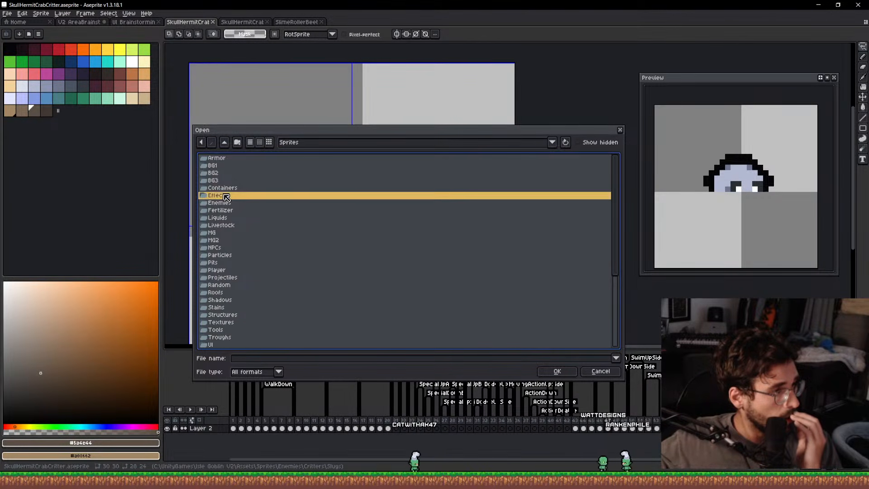
pyautogui.scroll(-5, 233, 192)
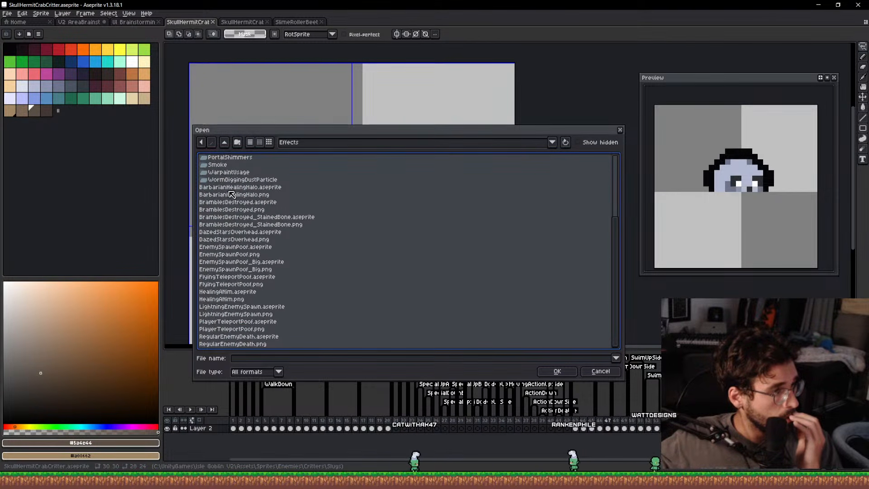
pyautogui.click(225, 142)
# Open DungRollerBeetleCritter.aseprite from the RollerBeetles folder under Enemies/Critters.
pyautogui.doubleClick(220, 202)
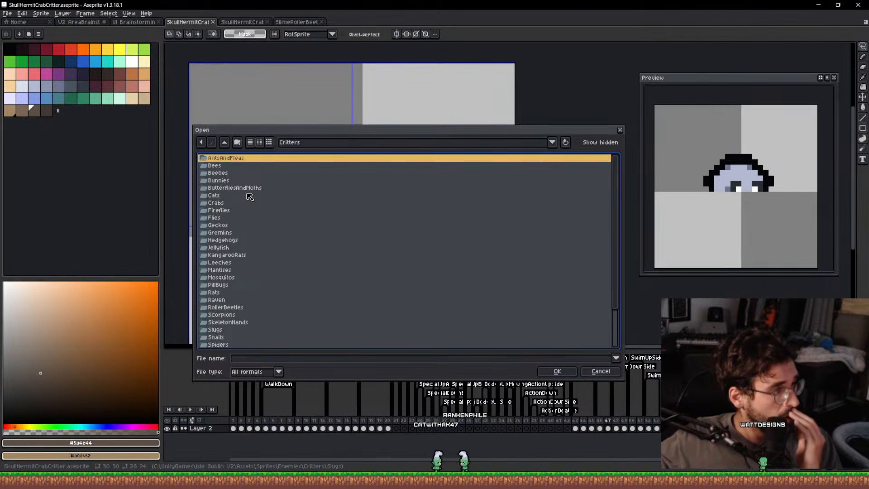
pyautogui.doubleClick(244, 188)
pyautogui.doubleClick(246, 262)
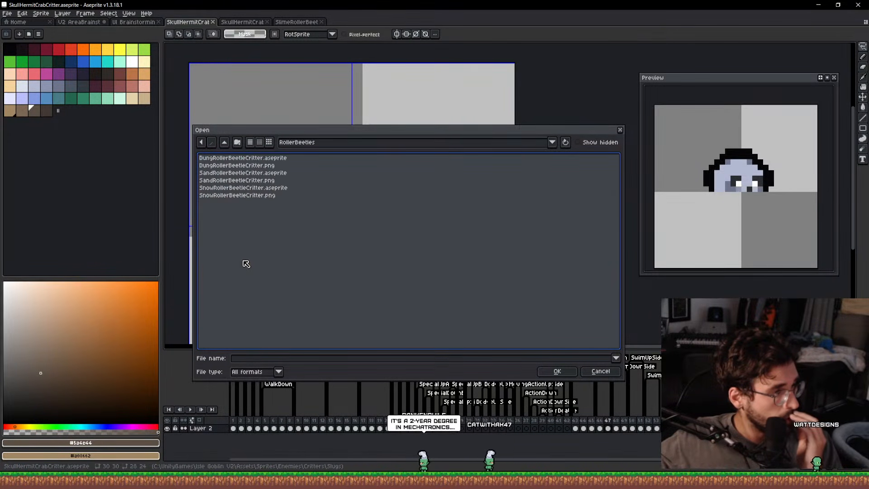
pyautogui.doubleClick(289, 158)
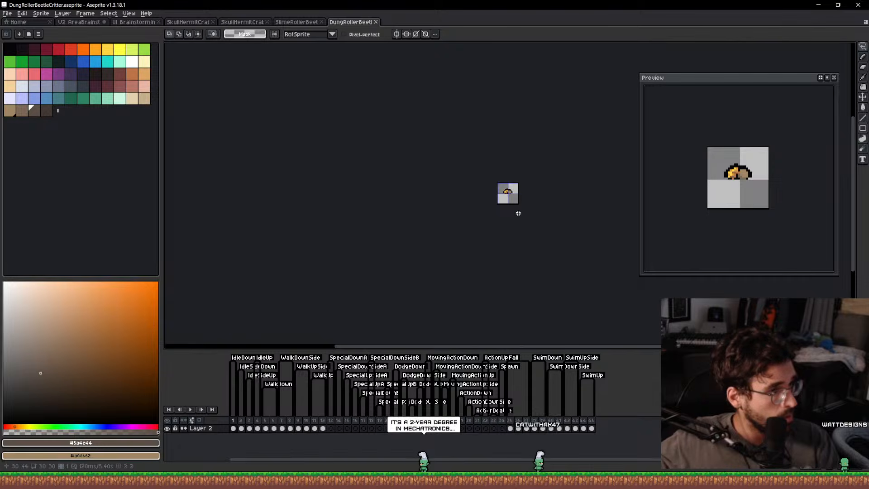
# Save the dung roller beetle animation as a new file named SlimeRollerBeetleCritter.
pyautogui.hotkey('ctrl', 'shift', 's')
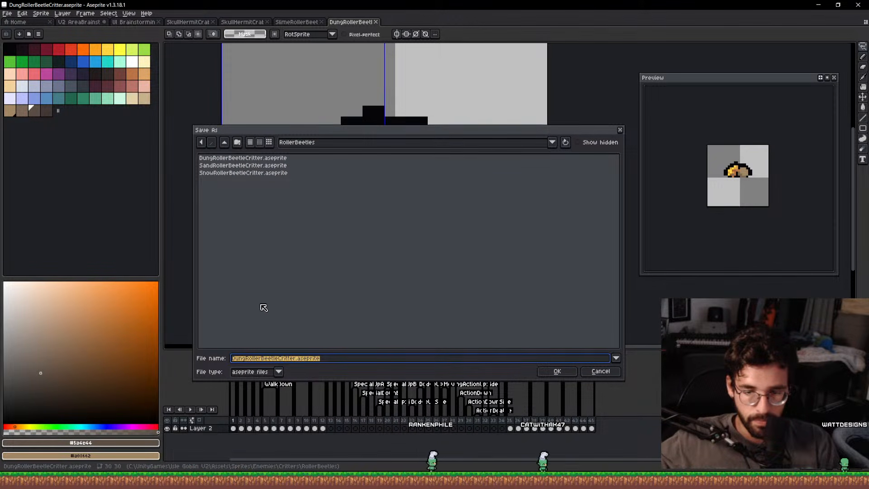
pyautogui.write('SlimeRollerBeetle')
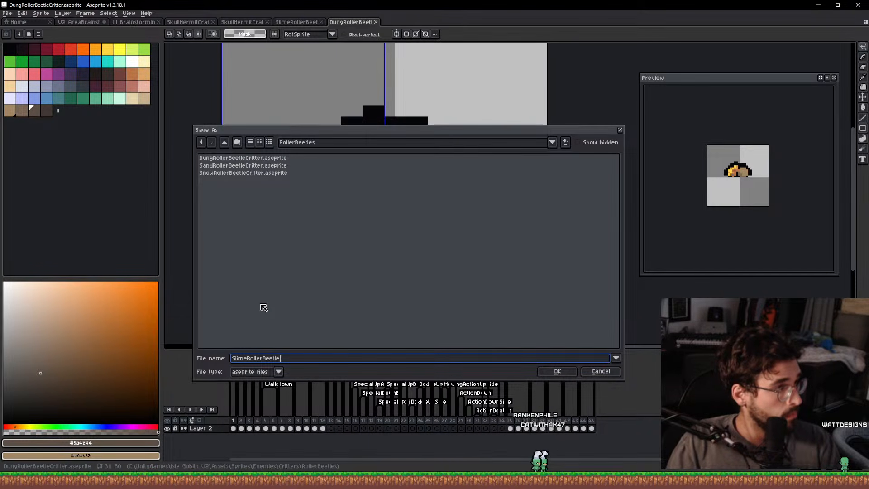
pyautogui.write('Critter')
pyautogui.press('Return')
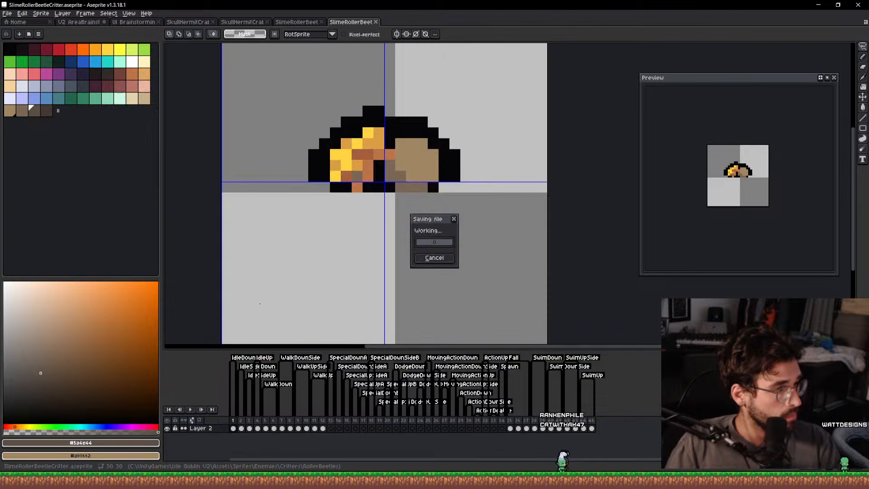
# Paste the recoloured slime roller beetle into the first frame and place it below the original beetle.
pyautogui.hotkey('ctrl', 'v')
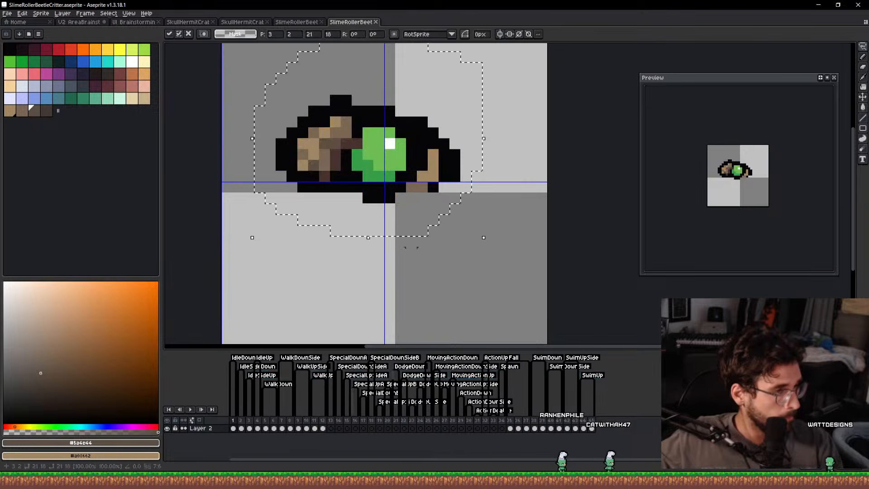
pyautogui.moveTo(341, 146); pyautogui.dragTo(318, 266)
pyautogui.hotkey('ctrl', 'd')
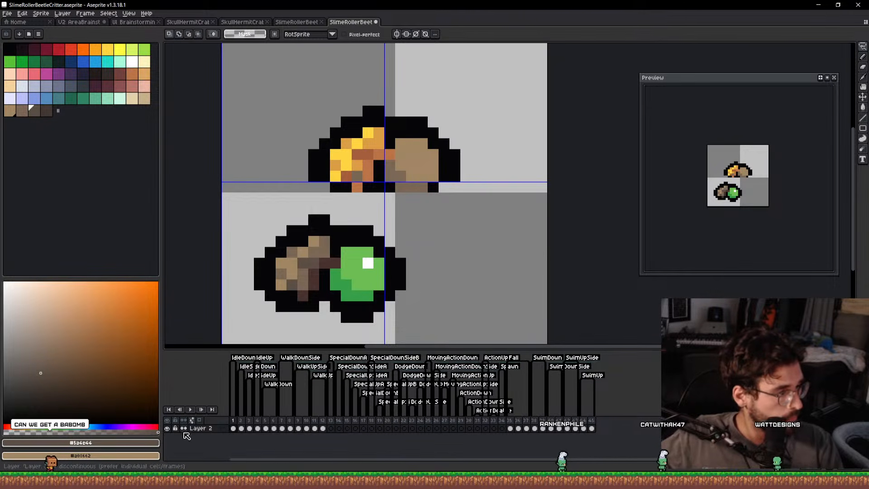
# Move the pasted reference beetle onto a new layer above the animation layer, and make Layer 2 active again.
pyautogui.click(210, 428)
pyautogui.hotkey('shift', 'n')
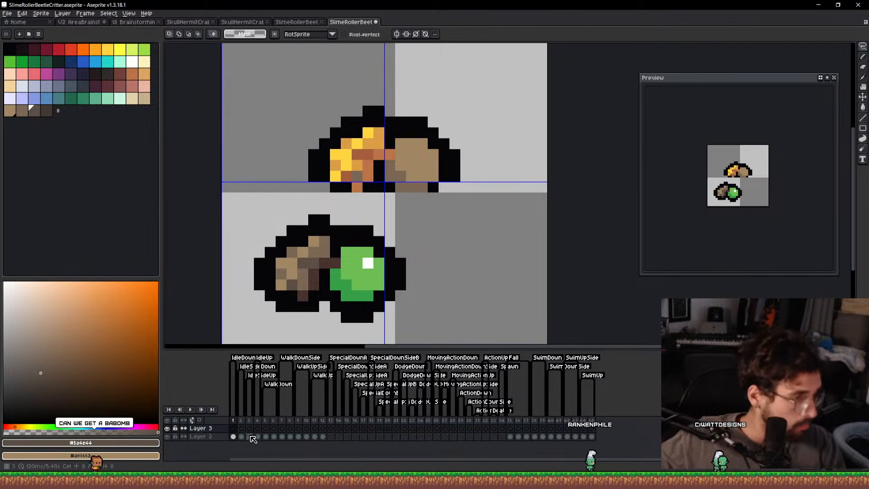
pyautogui.moveTo(316, 338)
pyautogui.mouseDown()
pyautogui.moveTo(453, 262)
pyautogui.moveTo(328, 339)
pyautogui.mouseUp()
pyautogui.hotkey('ctrl', 'x')
pyautogui.hotkey('ctrl', 'v')
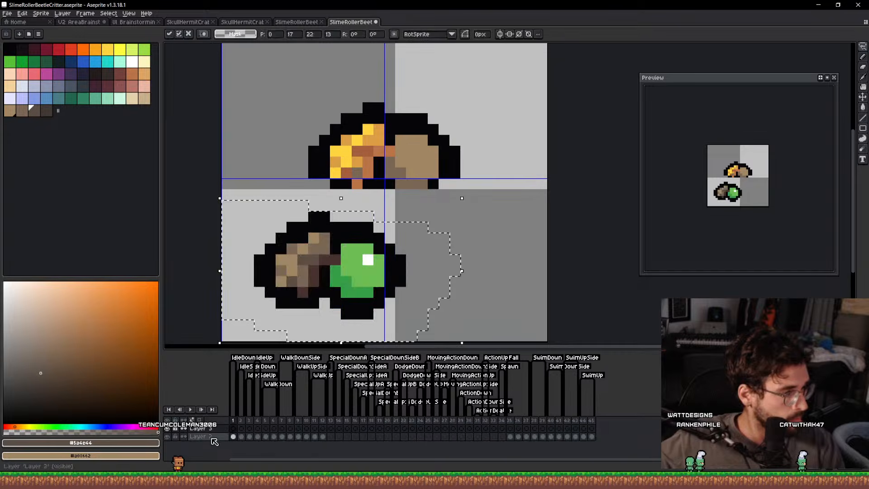
pyautogui.press('Return')
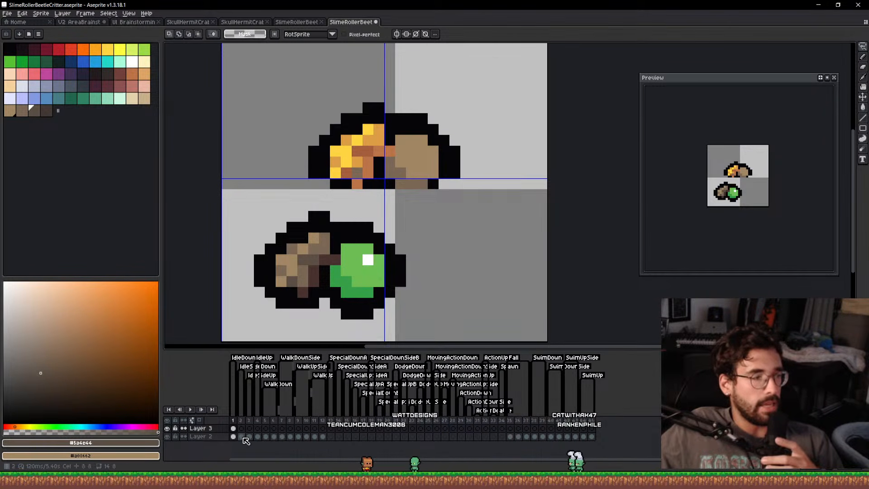
pyautogui.click(206, 430)
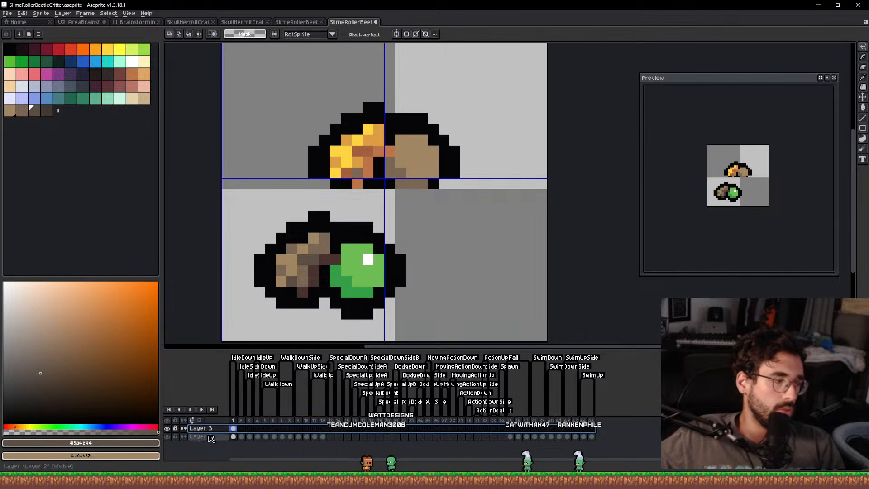
pyautogui.click(210, 437)
pyautogui.keyDown('alt'); pyautogui.click(360, 261); pyautogui.keyUp('alt')
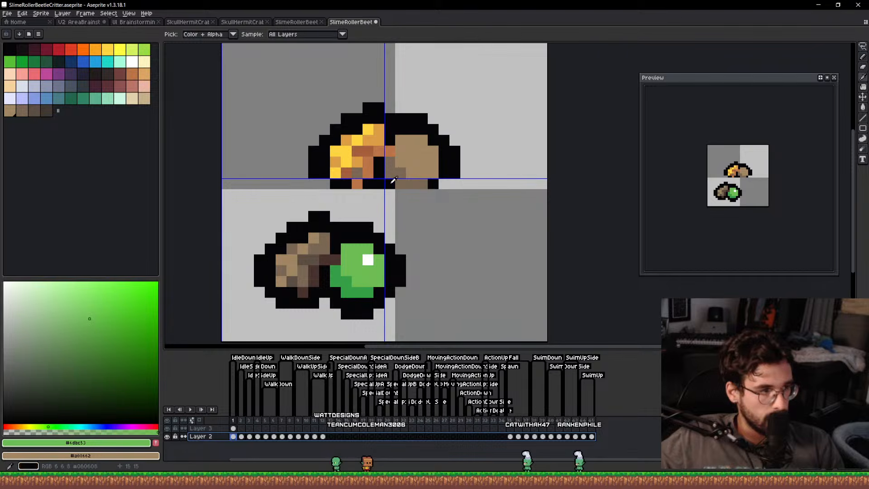
pyautogui.keyDown('alt'); pyautogui.click(376, 138); pyautogui.keyUp('alt')
pyautogui.keyDown('alt'); pyautogui.rightClick(325, 243); pyautogui.keyUp('alt')
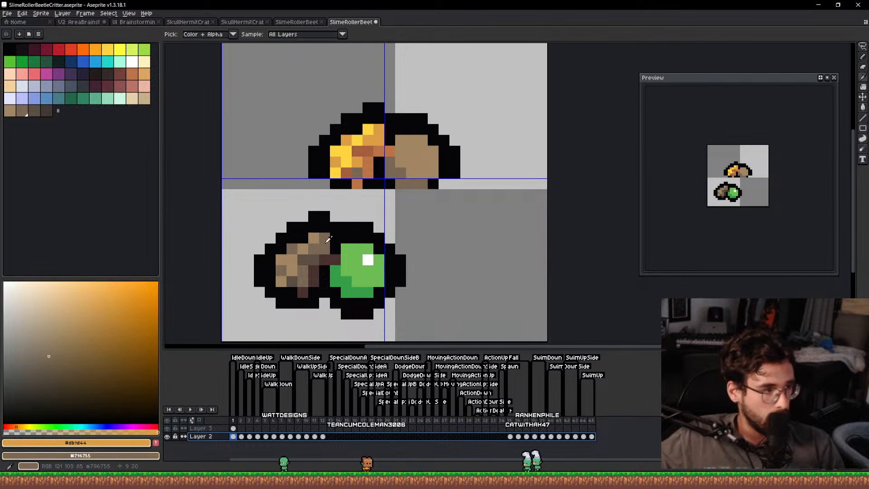
pyautogui.hotkey('shift', 'r')
pyautogui.press('Escape')
pyautogui.press('q')
pyautogui.hotkey('ctrl', 'z')
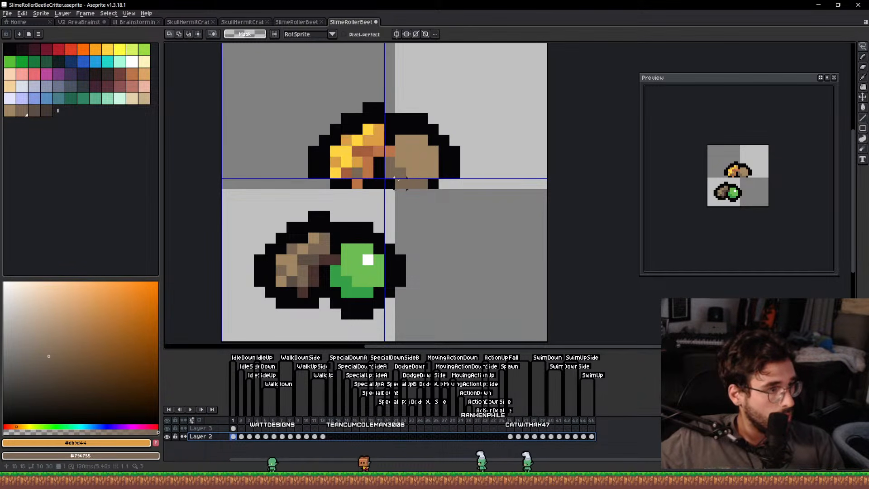
# Replace the ball's tan and darker brown on Layer 2 with the reference beetle's light green and dark green.
pyautogui.keyDown('alt'); pyautogui.click(417, 156); pyautogui.keyUp('alt')
pyautogui.keyDown('alt'); pyautogui.rightClick(363, 272); pyautogui.keyUp('alt')
pyautogui.hotkey('shift', 'r')
pyautogui.press('Return')
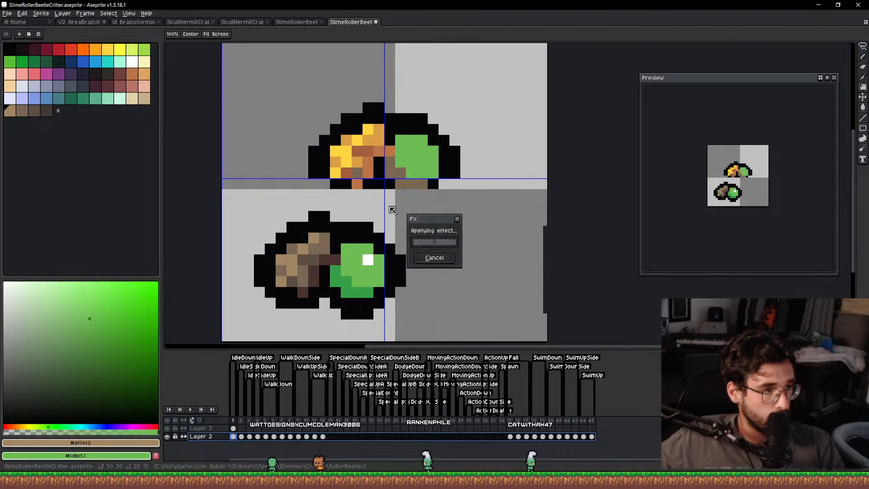
pyautogui.keyDown('alt'); pyautogui.click(401, 173); pyautogui.keyUp('alt')
pyautogui.keyDown('alt'); pyautogui.rightClick(363, 289); pyautogui.keyUp('alt')
pyautogui.hotkey('shift', 'r')
pyautogui.press('Return')
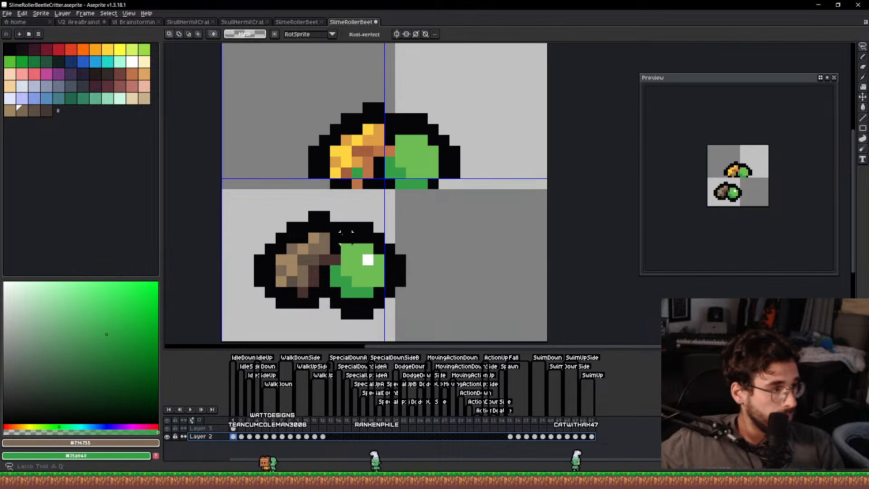
# Replace the beetle body's yellow and orange on Layer 2 with the reference beetle's tan and medium brown.
pyautogui.keyDown('alt'); pyautogui.click(336, 173); pyautogui.keyUp('alt')
pyautogui.keyDown('alt'); pyautogui.rightClick(314, 240); pyautogui.keyUp('alt')
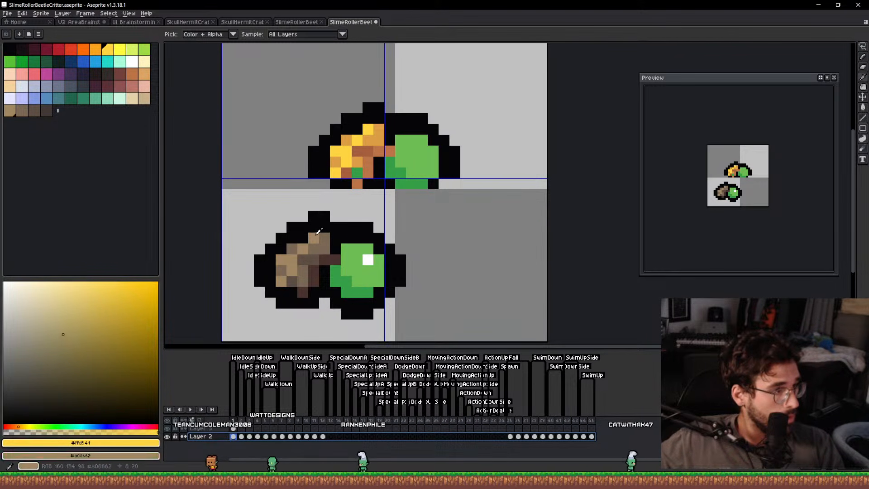
pyautogui.hotkey('shift', 'r')
pyautogui.press('Return')
pyautogui.keyDown('alt'); pyautogui.click(377, 131); pyautogui.keyUp('alt')
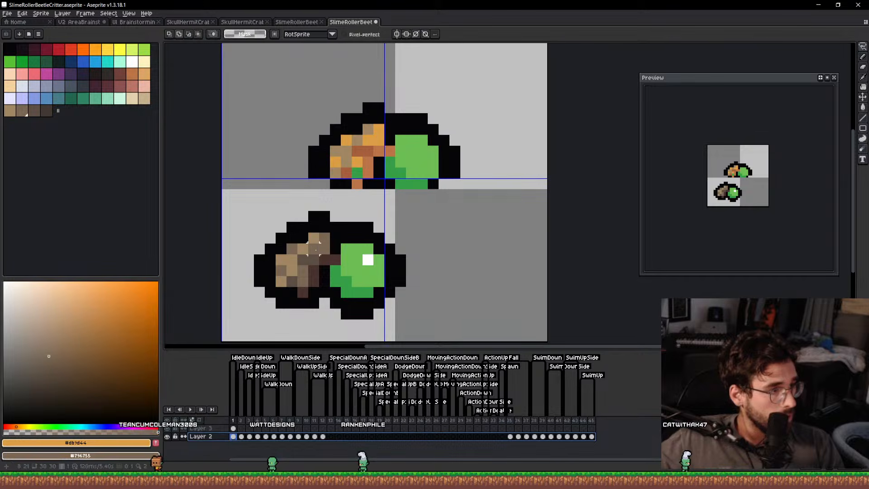
pyautogui.hotkey('shift', 'r')
pyautogui.press('Return')
# Replace the body's remaining light brown and rust shades with the reference beetle's dark brown #44322e and grey-brown.
pyautogui.keyDown('alt'); pyautogui.click(361, 152); pyautogui.keyUp('alt')
pyautogui.keyDown('alt'); pyautogui.rightClick(327, 262); pyautogui.keyUp('alt')
pyautogui.hotkey('shift', 'r')
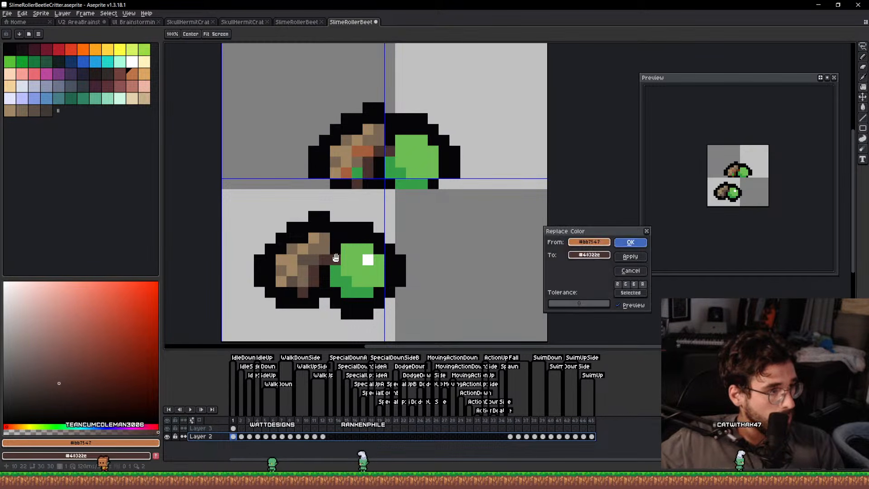
pyautogui.press('Return')
pyautogui.keyDown('alt'); pyautogui.click(368, 149); pyautogui.keyUp('alt')
pyautogui.keyDown('alt'); pyautogui.rightClick(313, 257); pyautogui.keyUp('alt')
pyautogui.hotkey('shift', 'r')
pyautogui.press('Return')
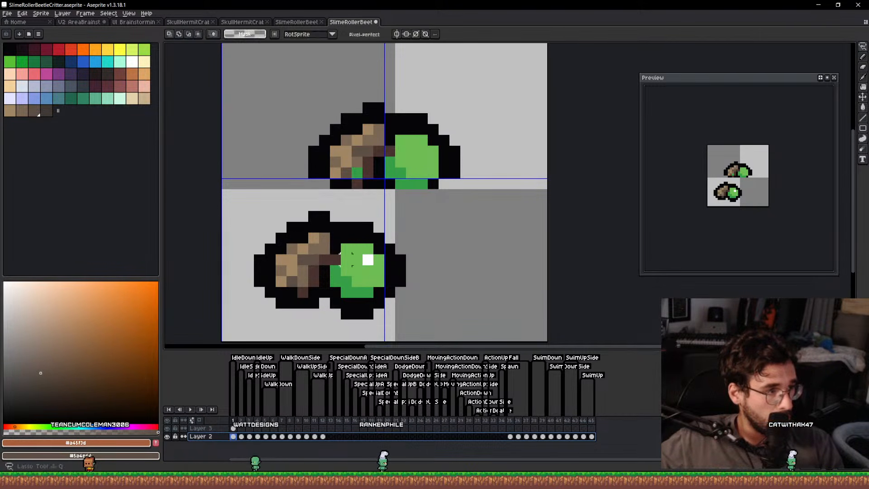
# Draw a one-pixel white highlight on the green ball in frames 1 to 12, matching the reference beetle.
pyautogui.keyDown('alt'); pyautogui.click(324, 240); pyautogui.keyUp('alt')
pyautogui.press('b')
pyautogui.press('e')
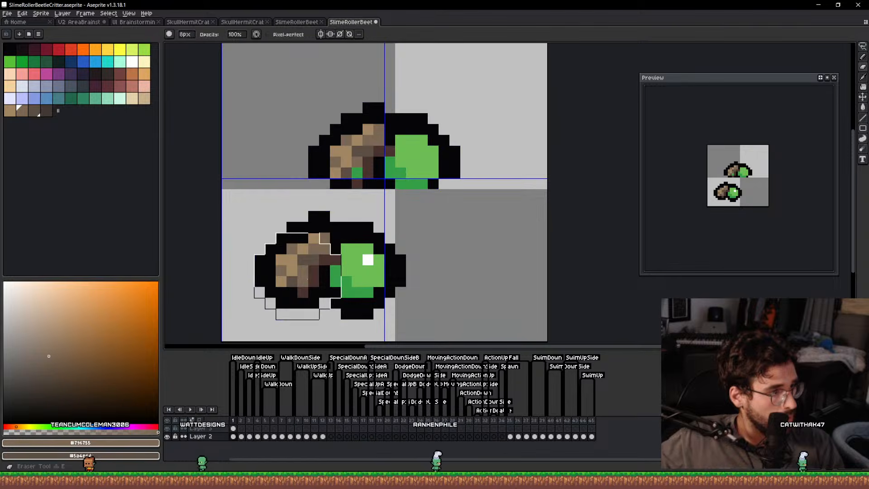
pyautogui.keyDown('alt'); pyautogui.click(367, 259); pyautogui.keyUp('alt')
pyautogui.click(324, 303)
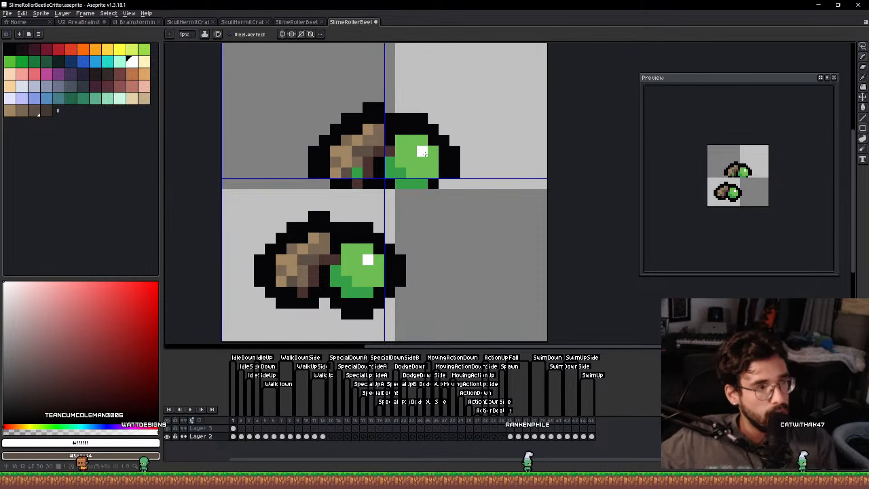
pyautogui.press('Right')
pyautogui.press('Right')
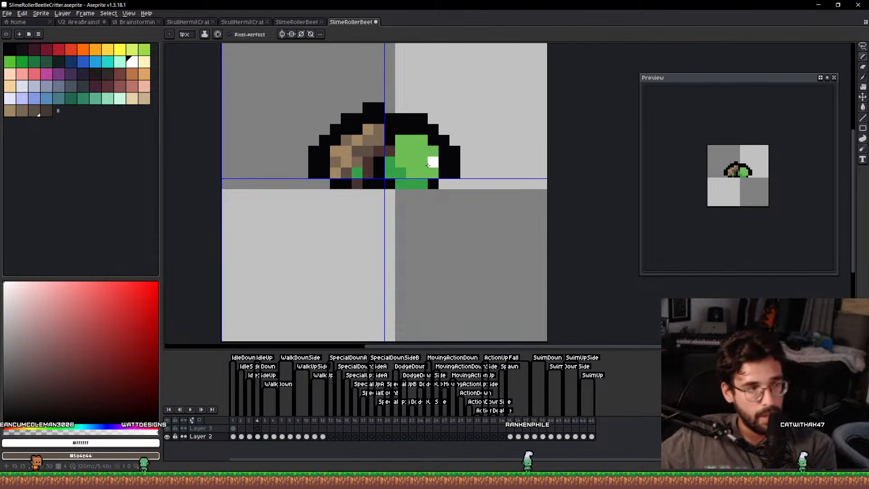
pyautogui.press('Right')
pyautogui.press('Right')
pyautogui.press('Right')
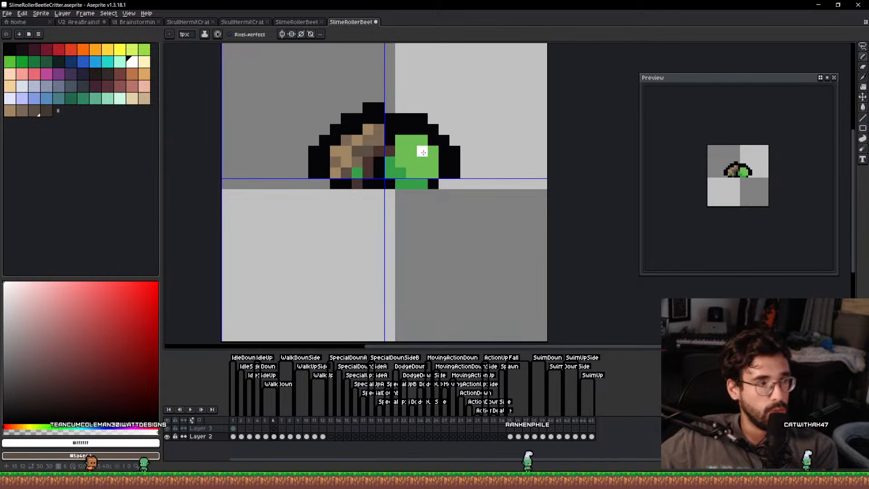
pyautogui.press('Right')
pyautogui.press('Right')
pyautogui.press('Right')
pyautogui.press('Right')
pyautogui.press('Right')
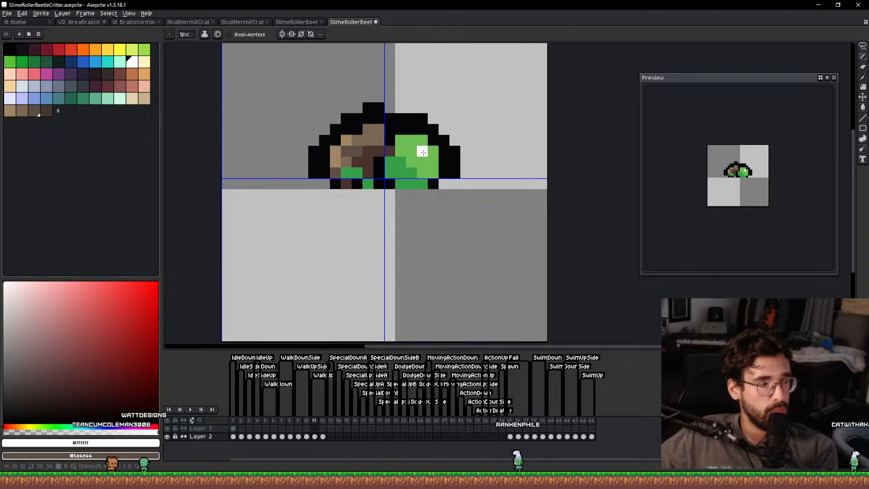
pyautogui.press('Right')
# Draw the one-pixel white highlight on the green ball in frames 35 to 45.
pyautogui.click(510, 436)
pyautogui.moveTo(427, 189); pyautogui.dragTo(419, 191)
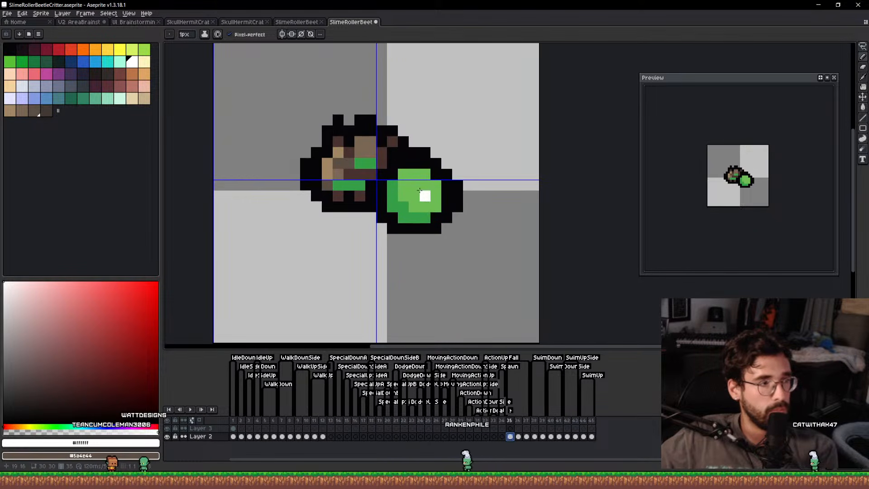
pyautogui.press('Right')
pyautogui.press('Right')
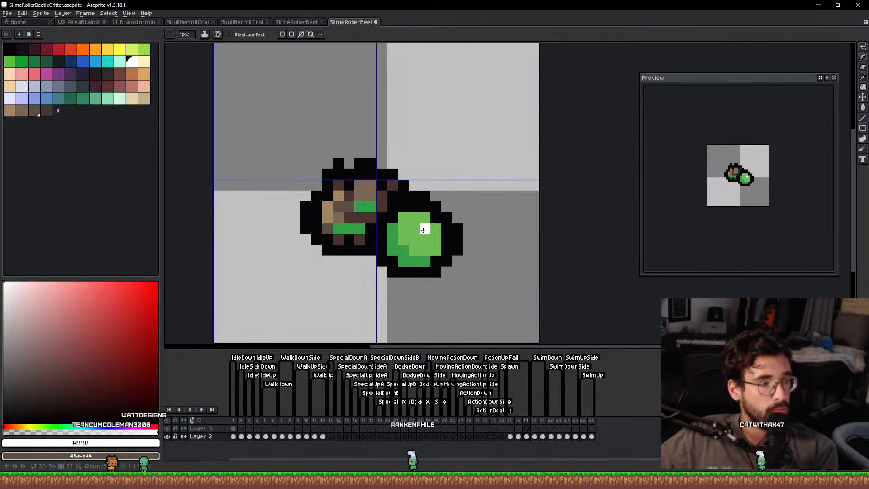
pyautogui.press('Right')
pyautogui.press('Right')
pyautogui.press('Right')
pyautogui.press('Right')
pyautogui.press('Right')
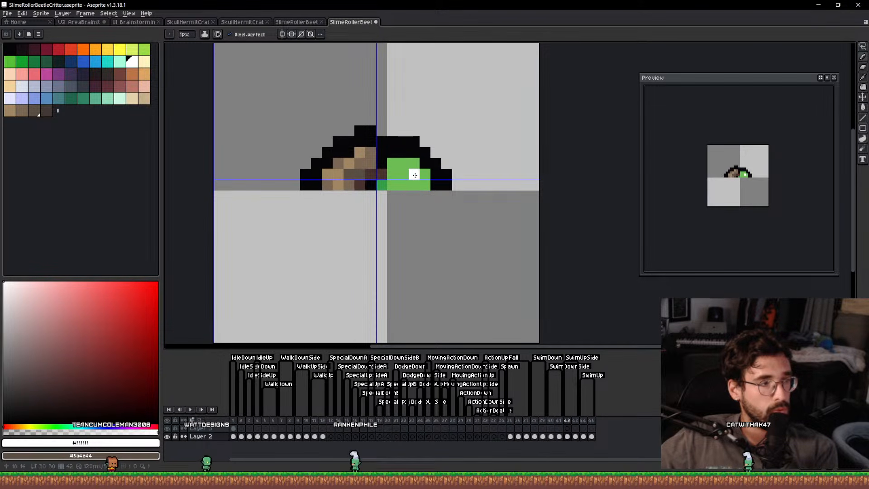
pyautogui.press('Right')
pyautogui.press('Right')
pyautogui.press('Right')
pyautogui.press('Right')
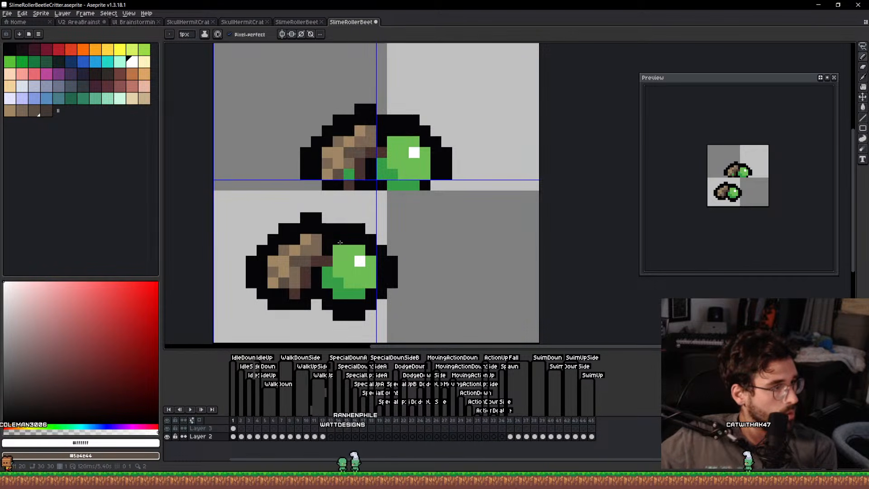
# Fill the stray green pixels on the beetle's body with the medium brown in frames 1 to 4.
pyautogui.press('g')
pyautogui.keyDown('alt'); pyautogui.click(348, 187); pyautogui.keyUp('alt')
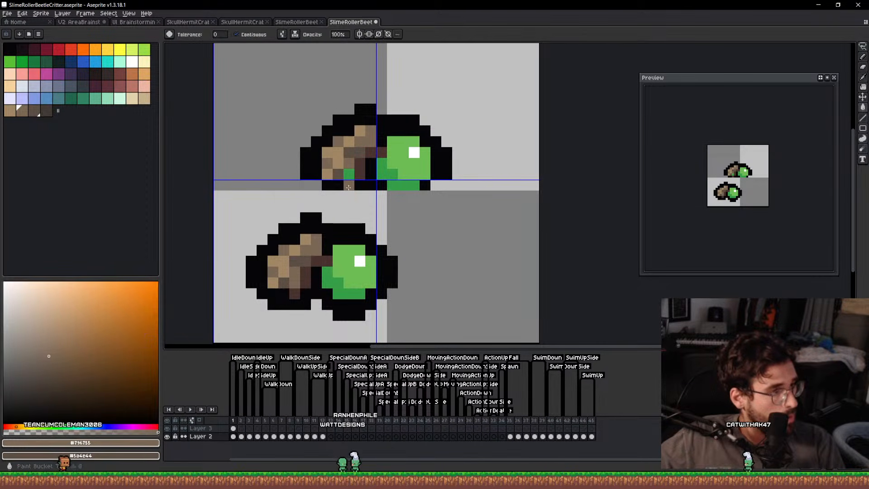
pyautogui.press('v')
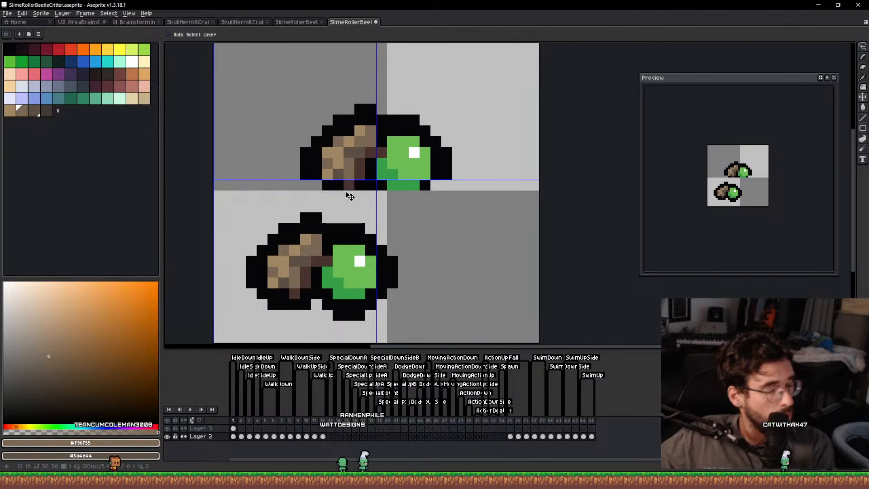
pyautogui.press('g')
pyautogui.press('Right')
pyautogui.press('Right')
pyautogui.press('Right')
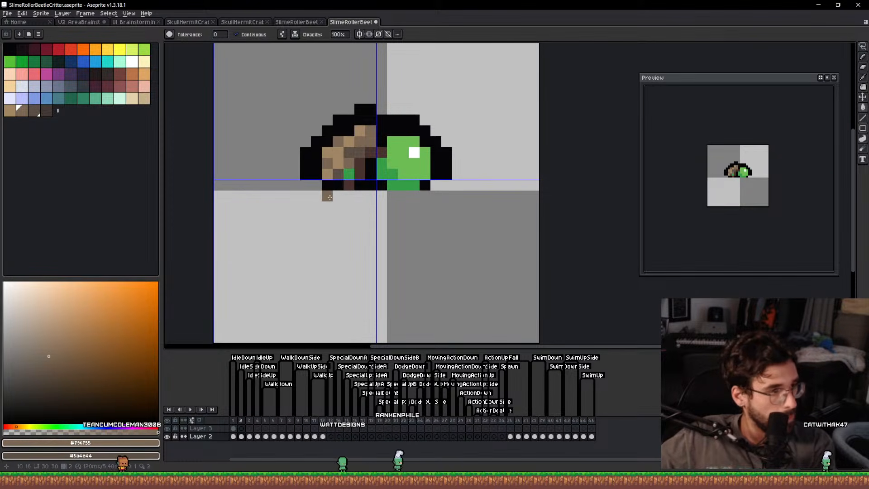
pyautogui.press('Right')
pyautogui.click(349, 174)
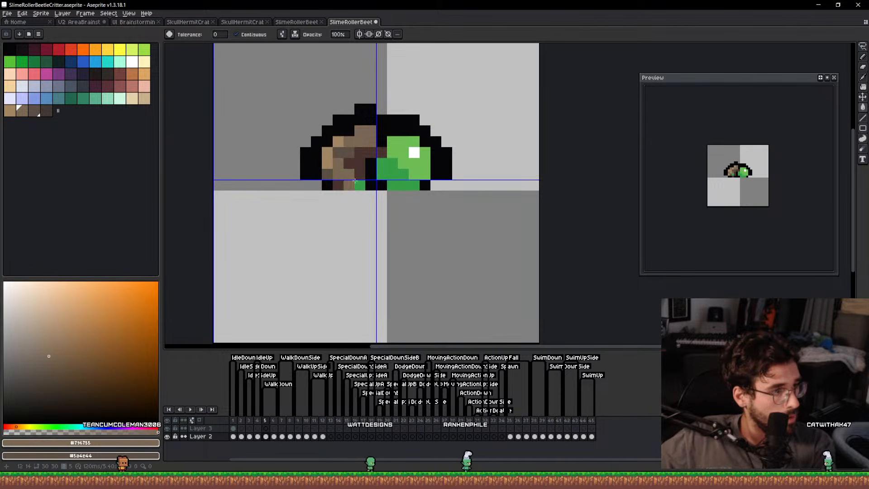
# Fill the stray green patches on the beetle's body and legs with browns in frames 5 to 12.
pyautogui.keyDown('alt'); pyautogui.rightClick(341, 185); pyautogui.keyUp('alt')
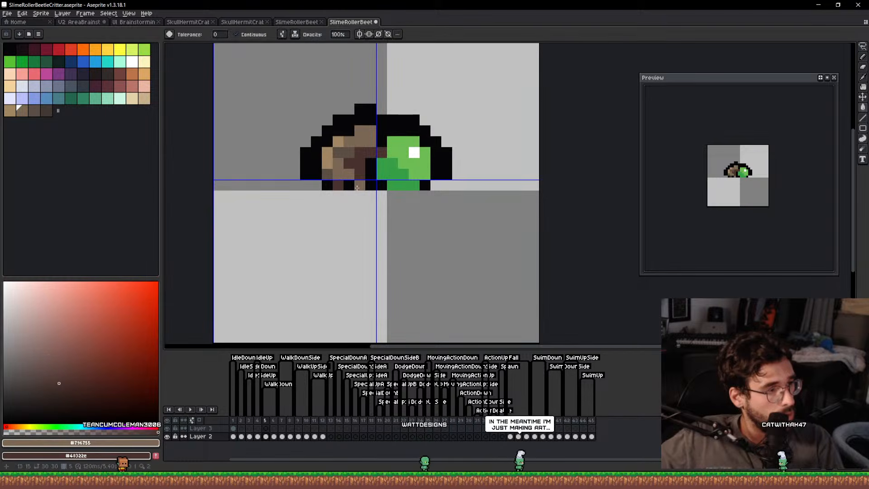
pyautogui.press('Right')
pyautogui.press('Right')
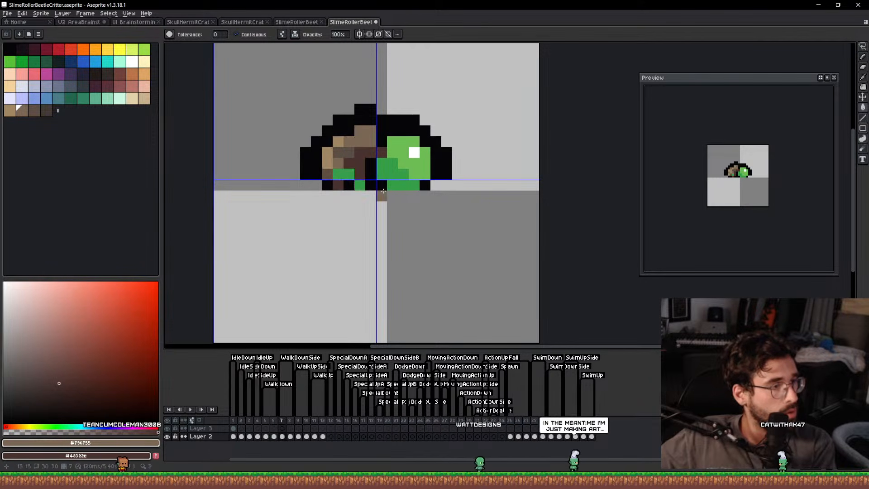
pyautogui.press('Right')
pyautogui.press('Left')
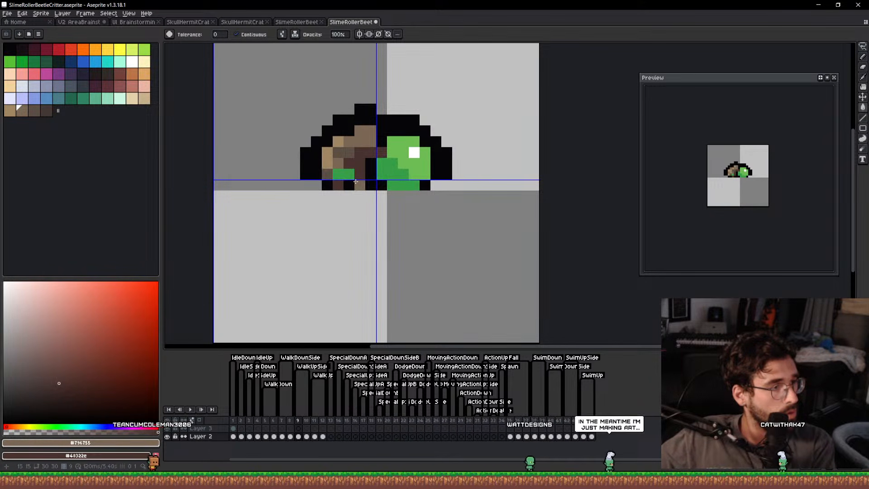
pyautogui.moveTo(282, 436); pyautogui.dragTo(323, 437)
# Fill the stray green patches on the beetle's body with matching browns in frames 35 to 45.
pyautogui.click(510, 436)
pyautogui.moveTo(455, 212); pyautogui.dragTo(426, 230)
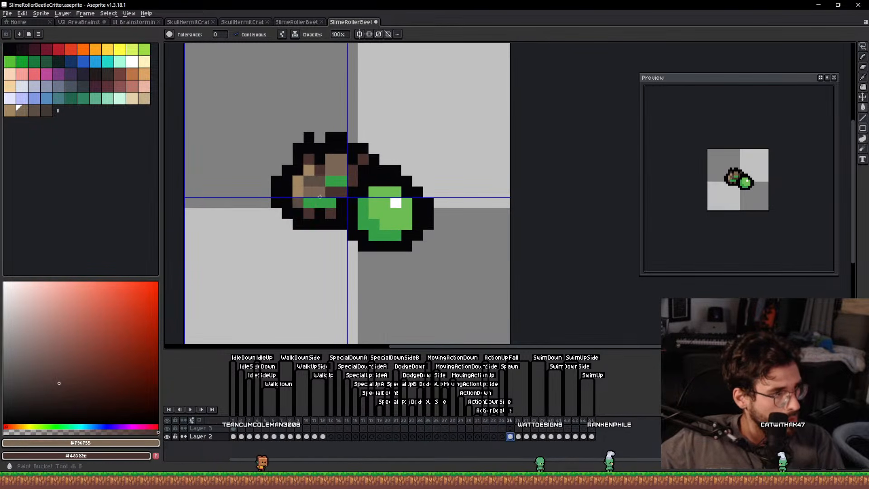
pyautogui.click(336, 181)
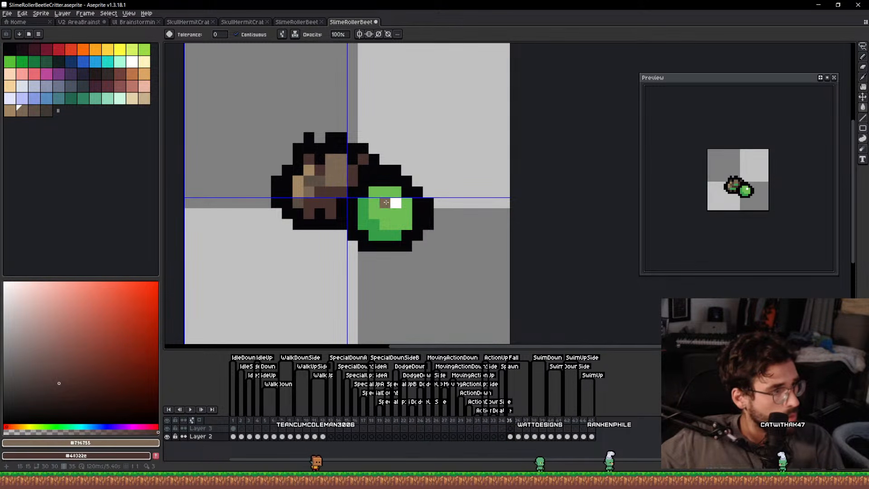
pyautogui.press('Right')
pyautogui.press('Right')
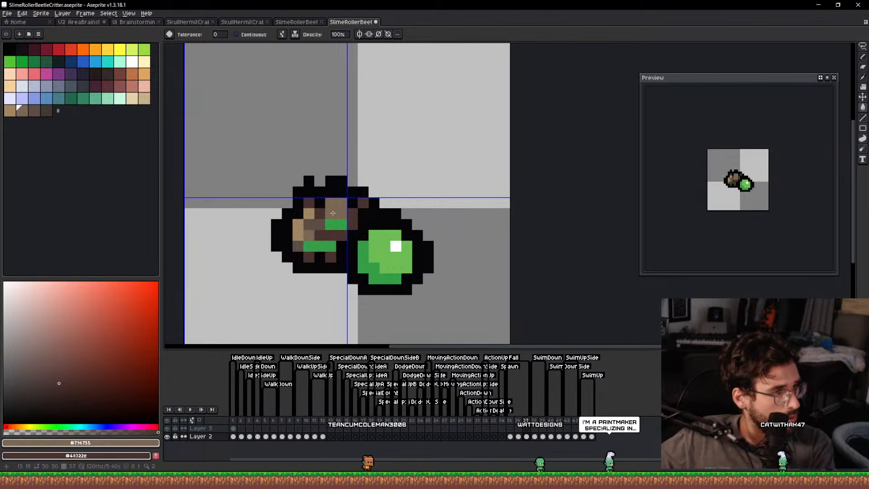
pyautogui.press('Right')
pyautogui.press('Right')
pyautogui.press('Right')
pyautogui.press('Right')
pyautogui.press('Right')
pyautogui.press('Right')
pyautogui.press('Right')
pyautogui.press('Right')
pyautogui.press('Right')
pyautogui.press('Right')
pyautogui.press('Right')
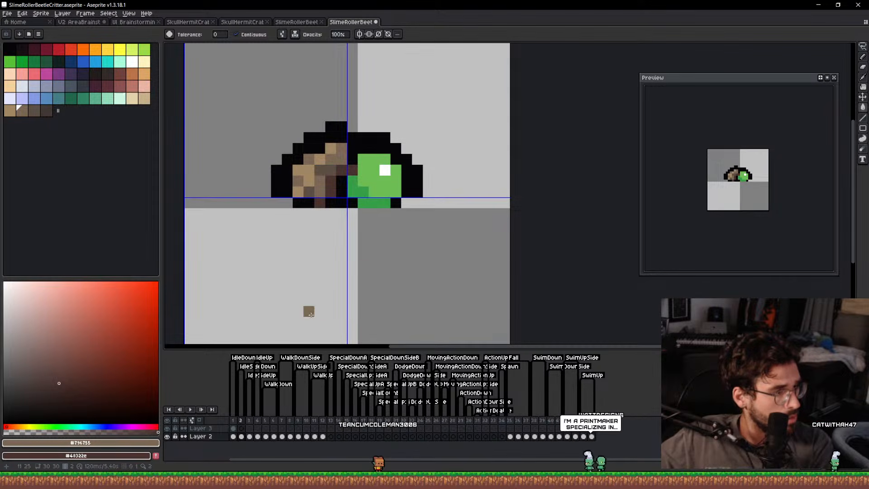
# Erase the reference beetle from Layer 3 in frame 1 and save the animation file.
pyautogui.press('Left')
pyautogui.press('Left')
pyautogui.moveTo(330, 248); pyautogui.dragTo(383, 225)
pyautogui.press('Up')
pyautogui.press('e')
pyautogui.moveTo(317, 267)
pyautogui.mouseDown()
pyautogui.moveTo(333, 288)
pyautogui.moveTo(466, 285)
pyautogui.mouseUp()
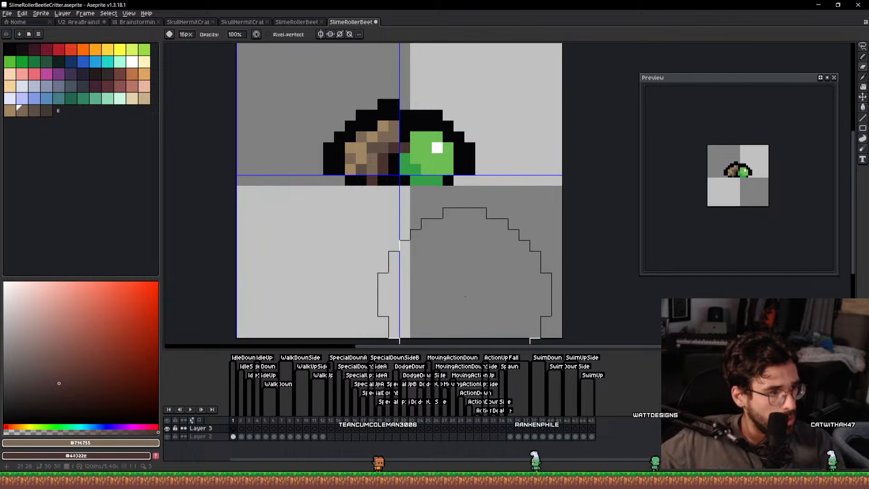
pyautogui.press('b')
pyautogui.hotkey('ctrl', 's')
# Examine the recoloured beetle animation frame by frame up to frame 34.
pyautogui.press('Right')
pyautogui.press('Right')
pyautogui.press('Right')
pyautogui.press('Right')
pyautogui.press('Right')
pyautogui.press('Right')
pyautogui.press('Right')
pyautogui.press('Right')
pyautogui.press('Right')
pyautogui.press('Right')
pyautogui.press('Right')
pyautogui.press('Right')
pyautogui.press('Right')
pyautogui.press('Right')
pyautogui.press('Right')
pyautogui.press('Right')
pyautogui.press('Right')
pyautogui.press('Right')
pyautogui.press('Right')
pyautogui.press('Right')
pyautogui.press('Right')
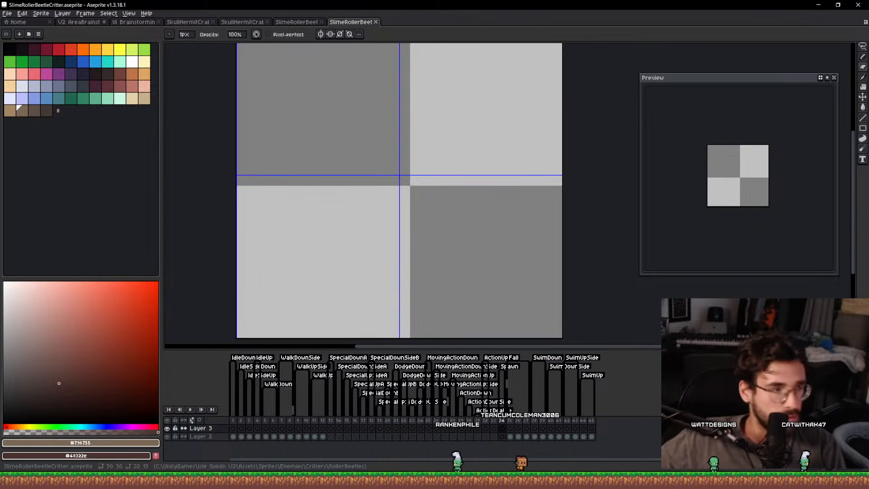
pyautogui.moveTo(427, 136); pyautogui.dragTo(462, 152)
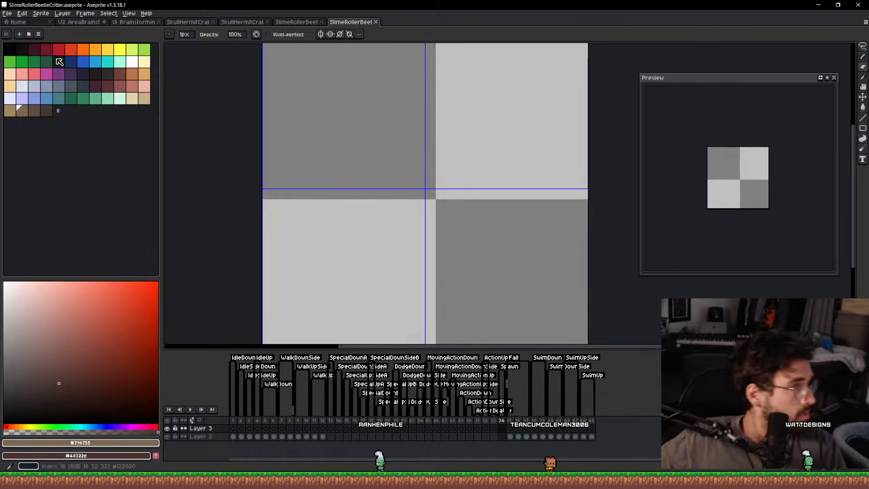
# Move the slime roller beetle beside the skull hermit crab on the V2 AreaBrainstorming sheet and save the sheet.
pyautogui.click(81, 21)
pyautogui.scroll(2, 341, 215)
pyautogui.scroll(-3, 340, 214)
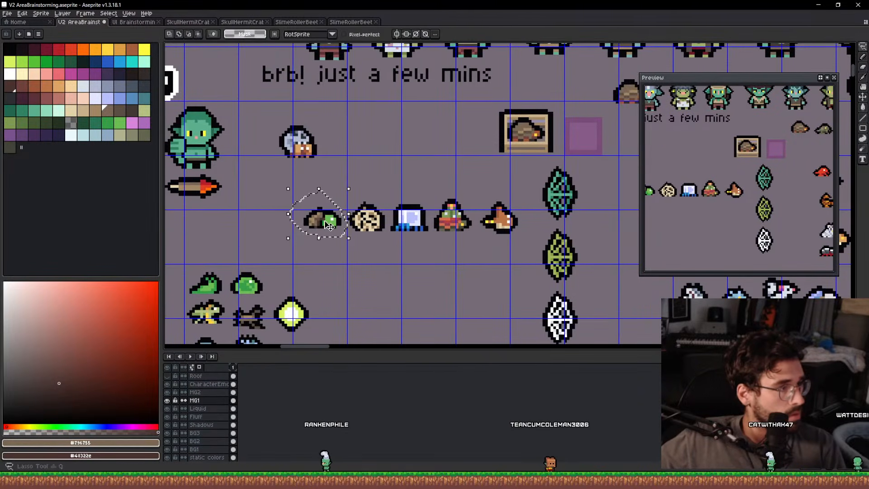
pyautogui.moveTo(322, 217); pyautogui.dragTo(347, 154)
pyautogui.hotkey('ctrl', 'd')
pyautogui.scroll(6, 334, 154)
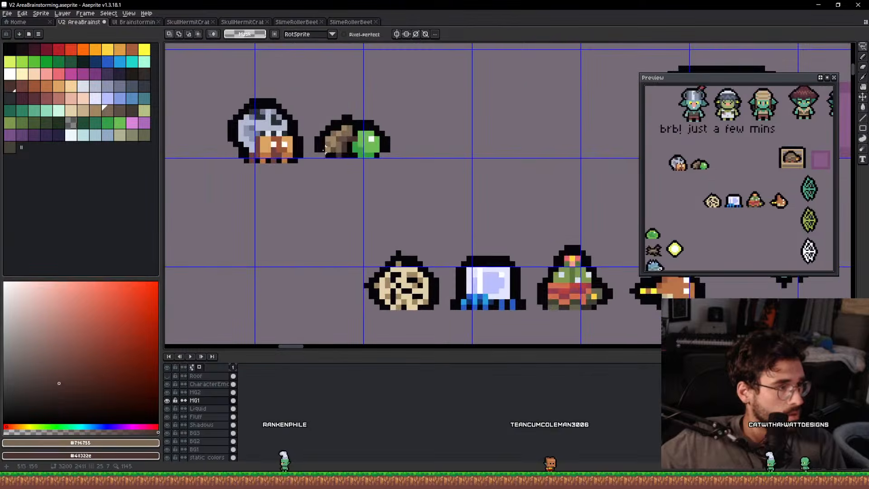
pyautogui.press('b')
pyautogui.keyDown('alt'); pyautogui.click(334, 155); pyautogui.keyUp('alt')
pyautogui.scroll(-7, 353, 164)
pyautogui.hotkey('ctrl', 's')
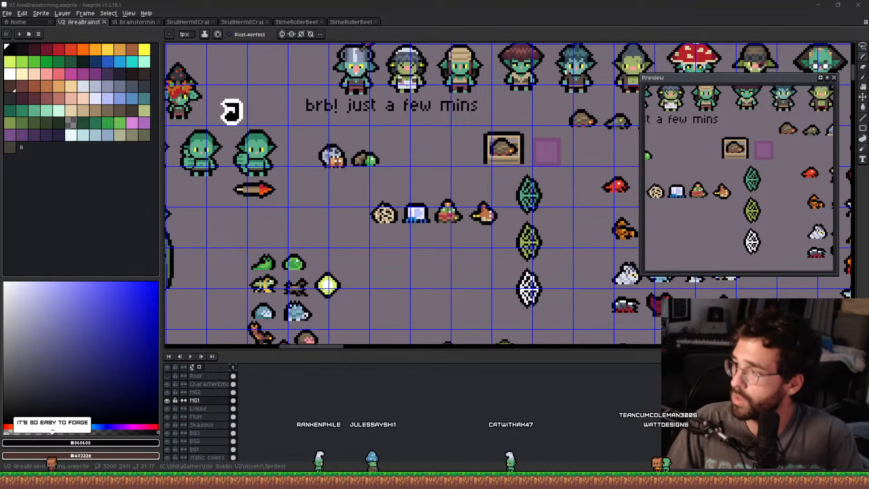
pyautogui.hotkey('alt', 'Tab')
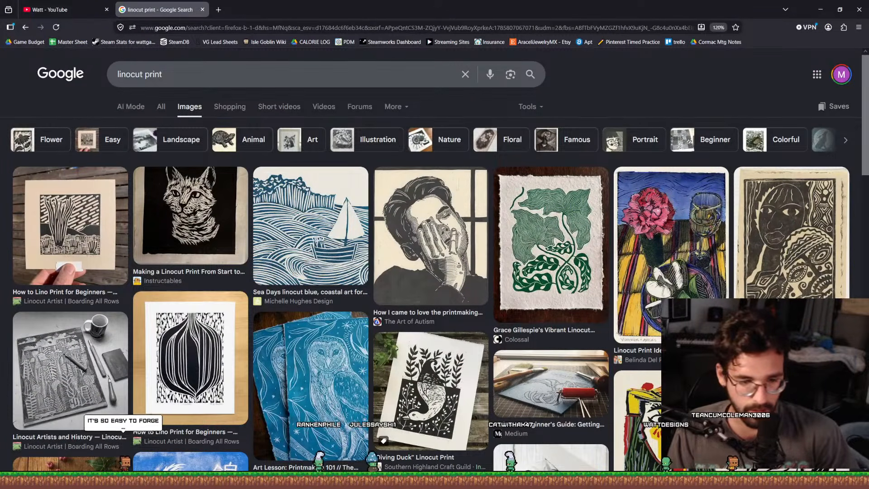
pyautogui.hotkey('alt', 'Tab')
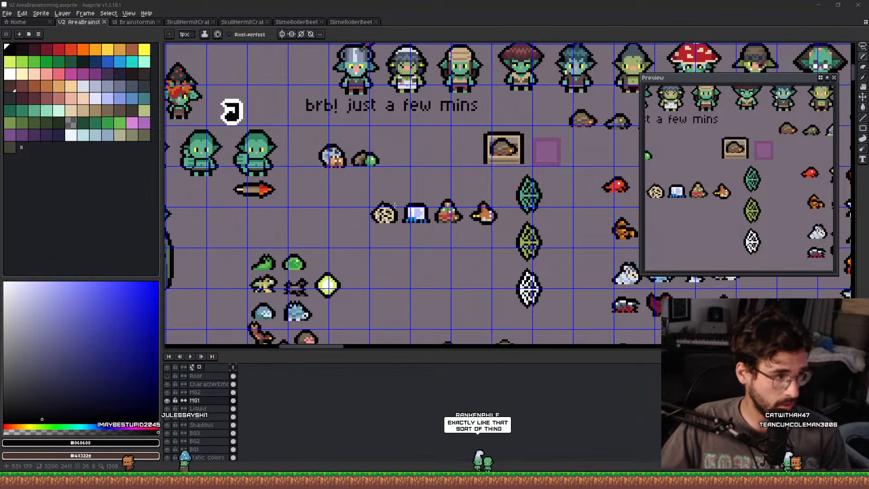
# Select the round tan-and-black critter on the brainstorming sheet and switch to the SlimeRollerBeetleCritterIcon file.
pyautogui.scroll(2, 367, 208)
pyautogui.press('v')
pyautogui.scroll(2, 411, 195)
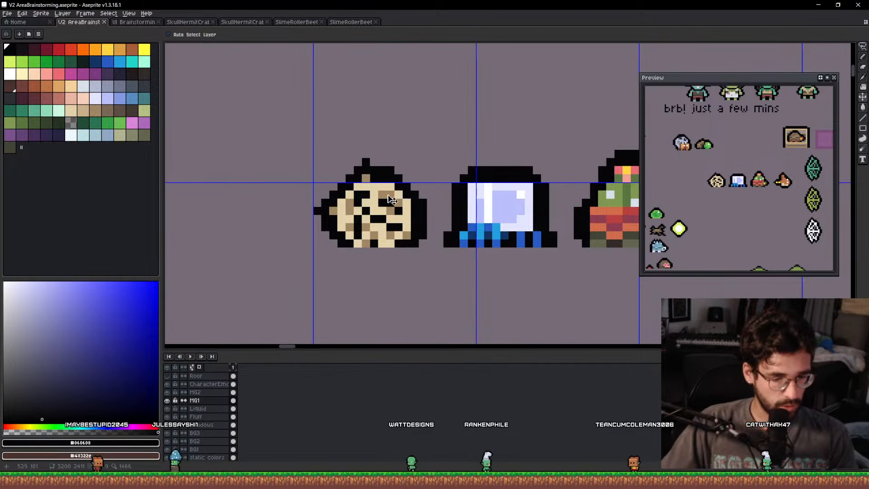
pyautogui.press('m')
pyautogui.moveTo(290, 269); pyautogui.dragTo(440, 128)
pyautogui.click(344, 21)
pyautogui.scroll(-1, 337, 181)
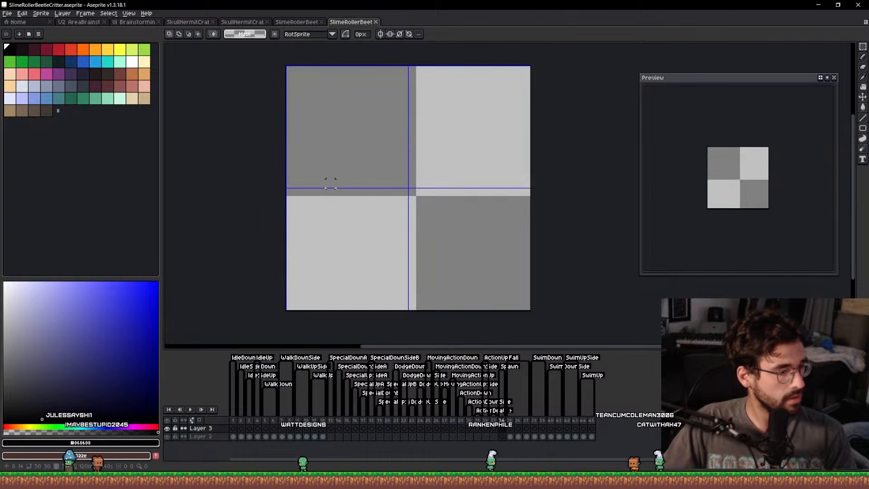
pyautogui.click(297, 21)
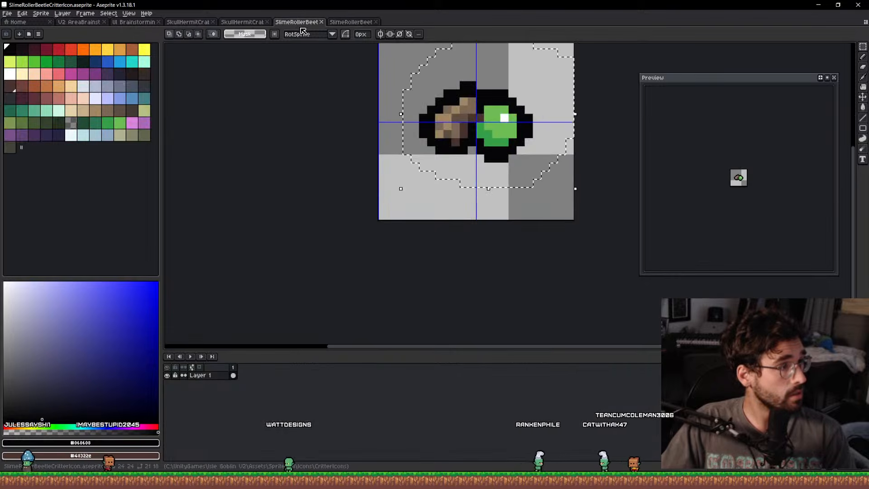
# Replace the slime roller beetle in the icon with the copied tan-and-black critter and extend its black outline along the underside.
pyautogui.moveTo(438, 131); pyautogui.dragTo(338, 209)
pyautogui.scroll(2, 353, 241)
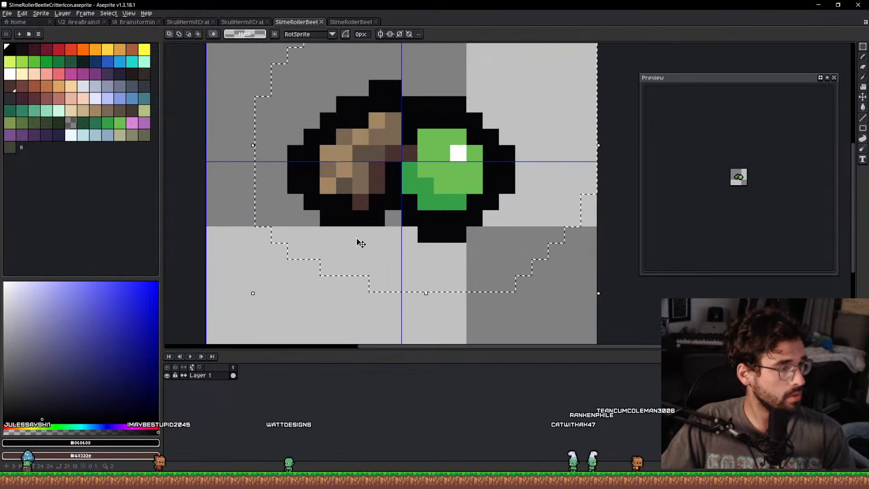
pyautogui.press('e')
pyautogui.scroll(-8, 401, 209)
pyautogui.click(401, 206)
pyautogui.hotkey('ctrl', 'v')
pyautogui.moveTo(511, 213); pyautogui.dragTo(397, 160)
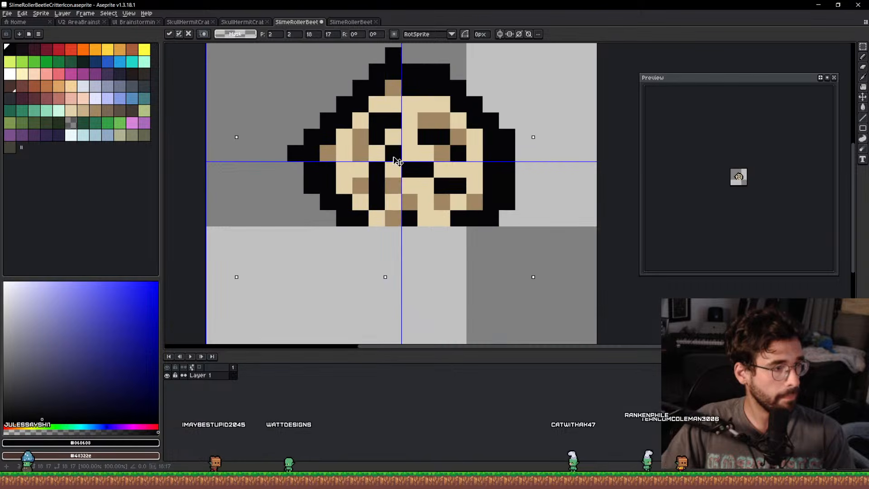
pyautogui.hotkey('ctrl', 'd')
pyautogui.press('b')
pyautogui.moveTo(368, 239); pyautogui.dragTo(389, 248)
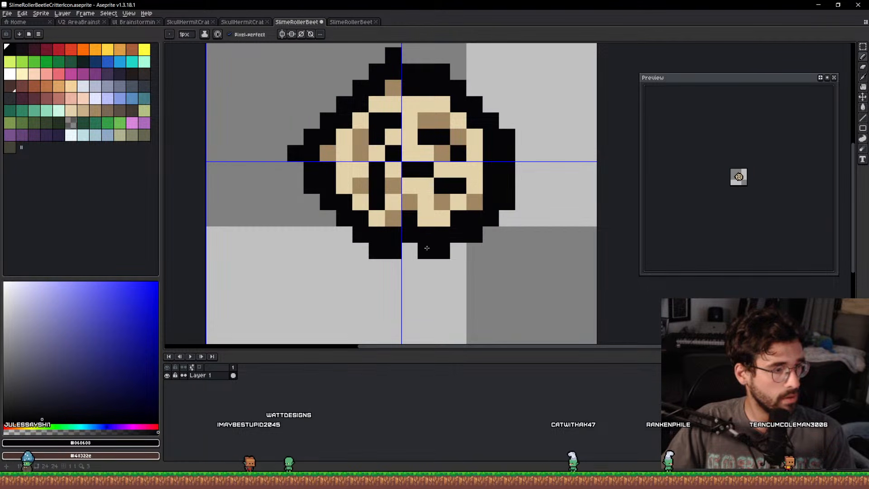
# Save the icon as a new file named TumbleweedCritterIcon.aseprite in the CritterIcons folder.
pyautogui.scroll(-2, 427, 248)
pyautogui.hotkey('ctrl', 'shift', 's')
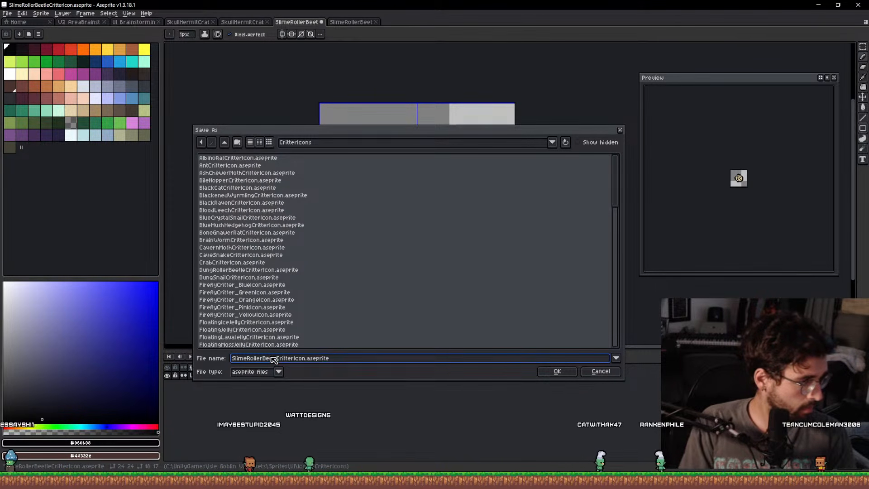
pyautogui.press('BackSpace')
pyautogui.press('BackSpace')
pyautogui.press('BackSpace')
pyautogui.press('BackSpace')
pyautogui.press('BackSpace')
pyautogui.press('BackSpace')
pyautogui.press('BackSpace')
pyautogui.press('BackSpace')
pyautogui.press('BackSpace')
pyautogui.press('BackSpace')
pyautogui.press('BackSpace')
pyautogui.press('BackSpace')
pyautogui.press('BackSpace')
pyautogui.press('BackSpace')
pyautogui.press('BackSpace')
pyautogui.press('BackSpace')
pyautogui.press('BackSpace')
pyautogui.write('Tumblewee')
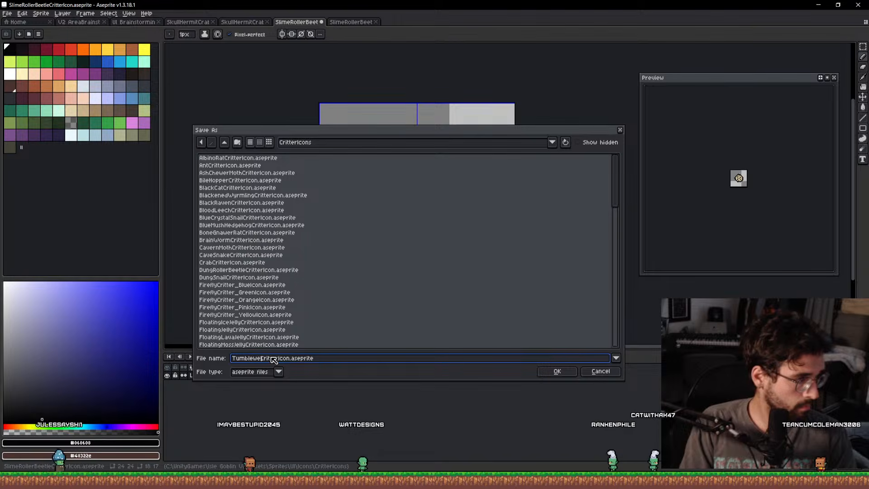
pyautogui.write('d')
pyautogui.press('Return')
# Lasso and copy the tumbleweed from the icon and switch to the SlimeRollerBeetleCritter animation file.
pyautogui.press('q')
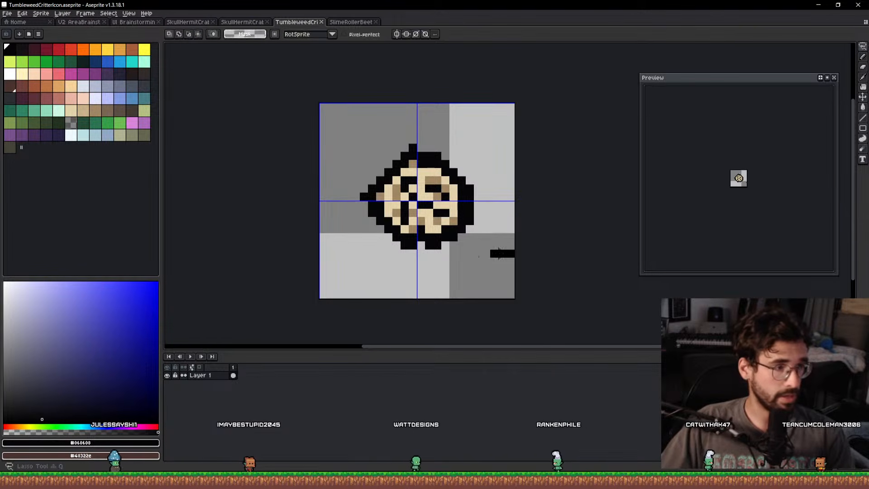
pyautogui.moveTo(478, 256); pyautogui.dragTo(276, 4)
pyautogui.click(353, 22)
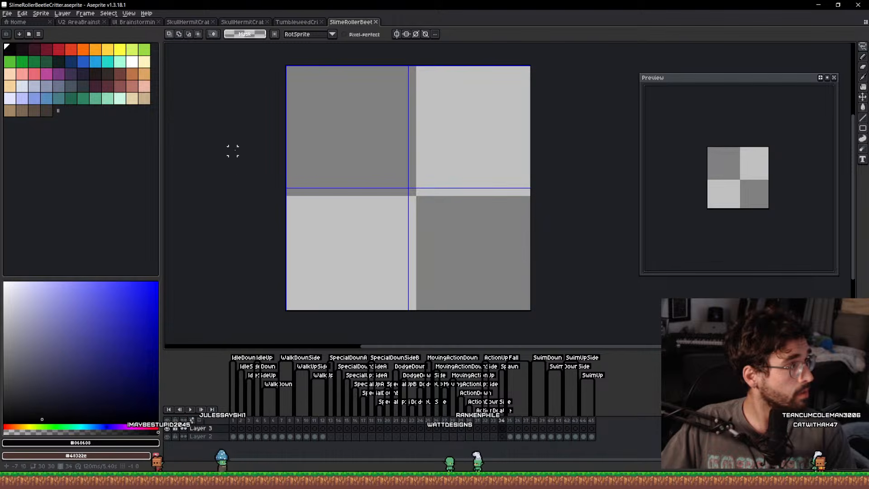
# Delete Layer 3 from the slime roller beetle animation.
pyautogui.click(232, 428)
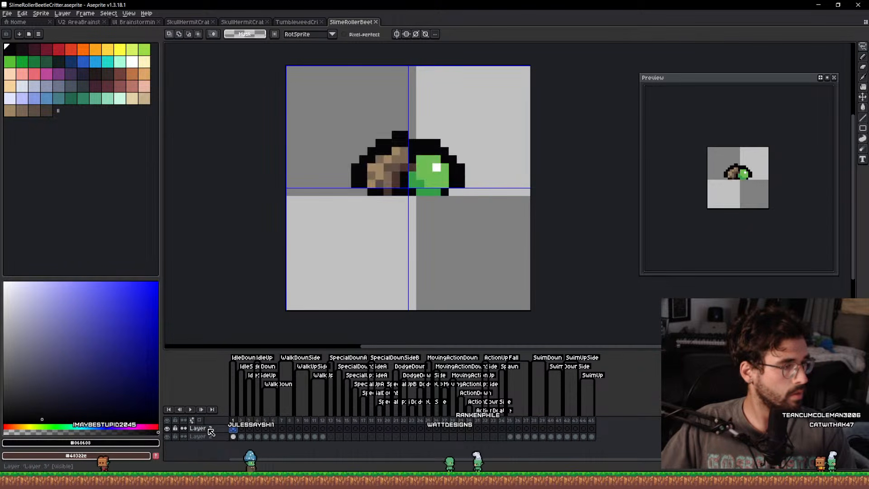
pyautogui.click(208, 429)
pyautogui.press('Delete')
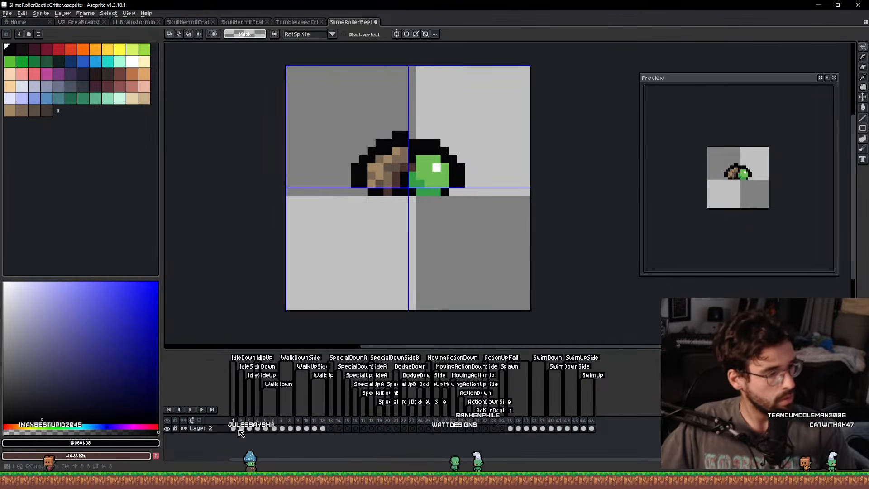
# Erase the beetle from frame 1 of Layer 2 and paste the tumbleweed in its place.
pyautogui.press('e')
pyautogui.scroll(8, 399, 228)
pyautogui.click(412, 171)
pyautogui.hotkey('ctrl', 'v')
pyautogui.moveTo(430, 197); pyautogui.dragTo(448, 198)
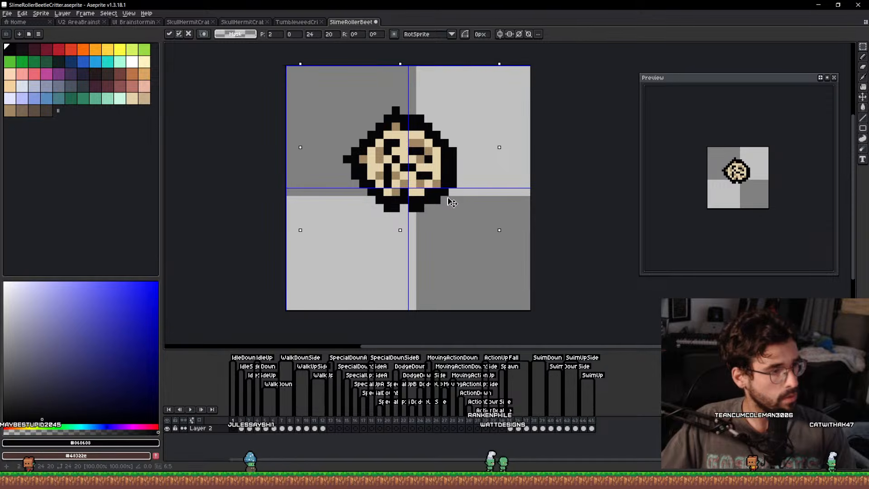
pyautogui.press('e')
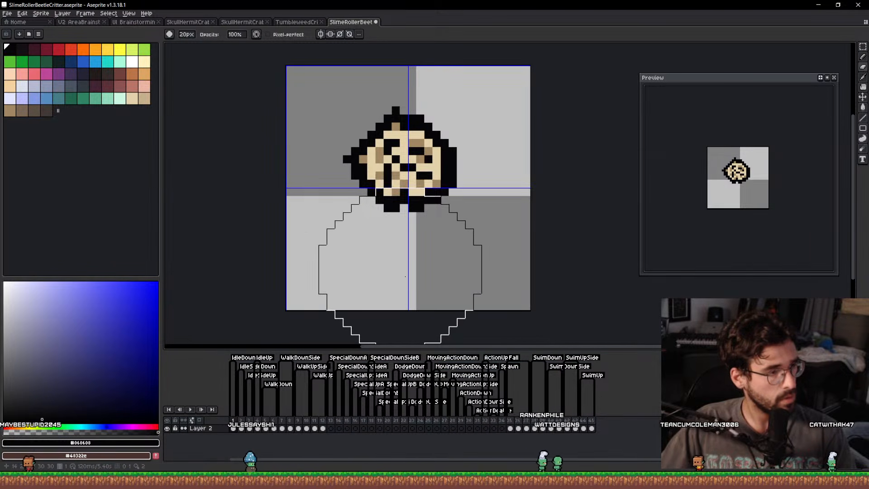
# Save the animation as TumbleweedCritter.aseprite in a new folder named Tumblweed inside the Critters folder.
pyautogui.hotkey('ctrl', 'shift', 's')
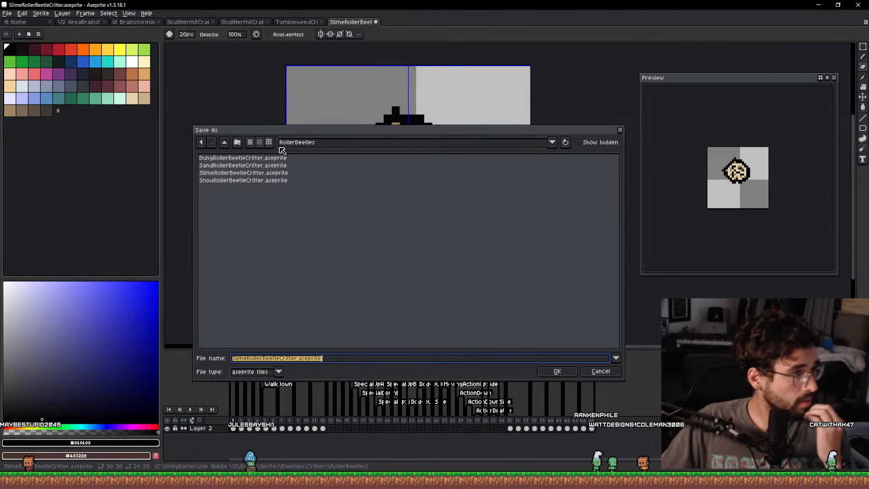
pyautogui.click(224, 142)
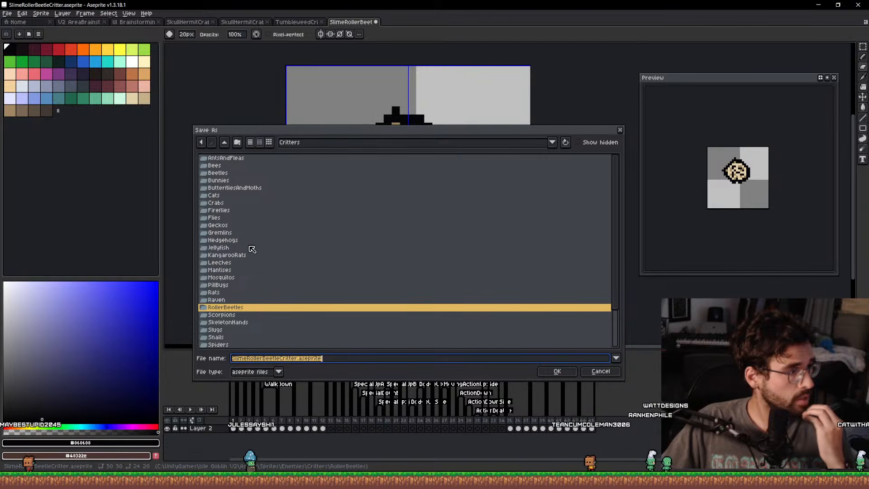
pyautogui.scroll(-2, 262, 268)
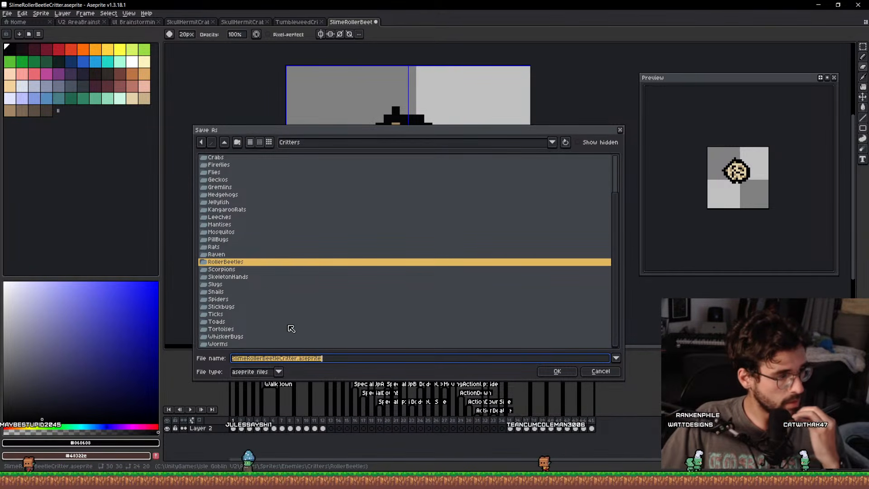
pyautogui.click(240, 142)
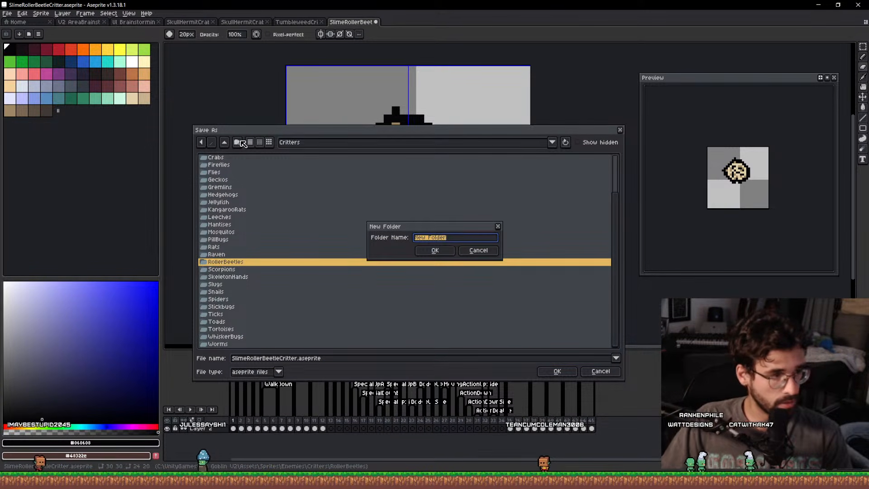
pyautogui.write('Tumblweed')
pyautogui.press('Return')
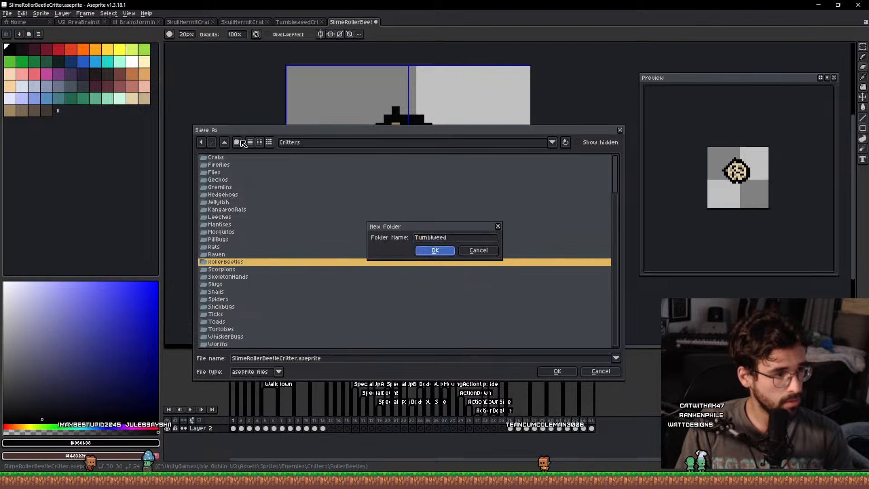
pyautogui.click(281, 359)
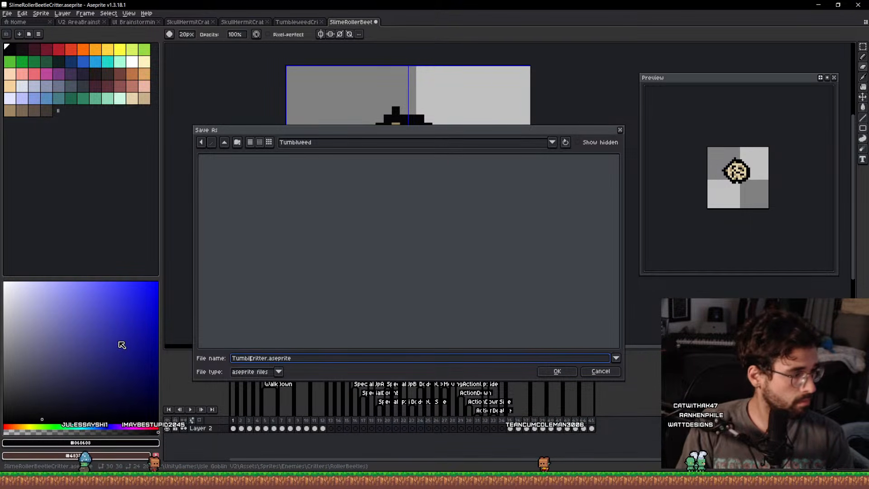
pyautogui.press('Return')
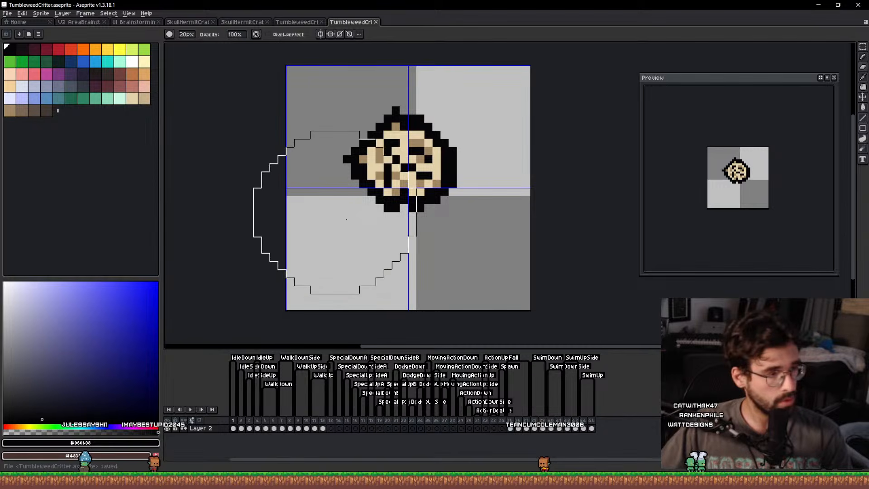
# Erase the tumbleweed's bottom two pixel rows in frame 1 with an 8 px eraser and move the sprite down one pixel.
pyautogui.press('-')
pyautogui.press('-')
pyautogui.press('-')
pyautogui.press('-')
pyautogui.press('-')
pyautogui.press('-')
pyautogui.press('-')
pyautogui.moveTo(399, 251); pyautogui.dragTo(455, 250)
pyautogui.scroll(-5, 448, 253)
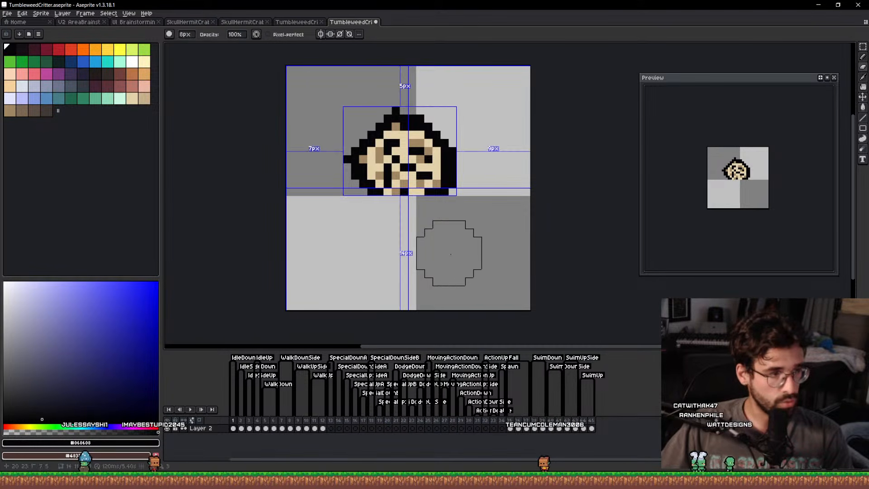
pyautogui.press('v')
pyautogui.moveTo(427, 158); pyautogui.dragTo(427, 166)
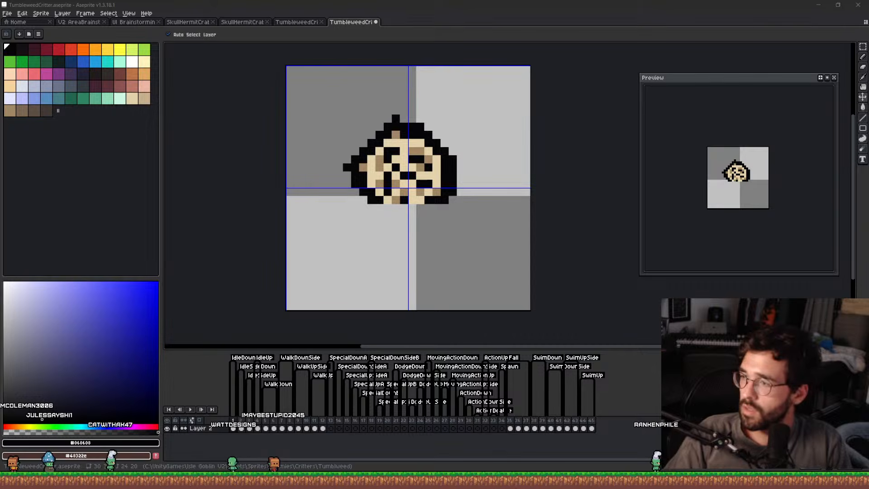
# Switch to the browser, examine the owl and bird prints in the linocut image results, and close the search tab.
pyautogui.hotkey('alt', 'Tab')
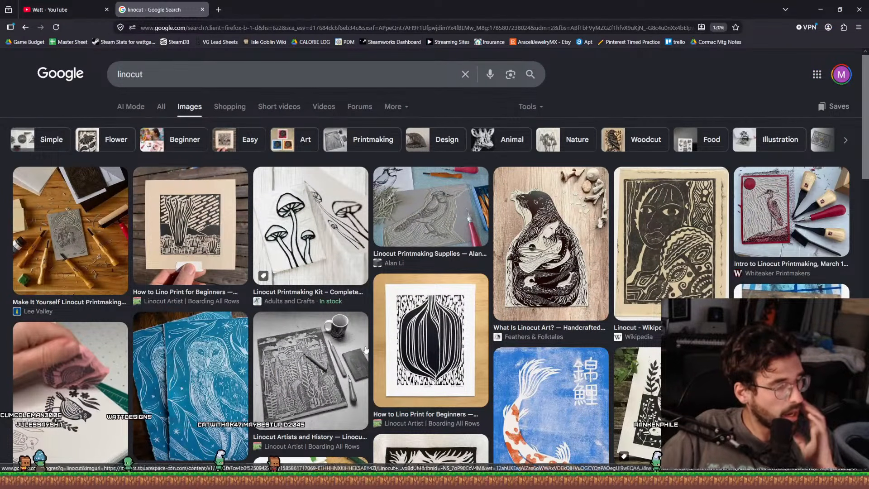
pyautogui.click(218, 373)
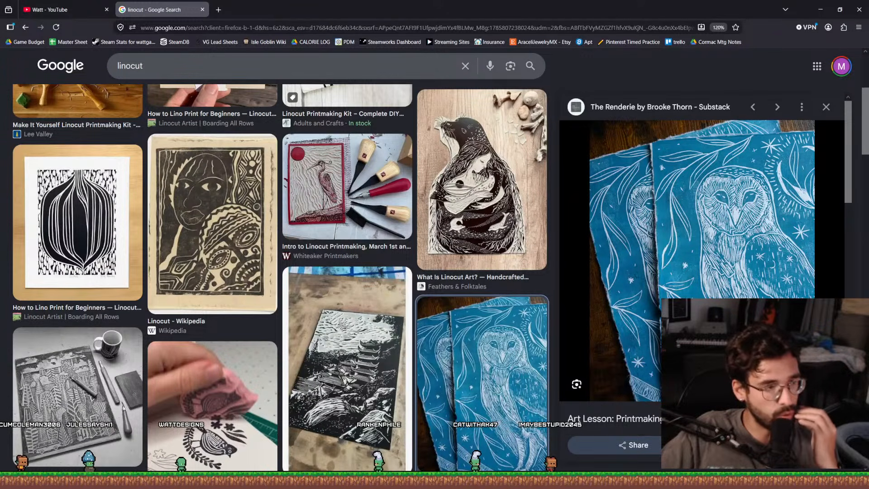
pyautogui.click(233, 394)
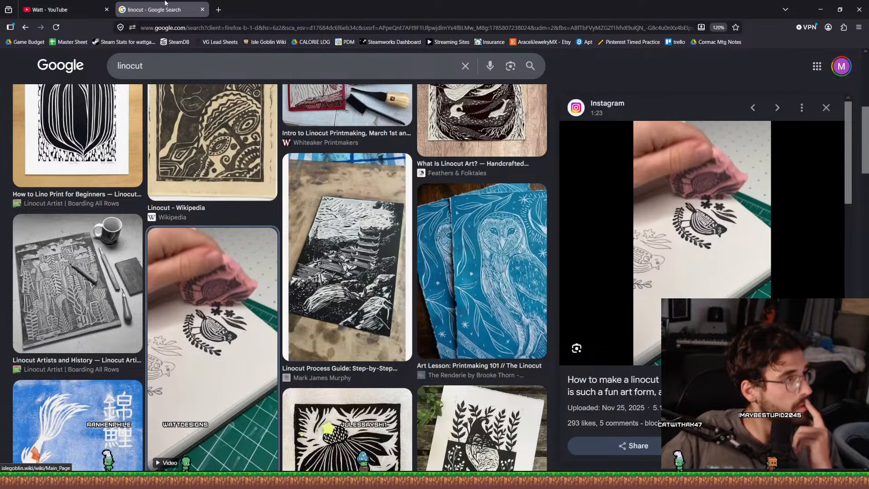
pyautogui.click(202, 10)
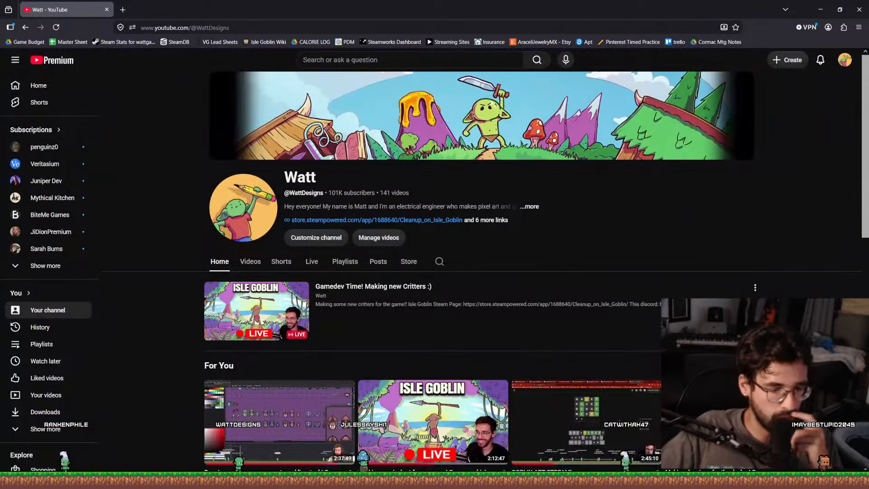
pyautogui.click(822, 7)
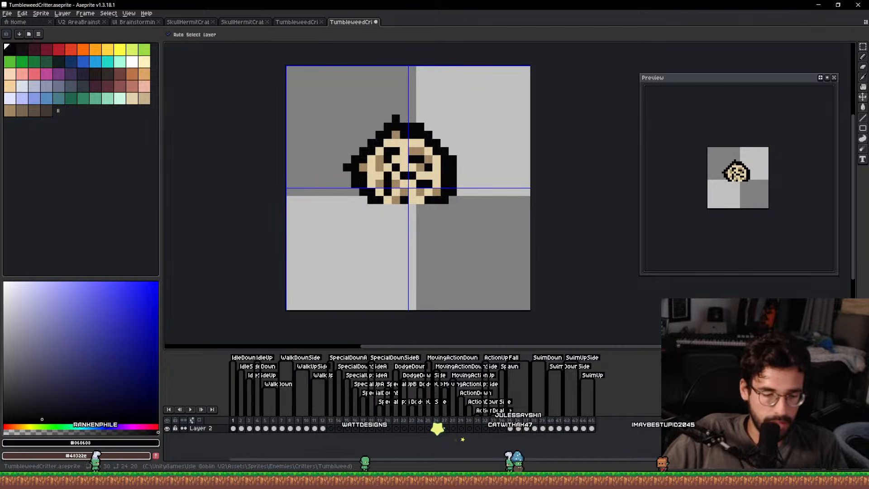
pyautogui.hotkey('alt', 'Tab')
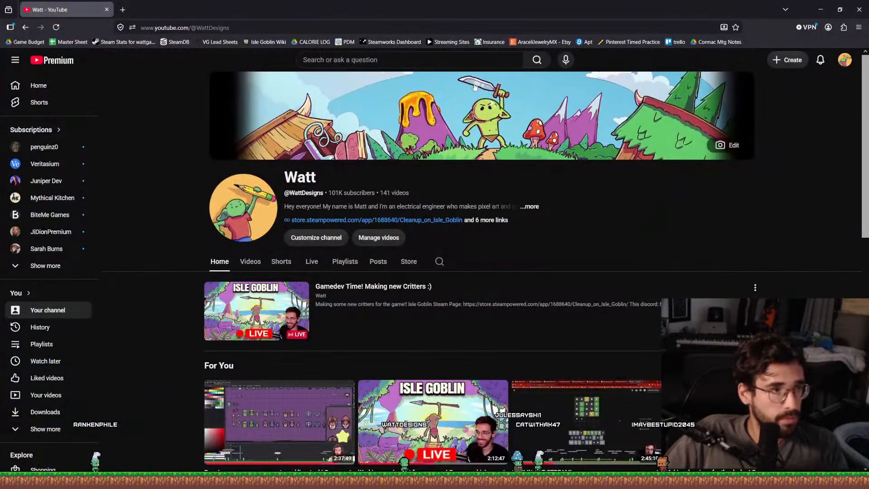
pyautogui.moveTo(501, 4); pyautogui.dragTo(868, 134)
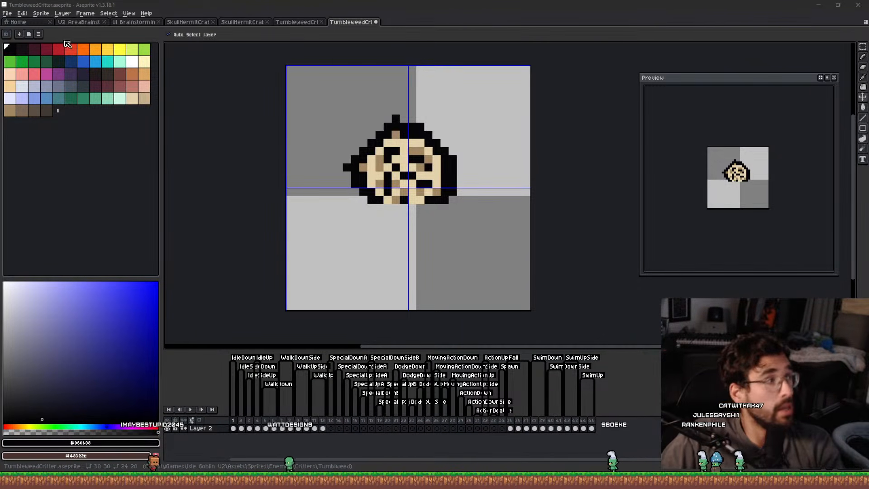
# Examine the finished and remaining critters on the V2 AreaBrainstorming sheet.
pyautogui.click(80, 22)
pyautogui.scroll(-4, 480, 209)
pyautogui.moveTo(475, 217); pyautogui.dragTo(491, 128)
pyautogui.scroll(2, 344, 217)
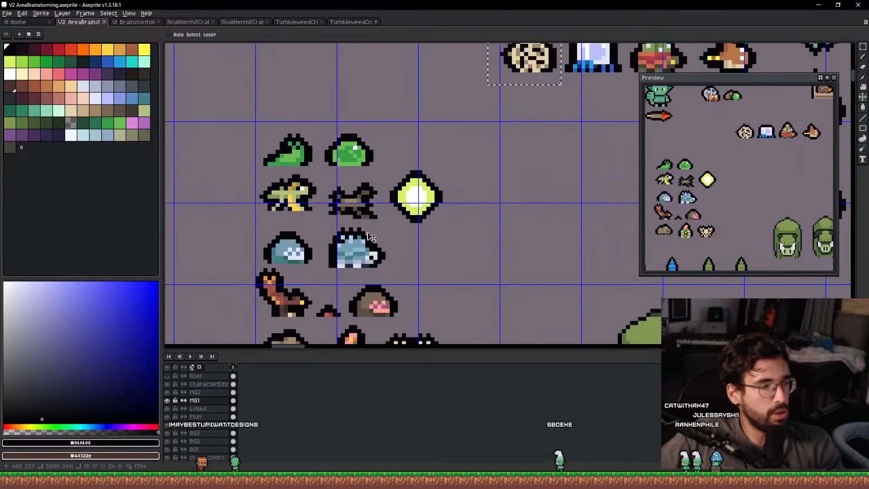
pyautogui.scroll(4, 419, 93)
pyautogui.moveTo(370, 236); pyautogui.dragTo(486, 210)
pyautogui.scroll(-4, 425, 95)
pyautogui.scroll(4, 425, 146)
pyautogui.scroll(-5, 421, 145)
pyautogui.scroll(2, 524, 229)
pyautogui.scroll(-1, 488, 209)
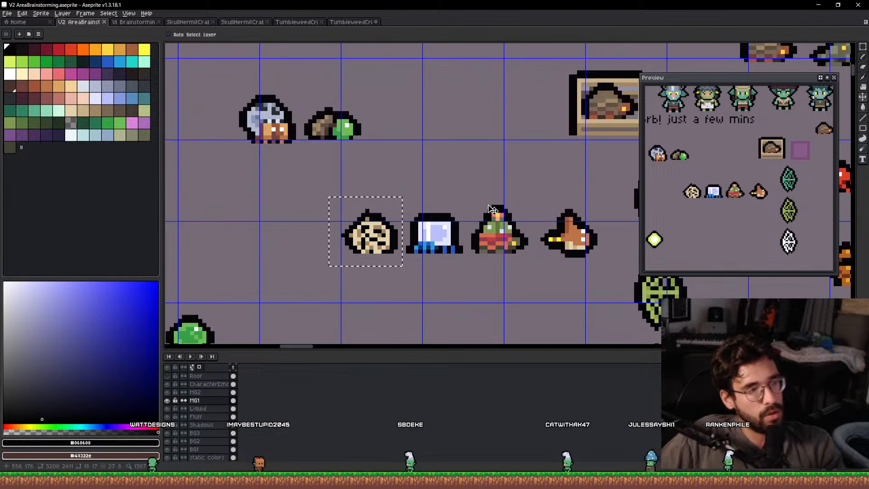
pyautogui.scroll(3, 258, 120)
pyautogui.scroll(1, 192, 107)
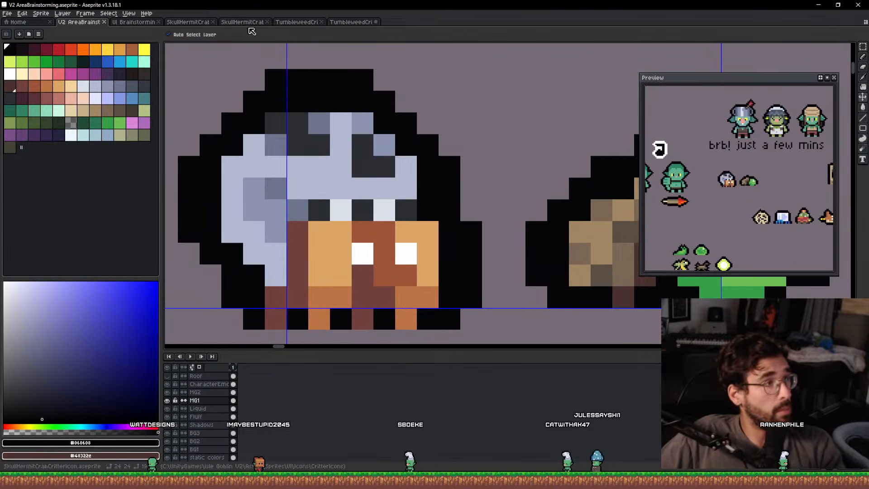
# Compare the skull hermit crab's idle and walk animation frames with its icon file.
pyautogui.click(236, 22)
pyautogui.click(188, 22)
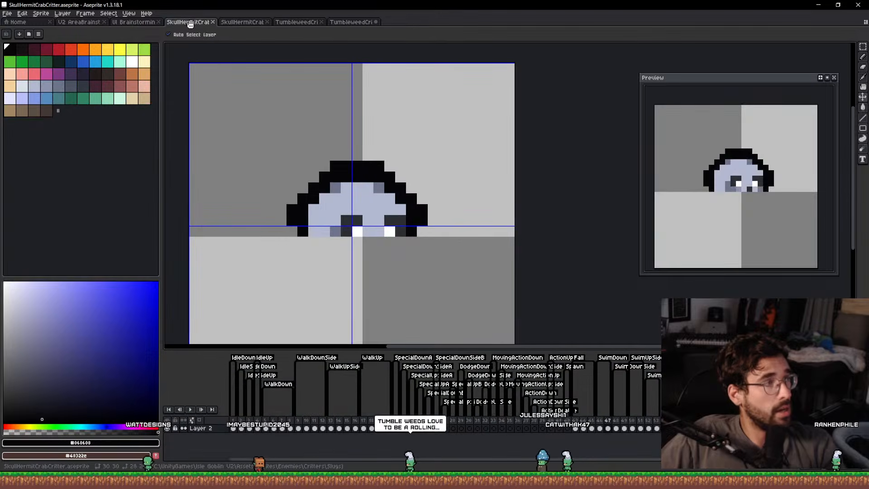
pyautogui.click(241, 428)
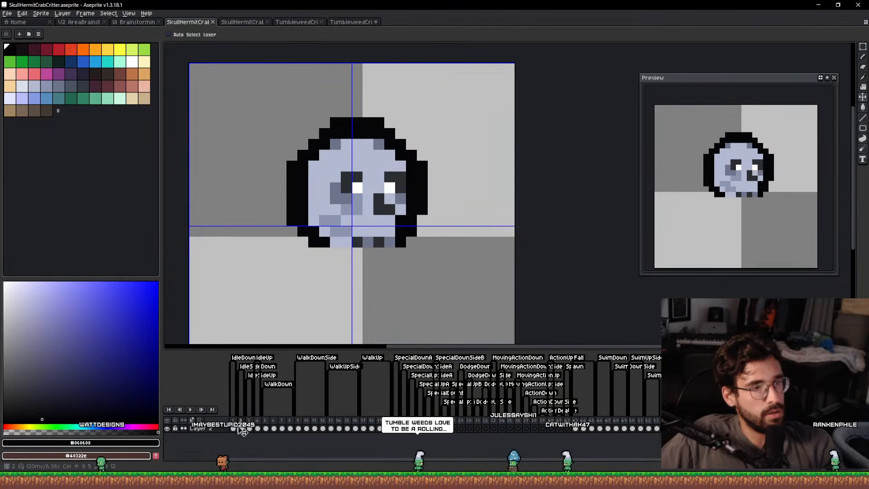
pyautogui.click(266, 428)
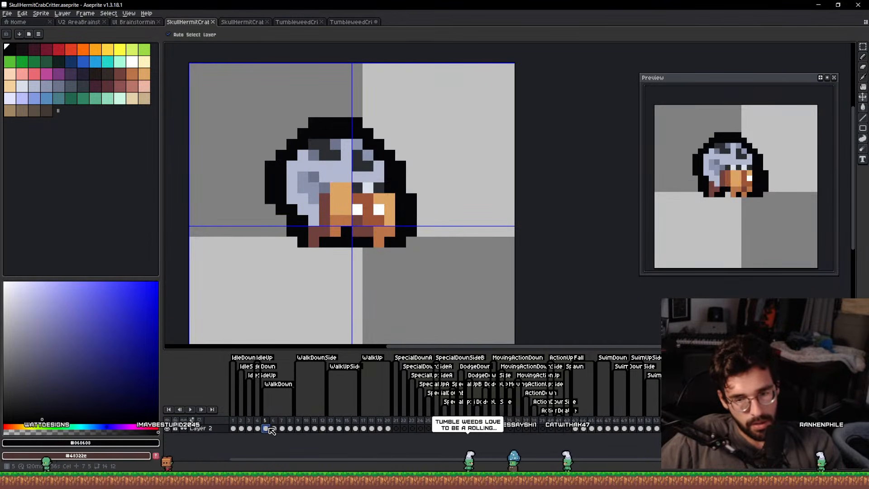
pyautogui.click(241, 429)
pyautogui.click(260, 429)
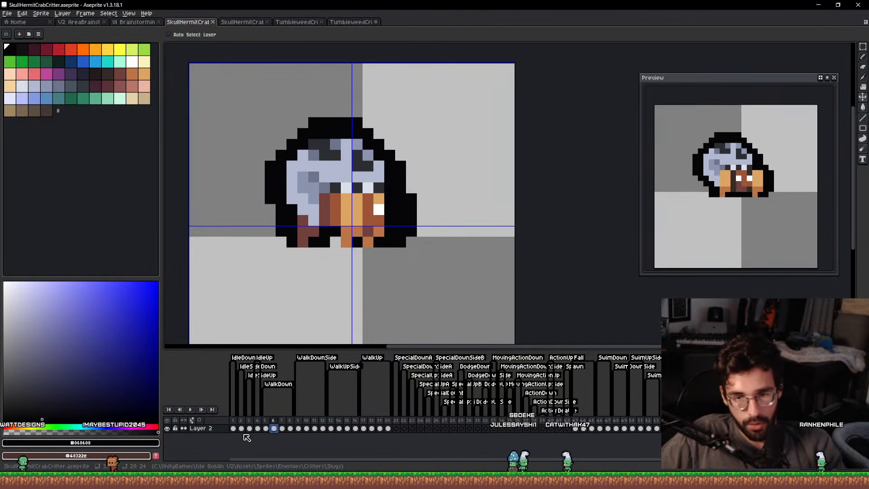
pyautogui.click(237, 20)
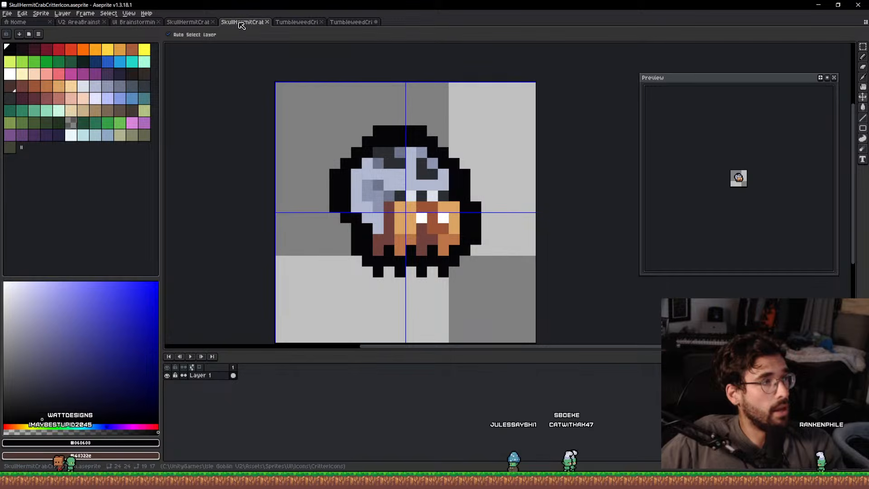
# Switch to the TumbleweedCritter file and copy the frame 1 tumbleweed into frame 5, the start of WalkDown.
pyautogui.click(297, 21)
pyautogui.click(345, 22)
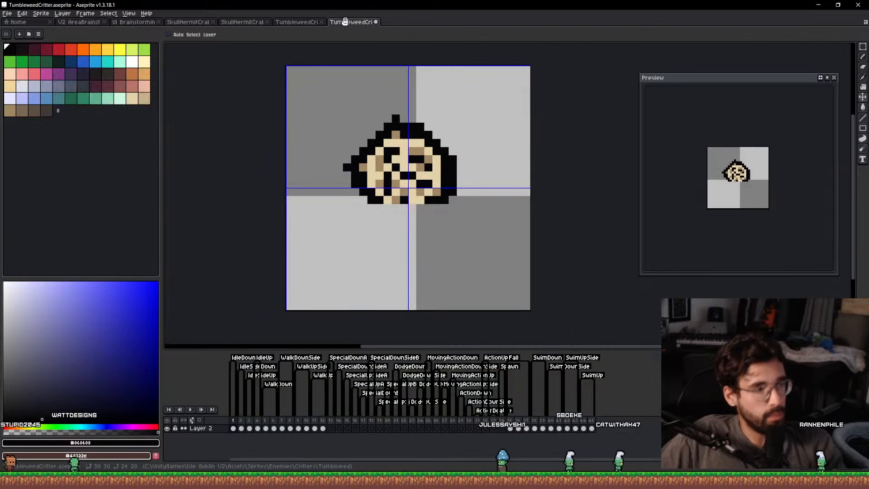
pyautogui.click(242, 428)
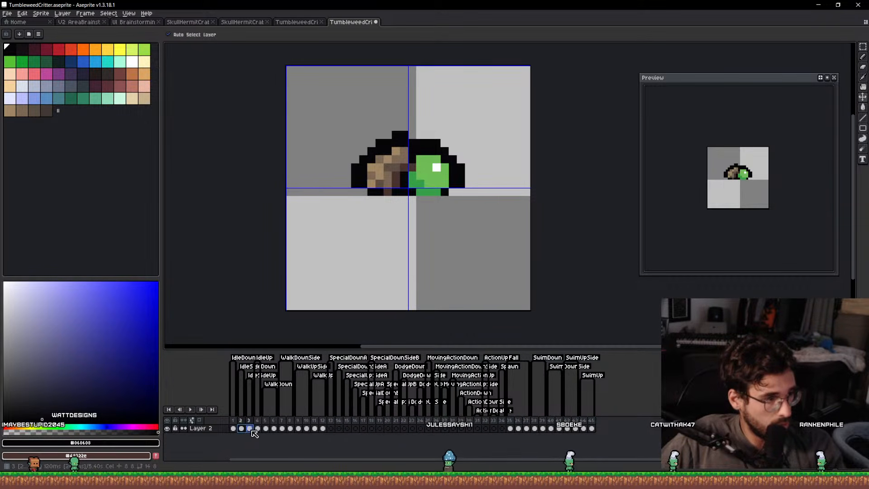
pyautogui.click(233, 428)
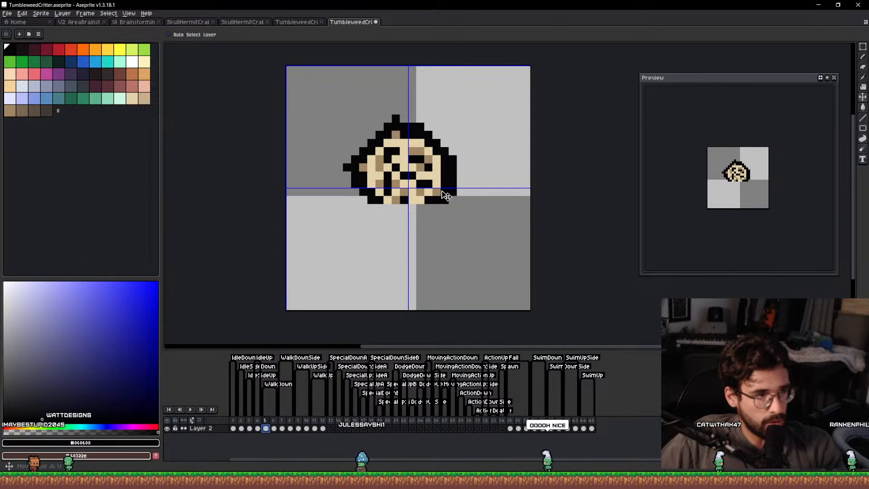
# Draw black outline pixels along the tumbleweed's flat underside in frame 5, filling two rows with a small gap in the middle.
pyautogui.scroll(1, 445, 198)
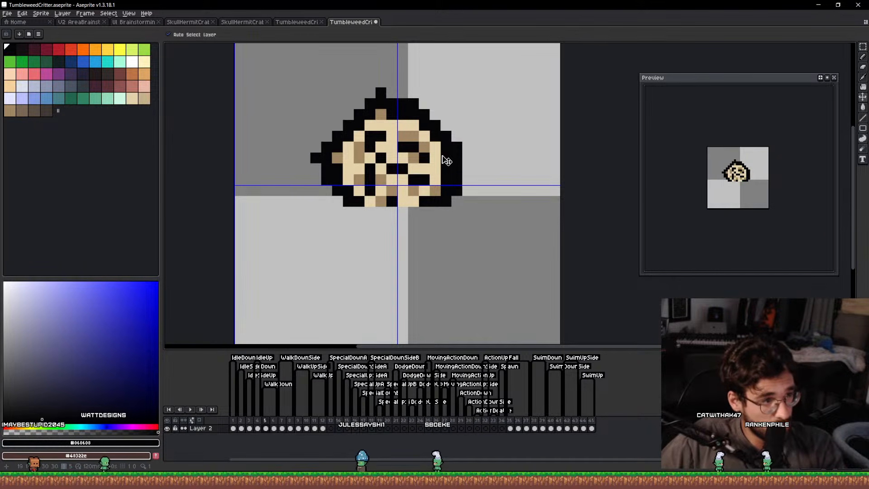
pyautogui.moveTo(442, 156); pyautogui.dragTo(401, 235)
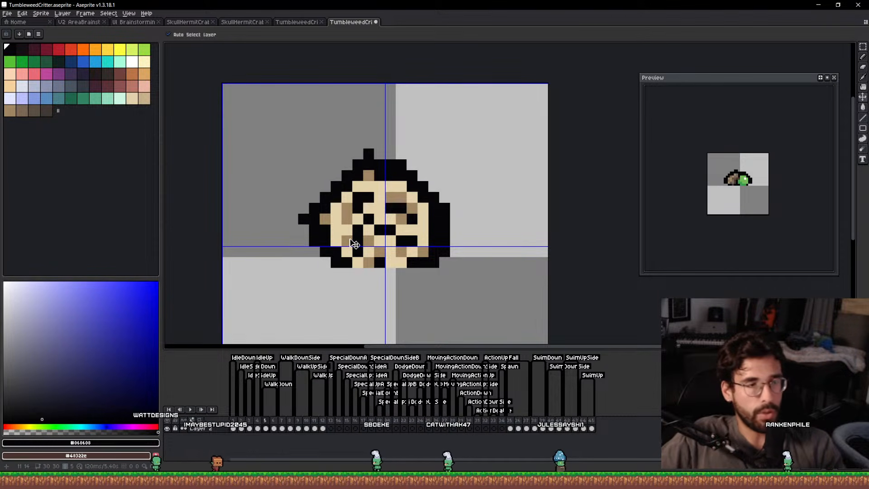
pyautogui.scroll(1, 396, 257)
pyautogui.scroll(-1, 410, 265)
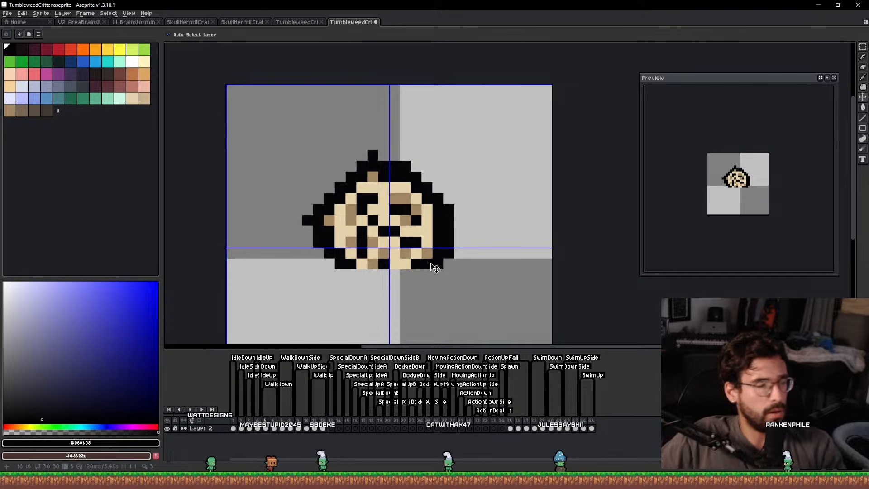
pyautogui.press('b')
pyautogui.click(412, 273)
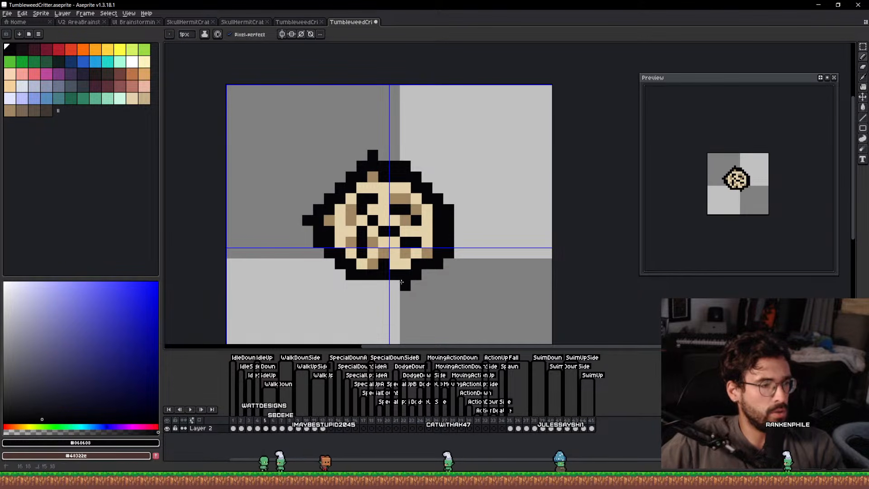
pyautogui.scroll(-1, 363, 281)
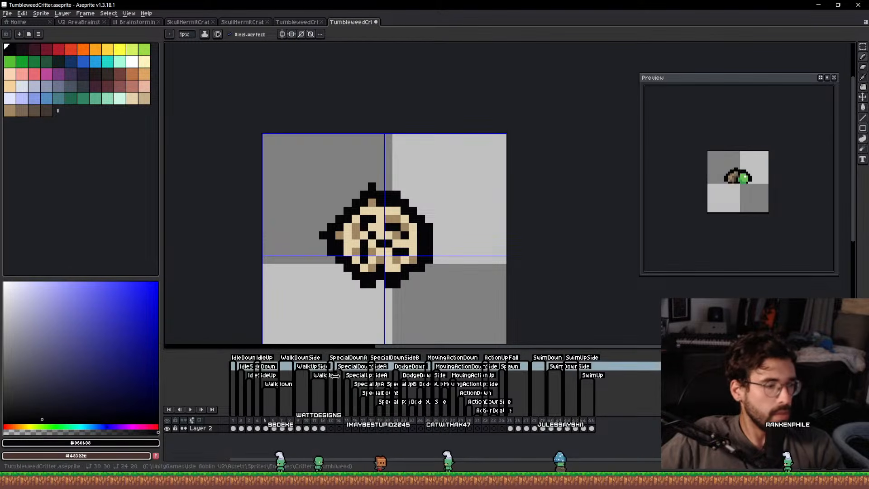
# Delete the old cels in frames 6 to 12 and copy the frame 5 tumbleweed into frame 6.
pyautogui.moveTo(274, 429); pyautogui.dragTo(330, 429)
pyautogui.press('Delete')
pyautogui.click(267, 428)
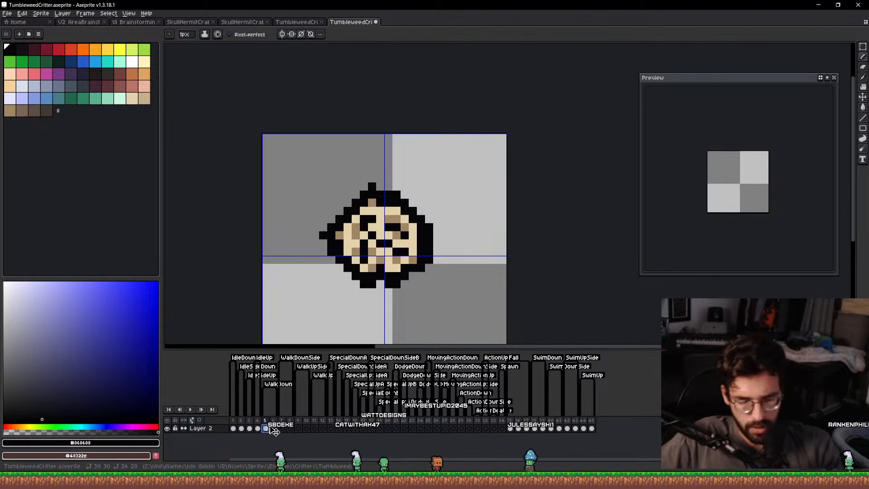
pyautogui.moveTo(270, 429); pyautogui.dragTo(274, 429)
pyautogui.press('v')
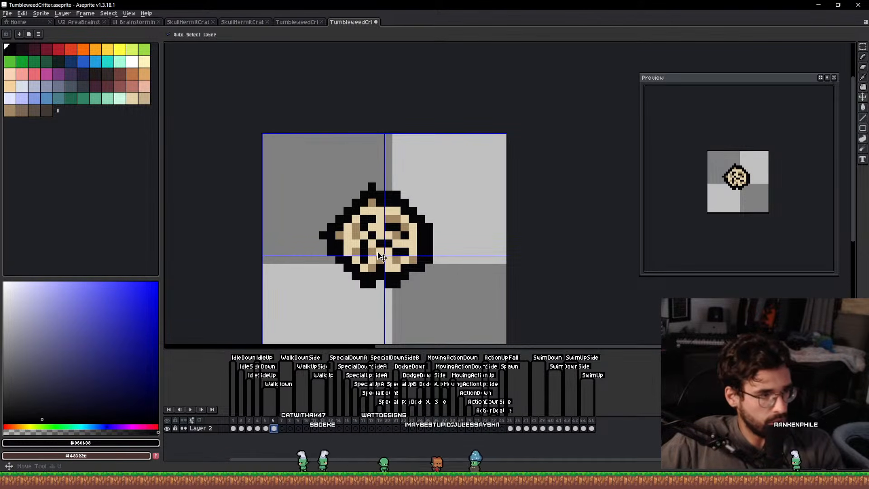
pyautogui.scroll(-1, 382, 256)
pyautogui.scroll(2, 385, 257)
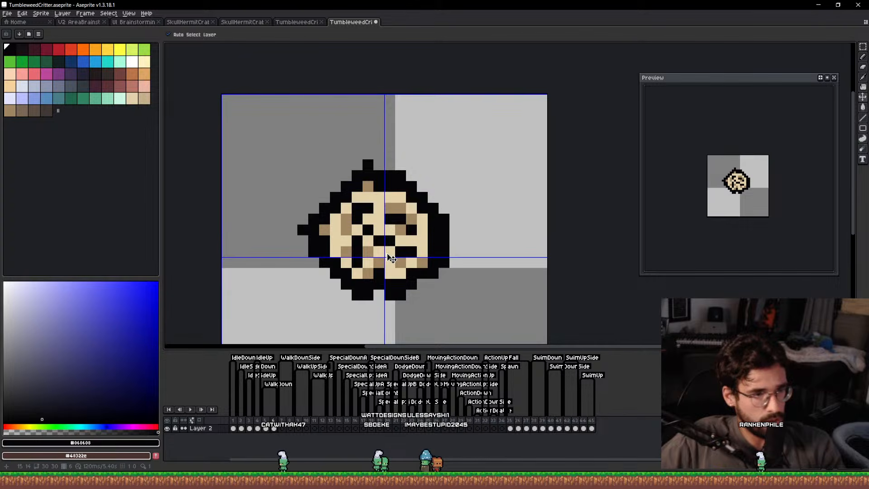
pyautogui.hotkey('ctrl', 't')
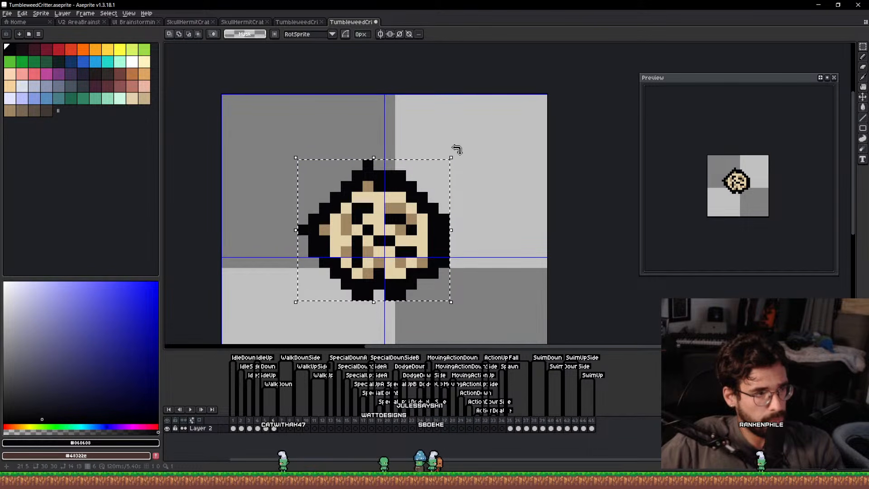
pyautogui.moveTo(457, 150); pyautogui.dragTo(460, 164)
pyautogui.press('Return')
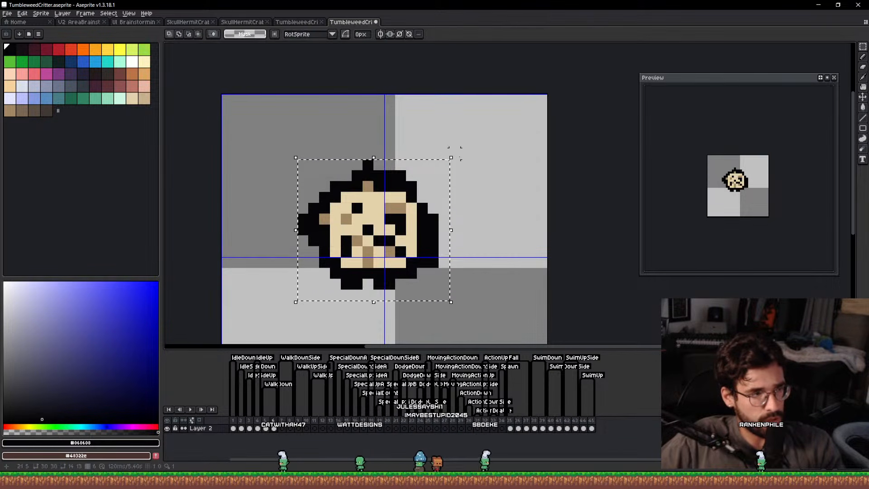
pyautogui.hotkey('ctrl', 'z')
pyautogui.hotkey('ctrl', 'z')
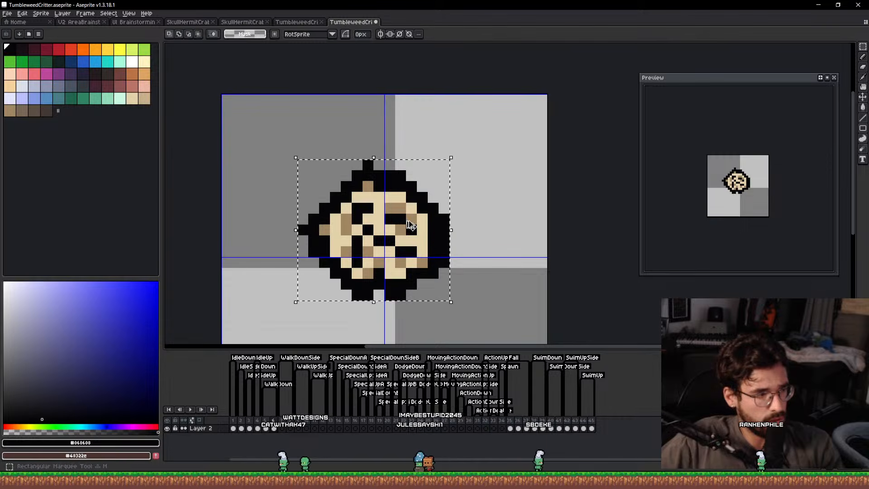
# Rotate the tumbleweed in frame 6 by -45°, move it one pixel right, and deselect it.
pyautogui.moveTo(455, 152); pyautogui.dragTo(487, 224)
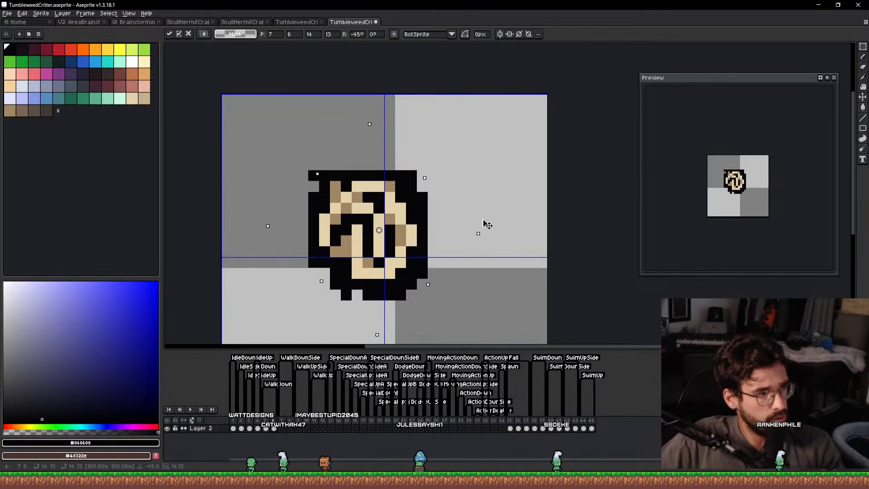
pyautogui.moveTo(414, 236); pyautogui.dragTo(425, 237)
pyautogui.press('Return')
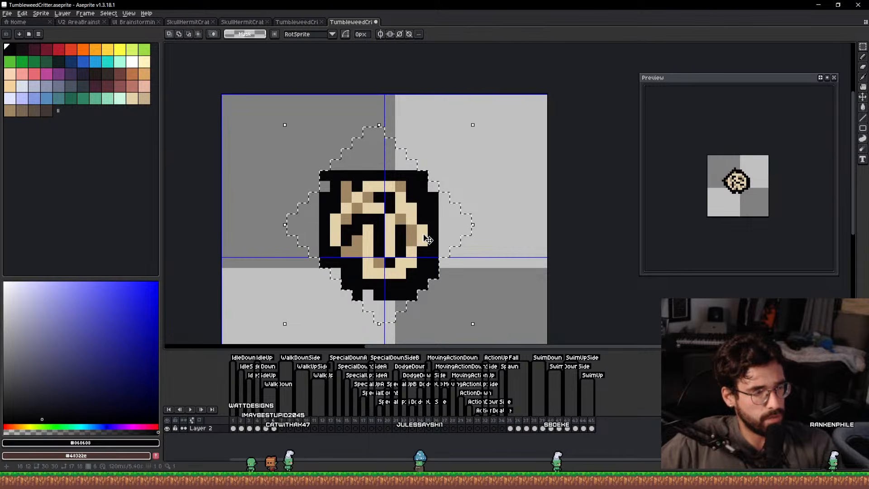
pyautogui.click(329, 322)
# Copy frame 5 to a new frame 7, rotate its tumbleweed by -90°, and nudge it one pixel right.
pyautogui.click(266, 420)
pyautogui.keyDown('ctrl'); pyautogui.moveTo(269, 420); pyautogui.dragTo(279, 423); pyautogui.keyUp('ctrl')
pyautogui.hotkey('ctrl', 't')
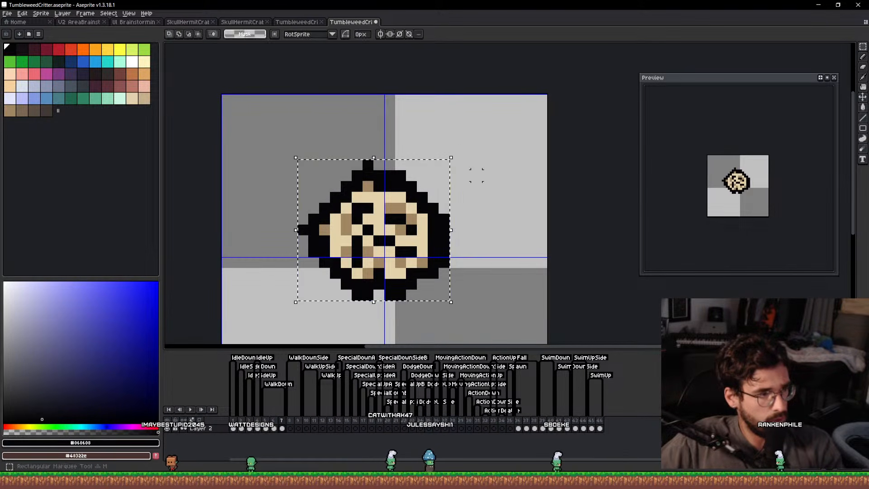
pyautogui.moveTo(458, 153); pyautogui.dragTo(470, 293)
pyautogui.press('Right')
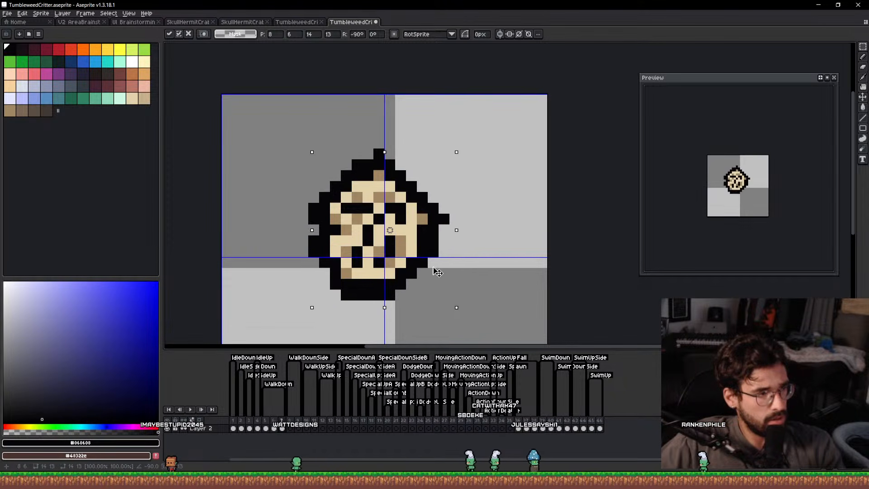
pyautogui.press('Return')
pyautogui.hotkey('ctrl', 'd')
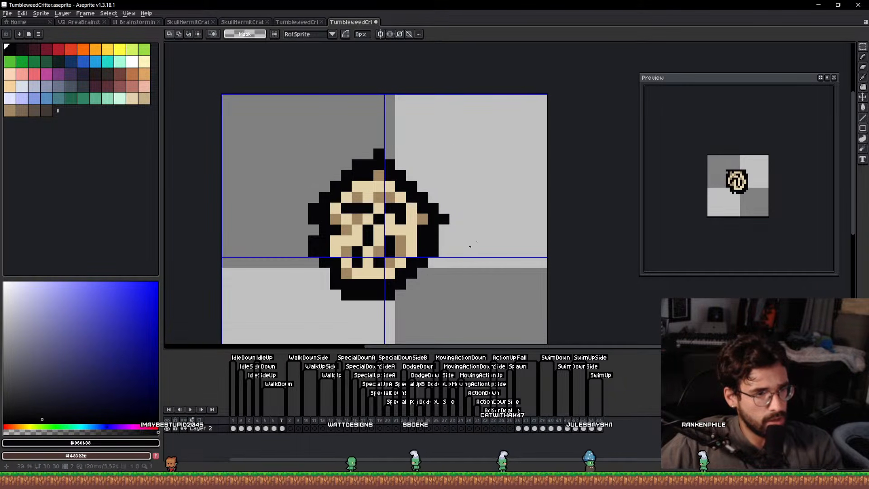
# Enlarge the animation preview, duplicate frame 7 as frame 8, and rotate the frame 8 tumbleweed further clockwise.
pyautogui.scroll(1, 422, 246)
pyautogui.scroll(-2, 419, 249)
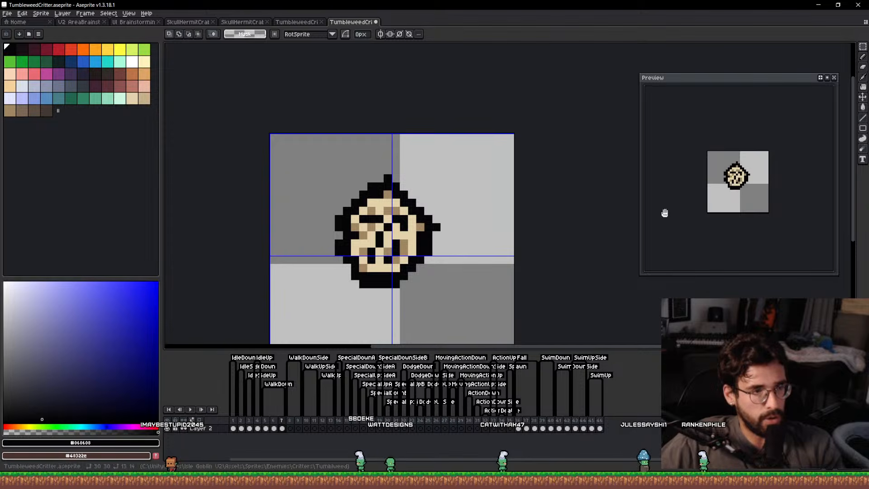
pyautogui.scroll(4, 757, 187)
pyautogui.scroll(2, 756, 177)
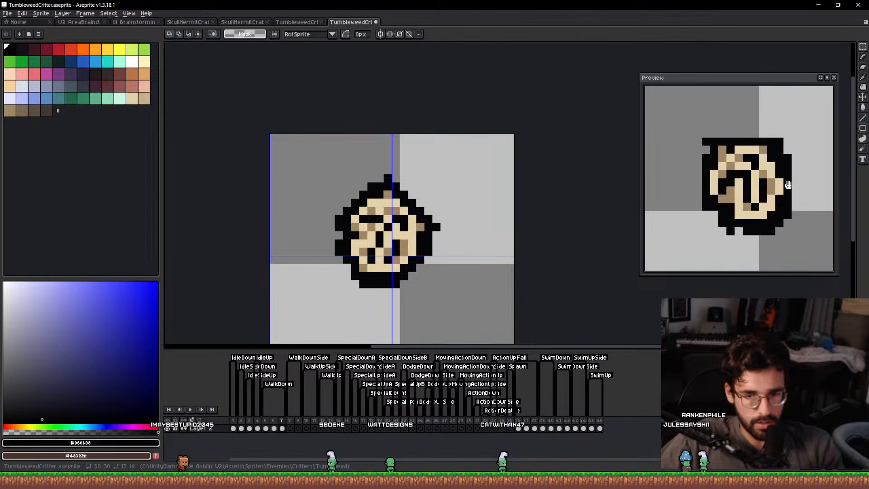
pyautogui.scroll(-4, 783, 183)
pyautogui.moveTo(354, 308); pyautogui.dragTo(361, 278)
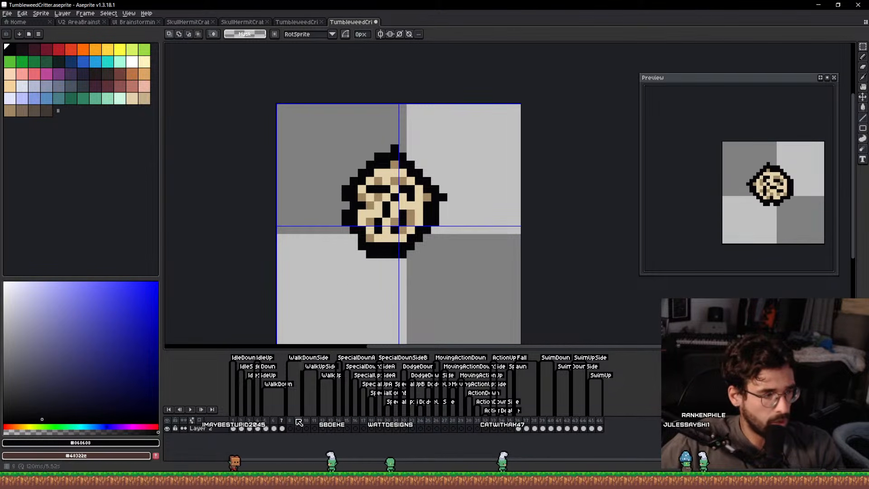
pyautogui.click(277, 430)
pyautogui.click(282, 429)
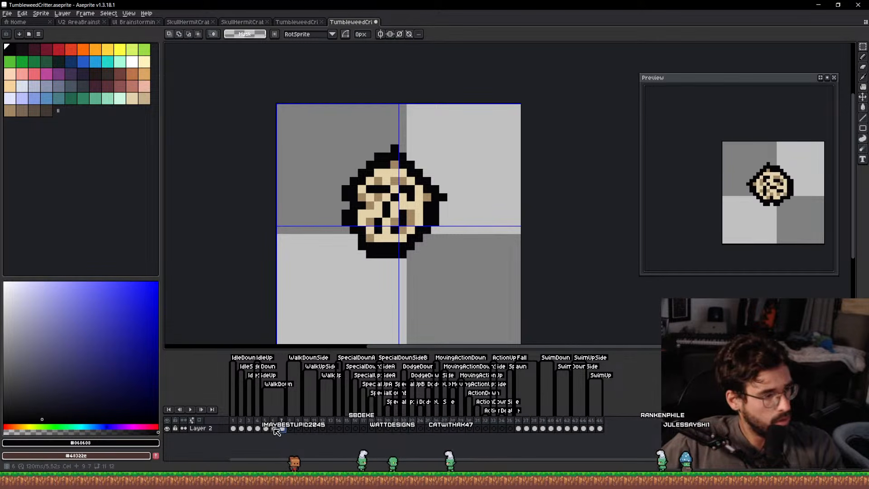
pyautogui.click(290, 428)
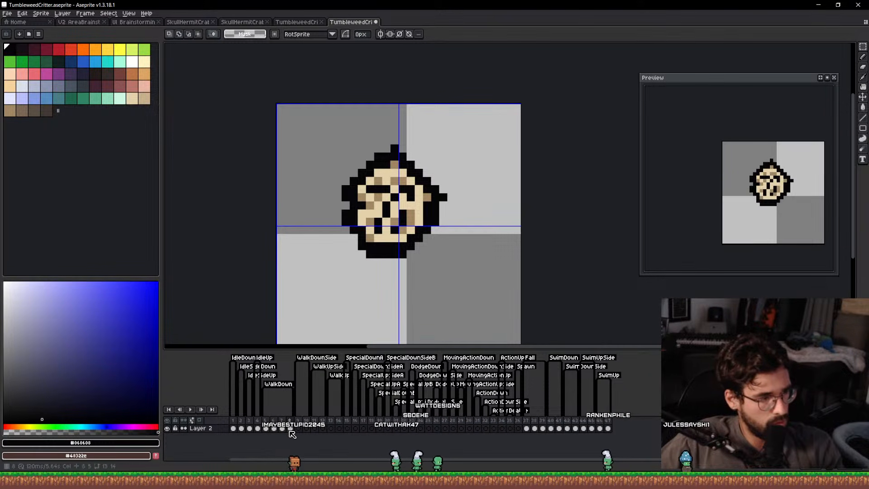
pyautogui.moveTo(460, 137); pyautogui.dragTo(480, 193)
pyautogui.press('Return')
pyautogui.press('Return')
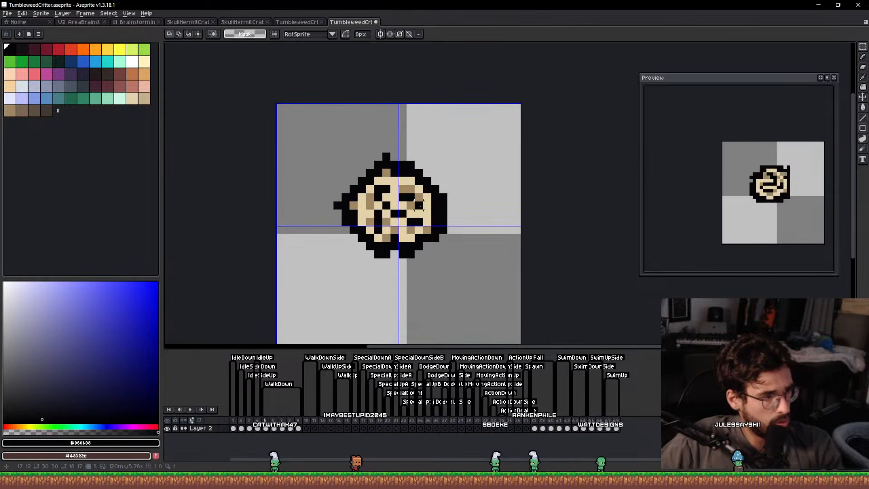
# Rotate the copy of frame 7's tumbleweed in frame 9 by -90°, adjust its position slightly, and save the file.
pyautogui.click(288, 430)
pyautogui.click(285, 429)
pyautogui.click(289, 429)
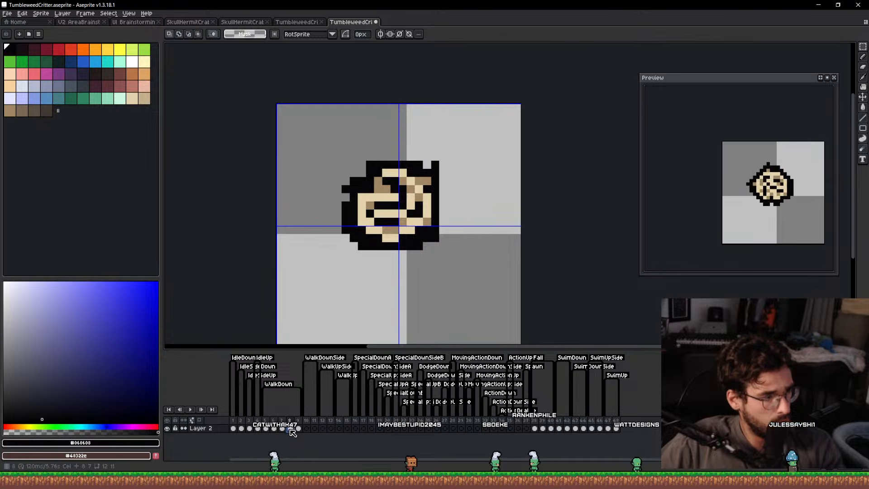
pyautogui.click(298, 427)
pyautogui.hotkey('ctrl', 't')
pyautogui.moveTo(457, 138); pyautogui.dragTo(471, 251)
pyautogui.moveTo(429, 222); pyautogui.dragTo(435, 229)
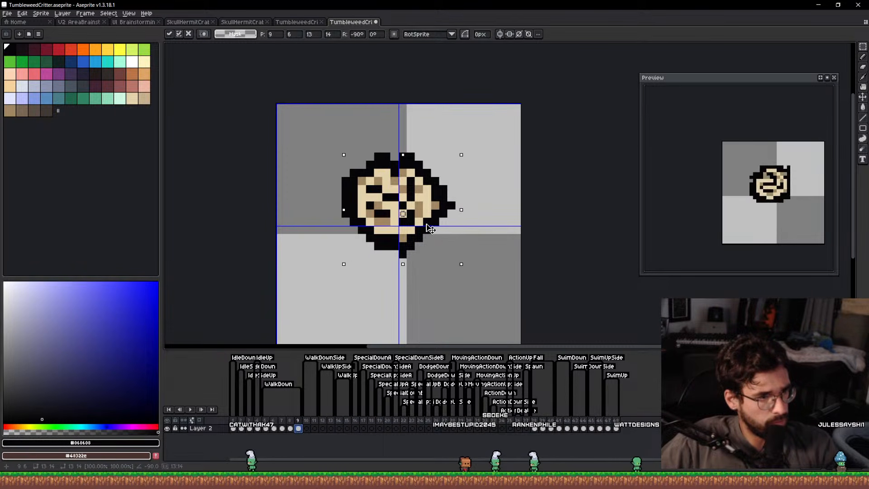
pyautogui.press('Return')
pyautogui.hotkey('ctrl', 's')
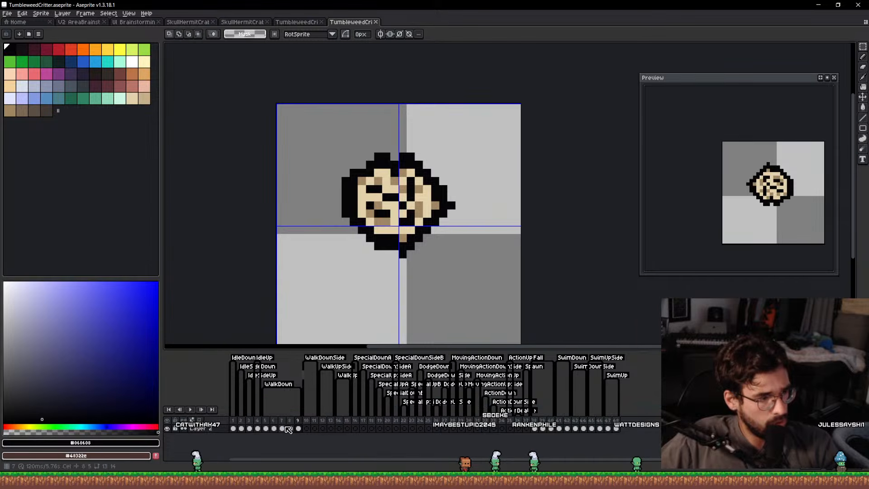
# Examine the tumbleweed's rolling animation across frames 5 to 9 at several preview sizes.
pyautogui.click(268, 428)
pyautogui.moveTo(268, 428); pyautogui.dragTo(301, 434)
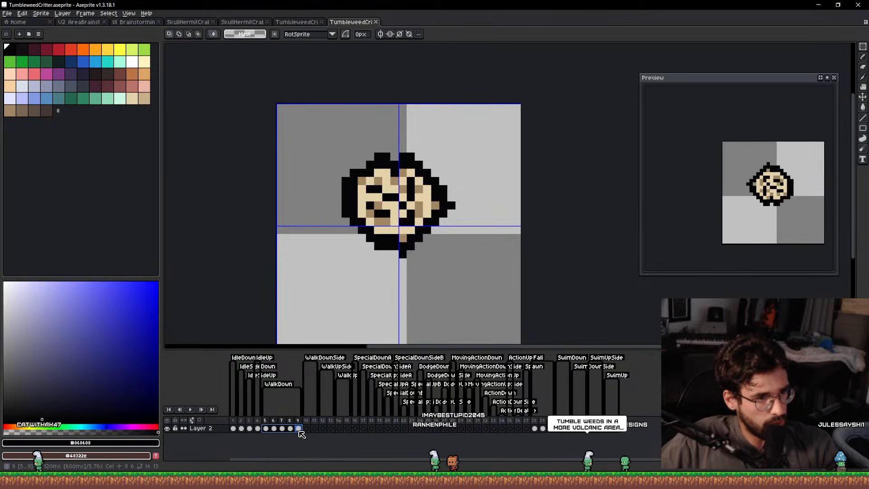
pyautogui.scroll(3, 772, 193)
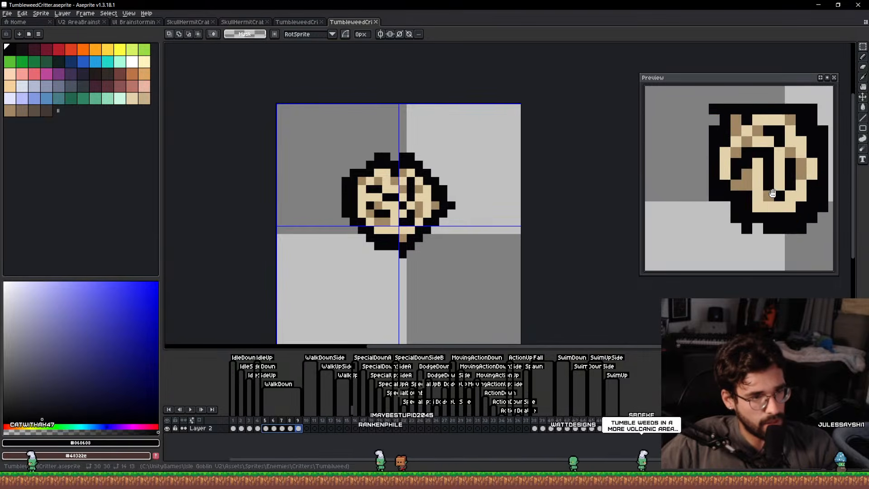
pyautogui.scroll(-5, 772, 193)
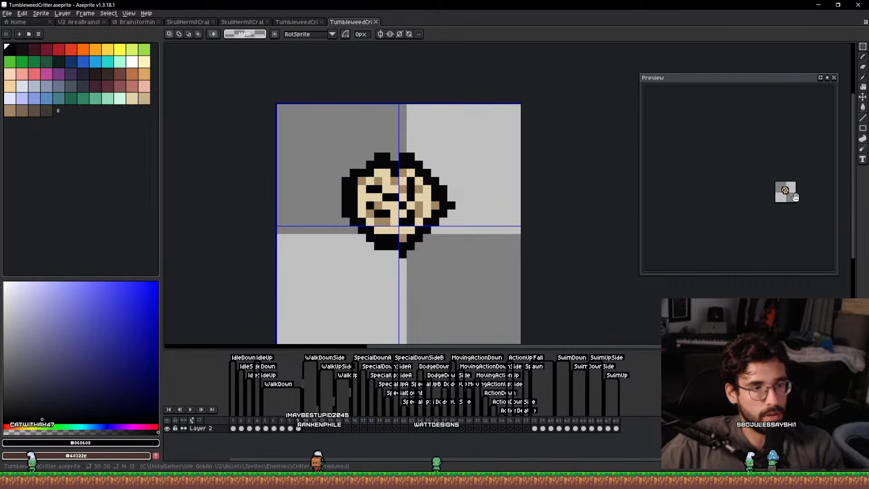
pyautogui.scroll(8, 753, 183)
pyautogui.moveTo(794, 195)
pyautogui.mouseDown()
pyautogui.moveTo(751, 182)
pyautogui.moveTo(785, 203)
pyautogui.mouseUp()
pyautogui.scroll(-2, 785, 204)
pyautogui.moveTo(385, 302); pyautogui.dragTo(460, 272)
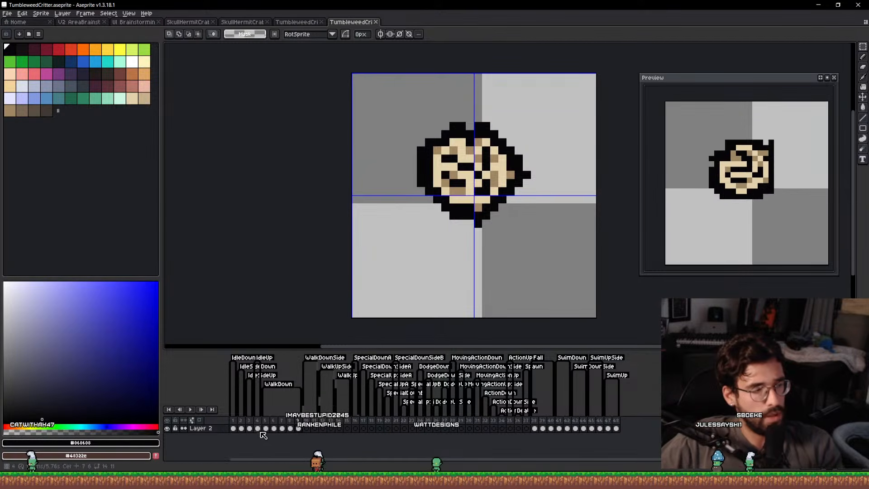
# Erase the lower edge of the tumbleweed in frame 5 to give it a flat base.
pyautogui.click(266, 429)
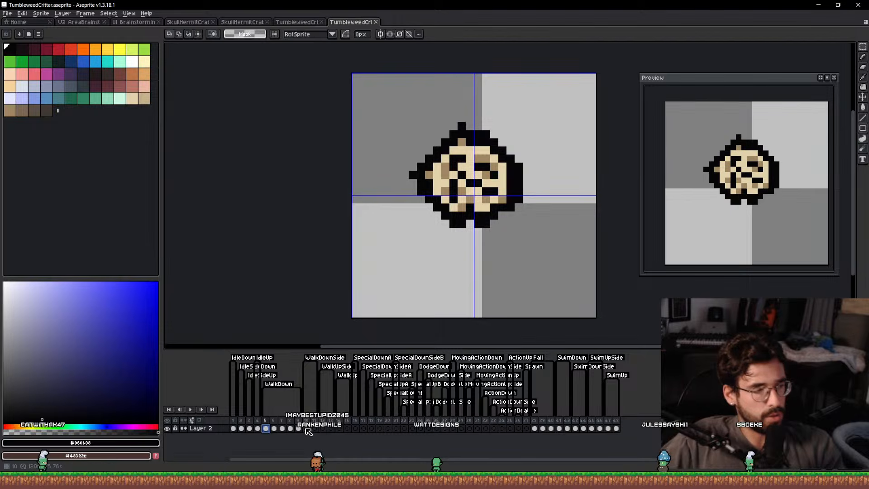
pyautogui.press('v')
pyautogui.press('e')
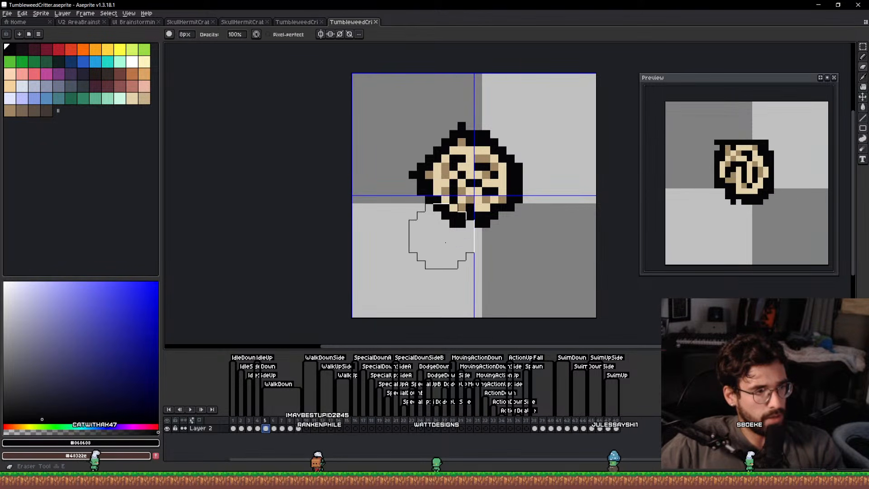
pyautogui.moveTo(442, 242); pyautogui.dragTo(516, 243)
pyautogui.press('b')
pyautogui.press('v')
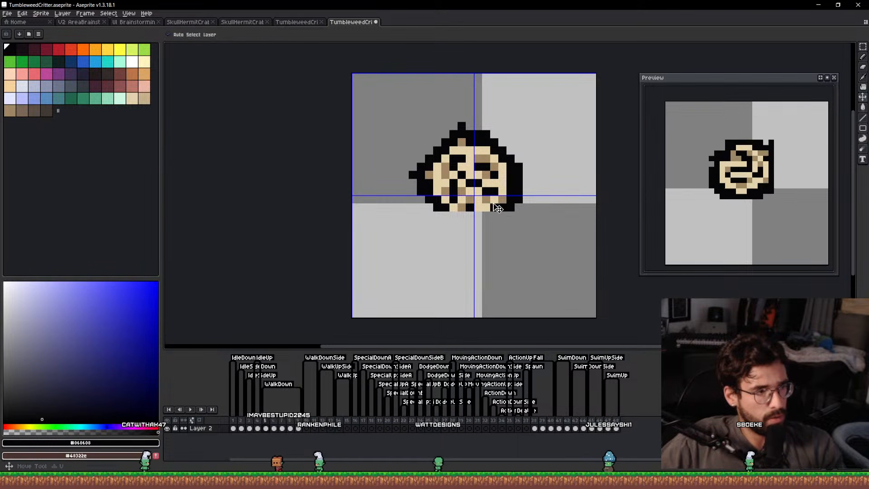
# Move the frame 6 tumbleweed up one pixel and delete all of its black pixels.
pyautogui.press('.')
pyautogui.moveTo(472, 204); pyautogui.dragTo(472, 196)
pyautogui.press('e')
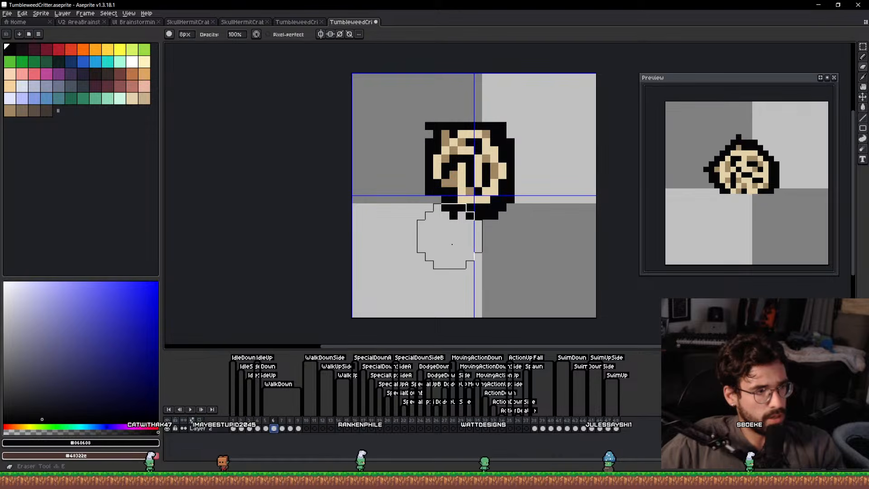
pyautogui.press('w')
pyautogui.click(486, 218)
pyautogui.press('Delete')
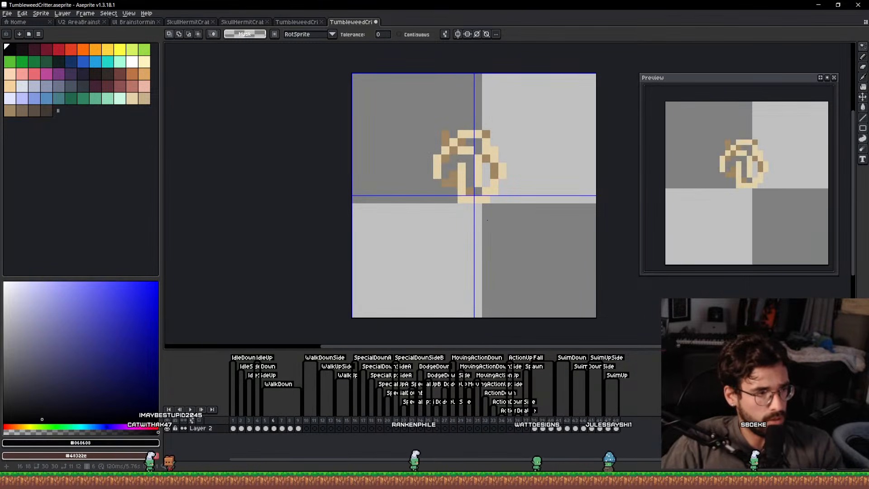
# Apply a black outside outline twice to the frame 6 tumbleweed and erase the lowest outline row.
pyautogui.hotkey('shift', 'o')
pyautogui.press('Return')
pyautogui.hotkey('shift', 'o')
pyautogui.press('Return')
pyautogui.press('e')
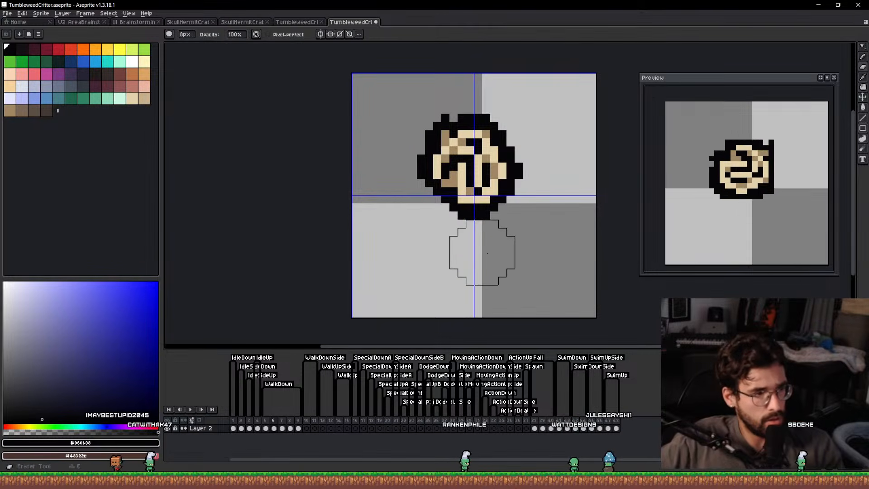
pyautogui.moveTo(470, 249); pyautogui.dragTo(507, 250)
pyautogui.press('Left')
pyautogui.press('Right')
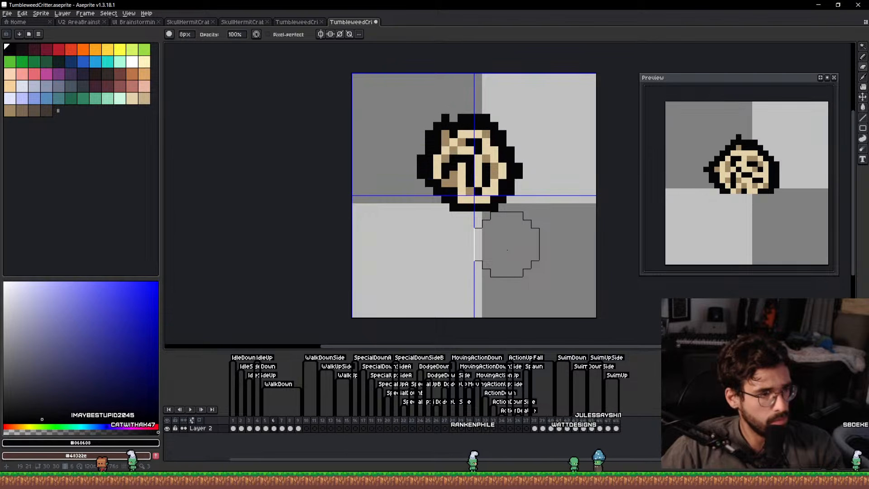
# Move the tumbleweed in frame 7 up three pixels.
pyautogui.press('Right')
pyautogui.press('v')
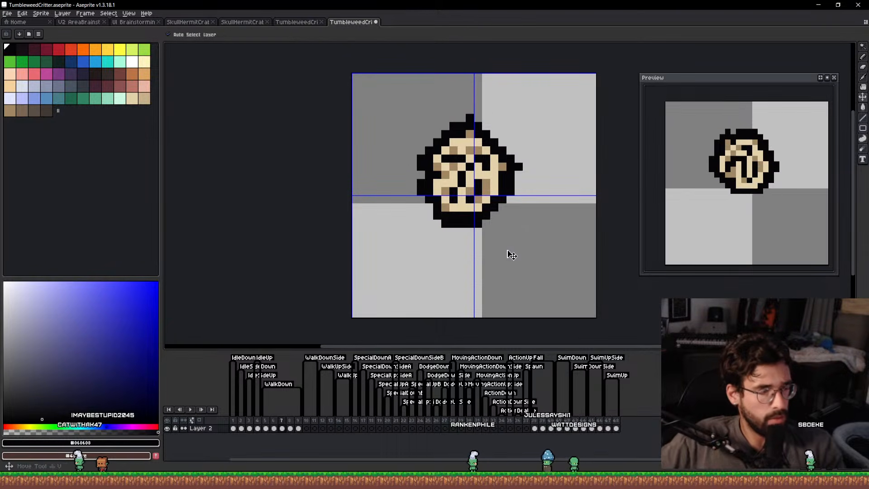
pyautogui.moveTo(495, 191); pyautogui.dragTo(494, 166)
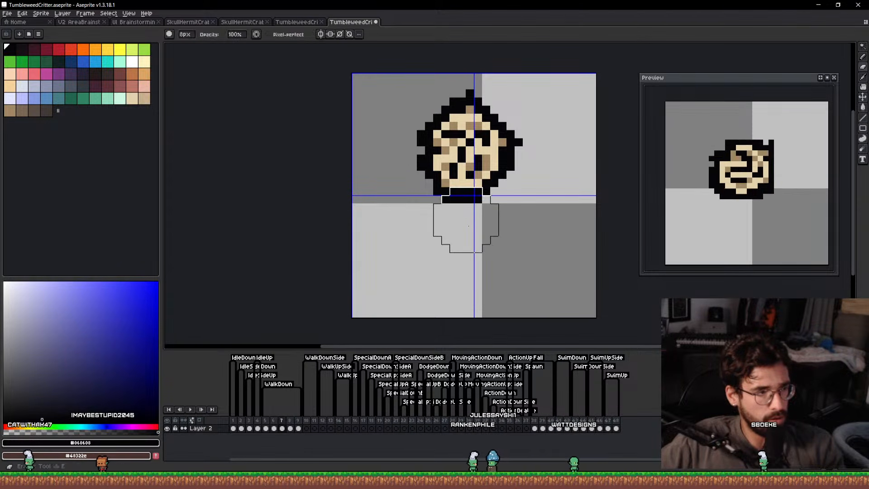
# Delete the frame 7 tumbleweed's black pixels, rebuild its thick black outside outline, and save the file.
pyautogui.press('w')
pyautogui.click(461, 199)
pyautogui.press('Delete')
pyautogui.hotkey('shift', 'o')
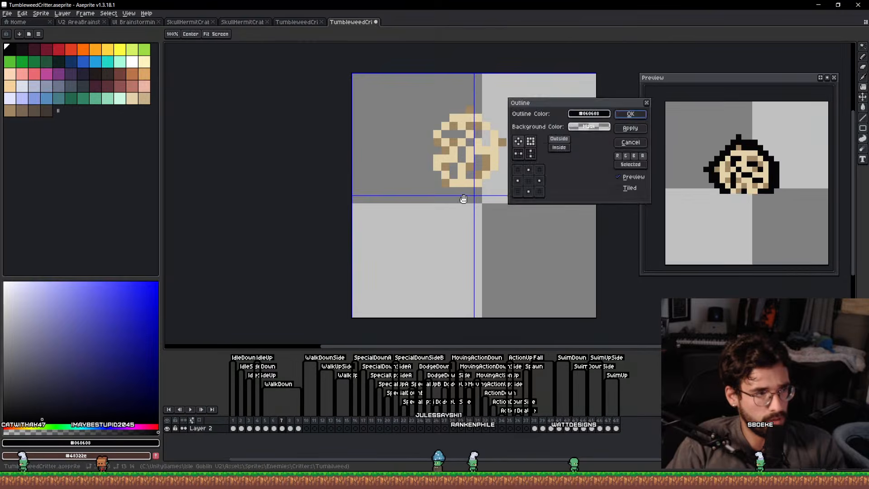
pyautogui.press('Return')
pyautogui.hotkey('ctrl', 's')
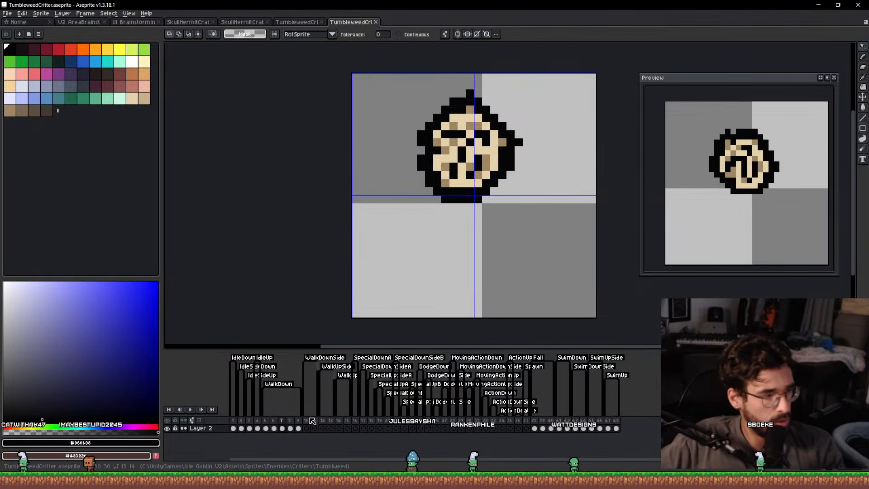
# Rebuild the frame 8 tumbleweed's thick black outline one pixel higher with its lowest row trimmed, and save the file.
pyautogui.click(290, 428)
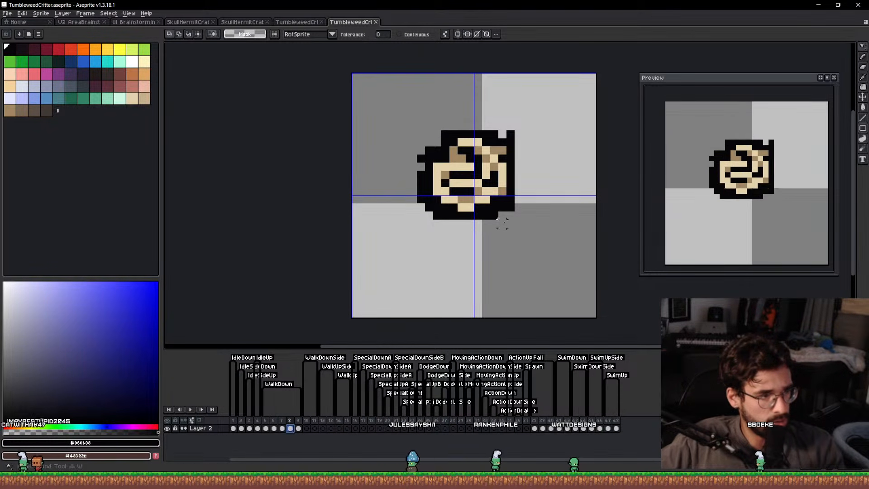
pyautogui.hotkey('ctrl', 'z')
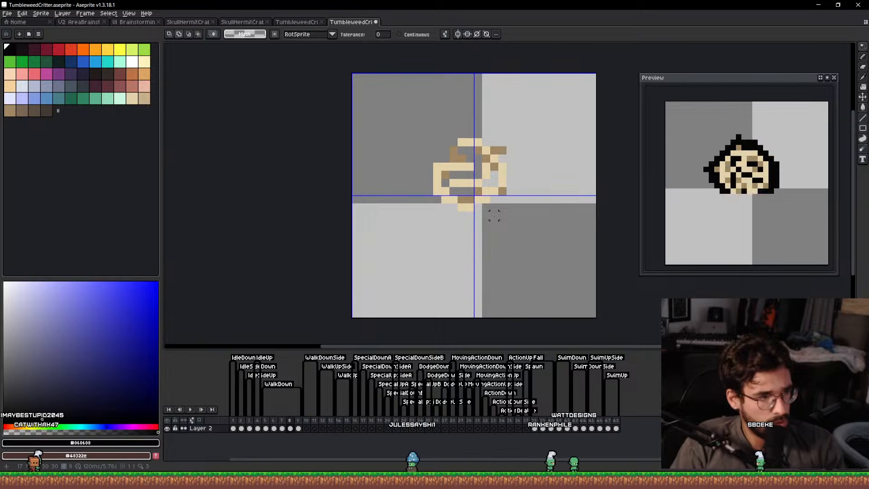
pyautogui.hotkey('ctrl', 'y')
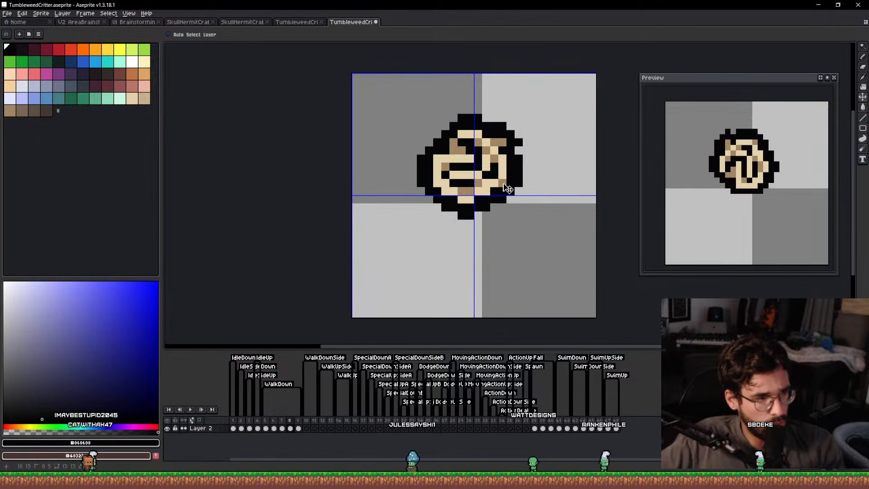
pyautogui.press('b')
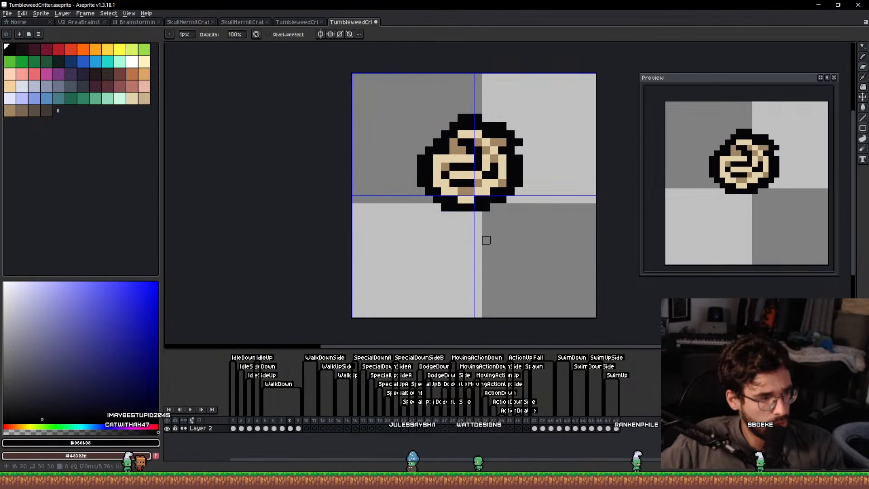
pyautogui.hotkey('ctrl', 's')
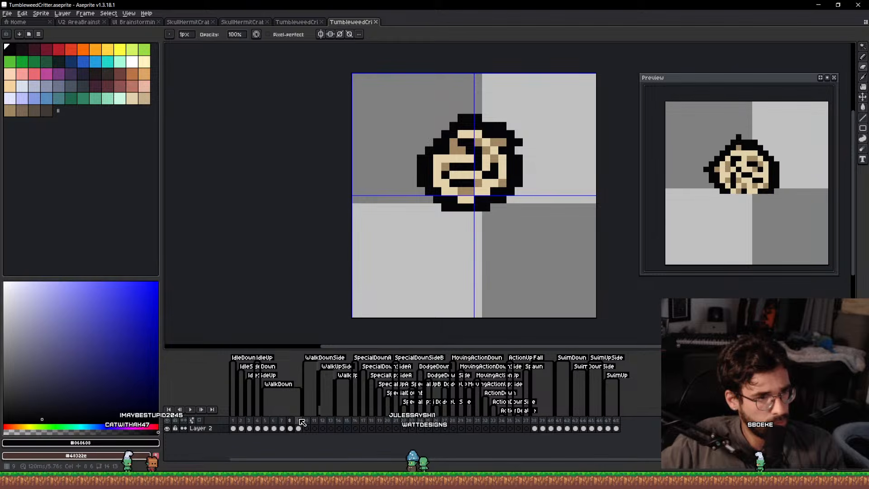
# Remove frame 9 from the WalkDown animation and shrink the animation preview.
pyautogui.scroll(-1, 701, 222)
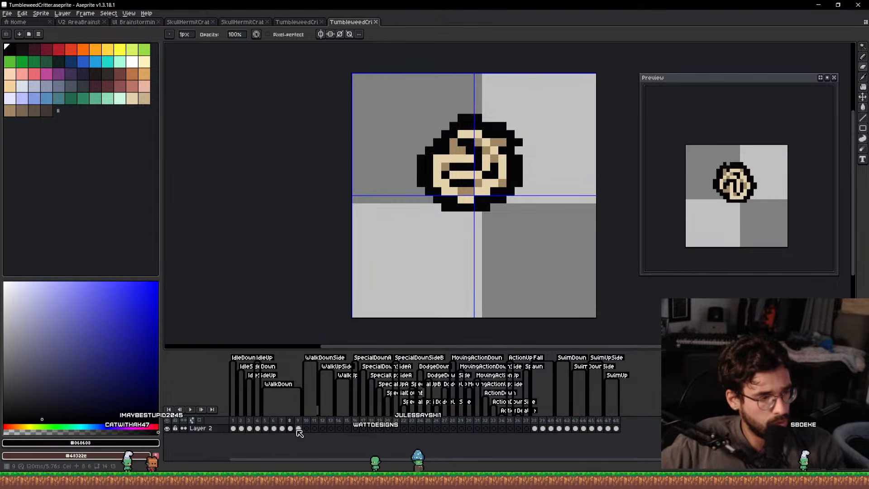
pyautogui.click(266, 428)
pyautogui.click(298, 422)
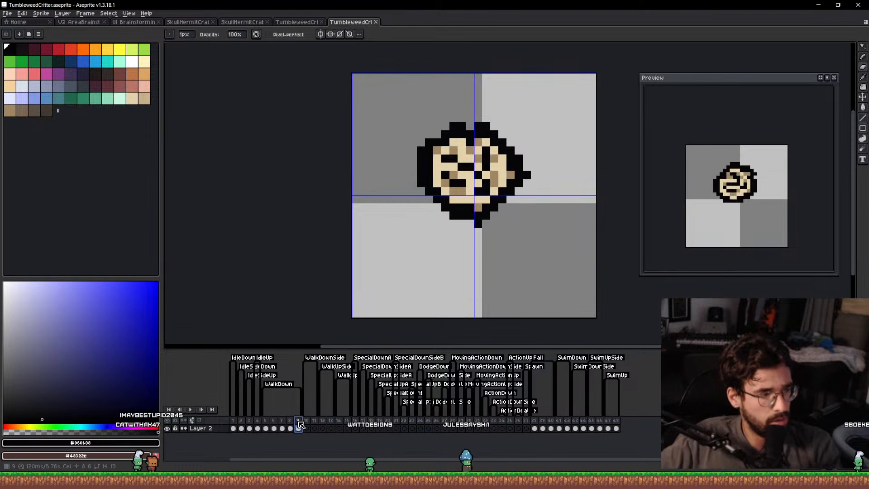
pyautogui.hotkey('alt', 'c')
pyautogui.click(283, 422)
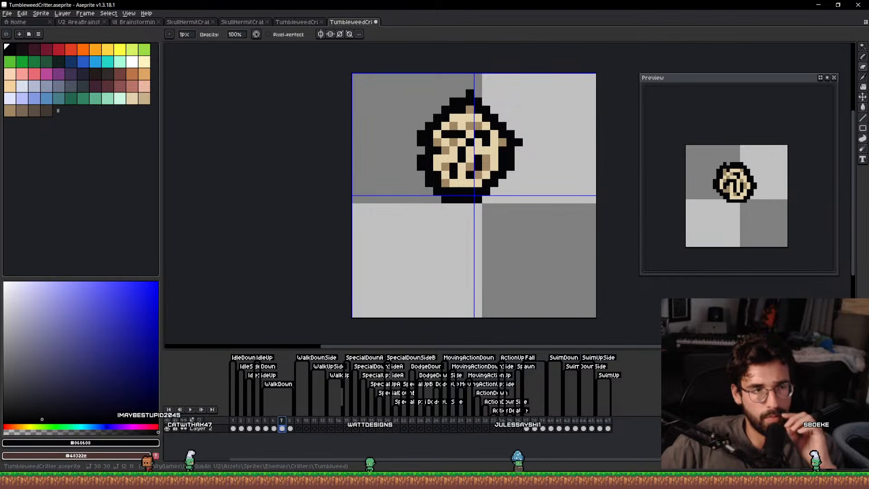
pyautogui.scroll(-3, 762, 183)
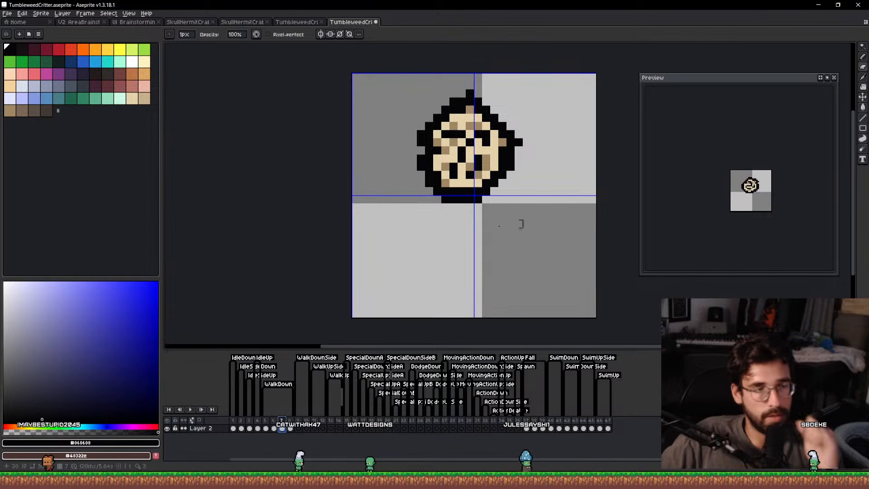
pyautogui.click(266, 428)
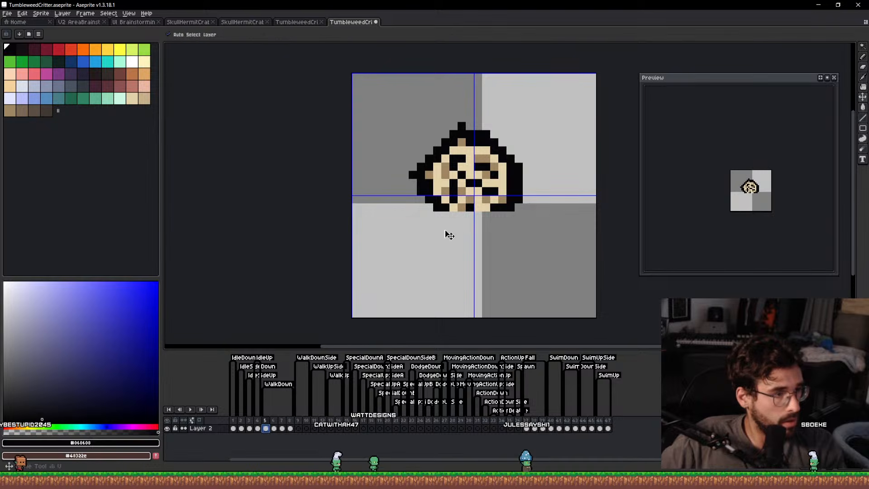
pyautogui.press('q')
pyautogui.moveTo(577, 207); pyautogui.dragTo(584, 171)
pyautogui.hotkey('ctrl', 'd')
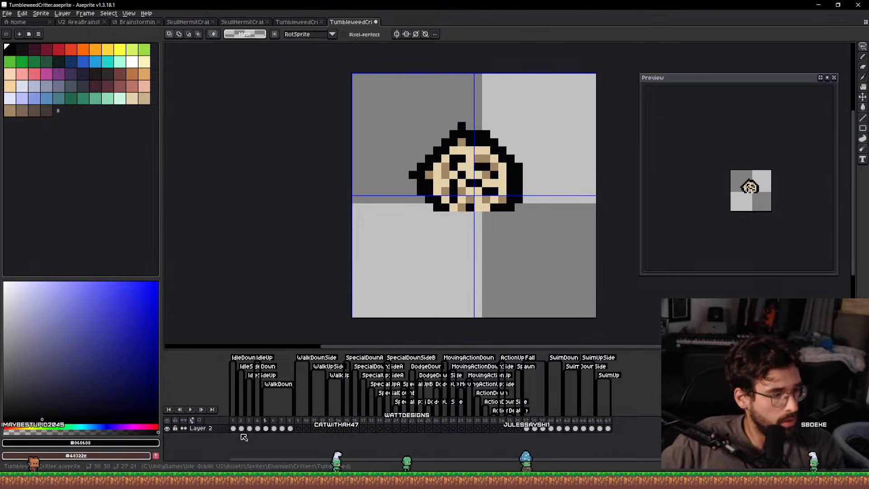
# Paint brown shading pixels sampled from the sprite into the dark gaps inside the frame 6 tumbleweed.
pyautogui.click(274, 429)
pyautogui.scroll(3, 506, 117)
pyautogui.moveTo(506, 116); pyautogui.dragTo(522, 81)
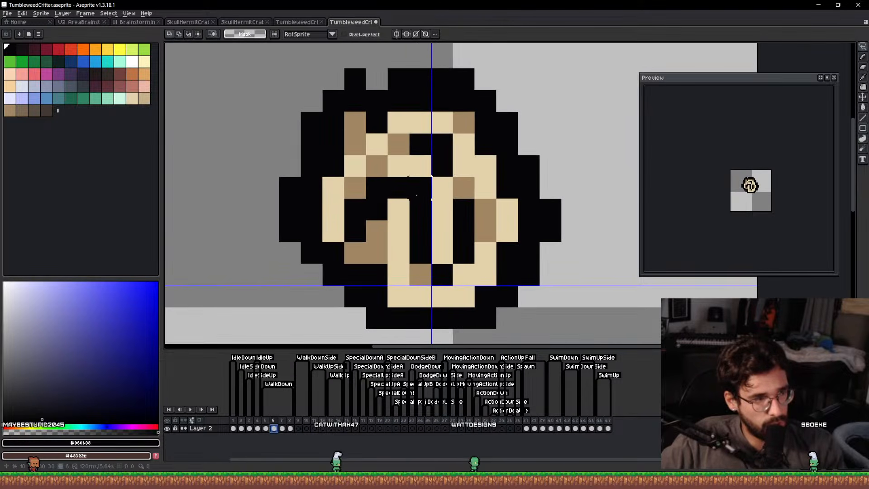
pyautogui.moveTo(420, 187); pyautogui.dragTo(420, 255)
pyautogui.keyDown('alt'); pyautogui.click(493, 218); pyautogui.keyUp('alt')
pyautogui.press('b')
pyautogui.click(420, 231)
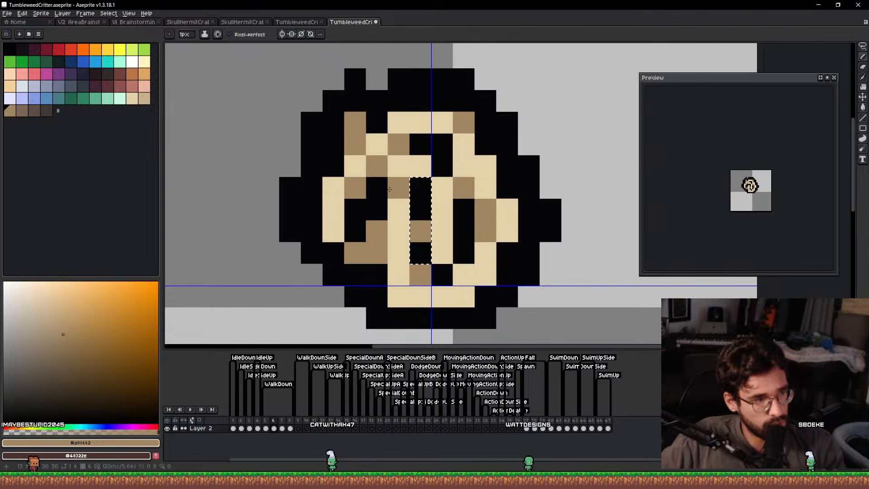
pyautogui.scroll(-5, 517, 192)
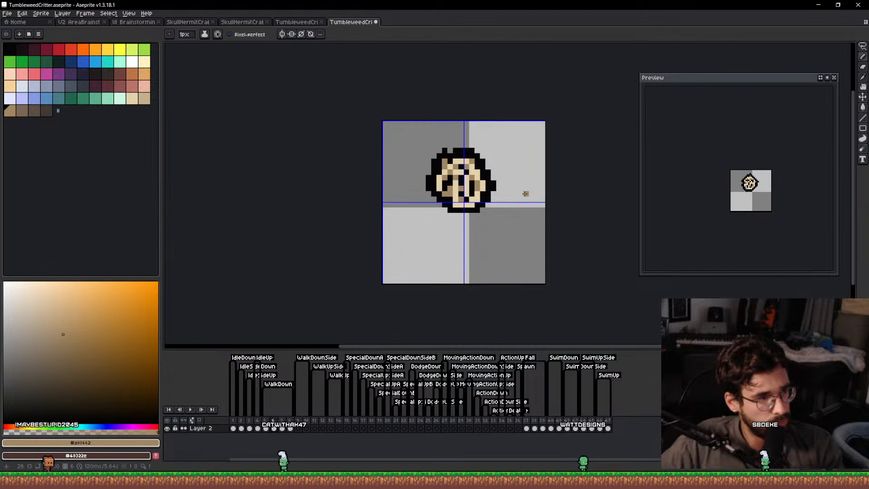
# Paint brown shading pixels into the dark gaps between the branches of the frame 8 tumbleweed.
pyautogui.press('.')
pyautogui.press('.')
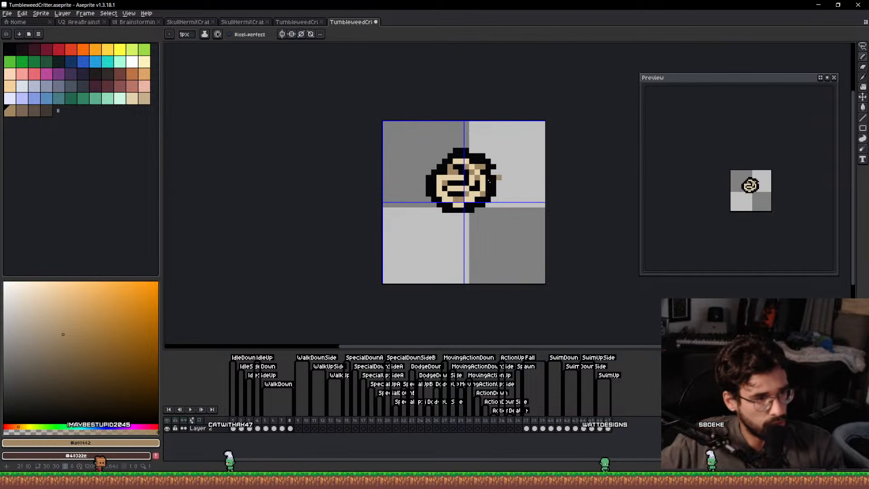
pyautogui.scroll(5, 439, 182)
pyautogui.click(538, 188)
pyautogui.moveTo(571, 188); pyautogui.dragTo(407, 220)
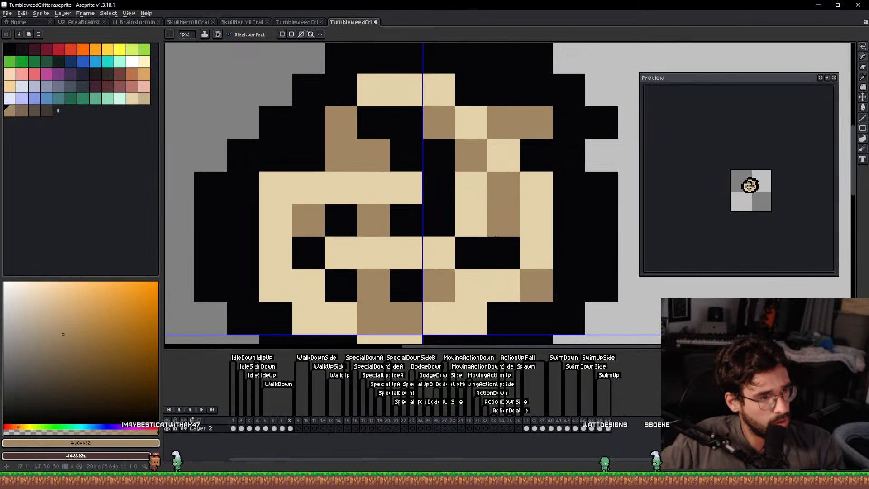
pyautogui.click(504, 253)
# Shade several brown pixels of the frame 8 tumbleweed with the darker brown palette colour and save the file.
pyautogui.click(447, 151)
pyautogui.keyDown('alt'); pyautogui.click(448, 151); pyautogui.keyUp('alt')
pyautogui.click(467, 153)
pyautogui.click(432, 119)
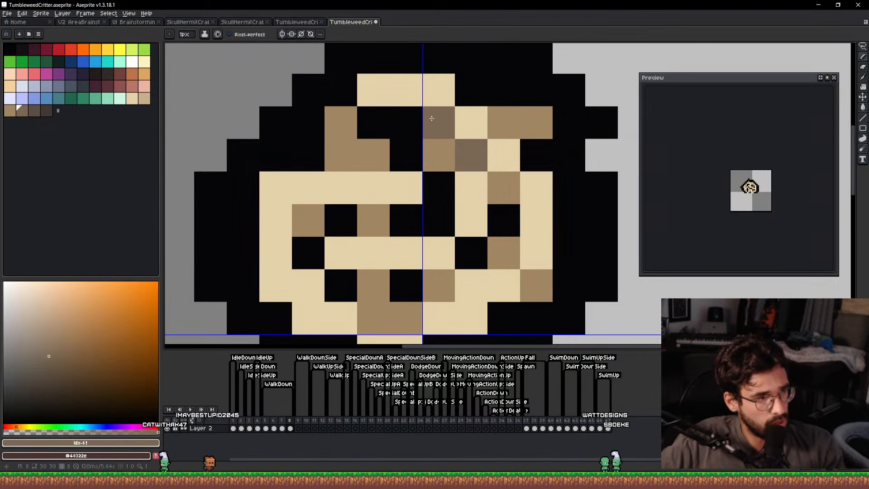
pyautogui.click(372, 153)
pyautogui.click(371, 286)
pyautogui.click(536, 285)
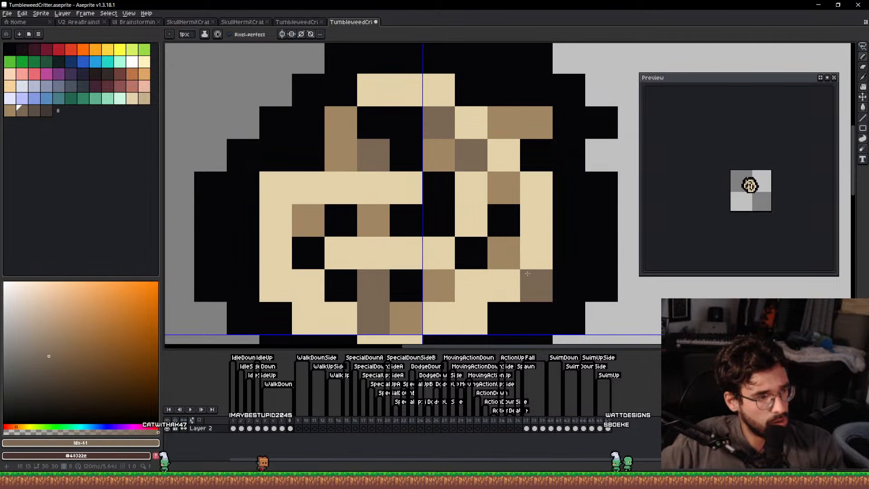
pyautogui.hotkey('ctrl', 's')
# Sample the cream colour and paint cream branch pixels in the upper middle of the frame 8 tumbleweed.
pyautogui.scroll(-5, 566, 248)
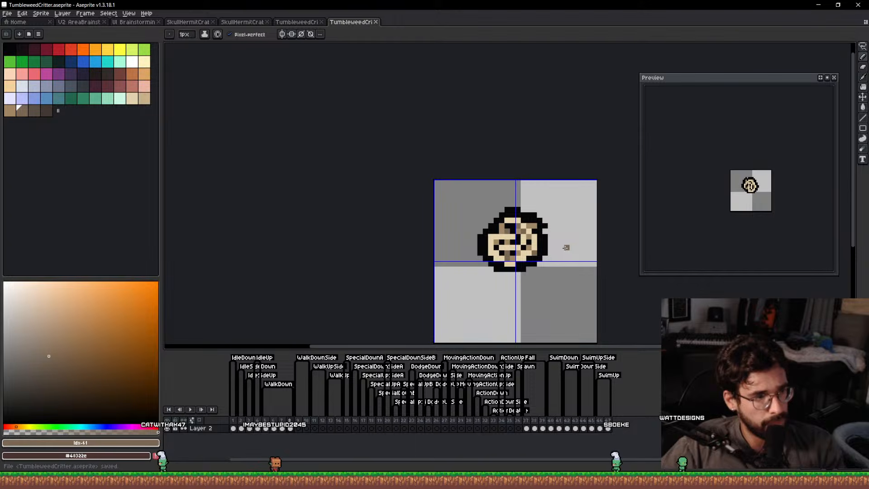
pyautogui.scroll(5, 538, 225)
pyautogui.keyDown('alt'); pyautogui.click(441, 255); pyautogui.keyUp('alt')
pyautogui.click(437, 237)
pyautogui.click(454, 213)
pyautogui.scroll(-1, 479, 254)
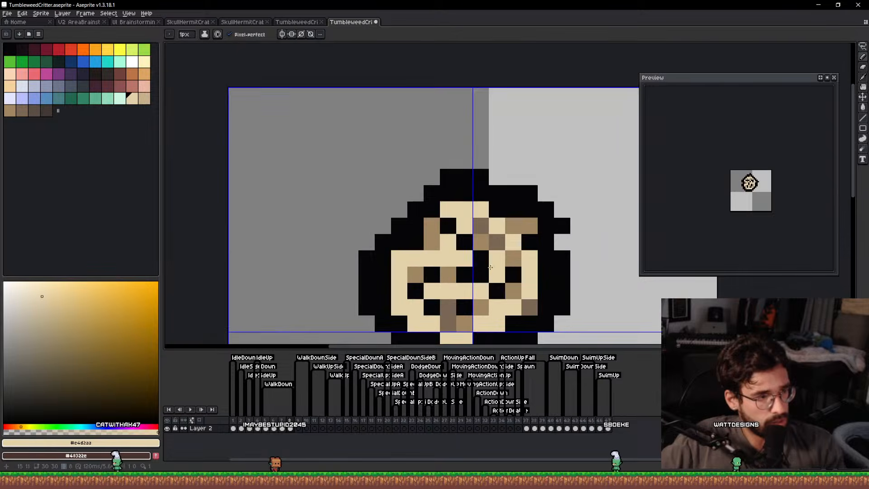
pyautogui.moveTo(480, 254); pyautogui.dragTo(459, 236)
# Paint a cream pixel into the central dark gap of the frame 6 tumbleweed and save the file.
pyautogui.scroll(-4, 505, 256)
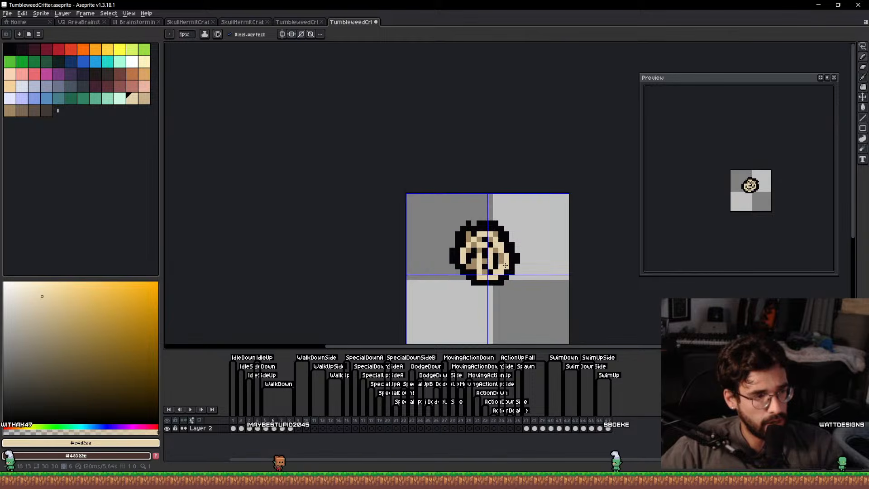
pyautogui.scroll(4, 432, 236)
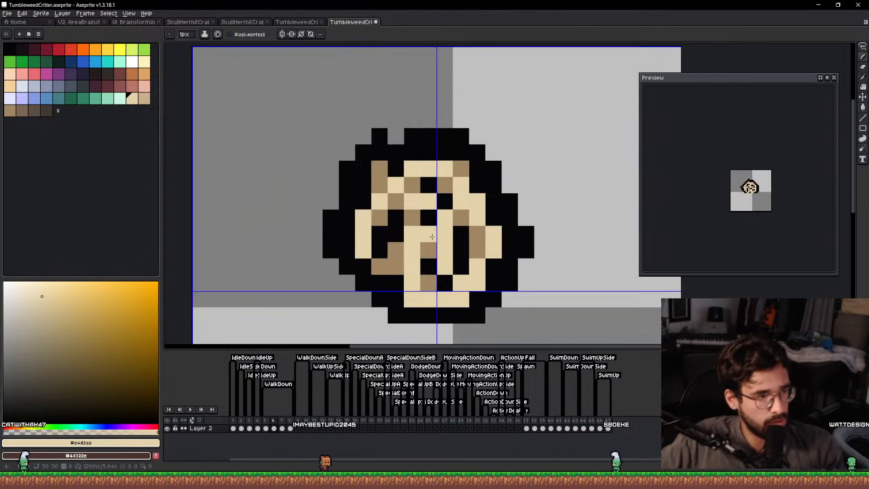
pyautogui.scroll(-3, 391, 262)
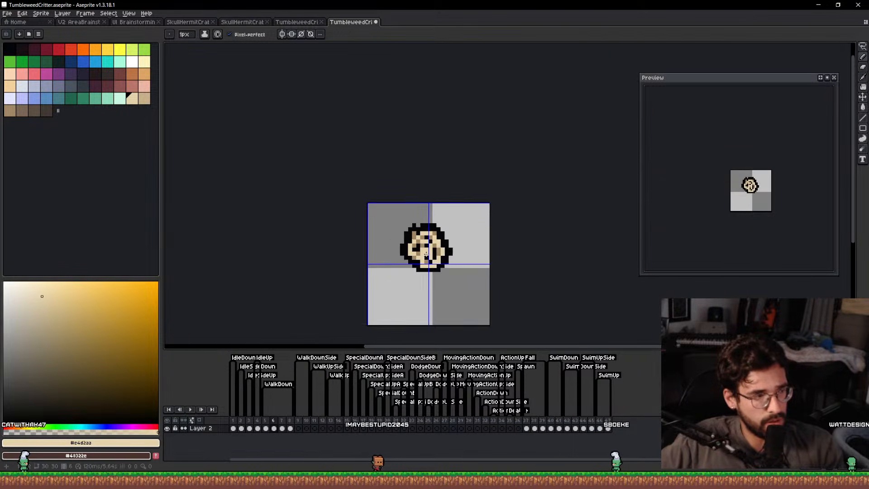
pyautogui.hotkey('ctrl', 's')
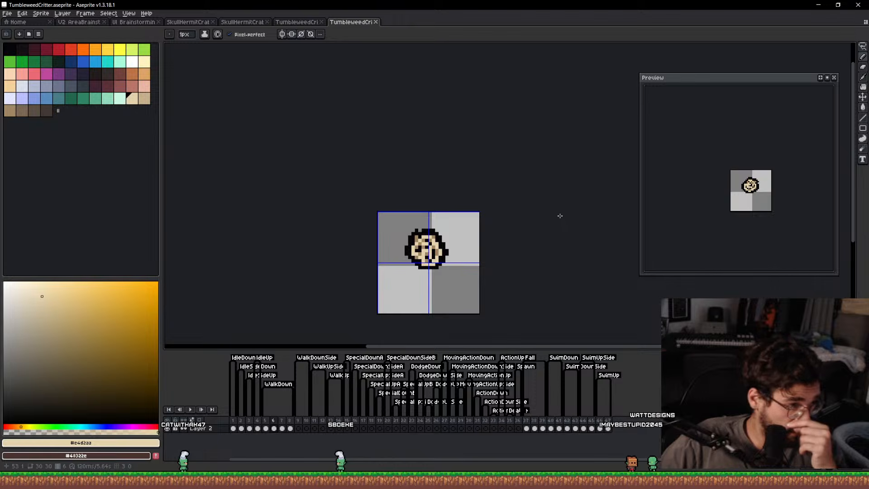
# Move the tumbleweed sprite on the V2 AreaBrainstorming sheet up into the row beside the green slime beetle.
pyautogui.moveTo(426, 258); pyautogui.dragTo(403, 261)
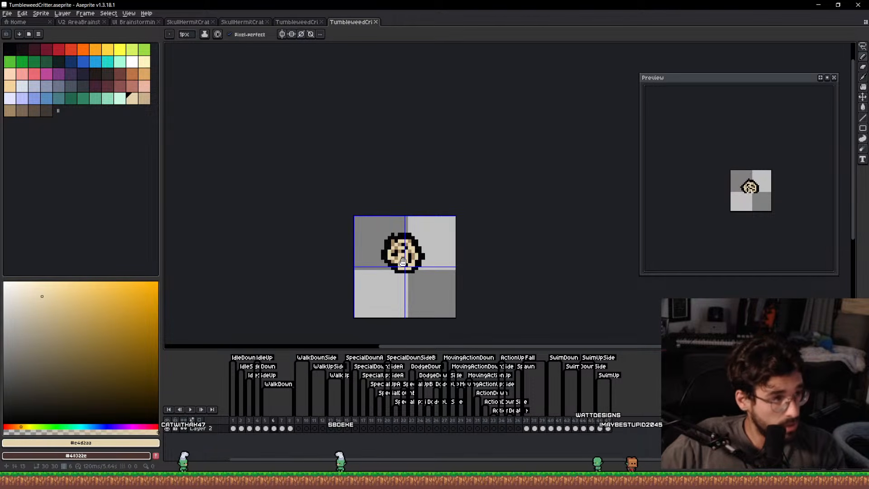
pyautogui.click(294, 21)
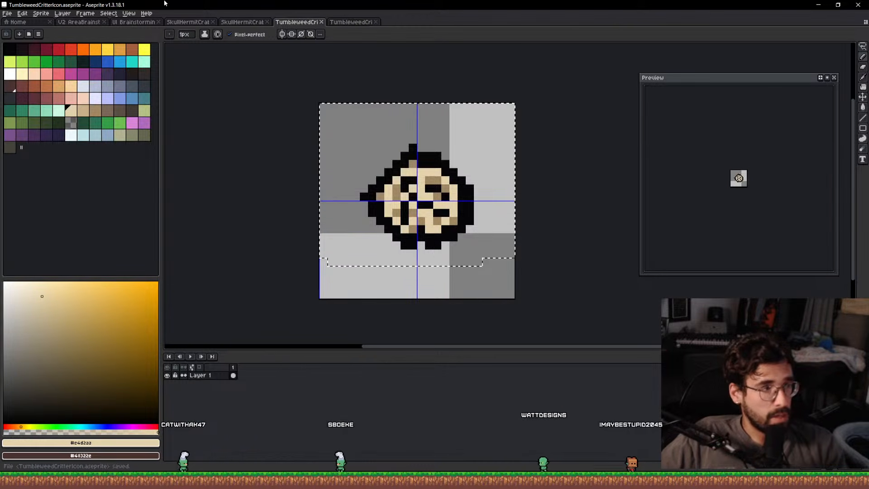
pyautogui.click(242, 21)
pyautogui.click(188, 22)
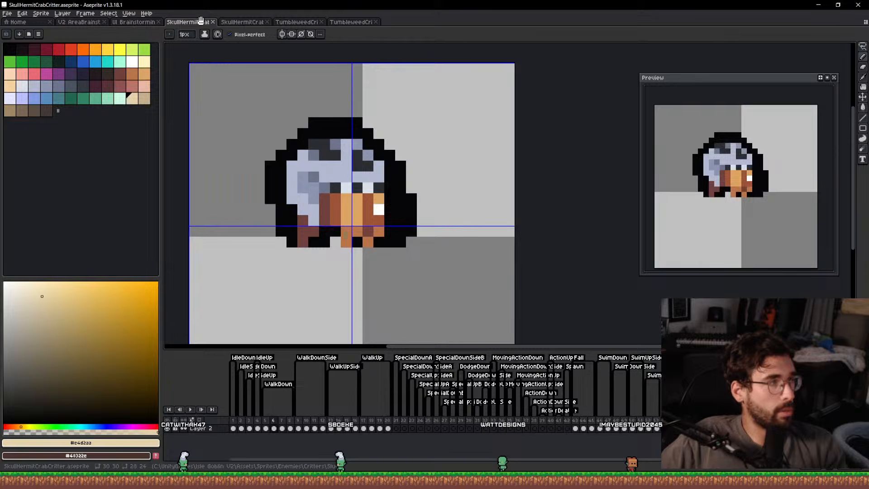
pyautogui.click(133, 22)
pyautogui.click(76, 22)
pyautogui.scroll(-6, 284, 126)
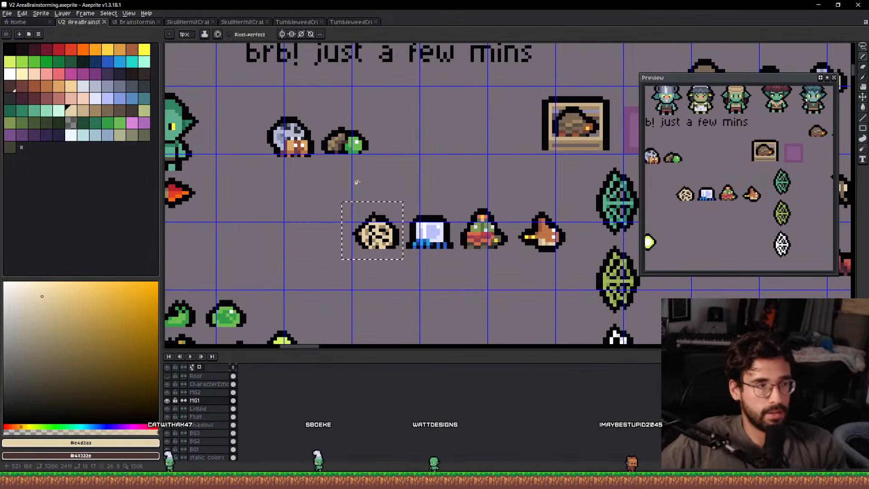
pyautogui.press('m')
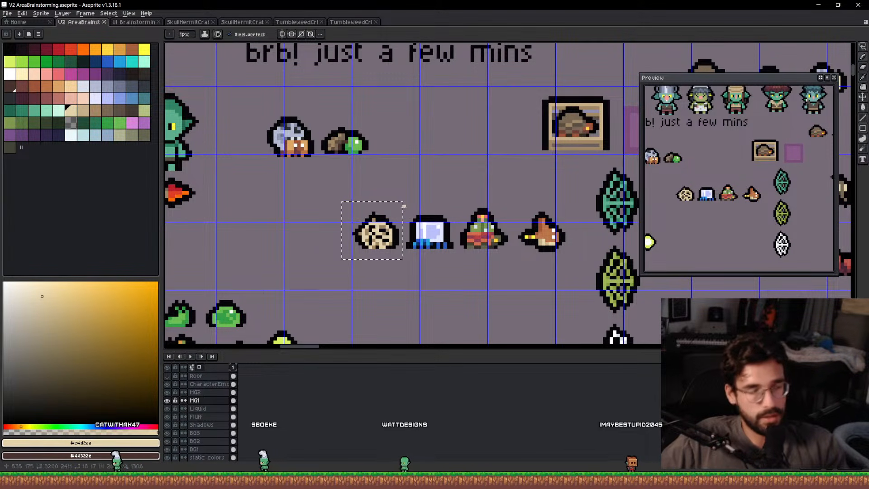
pyautogui.moveTo(374, 235); pyautogui.dragTo(395, 144)
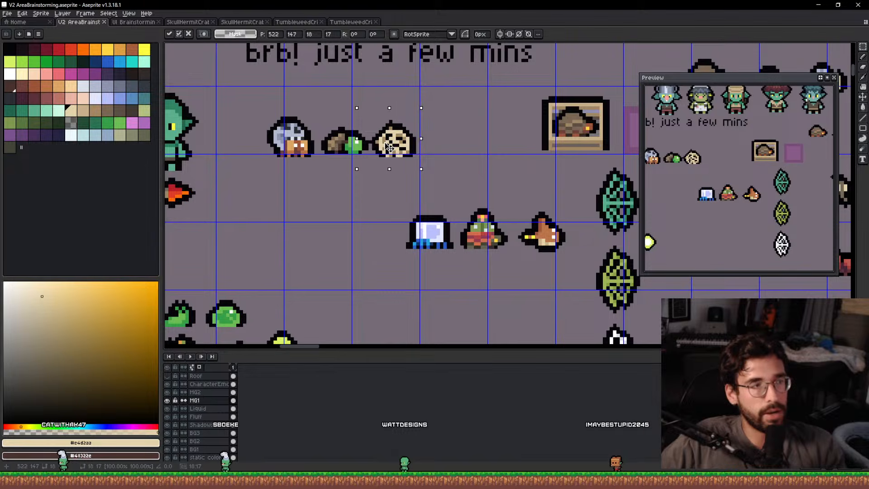
pyautogui.hotkey('ctrl', 'd')
# Shift the tumbleweed sprite one pixel to the right, away from the slime beetle, and save the file.
pyautogui.scroll(3, 373, 143)
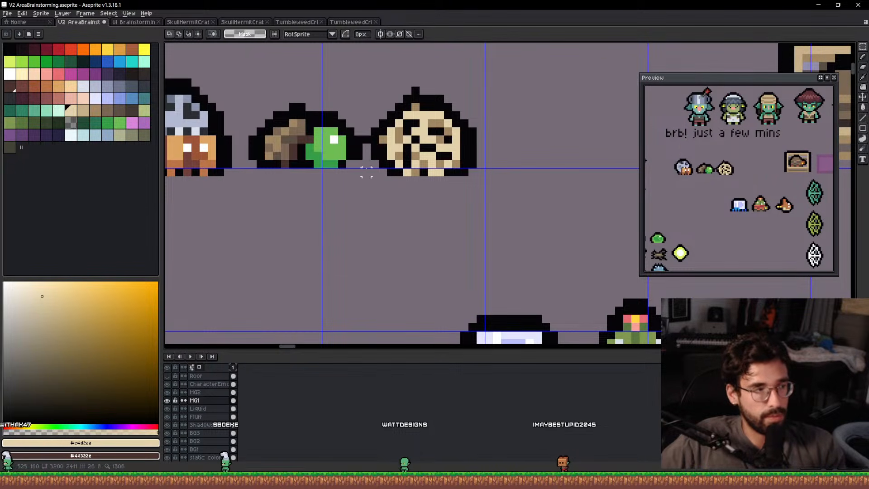
pyautogui.moveTo(366, 172)
pyautogui.mouseDown()
pyautogui.moveTo(483, 74)
pyautogui.moveTo(522, 58)
pyautogui.mouseUp()
pyautogui.moveTo(466, 107); pyautogui.dragTo(473, 107)
pyautogui.hotkey('ctrl', 'd')
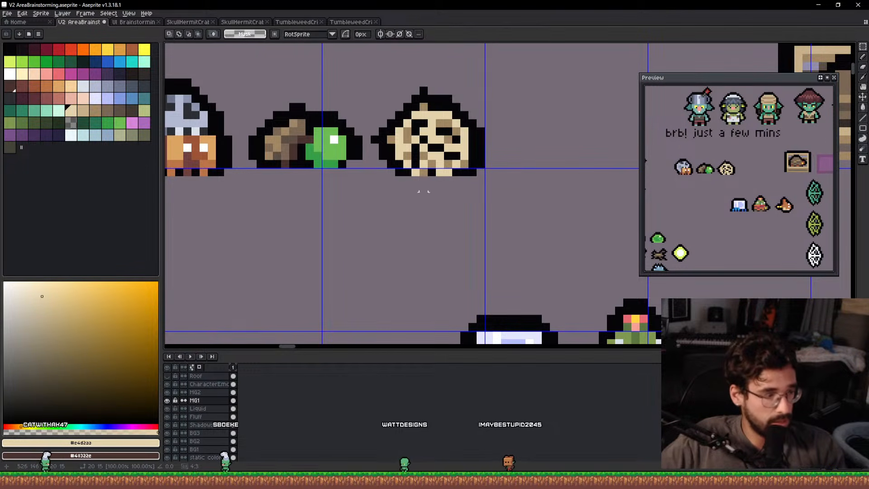
pyautogui.hotkey('ctrl', 's')
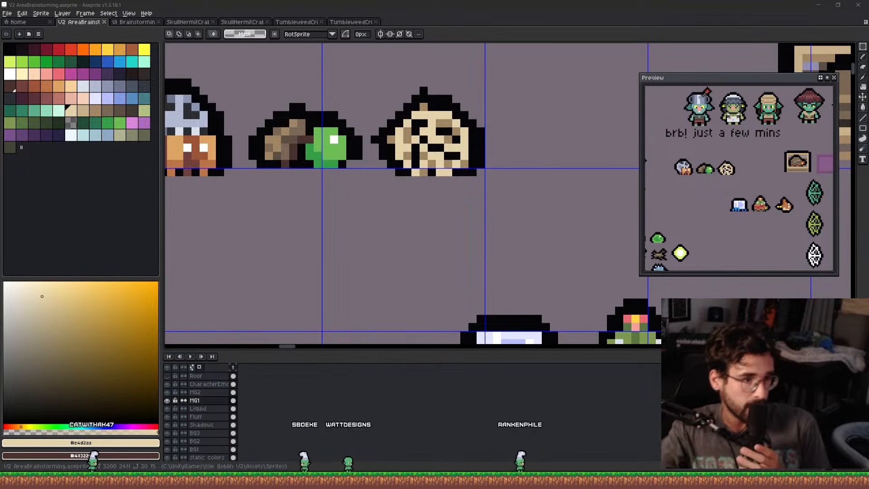
# Examine the existing critter sprites across the brainstorming sheet and the three critters still waiting below the tumbleweed.
pyautogui.scroll(-2, 465, 229)
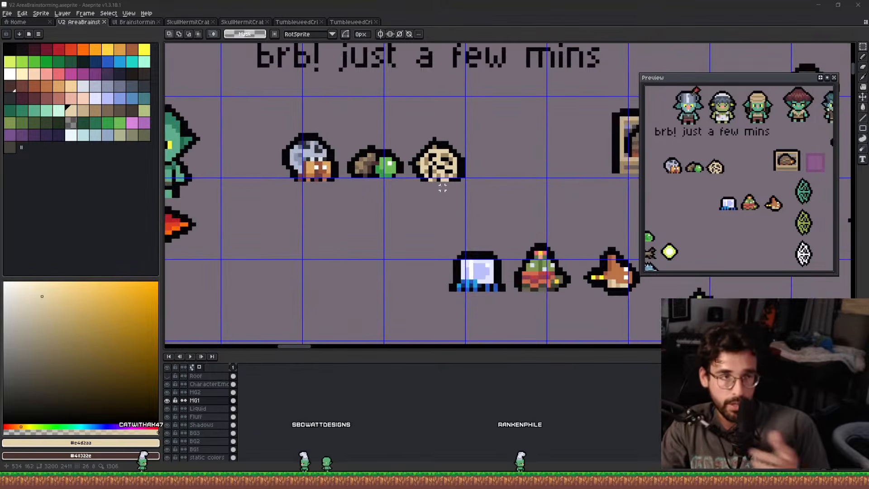
pyautogui.moveTo(462, 181); pyautogui.dragTo(239, 191)
pyautogui.scroll(-1, 470, 204)
pyautogui.moveTo(470, 204); pyautogui.dragTo(279, 134)
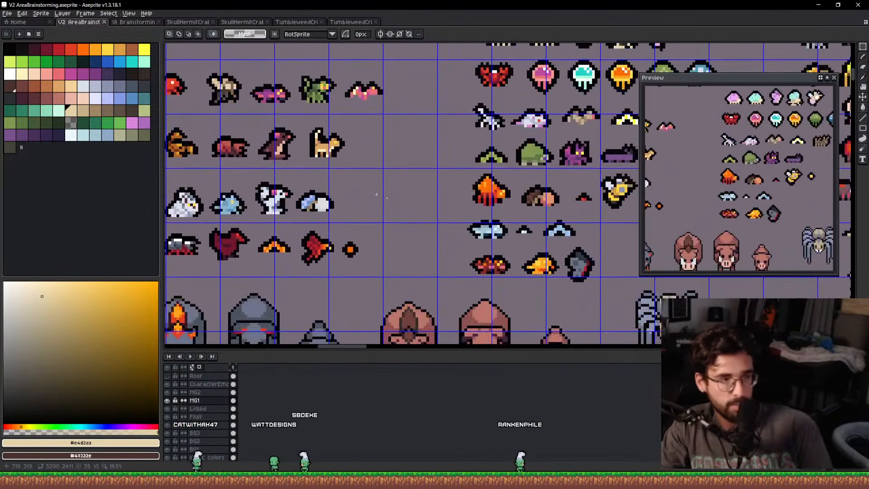
pyautogui.moveTo(588, 150); pyautogui.dragTo(461, 197)
pyautogui.scroll(2, 460, 197)
pyautogui.scroll(1, 460, 197)
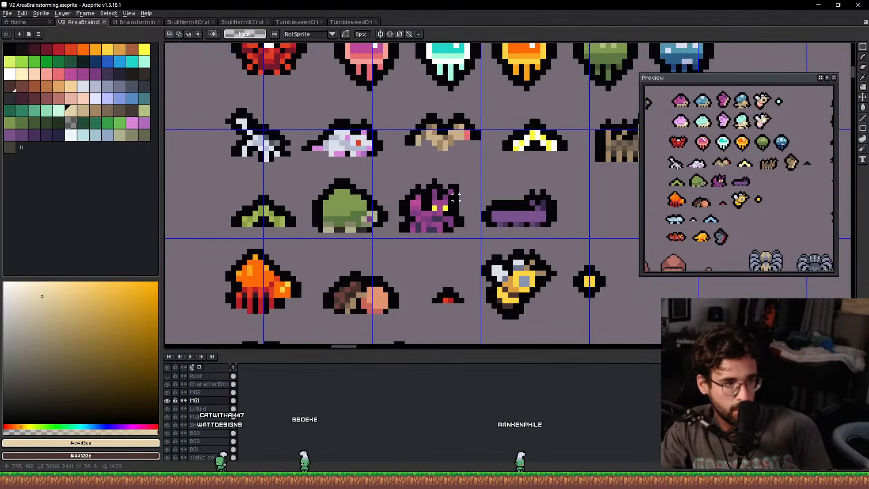
pyautogui.scroll(-3, 461, 197)
pyautogui.moveTo(264, 178); pyautogui.dragTo(403, 183)
pyautogui.scroll(-2, 403, 183)
pyautogui.scroll(-1, 273, 200)
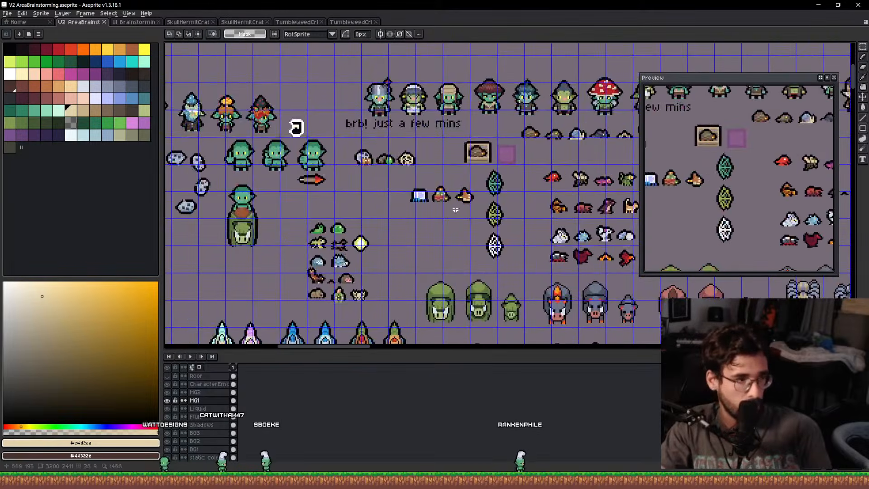
pyautogui.scroll(3, 445, 198)
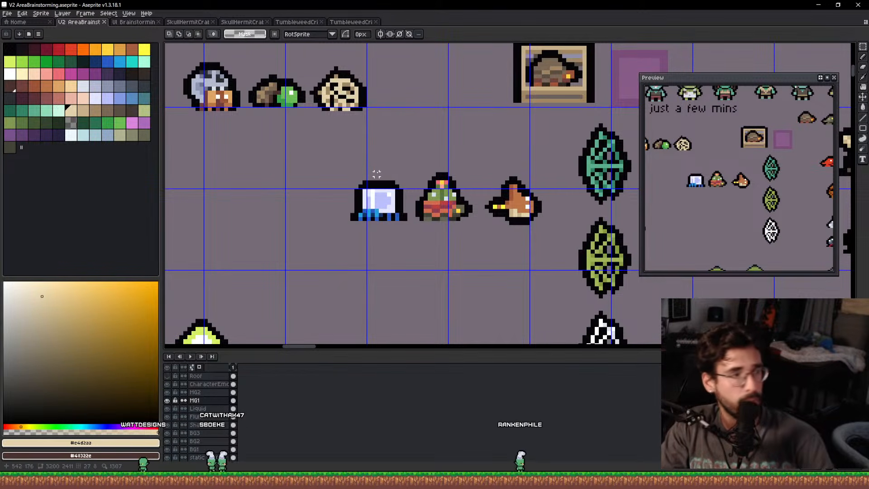
pyautogui.moveTo(377, 173); pyautogui.dragTo(455, 176)
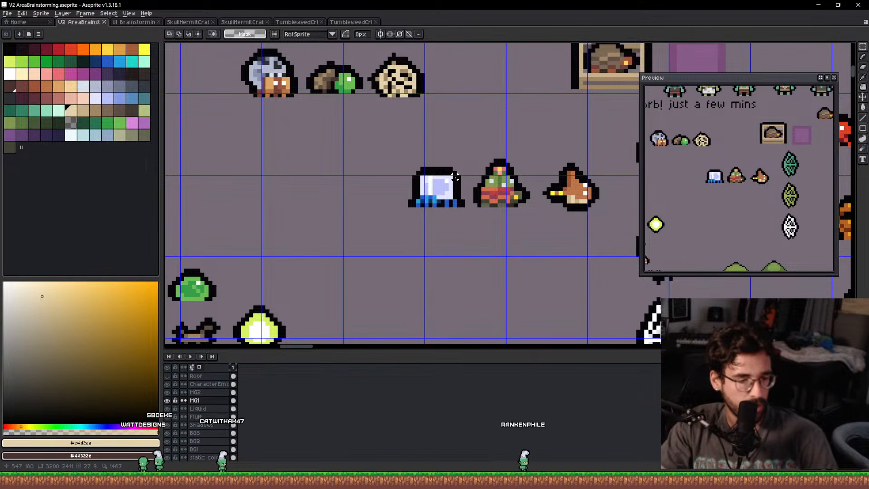
pyautogui.moveTo(518, 181); pyautogui.dragTo(447, 187)
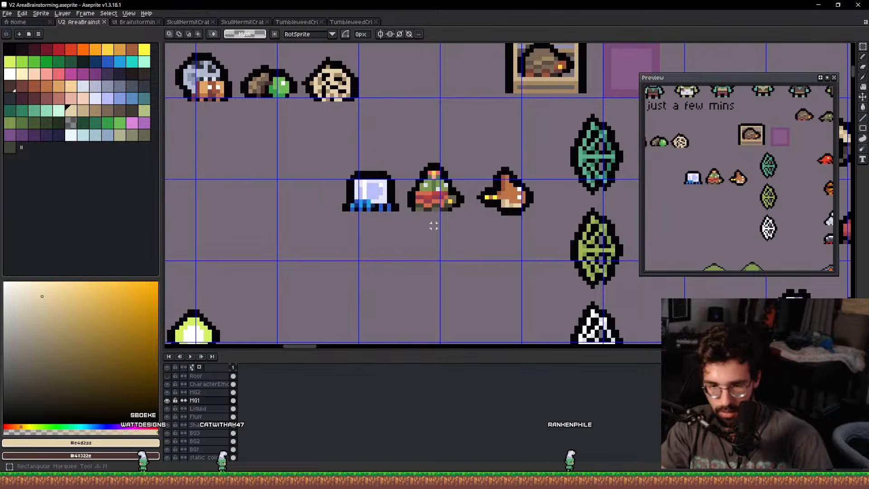
# Clear the selection around the white-and-blue critter and save the brainstorming sheet.
pyautogui.moveTo(316, 217); pyautogui.dragTo(401, 149)
pyautogui.hotkey('ctrl', 'd')
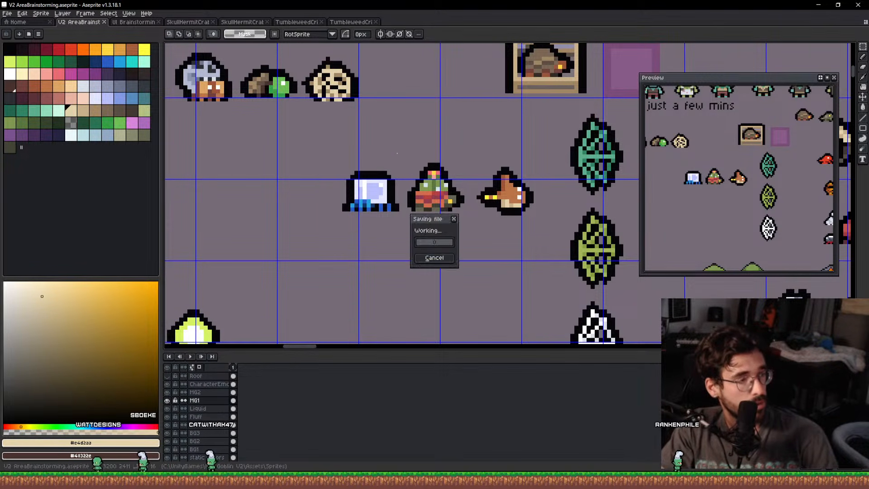
pyautogui.hotkey('ctrl', 's')
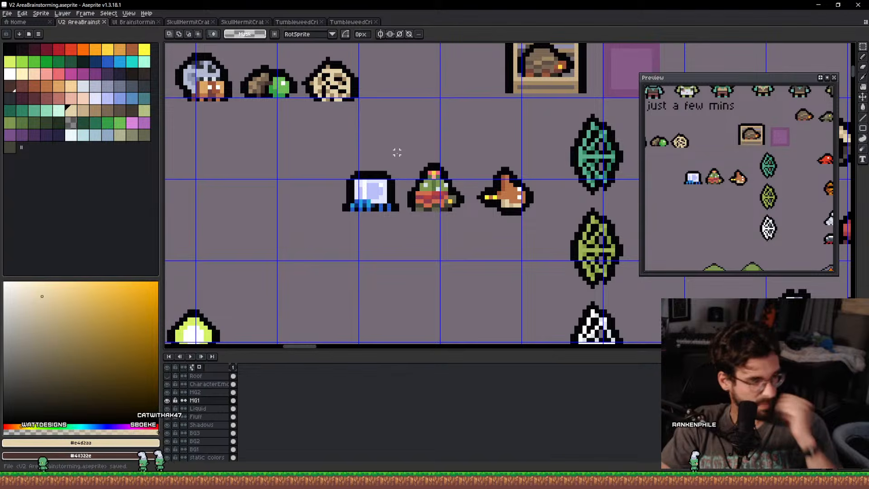
# Reorder the three remaining critters into a row of cactus turtle, orange bird, and white-and-blue critter.
pyautogui.moveTo(437, 189); pyautogui.dragTo(401, 194)
pyautogui.moveTo(523, 218); pyautogui.dragTo(285, 162)
pyautogui.moveTo(368, 229); pyautogui.dragTo(436, 151)
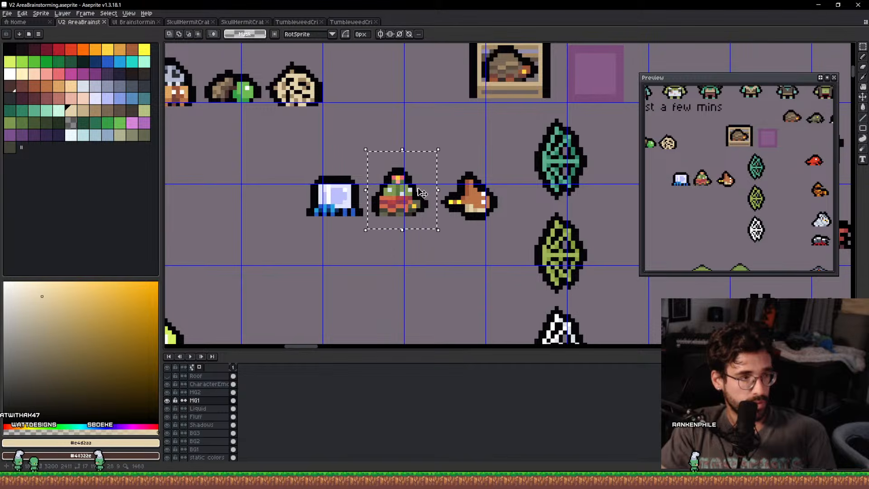
pyautogui.moveTo(417, 190); pyautogui.dragTo(284, 189)
pyautogui.moveTo(340, 236); pyautogui.dragTo(429, 189)
pyautogui.moveTo(471, 234); pyautogui.dragTo(386, 160)
pyautogui.moveTo(497, 164); pyautogui.dragTo(382, 234)
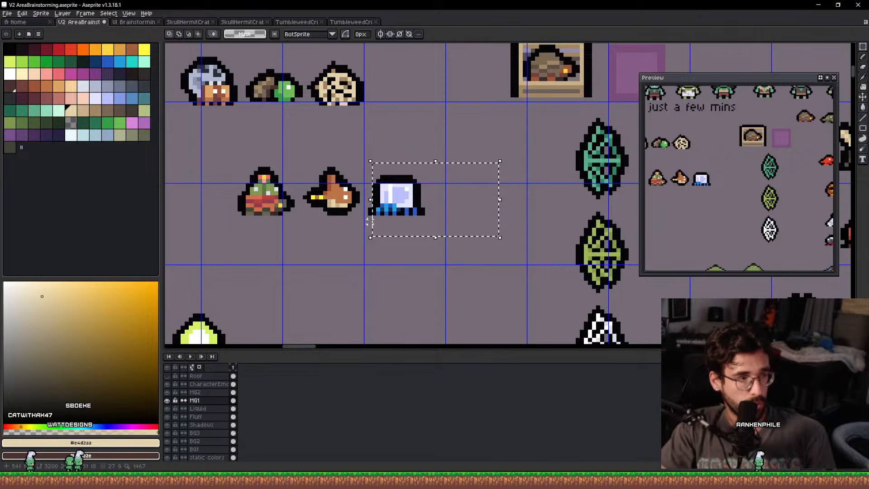
# Nudge the white-and-blue critter one pixel to the right of its spot beside the orange bird.
pyautogui.moveTo(370, 150); pyautogui.dragTo(475, 222)
pyautogui.press('Down')
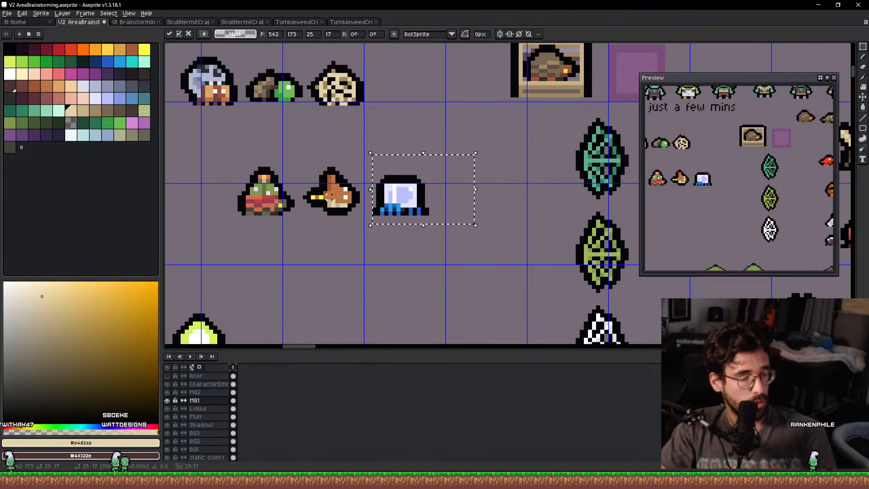
pyautogui.hotkey('ctrl', 'd')
# Copy the cactus turtle sprite and place it in the tumbleweed icon file in place of the tumbleweed.
pyautogui.moveTo(218, 222)
pyautogui.mouseDown()
pyautogui.moveTo(297, 164)
pyautogui.moveTo(296, 155)
pyautogui.mouseUp()
pyautogui.click(287, 22)
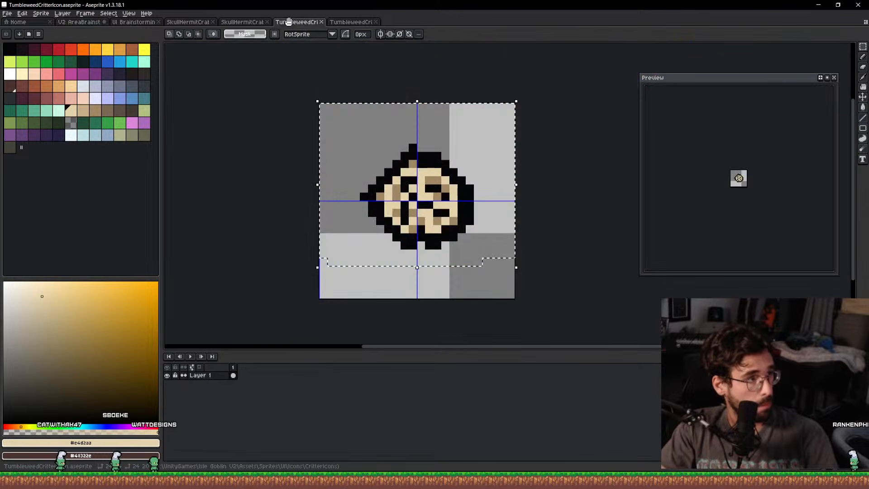
pyautogui.press('e')
pyautogui.hotkey('ctrl', 'v')
pyautogui.moveTo(476, 233)
pyautogui.mouseDown()
pyautogui.moveTo(413, 229)
pyautogui.moveTo(431, 218)
pyautogui.mouseUp()
pyautogui.press('Return')
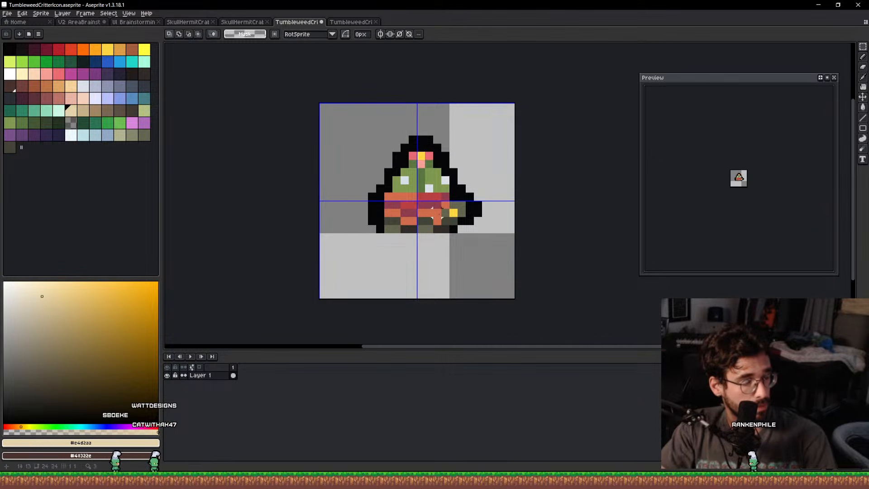
# Save the icon as a new file named CactusTurtleCritterIcon.aseprite in the CritterIcons folder.
pyautogui.hotkey('ctrl', 'shift', 's')
pyautogui.click(224, 142)
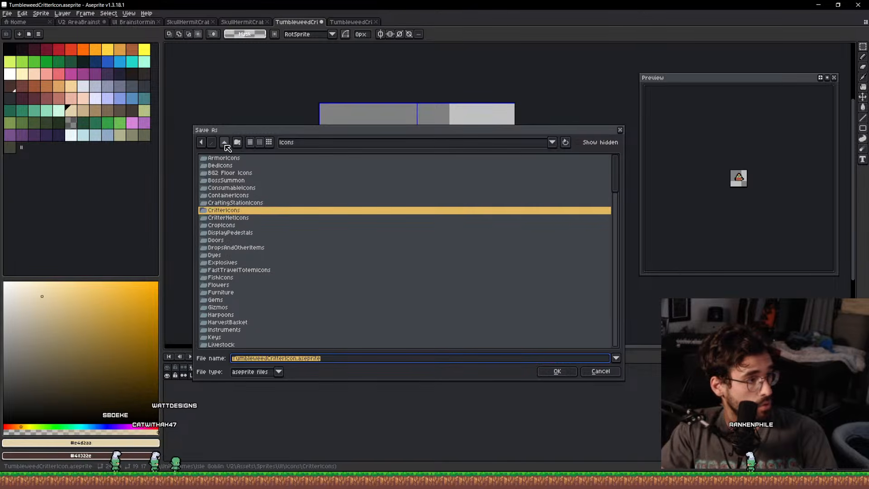
pyautogui.doubleClick(235, 209)
pyautogui.scroll(-15, 244, 214)
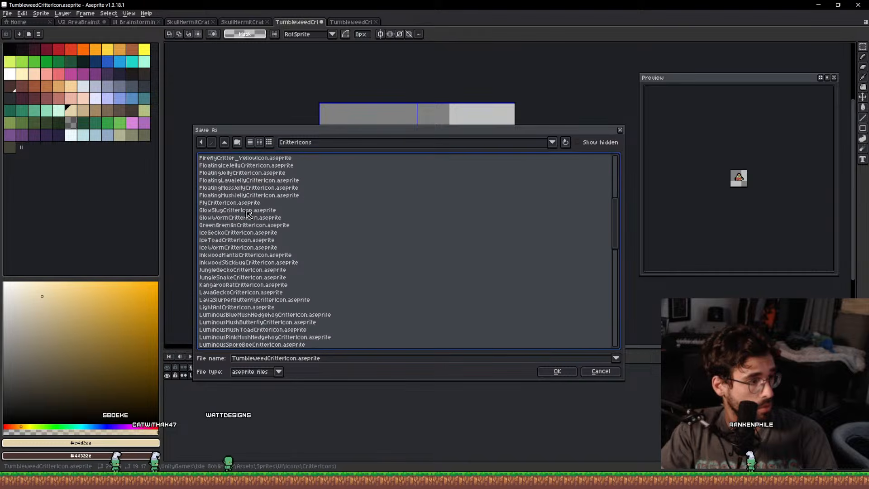
pyautogui.moveTo(264, 359); pyautogui.dragTo(169, 357)
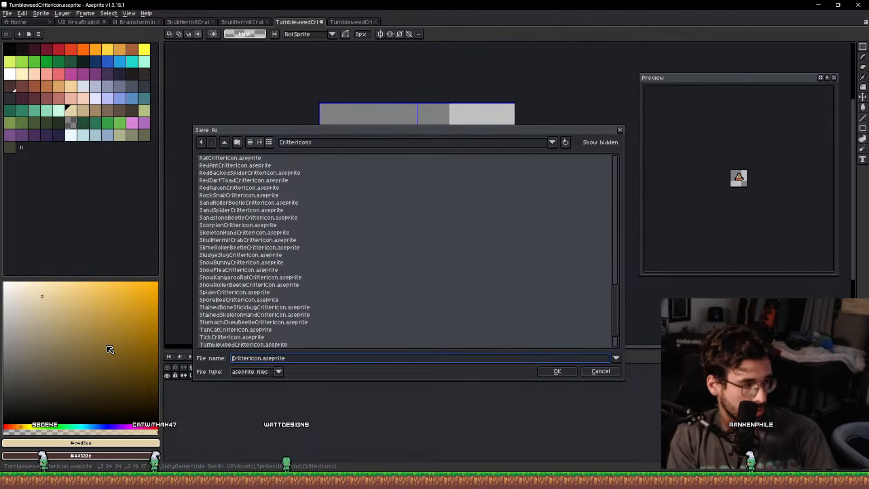
pyautogui.write('CactusTurtle')
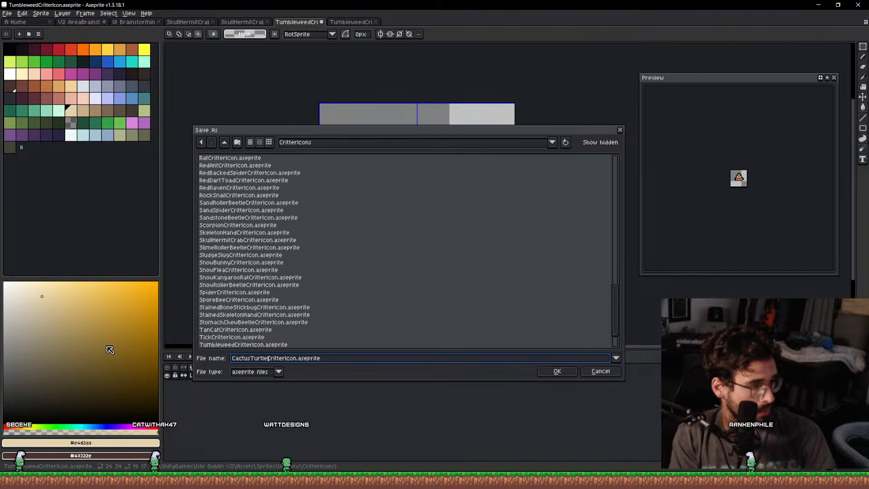
pyautogui.press('Return')
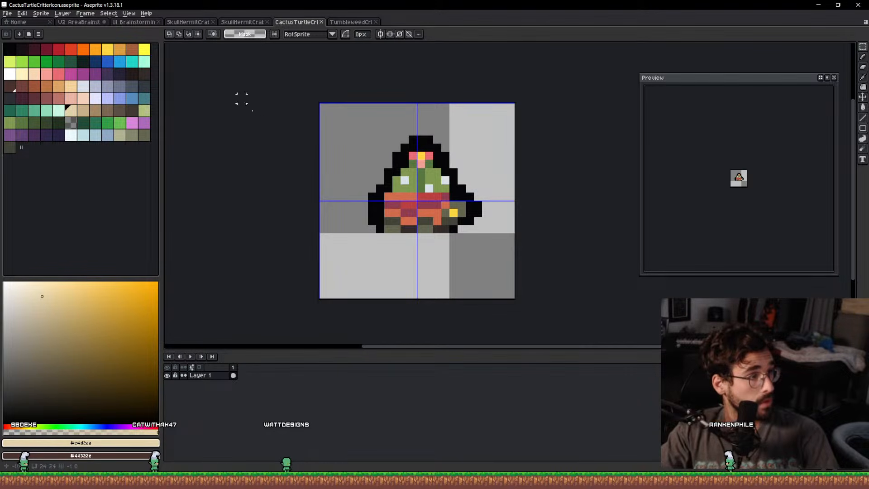
# Sample the outline black, paint a two-pixel-thick outline beneath the cactus turtle's feet, and save the icon.
pyautogui.scroll(2, 388, 253)
pyautogui.keyDown('alt'); pyautogui.click(368, 210); pyautogui.keyUp('alt')
pyautogui.press('b')
pyautogui.moveTo(355, 207); pyautogui.dragTo(376, 225)
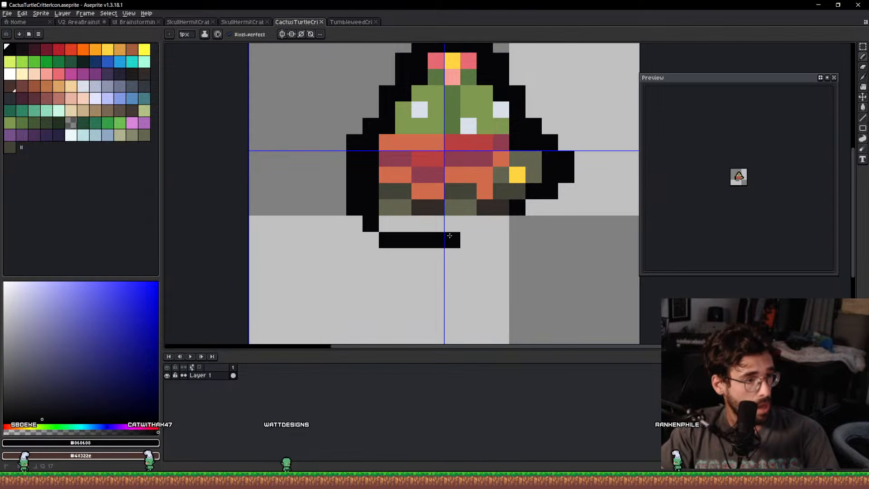
pyautogui.click(501, 239)
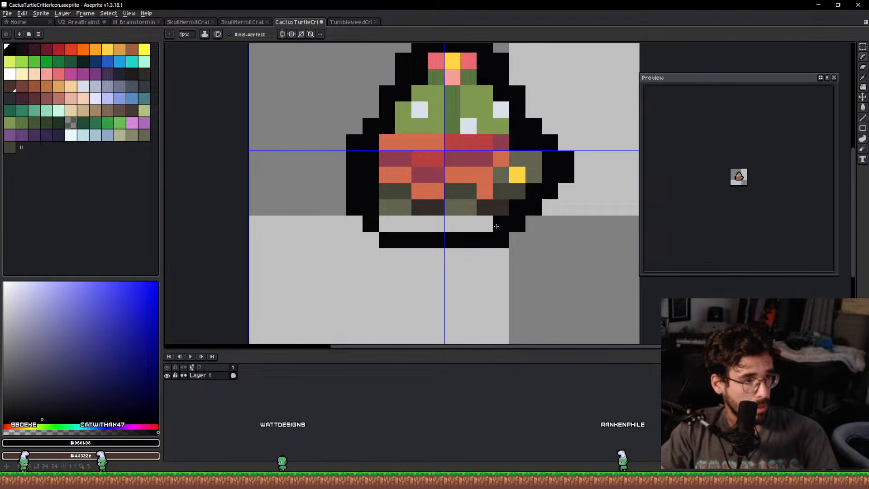
pyautogui.moveTo(491, 225); pyautogui.dragTo(392, 229)
pyautogui.scroll(-6, 408, 218)
pyautogui.hotkey('ctrl', 's')
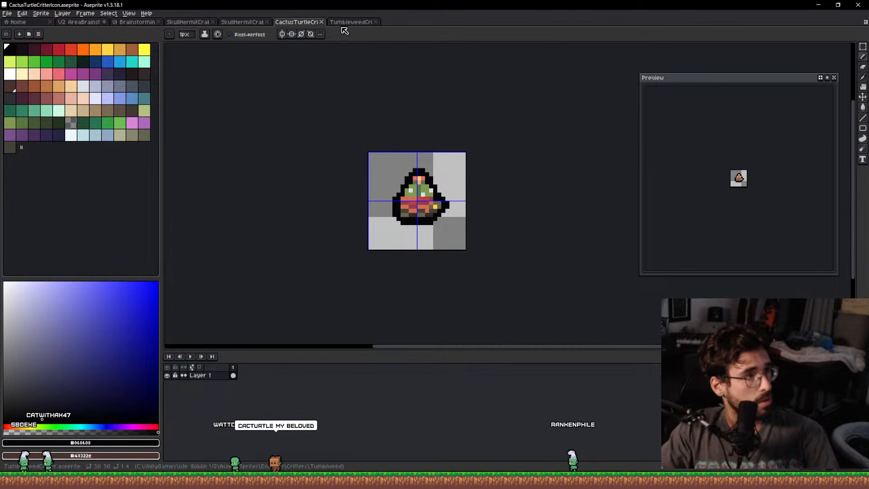
# Save the TumbleweedCritter animation file as CactusTurtleCritter.aseprite in the Tortoises folder.
pyautogui.hotkey('ctrl', 'Tab')
pyautogui.hotkey('ctrl', 'shift', 's')
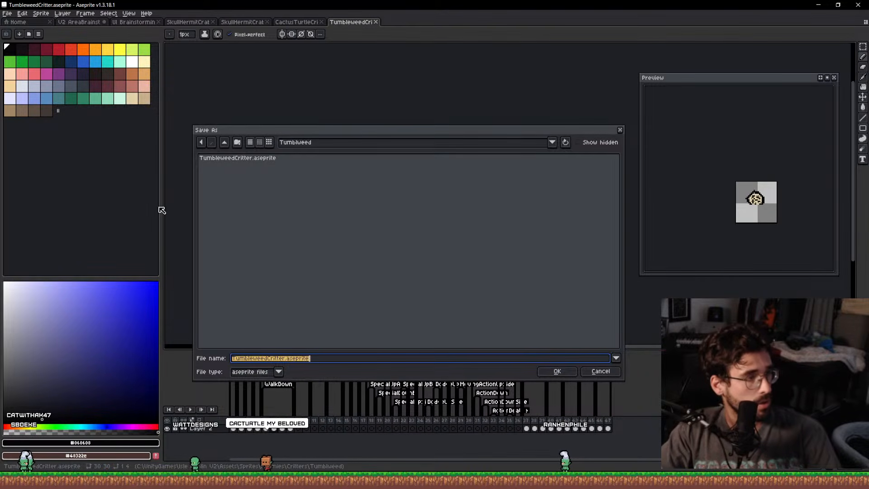
pyautogui.click(224, 142)
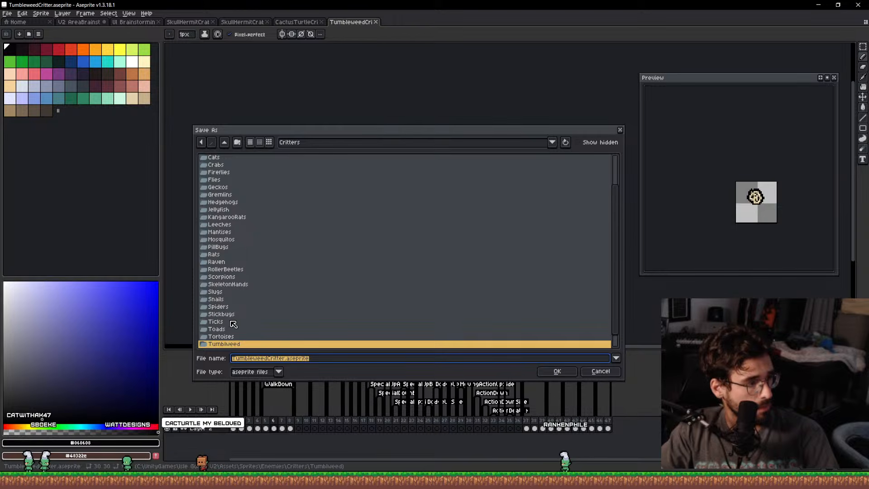
pyautogui.doubleClick(271, 336)
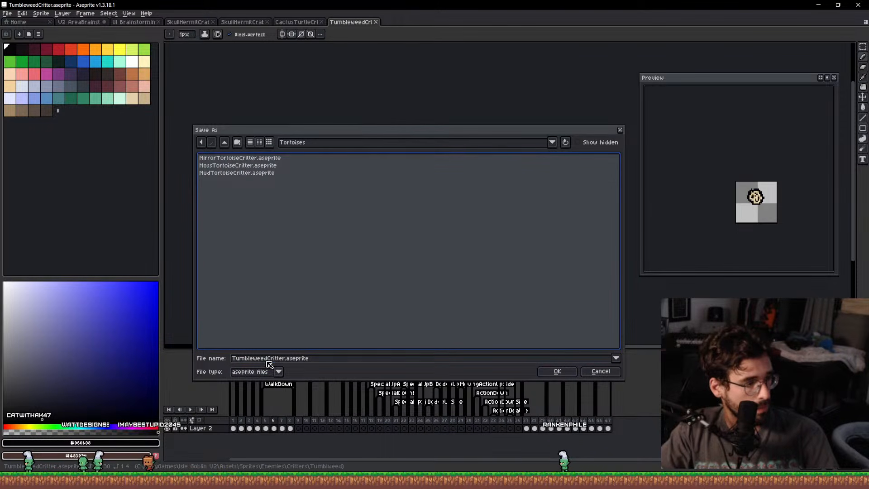
pyautogui.moveTo(262, 358); pyautogui.dragTo(115, 349)
pyautogui.write('CactusTurtle')
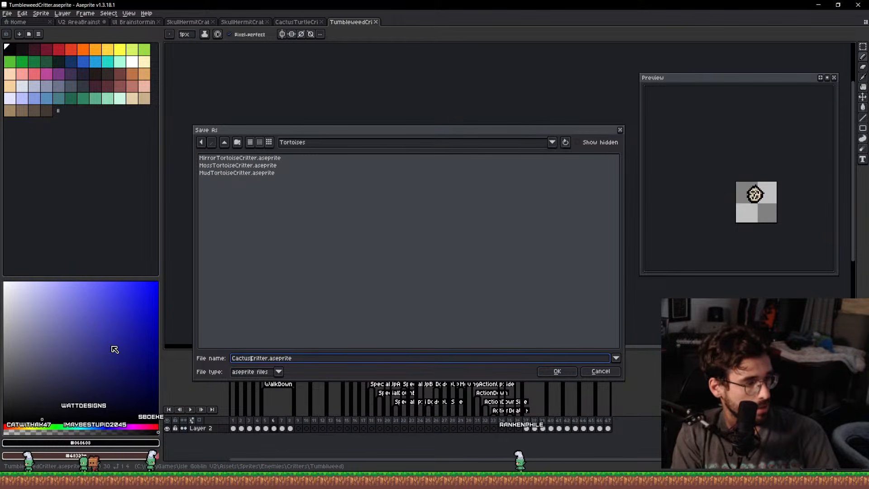
pyautogui.press('Return')
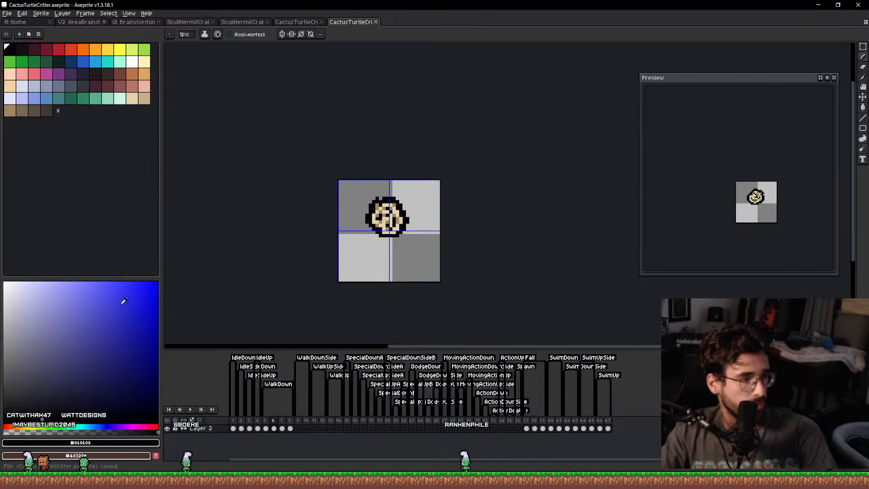
# Erase the tumbleweed in frame 1 and paste the cactus turtle in its place, centred on the canvas guides.
pyautogui.click(235, 428)
pyautogui.press('v')
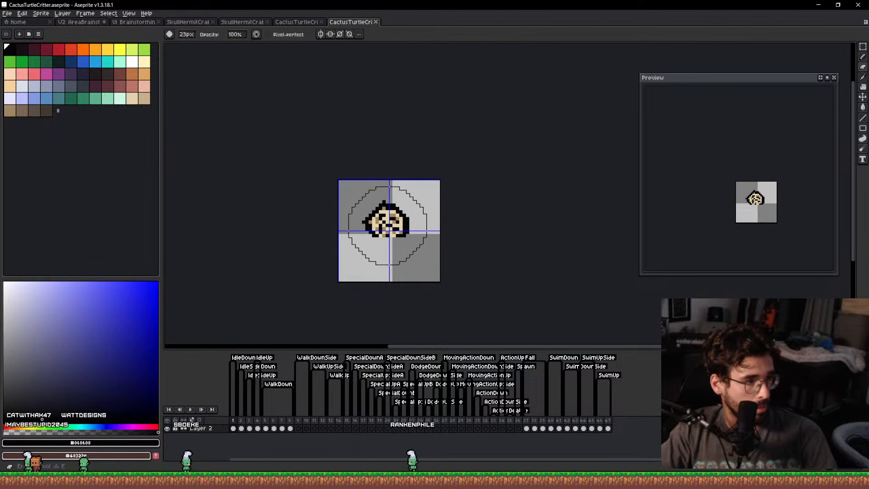
pyautogui.click(388, 225)
pyautogui.hotkey('ctrl', 'v')
pyautogui.moveTo(479, 205); pyautogui.dragTo(390, 226)
pyautogui.press('Return')
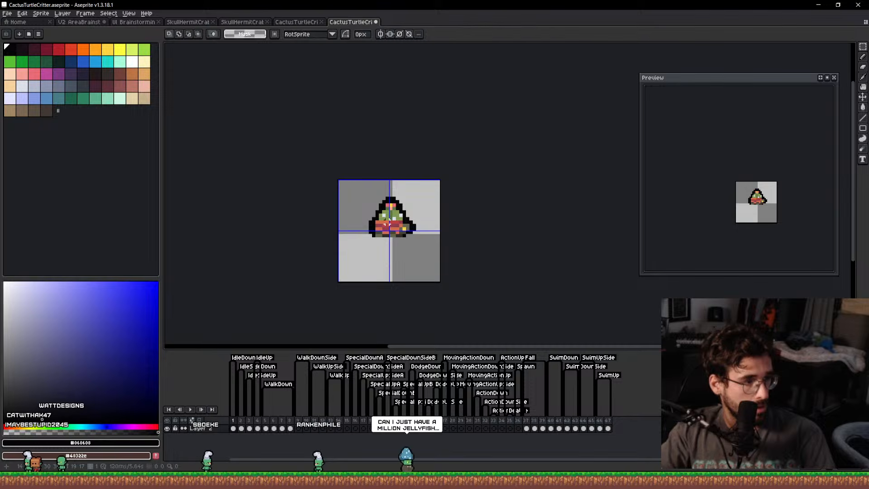
# Open MudTortoiseCritter.aseprite and save it as CactusTurtleCritter.aseprite in the Tortoises folder, overwriting the existing file.
pyautogui.hotkey('ctrl', 'o')
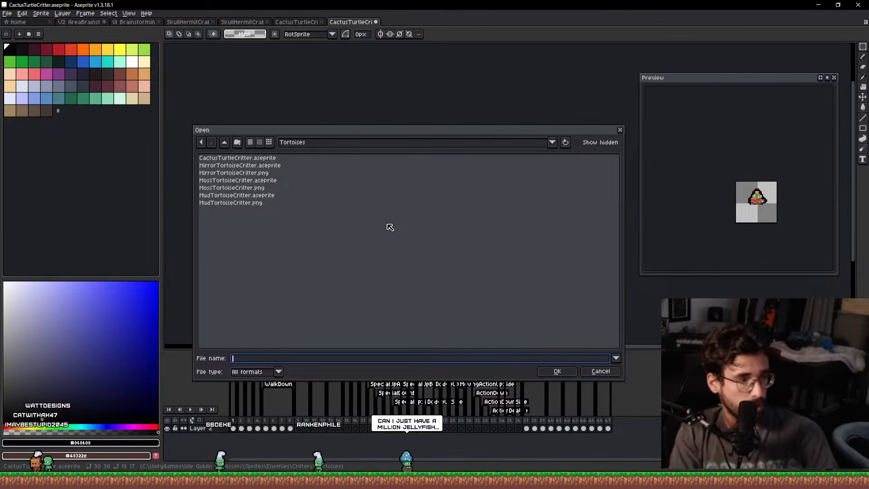
pyautogui.doubleClick(267, 195)
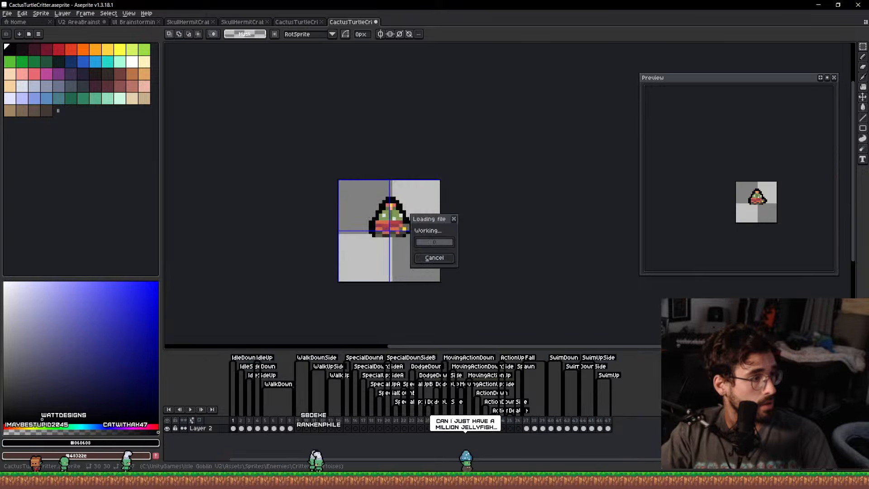
pyautogui.scroll(8, 492, 207)
pyautogui.hotkey('ctrl', 'shift', 's')
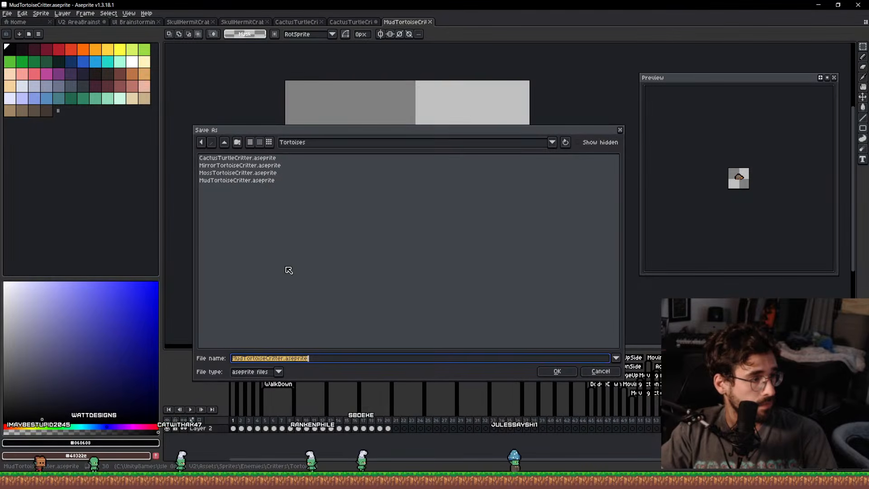
pyautogui.click(243, 358)
pyautogui.moveTo(243, 358); pyautogui.dragTo(193, 352)
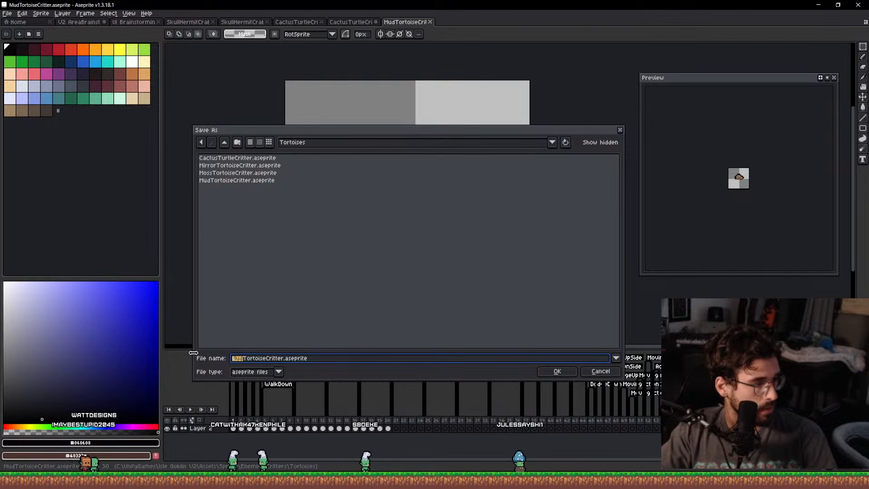
pyautogui.press('Delete')
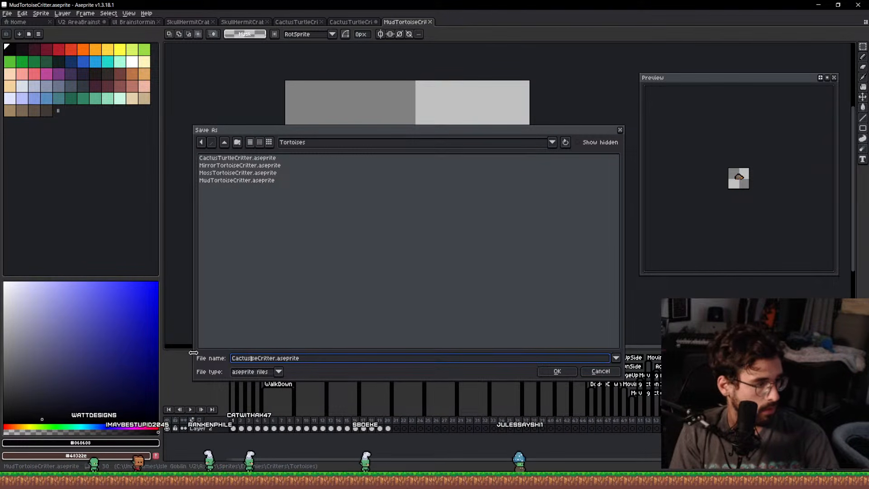
pyautogui.write('Turtl')
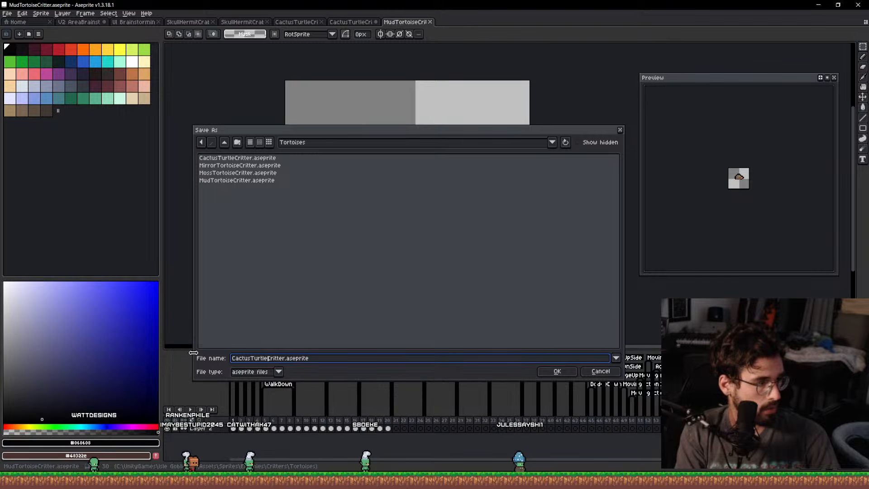
pyautogui.press('Return')
pyautogui.press('Return')
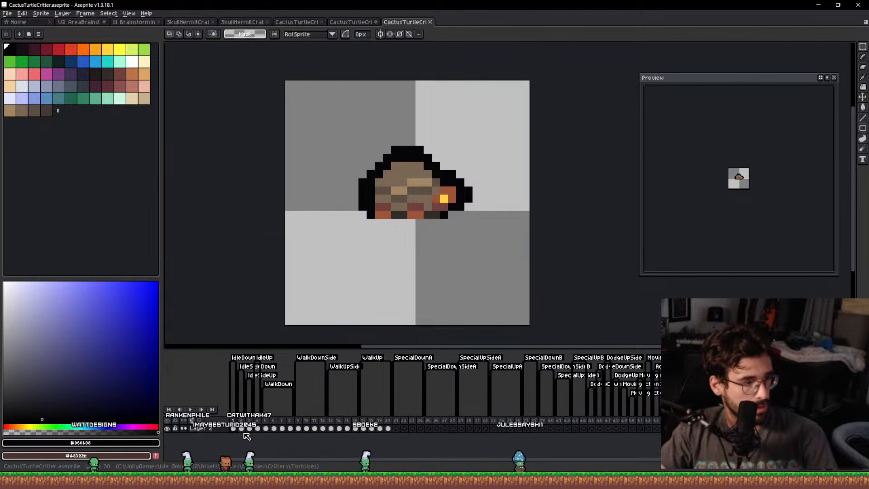
# Try to paste the cactus turtle directly over the mud tortoise in frame 1.
pyautogui.hotkey('ctrl', 'v')
pyautogui.moveTo(518, 215); pyautogui.dragTo(407, 183)
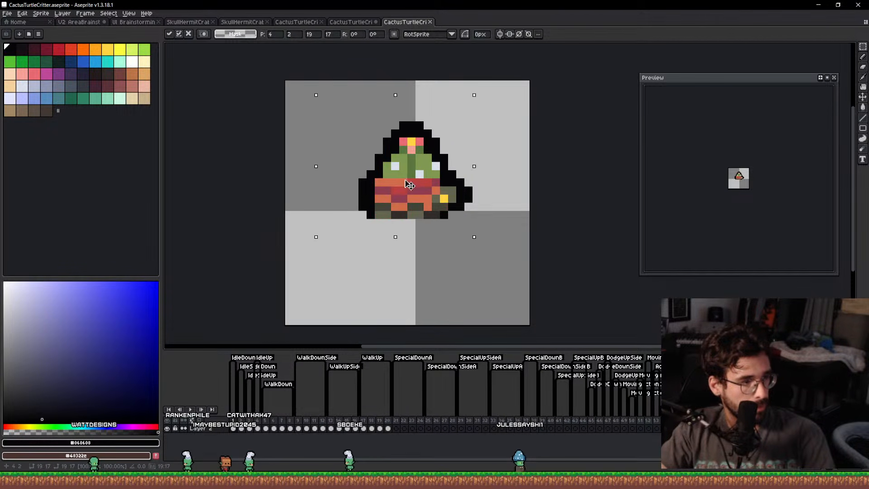
pyautogui.hotkey('ctrl', 'd')
pyautogui.hotkey('ctrl', 'z')
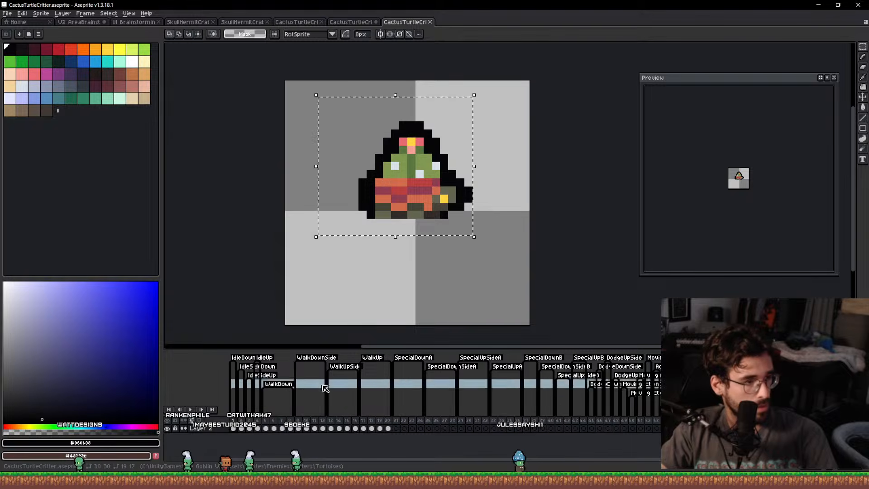
pyautogui.hotkey('ctrl', 'z')
# Add a new layer, paste the cactus turtle as a reference in the canvas's lower-left area, and save the file.
pyautogui.hotkey('shift', 'n')
pyautogui.hotkey('ctrl', 'v')
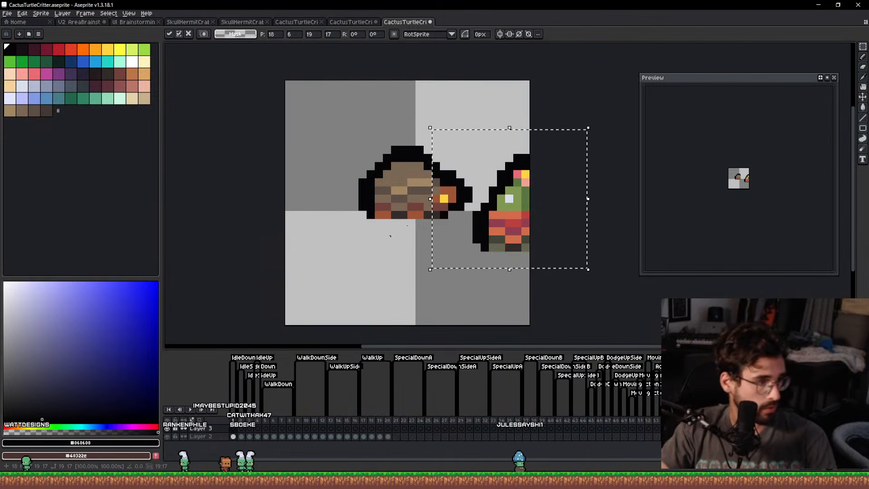
pyautogui.moveTo(511, 215); pyautogui.dragTo(333, 280)
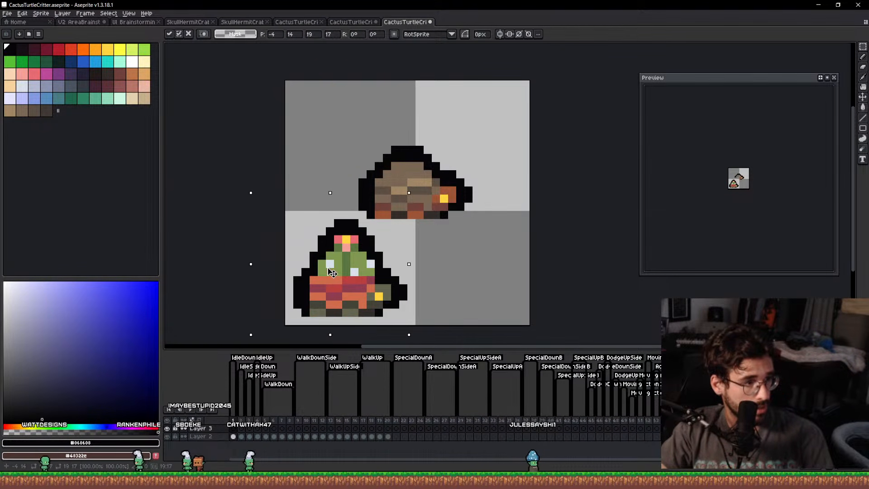
pyautogui.hotkey('ctrl', 'd')
pyautogui.hotkey('ctrl', 's')
# On Layer 2, replace the tortoise's orange and dark red-brown skin colours with the reference turtle's light and dark olive tones.
pyautogui.click(217, 436)
pyautogui.scroll(1, 398, 249)
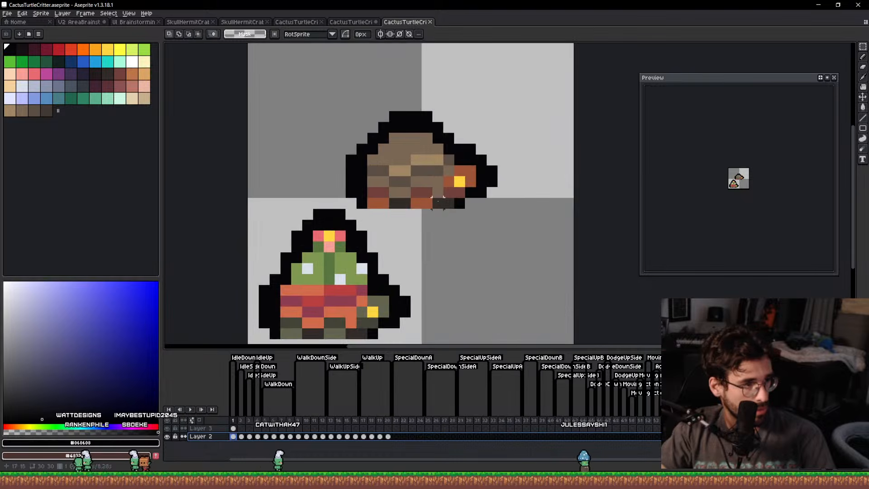
pyautogui.press('i')
pyautogui.click(470, 170)
pyautogui.hotkey('shift', 'r')
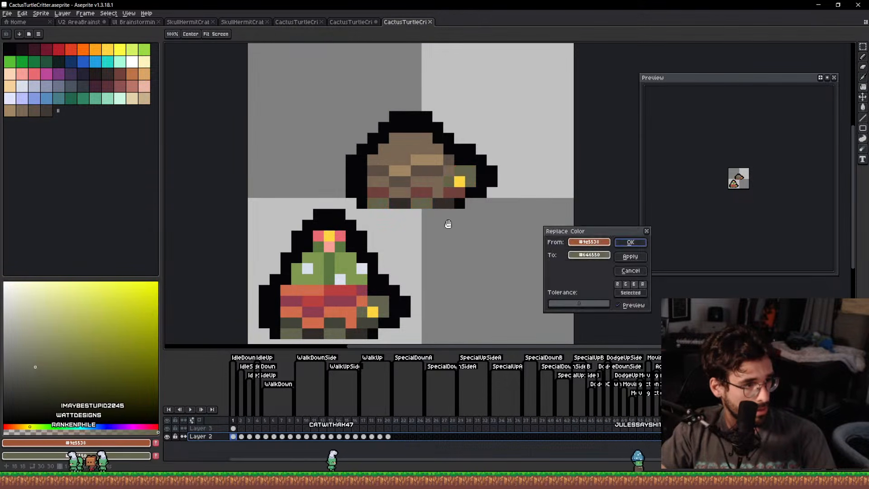
pyautogui.press('Return')
pyautogui.keyDown('alt'); pyautogui.click(455, 192); pyautogui.keyUp('alt')
pyautogui.keyDown('alt'); pyautogui.rightClick(368, 321); pyautogui.keyUp('alt')
pyautogui.hotkey('shift', 'r')
pyautogui.press('Return')
pyautogui.press('m')
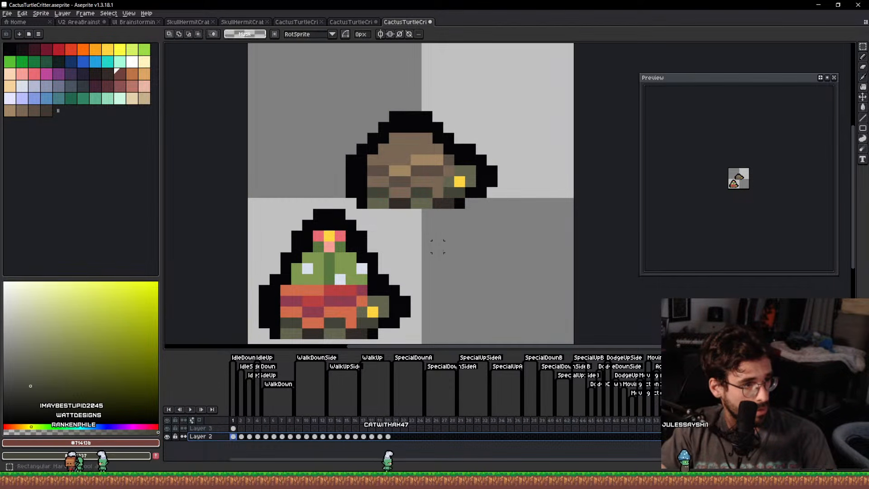
# Replace the shell's base brown with the reference turtle's orange and its dark brown with the maroon.
pyautogui.keyDown('alt'); pyautogui.click(432, 181); pyautogui.keyUp('alt')
pyautogui.keyDown('alt'); pyautogui.rightClick(362, 282); pyautogui.keyUp('alt')
pyautogui.keyDown('alt'); pyautogui.rightClick(359, 303); pyautogui.keyUp('alt')
pyautogui.hotkey('shift', 'r')
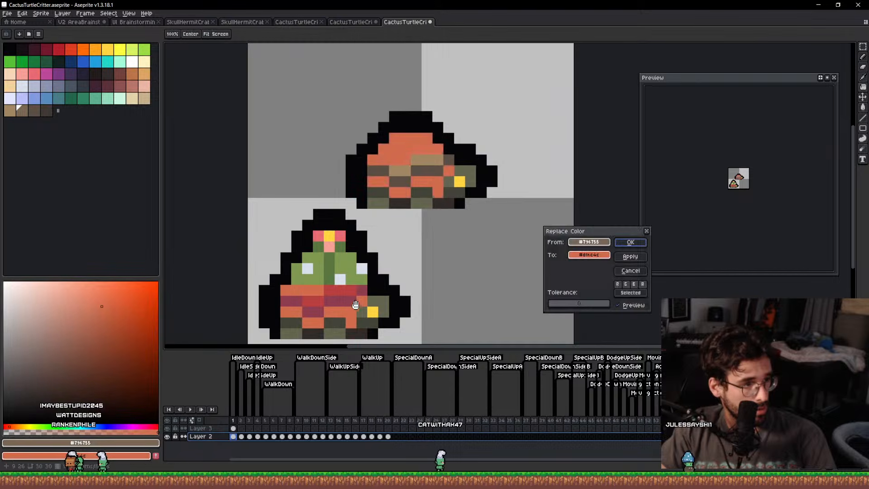
pyautogui.press('Return')
pyautogui.keyDown('alt'); pyautogui.click(429, 175); pyautogui.keyUp('alt')
pyautogui.keyDown('alt'); pyautogui.rightClick(347, 300); pyautogui.keyUp('alt')
pyautogui.hotkey('shift', 'r')
pyautogui.press('Return')
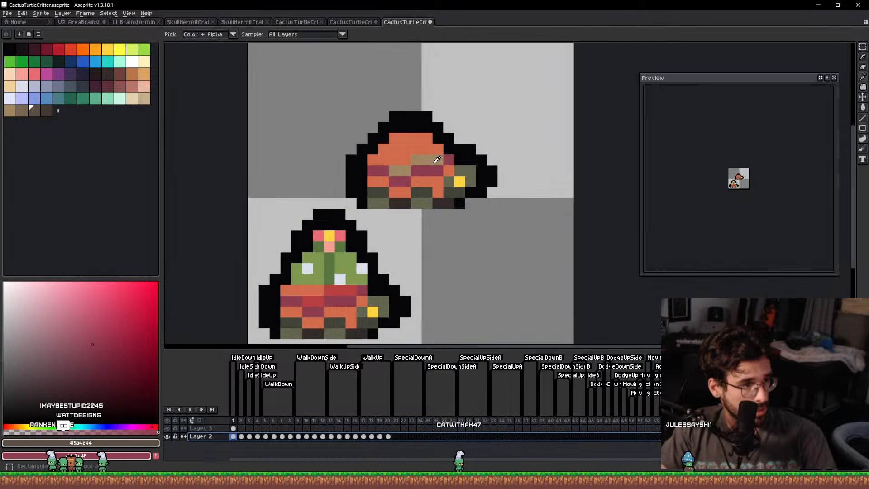
# Replace the shell's light tan highlight colour with the red from the reference turtle's shell.
pyautogui.keyDown('alt'); pyautogui.click(436, 162); pyautogui.keyUp('alt')
pyautogui.keyDown('alt'); pyautogui.rightClick(333, 303); pyautogui.keyUp('alt')
pyautogui.hotkey('shift', 'r')
pyautogui.press('Return')
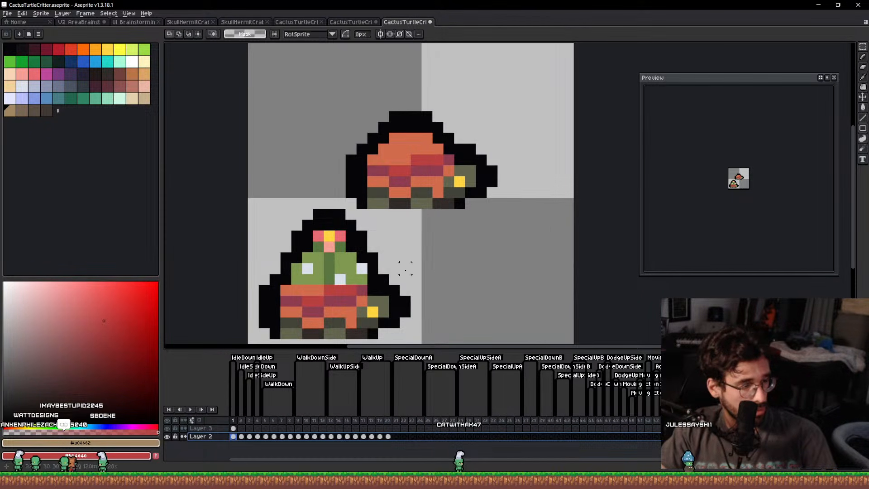
# Select the green cactus top above the shell of the reference turtle on Layer 3 and cut it.
pyautogui.moveTo(405, 270); pyautogui.dragTo(398, 237)
pyautogui.moveTo(265, 436); pyautogui.dragTo(233, 437)
pyautogui.click(233, 436)
pyautogui.press('v')
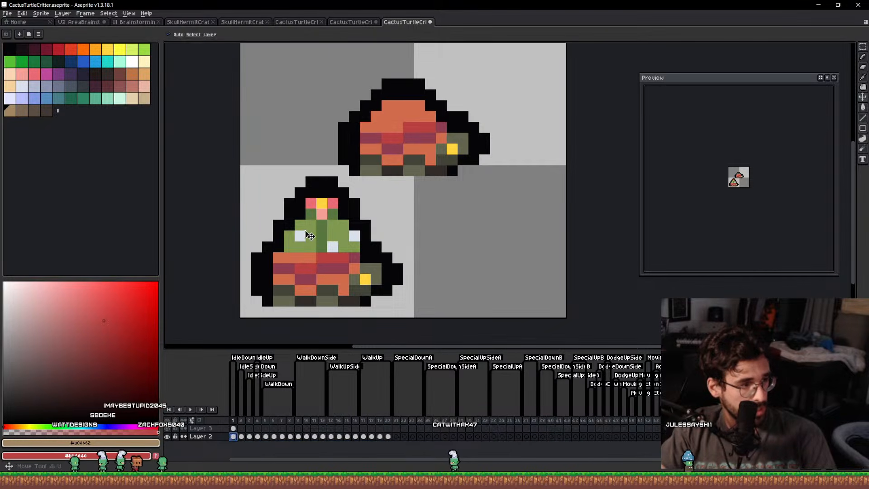
pyautogui.click(306, 231)
pyautogui.press('b')
pyautogui.keyDown('alt'); pyautogui.click(269, 238); pyautogui.keyUp('alt')
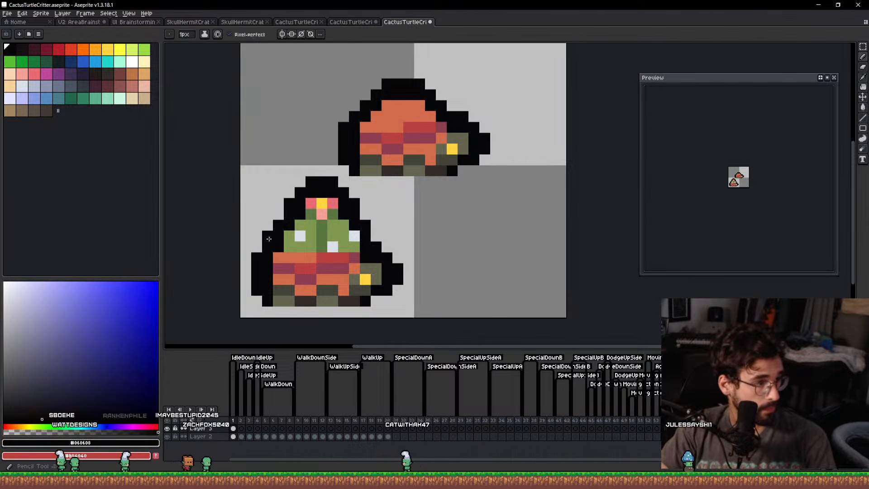
pyautogui.click(376, 236)
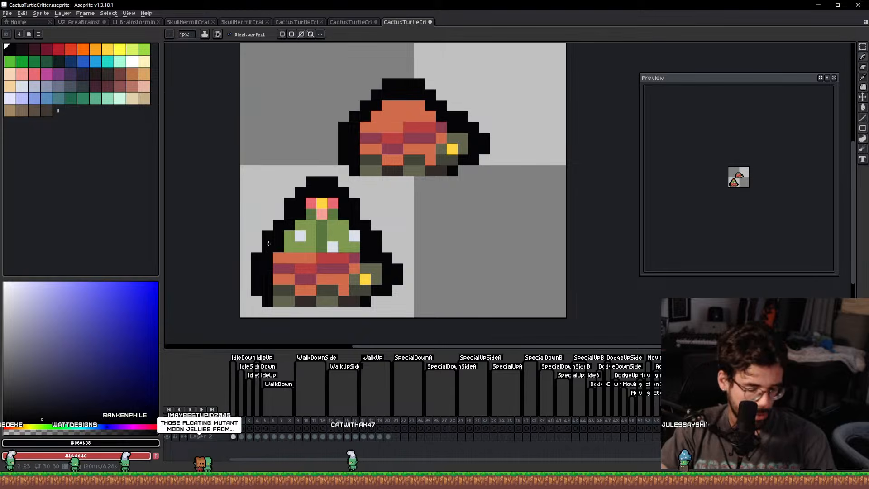
pyautogui.press('m')
pyautogui.moveTo(268, 245); pyautogui.dragTo(379, 183)
pyautogui.press('e')
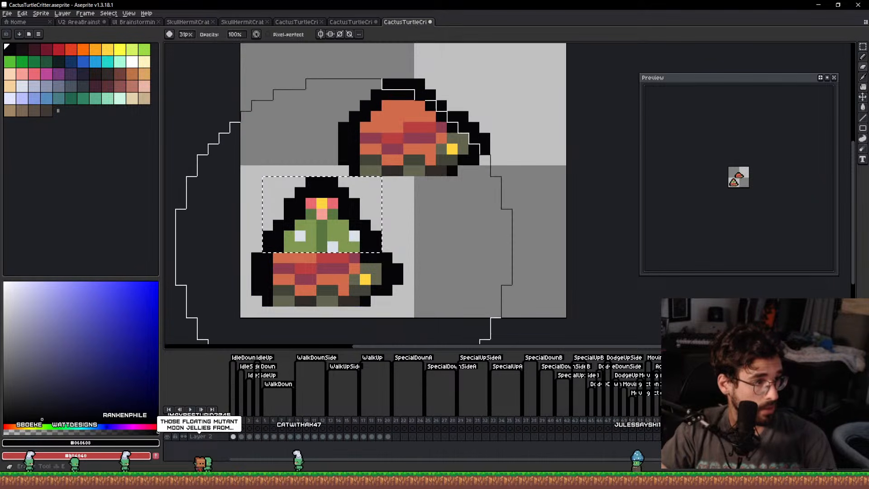
pyautogui.hotkey('ctrl', 'x')
# Try to erase the rest of the reference turtle and paste the cactus top onto the recoloured tortoise.
pyautogui.click(299, 308)
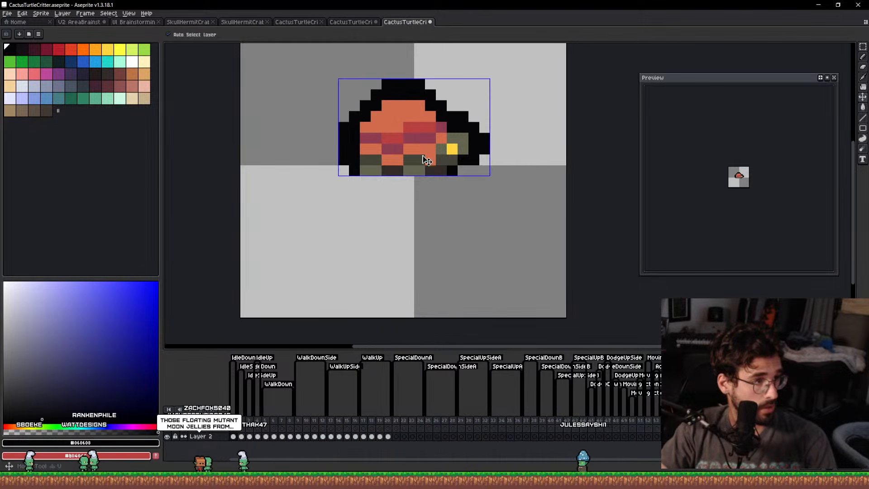
pyautogui.hotkey('ctrl', 'v')
pyautogui.moveTo(351, 210); pyautogui.dragTo(430, 86)
pyautogui.hotkey('ctrl', 'z')
pyautogui.hotkey('ctrl', 'z')
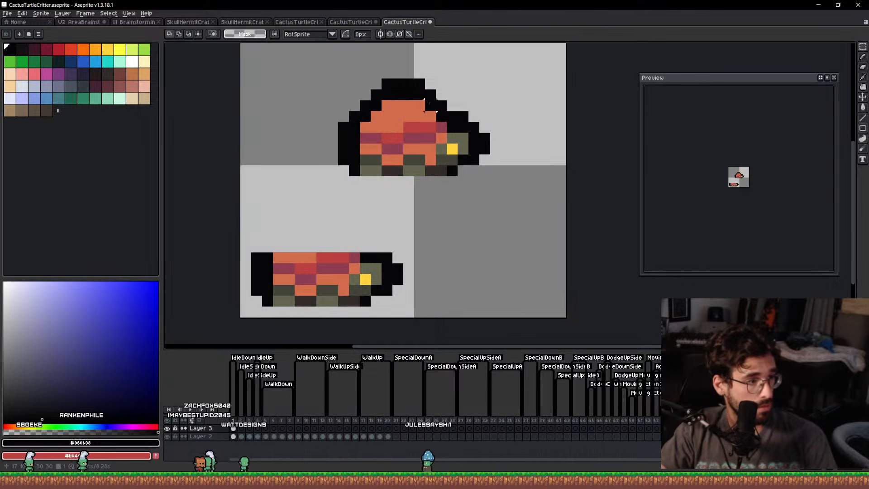
# Paste the cactus top on Layer 3 and align it over the upper shell of the recoloured tortoise.
pyautogui.hotkey('ctrl', 'v')
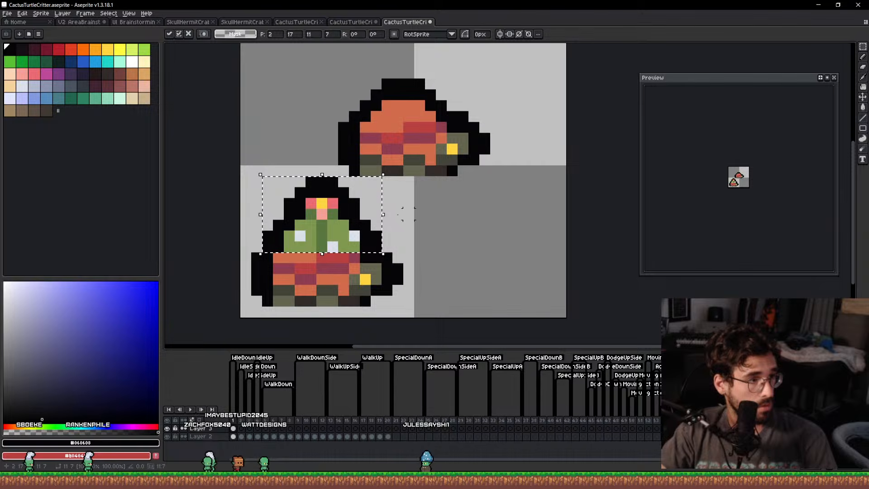
pyautogui.moveTo(358, 228); pyautogui.dragTo(446, 97)
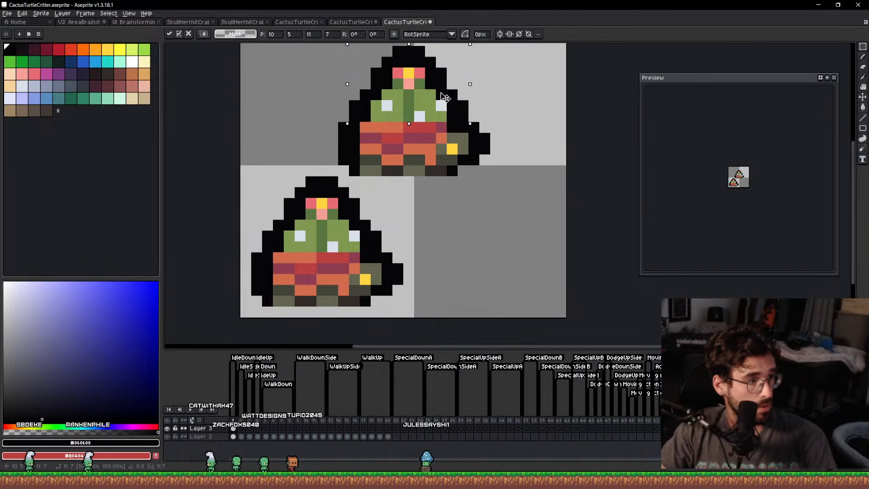
pyautogui.hotkey('ctrl', 'd')
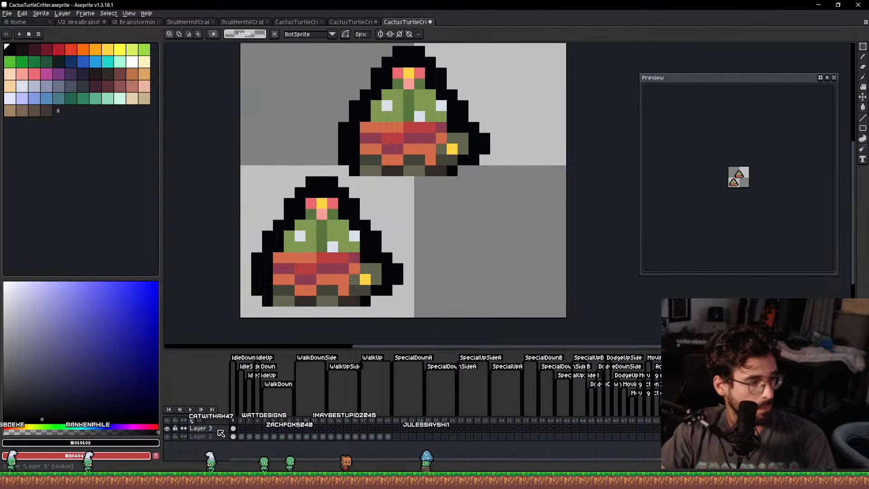
# Erase the reference turtle in the canvas's lower-left area and merge Layer 3 with Layer 2.
pyautogui.press('e')
pyautogui.click(294, 334)
pyautogui.press('v')
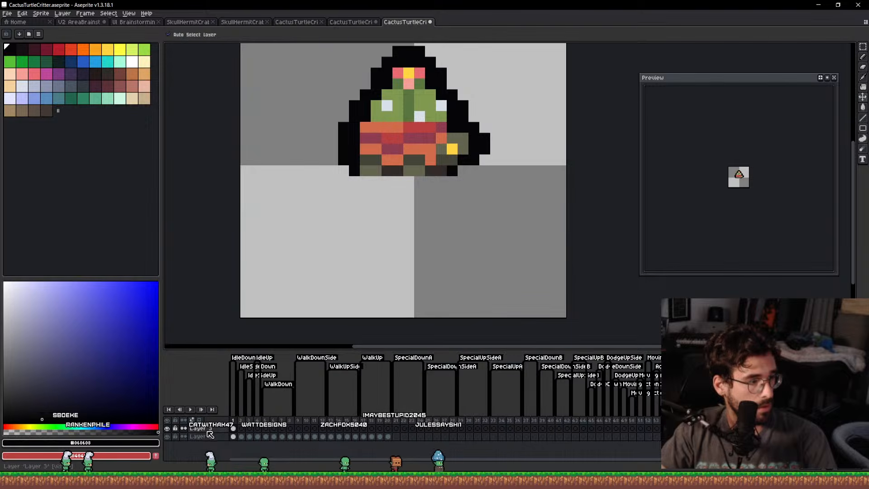
pyautogui.moveTo(208, 431); pyautogui.dragTo(227, 437)
pyautogui.hotkey('ctrl', 'e')
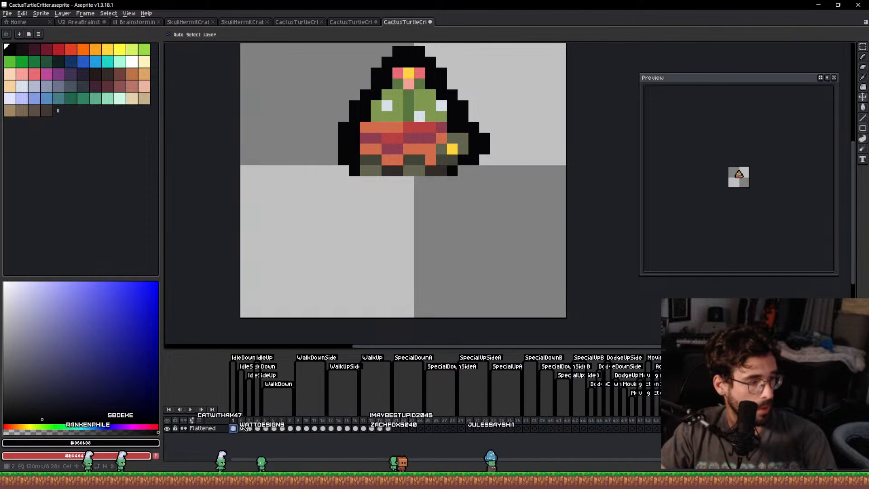
# Select the cactus top with its black outline above the shell in frame 1 and copy it.
pyautogui.scroll(2, 449, 156)
pyautogui.press('m')
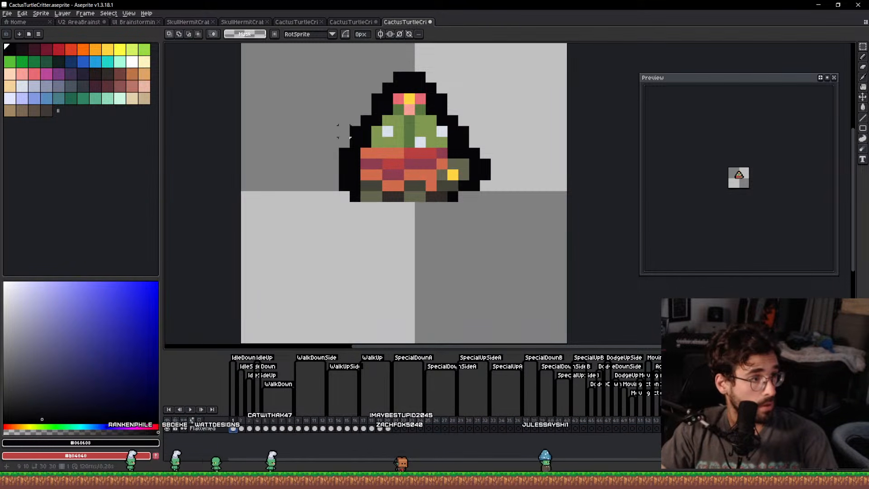
pyautogui.moveTo(475, 64); pyautogui.dragTo(330, 142)
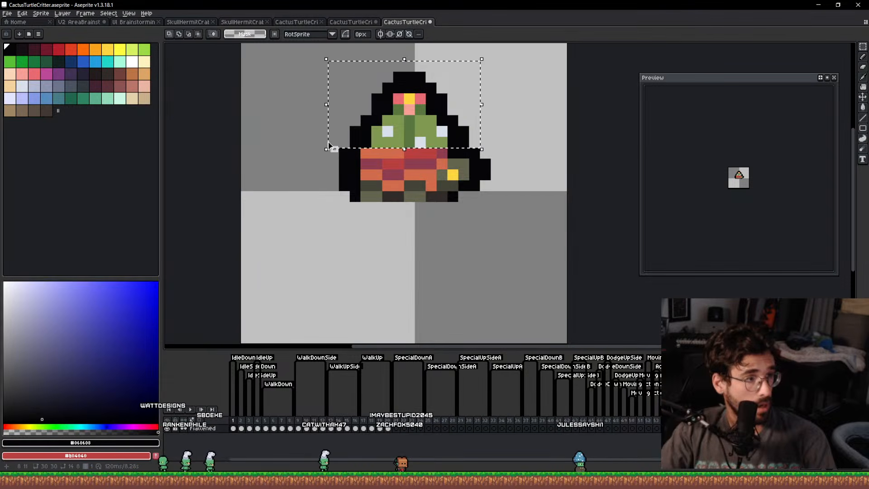
pyautogui.hotkey('ctrl', 'c')
pyautogui.hotkey('ctrl', 'd')
# Paste the cactus top in the same position onto the tortoise in each of frames 2 through 8.
pyautogui.press('Right')
pyautogui.hotkey('ctrl', 'v')
pyautogui.hotkey('ctrl', 'd')
pyautogui.press('Right')
pyautogui.hotkey('ctrl', 'v')
pyautogui.hotkey('ctrl', 'd')
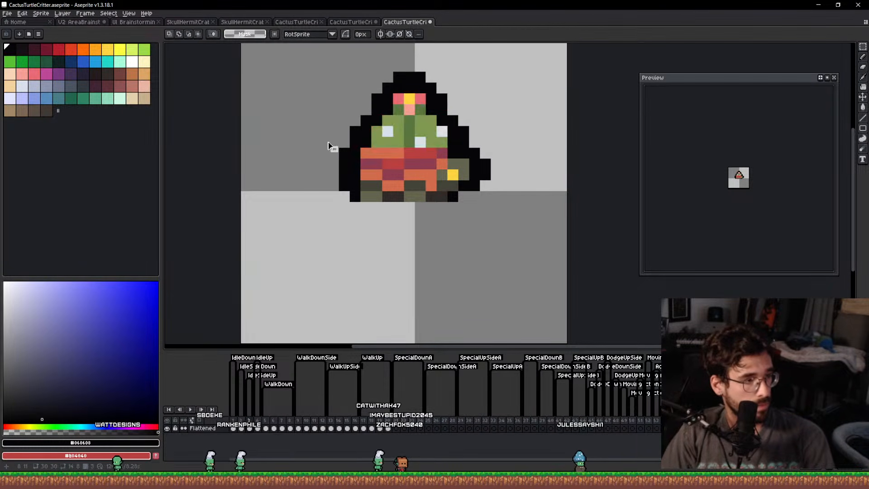
pyautogui.press('Right')
pyautogui.hotkey('ctrl', 'v')
pyautogui.hotkey('ctrl', 'd')
pyautogui.press('Right')
pyautogui.hotkey('ctrl', 'v')
pyautogui.hotkey('ctrl', 'd')
pyautogui.press('Right')
pyautogui.hotkey('ctrl', 'v')
pyautogui.hotkey('ctrl', 'd')
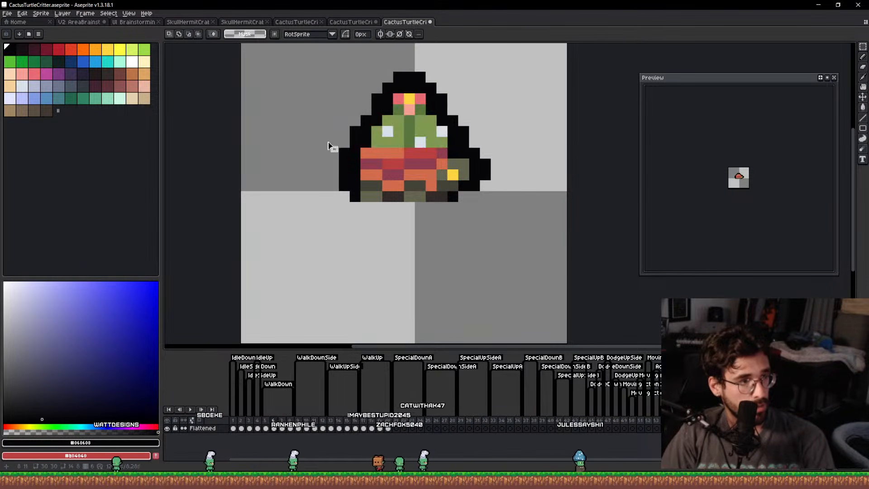
pyautogui.press('Right')
pyautogui.hotkey('ctrl', 'v')
pyautogui.hotkey('ctrl', 'd')
pyautogui.press('Right')
pyautogui.hotkey('ctrl', 'v')
pyautogui.hotkey('ctrl', 'd')
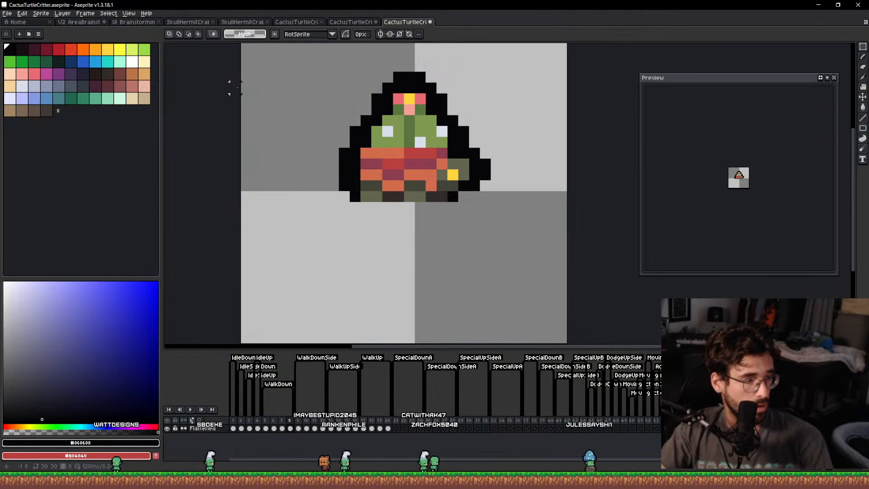
# Copy the finished WalkDown cels onto the side-walk frames up to frame 16 and enlarge the turtle in the animation preview.
pyautogui.moveTo(266, 428); pyautogui.dragTo(351, 428)
pyautogui.scroll(3, 752, 162)
pyautogui.scroll(5, 751, 162)
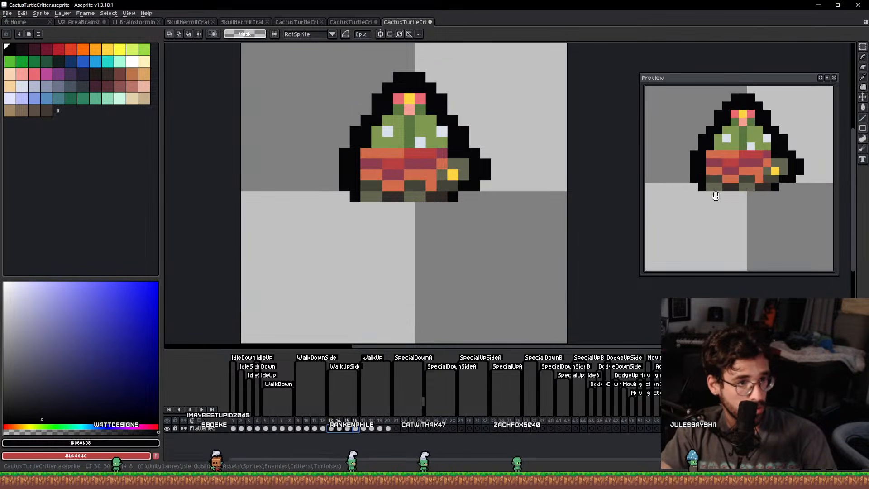
pyautogui.moveTo(726, 219); pyautogui.dragTo(726, 221)
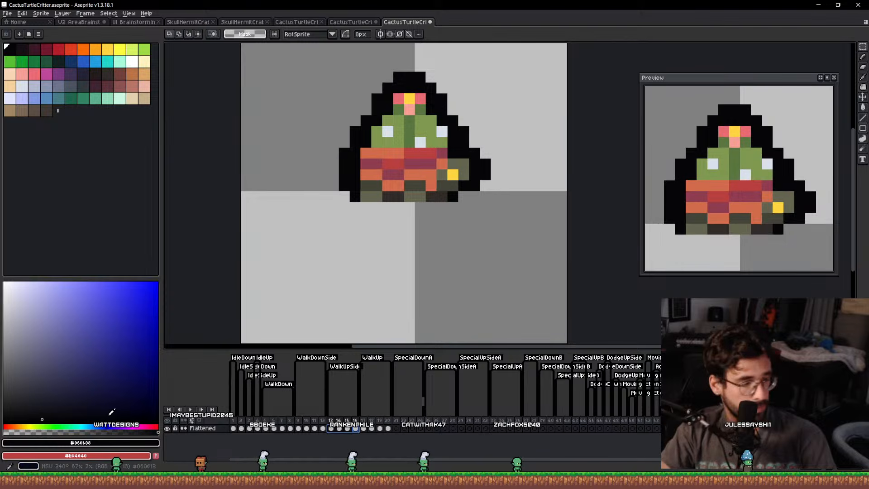
# Paste the cactus top onto the tortoise in each of the four WalkUp frames, 17 through 20.
pyautogui.click(364, 428)
pyautogui.hotkey('ctrl', 'v')
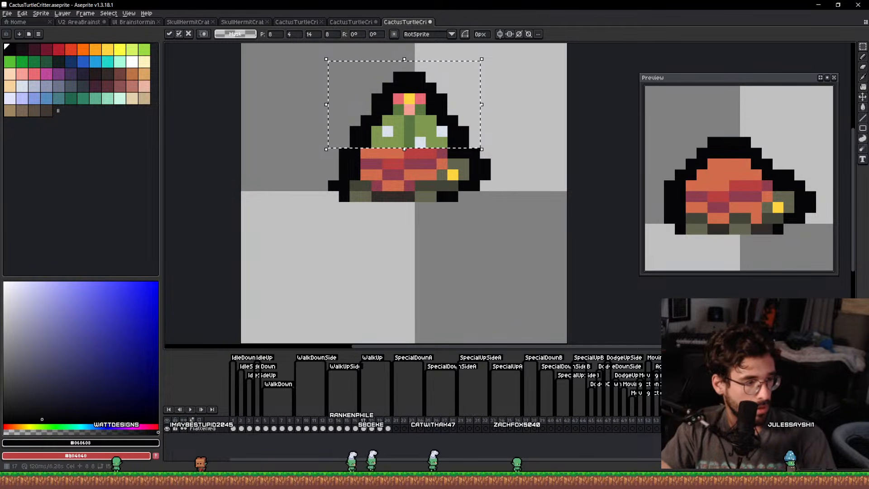
pyautogui.press('Return')
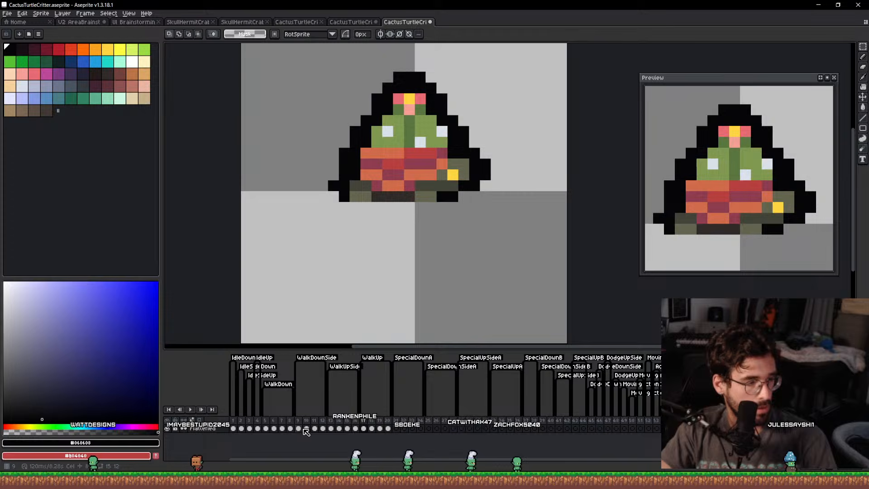
pyautogui.click(372, 428)
pyautogui.hotkey('ctrl', 'v')
pyautogui.press('Return')
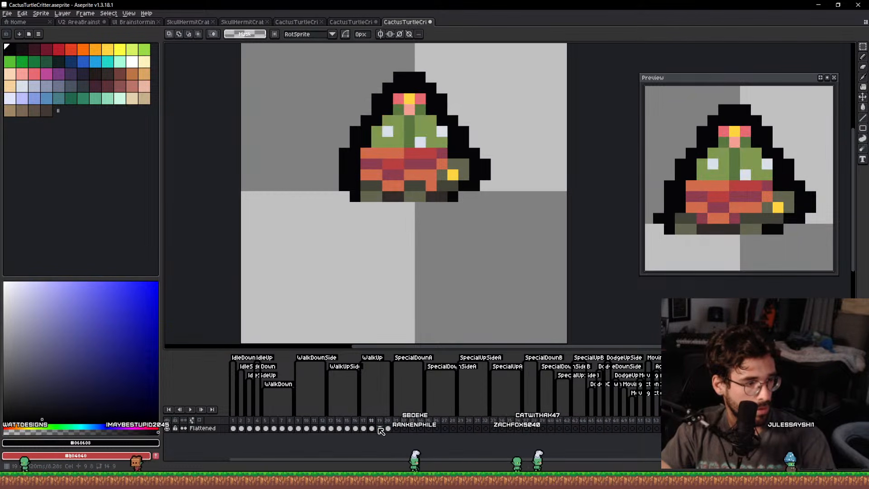
pyautogui.click(379, 429)
pyautogui.hotkey('ctrl', 'v')
pyautogui.press('Return')
pyautogui.click(387, 429)
pyautogui.hotkey('ctrl', 'v')
pyautogui.press('Return')
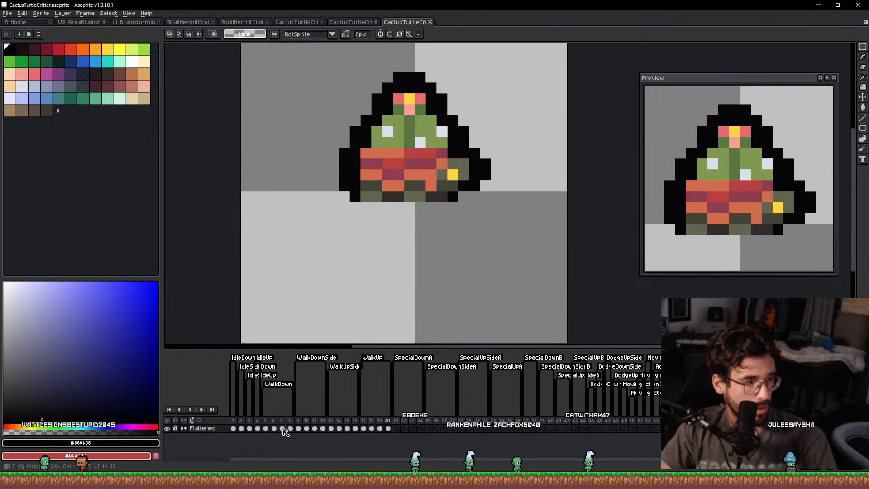
# Try to paste the cactus top onto the plain tortoise in a later frame and lower it over the shell.
pyautogui.moveTo(274, 429); pyautogui.dragTo(444, 429)
pyautogui.click(706, 428)
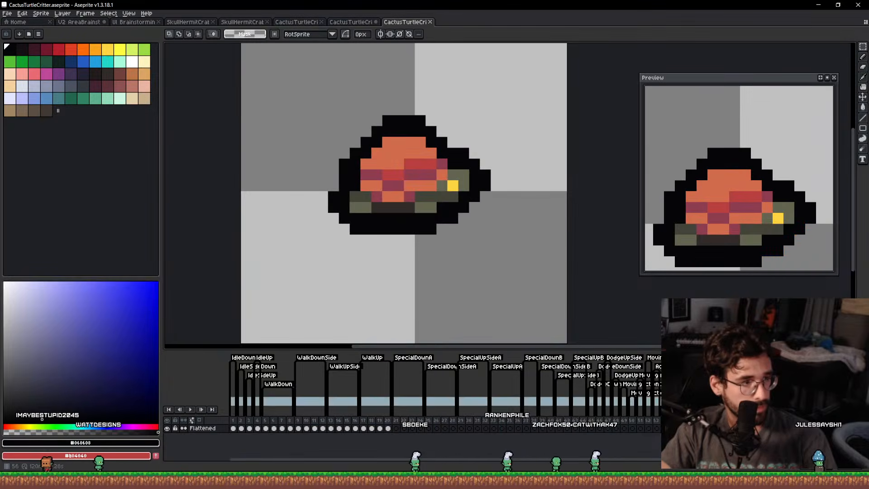
pyautogui.hotkey('ctrl', 'v')
pyautogui.moveTo(454, 133); pyautogui.dragTo(453, 226)
pyautogui.press('Return')
pyautogui.press('v')
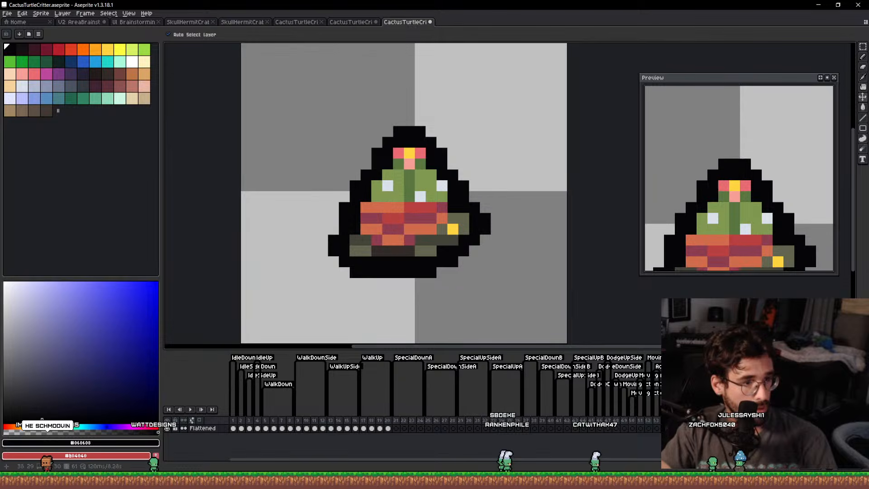
pyautogui.hotkey('ctrl', 'z')
pyautogui.hotkey('ctrl', 'z')
pyautogui.hotkey('ctrl', 'z')
# Paste the cactus top onto the partly sunken tortoise in frames 66 and 67, lower it onto each shell, and save.
pyautogui.hotkey('ctrl', 'v')
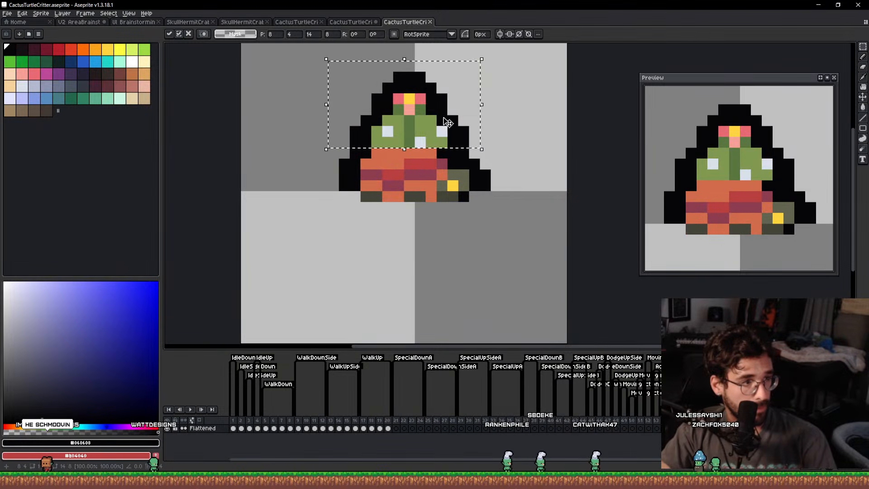
pyautogui.moveTo(447, 122); pyautogui.dragTo(448, 130)
pyautogui.hotkey('ctrl', 'd')
pyautogui.press('Right')
pyautogui.hotkey('ctrl', 'v')
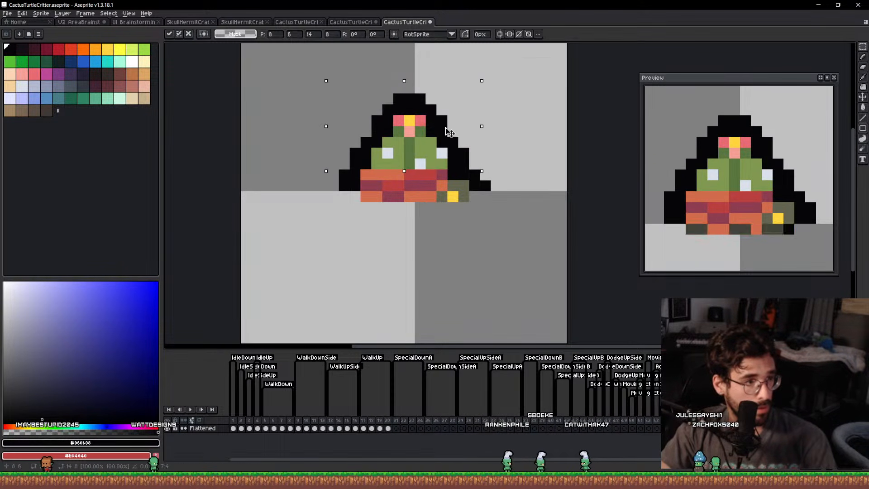
pyautogui.hotkey('ctrl', 'd')
pyautogui.press('Left')
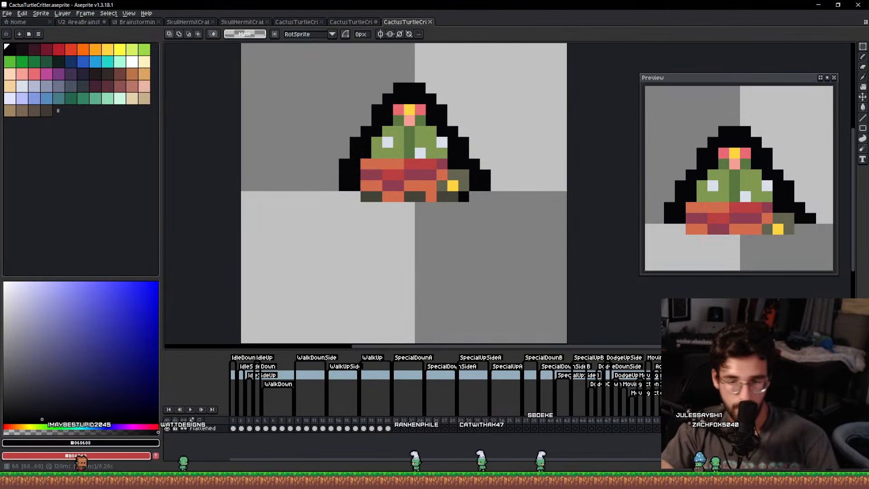
pyautogui.hotkey('ctrl', 's')
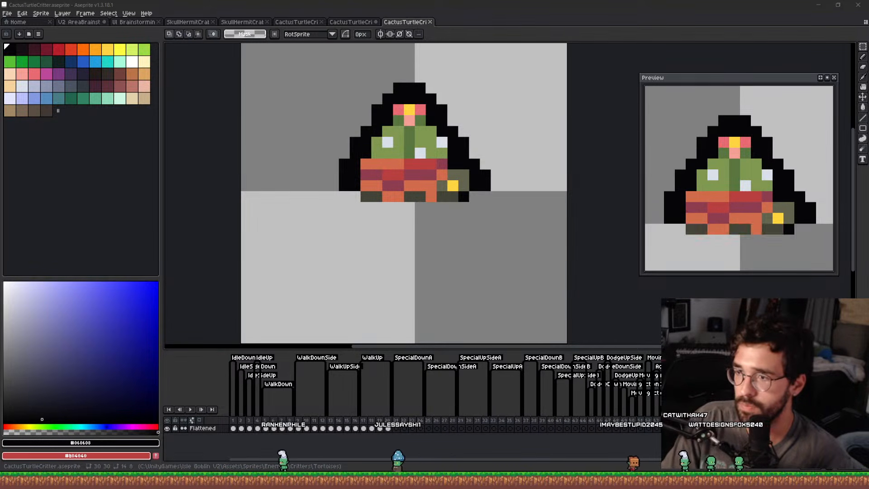
# Look at the moon jelly image results in the browser and examine the jellyfish critters in the V2 AreaBrainstorming sheet.
pyautogui.hotkey('alt', 'Tab')
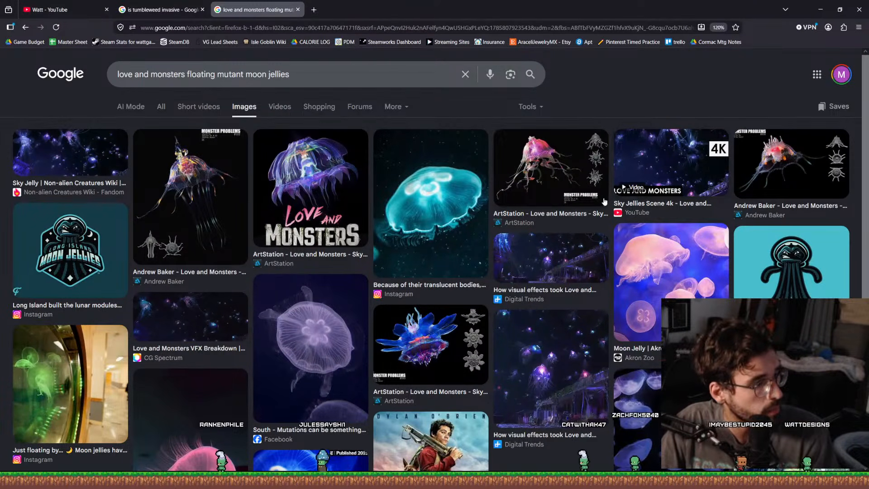
pyautogui.hotkey('alt', 'Tab')
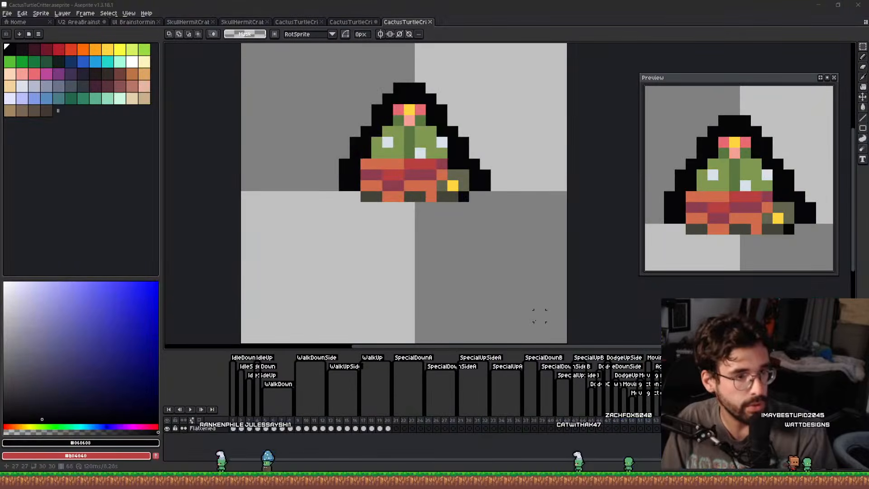
pyautogui.click(89, 22)
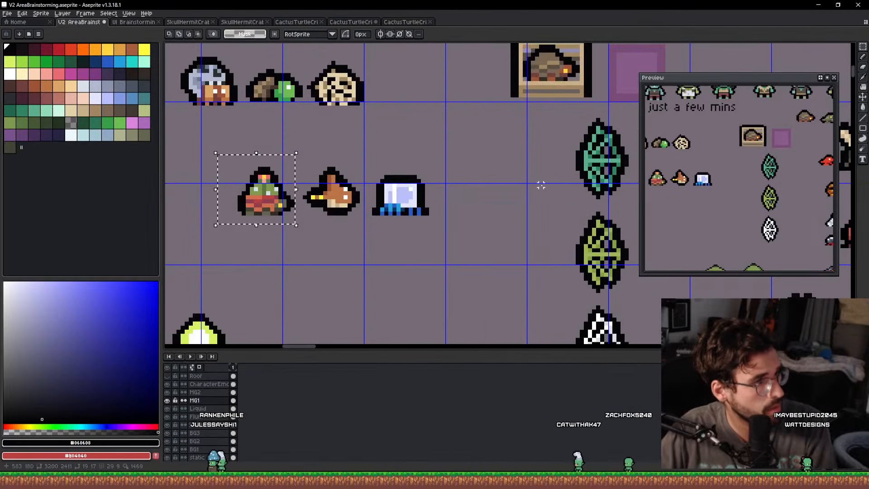
pyautogui.scroll(-3, 541, 184)
pyautogui.moveTo(567, 165); pyautogui.dragTo(275, 217)
pyautogui.moveTo(507, 193); pyautogui.dragTo(165, 192)
pyautogui.moveTo(452, 160); pyautogui.dragTo(448, 147)
pyautogui.scroll(4, 329, 208)
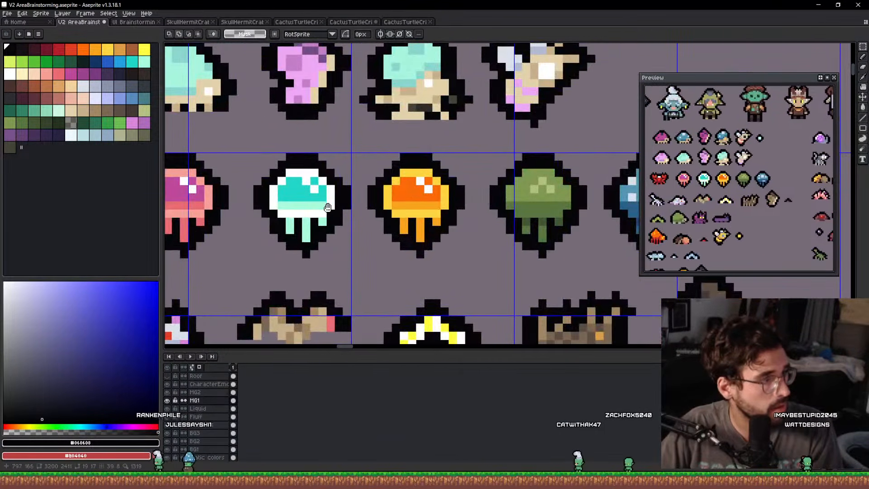
# Move the selected cactus turtle sprite up to the end of the row of finished critters in the brainstorming sheet and save.
pyautogui.scroll(-8, 372, 196)
pyautogui.moveTo(181, 215); pyautogui.dragTo(365, 211)
pyautogui.scroll(6, 364, 211)
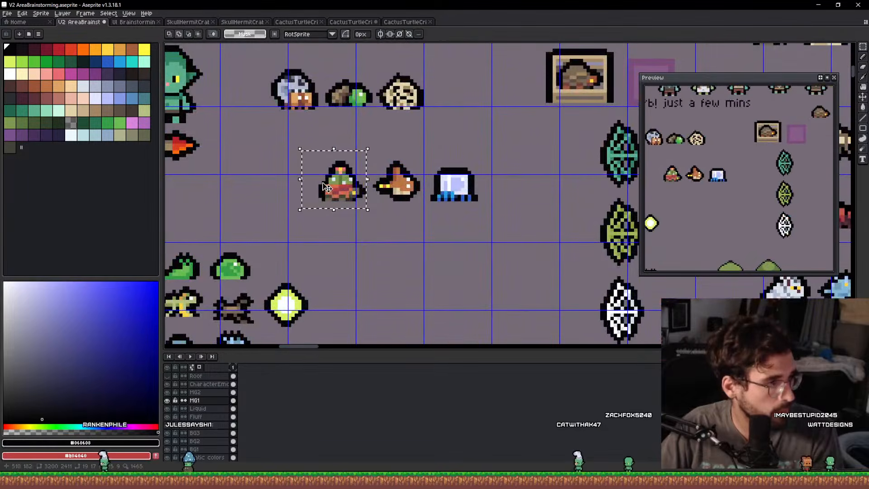
pyautogui.moveTo(336, 181); pyautogui.dragTo(448, 92)
pyautogui.hotkey('ctrl', 's')
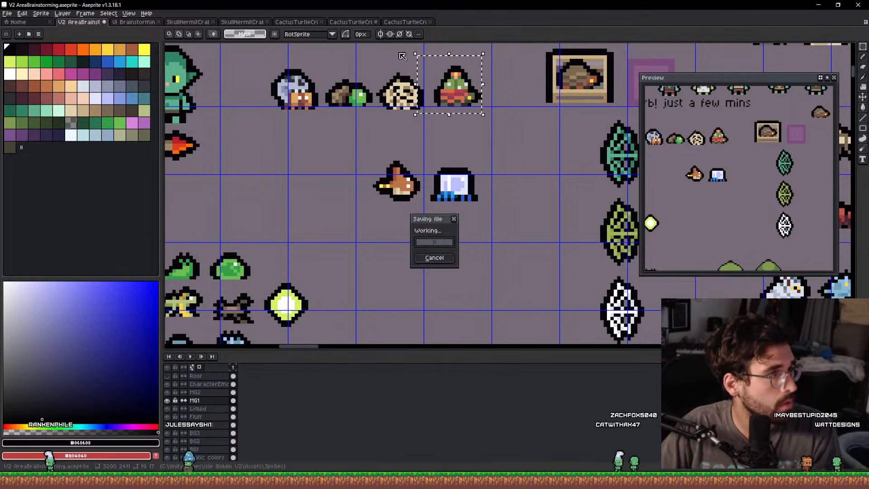
# Close both open CactusTurtleCritter.aseprite animation files, leaving the cactus turtle icon file open.
pyautogui.click(357, 22)
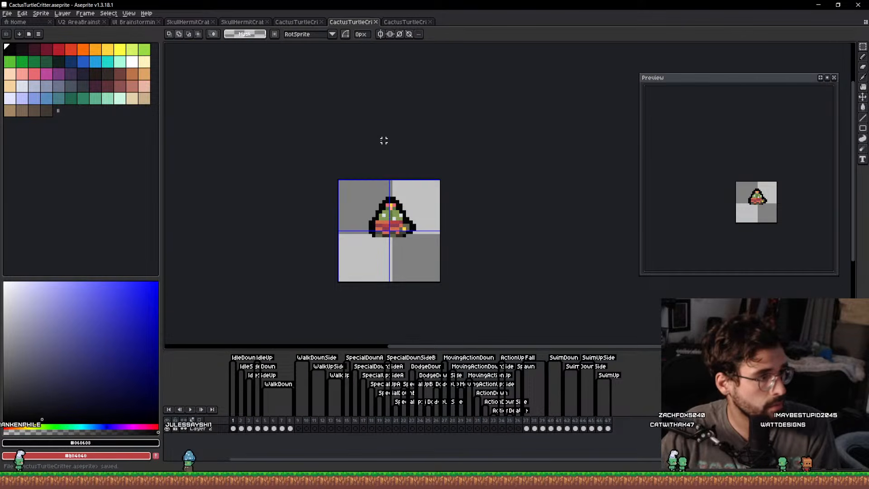
pyautogui.click(402, 22)
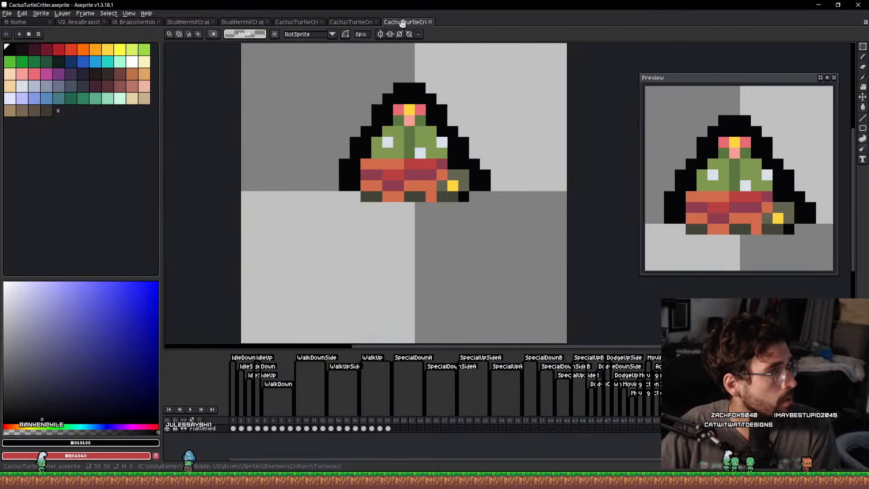
pyautogui.hotkey('ctrl', 'w')
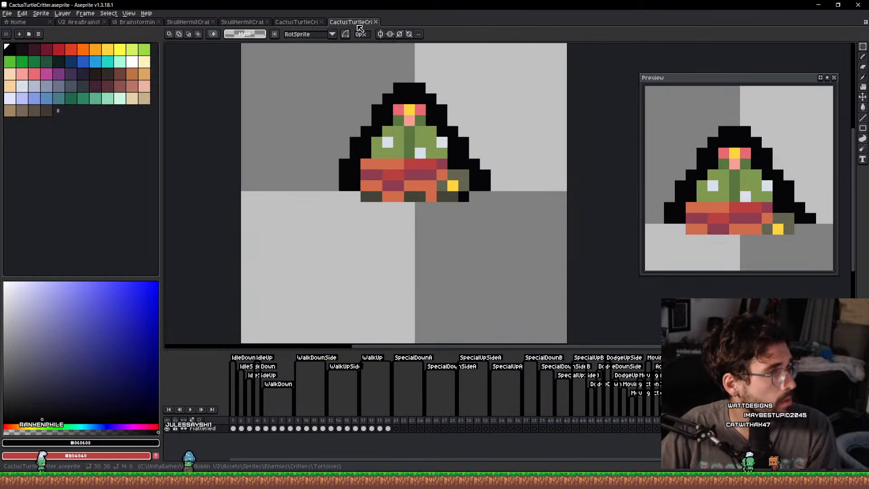
pyautogui.hotkey('ctrl', 'w')
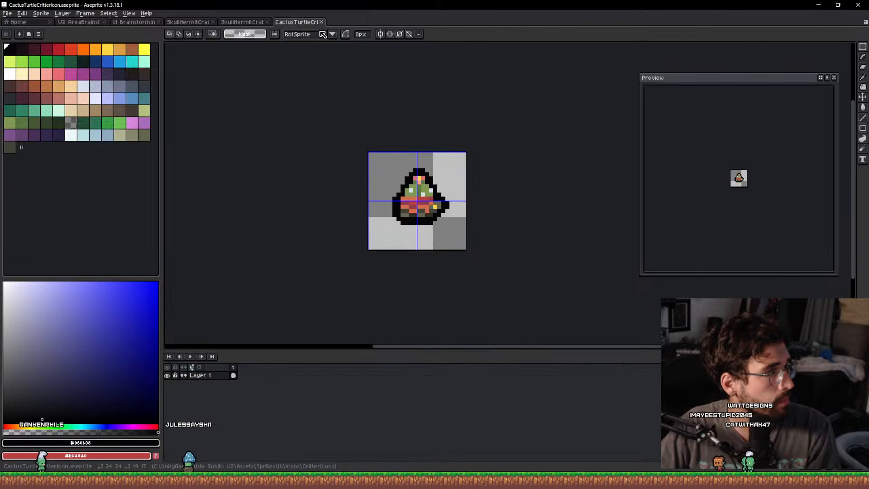
pyautogui.moveTo(459, 178); pyautogui.dragTo(476, 187)
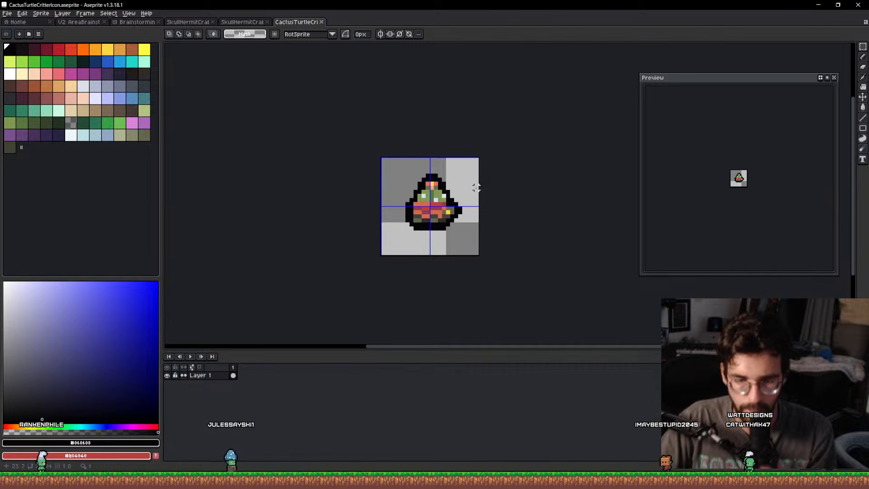
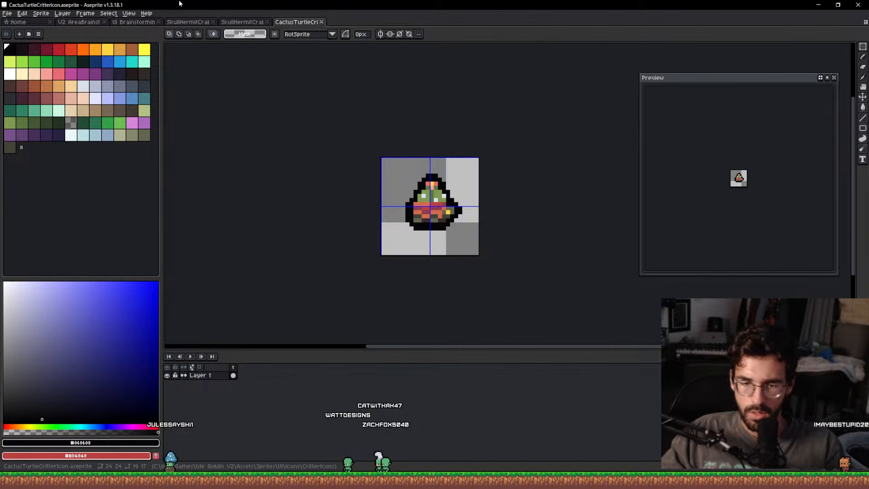
# Select and copy the orange-brown critter with the yellow-striped tip in the V2 AreaBrainstorming sheet.
pyautogui.click(77, 25)
pyautogui.scroll(-3, 373, 185)
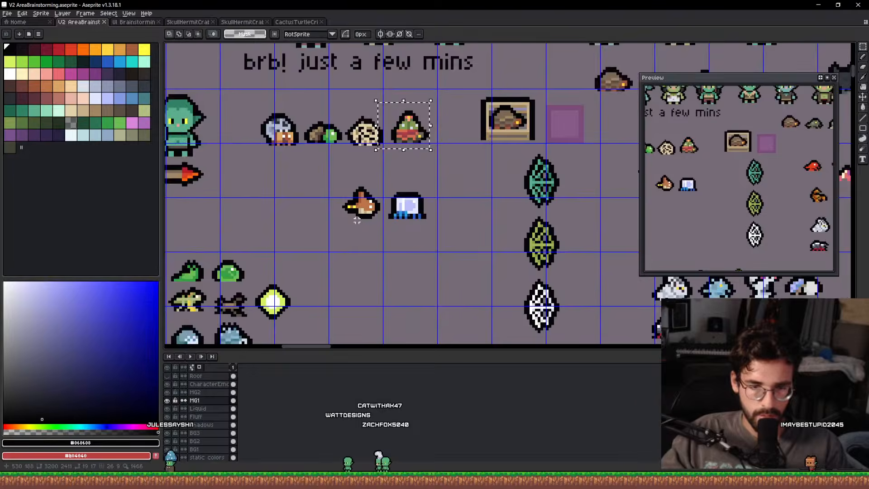
pyautogui.scroll(5, 371, 199)
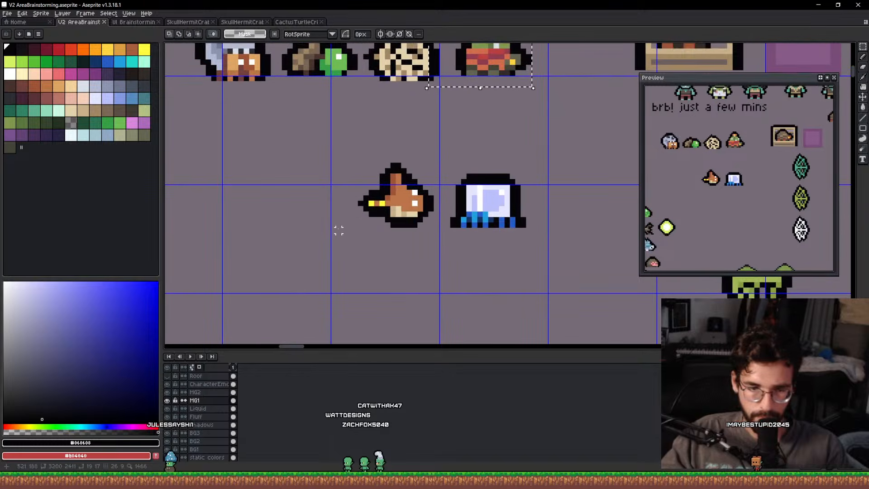
pyautogui.moveTo(334, 234); pyautogui.dragTo(435, 155)
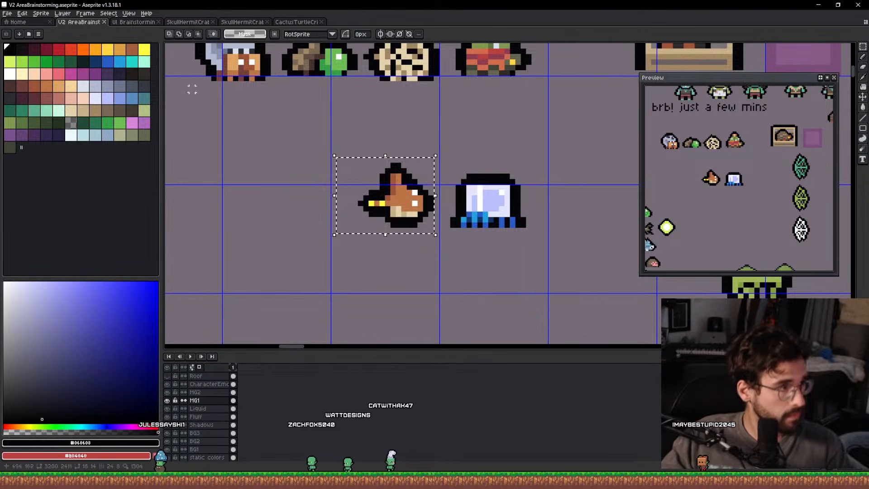
# Replace the skull hermit crab in its icon file with the copied orange-brown critter, centred on the canvas.
pyautogui.click(252, 21)
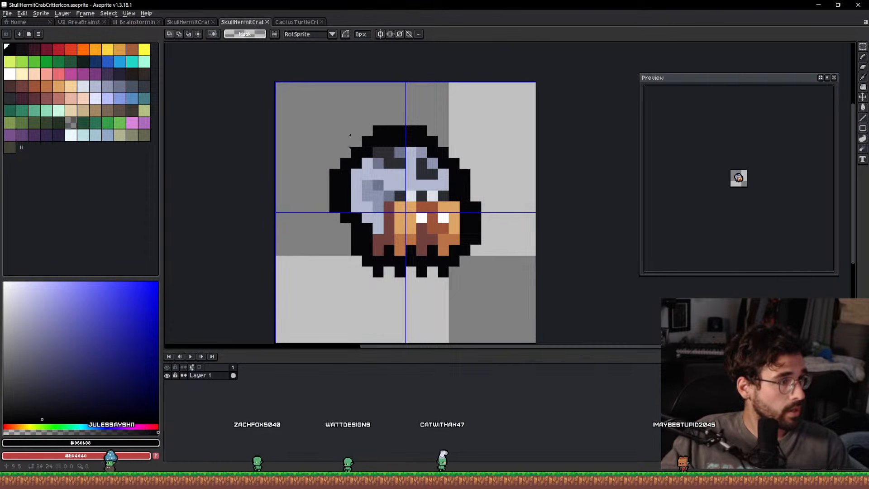
pyautogui.hotkey('ctrl', 'a')
pyautogui.press('Delete')
pyautogui.hotkey('ctrl', 'v')
pyautogui.moveTo(307, 224); pyautogui.dragTo(353, 223)
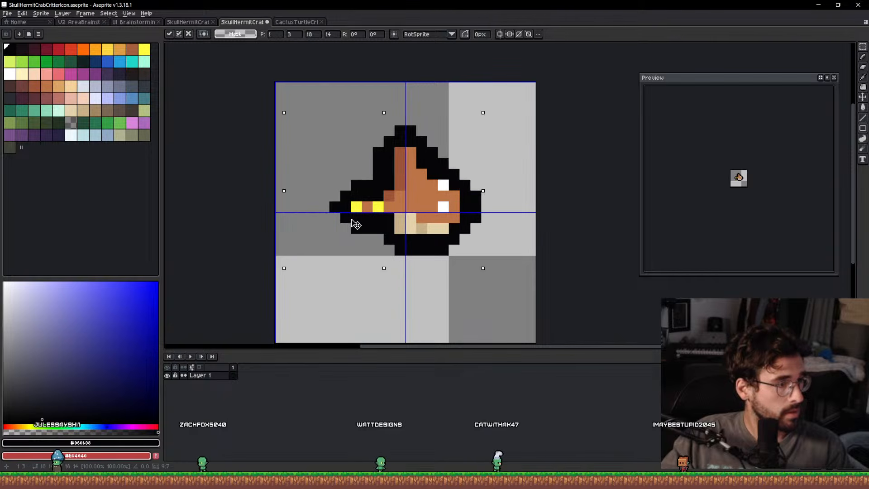
pyautogui.press('Return')
# Save the icon as a new file named SandMantaCritterIcon.aseprite in the CritterIcons folder.
pyautogui.hotkey('ctrl', 'shift', 's')
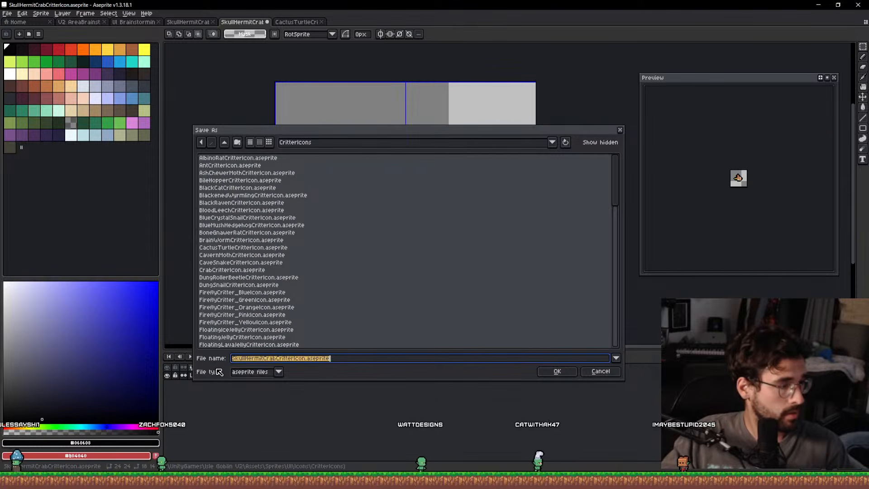
pyautogui.moveTo(292, 358); pyautogui.dragTo(277, 358)
pyautogui.click(279, 362)
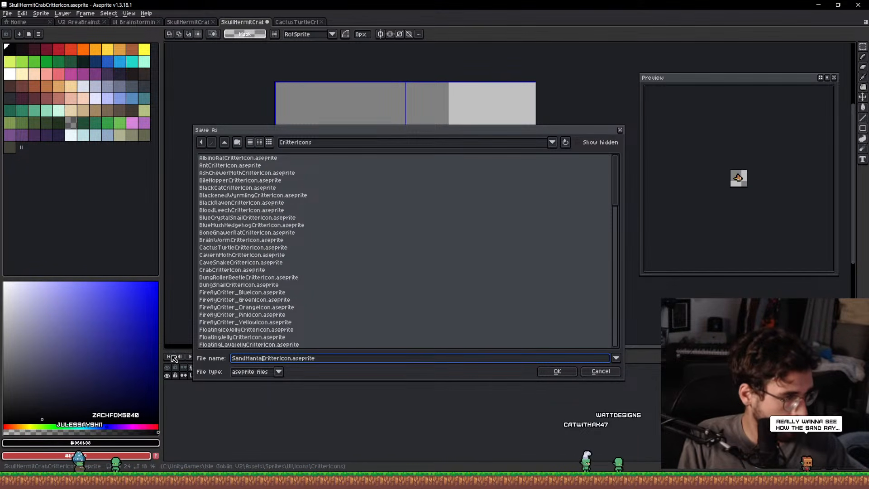
pyautogui.press('Return')
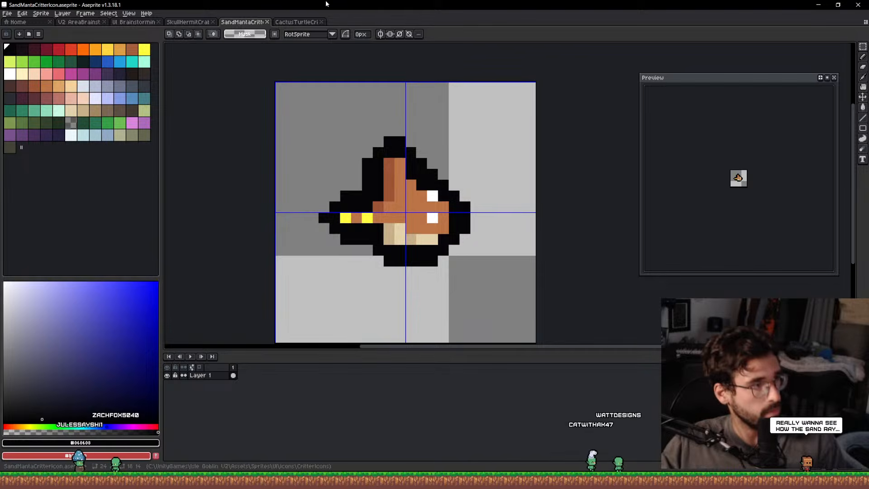
# Start saving a copy of the SkullHermitCrabCritter animation file and create a Mantas folder for it under Critters.
pyautogui.click(306, 22)
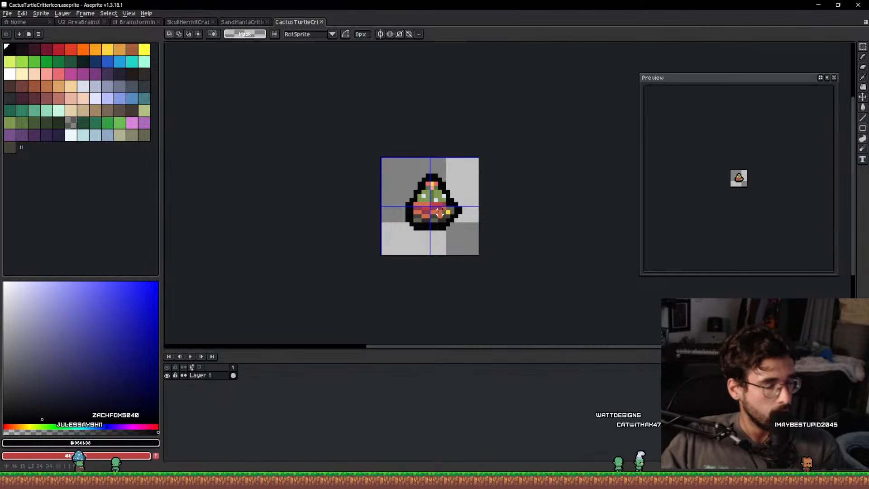
pyautogui.click(241, 22)
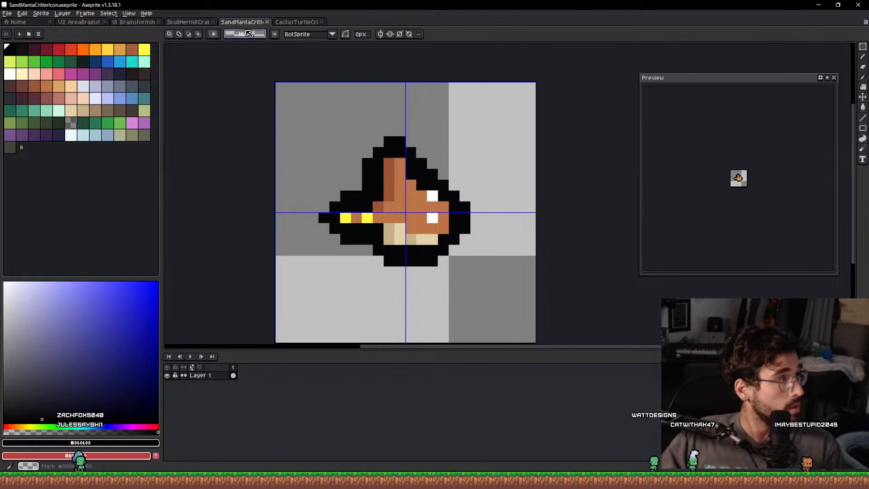
pyautogui.hotkey('ctrl', 'shift', 'Tab')
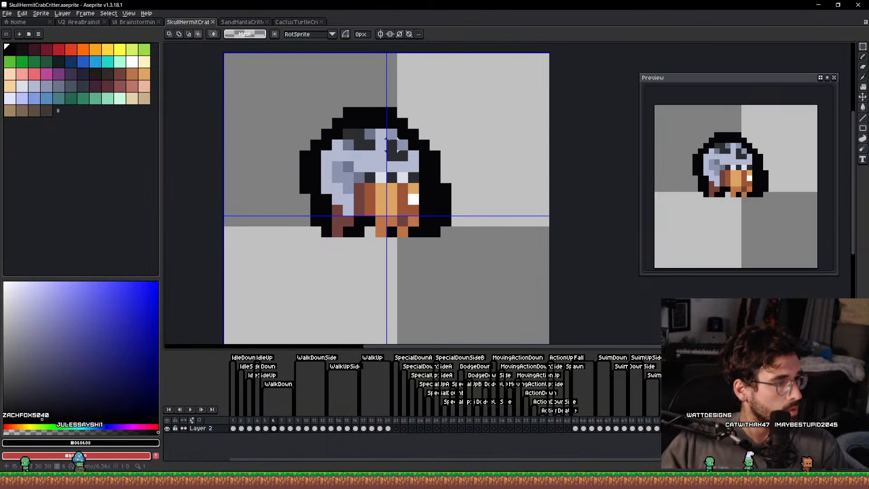
pyautogui.hotkey('ctrl', 'shift', 's')
pyautogui.click(224, 142)
pyautogui.click(238, 142)
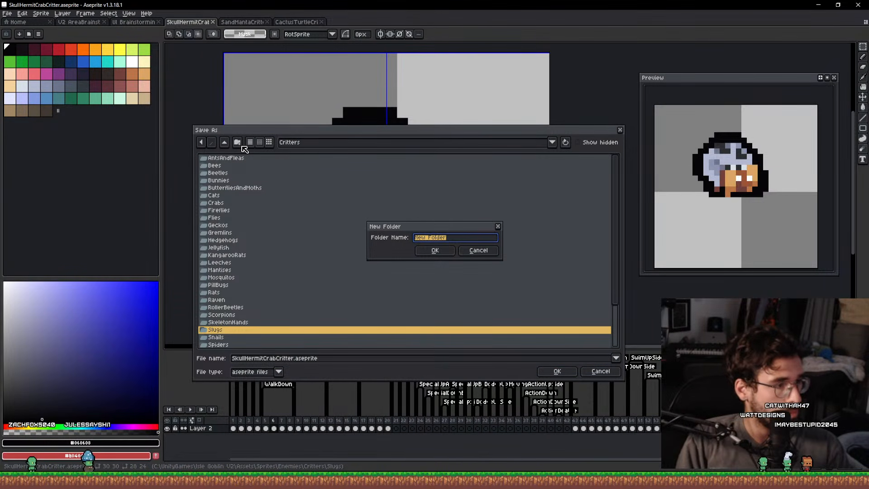
pyautogui.press('Return')
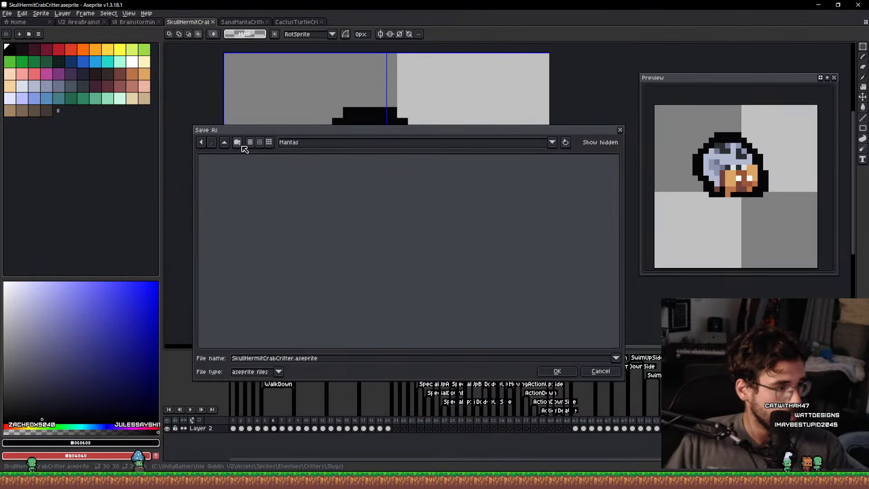
# Name the animation copy SandMantaCritter.aseprite and save it in the Mantas folder.
pyautogui.click(280, 358)
pyautogui.doubleClick(279, 358)
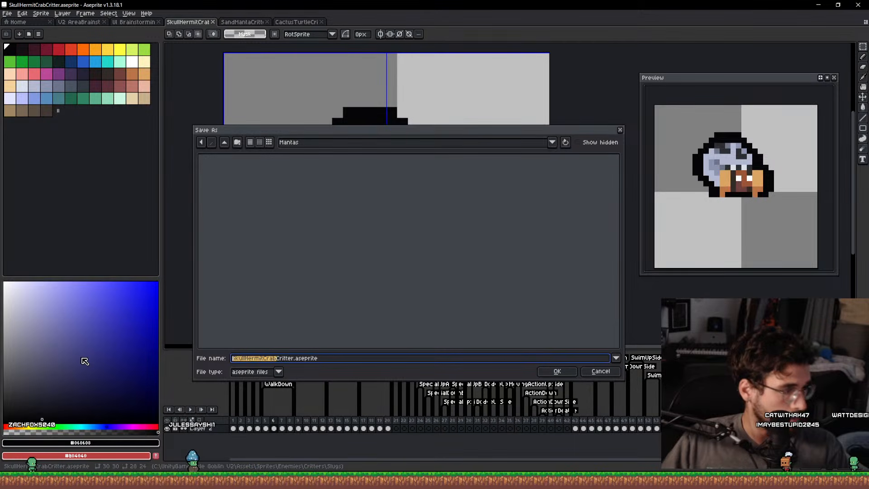
pyautogui.write('SandMantaCritter')
pyautogui.press('Return')
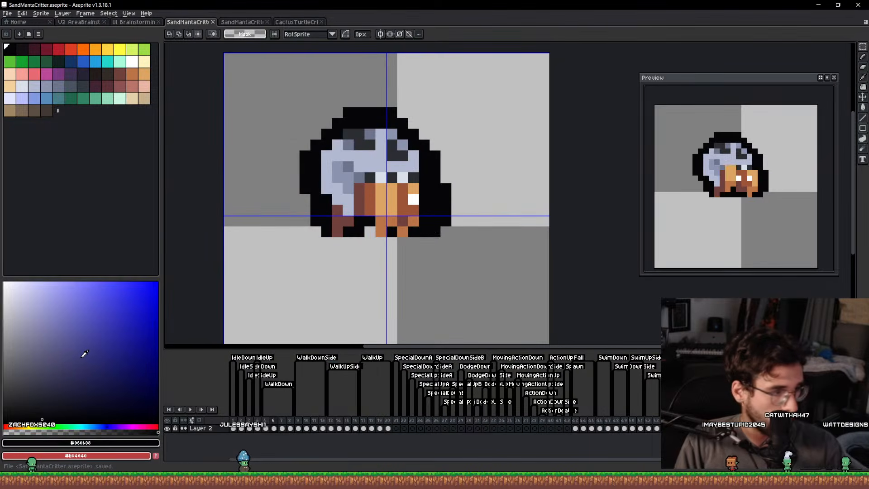
# Replace the crab on frame 1 with the copied sand manta sprite.
pyautogui.click(233, 428)
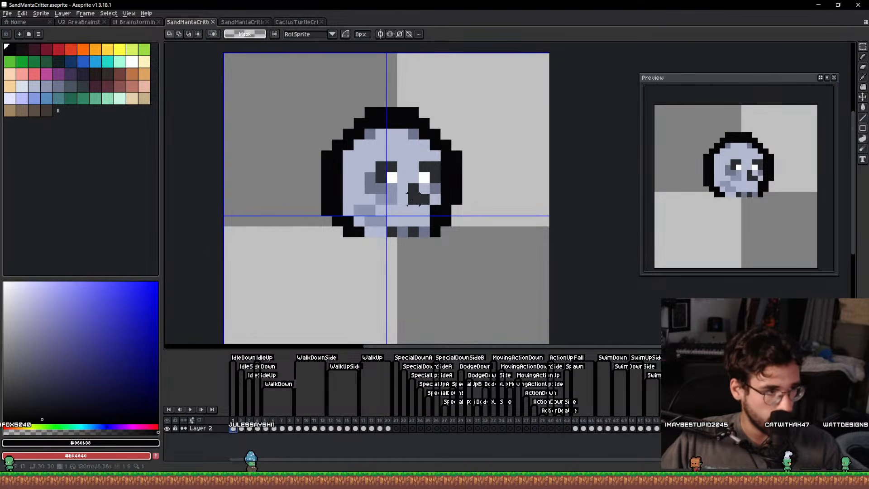
pyautogui.hotkey('ctrl', 'a')
pyautogui.press('Delete')
pyautogui.hotkey('ctrl', 'v')
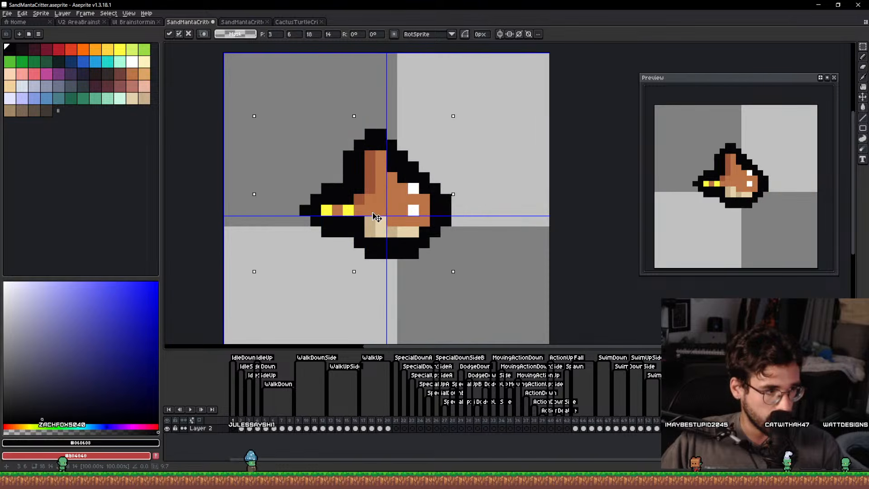
pyautogui.press('Return')
pyautogui.press('b')
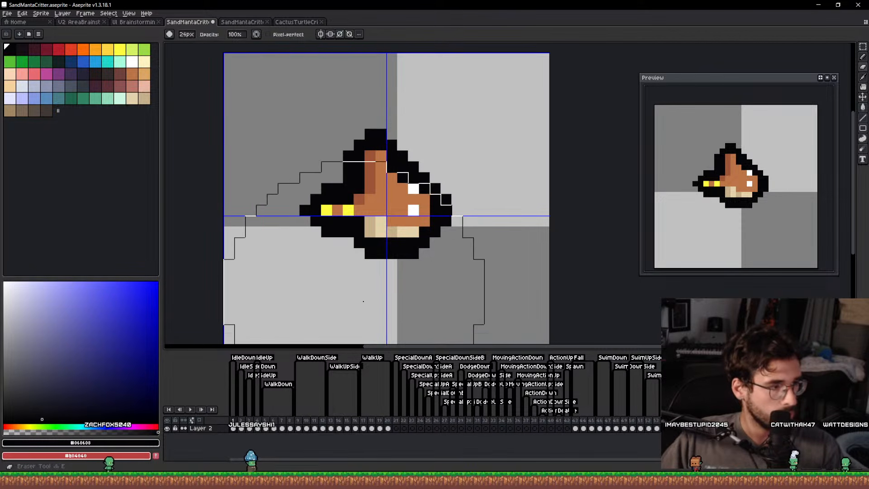
# Paint the manta's beige underside orange-brown and extend it downward into a lower fin with a darker brown tip.
pyautogui.scroll(2, 385, 286)
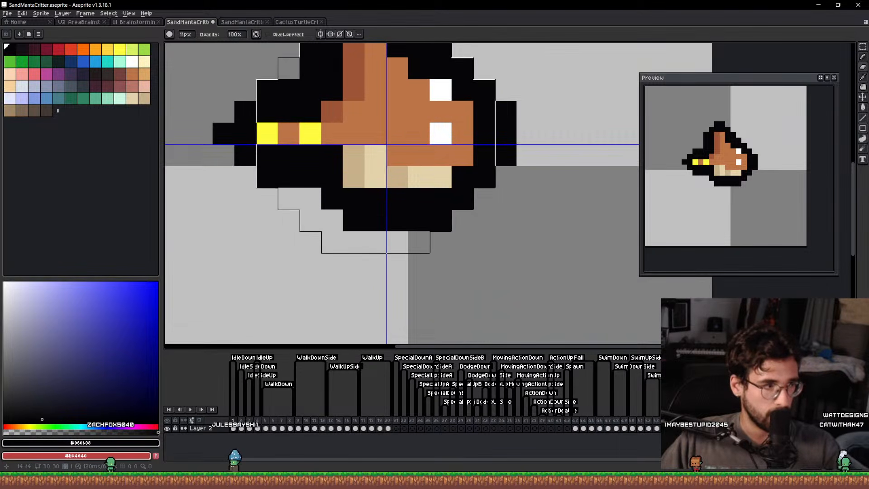
pyautogui.keyDown('alt'); pyautogui.click(375, 133); pyautogui.keyUp('alt')
pyautogui.press('b')
pyautogui.moveTo(356, 155); pyautogui.dragTo(353, 196)
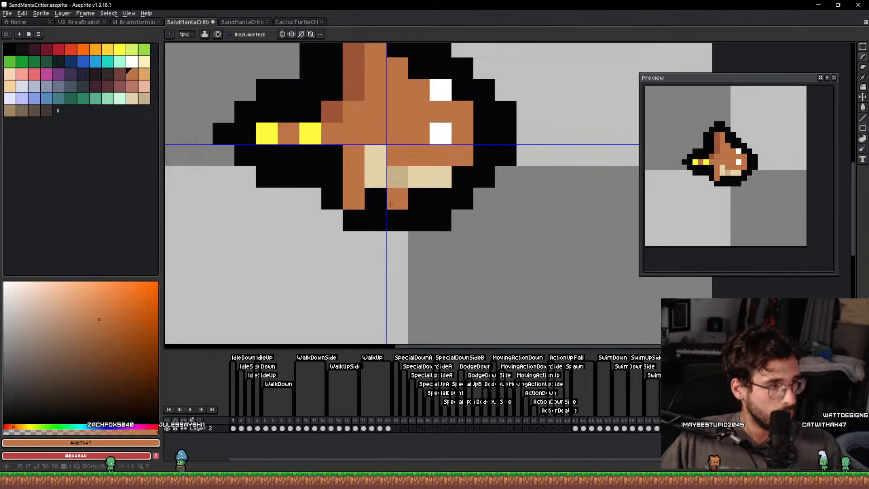
pyautogui.hotkey('ctrl', 'z')
pyautogui.scroll(-2, 362, 218)
pyautogui.click(352, 225)
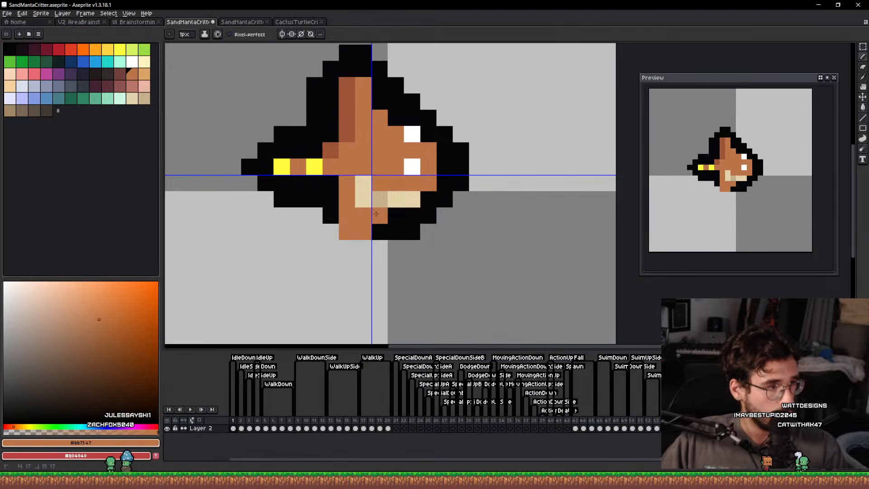
pyautogui.keyDown('alt'); pyautogui.click(349, 116); pyautogui.keyUp('alt')
pyautogui.click(348, 229)
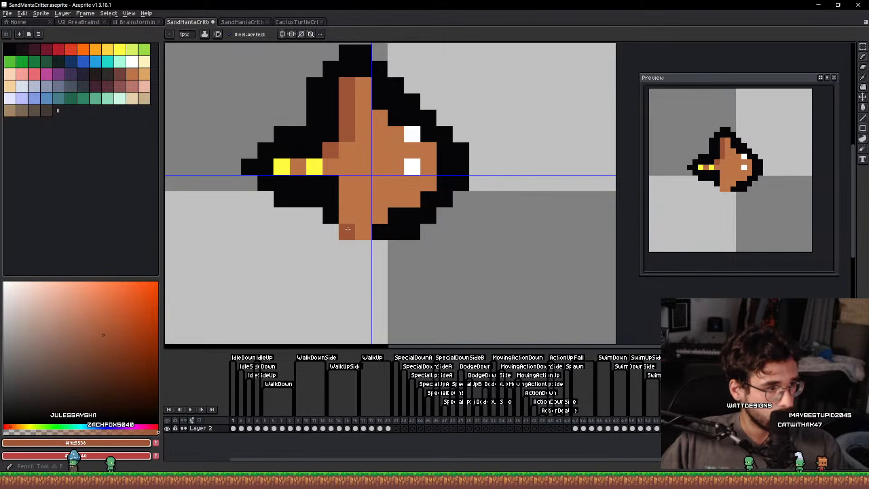
# Erase the black outline beneath the manta's lower fin, head and yellow-striped tail.
pyautogui.keyDown('alt'); pyautogui.click(390, 235); pyautogui.keyUp('alt')
pyautogui.click(379, 246)
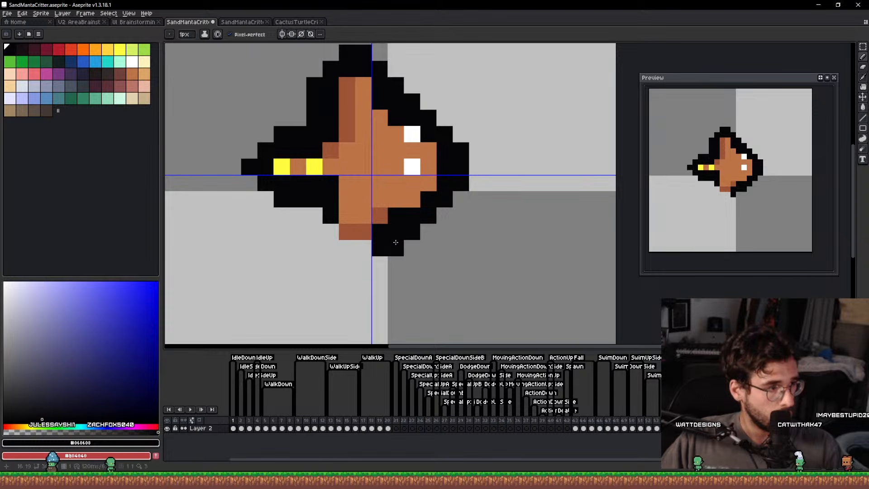
pyautogui.press('e')
pyautogui.moveTo(411, 262); pyautogui.dragTo(444, 247)
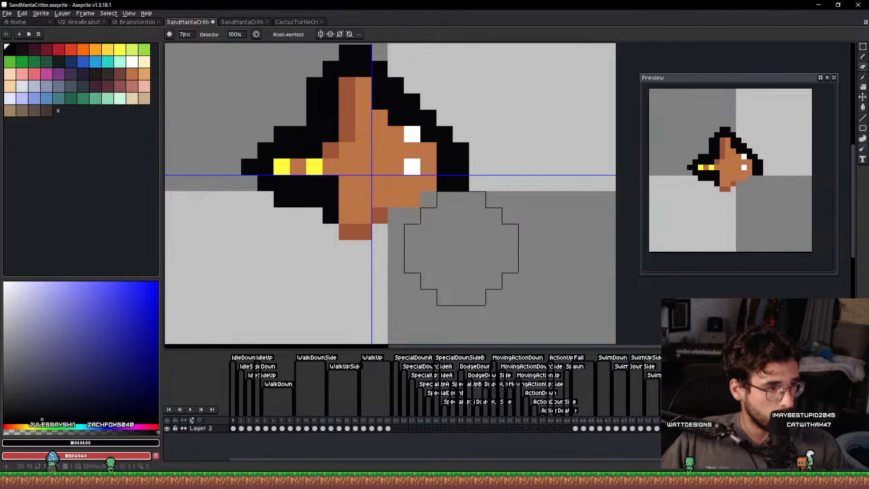
pyautogui.click(474, 233)
pyautogui.press('-')
pyautogui.press('-')
pyautogui.press('-')
pyautogui.press('-')
pyautogui.press('-')
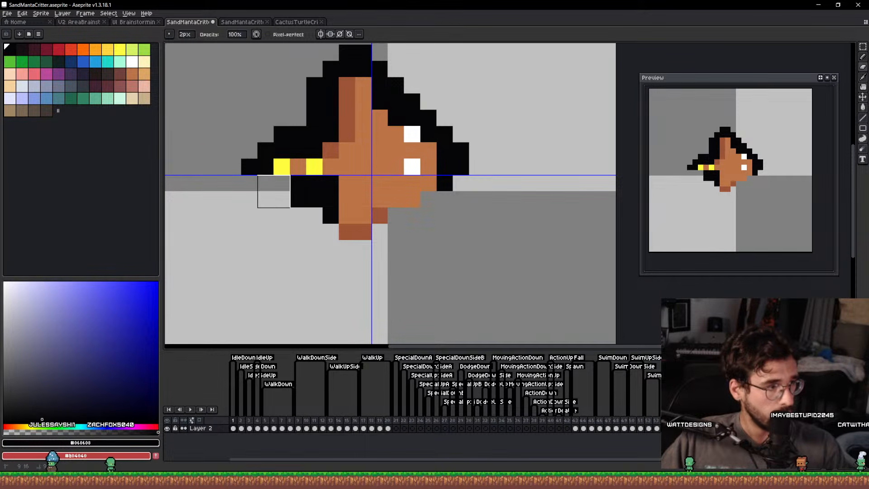
pyautogui.moveTo(274, 192); pyautogui.dragTo(317, 188)
pyautogui.press('b')
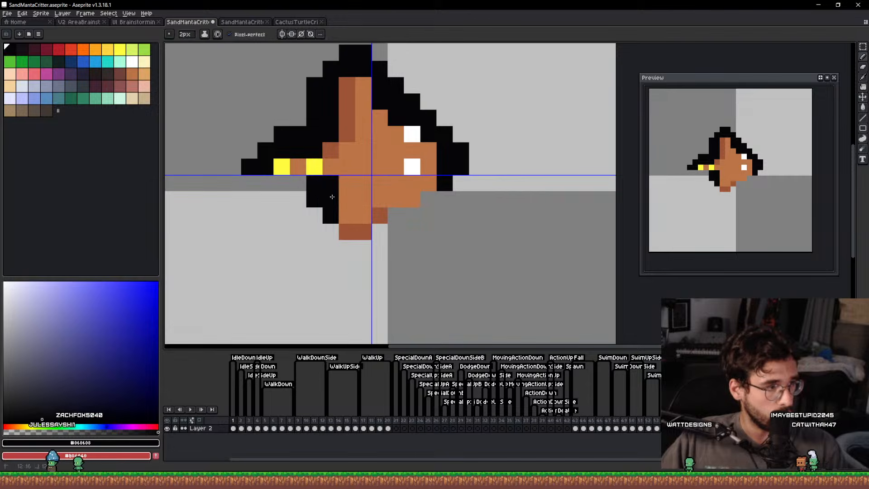
# Copy the original sand manta from the V2 AreaBrainstorming sheet with a lasso selection and return to the SandMantaCritter file.
pyautogui.scroll(-5, 375, 174)
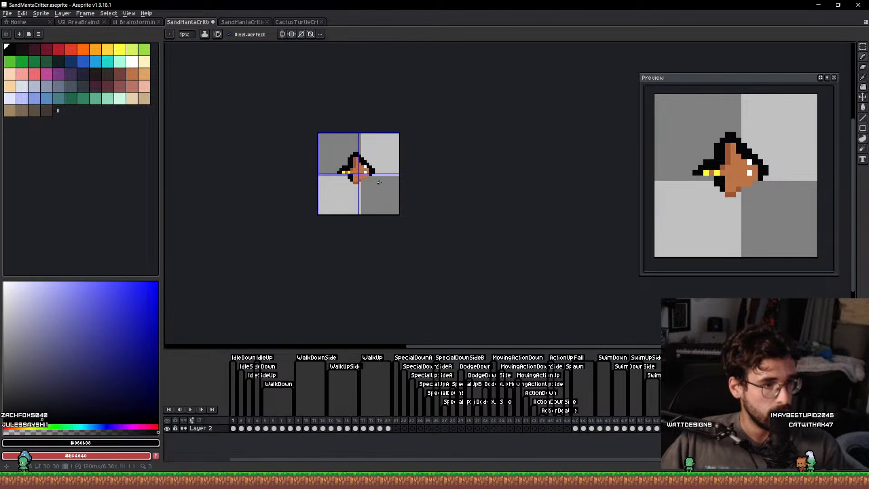
pyautogui.scroll(5, 379, 181)
pyautogui.scroll(-5, 382, 183)
pyautogui.scroll(1, 387, 186)
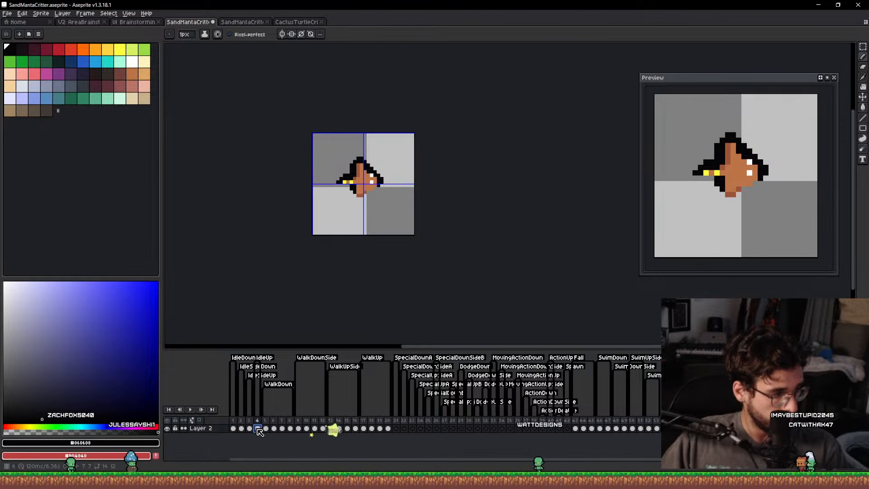
pyautogui.click(79, 25)
pyautogui.press('q')
pyautogui.moveTo(430, 135)
pyautogui.mouseDown()
pyautogui.moveTo(450, 218)
pyautogui.moveTo(349, 104)
pyautogui.mouseUp()
pyautogui.click(134, 22)
pyautogui.click(188, 22)
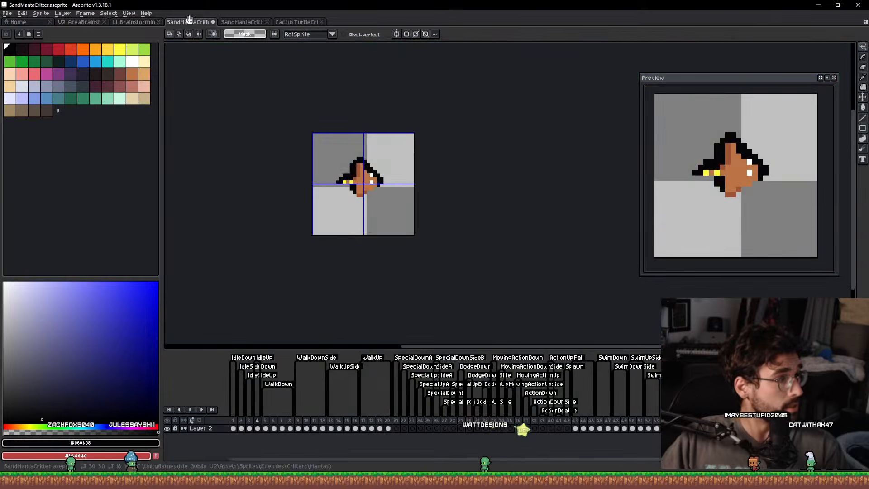
# Replace the crab on frame 5 with the copied beige-bellied manta, positioned to match the manta on frame 1.
pyautogui.scroll(3, 379, 217)
pyautogui.click(266, 428)
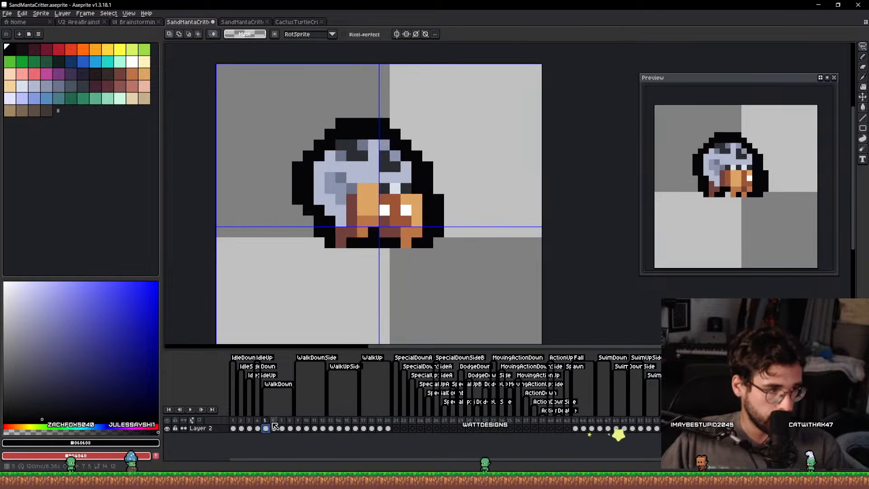
pyautogui.press('b')
pyautogui.press('Delete')
pyautogui.hotkey('ctrl', 'v')
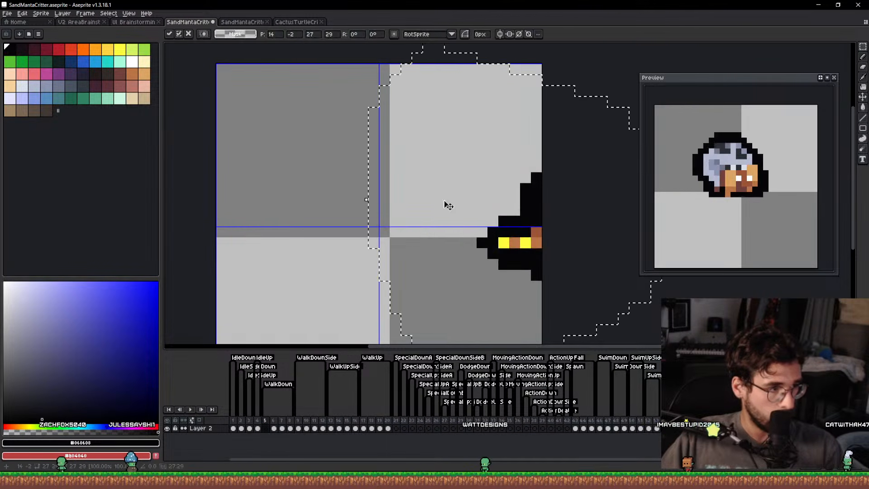
pyautogui.moveTo(545, 237); pyautogui.dragTo(370, 215)
pyautogui.hotkey('ctrl', 'd')
pyautogui.click(234, 428)
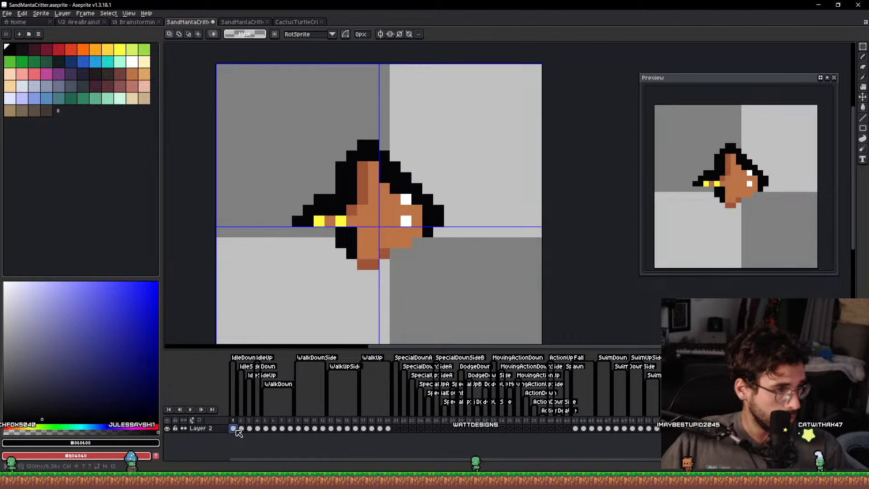
pyautogui.click(266, 428)
pyautogui.press('v')
pyautogui.moveTo(391, 254); pyautogui.dragTo(380, 253)
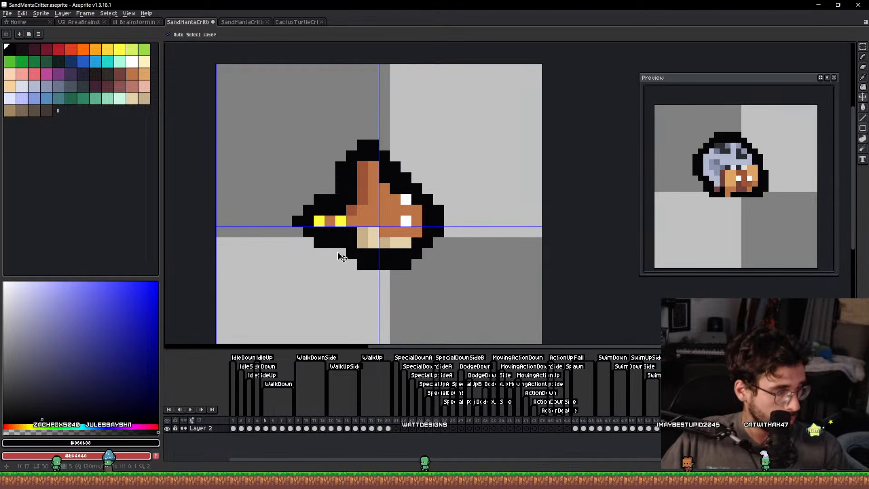
# Erase the black outline under the tail and belly of the frame 5 manta and compare the pose with frame 4.
pyautogui.press('e')
pyautogui.moveTo(309, 232); pyautogui.dragTo(319, 243)
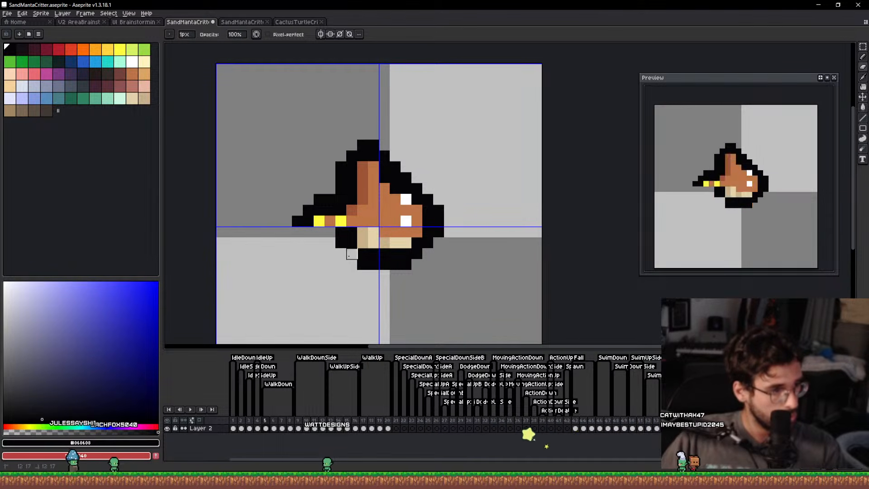
pyautogui.moveTo(428, 253); pyautogui.dragTo(374, 264)
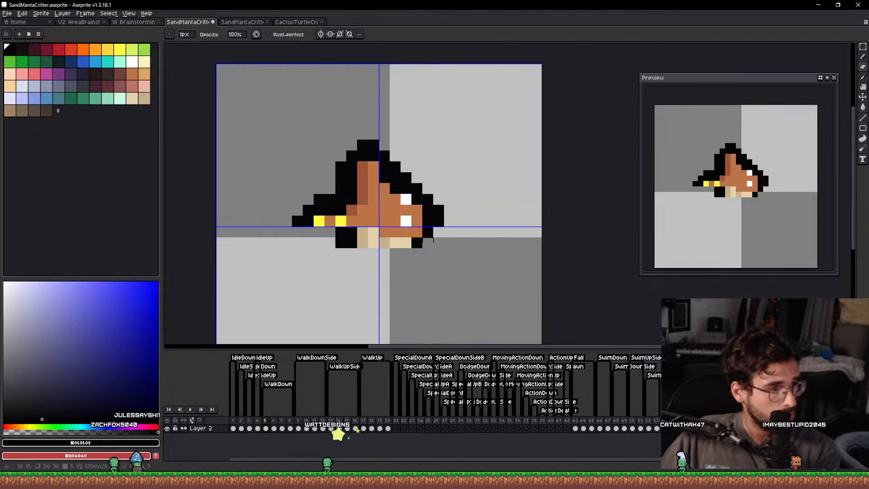
pyautogui.press(',')
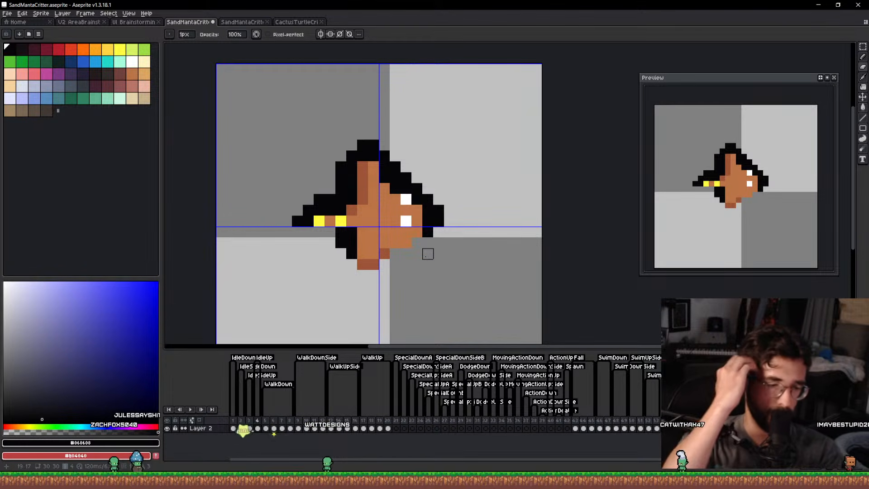
pyautogui.press('.')
pyautogui.press(',')
pyautogui.press('.')
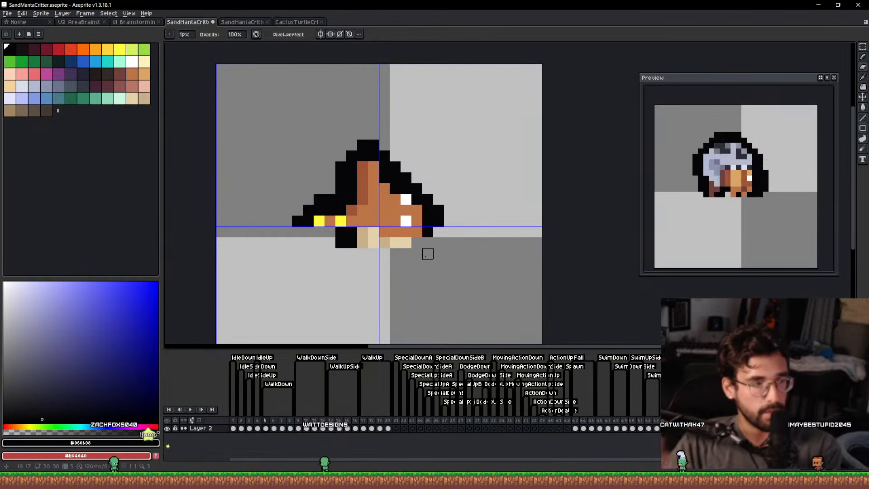
pyautogui.press(',')
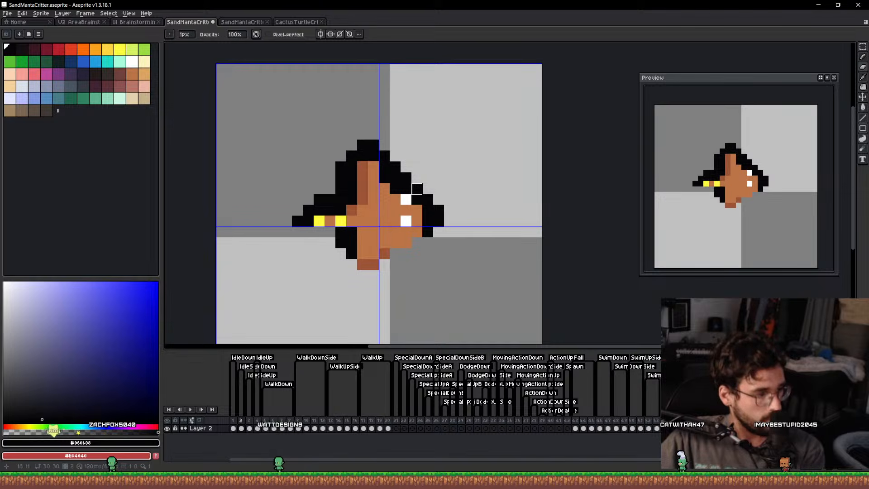
# On frame 5, recolour the manta's upper fin dark brown and its beige lower fin orange.
pyautogui.press('.')
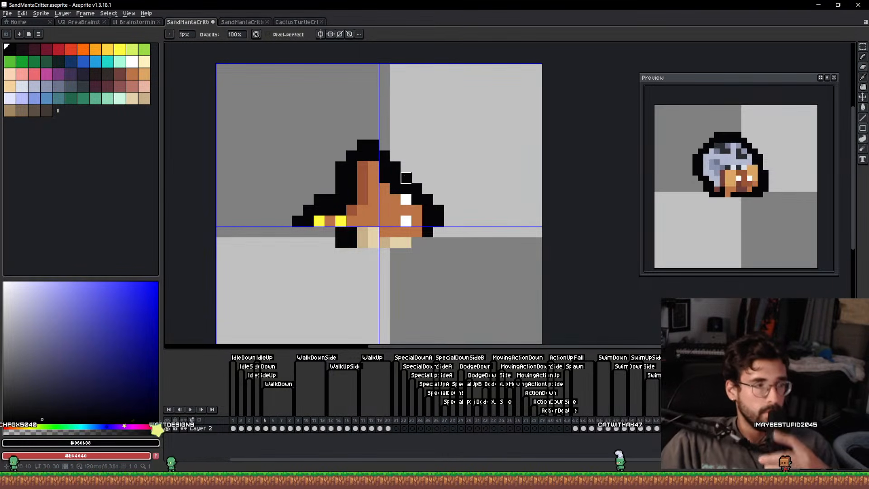
pyautogui.scroll(1, 381, 185)
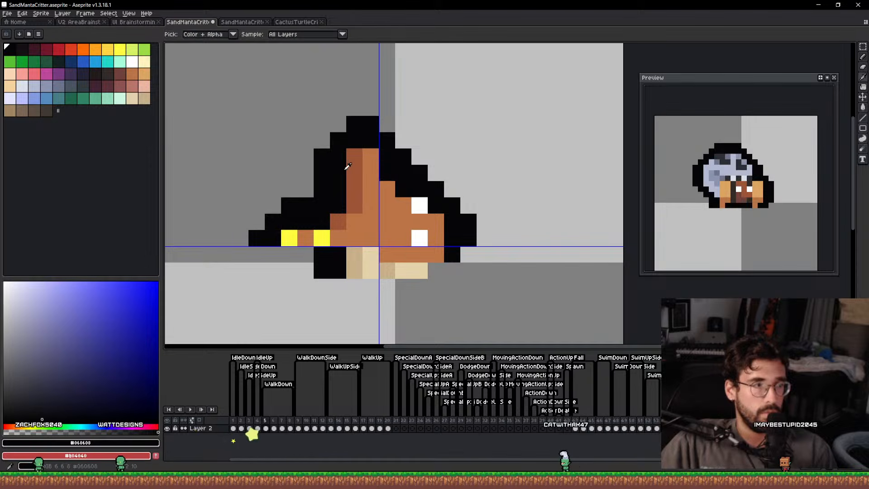
pyautogui.keyDown('alt'); pyautogui.click(350, 167); pyautogui.keyUp('alt')
pyautogui.moveTo(368, 173); pyautogui.dragTo(368, 160)
pyautogui.scroll(-3, 368, 160)
pyautogui.scroll(3, 380, 177)
pyautogui.click(384, 182)
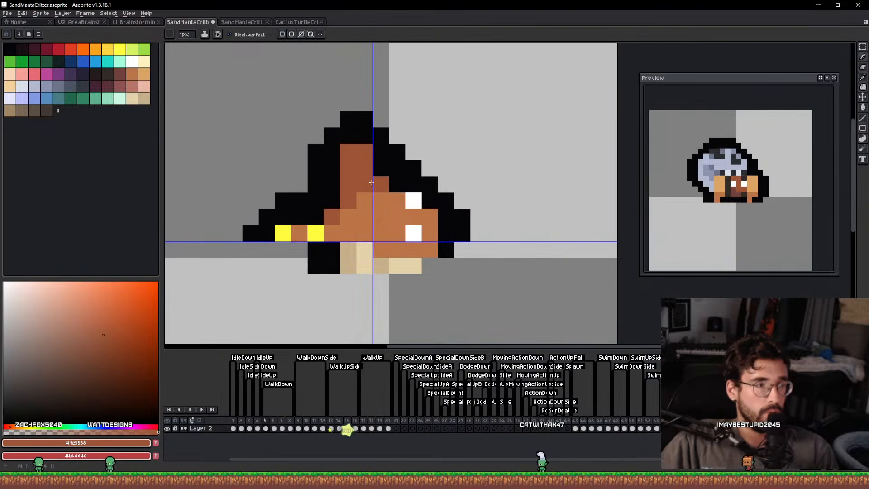
pyautogui.scroll(-3, 371, 182)
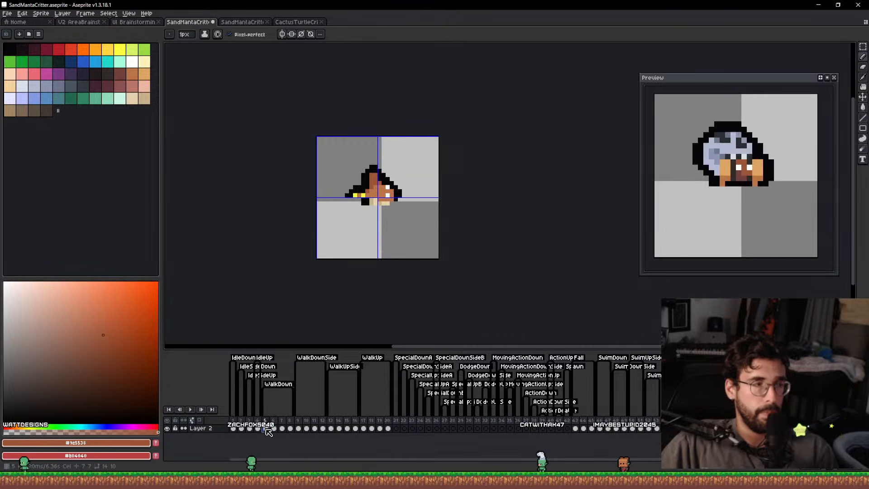
pyautogui.scroll(4, 353, 198)
pyautogui.keyDown('alt'); pyautogui.click(434, 187); pyautogui.keyUp('alt')
pyautogui.moveTo(442, 203); pyautogui.dragTo(427, 218)
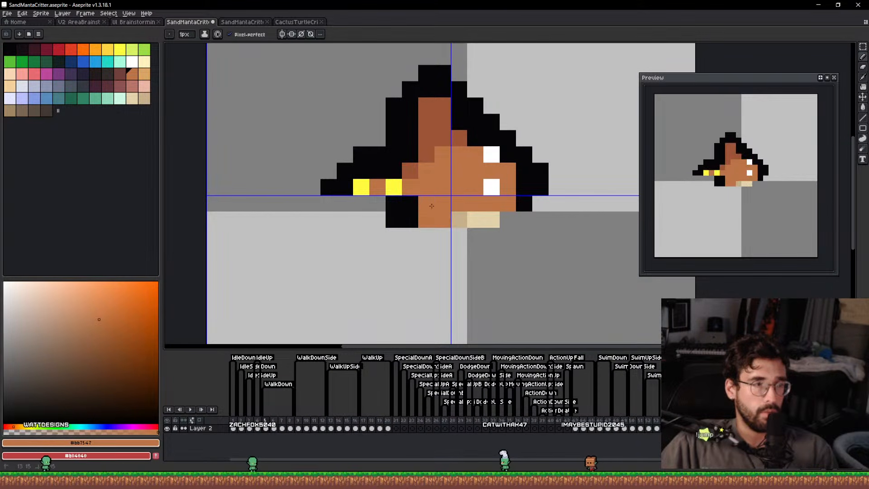
# Reshape the frame 5 manta's upper fin into a lower, wider peak by redrawing its black outline and erasing the excess.
pyautogui.moveTo(458, 144)
pyautogui.mouseDown()
pyautogui.moveTo(419, 141)
pyautogui.moveTo(434, 145)
pyautogui.moveTo(388, 113)
pyautogui.mouseUp()
pyautogui.keyDown('alt'); pyautogui.click(417, 147); pyautogui.keyUp('alt')
pyautogui.press('e')
pyautogui.keyDown('alt'); pyautogui.click(417, 113); pyautogui.keyUp('alt')
pyautogui.press('b')
pyautogui.press('e')
pyautogui.moveTo(433, 81)
pyautogui.mouseDown()
pyautogui.moveTo(385, 81)
pyautogui.moveTo(353, 97)
pyautogui.moveTo(336, 114)
pyautogui.moveTo(385, 97)
pyautogui.moveTo(353, 130)
pyautogui.mouseUp()
pyautogui.moveTo(401, 179); pyautogui.dragTo(375, 191)
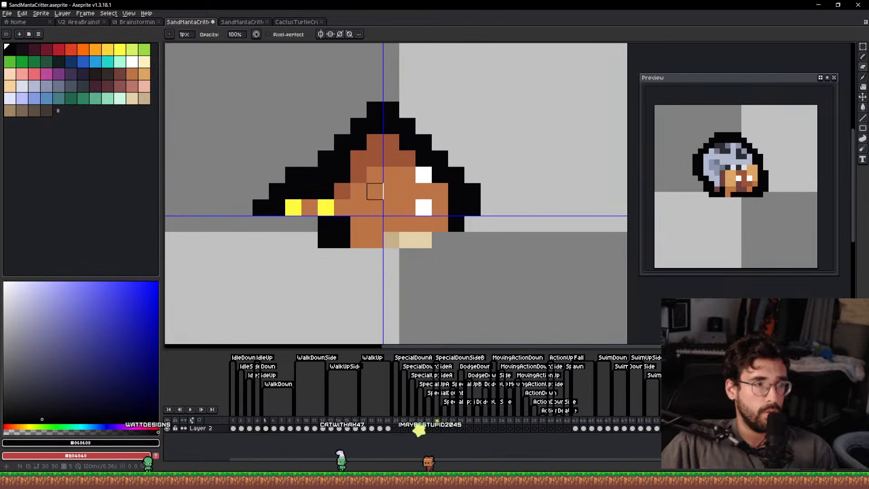
# Repaint the underside of the frame 5 manta with light and dark beige pixels beside the orange fin and save the file.
pyautogui.keyDown('alt'); pyautogui.click(362, 177); pyautogui.keyUp('alt')
pyautogui.press('b')
pyautogui.click(374, 240)
pyautogui.keyDown('alt'); pyautogui.click(392, 237); pyautogui.keyUp('alt')
pyautogui.moveTo(375, 239); pyautogui.dragTo(401, 221)
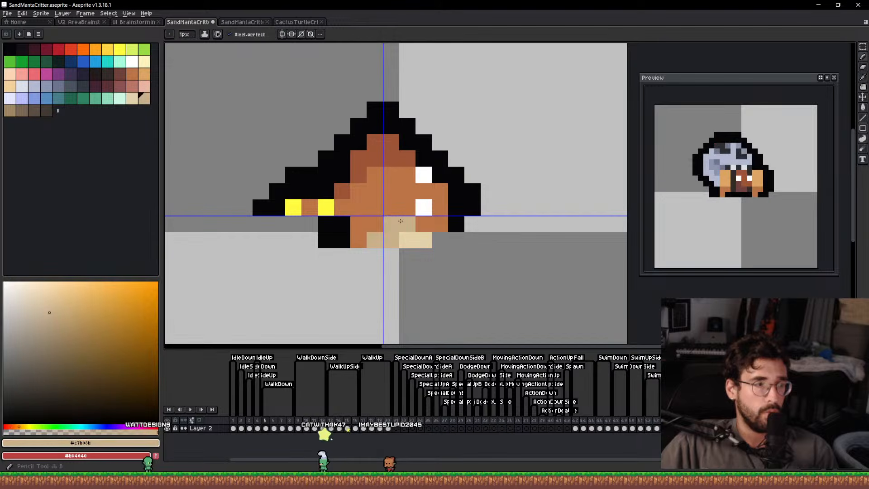
pyautogui.keyDown('alt'); pyautogui.click(411, 239); pyautogui.keyUp('alt')
pyautogui.click(378, 238)
pyautogui.keyDown('alt'); pyautogui.click(392, 236); pyautogui.keyUp('alt')
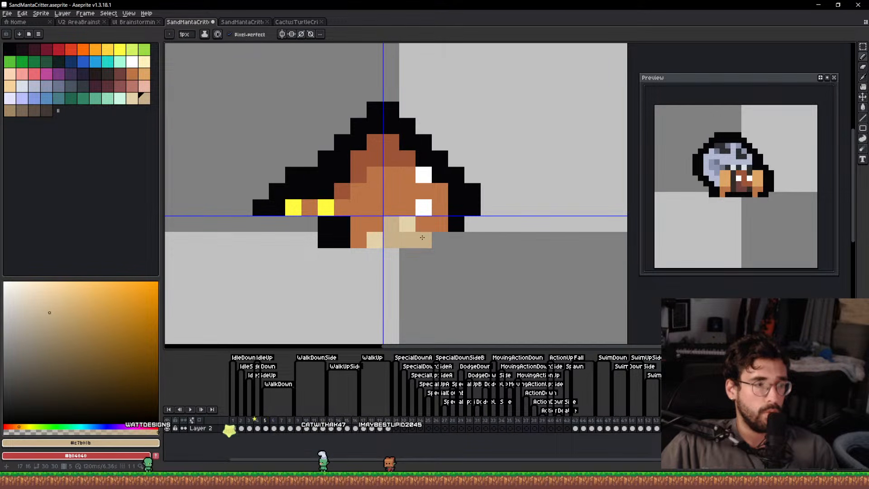
pyautogui.hotkey('ctrl', 's')
pyautogui.scroll(-2, 445, 209)
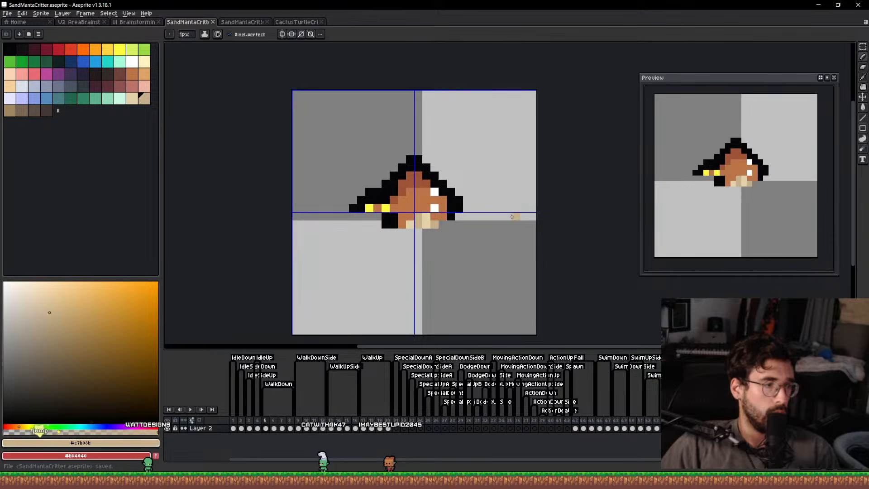
# Compare frames 5 and 6, clear the crab cels on frames 7 and 8, and copy the frame 6 manta onto frame 7.
pyautogui.press('Right')
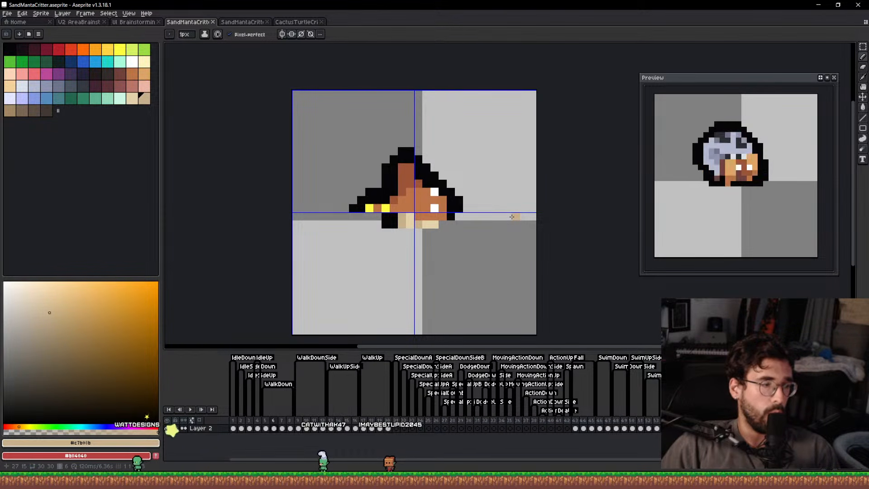
pyautogui.press('Left')
pyautogui.press('Right')
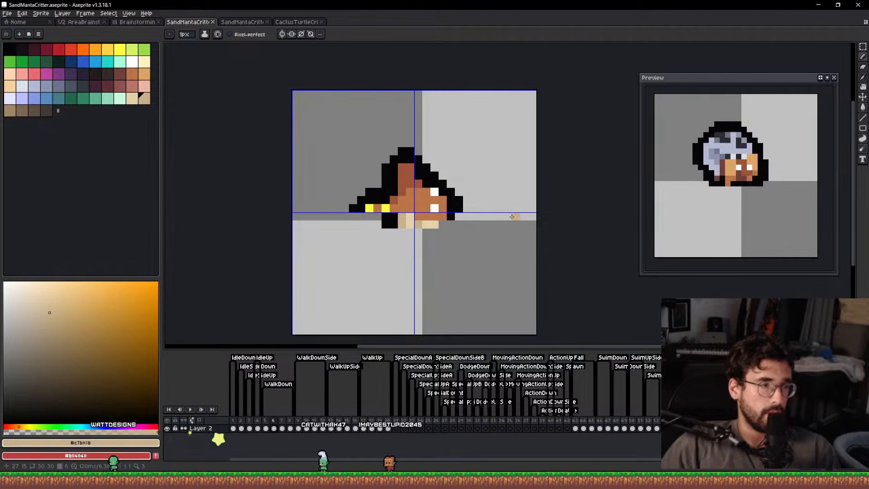
pyautogui.moveTo(281, 428); pyautogui.dragTo(290, 428)
pyautogui.press('Delete')
pyautogui.click(274, 429)
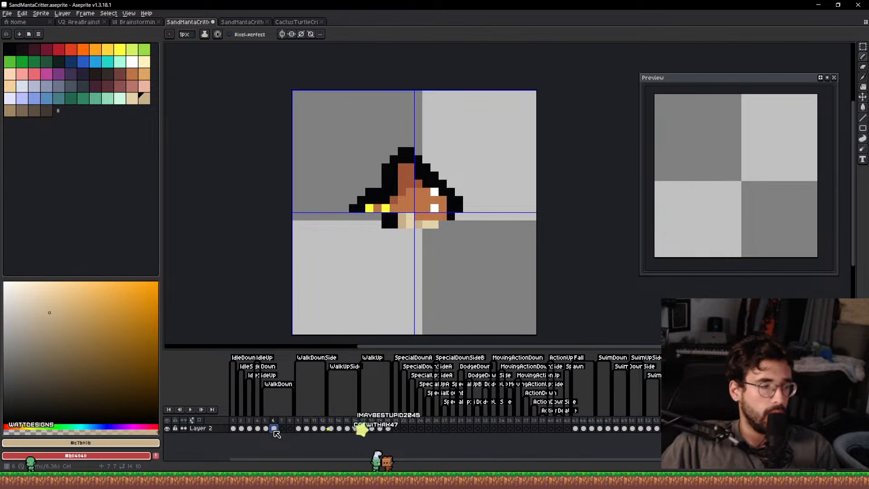
pyautogui.click(281, 429)
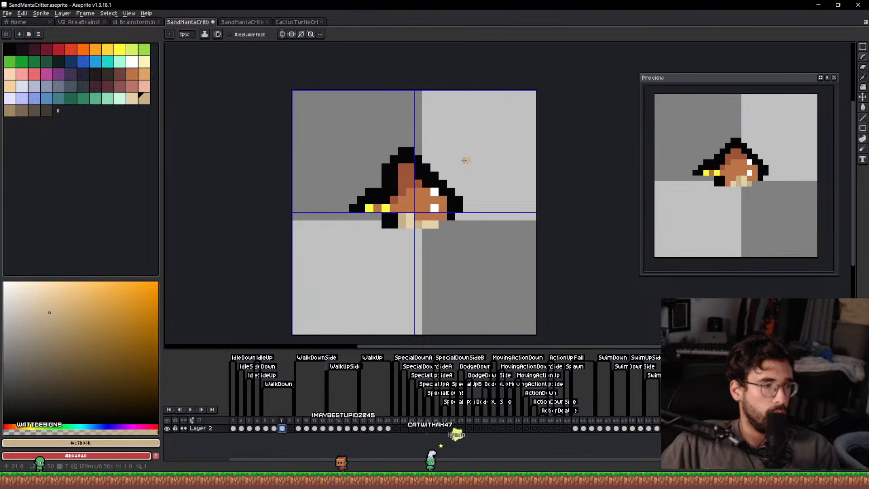
# Lower the upper fin of the frame 7 manta with a black outline, erase the leftover tip pixels and save.
pyautogui.scroll(3, 409, 171)
pyautogui.keyDown('alt'); pyautogui.click(422, 179); pyautogui.keyUp('alt')
pyautogui.moveTo(415, 178)
pyautogui.mouseDown()
pyautogui.moveTo(433, 192)
pyautogui.moveTo(436, 150)
pyautogui.moveTo(449, 166)
pyautogui.moveTo(412, 131)
pyautogui.moveTo(379, 131)
pyautogui.mouseUp()
pyautogui.press('e')
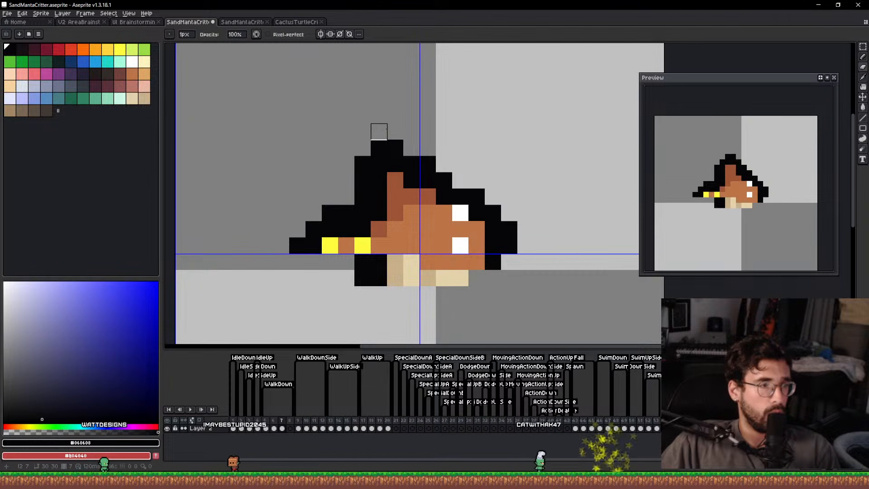
pyautogui.click(379, 148)
pyautogui.click(363, 164)
pyautogui.hotkey('ctrl', 's')
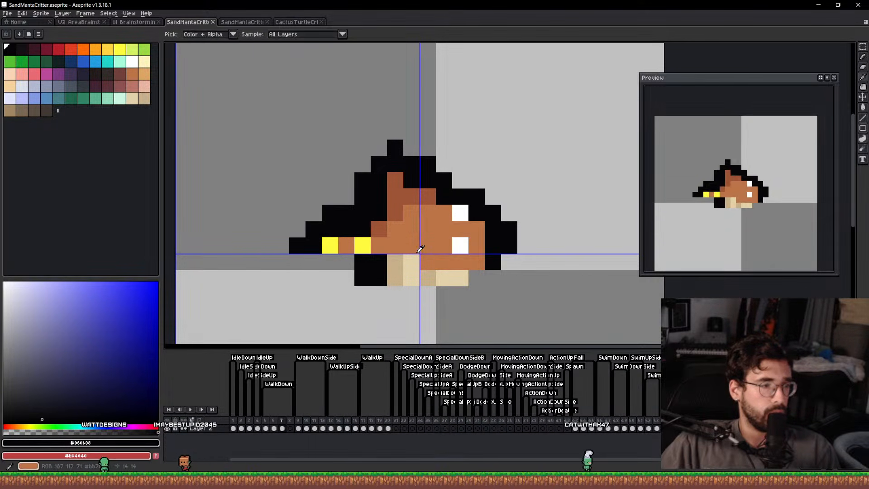
# Paint the beige front belly of the frame 7 manta orange and save the file.
pyautogui.keyDown('alt'); pyautogui.click(420, 249); pyautogui.keyUp('alt')
pyautogui.click(432, 274)
pyautogui.hotkey('ctrl', 's')
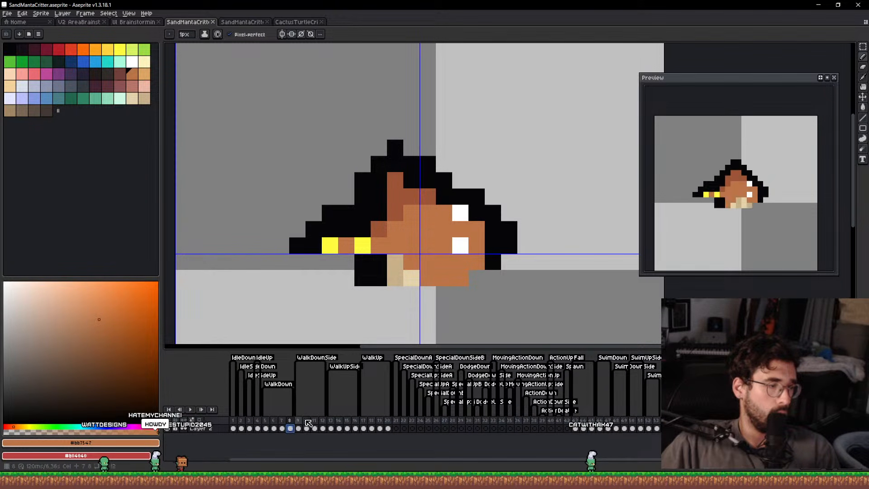
# On frame 8, paint most of the remaining beige orange and flatten the upper fin into a rounded black outline, erasing its tip.
pyautogui.moveTo(412, 277); pyautogui.dragTo(395, 262)
pyautogui.keyDown('alt'); pyautogui.click(404, 173); pyautogui.keyUp('alt')
pyautogui.click(395, 181)
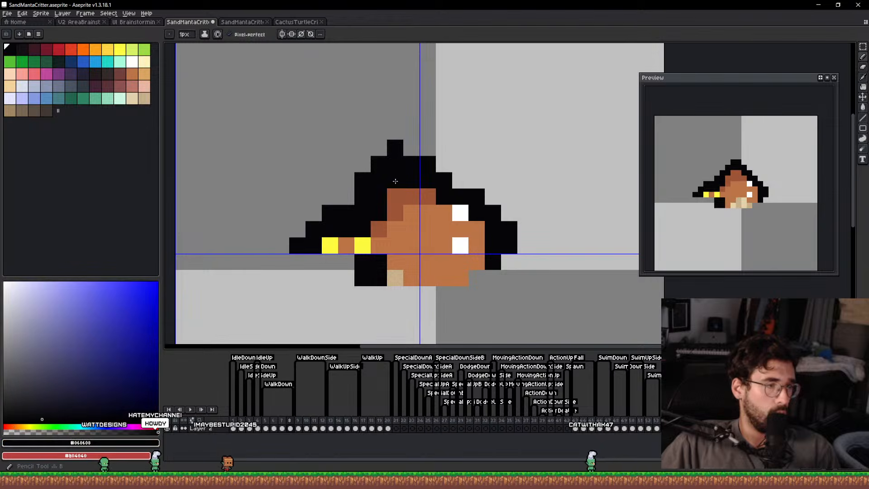
pyautogui.keyDown('alt'); pyautogui.click(447, 214); pyautogui.keyUp('alt')
pyautogui.click(444, 196)
pyautogui.keyDown('alt'); pyautogui.click(442, 180); pyautogui.keyUp('alt')
pyautogui.moveTo(444, 165); pyautogui.dragTo(456, 183)
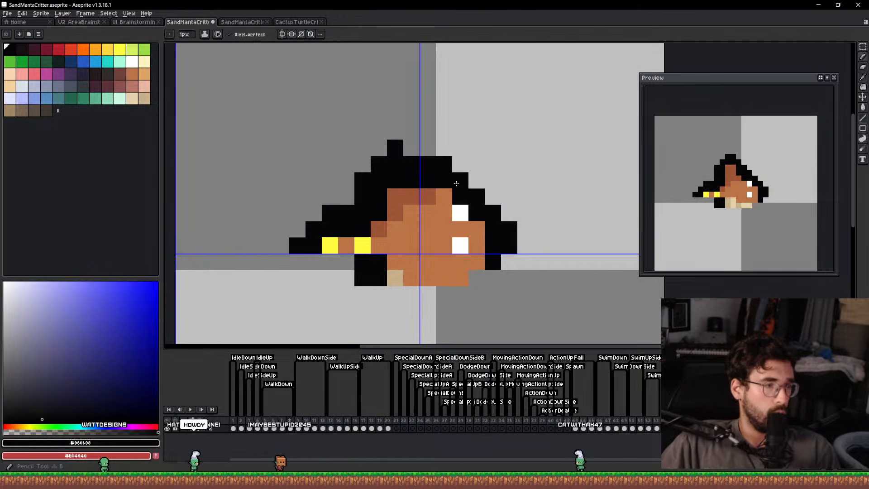
pyautogui.rightClick(395, 147)
pyautogui.rightClick(379, 164)
pyautogui.rightClick(362, 180)
# Shade the frame 8 manta's front belly dark beige, extend its lower fin toward the tail in orange with black outline, and save.
pyautogui.keyDown('alt'); pyautogui.click(395, 277); pyautogui.keyUp('alt')
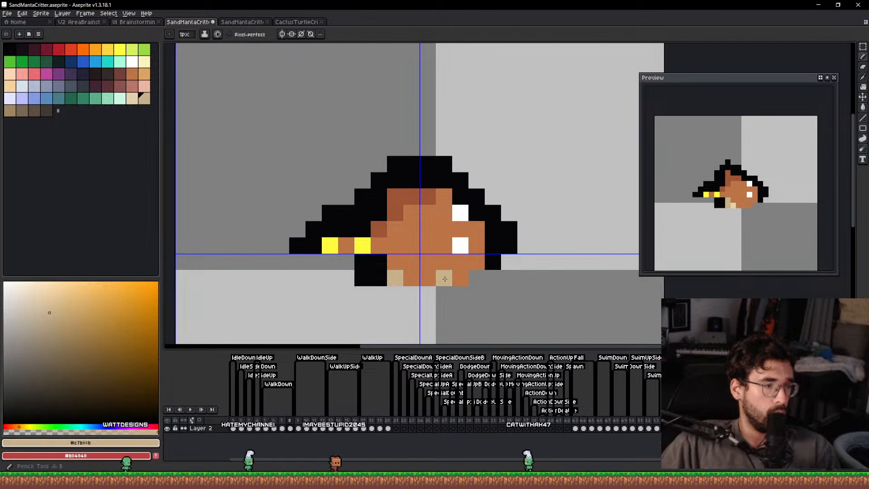
pyautogui.moveTo(445, 279); pyautogui.dragTo(461, 279)
pyautogui.keyDown('alt'); pyautogui.click(411, 278); pyautogui.keyUp('alt')
pyautogui.click(396, 279)
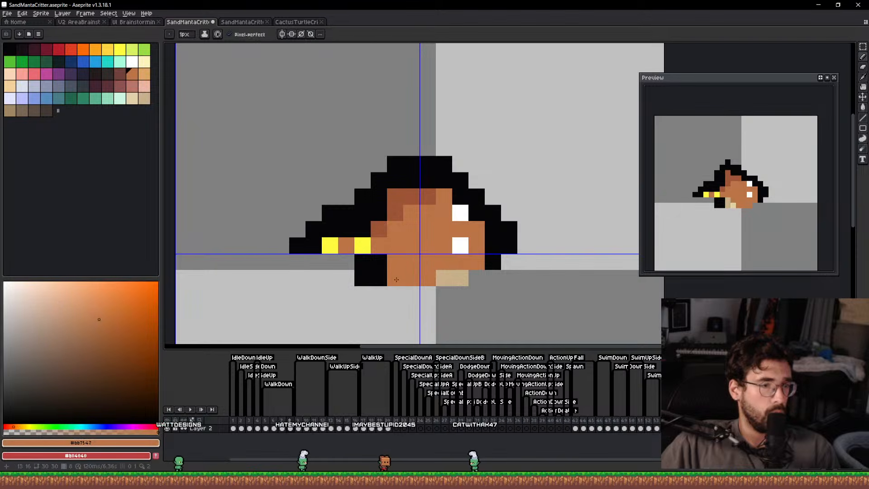
pyautogui.click(378, 278)
pyautogui.hotkey('ctrl', 's')
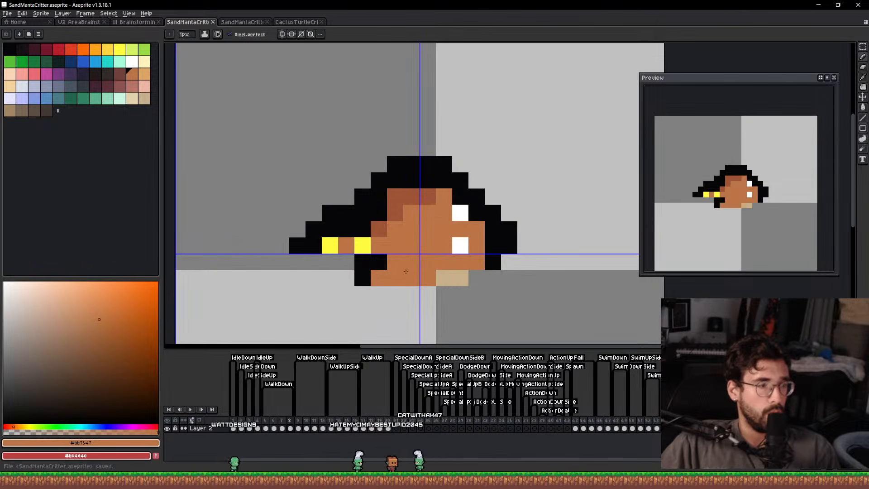
pyautogui.keyDown('alt'); pyautogui.click(360, 274); pyautogui.keyUp('alt')
pyautogui.click(353, 278)
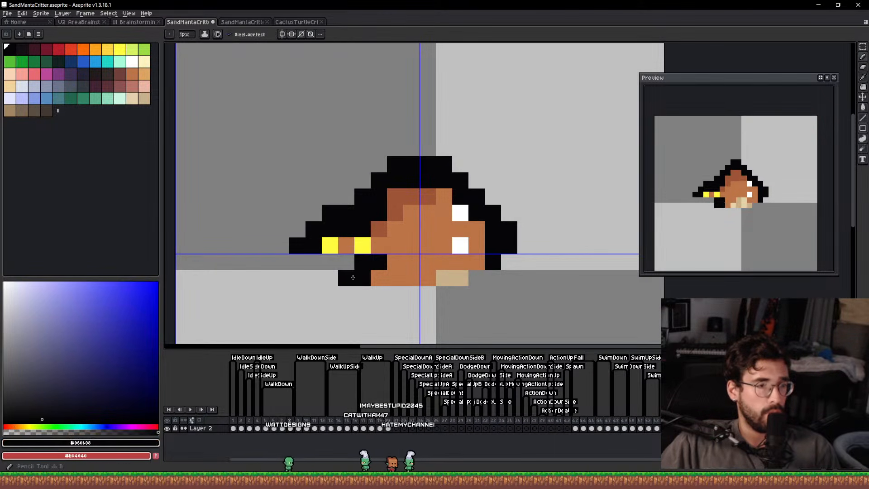
pyautogui.hotkey('ctrl', 's')
pyautogui.scroll(-3, 747, 206)
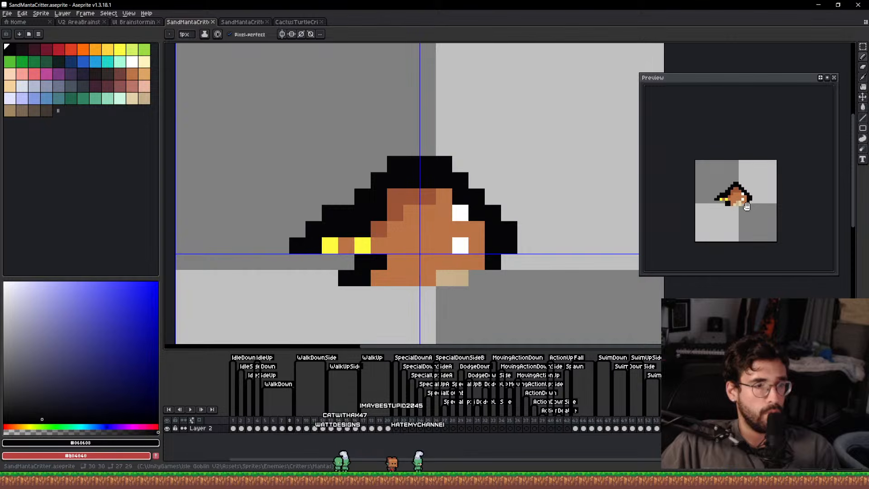
# Extend the frame 8 manta's upper fin one pixel toward the tail in dark brown with matching black outline and save.
pyautogui.keyDown('alt'); pyautogui.click(396, 198); pyautogui.keyUp('alt')
pyautogui.click(379, 196)
pyautogui.keyDown('alt'); pyautogui.click(362, 196); pyautogui.keyUp('alt')
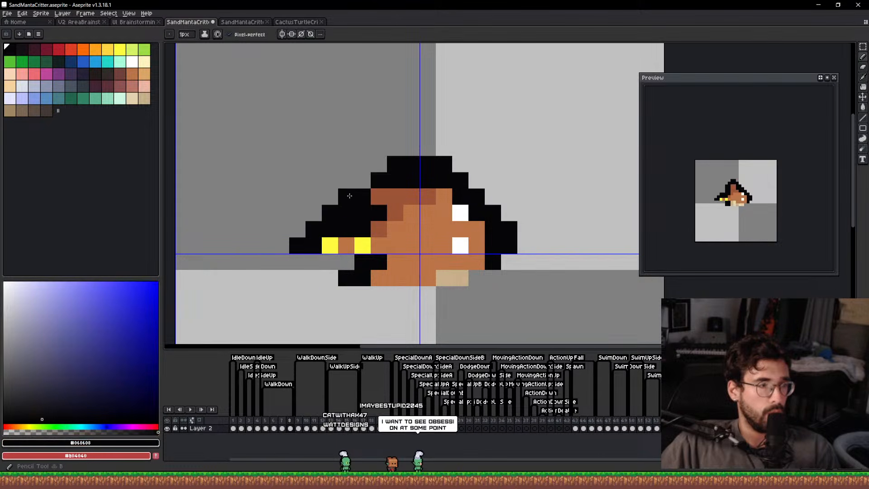
pyautogui.scroll(-3, 519, 191)
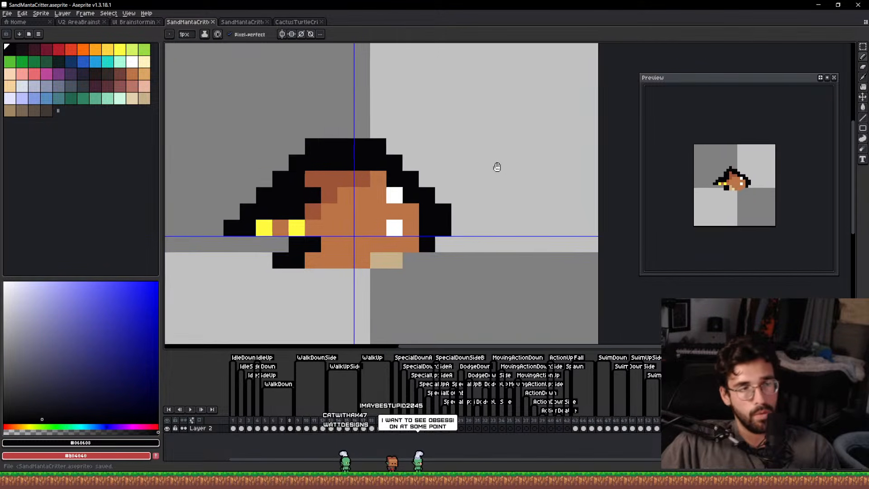
# Review the walk animation in the preview and copy the manta cels from frames 5–8 over the crab cels on frames 9–20.
pyautogui.press('v')
pyautogui.moveTo(744, 184); pyautogui.dragTo(778, 204)
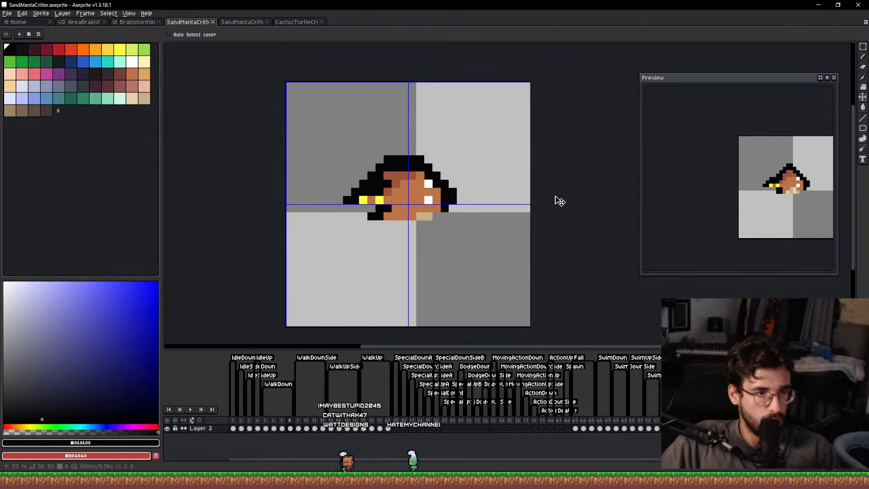
pyautogui.scroll(-2, 517, 199)
pyautogui.scroll(4, 495, 203)
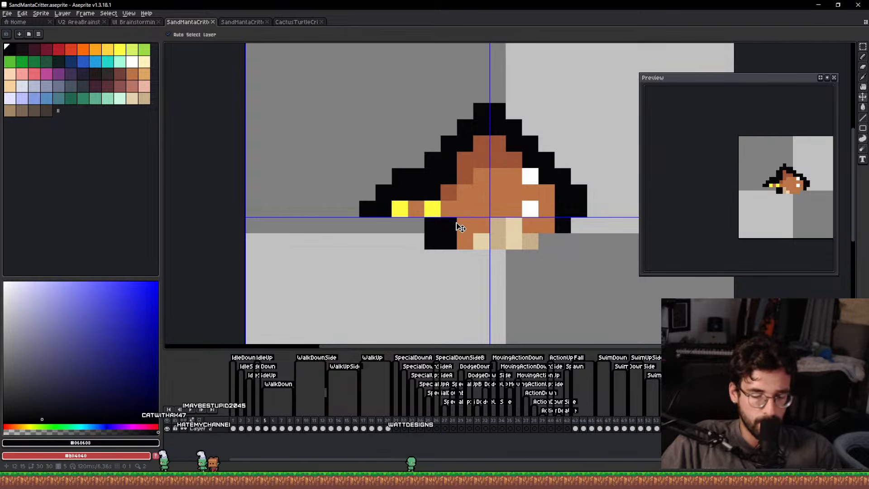
pyautogui.press('m')
pyautogui.moveTo(562, 225); pyautogui.dragTo(479, 241)
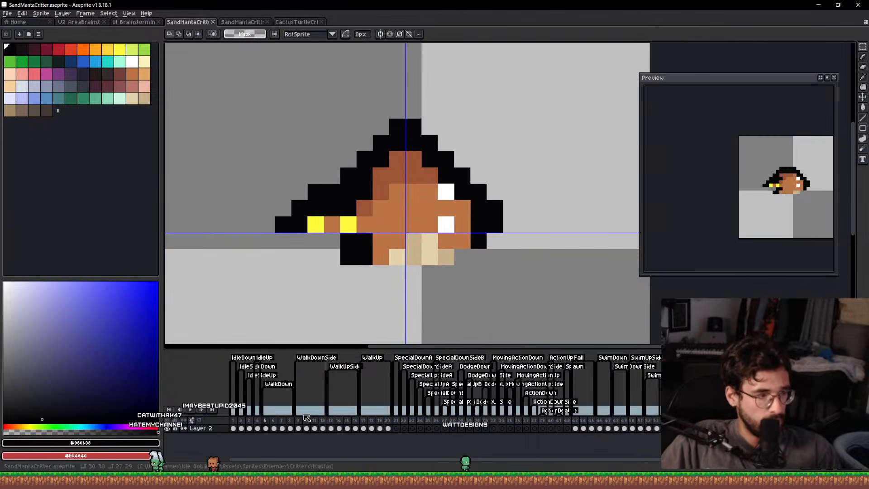
pyautogui.moveTo(266, 428)
pyautogui.mouseDown()
pyautogui.moveTo(286, 429)
pyautogui.moveTo(266, 429)
pyautogui.mouseUp()
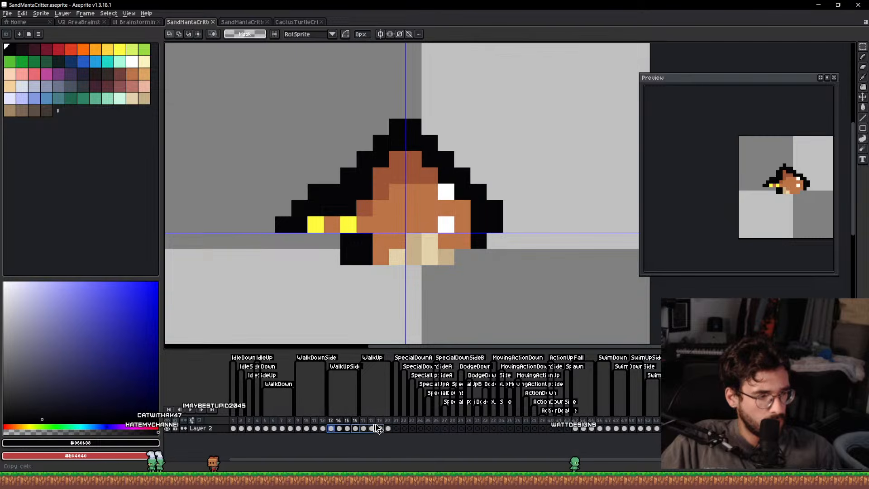
pyautogui.scroll(-2, 487, 183)
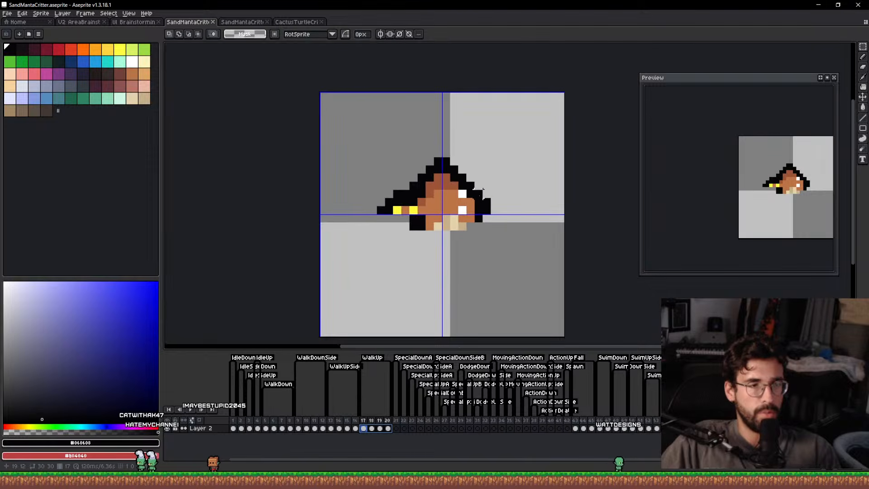
pyautogui.moveTo(483, 191); pyautogui.dragTo(435, 197)
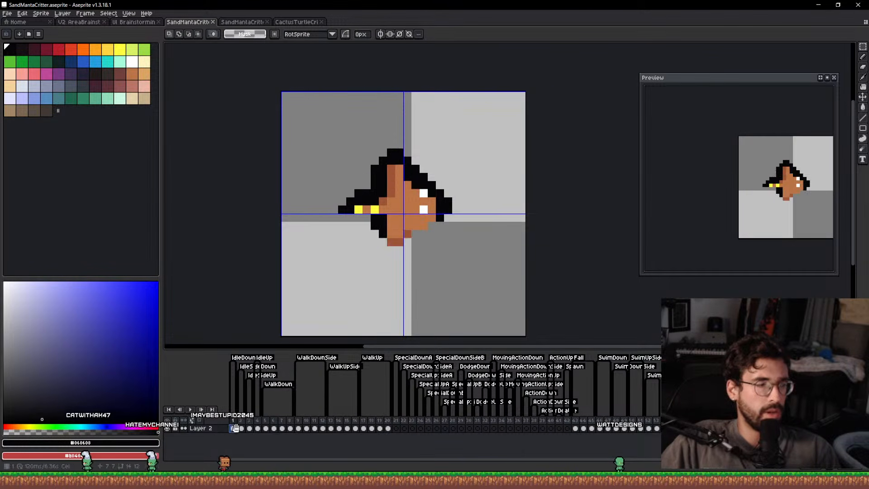
# In the V2 area brainstorming file, paint a small teal-green head with side ears and two yellow eyes in the empty space near the manta.
pyautogui.click(86, 22)
pyautogui.scroll(-3, 416, 213)
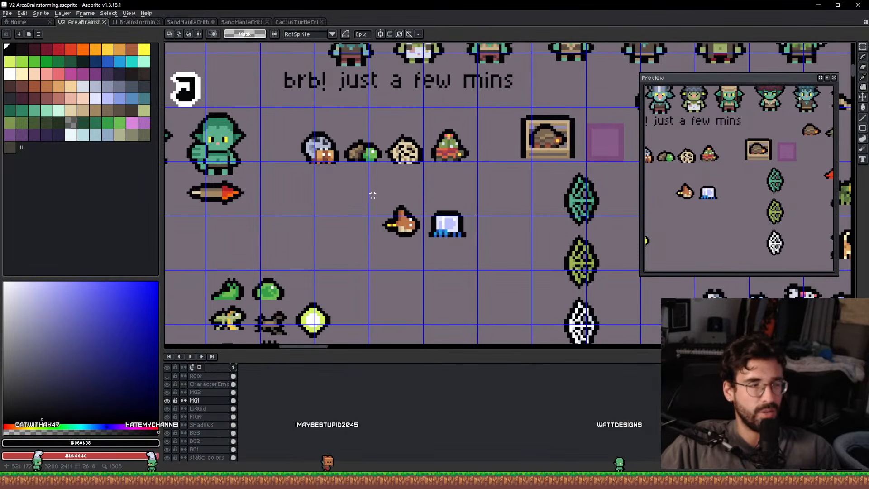
pyautogui.scroll(1, 347, 217)
pyautogui.keyDown('alt'); pyautogui.click(192, 129); pyautogui.keyUp('alt')
pyautogui.press('b')
pyautogui.scroll(5, 315, 206)
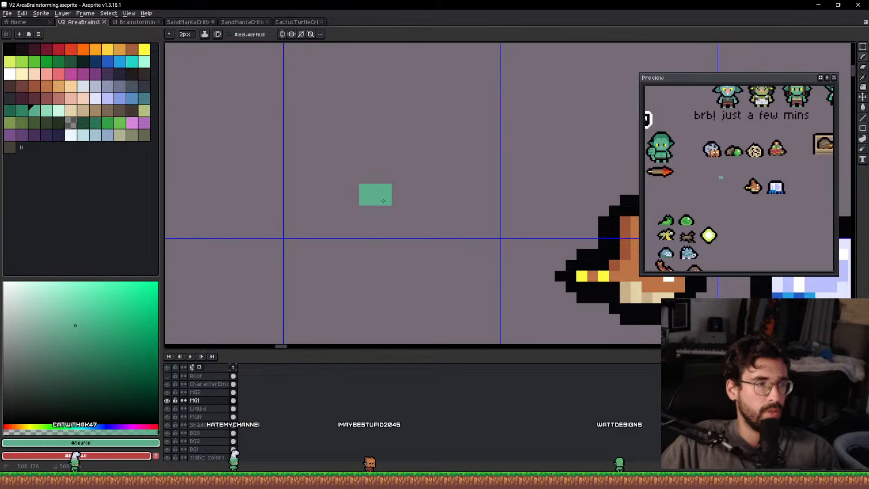
pyautogui.scroll(2, 369, 191)
pyautogui.click(329, 187)
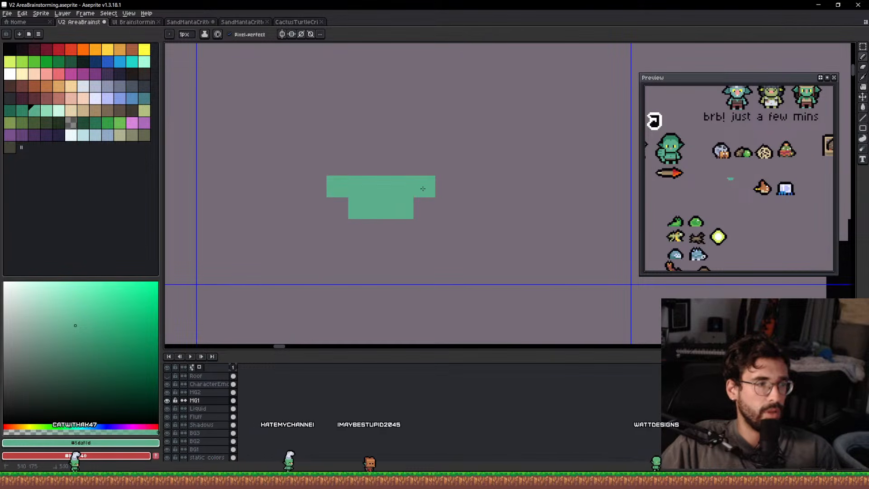
pyautogui.moveTo(358, 164); pyautogui.dragTo(403, 164)
pyautogui.click(113, 48)
pyautogui.click(354, 189)
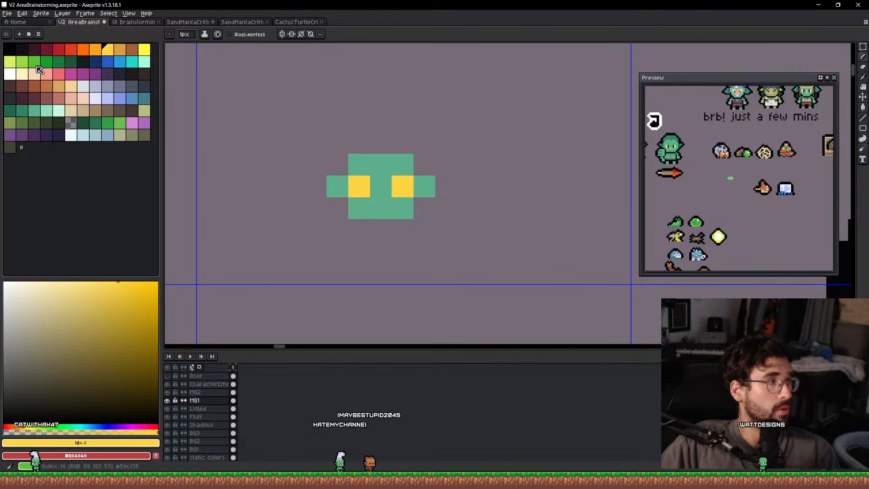
# Add a dark green torso to the small character, with teal-green arms and legs and a brown strip across the waist.
pyautogui.click(22, 111)
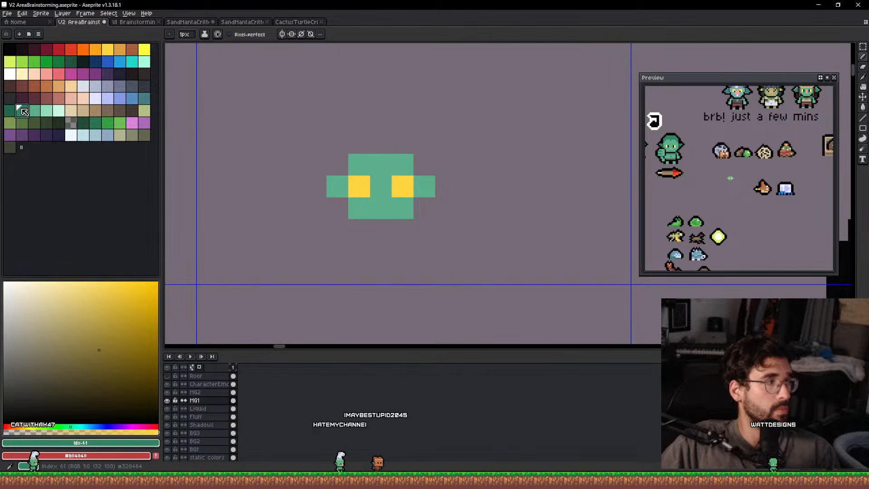
pyautogui.click(359, 217)
pyautogui.moveTo(391, 232)
pyautogui.mouseDown()
pyautogui.moveTo(398, 246)
pyautogui.moveTo(359, 252)
pyautogui.mouseUp()
pyautogui.keyDown('alt'); pyautogui.click(374, 203); pyautogui.keyUp('alt')
pyautogui.click(337, 230)
pyautogui.click(408, 229)
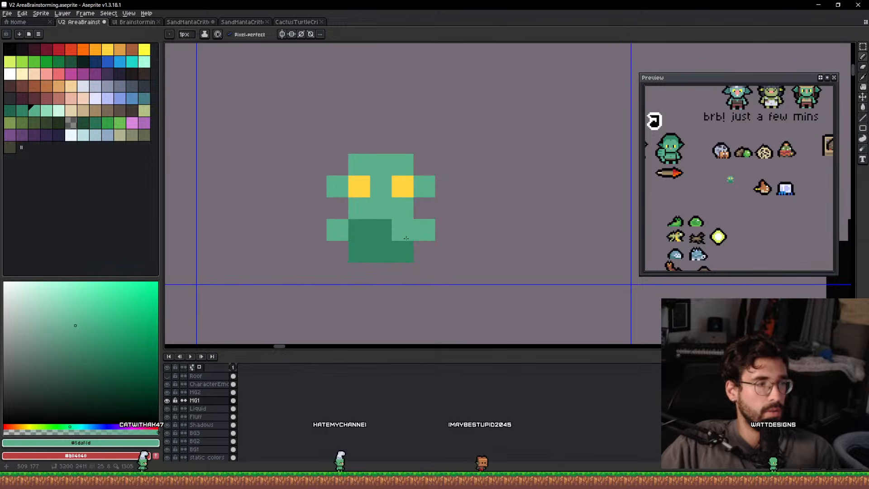
pyautogui.click(113, 109)
pyautogui.click(356, 245)
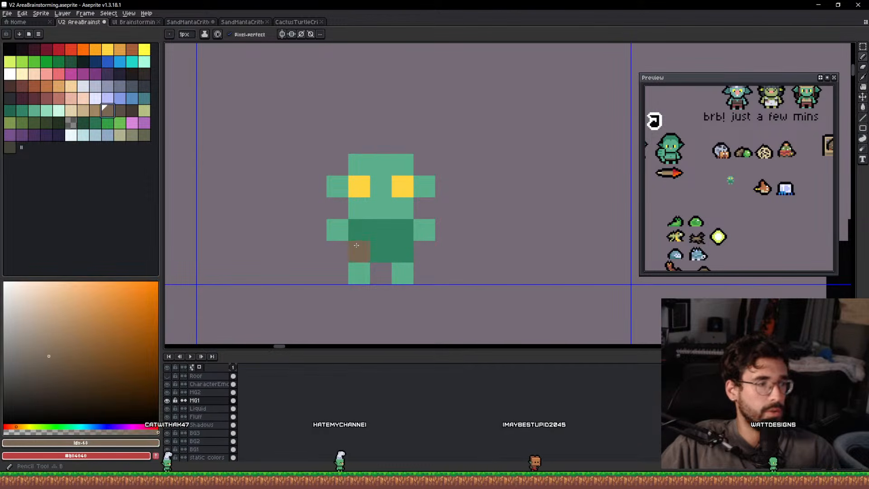
pyautogui.scroll(-2, 399, 252)
pyautogui.scroll(2, 452, 217)
pyautogui.scroll(-2, 520, 294)
# Select the small green character and surround it with a black outline using the Outline effect.
pyautogui.press('q')
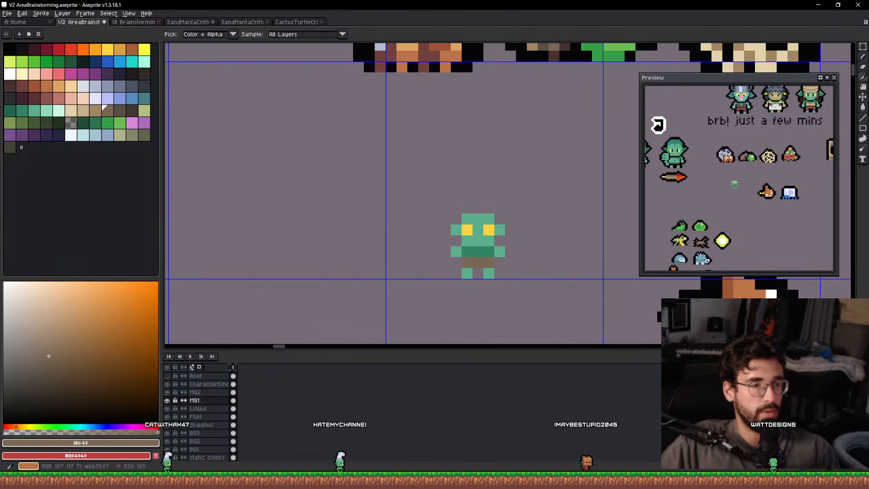
pyautogui.moveTo(516, 278)
pyautogui.mouseDown()
pyautogui.moveTo(402, 262)
pyautogui.moveTo(565, 208)
pyautogui.mouseUp()
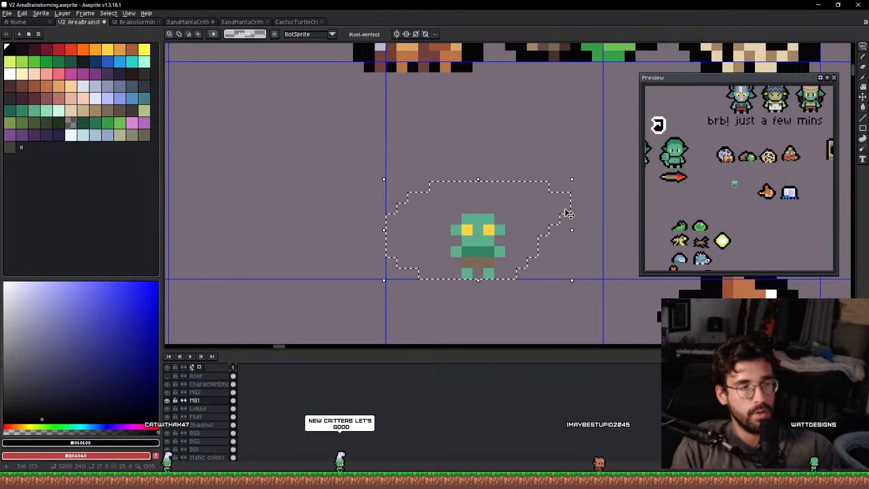
pyautogui.hotkey('shift', 'o')
pyautogui.press('Return')
pyautogui.scroll(-3, 438, 171)
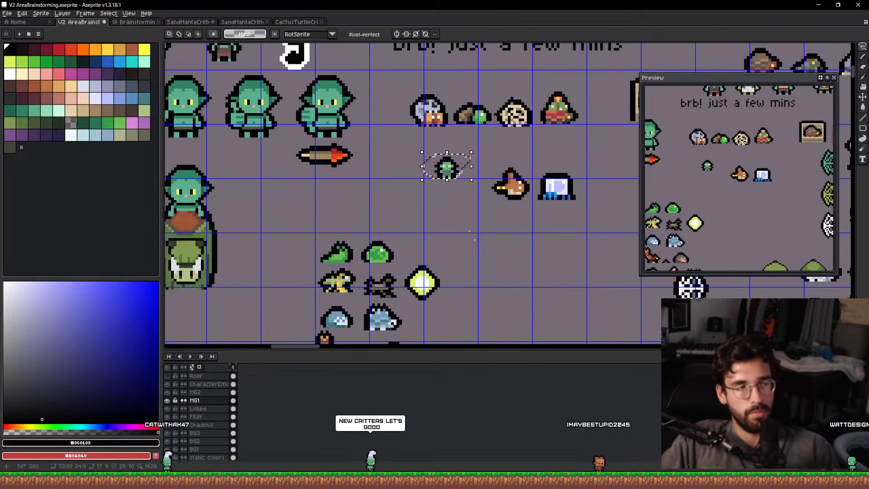
pyautogui.scroll(4, 438, 171)
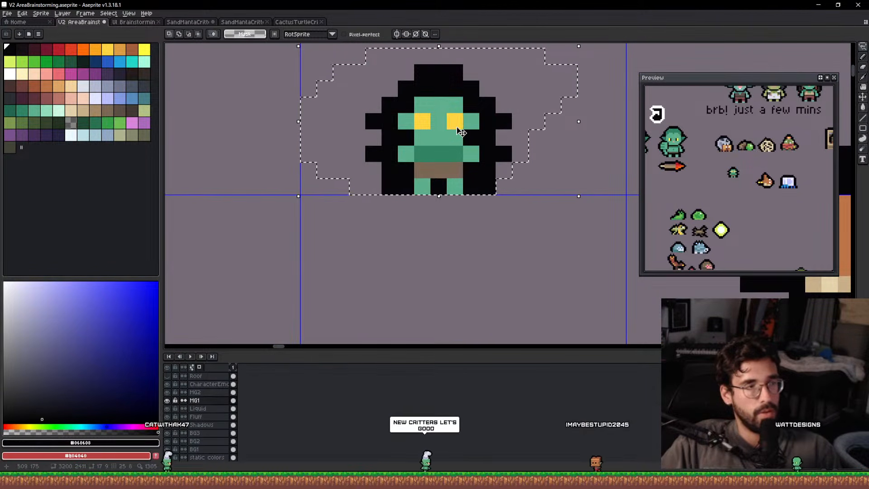
pyautogui.scroll(-1, 466, 133)
pyautogui.hotkey('ctrl', 'd')
# Extend the small character's arms outward and down over the black outline in the same teal green.
pyautogui.press('b')
pyautogui.scroll(1, 461, 145)
pyautogui.keyDown('alt'); pyautogui.click(474, 142); pyautogui.keyUp('alt')
pyautogui.click(471, 166)
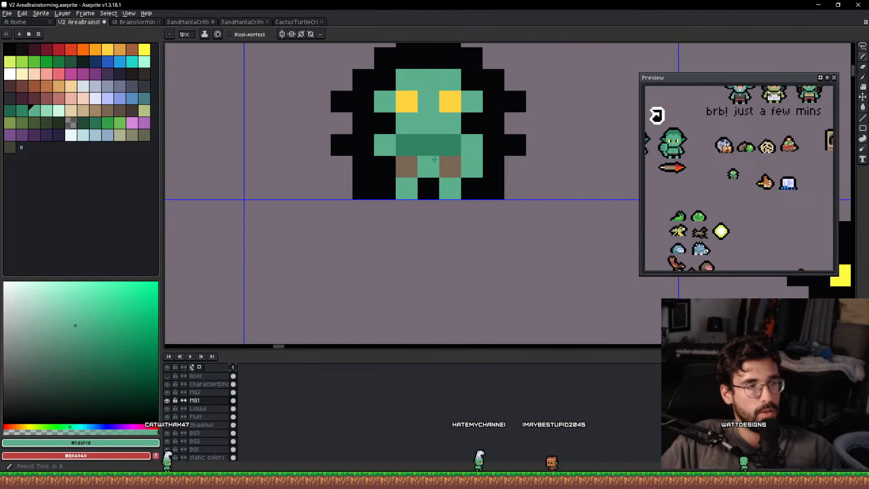
pyautogui.click(363, 166)
pyautogui.click(493, 170)
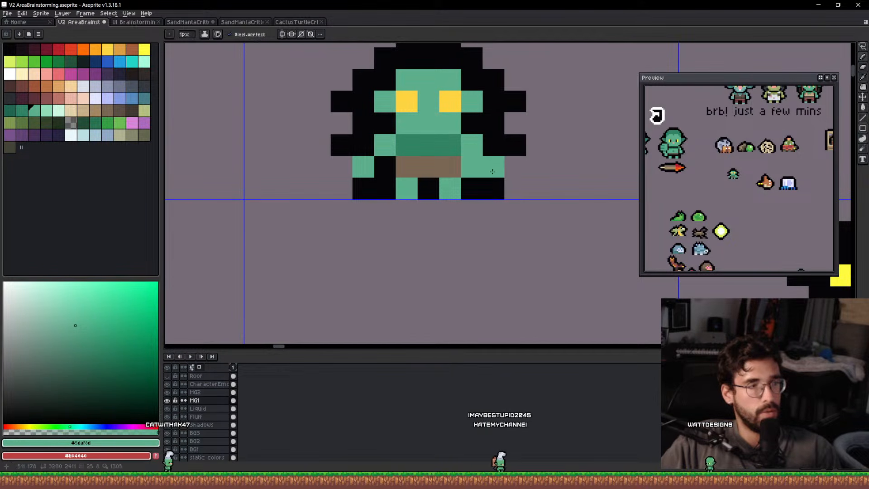
pyautogui.click(490, 185)
# Separate the arms from the body in black, widen the black outline around both hands, and lengthen the shorter arm to the ground.
pyautogui.keyDown('alt'); pyautogui.click(476, 187); pyautogui.keyUp('alt')
pyautogui.click(472, 166)
pyautogui.moveTo(514, 166)
pyautogui.mouseDown()
pyautogui.moveTo(508, 181)
pyautogui.moveTo(537, 183)
pyautogui.mouseUp()
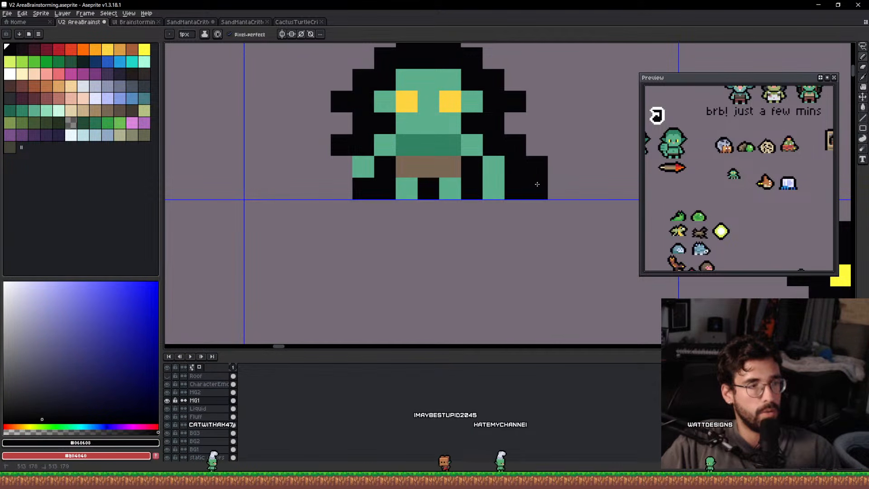
pyautogui.click(342, 185)
pyautogui.moveTo(320, 186); pyautogui.dragTo(320, 167)
pyautogui.keyDown('alt'); pyautogui.click(364, 168); pyautogui.keyUp('alt')
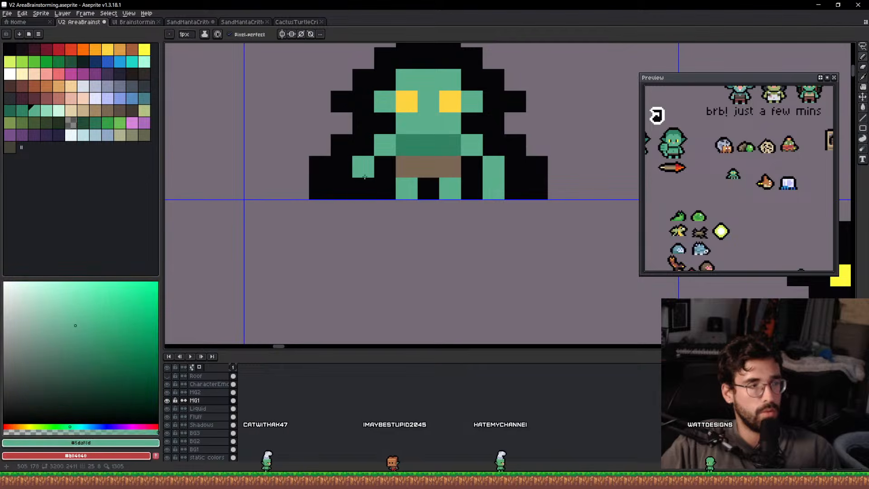
pyautogui.click(364, 185)
# Remove the small green character from the brainstorming canvas and save the file.
pyautogui.scroll(-5, 413, 176)
pyautogui.scroll(-3, 418, 172)
pyautogui.scroll(8, 407, 168)
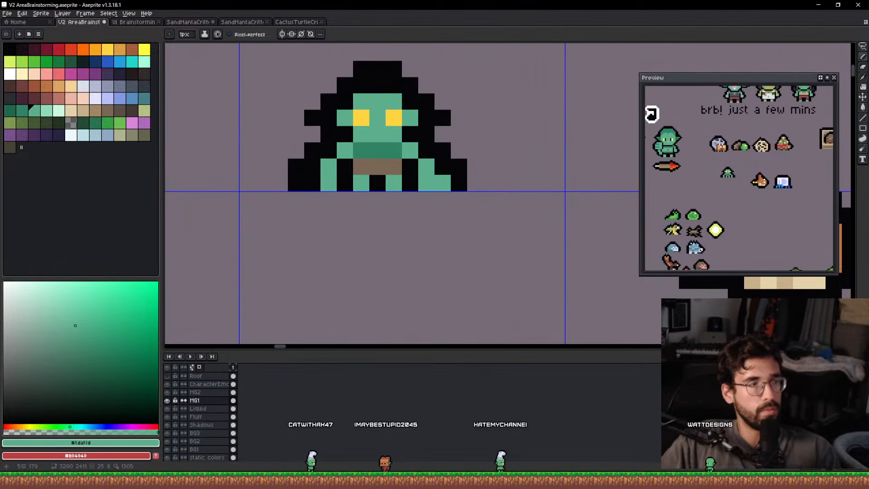
pyautogui.press('e')
pyautogui.press('v')
pyautogui.hotkey('ctrl', 's')
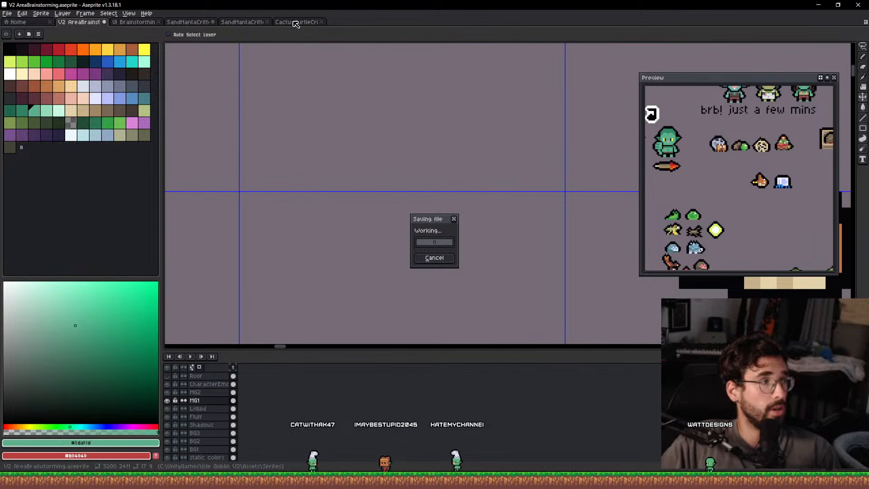
# Return to the SandMantaCritter file and save it, enlarge and center the manta in the preview, and check the idle and walk frames.
pyautogui.click(210, 23)
pyautogui.scroll(-2, 400, 136)
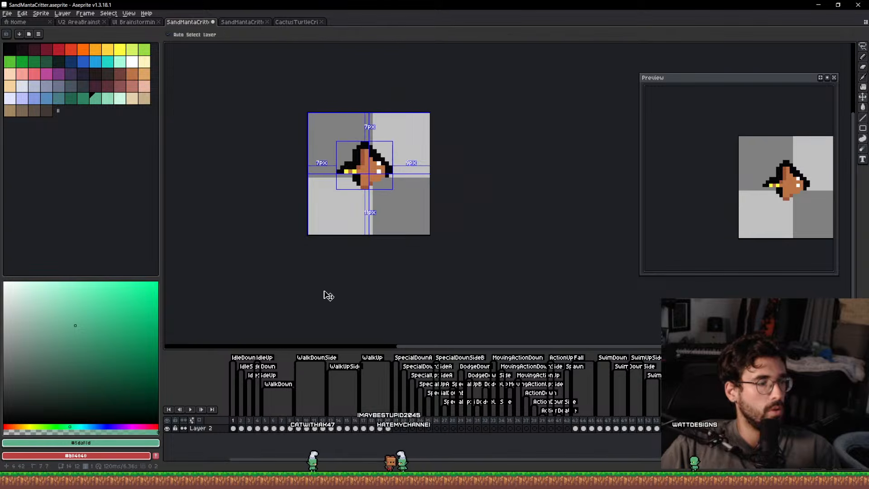
pyautogui.hotkey('ctrl', 's')
pyautogui.click(265, 427)
pyautogui.scroll(2, 742, 179)
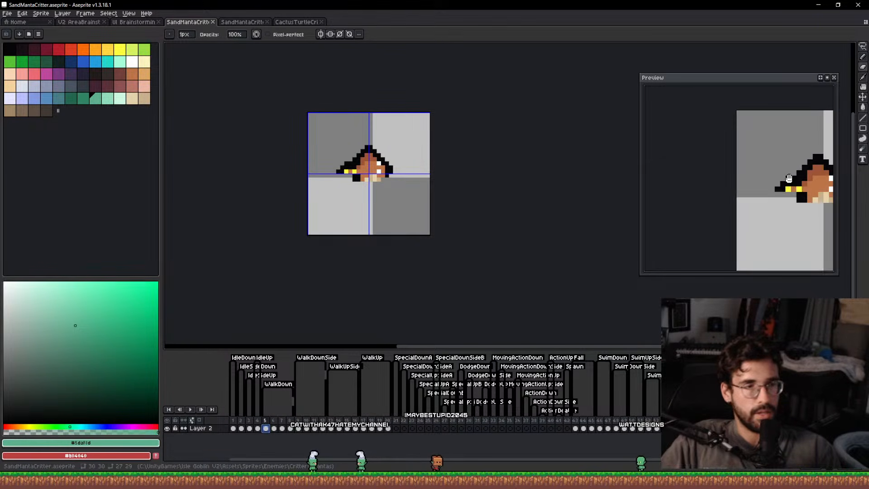
pyautogui.moveTo(788, 178); pyautogui.dragTo(697, 176)
pyautogui.click(234, 428)
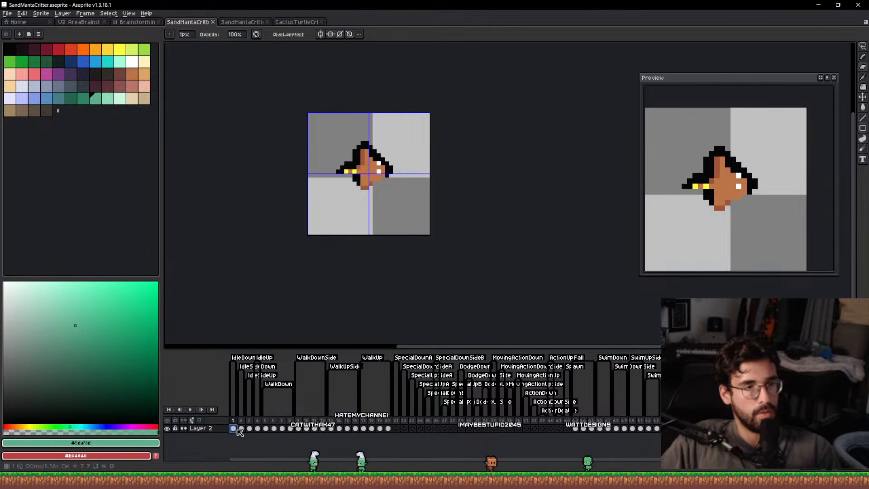
pyautogui.scroll(3, 448, 176)
pyautogui.moveTo(265, 428); pyautogui.dragTo(381, 428)
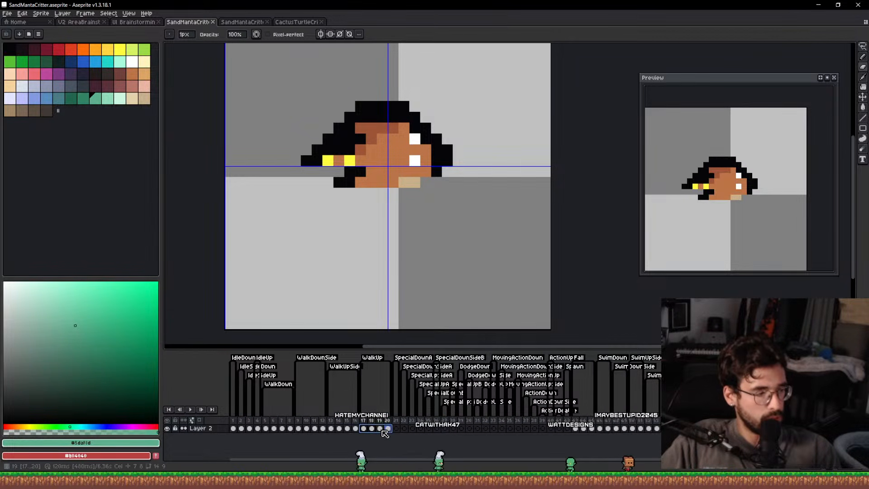
# Replace the crab on frame 43 with the manta copied from frame 6, shifted one pixel down and one pixel right.
pyautogui.click(274, 429)
pyautogui.press('v')
pyautogui.press('b')
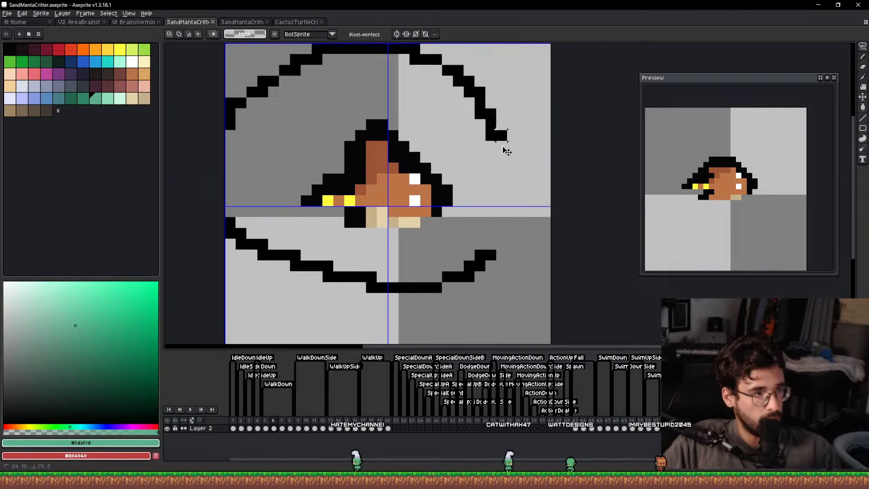
pyautogui.click(574, 428)
pyautogui.click(366, 206)
pyautogui.hotkey('ctrl', 'v')
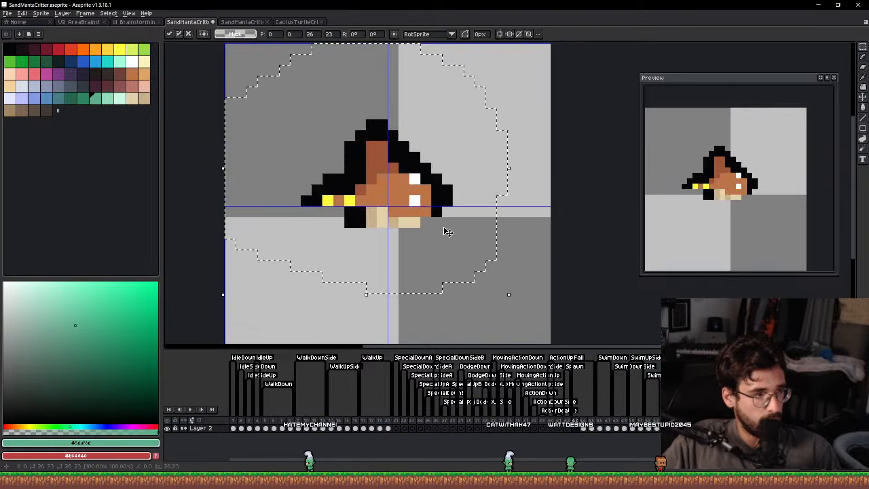
pyautogui.press('Down')
pyautogui.press('Right')
# Erase the frame 43 manta's partial black outline and apply a full black outline around its body with the Outline effect.
pyautogui.hotkey('ctrl', 'd')
pyautogui.keyDown('alt'); pyautogui.click(453, 212); pyautogui.keyUp('alt')
pyautogui.press('w')
pyautogui.click(453, 212)
pyautogui.press('e')
pyautogui.scroll(-9, 431, 211)
pyautogui.click(403, 200)
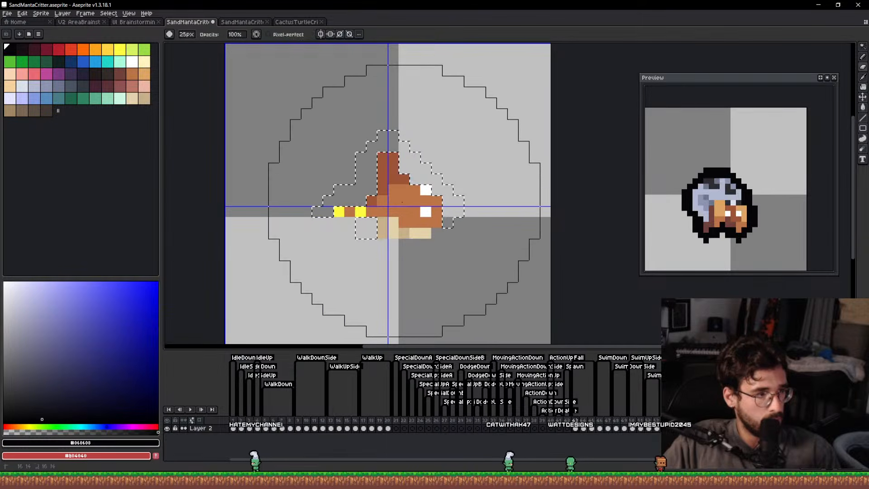
pyautogui.hotkey('ctrl', 'd')
pyautogui.hotkey('shift', 'o')
pyautogui.press('Return')
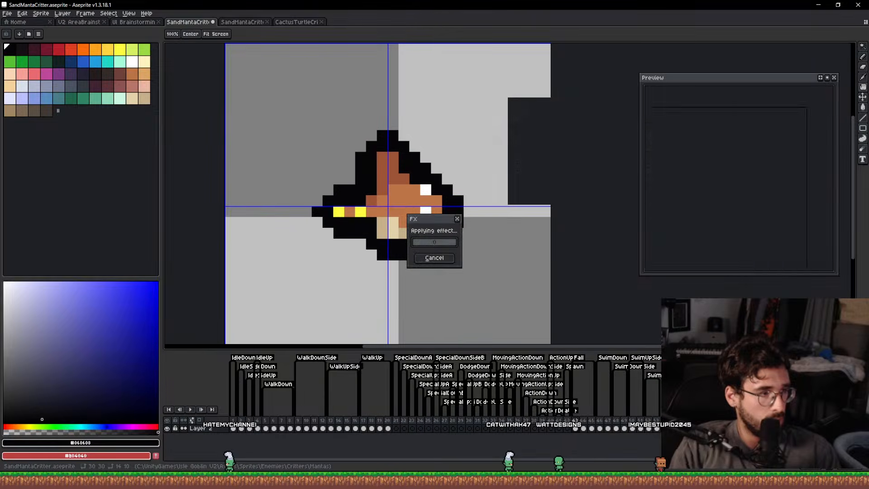
# Shift the outlined manta sprite down about 4 pixels in its current frame and save the file.
pyautogui.press('v')
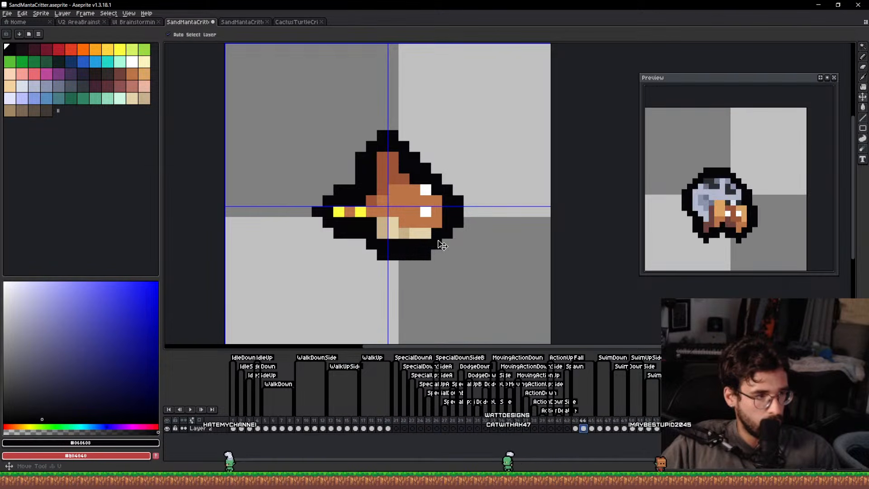
pyautogui.click(584, 428)
pyautogui.moveTo(401, 248); pyautogui.dragTo(401, 284)
pyautogui.hotkey('ctrl', 's')
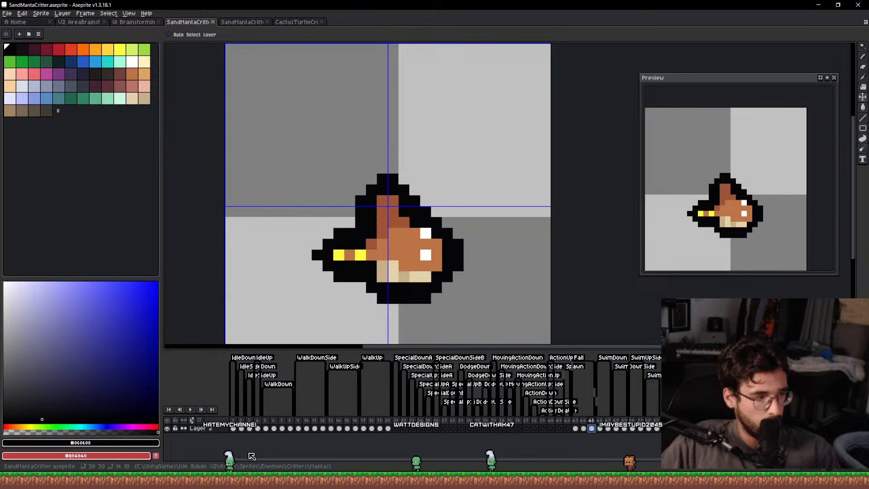
pyautogui.click(266, 427)
pyautogui.click(231, 429)
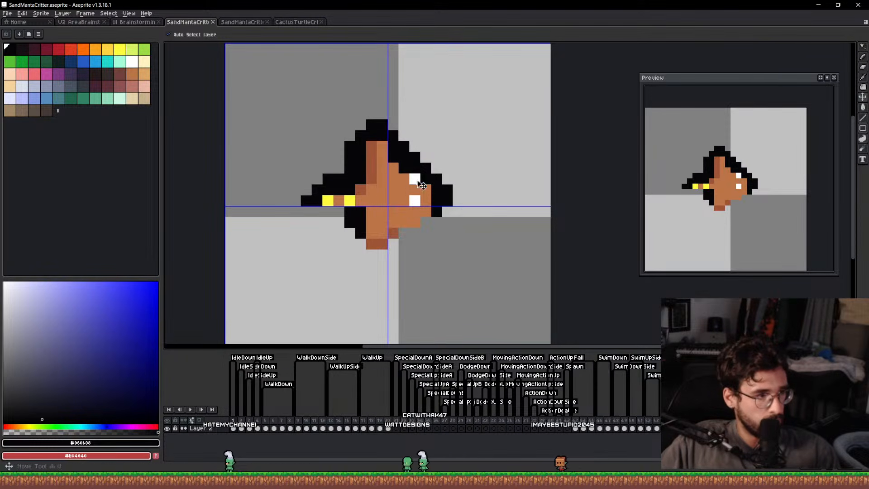
pyautogui.press('q')
pyautogui.moveTo(528, 205)
pyautogui.mouseDown()
pyautogui.moveTo(543, 194)
pyautogui.moveTo(537, 204)
pyautogui.mouseUp()
pyautogui.hotkey('ctrl', 'd')
# Copy the walk cels in frames 5–8 into the empty swim animation frames starting at frame 46.
pyautogui.moveTo(267, 429); pyautogui.dragTo(291, 429)
pyautogui.moveTo(604, 429); pyautogui.dragTo(656, 429)
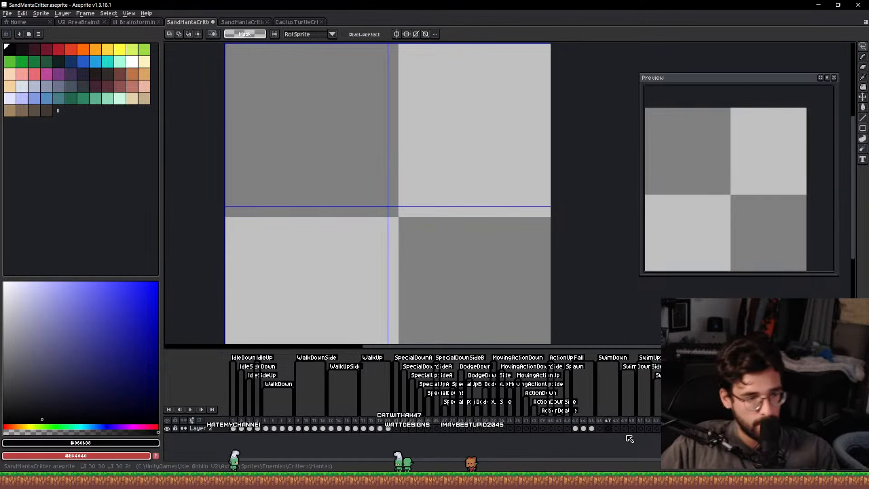
pyautogui.click(632, 428)
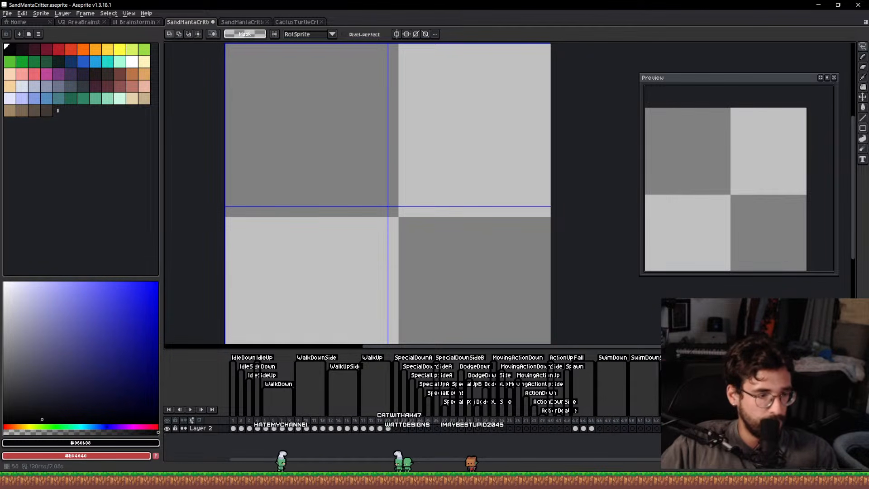
pyautogui.moveTo(266, 428); pyautogui.dragTo(290, 428)
pyautogui.moveTo(293, 428); pyautogui.dragTo(293, 427)
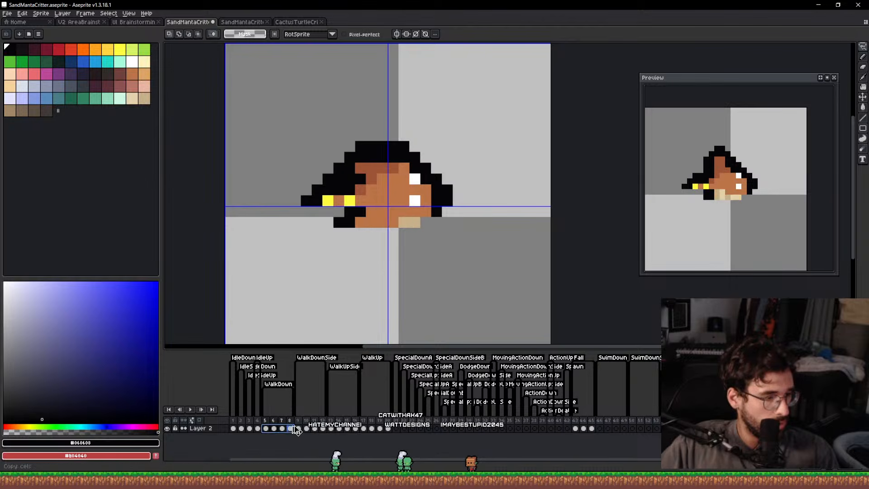
pyautogui.moveTo(627, 431); pyautogui.dragTo(630, 429)
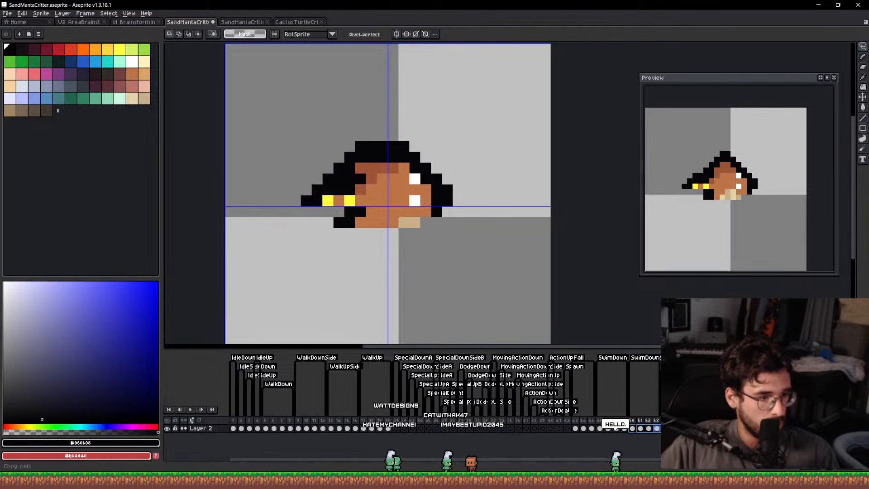
pyautogui.moveTo(722, 428); pyautogui.dragTo(730, 428)
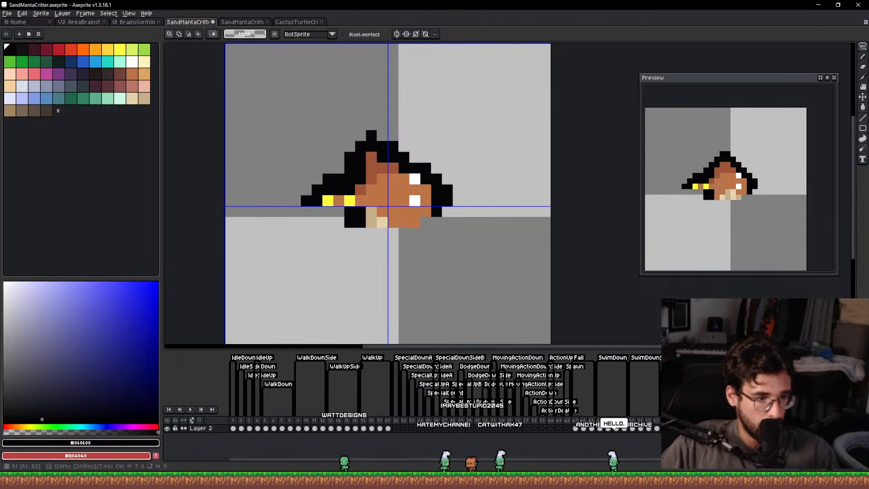
pyautogui.click(706, 428)
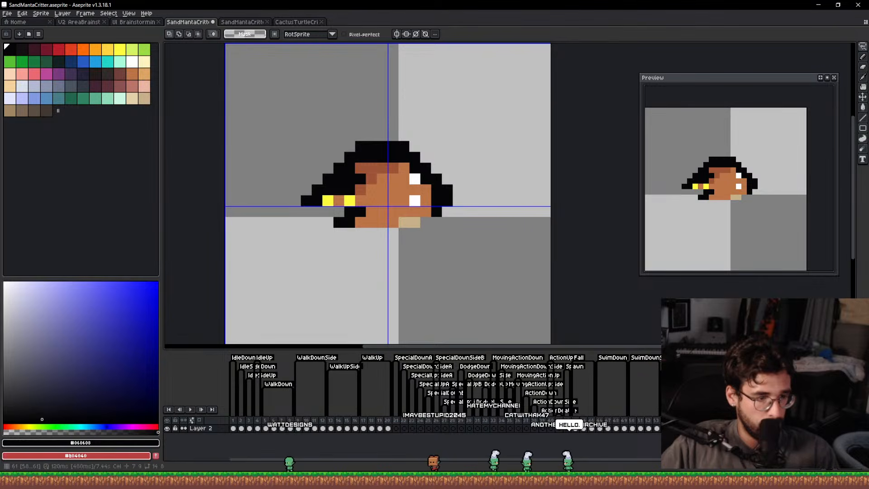
pyautogui.click(730, 428)
pyautogui.hotkey('alt', 'c')
pyautogui.moveTo(368, 213); pyautogui.dragTo(436, 240)
pyautogui.scroll(3, 436, 239)
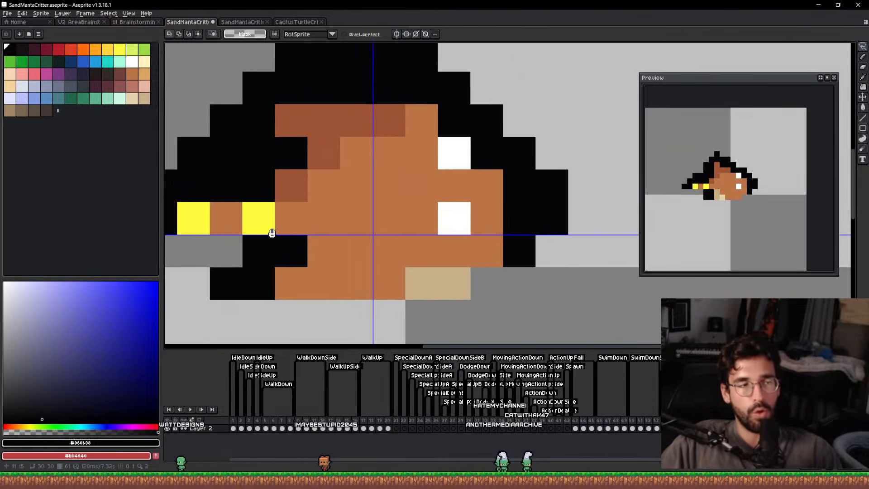
pyautogui.moveTo(268, 233); pyautogui.dragTo(292, 223)
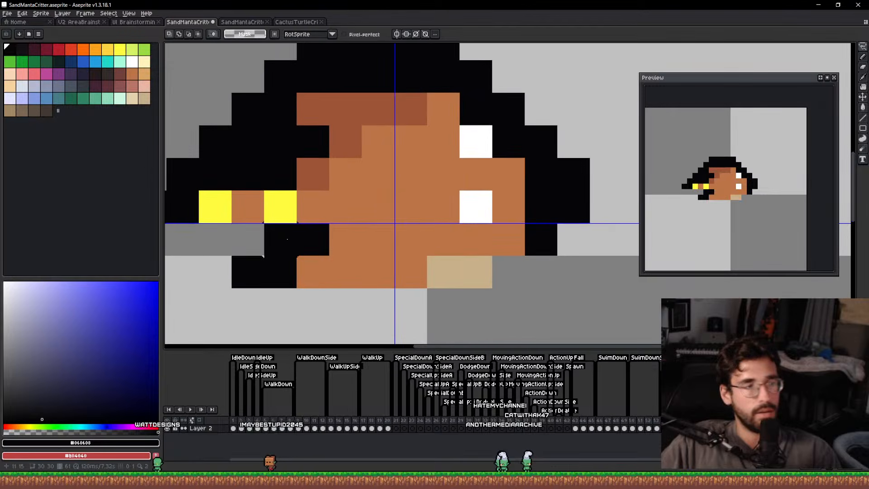
pyautogui.scroll(-3, 346, 240)
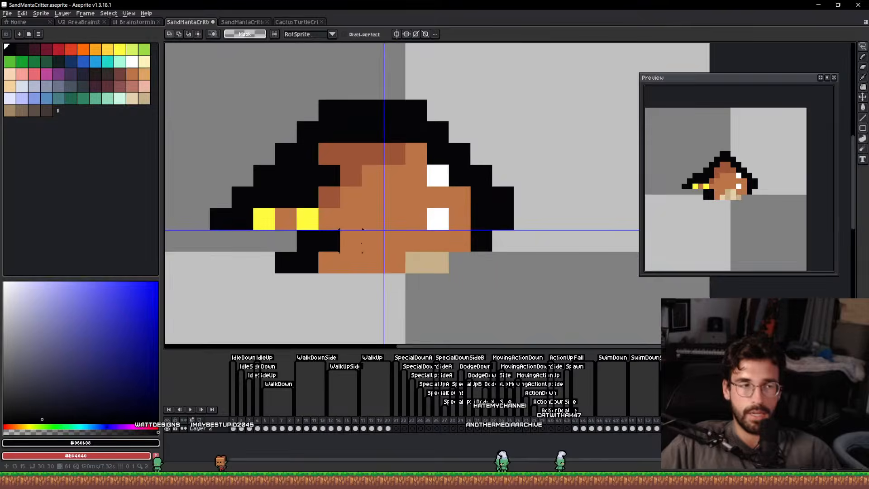
pyautogui.moveTo(334, 145); pyautogui.dragTo(338, 135)
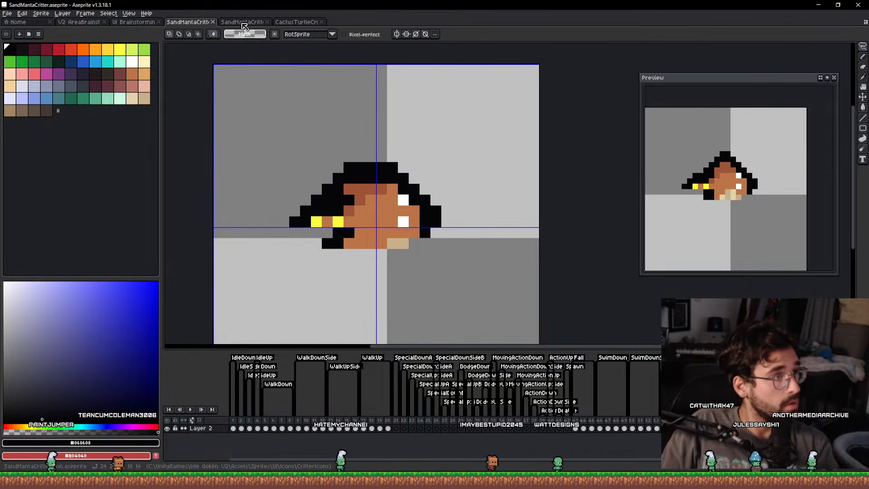
# Close the CactusTurtle critter file and switch to the V2 AreaBrainstorming document.
pyautogui.click(242, 22)
pyautogui.click(296, 22)
pyautogui.middleClick(297, 23)
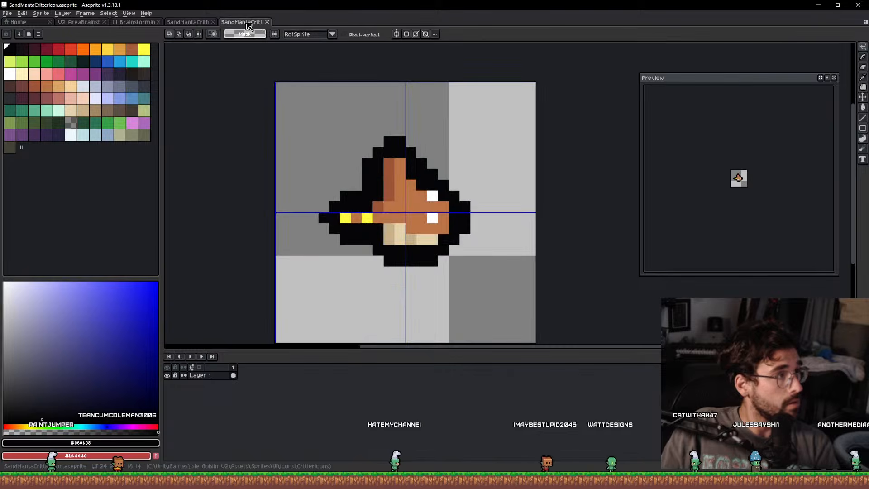
pyautogui.click(188, 22)
pyautogui.click(129, 21)
pyautogui.click(73, 21)
# Lasso the orange manta sprite and move it up to the end of the critter row, before the framed critter.
pyautogui.scroll(-4, 378, 93)
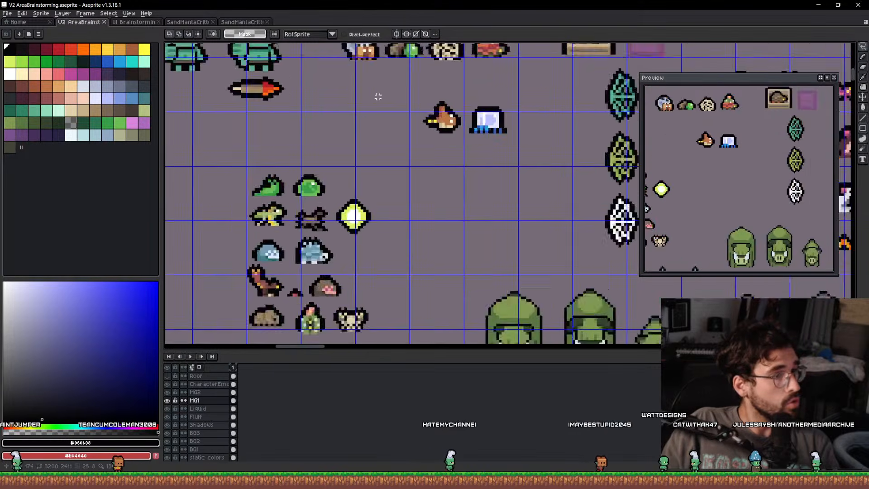
pyautogui.scroll(3, 452, 109)
pyautogui.press('v')
pyautogui.press('q')
pyautogui.moveTo(459, 97)
pyautogui.mouseDown()
pyautogui.moveTo(363, 146)
pyautogui.moveTo(443, 73)
pyautogui.mouseUp()
pyautogui.moveTo(432, 116); pyautogui.dragTo(393, 239)
pyautogui.moveTo(393, 239)
pyautogui.mouseDown()
pyautogui.moveTo(496, 157)
pyautogui.moveTo(177, 109)
pyautogui.moveTo(846, 167)
pyautogui.moveTo(390, 201)
pyautogui.moveTo(368, 190)
pyautogui.mouseUp()
pyautogui.hotkey('ctrl', 'd')
pyautogui.scroll(-3, 359, 192)
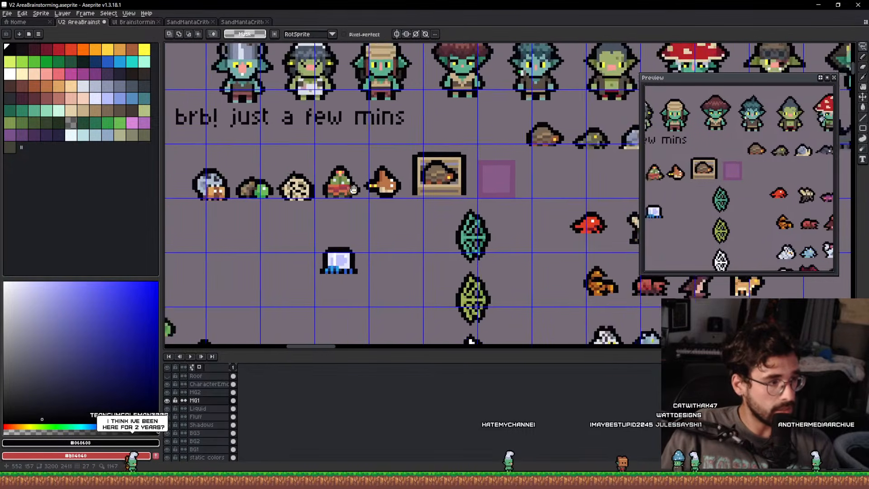
# Select the row of five critters, shift it slightly left away from the framed critter, and save the file.
pyautogui.press('m')
pyautogui.moveTo(222, 201); pyautogui.dragTo(458, 149)
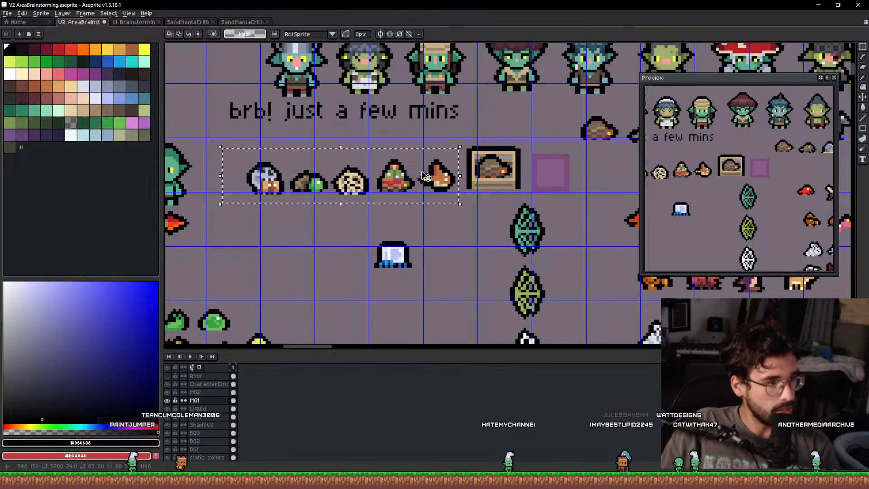
pyautogui.moveTo(437, 180); pyautogui.dragTo(416, 183)
pyautogui.hotkey('ctrl', 'd')
pyautogui.hotkey('ctrl', 's')
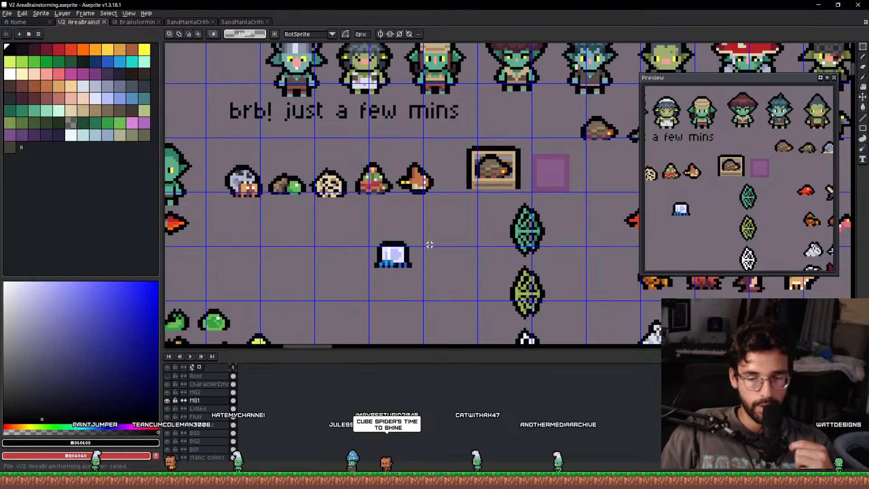
# Erase the lowest pixel row of the right-hand legs on the white and blue cube critter.
pyautogui.scroll(3, 373, 248)
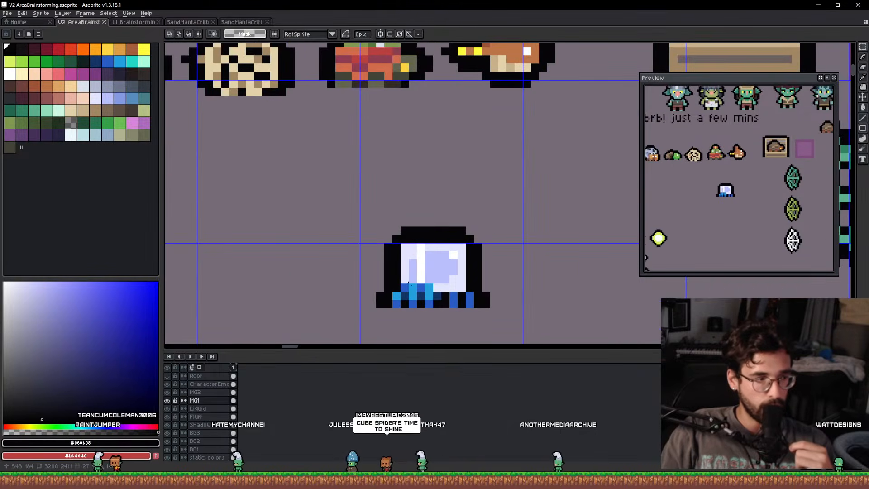
pyautogui.moveTo(453, 296); pyautogui.dragTo(428, 285)
pyautogui.press('e')
pyautogui.click(420, 291)
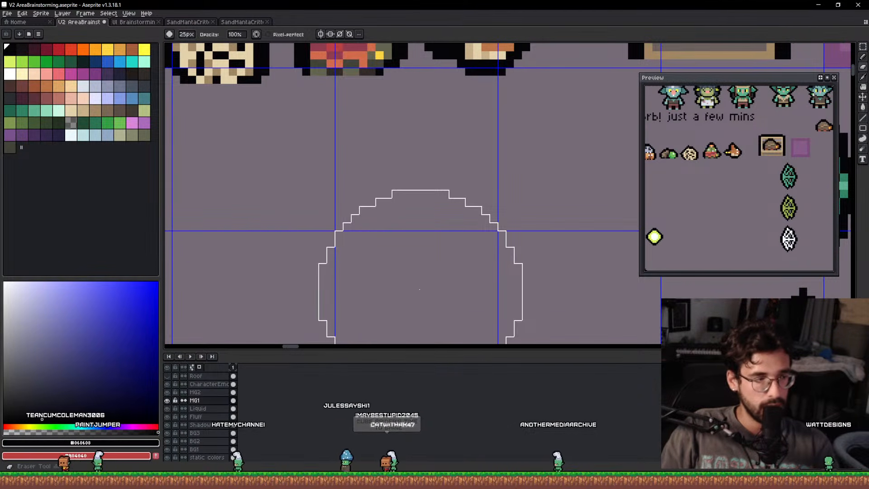
pyautogui.hotkey('ctrl', 'z')
pyautogui.scroll(-16, 422, 291)
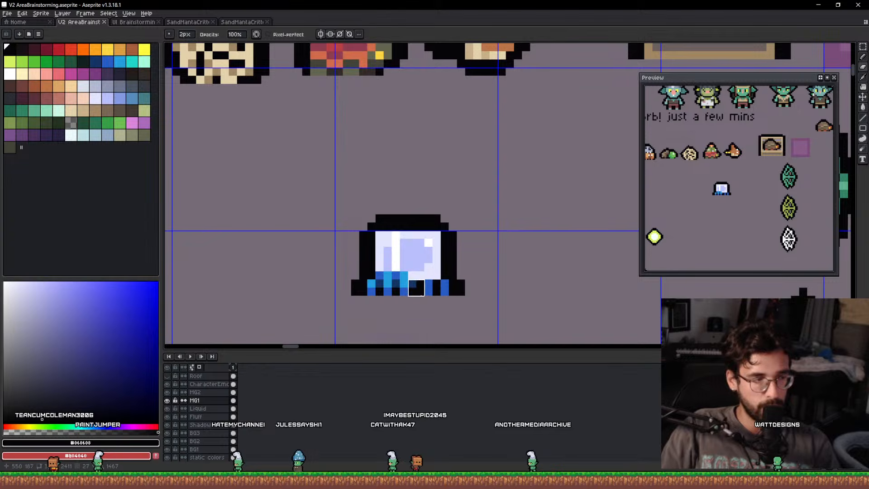
pyautogui.moveTo(424, 296); pyautogui.dragTo(490, 296)
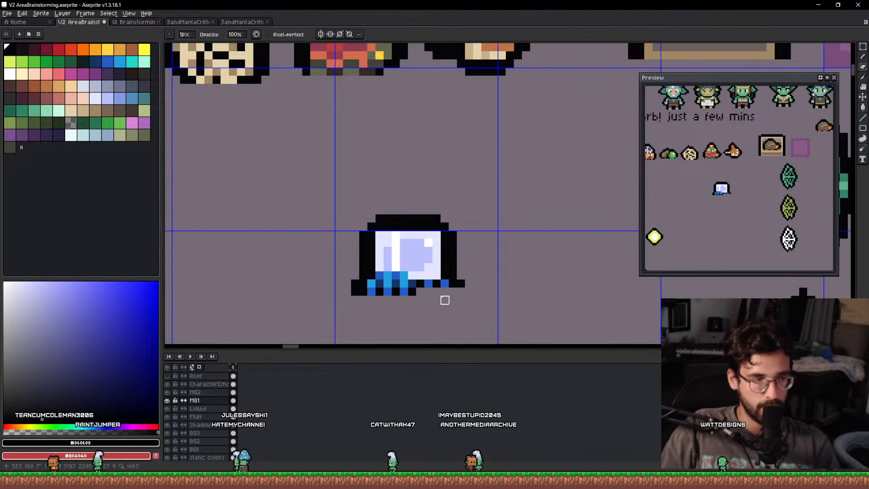
# Redraw the cube critter's rightmost leg one pixel higher in its sampled blue, add the black outline beside it, and save.
pyautogui.keyDown('alt'); pyautogui.click(444, 283); pyautogui.keyUp('alt')
pyautogui.press('b')
pyautogui.click(445, 276)
pyautogui.scroll(-4, 447, 279)
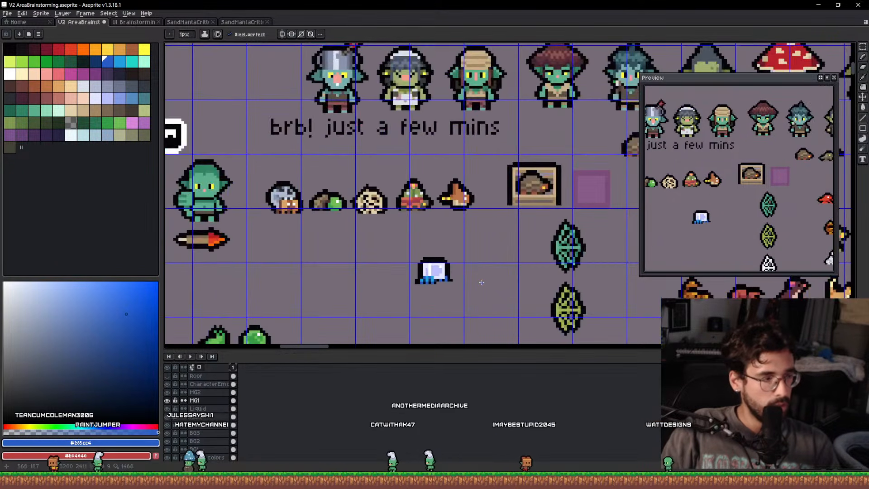
pyautogui.scroll(5, 465, 282)
pyautogui.keyDown('alt'); pyautogui.click(416, 271); pyautogui.keyUp('alt')
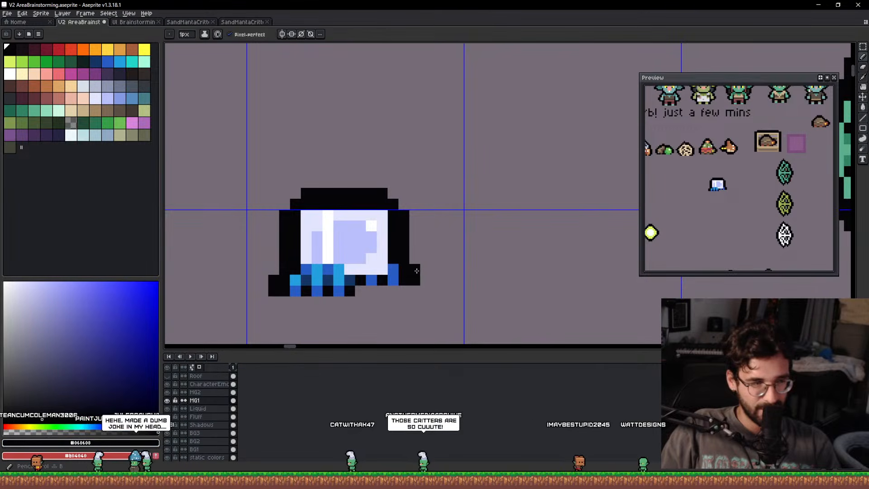
pyautogui.hotkey('ctrl', 's')
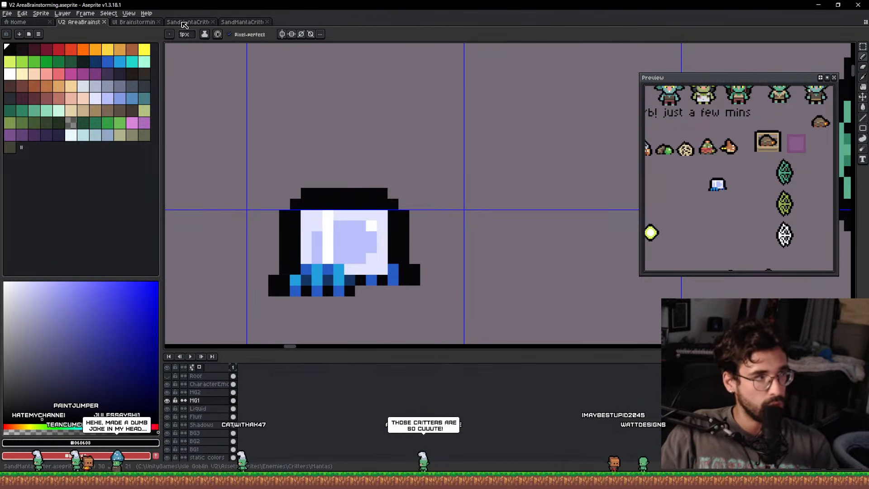
# Undo the recent erasing and redrawing of the cube critter's right-hand legs.
pyautogui.click(190, 22)
pyautogui.click(88, 22)
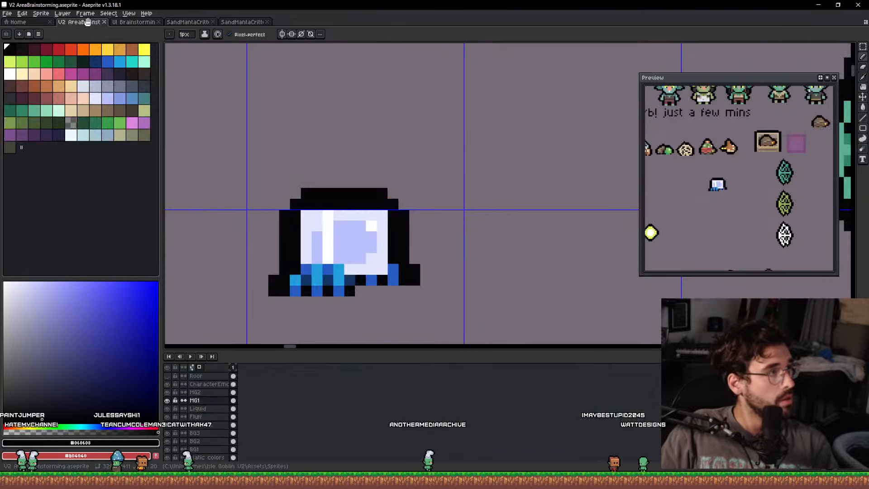
pyautogui.press('v')
pyautogui.press('q')
pyautogui.moveTo(481, 233)
pyautogui.mouseDown()
pyautogui.moveTo(401, 338)
pyautogui.moveTo(518, 161)
pyautogui.mouseUp()
pyautogui.hotkey('ctrl', 'z')
pyautogui.hotkey('ctrl', 'z')
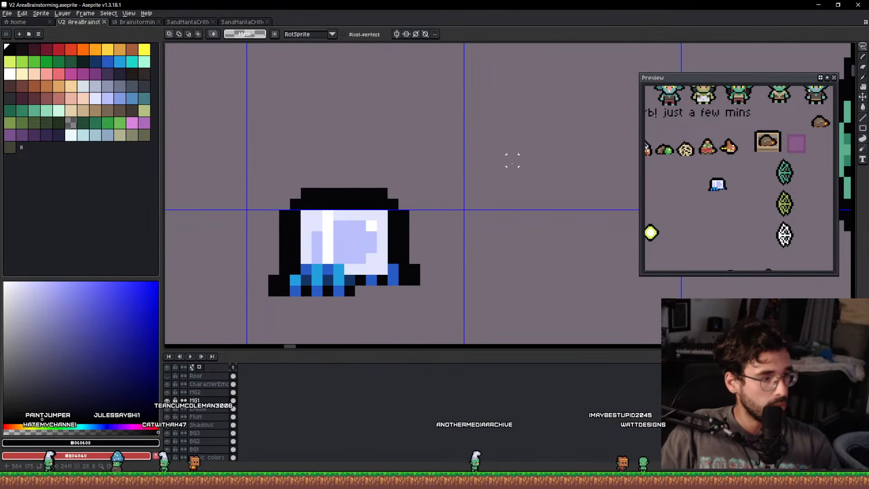
pyautogui.hotkey('ctrl', 'z')
pyautogui.hotkey('ctrl', 'z')
pyautogui.moveTo(501, 217)
pyautogui.mouseDown()
pyautogui.moveTo(420, 87)
pyautogui.moveTo(500, 180)
pyautogui.mouseUp()
pyautogui.hotkey('ctrl', 'd')
# Extend the cube critter's three left legs one pixel lower in the sampled blue and outline them in black.
pyautogui.press('b')
pyautogui.keyDown('alt'); pyautogui.click(343, 271); pyautogui.keyUp('alt')
pyautogui.click(343, 282)
pyautogui.click(323, 282)
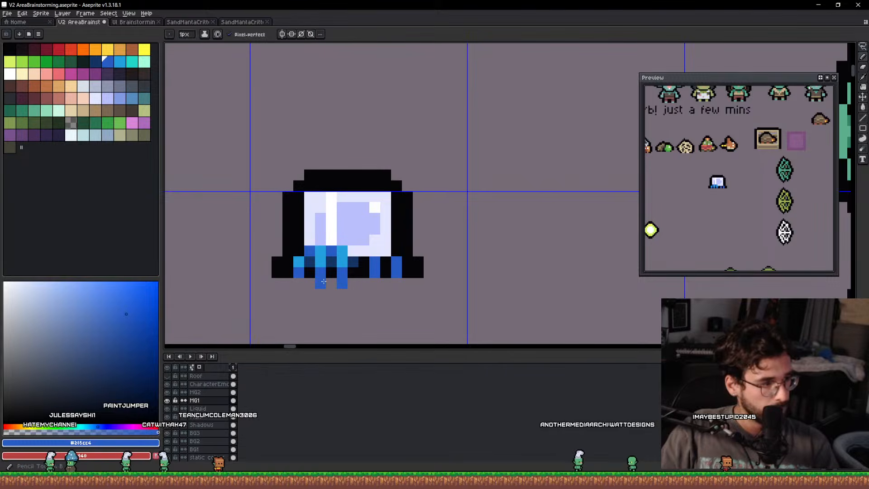
pyautogui.keyDown('alt'); pyautogui.click(309, 273); pyautogui.keyUp('alt')
pyautogui.click(308, 285)
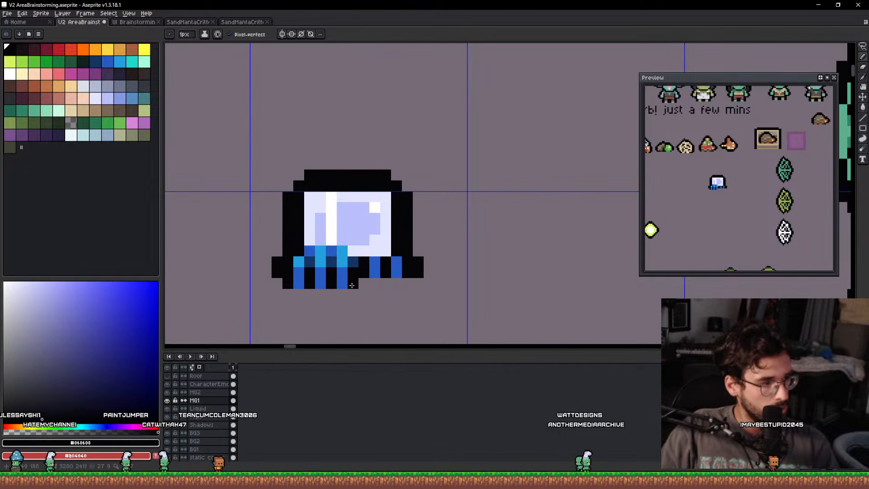
# Lasso the cube critter and place it over the purple square beside the framed critter to check its size.
pyautogui.scroll(-4, 405, 265)
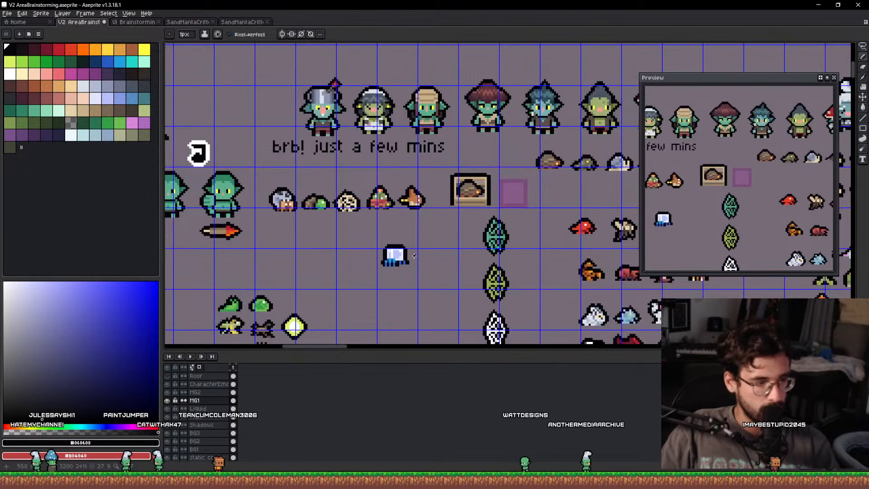
pyautogui.scroll(3, 414, 256)
pyautogui.press('q')
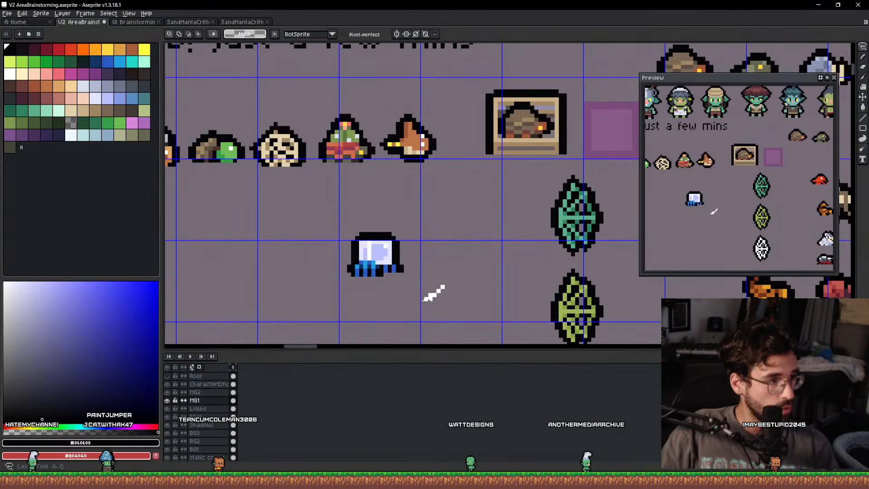
pyautogui.moveTo(430, 293); pyautogui.dragTo(446, 226)
pyautogui.scroll(-1, 376, 246)
pyautogui.moveTo(384, 254)
pyautogui.mouseDown()
pyautogui.moveTo(596, 141)
pyautogui.moveTo(585, 151)
pyautogui.mouseUp()
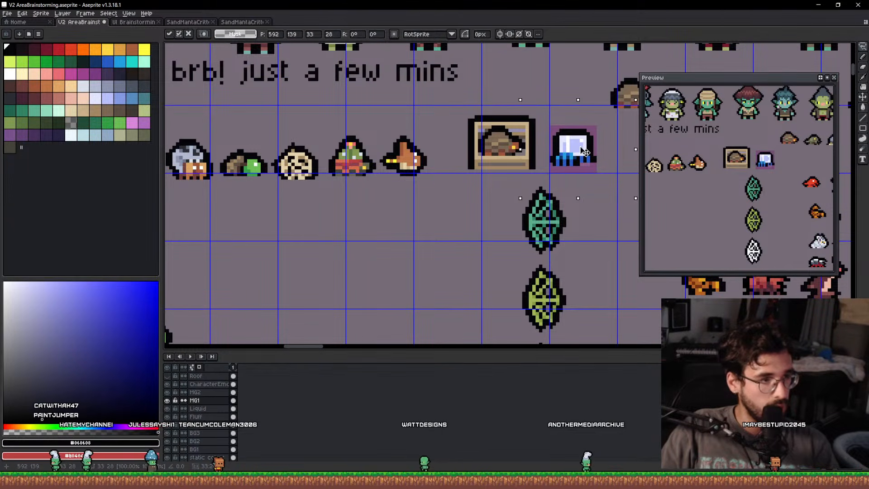
pyautogui.scroll(2, 585, 151)
pyautogui.scroll(-3, 584, 152)
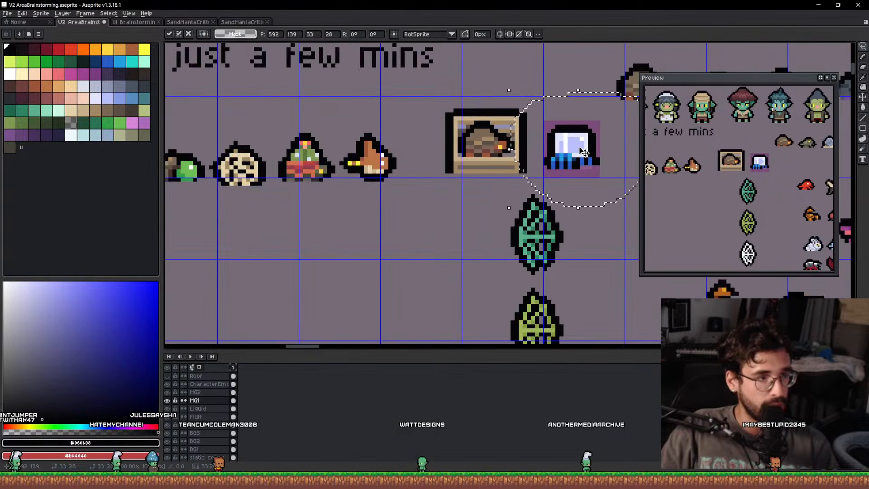
# Move the cube critter back to the empty area below the critter row and switch to the UI Brainstorming document.
pyautogui.moveTo(572, 149); pyautogui.dragTo(320, 236)
pyautogui.moveTo(320, 236); pyautogui.dragTo(357, 253)
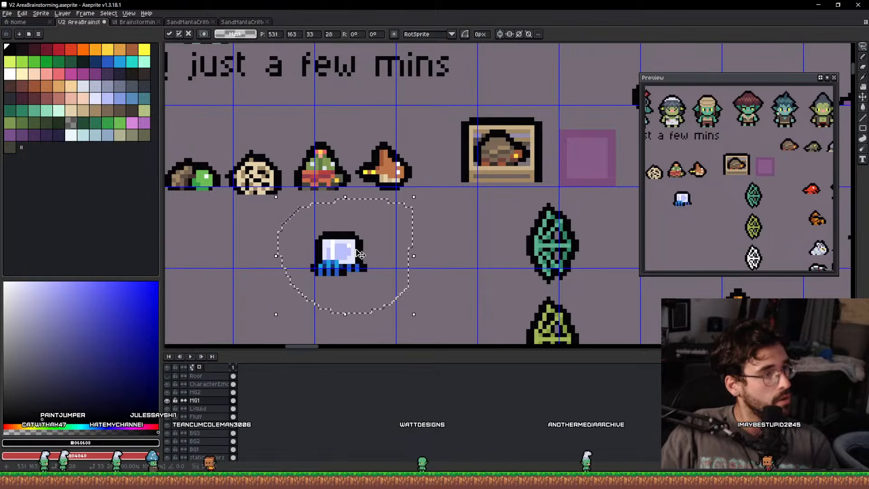
pyautogui.scroll(-1, 356, 252)
pyautogui.moveTo(435, 263)
pyautogui.mouseDown()
pyautogui.moveTo(396, 235)
pyautogui.moveTo(430, 257)
pyautogui.mouseUp()
pyautogui.click(143, 21)
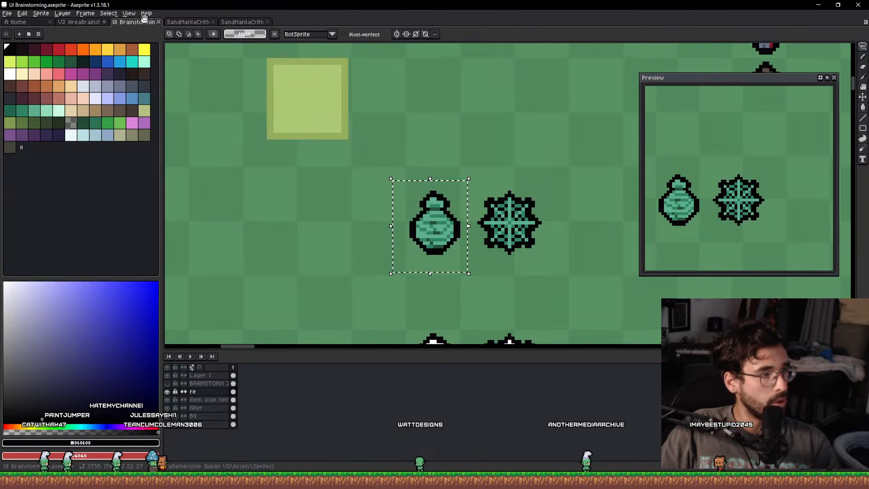
# Switch to the SandMantaCritterIcon document and replace the manta with the pasted cube critter, centred on the canvas.
pyautogui.click(196, 21)
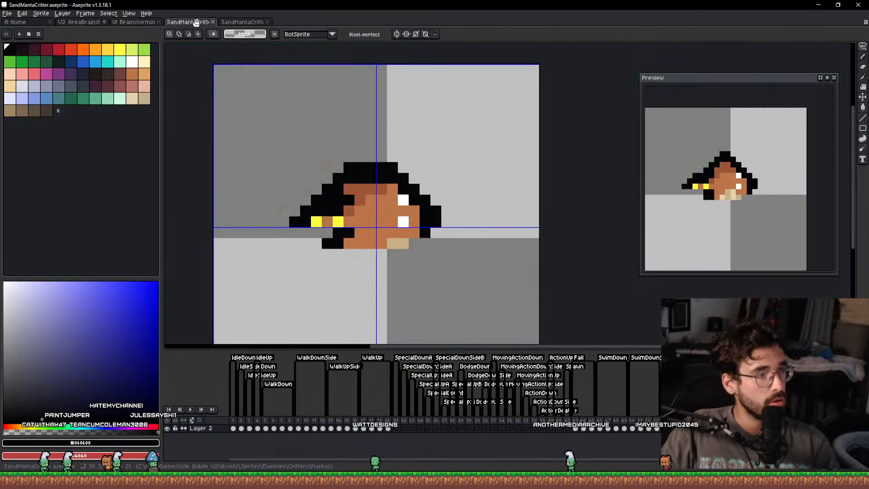
pyautogui.click(242, 22)
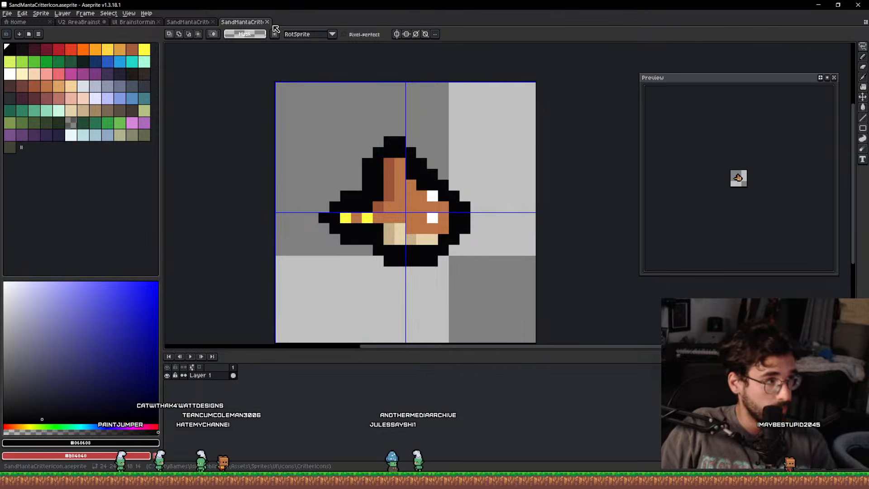
pyautogui.moveTo(376, 195); pyautogui.dragTo(337, 185)
pyautogui.press('v')
pyautogui.press('e')
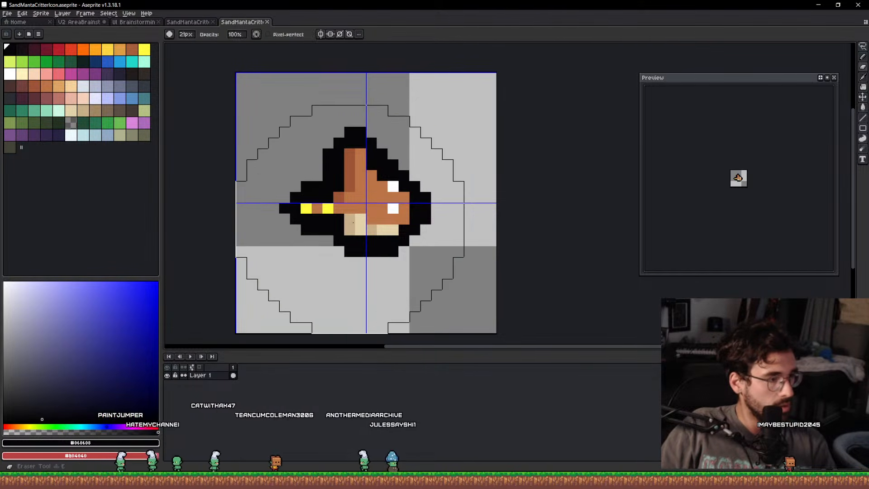
pyautogui.click(350, 219)
pyautogui.hotkey('ctrl', 'v')
pyautogui.moveTo(447, 222)
pyautogui.mouseDown()
pyautogui.moveTo(384, 201)
pyautogui.moveTo(377, 209)
pyautogui.mouseUp()
pyautogui.hotkey('ctrl', 'd')
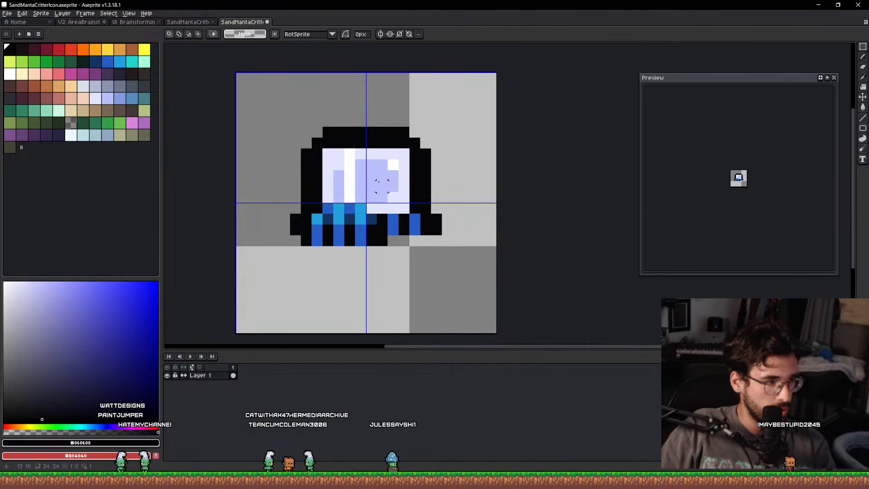
# Draw a black outline beneath the cube critter's blue legs in the icon and fill the gaps with black.
pyautogui.press('i')
pyautogui.press('b')
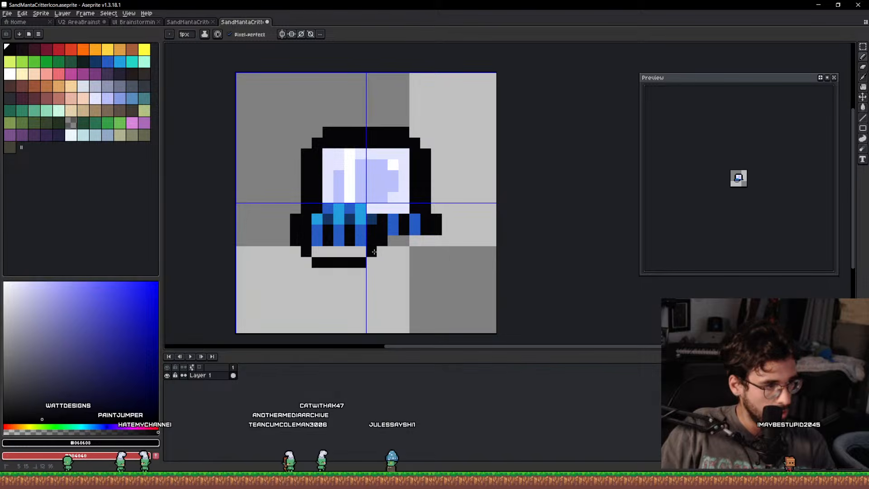
pyautogui.keyDown('alt'); pyautogui.click(339, 233); pyautogui.keyUp('alt')
pyautogui.moveTo(317, 230); pyautogui.dragTo(317, 241)
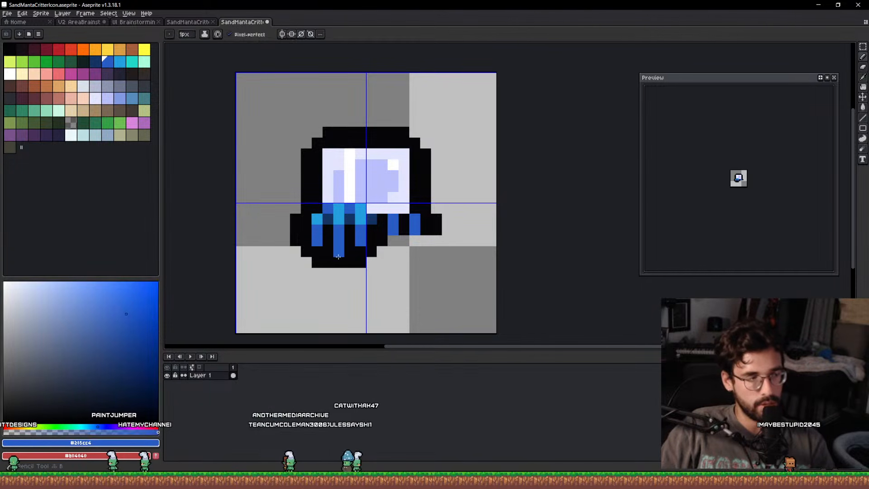
pyautogui.keyDown('alt'); pyautogui.click(404, 230); pyautogui.keyUp('alt')
pyautogui.click(405, 244)
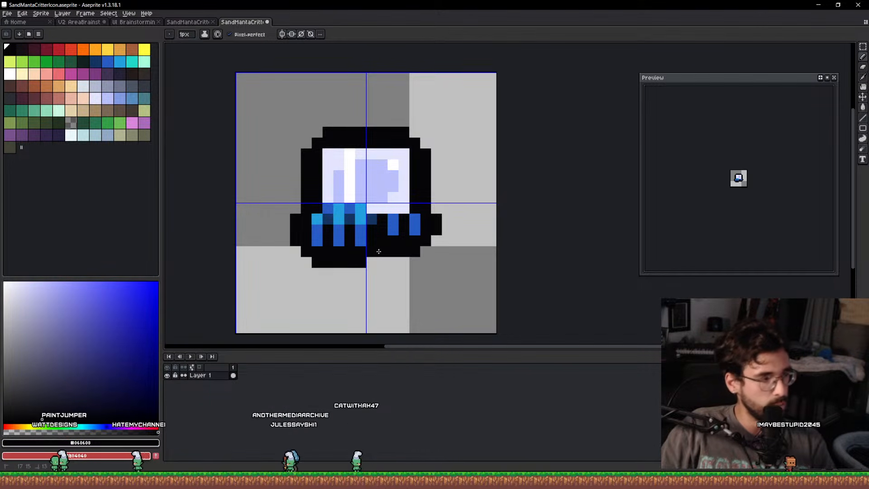
pyautogui.scroll(-3, 381, 252)
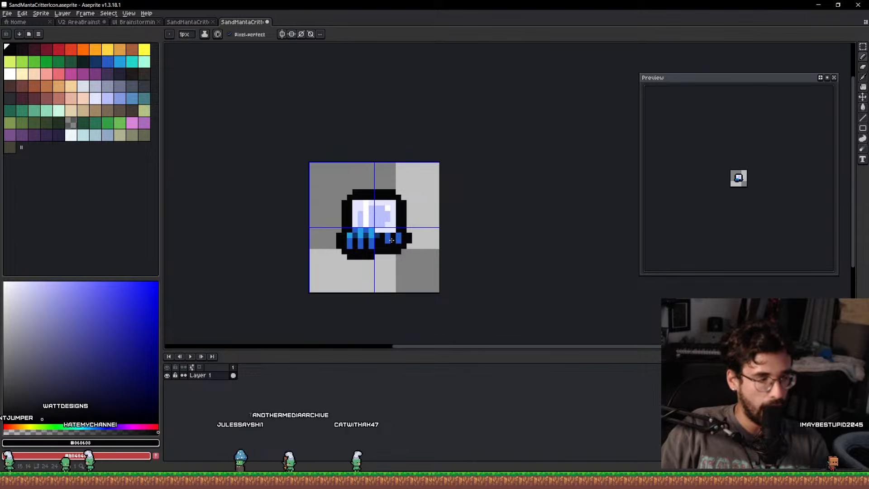
pyautogui.moveTo(428, 217); pyautogui.dragTo(411, 210)
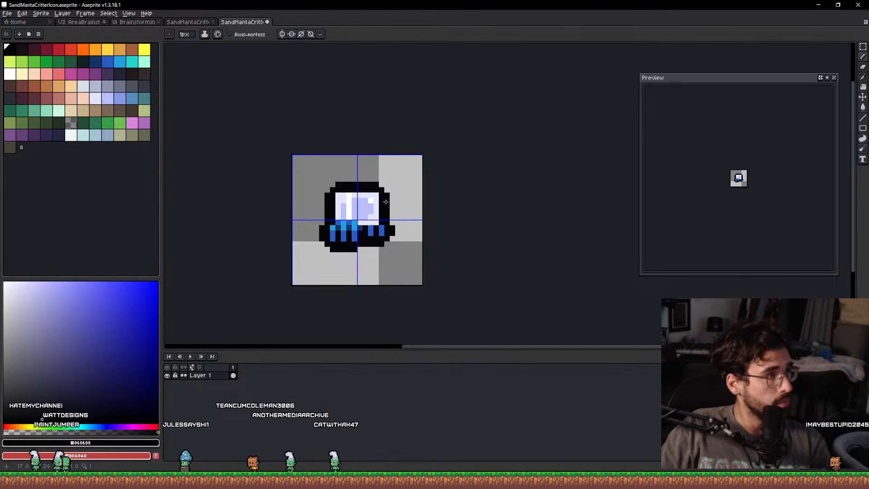
# Undo back to the manta icon, save it in its file, and redo the cube critter artwork.
pyautogui.press('ctrl')
pyautogui.hotkey('ctrl', 'z')
pyautogui.hotkey('ctrl', 'z')
pyautogui.hotkey('ctrl', 'z')
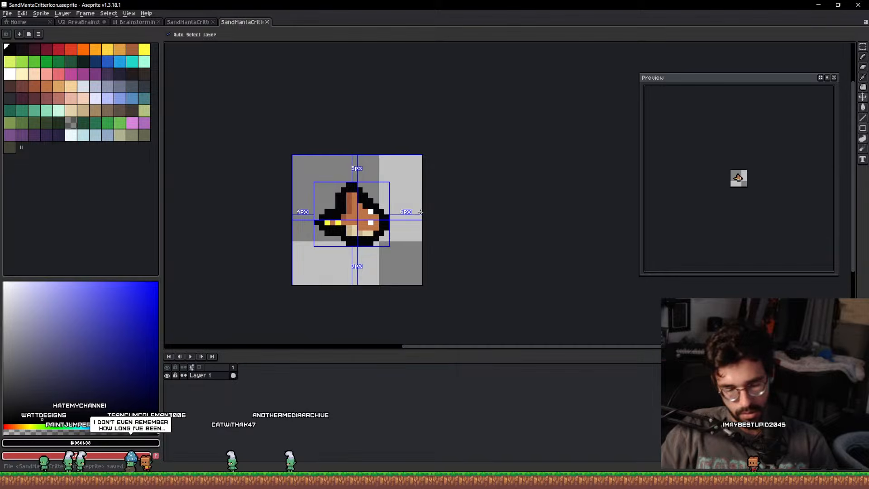
pyautogui.hotkey('ctrl', 'y')
pyautogui.hotkey('ctrl', 'y')
pyautogui.hotkey('ctrl', 'y')
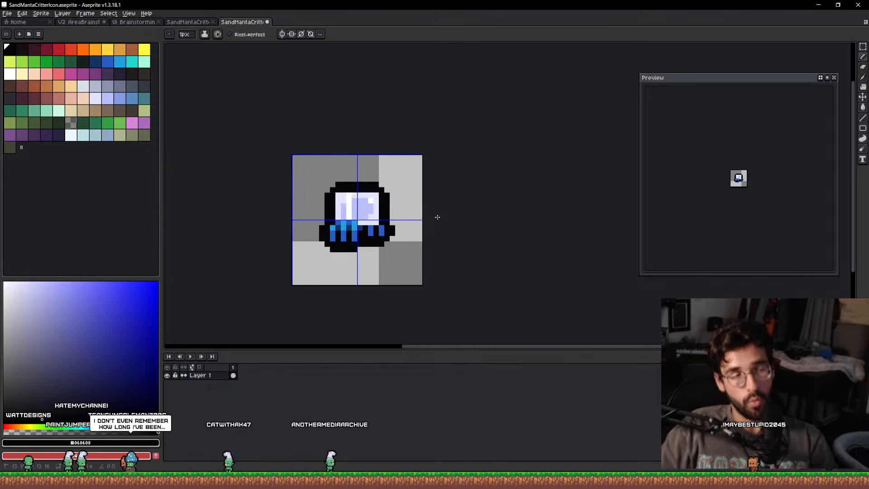
# Save the cube critter icon as IceSpiderCritterIcon.aseprite in the CritterIcons folder.
pyautogui.hotkey('ctrl', 'shift', 's')
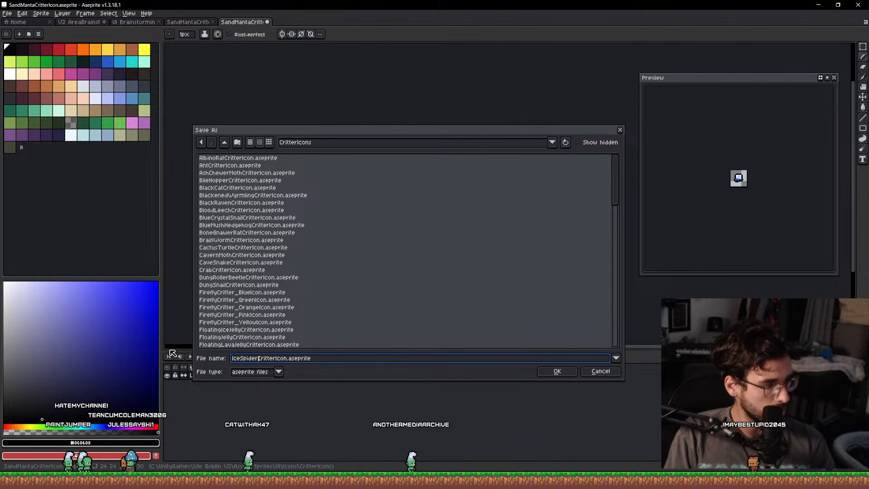
pyautogui.write('IceSpider')
pyautogui.press('Return')
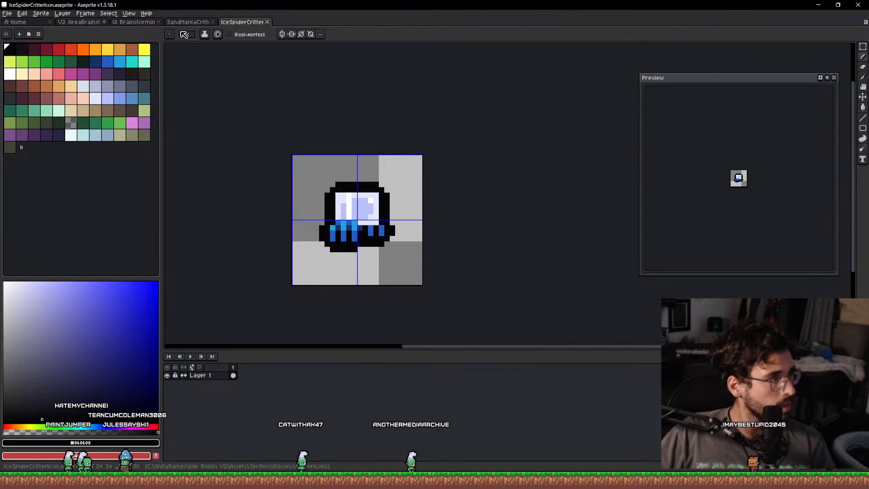
# Save the SandMantaCritter animation document as IceSpiderCritter.aseprite in the Spiders folder.
pyautogui.click(191, 21)
pyautogui.hotkey('ctrl', 'shift', 's')
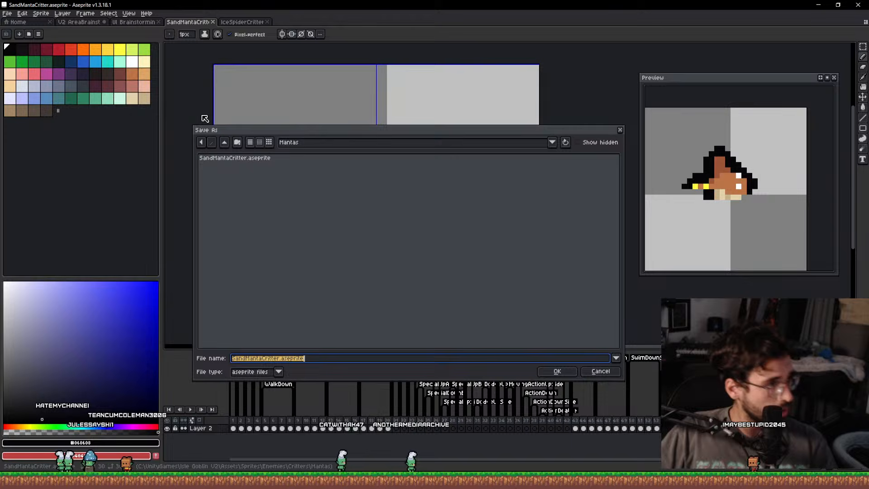
pyautogui.click(224, 144)
pyautogui.scroll(-3, 243, 269)
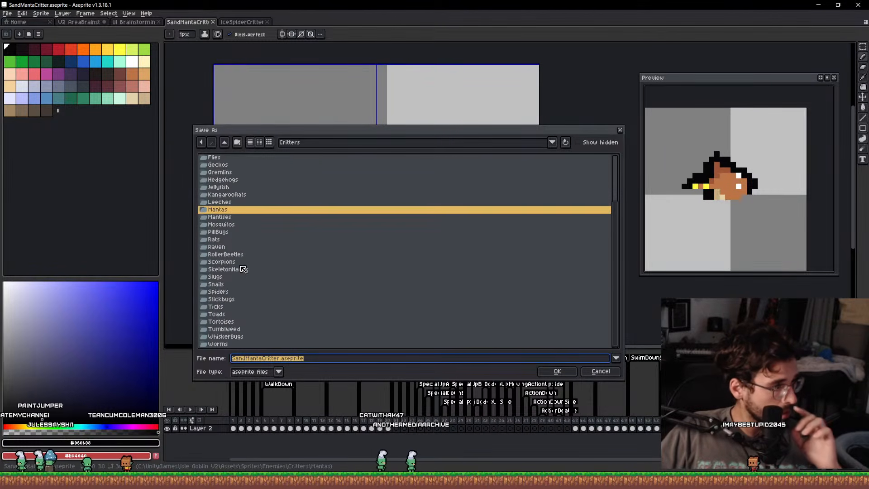
pyautogui.doubleClick(242, 292)
pyautogui.moveTo(263, 358); pyautogui.dragTo(150, 349)
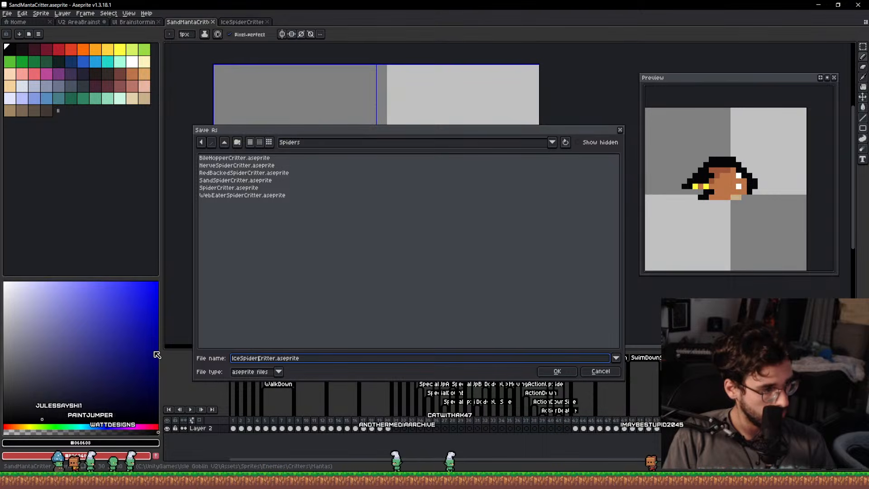
pyautogui.press('Return')
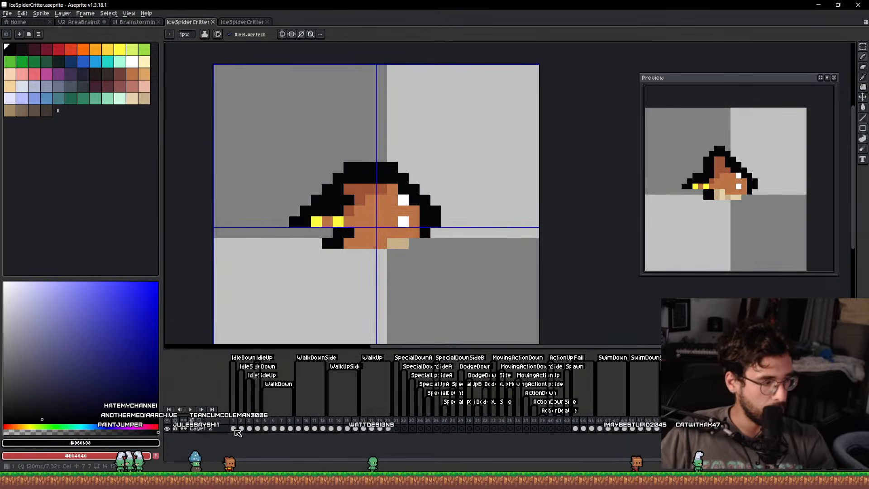
# Replace the manta in frame 1 with the pasted cube critter, centre it, and copy it to frame 5.
pyautogui.click(235, 428)
pyautogui.moveTo(425, 195); pyautogui.dragTo(428, 207)
pyautogui.press('e')
pyautogui.scroll(-10, 373, 220)
pyautogui.click(383, 217)
pyautogui.hotkey('ctrl', 'v')
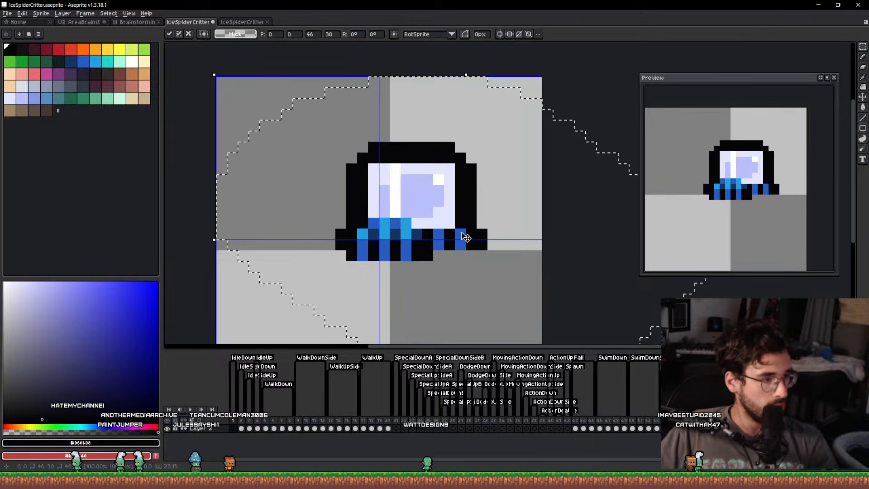
pyautogui.moveTo(439, 236); pyautogui.dragTo(403, 237)
pyautogui.hotkey('ctrl', 'd')
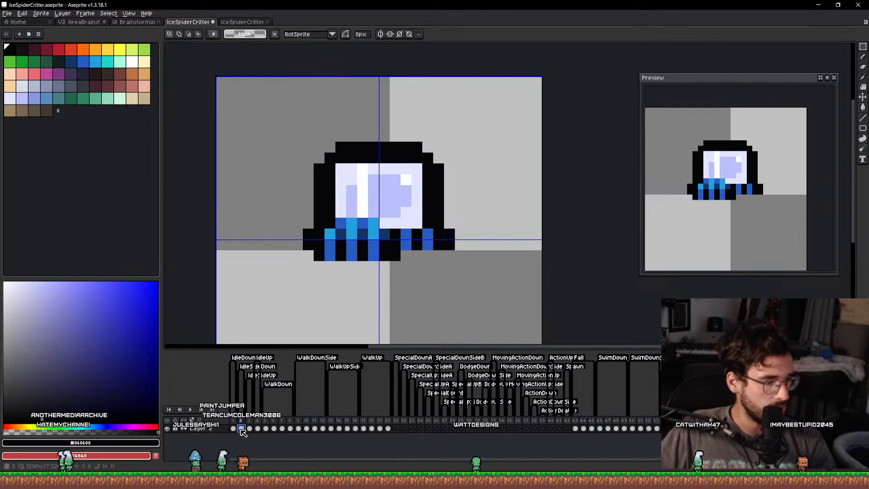
pyautogui.moveTo(240, 430); pyautogui.dragTo(265, 430)
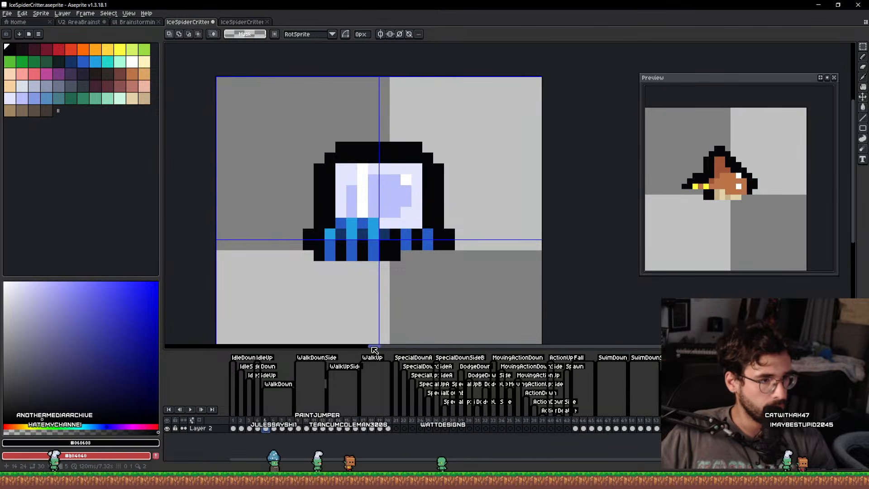
# Try to erase the black outline around the cube critter's legs on frame 5.
pyautogui.press('w')
pyautogui.click(387, 251)
pyautogui.press('e')
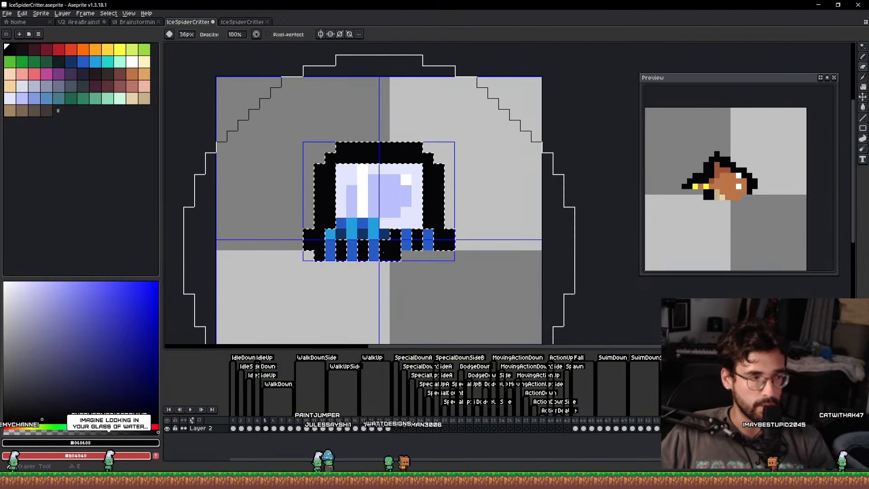
pyautogui.scroll(-20, 383, 253)
pyautogui.moveTo(315, 283); pyautogui.dragTo(455, 283)
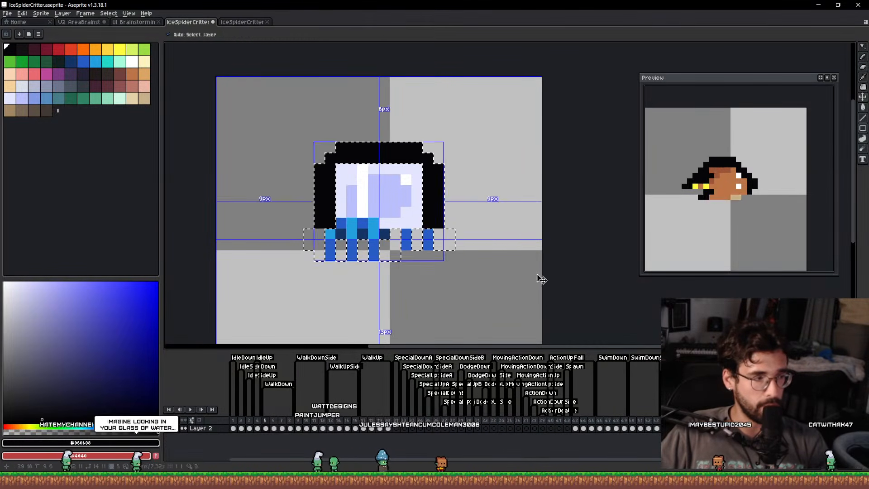
pyautogui.hotkey('ctrl', 'z')
pyautogui.hotkey('ctrl', 'z')
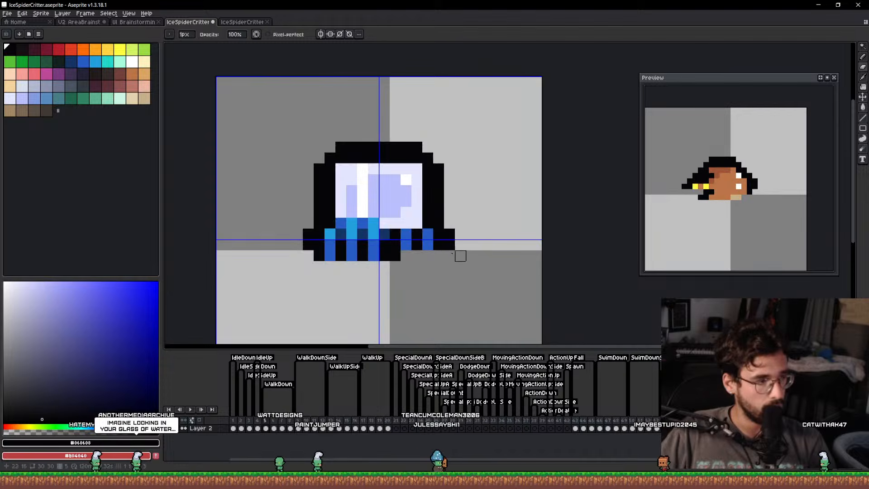
# Shift the third leg from the left one pixel right on frame 5, using sampled blues and blacking out its old column.
pyautogui.press('b')
pyautogui.keyDown('alt'); pyautogui.click(373, 246); pyautogui.keyUp('alt')
pyautogui.moveTo(384, 256); pyautogui.dragTo(384, 245)
pyautogui.keyDown('alt'); pyautogui.click(374, 233); pyautogui.keyUp('alt')
pyautogui.click(382, 232)
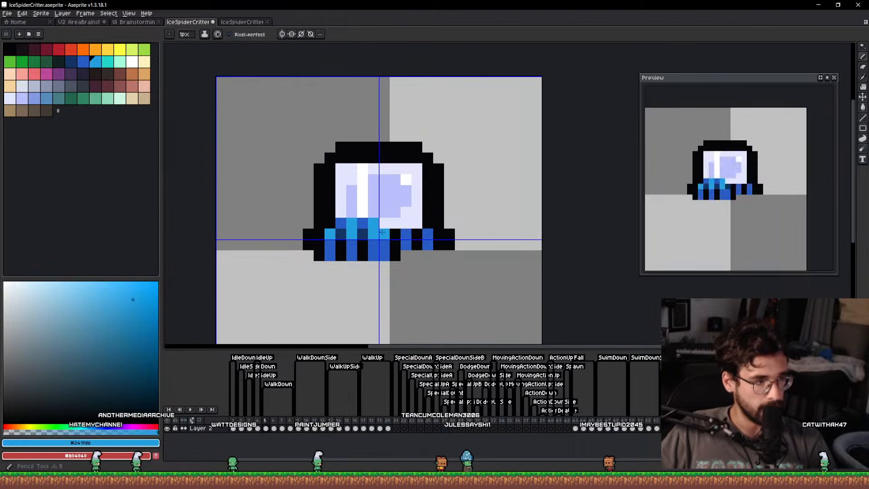
pyautogui.scroll(2, 386, 221)
pyautogui.keyDown('alt'); pyautogui.click(398, 222); pyautogui.keyUp('alt')
pyautogui.click(360, 225)
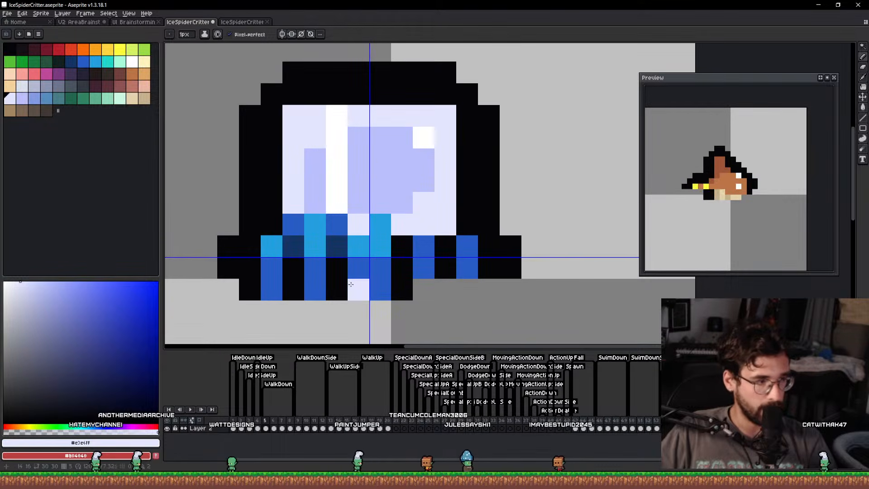
pyautogui.keyDown('alt'); pyautogui.click(342, 291); pyautogui.keyUp('alt')
pyautogui.moveTo(360, 292); pyautogui.dragTo(361, 251)
pyautogui.press('alt')
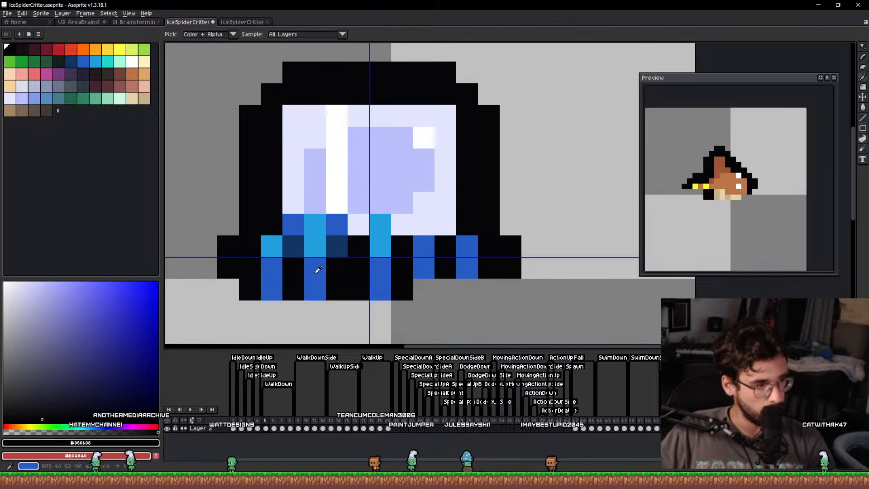
# Shift the second leg from the left one pixel left, painting its old column black with a dark blue shadow on top.
pyautogui.keyDown('alt'); pyautogui.click(318, 267); pyautogui.keyUp('alt')
pyautogui.moveTo(294, 266); pyautogui.dragTo(295, 289)
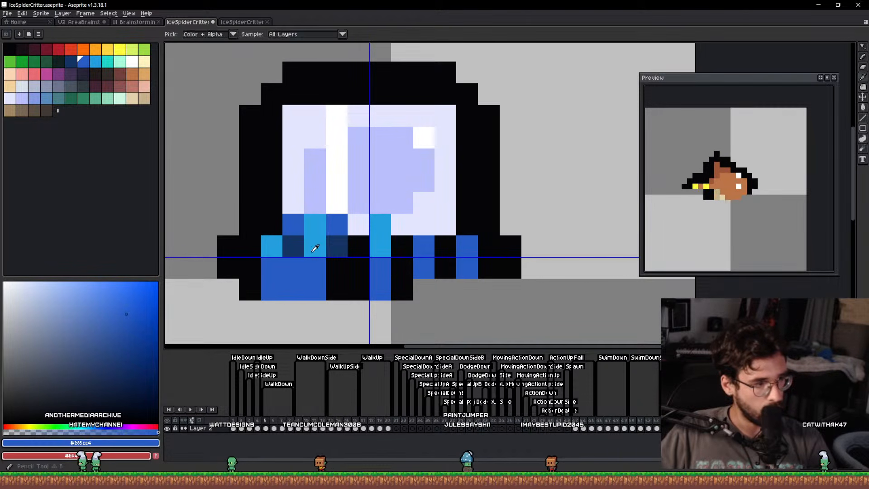
pyautogui.keyDown('alt'); pyautogui.click(316, 248); pyautogui.keyUp('alt')
pyautogui.click(299, 248)
pyautogui.keyDown('alt'); pyautogui.click(334, 269); pyautogui.keyUp('alt')
pyautogui.click(316, 287)
pyautogui.keyDown('alt'); pyautogui.click(334, 247); pyautogui.keyUp('alt')
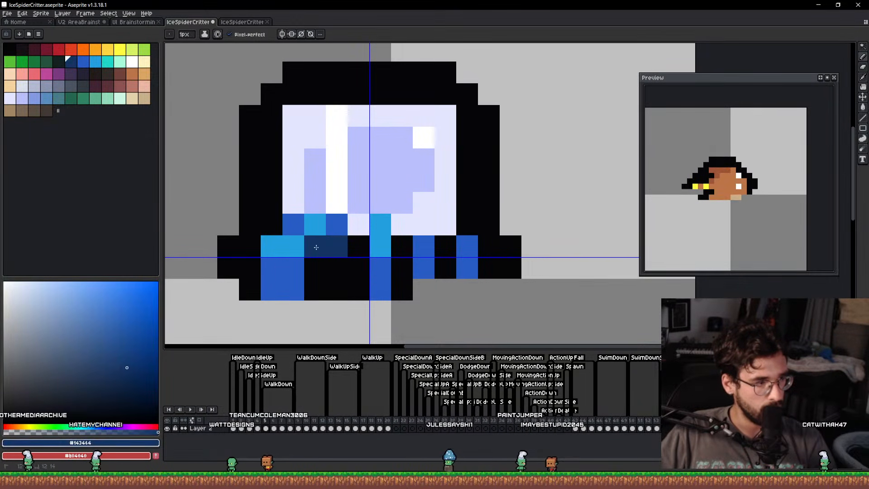
pyautogui.click(316, 248)
pyautogui.keyDown('alt'); pyautogui.click(334, 263); pyautogui.keyUp('alt')
pyautogui.click(335, 246)
# Remove the leftmost leg, recolour the body's lower-left corner in pale lavender, and erase the outline protruding beyond it.
pyautogui.scroll(-2, 337, 245)
pyautogui.scroll(2, 337, 245)
pyautogui.keyDown('alt'); pyautogui.click(285, 274); pyautogui.keyUp('alt')
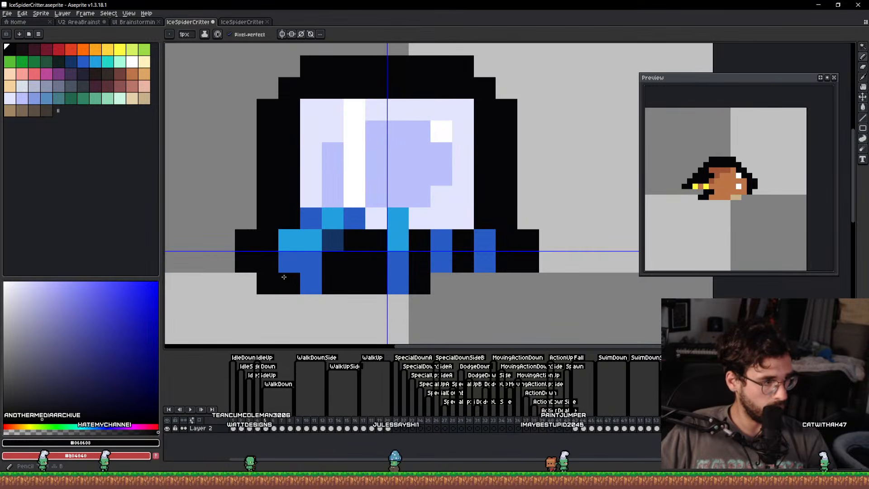
pyautogui.moveTo(289, 262)
pyautogui.mouseDown()
pyautogui.moveTo(287, 236)
pyautogui.moveTo(311, 219)
pyautogui.mouseUp()
pyautogui.keyDown('alt'); pyautogui.click(314, 192); pyautogui.keyUp('alt')
pyautogui.press('e')
pyautogui.moveTo(245, 240); pyautogui.dragTo(246, 267)
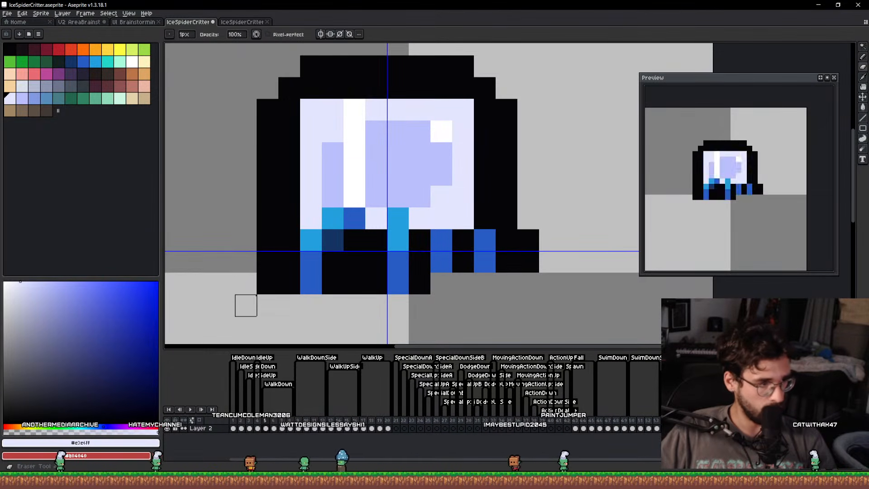
# Redraw the cube critter's right-hand legs on frame 5 in sampled blues and black so the outer leg angles outward.
pyautogui.moveTo(465, 266); pyautogui.dragTo(419, 273)
pyautogui.keyDown('alt'); pyautogui.click(439, 255); pyautogui.keyUp('alt')
pyautogui.moveTo(458, 249)
pyautogui.mouseDown()
pyautogui.moveTo(480, 257)
pyautogui.moveTo(474, 233)
pyautogui.moveTo(481, 228)
pyautogui.moveTo(454, 247)
pyautogui.moveTo(440, 236)
pyautogui.moveTo(417, 264)
pyautogui.moveTo(489, 255)
pyautogui.moveTo(495, 264)
pyautogui.moveTo(495, 248)
pyautogui.moveTo(477, 224)
pyautogui.moveTo(400, 251)
pyautogui.moveTo(373, 247)
pyautogui.moveTo(393, 266)
pyautogui.mouseUp()
pyautogui.keyDown('alt'); pyautogui.click(479, 257); pyautogui.keyUp('alt')
pyautogui.keyDown('alt'); pyautogui.click(454, 248); pyautogui.keyUp('alt')
pyautogui.click(439, 226)
pyautogui.keyDown('alt'); pyautogui.click(417, 264); pyautogui.keyUp('alt')
pyautogui.click(482, 226)
pyautogui.keyDown('alt'); pyautogui.click(395, 256); pyautogui.keyUp('alt')
pyautogui.click(372, 248)
# Erase gaps in the black between the critter's legs on frame 5 and save the document.
pyautogui.keyDown('alt'); pyautogui.click(376, 266); pyautogui.keyUp('alt')
pyautogui.press('e')
pyautogui.click(417, 270)
pyautogui.scroll(-3, 417, 267)
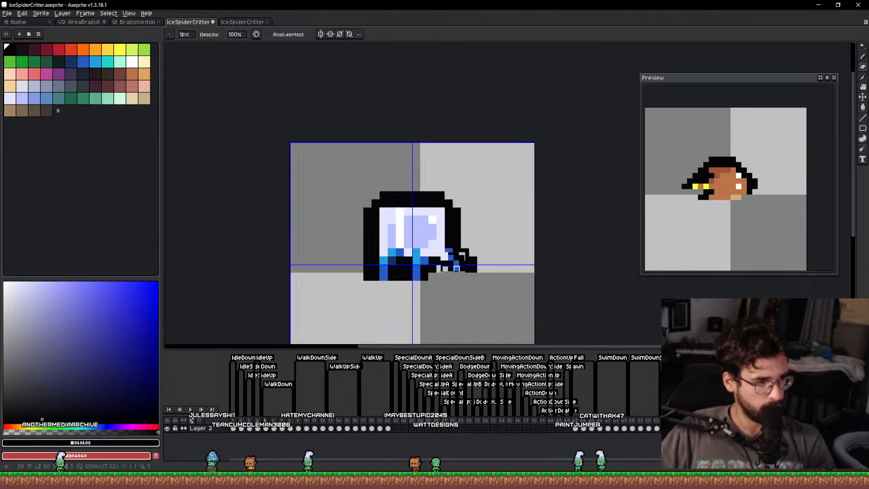
pyautogui.scroll(4, 385, 286)
pyautogui.scroll(-5, 379, 286)
pyautogui.hotkey('ctrl', 's')
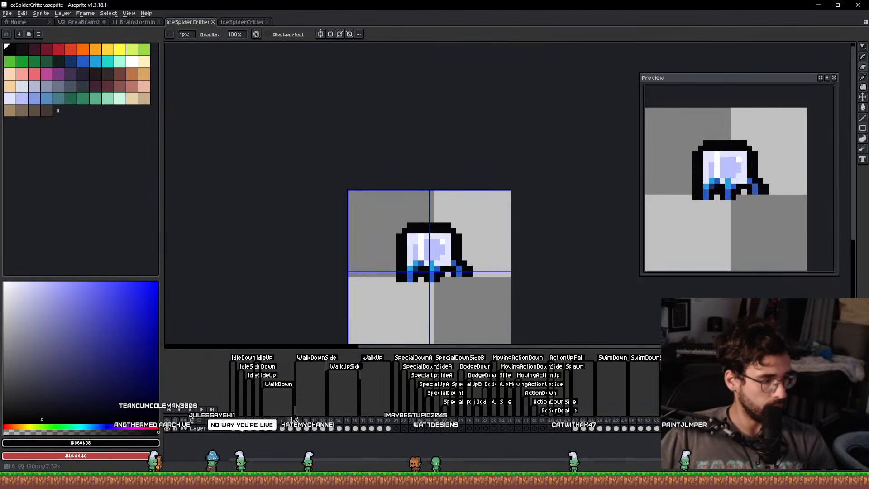
# Copy the frame 5 critter into frame 6, compare it with frame 1, and go to frame 6.
pyautogui.click(268, 429)
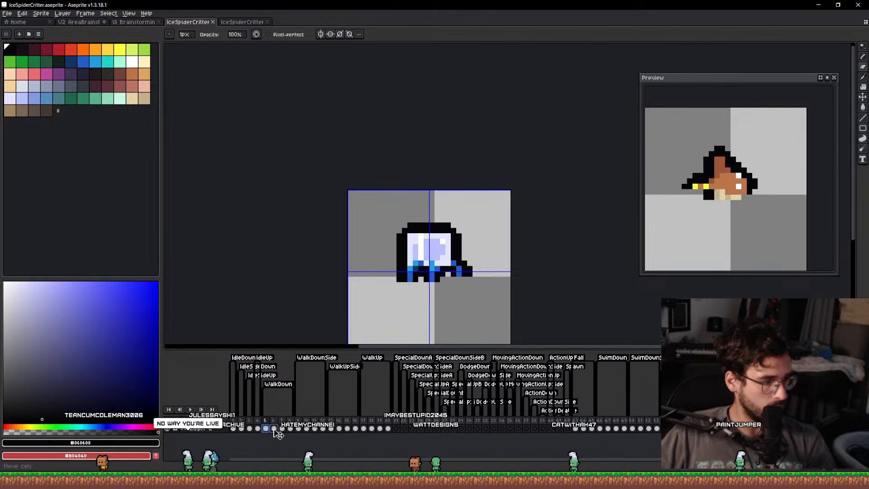
pyautogui.click(235, 429)
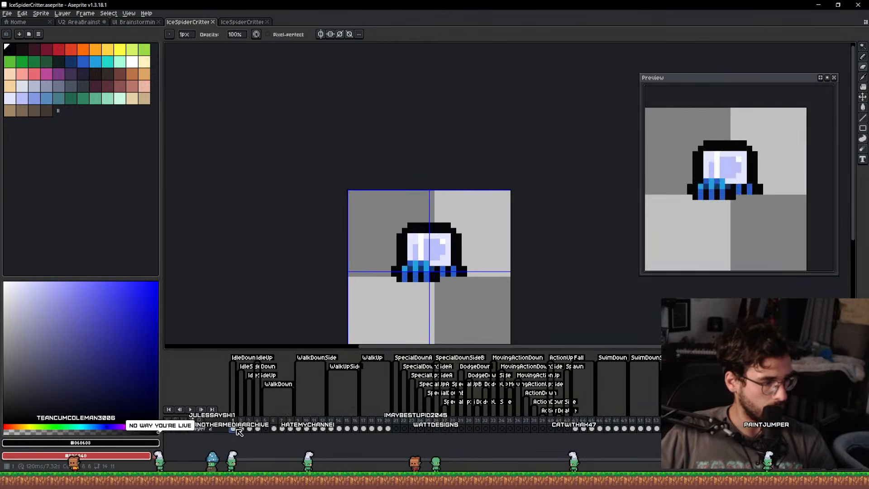
pyautogui.click(274, 429)
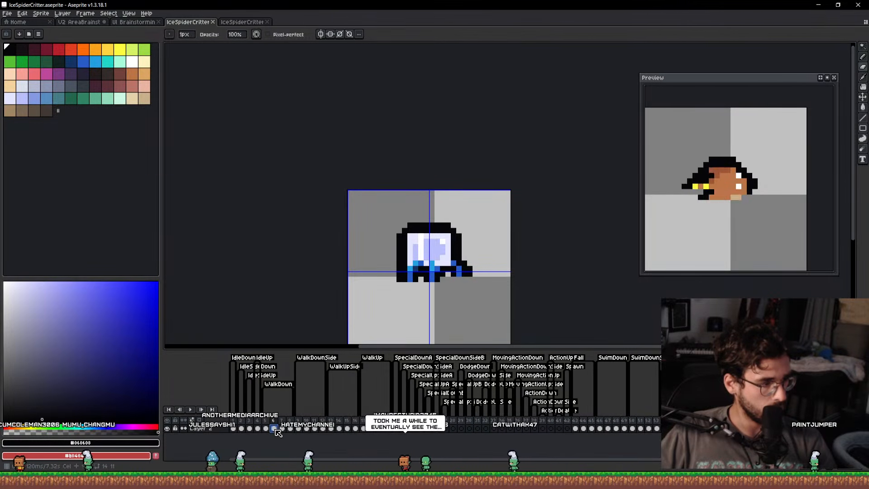
# Copy the frame 5 critter into frames 7 and 8, and go to frame 8.
pyautogui.press('Left')
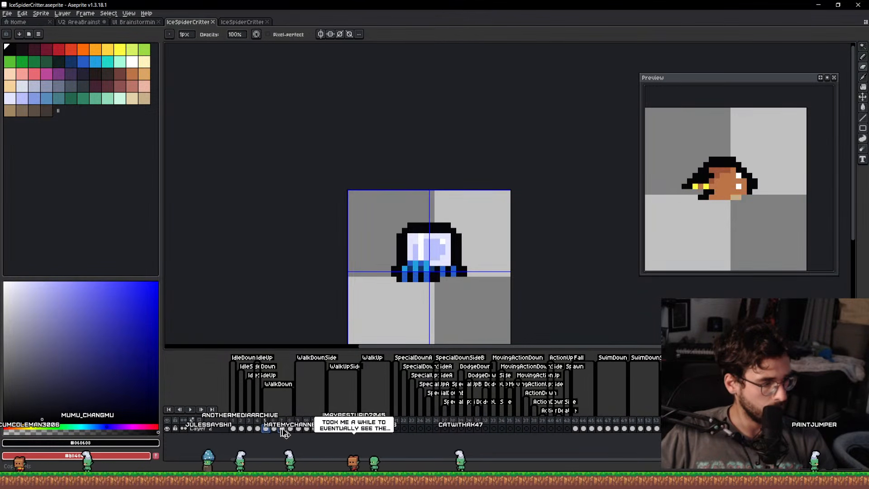
pyautogui.moveTo(281, 429); pyautogui.dragTo(283, 429)
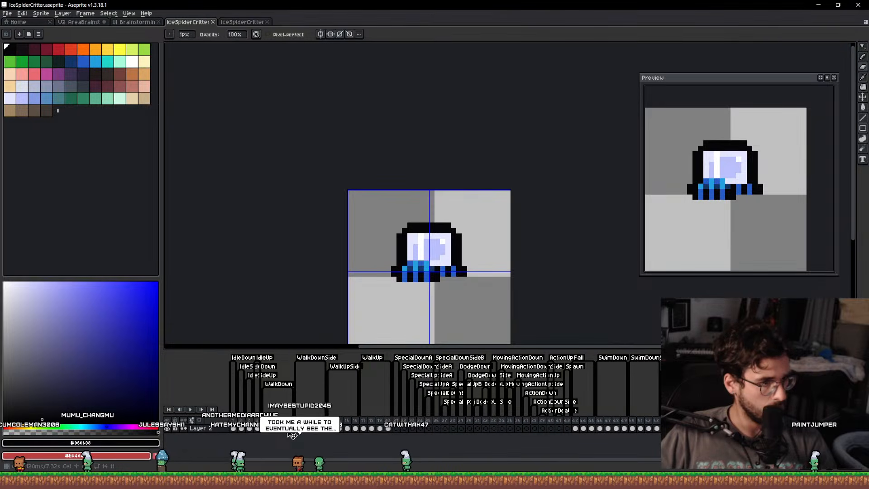
pyautogui.hotkey('ctrl', 'z')
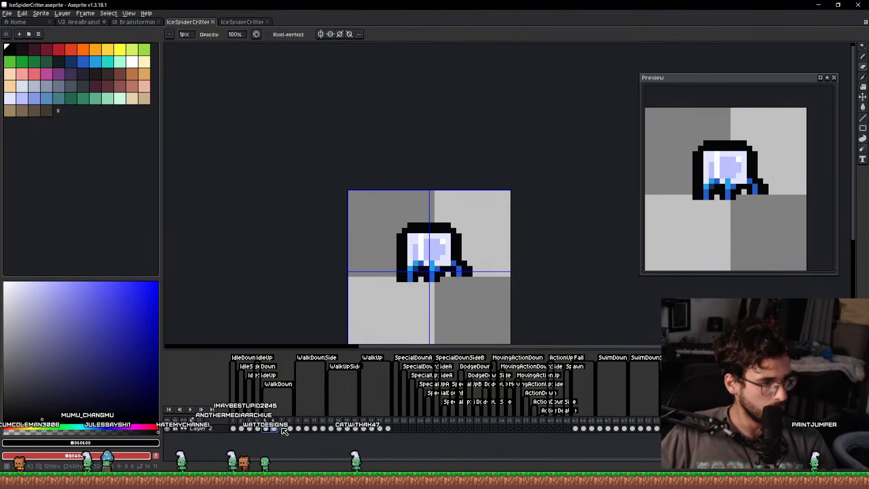
pyautogui.click(282, 429)
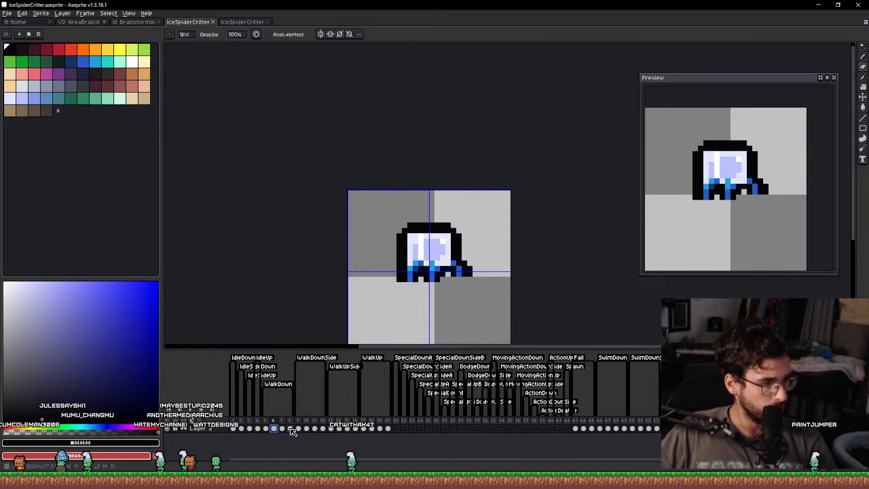
pyautogui.click(291, 430)
# Move the third blue leg from the left on frame 8 one pixel to the left.
pyautogui.scroll(3, 408, 299)
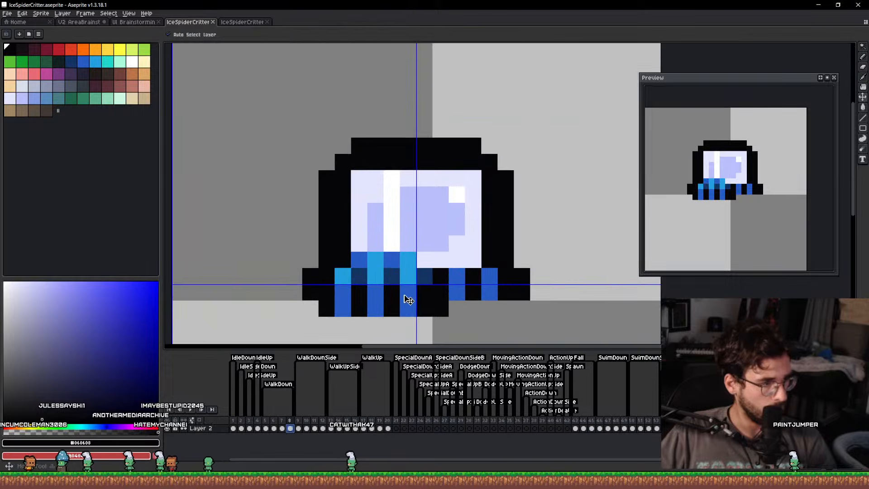
pyautogui.click(412, 263)
pyautogui.press('m')
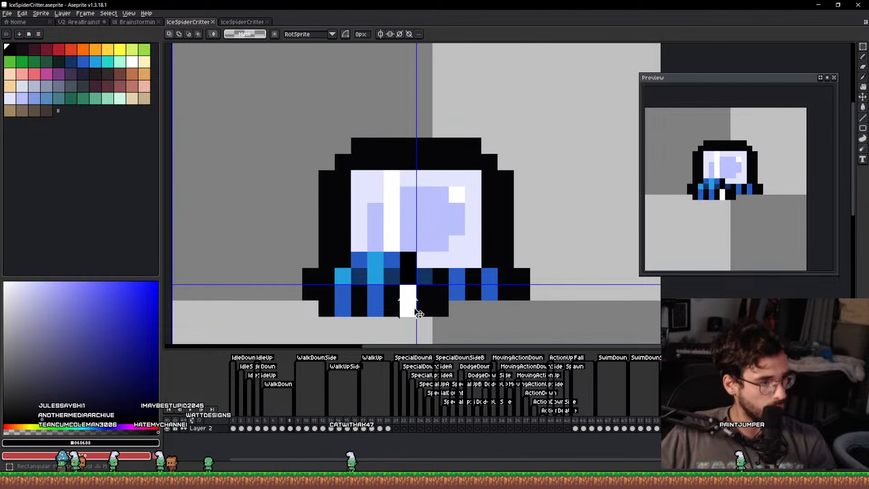
pyautogui.moveTo(415, 311); pyautogui.dragTo(414, 311)
pyautogui.moveTo(412, 311)
pyautogui.mouseDown()
pyautogui.moveTo(393, 310)
pyautogui.moveTo(408, 308)
pyautogui.mouseUp()
pyautogui.hotkey('ctrl', 'd')
# Repaint the pixels vacated by the moved leg in sampled dark blue, black and pale lavender, and trim the outline beside it.
pyautogui.press('b')
pyautogui.keyDown('alt'); pyautogui.click(424, 280); pyautogui.keyUp('alt')
pyautogui.click(408, 277)
pyautogui.keyDown('alt'); pyautogui.click(420, 294); pyautogui.keyUp('alt')
pyautogui.click(425, 276)
pyautogui.keyDown('alt'); pyautogui.click(425, 264); pyautogui.keyUp('alt')
pyautogui.click(408, 260)
pyautogui.press('e')
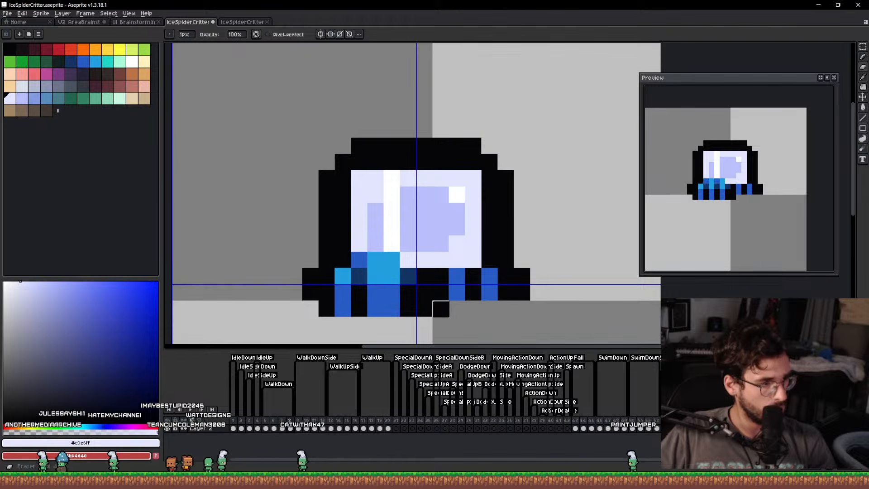
# Redraw frame 8's right-hand legs one pixel further inward in sampled blues, and remove the outline protruding beyond the body's right side.
pyautogui.click(274, 428)
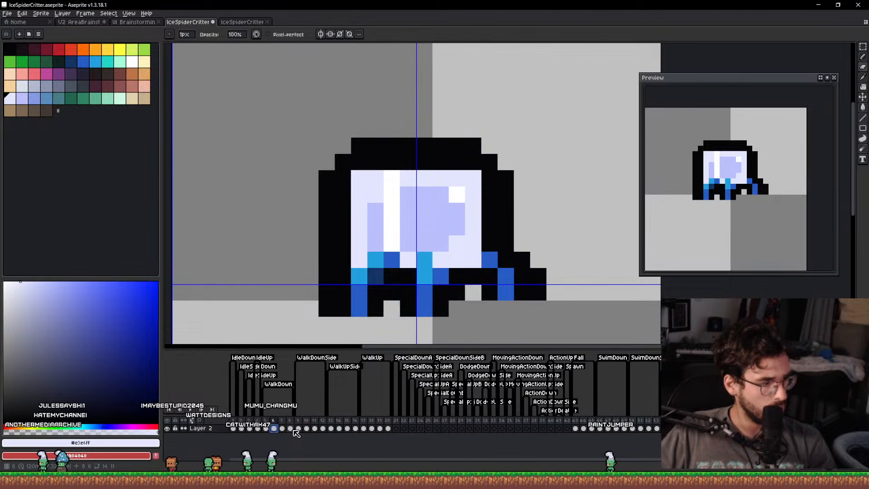
pyautogui.click(290, 428)
pyautogui.keyDown('alt'); pyautogui.click(486, 284); pyautogui.keyUp('alt')
pyautogui.moveTo(473, 275); pyautogui.dragTo(474, 292)
pyautogui.press('e')
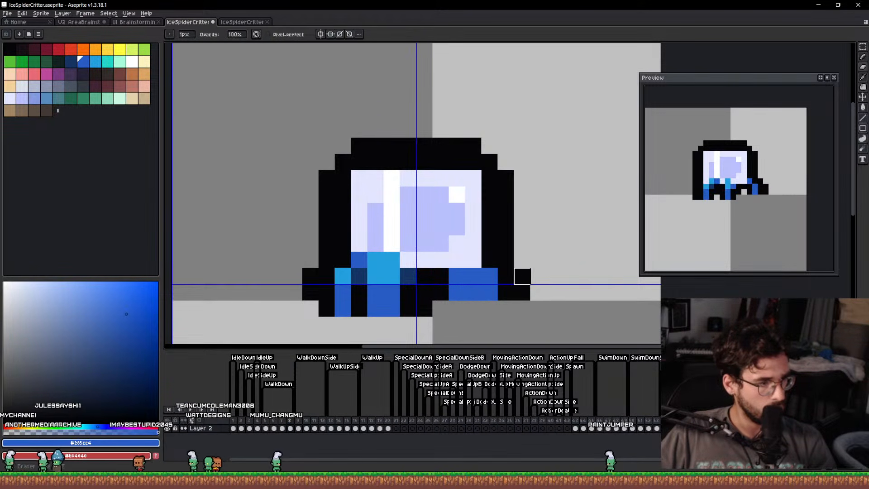
pyautogui.press('b')
pyautogui.keyDown('alt'); pyautogui.click(505, 289); pyautogui.keyUp('alt')
pyautogui.moveTo(522, 276)
pyautogui.mouseDown()
pyautogui.moveTo(522, 309)
pyautogui.moveTo(500, 275)
pyautogui.moveTo(488, 292)
pyautogui.moveTo(403, 285)
pyautogui.moveTo(456, 292)
pyautogui.mouseUp()
pyautogui.keyDown('alt'); pyautogui.click(405, 284); pyautogui.keyUp('alt')
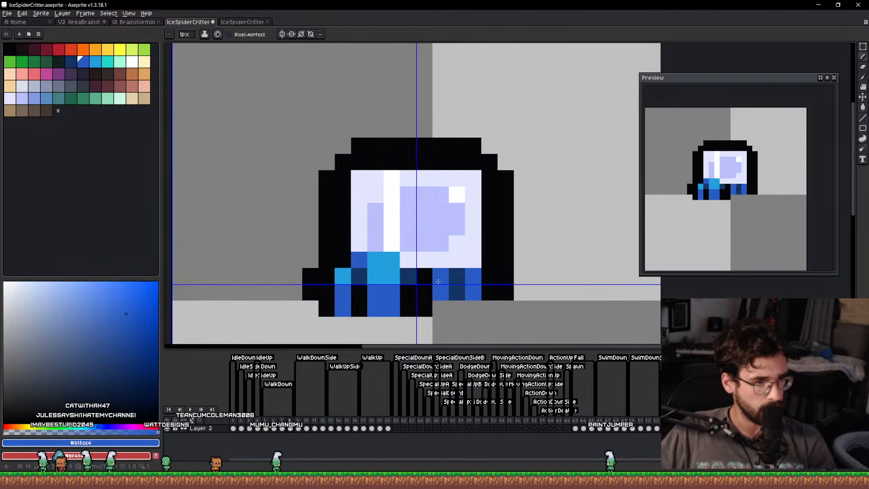
# Black out the lower part of frame 8's second leg and recolour its upper pixel in sampled dark blue.
pyautogui.click(266, 429)
pyautogui.click(274, 429)
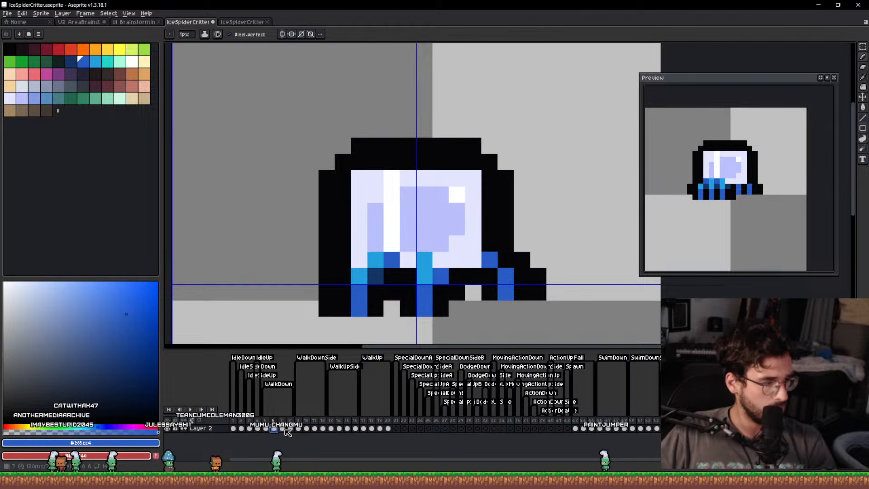
pyautogui.click(285, 429)
pyautogui.click(293, 429)
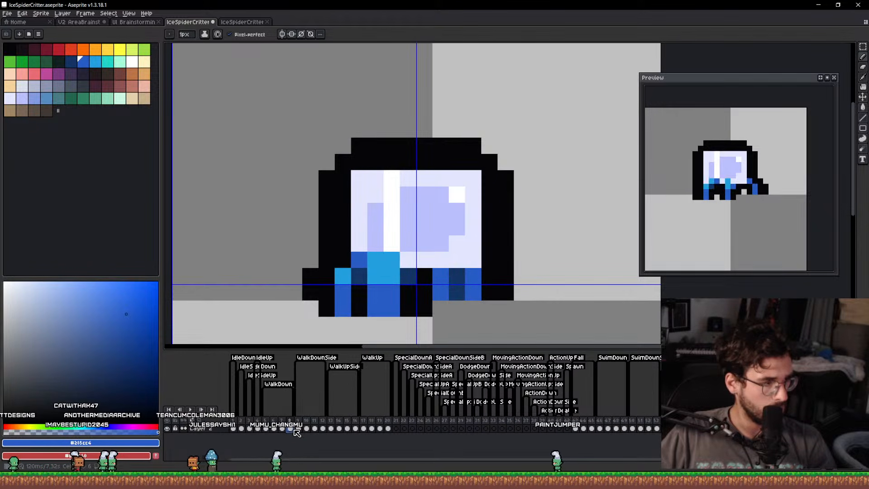
pyautogui.keyDown('alt'); pyautogui.click(363, 303); pyautogui.keyUp('alt')
pyautogui.moveTo(375, 309); pyautogui.dragTo(373, 292)
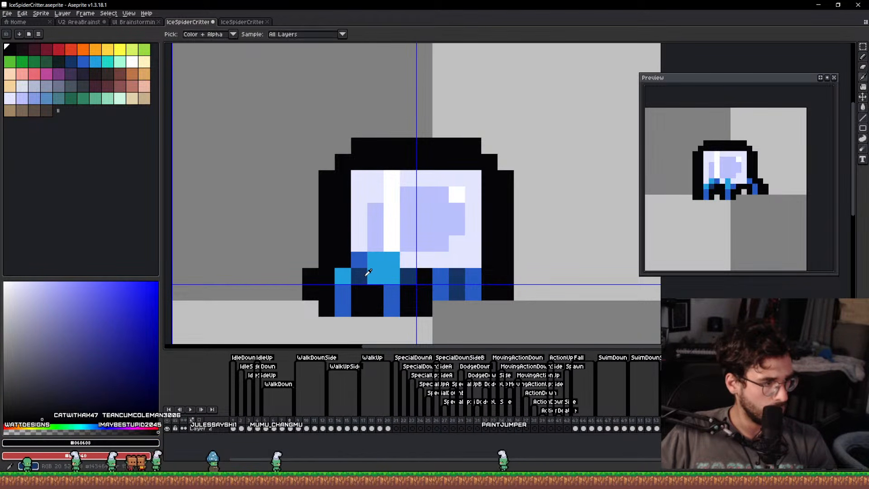
pyautogui.keyDown('alt'); pyautogui.click(363, 273); pyautogui.keyUp('alt')
pyautogui.click(372, 277)
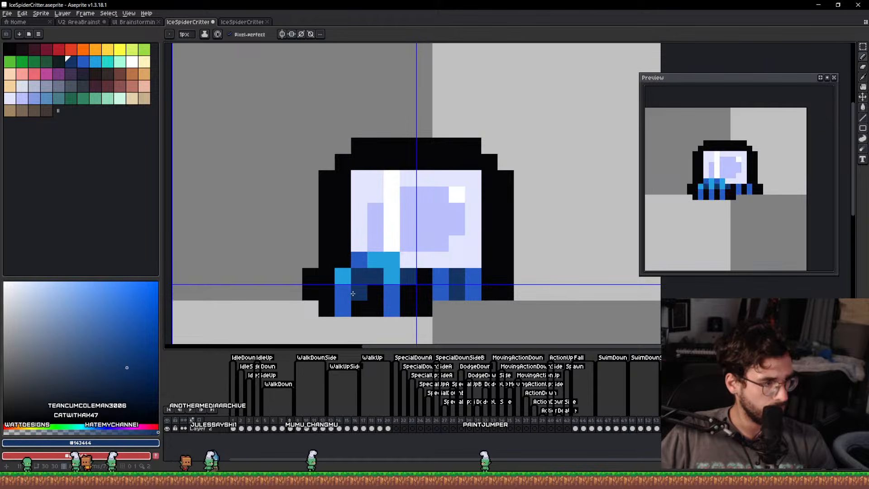
# Move the leftmost leg's lower part one pixel outward on frame 8, fill its outline with black and erase a gap between the feet.
pyautogui.press('q')
pyautogui.moveTo(342, 293)
pyautogui.mouseDown()
pyautogui.moveTo(297, 309)
pyautogui.moveTo(344, 323)
pyautogui.moveTo(326, 308)
pyautogui.mouseUp()
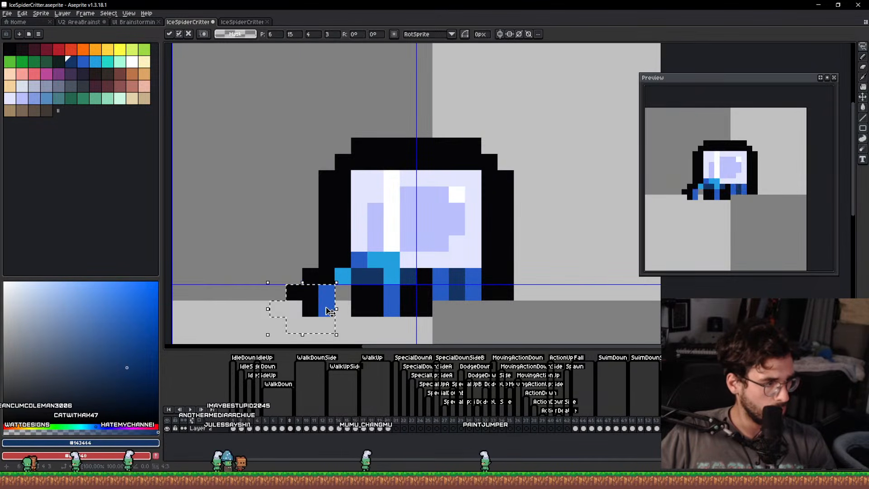
pyautogui.hotkey('ctrl', 'd')
pyautogui.keyDown('alt'); pyautogui.click(306, 308); pyautogui.keyUp('alt')
pyautogui.press('b')
pyautogui.click(294, 308)
pyautogui.click(341, 307)
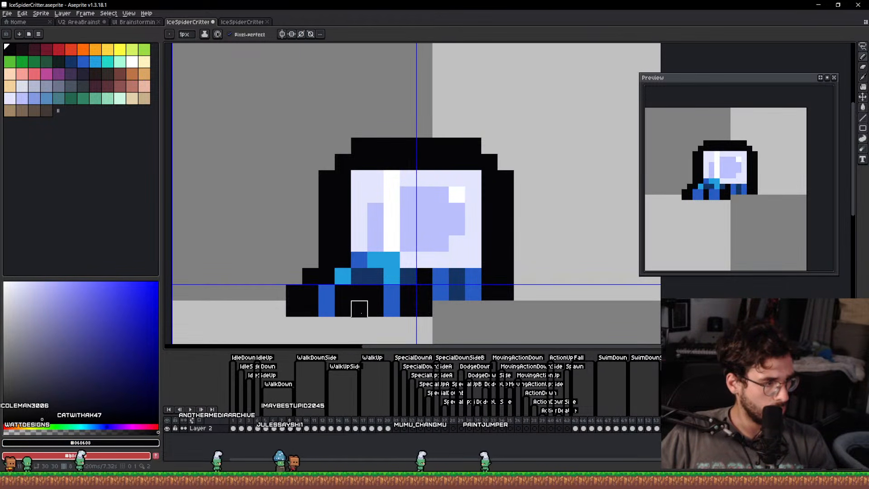
pyautogui.press('e')
pyautogui.click(359, 309)
# Compare the leg poses across walk frames 5 to 8.
pyautogui.moveTo(392, 304); pyautogui.dragTo(325, 304)
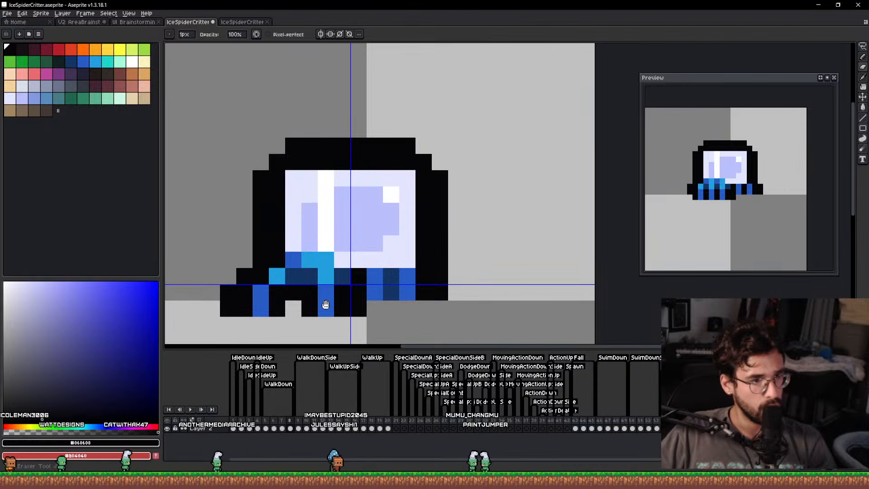
pyautogui.scroll(-4, 325, 304)
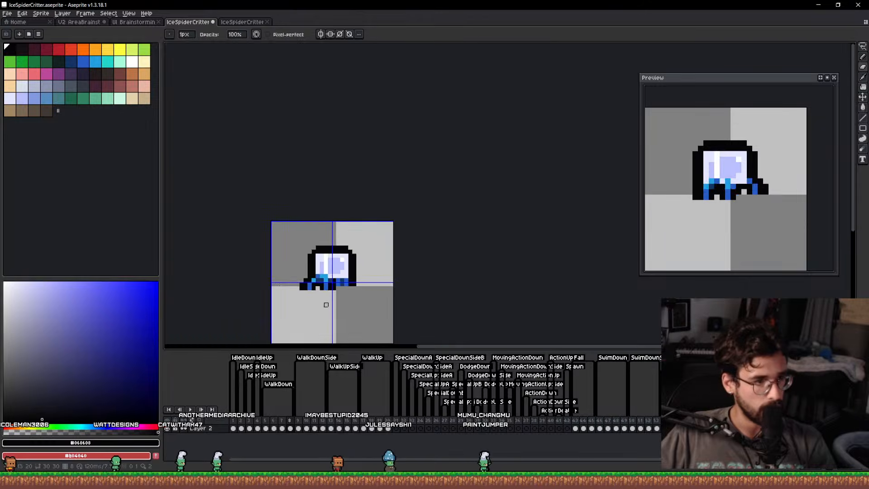
pyautogui.scroll(3, 326, 304)
pyautogui.click(267, 429)
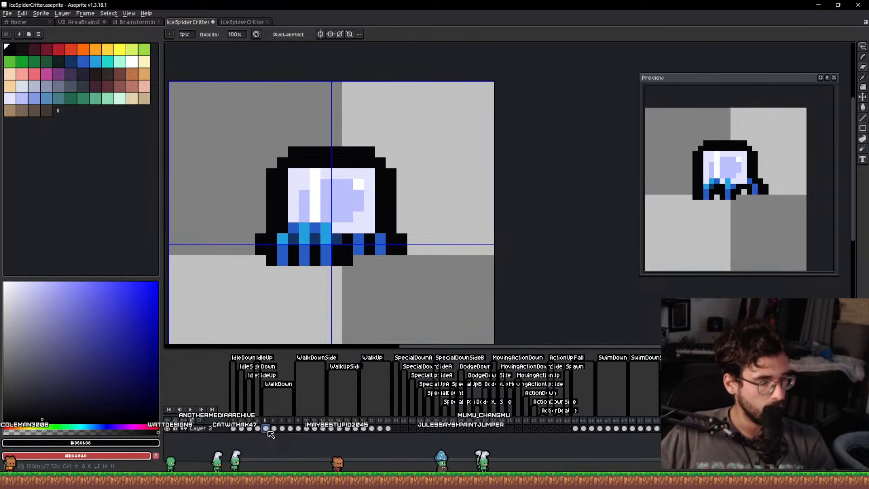
pyautogui.click(275, 429)
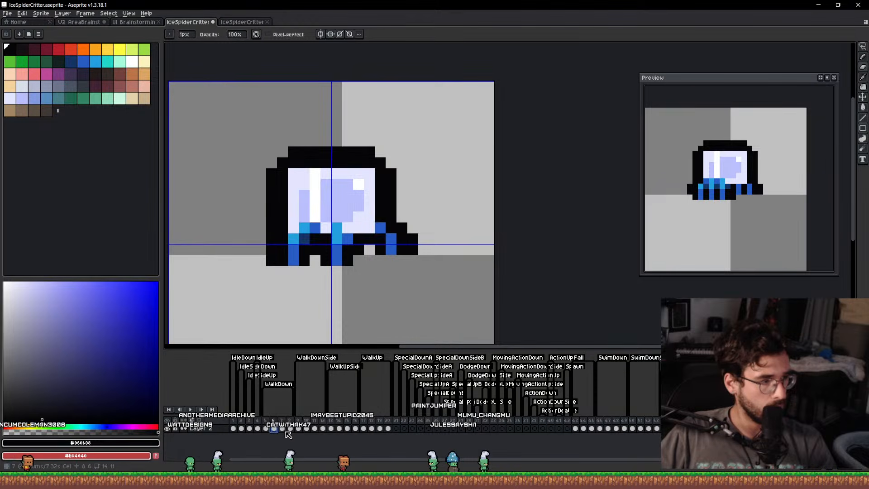
pyautogui.click(284, 430)
pyautogui.click(290, 429)
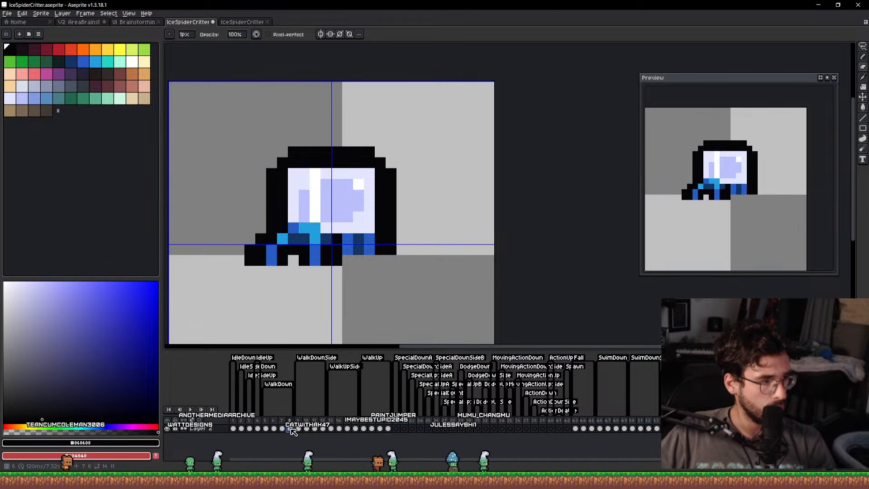
# Shorten the first, third and outermost right-hand legs on frame 5 by painting their blue tips black.
pyautogui.click(266, 429)
pyautogui.scroll(2, 313, 267)
pyautogui.press('b')
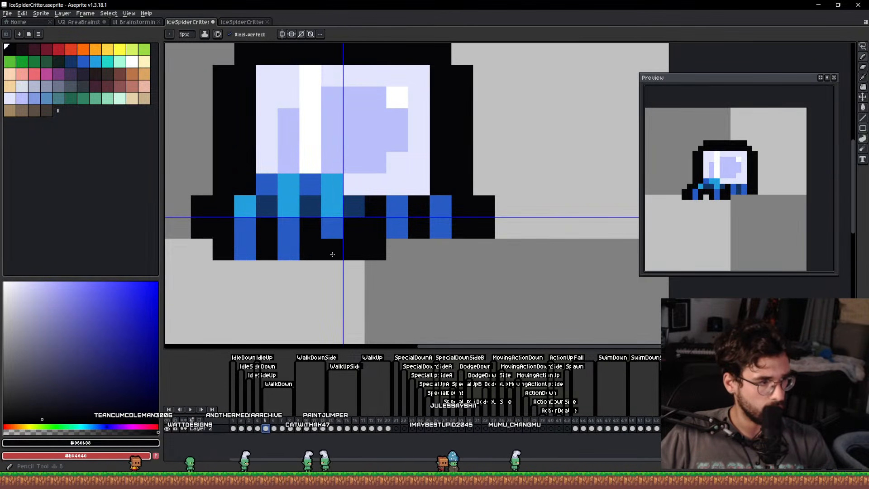
pyautogui.click(248, 259)
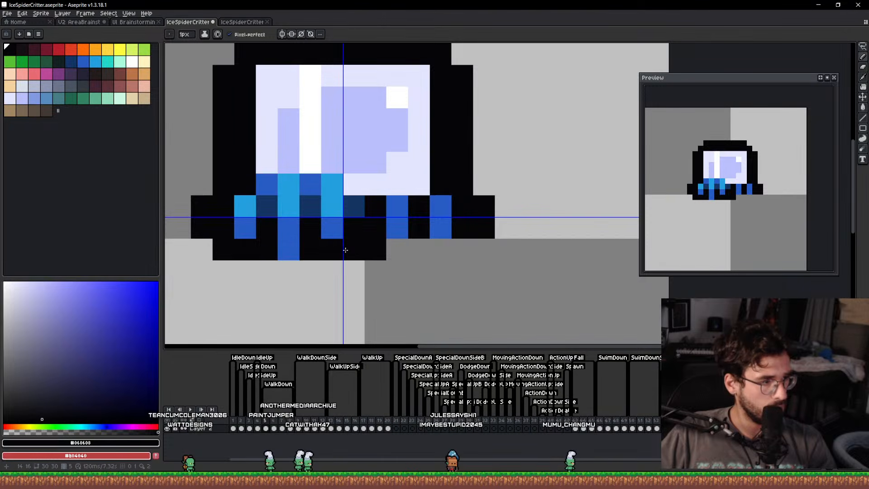
pyautogui.click(274, 430)
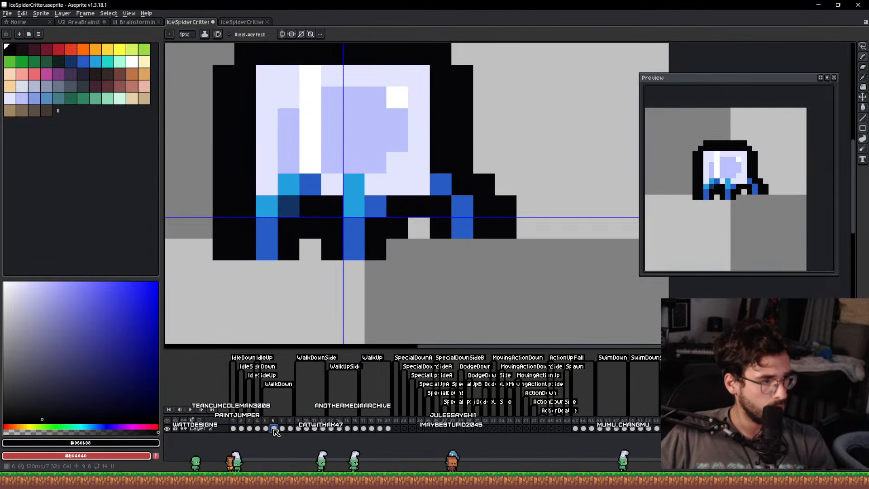
pyautogui.click(266, 429)
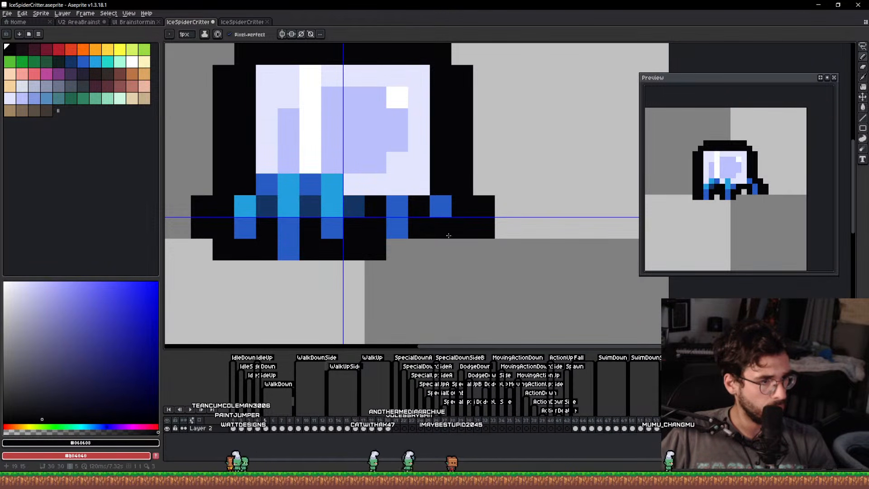
pyautogui.moveTo(446, 233); pyautogui.dragTo(467, 278)
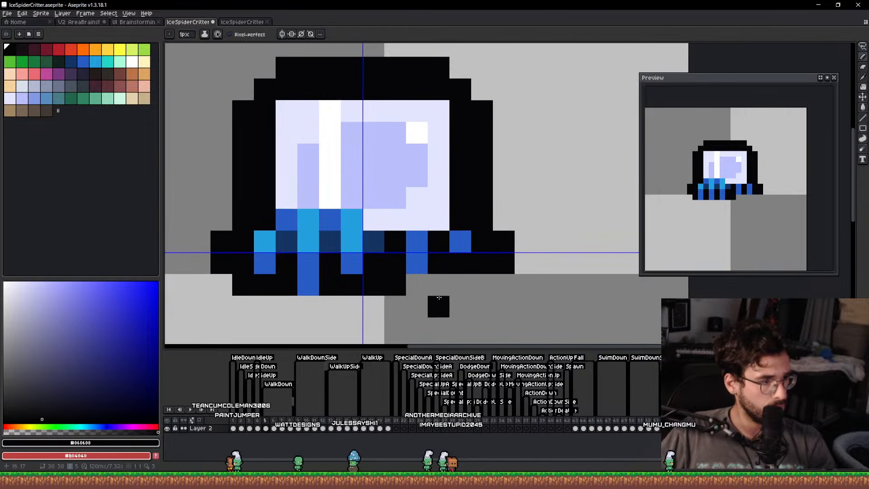
# Shorten the second leg and the inner right-hand leg on frame 7 by painting their blue tips black.
pyautogui.click(283, 429)
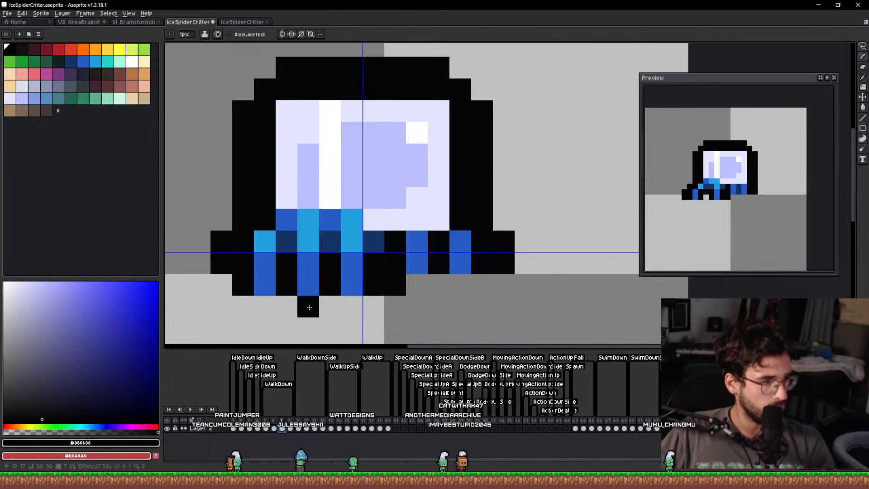
pyautogui.click(266, 429)
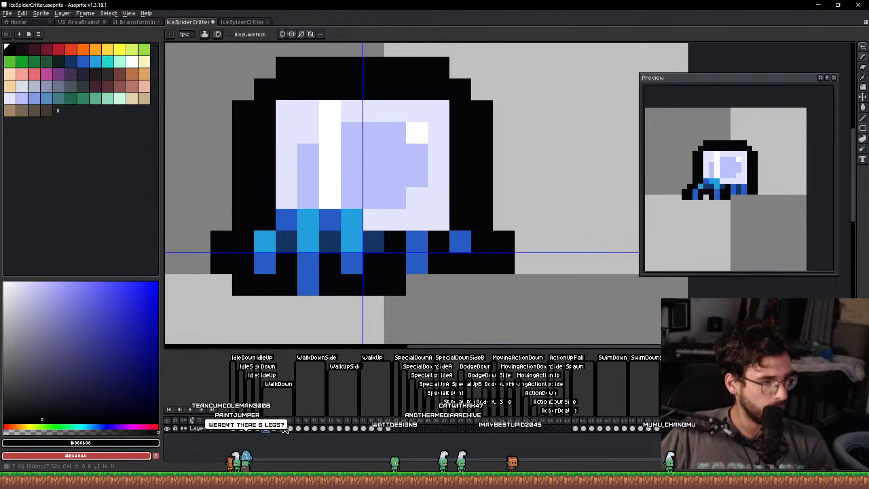
pyautogui.click(281, 429)
pyautogui.click(416, 266)
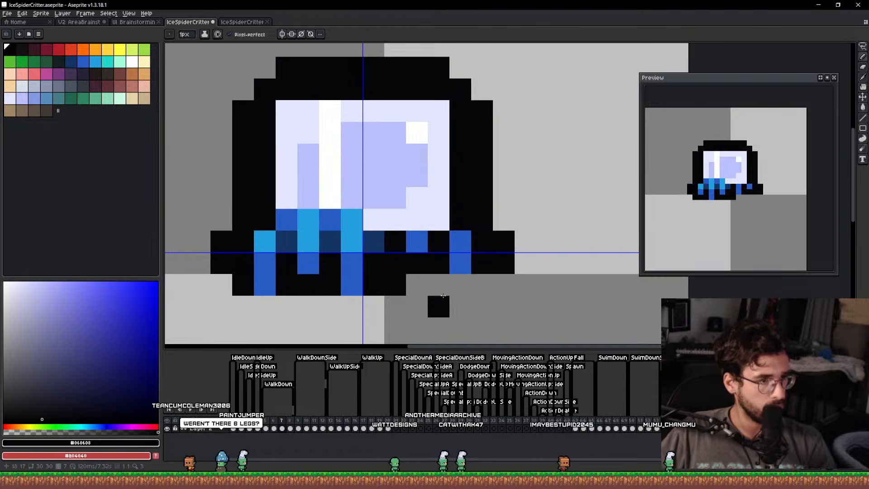
# Shrink the animation preview to check the walk cycle at small size, and compare frames 5 and 6.
pyautogui.scroll(-3, 700, 210)
pyautogui.scroll(-2, 735, 209)
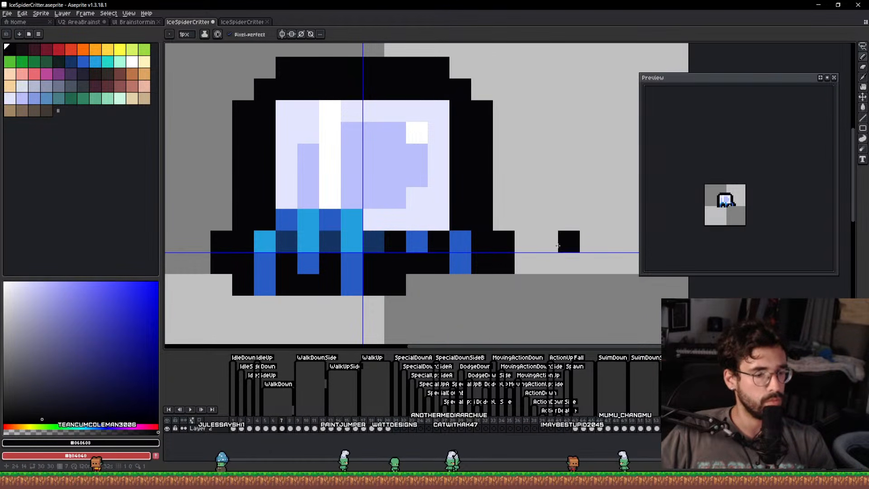
pyautogui.moveTo(545, 257); pyautogui.dragTo(551, 284)
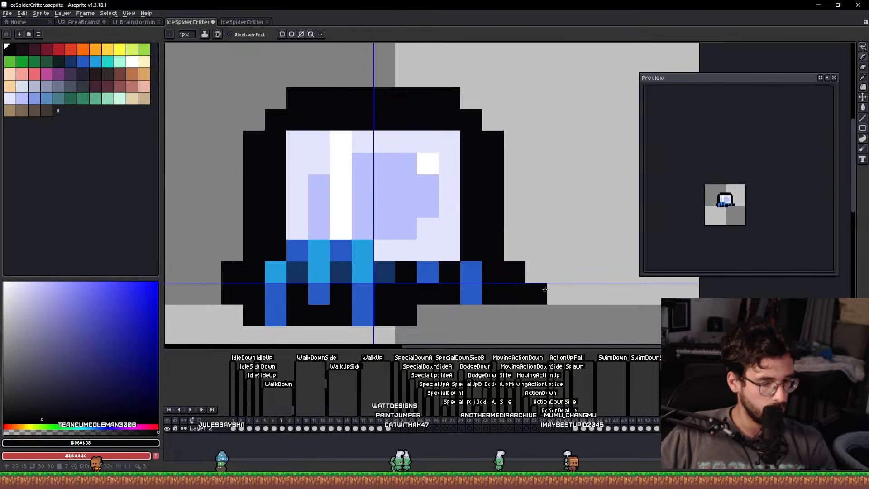
pyautogui.click(265, 428)
pyautogui.scroll(1, 357, 297)
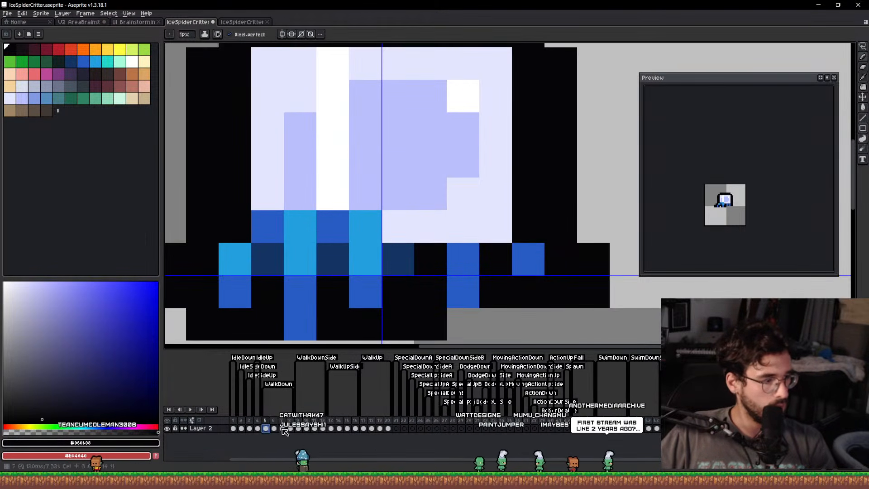
pyautogui.click(274, 428)
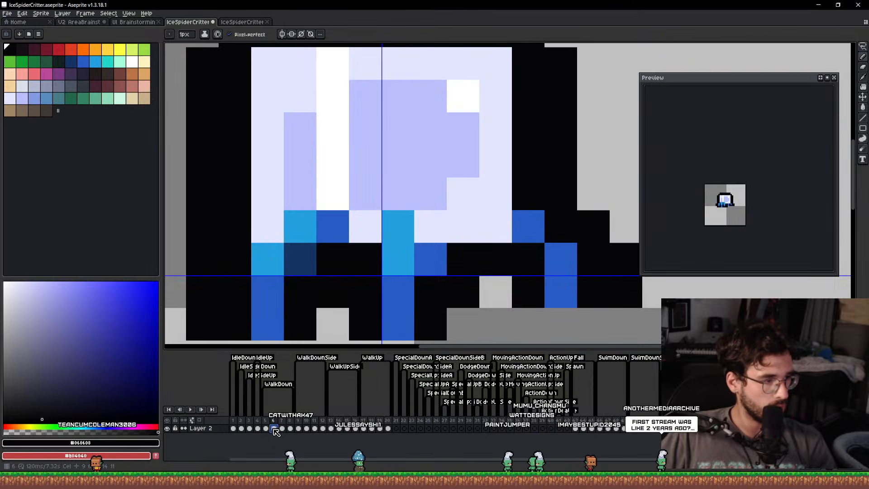
pyautogui.scroll(-3, 397, 262)
pyautogui.press(',')
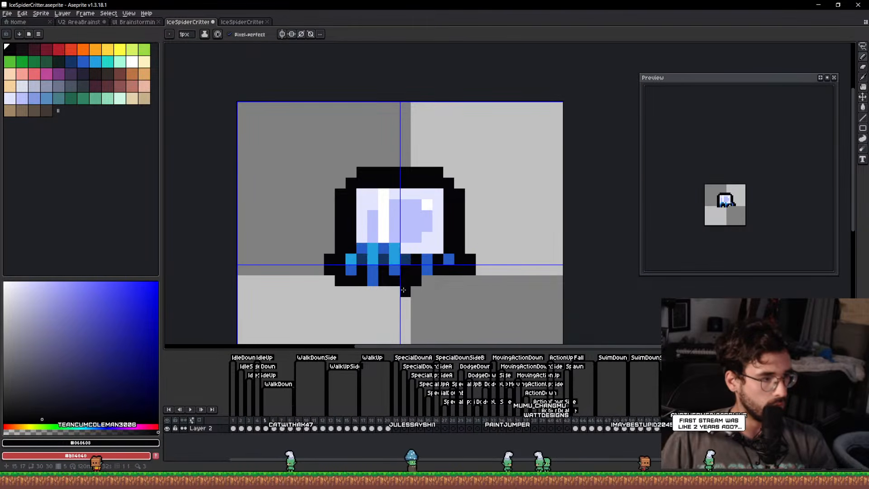
pyautogui.press('.')
pyautogui.press(',')
pyautogui.press('.')
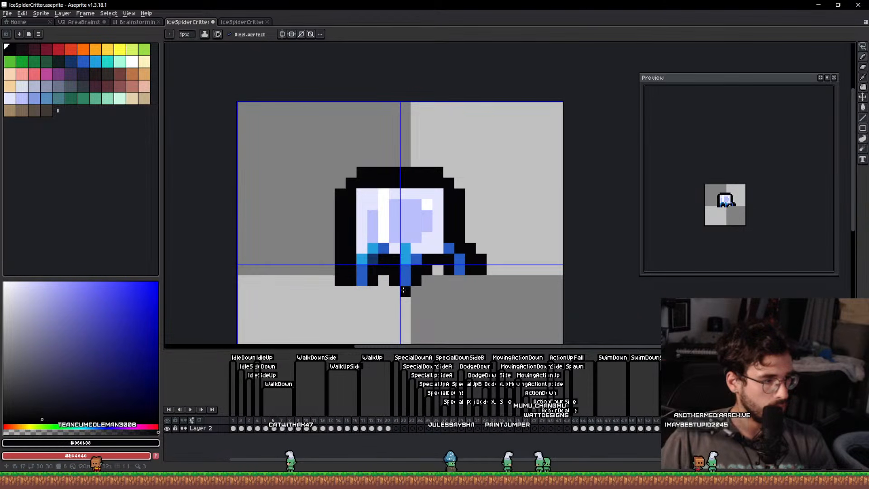
# Repaint the two left legs on frame 6, the outer one dark blue and the inner one blue, and save the file.
pyautogui.scroll(1, 403, 290)
pyautogui.keyDown('alt'); pyautogui.click(368, 233); pyautogui.keyUp('alt')
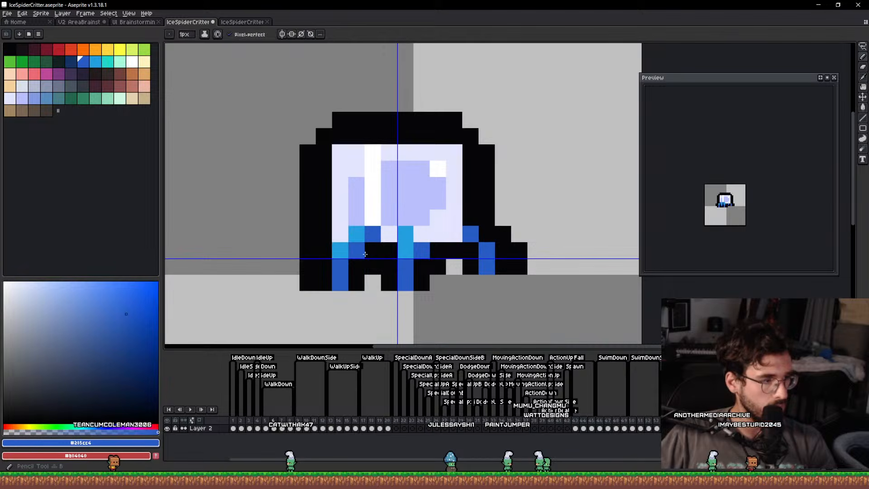
pyautogui.scroll(-1, 357, 273)
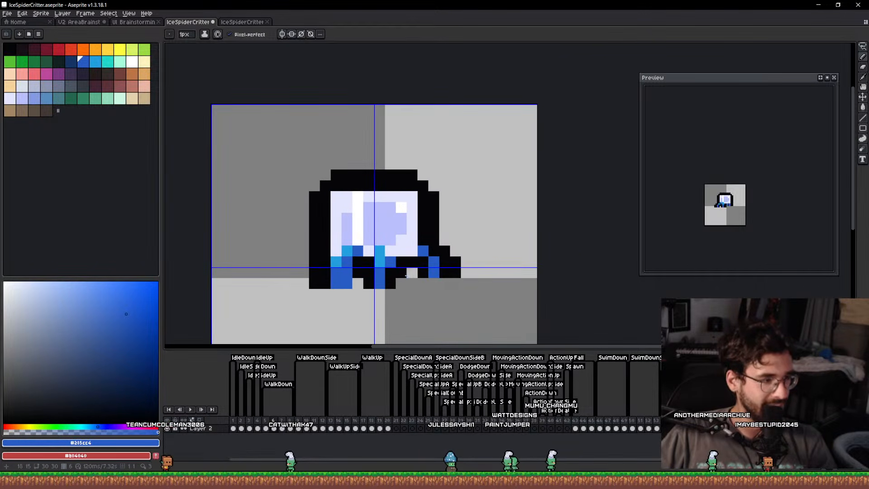
pyautogui.keyDown('alt'); pyautogui.scroll(1, 408, 275); pyautogui.keyUp('alt')
pyautogui.moveTo(347, 272); pyautogui.dragTo(347, 284)
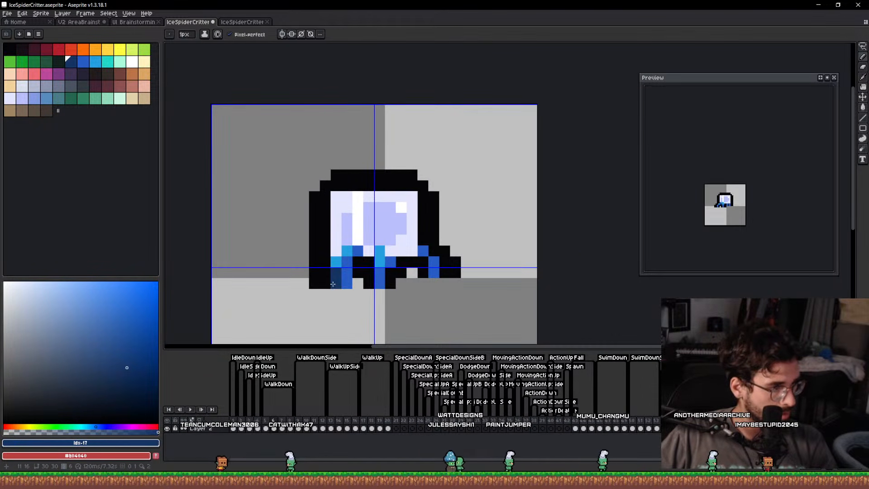
pyautogui.scroll(-3, 398, 275)
pyautogui.hotkey('ctrl', 's')
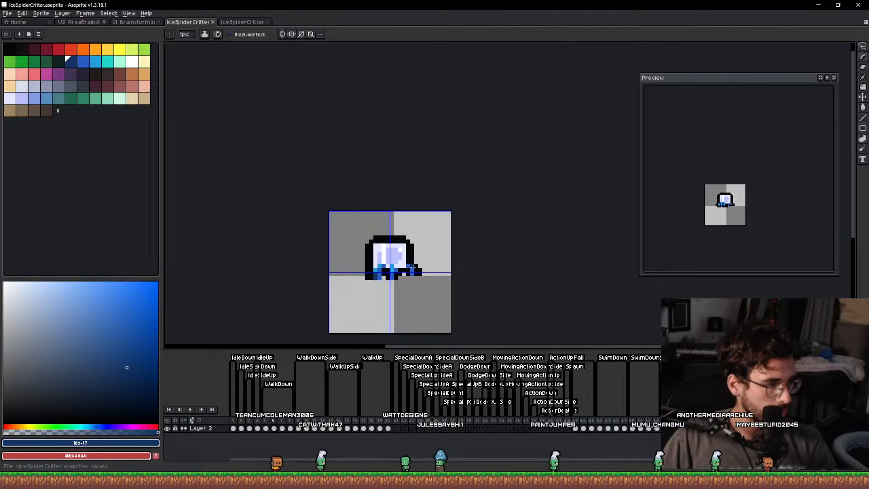
# Shade the leg left of the middle blue leg dark blue on frame 8 and save the file.
pyautogui.press('.')
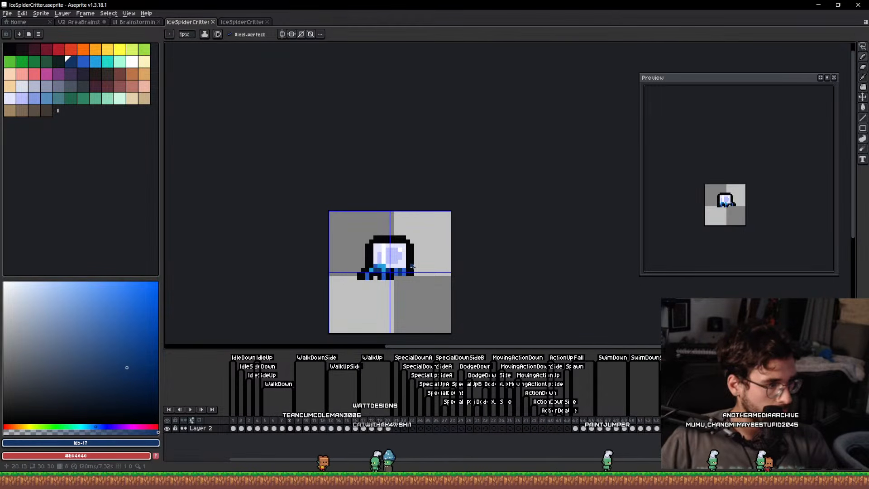
pyautogui.scroll(3, 397, 271)
pyautogui.scroll(2, 379, 278)
pyautogui.moveTo(294, 285); pyautogui.dragTo(295, 303)
pyautogui.keyDown('alt'); pyautogui.click(320, 273); pyautogui.keyUp('alt')
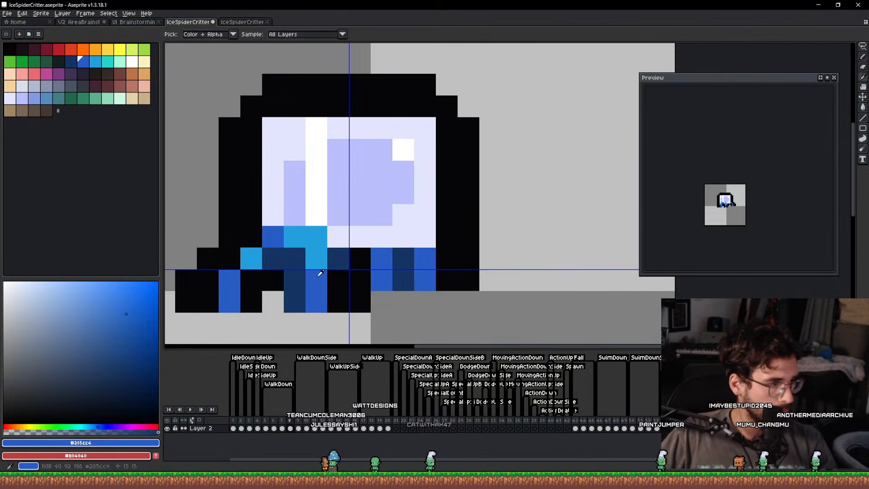
pyautogui.scroll(-4, 329, 249)
pyautogui.scroll(-1, 366, 249)
pyautogui.hotkey('ctrl', 's')
pyautogui.scroll(1, 725, 210)
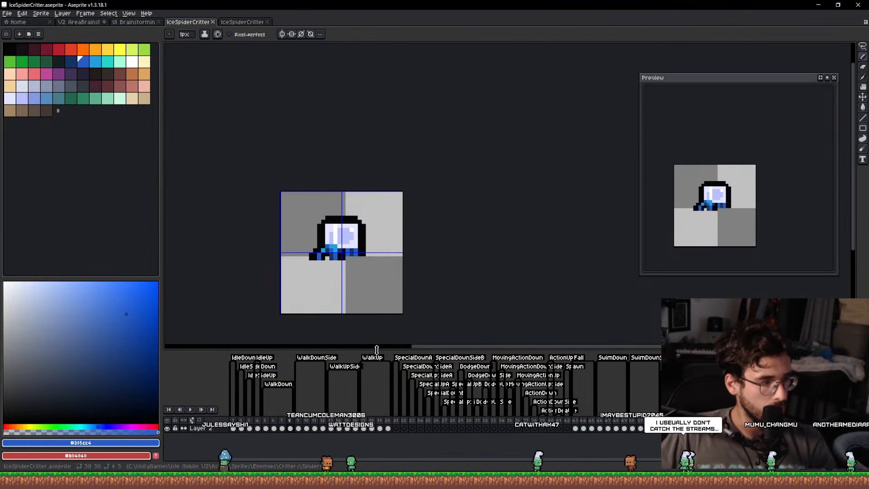
pyautogui.scroll(2, 334, 266)
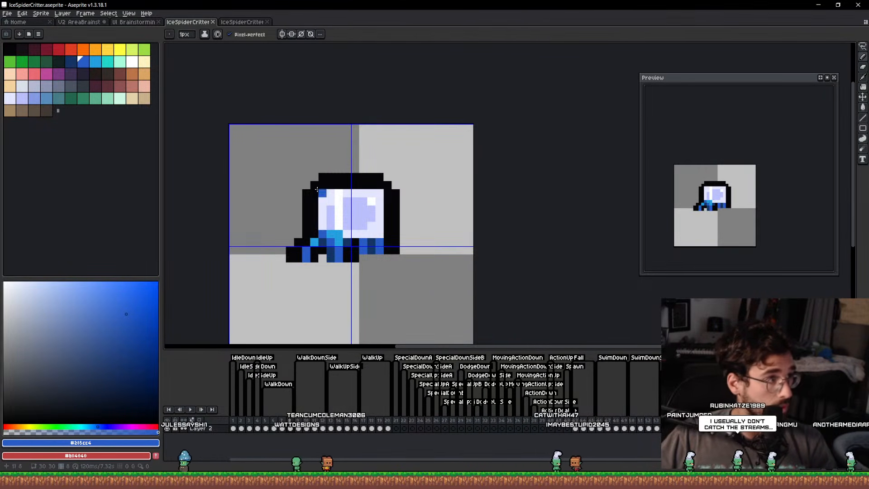
# Open SpiderCritter.aseprite from the Spiders folder and examine its downward walk frames.
pyautogui.hotkey('ctrl', 'o')
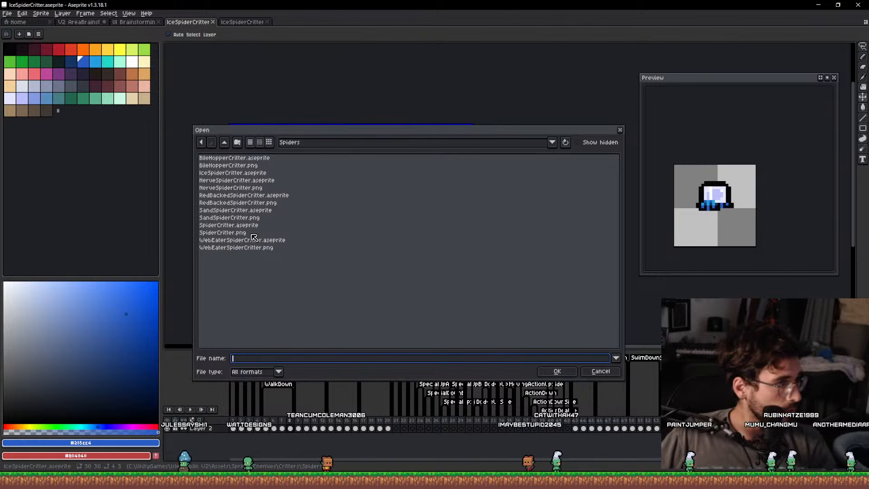
pyautogui.doubleClick(234, 227)
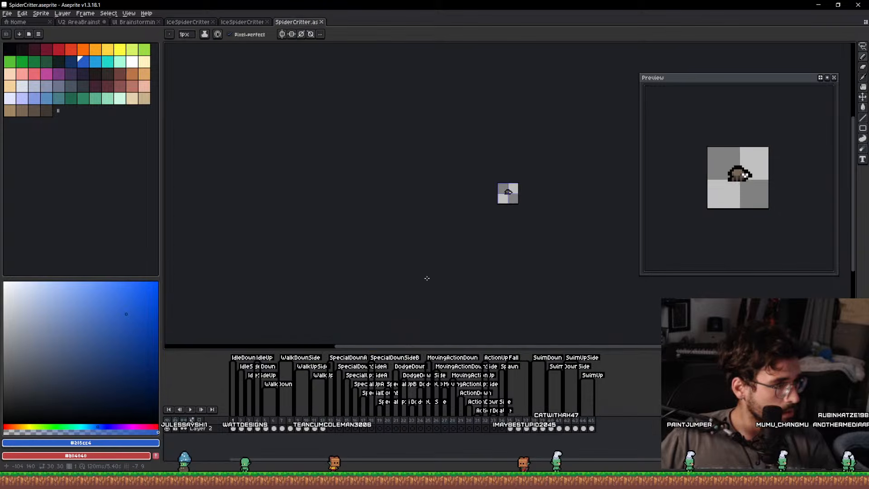
pyautogui.scroll(4, 439, 274)
pyautogui.click(270, 429)
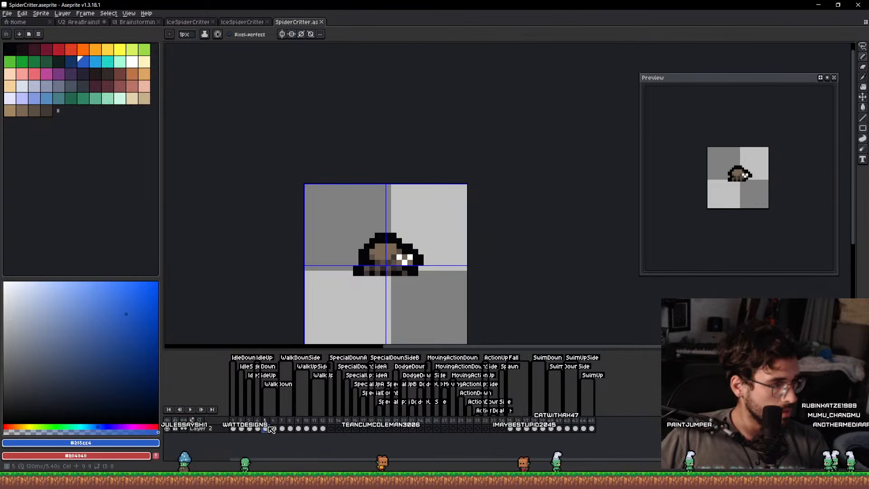
pyautogui.click(266, 429)
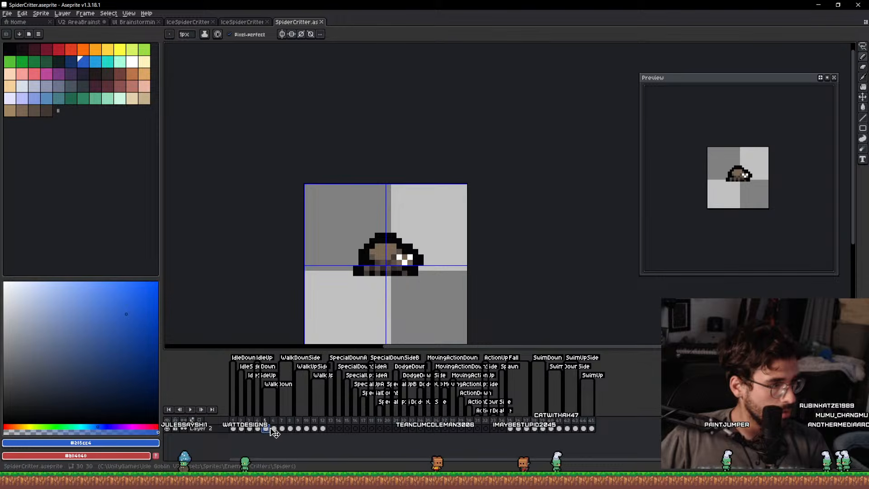
# Return to the ice spider animation and cut the WalkDown cycle to two frames based on the idle pose.
pyautogui.click(242, 22)
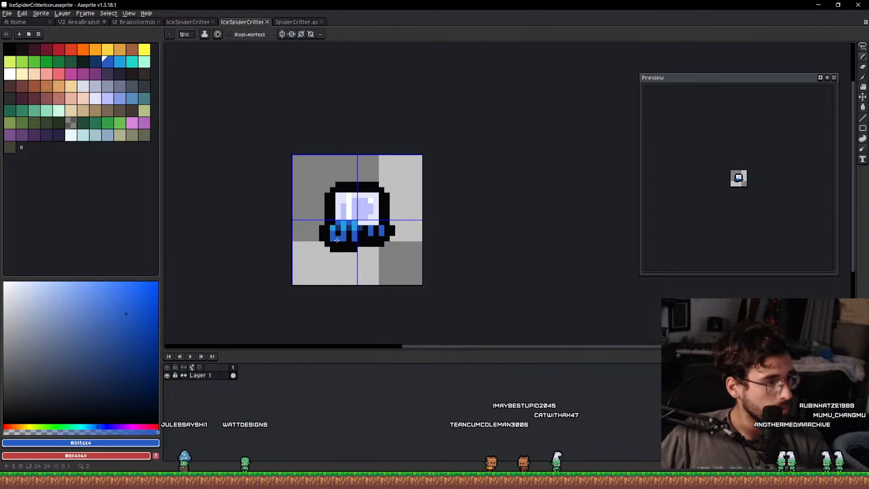
pyautogui.click(196, 21)
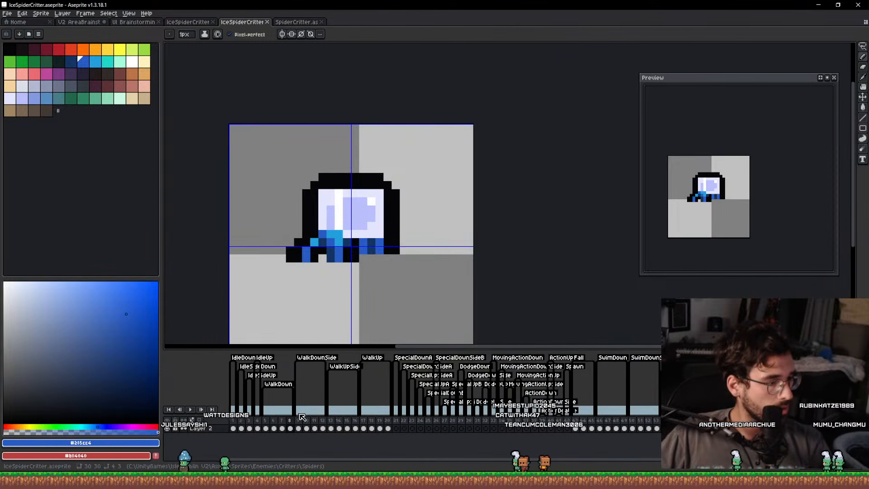
pyautogui.click(278, 423)
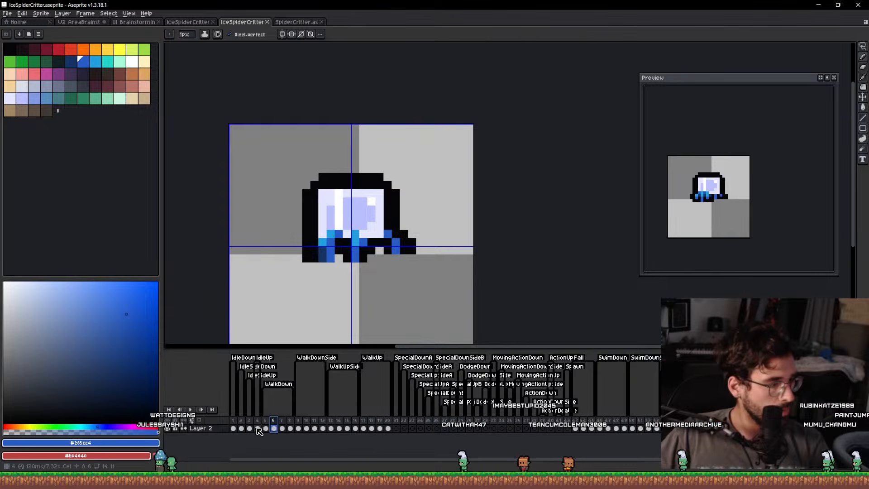
pyautogui.click(257, 429)
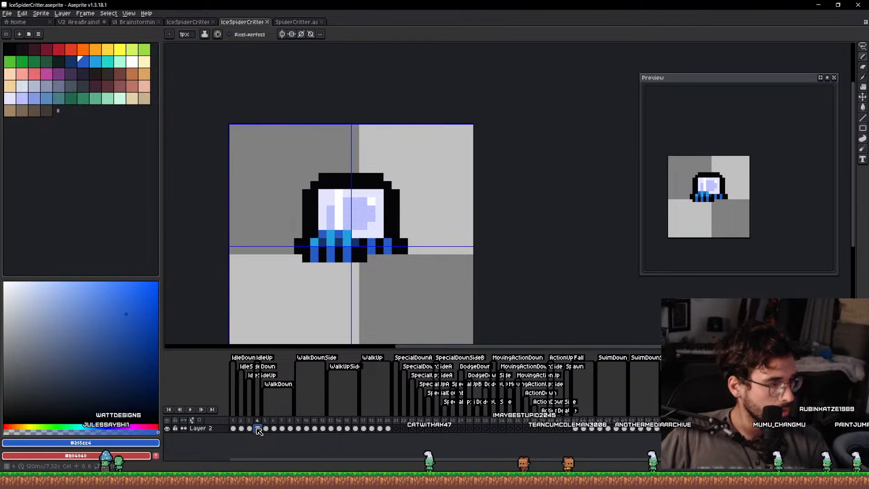
pyautogui.moveTo(274, 427); pyautogui.dragTo(289, 421)
pyautogui.hotkey('alt', 'c')
# On frame 5, shift the left group of legs one pixel right and the right legs one pixel left.
pyautogui.click(266, 426)
pyautogui.scroll(1, 326, 248)
pyautogui.scroll(1, 326, 249)
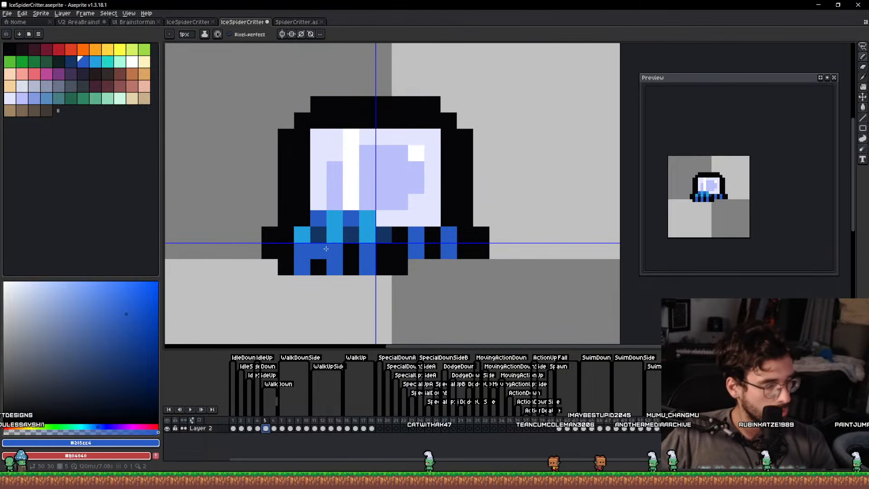
pyautogui.press('m')
pyautogui.moveTo(322, 221); pyautogui.dragTo(368, 287)
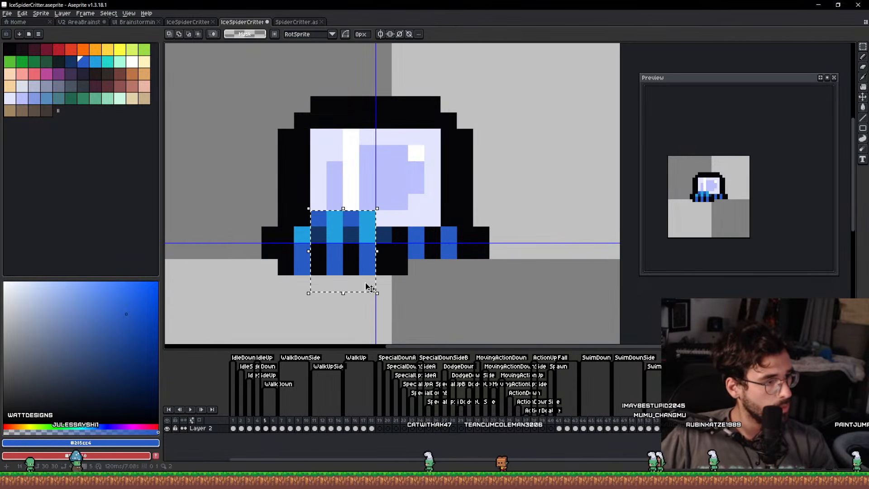
pyautogui.moveTo(302, 285); pyautogui.dragTo(270, 218)
pyautogui.moveTo(336, 248); pyautogui.dragTo(353, 248)
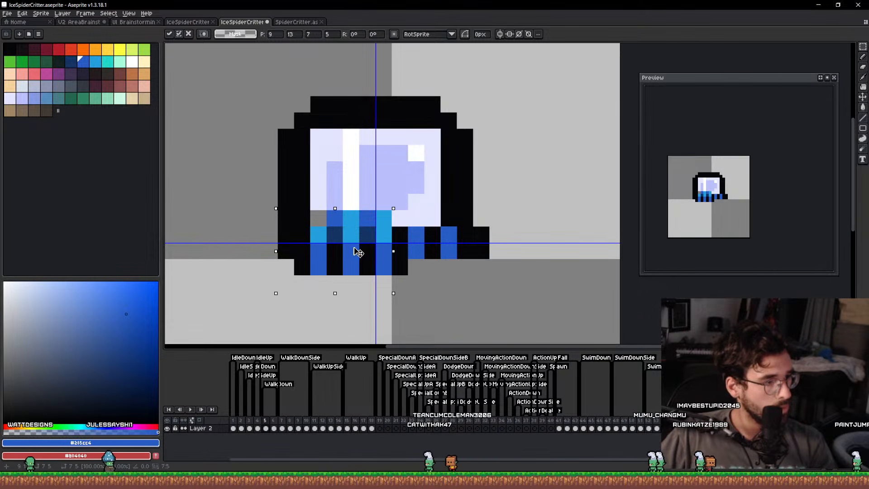
pyautogui.hotkey('ctrl', 'd')
pyautogui.moveTo(504, 228); pyautogui.dragTo(416, 266)
pyautogui.moveTo(466, 257); pyautogui.dragTo(450, 258)
pyautogui.hotkey('ctrl', 'd')
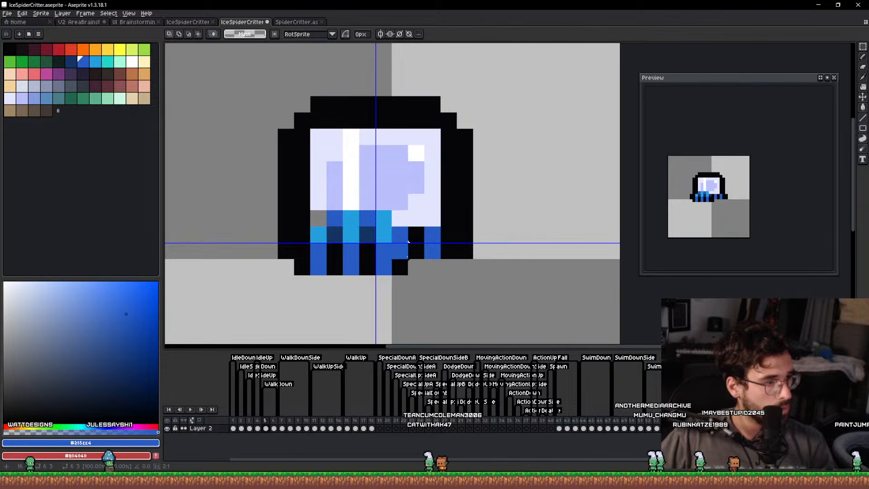
# Recolour frame 5's leg beside the center dark blue, fill the gap at the body's lower-left corner with pale lavender, and save.
pyautogui.keyDown('alt'); pyautogui.click(373, 237); pyautogui.keyUp('alt')
pyautogui.press('b')
pyautogui.moveTo(400, 249); pyautogui.dragTo(400, 234)
pyautogui.keyDown('alt'); pyautogui.click(316, 205); pyautogui.keyUp('alt')
pyautogui.click(323, 220)
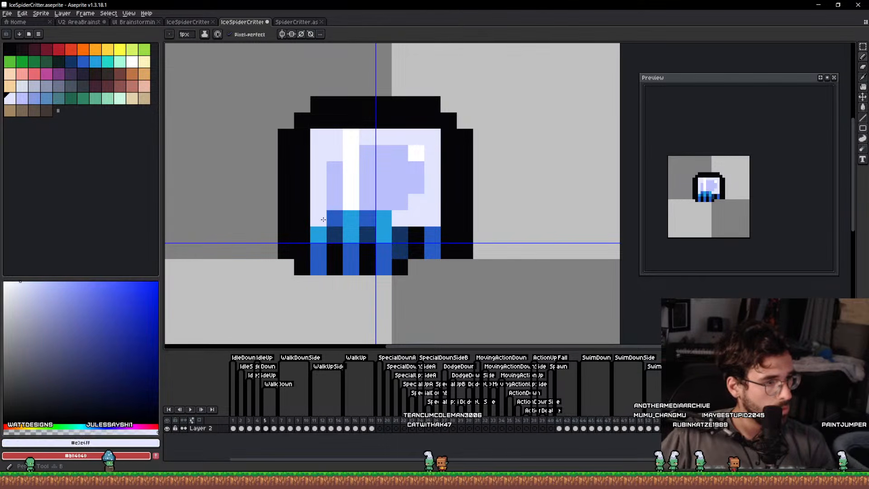
pyautogui.hotkey('ctrl', 's')
pyautogui.scroll(-3, 409, 262)
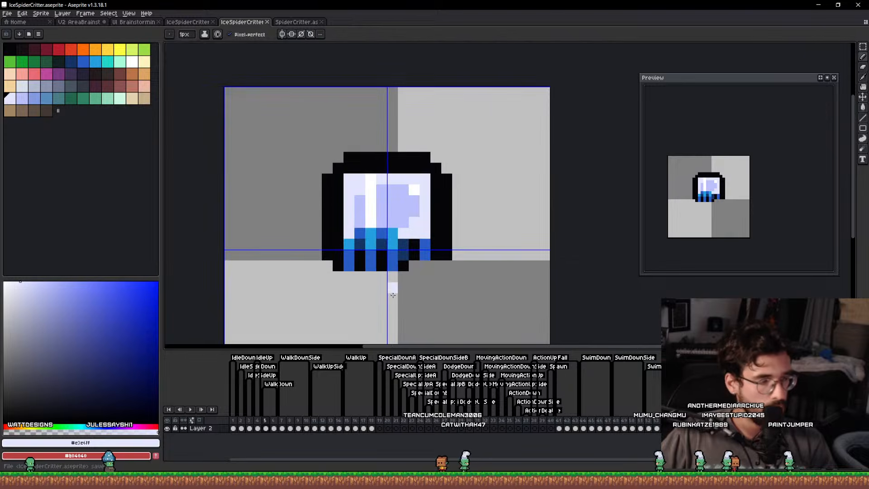
pyautogui.scroll(2, 399, 270)
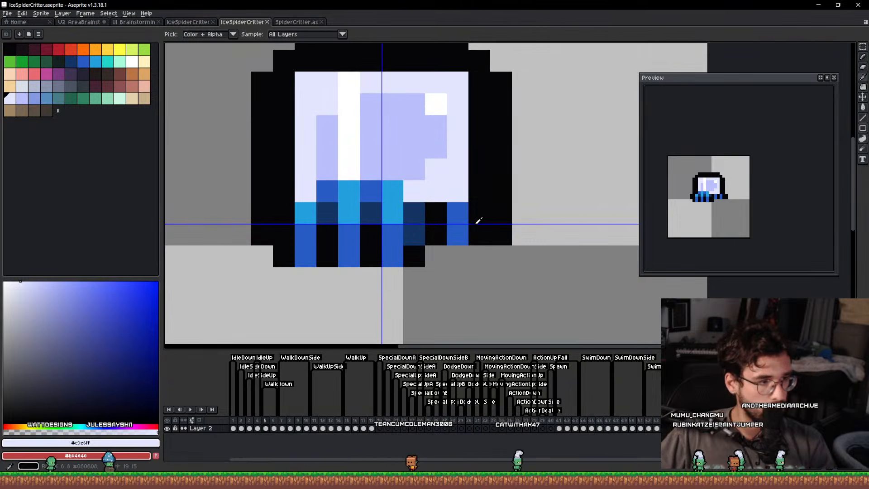
# Cut the WalkDownSide, WalkUpSide and WalkUp cycles to two frames each and fill them with copies of the WalkDown frames.
pyautogui.moveTo(477, 219); pyautogui.dragTo(435, 257)
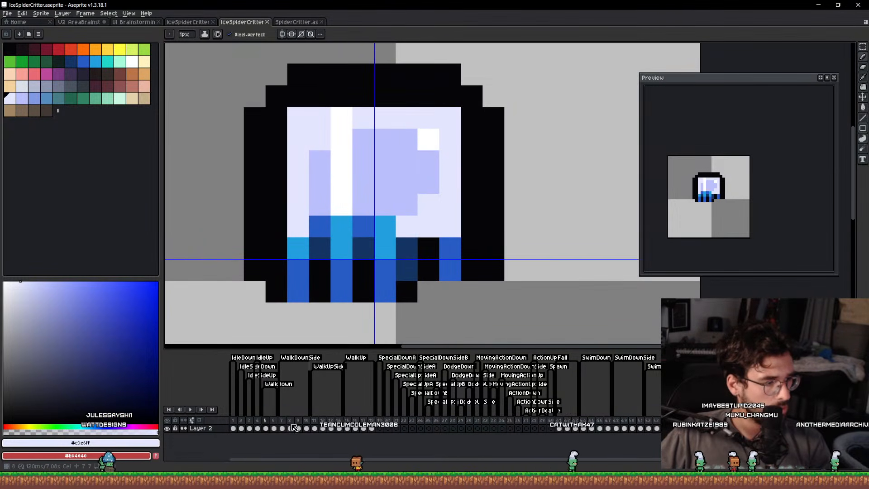
pyautogui.click(303, 422)
pyautogui.hotkey('alt', 'c')
pyautogui.moveTo(303, 421); pyautogui.dragTo(339, 421)
pyautogui.hotkey('alt', 'c')
pyautogui.hotkey('alt', 'c')
pyautogui.click(276, 428)
pyautogui.moveTo(281, 428); pyautogui.dragTo(322, 428)
pyautogui.scroll(-2, 720, 205)
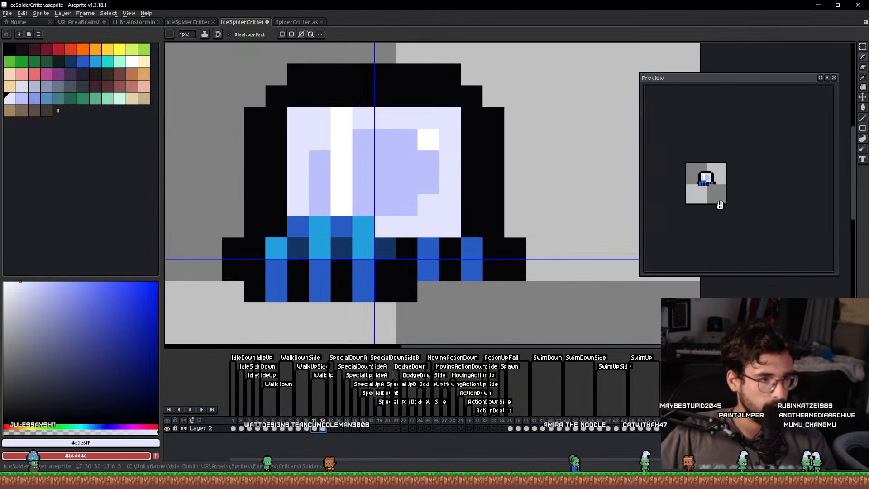
pyautogui.moveTo(734, 193); pyautogui.dragTo(751, 267)
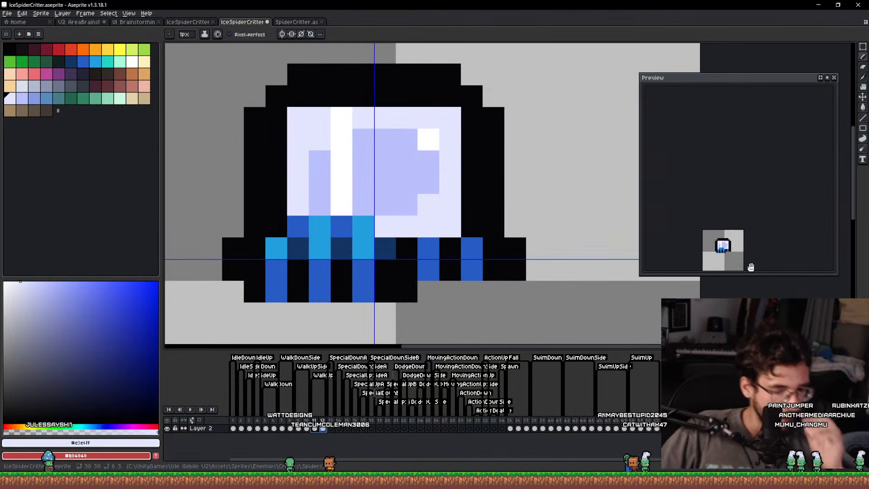
# Check the manta artwork on frame 35 and copy the whole ice spider from frame 1.
pyautogui.click(339, 429)
pyautogui.click(510, 428)
pyautogui.scroll(-1, 516, 253)
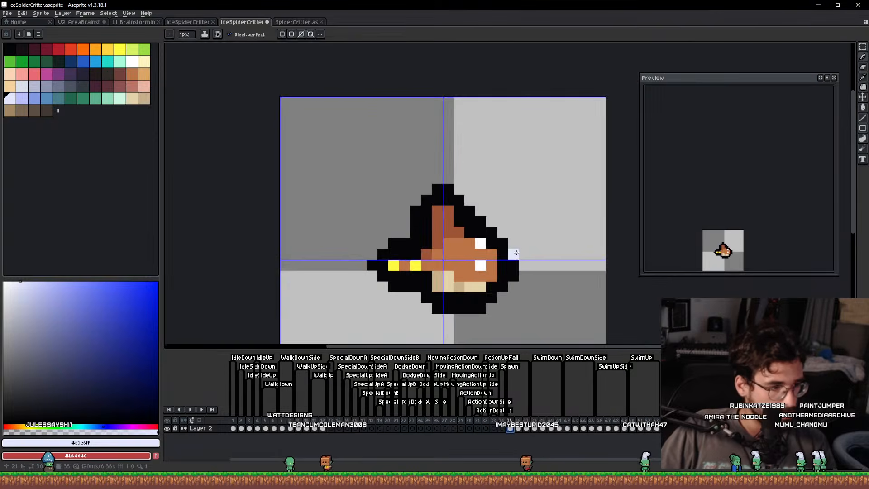
pyautogui.moveTo(517, 253); pyautogui.dragTo(474, 244)
pyautogui.click(233, 428)
pyautogui.press('q')
pyautogui.moveTo(524, 277)
pyautogui.mouseDown()
pyautogui.moveTo(611, 223)
pyautogui.moveTo(579, 249)
pyautogui.mouseUp()
pyautogui.hotkey('ctrl', 'c')
# Erase the manta on frame 35 and paste the ice spider in its place, moved lower on the canvas.
pyautogui.click(510, 428)
pyautogui.press('e')
pyautogui.scroll(8, 449, 301)
pyautogui.click(385, 266)
pyautogui.hotkey('ctrl', 'v')
pyautogui.moveTo(480, 255)
pyautogui.mouseDown()
pyautogui.moveTo(470, 255)
pyautogui.moveTo(482, 282)
pyautogui.mouseUp()
pyautogui.hotkey('ctrl', 'd')
# Thicken the black outline beneath all the legs on frame 35 and erase the stray pixel under the middle.
pyautogui.press('b')
pyautogui.keyDown('alt'); pyautogui.click(332, 285); pyautogui.keyUp('alt')
pyautogui.moveTo(339, 299)
pyautogui.mouseDown()
pyautogui.moveTo(361, 306)
pyautogui.moveTo(415, 299)
pyautogui.mouseUp()
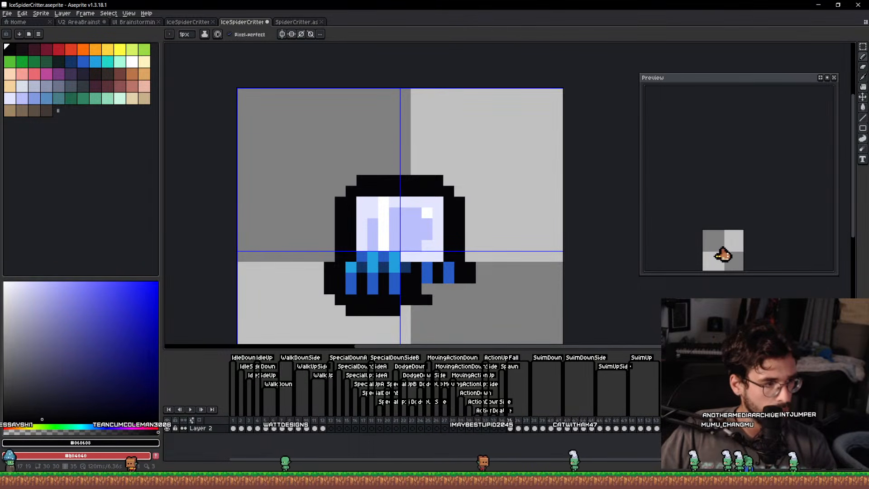
pyautogui.press('e')
pyautogui.click(416, 300)
pyautogui.click(416, 300)
pyautogui.press('b')
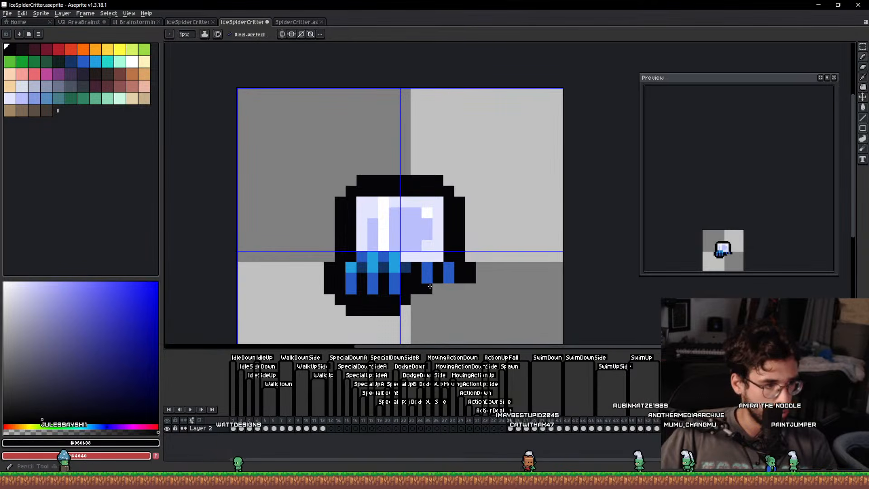
pyautogui.moveTo(427, 289)
pyautogui.mouseDown()
pyautogui.moveTo(449, 289)
pyautogui.moveTo(444, 296)
pyautogui.mouseUp()
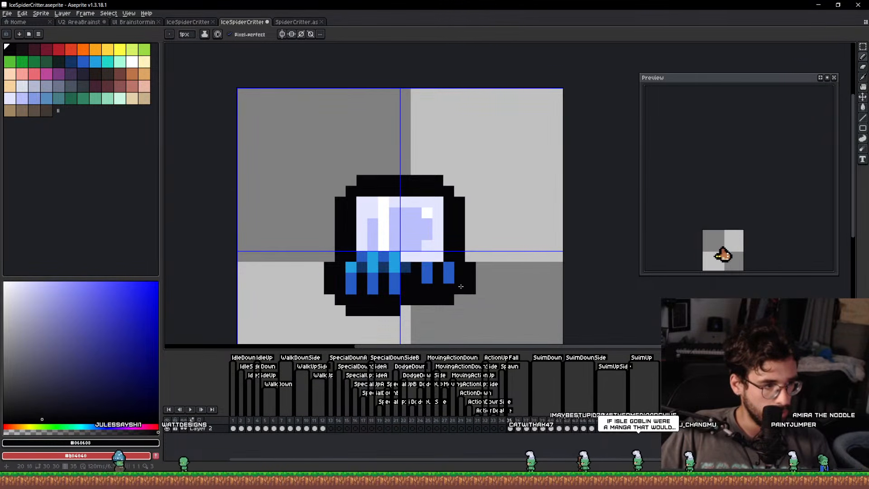
pyautogui.moveTo(388, 295); pyautogui.dragTo(384, 288)
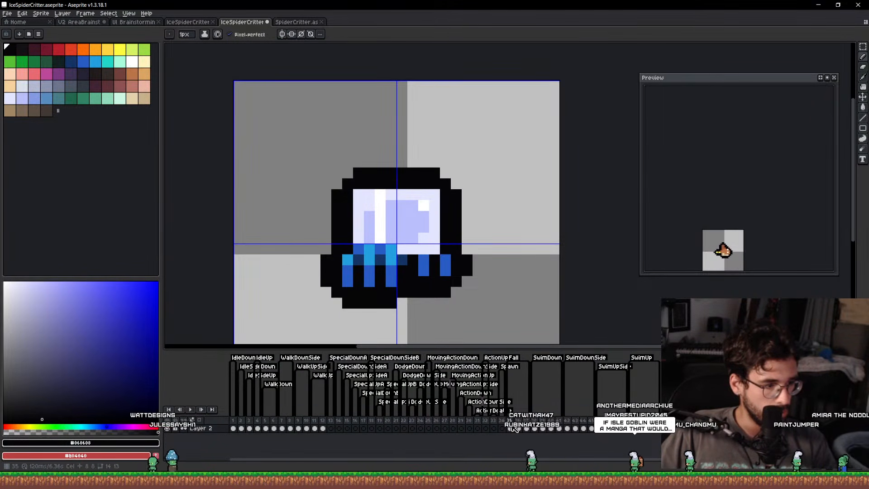
# Lower the ice spider one pixel on frame 36, then copy that frame to frame 37 and lower it three more pixels.
pyautogui.click(518, 428)
pyautogui.press('v')
pyautogui.moveTo(429, 255); pyautogui.dragTo(430, 259)
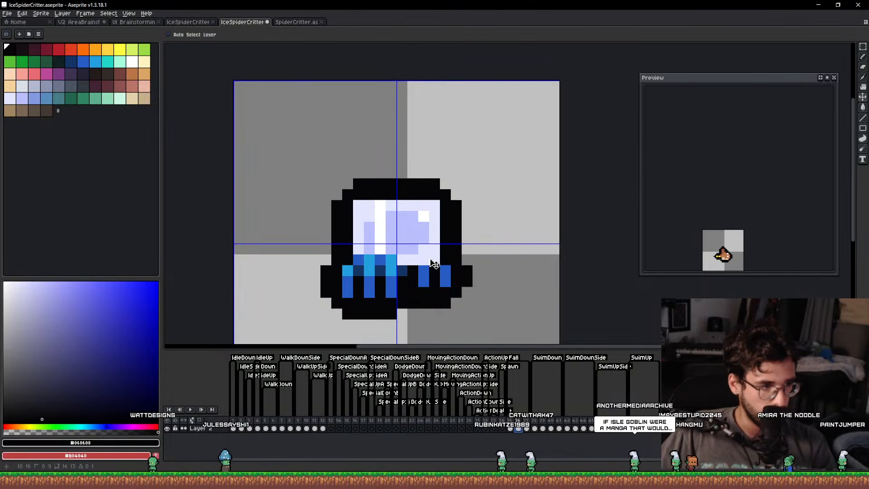
pyautogui.moveTo(518, 429); pyautogui.dragTo(528, 429)
pyautogui.moveTo(400, 261); pyautogui.dragTo(396, 292)
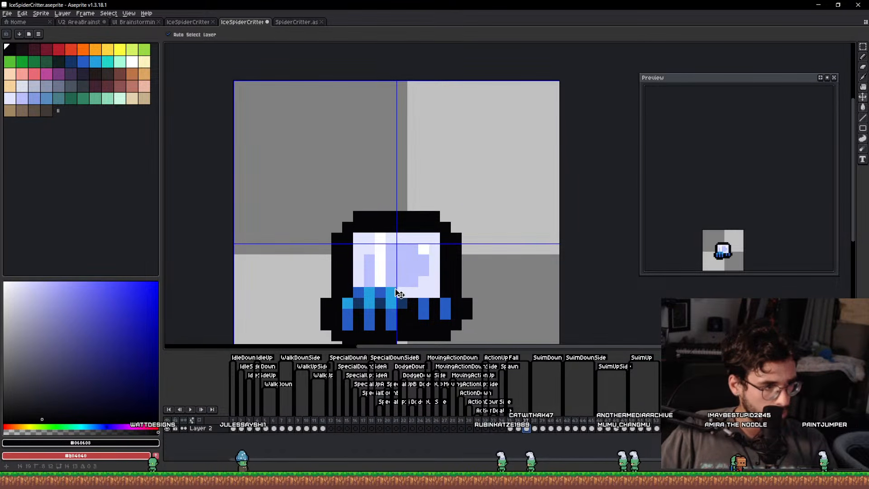
pyautogui.moveTo(476, 304); pyautogui.dragTo(465, 268)
# Copy the idle ice spider from frame 1 to SwimDown frame 38 and lower it three pixels.
pyautogui.click(234, 428)
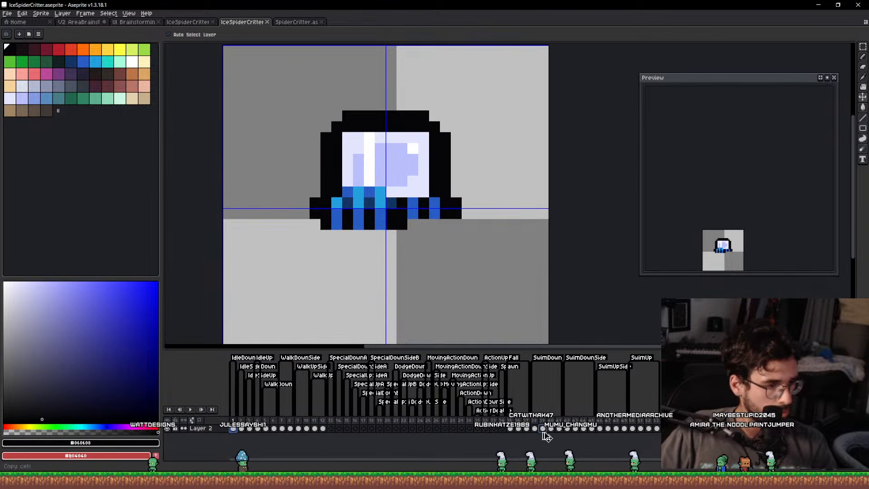
pyautogui.moveTo(541, 432); pyautogui.dragTo(536, 429)
pyautogui.moveTo(429, 173); pyautogui.dragTo(430, 206)
pyautogui.press('w')
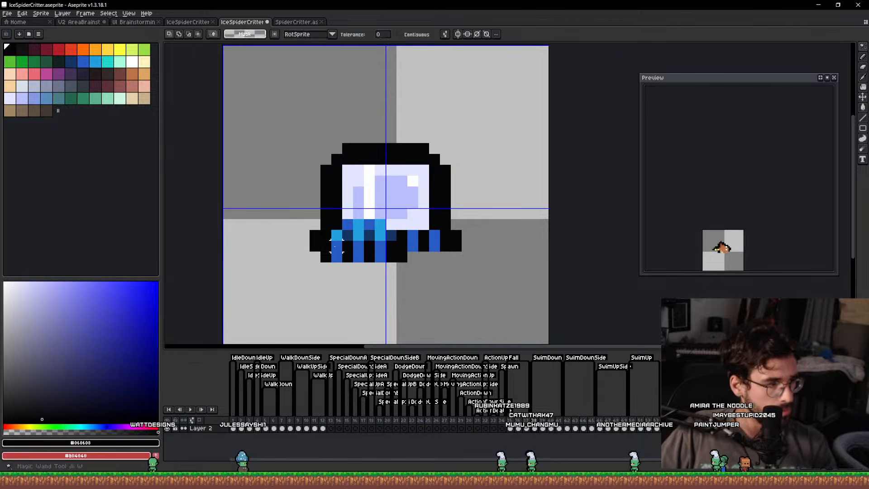
# Erase the ice spider's legs on frame 38 with a 4 px eraser, leaving only the body.
pyautogui.press('e')
pyautogui.press('+')
pyautogui.press('+')
pyautogui.press('+')
pyautogui.moveTo(286, 239); pyautogui.dragTo(353, 262)
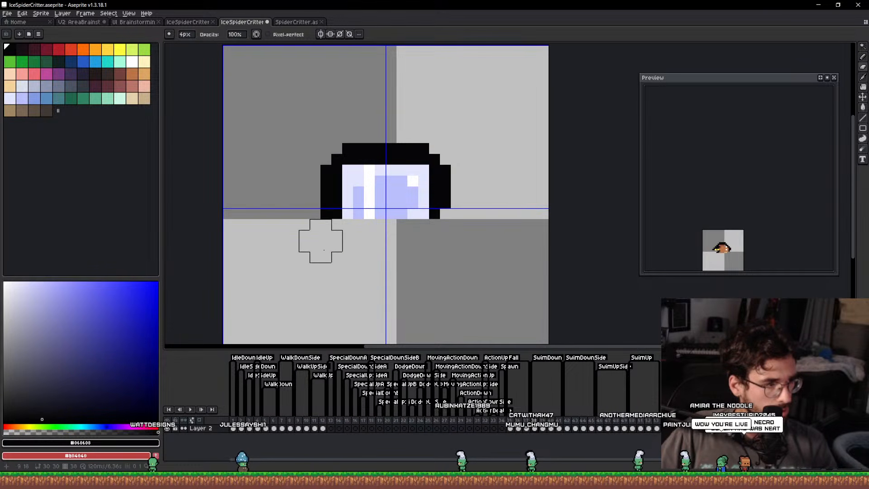
pyautogui.press('v')
pyautogui.moveTo(388, 202)
pyautogui.mouseDown()
pyautogui.moveTo(387, 212)
pyautogui.moveTo(398, 190)
pyautogui.mouseUp()
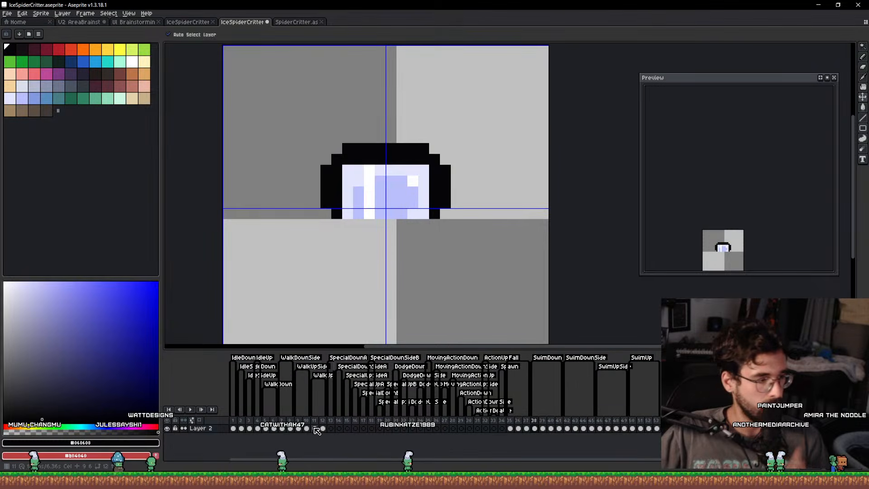
# Copy frame 38 to frame 39, lower the ice spider's body one pixel there and erase its bottom row.
pyautogui.click(542, 427)
pyautogui.click(536, 428)
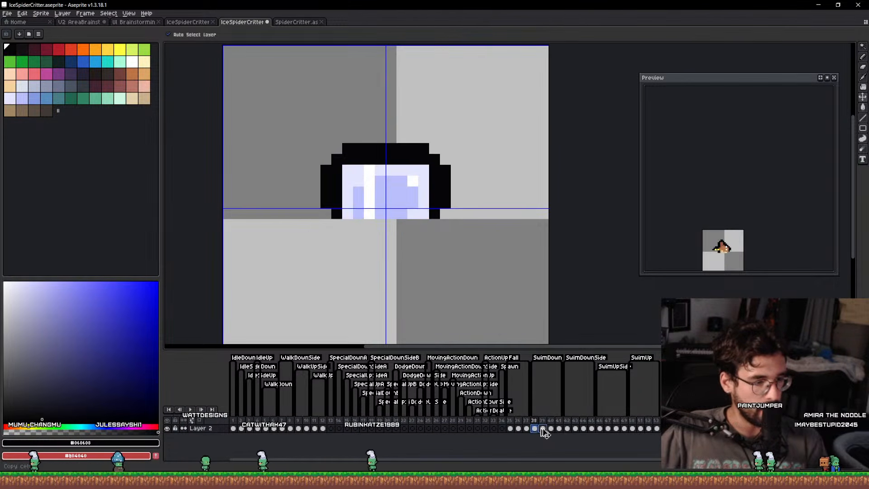
pyautogui.moveTo(538, 430); pyautogui.dragTo(544, 430)
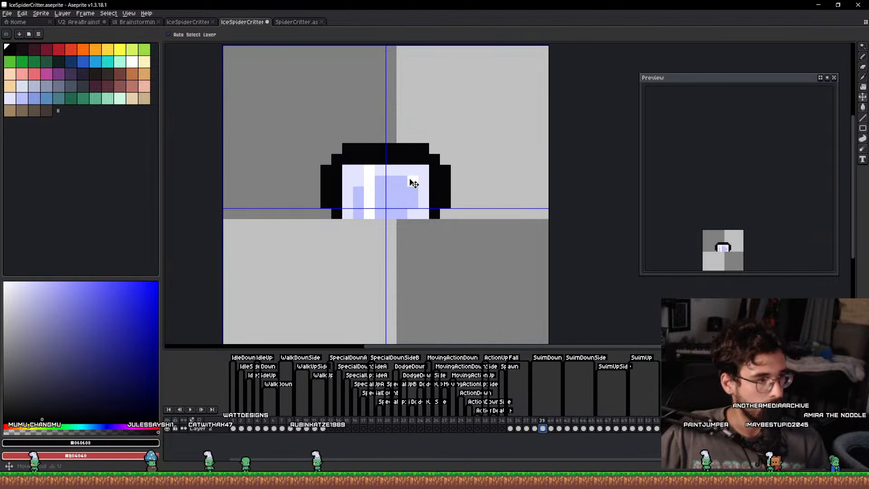
pyautogui.moveTo(413, 183); pyautogui.dragTo(413, 194)
pyautogui.press('e')
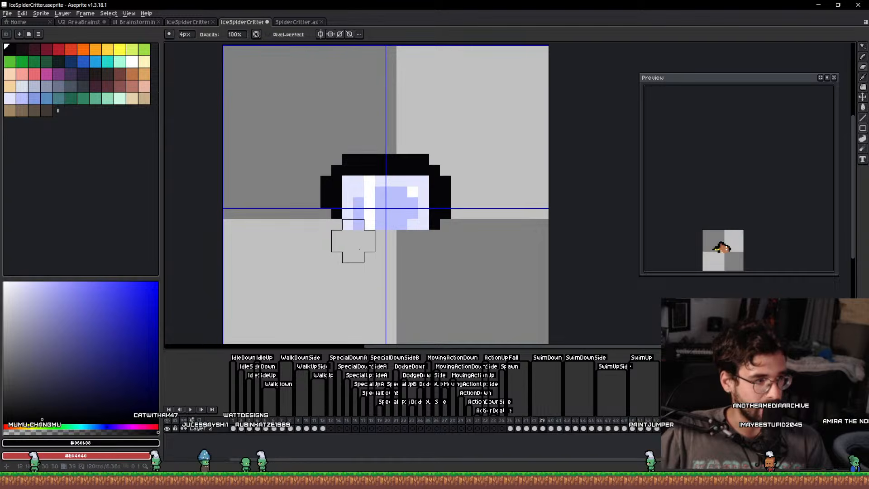
pyautogui.press('b')
# Delete the surplus swim frames from frame 40 onward so each swim animation keeps two frames.
pyautogui.click(559, 428)
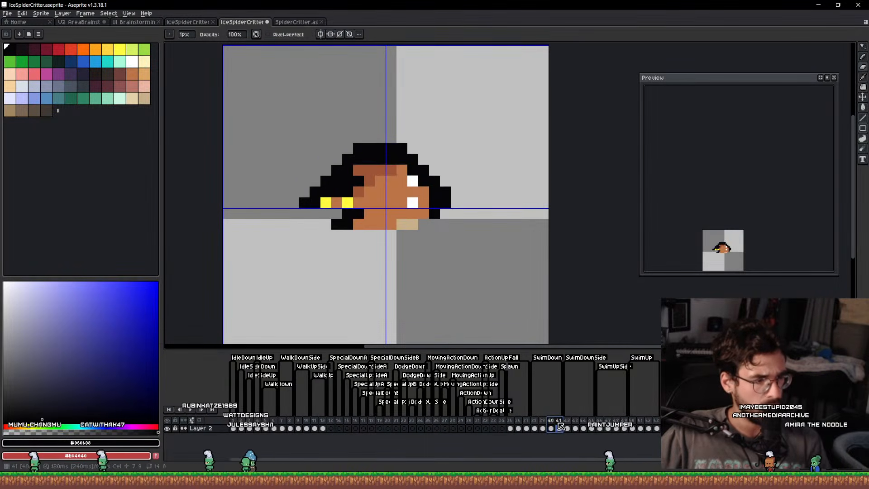
pyautogui.hotkey('alt', 'c')
pyautogui.moveTo(567, 422); pyautogui.dragTo(605, 425)
pyautogui.hotkey('alt', 'c')
pyautogui.hotkey('alt', 'c')
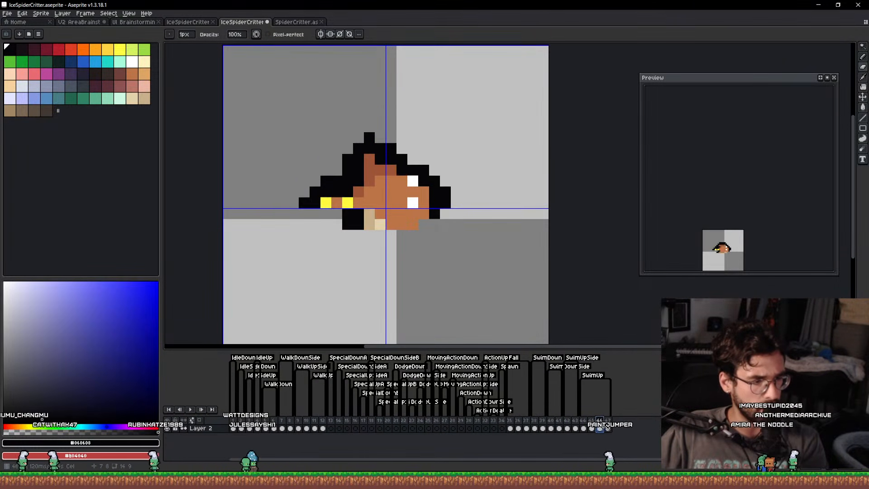
pyautogui.hotkey('alt', 'c')
# Copy swim frames 38 and 39 over frames 40 to 45 and delete the leftover frame 46.
pyautogui.moveTo(534, 428); pyautogui.dragTo(543, 428)
pyautogui.keyDown('ctrl'); pyautogui.moveTo(547, 428); pyautogui.dragTo(592, 429); pyautogui.keyUp('ctrl')
pyautogui.click(600, 428)
pyautogui.hotkey('alt', 'c')
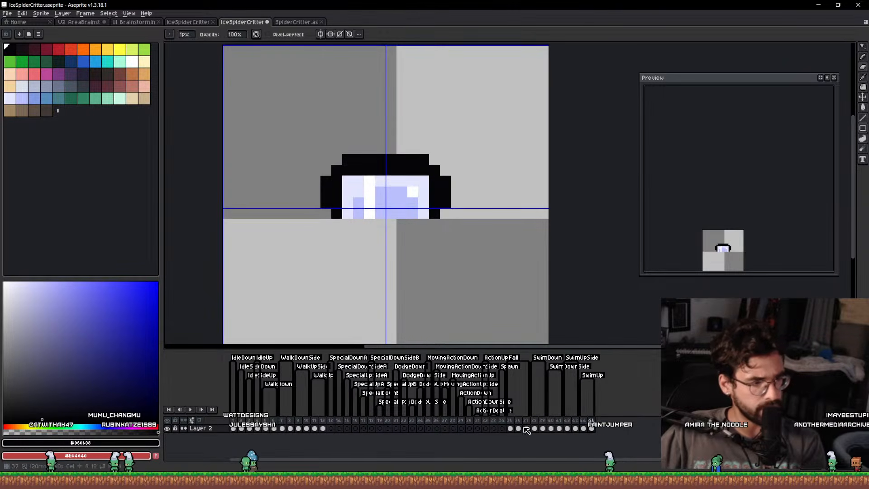
pyautogui.moveTo(518, 428); pyautogui.dragTo(591, 428)
pyautogui.moveTo(581, 164); pyautogui.dragTo(524, 174)
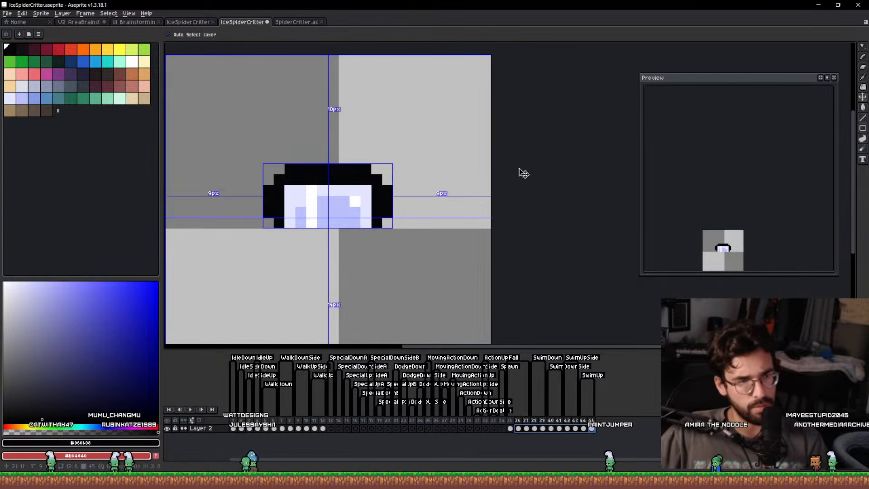
# Switch to Unity, search the project for "ice spider" and locate the IceSpiderCritter asset in its folder.
pyautogui.click(822, 5)
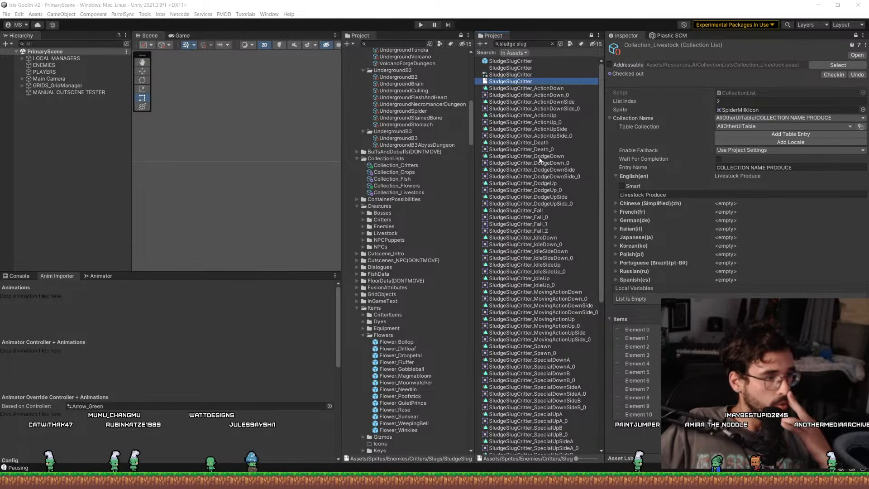
pyautogui.click(535, 41)
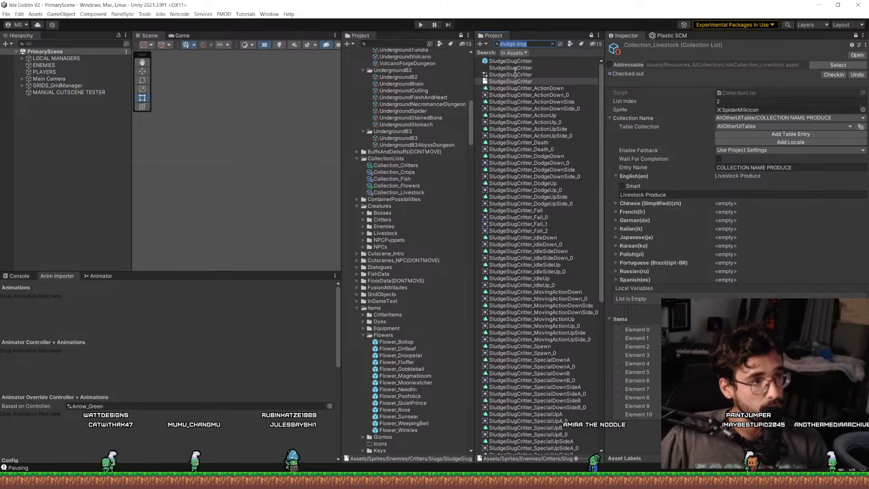
pyautogui.write('ice spider')
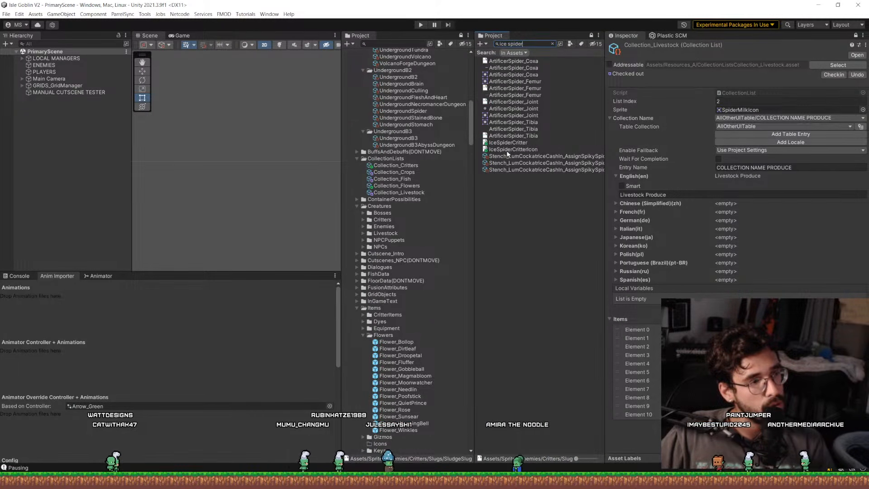
pyautogui.click(510, 142)
pyautogui.click(551, 45)
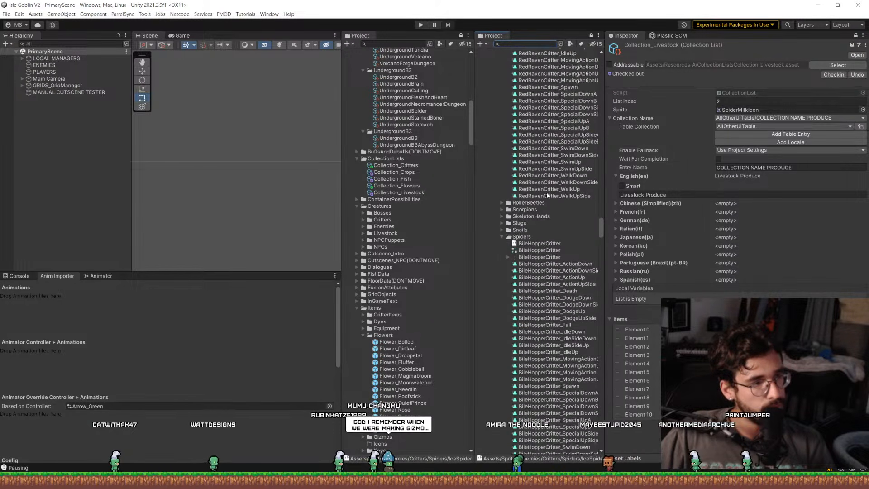
# Collapse the Spiders folder and expand the Tumblweed folder among the critter sprites.
pyautogui.scroll(-3, 546, 198)
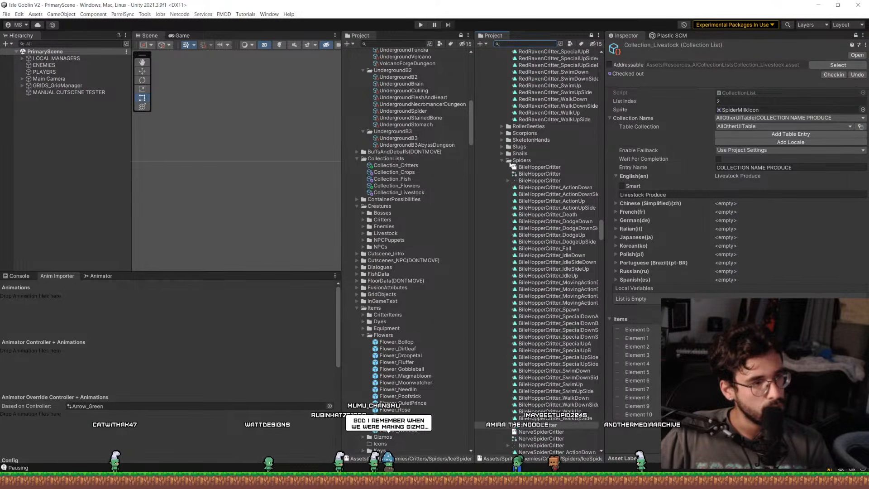
pyautogui.click(501, 160)
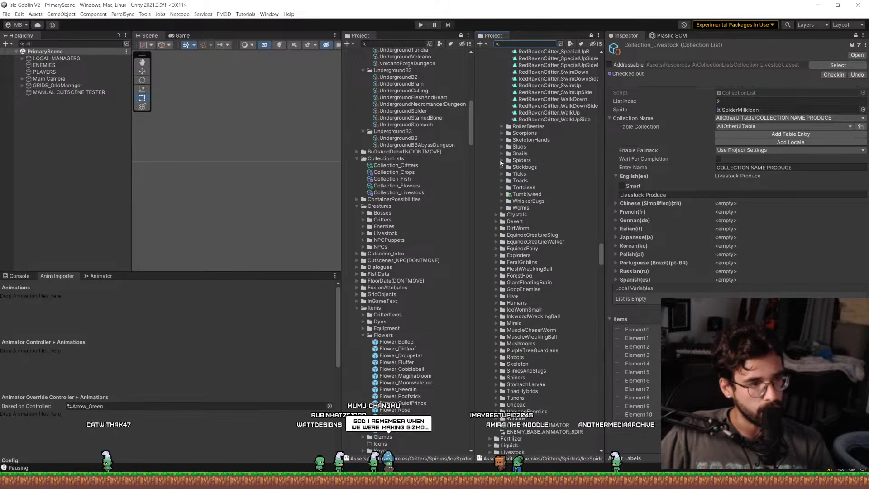
pyautogui.click(503, 194)
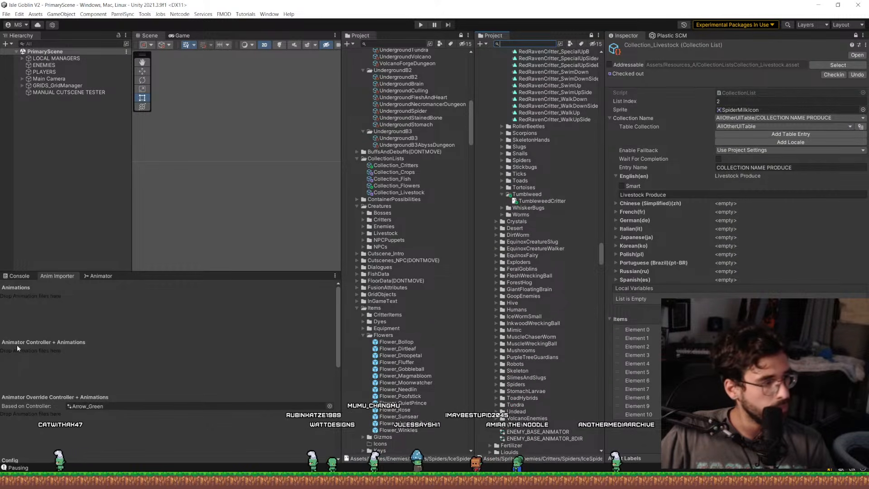
# Base the Anim Importer's animator override on ENEMY_BASE_ANIMATOR and select the TumbleweedCritter file.
pyautogui.click(330, 405)
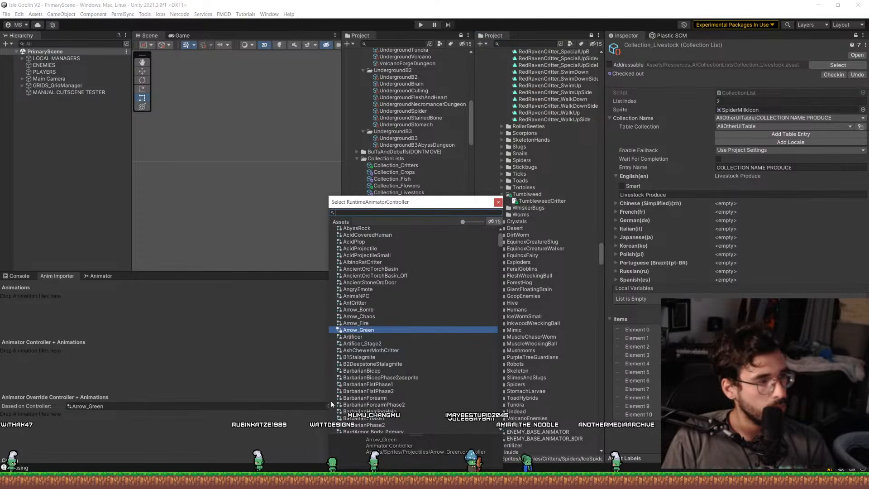
pyautogui.write('enemy base')
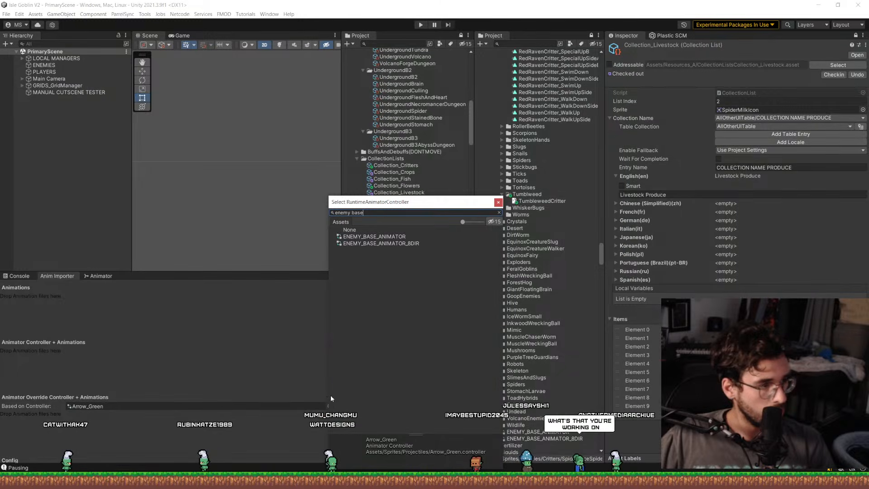
pyautogui.click(373, 236)
pyautogui.doubleClick(374, 237)
pyautogui.scroll(1, 536, 244)
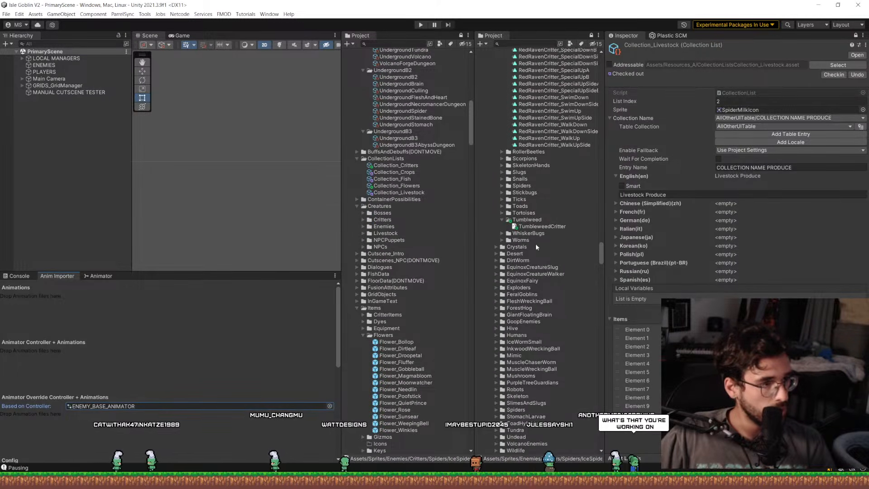
pyautogui.click(542, 226)
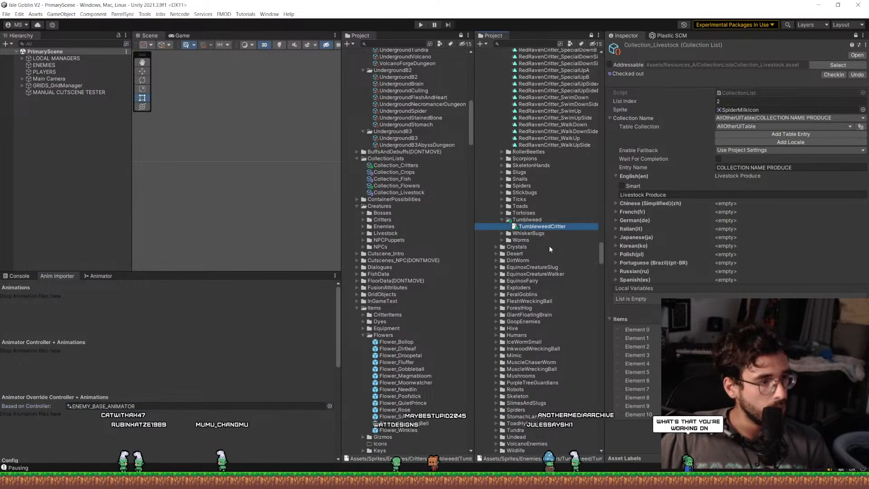
# Switch to Aseprite and check which new critters are drawn in the V2 AreaBrainstorming document.
pyautogui.click(202, 479)
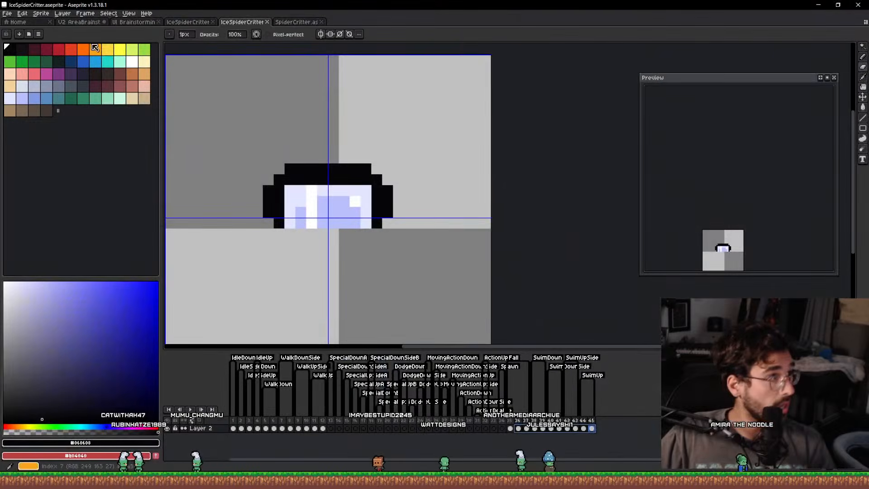
pyautogui.click(82, 22)
pyautogui.scroll(-1, 344, 143)
pyautogui.moveTo(318, 239)
pyautogui.mouseDown()
pyautogui.moveTo(388, 243)
pyautogui.moveTo(291, 238)
pyautogui.mouseUp()
pyautogui.click(376, 218)
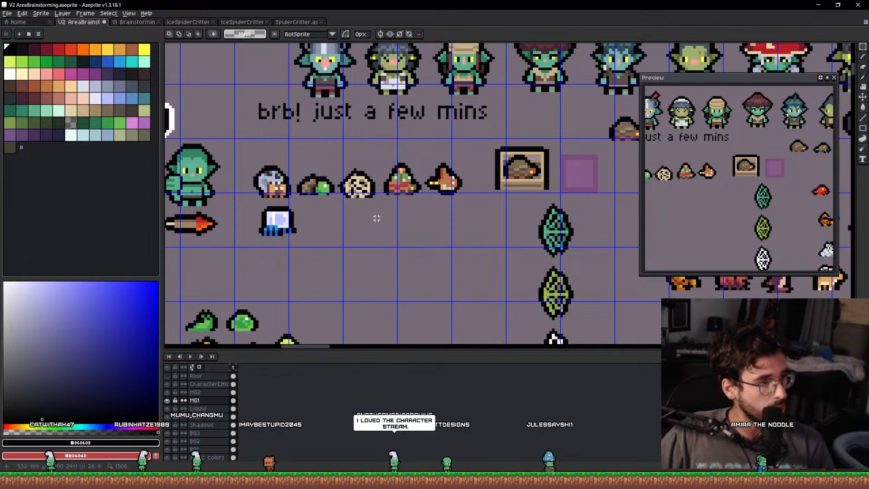
# Switch back to Unity, expand the Tortoises folder and select CactusTurtleCritter together with TumbleweedCritter.
pyautogui.hotkey('alt', 'Tab')
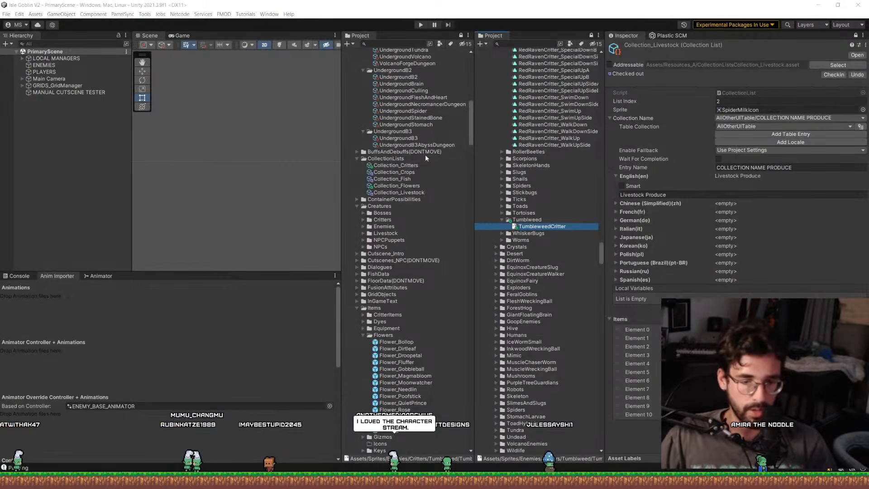
pyautogui.scroll(5, 534, 327)
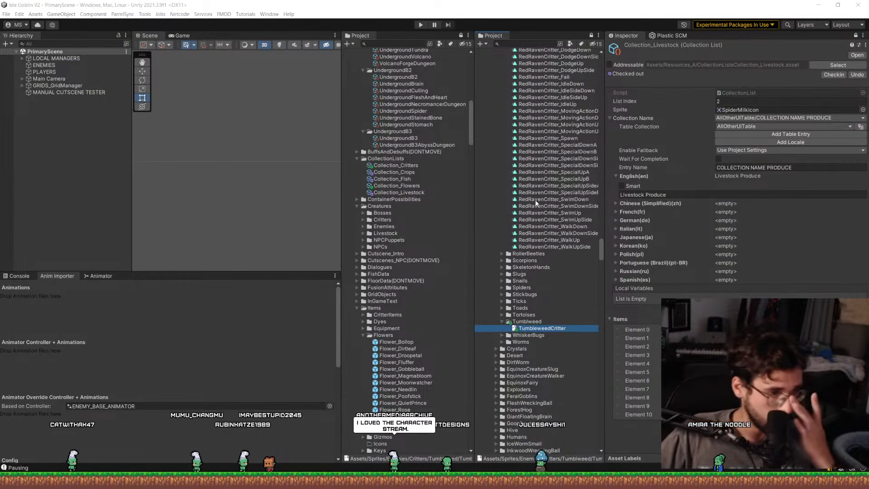
pyautogui.click(535, 335)
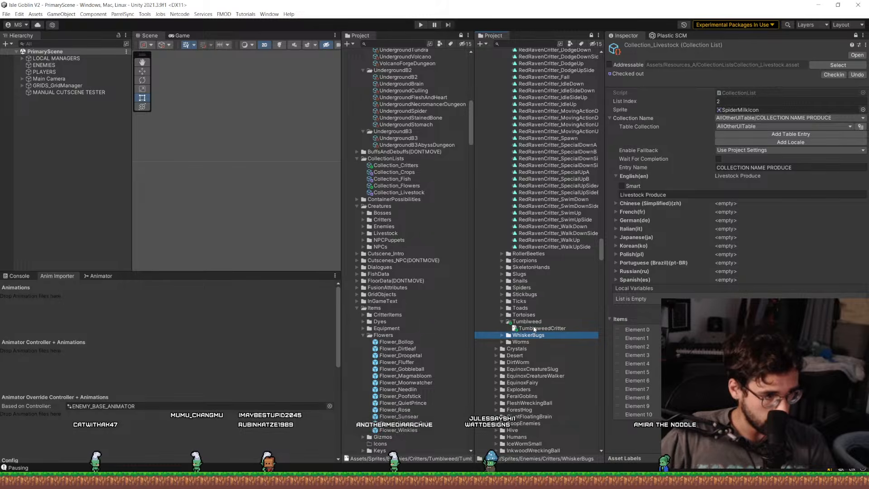
pyautogui.press('Up')
pyautogui.click(501, 315)
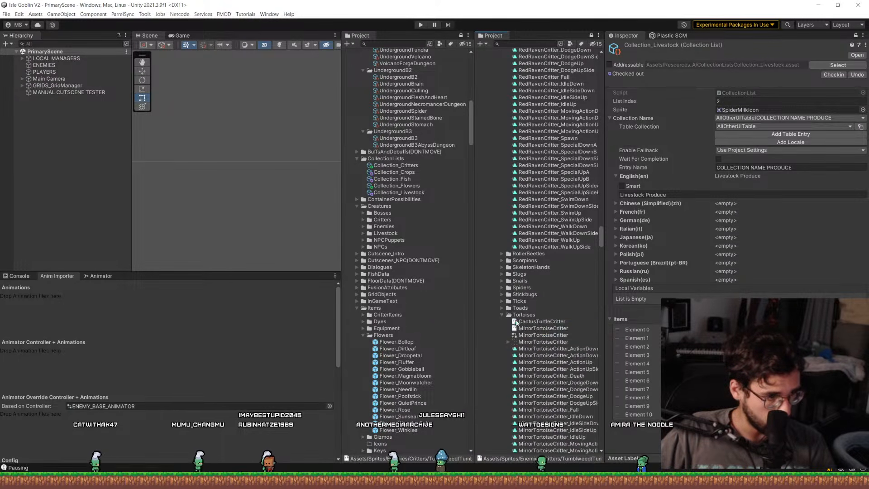
pyautogui.scroll(-6, 522, 186)
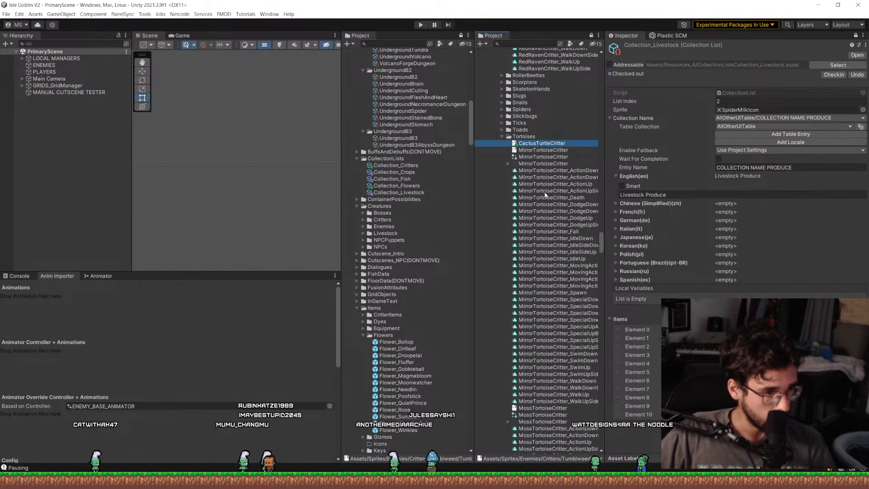
pyautogui.scroll(-15, 539, 181)
pyautogui.scroll(-6, 542, 203)
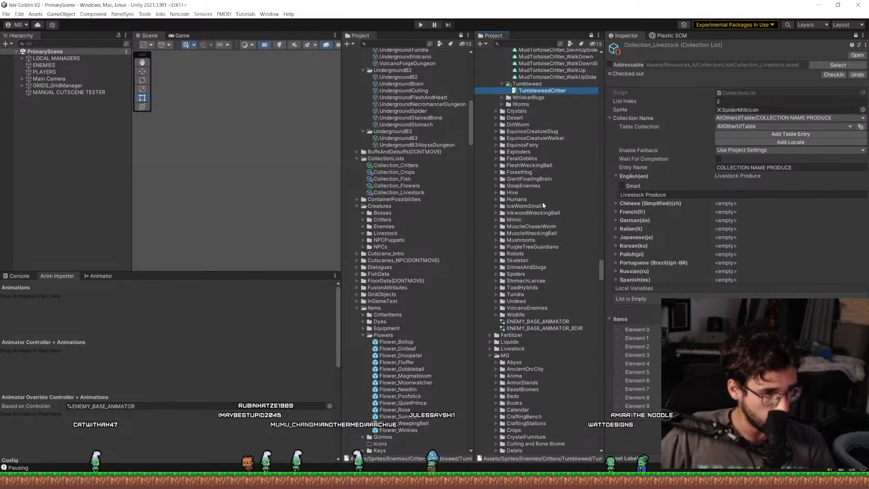
pyautogui.scroll(20, 542, 203)
pyautogui.scroll(2, 523, 227)
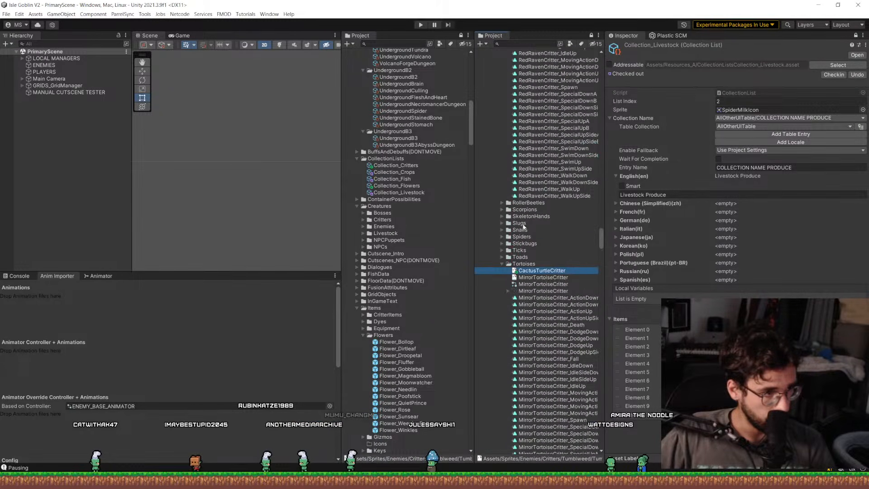
# Expand the Spiders folder, add IceSpiderCritter to the selection and collapse the folder again.
pyautogui.click(501, 237)
pyautogui.scroll(-15, 532, 218)
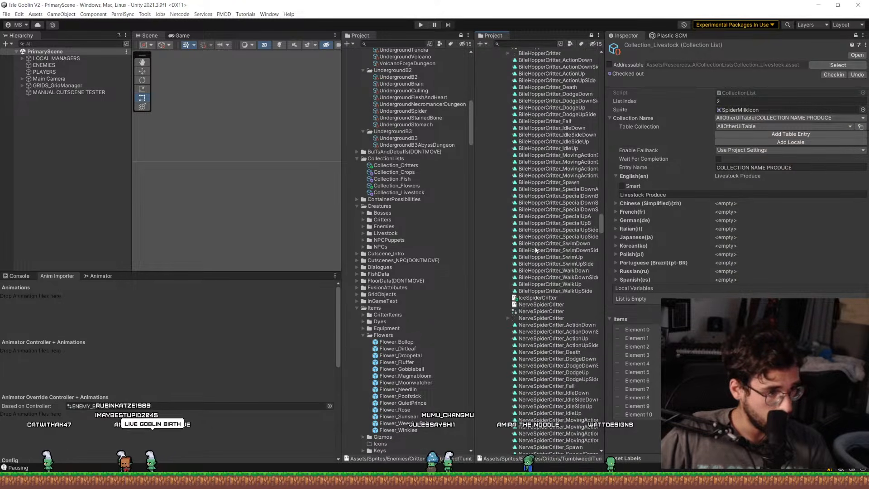
pyautogui.keyDown('ctrl'); pyautogui.click(539, 198); pyautogui.keyUp('ctrl')
pyautogui.scroll(15, 528, 235)
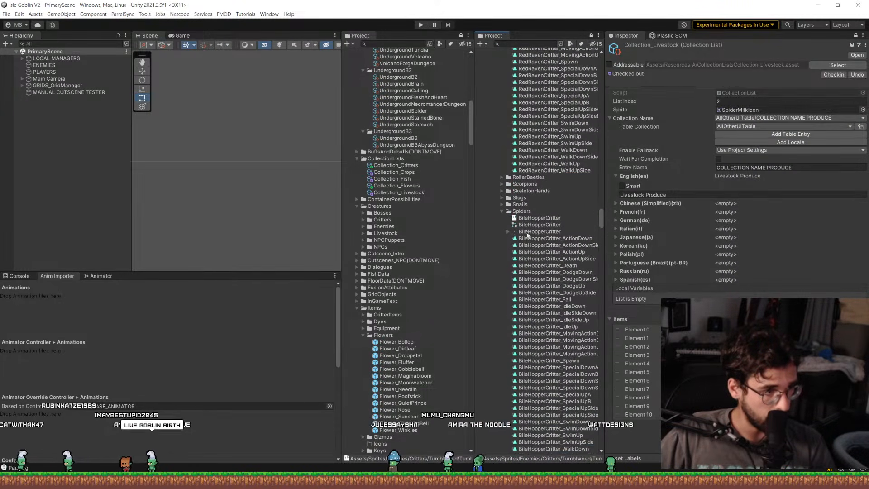
pyautogui.click(502, 211)
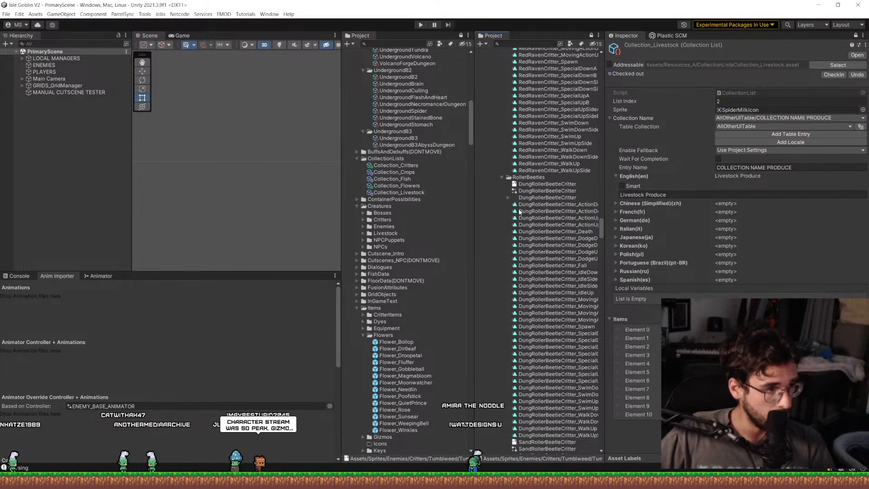
# Add SlimeRollerBeetleCritter from the RollerBeetles folder to the selected critter files.
pyautogui.scroll(-9, 519, 211)
pyautogui.scroll(-9, 519, 211)
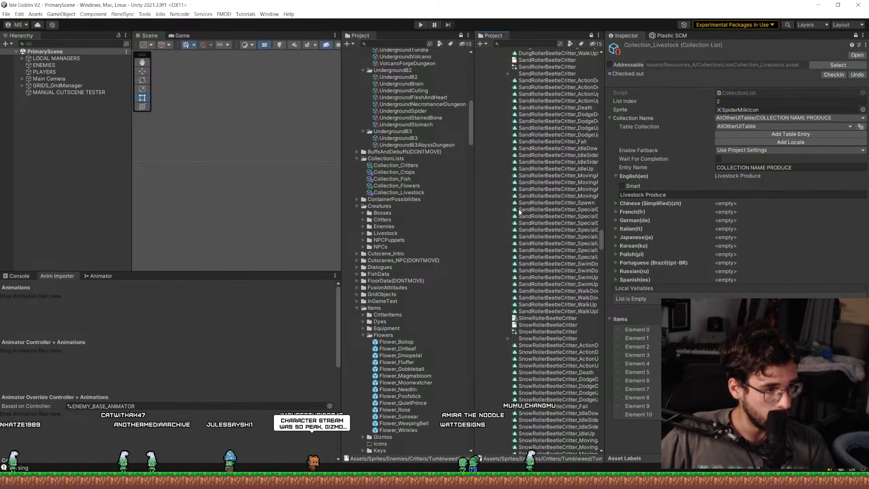
pyautogui.click(551, 267)
pyautogui.scroll(20, 552, 271)
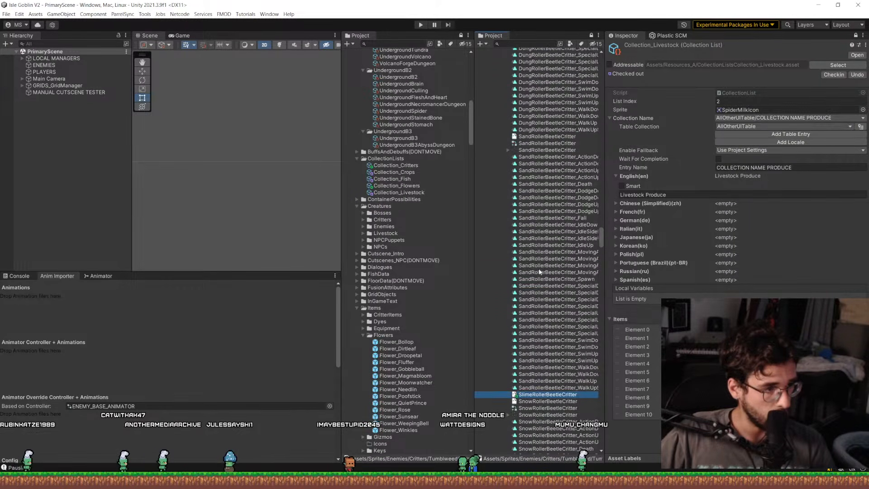
pyautogui.scroll(15, 539, 271)
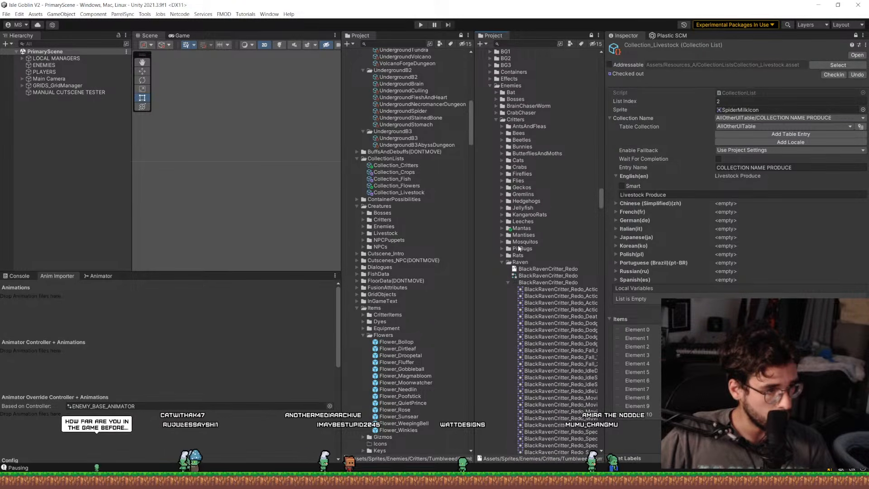
# Expand the Mantas folder, add SandMantaCritter to the selection and review the selected files across the critter folders.
pyautogui.click(501, 228)
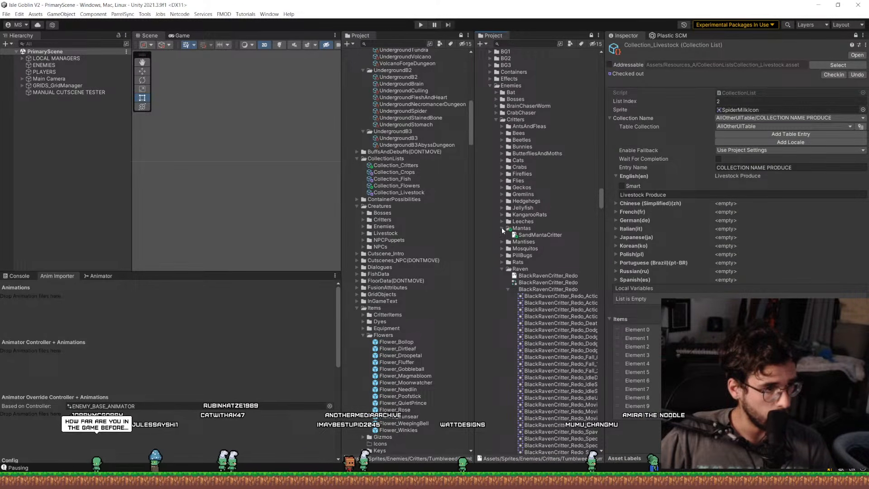
pyautogui.click(530, 236)
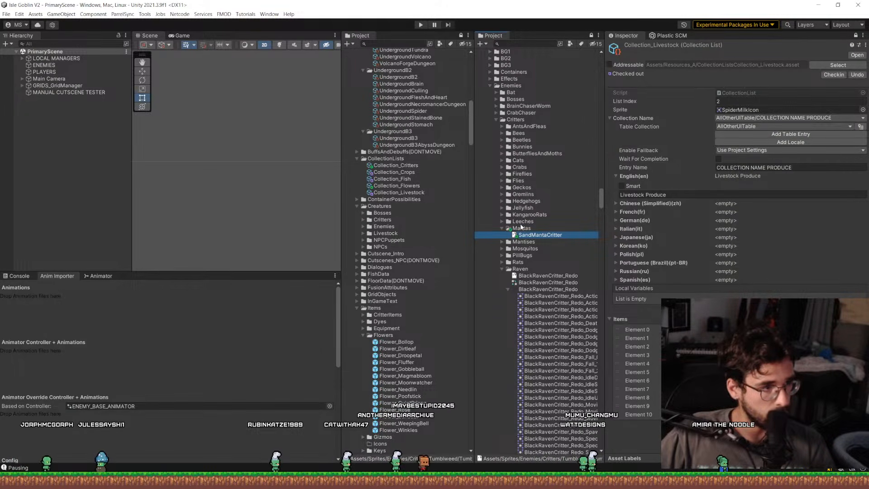
pyautogui.scroll(-15, 520, 223)
pyautogui.scroll(-20, 521, 235)
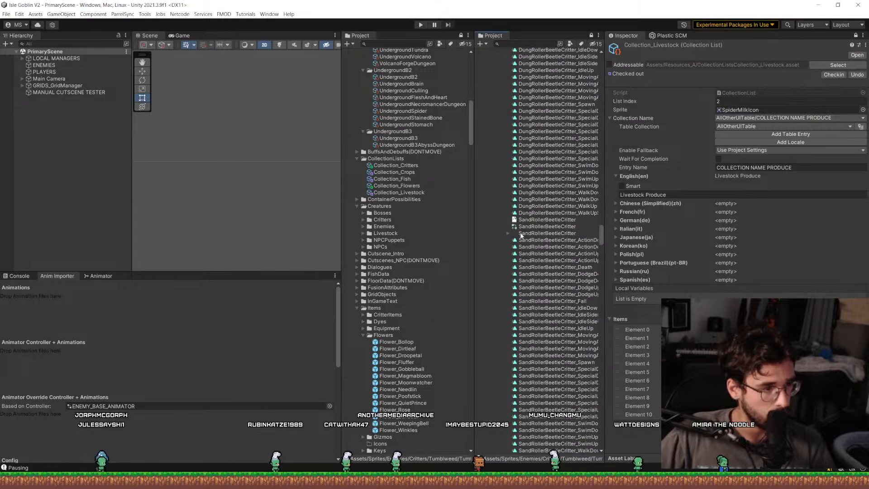
pyautogui.scroll(-8, 521, 235)
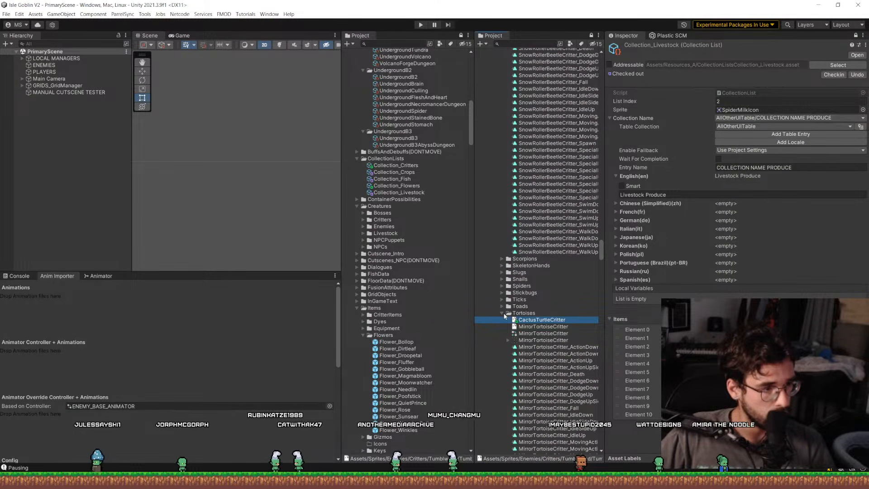
pyautogui.scroll(-20, 506, 306)
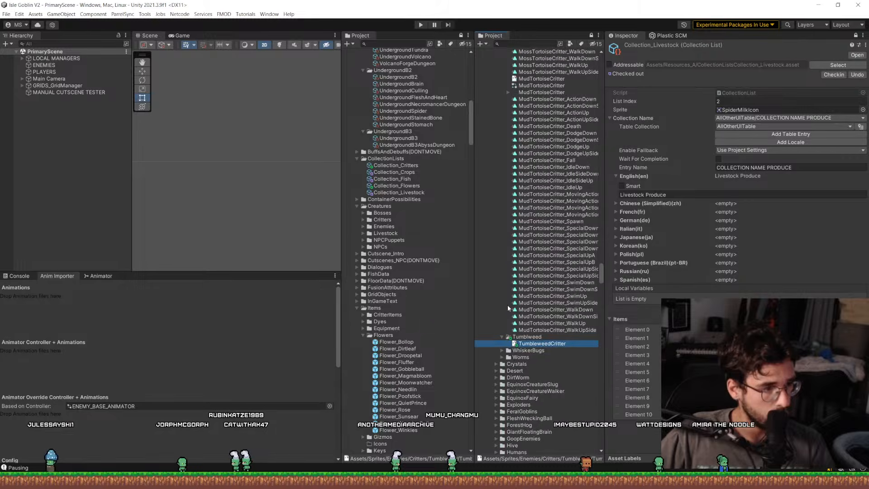
pyautogui.scroll(16, 511, 348)
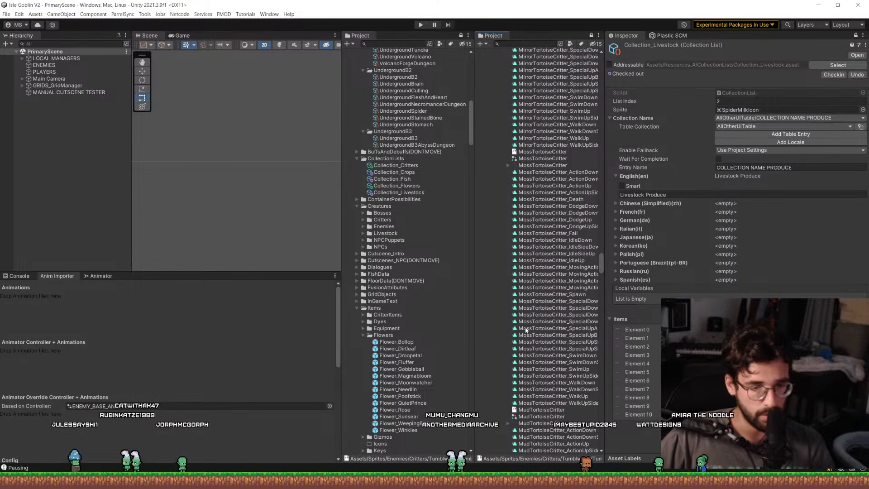
pyautogui.scroll(20, 526, 330)
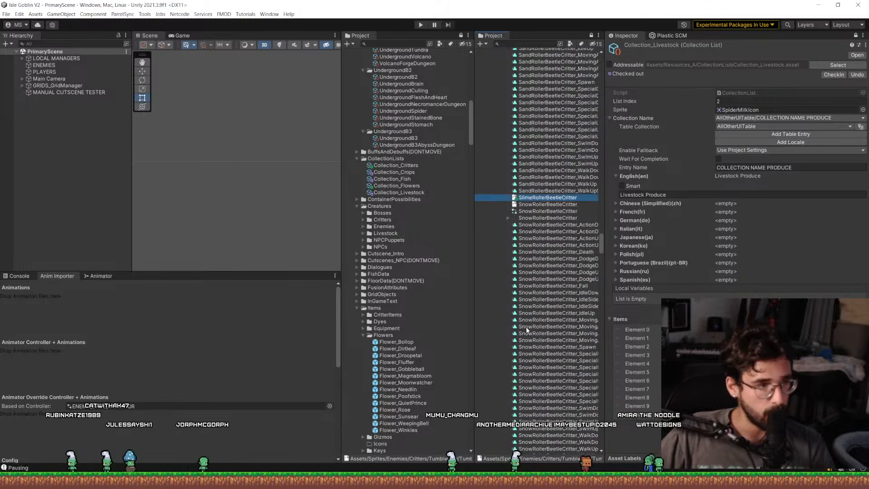
pyautogui.scroll(20, 526, 330)
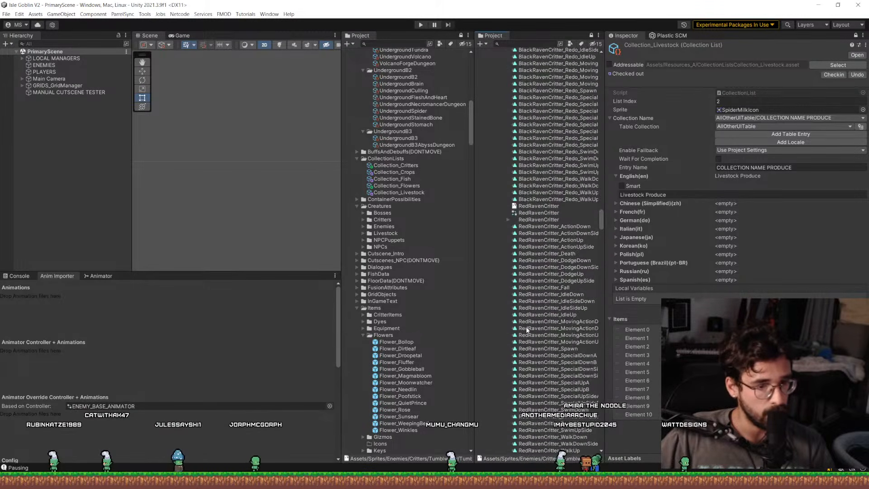
pyautogui.scroll(20, 526, 330)
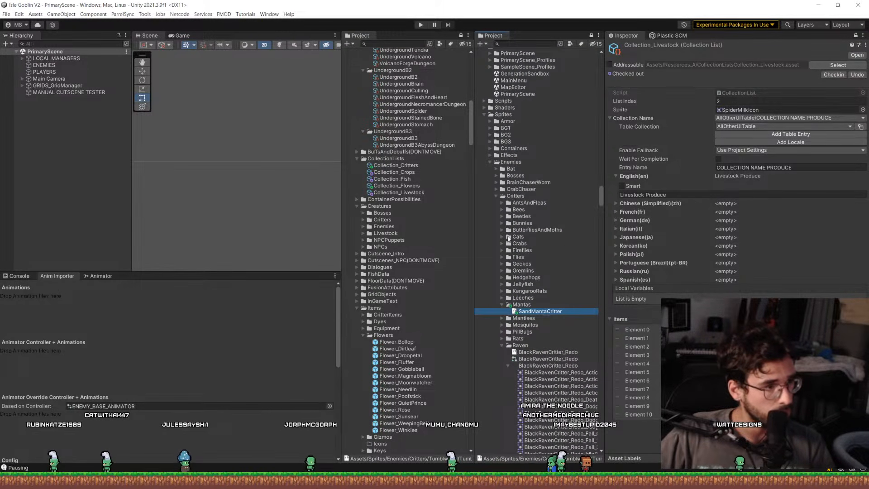
# Check the Crabs folder, and drop the selected critter files into the override controller import area based on ENEMY_BASE_ANIMATOR.
pyautogui.click(502, 244)
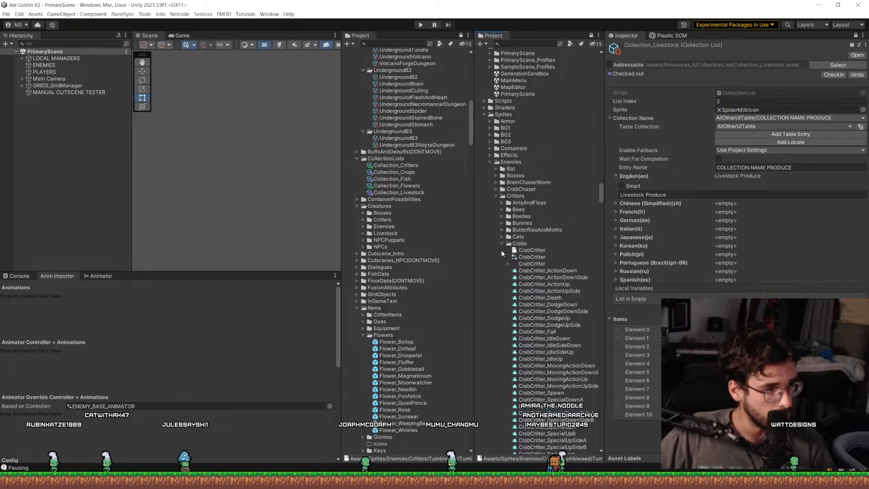
pyautogui.scroll(-10, 523, 280)
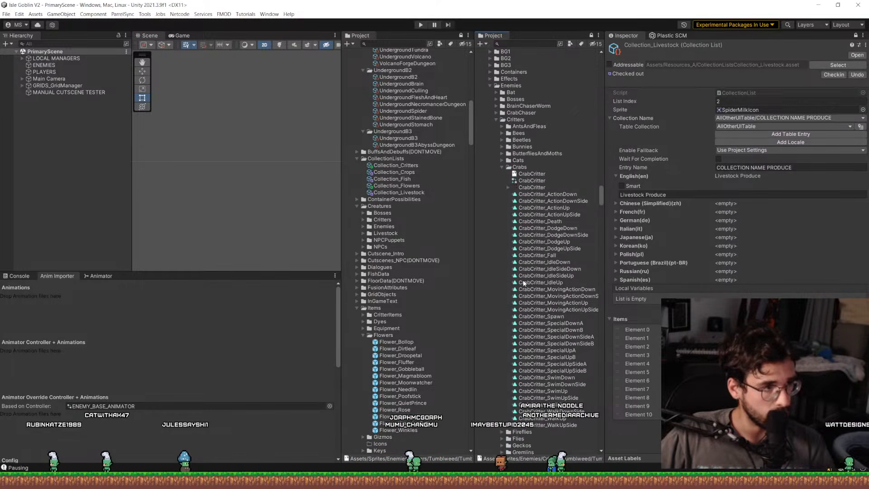
pyautogui.scroll(-4, 518, 292)
pyautogui.scroll(-3, 165, 369)
pyautogui.moveTo(434, 369); pyautogui.dragTo(157, 347)
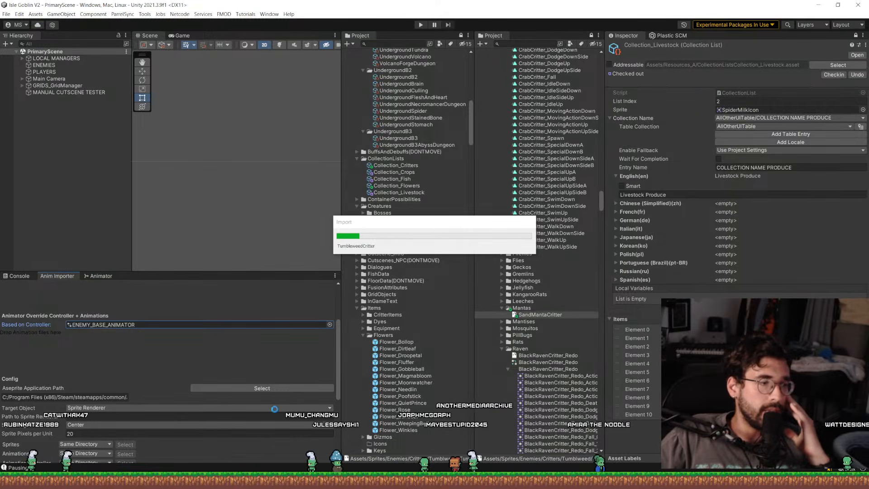
# Switch to Aseprite, look over the idle and walk frames in SpiderCritter.aseprite, and return to Unity to check the import.
pyautogui.hotkey('alt', 'Tab')
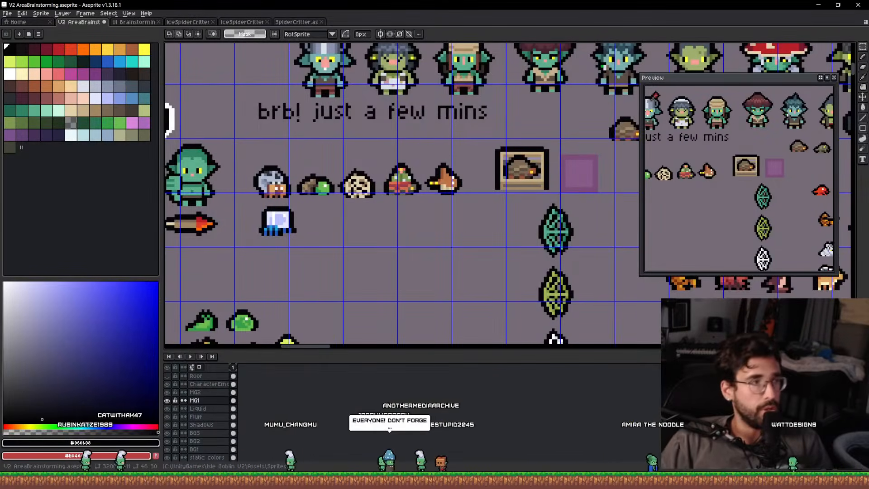
pyautogui.click(290, 21)
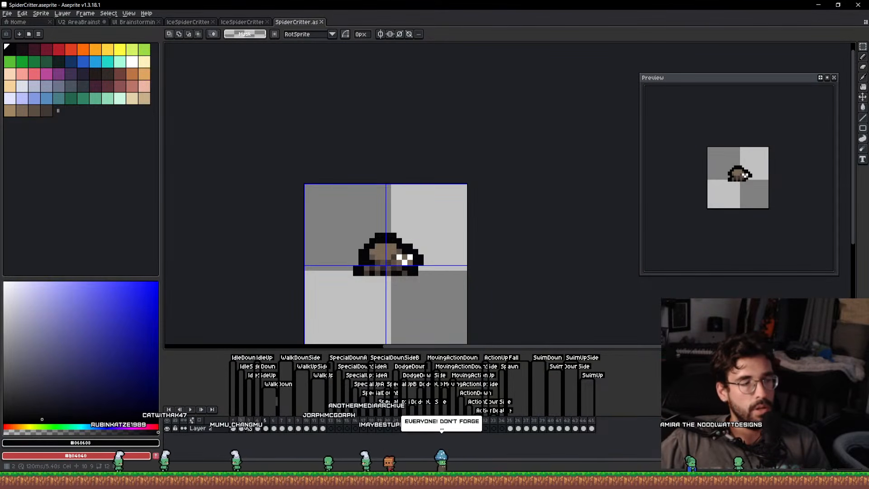
pyautogui.moveTo(248, 427); pyautogui.dragTo(284, 422)
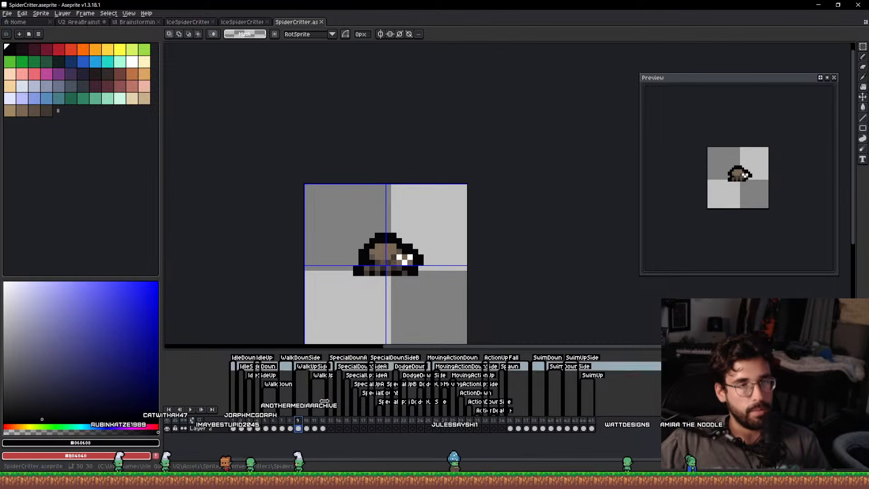
pyautogui.hotkey('alt', 'Tab')
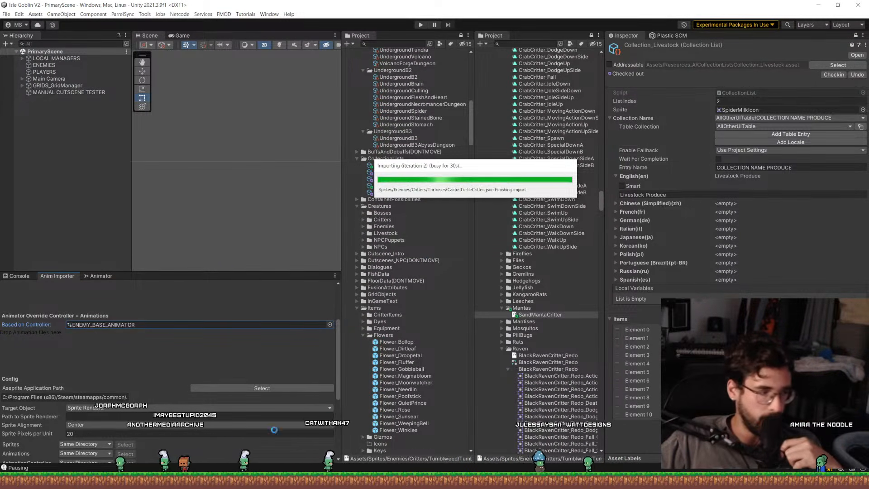
pyautogui.moveTo(238, 480)
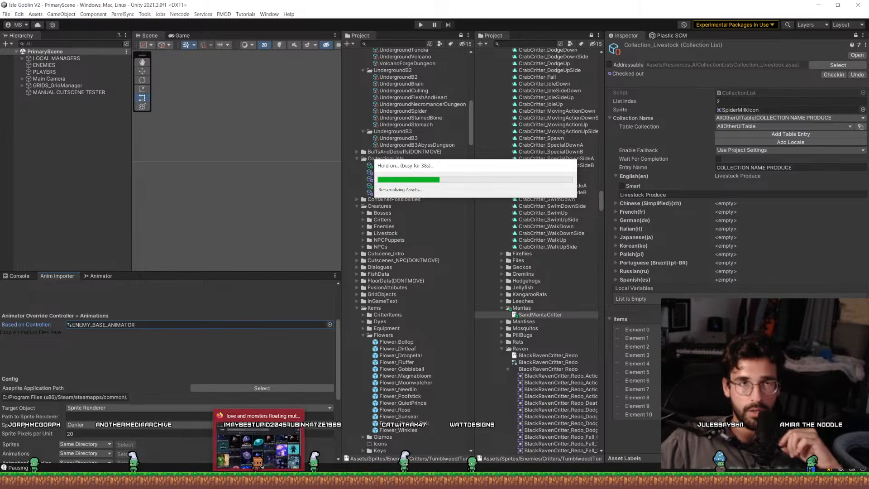
pyautogui.click(255, 467)
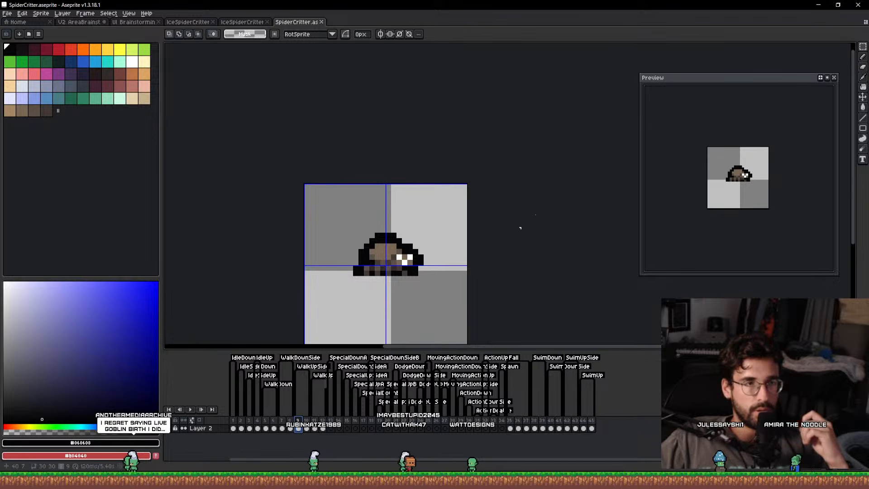
pyautogui.click(818, 6)
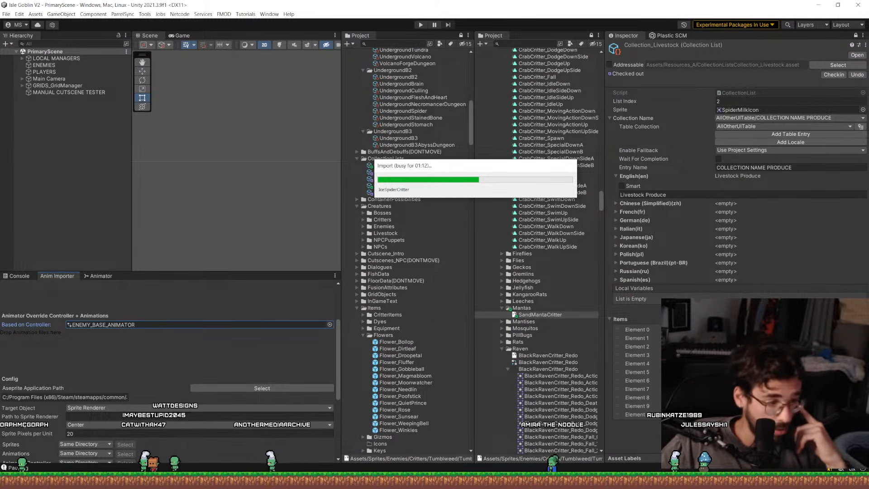
# Switch to Aseprite, examine the critter and character sprites in the V2 AreaBrainstorming document, and return to Unity.
pyautogui.hotkey('alt', 'Tab')
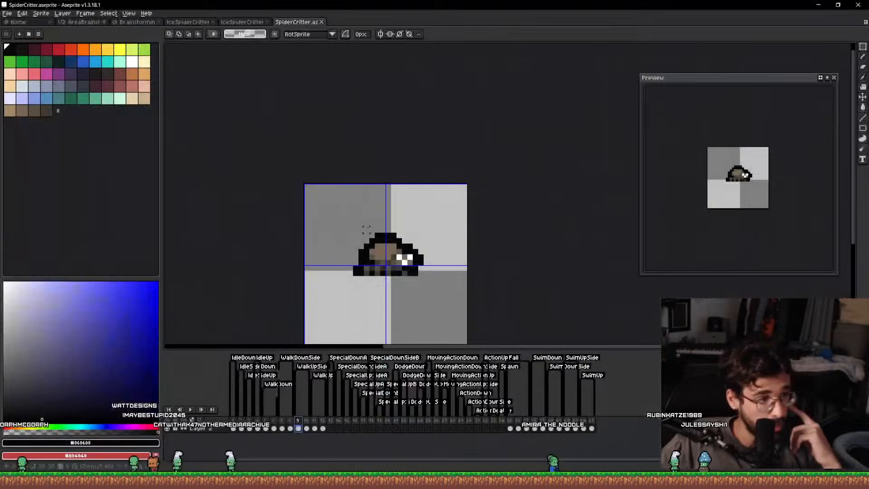
pyautogui.click(82, 21)
pyautogui.scroll(-5, 373, 197)
pyautogui.moveTo(534, 210); pyautogui.dragTo(426, 198)
pyautogui.scroll(2, 425, 197)
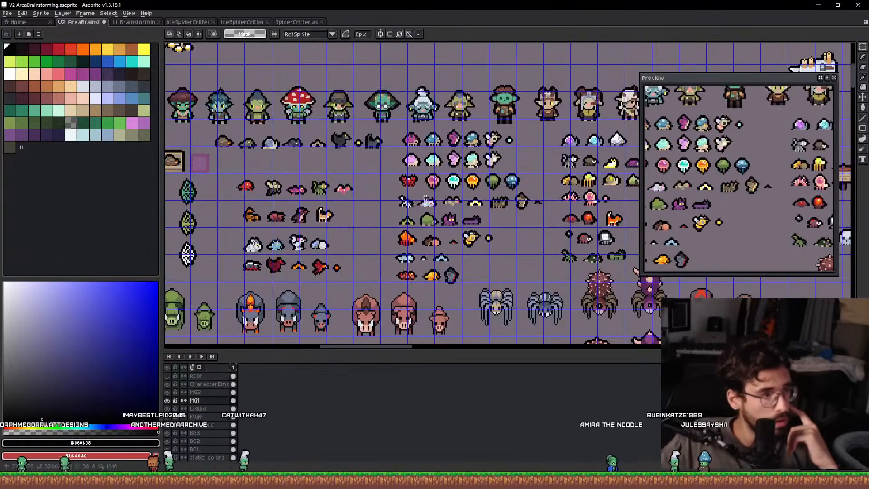
pyautogui.scroll(3, 337, 225)
pyautogui.moveTo(287, 231); pyautogui.dragTo(276, 323)
pyautogui.moveTo(634, 267); pyautogui.dragTo(180, 243)
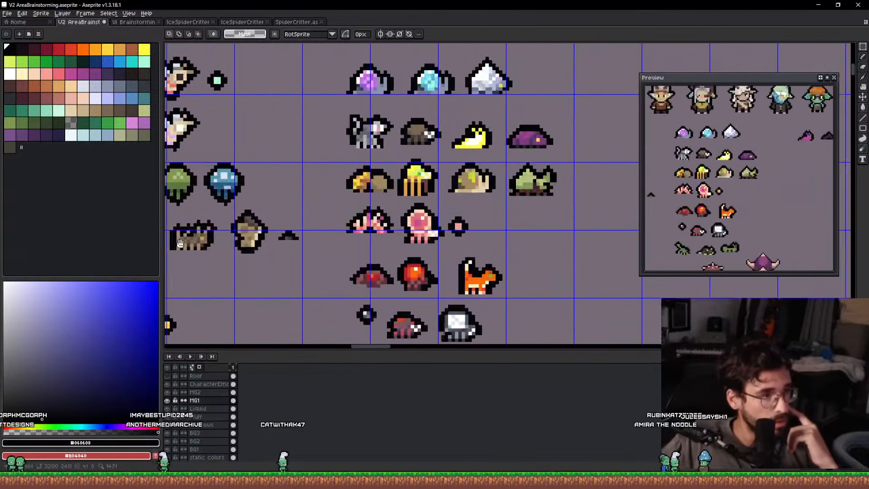
pyautogui.moveTo(452, 242); pyautogui.dragTo(197, 277)
pyautogui.moveTo(163, 294); pyautogui.dragTo(487, 246)
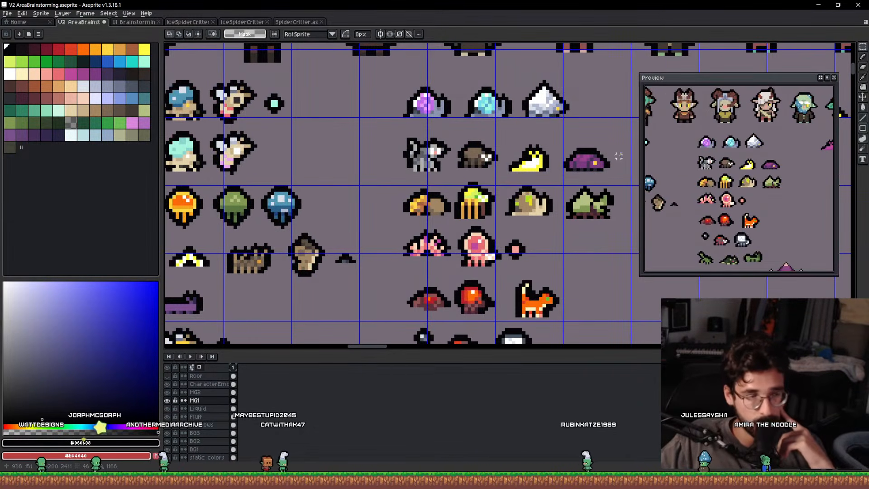
pyautogui.moveTo(194, 55); pyautogui.dragTo(403, 227)
pyautogui.moveTo(679, 235); pyautogui.dragTo(273, 236)
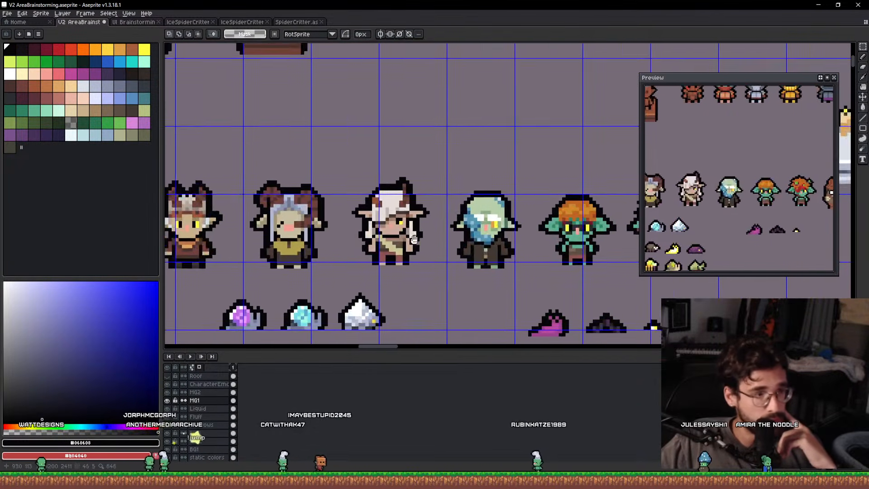
pyautogui.scroll(5, 496, 253)
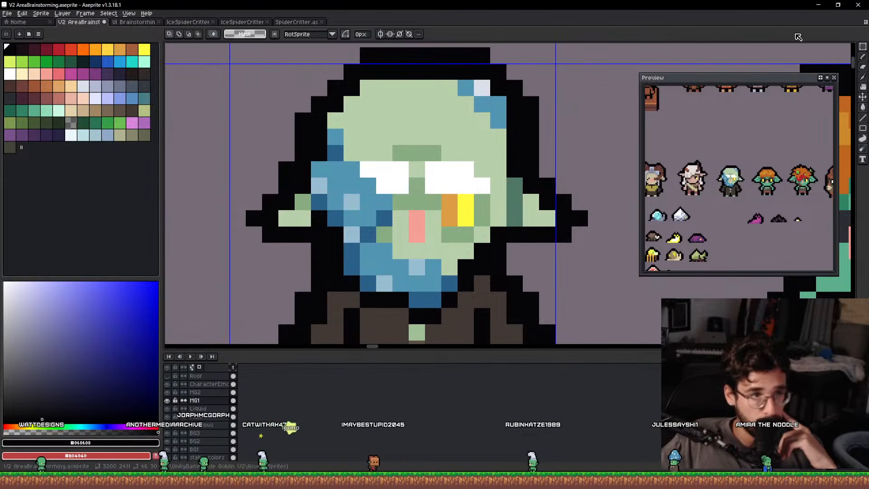
pyautogui.click(818, 4)
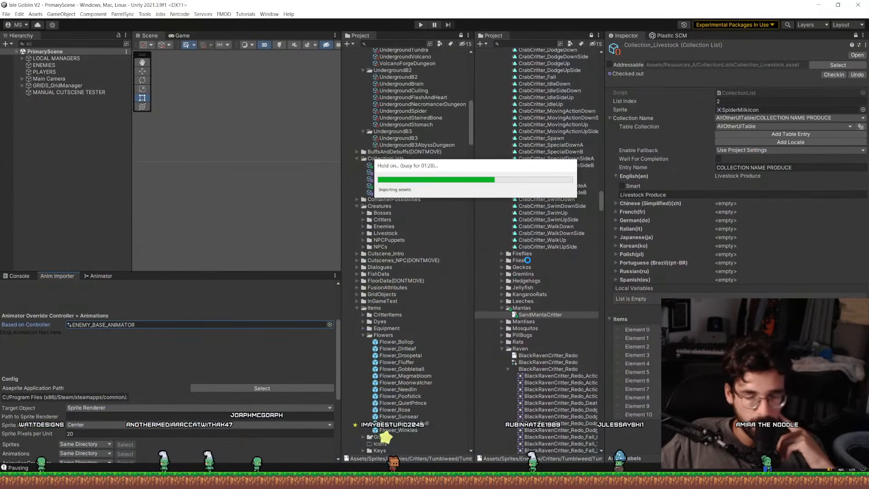
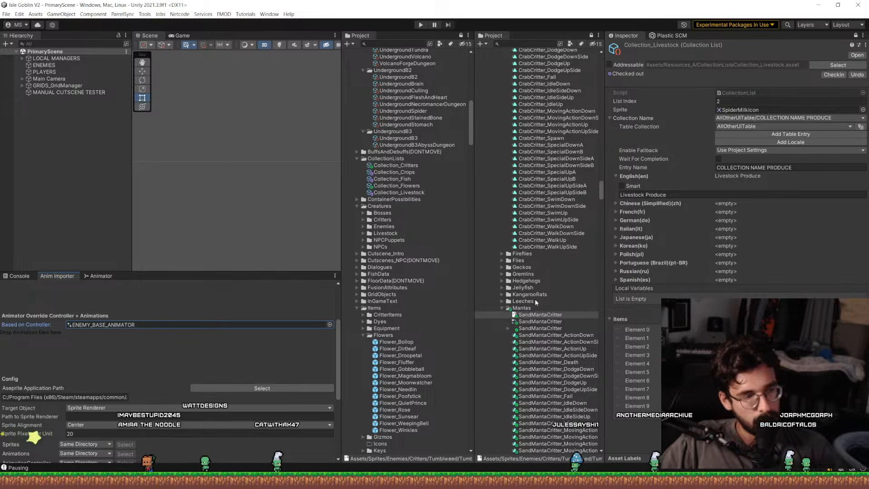
# Collapse the Crabs, Mantas, Raven and RollerBeetles folders within the Critters sprite folder.
pyautogui.scroll(10, 535, 302)
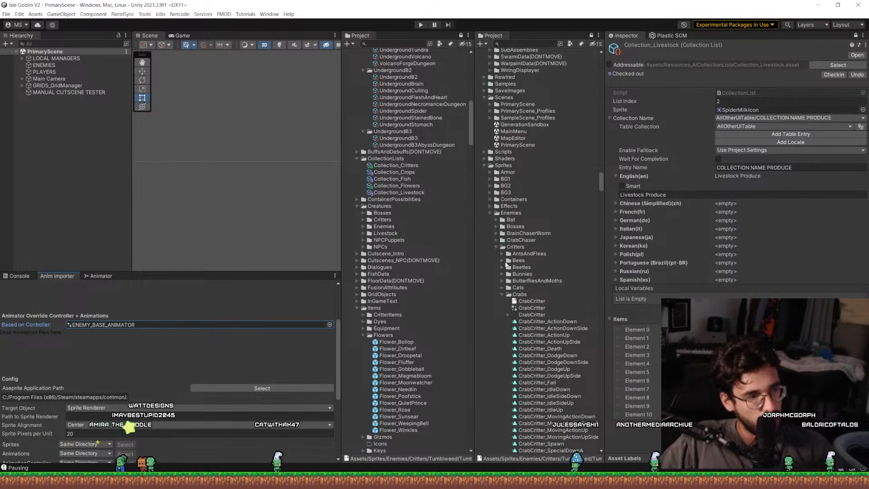
pyautogui.click(502, 294)
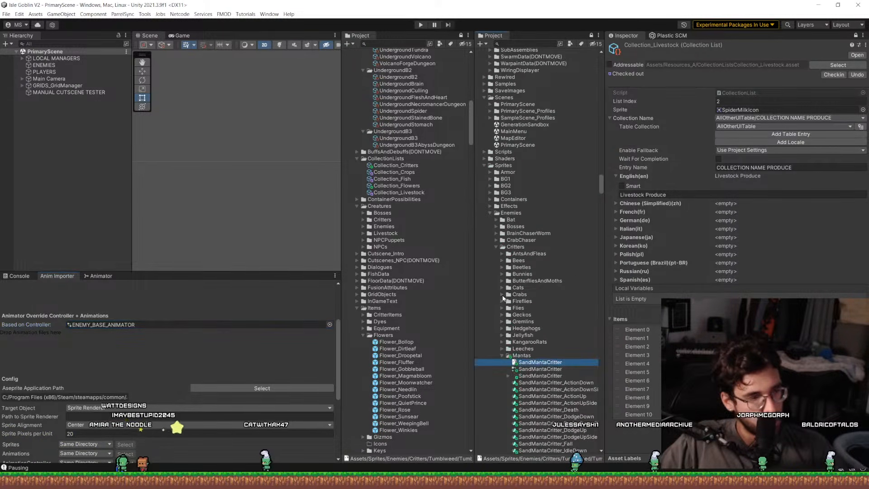
pyautogui.click(503, 355)
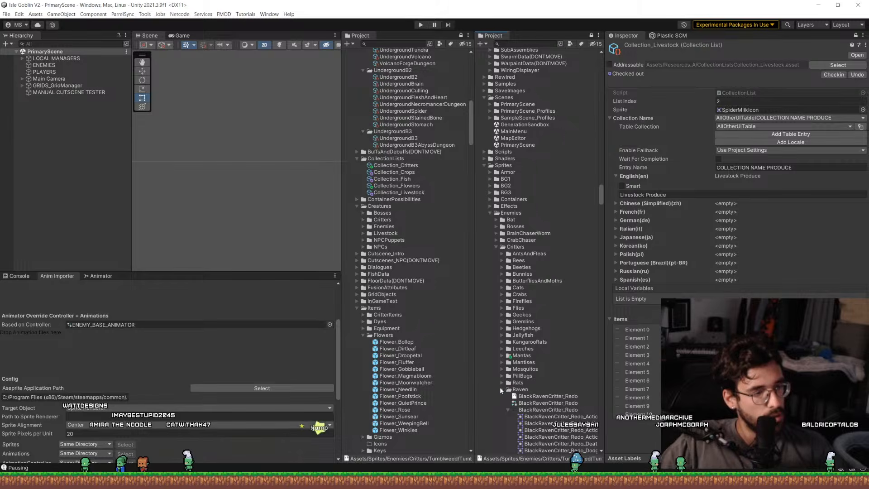
pyautogui.click(500, 391)
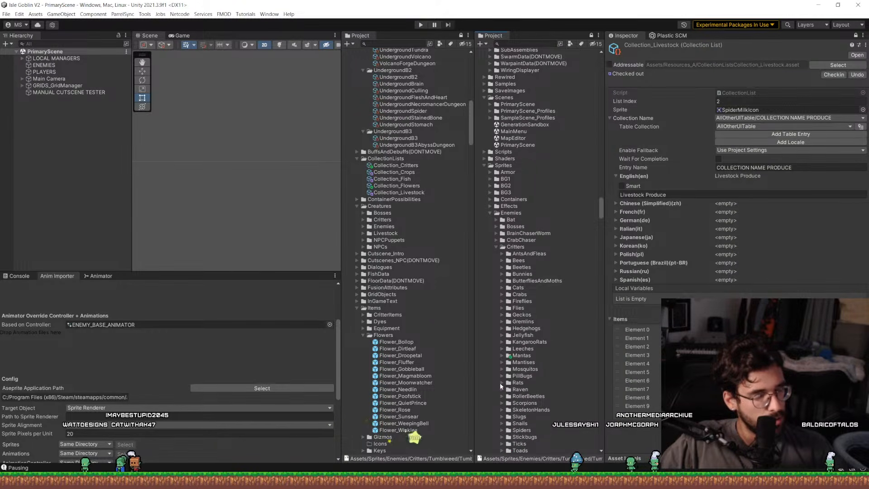
# Expand the ButterfliesAndMoths folder and look through the critter files it contains.
pyautogui.scroll(-3, 499, 381)
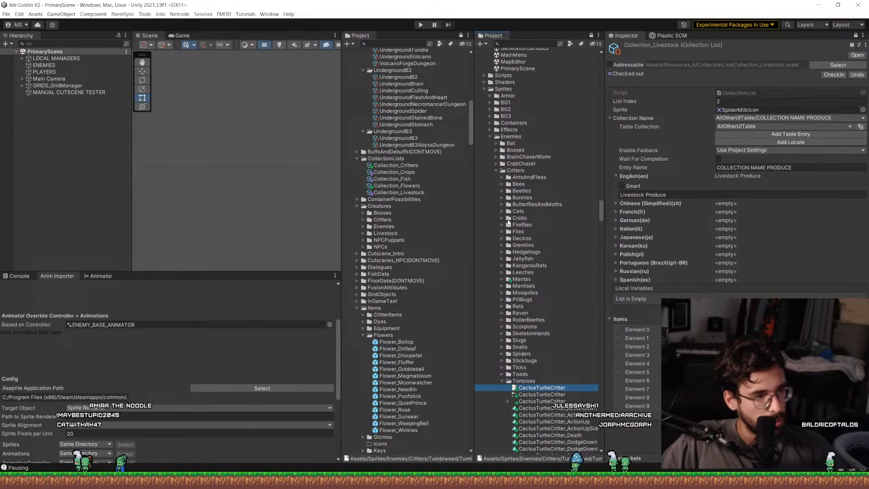
pyautogui.click(501, 204)
pyautogui.scroll(-5, 504, 218)
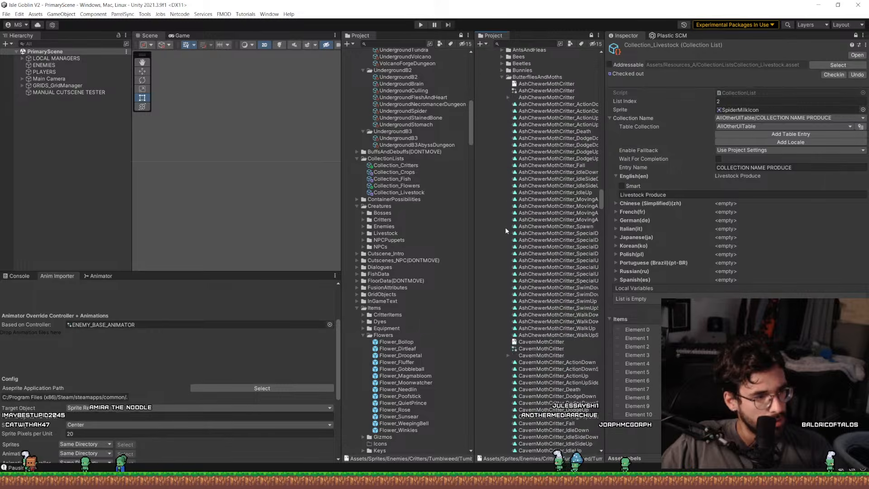
pyautogui.scroll(-12, 509, 234)
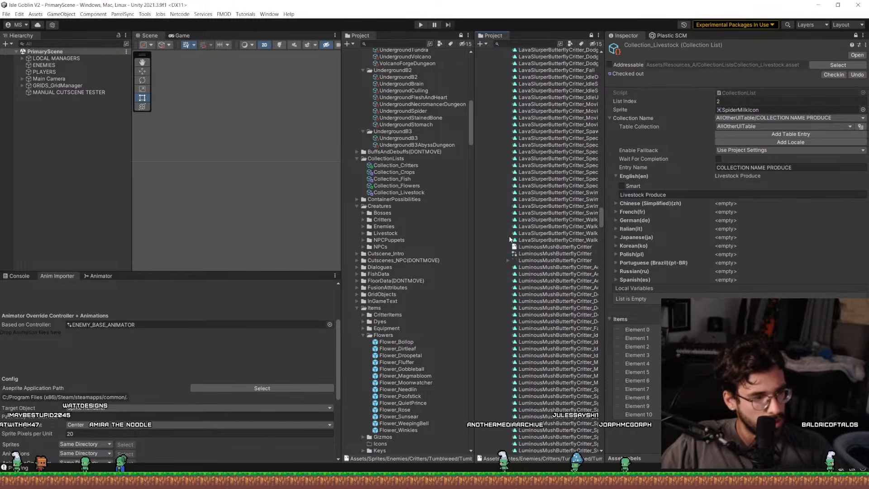
pyautogui.scroll(18, 511, 242)
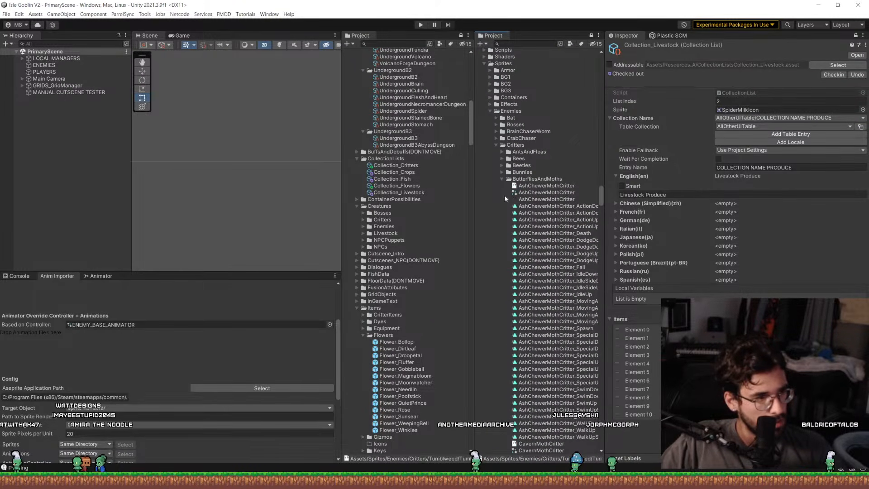
# Collapse the ButterfliesAndMoths and Tortoises folders within the Critters sprite folder.
pyautogui.click(501, 179)
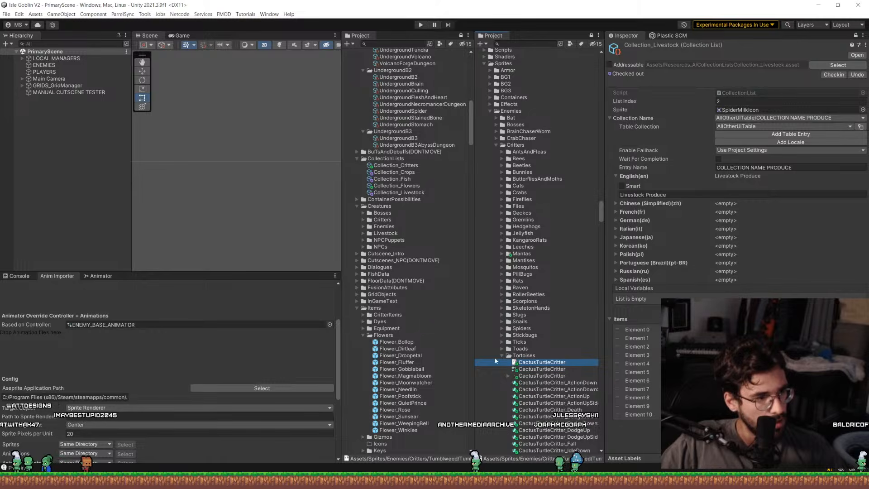
pyautogui.click(500, 355)
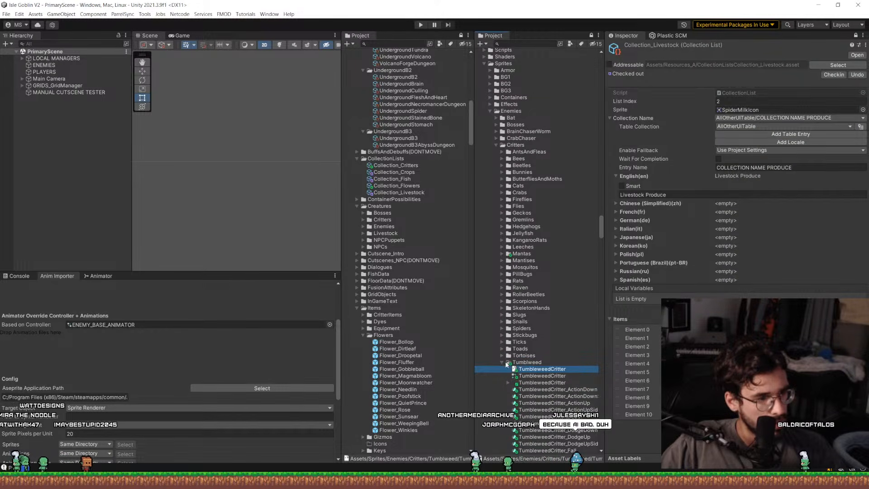
# Move the SkullHermitCrabCritter file from the Slugs folder to the Crabs folder and import it with an override controller based on ENEMY_BASE_ANIMATOR.
pyautogui.click(501, 315)
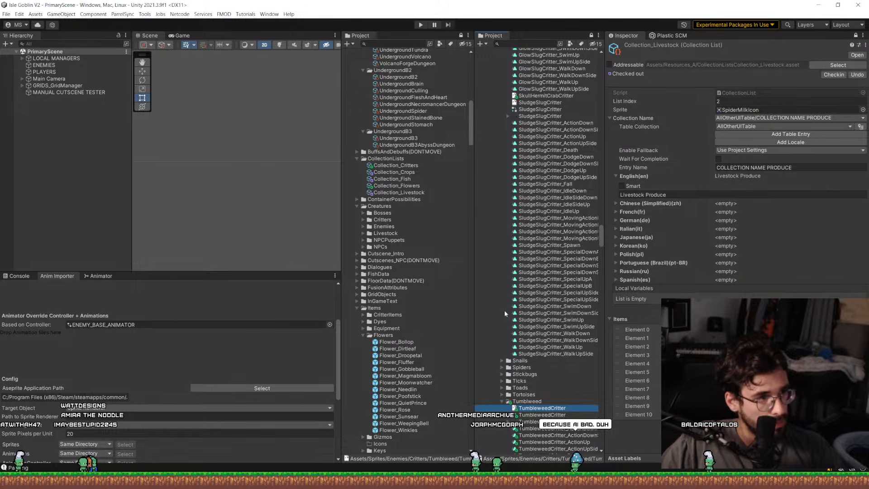
pyautogui.click(548, 96)
pyautogui.scroll(5, 555, 257)
pyautogui.scroll(8, 556, 256)
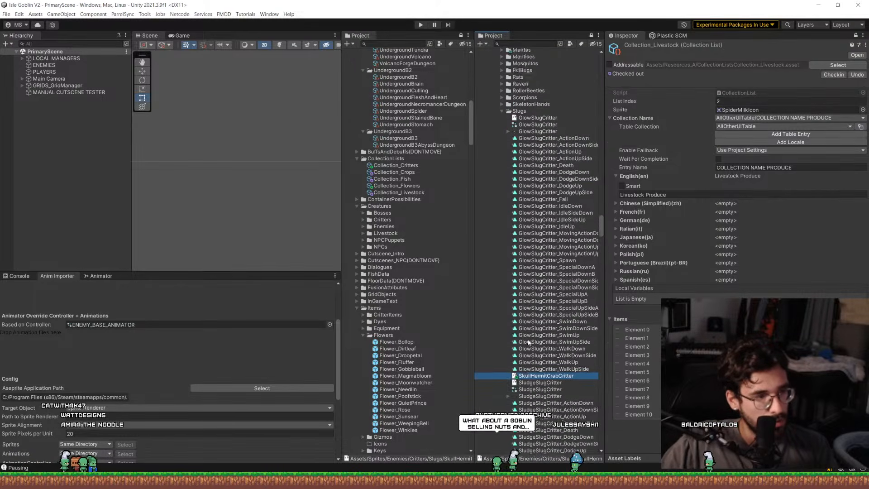
pyautogui.scroll(6, 534, 164)
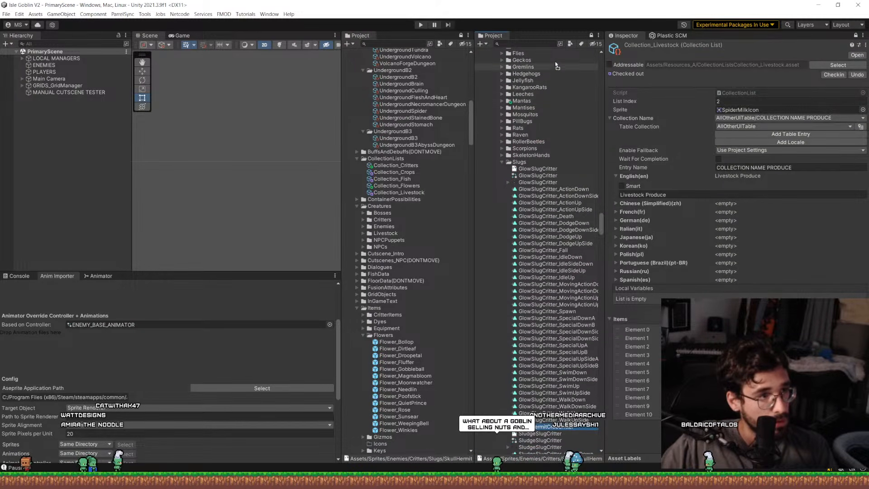
pyautogui.moveTo(535, 121); pyautogui.dragTo(534, 121)
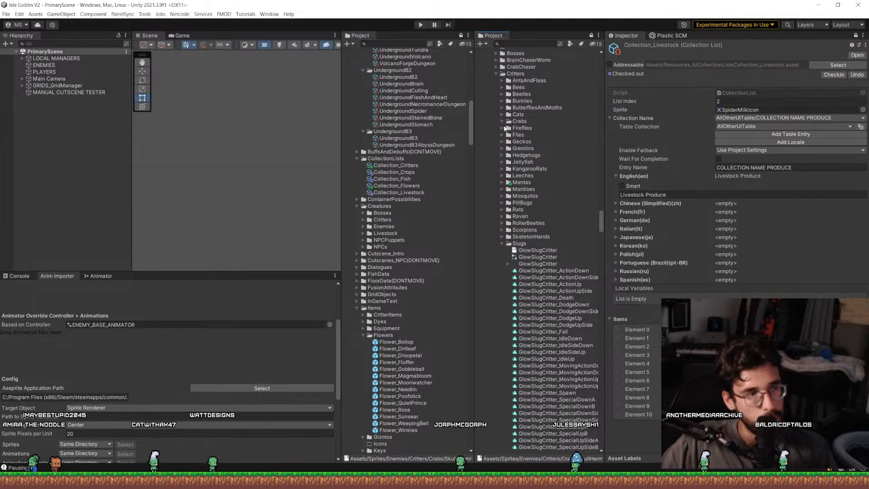
pyautogui.moveTo(512, 378); pyautogui.dragTo(98, 353)
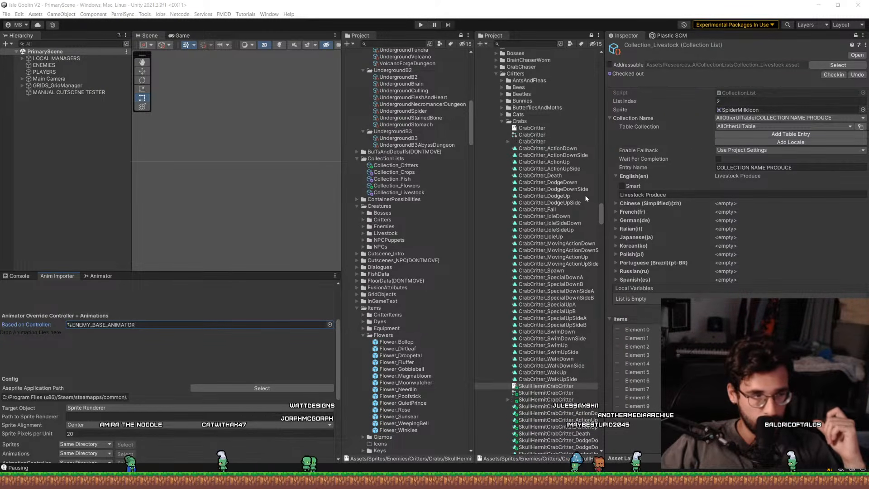
# Collapse the Crabs, Slugs and Tumbleweed critter folders and the Flowers folder under Items.
pyautogui.click(502, 121)
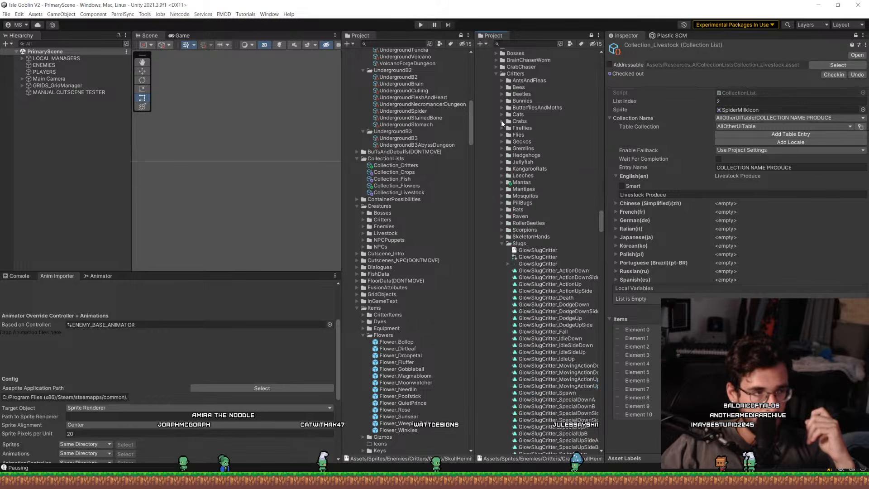
pyautogui.click(503, 244)
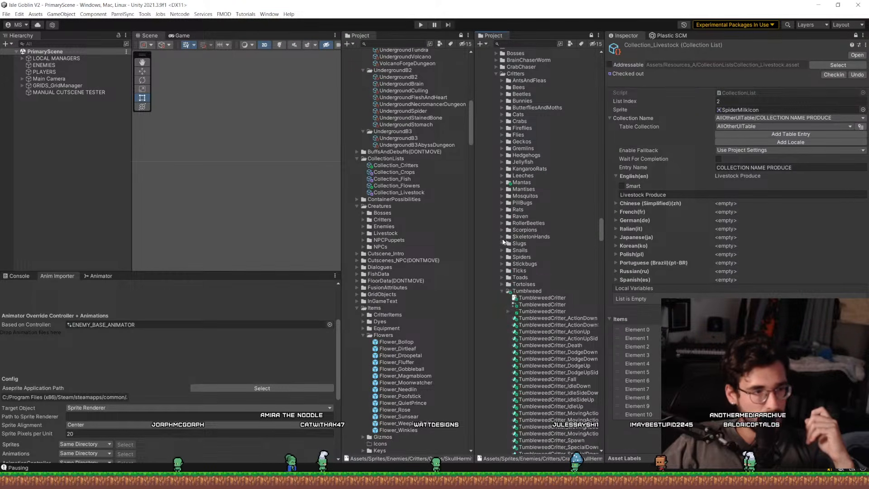
pyautogui.click(501, 291)
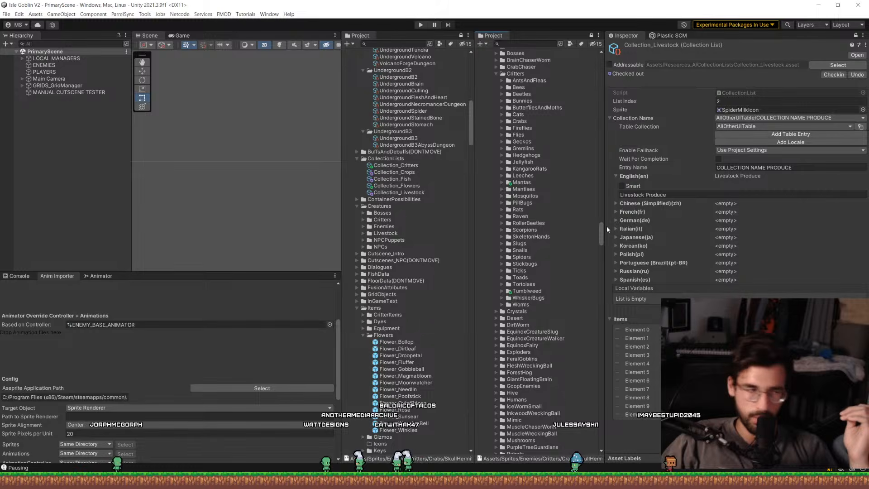
pyautogui.click(363, 335)
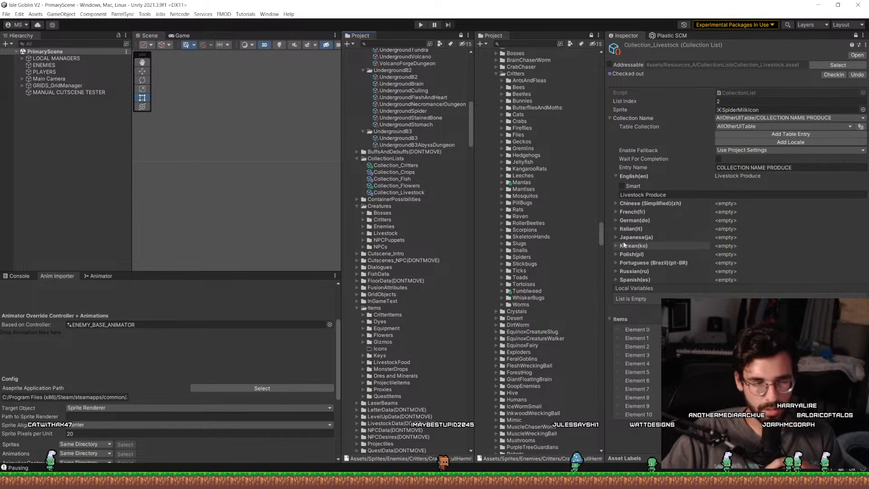
# Collapse the MG and Projectiles folders within the Sprites folder.
pyautogui.scroll(2, 513, 255)
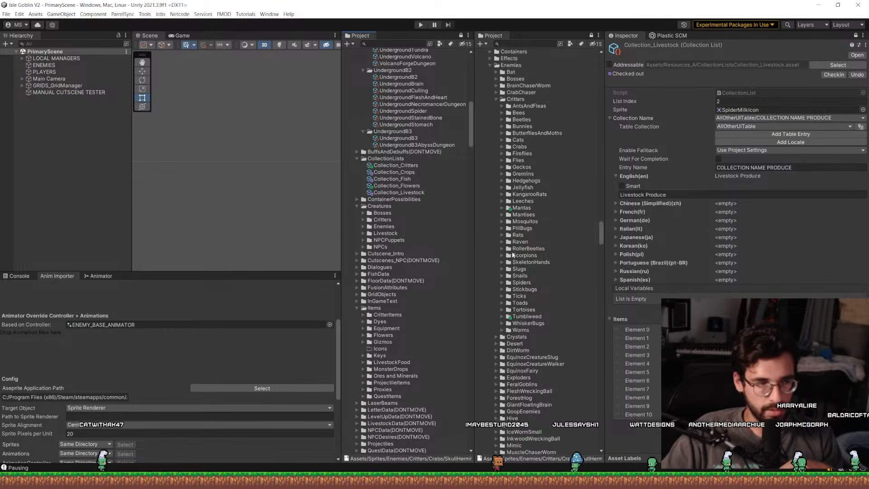
pyautogui.scroll(4, 513, 255)
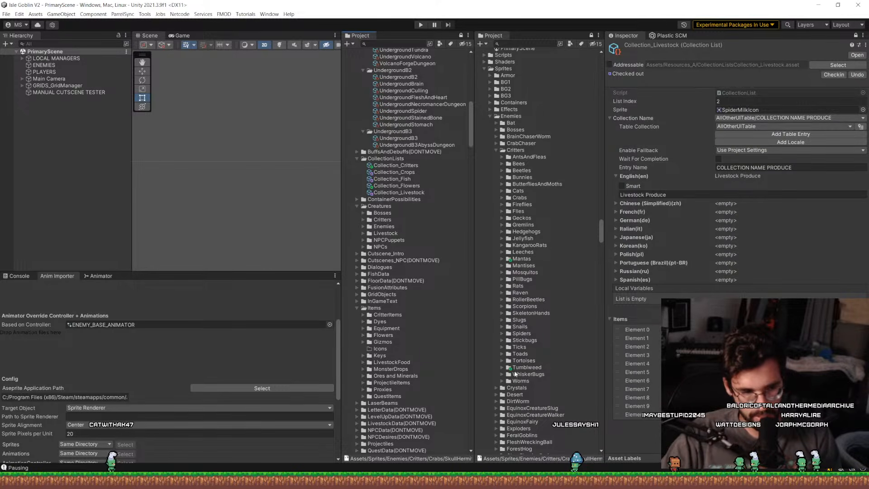
pyautogui.scroll(-5, 523, 389)
pyautogui.scroll(-5, 520, 384)
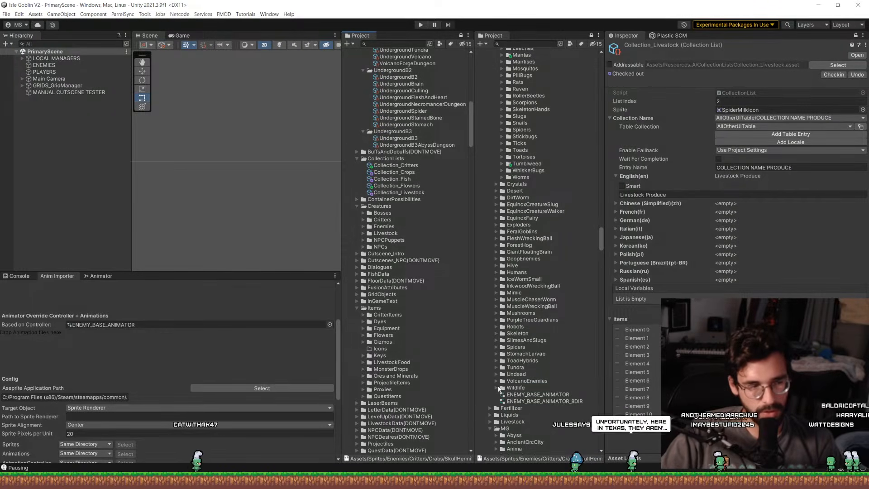
pyautogui.scroll(-4, 503, 369)
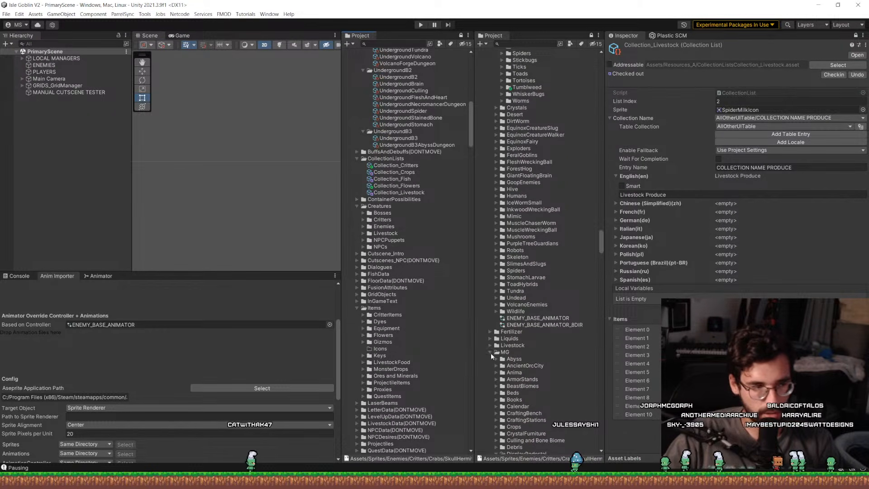
pyautogui.click(490, 352)
pyautogui.click(491, 393)
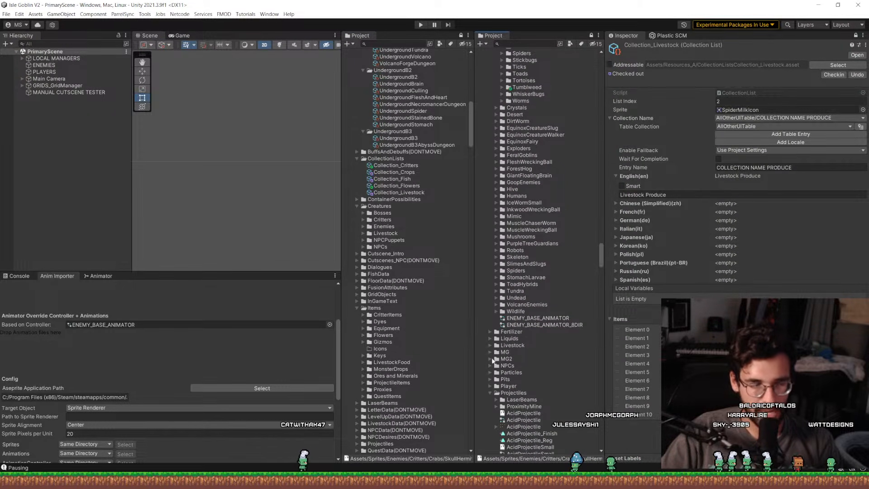
pyautogui.click(491, 392)
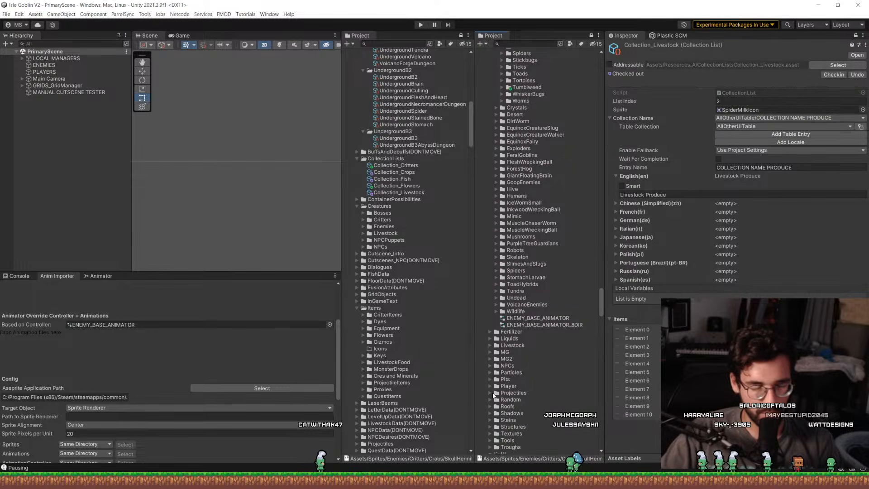
# Within the UI sprite folder, collapse its DisplayPedestals folder and the CritterNetIcons and DisplayPedestals folders under Icons.
pyautogui.scroll(-6, 497, 395)
pyautogui.scroll(-2, 496, 395)
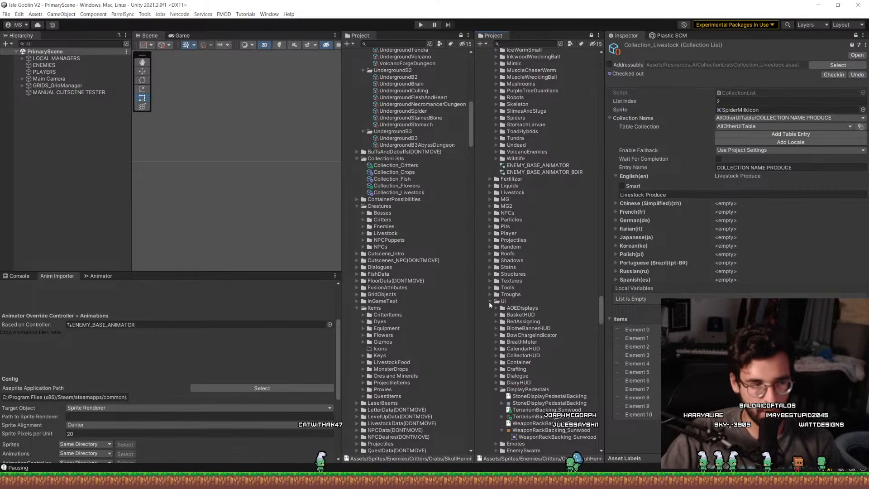
pyautogui.click(489, 301)
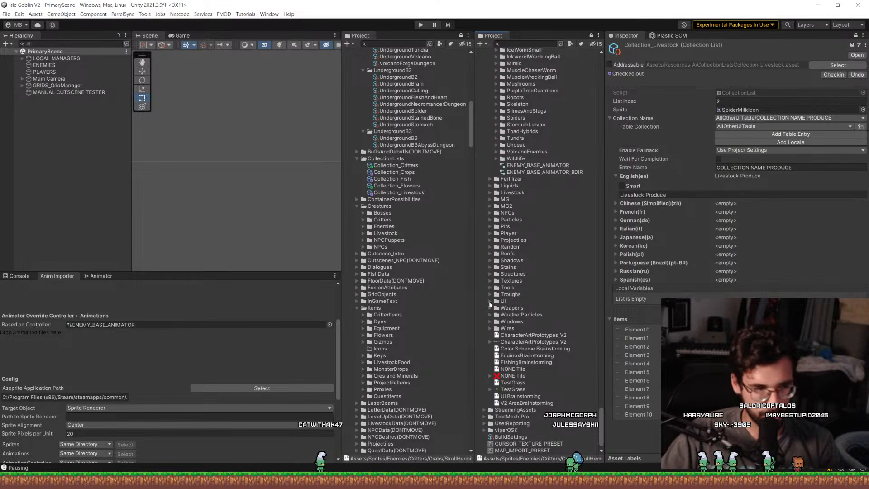
pyautogui.click(489, 301)
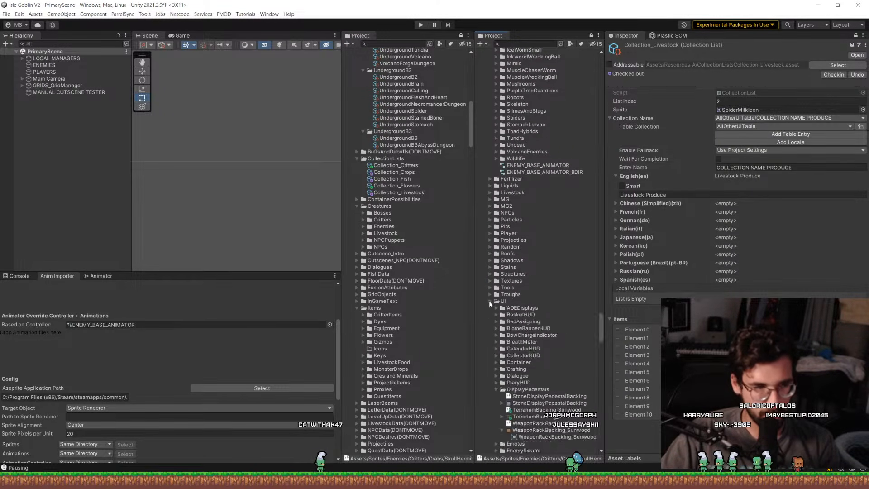
pyautogui.click(495, 389)
pyautogui.scroll(-6, 503, 380)
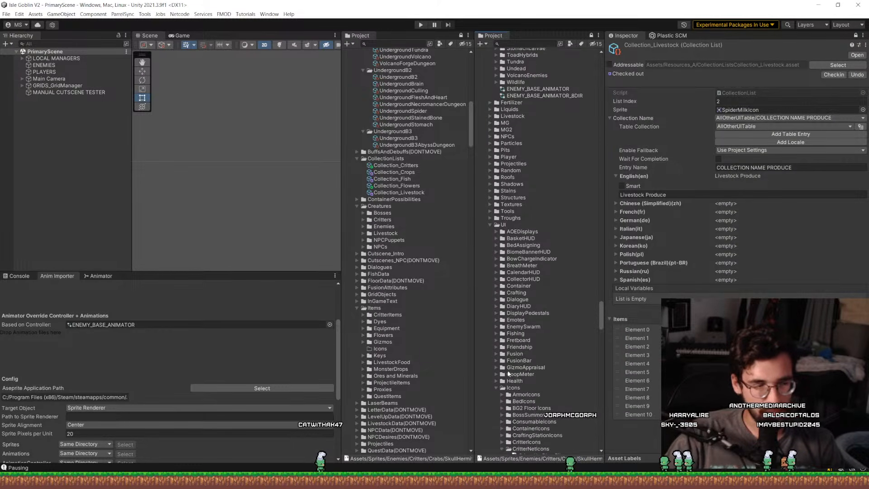
pyautogui.scroll(-8, 508, 374)
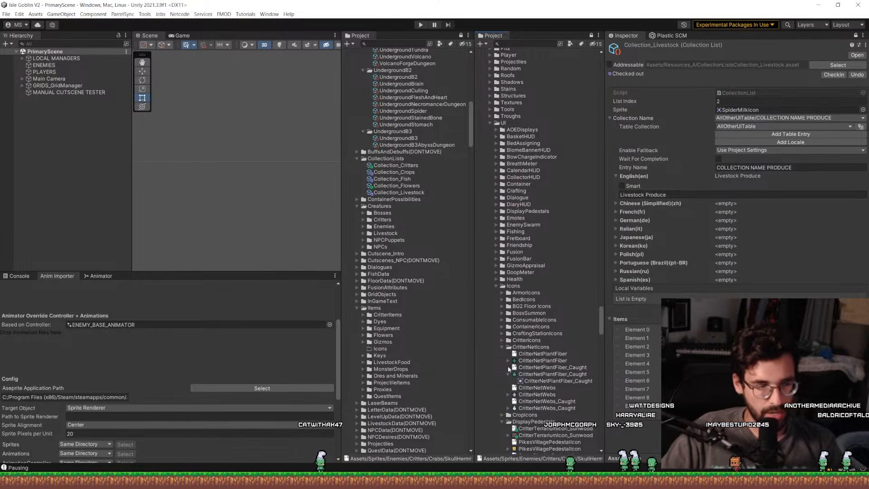
pyautogui.click(501, 347)
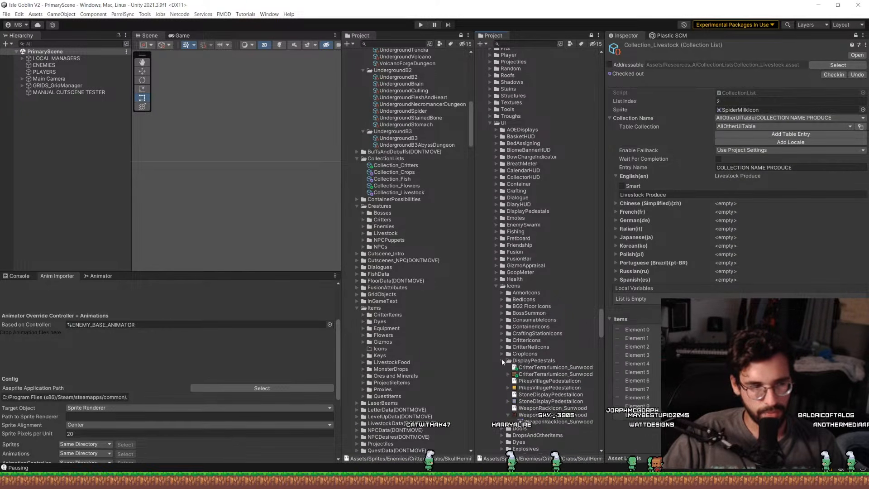
pyautogui.click(502, 360)
# Look through the subfolders of the UI Icons folder and expand CritterIcons.
pyautogui.scroll(-5, 503, 369)
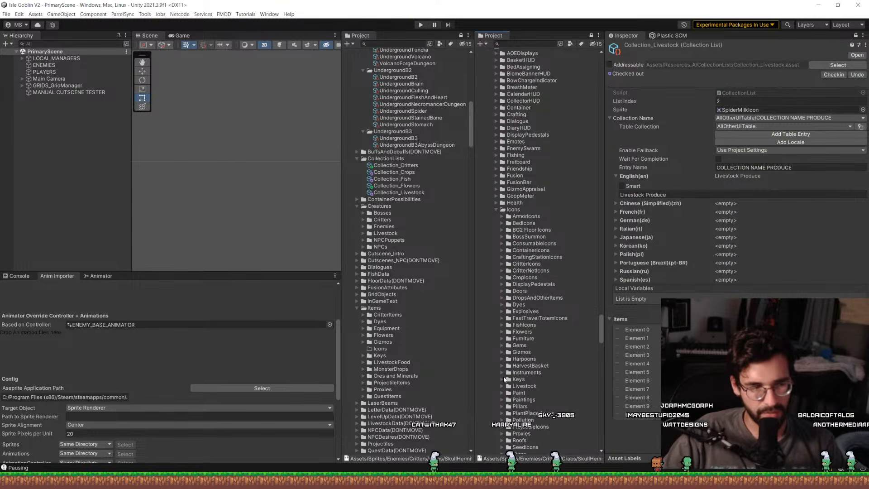
pyautogui.scroll(-5, 504, 379)
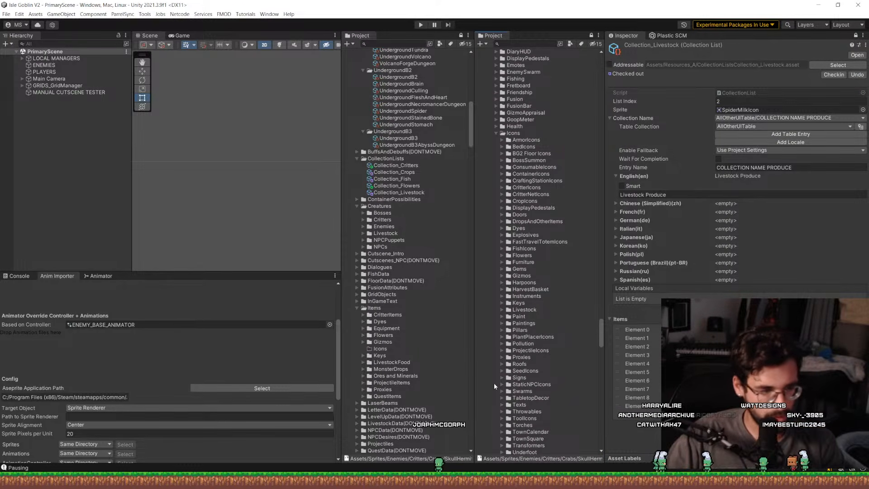
pyautogui.scroll(-3, 493, 383)
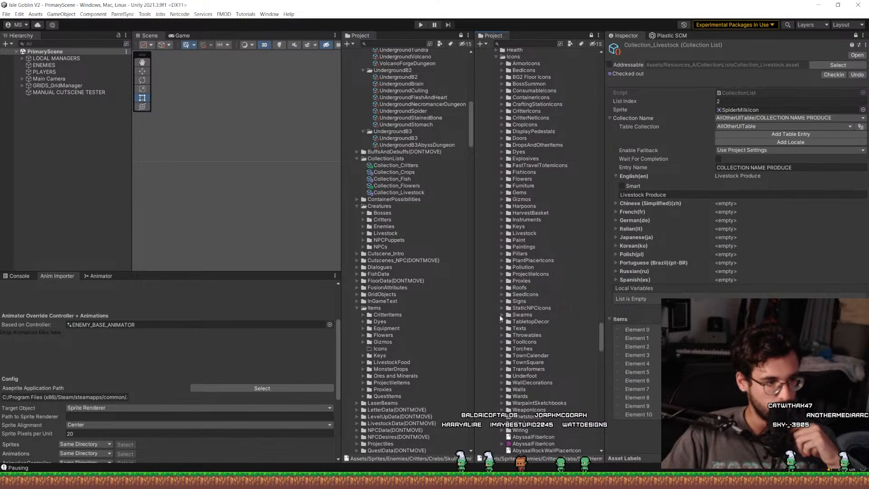
pyautogui.scroll(2, 502, 335)
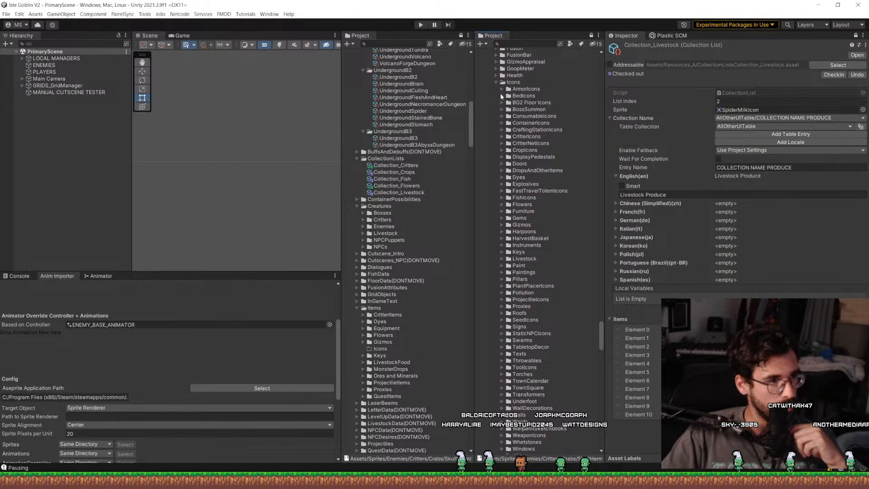
pyautogui.click(501, 134)
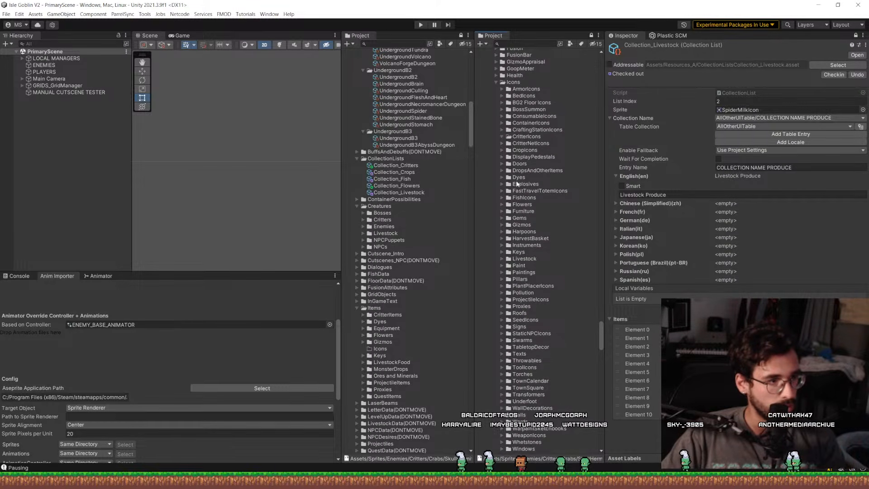
# Select the CactusTurtle, IceSpider, SandManta, SkullHermitCrab, SlimeRollerBeetle and Tumbleweed critter icon files together and import them with the Anim Importer.
pyautogui.scroll(-2, 518, 185)
pyautogui.scroll(-1, 519, 184)
pyautogui.click(539, 255)
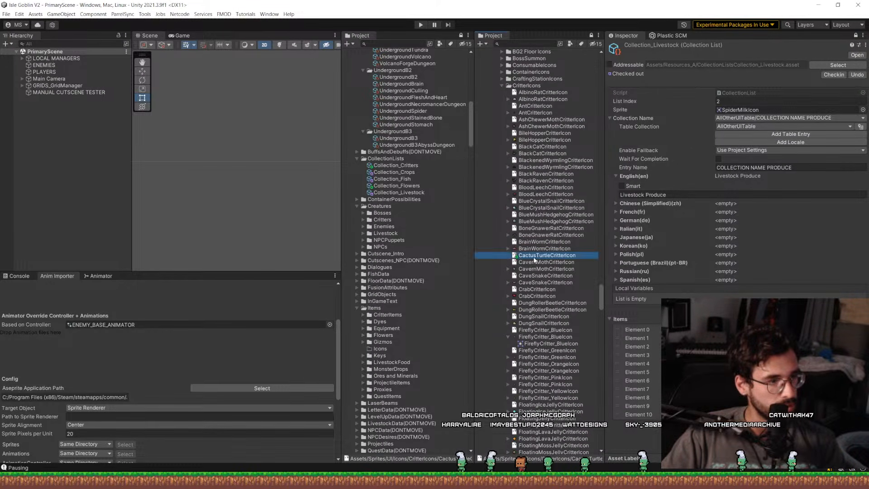
pyautogui.scroll(-5, 539, 249)
pyautogui.scroll(-10, 540, 250)
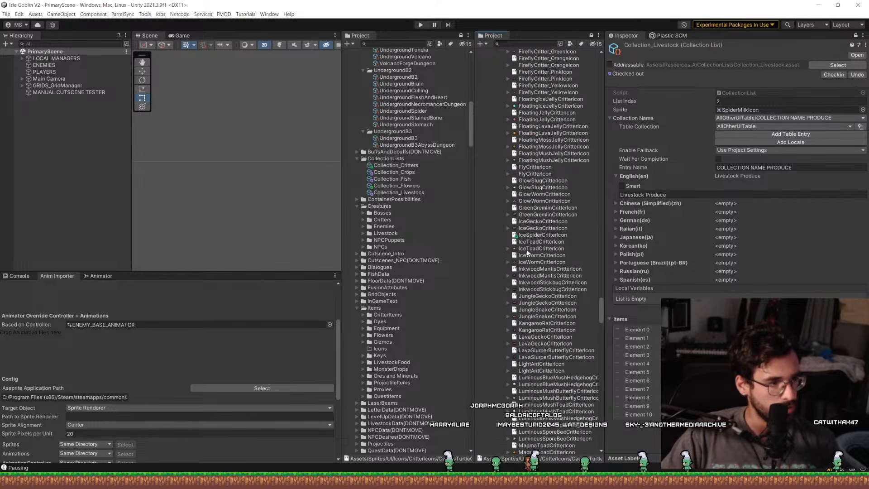
pyautogui.click(541, 235)
pyautogui.scroll(-7, 542, 249)
pyautogui.scroll(-10, 581, 262)
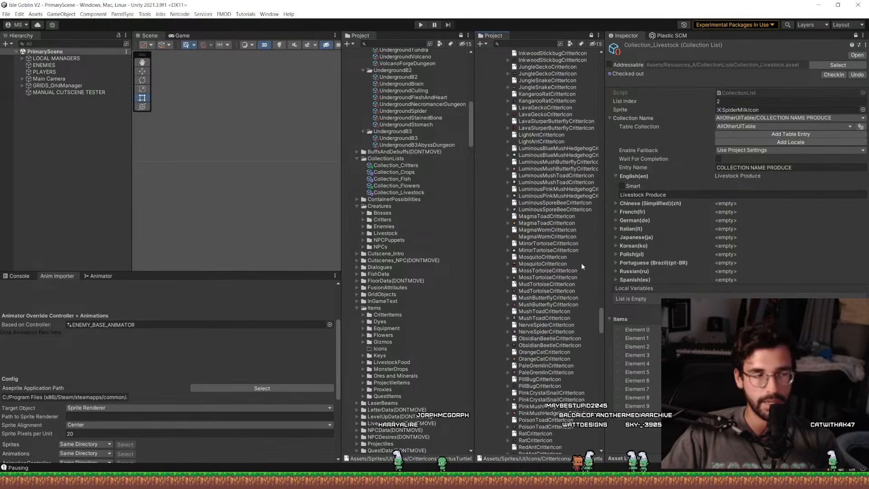
pyautogui.scroll(-6, 582, 267)
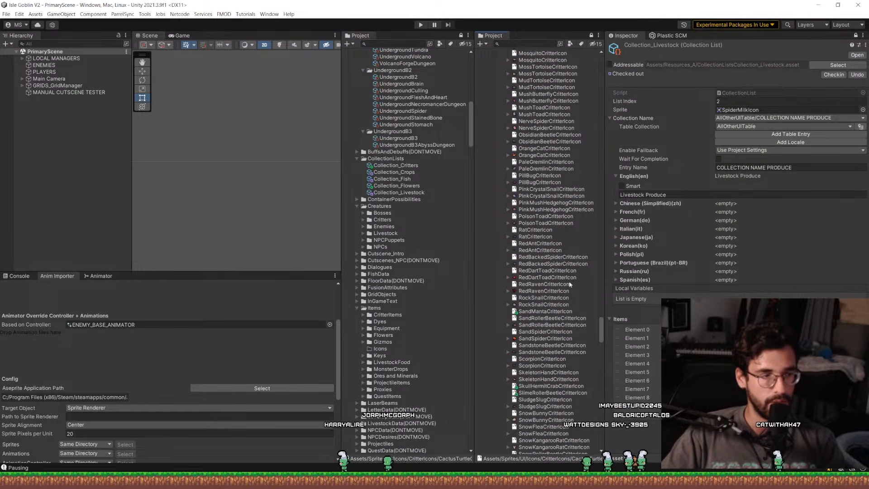
pyautogui.click(547, 310)
pyautogui.scroll(-1, 547, 312)
pyautogui.scroll(-3, 548, 312)
pyautogui.keyDown('ctrl'); pyautogui.click(547, 308); pyautogui.keyUp('ctrl')
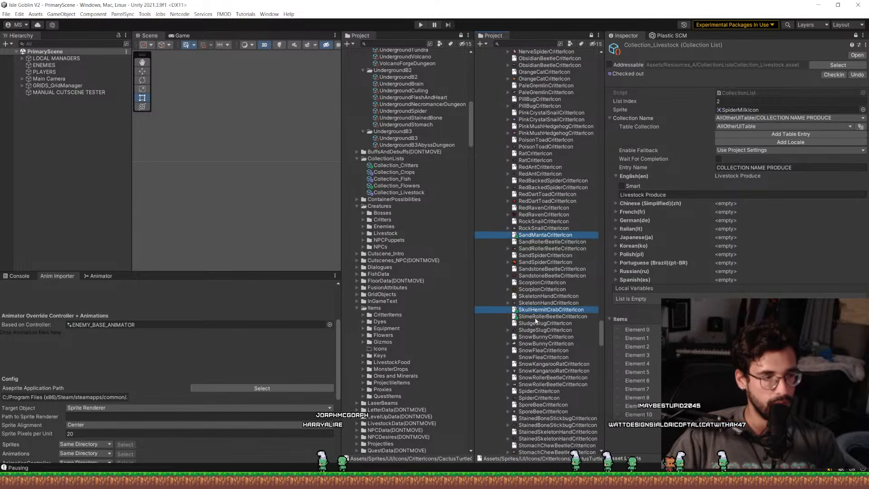
pyautogui.keyDown('ctrl'); pyautogui.click(547, 315); pyautogui.keyUp('ctrl')
pyautogui.scroll(-7, 541, 317)
pyautogui.keyDown('ctrl'); pyautogui.click(532, 333); pyautogui.keyUp('ctrl')
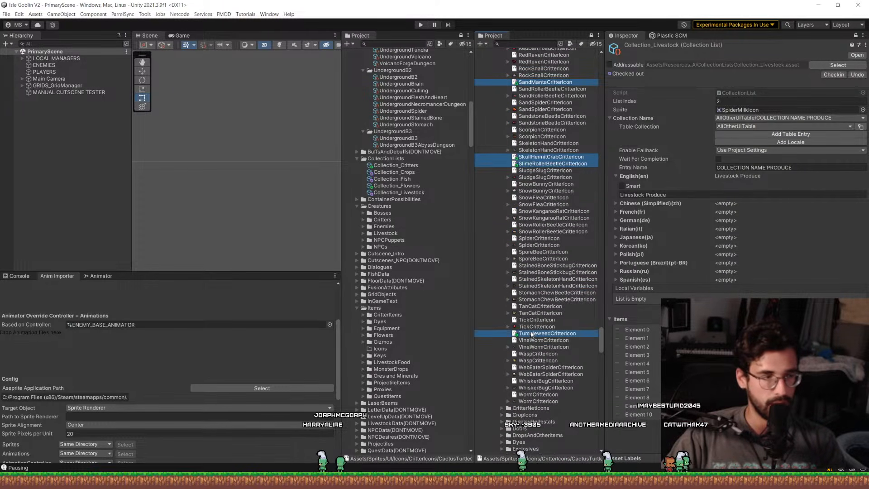
pyautogui.scroll(3, 159, 337)
pyautogui.moveTo(546, 167); pyautogui.dragTo(101, 294)
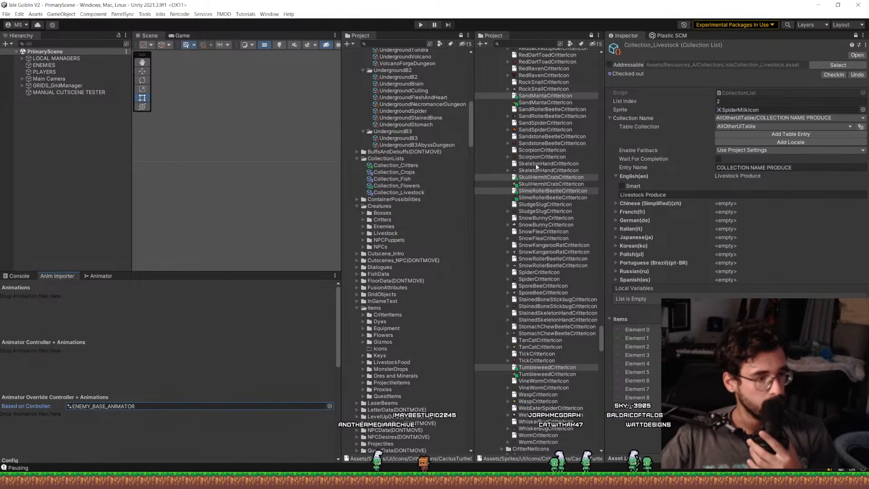
# Select the Tumbleweed, SlimeRollerBeetle, SkullHermitCrab, SandManta, IceSpider and CactusTurtle critter icon textures, show them in the Inspector and set Sprite Mode to Single.
pyautogui.click(545, 374)
pyautogui.keyDown('ctrl'); pyautogui.click(527, 197); pyautogui.keyUp('ctrl')
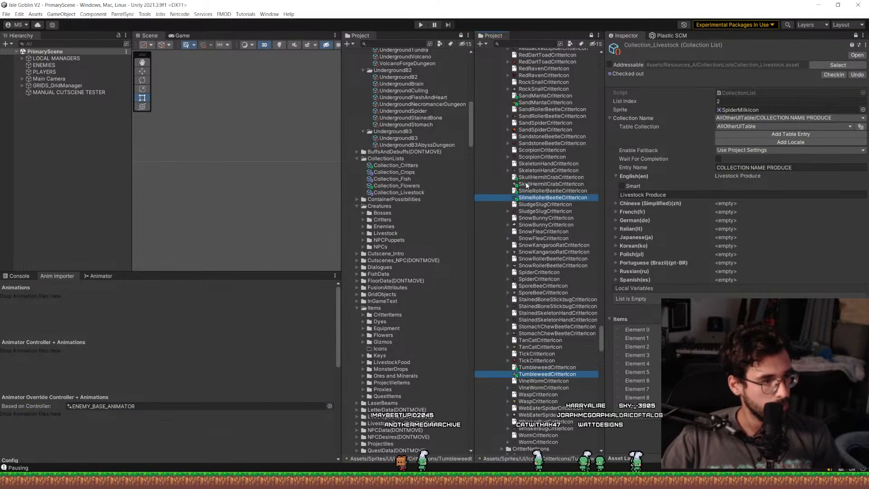
pyautogui.keyDown('ctrl'); pyautogui.click(525, 184); pyautogui.keyUp('ctrl')
pyautogui.keyDown('ctrl'); pyautogui.click(543, 102); pyautogui.keyUp('ctrl')
pyautogui.scroll(10, 550, 150)
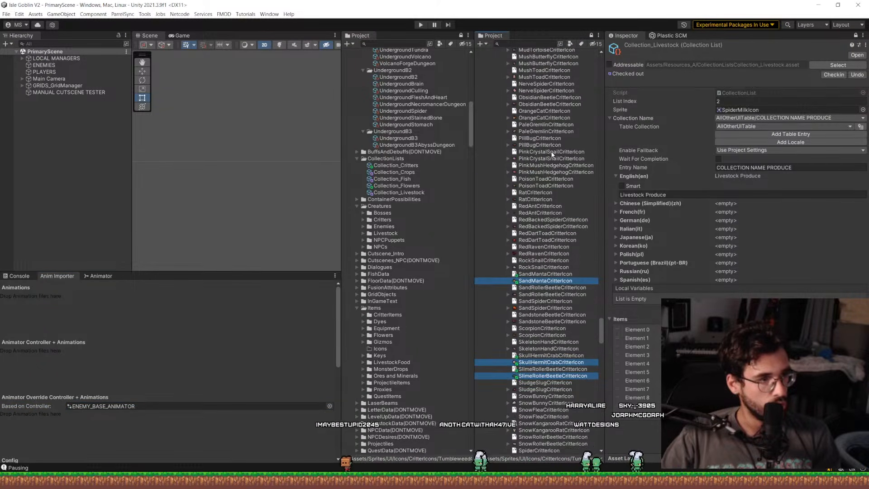
pyautogui.scroll(13, 552, 154)
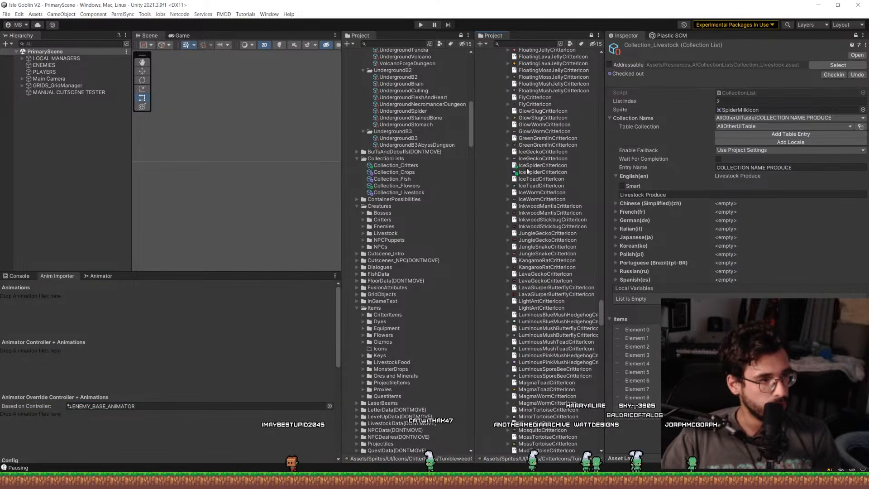
pyautogui.keyDown('ctrl'); pyautogui.click(527, 172); pyautogui.keyUp('ctrl')
pyautogui.scroll(10, 534, 199)
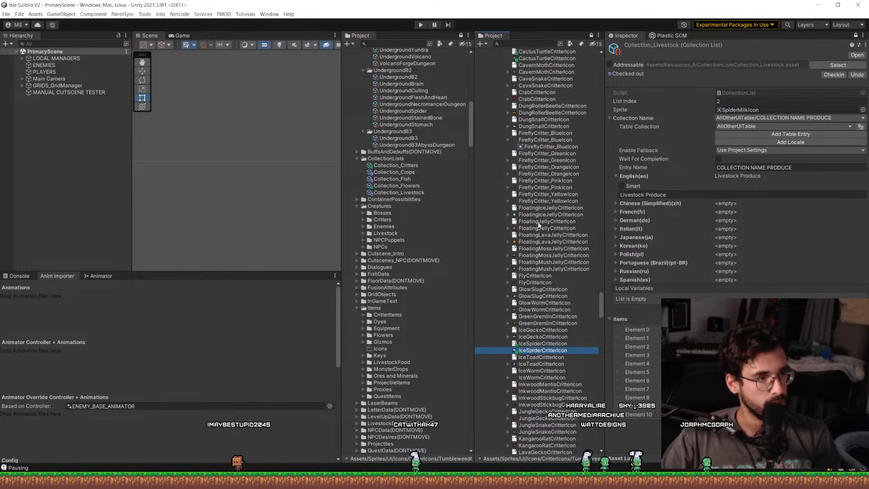
pyautogui.scroll(3, 540, 213)
pyautogui.keyDown('ctrl'); pyautogui.click(543, 159); pyautogui.keyUp('ctrl')
pyautogui.scroll(8, 565, 181)
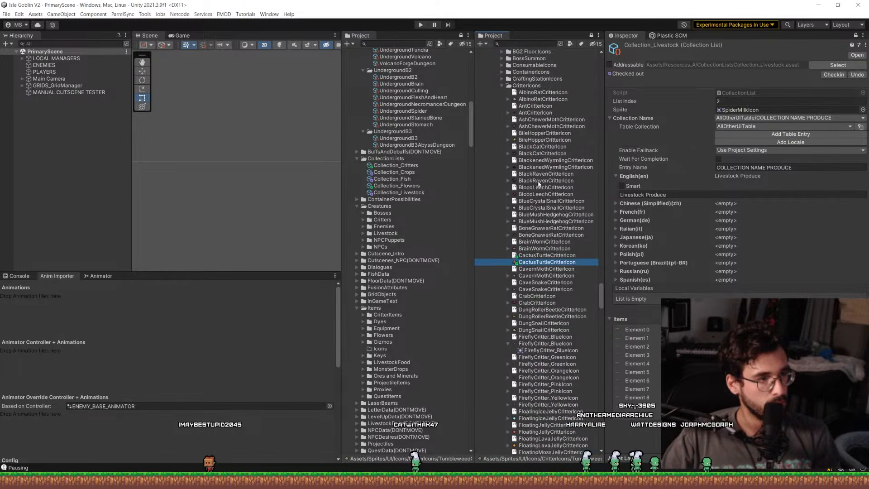
pyautogui.scroll(-6, 573, 211)
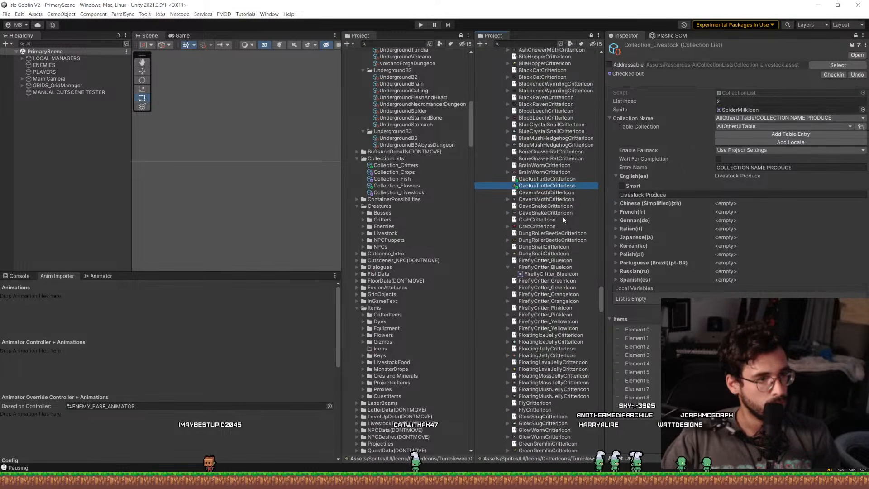
pyautogui.click(855, 36)
pyautogui.click(733, 111)
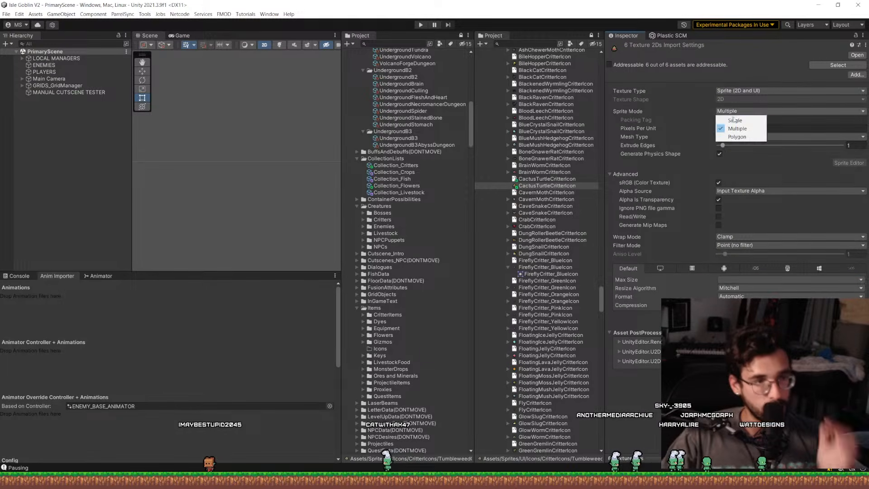
pyautogui.click(734, 120)
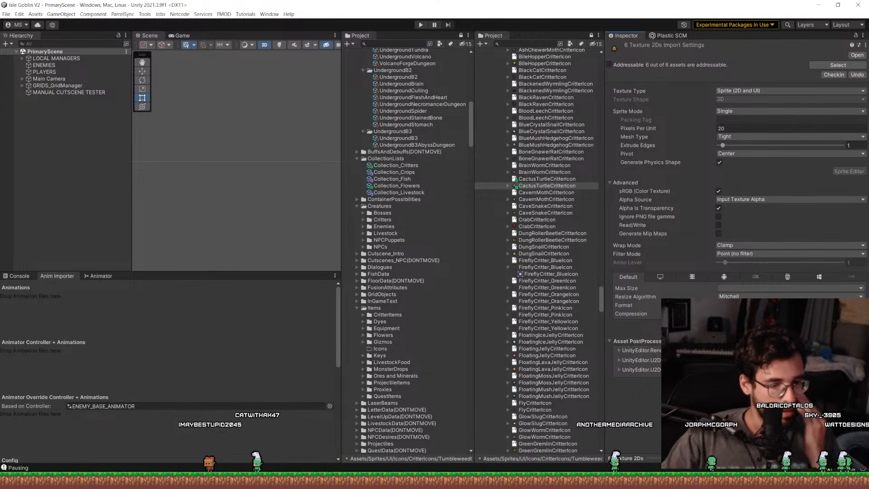
# Expand the CritterItems folder under Items and look through the existing critter item assets.
pyautogui.scroll(12, 432, 193)
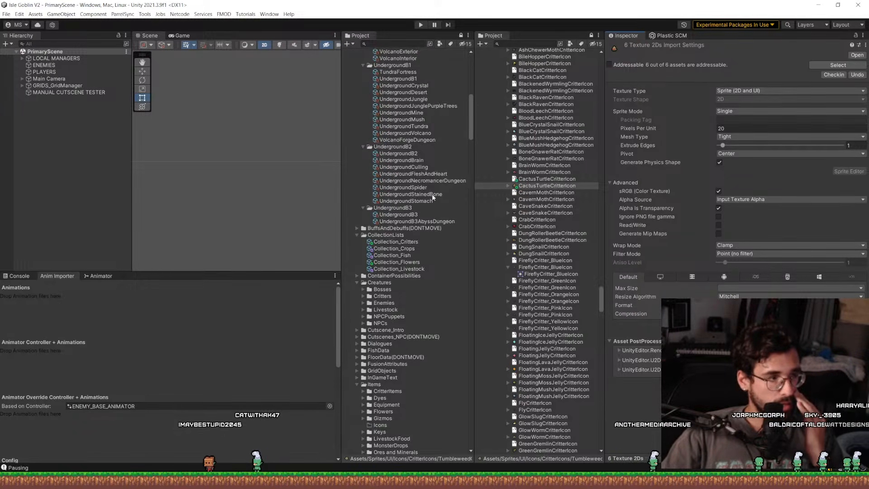
pyautogui.scroll(5, 432, 194)
pyautogui.scroll(-5, 430, 193)
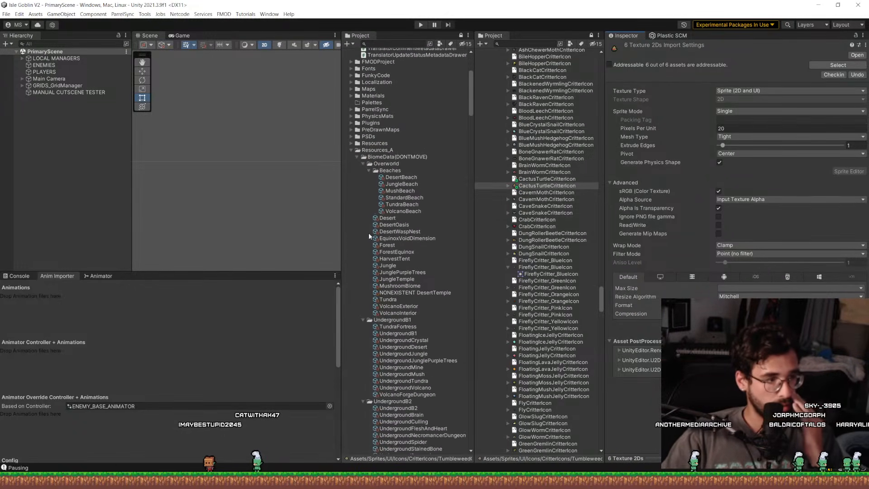
pyautogui.click(364, 164)
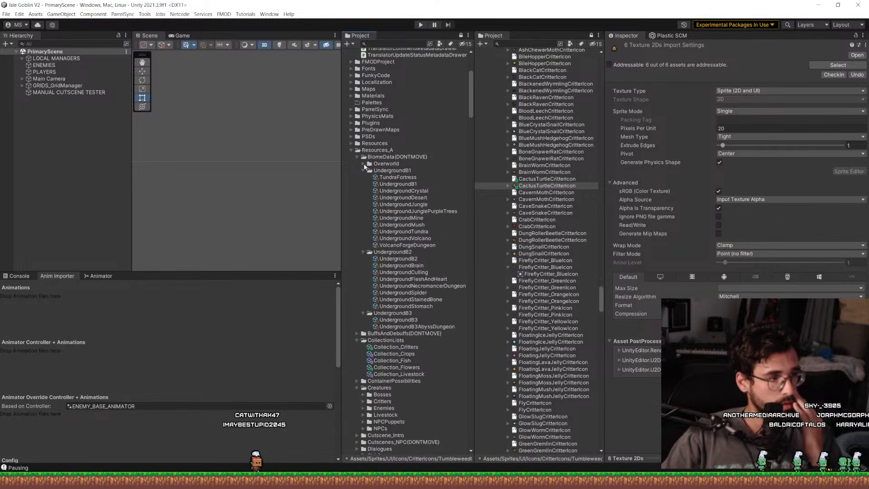
pyautogui.click(364, 165)
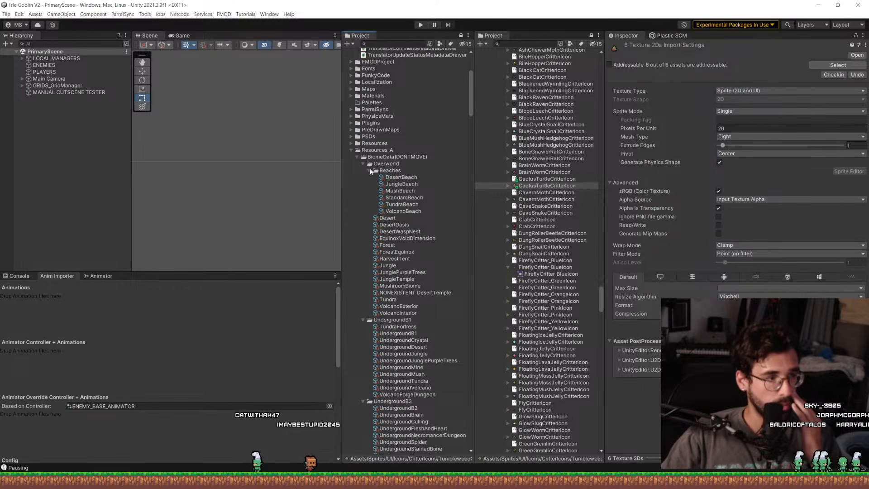
pyautogui.scroll(-20, 384, 190)
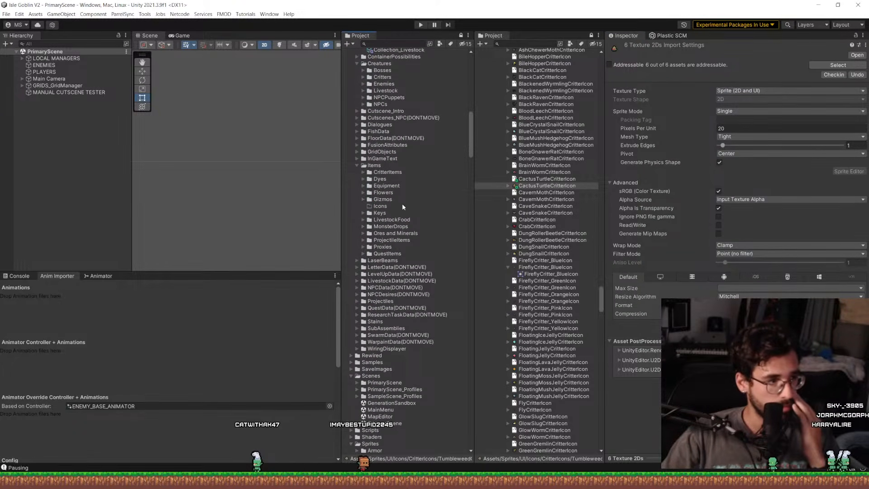
pyautogui.click(362, 172)
pyautogui.scroll(-6, 396, 212)
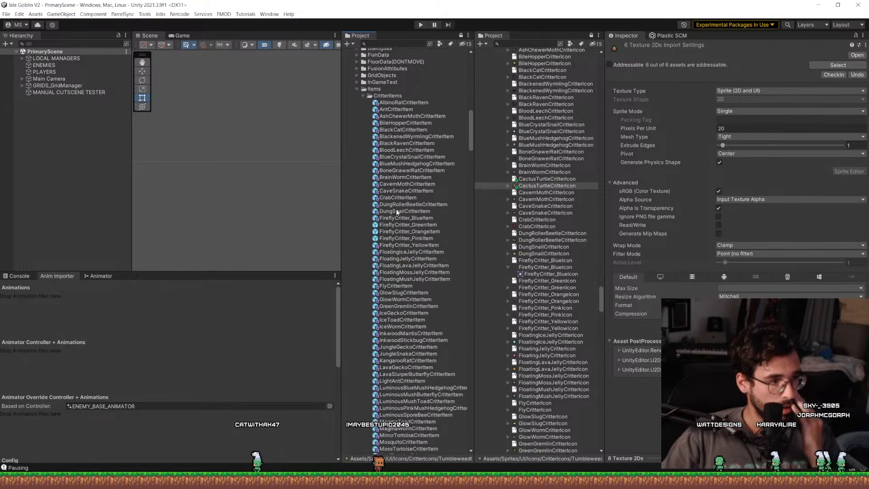
pyautogui.scroll(-15, 395, 212)
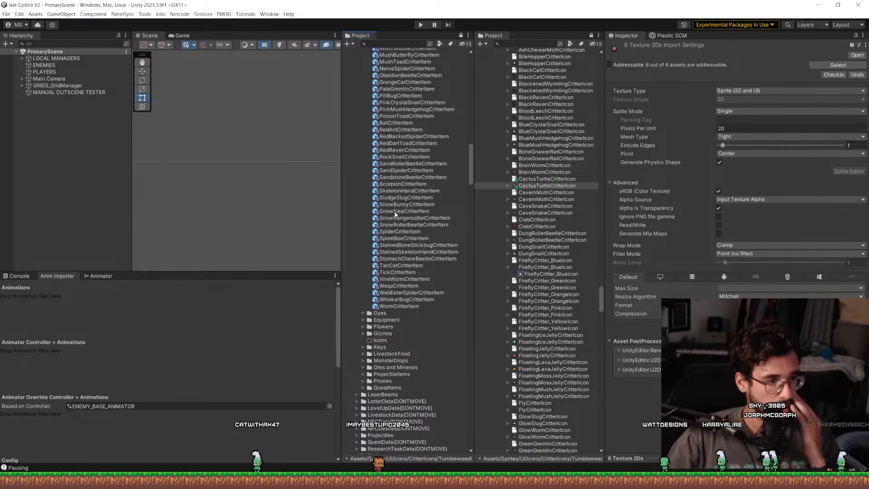
pyautogui.scroll(20, 395, 214)
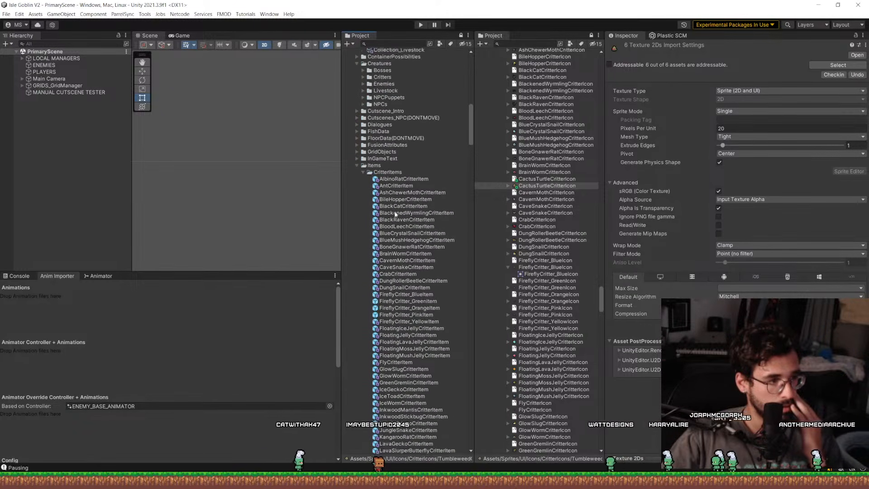
pyautogui.scroll(3, 395, 214)
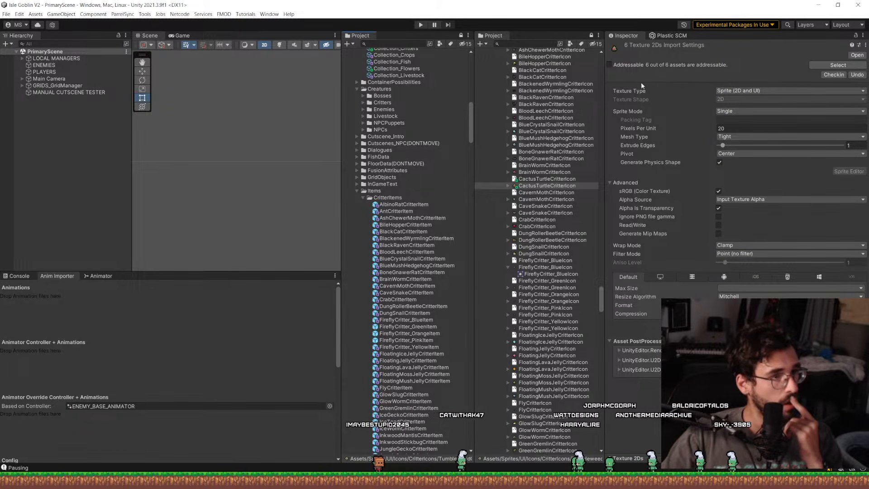
# Select all pending changes in Plastic SCM for check-in.
pyautogui.click(672, 35)
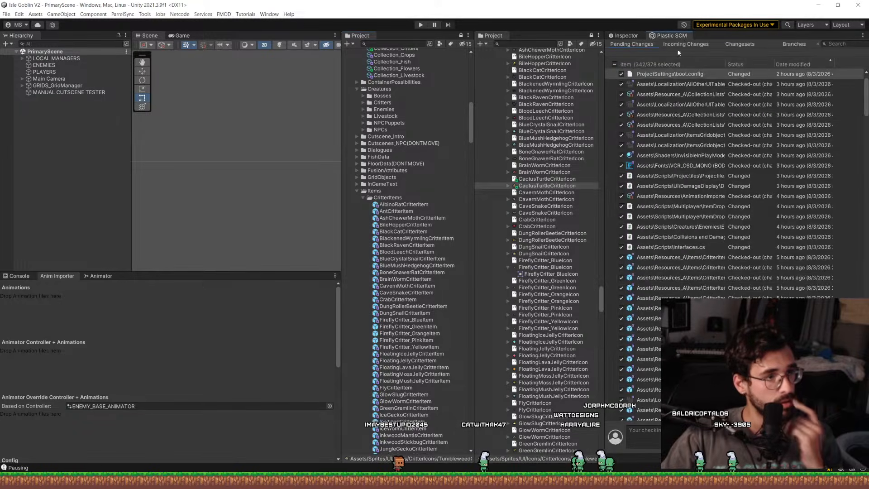
pyautogui.click(614, 64)
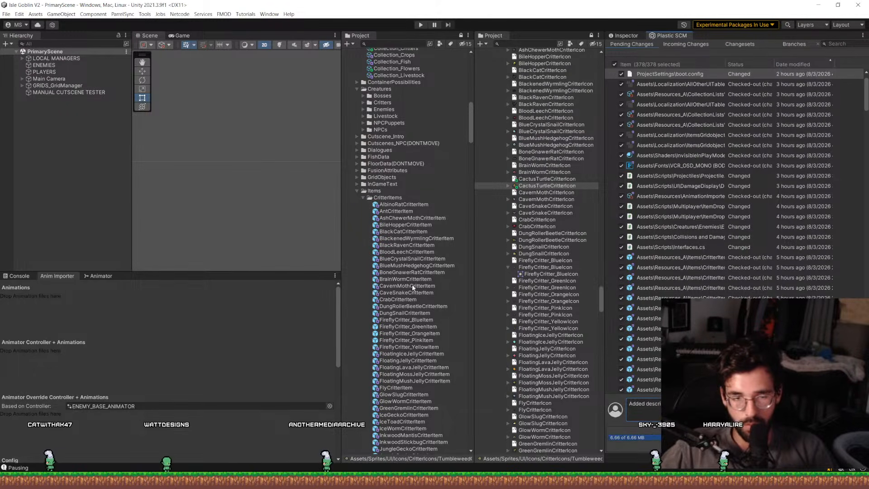
# Switch to Task Manager, end the Unity Editor task and close Task Manager.
pyautogui.hotkey('ctrl', 'shift', 'Escape')
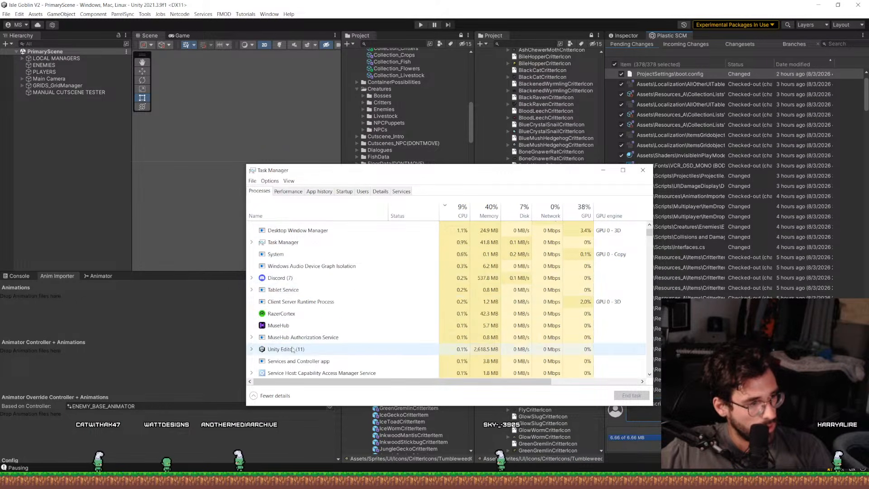
pyautogui.click(395, 356)
pyautogui.click(632, 395)
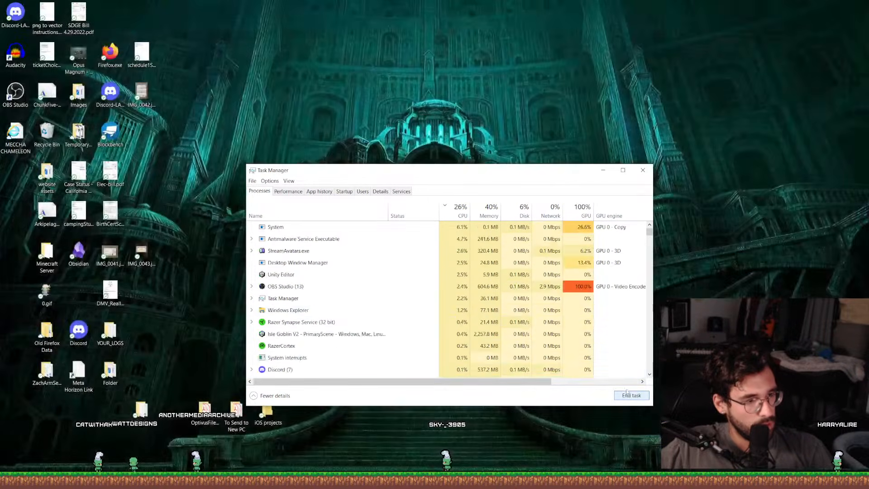
pyautogui.click(639, 174)
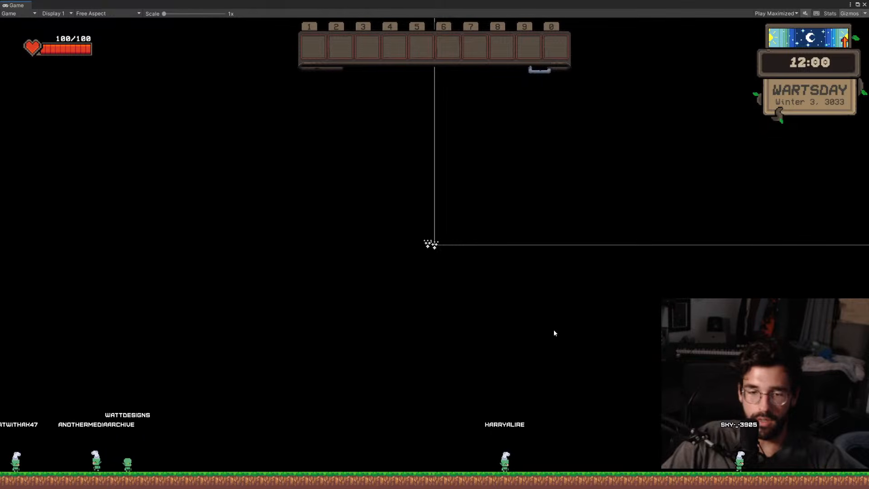
# Close the full-screen Game view, reopen it and dock it beside the Scene view.
pyautogui.rightClick(27, 6)
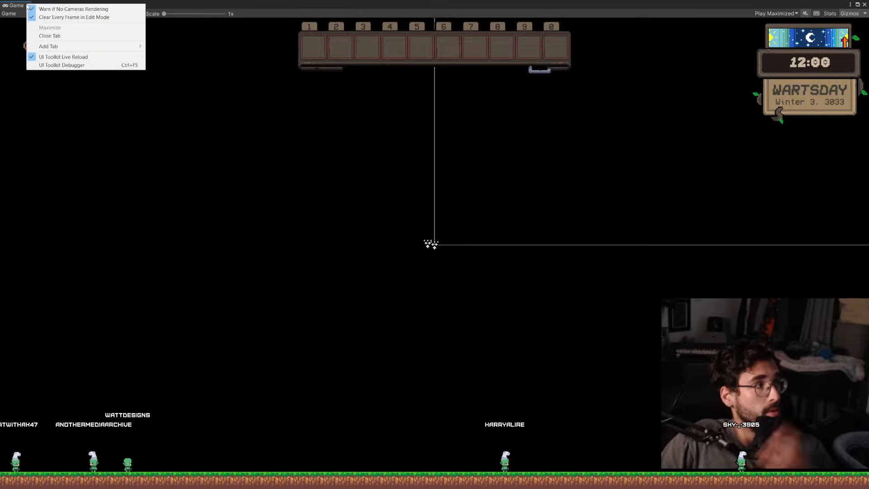
pyautogui.click(75, 36)
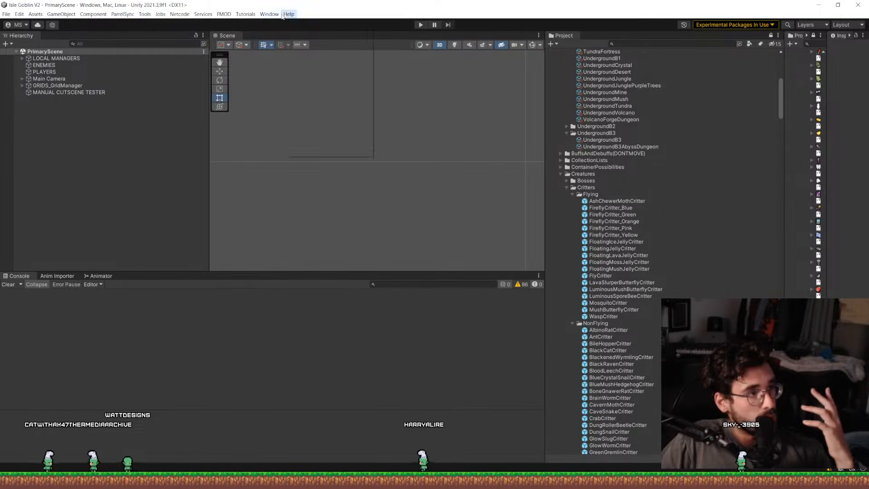
pyautogui.click(270, 14)
pyautogui.moveTo(317, 167)
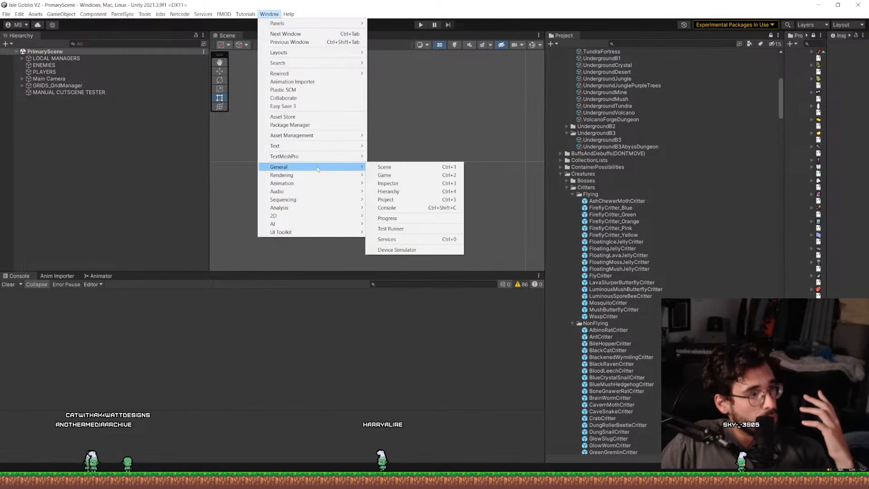
pyautogui.click(397, 175)
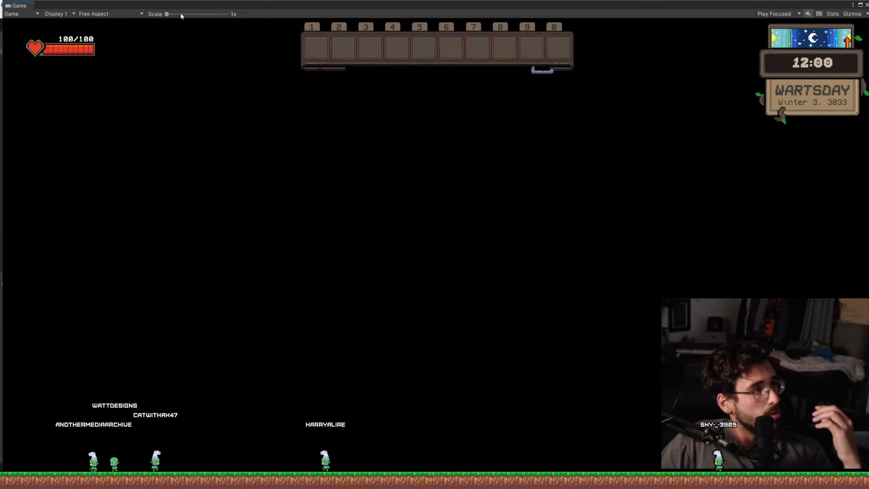
pyautogui.moveTo(191, 7); pyautogui.dragTo(353, 144)
pyautogui.moveTo(188, 135); pyautogui.dragTo(302, 40)
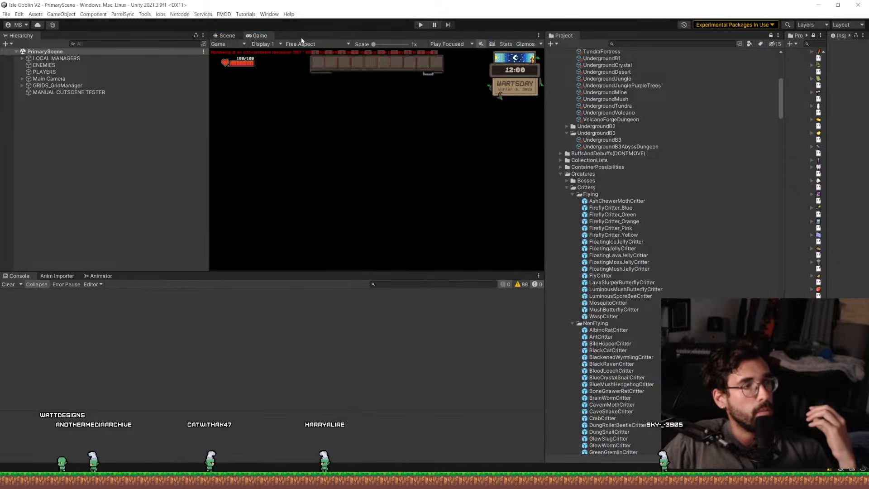
# Resize the editor layout by narrowing the Game and Scene area and widening the second Project window and the Inspector.
pyautogui.moveTo(545, 150); pyautogui.dragTo(384, 154)
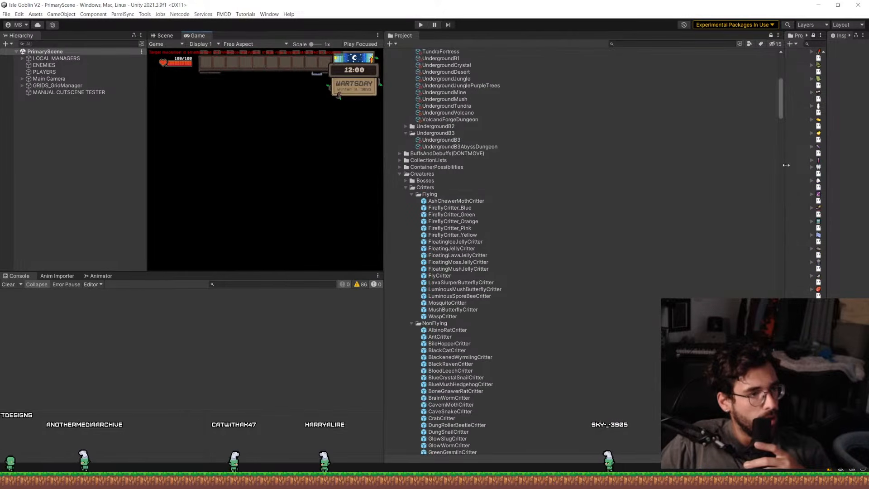
pyautogui.moveTo(786, 164); pyautogui.dragTo(556, 168)
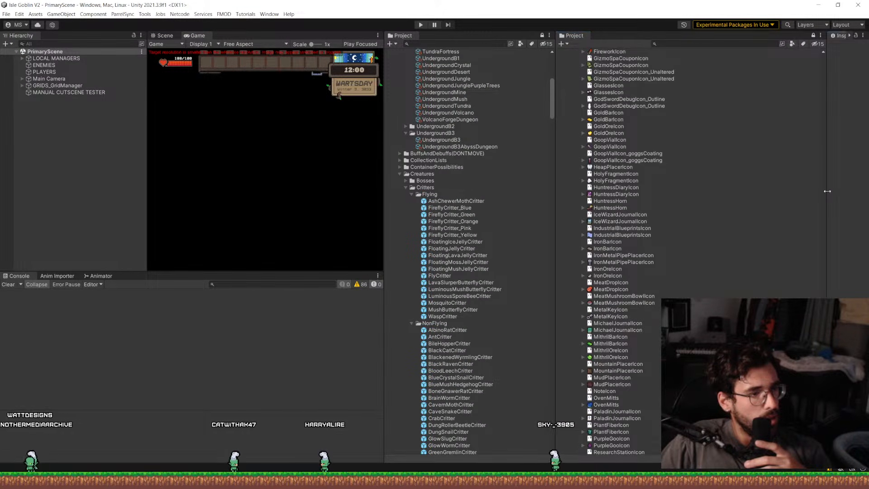
pyautogui.moveTo(826, 191); pyautogui.dragTo(731, 196)
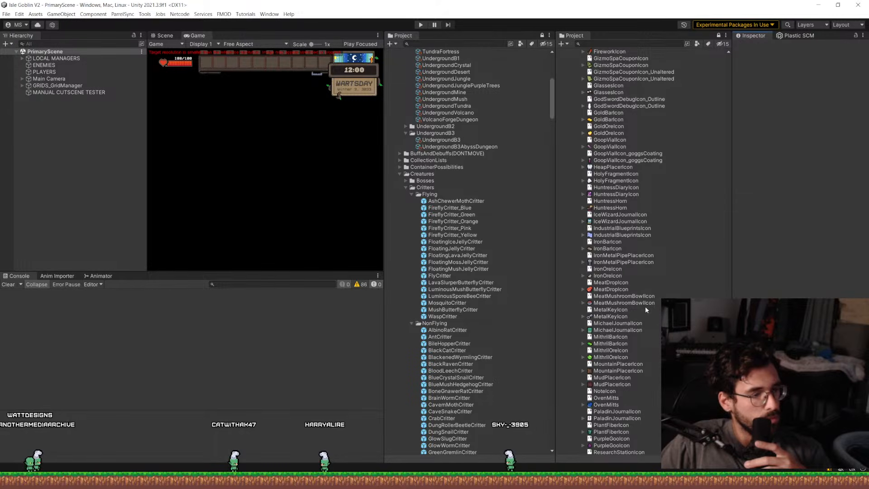
# Collapse the open item icon folder in the second Project window and expand CritterIcons under the UI Icons folder.
pyautogui.scroll(20, 645, 305)
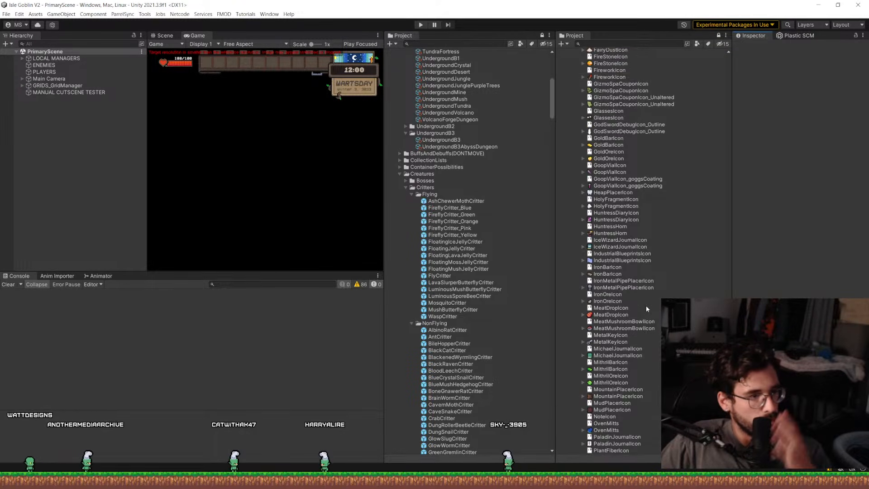
pyautogui.scroll(10, 631, 245)
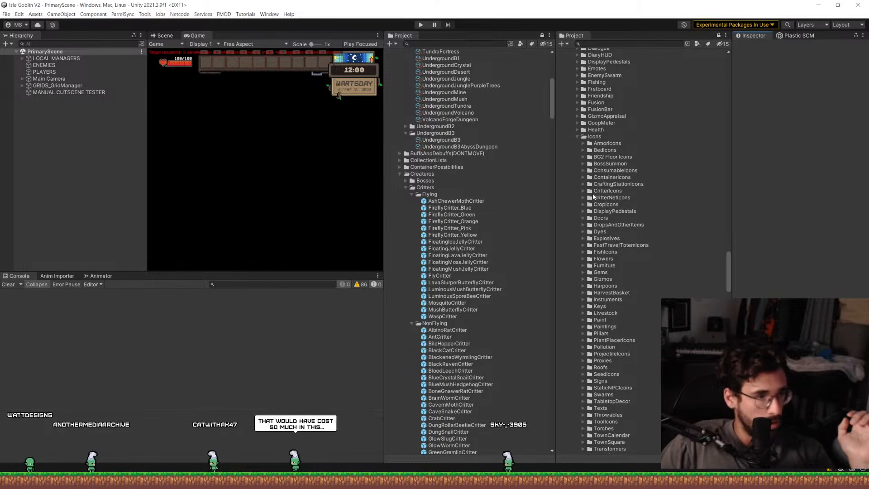
pyautogui.click(797, 37)
pyautogui.click(754, 36)
pyautogui.scroll(-18, 617, 199)
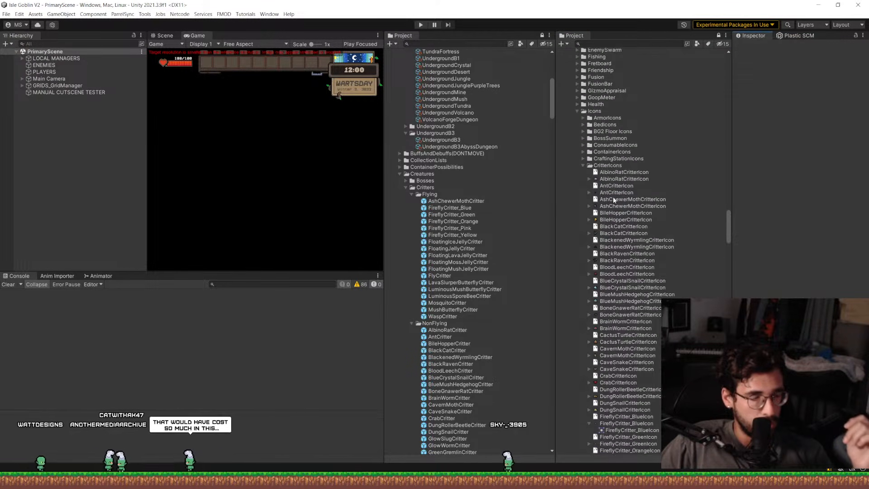
pyautogui.scroll(15, 617, 199)
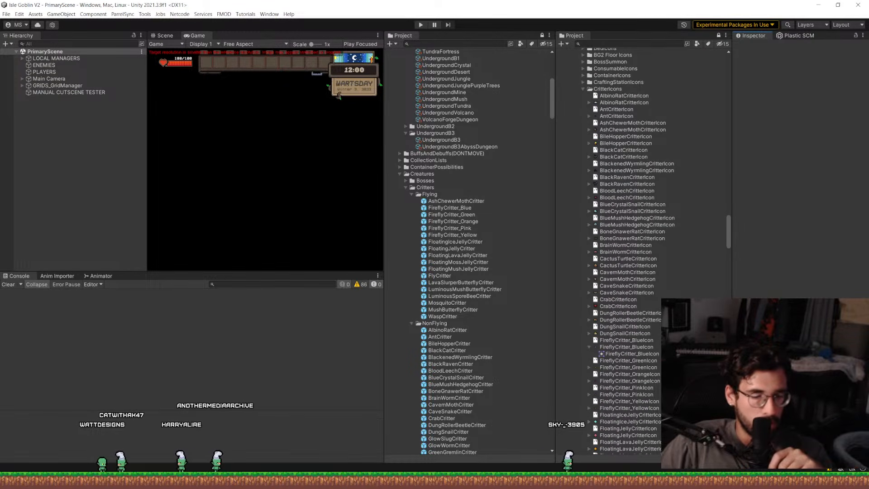
pyautogui.hotkey('alt', 'Tab')
pyautogui.hotkey('alt', 'Tab')
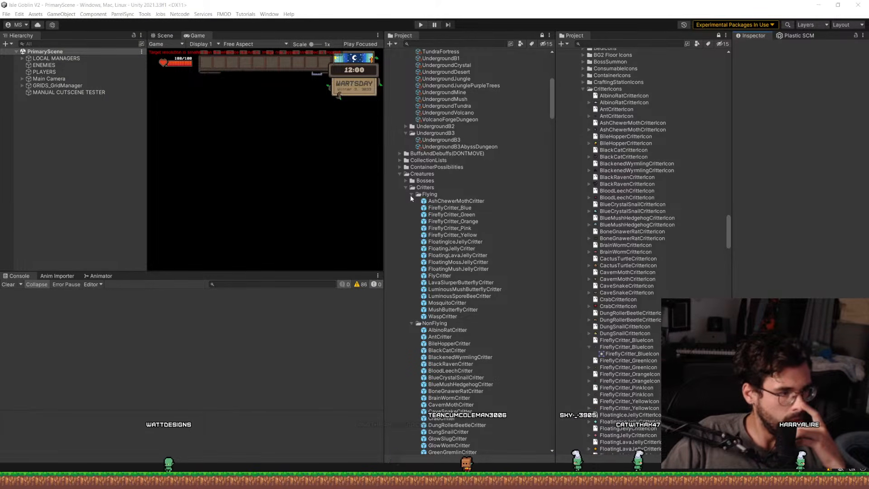
# Duplicate the CrabCritter prefab in the NonFlying critters folder.
pyautogui.scroll(-3, 410, 195)
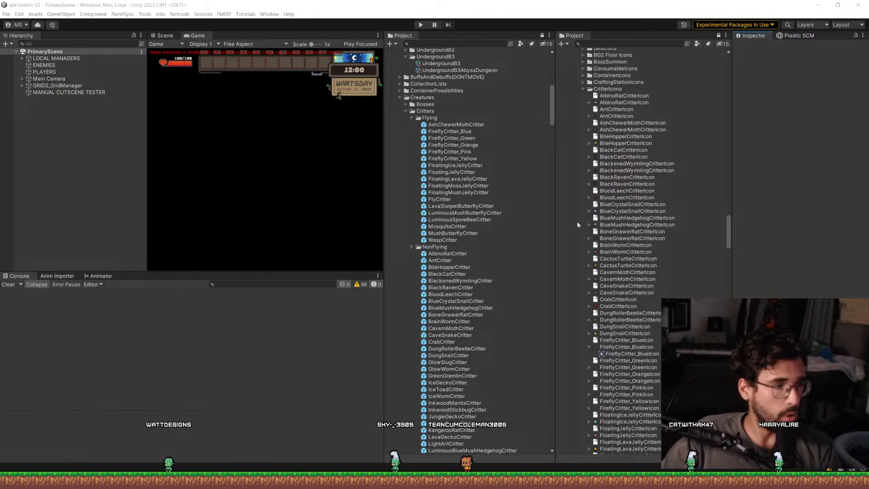
pyautogui.scroll(-2, 470, 237)
pyautogui.click(450, 291)
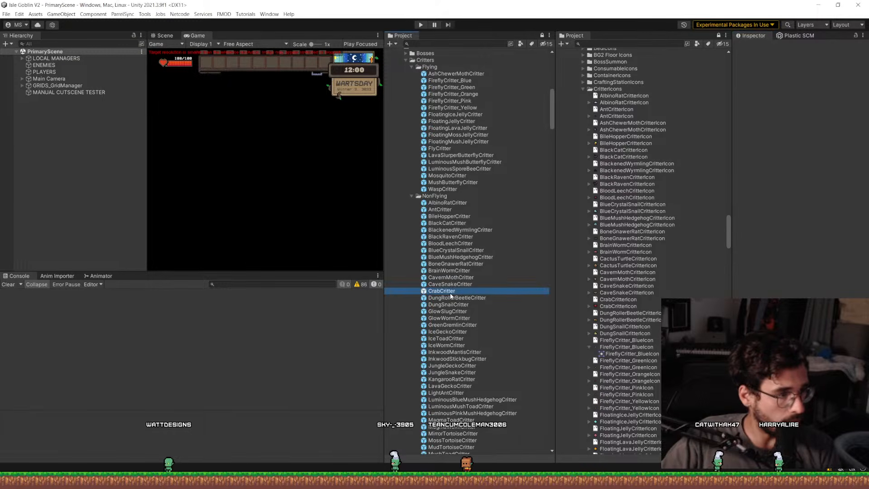
pyautogui.click(443, 198)
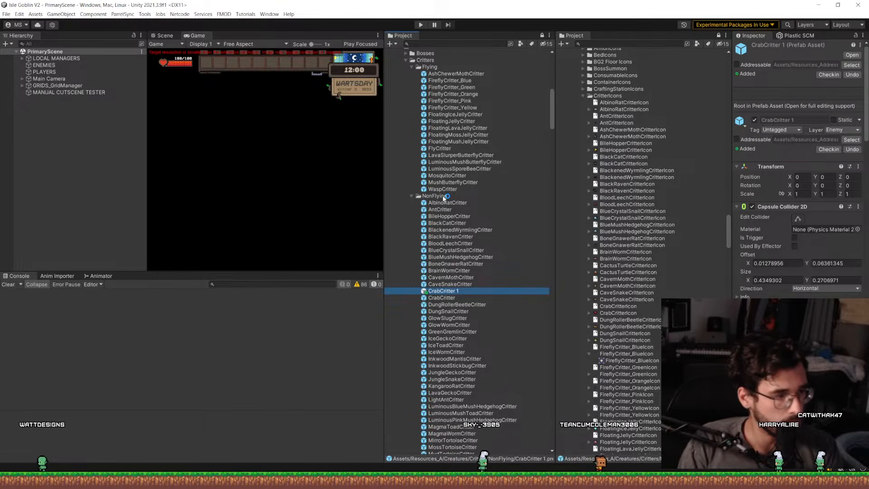
# Rename the duplicated crab prefab to SkullHermitCrabCritter.
pyautogui.press('F2')
pyautogui.press('Right')
pyautogui.press('BackSpace')
pyautogui.press('BackSpace')
pyautogui.press('Home')
pyautogui.write('S')
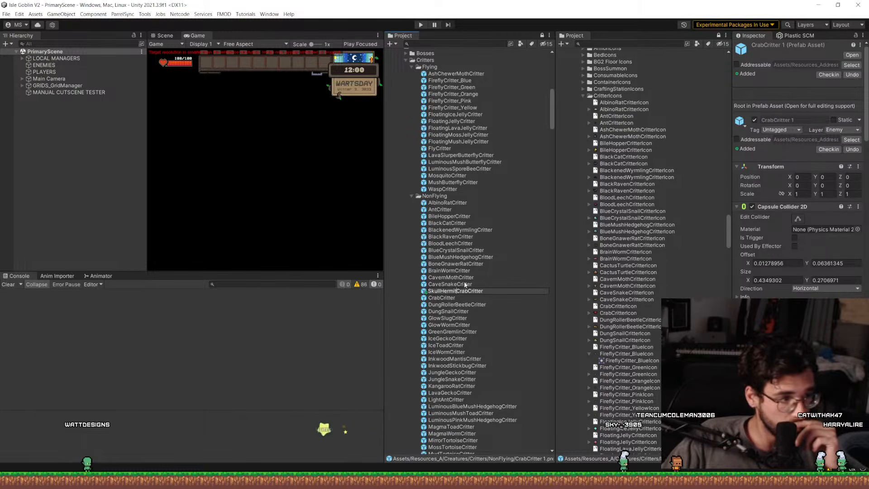
pyautogui.press('Return')
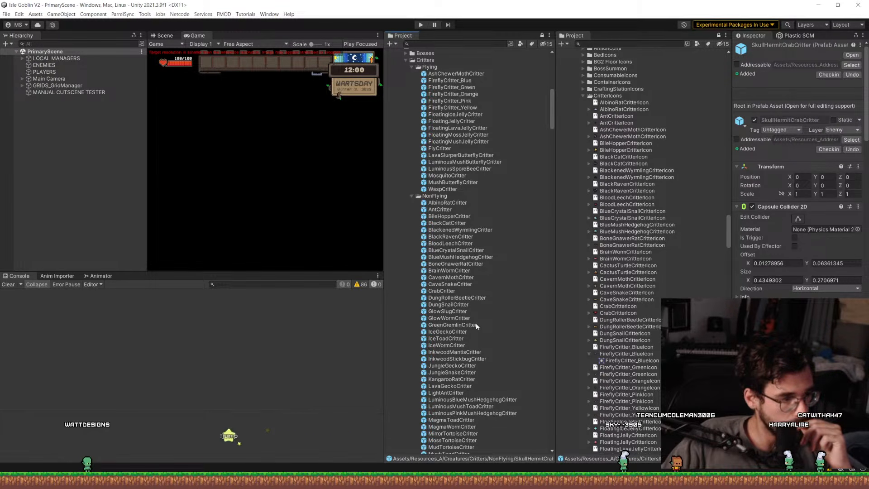
# Open the SkullHermitCrabCritter prefab for editing and widen the Inspector.
pyautogui.scroll(-5, 476, 322)
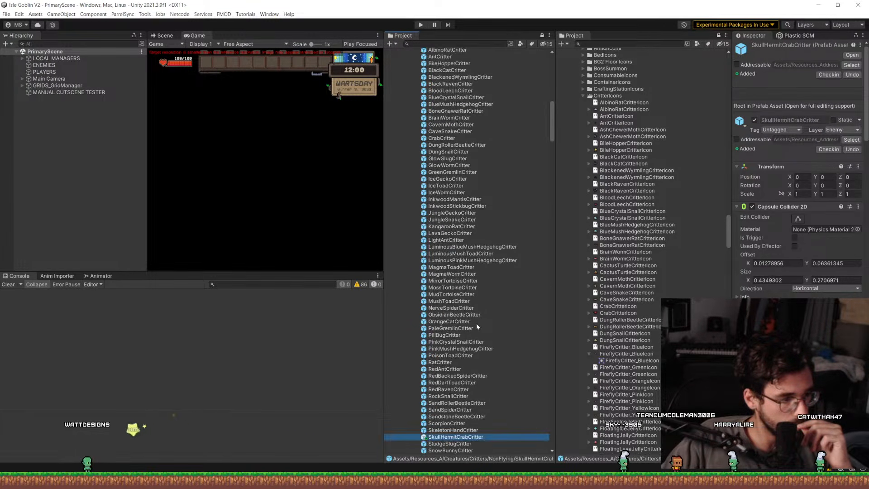
pyautogui.doubleClick(448, 411)
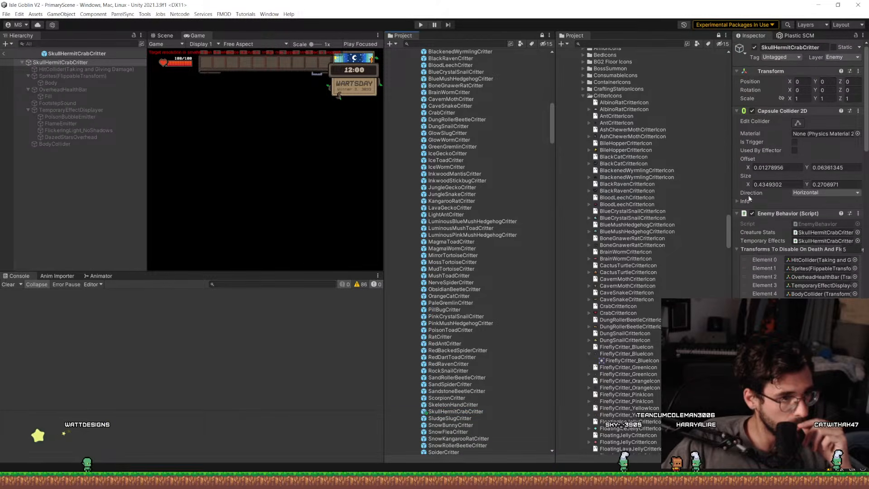
pyautogui.moveTo(730, 154); pyautogui.dragTo(572, 155)
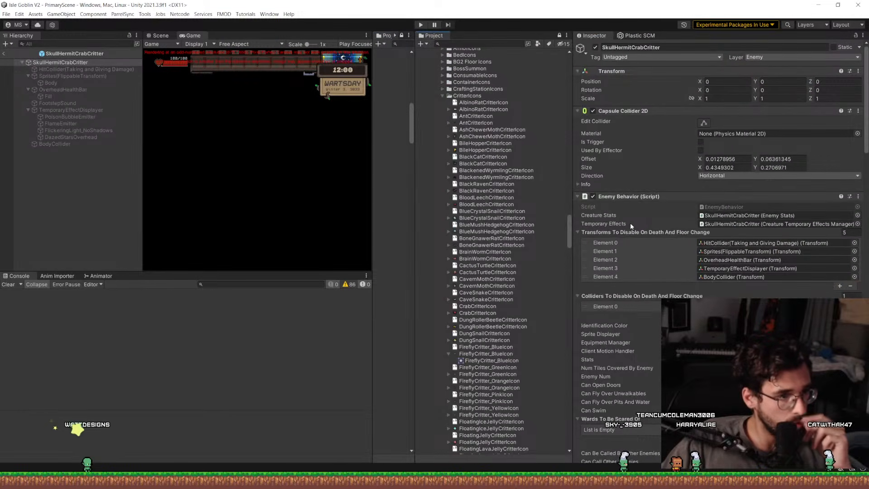
# Set the Enemy Num of the prefab's Enemy Behavior to 241 and look through its remaining components.
pyautogui.scroll(-2, 630, 222)
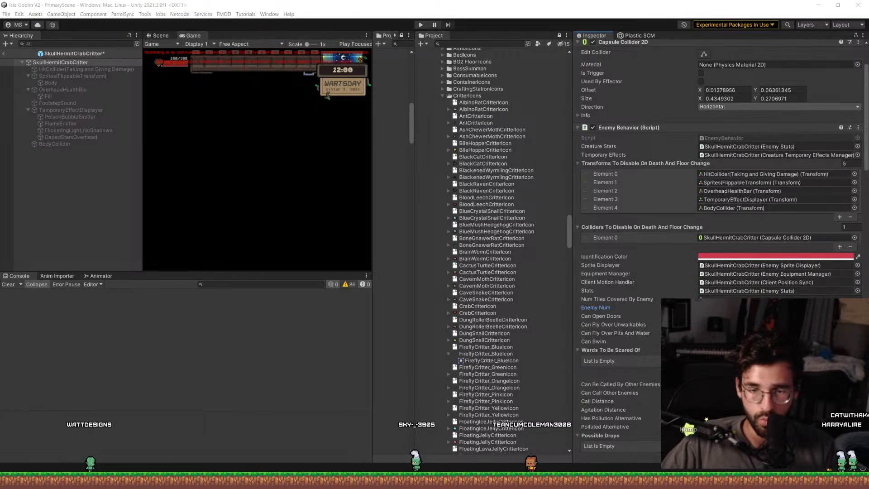
pyautogui.scroll(-4, 723, 243)
pyautogui.scroll(-4, 722, 246)
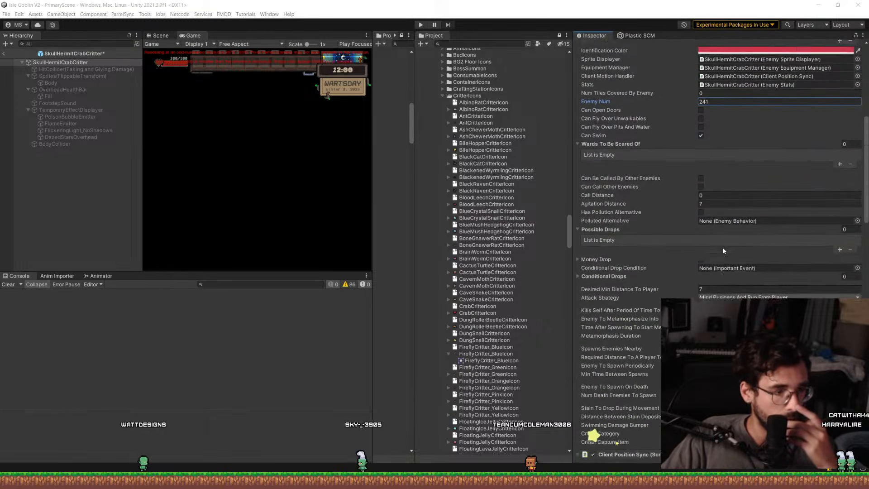
pyautogui.scroll(-20, 723, 247)
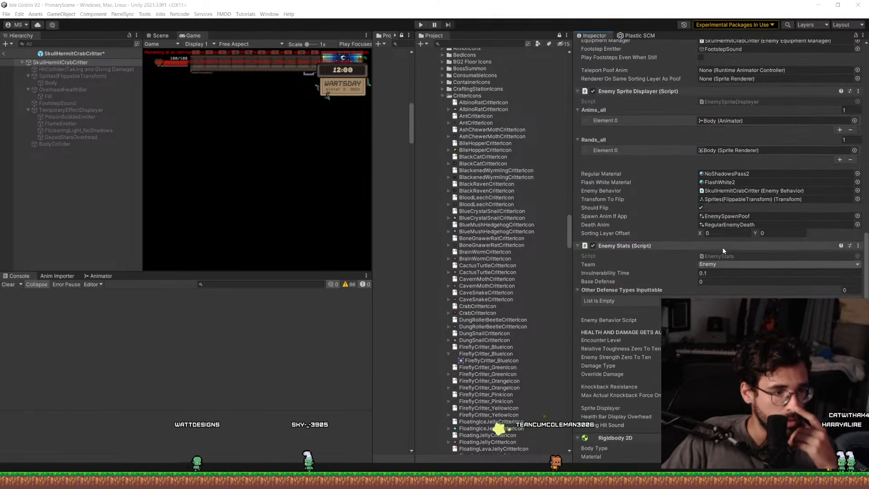
pyautogui.scroll(-18, 722, 247)
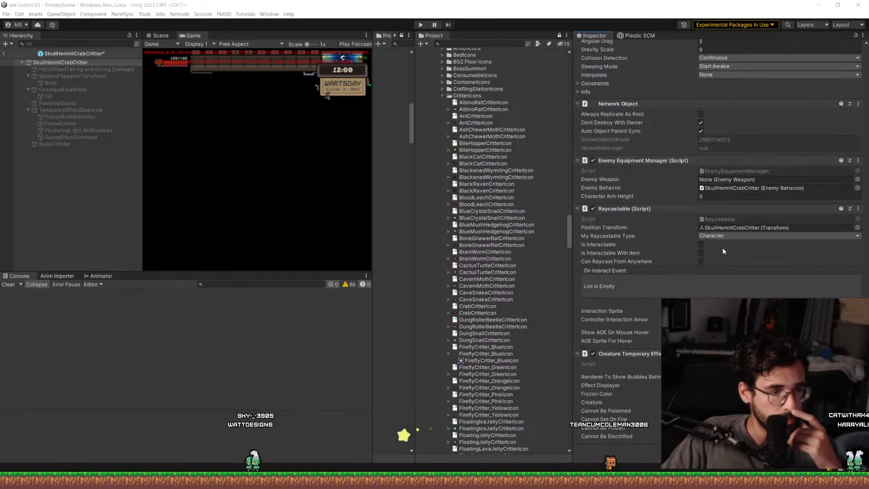
# Activate the Sprites(FlippableTransform) object in the Scene view and set the Body sprite to SkullHermitCrabCritter_IdleDown_0.
pyautogui.click(67, 77)
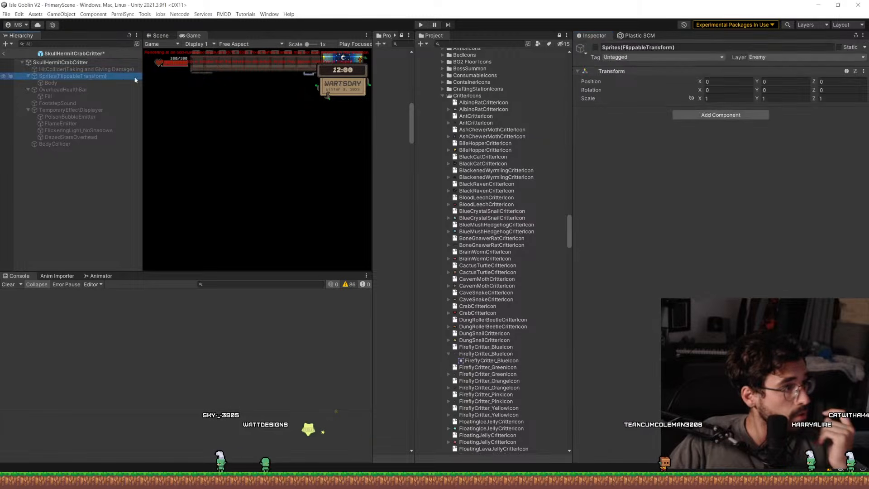
pyautogui.click(162, 37)
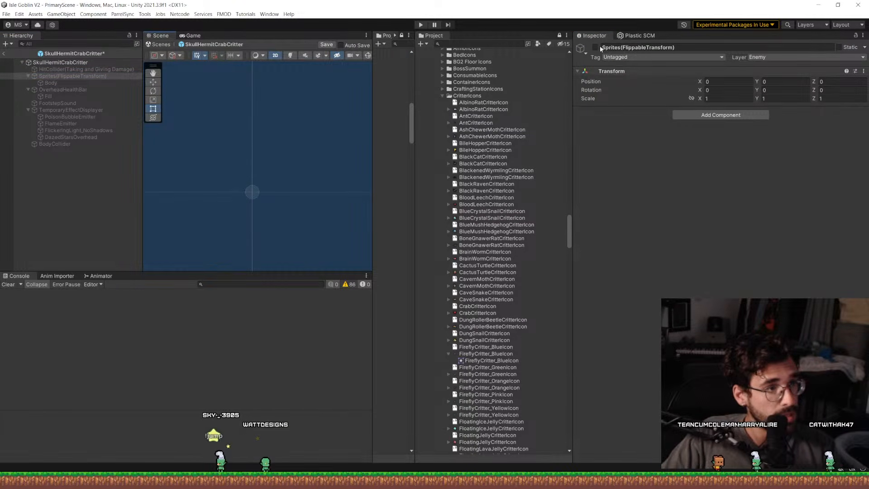
pyautogui.click(51, 83)
pyautogui.click(863, 121)
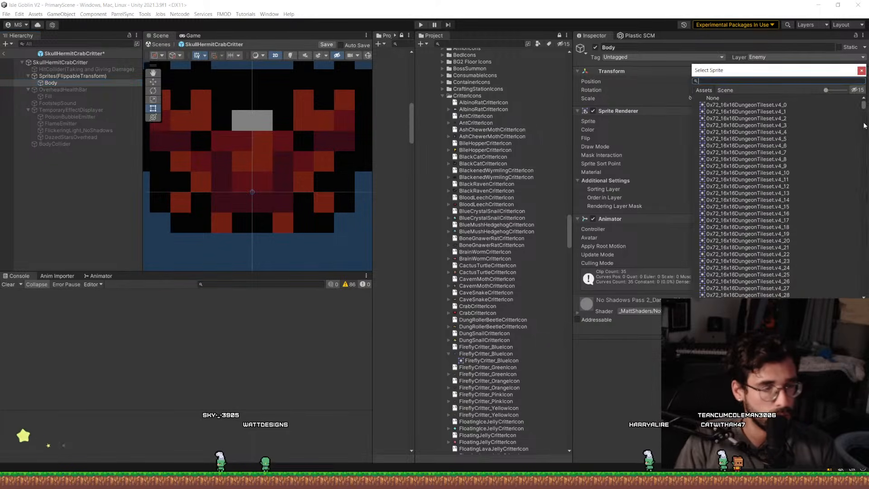
pyautogui.write('hermit idle ')
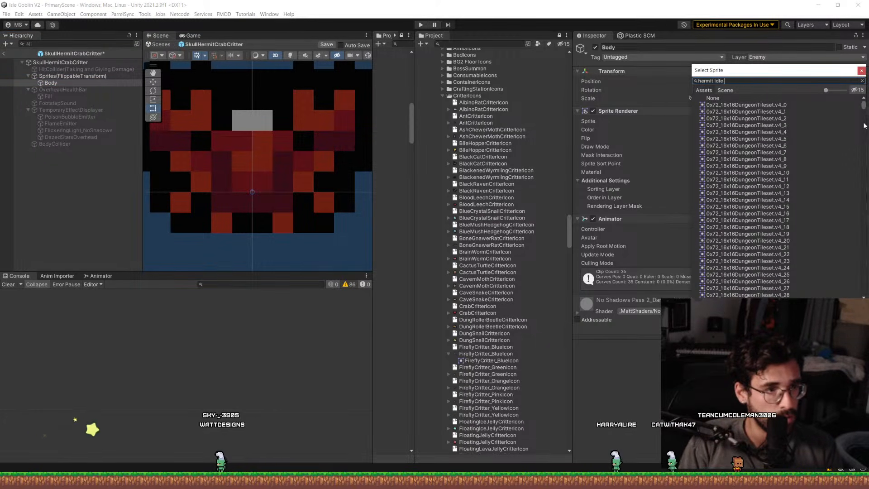
pyautogui.write('0')
pyautogui.doubleClick(748, 105)
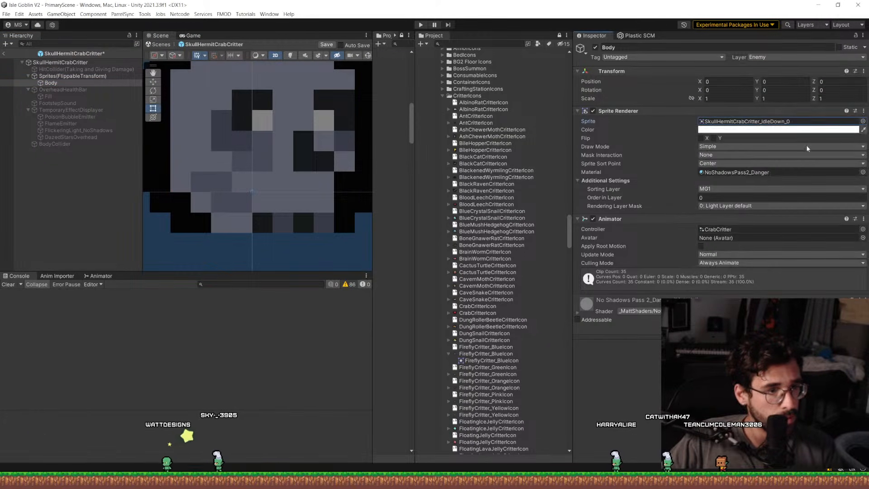
# Set the Body Animator's controller to SkullHermitCrabCritter.
pyautogui.click(863, 232)
pyautogui.write('hermit critt')
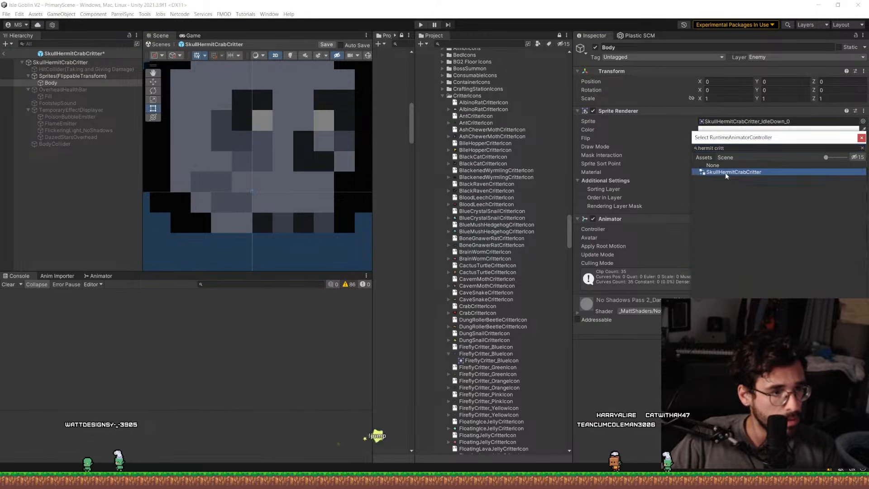
pyautogui.doubleClick(725, 173)
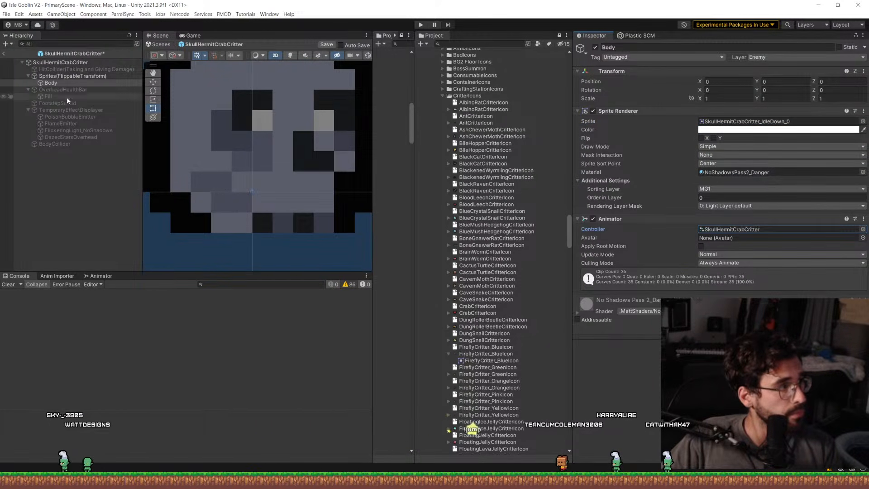
# Widen the first Project window and locate the asset assigned as the prefab root's Critter Capture Item.
pyautogui.click(69, 61)
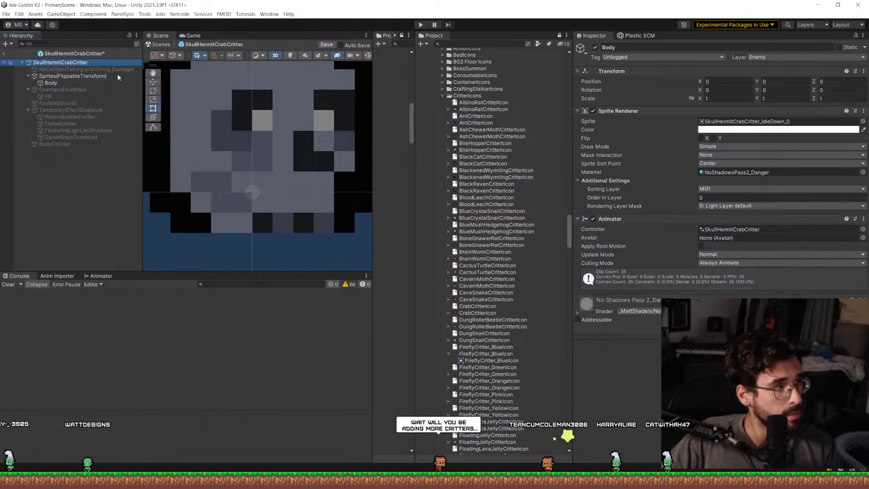
pyautogui.scroll(-15, 656, 299)
pyautogui.scroll(8, 662, 297)
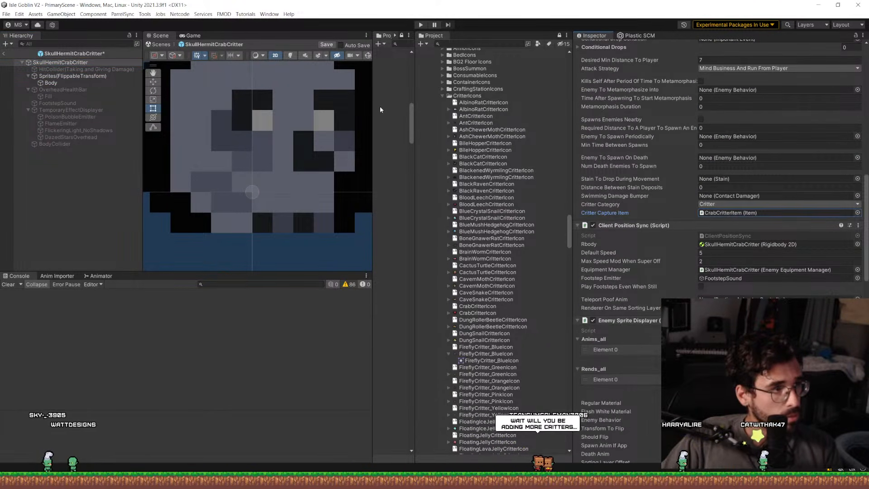
pyautogui.moveTo(371, 120); pyautogui.dragTo(321, 120)
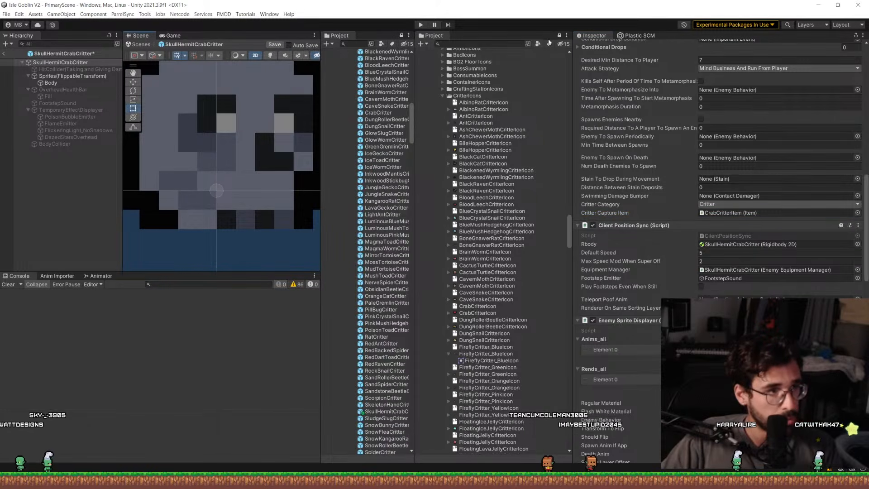
pyautogui.click(732, 215)
pyautogui.scroll(7, 434, 226)
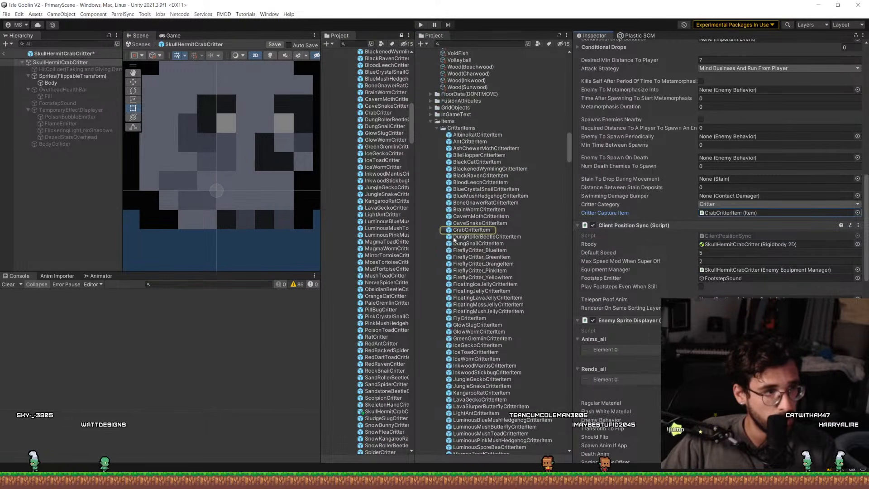
# Duplicate CrabCritterItem in the CritterItems folder and name the copy SkullHermitCrabCritterItem.
pyautogui.click(476, 231)
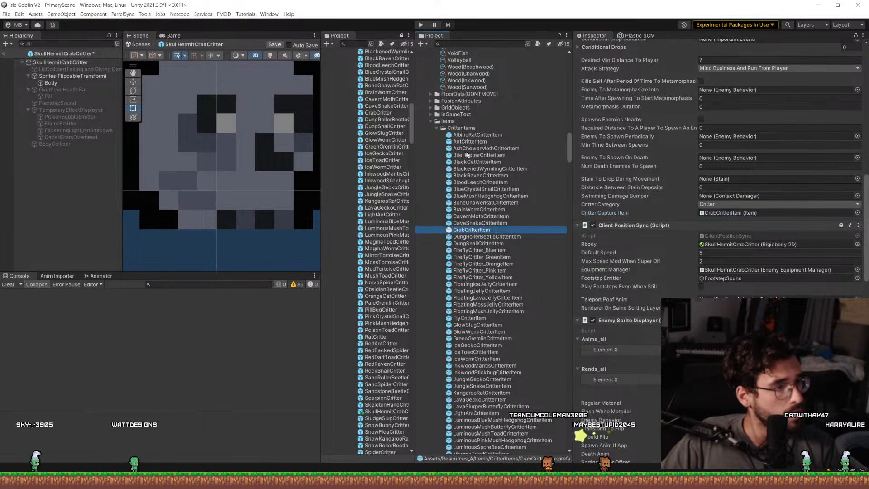
pyautogui.click(462, 128)
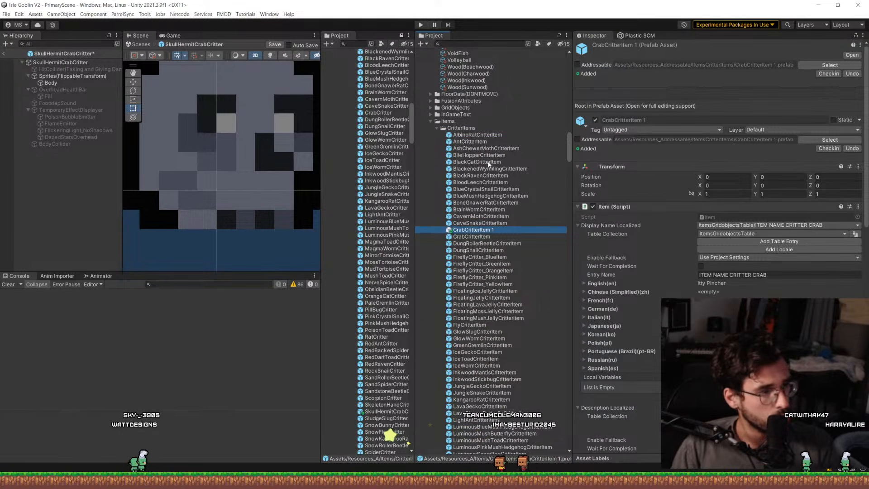
pyautogui.press('F2')
pyautogui.press('Right')
pyautogui.press('BackSpace')
pyautogui.press('BackSpace')
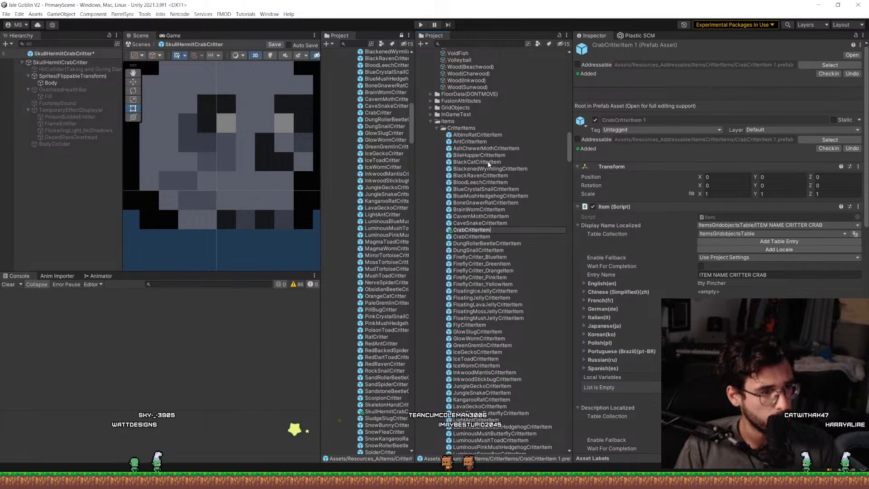
pyautogui.press('Home')
pyautogui.write('SkullHermit')
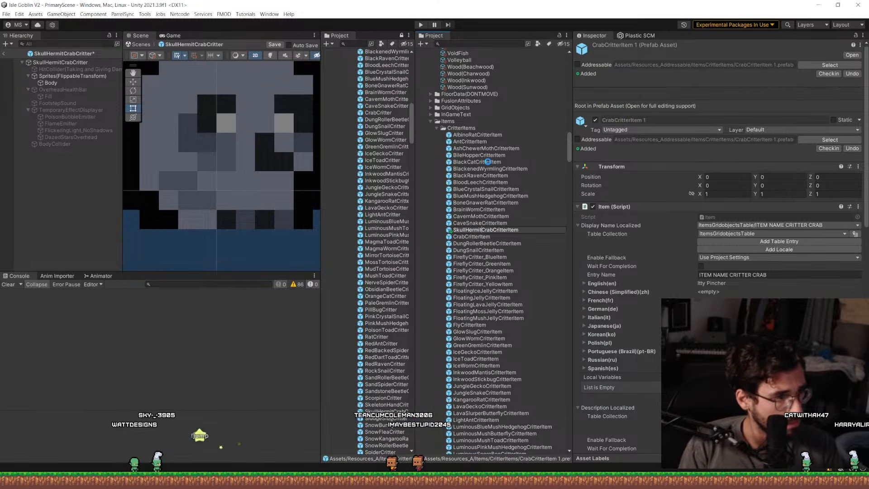
pyautogui.press('Return')
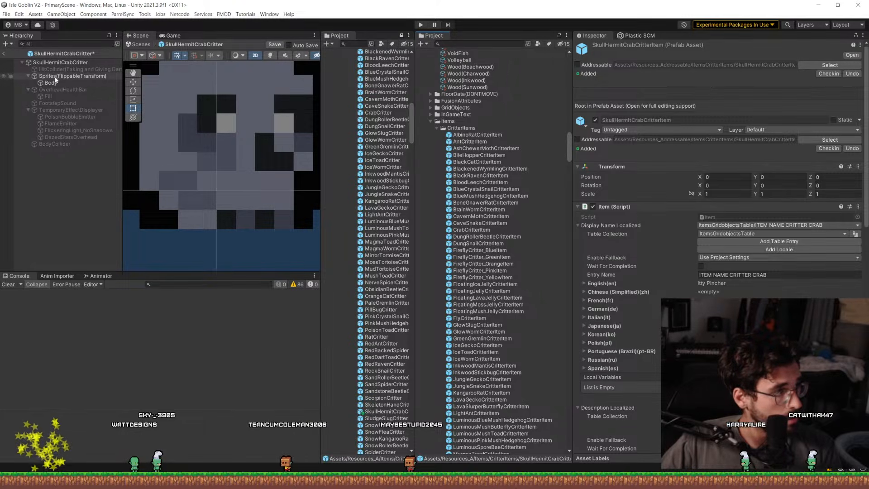
# Deactivate the Sprites(FlippableTransform) object, assign SkullHermitCrabCritterItem as the root's Critter Capture Item and save the prefab.
pyautogui.click(73, 76)
pyautogui.click(594, 47)
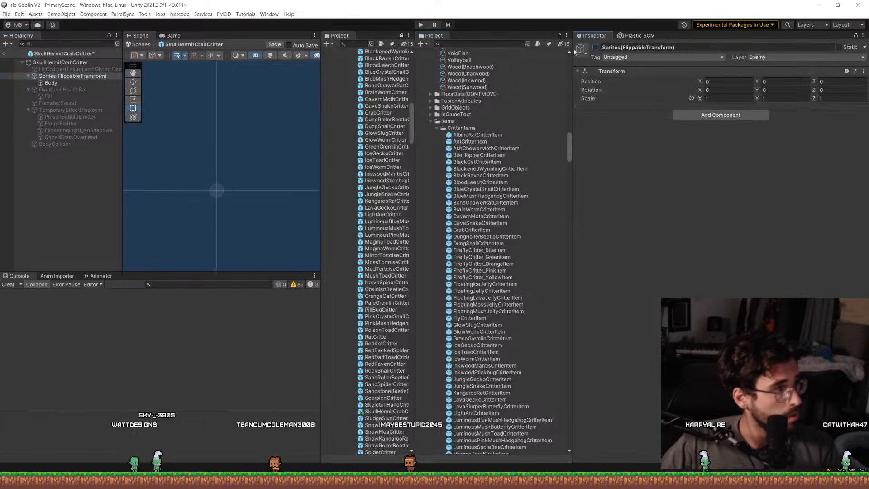
pyautogui.click(63, 62)
pyautogui.scroll(-15, 759, 266)
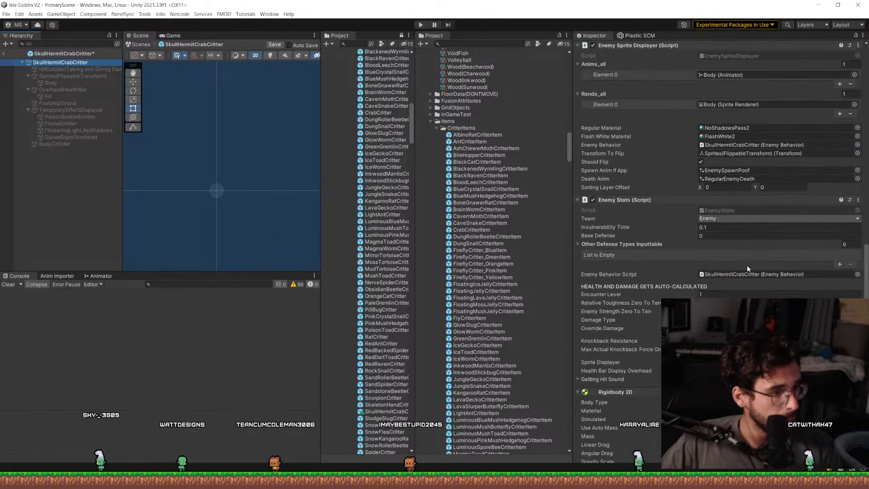
pyautogui.scroll(3, 747, 267)
pyautogui.scroll(-10, 525, 264)
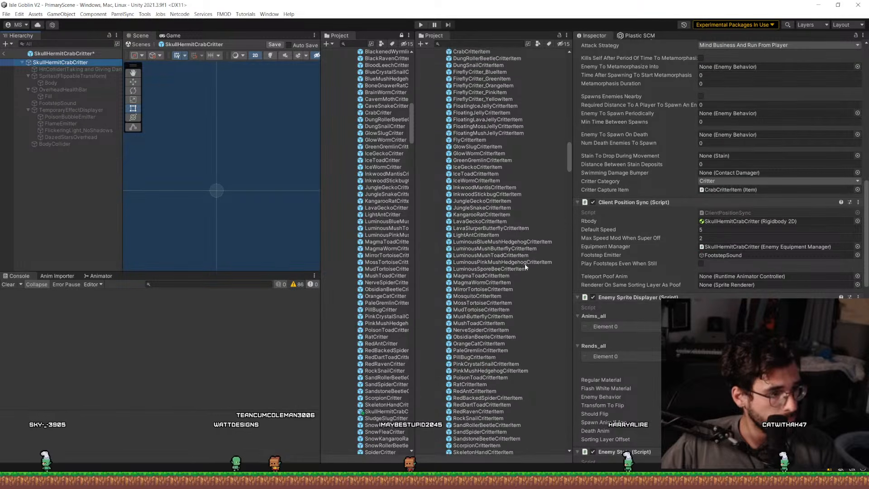
pyautogui.moveTo(485, 357); pyautogui.dragTo(756, 190)
pyautogui.hotkey('ctrl', 's')
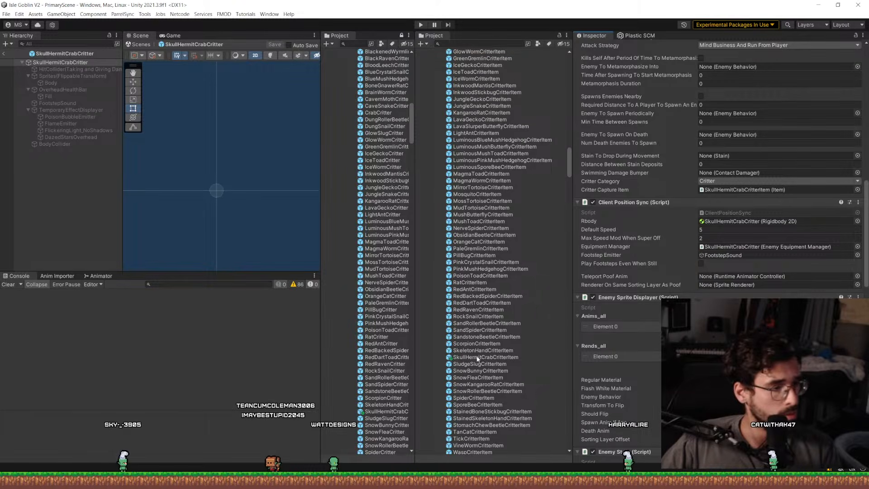
# In SkullHermitCrabCritterItem, add table entries ITEM NAME CRITTER SKULL HERMIT CRAB for the display name and ITEM DESC CRITTER SKULL HERMIT CRAB for the description.
pyautogui.doubleClick(478, 357)
pyautogui.scroll(10, 805, 230)
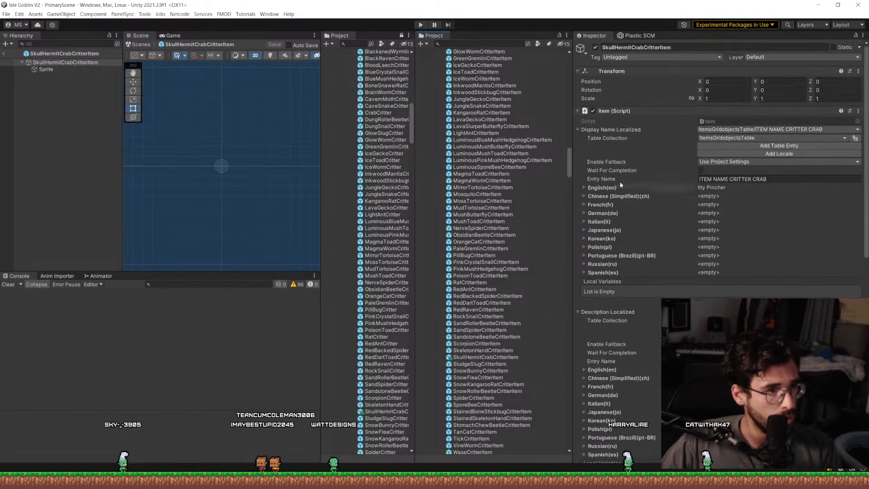
pyautogui.click(747, 179)
pyautogui.click(792, 145)
pyautogui.write('ITEM N')
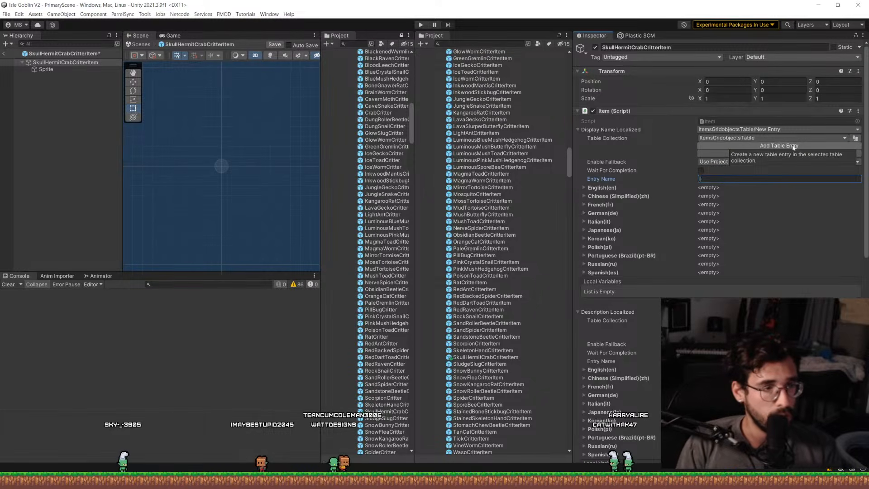
pyautogui.write('AME SKULL HERMIT')
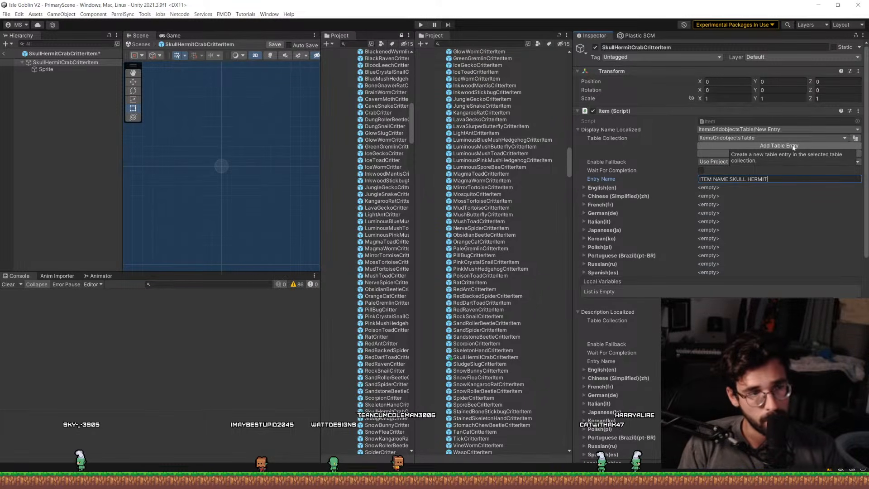
pyautogui.write(' CRAB CRITTER')
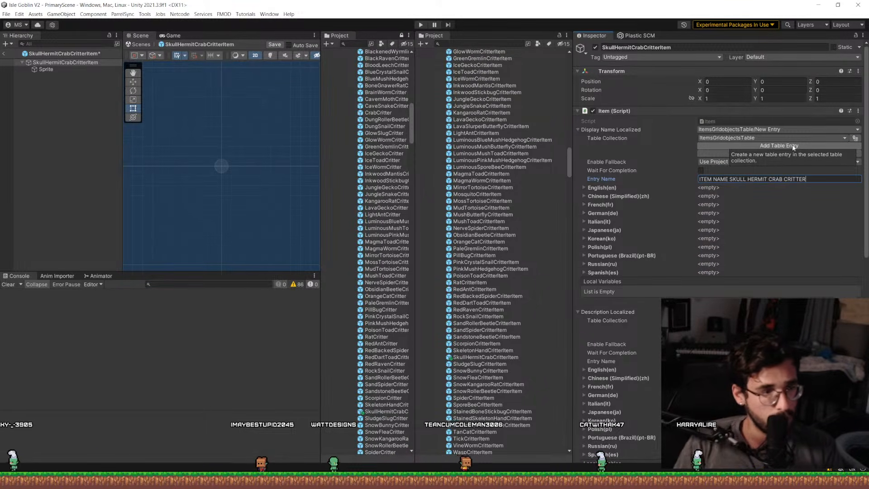
pyautogui.hotkey('ctrl', 'shift', 'Left')
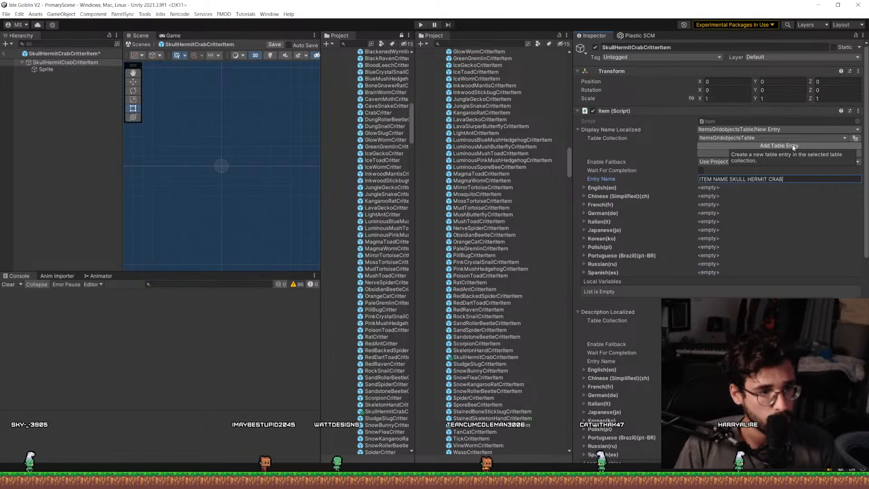
pyautogui.write('CRITTER')
pyautogui.press('End')
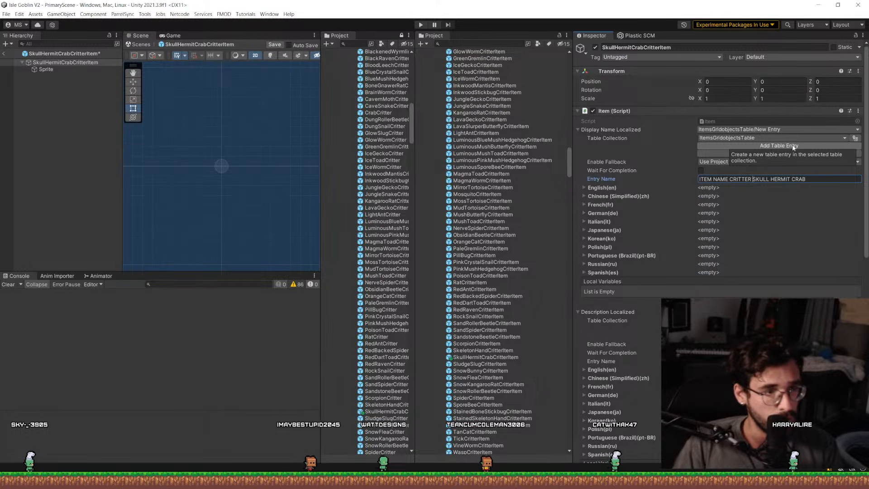
pyautogui.hotkey('ctrl', 'a')
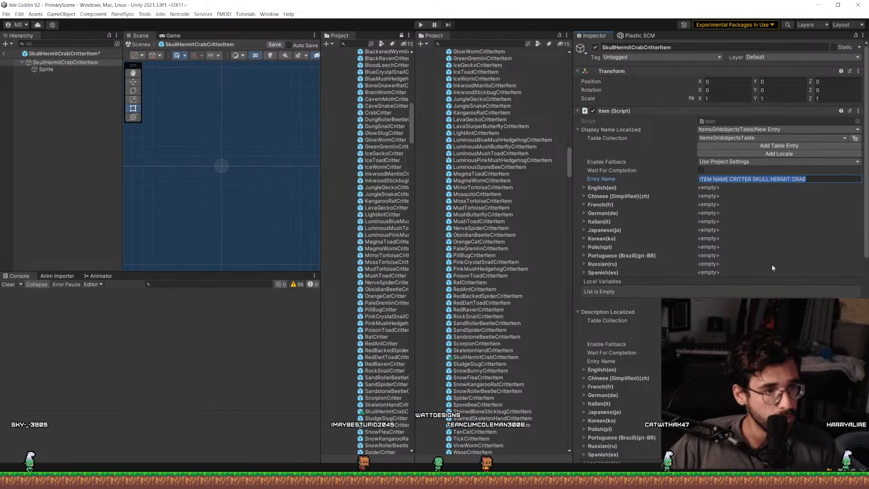
pyautogui.click(778, 361)
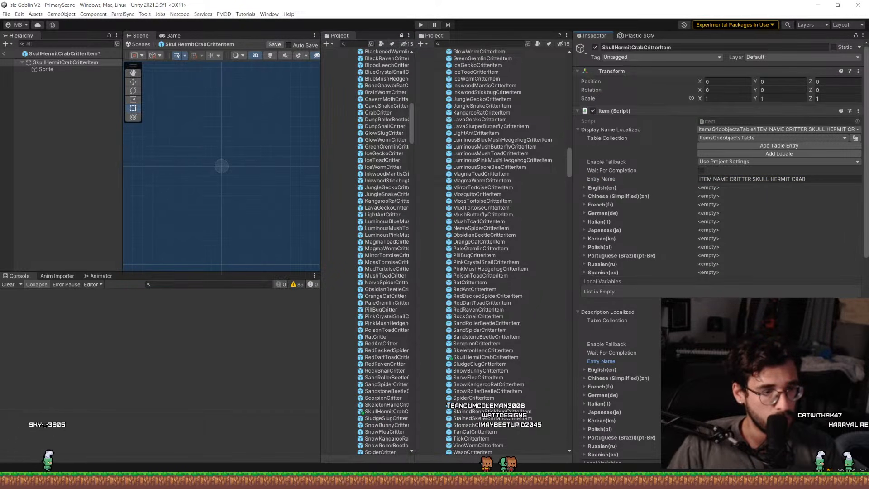
# Check CrabCritterItem's display name for reference and set SkullHermitCrabCritterItem's English display name to "Skull Pincher".
pyautogui.click(601, 187)
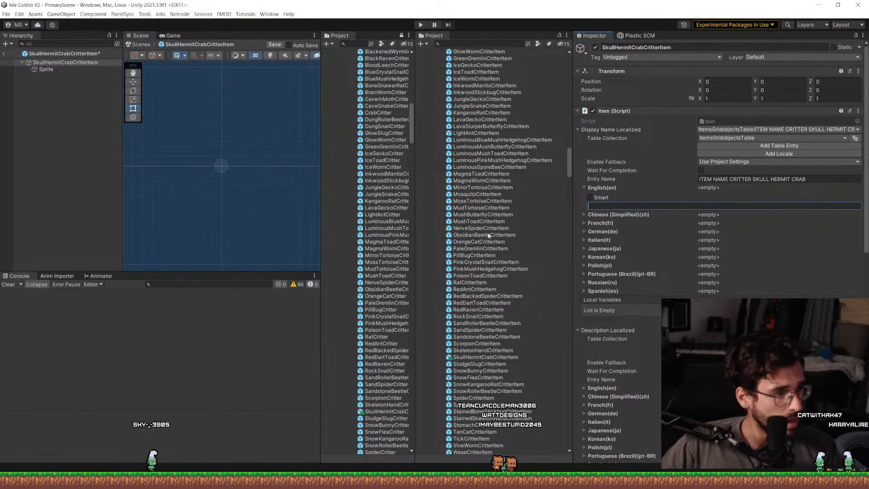
pyautogui.scroll(10, 488, 236)
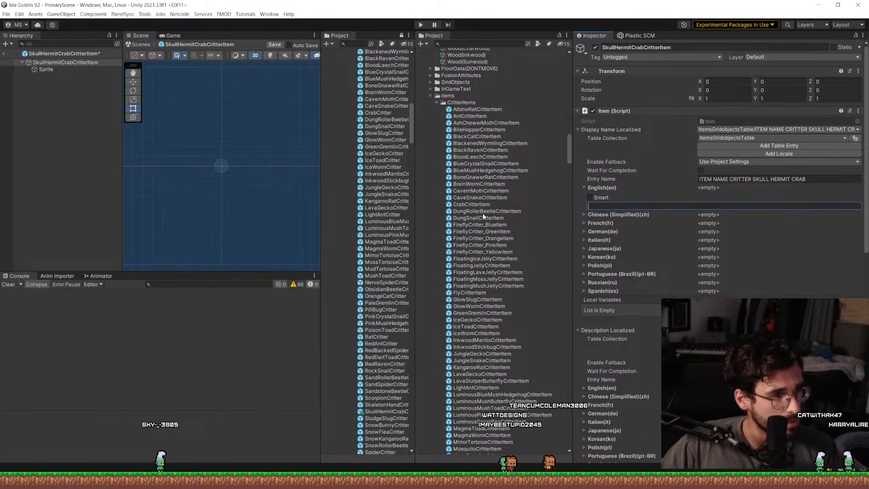
pyautogui.click(471, 204)
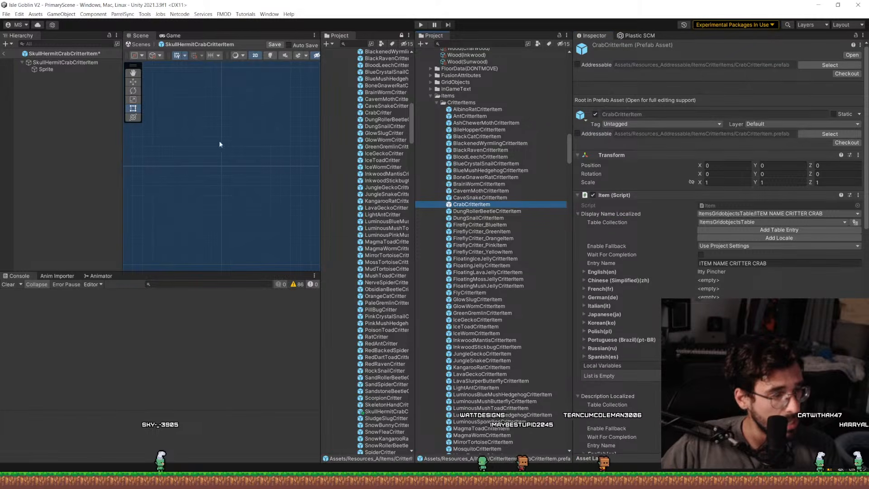
pyautogui.click(79, 62)
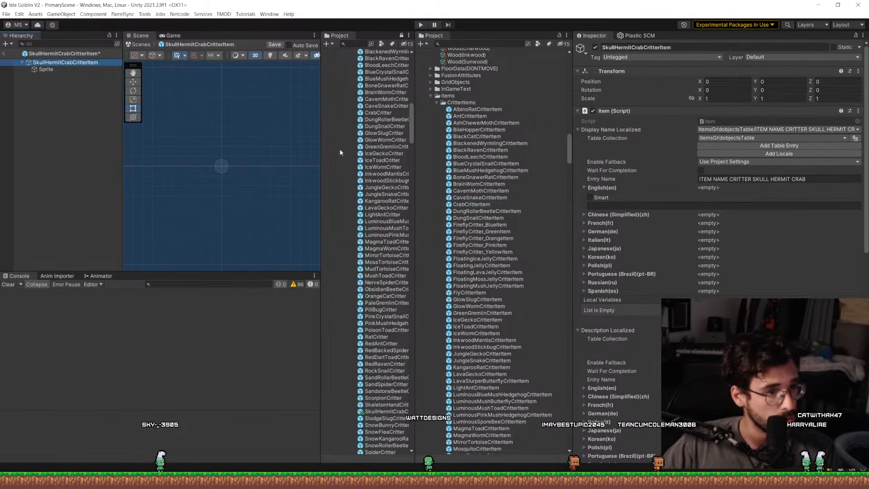
pyautogui.click(625, 206)
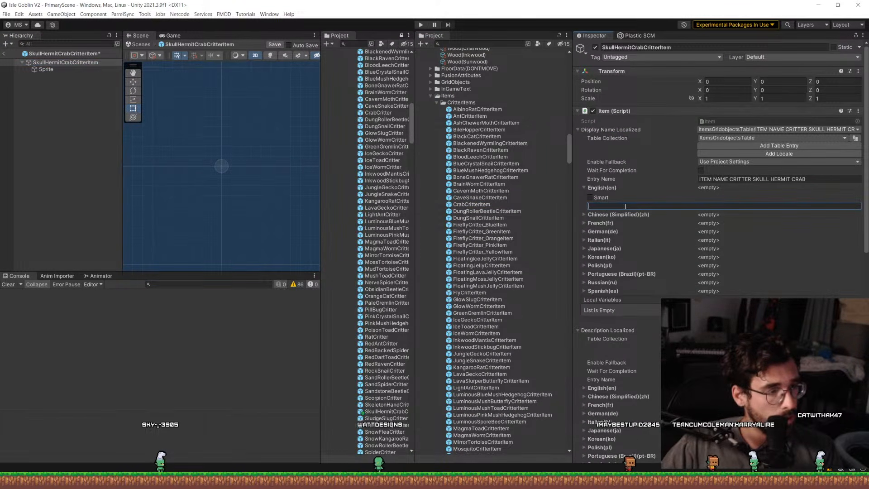
pyautogui.write('Skull Pincher')
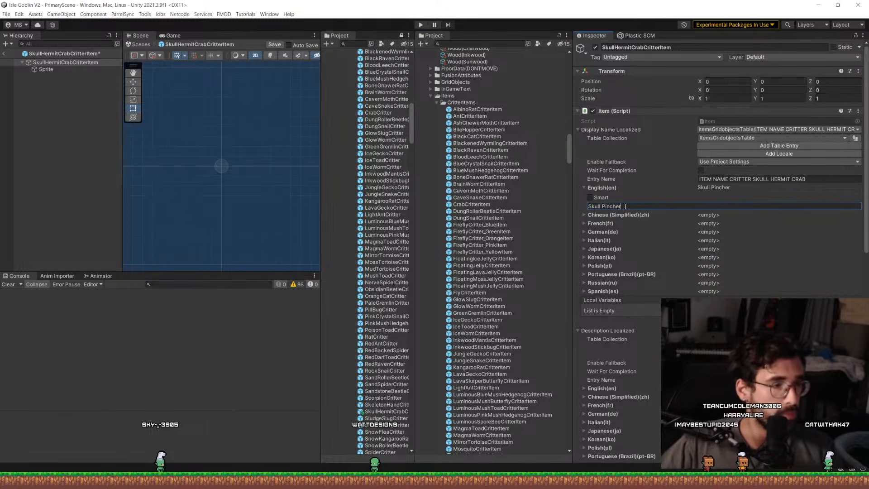
# Begin the item's English description with "A critter that scours the desert in search of suitable skulls to use as".
pyautogui.scroll(-5, 625, 206)
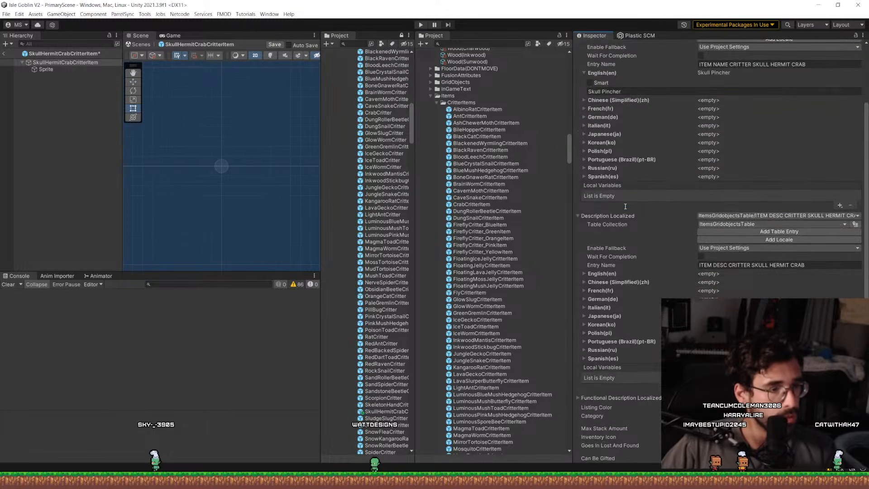
pyautogui.click(659, 273)
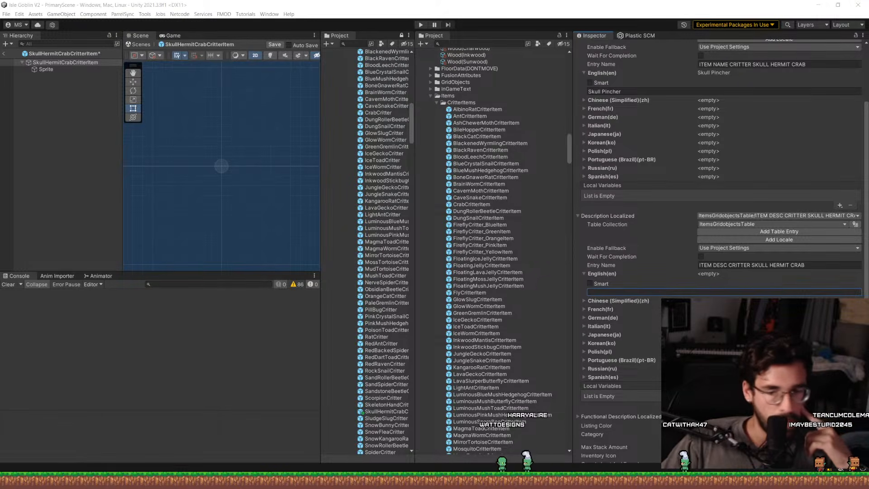
pyautogui.scroll(-2, 738, 148)
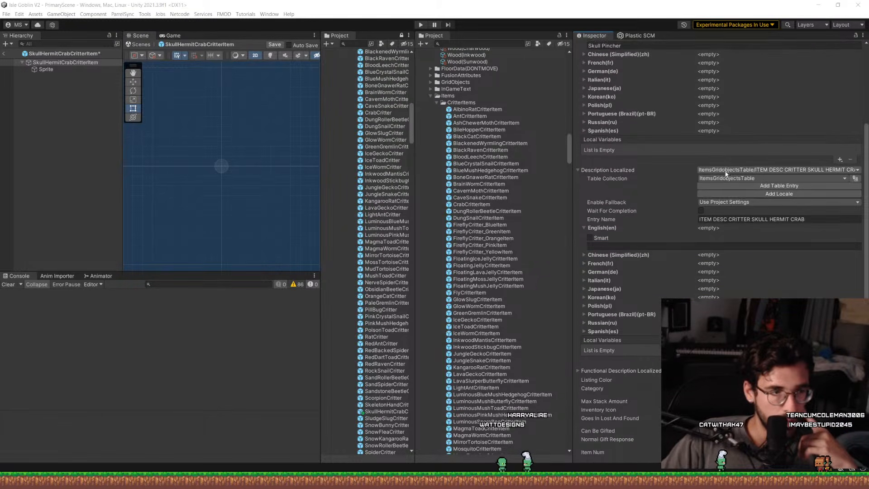
pyautogui.click(698, 247)
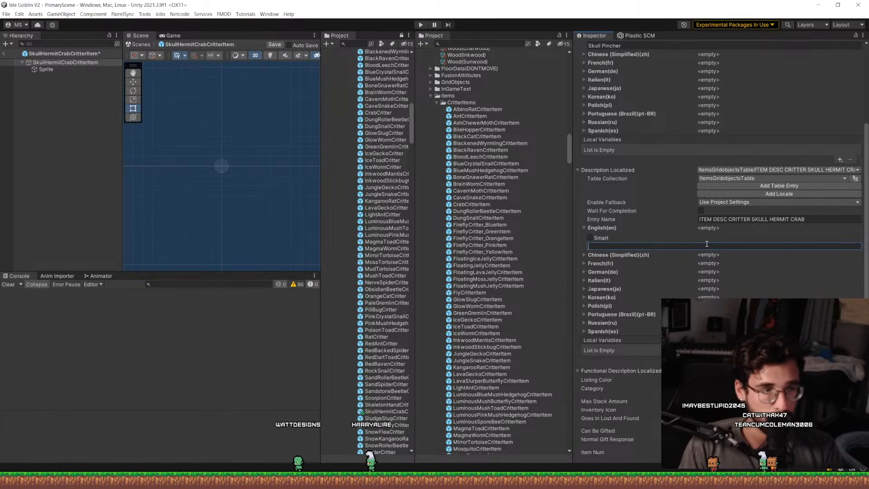
pyautogui.write('A c')
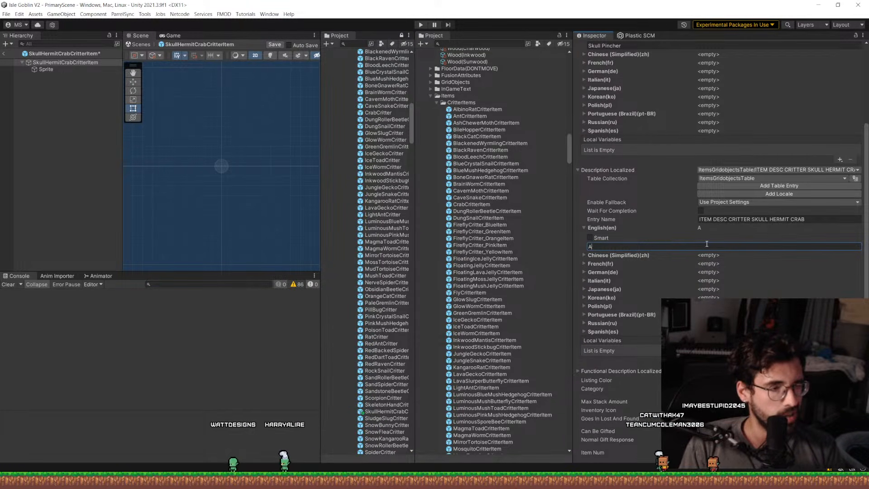
pyautogui.press('BackSpace')
pyautogui.press('BackSpace')
pyautogui.press('BackSpace')
pyautogui.write('A critte')
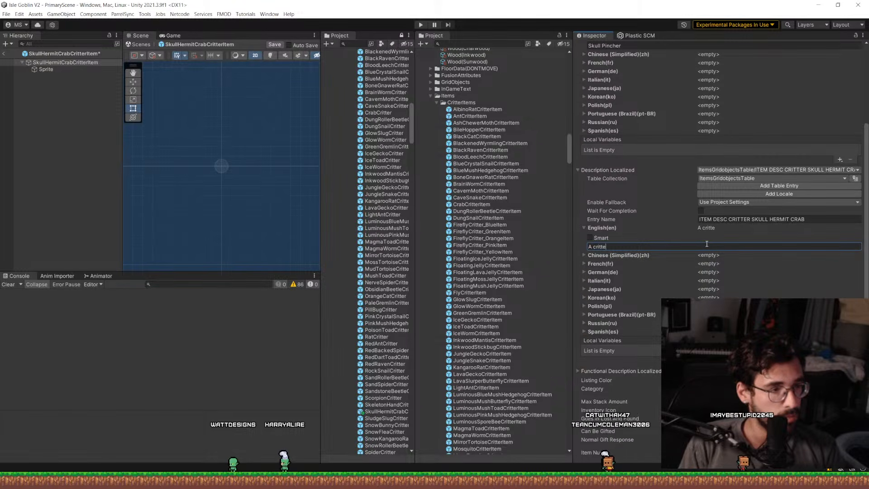
pyautogui.write('r that')
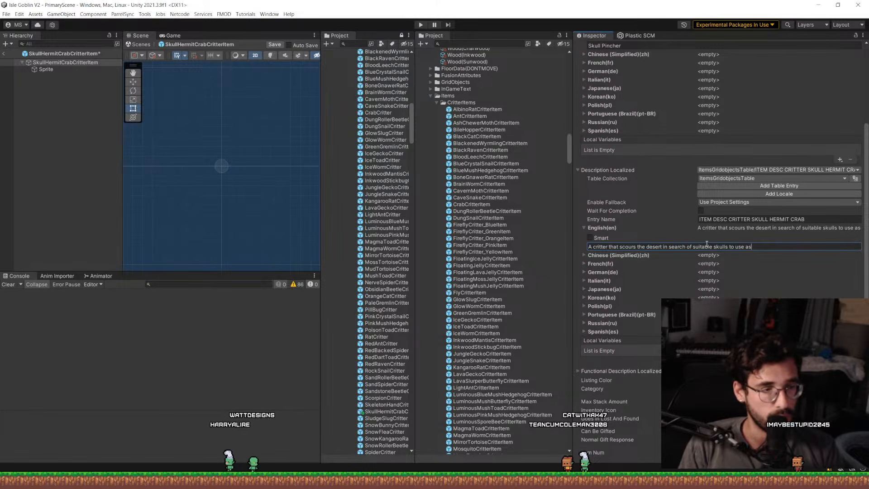
# Revise the English description by inserting "a" before "suitable", making "skulls" singular, and ending the sentence with "its home.".
pyautogui.hotkey('ctrl', 'Left')
pyautogui.hotkey('ctrl', 'Left')
pyautogui.hotkey('ctrl', 'Left')
pyautogui.hotkey('ctrl', 'Left')
pyautogui.hotkey('ctrl', 'Left')
pyautogui.hotkey('ctrl', 'Left')
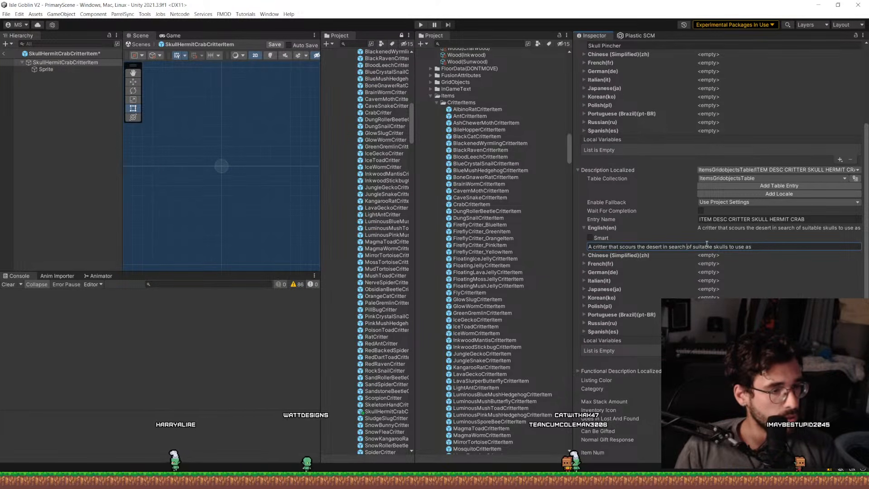
pyautogui.hotkey('ctrl', 'Right')
pyautogui.write('a')
pyautogui.hotkey('ctrl', 'Right')
pyautogui.hotkey('ctrl', 'Right')
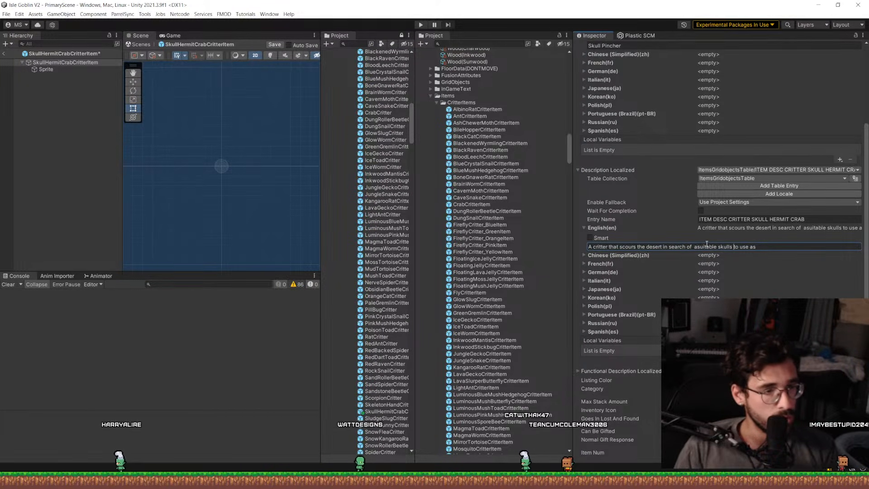
pyautogui.press('BackSpace')
pyautogui.press('End')
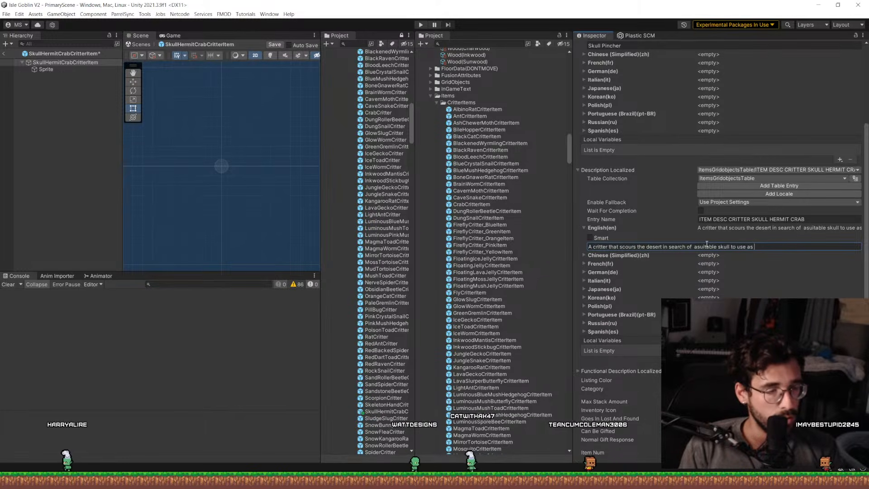
pyautogui.write('its home')
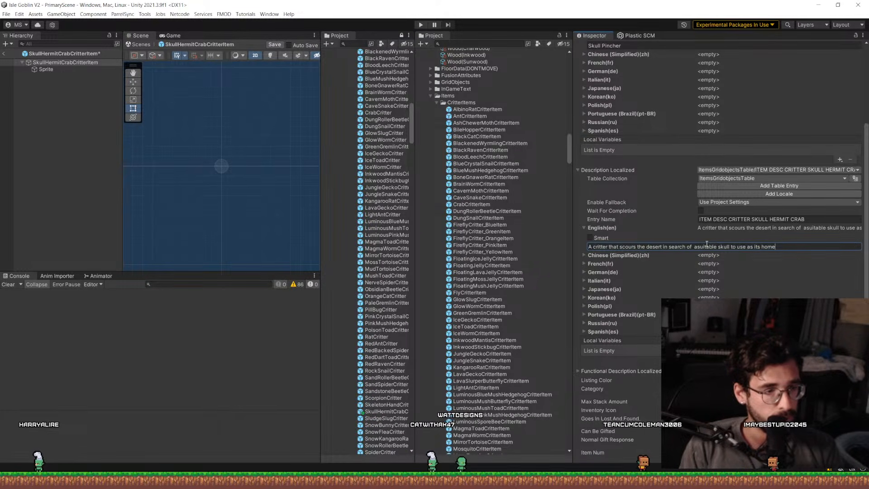
pyautogui.write('.')
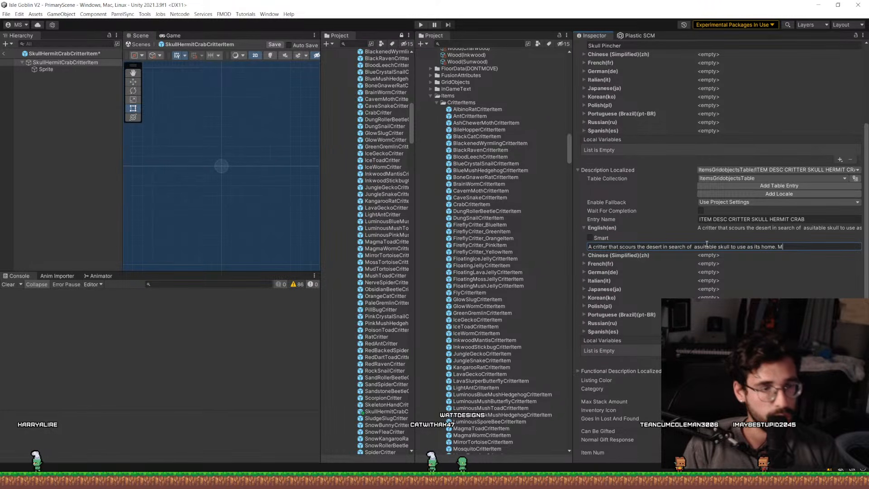
# Assign the SkullHermitCrabCritterIcon sprite as the item's Inventory Icon.
pyautogui.scroll(-5, 711, 207)
pyautogui.click(858, 250)
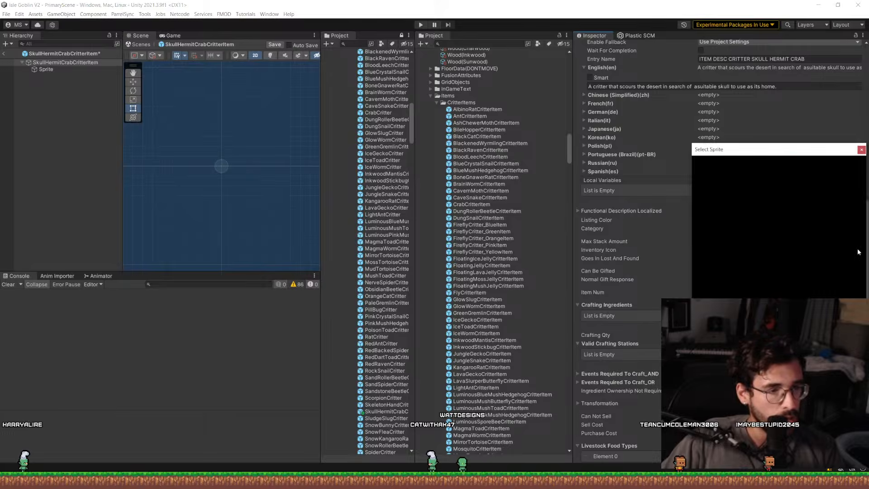
pyautogui.write('hermit icon')
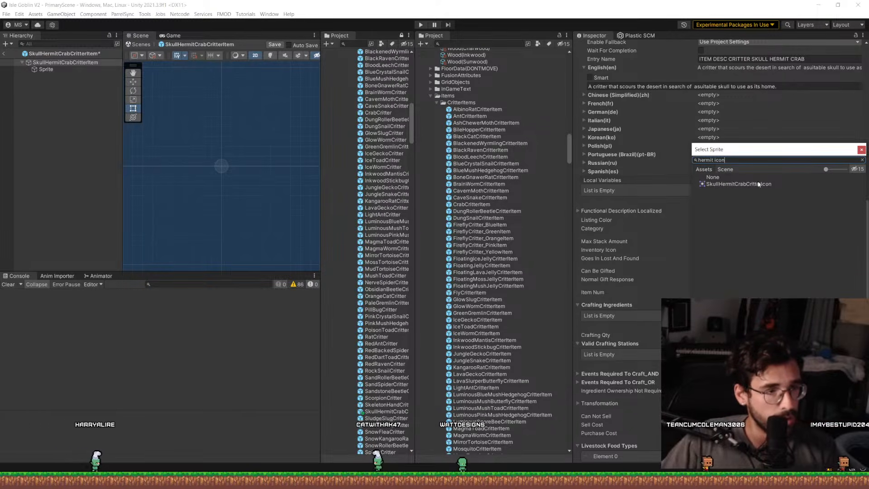
pyautogui.doubleClick(758, 184)
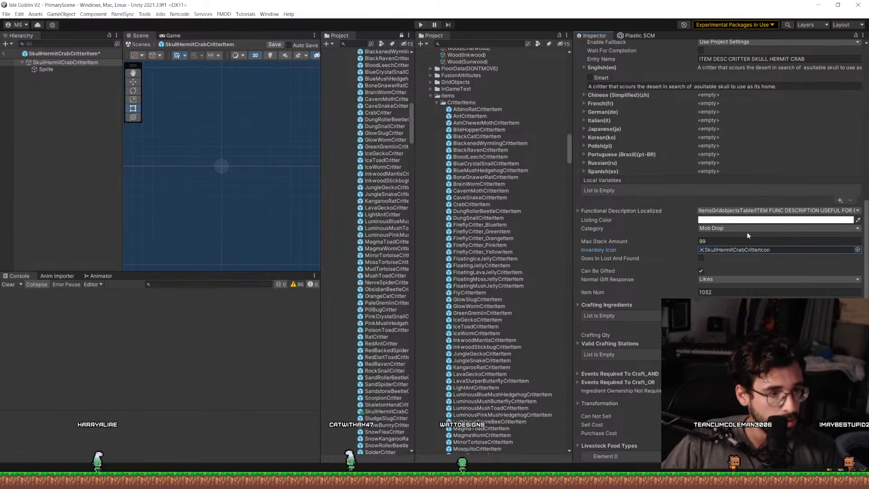
# Set the Item Num to 1132 and save the SkullHermitCrabCritterItem prefab.
pyautogui.scroll(-1, 746, 232)
pyautogui.click(725, 268)
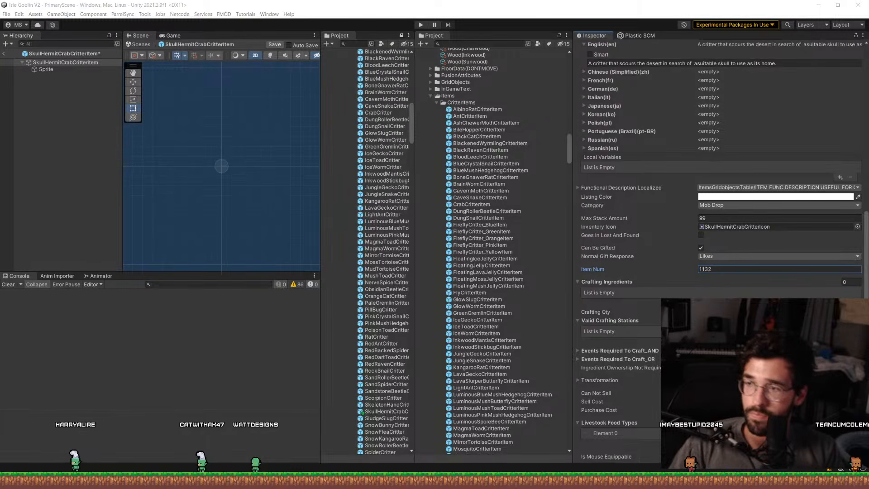
pyautogui.scroll(-5, 720, 226)
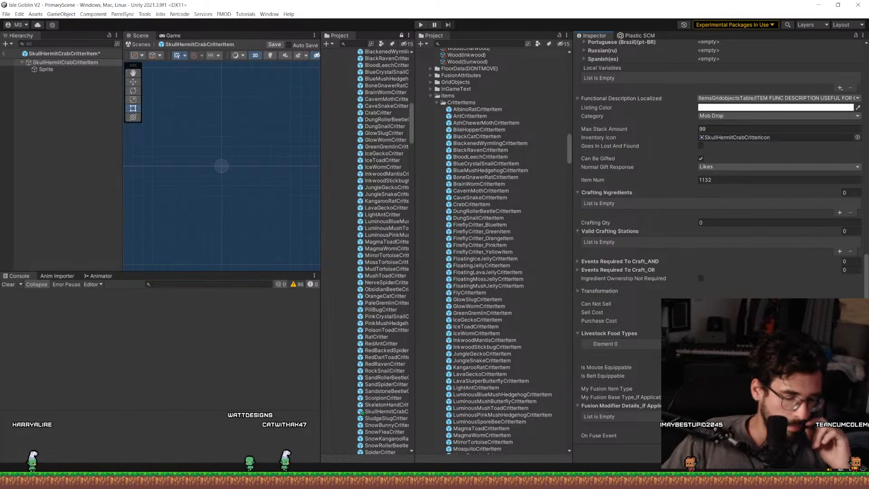
pyautogui.hotkey('ctrl', 's')
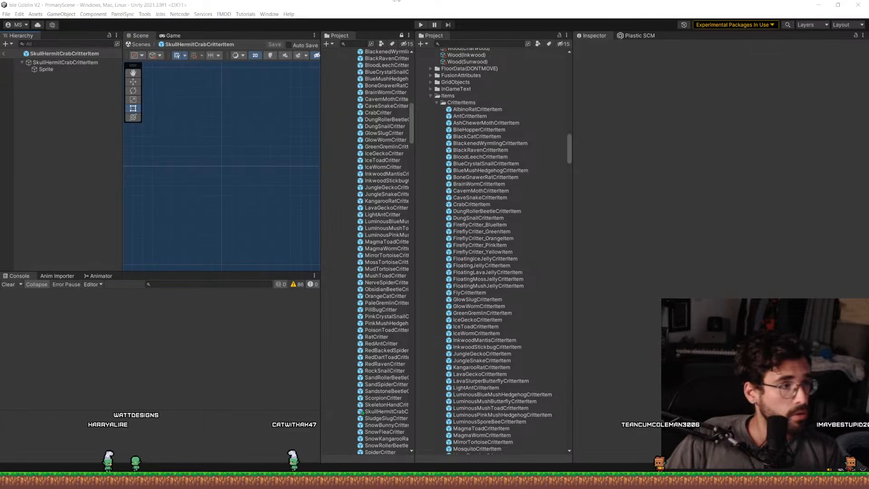
# Open the Desert biome data asset from the Overworld folder of BiomeData(DONTMOVE).
pyautogui.scroll(5, 491, 121)
pyautogui.scroll(15, 491, 121)
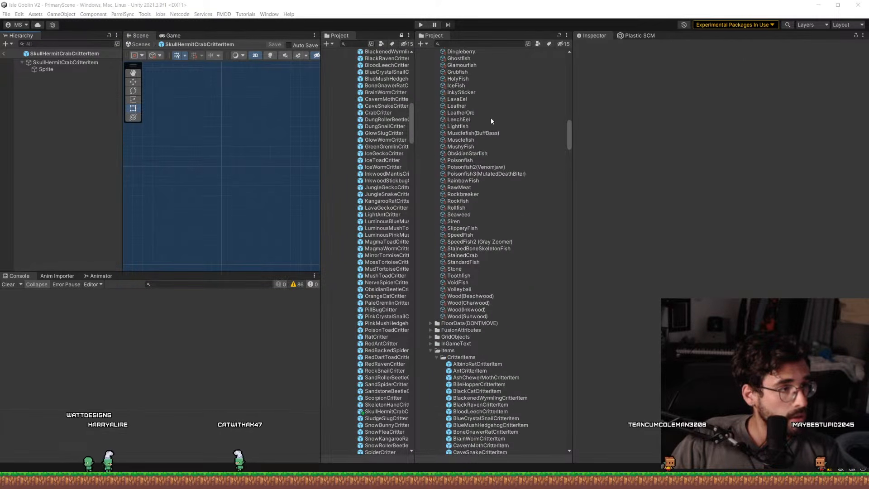
pyautogui.scroll(6, 491, 121)
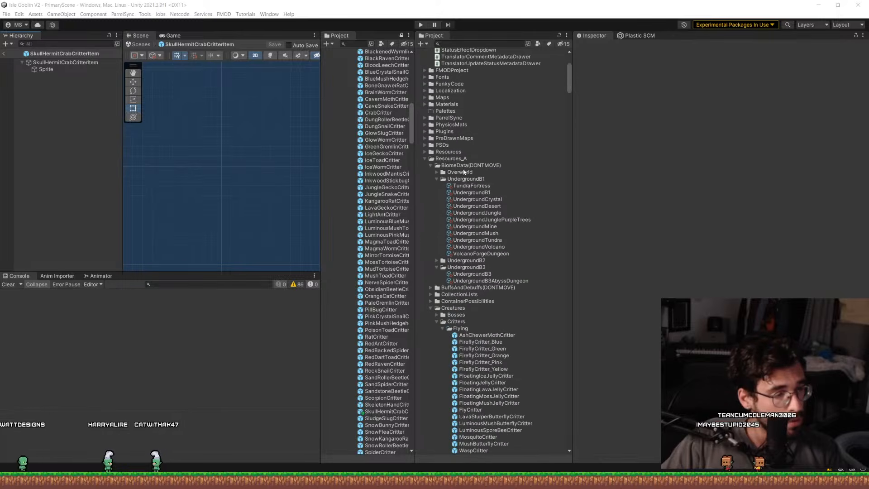
pyautogui.click(436, 178)
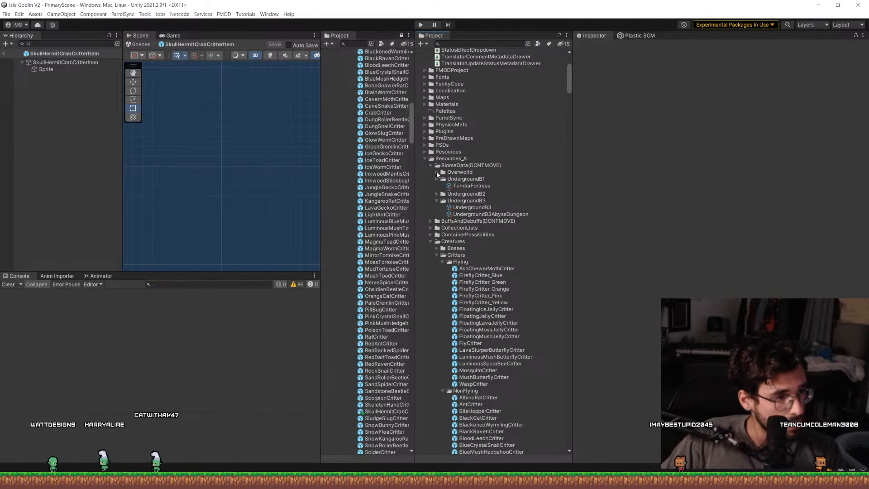
pyautogui.click(437, 172)
pyautogui.click(462, 185)
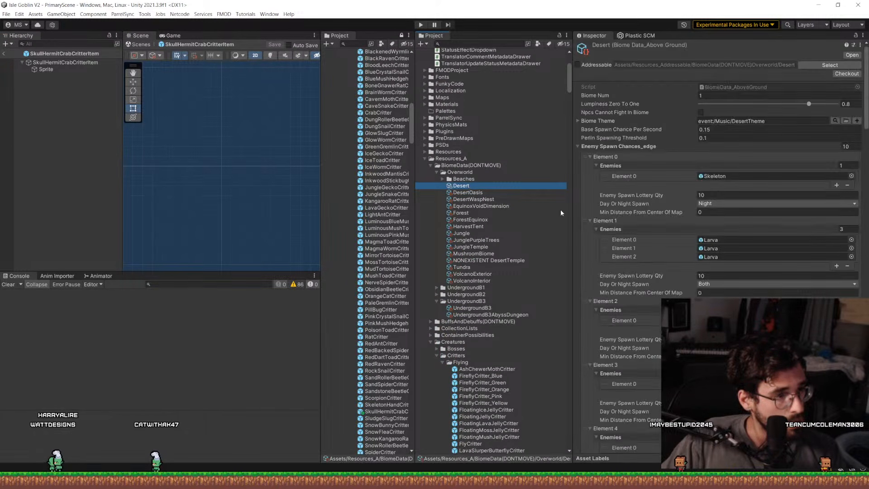
# Add a new element to the Desert biome's Enemy Spawn Chances_edge list and assign the SkullHermitCrabCritter prefab as its enemy.
pyautogui.scroll(-15, 655, 240)
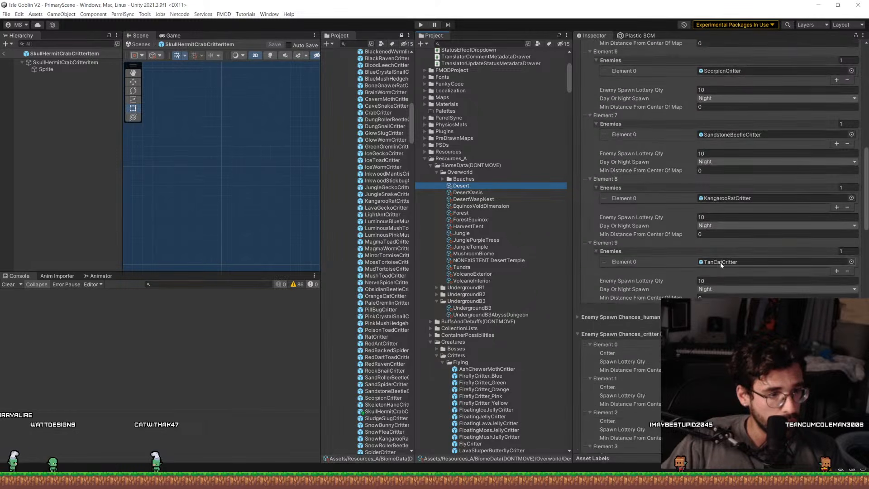
pyautogui.click(841, 306)
pyautogui.click(770, 325)
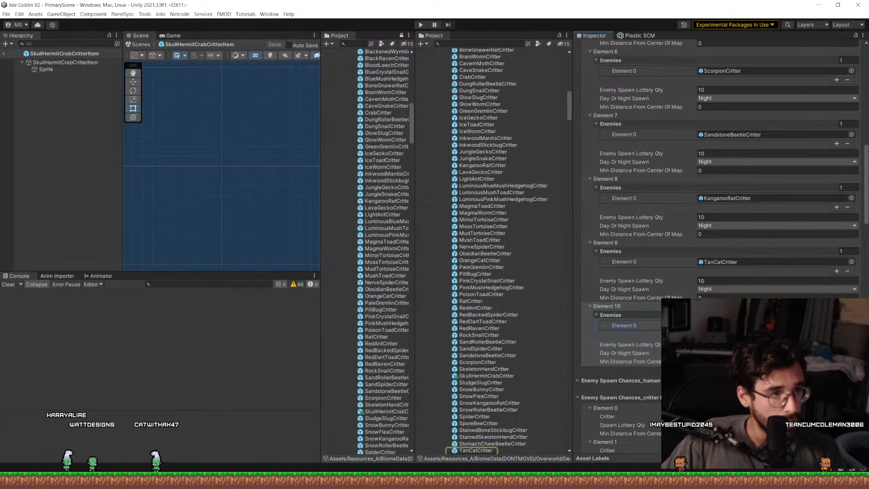
pyautogui.scroll(-4, 562, 300)
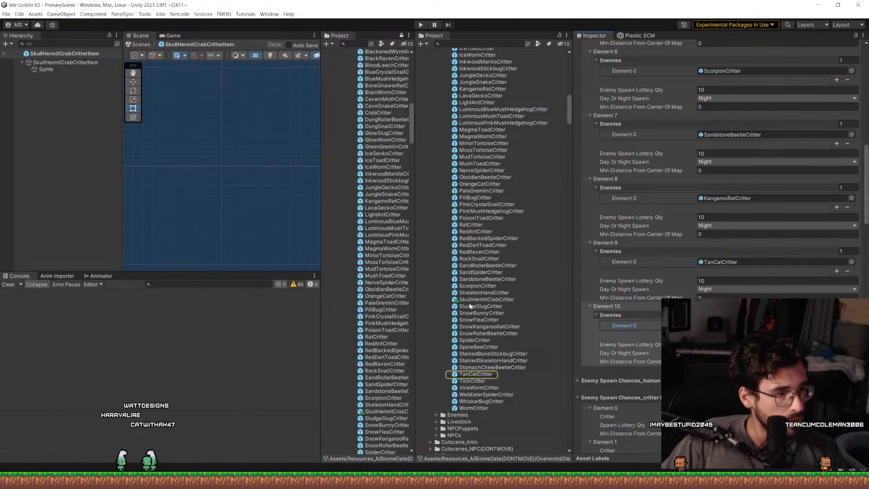
pyautogui.moveTo(487, 299); pyautogui.dragTo(724, 325)
# Add a new element to the Desert biome's Enemy Spawn Chances_critter Perlin list and assign SkullHermitCrabCritter as its critter.
pyautogui.scroll(-10, 720, 226)
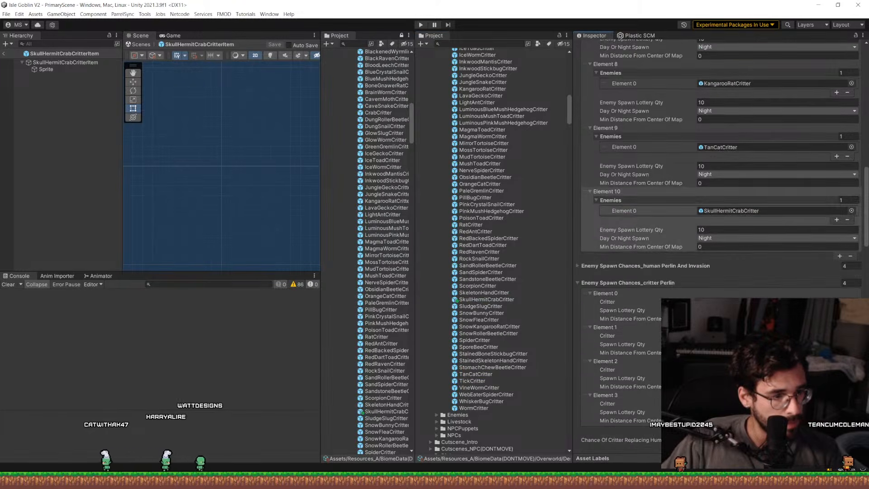
pyautogui.click(839, 317)
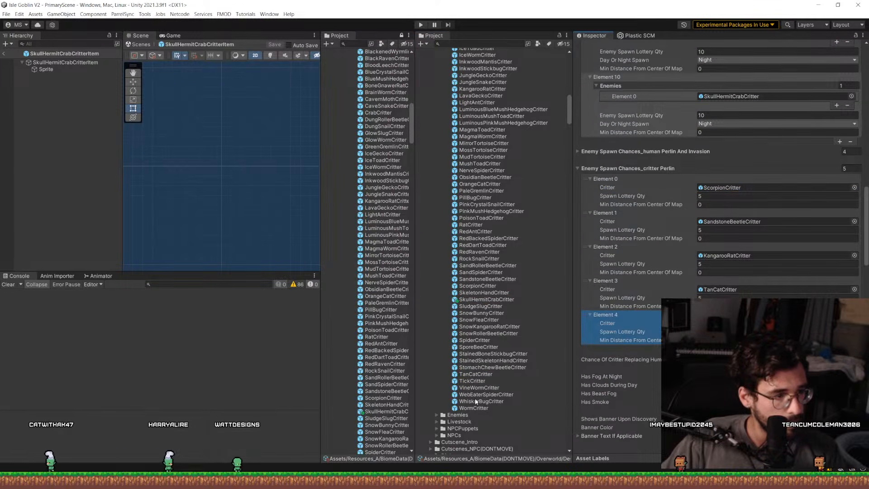
pyautogui.moveTo(486, 299); pyautogui.dragTo(724, 323)
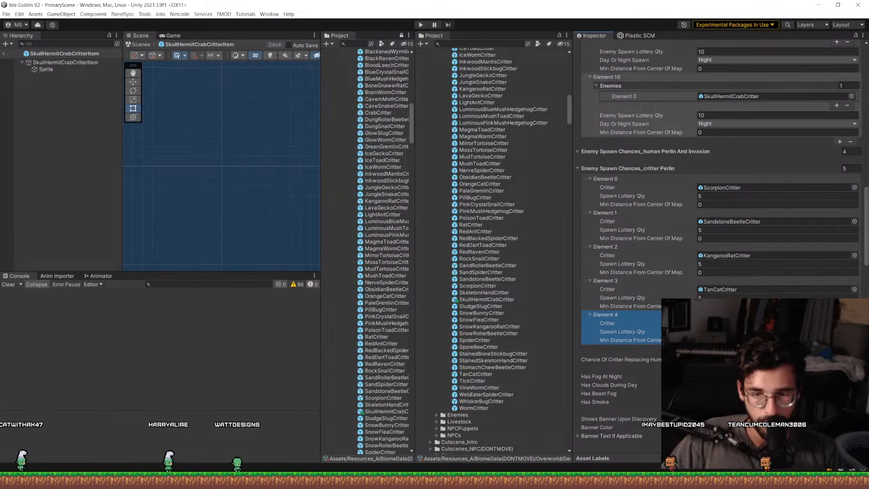
pyautogui.scroll(-3, 602, 272)
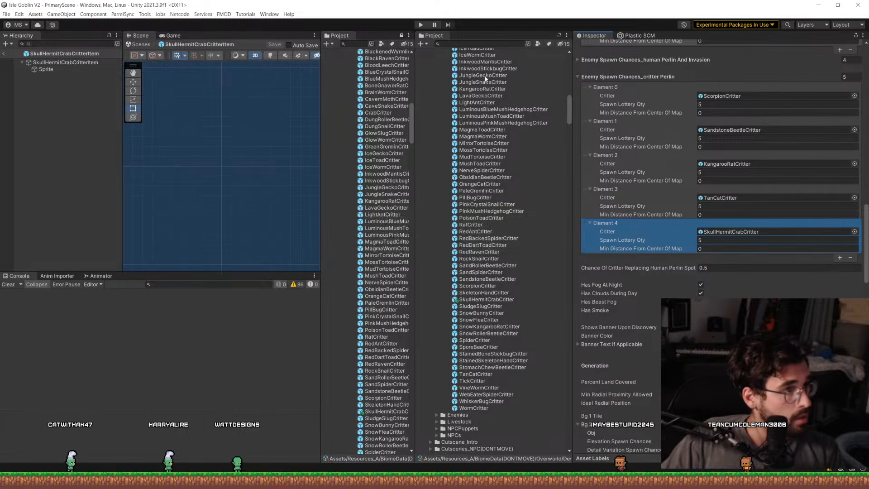
# Find the Collection_Critters asset by searching for "critters" and add a new element at the end of its Items list.
pyautogui.click(478, 45)
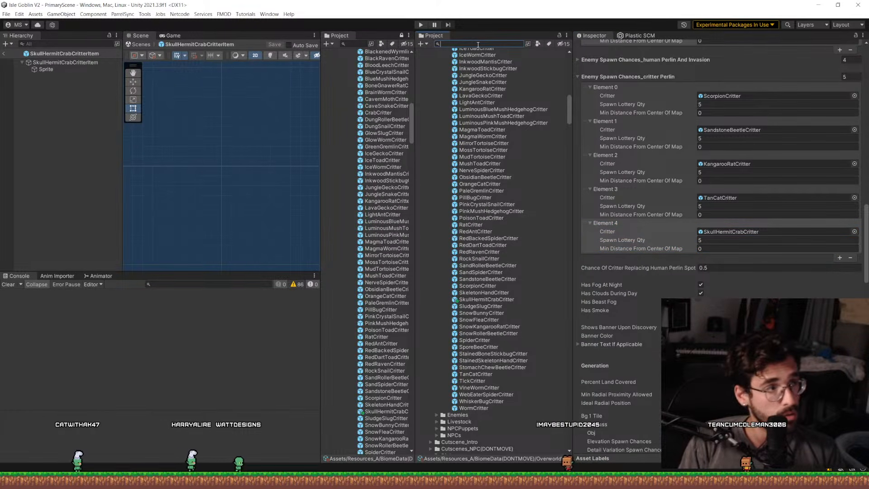
pyautogui.write('critters')
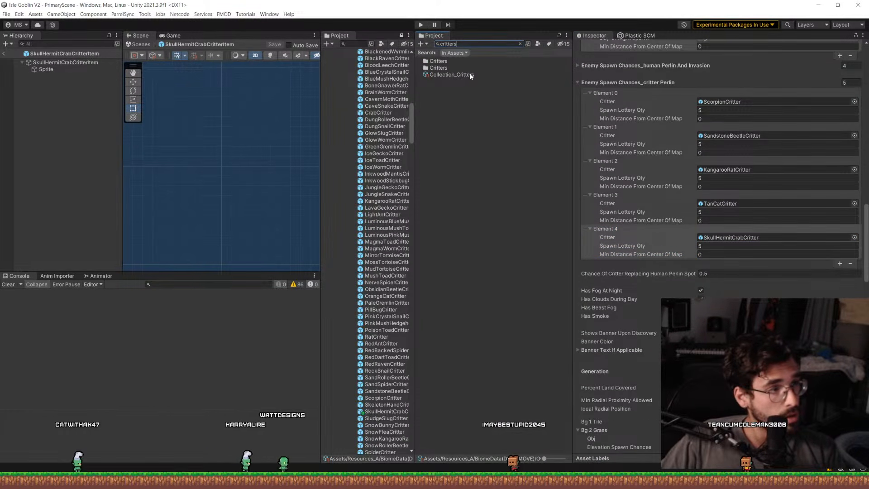
pyautogui.click(452, 74)
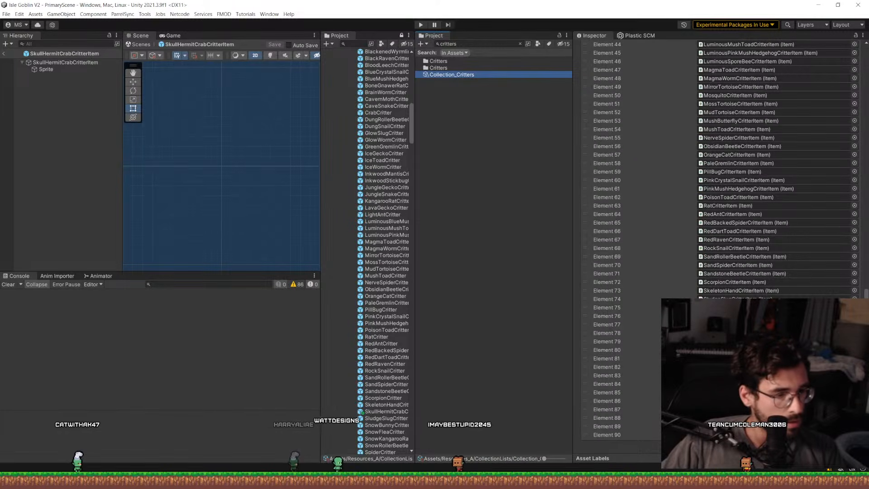
pyautogui.click(839, 445)
pyautogui.scroll(-1, 719, 240)
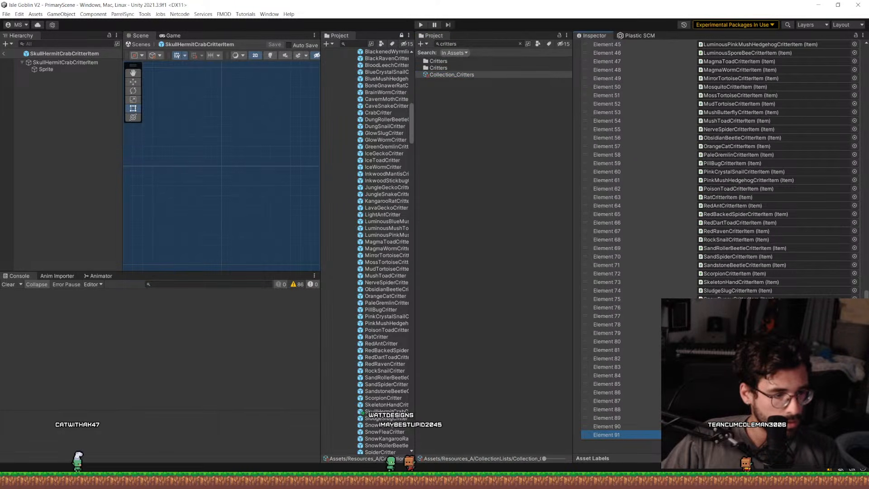
pyautogui.click(769, 435)
pyautogui.scroll(-3, 481, 322)
pyautogui.scroll(3, 477, 334)
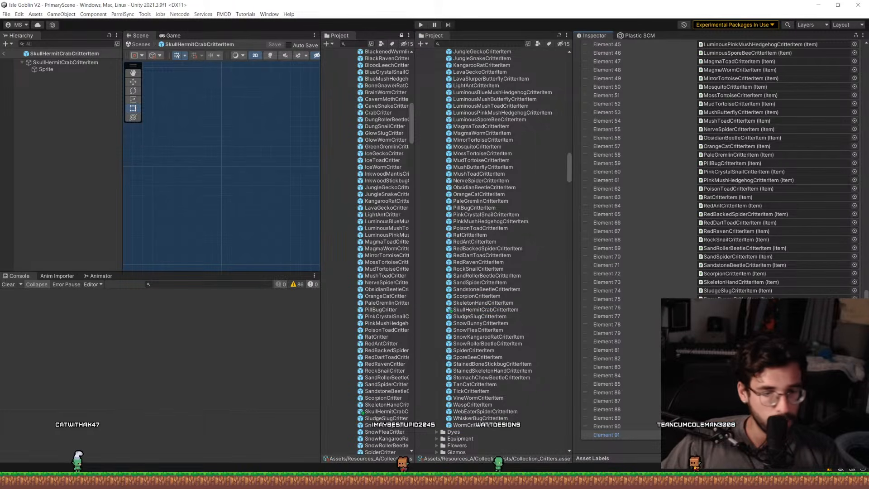
pyautogui.scroll(15, 627, 344)
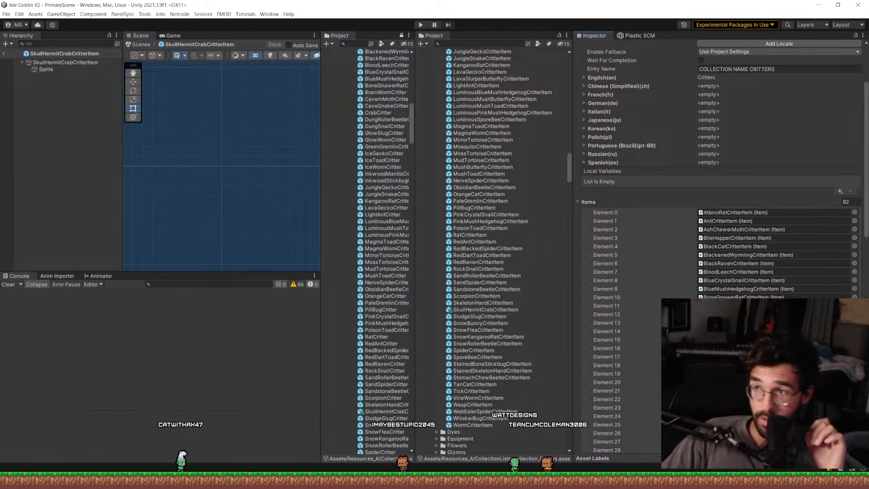
# Clear the asset selection and widen both Project panels to fit the full asset names.
pyautogui.click(45, 176)
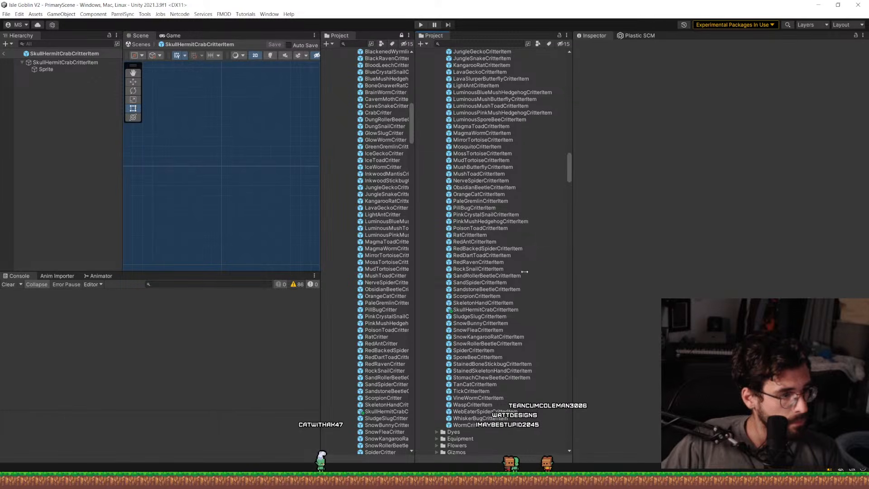
pyautogui.moveTo(565, 263); pyautogui.dragTo(604, 265)
pyautogui.moveTo(413, 266); pyautogui.dragTo(466, 270)
pyautogui.moveTo(610, 270); pyautogui.dragTo(639, 270)
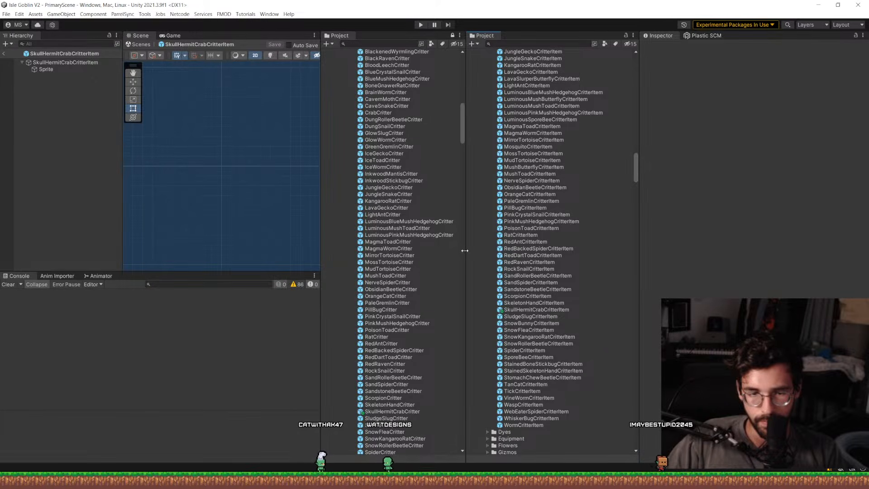
pyautogui.moveTo(465, 250); pyautogui.dragTo(494, 253)
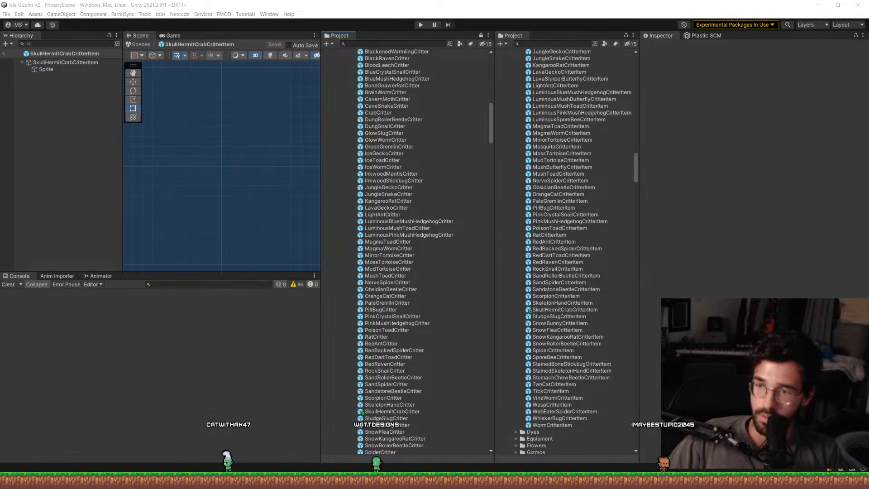
# Switch to Firefox and try to open hoax.com in a new tab.
pyautogui.hotkey('alt', 'Tab')
pyautogui.hotkey('ctrl', 't')
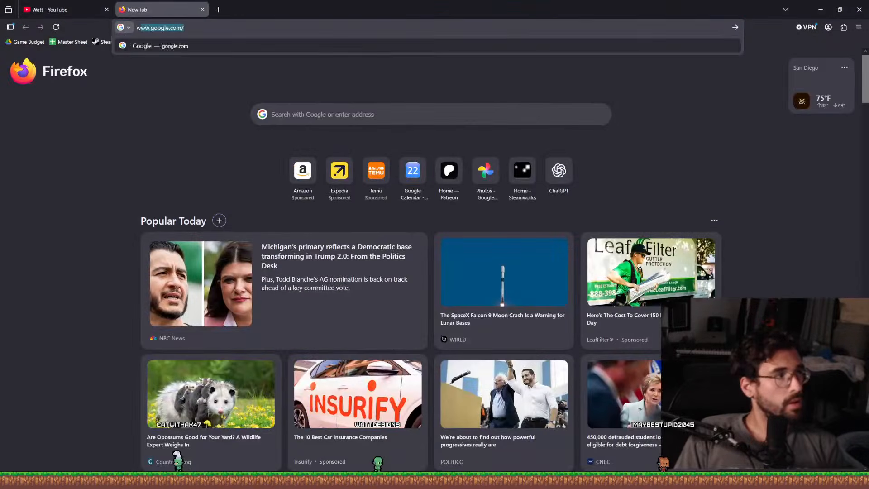
pyautogui.write('hoax.com')
pyautogui.press('Return')
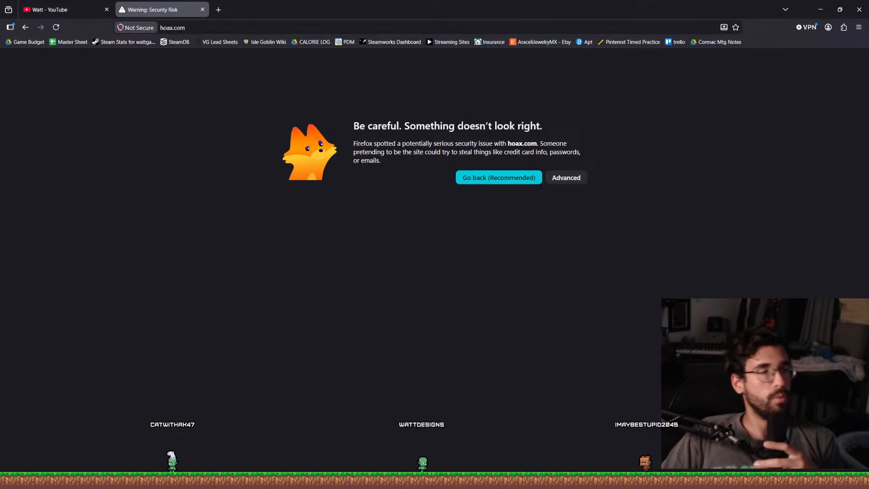
# Search the web for "wordle" and open The New York Times Wordle page.
pyautogui.click(303, 33)
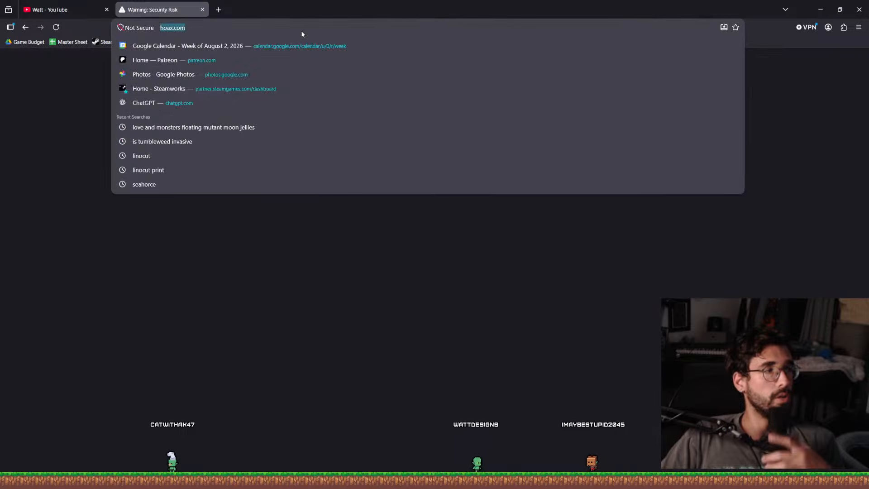
pyautogui.write('wordle')
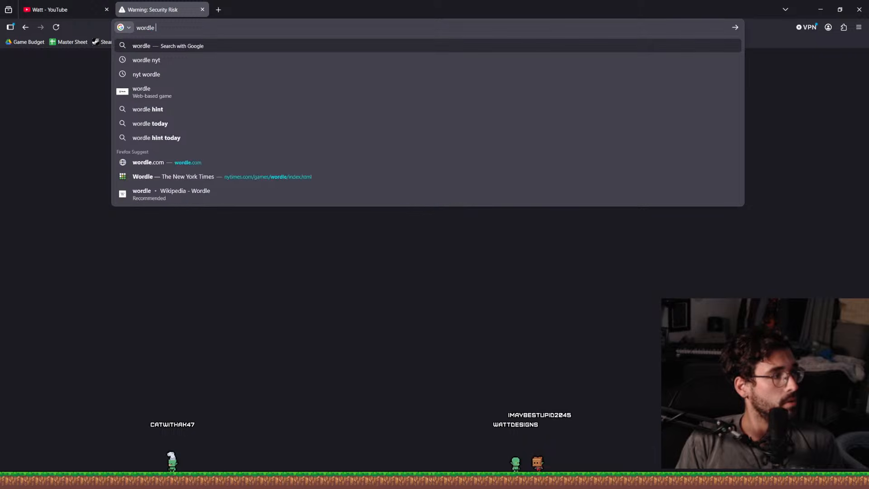
pyautogui.press('Return')
pyautogui.click(136, 161)
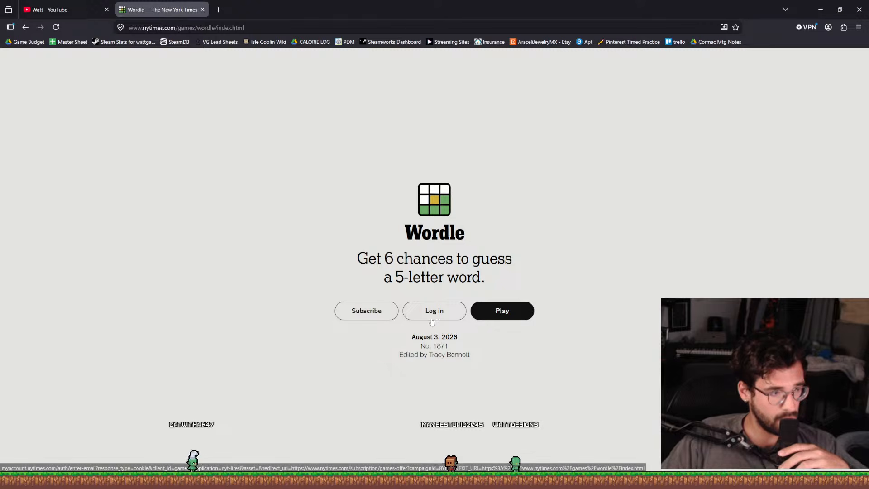
# Review the Wordle settings from the Hard Mode prompt, close them, and bring the game board into view.
pyautogui.hotkey('alt', 'Tab')
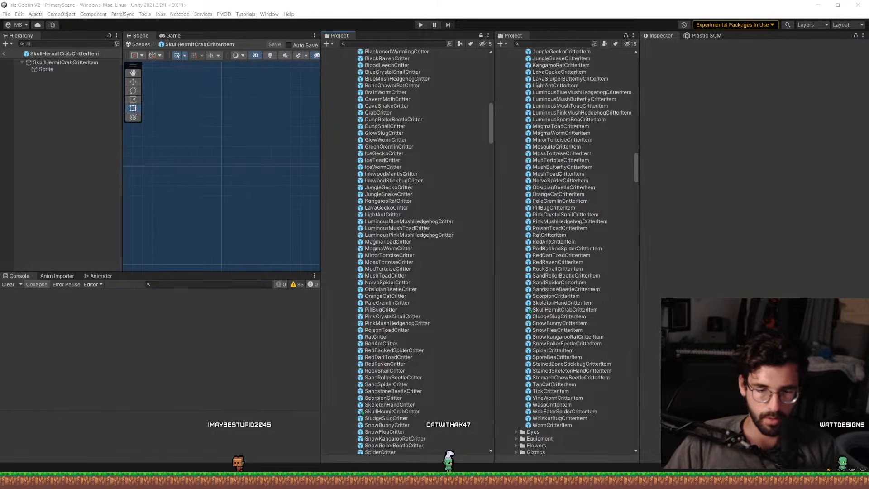
pyautogui.hotkey('alt', 'Tab')
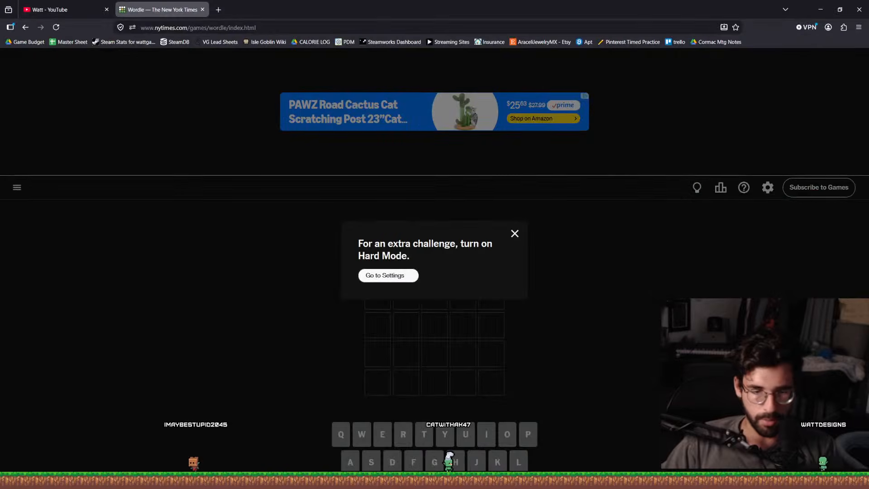
pyautogui.click(385, 275)
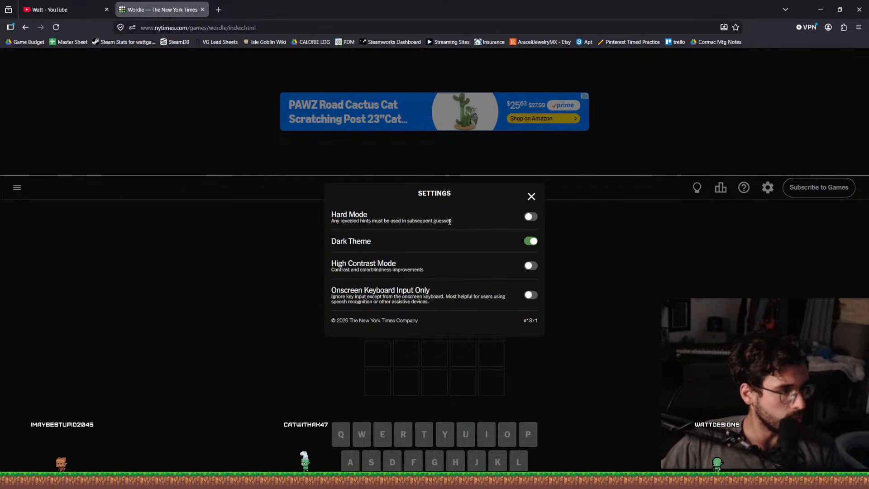
pyautogui.click(530, 198)
pyautogui.scroll(-2, 672, 281)
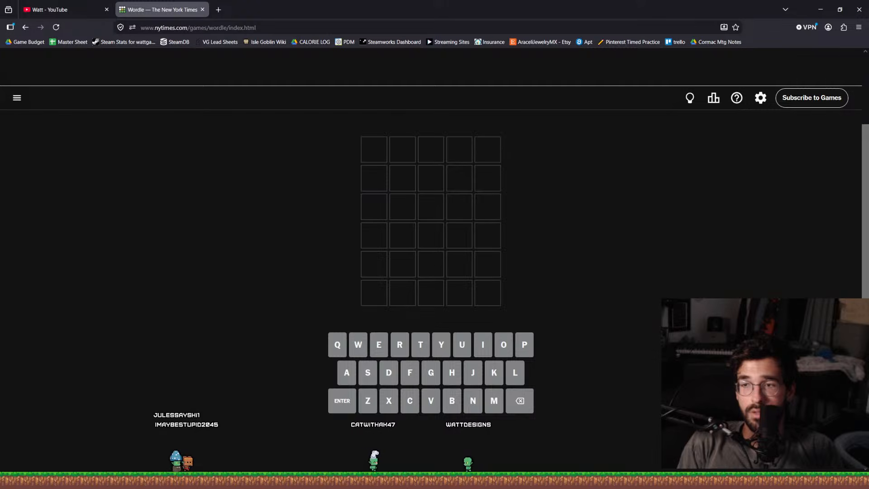
pyautogui.write('turt')
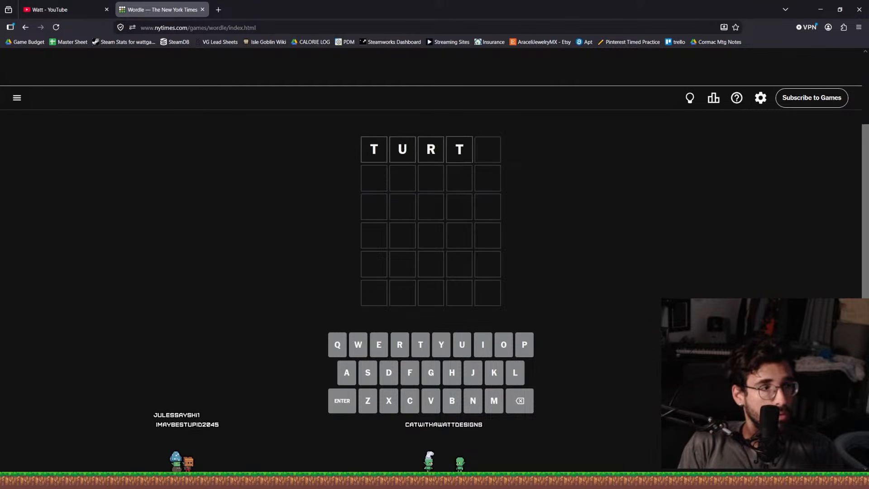
pyautogui.press('BackSpace')
pyautogui.press('BackSpace')
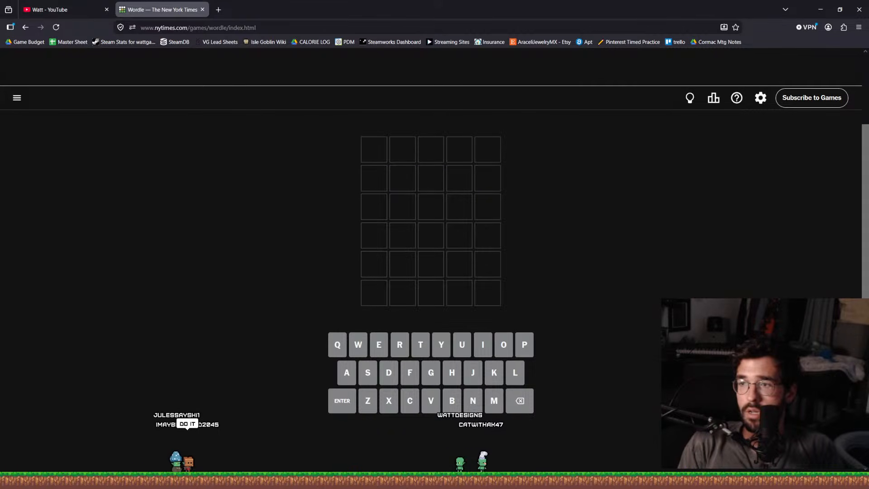
# Submit MANTA as the first Wordle guess.
pyautogui.write('manta')
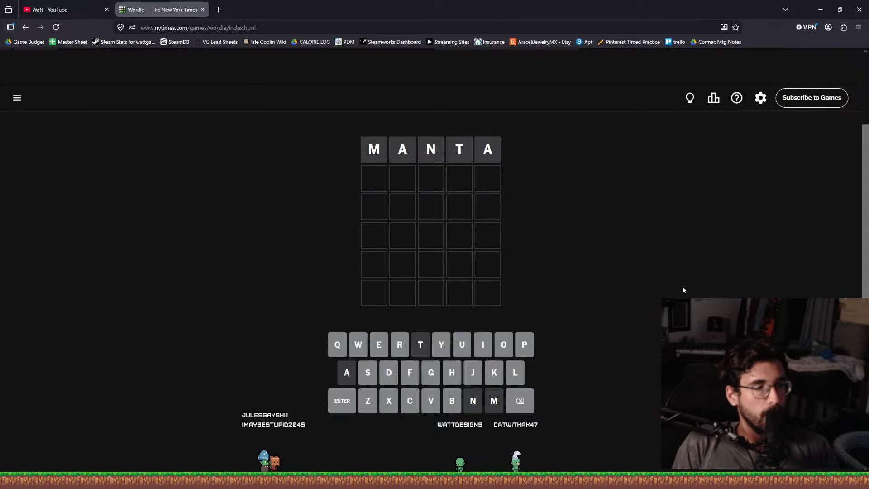
pyautogui.write('onion')
pyautogui.press('BackSpace')
pyautogui.press('BackSpace')
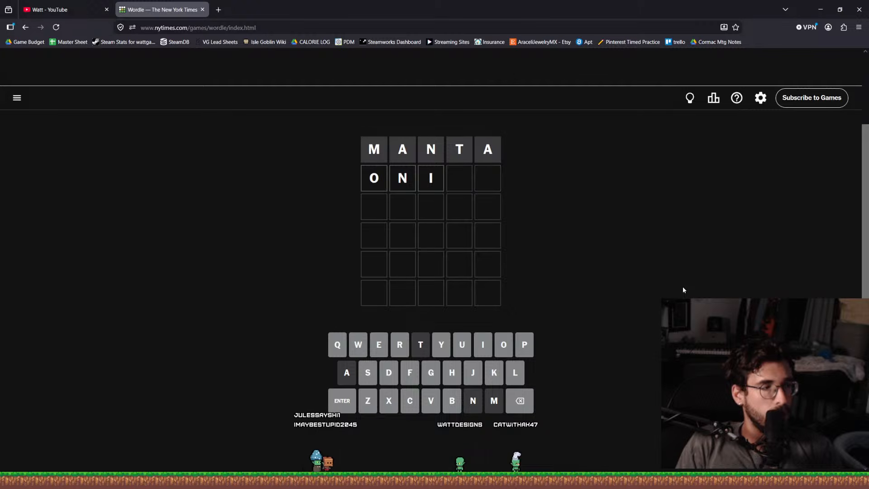
pyautogui.press('BackSpace')
pyautogui.press('BackSpace')
pyautogui.press('BackSpace')
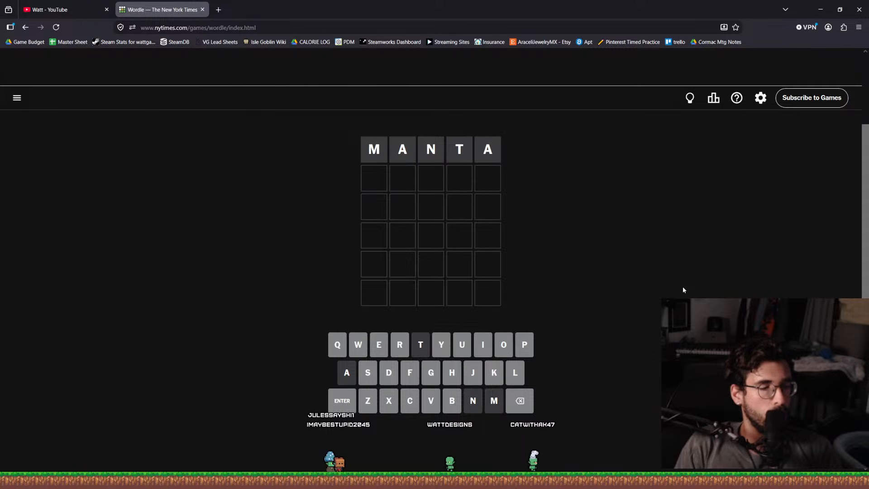
# Submit SPIRE as the second Wordle guess.
pyautogui.write('s')
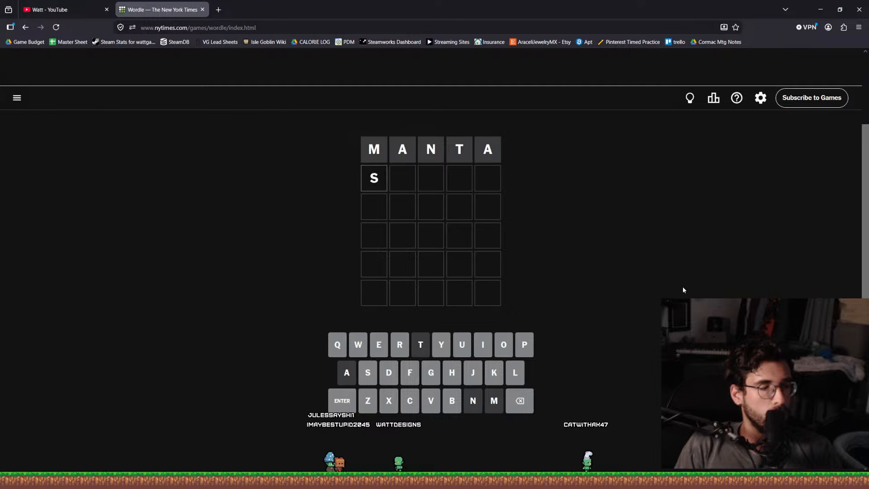
pyautogui.write('p')
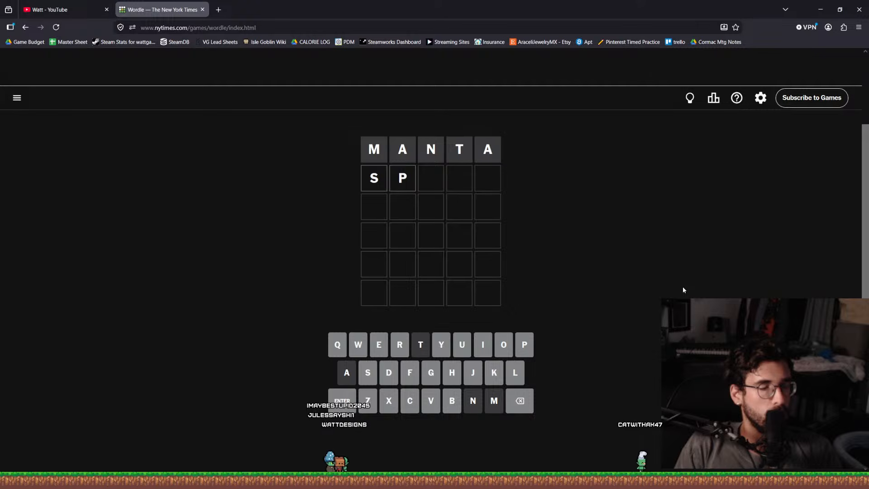
pyautogui.write('ire')
pyautogui.press('Return')
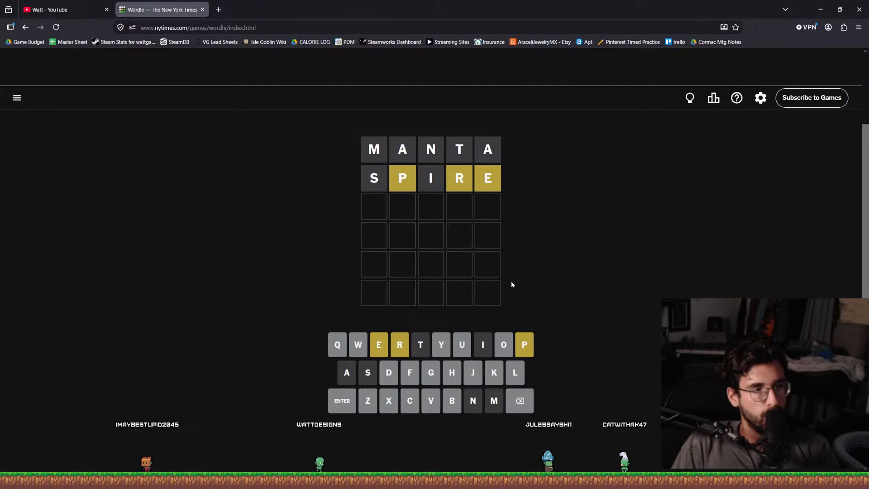
# Start a third Wordle guess with REP, erase back to the R, and submit ROPED instead.
pyautogui.write('rep')
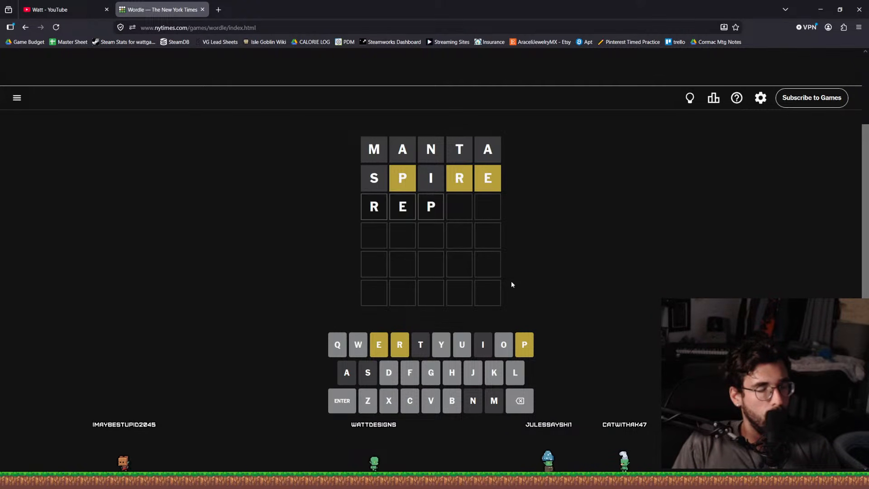
pyautogui.press('BackSpace')
pyautogui.press('BackSpace')
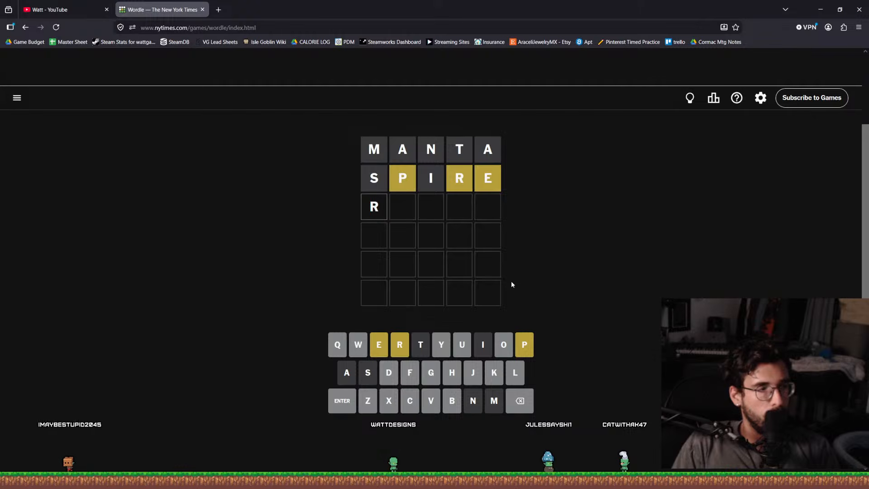
pyautogui.write('e')
pyautogui.press('BackSpace')
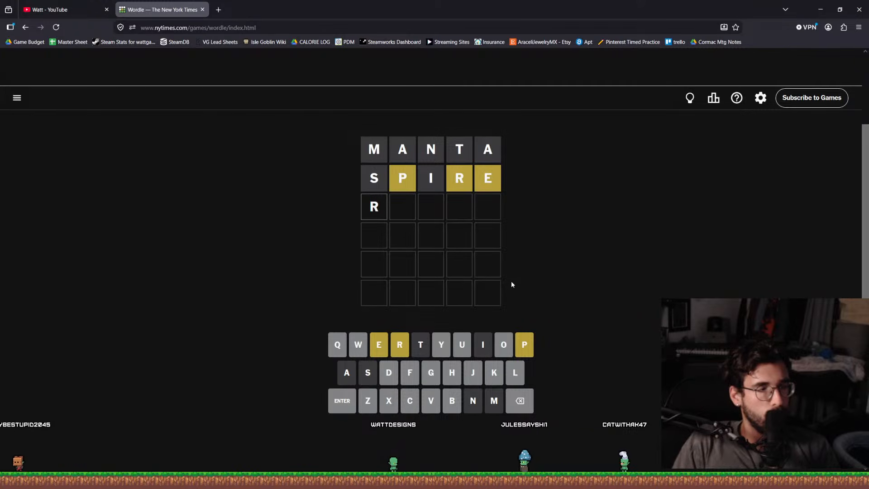
pyautogui.write('ope')
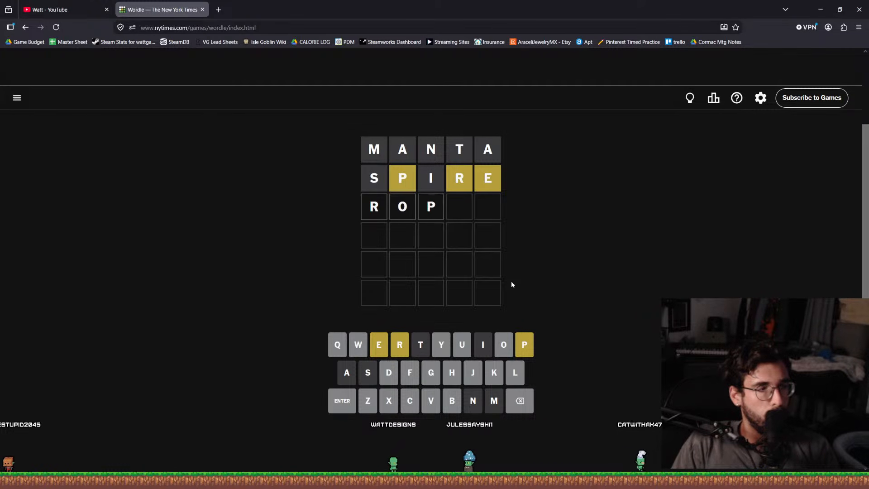
pyautogui.write('d')
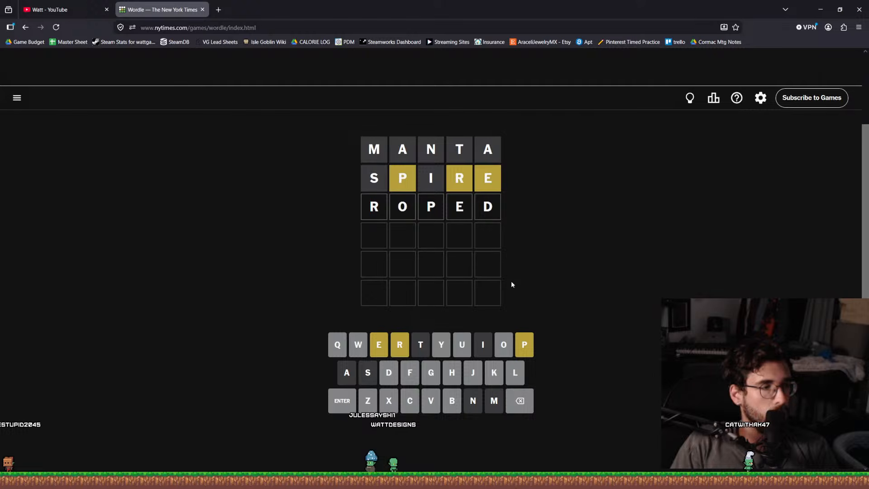
pyautogui.press('Return')
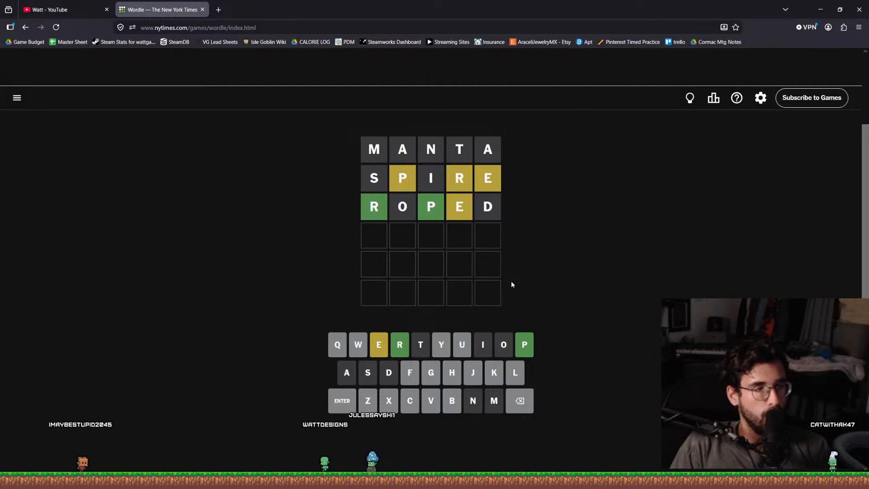
# Submit REPEL as the fourth Wordle guess.
pyautogui.write('re')
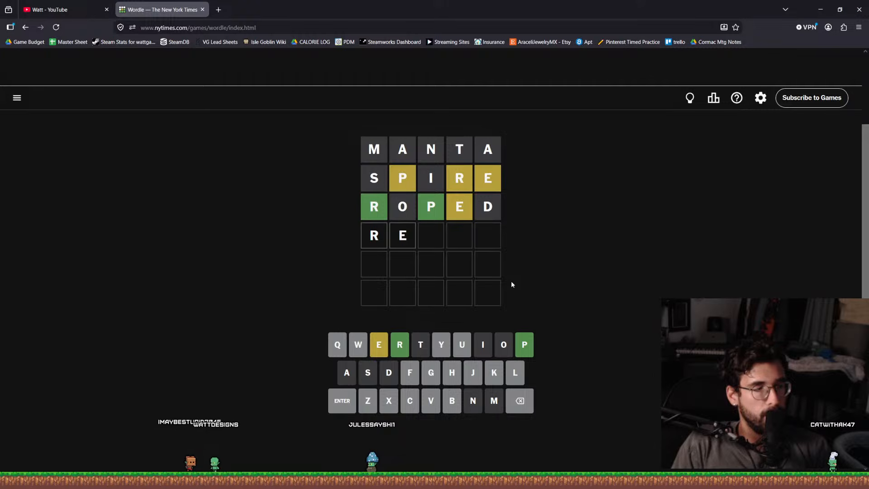
pyautogui.write('p')
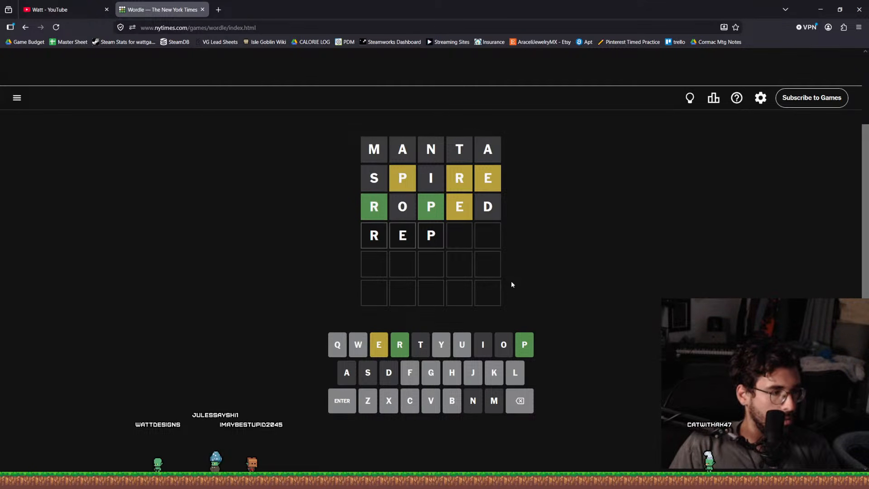
pyautogui.write('el')
pyautogui.press('Return')
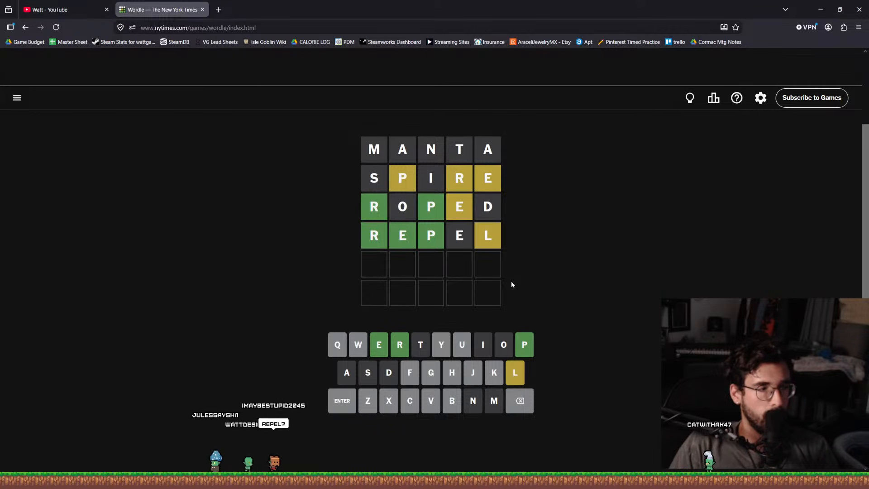
# Submit REPLY as the fifth Wordle guess.
pyautogui.write('re')
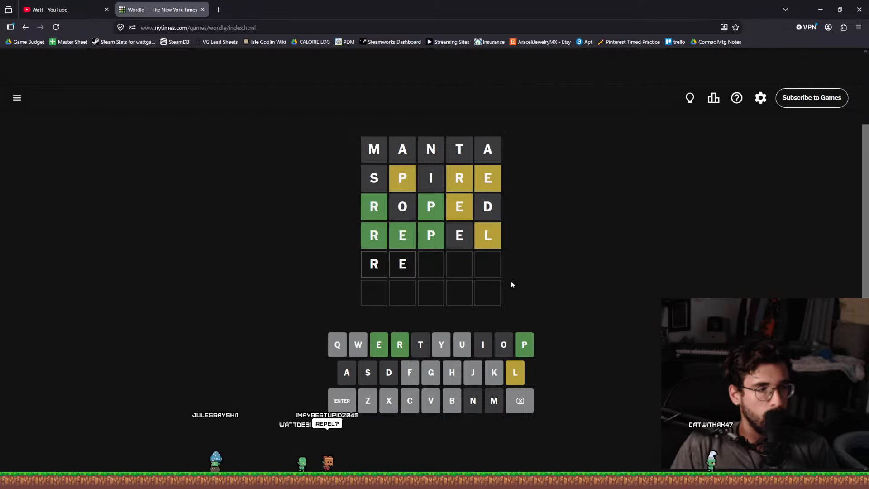
pyautogui.write('pl')
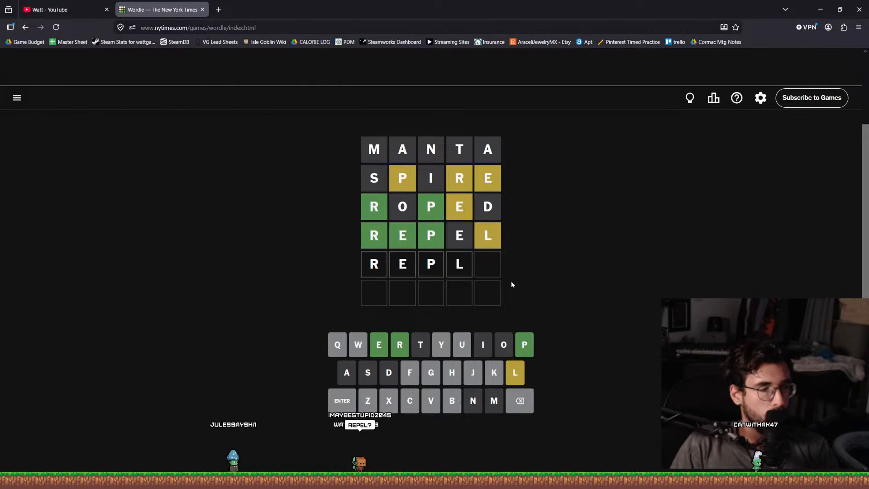
pyautogui.write('y')
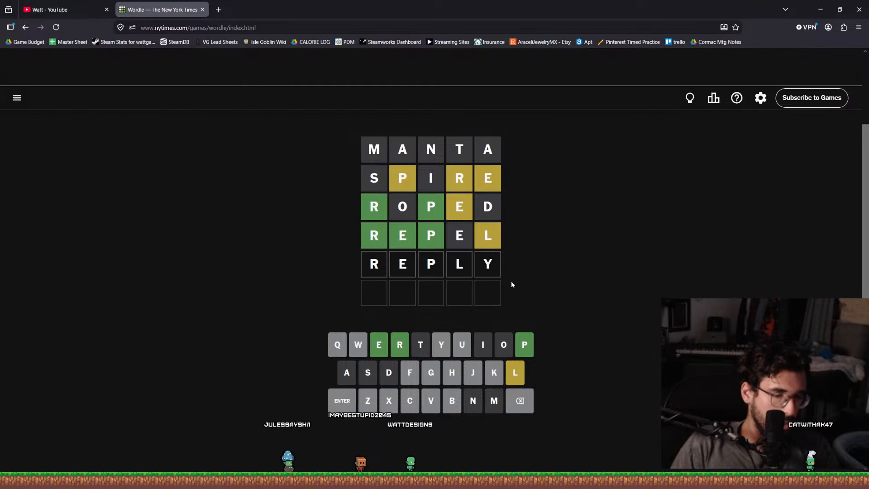
pyautogui.press('Return')
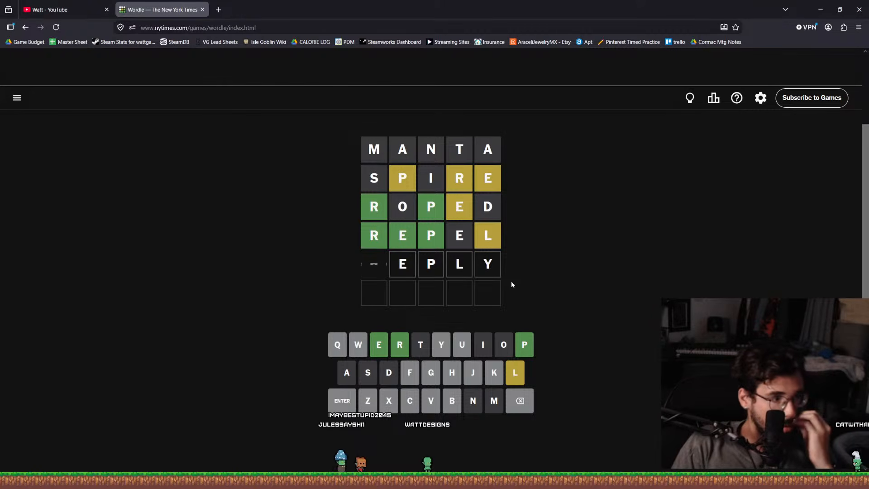